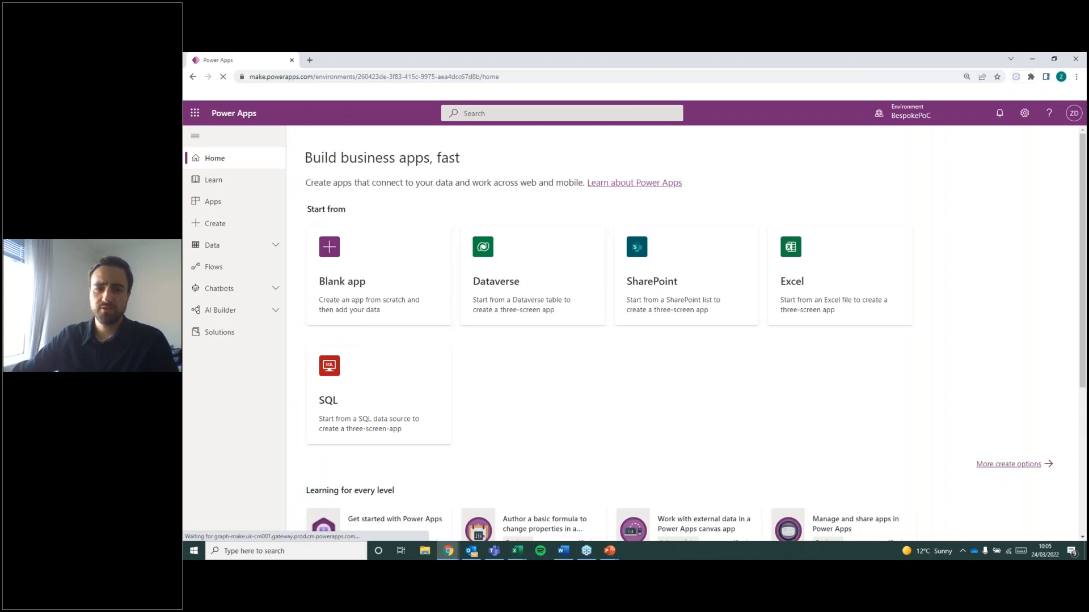
Start creating a blank canvas app from the options for new blank apps.
key("alt+Tab")
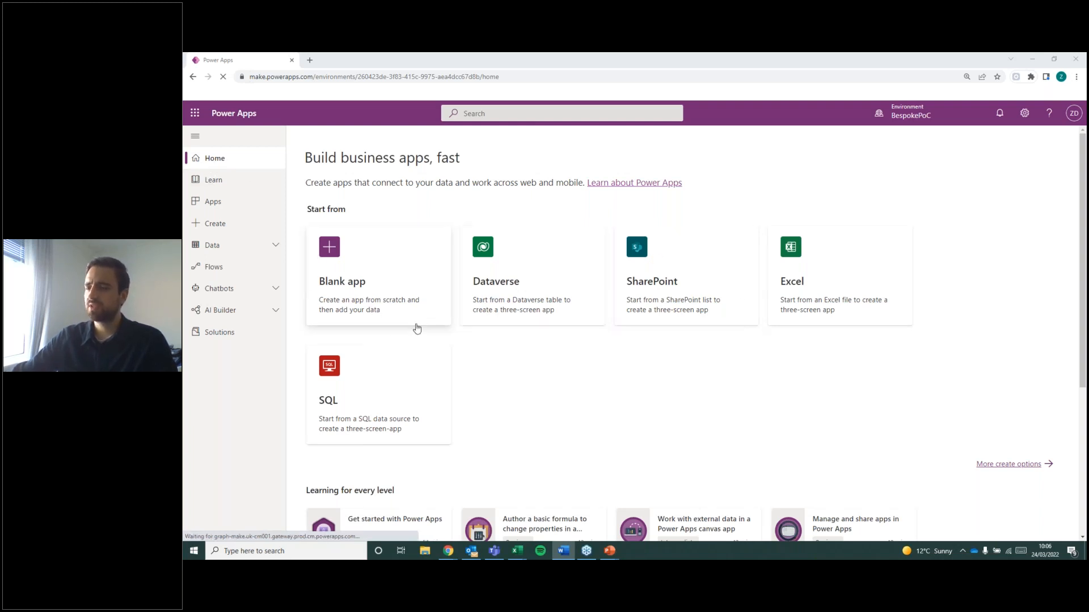
left_click(212, 223)
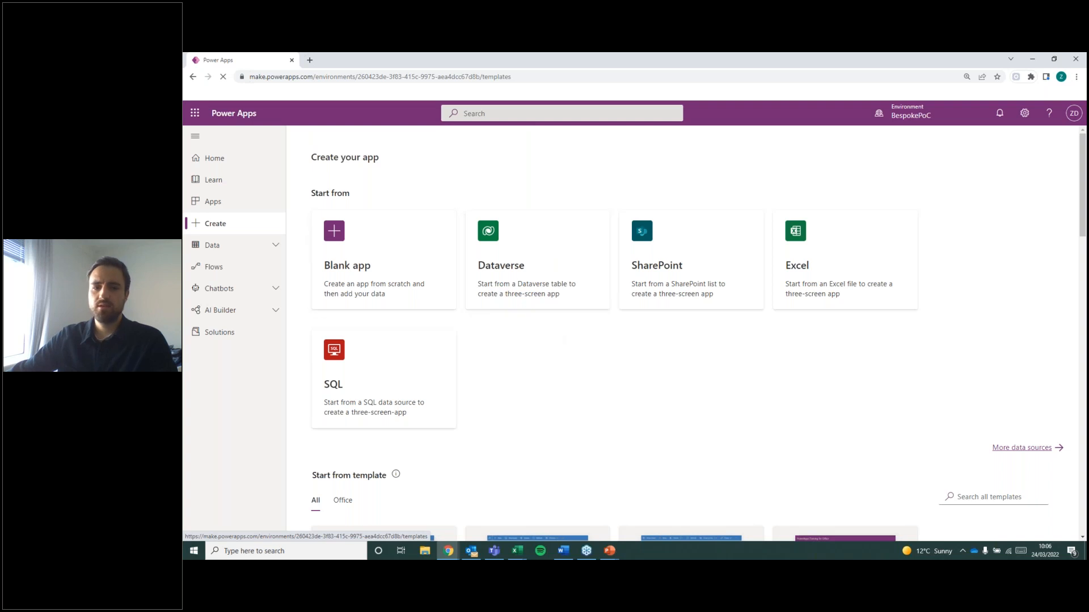
left_click(371, 266)
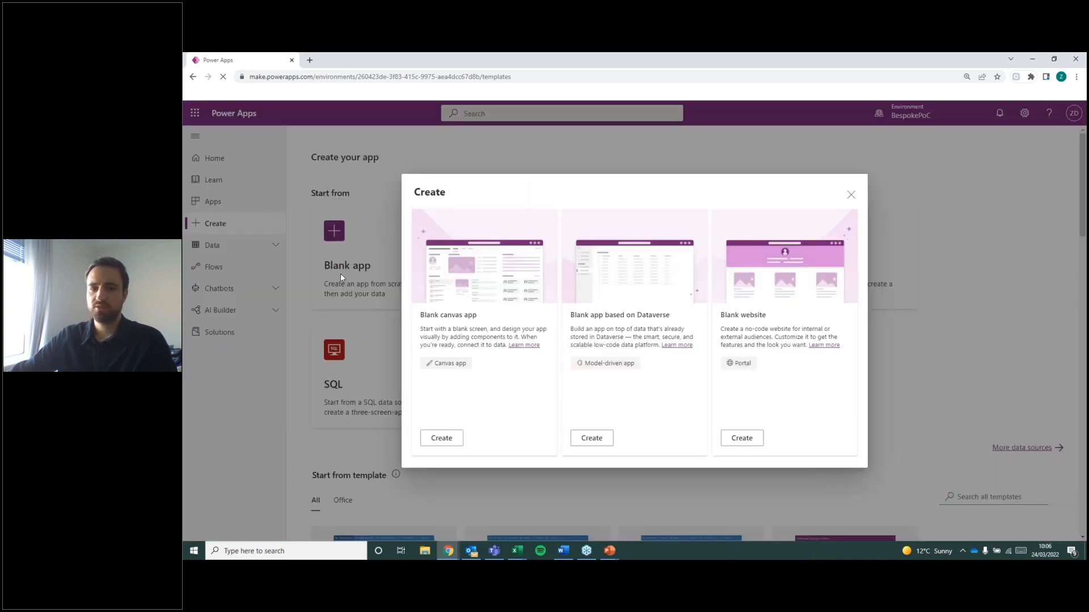
key("alt+Tab")
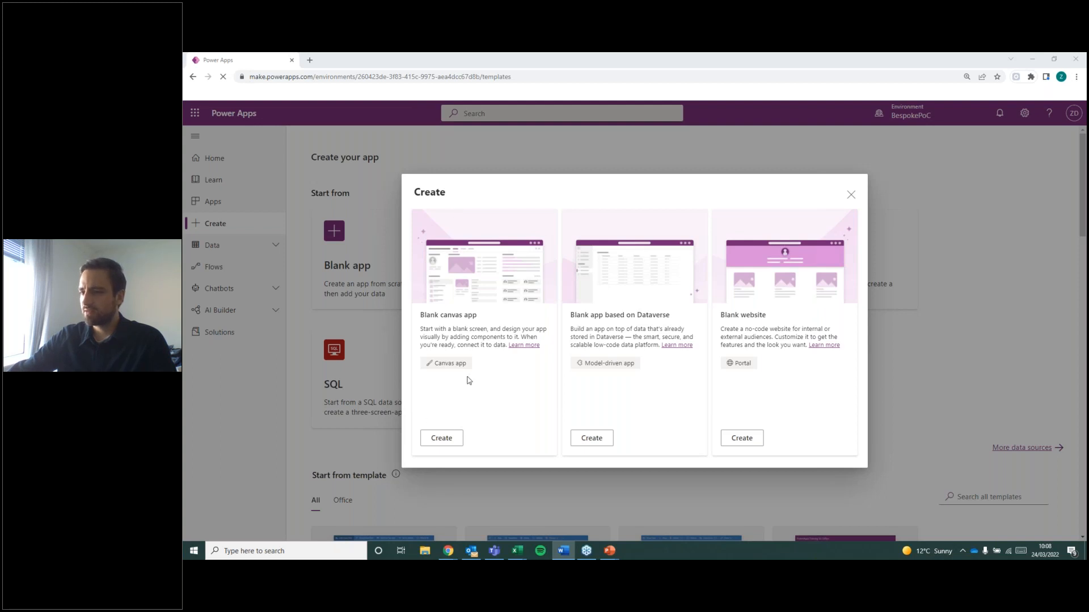
left_click(442, 437)
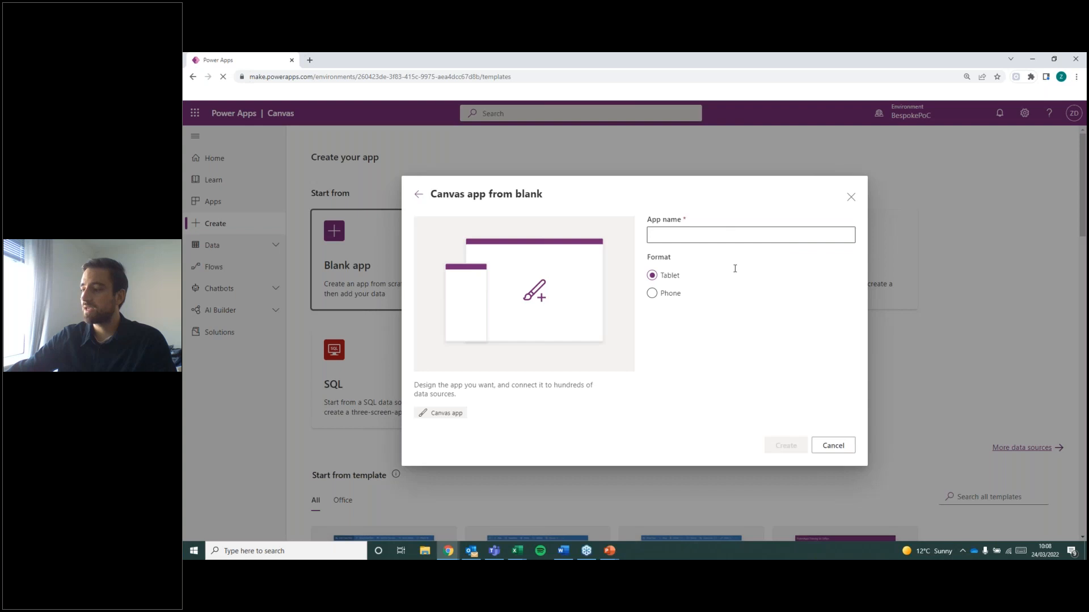
left_click(416, 195)
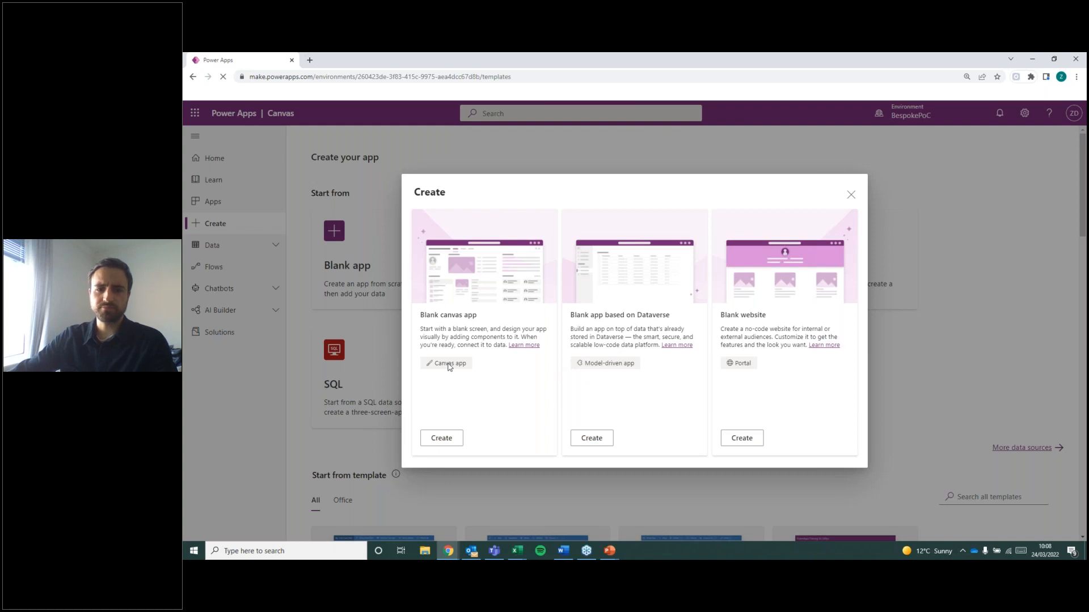
left_click(440, 438)
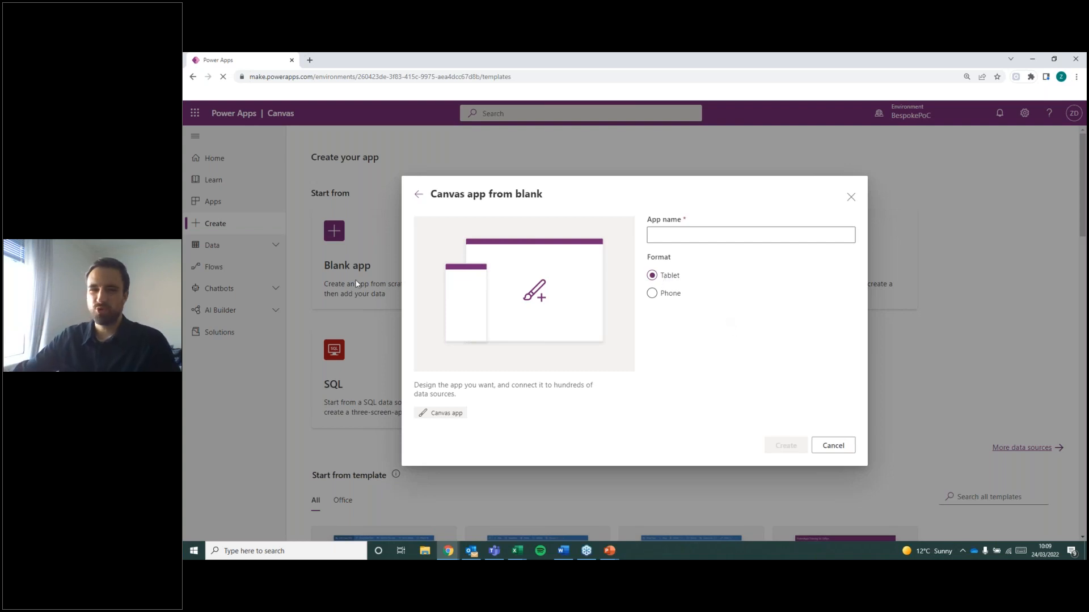
Name the app "App in a day Restaurant Booking" and create it in Tablet format.
left_click(714, 229)
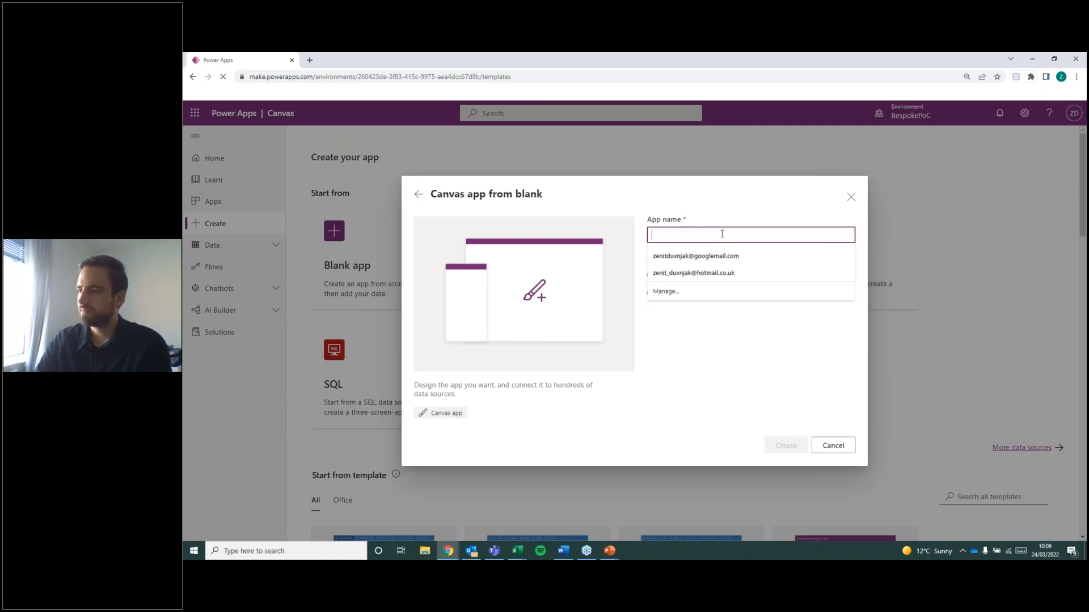
type("d")
key("BackSpace")
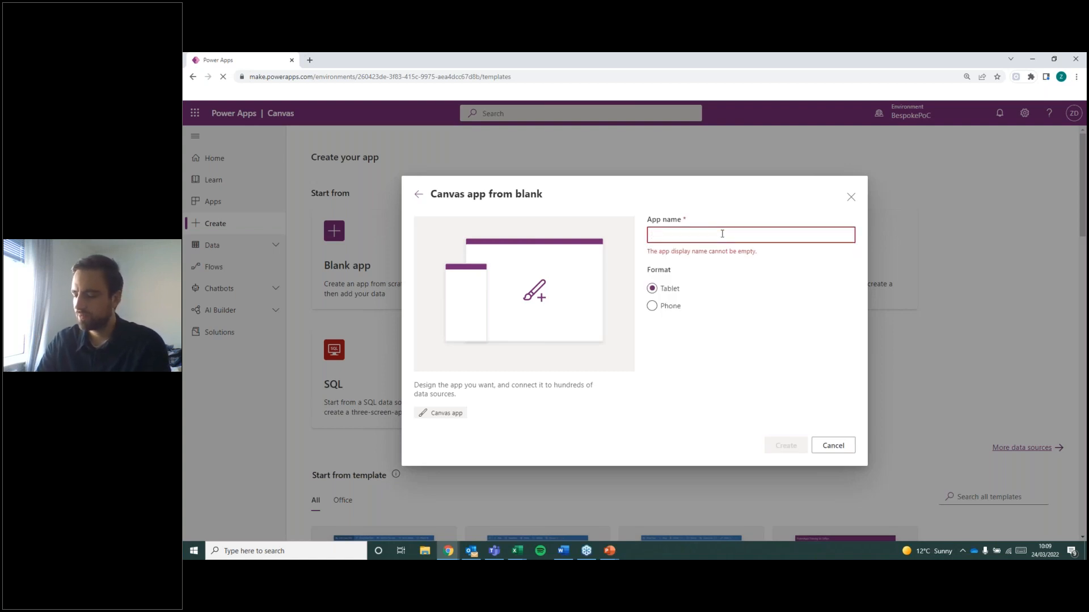
type("App")
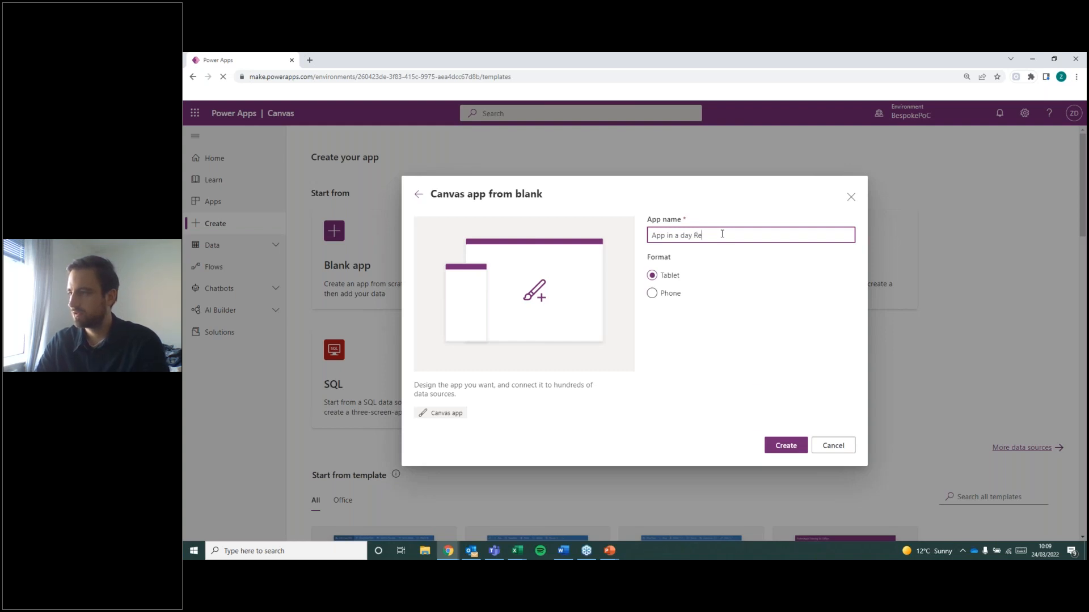
type("in a day Restaurant Booking")
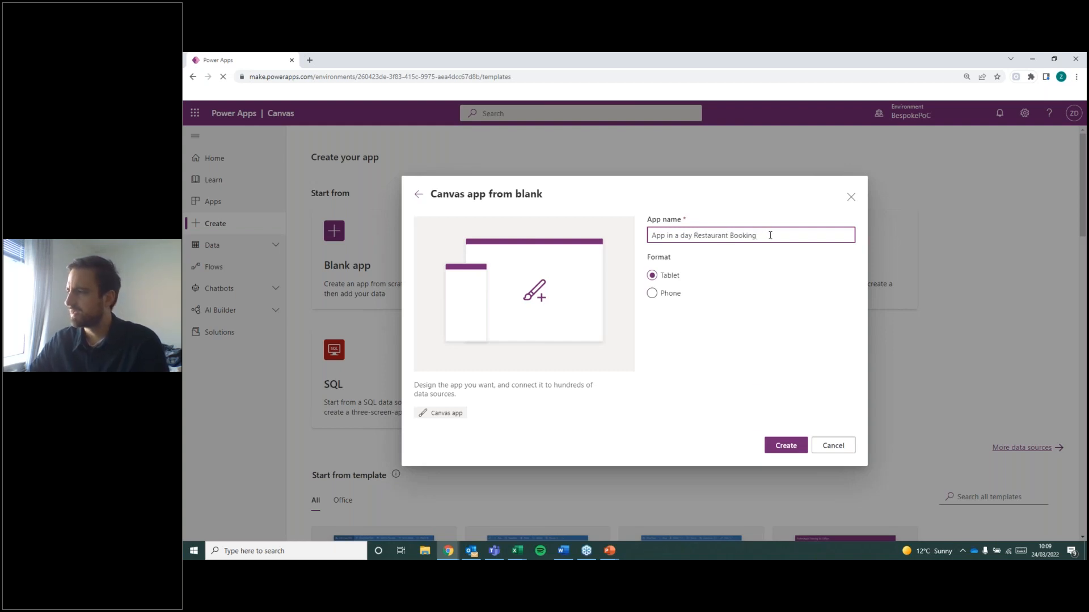
left_click(789, 445)
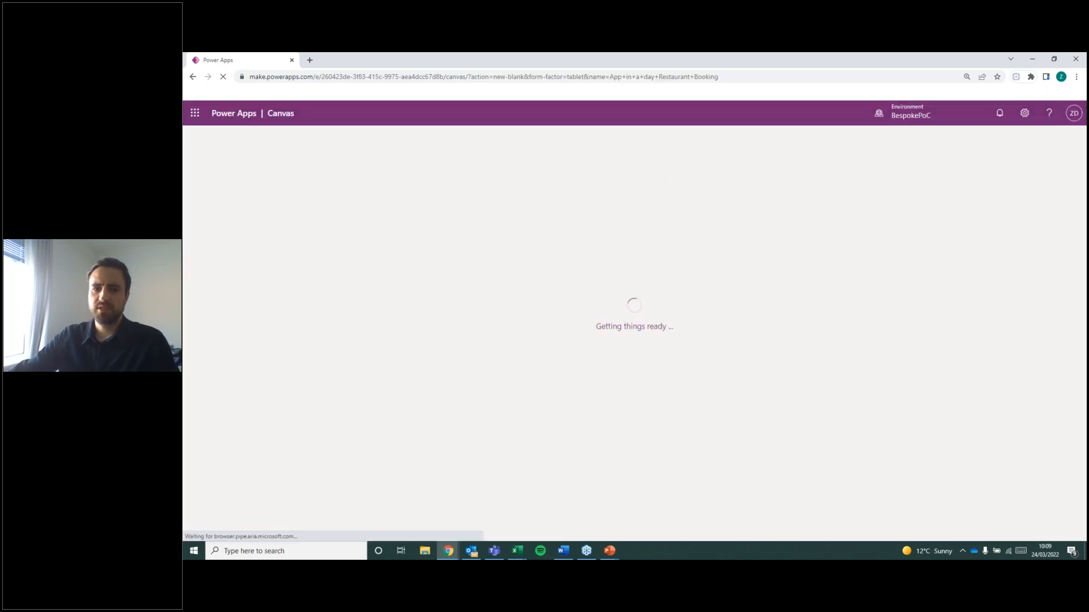
Look over the insertable controls, close their list, and expand the editor's side navigation to show its labels.
key("alt+Tab")
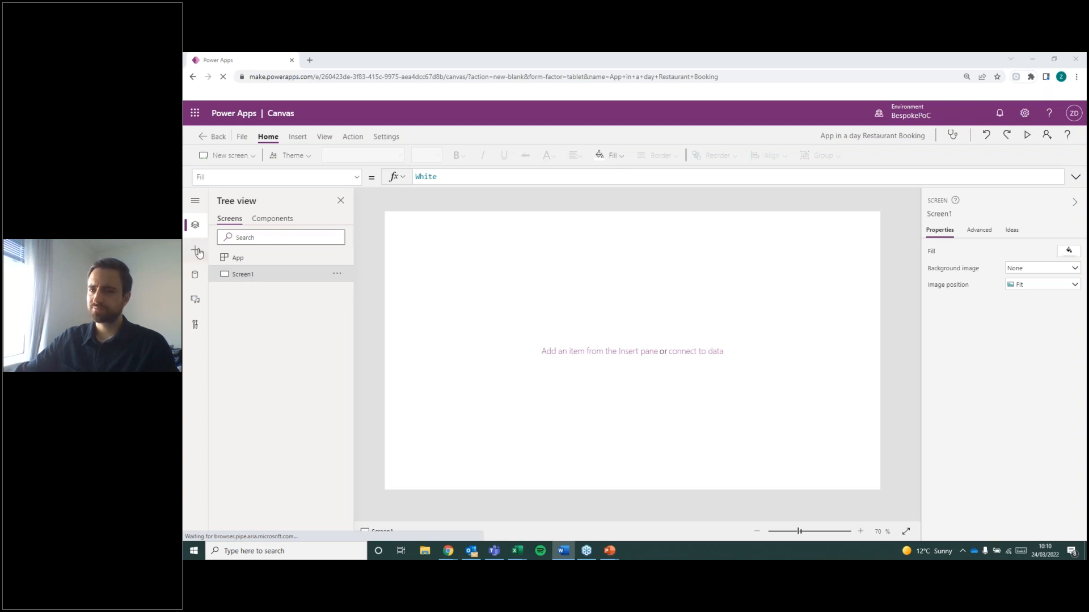
left_click(197, 251)
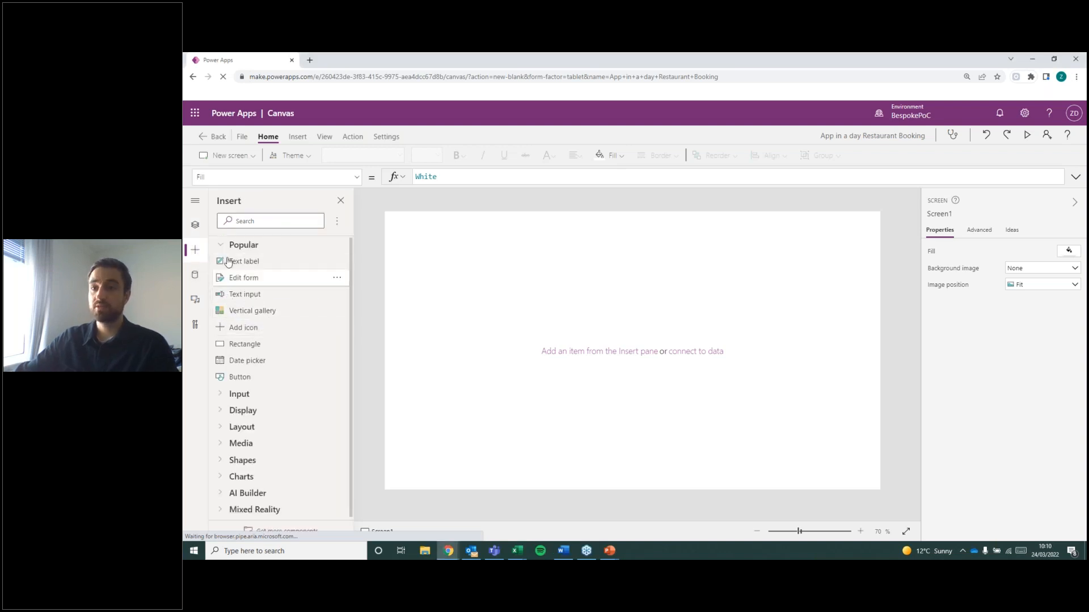
left_click(196, 203)
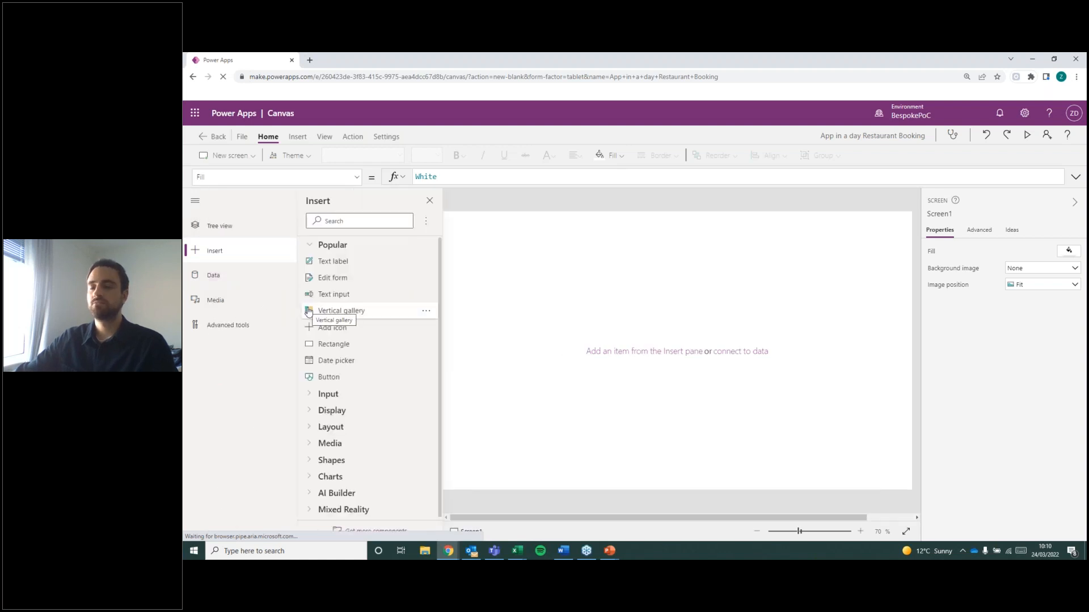
left_click(429, 202)
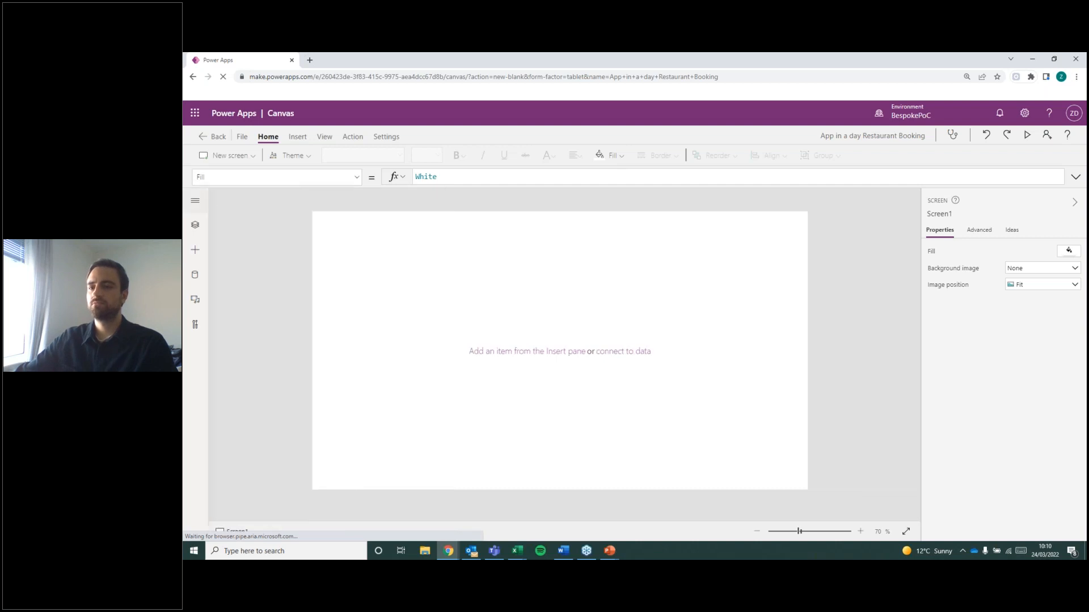
left_click(195, 201)
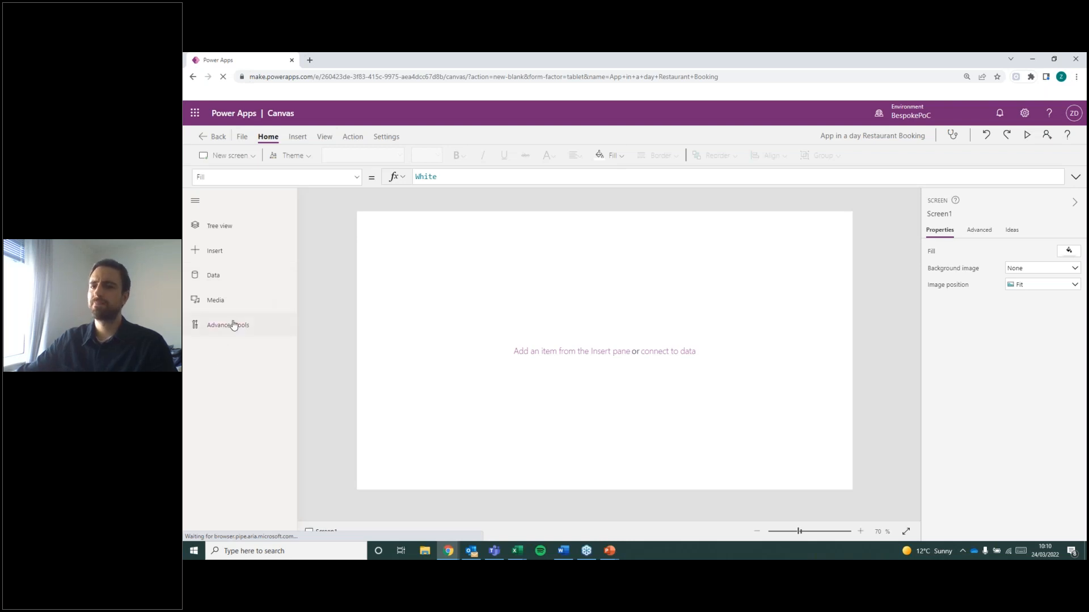
Browse the new screen templates and add a screen based on the Calendar template.
left_click(247, 156)
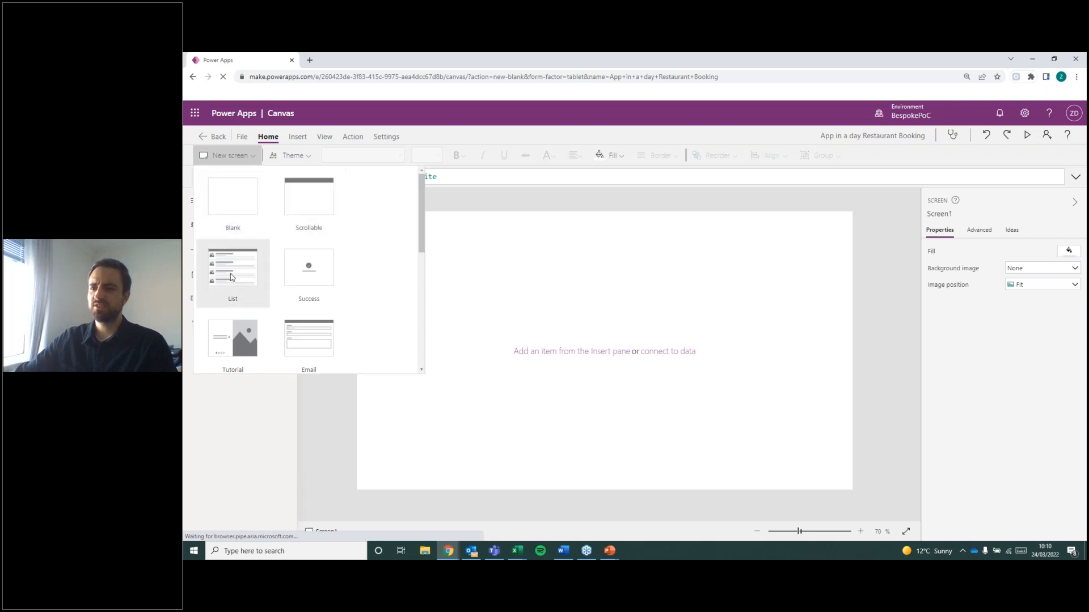
scroll(337, 265, "down", 3)
scroll(346, 265, "down", 2)
scroll(352, 263, "up", 6)
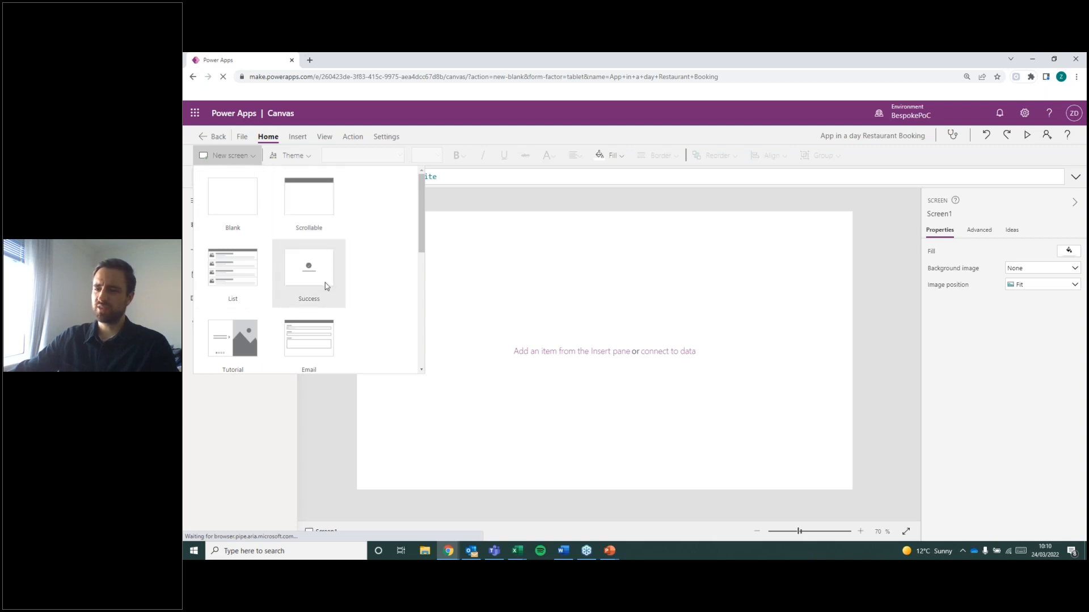
scroll(325, 286, "down", 3)
scroll(312, 289, "down", 1)
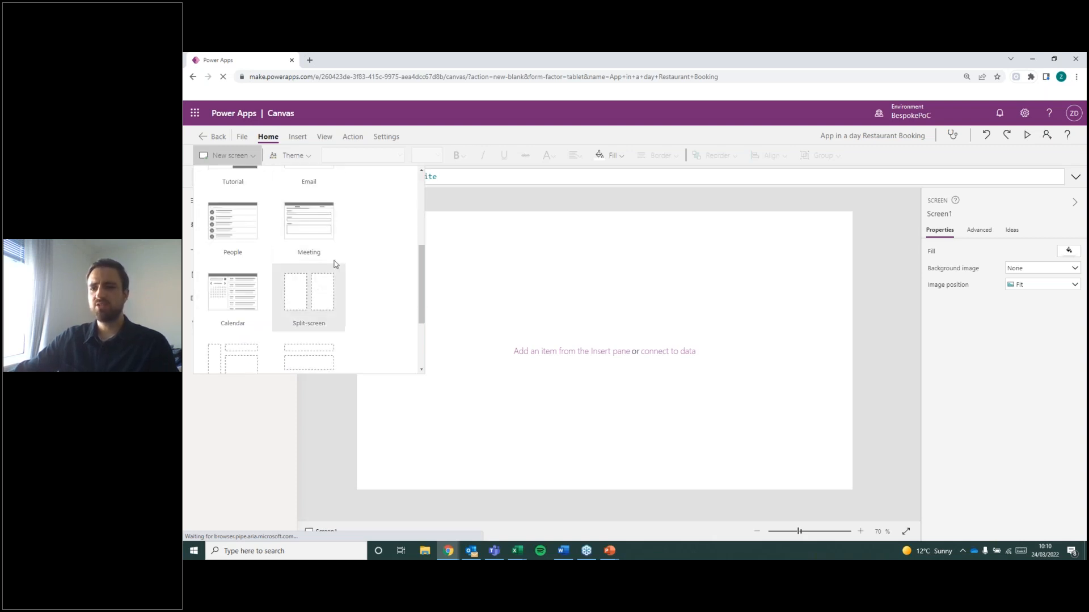
left_click(236, 288)
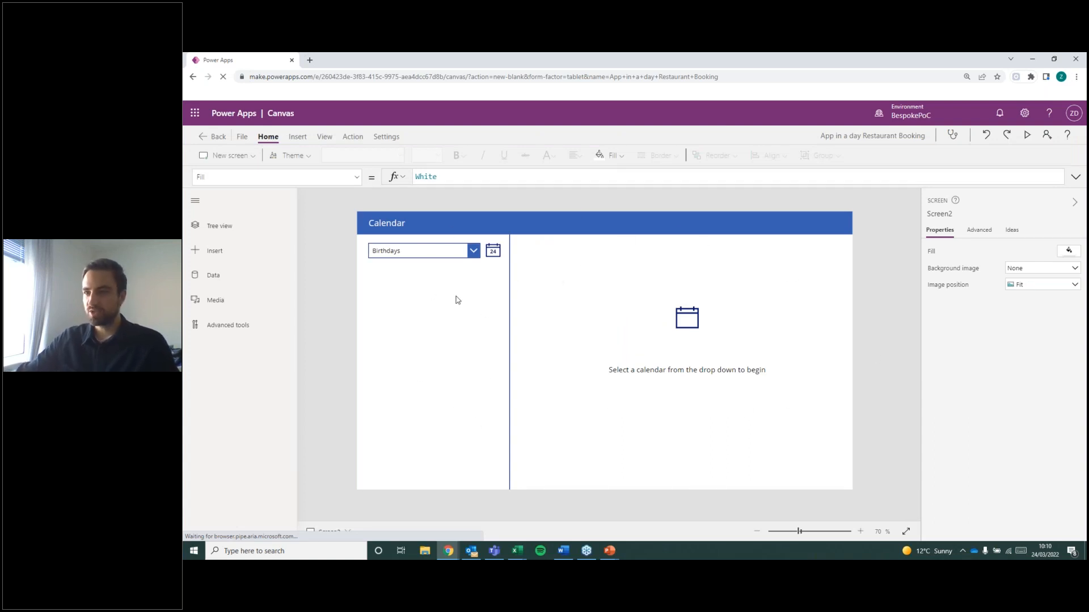
Collapse the Calendar screen's control list in the tree view and delete that screen from the app.
left_click(225, 201)
left_click(195, 200)
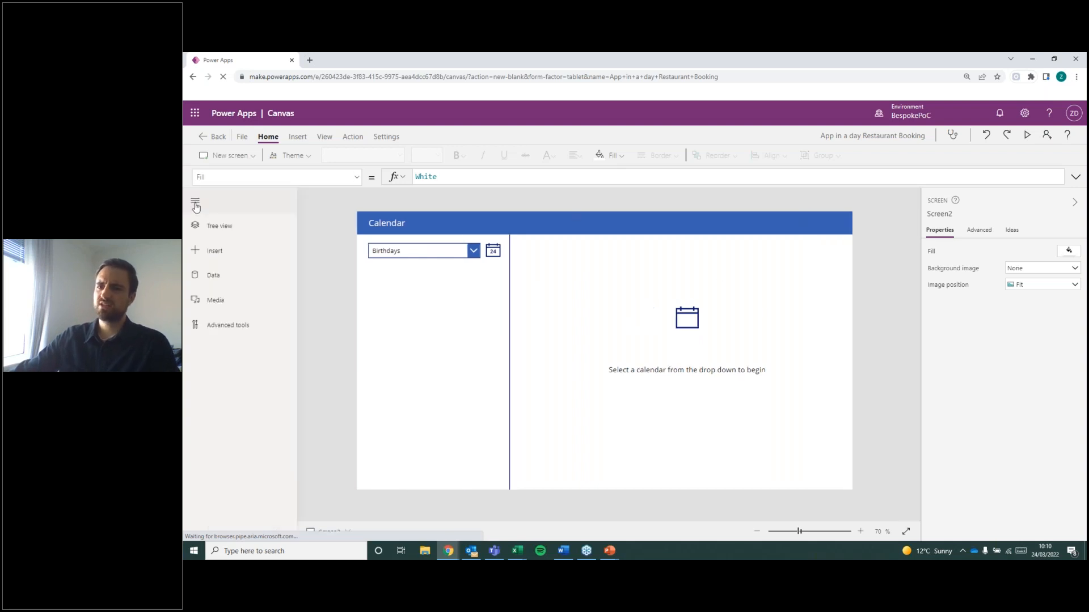
left_click(221, 226)
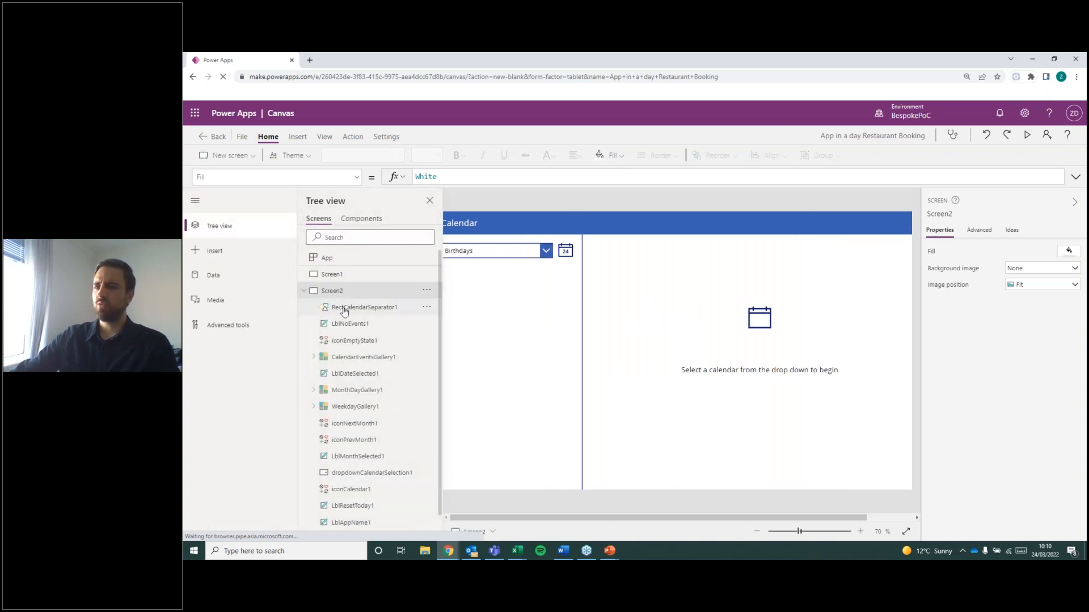
left_click(304, 291)
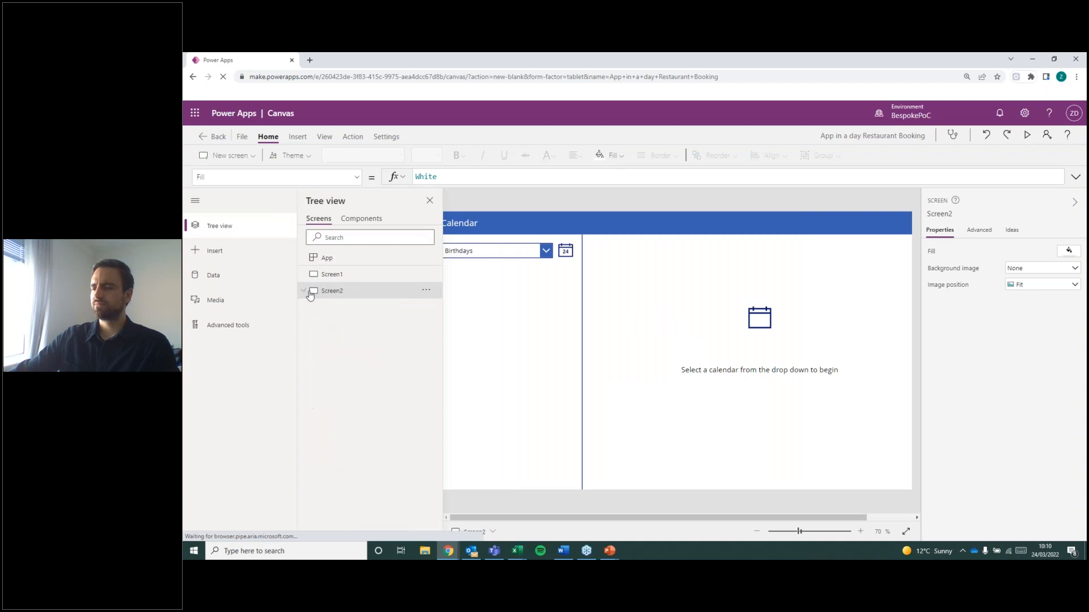
right_click(356, 301)
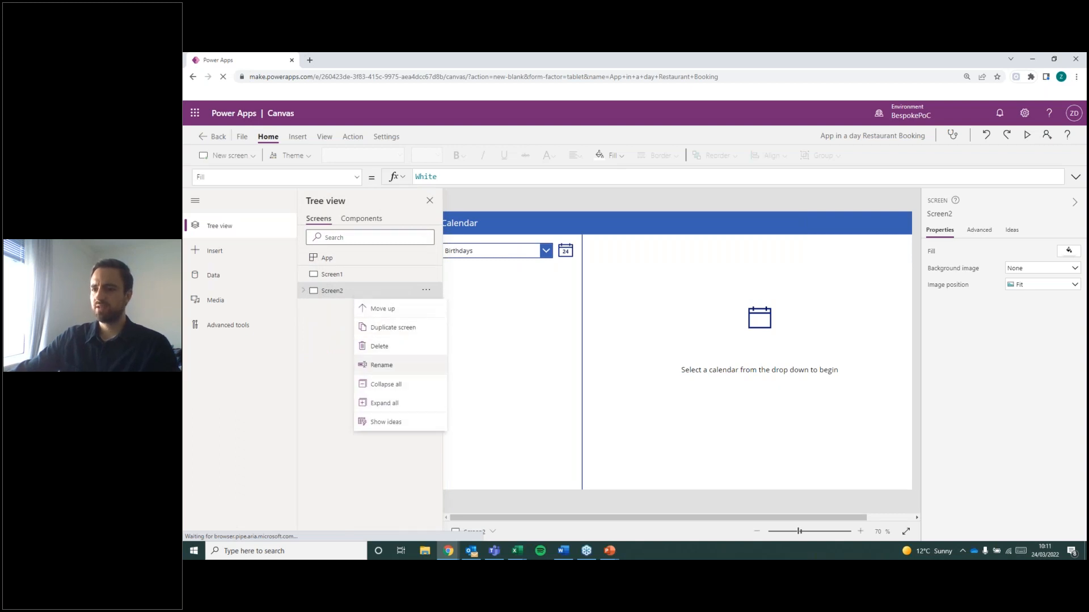
left_click(425, 353)
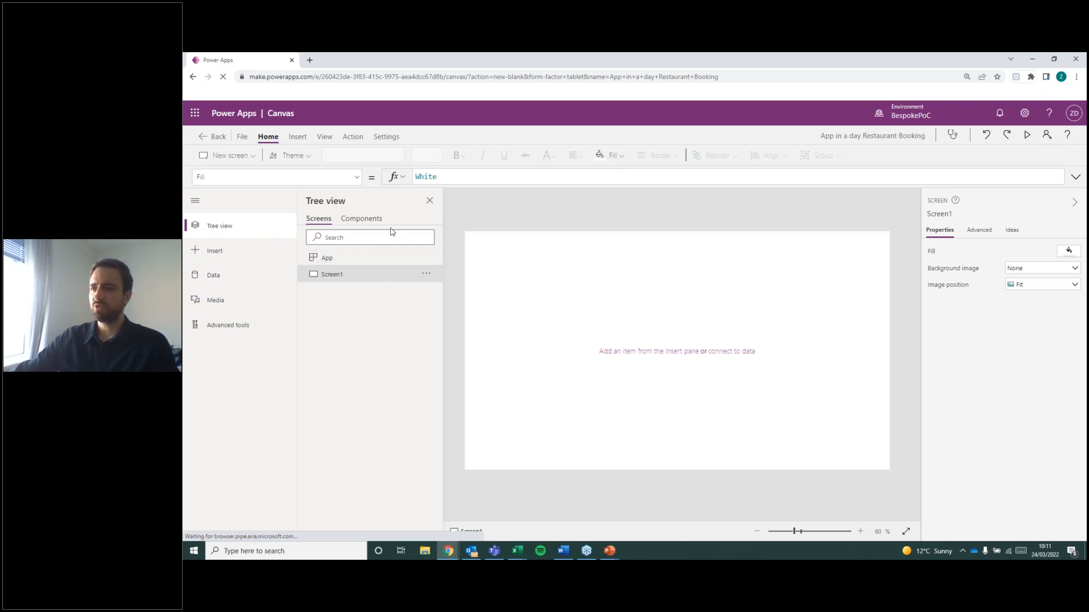
Examine the app's screens and components, insertable controls, data connections, media files and advanced tools.
right_click(374, 218)
left_click(317, 221)
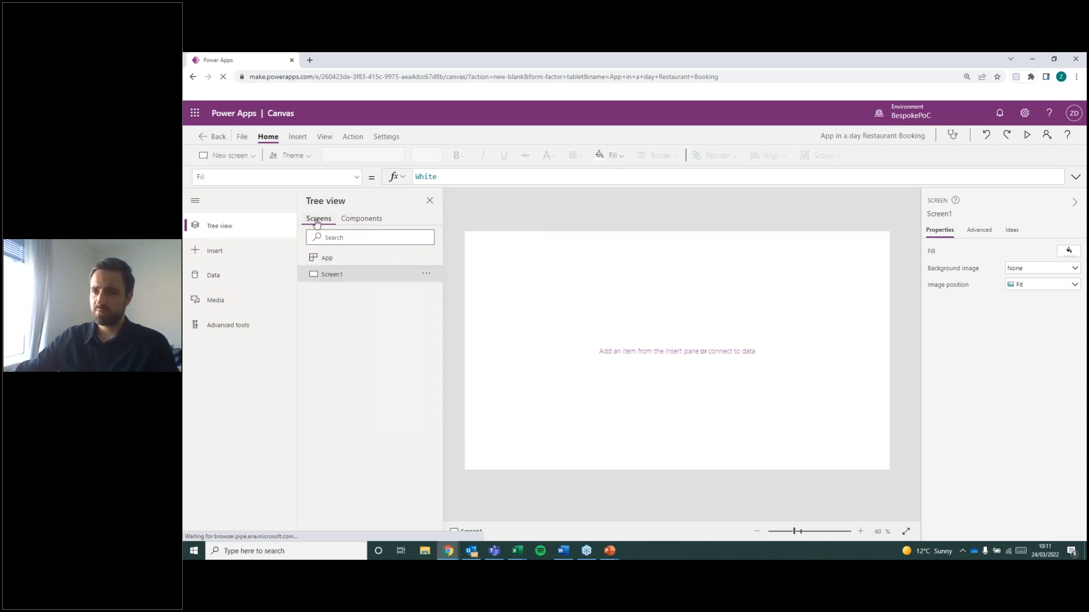
left_click(221, 252)
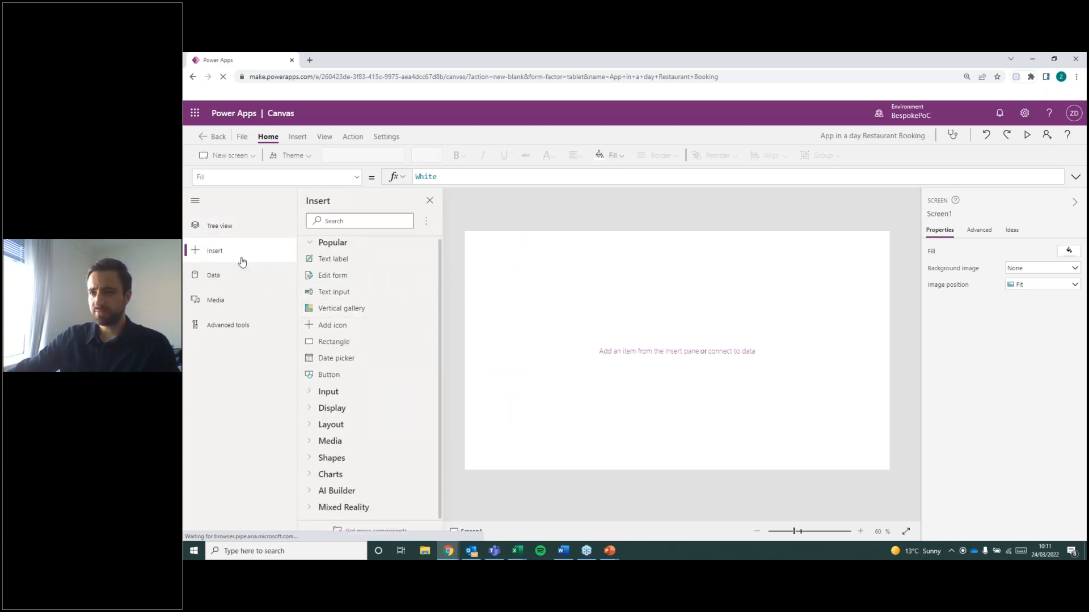
left_click(297, 137)
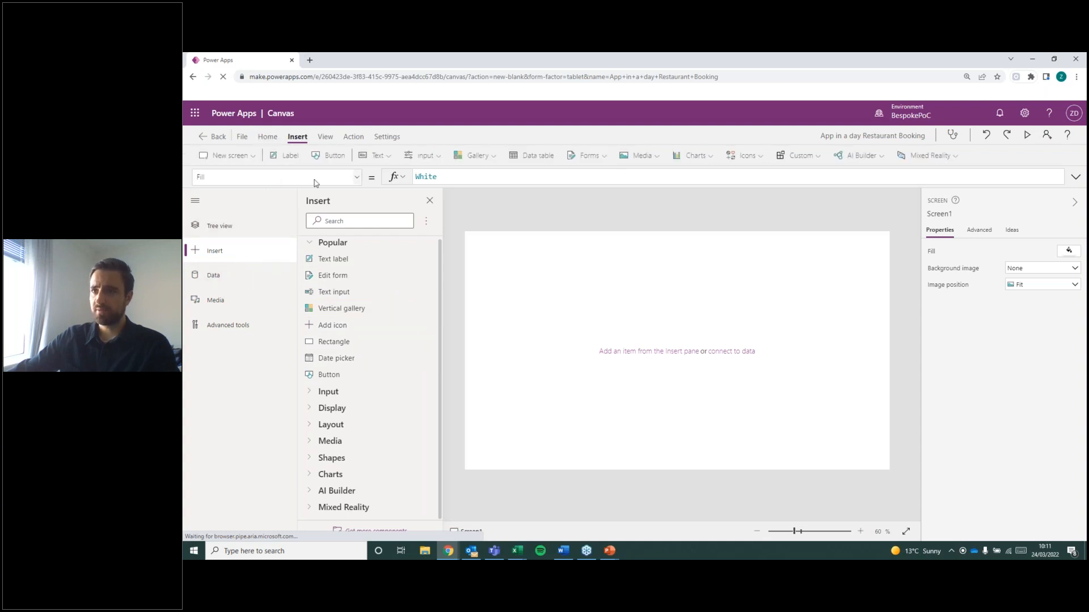
left_click(273, 139)
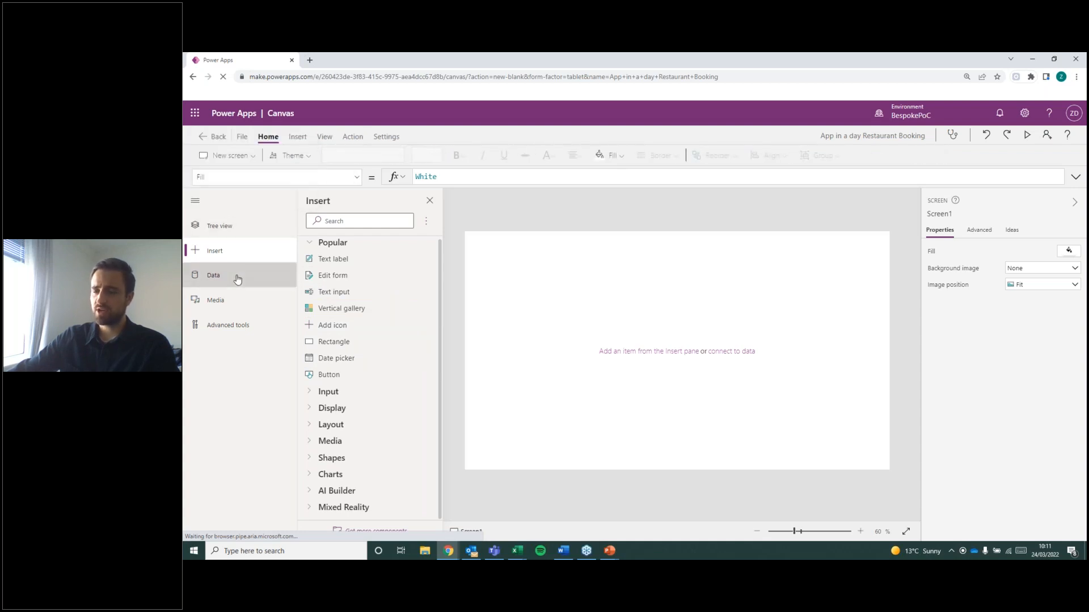
left_click(234, 277)
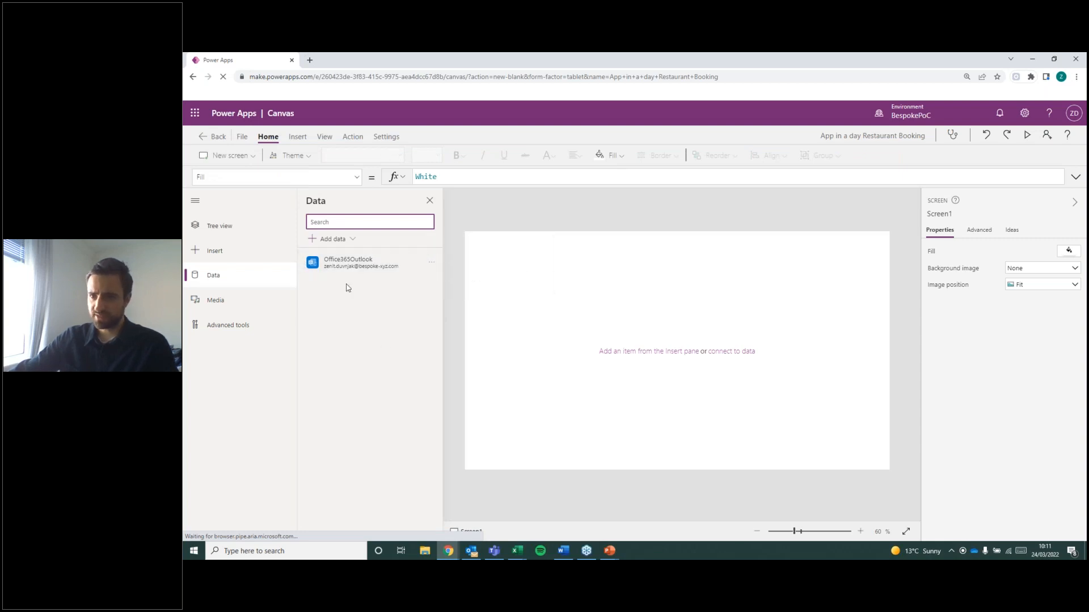
left_click(261, 304)
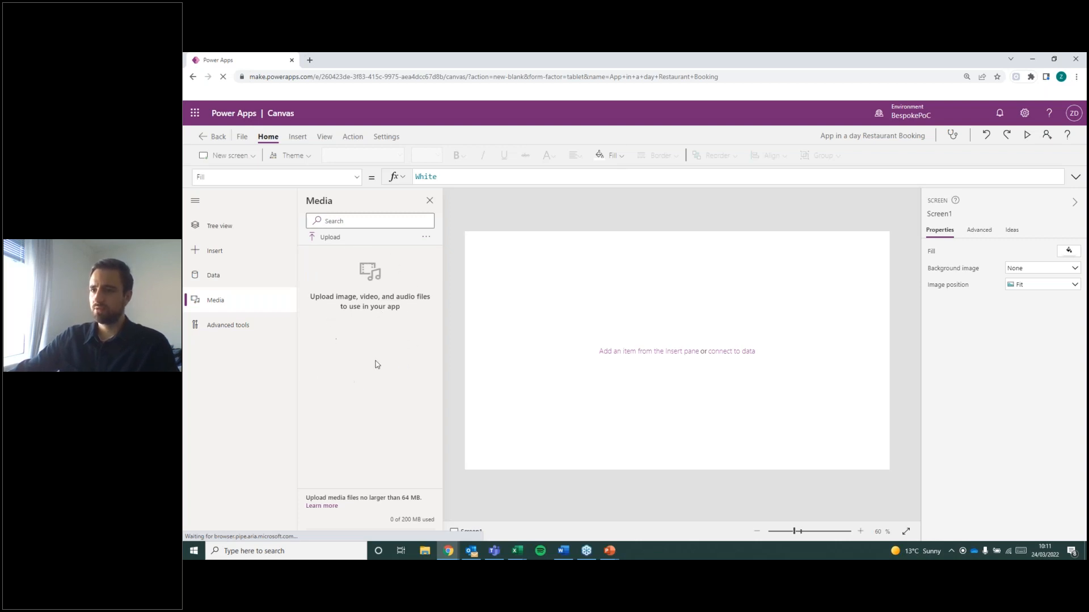
left_click(258, 327)
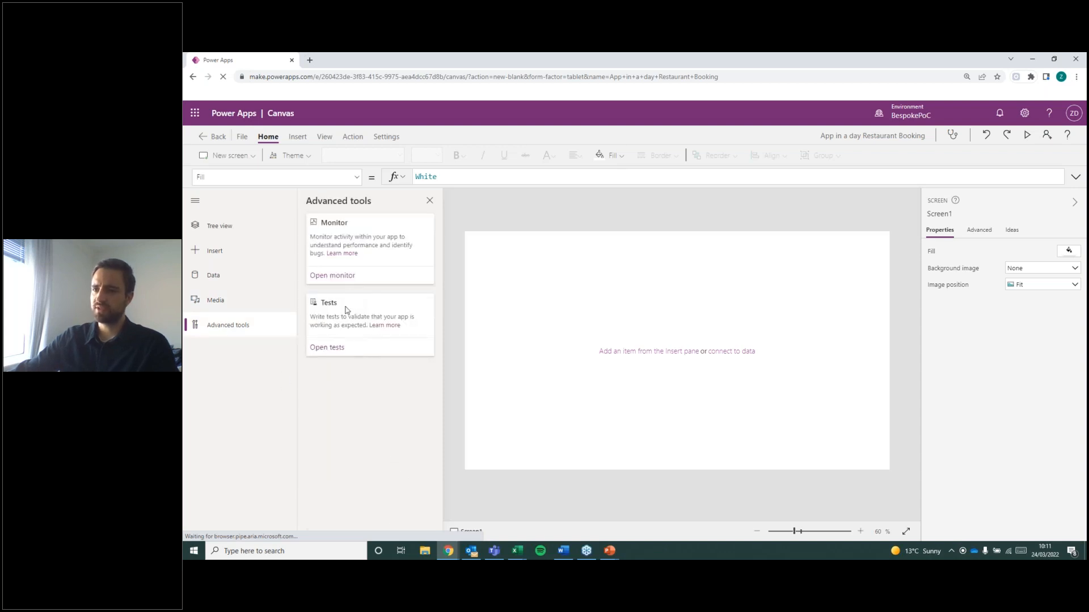
left_click(264, 229)
left_click(429, 201)
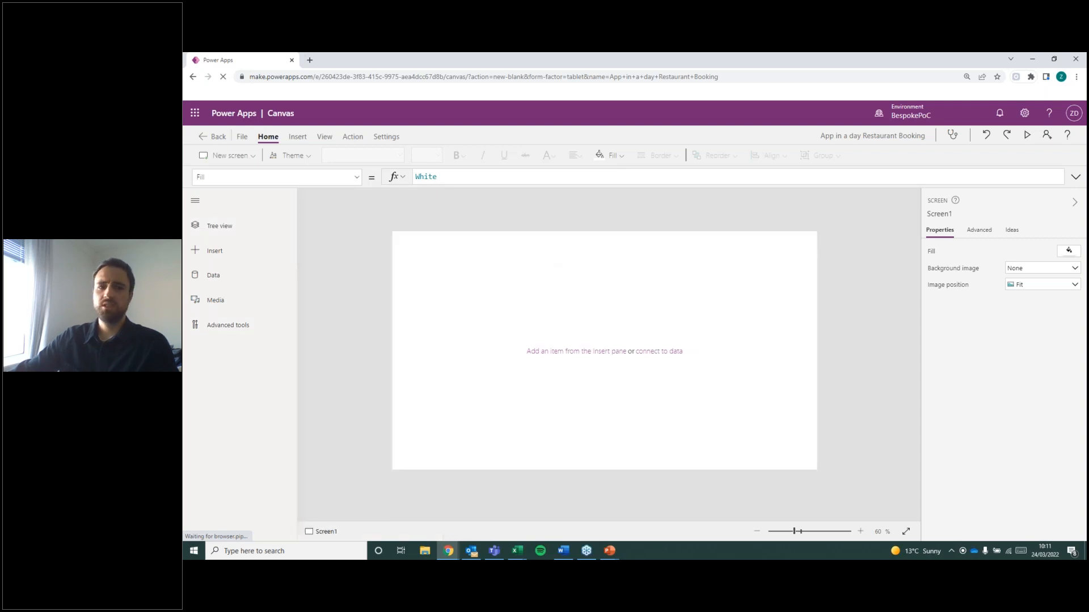
key("alt+Tab")
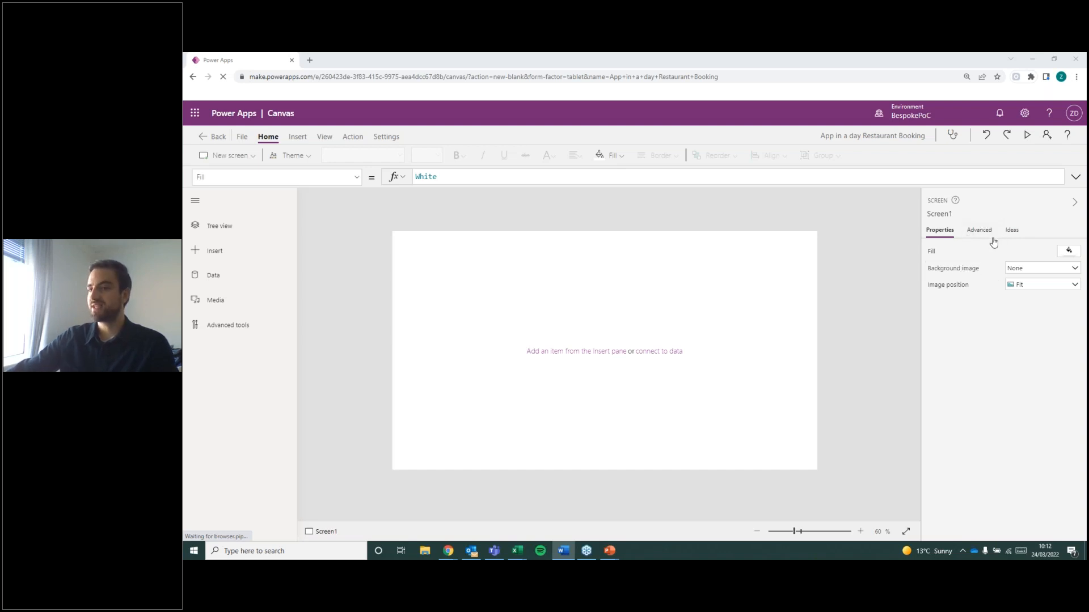
Examine Screen1's fill colours, background image options and advanced properties, and close the tree view.
left_click(230, 226)
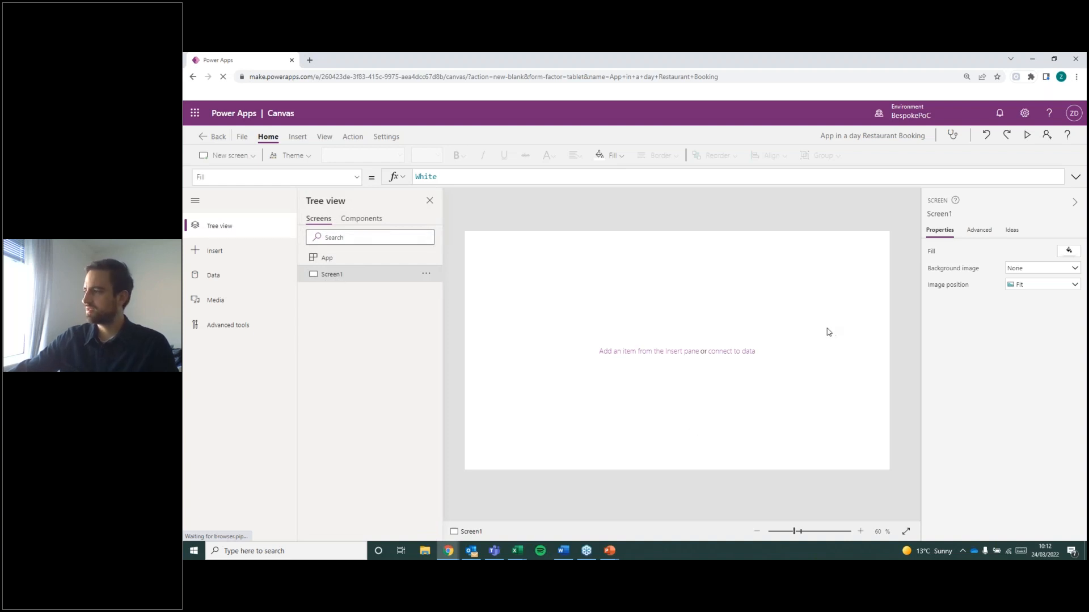
left_click(1069, 252)
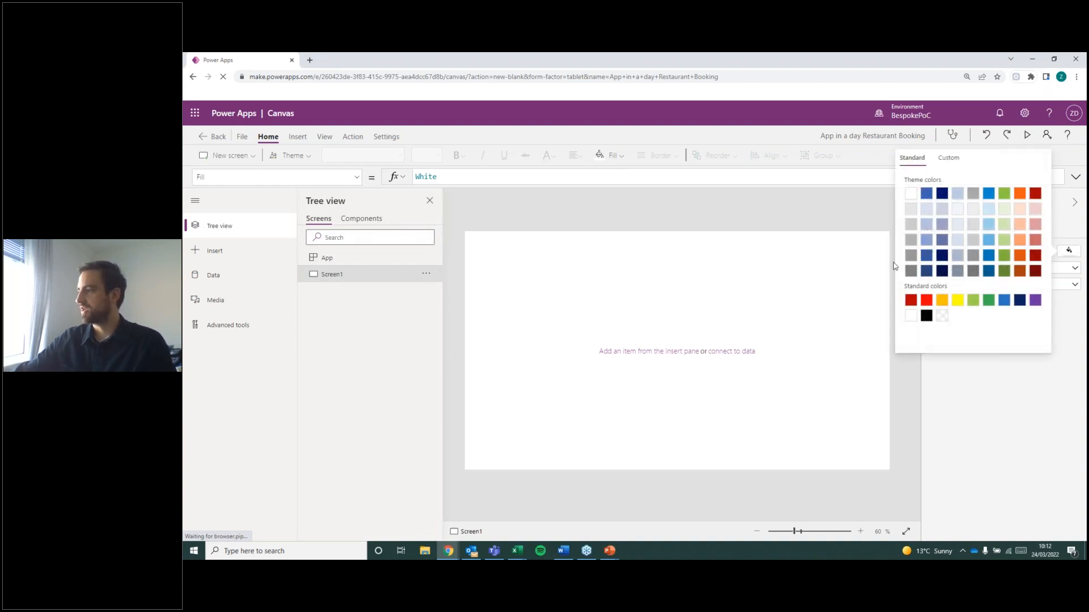
left_click(1024, 324)
left_click(1074, 269)
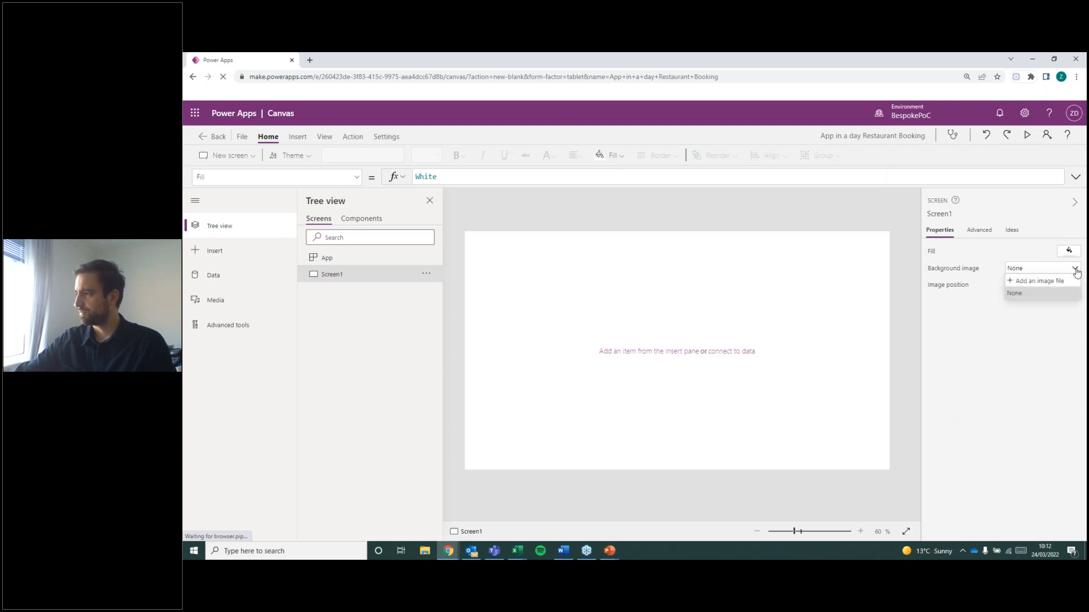
left_click(1053, 306)
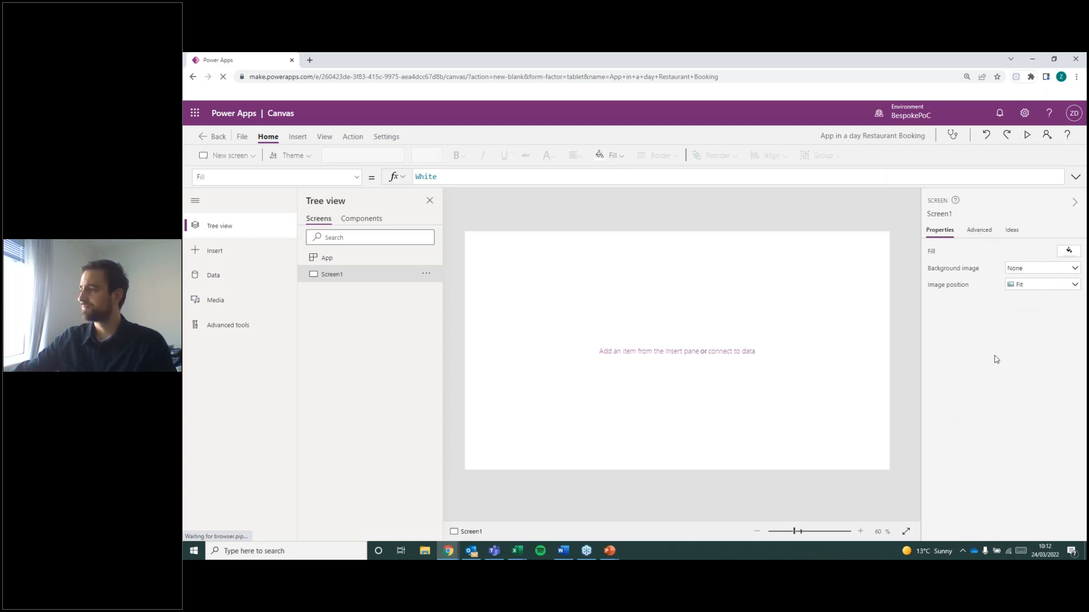
scroll(993, 396, "down", 3)
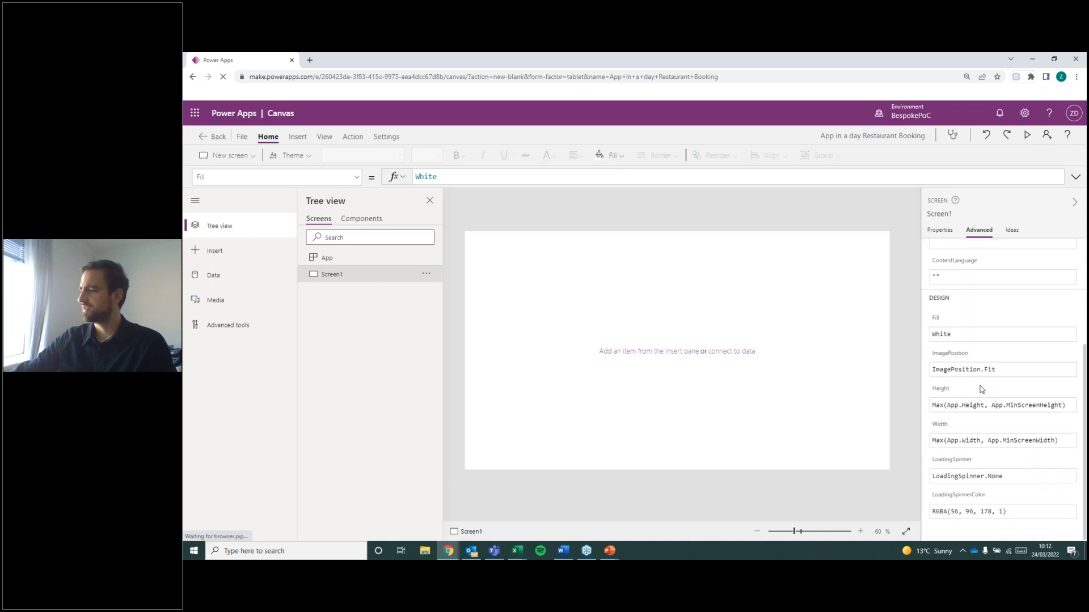
scroll(985, 436, "up", 3)
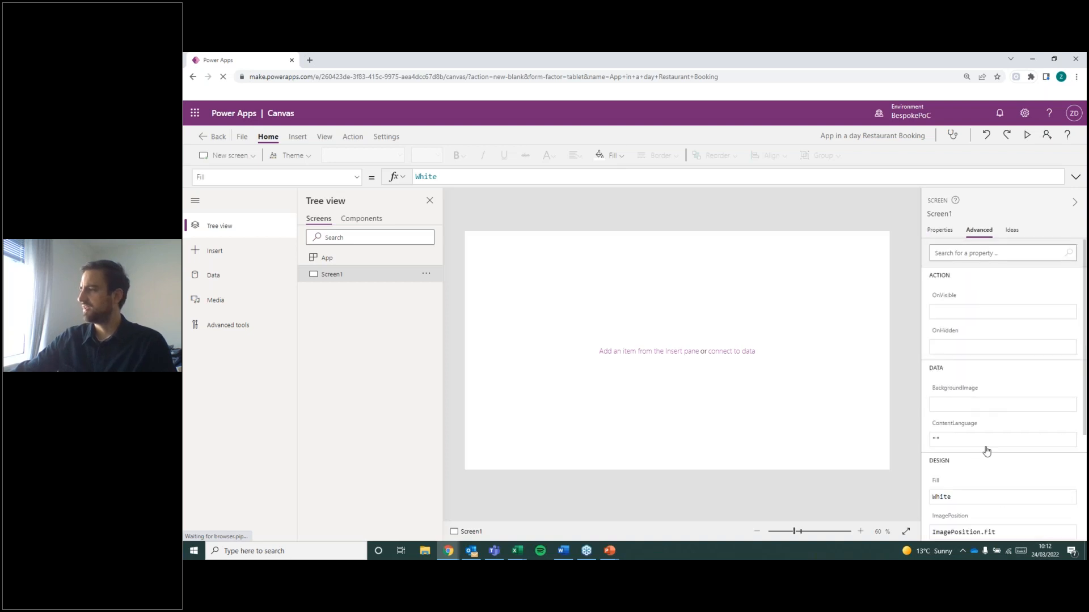
left_click(945, 229)
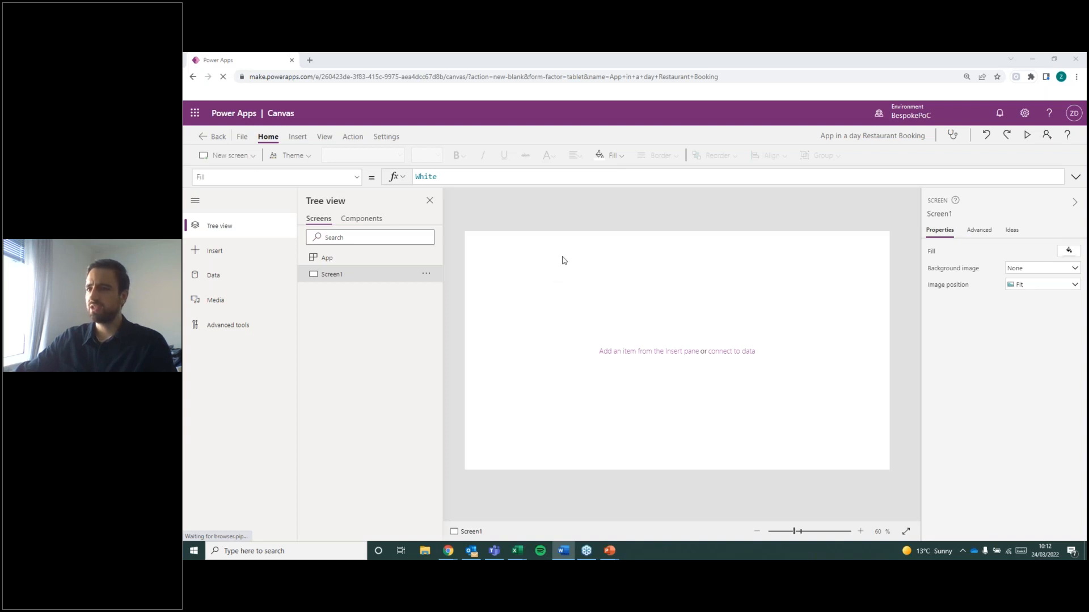
left_click(429, 203)
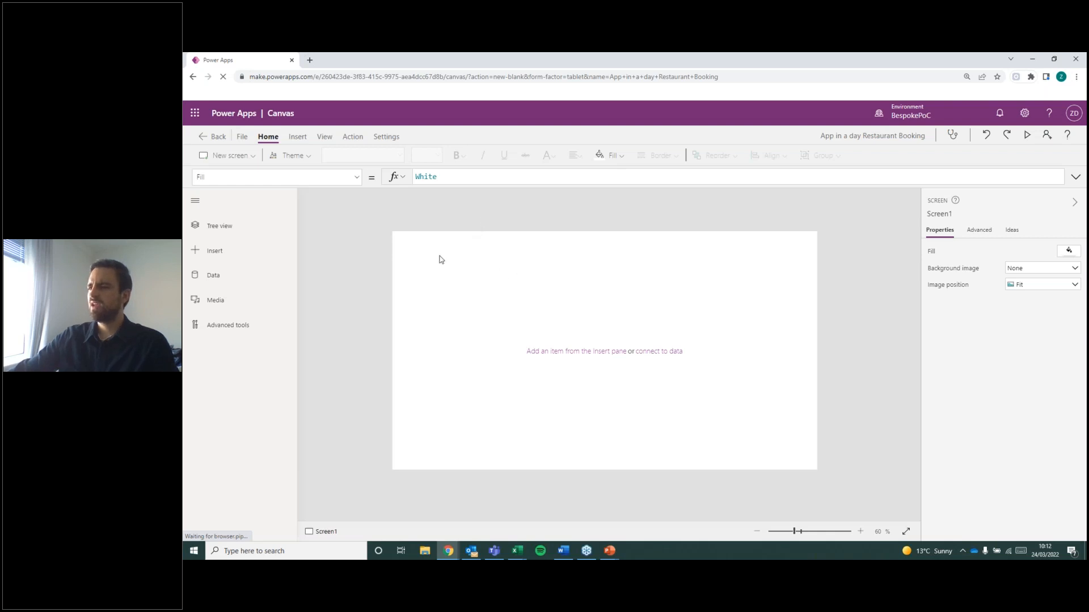
Switch to Excel and view the Menu Categories and Menu Items workbooks.
key("alt+Tab")
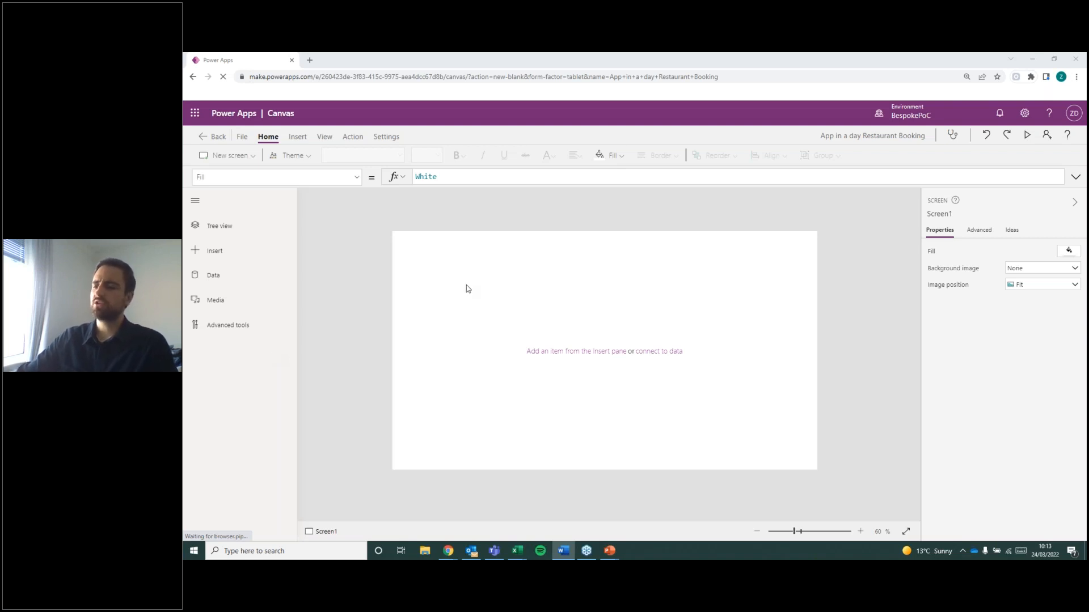
mouse_move(516, 557)
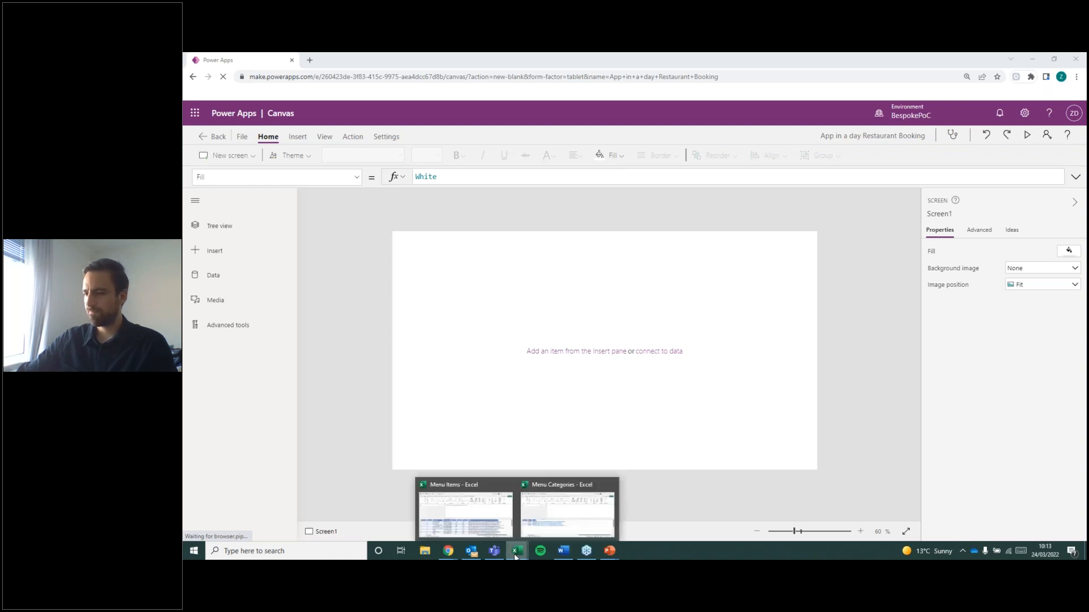
left_click(567, 513)
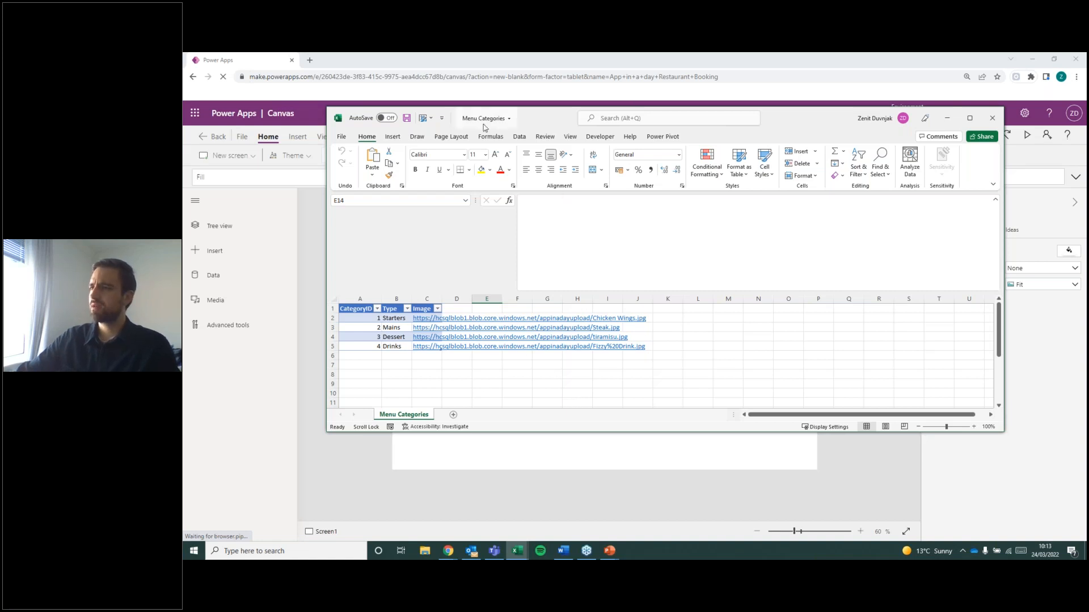
mouse_move(517, 550)
left_click(462, 510)
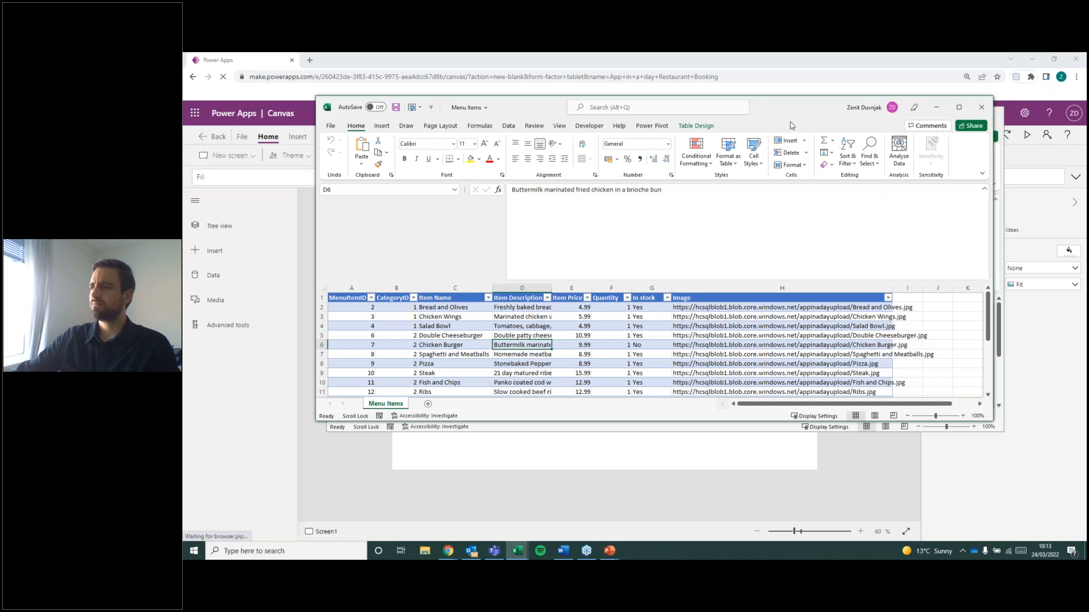
left_click_drag(798, 115, 780, 176)
Widen the Image column in the Menu Categories workbook to show the full image links.
left_click(556, 122)
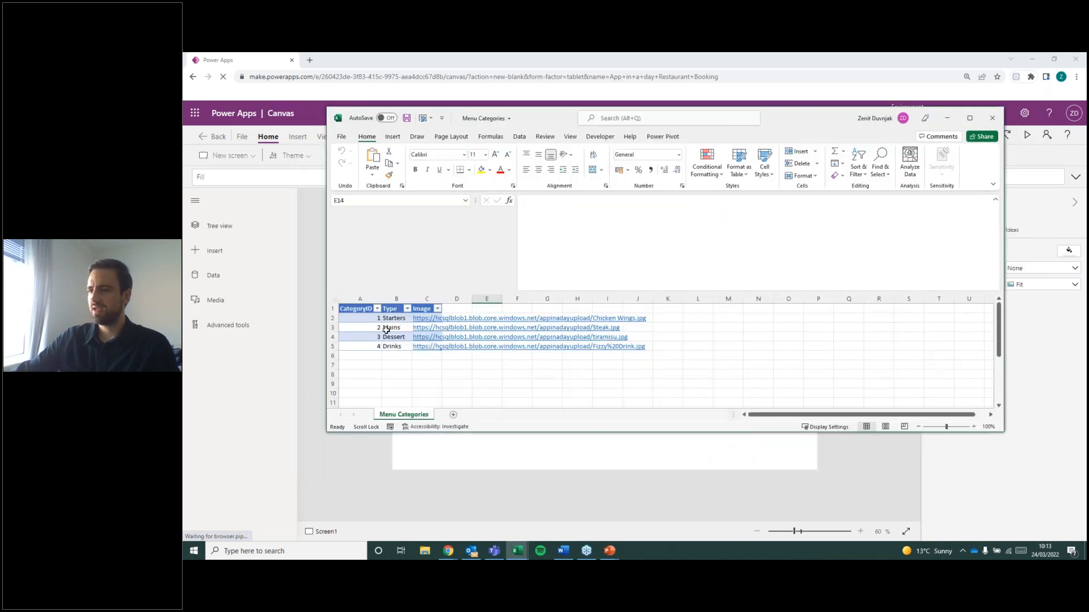
left_click_drag(442, 299, 651, 312)
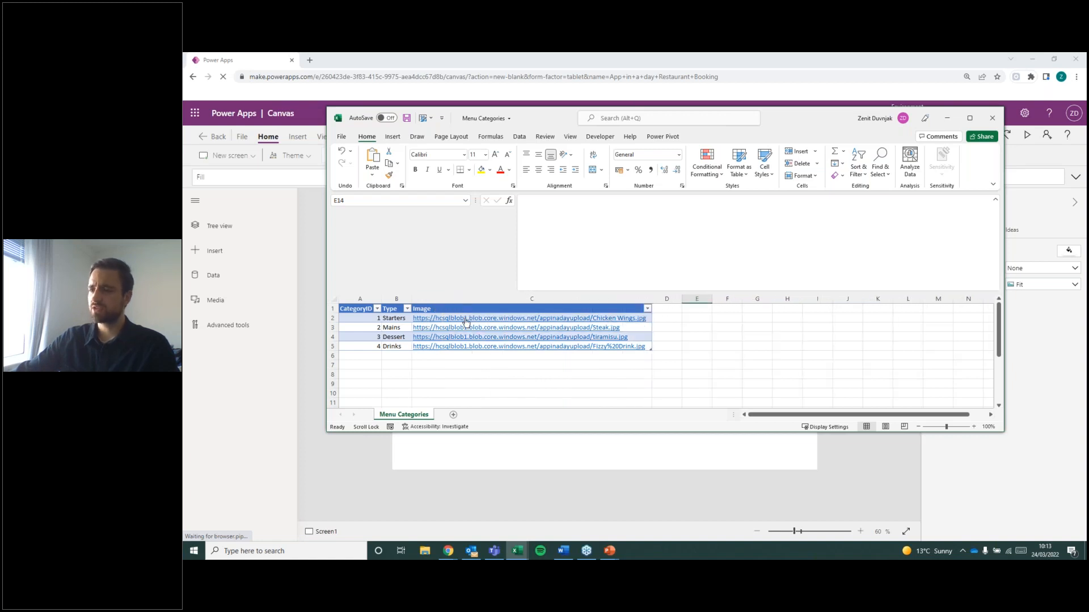
left_click(383, 319)
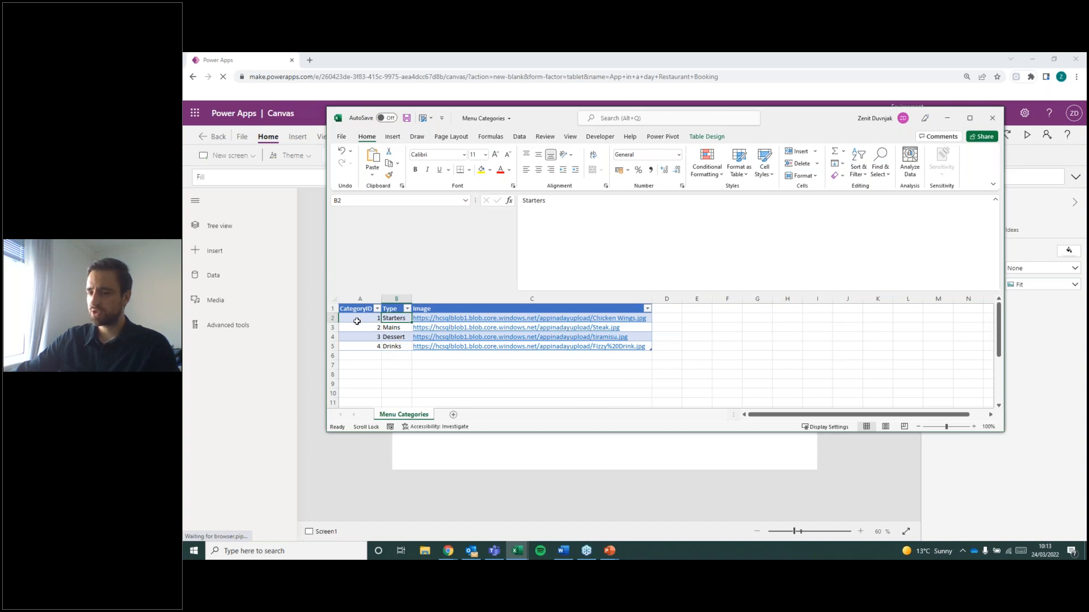
Bring the Menu Items workbook forward and enlarge its window to show the whole table.
key("alt+Tab")
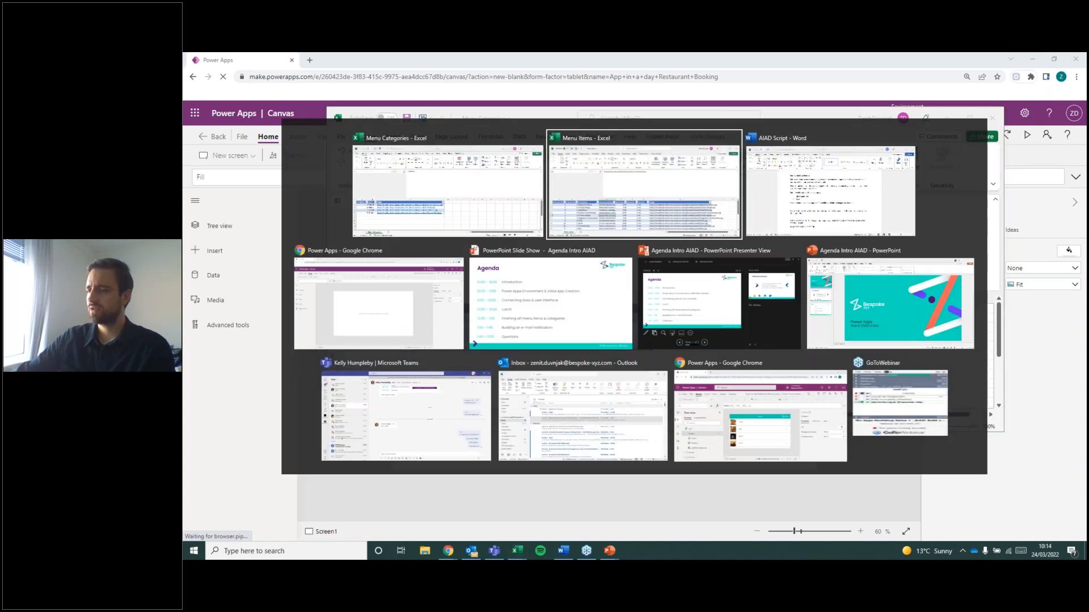
left_click_drag(791, 165, 801, 79)
left_click_drag(654, 394, 658, 528)
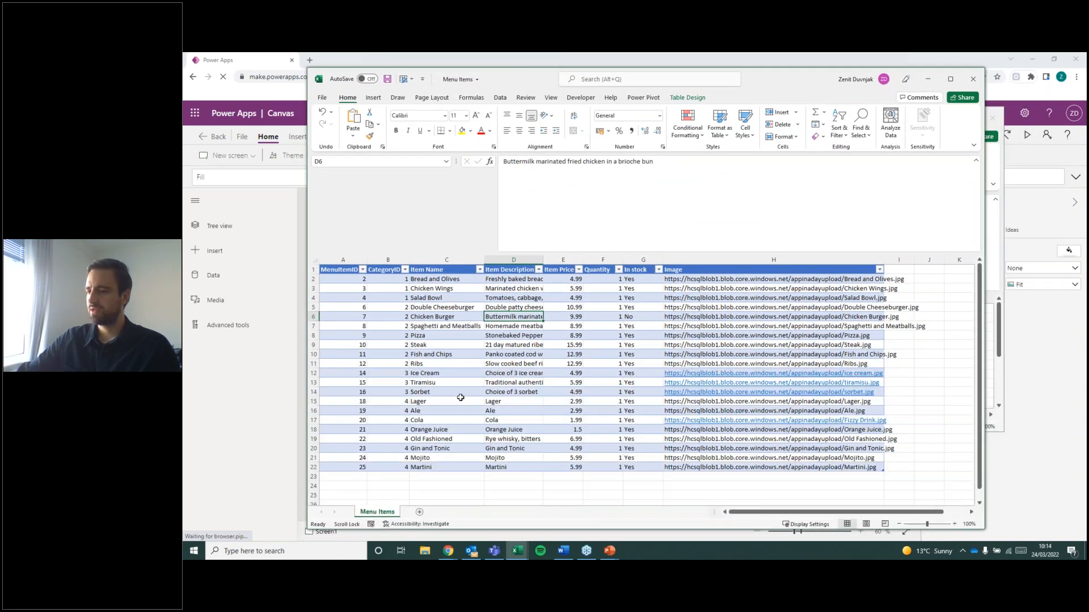
Examine the CategoryID column of the Menu Items table, and minimise both workbooks to return to Power Apps.
left_click(447, 381)
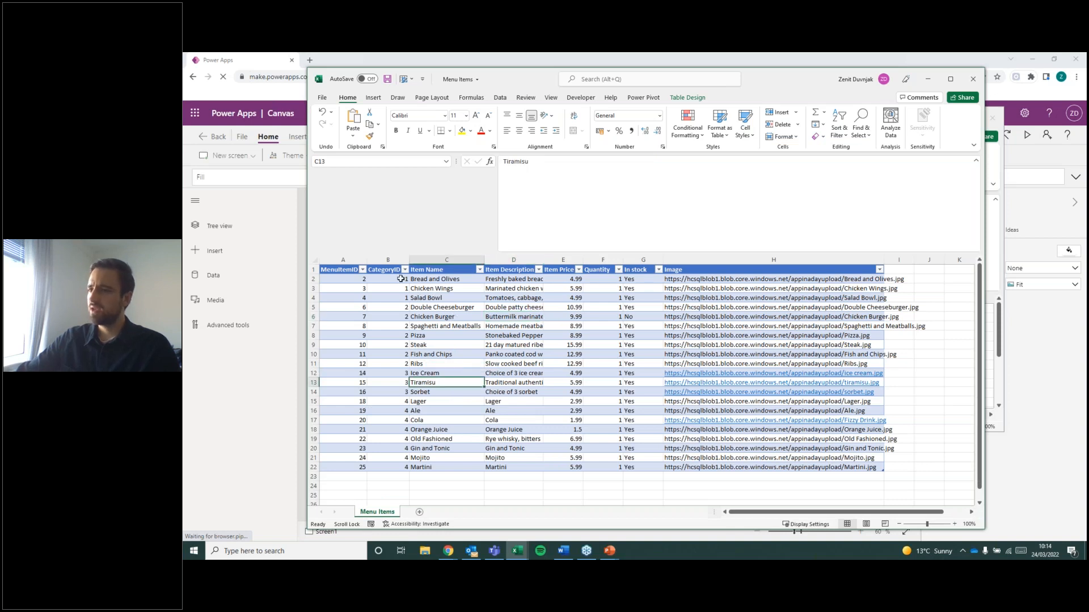
left_click(388, 259)
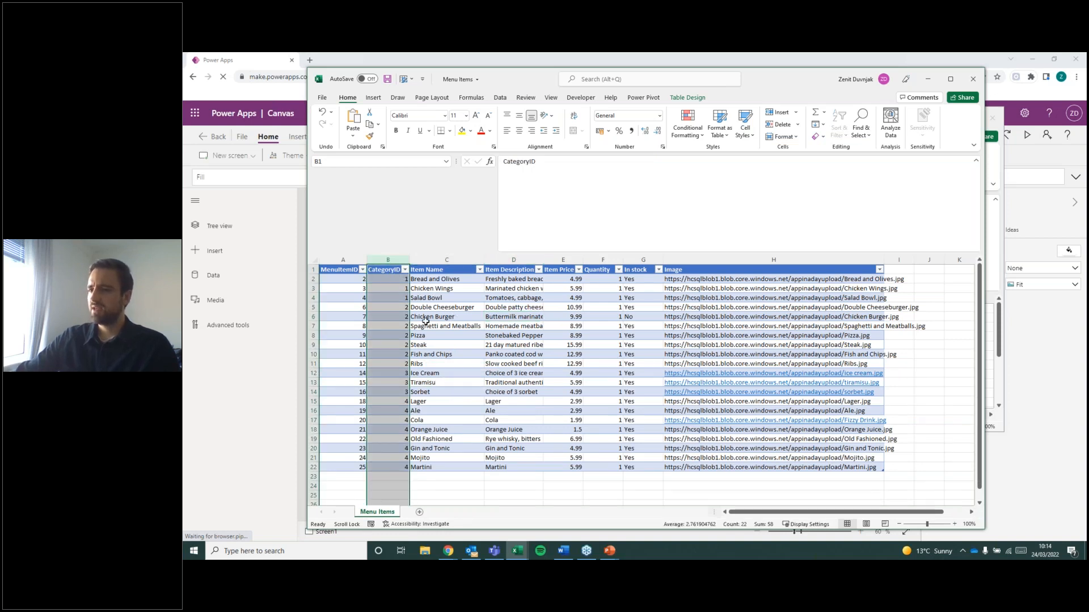
left_click_drag(394, 285, 395, 280)
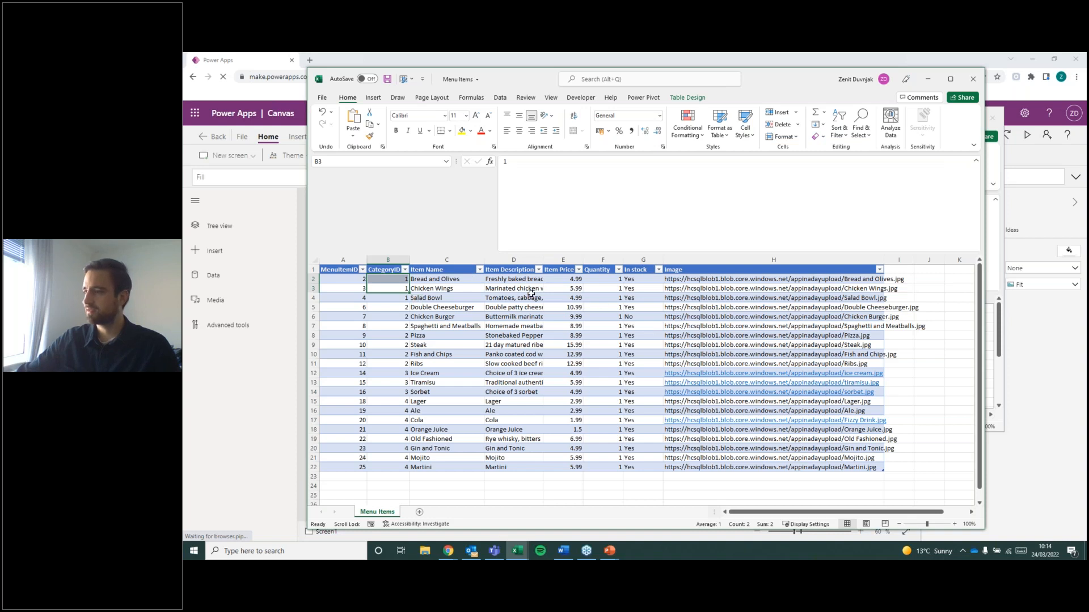
left_click(934, 84)
left_click(949, 119)
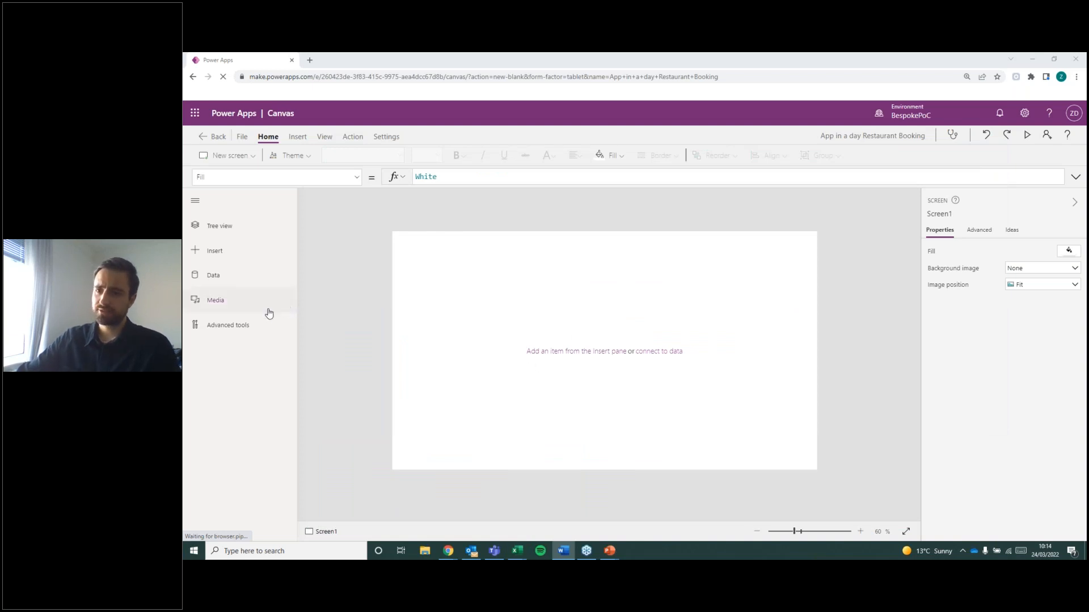
Browse the complete list of connectors available as data sources for the app, including Import from Excel.
left_click(256, 271)
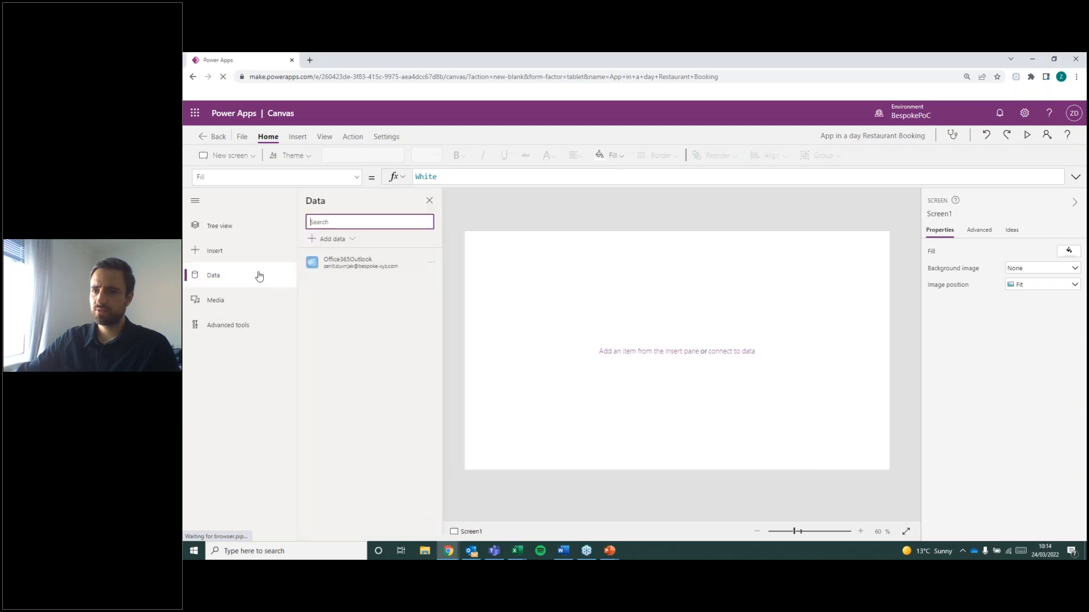
left_click(340, 240)
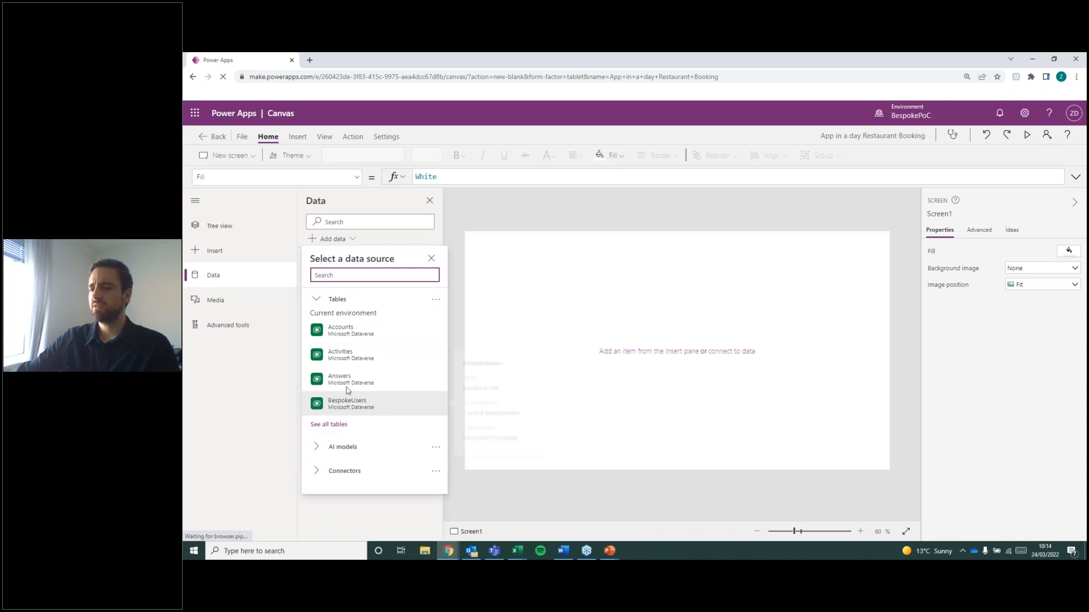
left_click(340, 470)
scroll(376, 433, "down", 2)
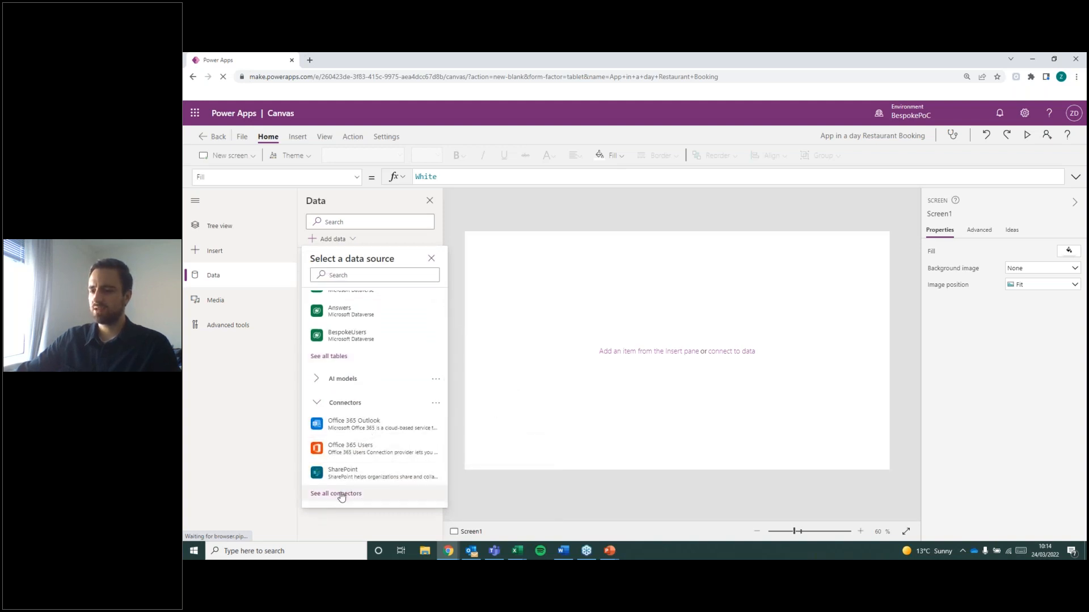
scroll(381, 439, "down", 3)
mouse_move(383, 444)
scroll(374, 420, "up", 2)
mouse_move(315, 373)
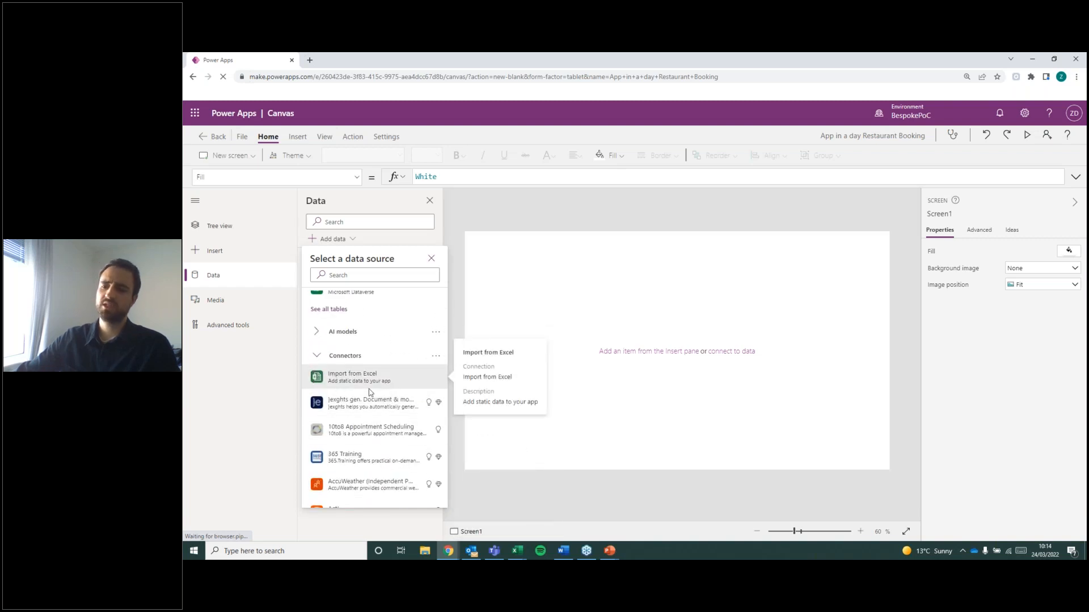
scroll(409, 408, "down", 2)
scroll(412, 413, "down", 5)
scroll(403, 420, "down", 6)
scroll(401, 420, "down", 10)
scroll(402, 420, "down", 5)
left_click_drag(447, 336, 448, 305)
scroll(434, 346, "down", 2)
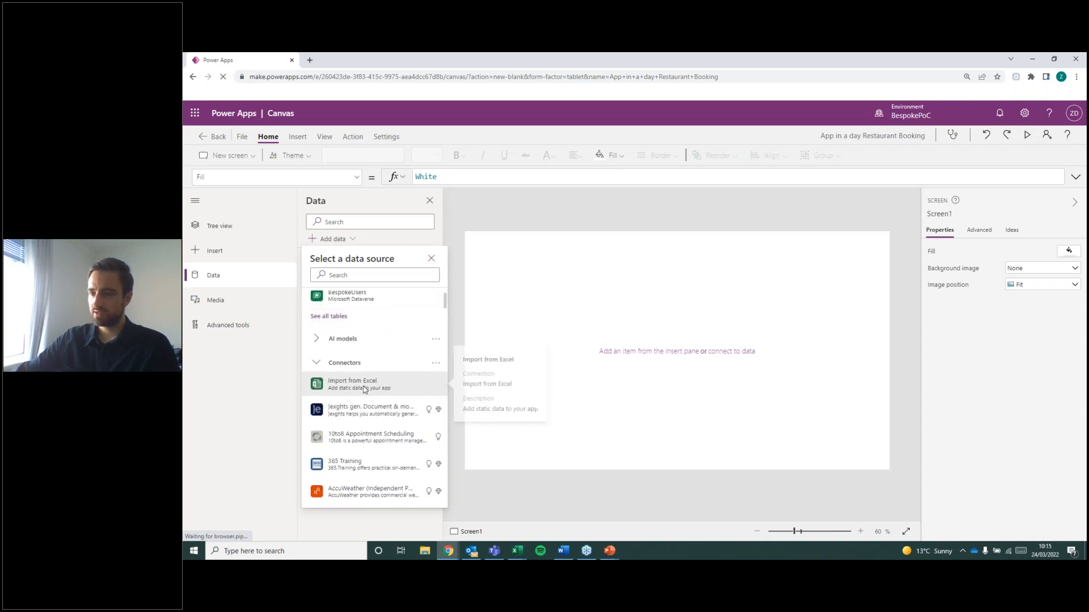
left_click(412, 383)
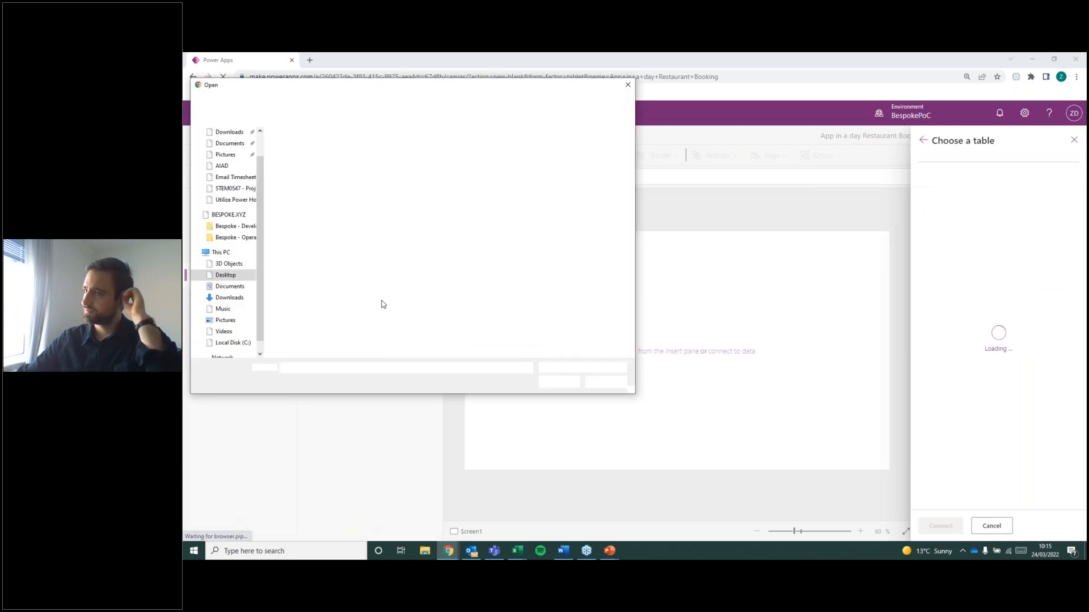
left_click(232, 152)
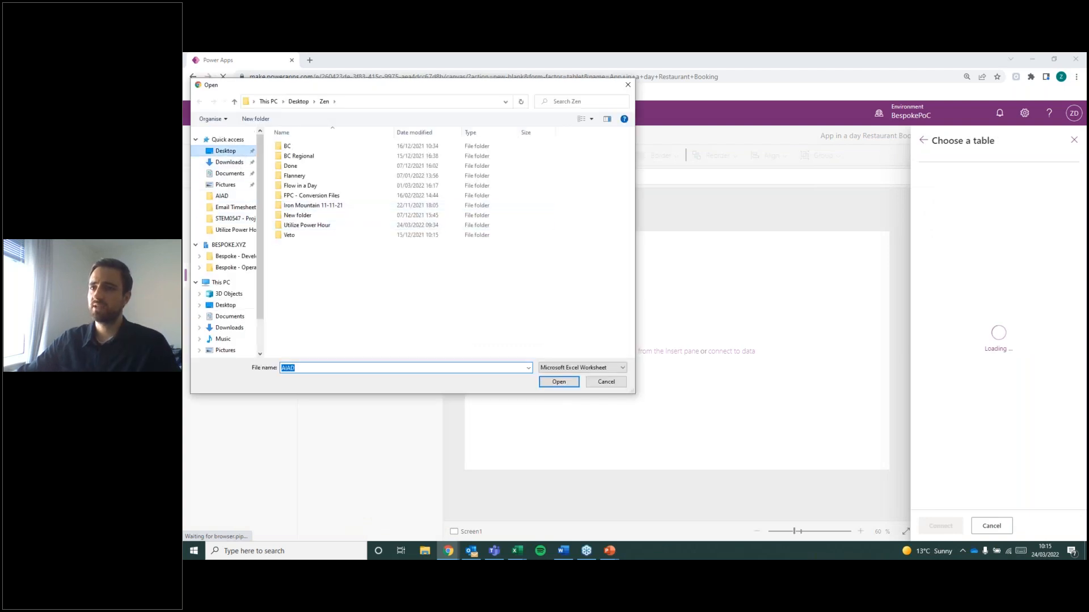
double_click(290, 146)
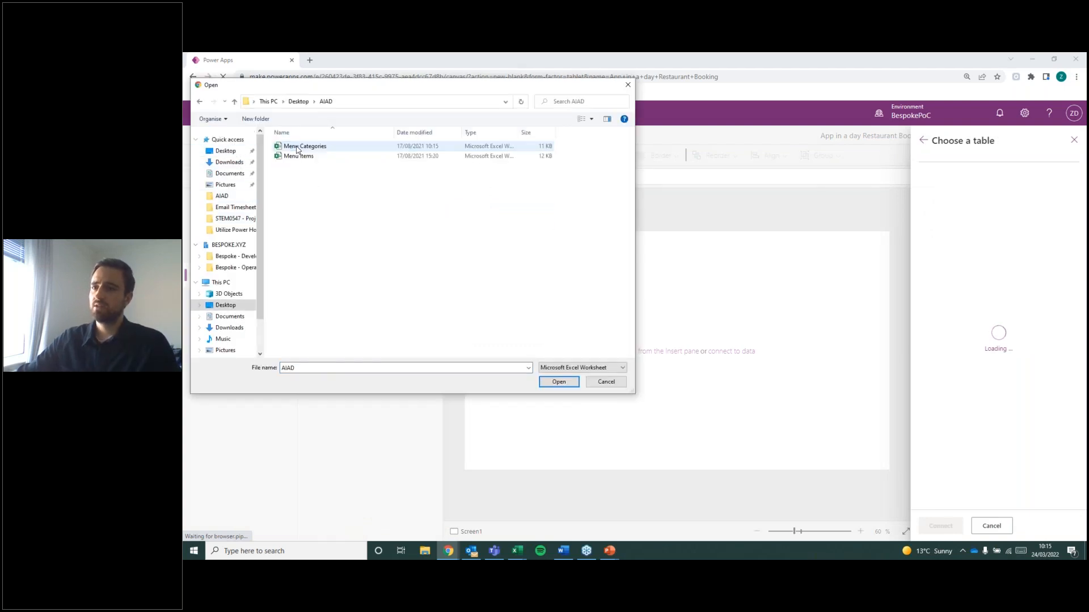
left_click(301, 148)
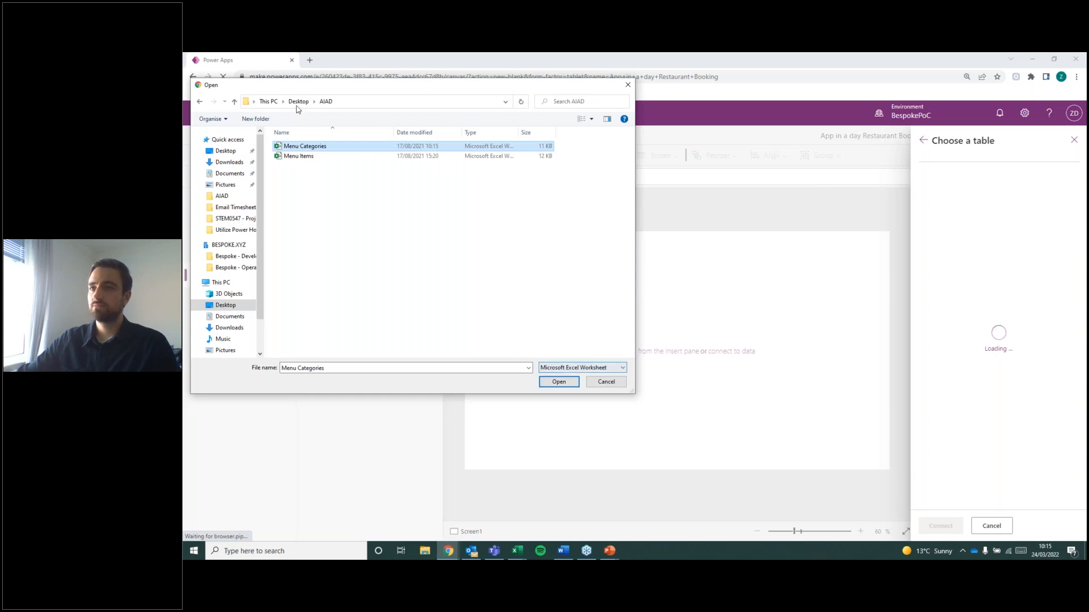
left_click(606, 381)
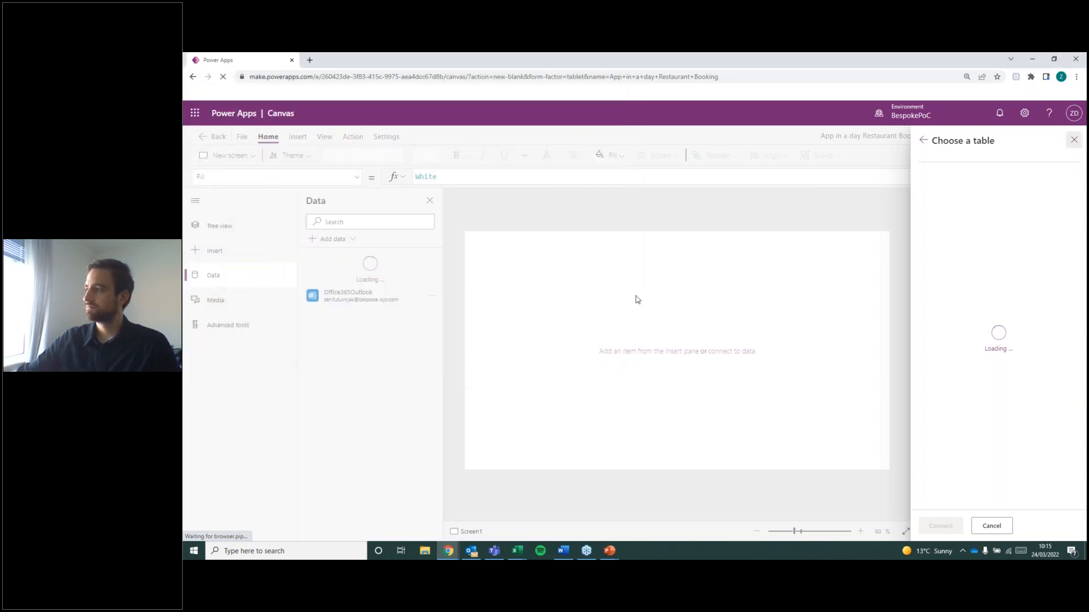
left_click(1074, 140)
Search the data sources for "import fro" and start the Import from Excel connector.
left_click(341, 240)
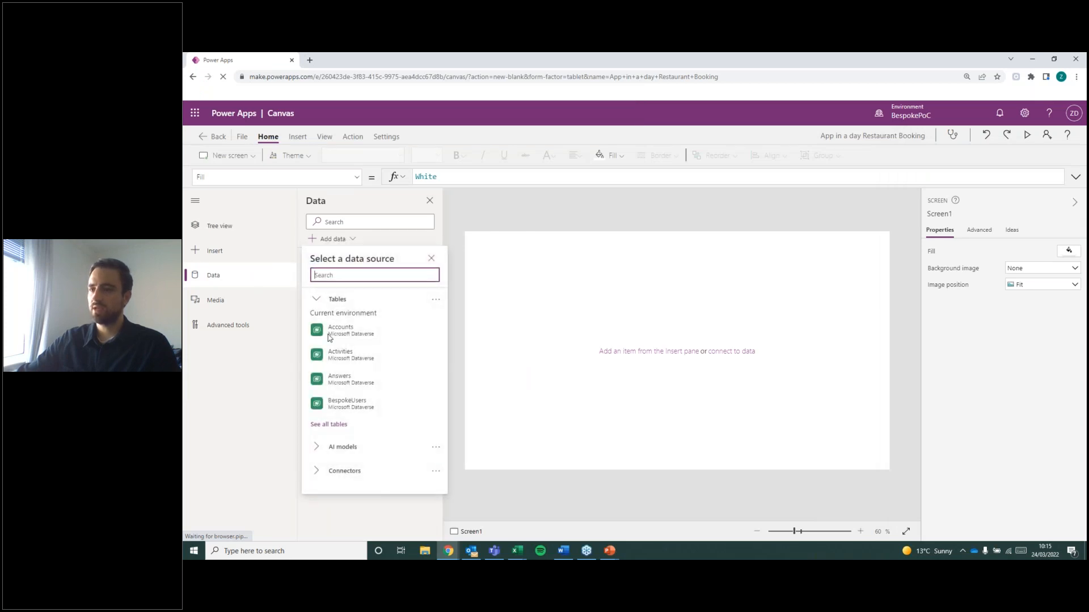
left_click(343, 471)
scroll(384, 427, "down", 1)
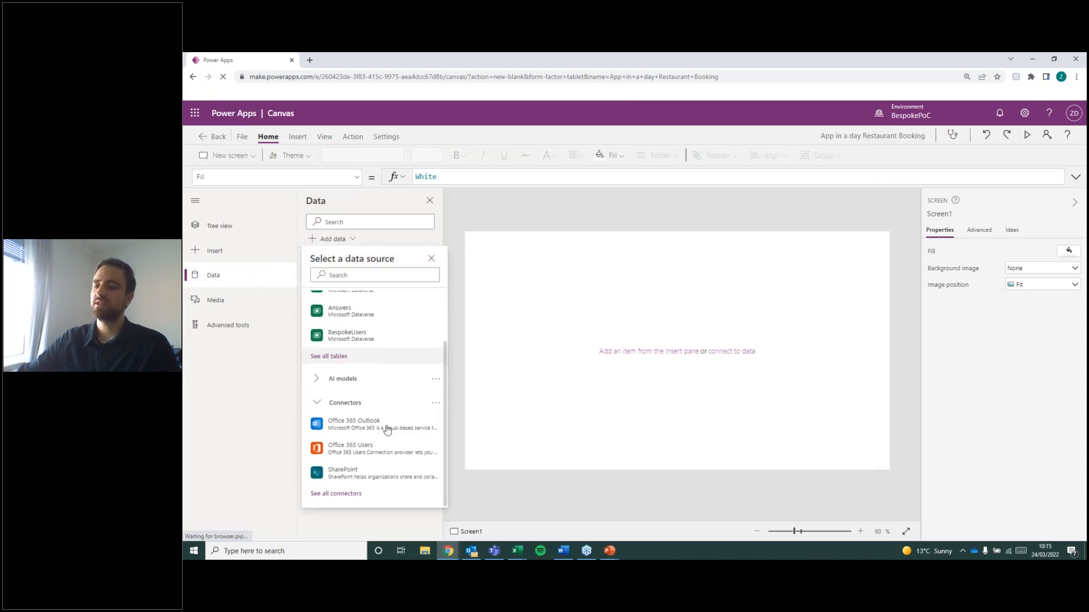
left_click(348, 494)
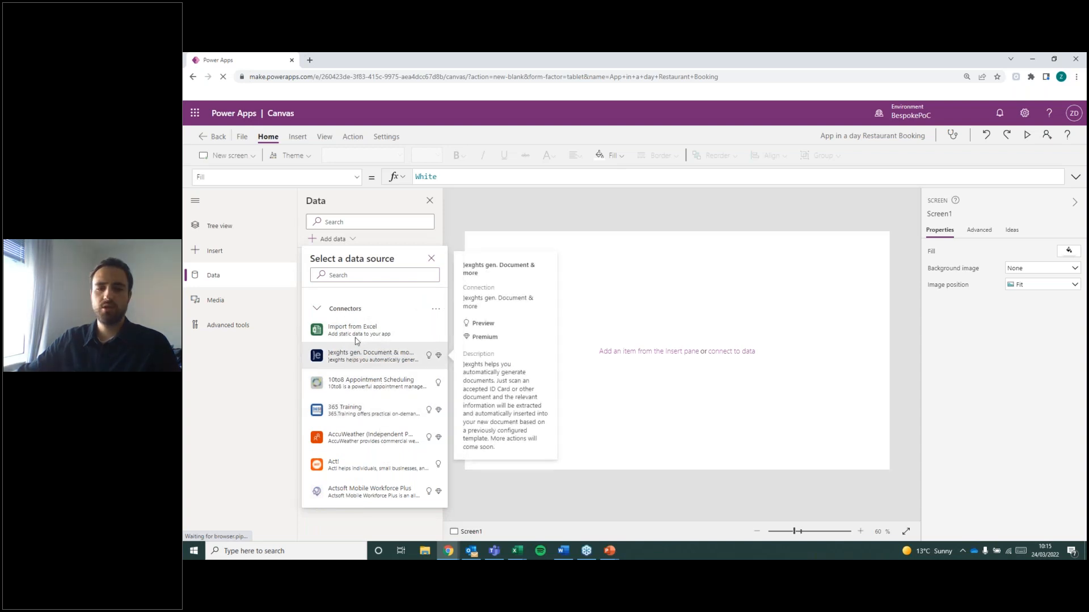
left_click(374, 275)
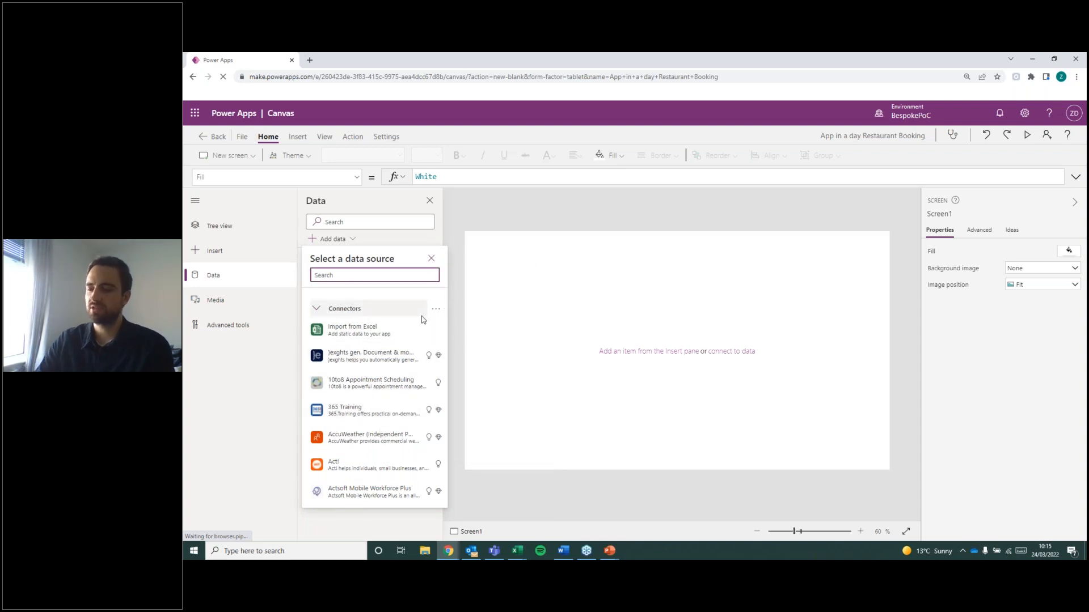
type("import fo")
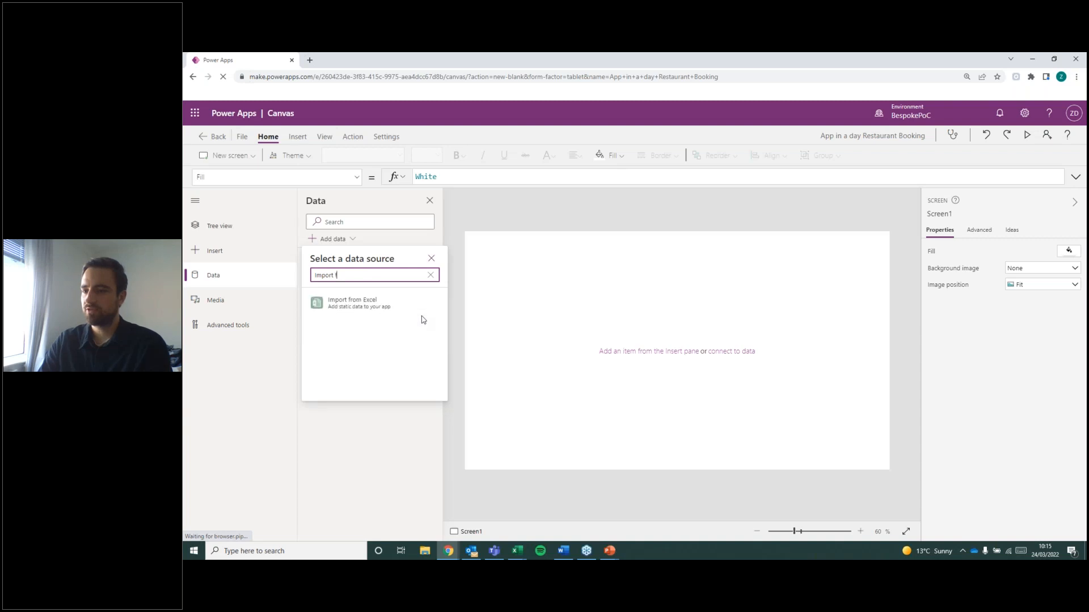
key("BackSpace")
type("ro")
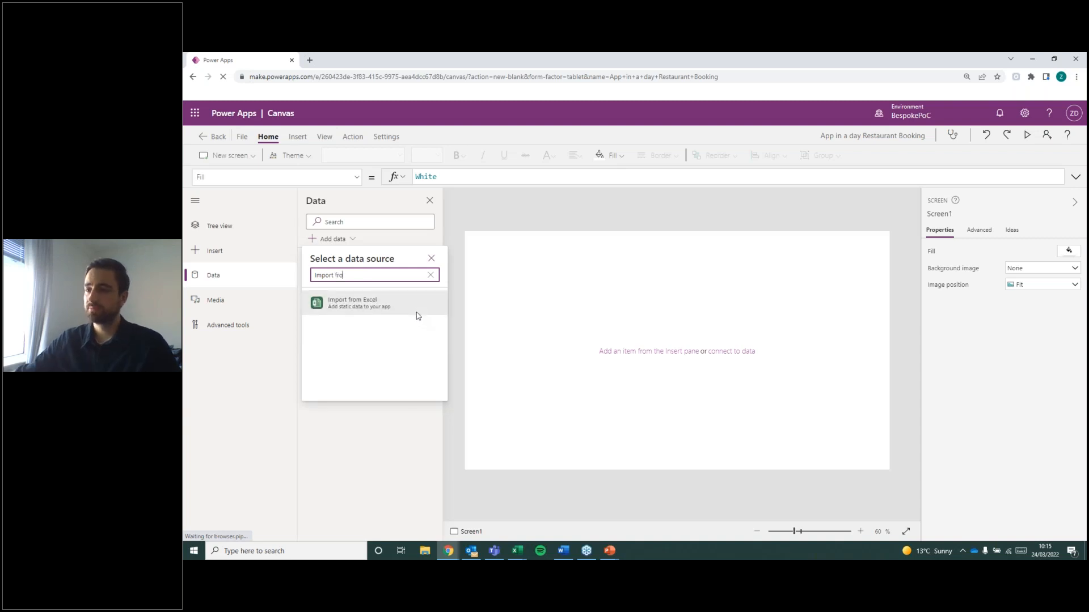
left_click(379, 305)
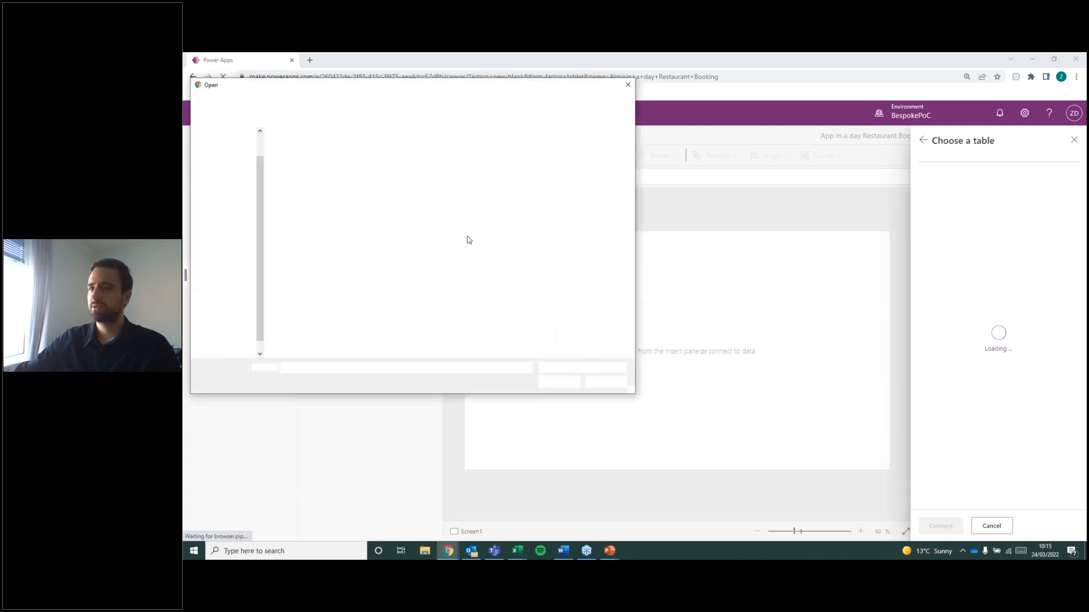
Open the Menu Categories workbook from the AIAD folder and connect its tblMenuCategories table to the app.
scroll(227, 170, "up", 1)
left_click(225, 150)
double_click(309, 148)
left_click(309, 147)
left_click(557, 382)
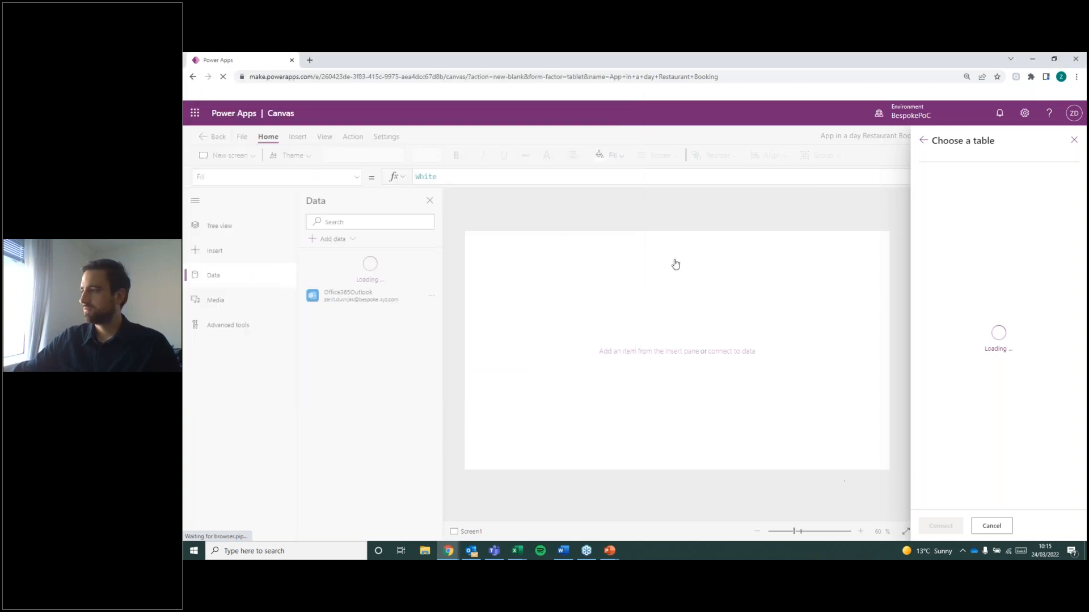
left_click(947, 193)
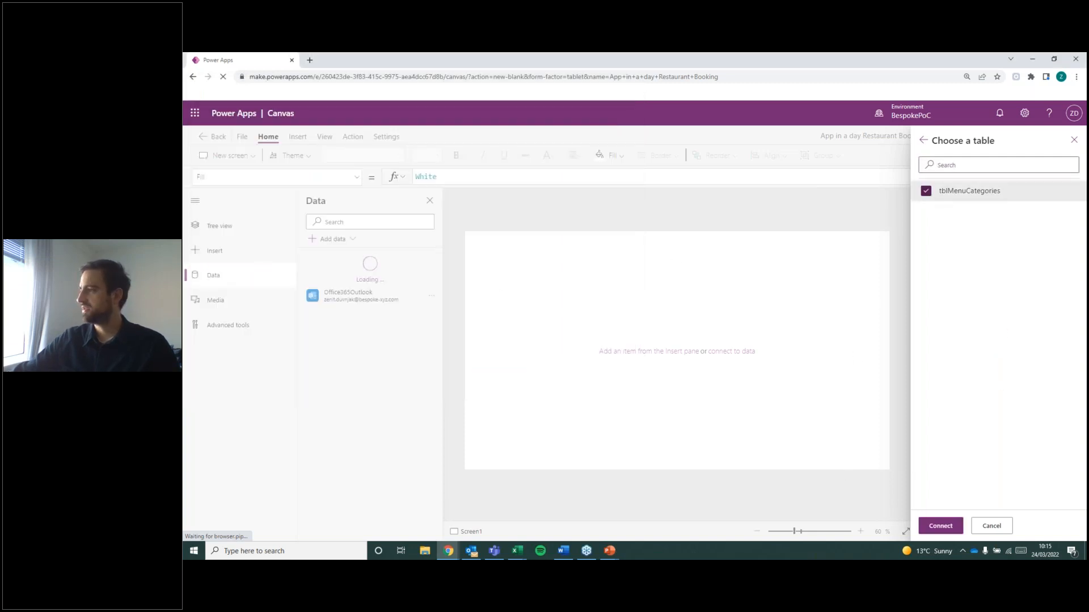
left_click(940, 525)
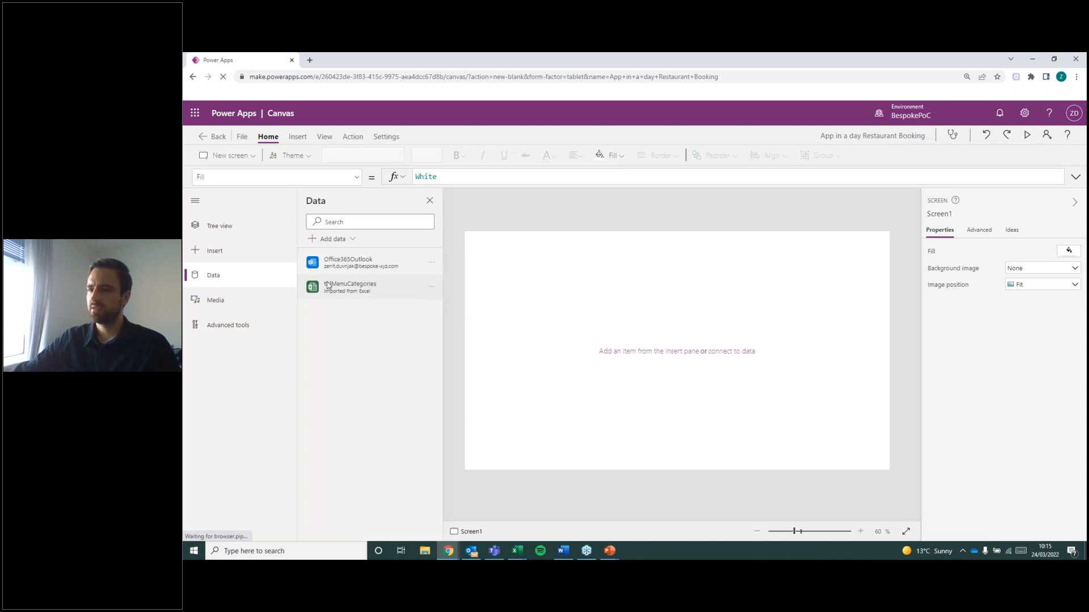
Start another Import from Excel by searching the data sources for "import".
mouse_move(307, 285)
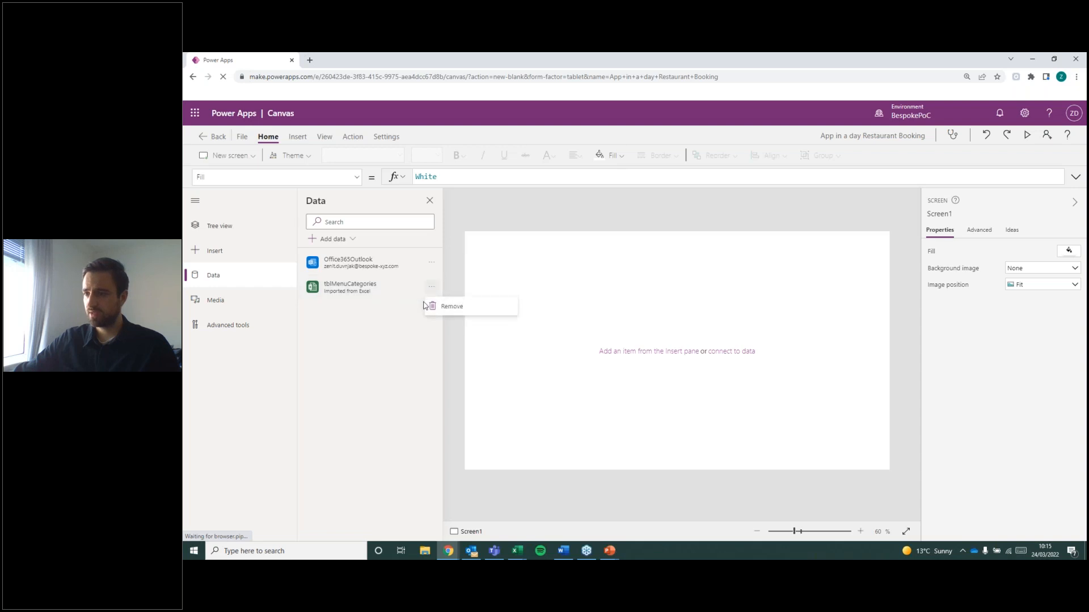
left_click(327, 240)
left_click(321, 475)
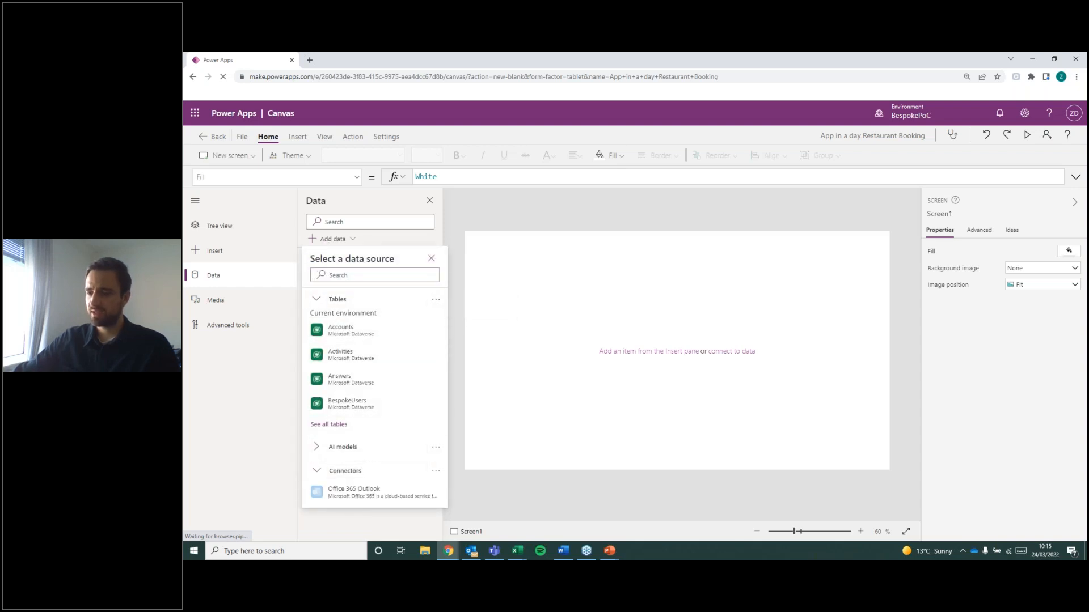
scroll(363, 442, "down", 1)
left_click(343, 274)
type("import")
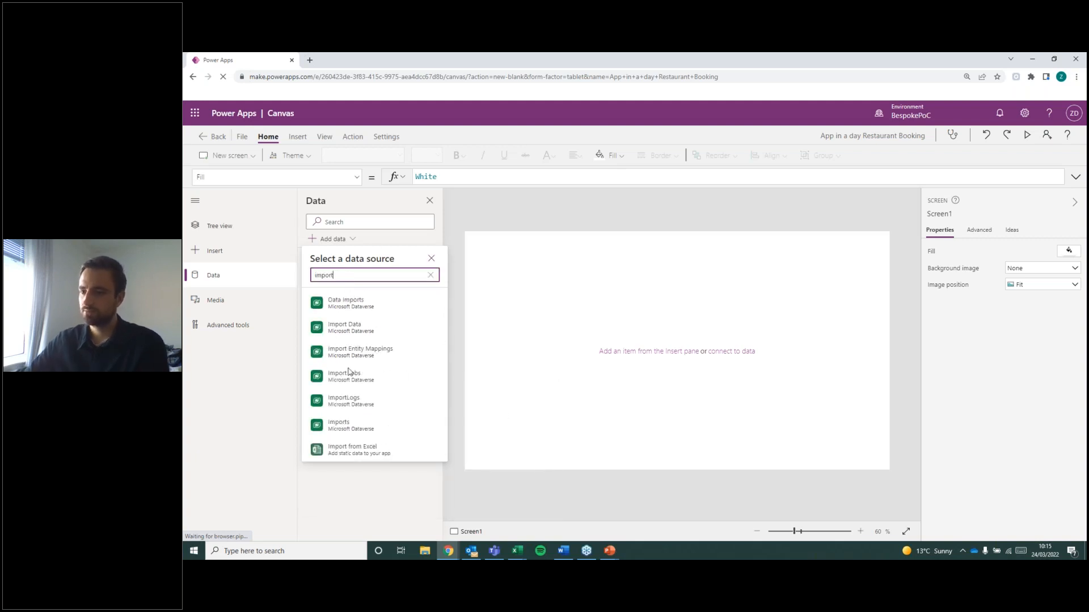
left_click(352, 449)
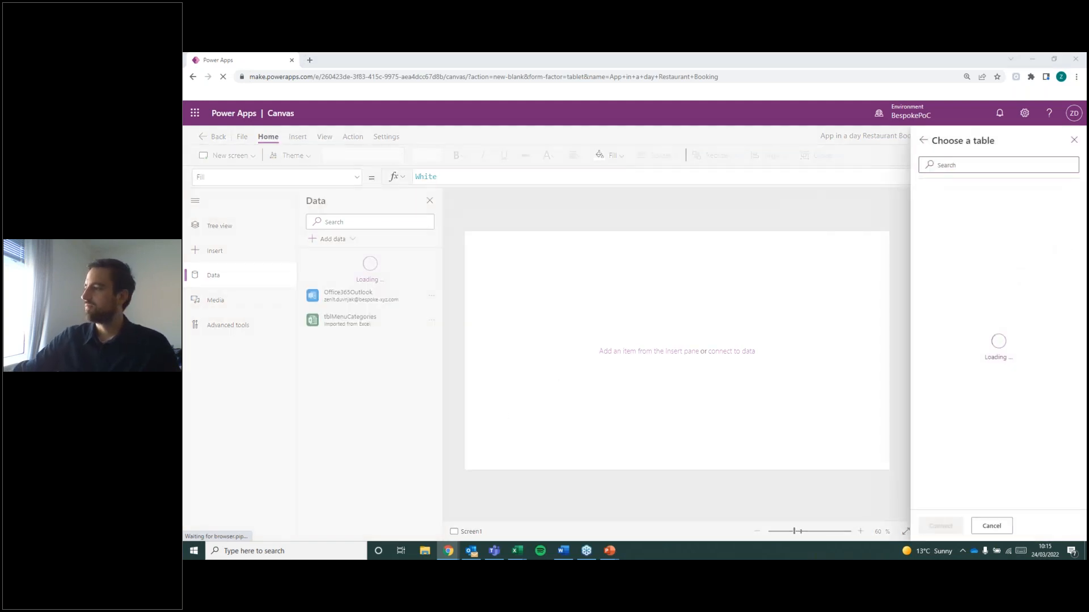
Open the Menu Items workbook and connect its tblMenuItems table to the app.
left_click(328, 157)
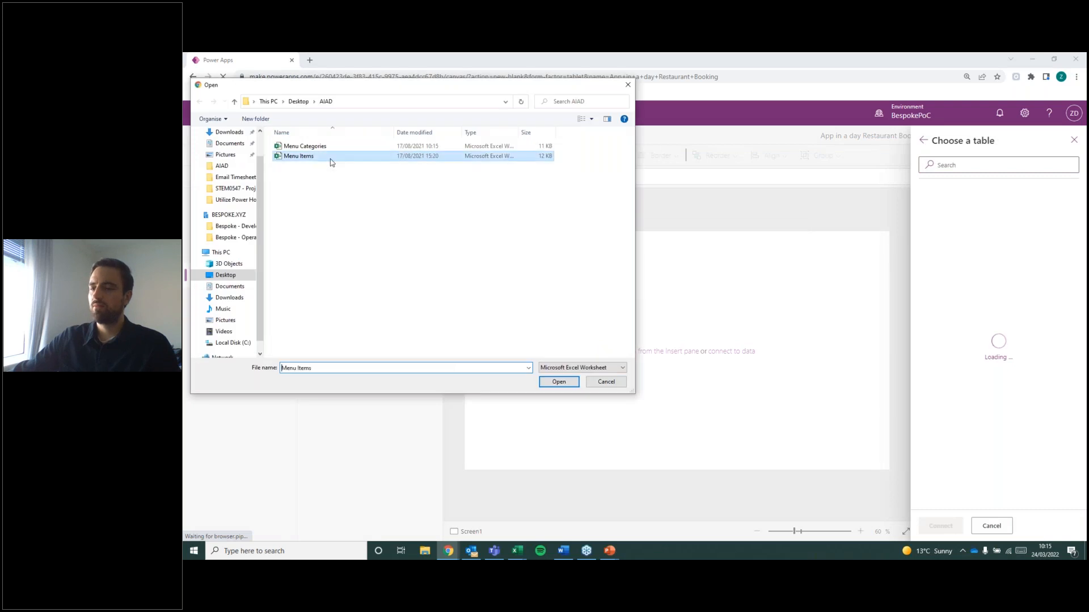
left_click(558, 382)
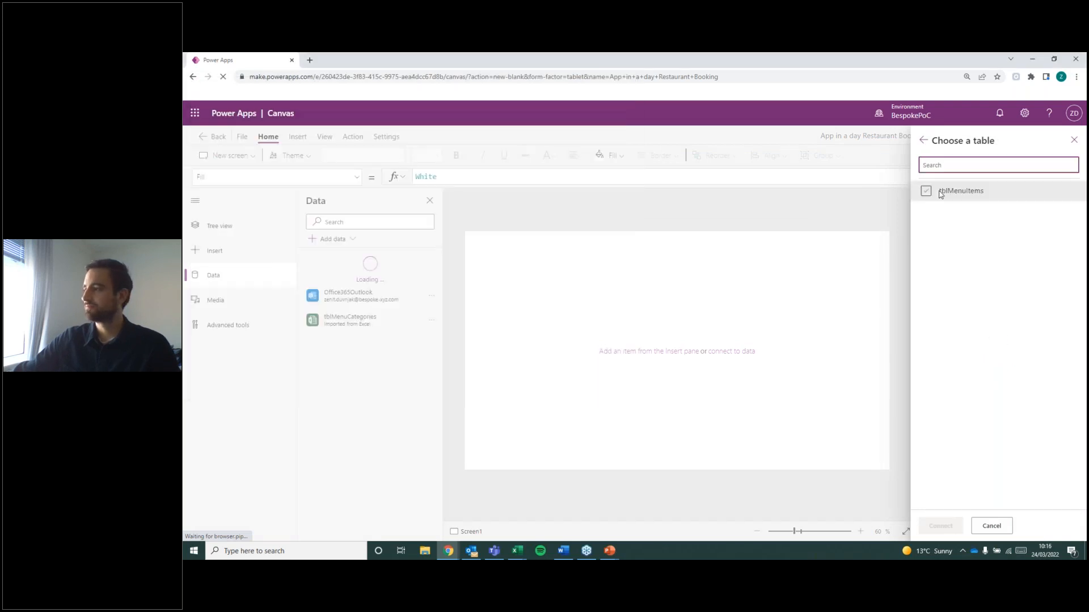
left_click(925, 191)
left_click(940, 525)
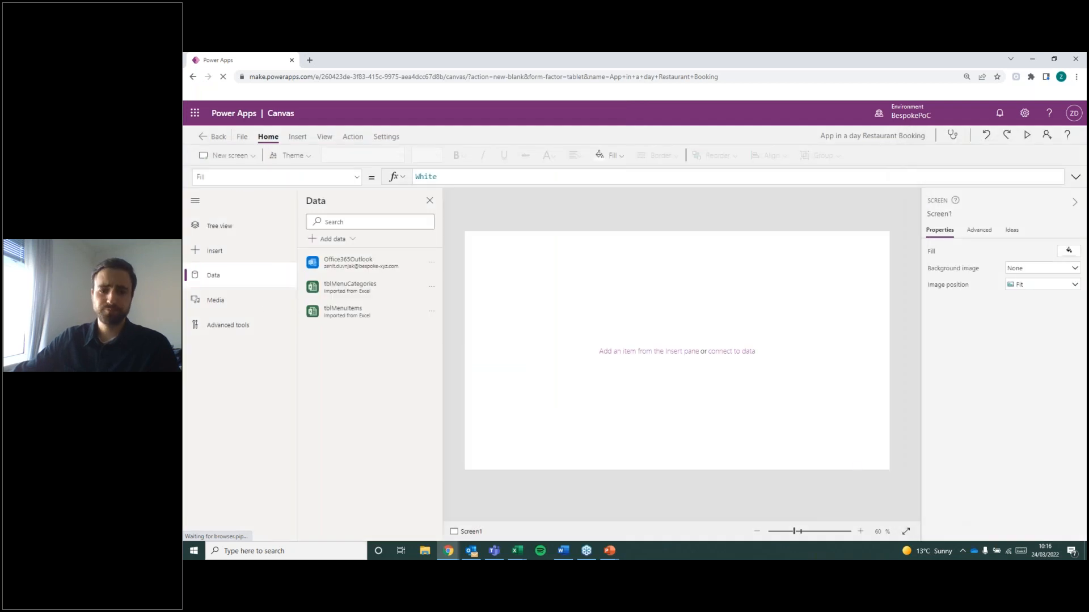
Collapse the labelled navigation pane to icons only, giving the canvas more room.
key("alt+Tab")
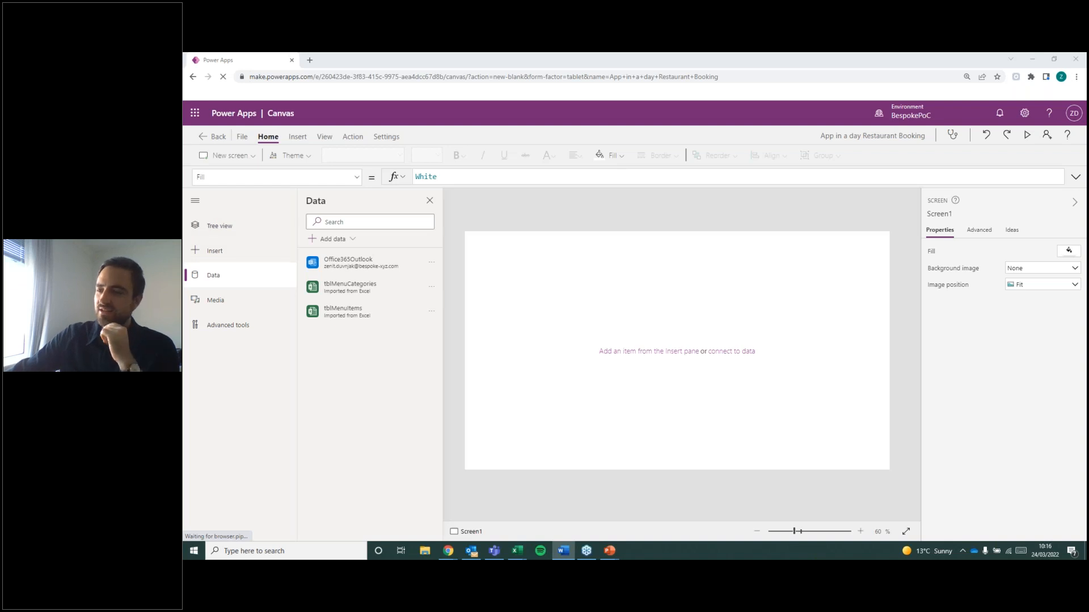
left_click(226, 204)
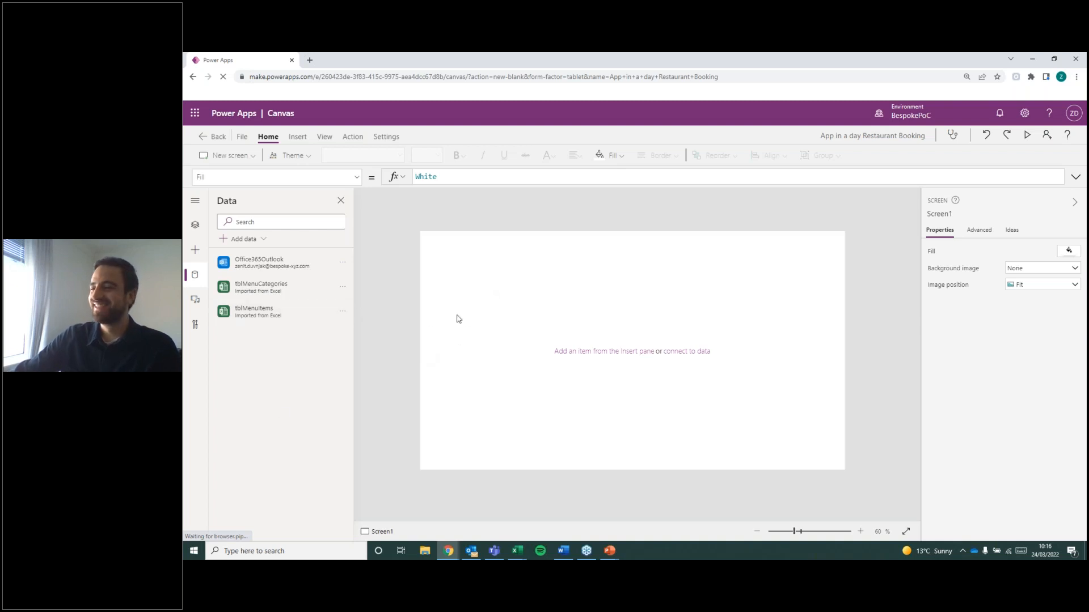
key("alt+Tab")
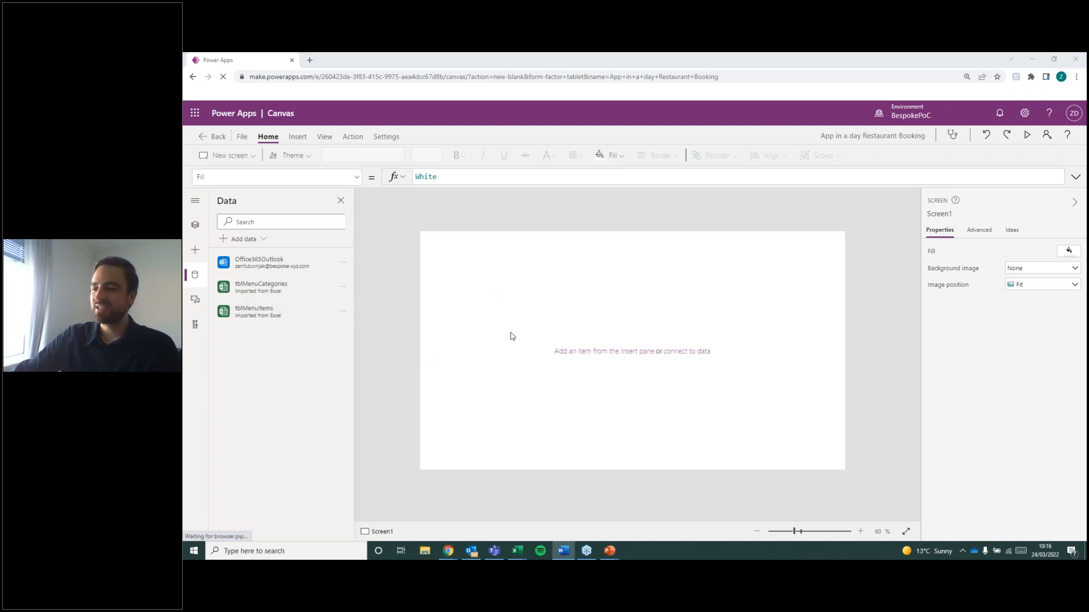
Insert a vertical gallery with image, title and subtitle on Screen1.
left_click(297, 138)
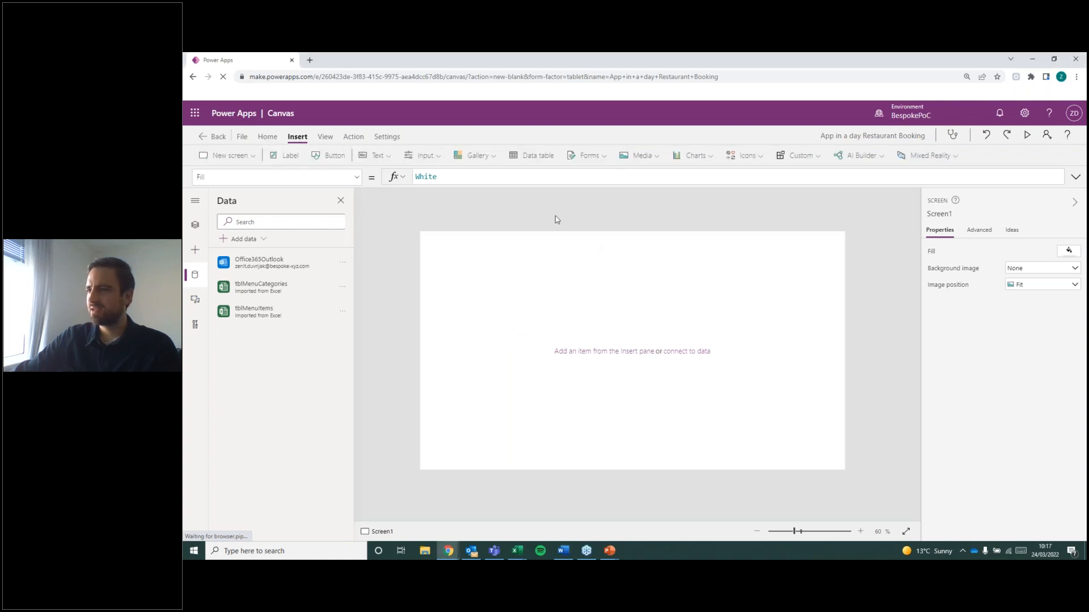
left_click(486, 161)
left_click(491, 159)
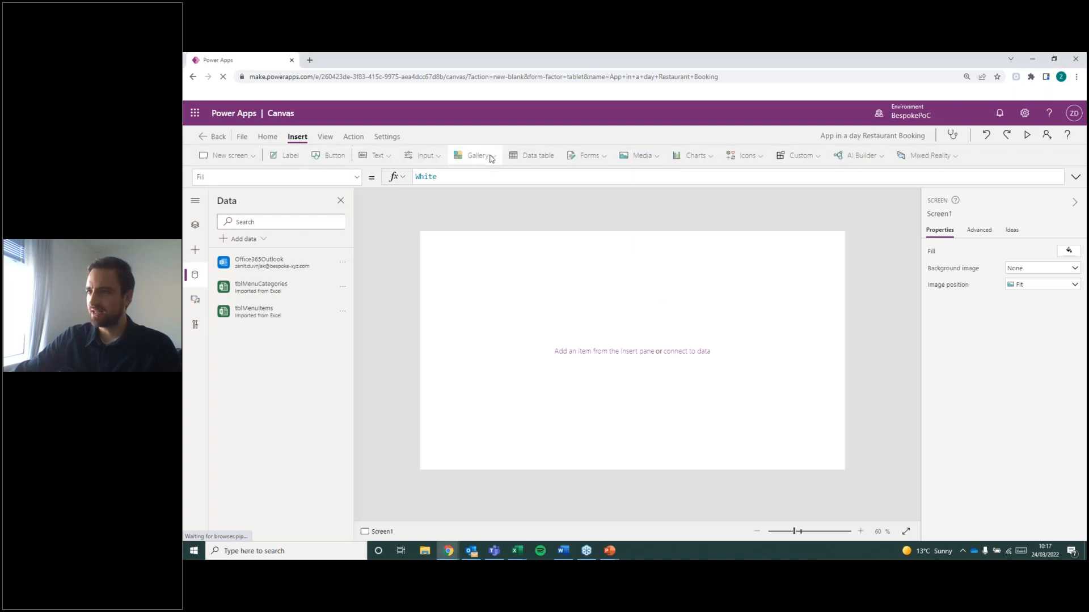
left_click(495, 159)
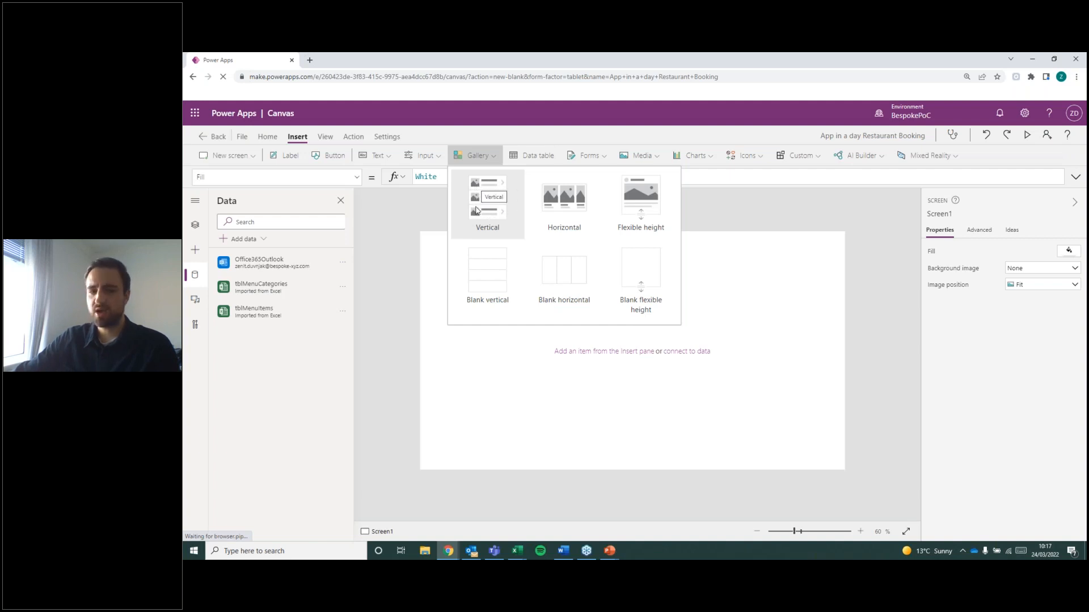
left_click(488, 272)
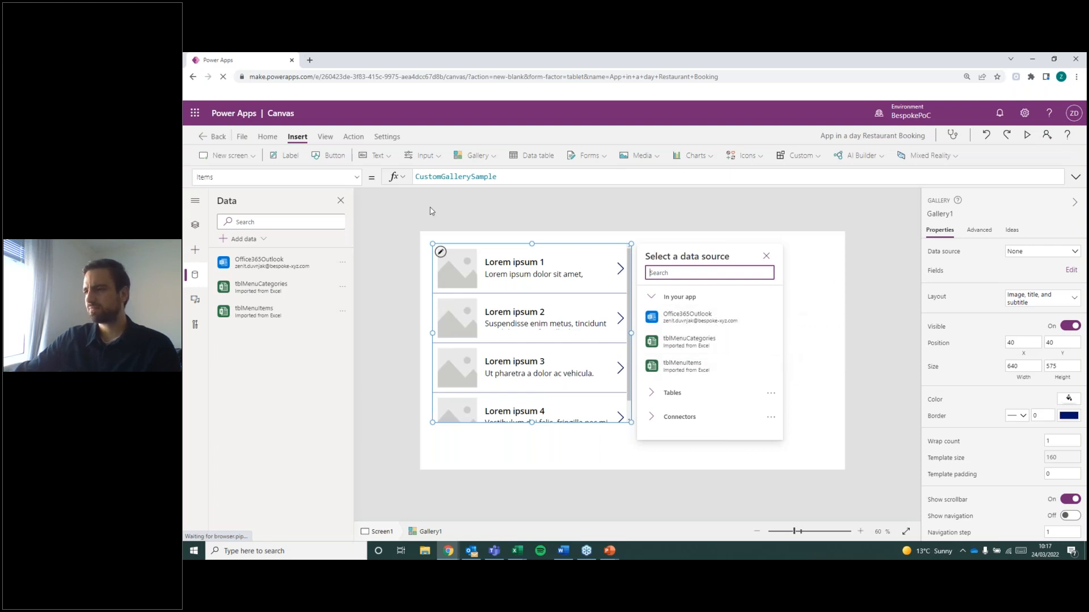
Set the gallery's Items to tblMenuCategories and stretch it to 1366 wide by 728 high at X 0, Y 40.
double_click(504, 180)
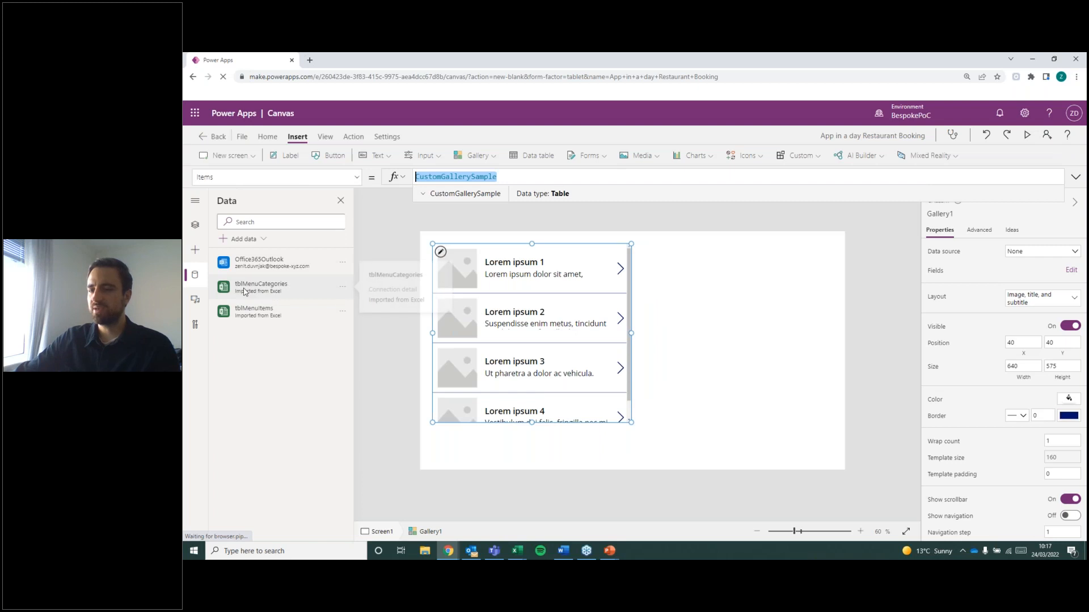
type("tblmen")
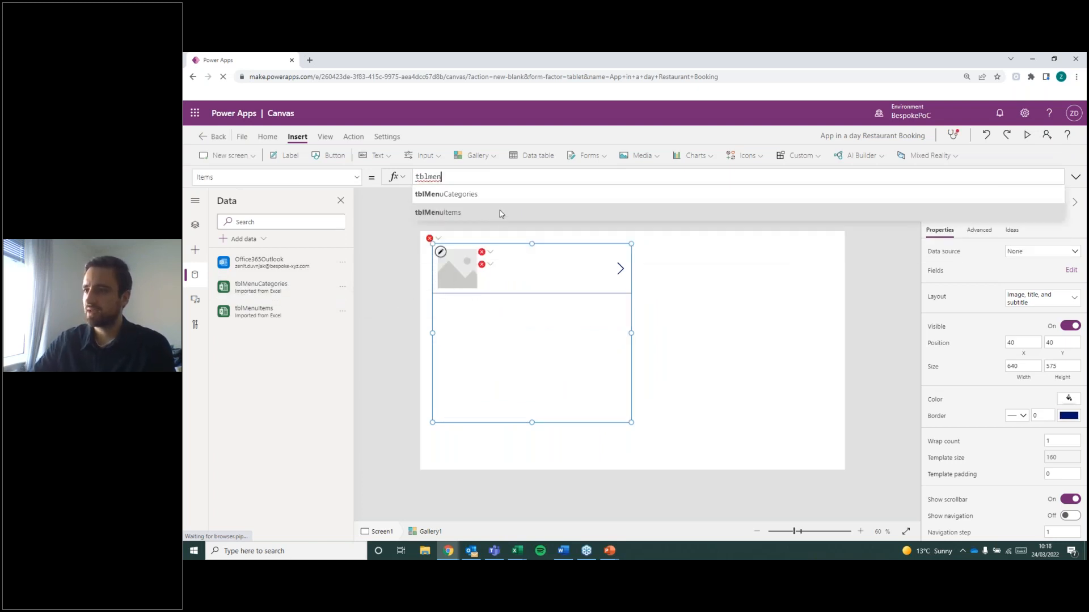
left_click(452, 195)
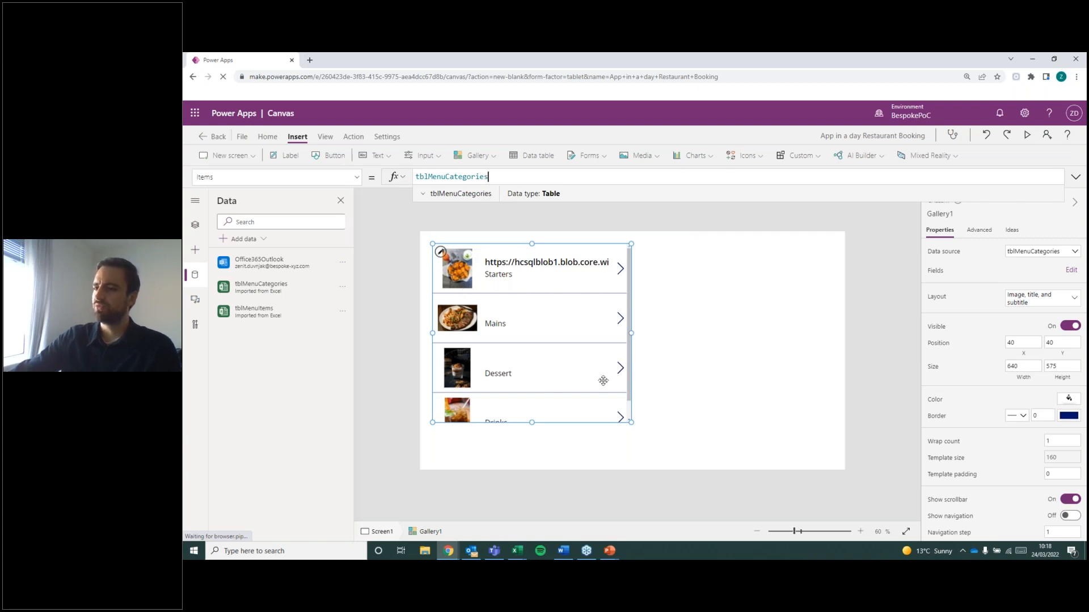
left_click_drag(631, 422, 858, 478)
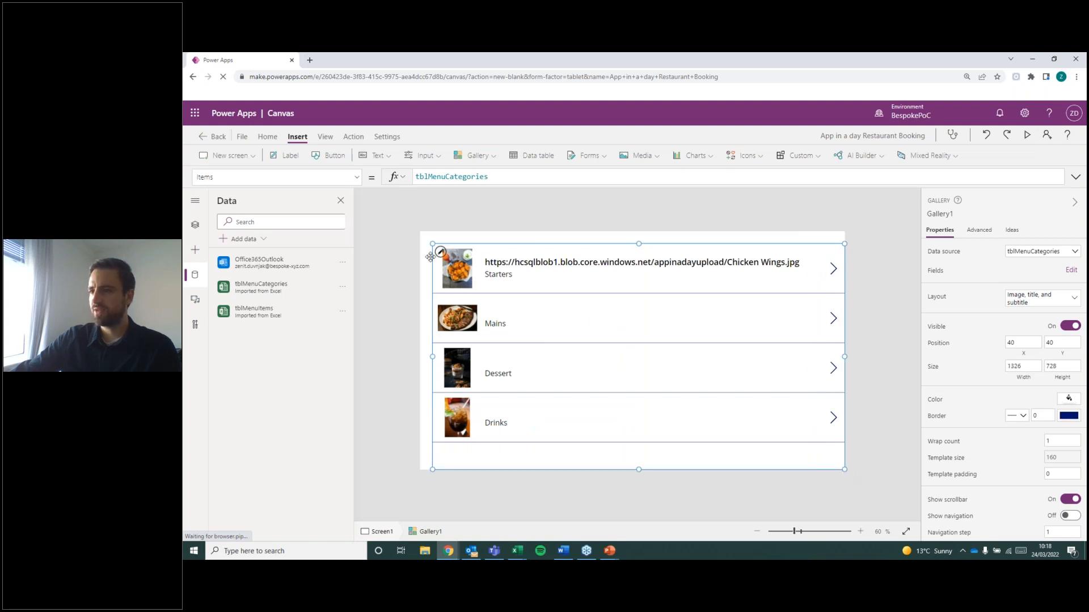
left_click_drag(426, 359, 411, 357)
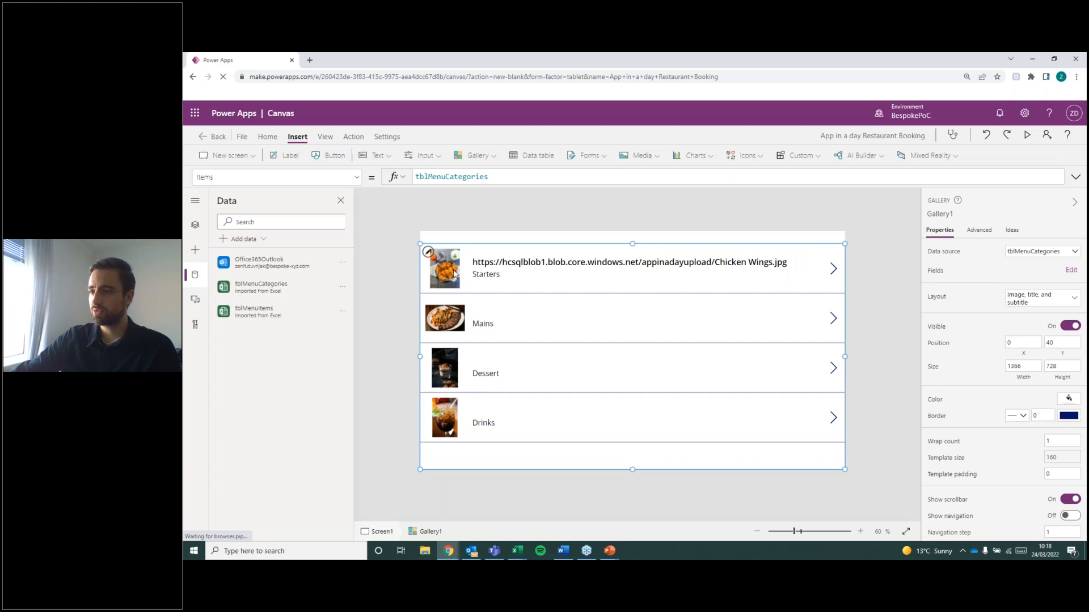
Remove the 'Image@display' field from the gallery title label's Text formula, leaving ThisItem., and select the gallery.
left_click(504, 263)
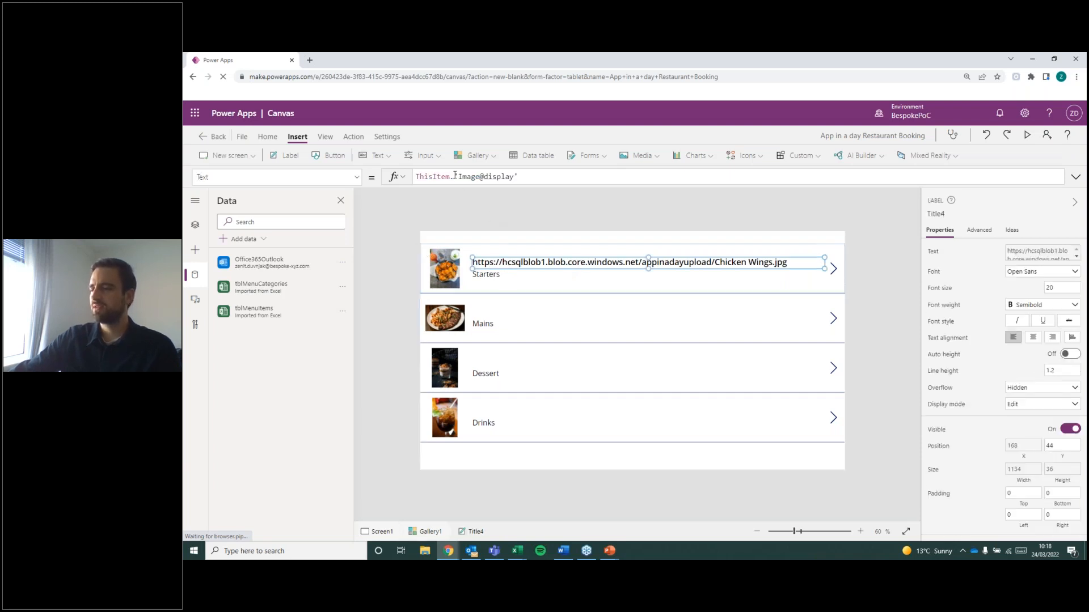
left_click_drag(456, 176, 593, 193)
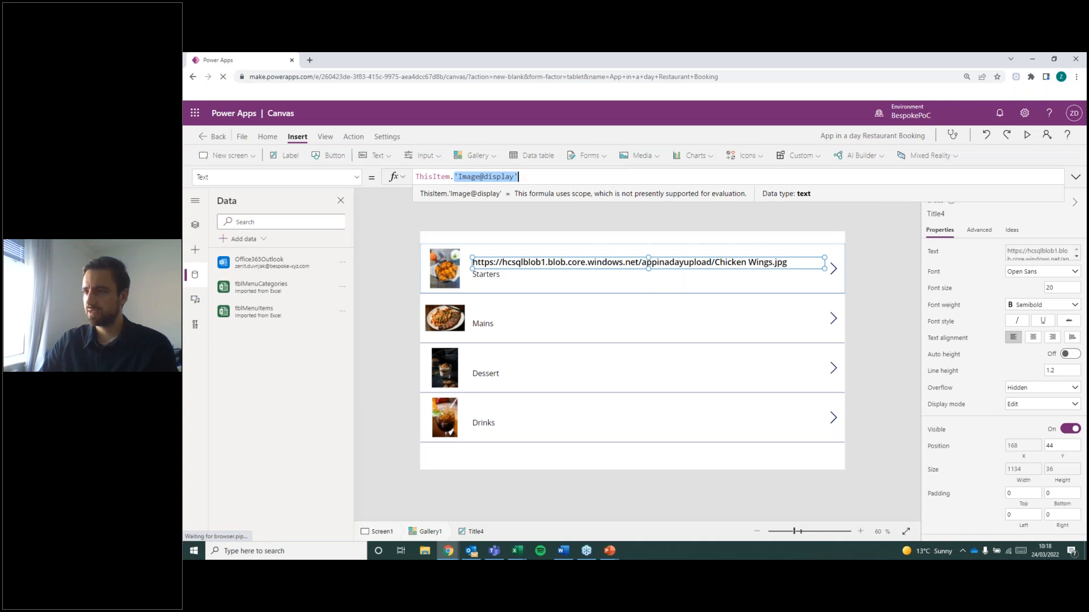
key("BackSpace")
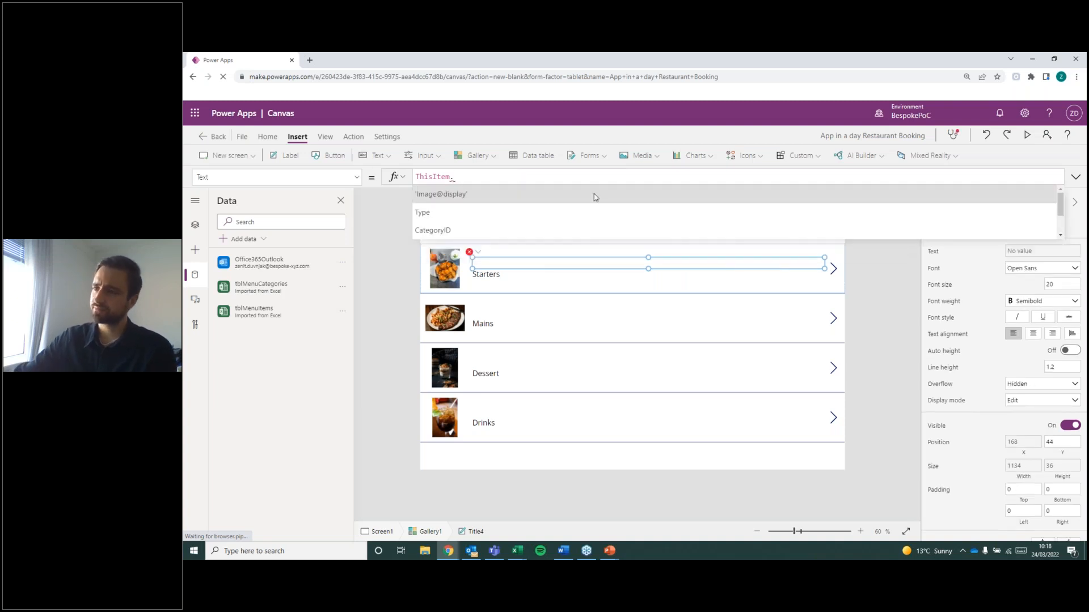
double_click(432, 178)
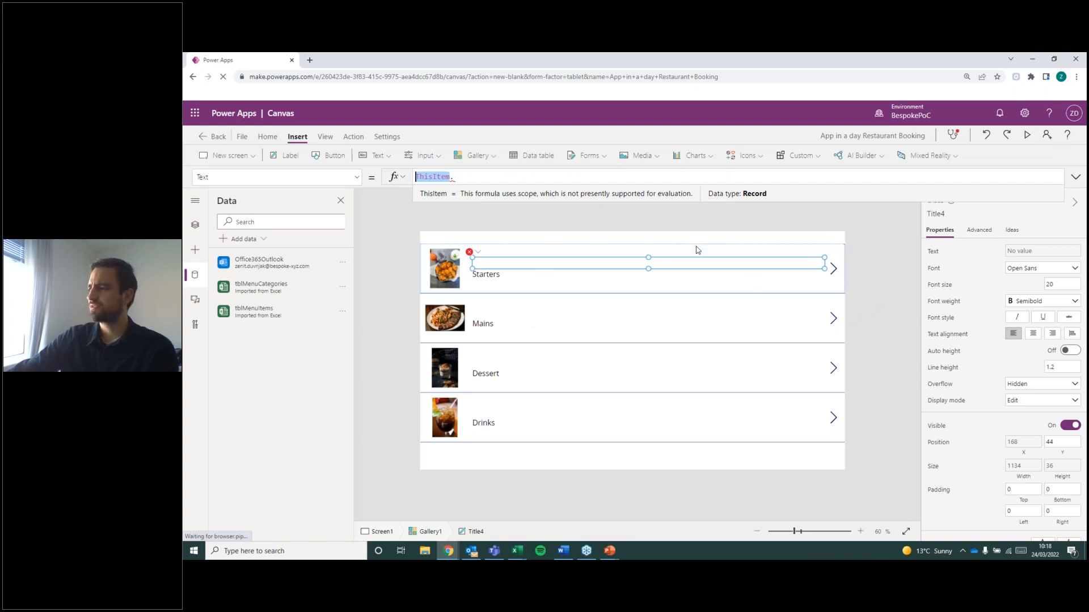
left_click(908, 311)
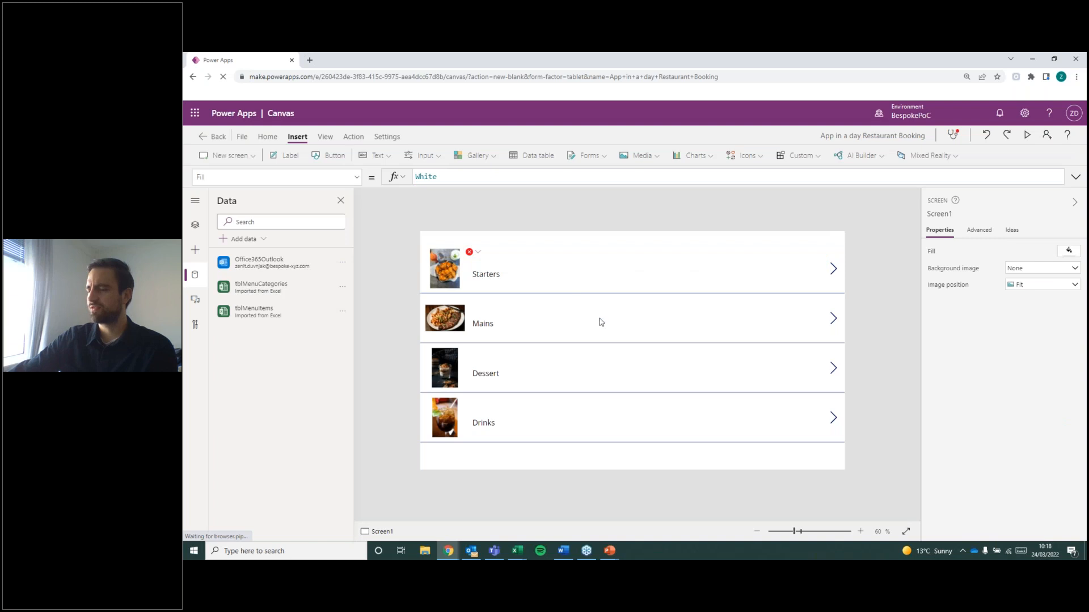
left_click(581, 379)
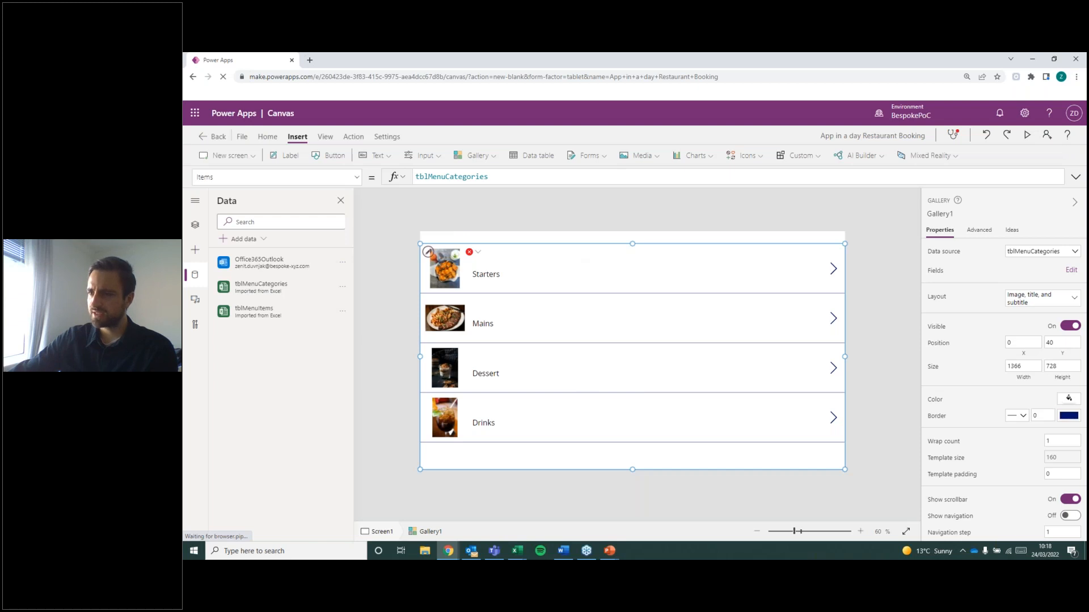
Select the title label in the gallery's first row and choose its Text property for editing.
left_click(428, 256)
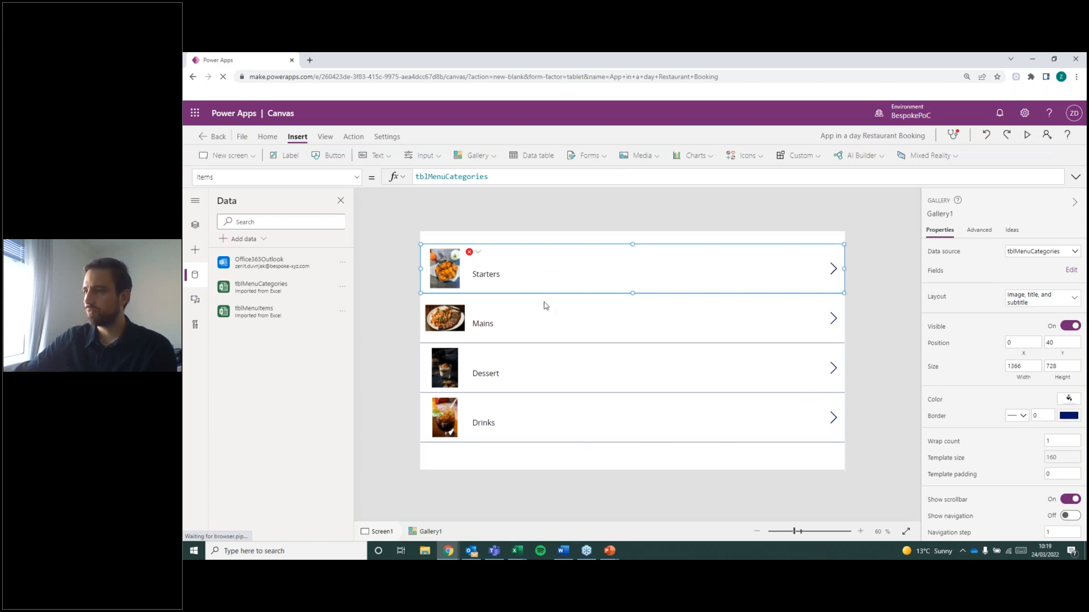
left_click(485, 267)
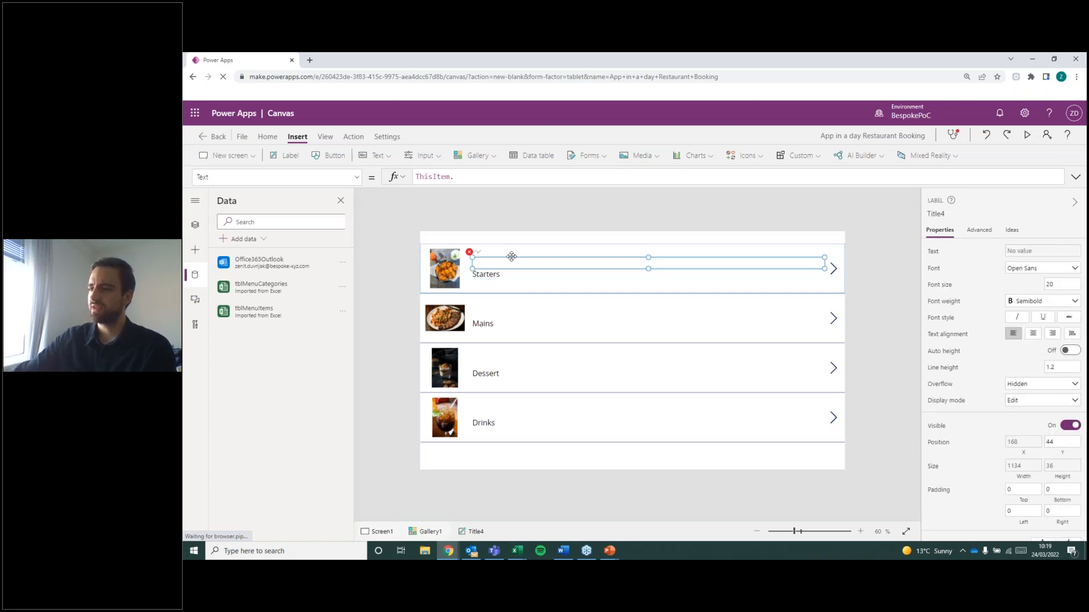
left_click_drag(454, 176, 216, 176)
left_click(337, 176)
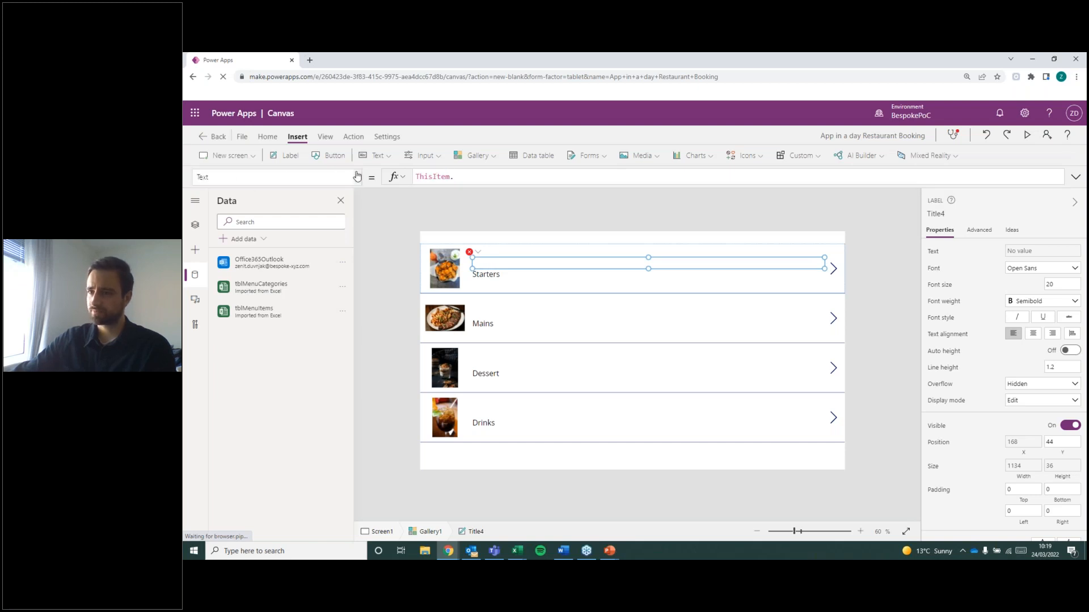
left_click(356, 176)
scroll(270, 267, "down", 5)
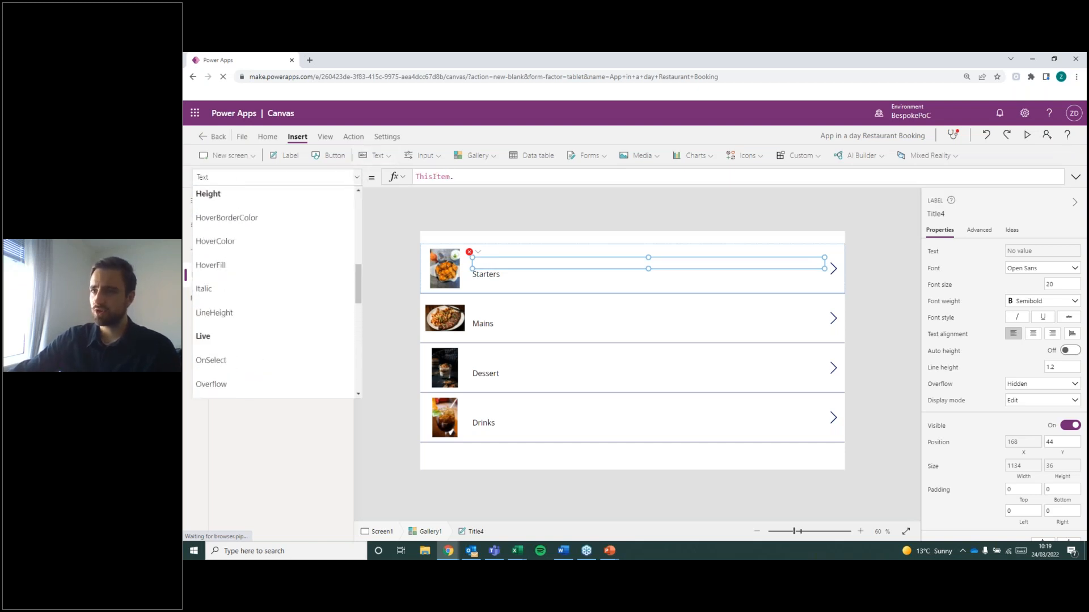
left_click_drag(359, 289, 350, 373)
left_click(226, 268)
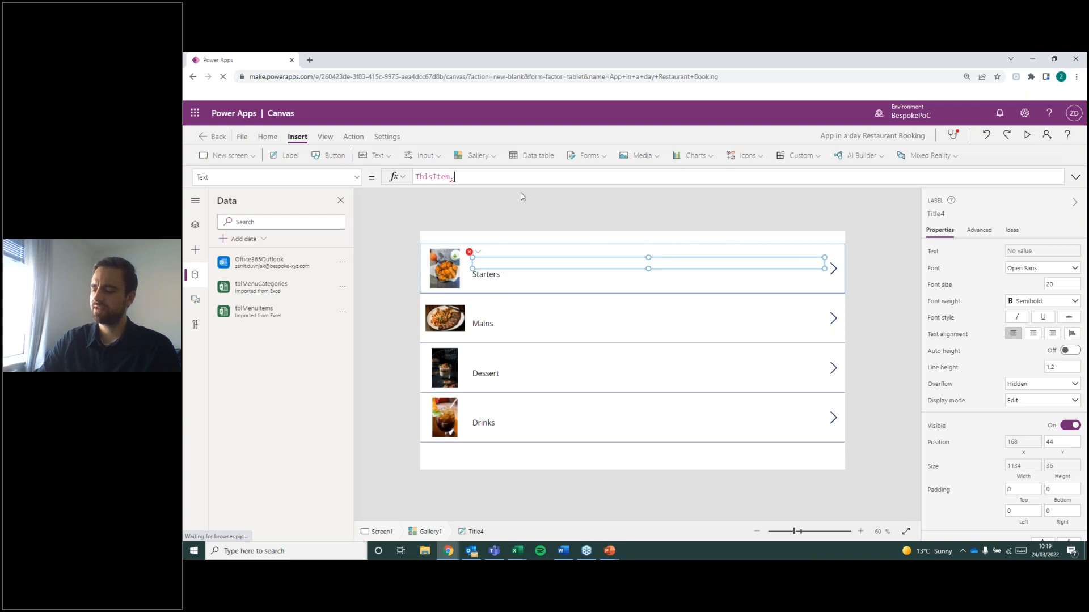
Complete the title label's Text formula as ThisItem.Type using the suggested fields.
key("BackSpace")
type(".")
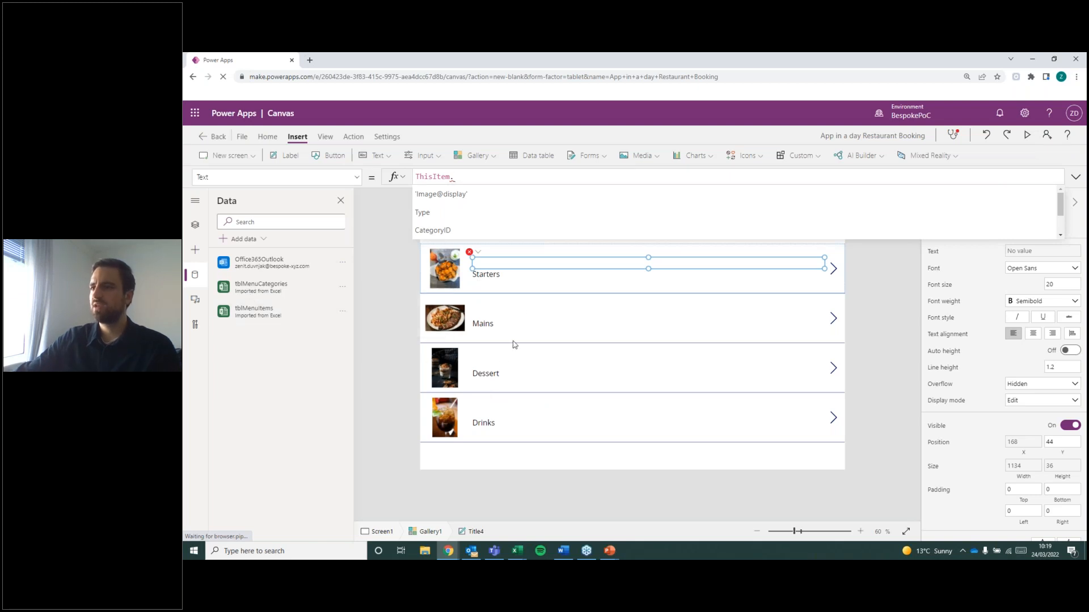
scroll(493, 224, "down", 2)
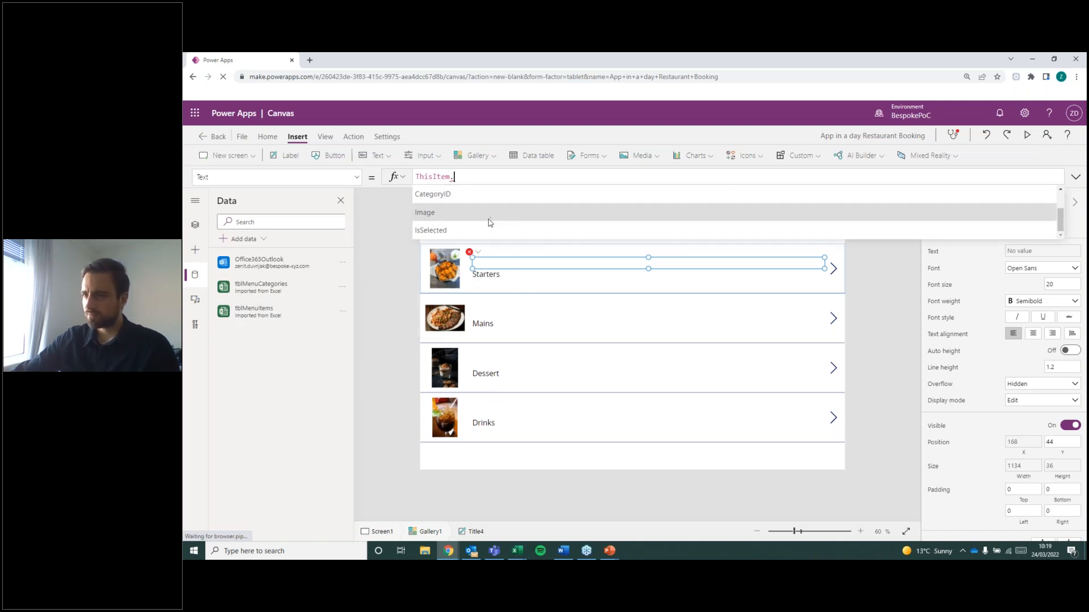
scroll(488, 224, "up", 2)
scroll(491, 218, "down", 2)
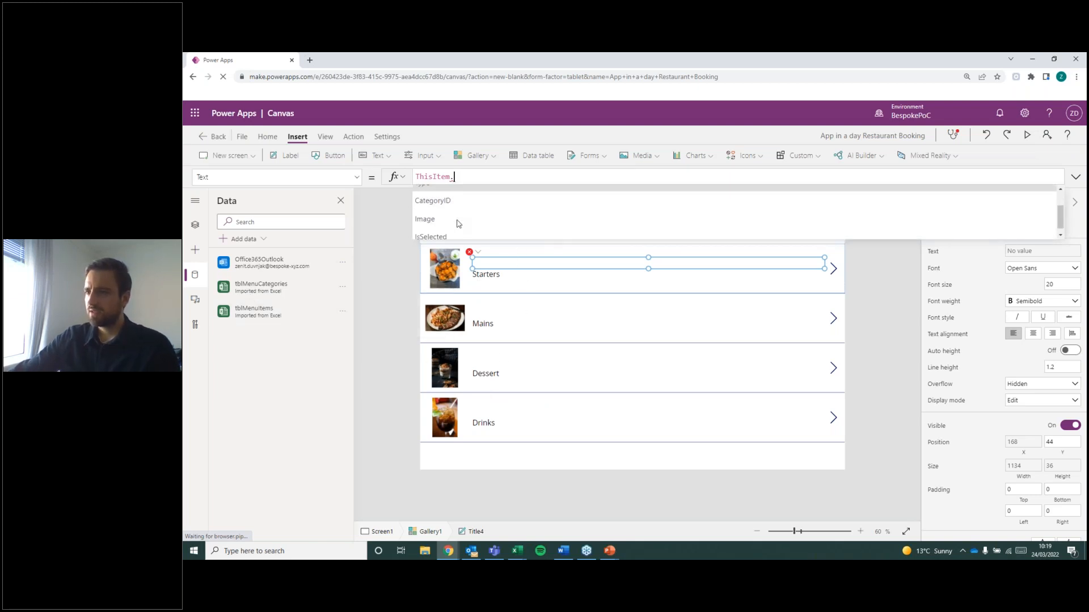
scroll(491, 216, "up", 2)
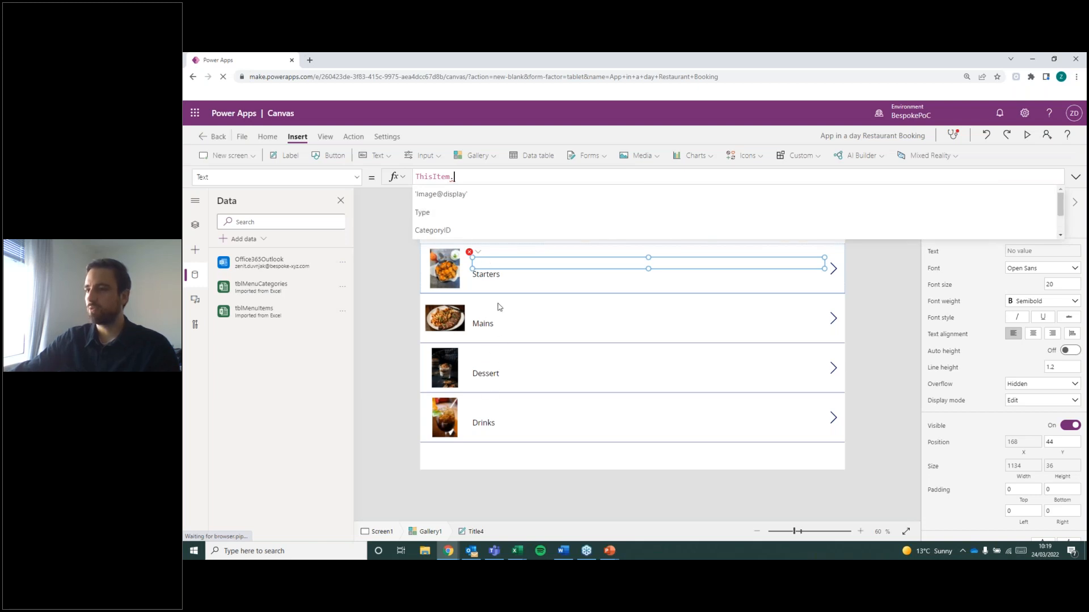
left_click(452, 223)
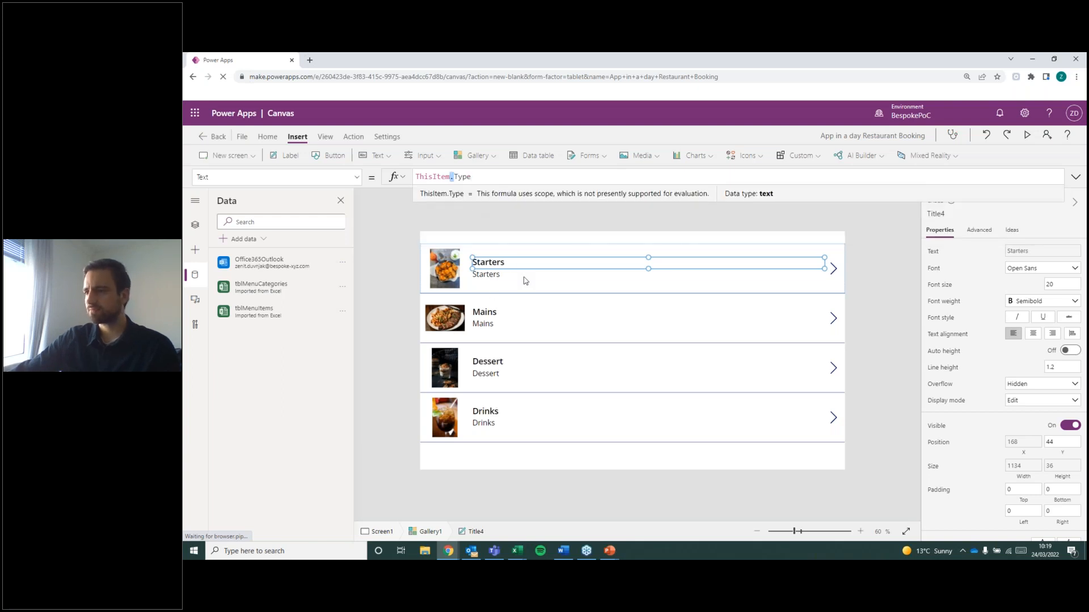
Delete the subtitle label beneath the title in the gallery template.
left_click(491, 276)
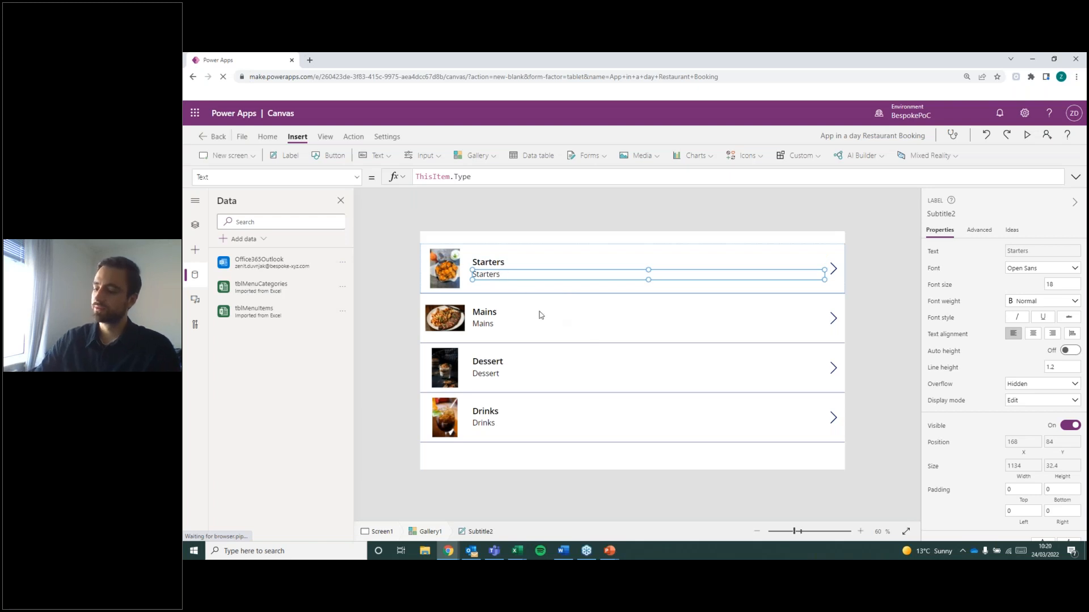
key("Delete")
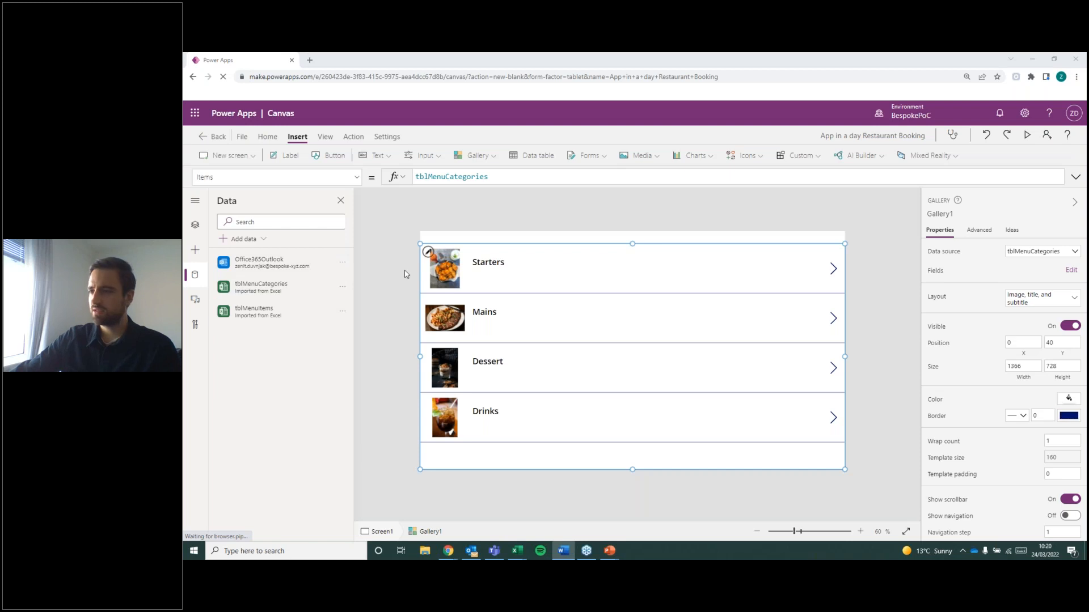
left_click(363, 265)
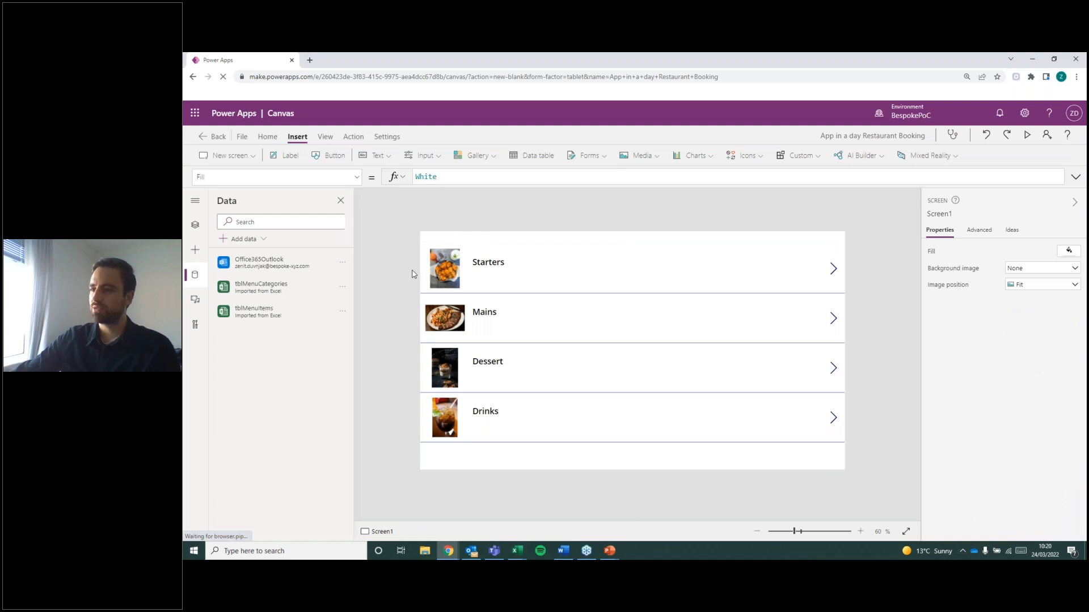
Move the gallery's title label down to X 167, Y 62, vertically centring it in the row.
left_click(501, 265)
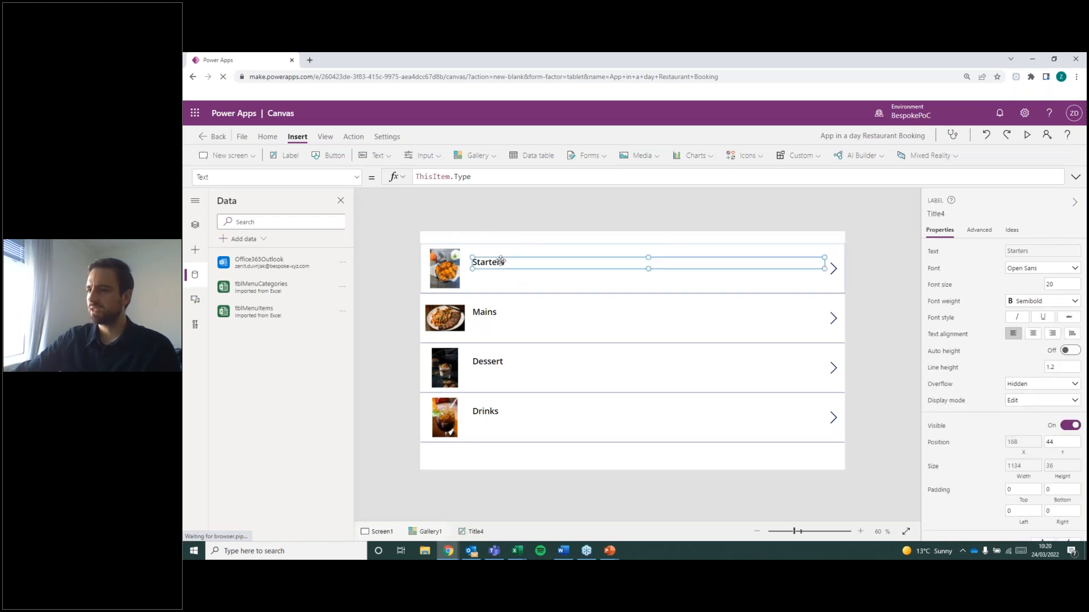
left_click_drag(507, 261, 508, 265)
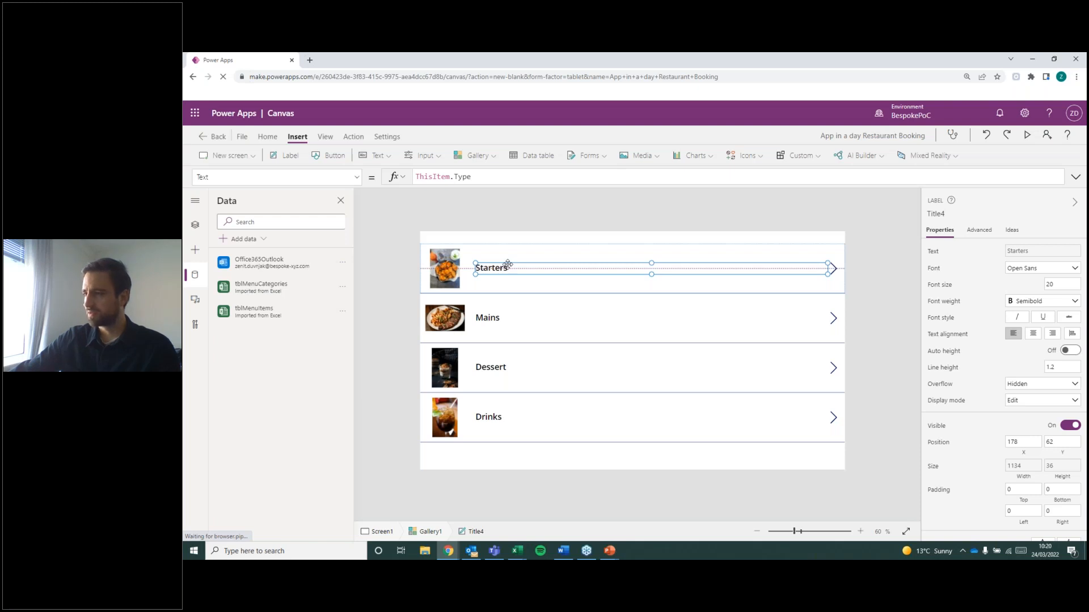
left_click_drag(507, 264, 506, 263)
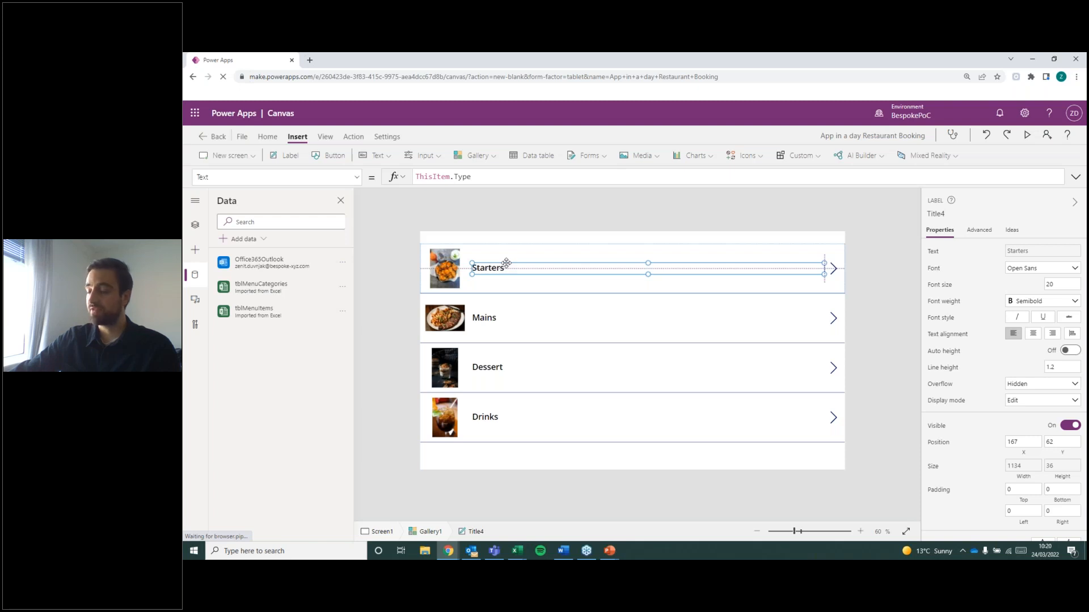
left_click_drag(506, 263, 506, 263)
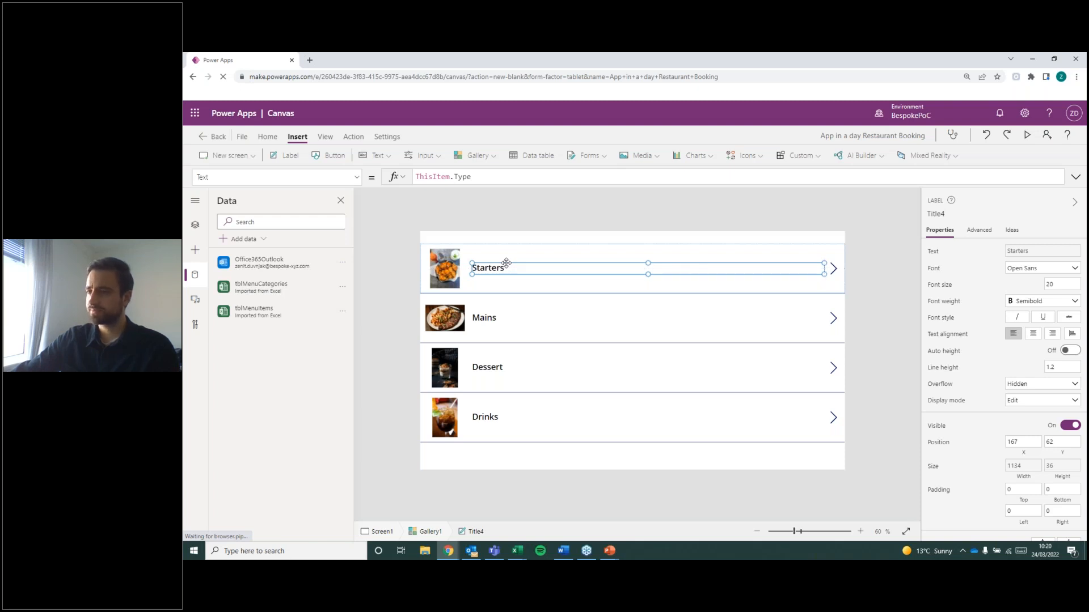
Set the image position of the gallery's picture to Fill.
left_click(443, 265)
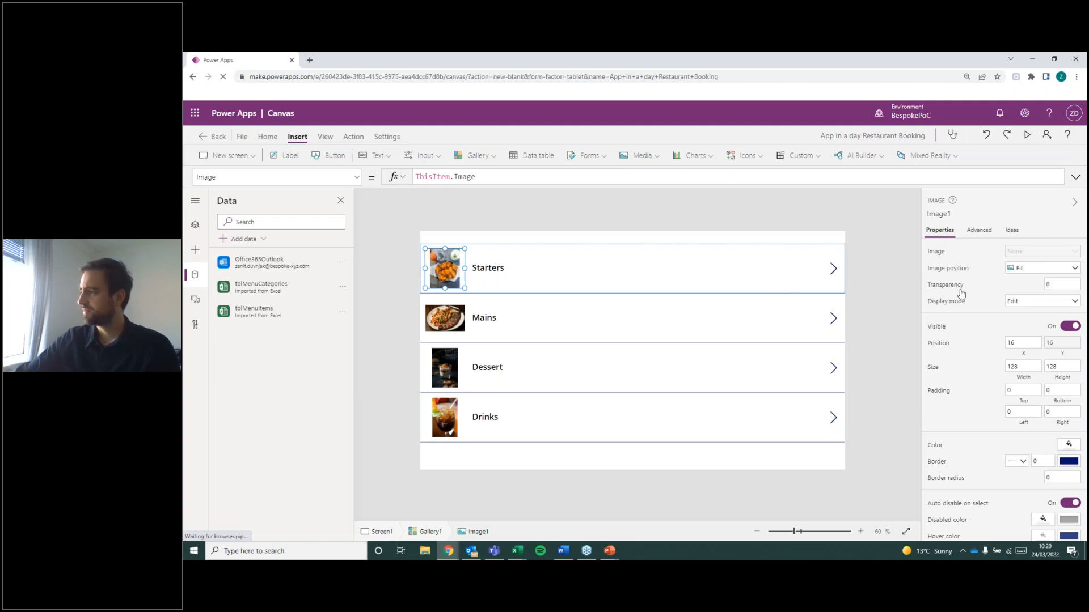
left_click(1052, 271)
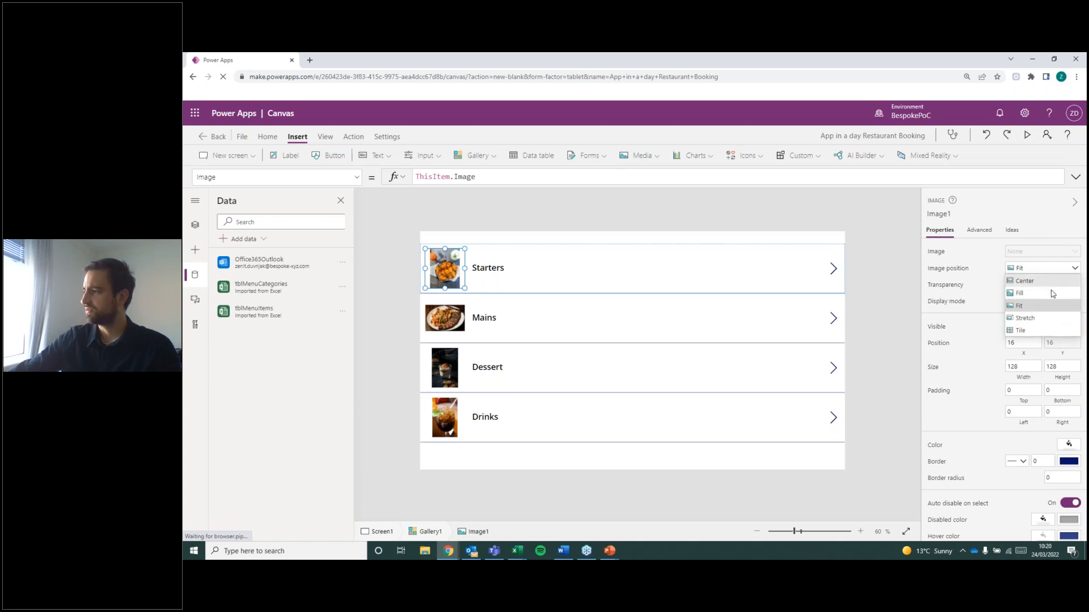
left_click(1052, 294)
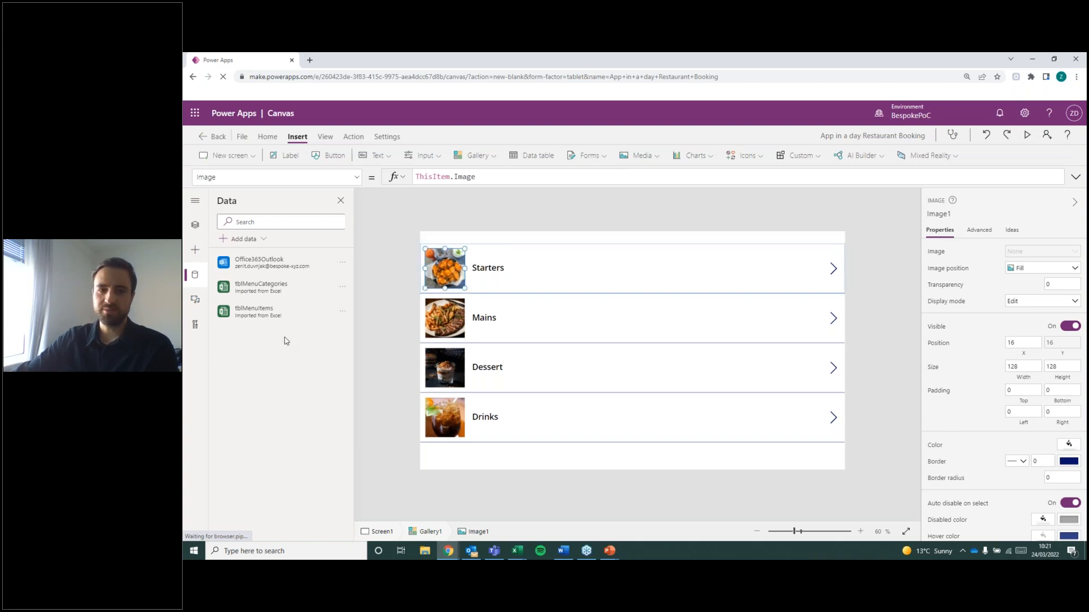
Shrink the gallery from its upper edge so a taller empty band remains above it on Screen1.
left_click(581, 232)
left_click(562, 402)
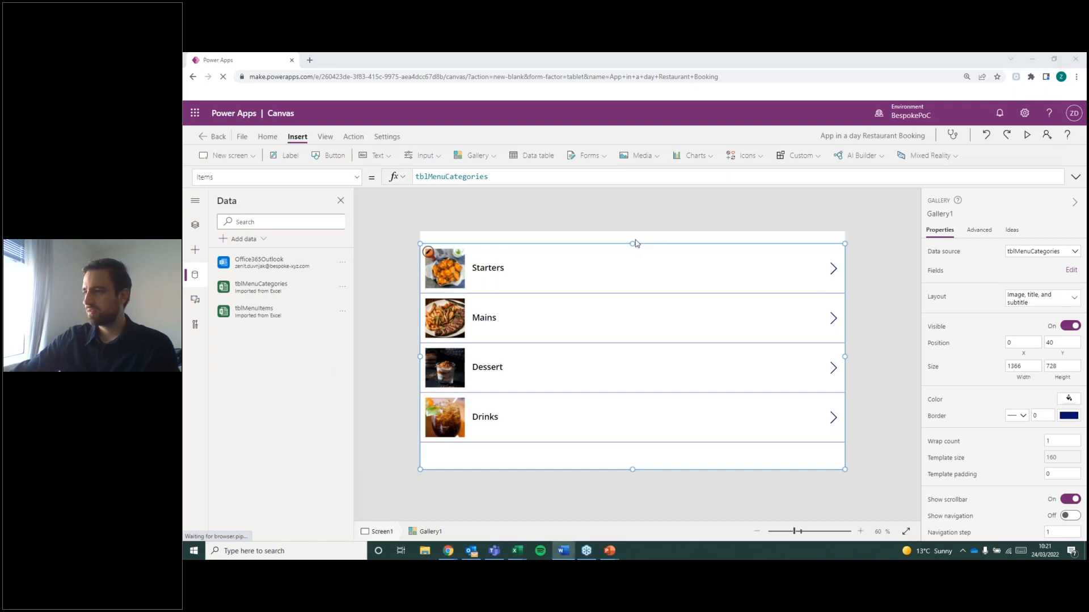
left_click_drag(633, 244, 636, 269)
left_click(605, 246)
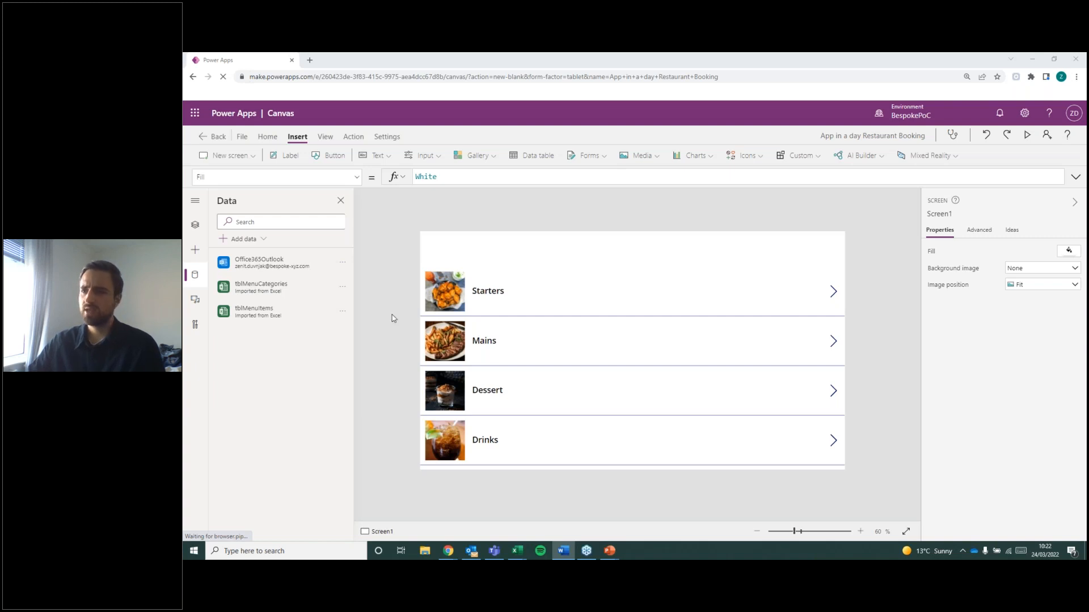
Show the app's components in the tree view and create a new component.
left_click(196, 224)
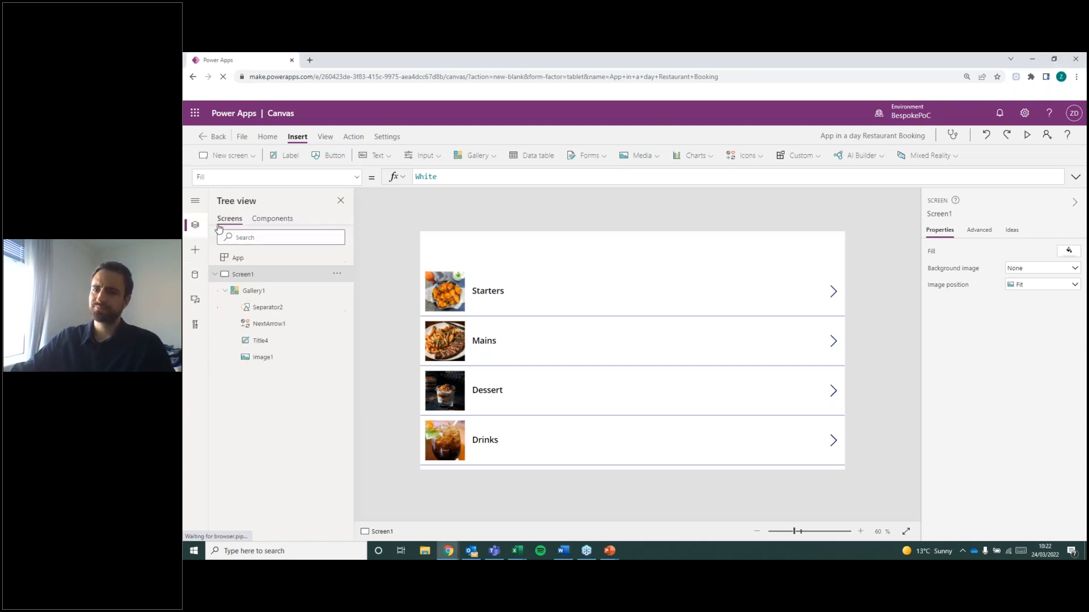
left_click(295, 218)
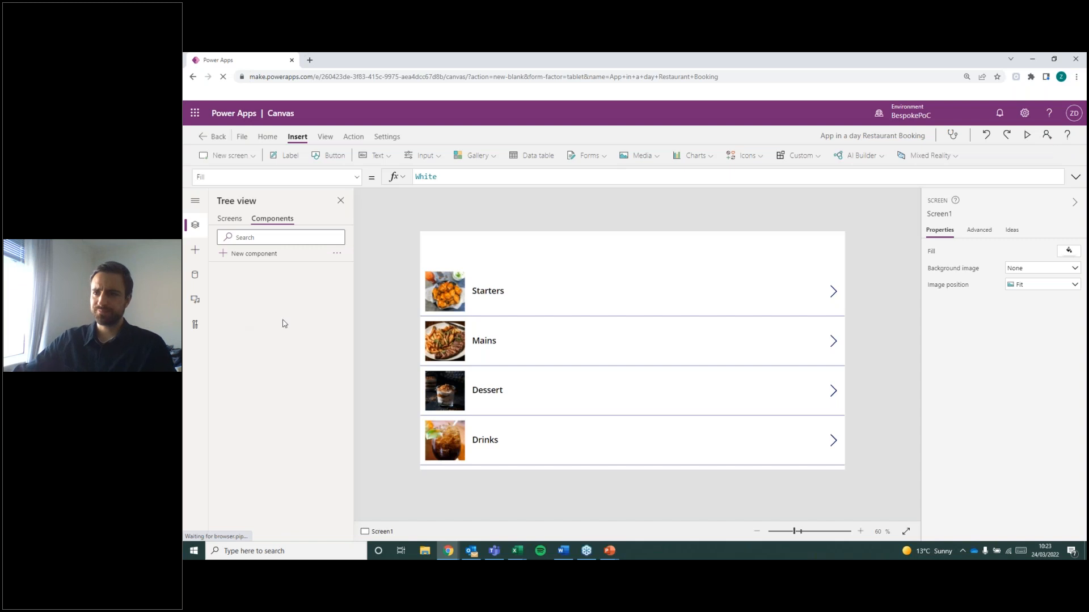
left_click(237, 220)
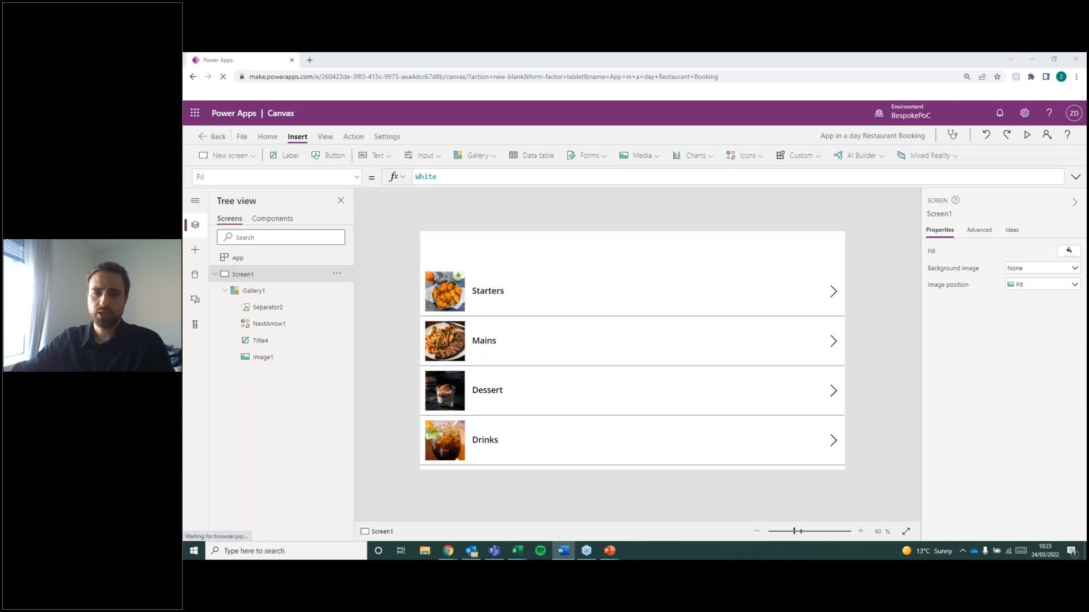
left_click(272, 219)
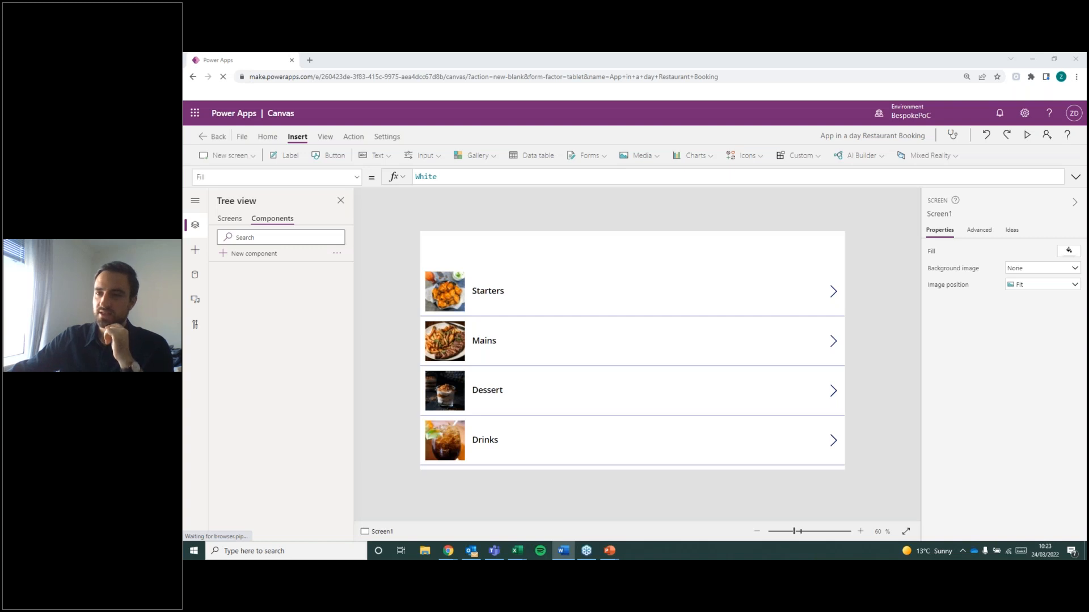
left_click(229, 219)
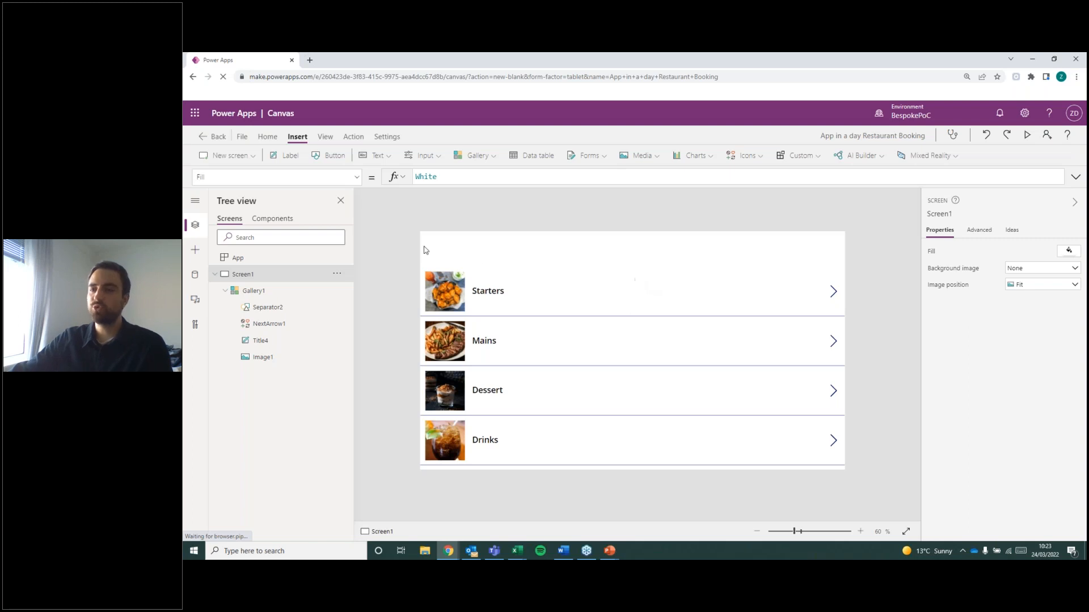
left_click(267, 220)
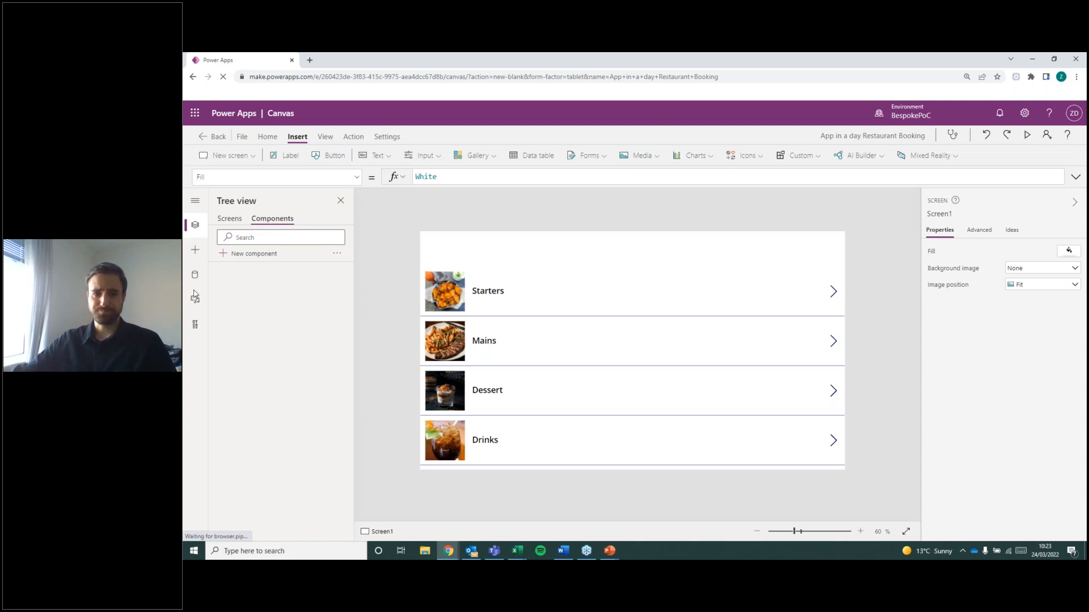
key("alt+Tab")
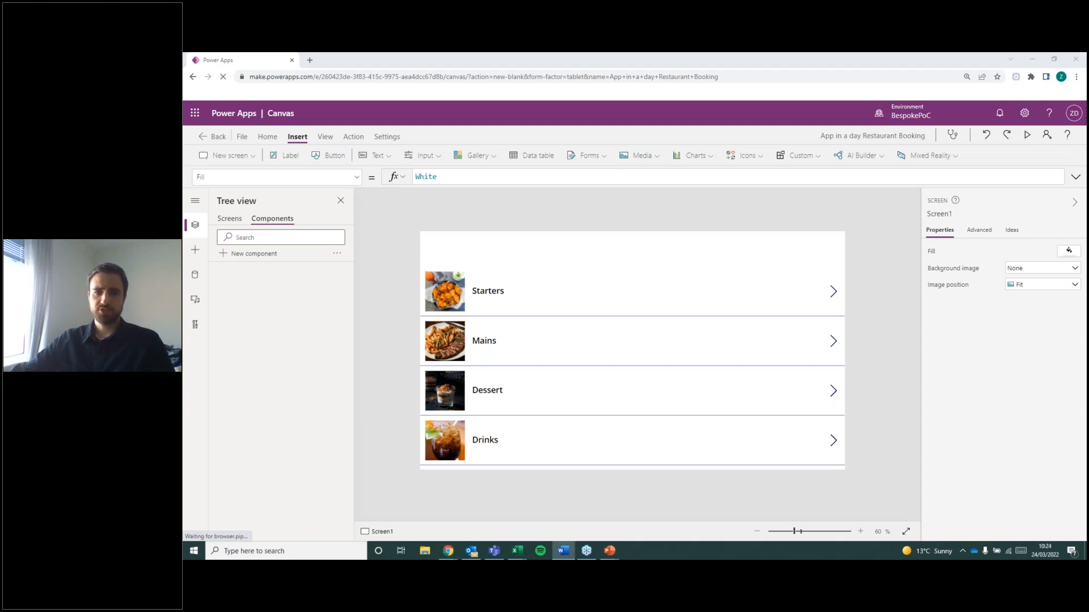
left_click(256, 254)
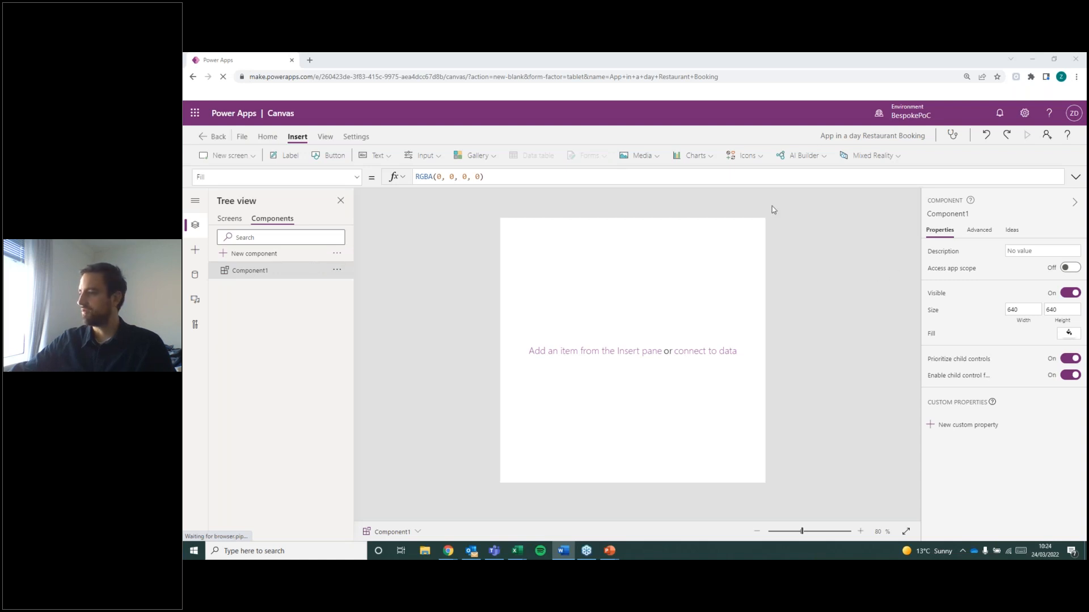
Set the new component's size to 1366 wide by 100 high.
left_click(1029, 307)
type("1366")
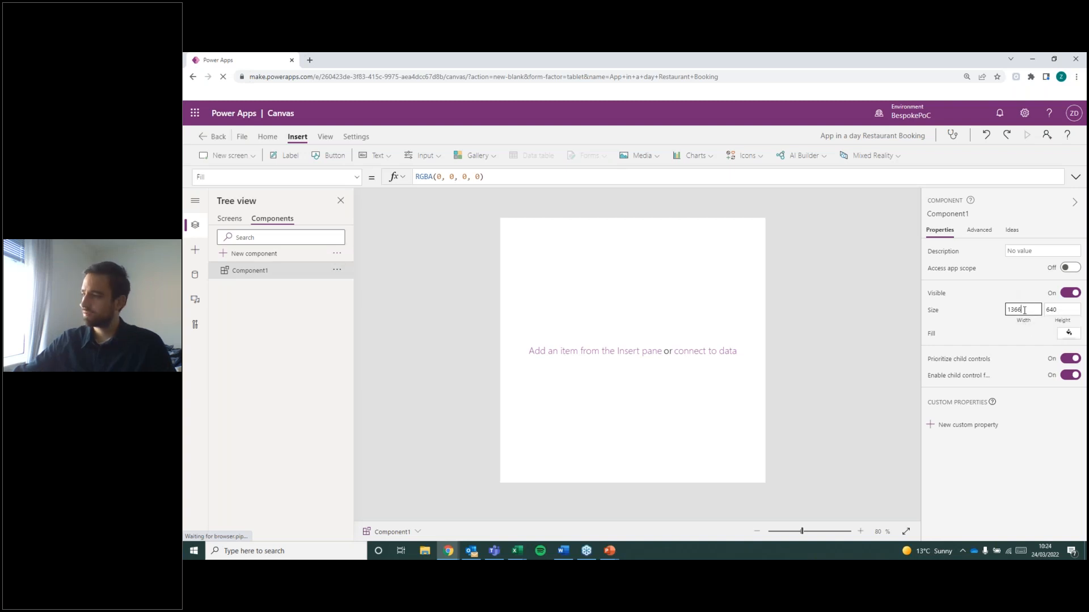
left_click(1062, 309)
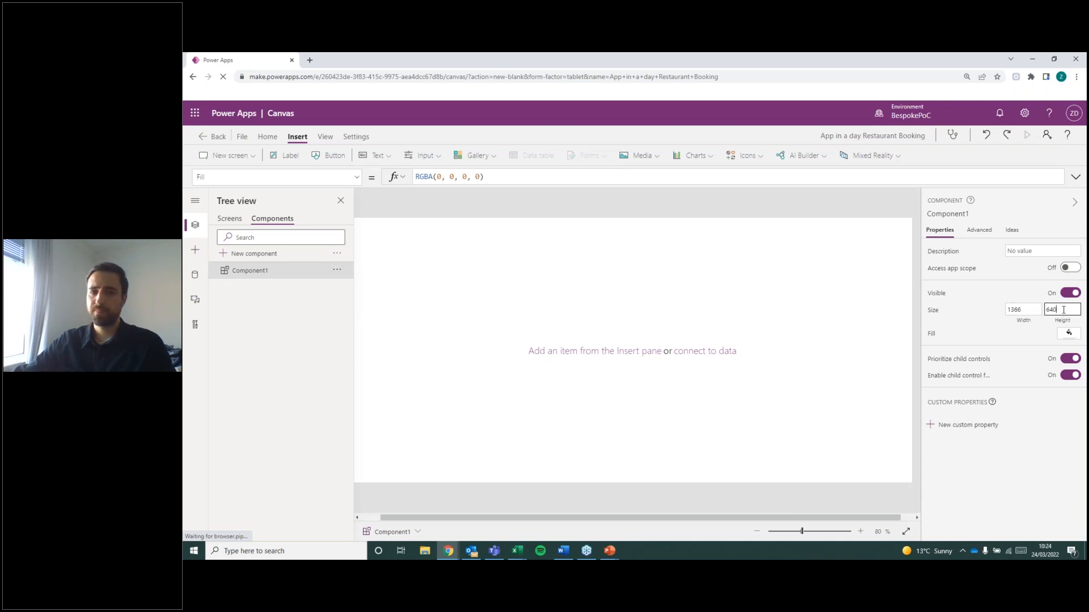
left_click_drag(1035, 310, 1033, 311)
type("100")
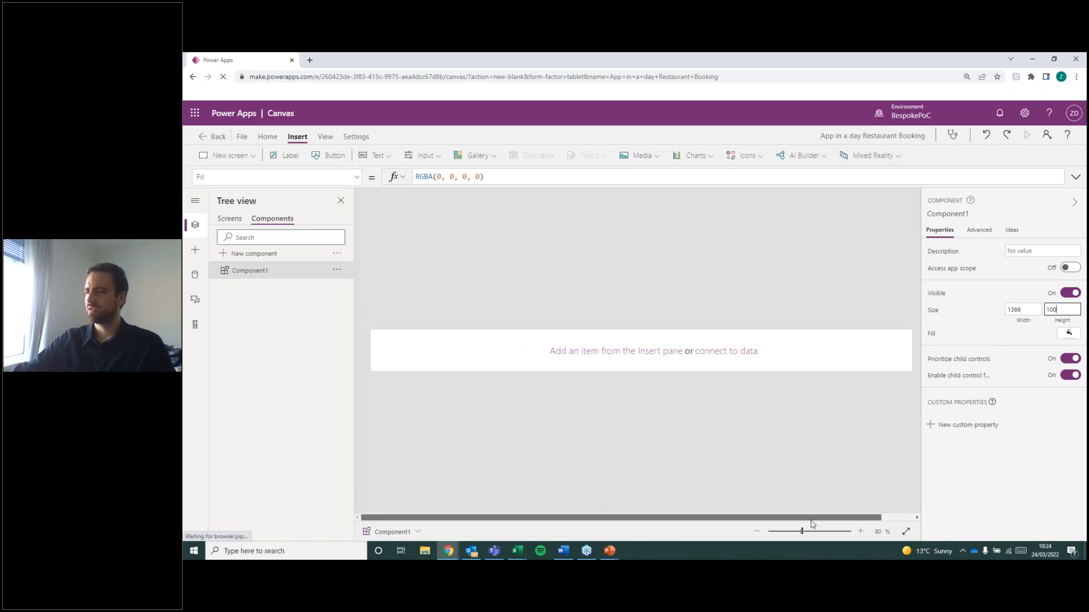
left_click(1030, 313)
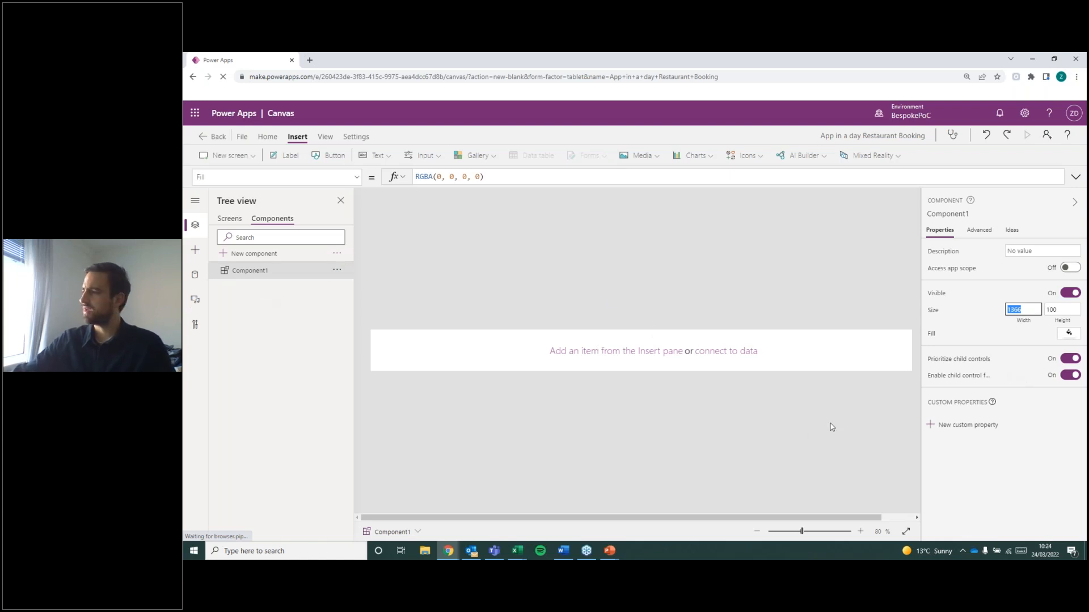
Set a custom fill colour of red 10, green 207, blue 175 on the component.
left_click(1070, 331)
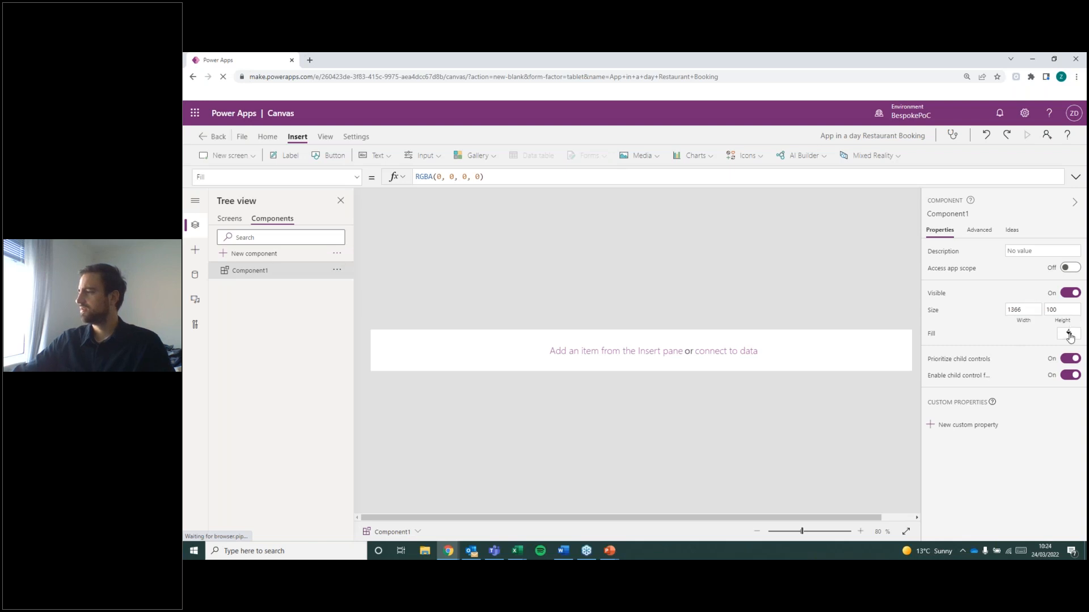
left_click(948, 240)
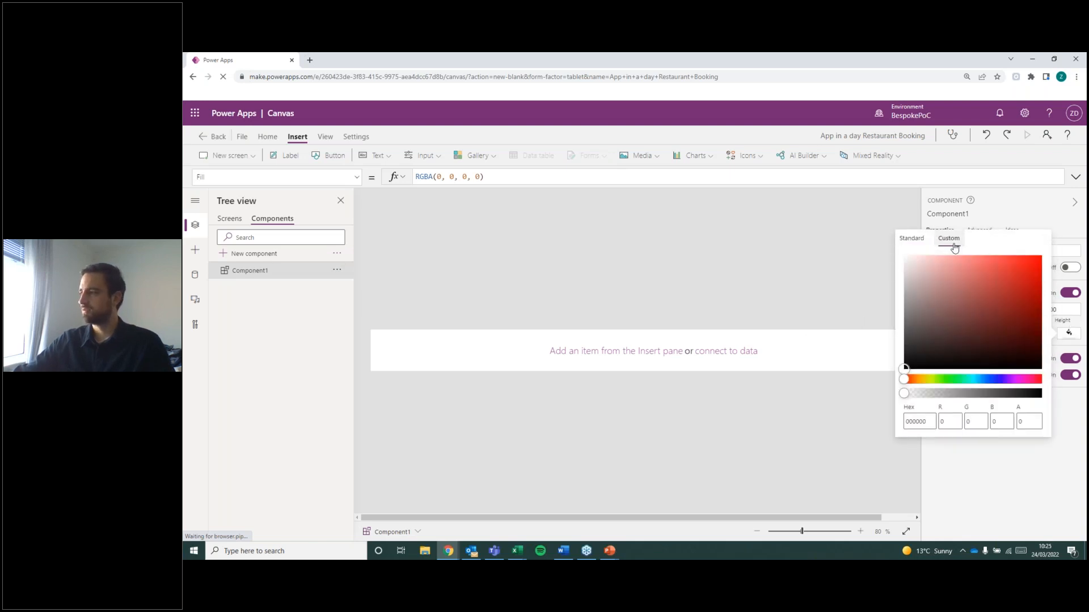
left_click(948, 421)
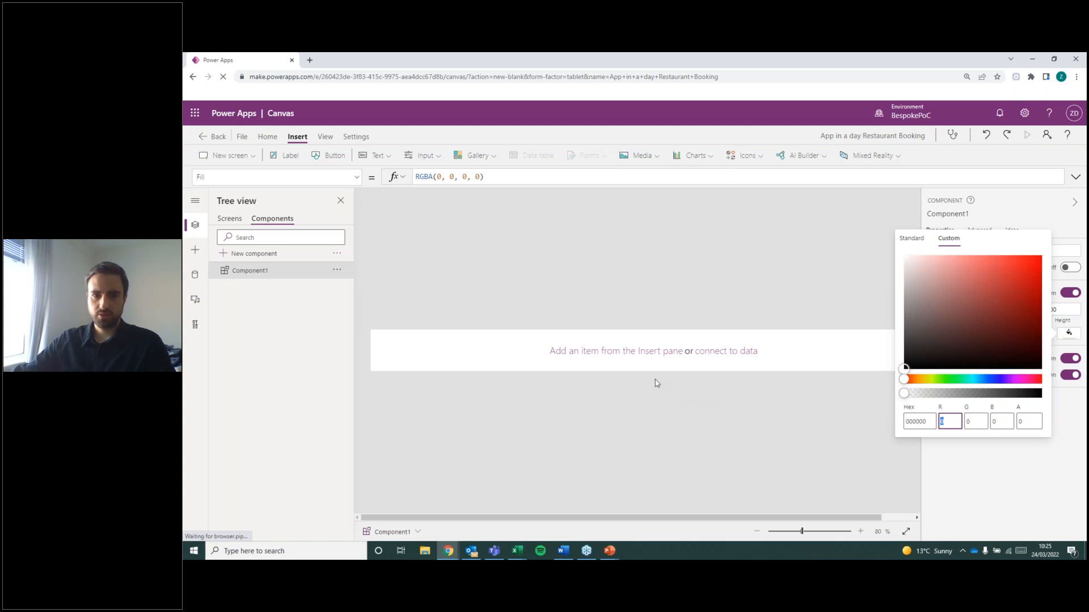
type("10")
left_click(984, 472)
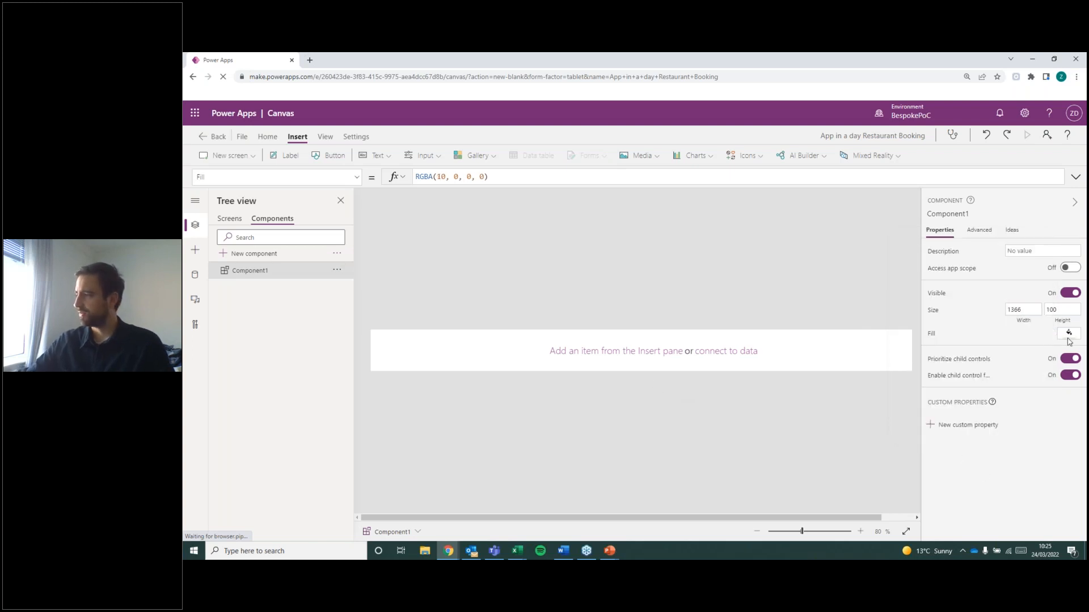
left_click(1068, 337)
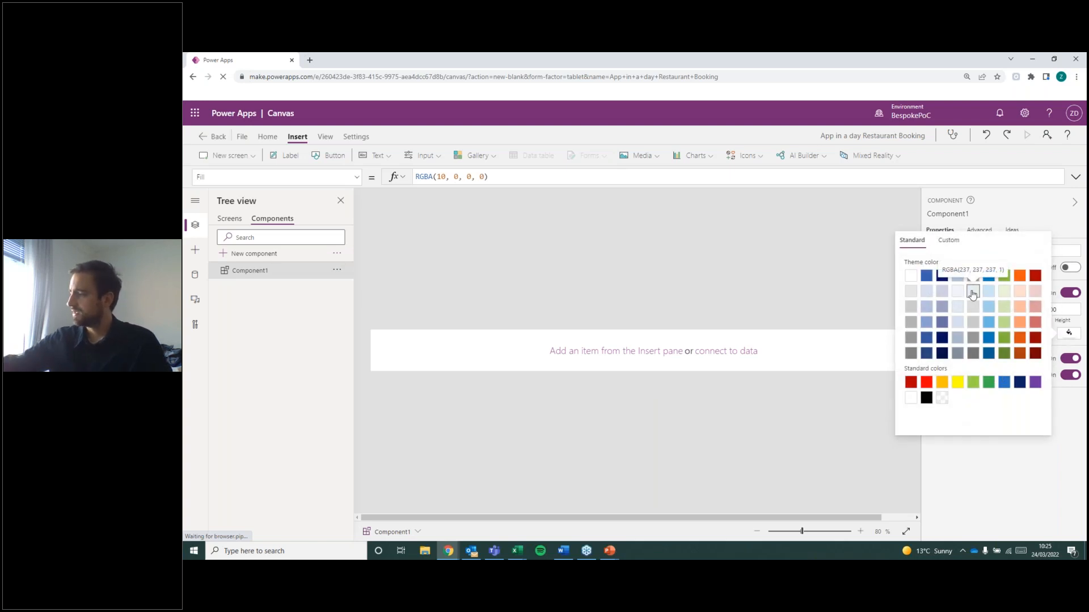
left_click(947, 240)
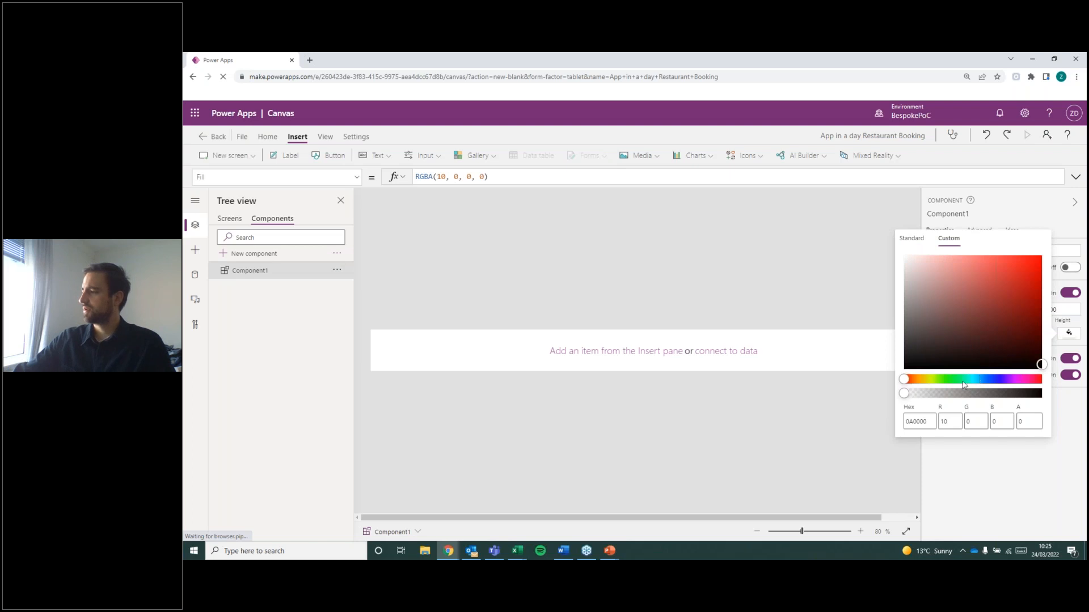
left_click(945, 419)
key("Tab")
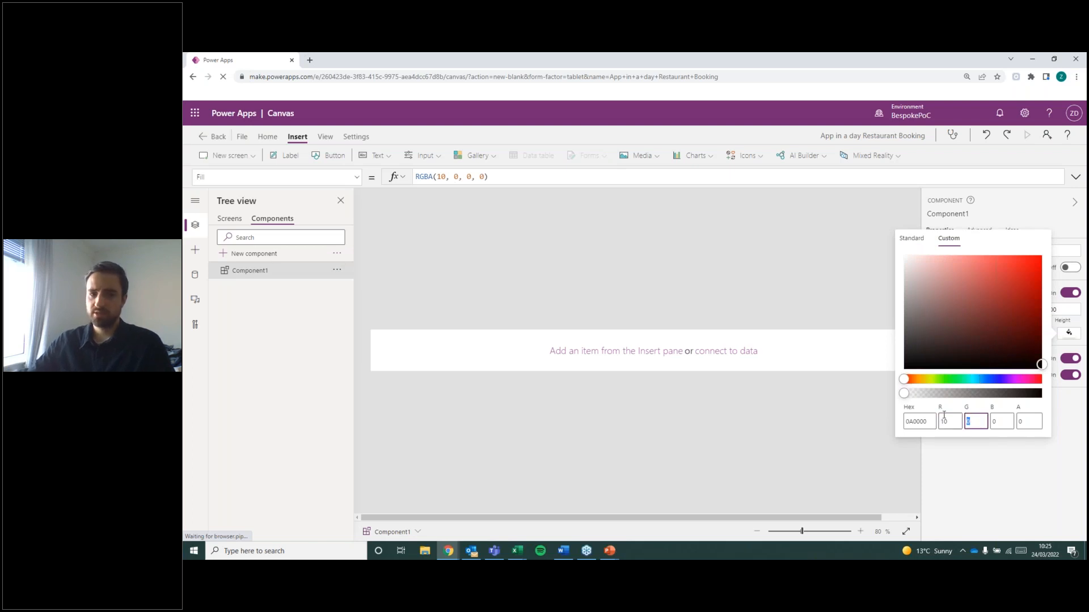
type("207")
left_click(1002, 423)
type("175")
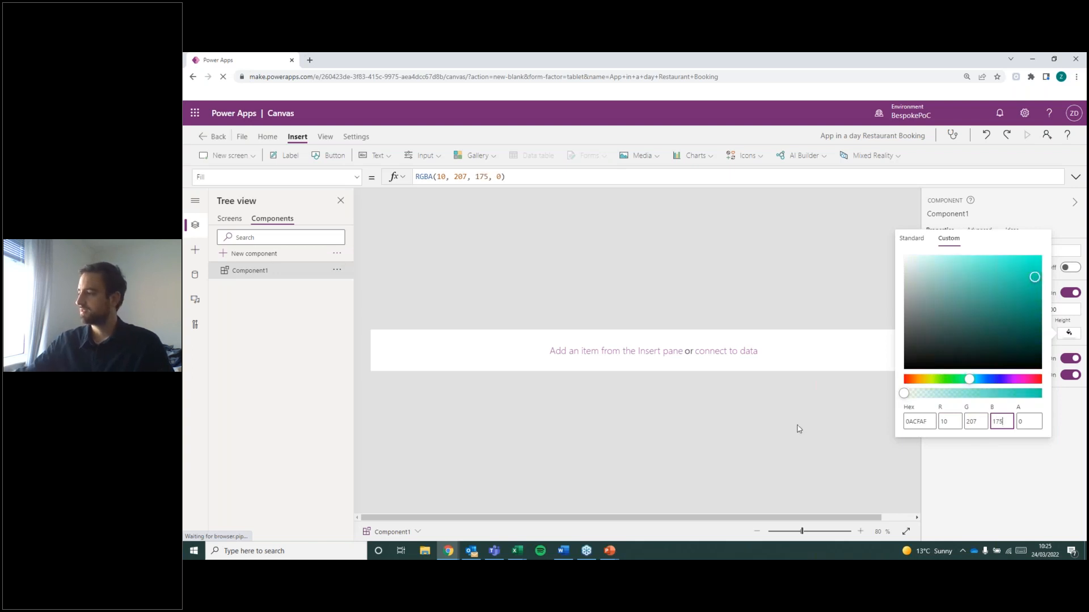
left_click(1053, 216)
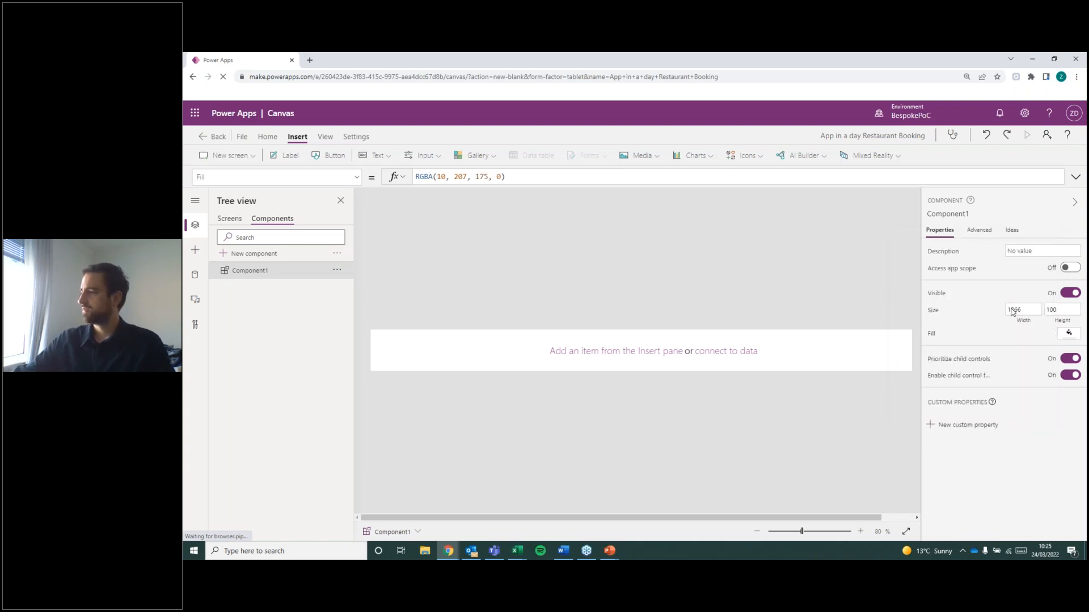
Set the alpha value of the component's custom fill colour to 100.
left_click(1070, 335)
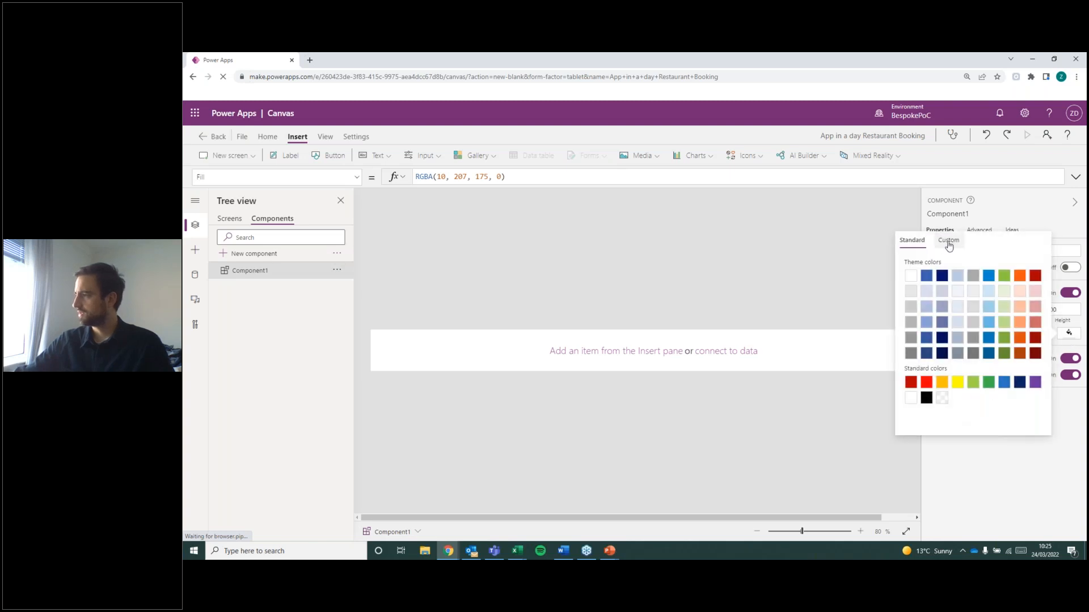
left_click(948, 240)
left_click(1019, 419)
double_click(1019, 420)
type("100")
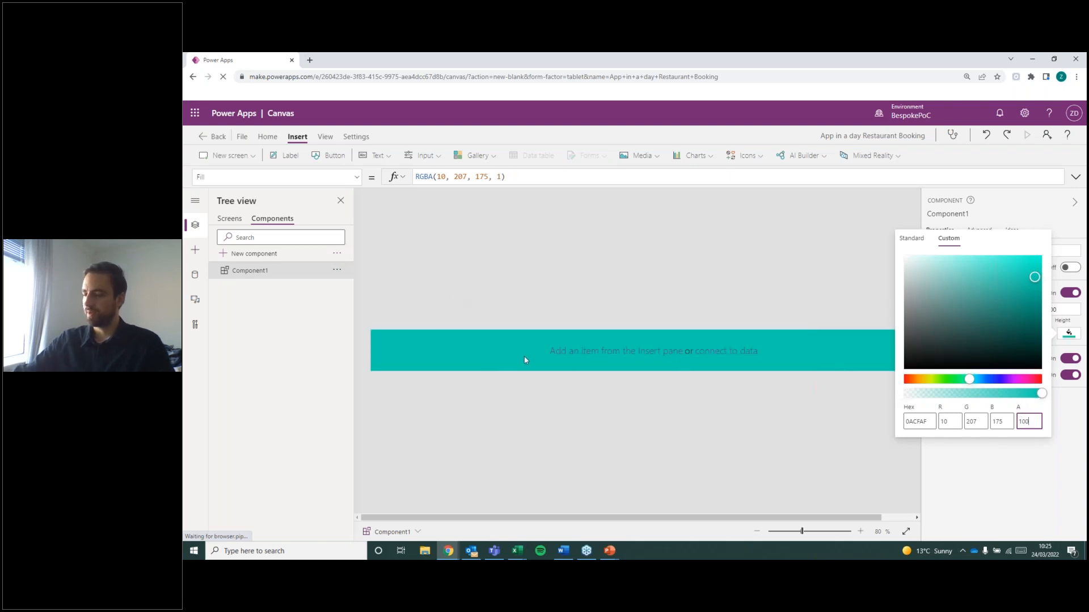
Try alpha values of 75 and 7 on the component's fill, and restore it to 100.
double_click(1025, 421)
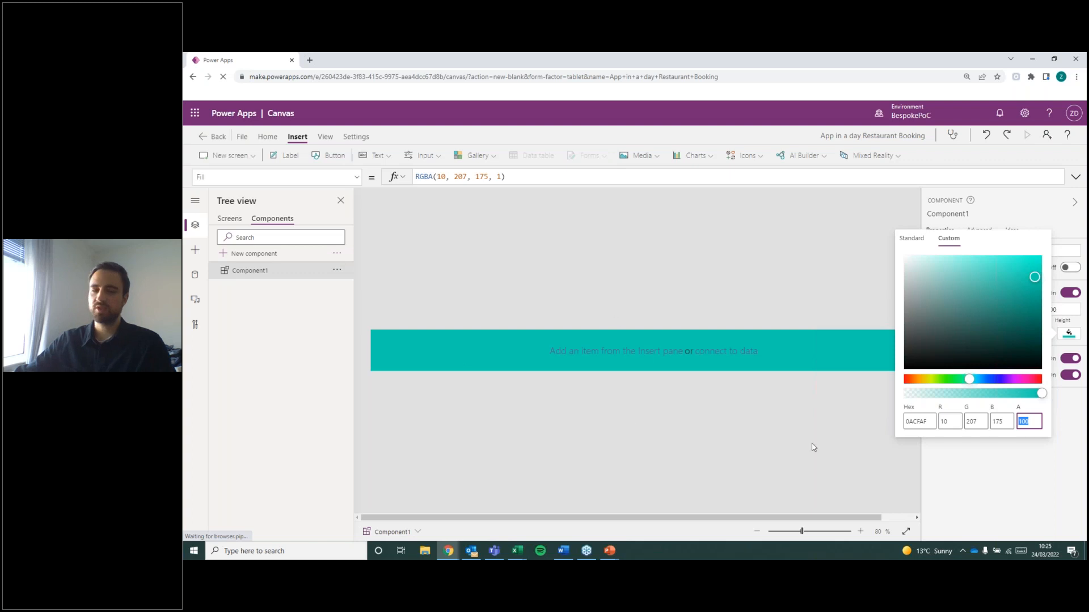
type("75")
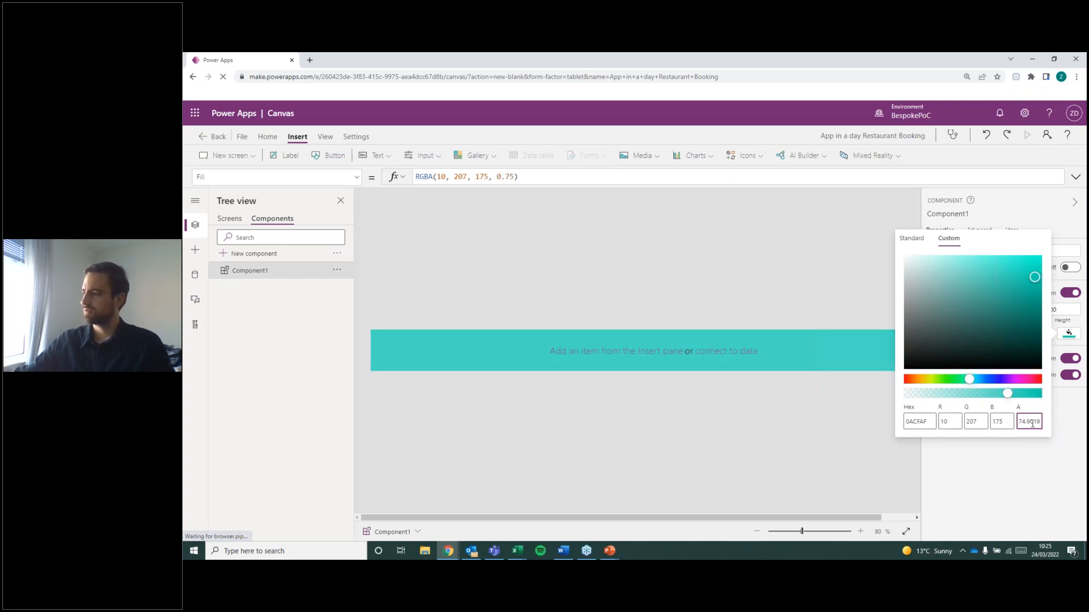
double_click(1021, 421)
type("7")
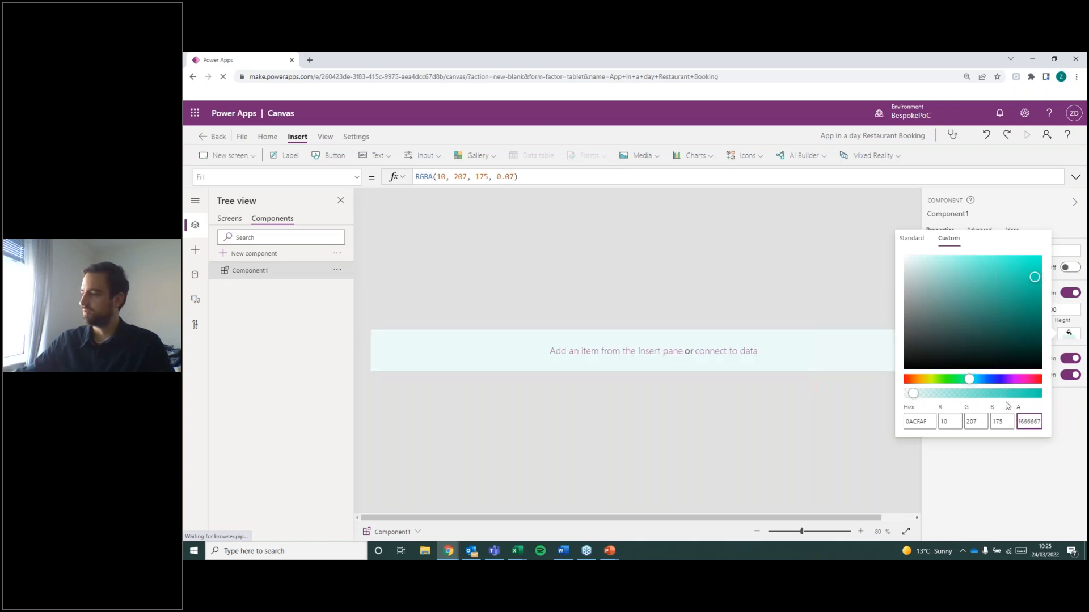
double_click(1039, 424)
type("100")
left_click(1077, 450)
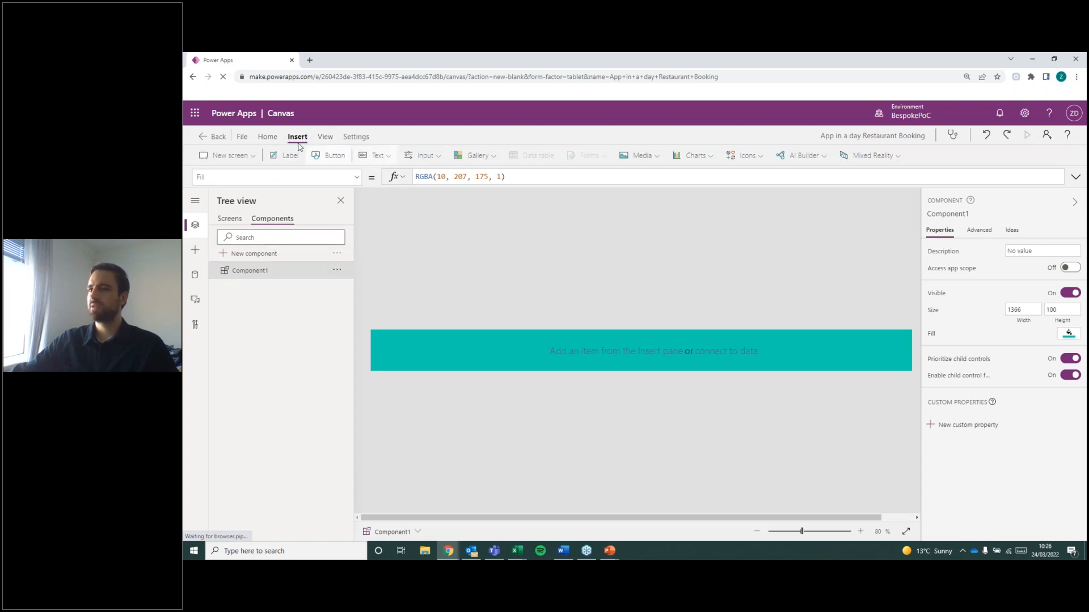
Insert an image into the component and move it near the banner's right end, at about X 1144.
left_click(635, 157)
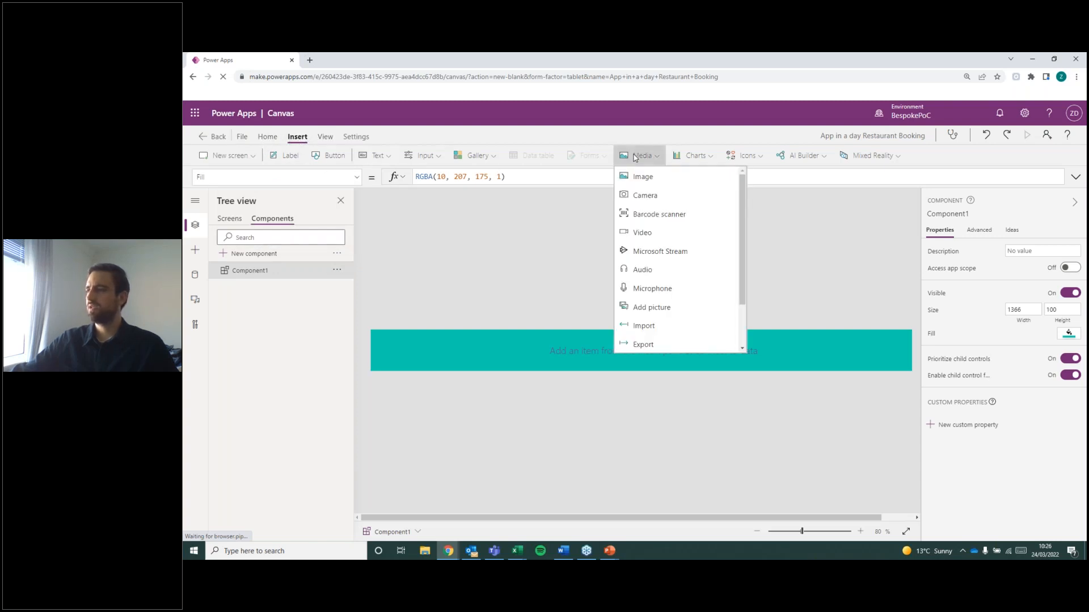
left_click(645, 175)
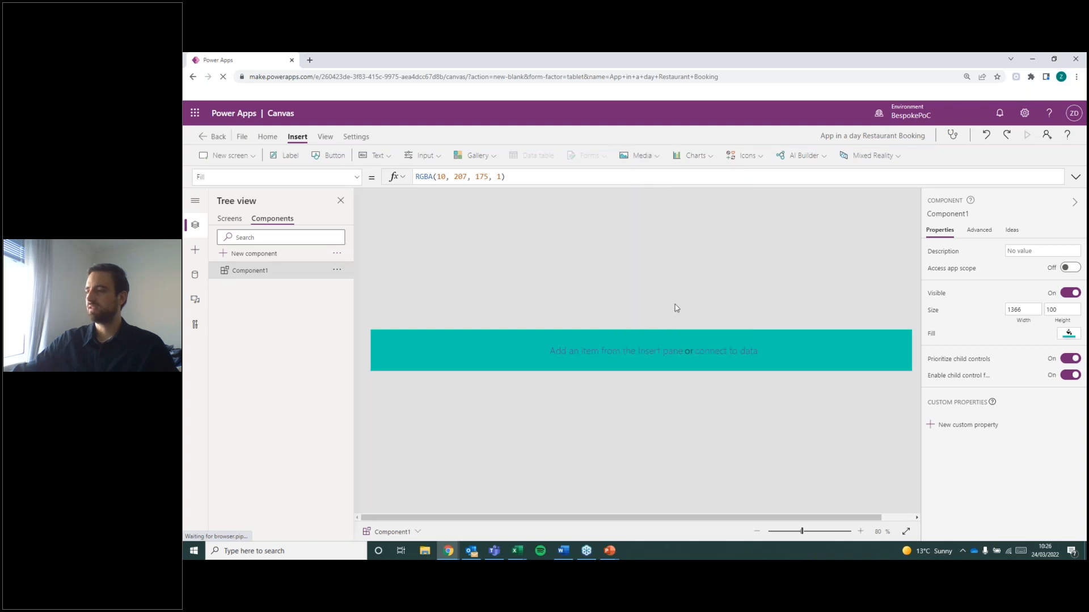
left_click_drag(421, 365, 868, 357)
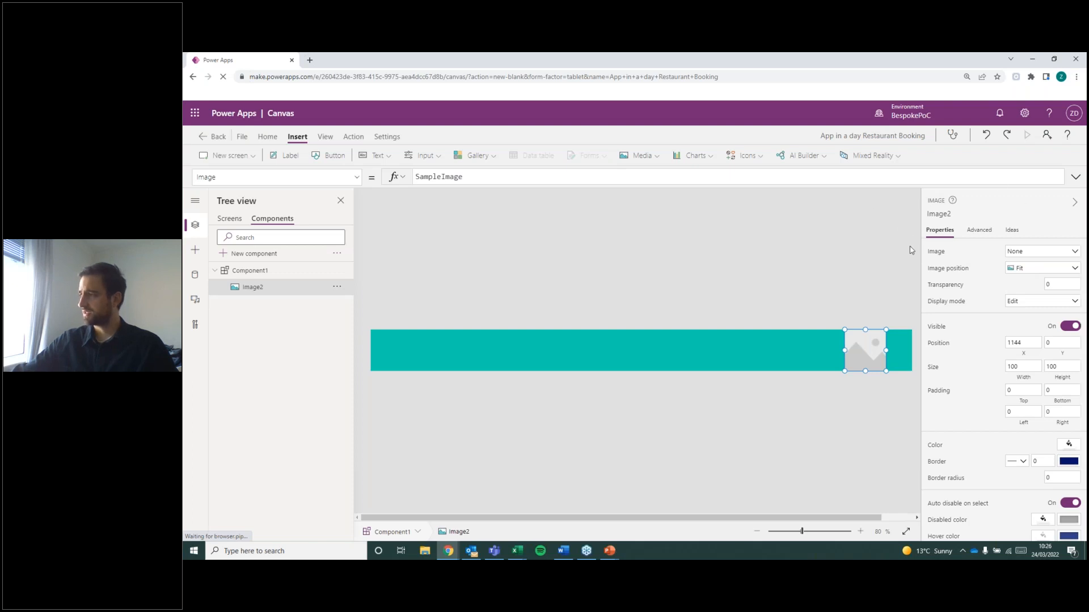
Add the image file Powered By Bespoke White from the AIAD folder as the image's source.
left_click(1070, 253)
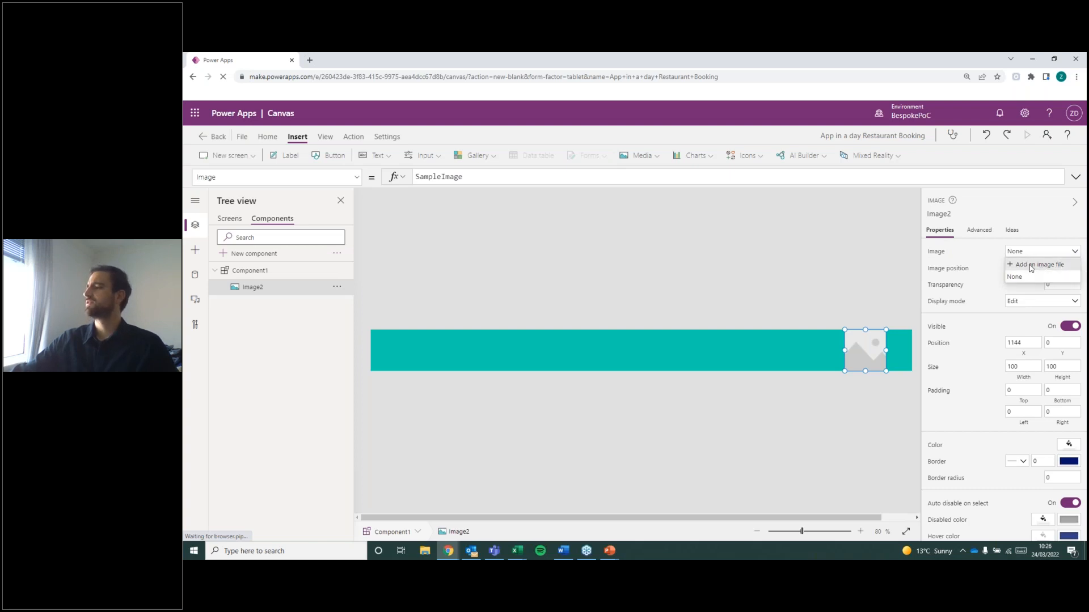
left_click(1031, 267)
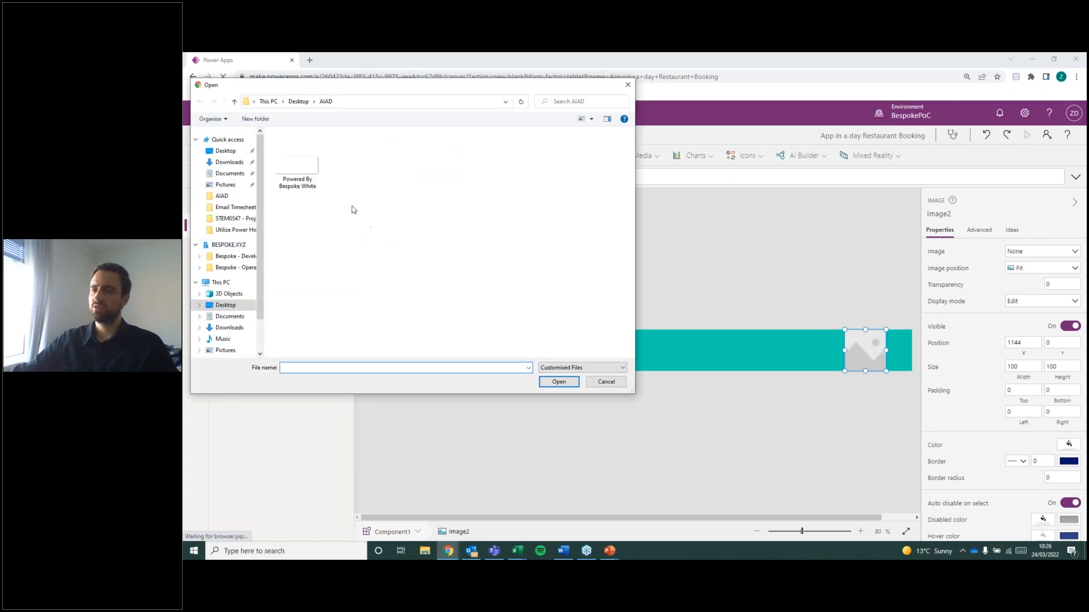
left_click(307, 169)
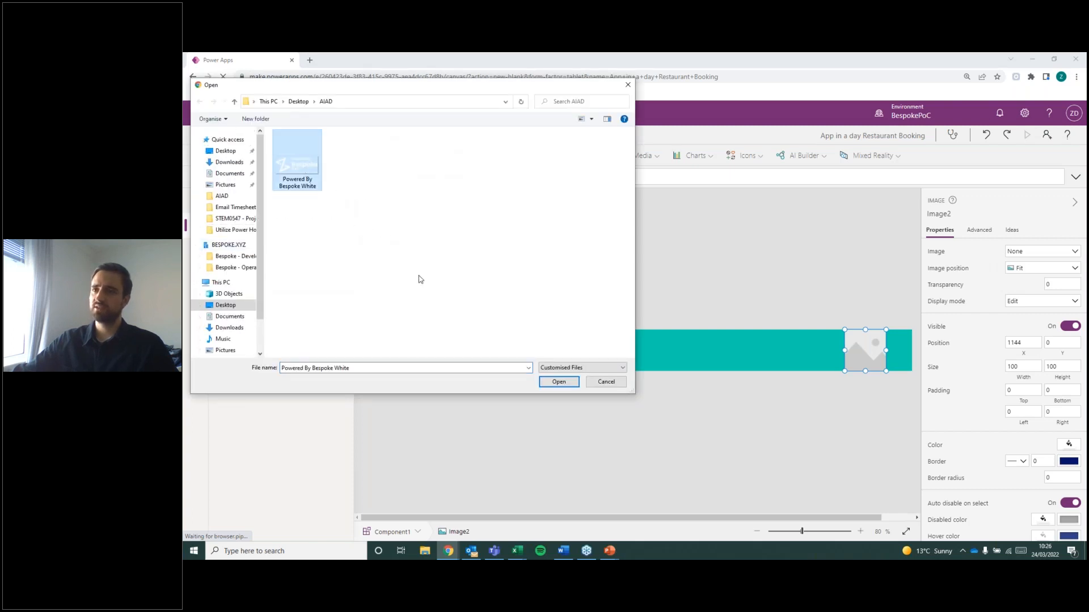
left_click(559, 382)
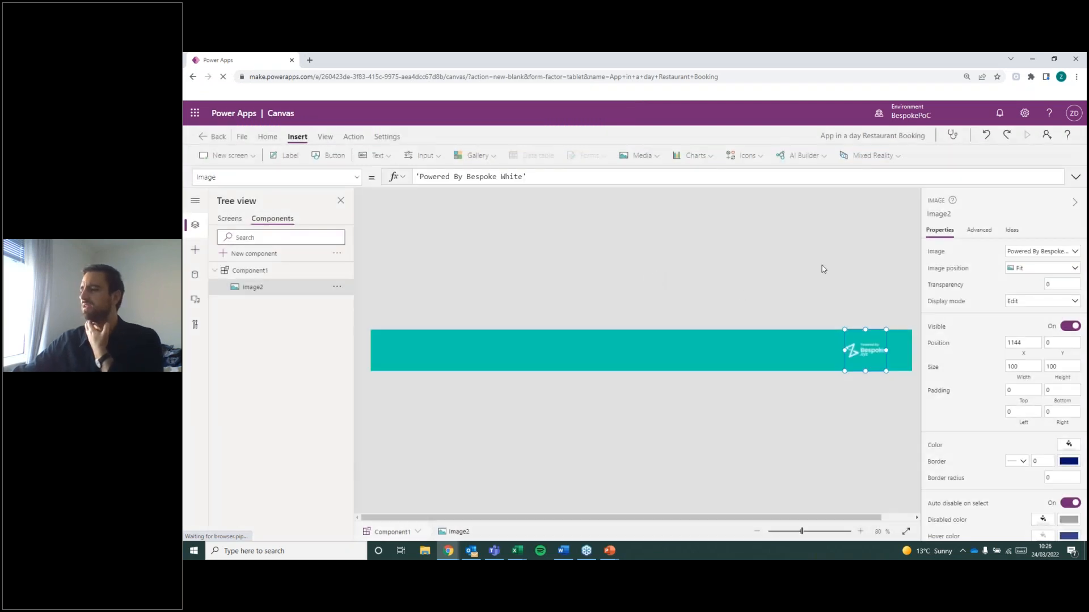
Enlarge the logo image to about 188 by 100 and place it at about X 1088 in the component.
left_click_drag(869, 362, 878, 361)
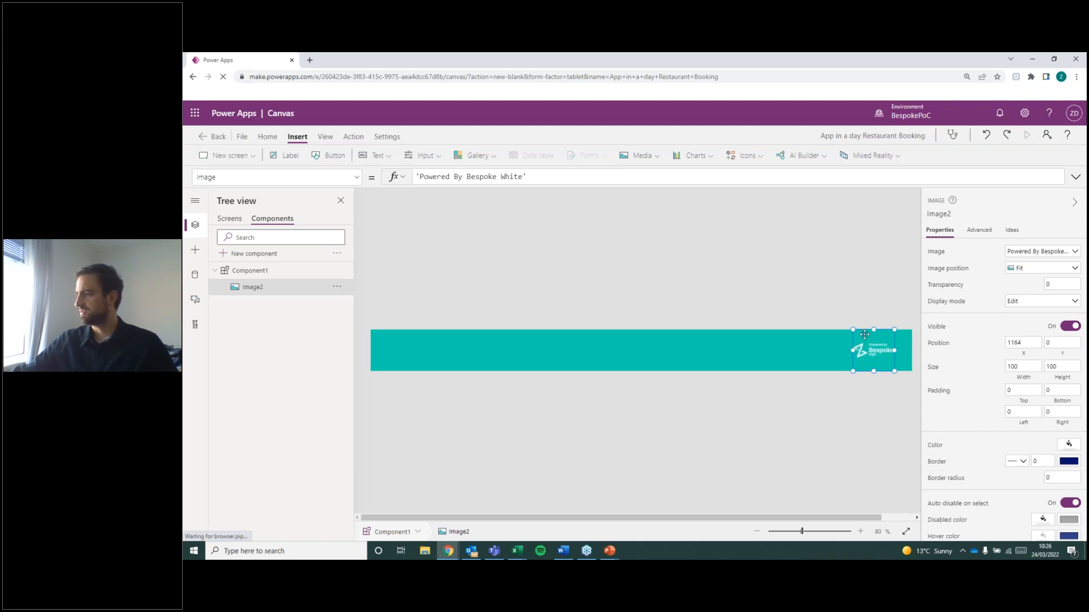
left_click(1035, 342)
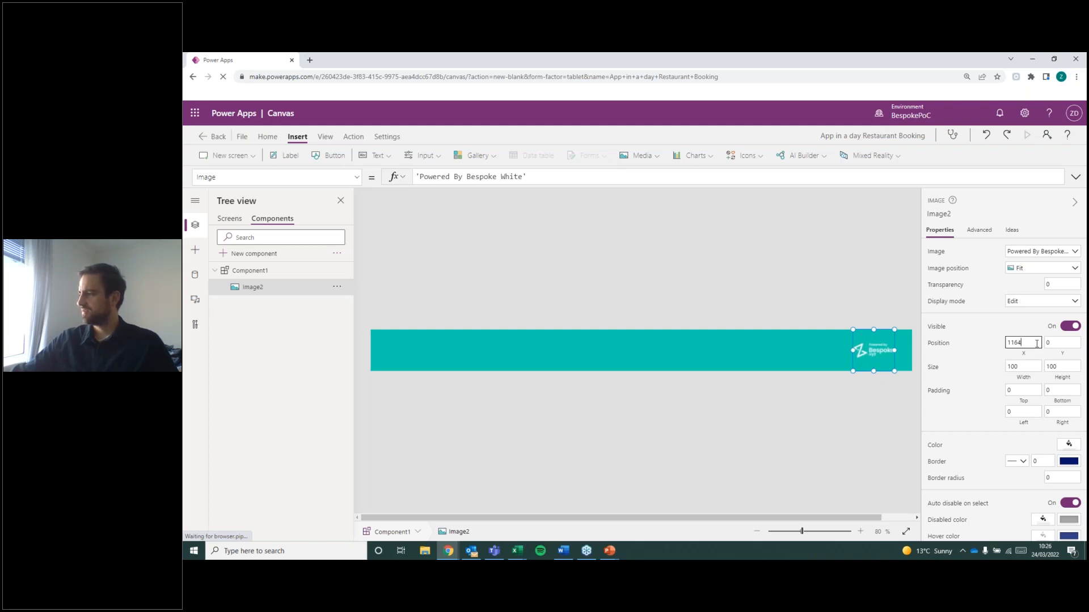
left_click_drag(852, 371, 816, 415)
left_click(818, 283)
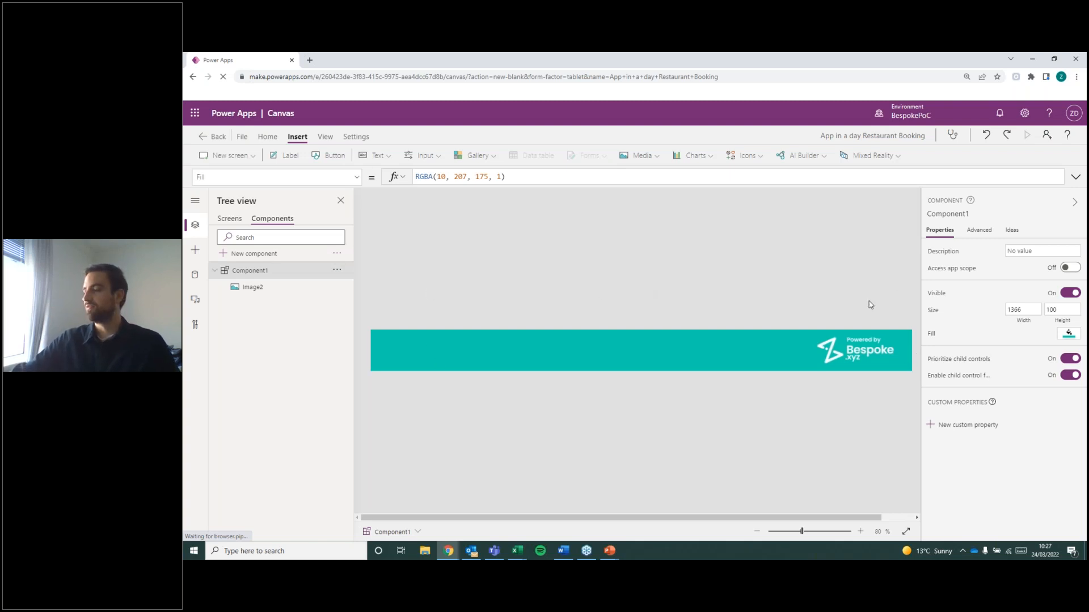
left_click(855, 348)
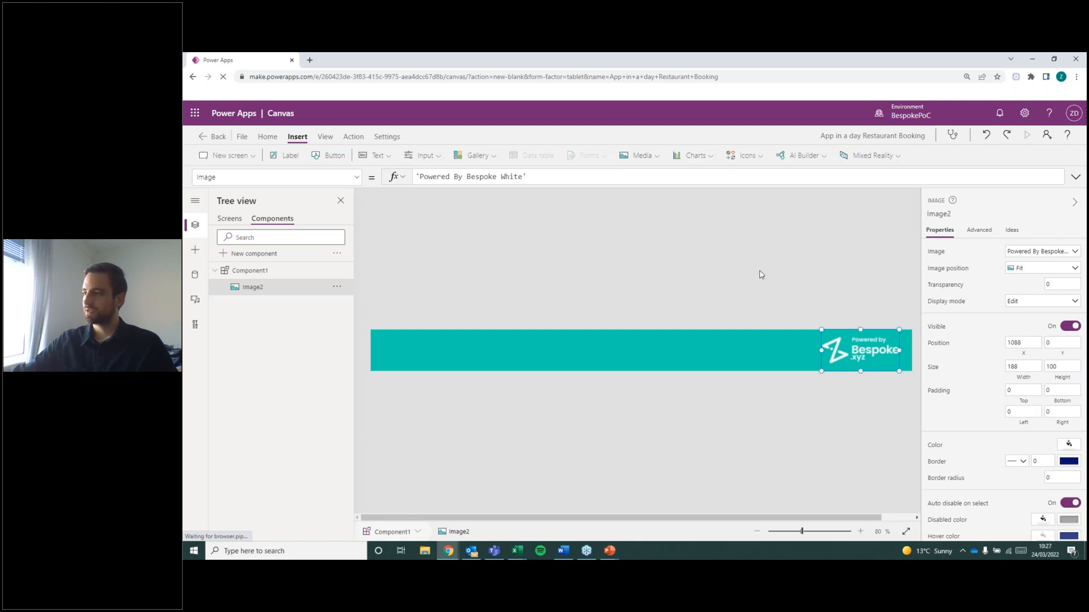
left_click(674, 282)
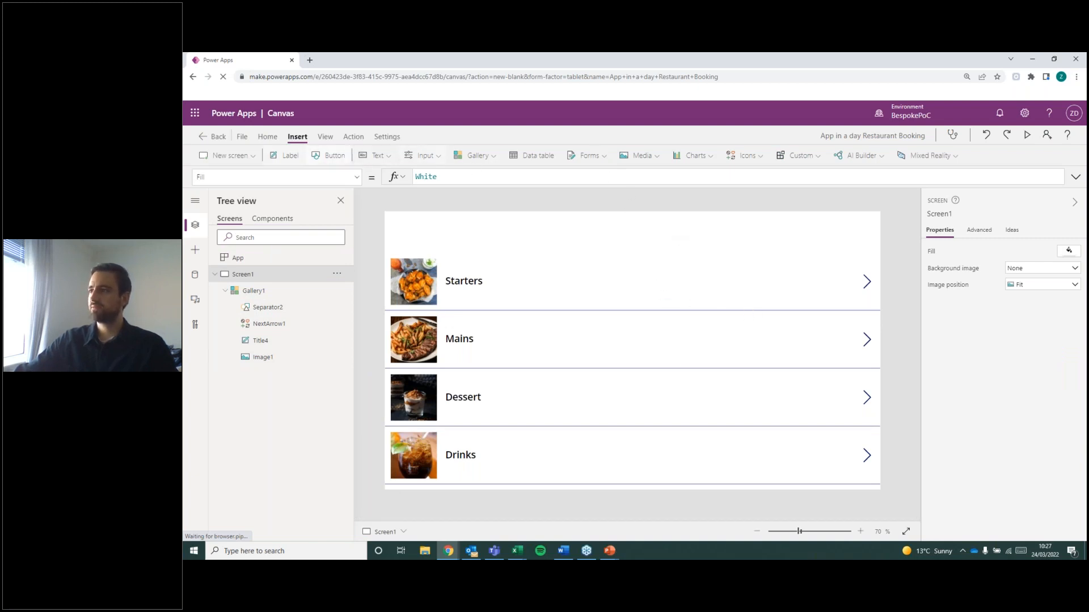
Insert the custom component Component1 as a header across the upper edge of Screen1.
left_click(808, 163)
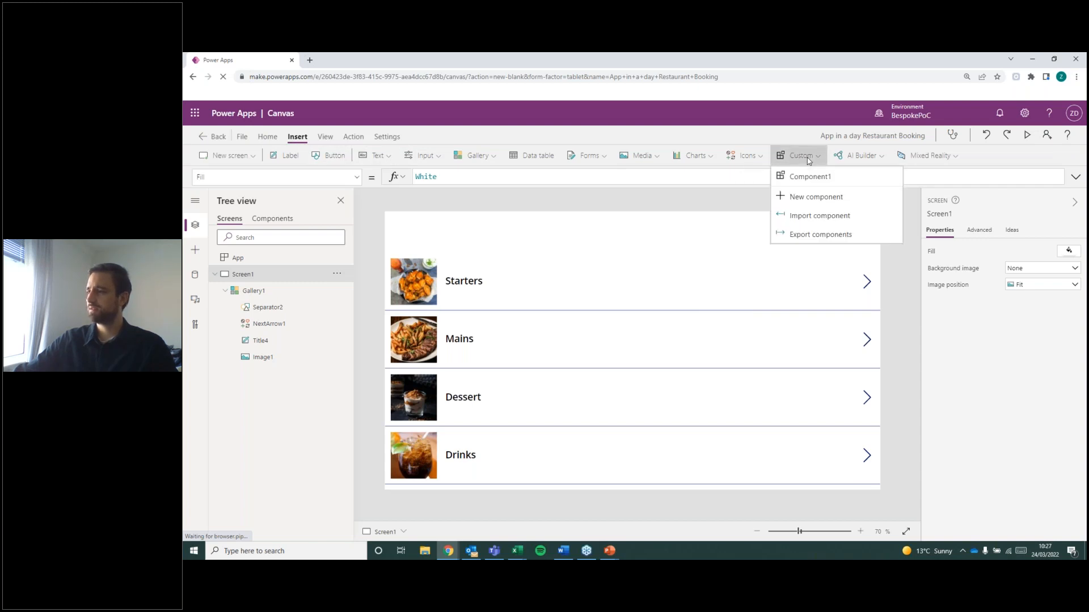
left_click(857, 178)
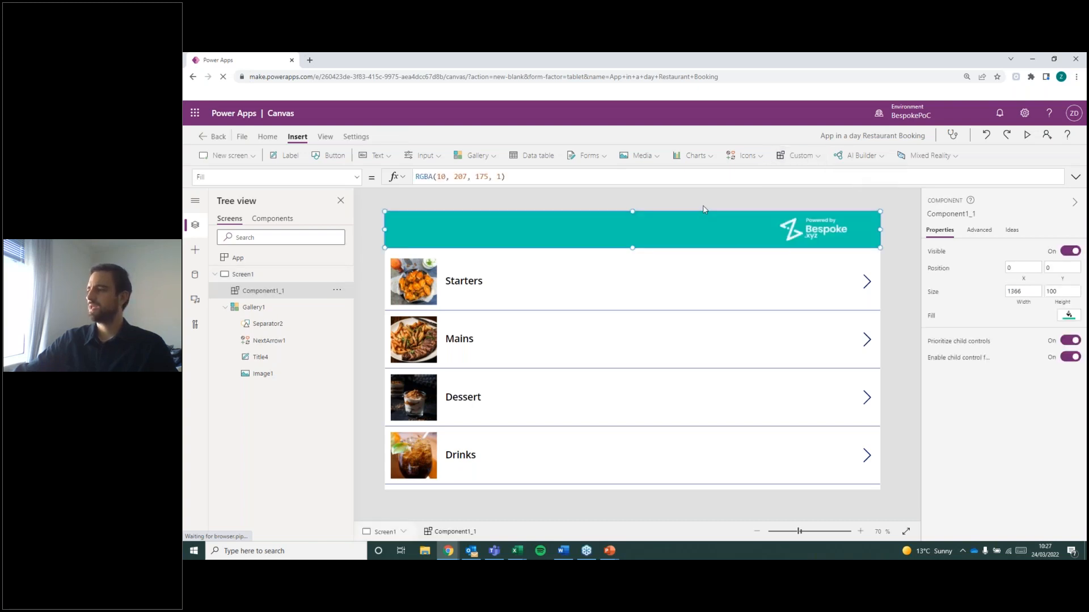
left_click(703, 209)
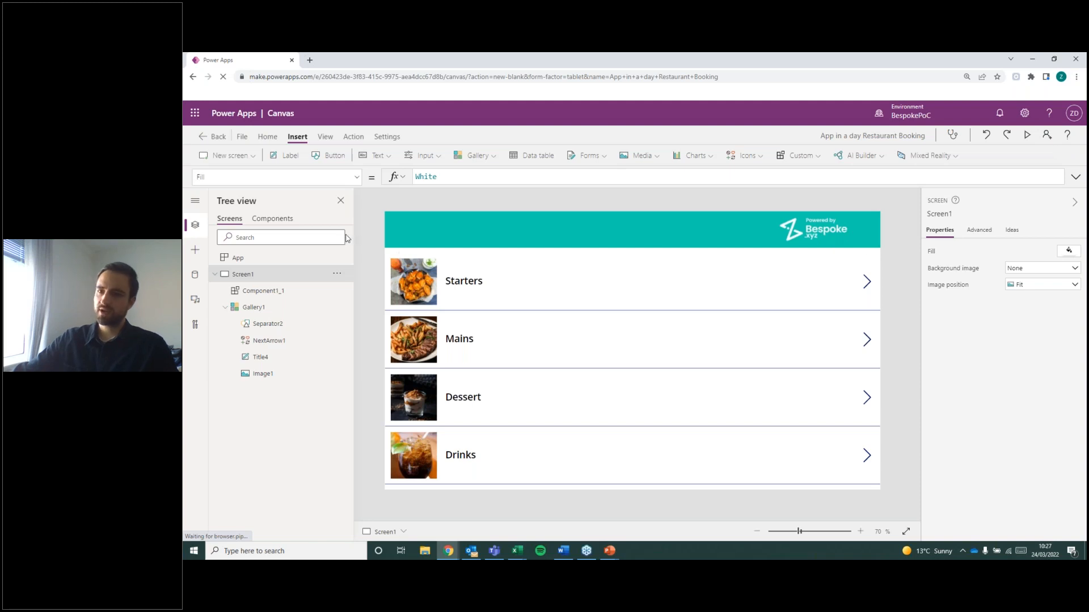
Move the logo in Component1 closer to the banner's right end, at about X 1152, and return to the app's screens.
left_click(284, 220)
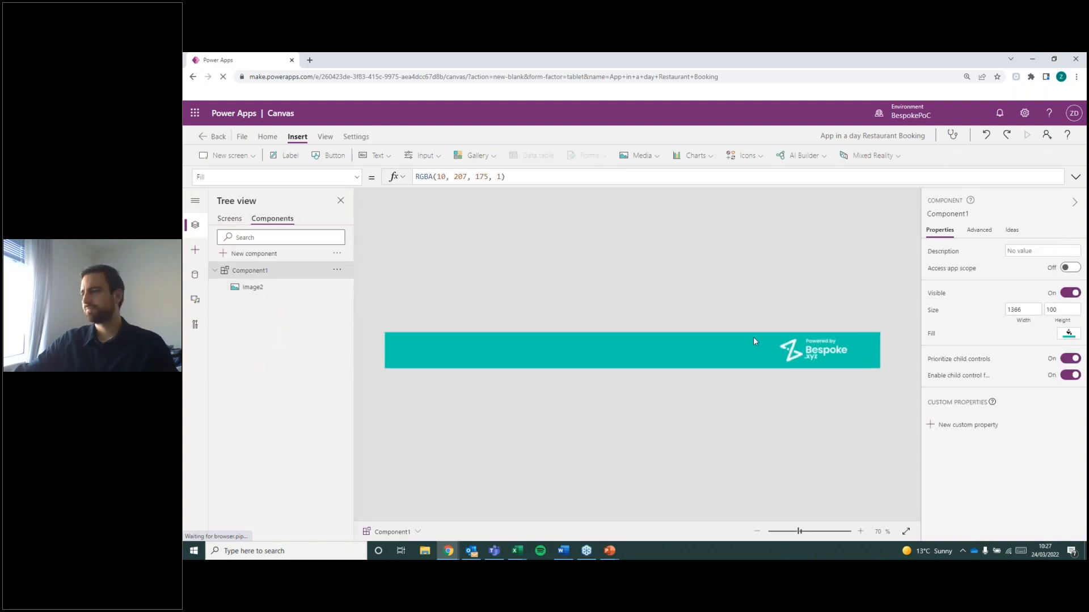
left_click(832, 351)
left_click_drag(819, 351, 841, 354)
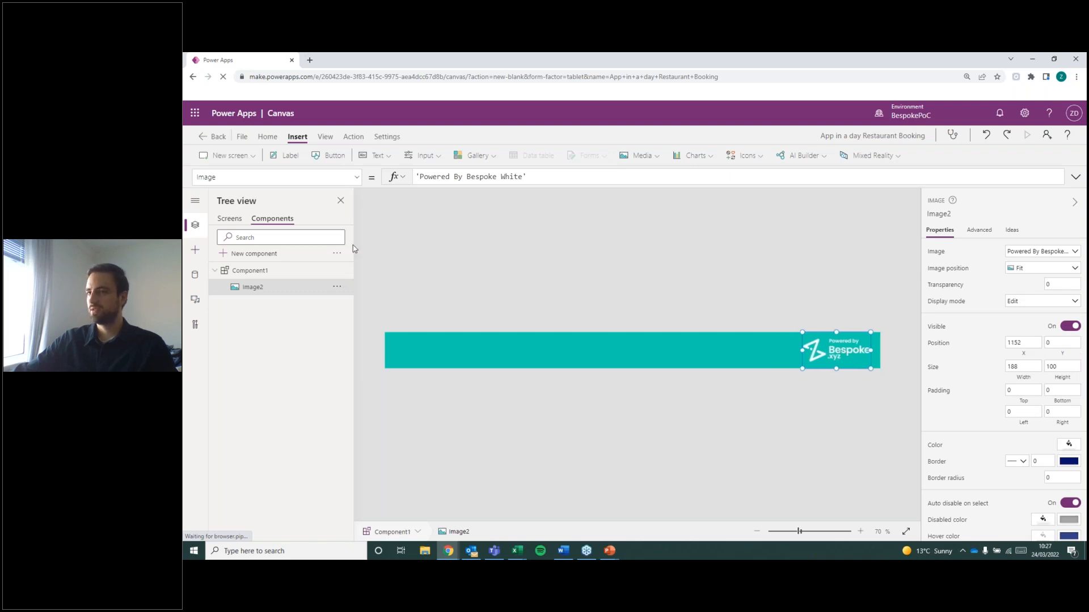
left_click(230, 220)
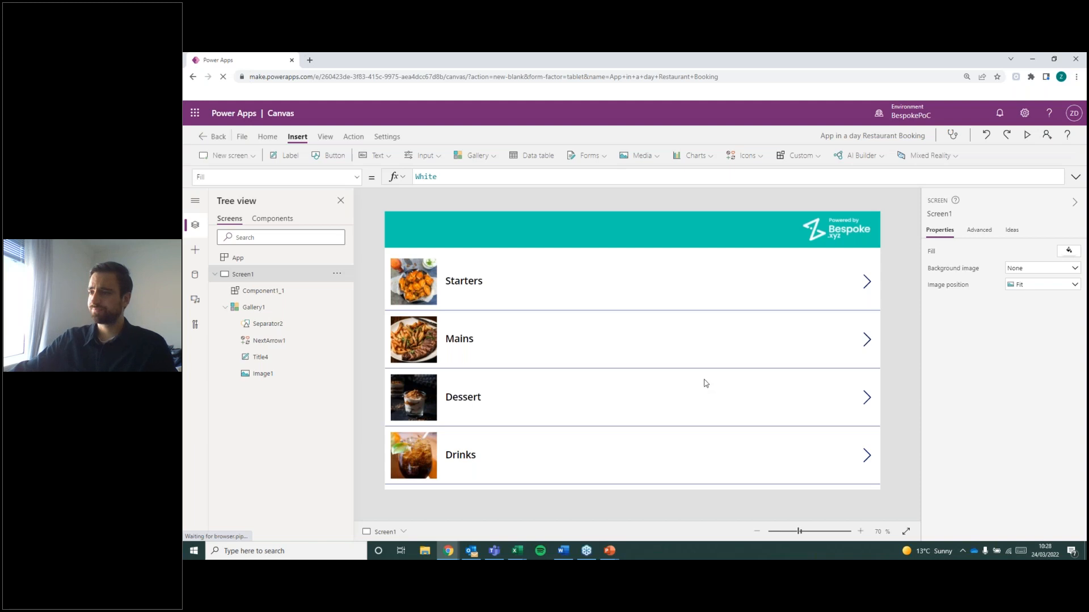
Extend the category gallery's upper edge to meet the header, at Y 100 with a height of 668.
key("alt+Tab")
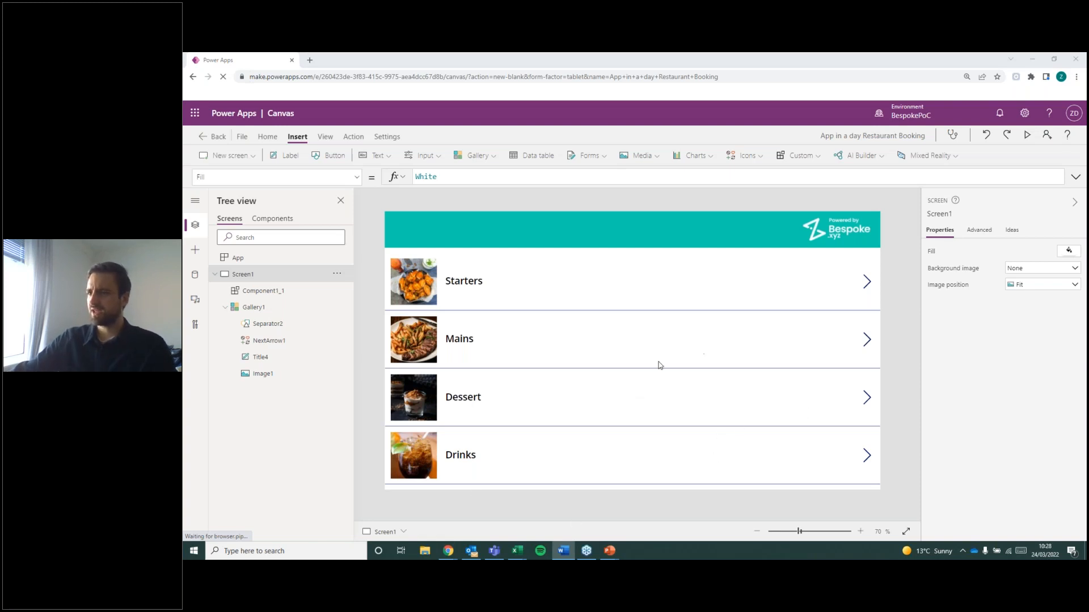
left_click(681, 407)
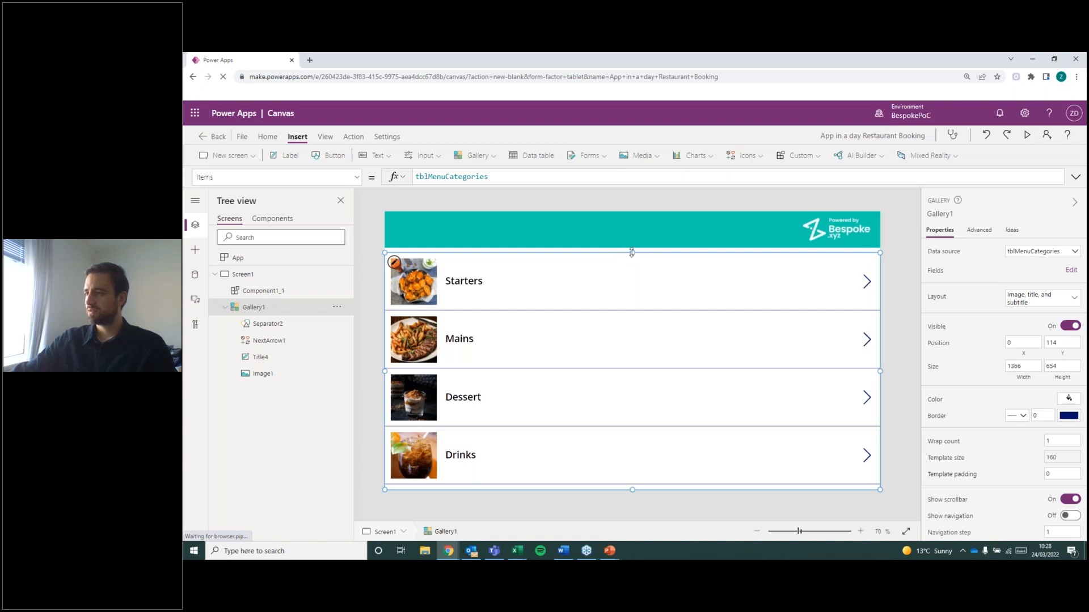
left_click_drag(631, 251, 631, 247)
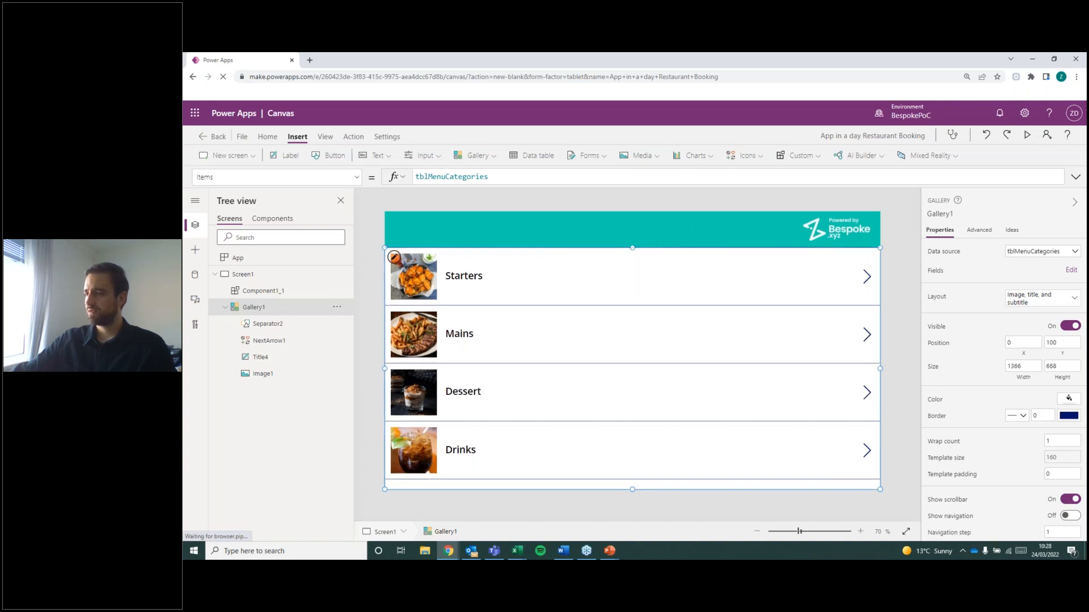
left_click(897, 267)
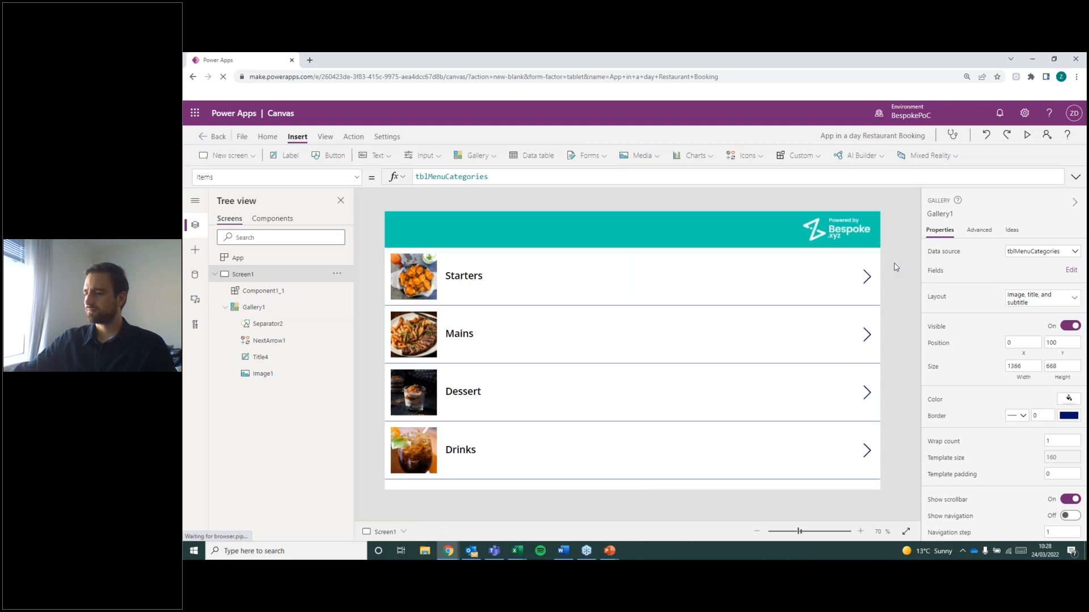
left_click(798, 295)
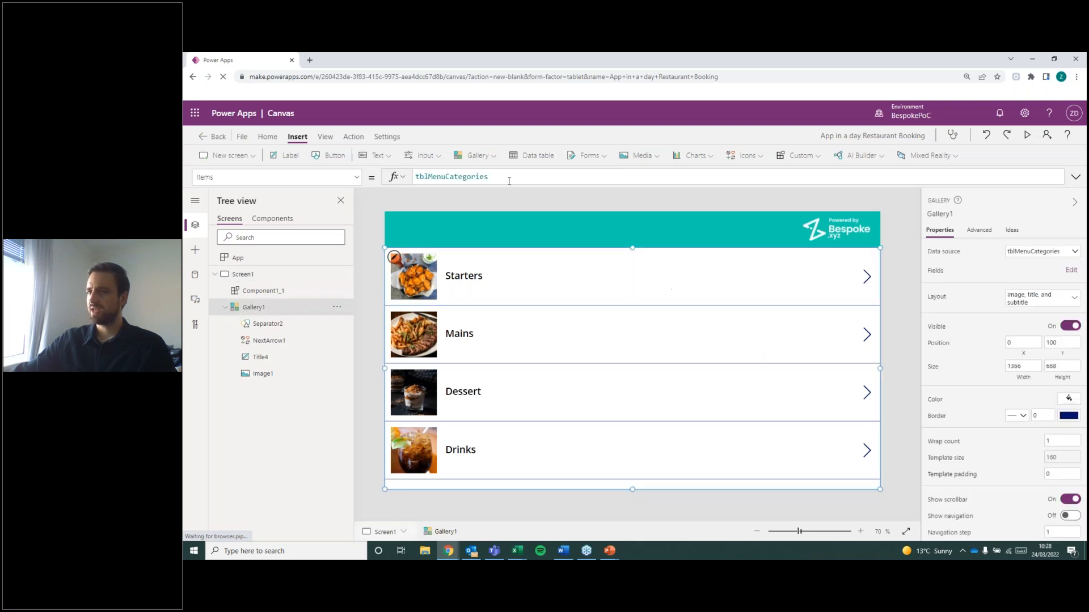
Insert a label with centred text in the middle of the header, at X 608 and Y 30.
left_click(281, 157)
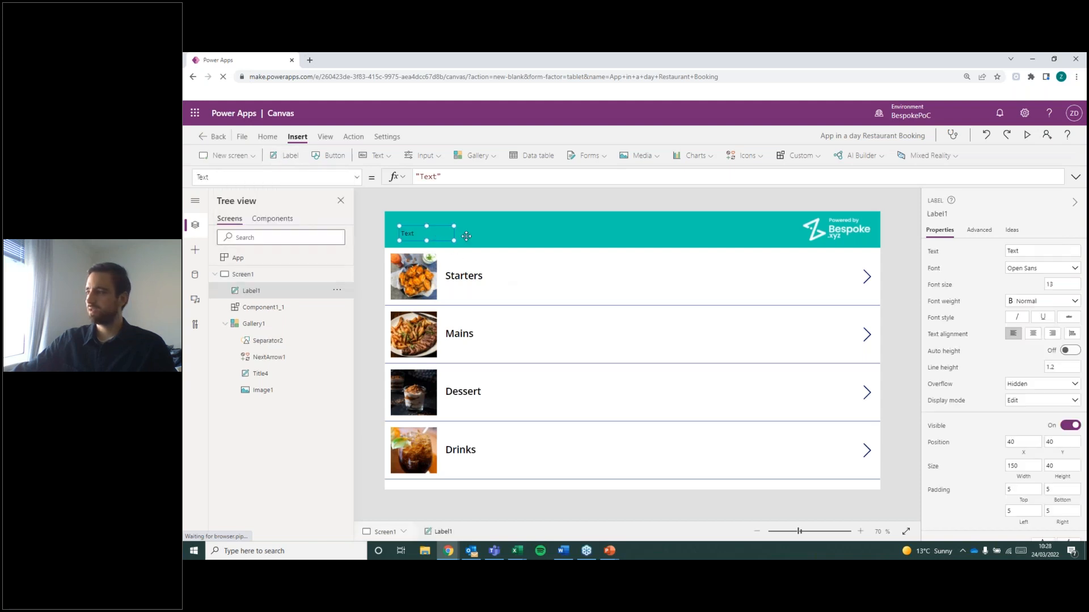
left_click(1030, 336)
left_click_drag(418, 233, 625, 229)
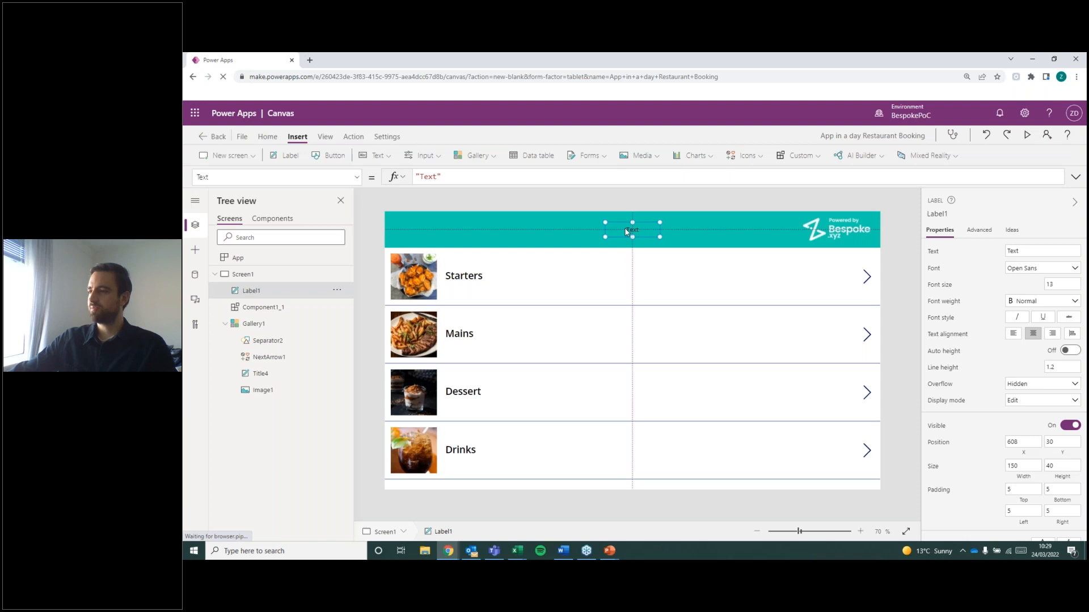
mouse_move(625, 229)
left_mouse_down()
mouse_move(615, 233)
mouse_move(638, 237)
left_mouse_up()
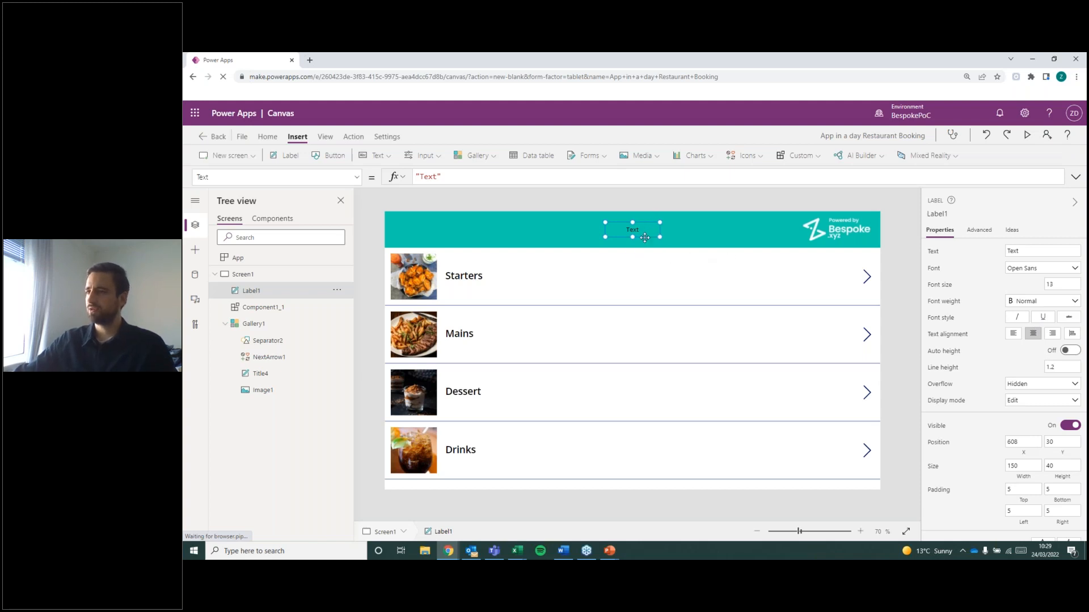
Set the header label's text to "Categories".
double_click(436, 177)
type("Categories")
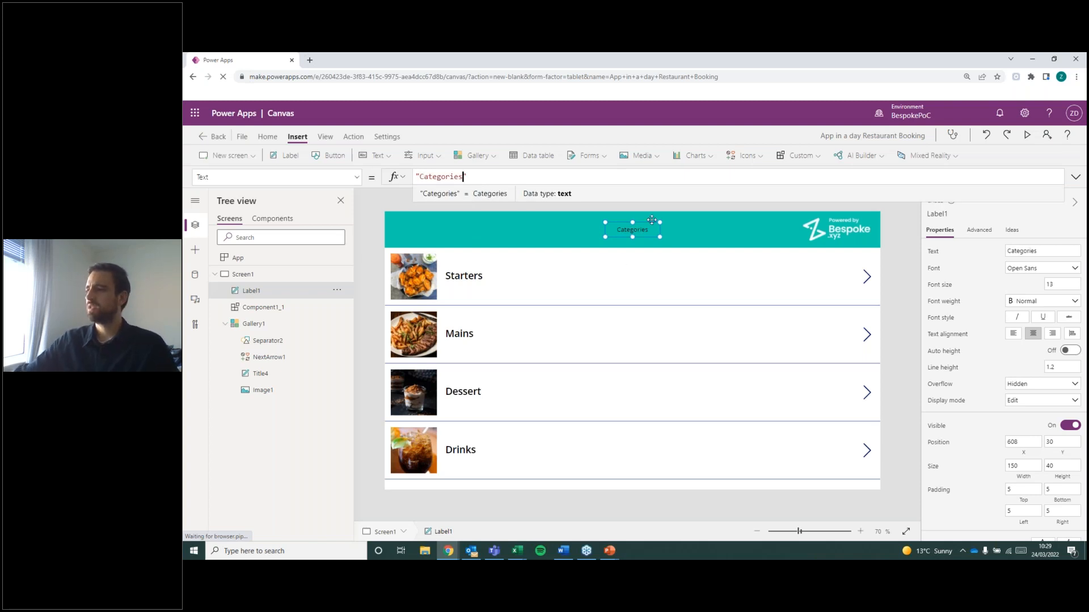
left_click(652, 220)
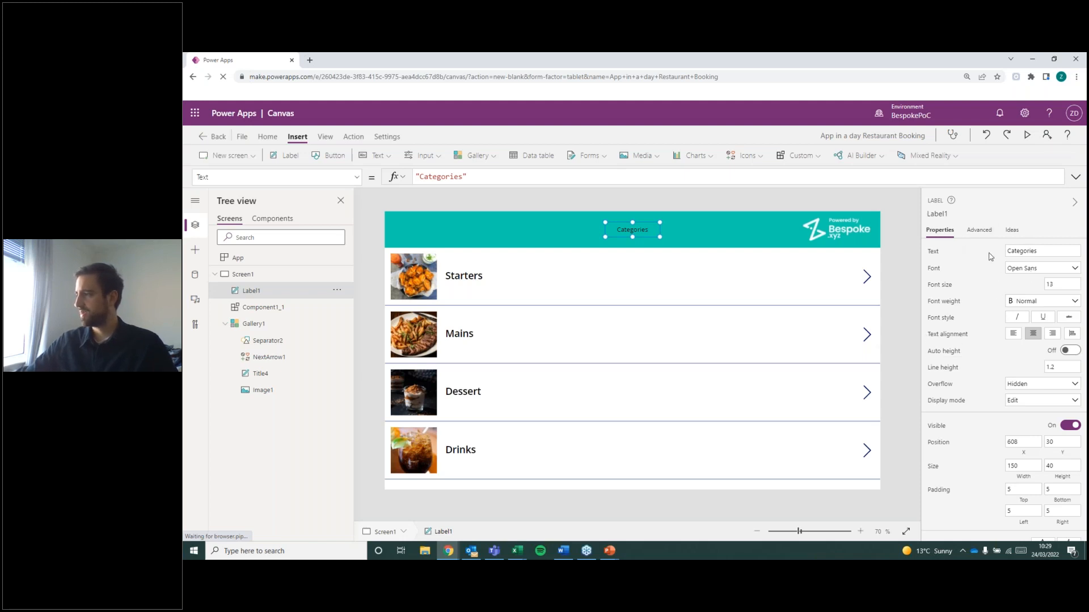
Format the Categories label with font size 20, white text colour and Semibold weight.
double_click(1059, 285)
type("20")
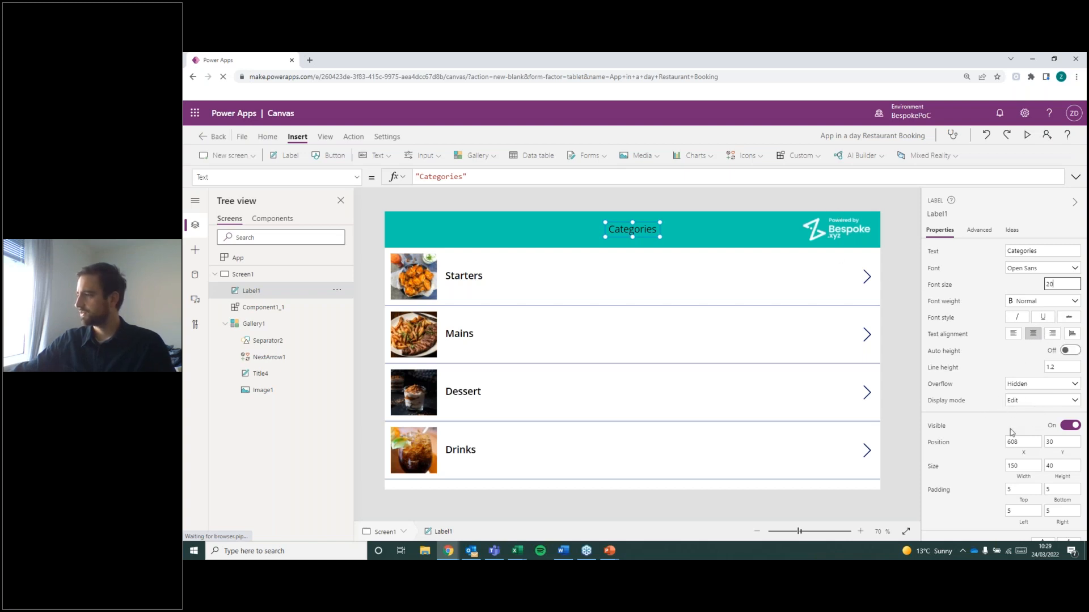
scroll(1052, 340, "down", 3)
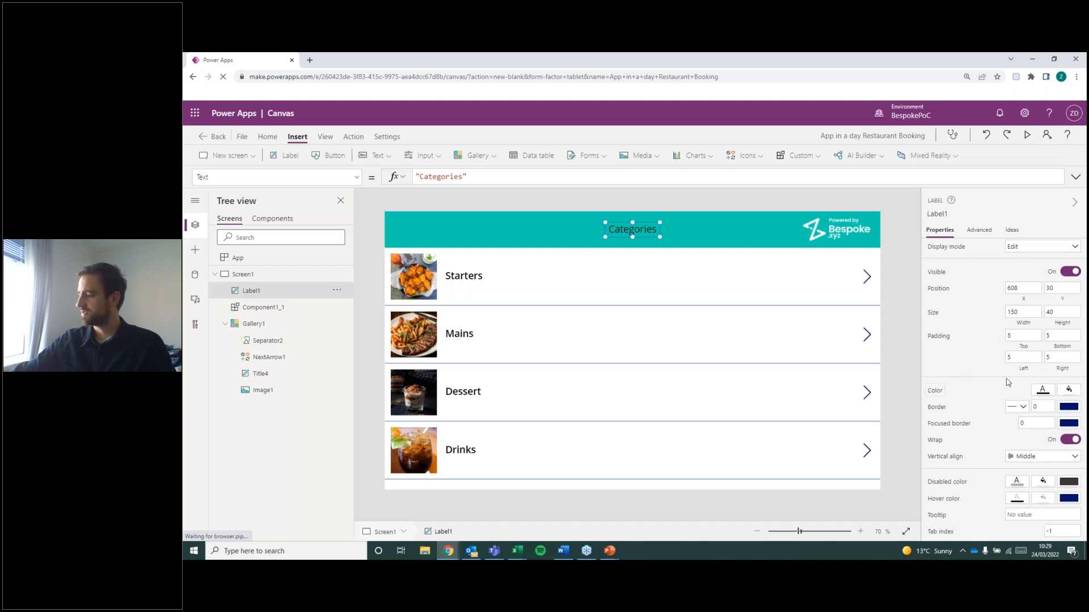
left_click(1044, 396)
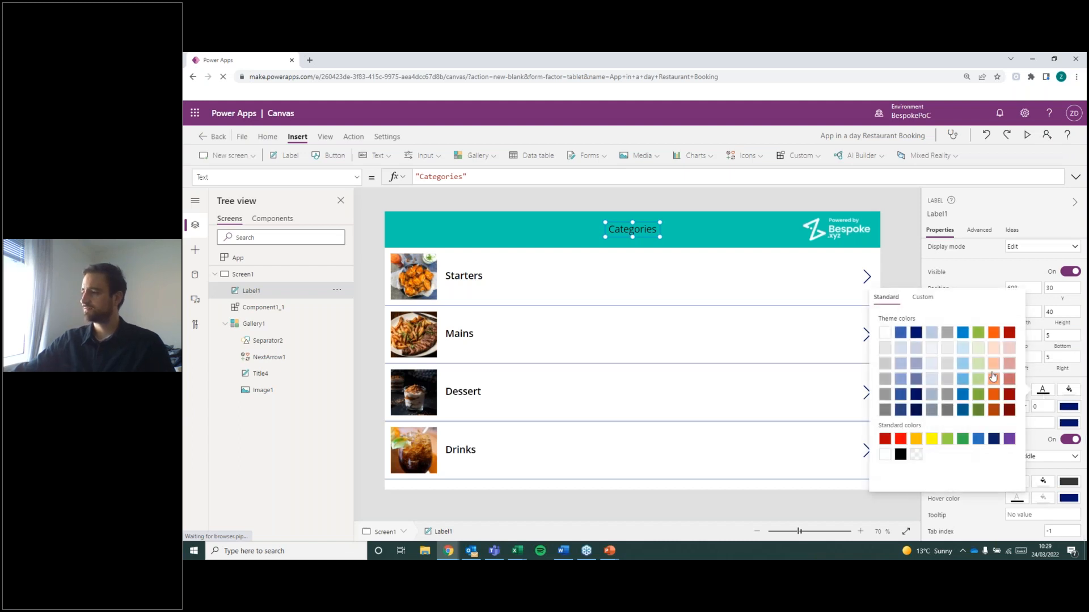
left_click(794, 237)
left_click(1045, 307)
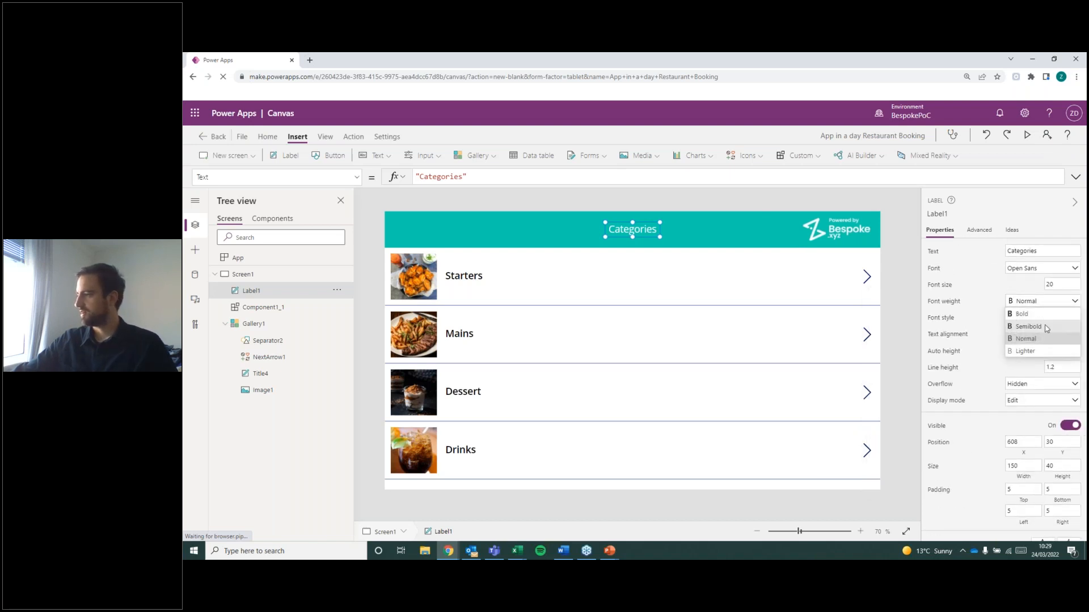
left_click(1034, 325)
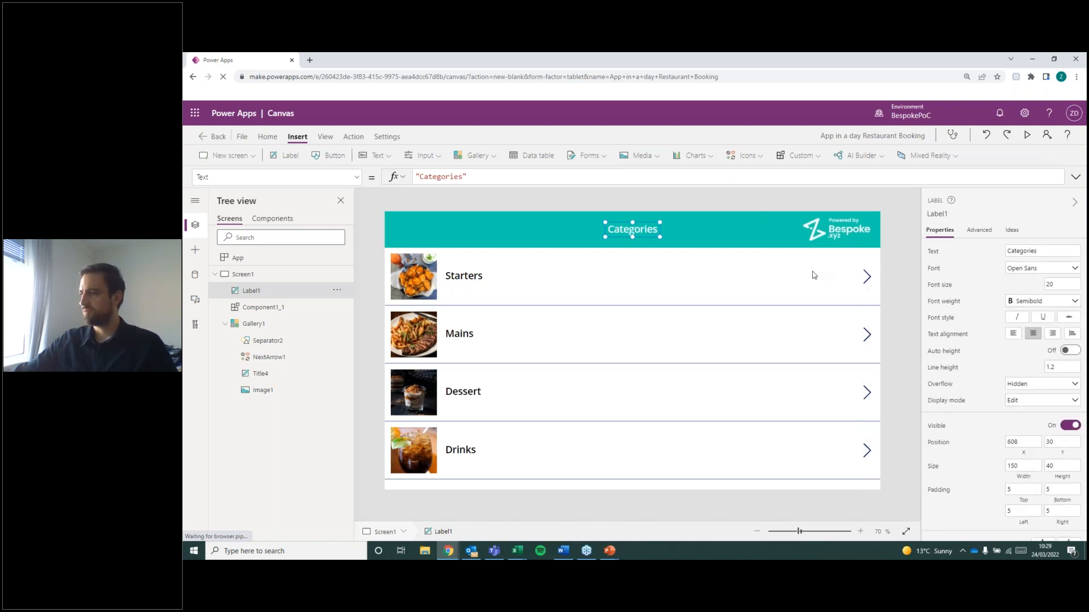
Set the Categories label's font size to 25, enlarge it to about 198 by 42 and centre it in the header.
left_click(1055, 284)
key("BackSpace")
type("5")
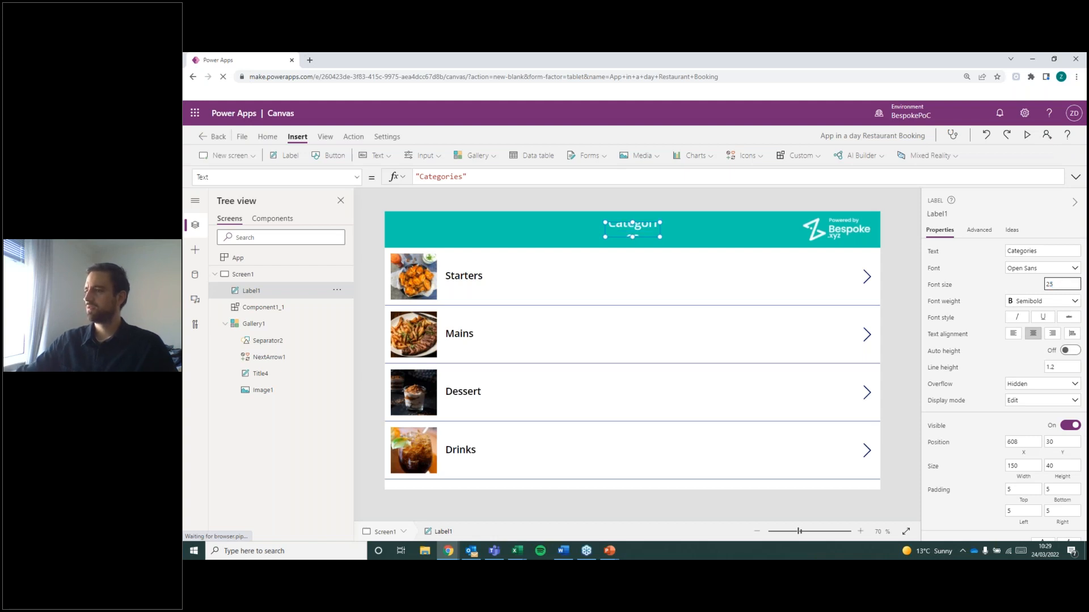
mouse_move(659, 235)
left_mouse_down()
mouse_move(677, 237)
mouse_move(650, 225)
left_mouse_up()
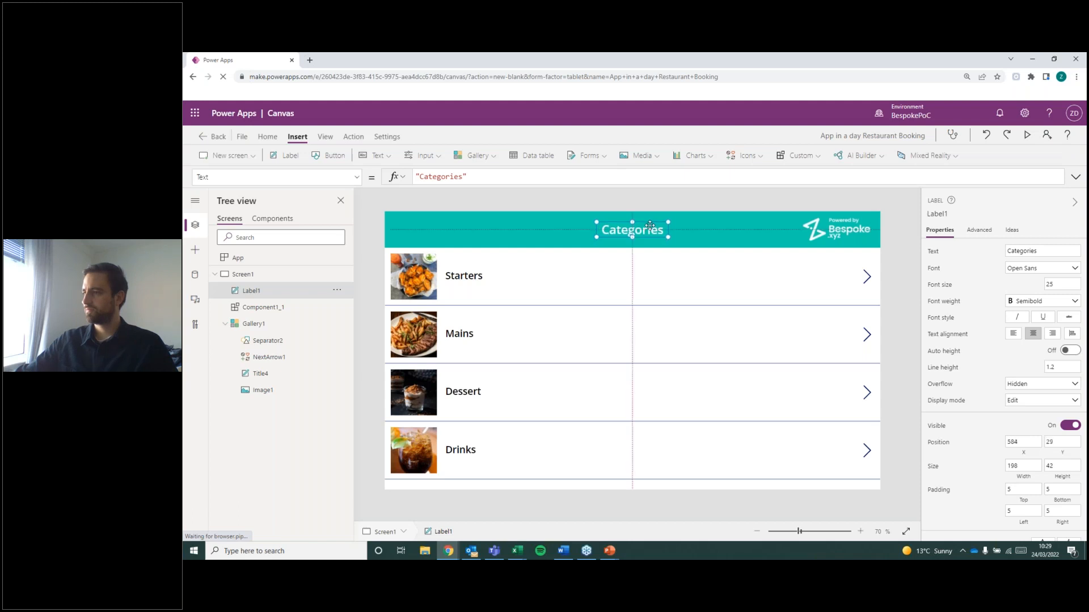
left_click(689, 228)
left_click(833, 277)
left_click(627, 248)
left_click(636, 233)
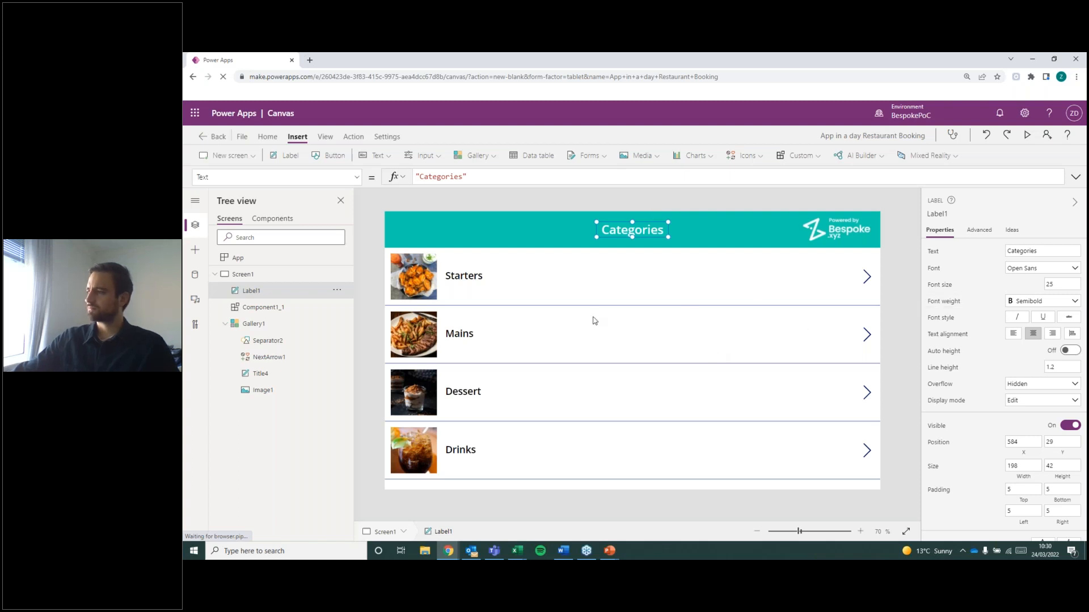
left_click(910, 248)
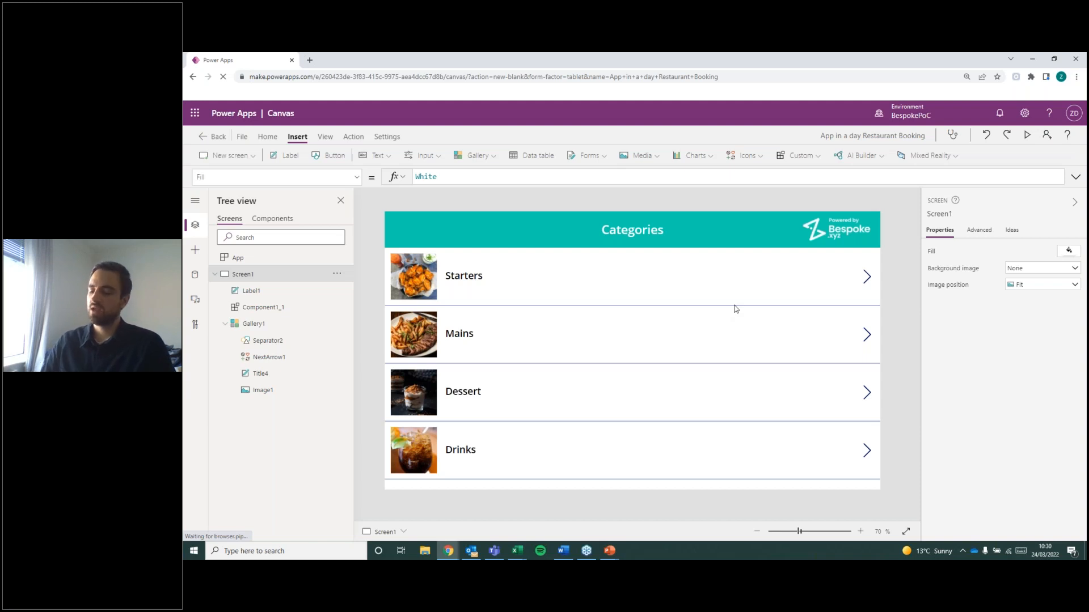
Examine the properties available for the gallery's arrow icon NextArrow1.
left_click(869, 279)
left_click(357, 177)
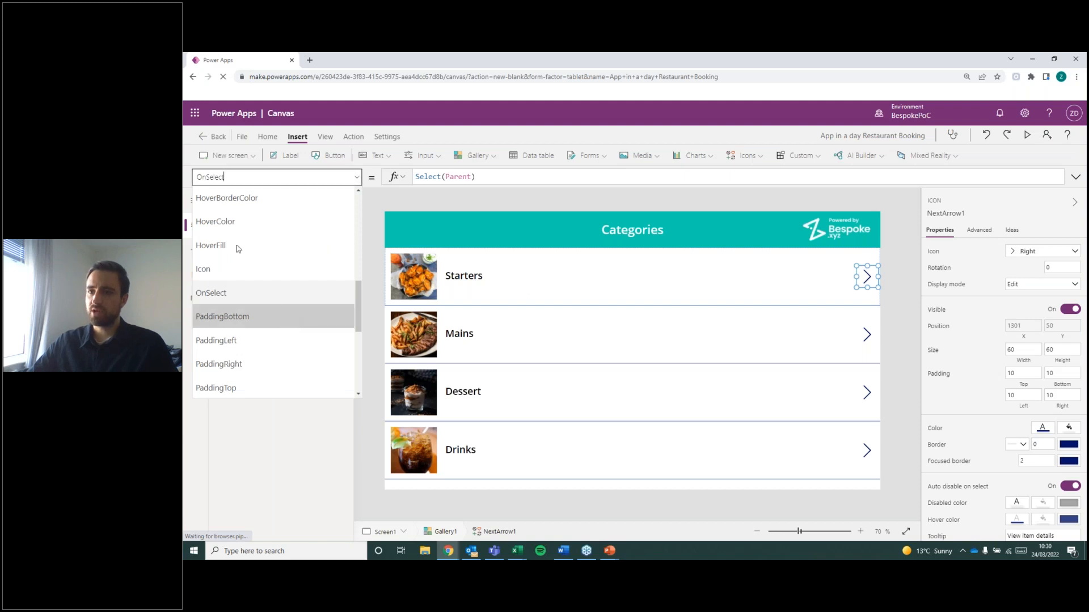
scroll(261, 297, "up", 4)
scroll(244, 317, "down", 1)
scroll(247, 322, "down", 2)
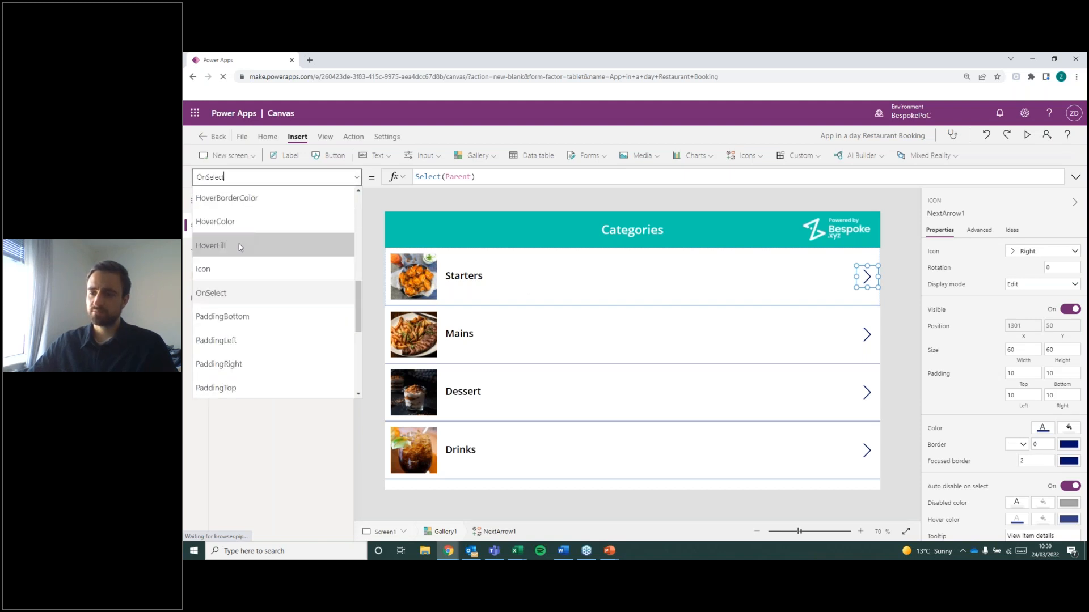
scroll(242, 255, "down", 2)
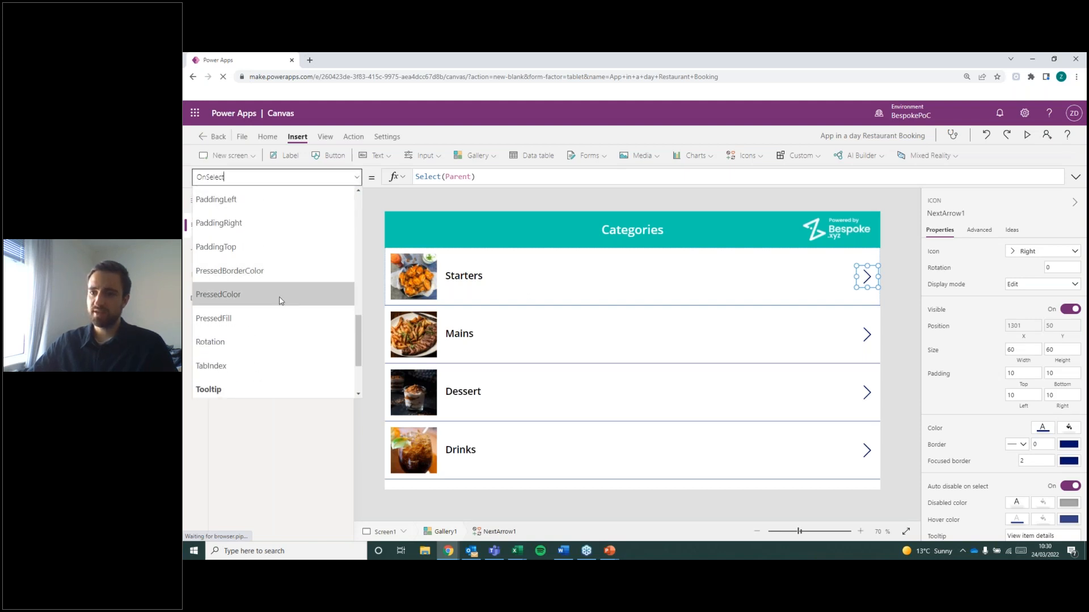
scroll(247, 324, "down", 2)
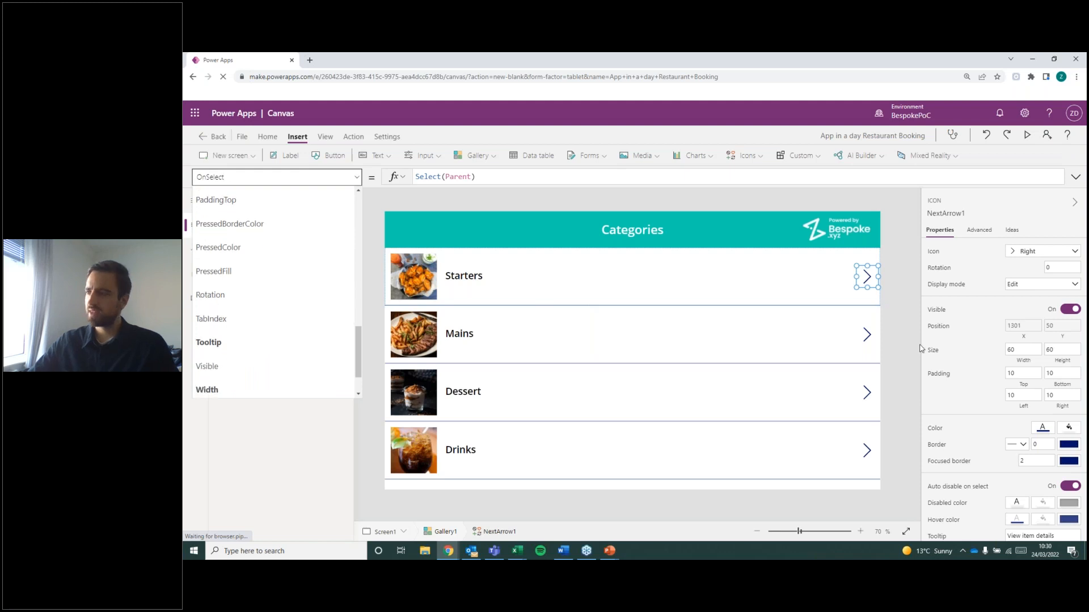
left_click(793, 303)
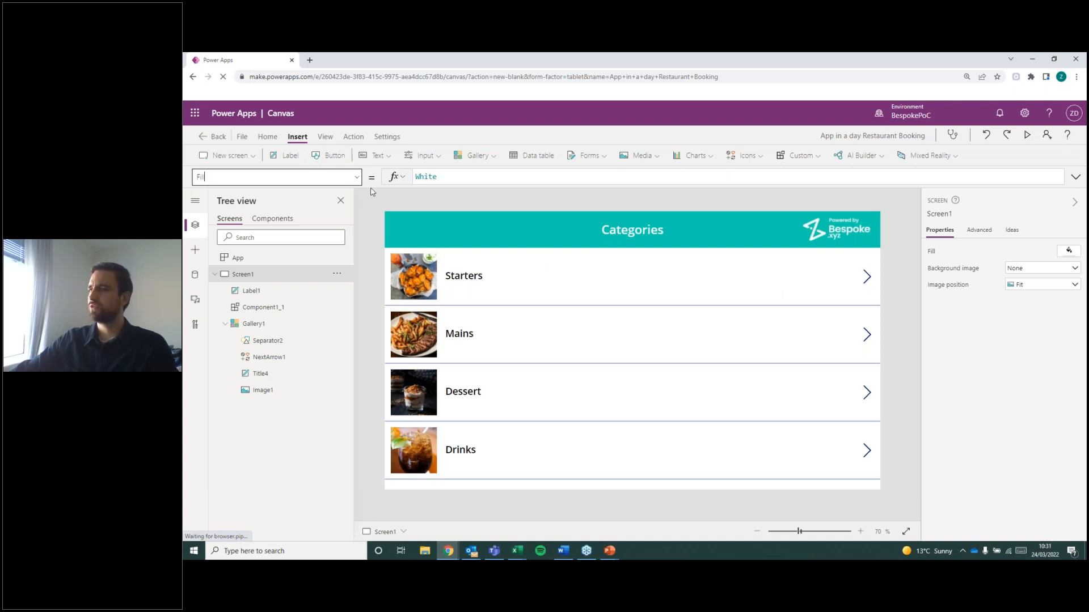
Try the Light, Lavender, Steel and Office Blue themes on the app, and apply the Office Gray theme.
left_click(268, 137)
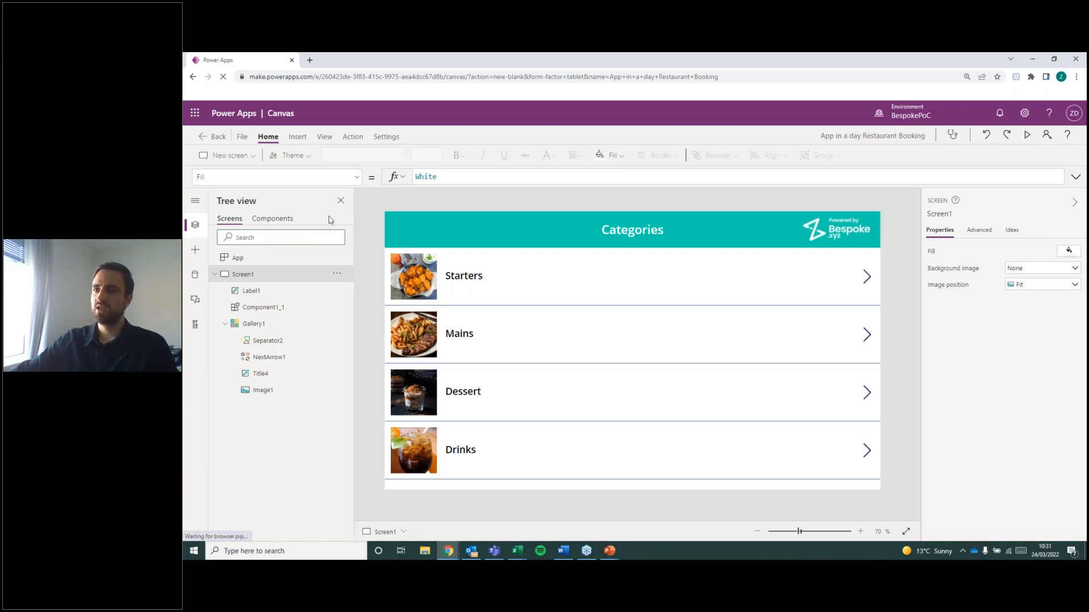
left_click(306, 158)
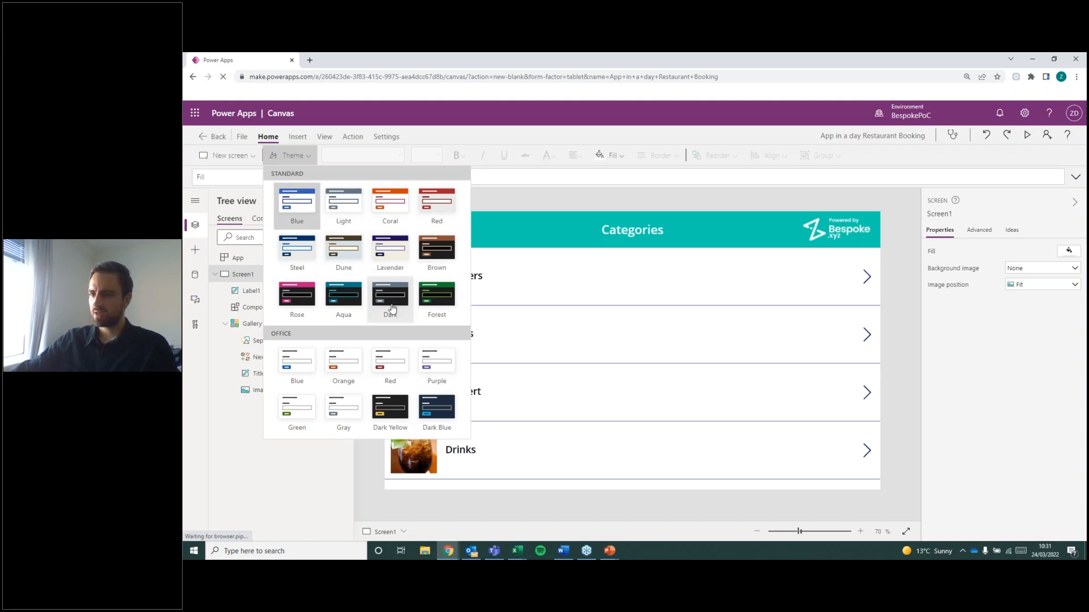
left_click(341, 205)
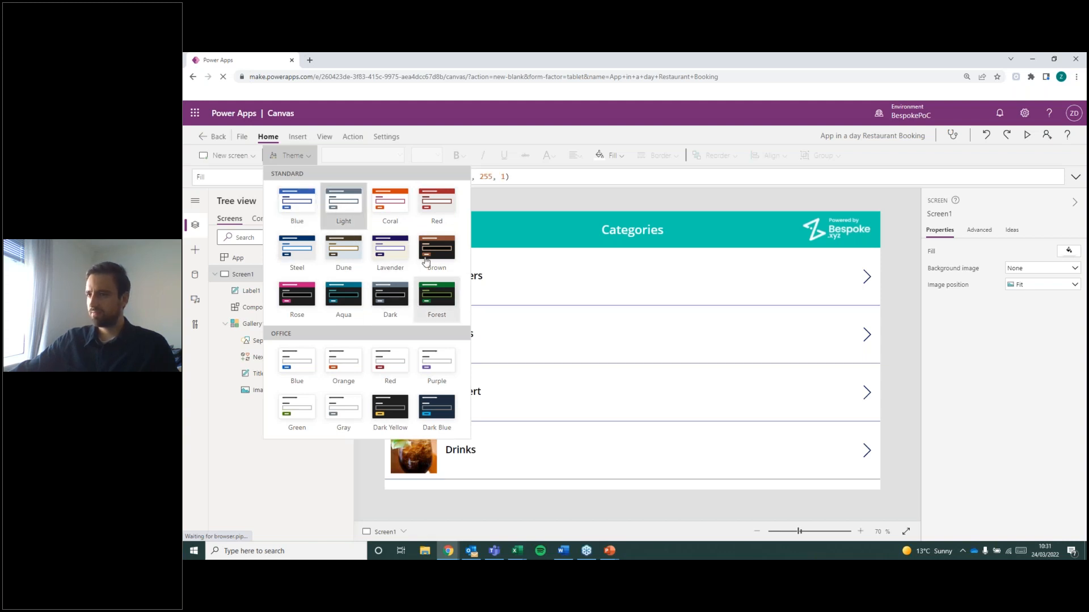
left_click(389, 203)
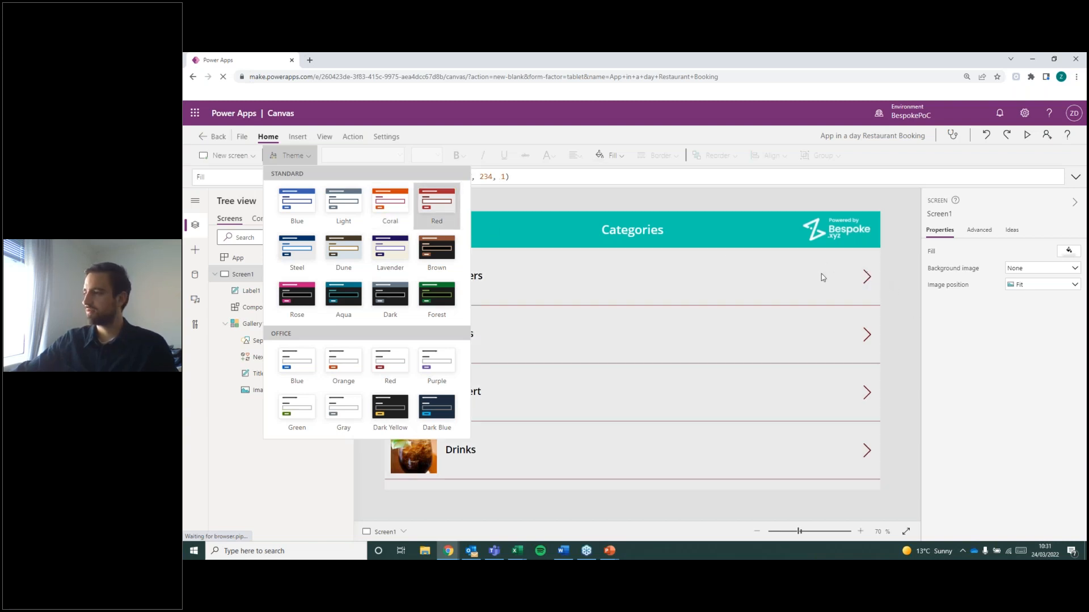
left_click(306, 255)
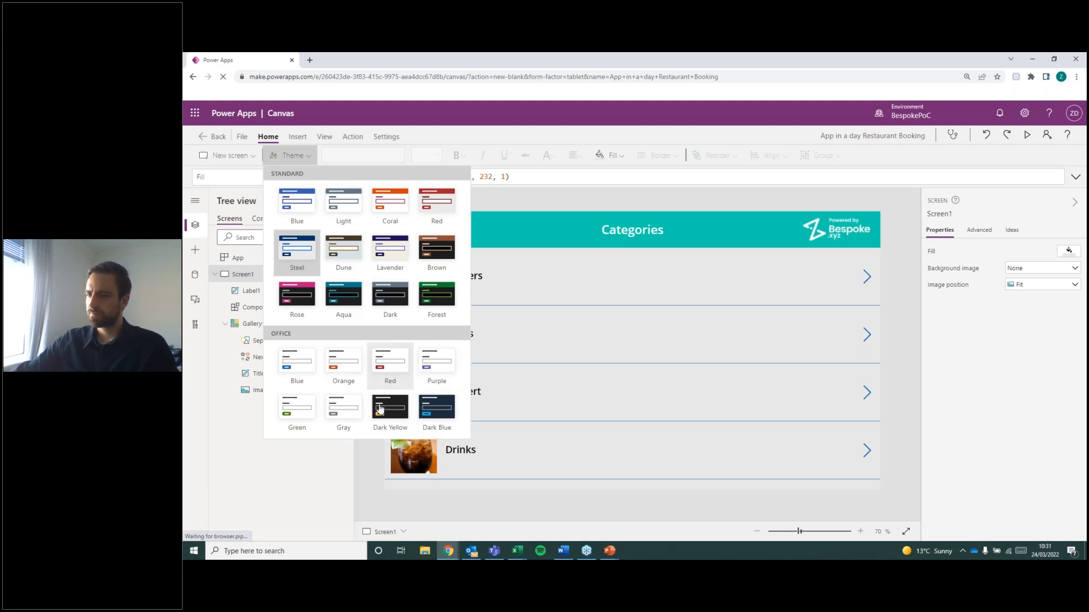
left_click(305, 371)
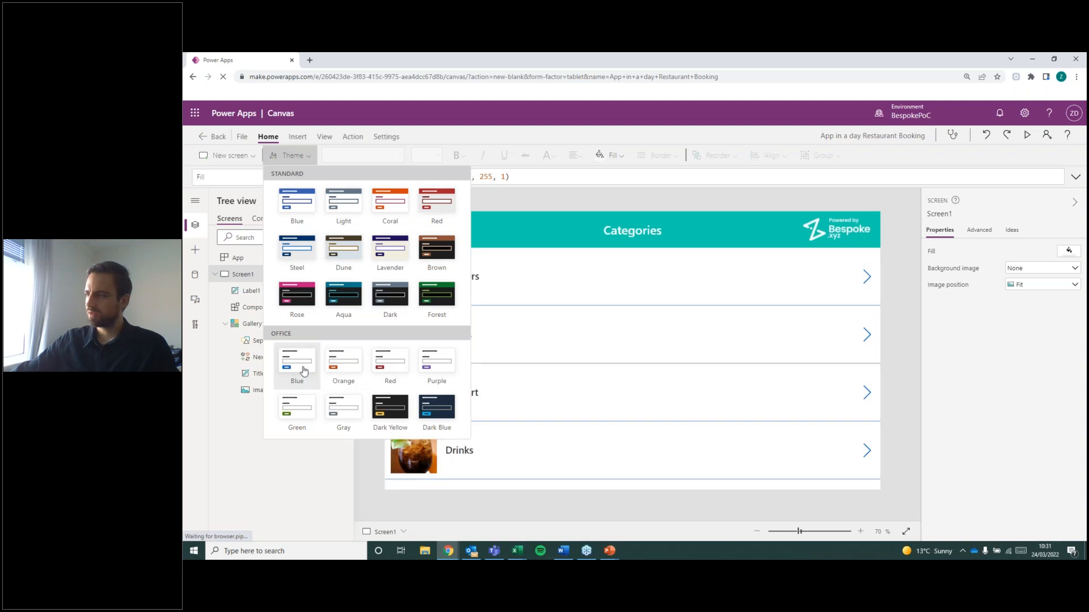
left_click(347, 408)
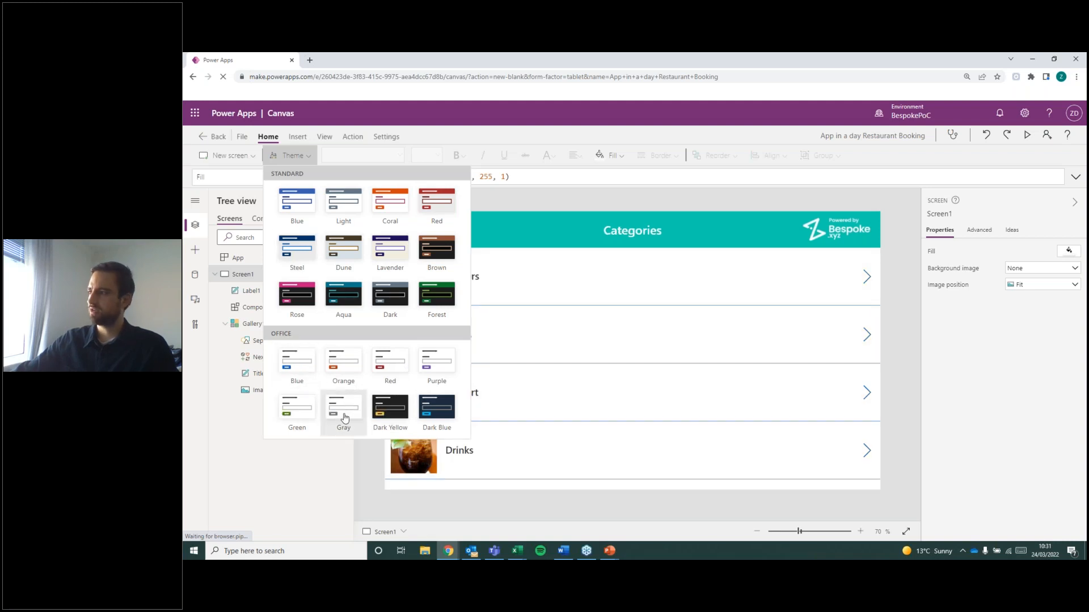
left_click(914, 324)
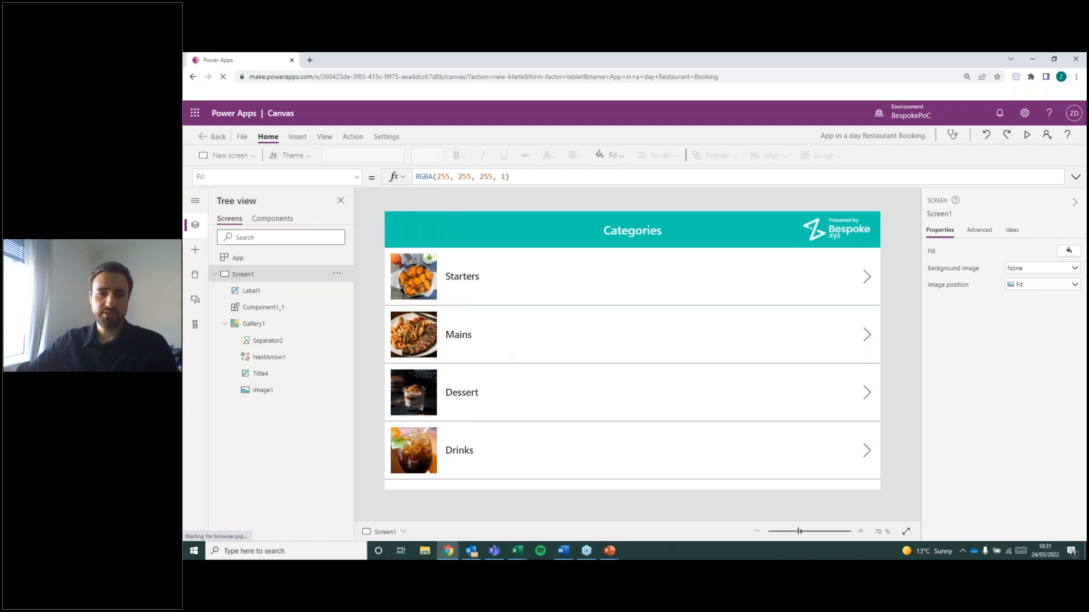
key("alt+Tab")
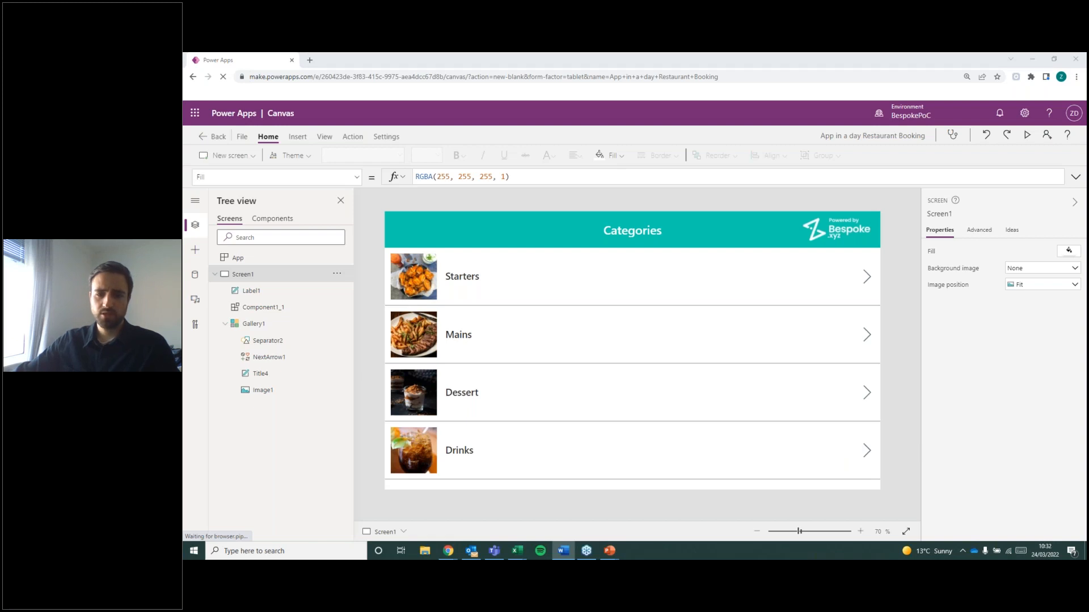
left_click(903, 306)
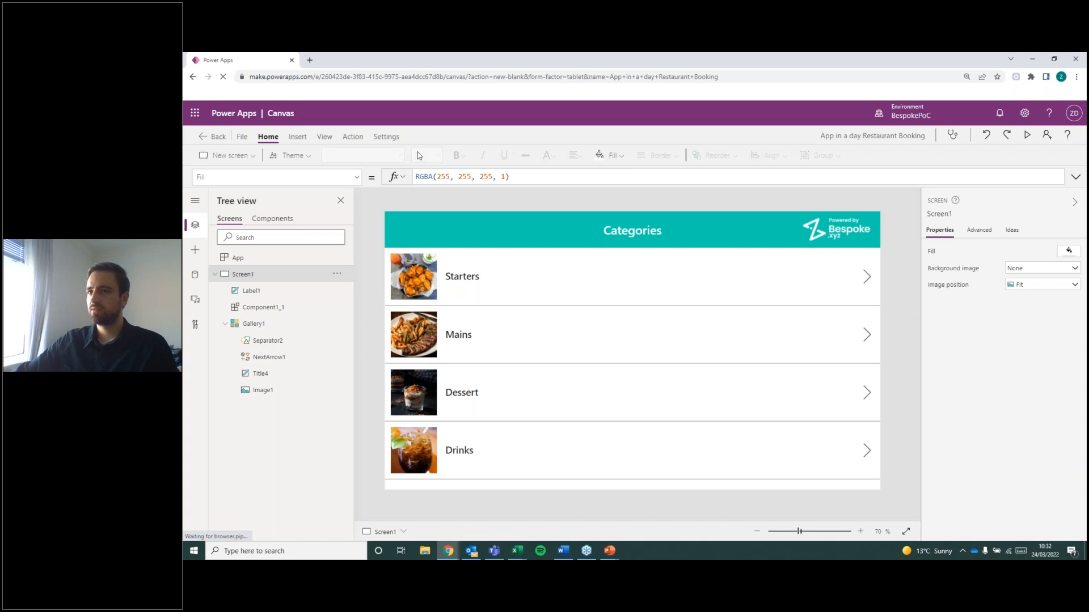
Save the app to the cloud as App in a day Restaurant Booking and return to the editor.
left_click(241, 136)
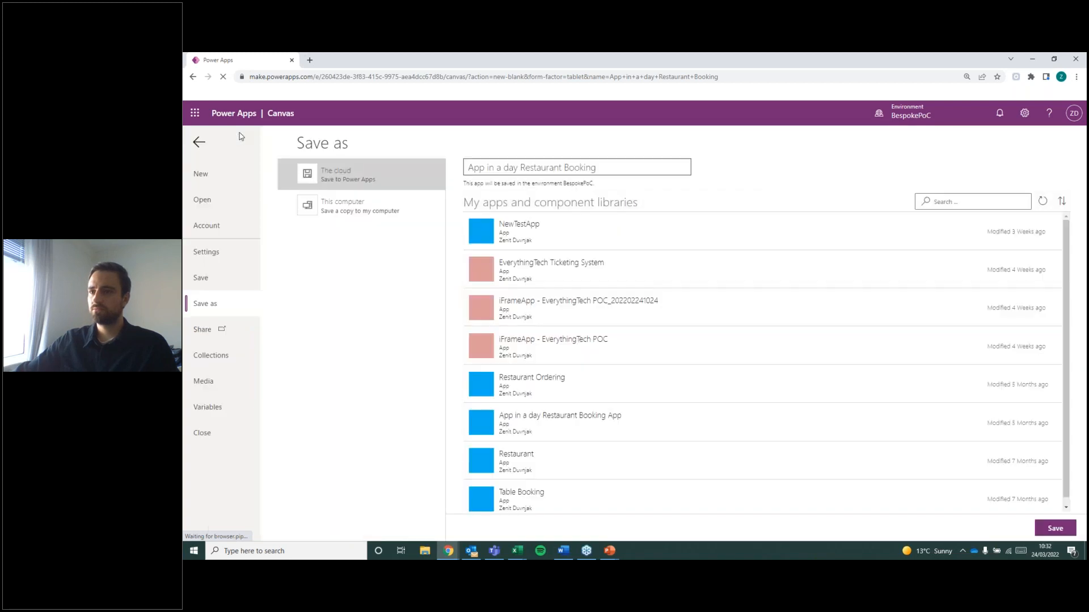
left_click(1052, 529)
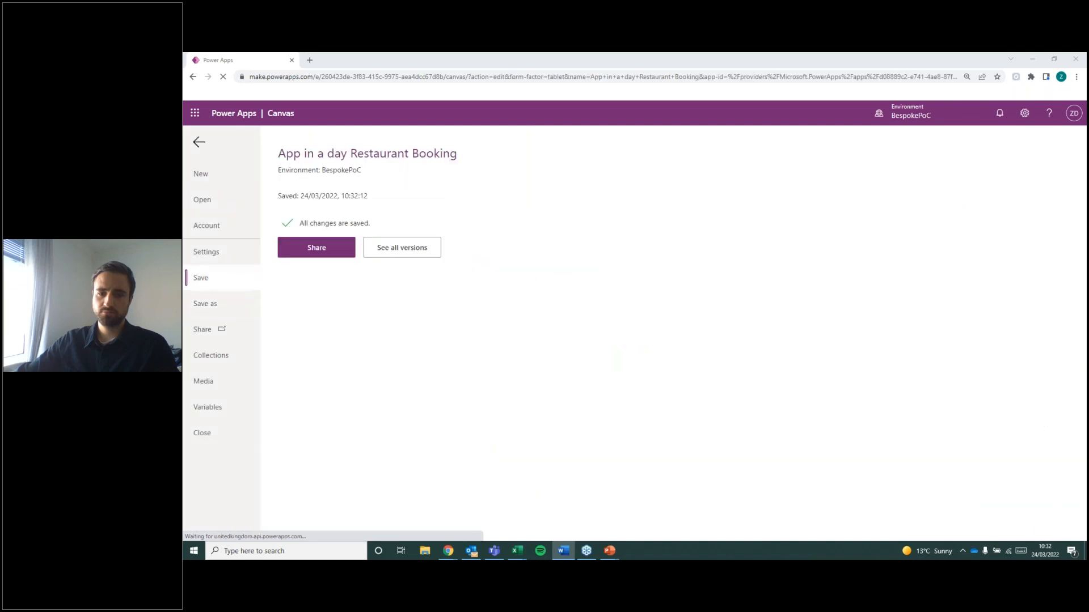
left_click(195, 146)
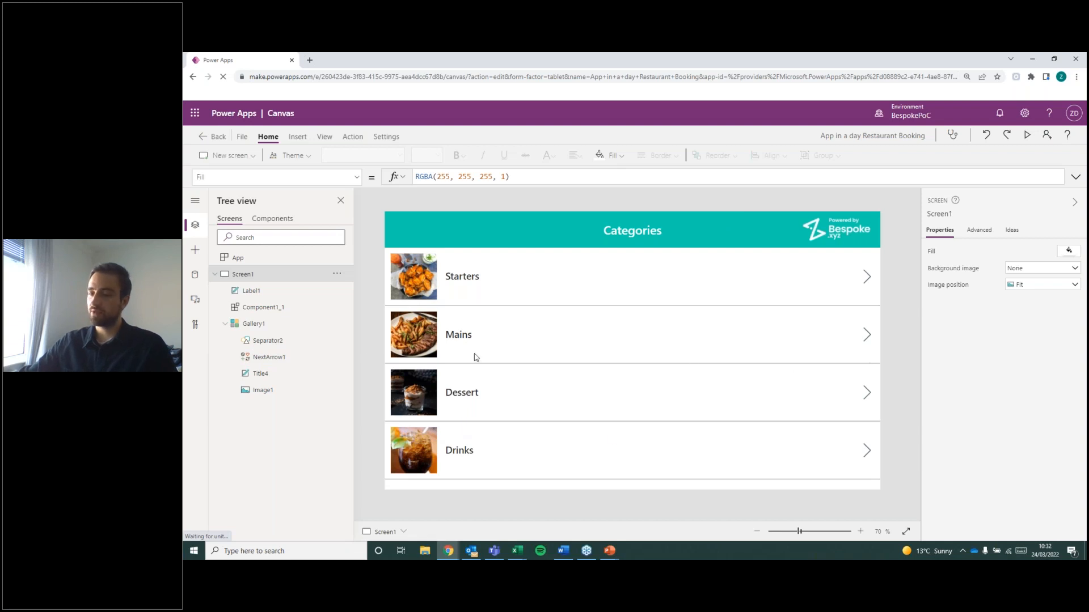
Collapse Screen1's contents in the tree view.
left_click(215, 274)
key("alt+Tab")
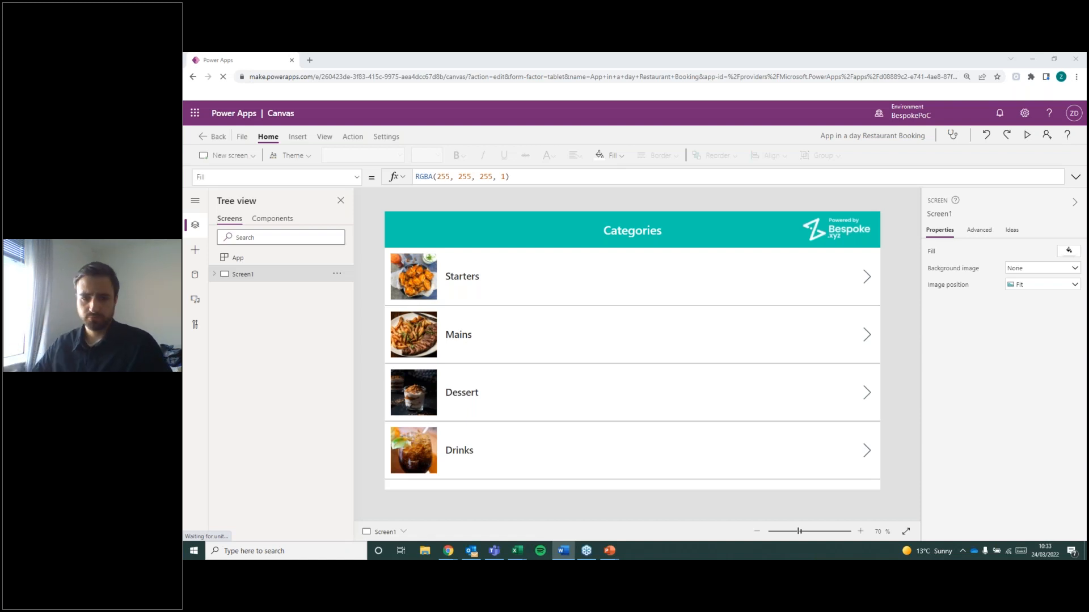
key("alt+Tab")
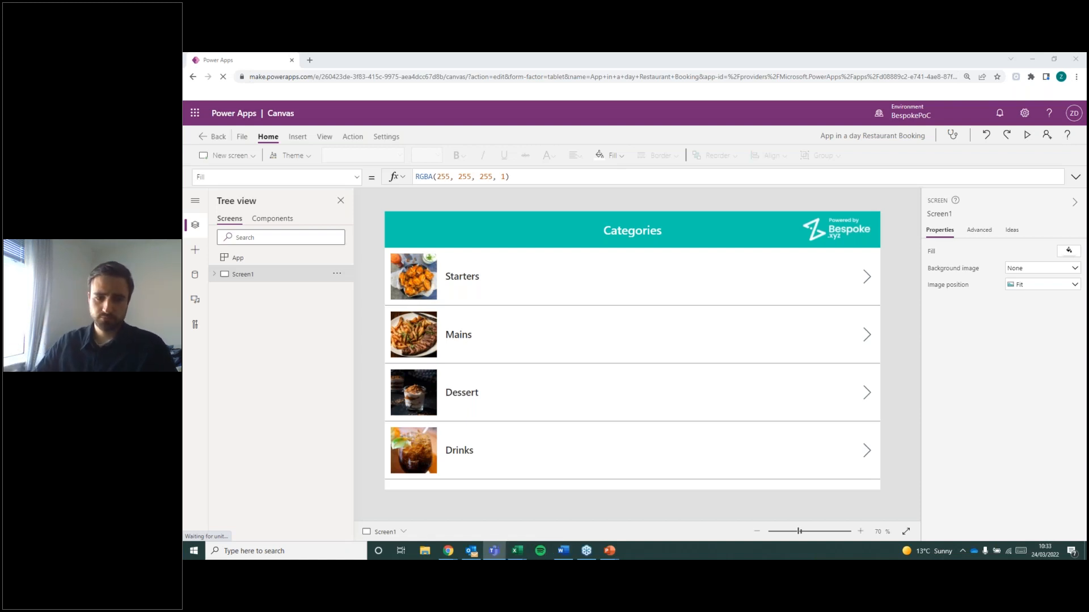
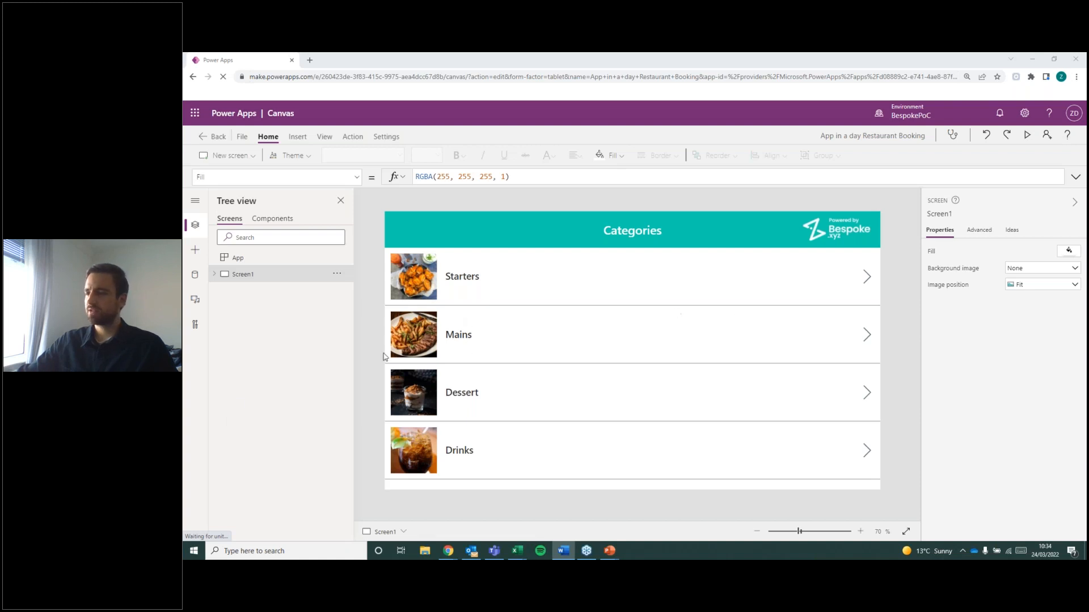
Browse the available screen layouts and add a new blank screen to the app.
left_click(263, 372)
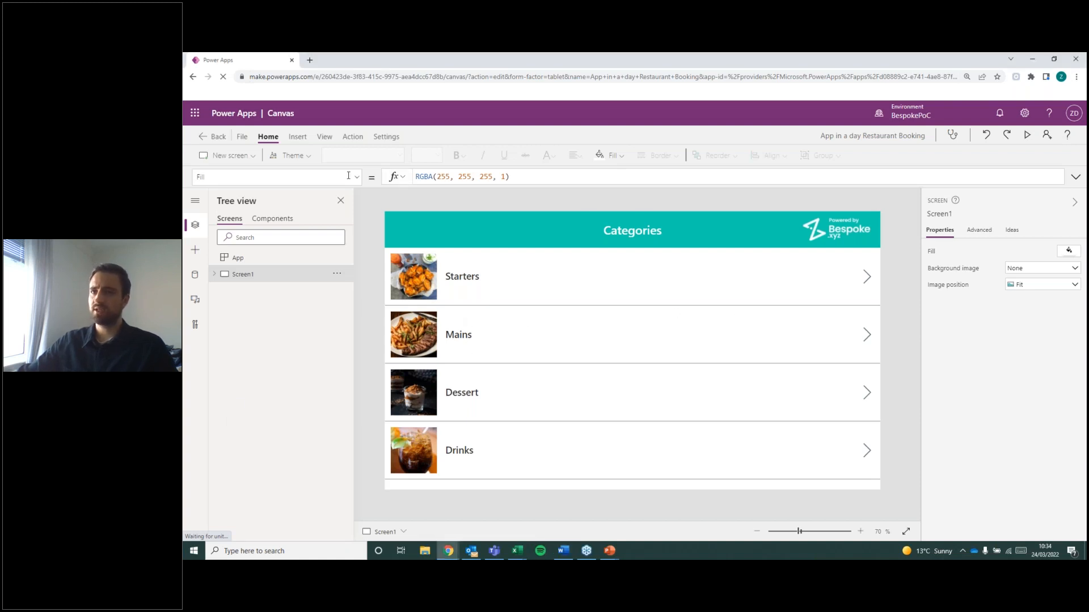
left_click(227, 156)
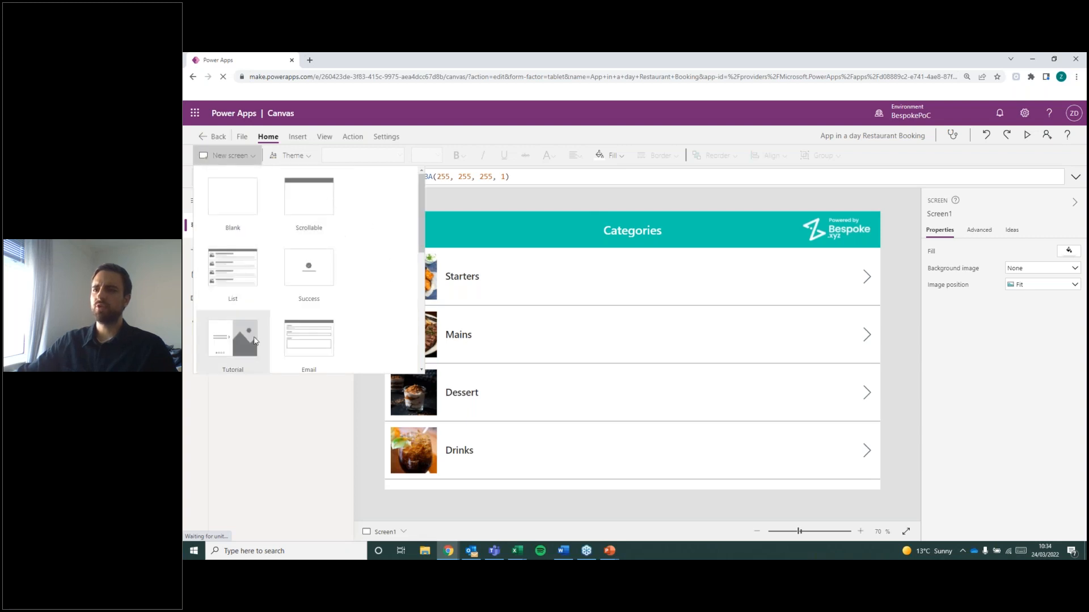
scroll(233, 266, "down", 1)
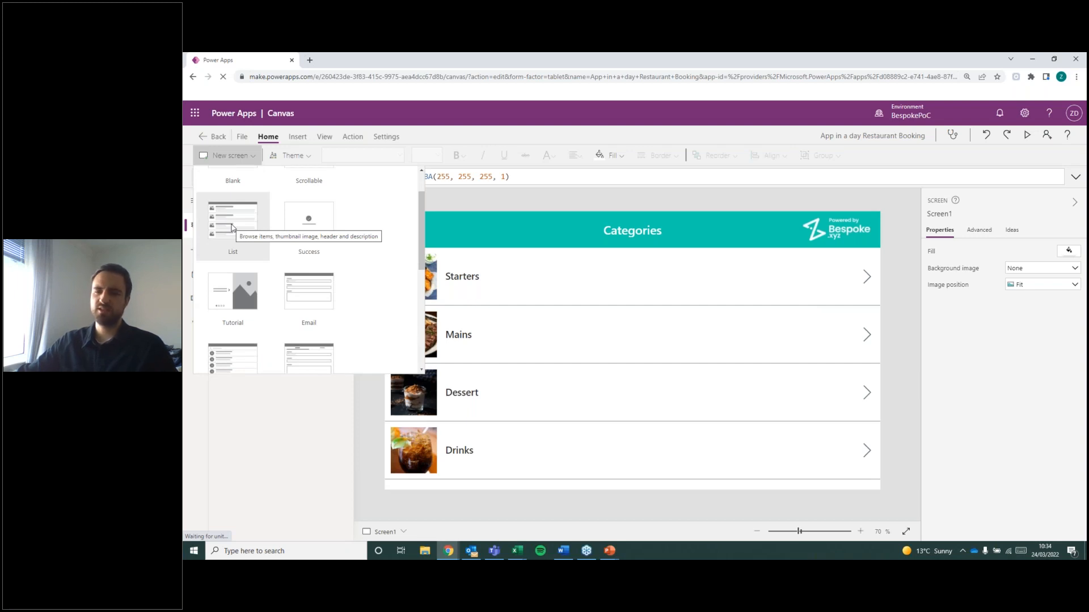
scroll(302, 301, "down", 5)
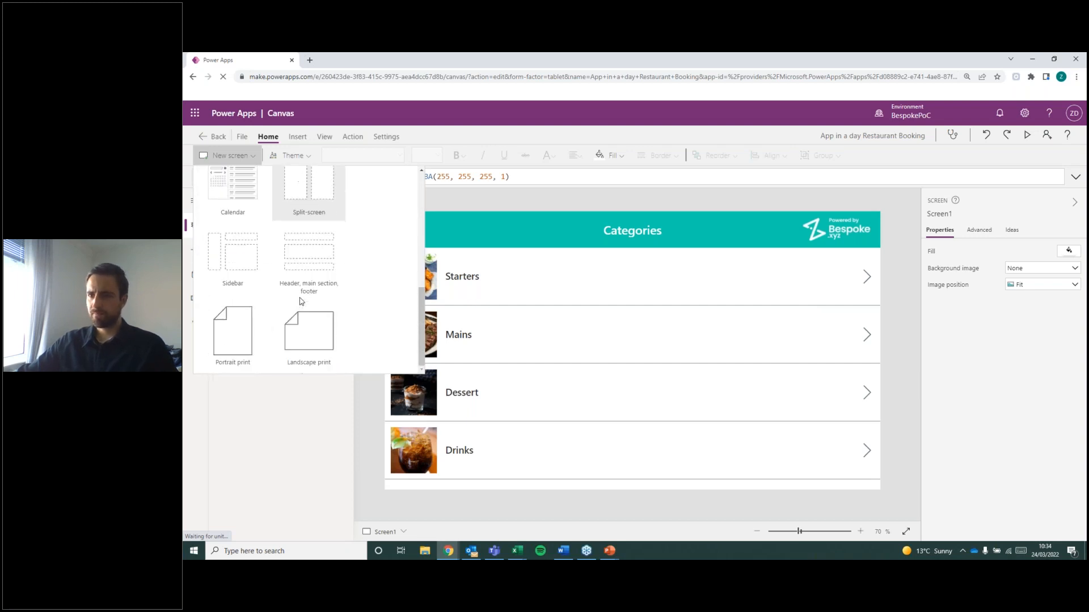
scroll(301, 301, "up", 5)
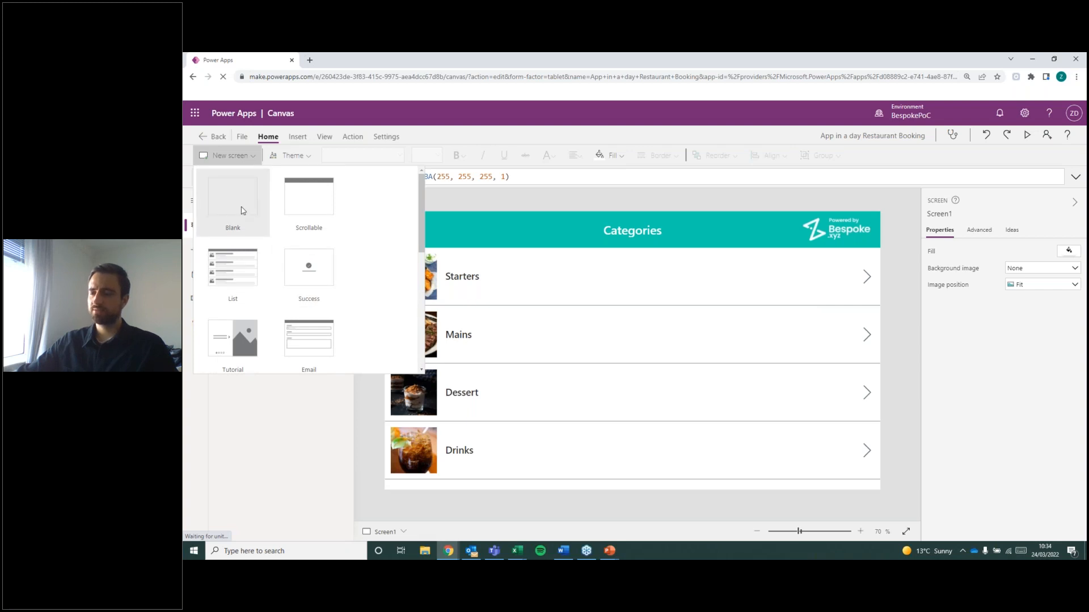
left_click(242, 210)
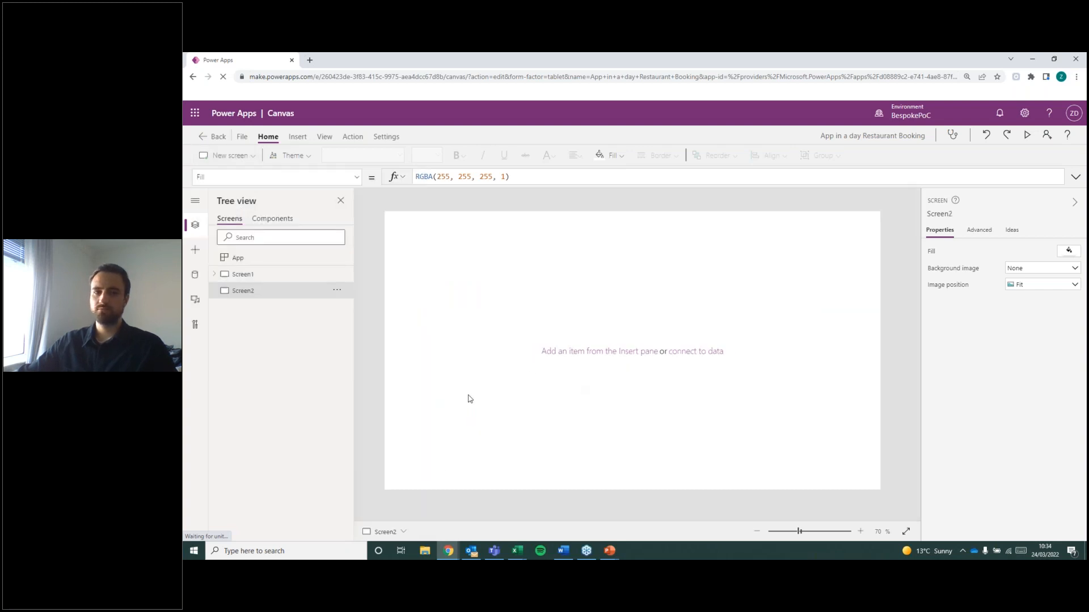
Insert a vertical gallery on the blank Screen2.
key("alt+Tab")
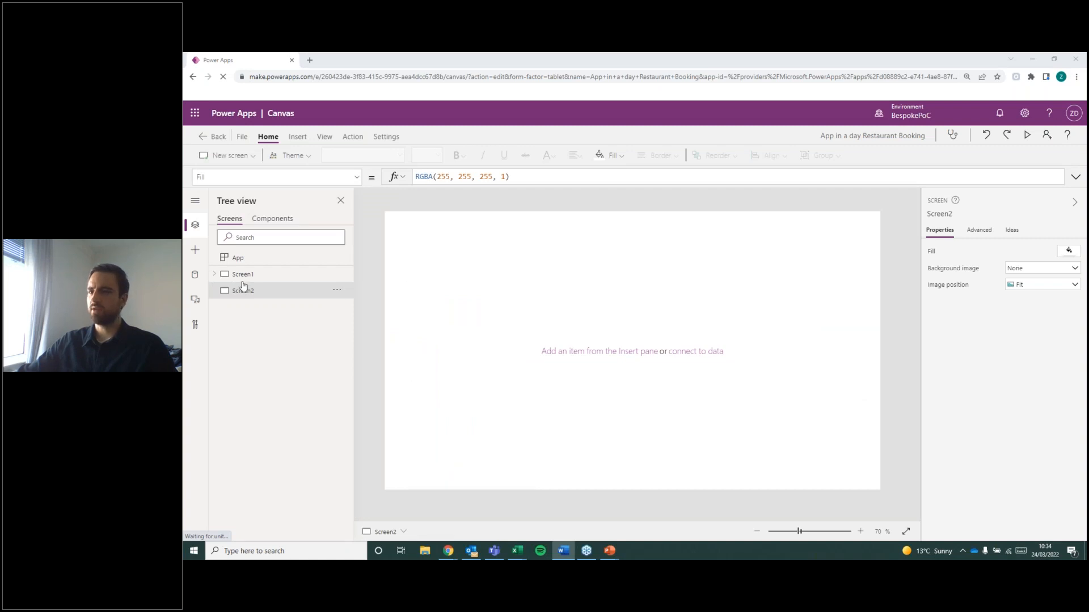
left_click(549, 307)
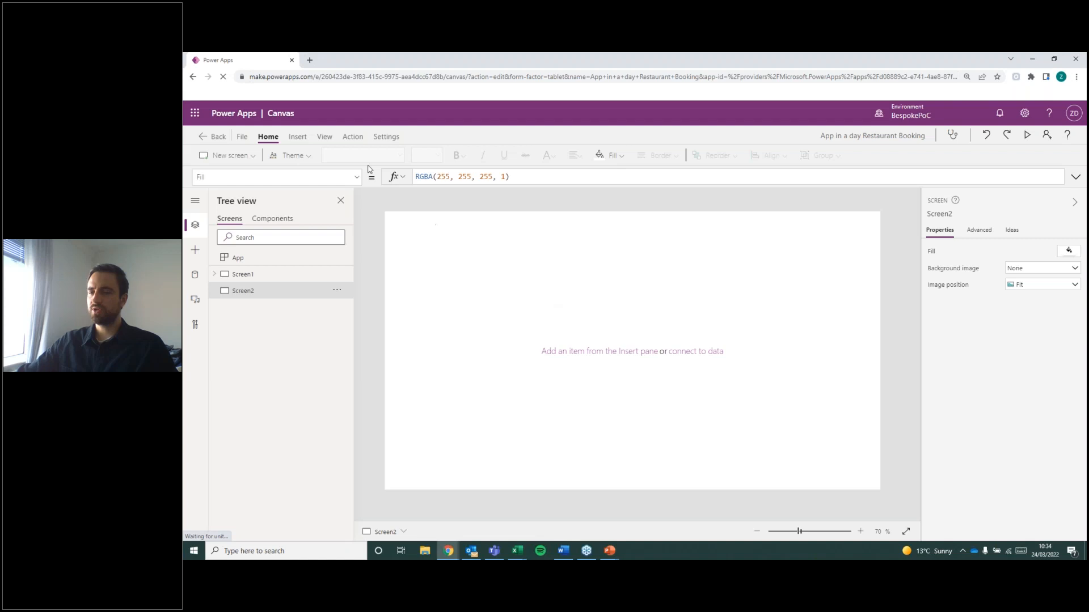
left_click(299, 139)
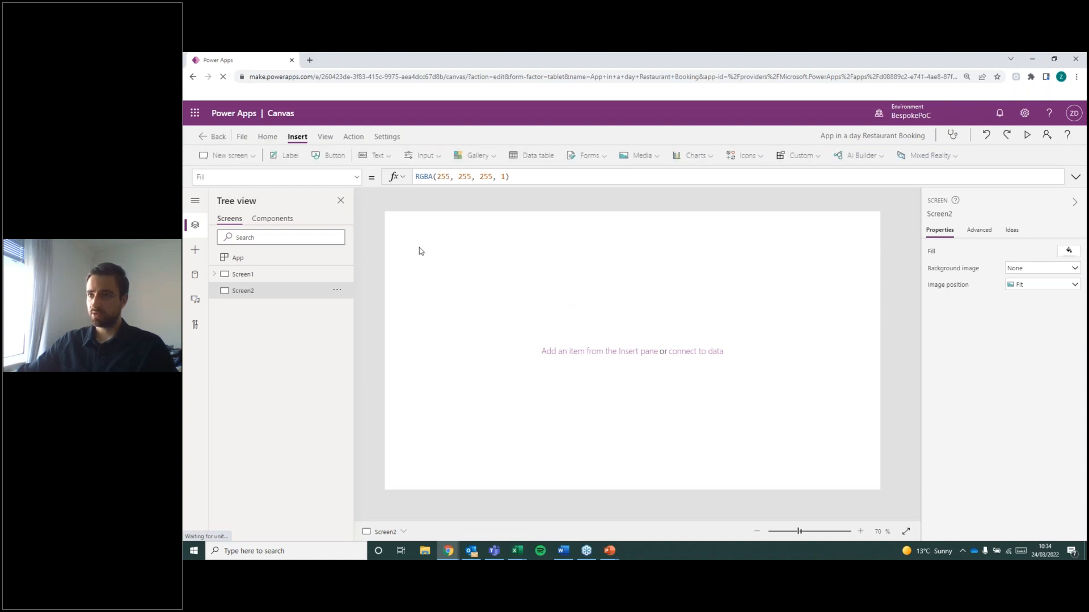
left_click(486, 152)
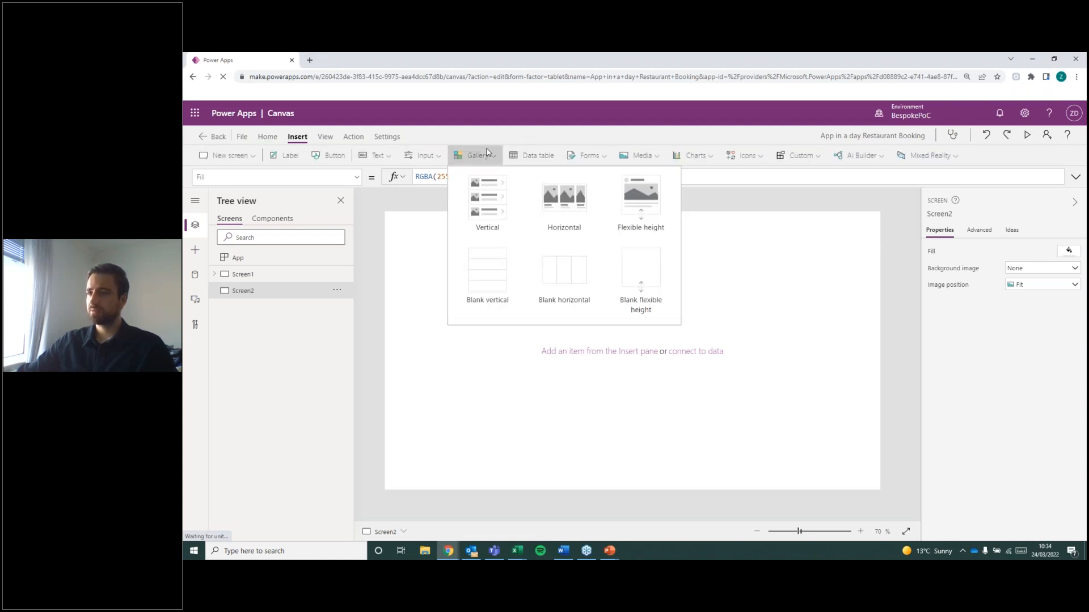
left_click(501, 211)
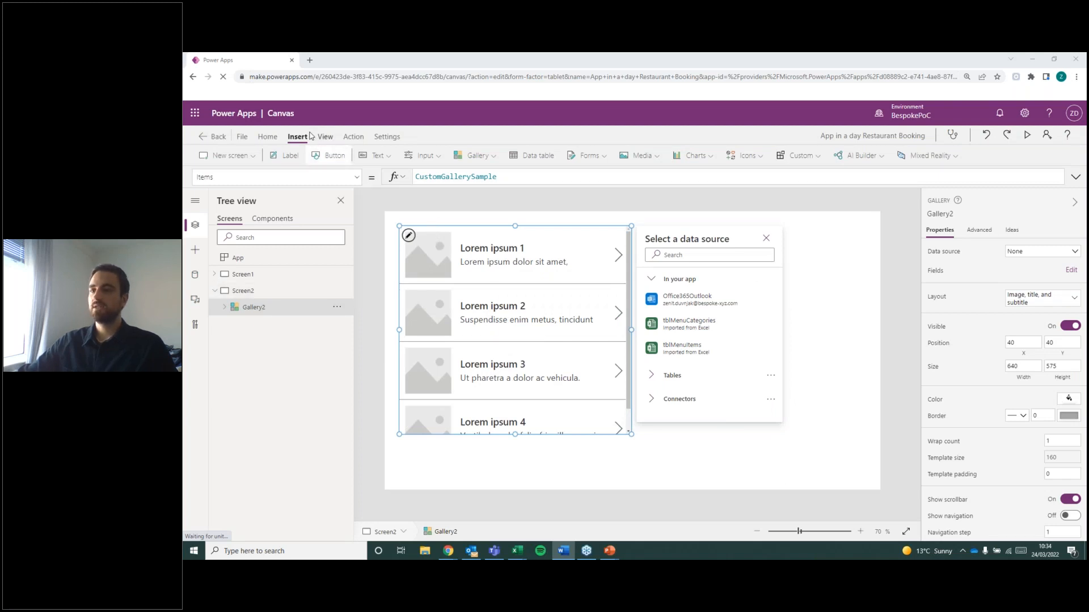
left_click(474, 156)
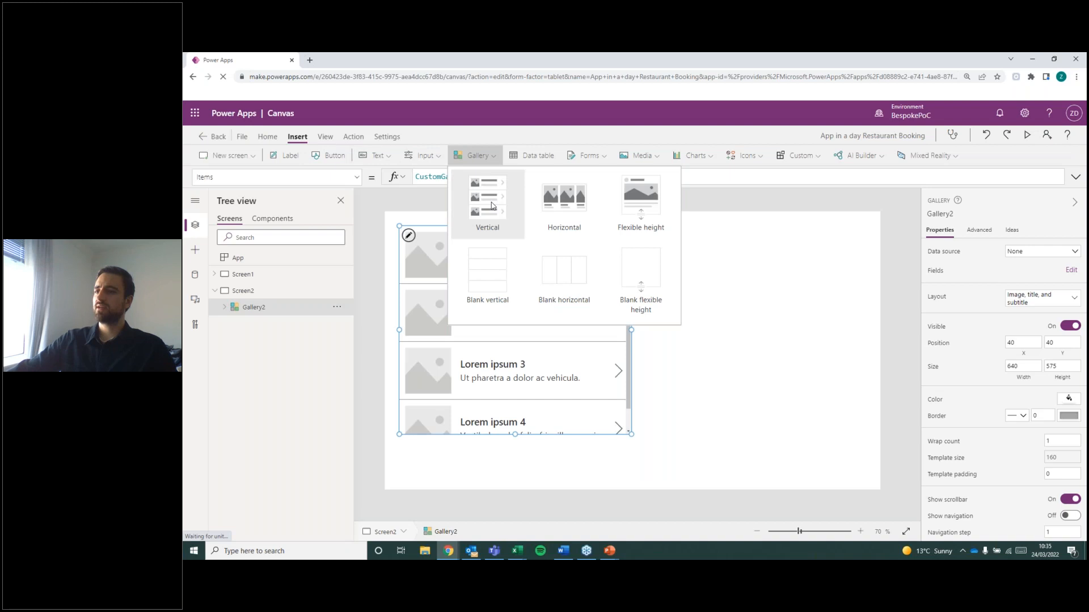
left_click(768, 423)
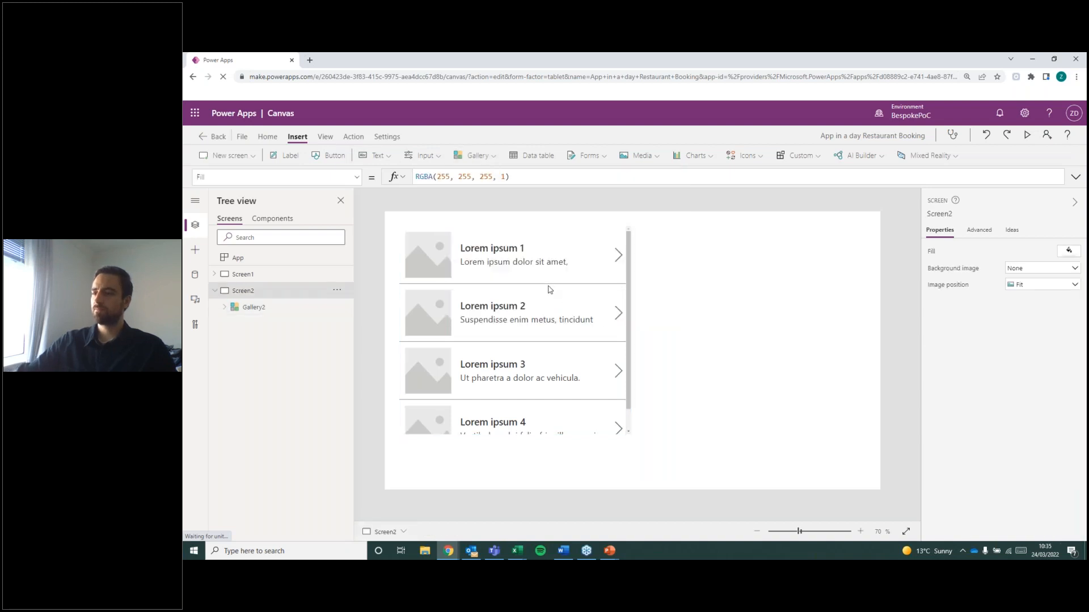
Set the Items property of Screen2's gallery to the tblMenuItems table.
left_click(549, 286)
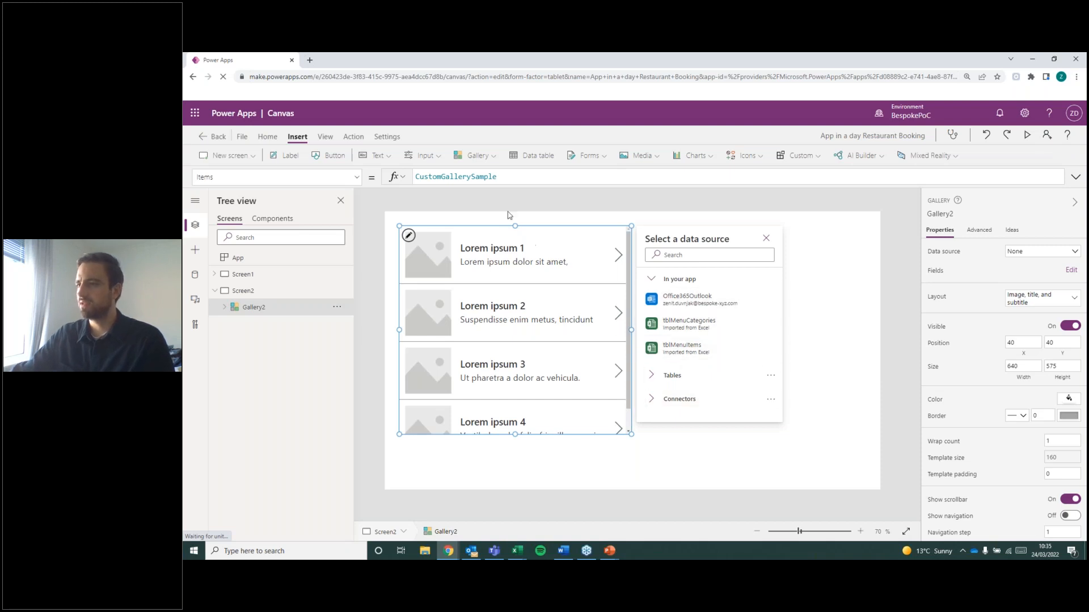
left_click(357, 177)
left_click(254, 301)
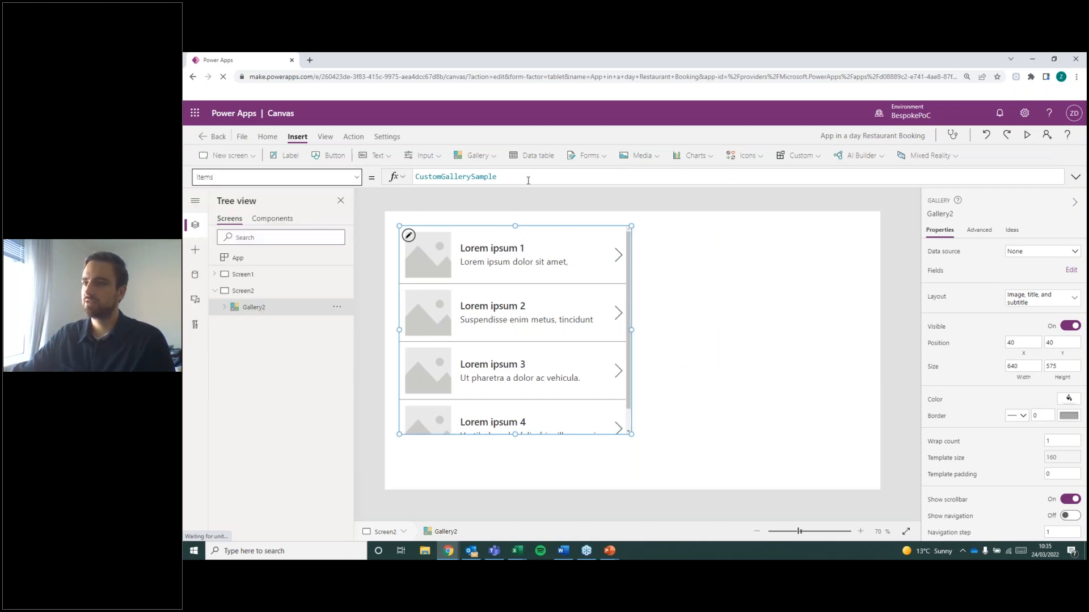
type("tblmen")
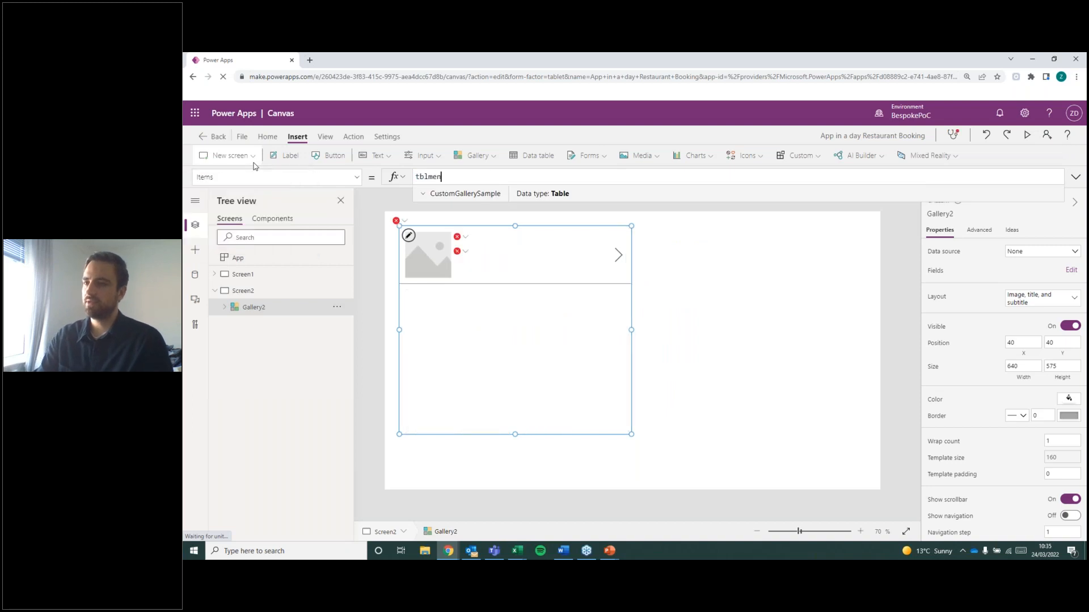
left_click(517, 214)
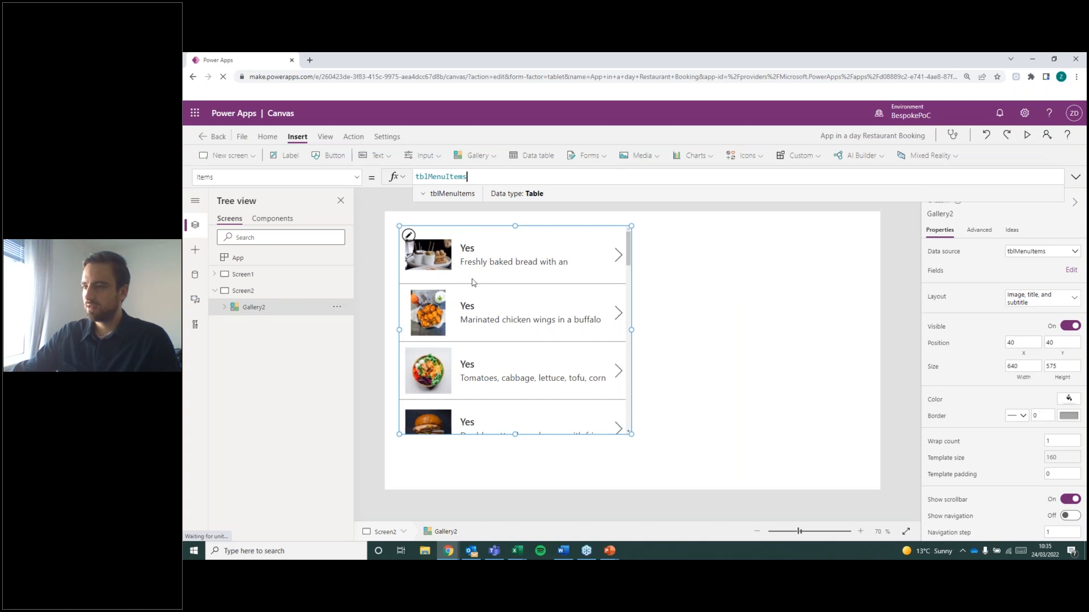
Stretch the menu items gallery across the full screen width and down to the lower edge, 1366 wide by 728 high.
left_click_drag(631, 330, 890, 329)
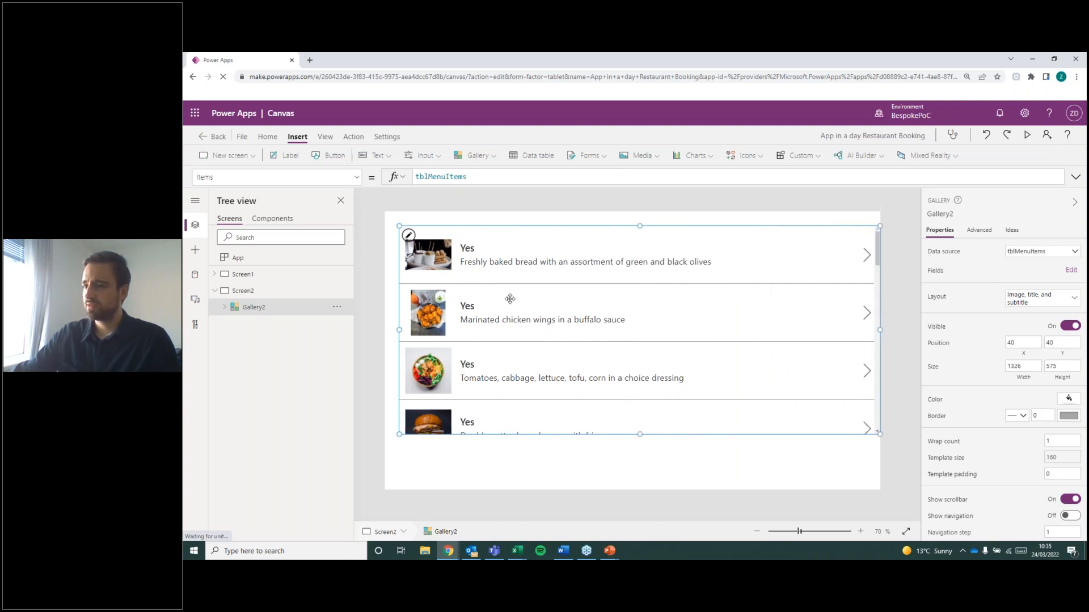
left_click_drag(399, 330, 385, 330)
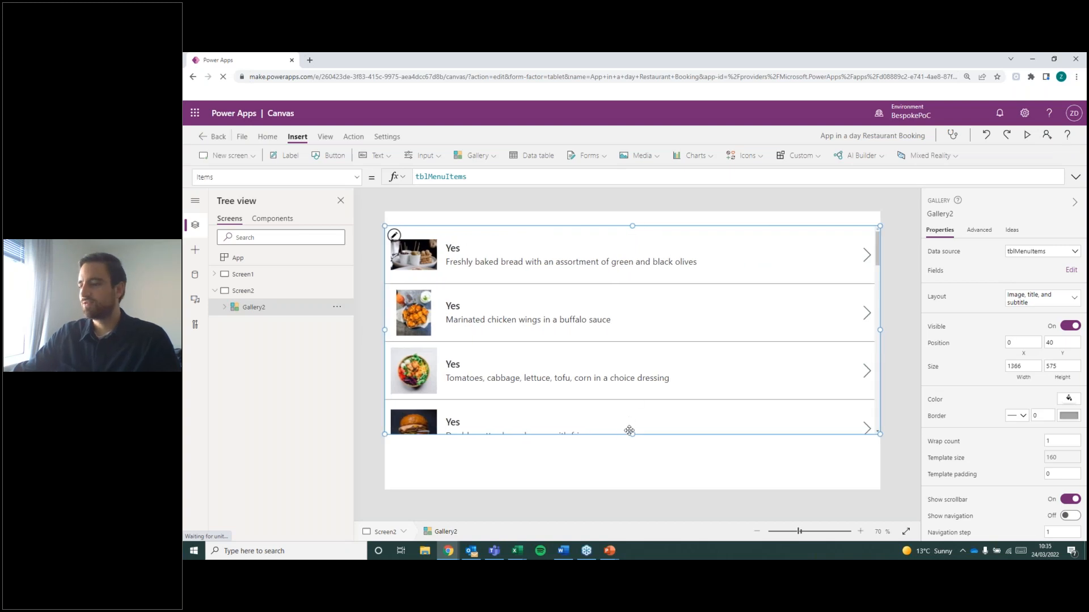
left_click_drag(640, 434, 640, 455)
left_click_drag(639, 492, 639, 491)
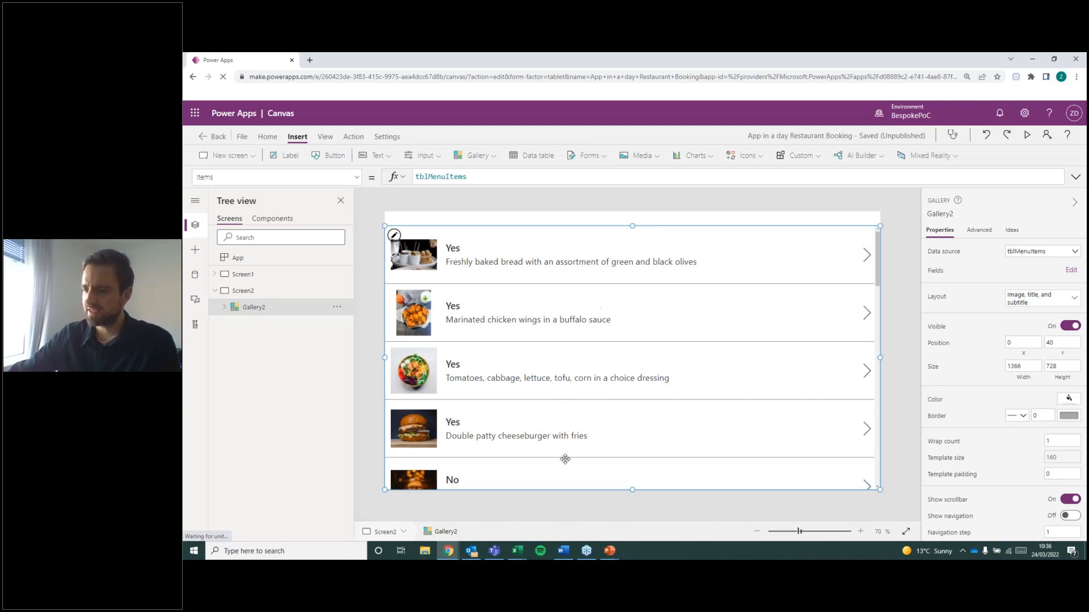
Switch to Excel, examine the Menu Categories and Menu Items workbooks, and return to the Power Apps editor.
left_click(517, 551)
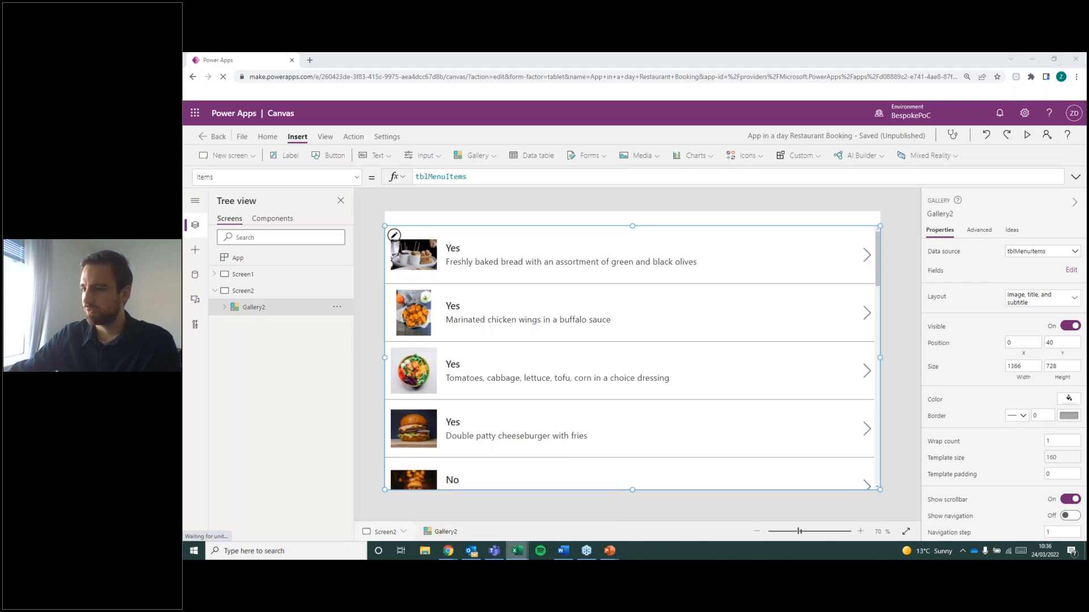
left_click(534, 527)
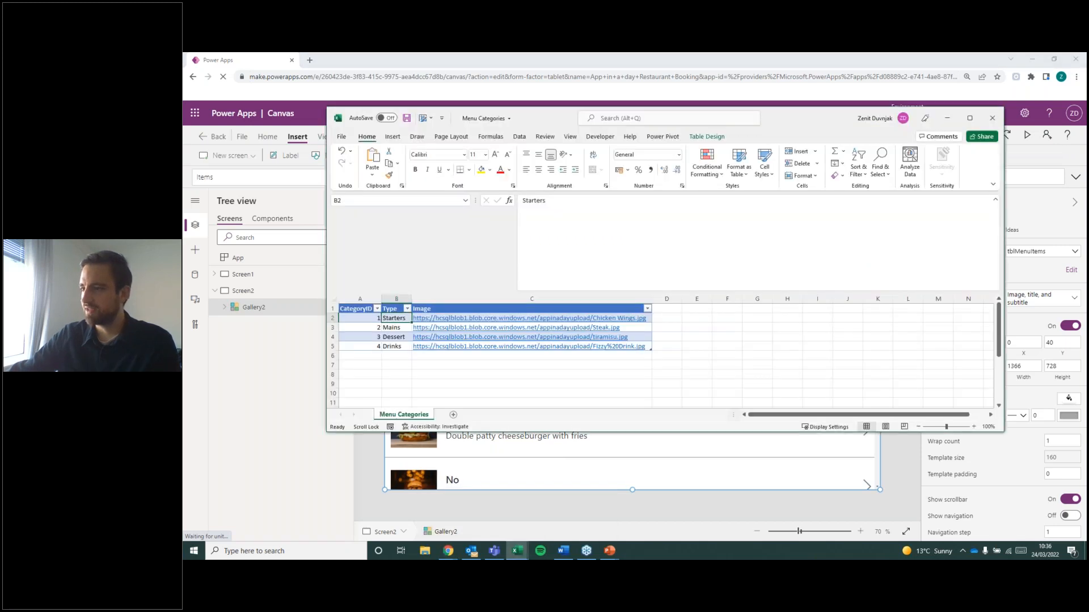
left_click(515, 551)
left_click(457, 527)
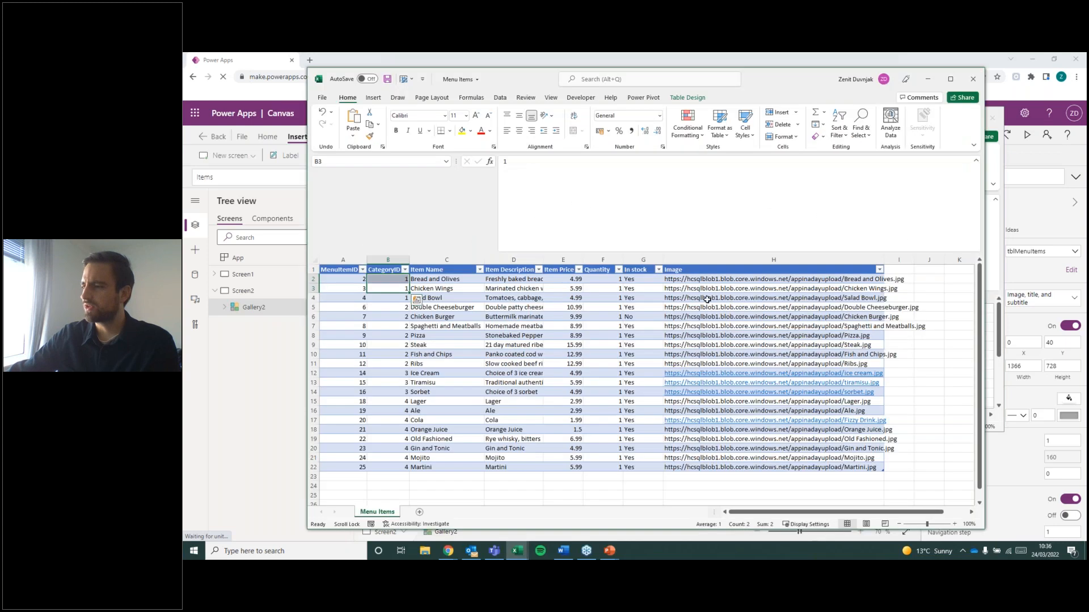
left_click(929, 79)
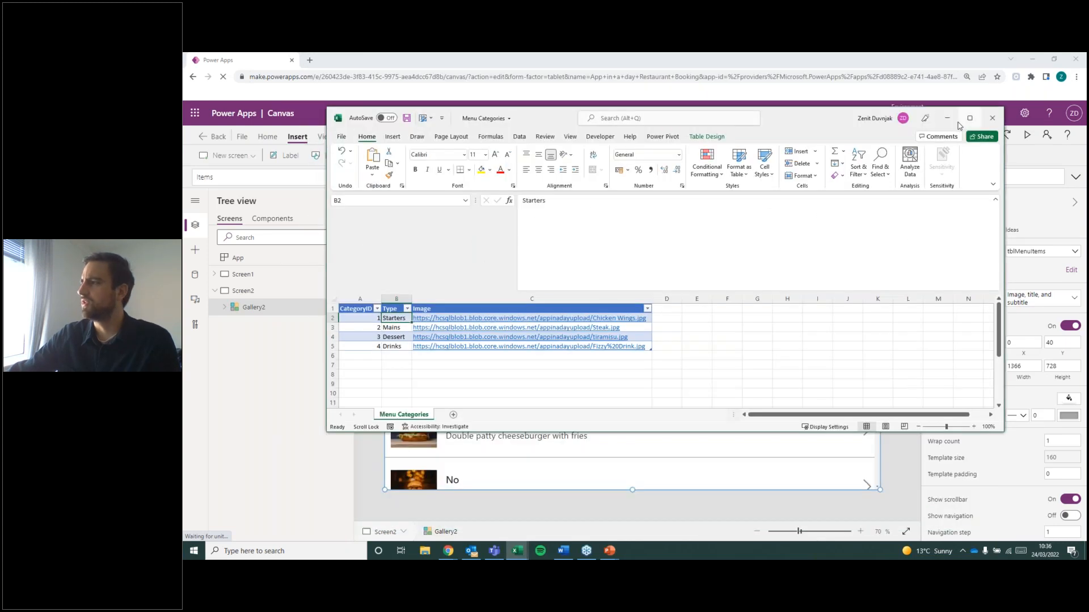
left_click(948, 119)
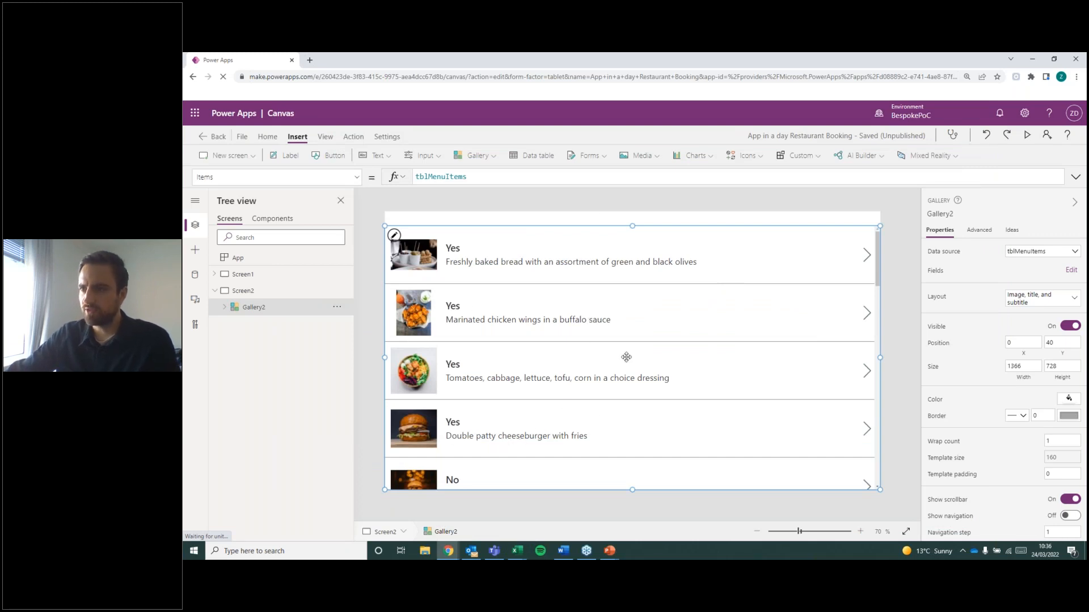
Set the image position of the menu items gallery's pictures to Fill.
left_click(419, 255)
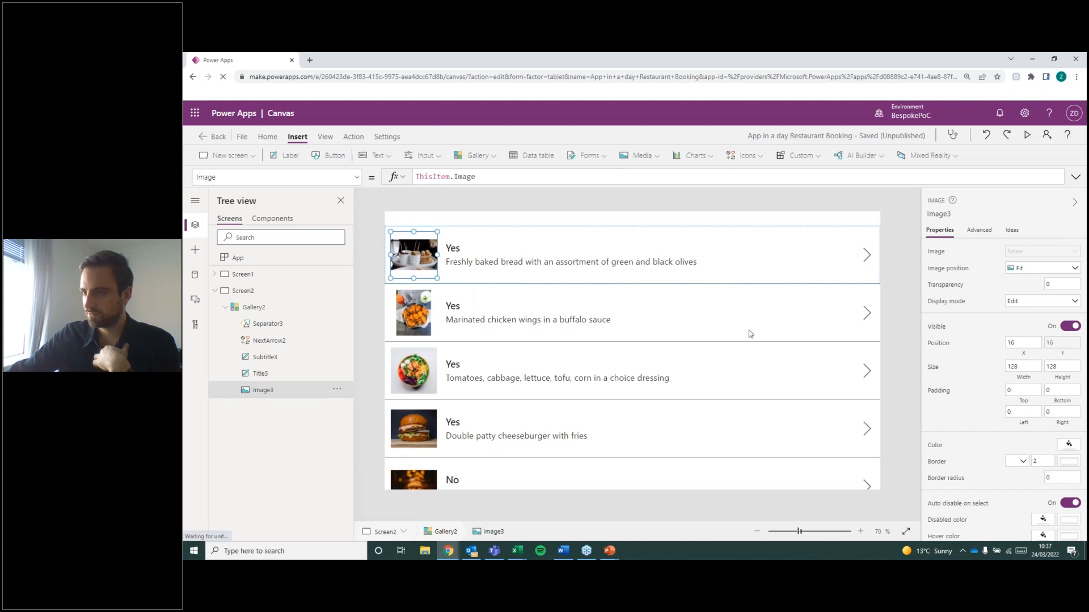
left_click(643, 368)
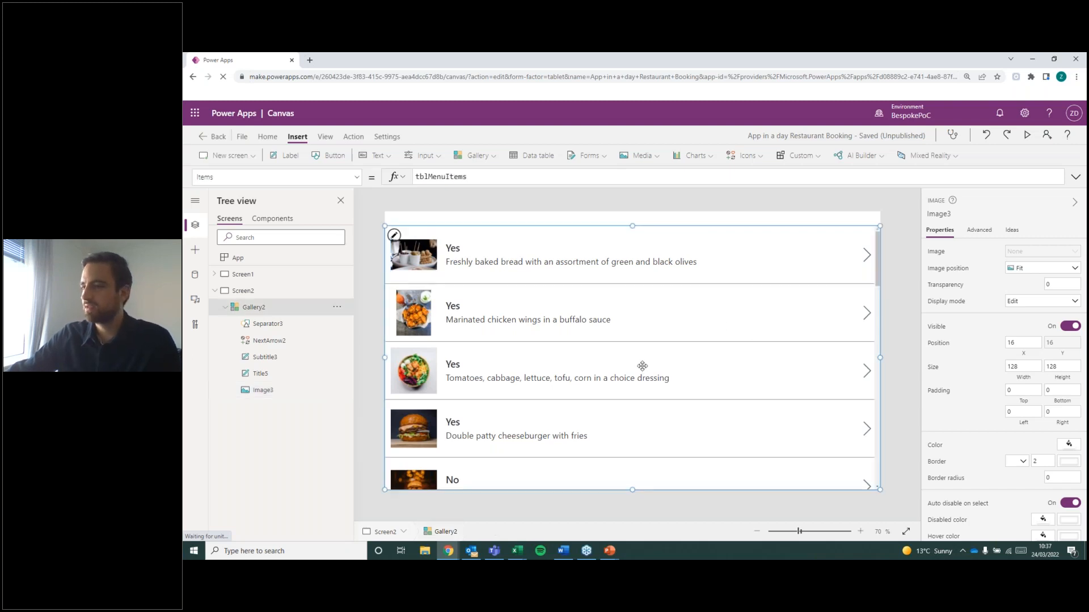
left_click(453, 251)
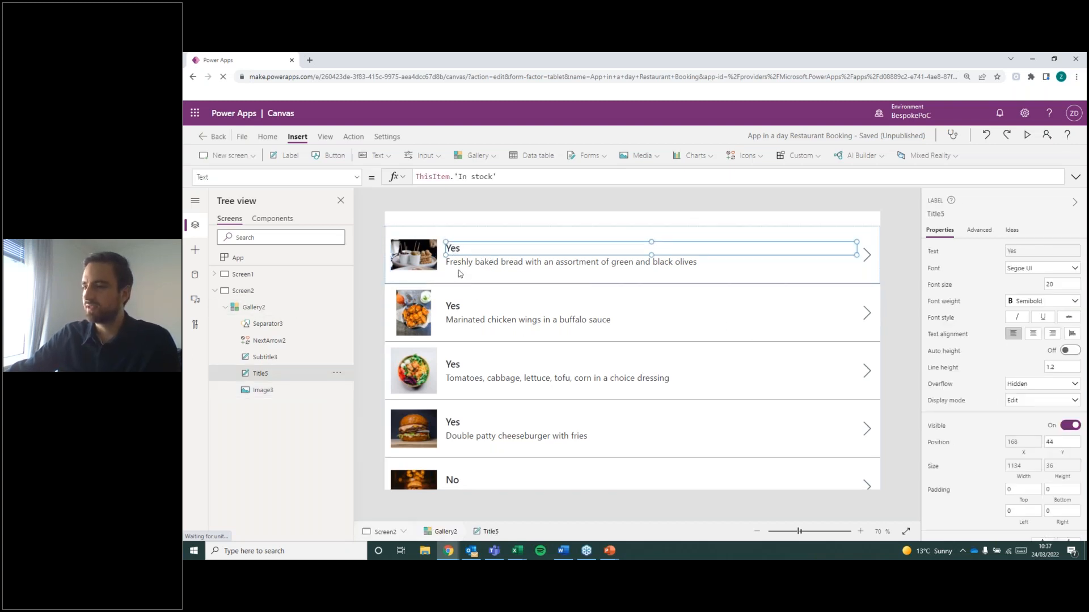
left_click(422, 258)
left_click(1042, 268)
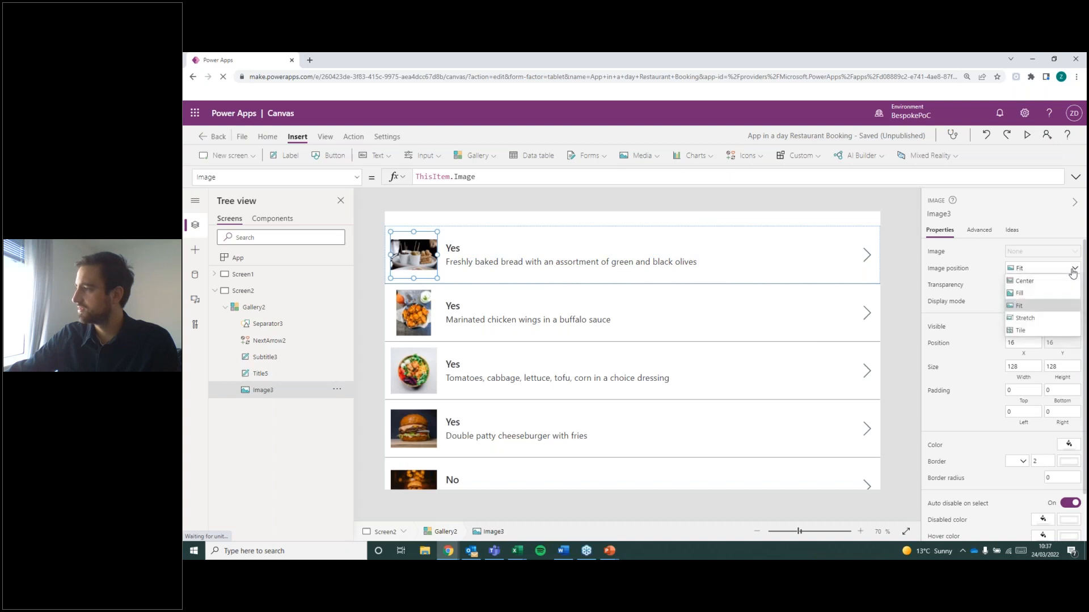
left_click(1038, 296)
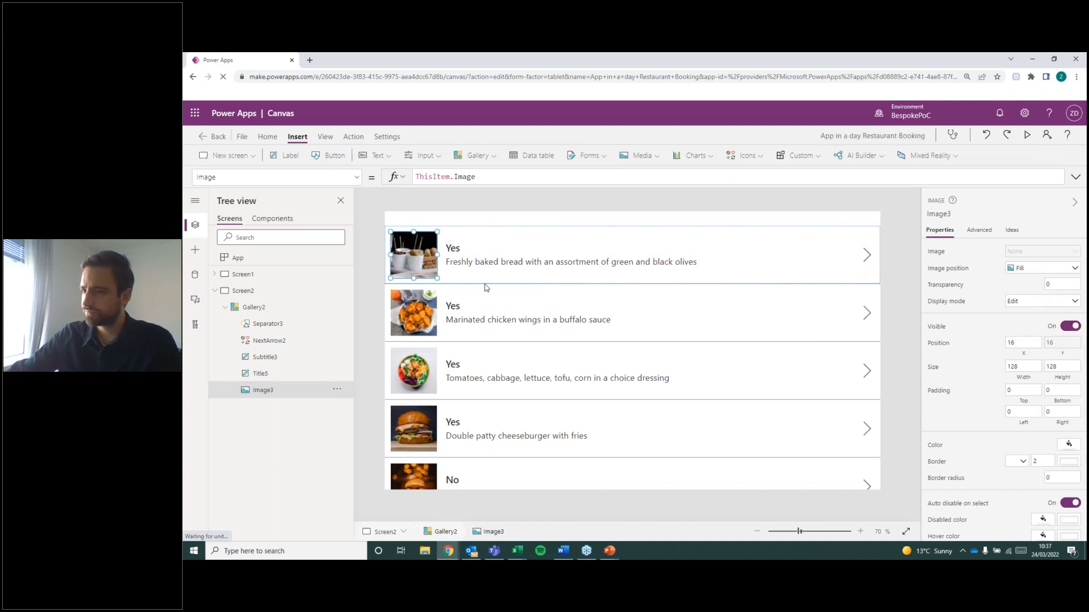
Set the menu items gallery's title text to ThisItem.'Item Name', consulting the column headers in Excel's Menu Items workbook and returning to Power Apps.
left_click(454, 250)
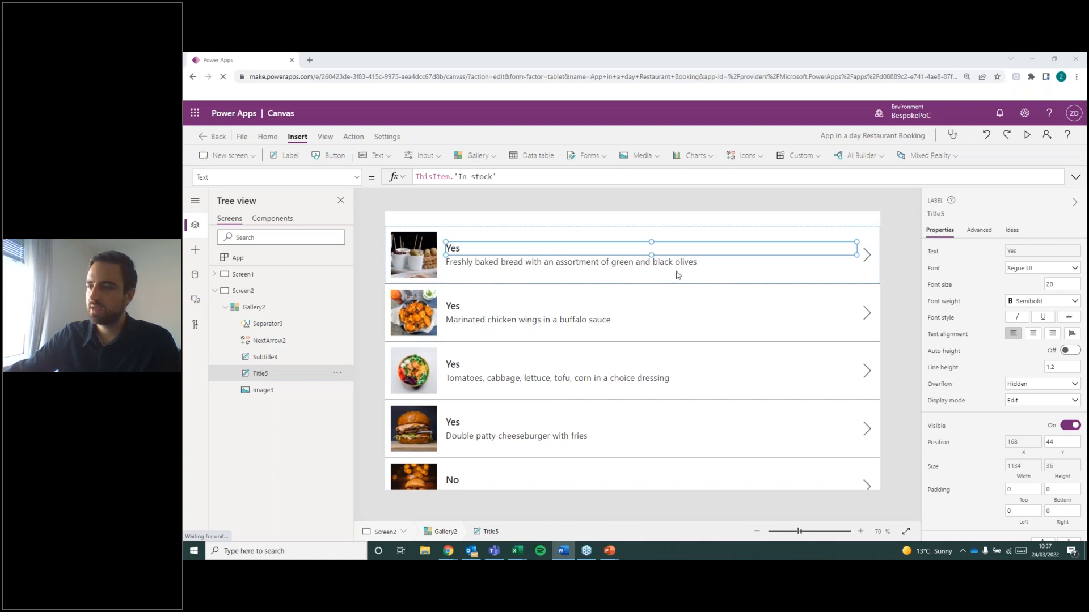
left_click_drag(514, 180, 457, 177)
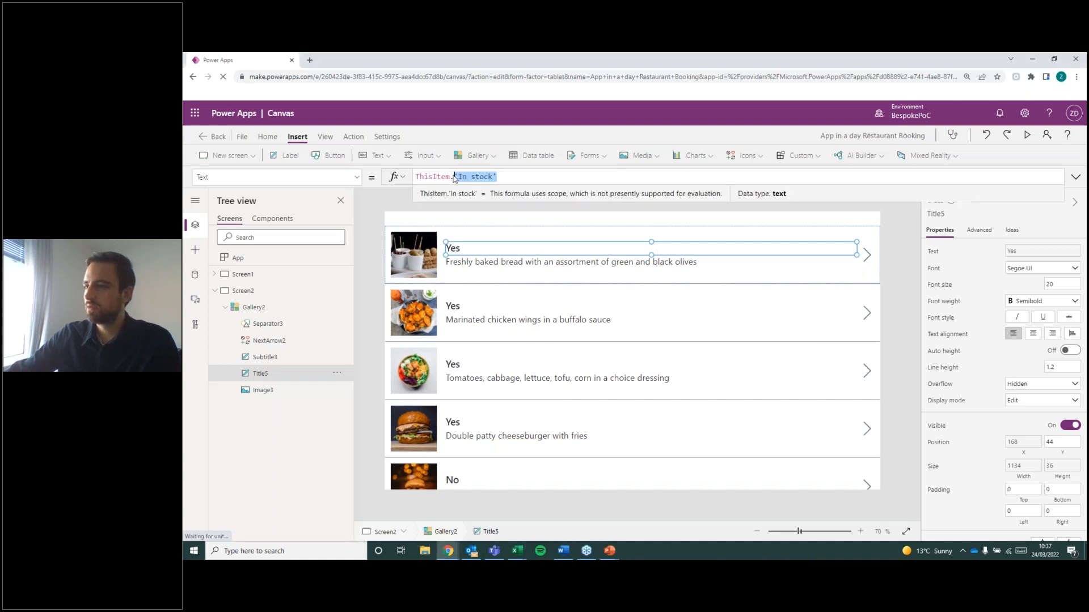
key("BackSpace")
key("BackSpace")
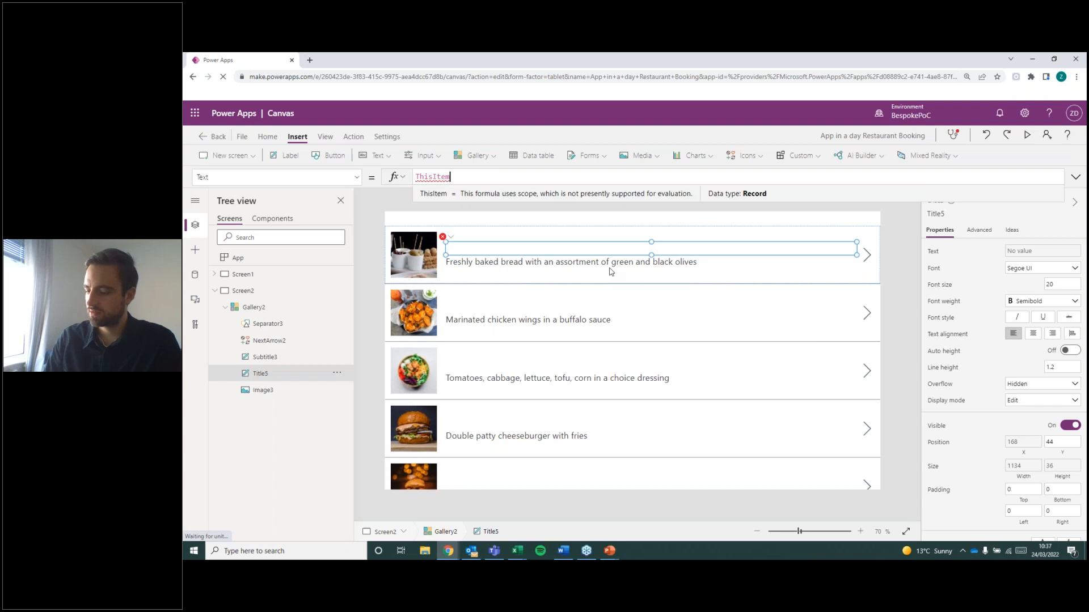
type(".")
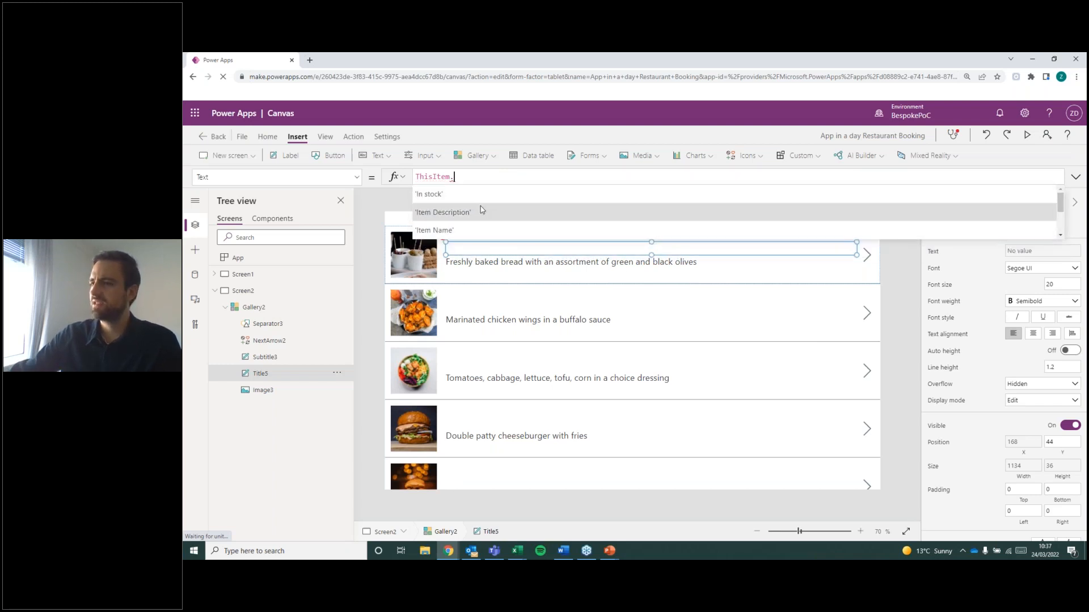
scroll(488, 218, "down", 3)
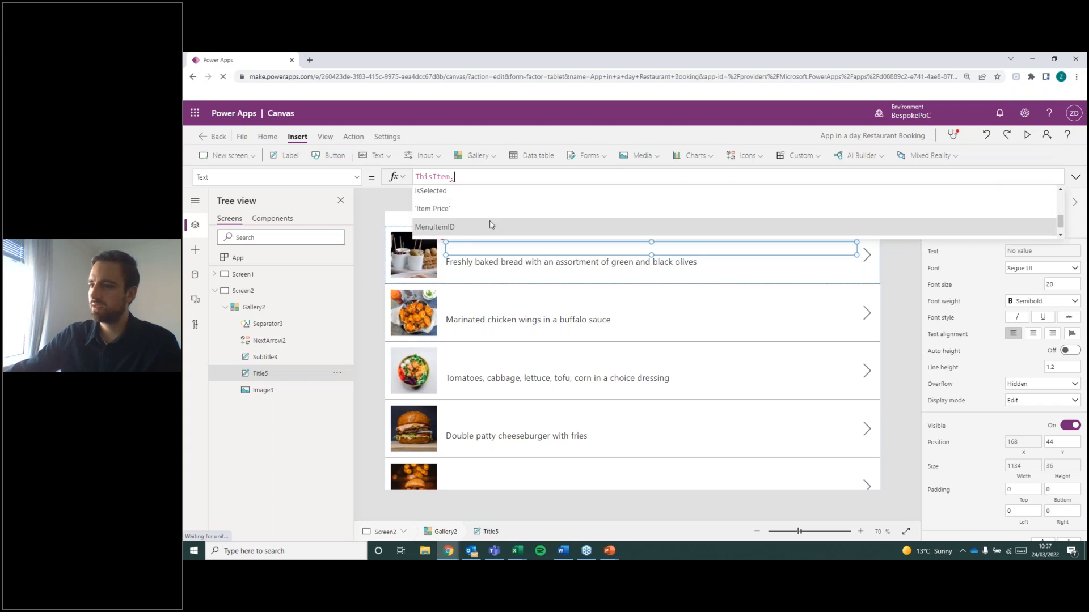
scroll(489, 221, "up", 3)
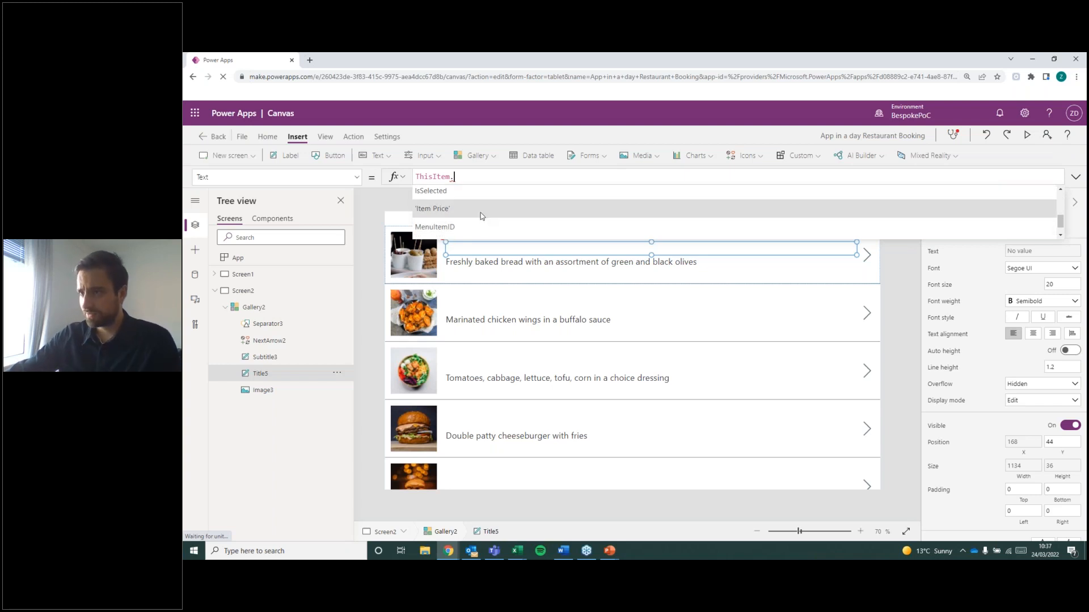
scroll(476, 215, "down", 1)
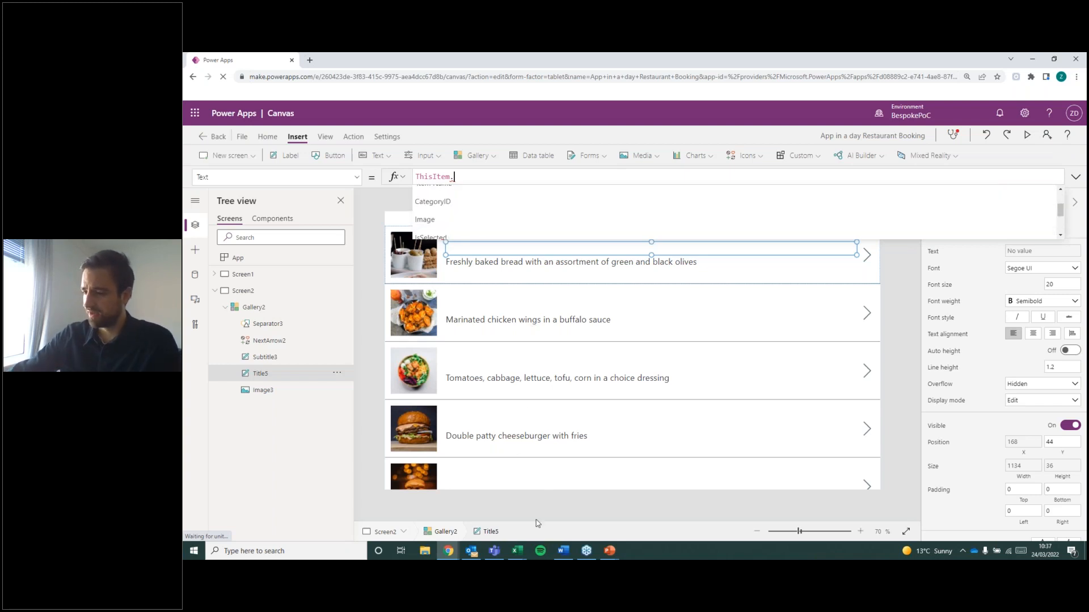
mouse_move(524, 555)
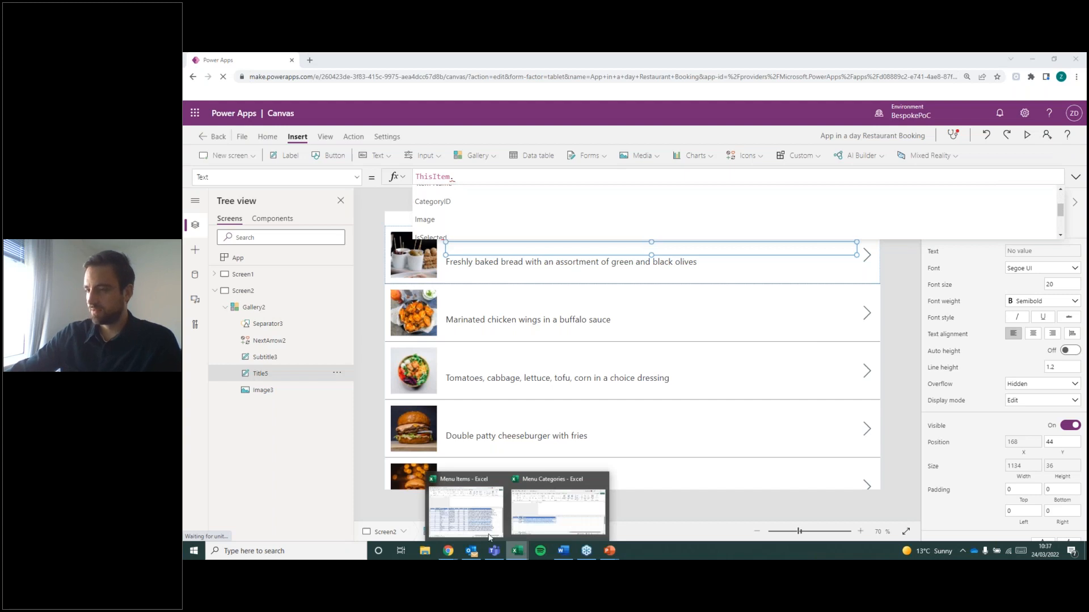
left_click(475, 509)
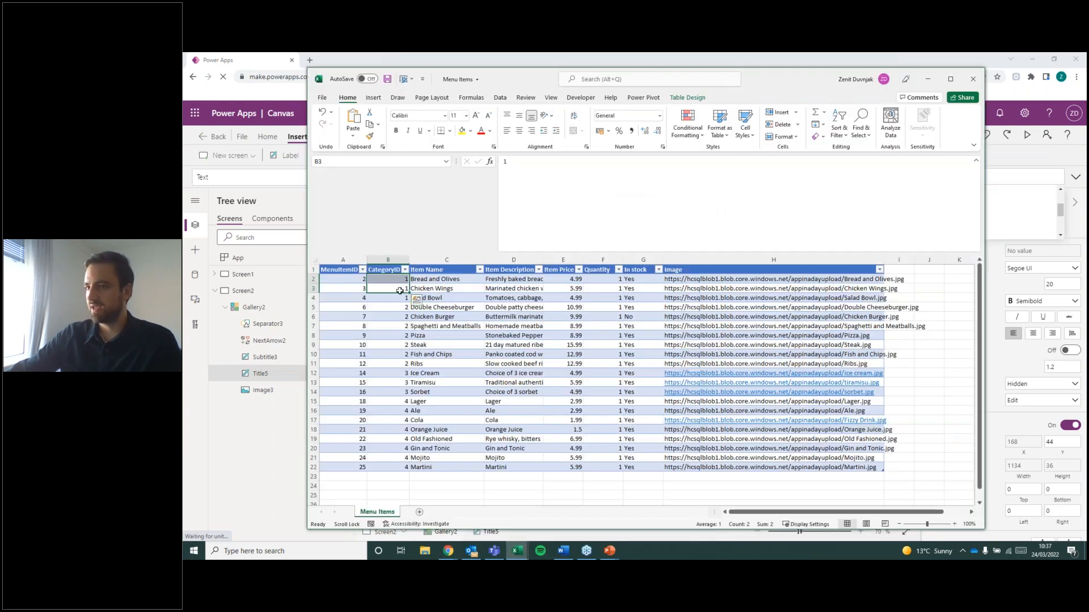
mouse_move(354, 267)
left_mouse_down()
mouse_move(596, 277)
mouse_move(700, 299)
mouse_move(446, 263)
mouse_move(348, 270)
left_mouse_up()
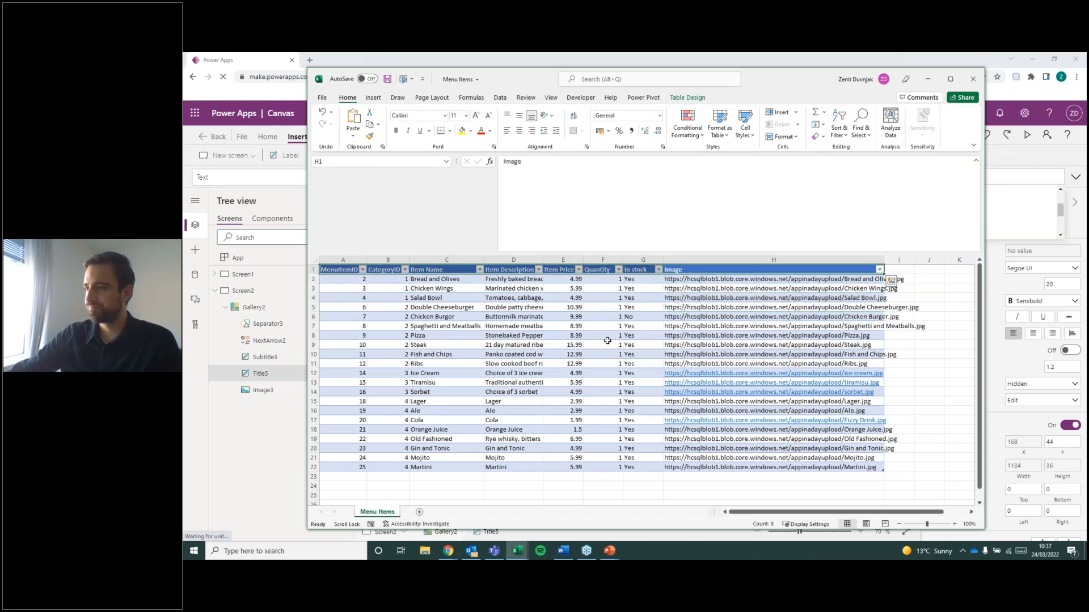
left_click(927, 79)
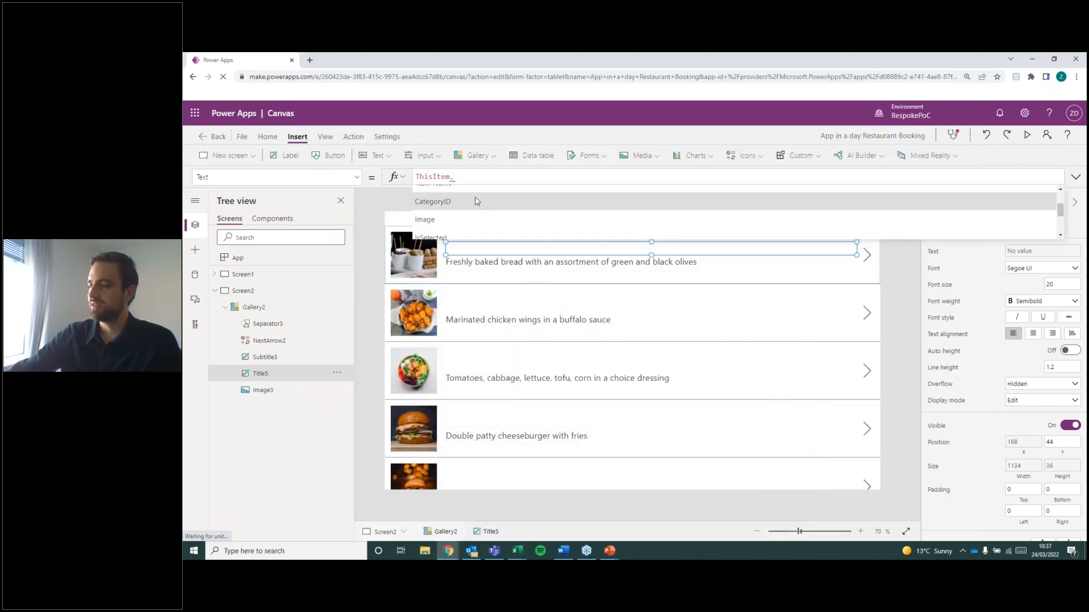
scroll(488, 221, "up", 2)
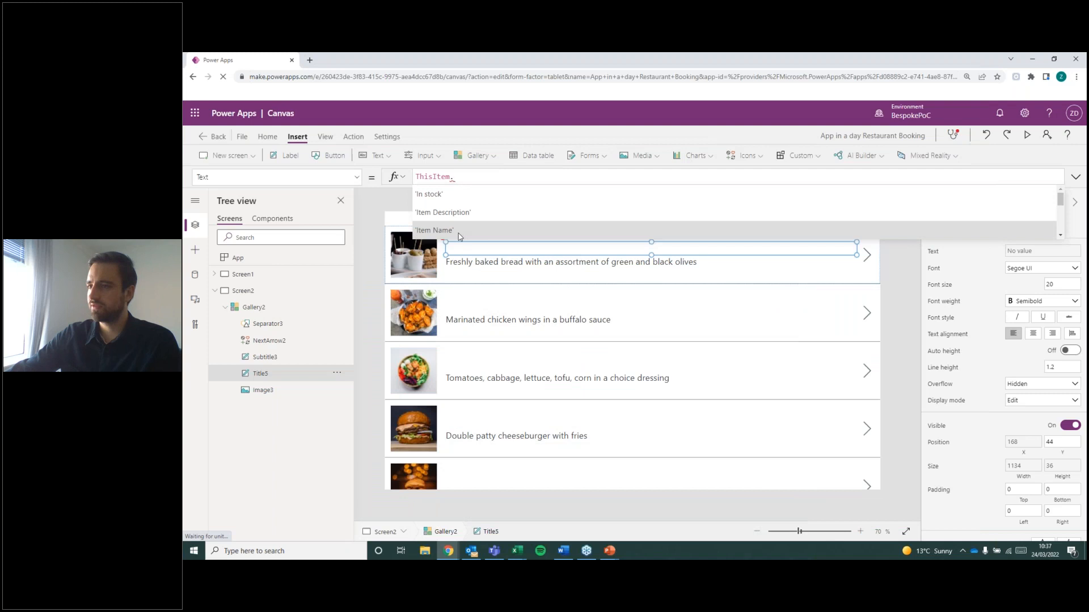
left_click(459, 232)
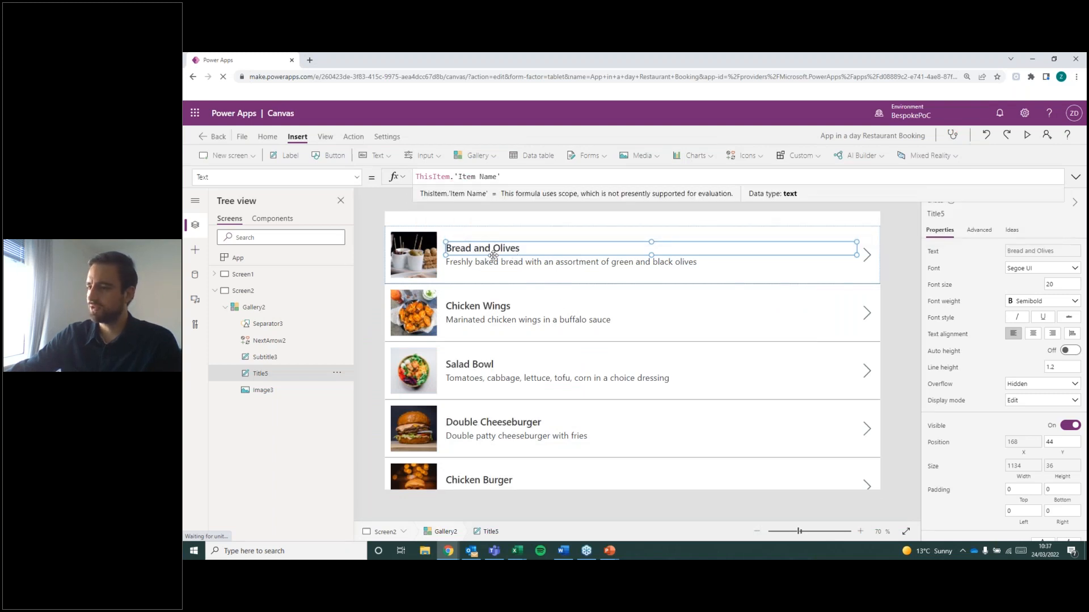
Examine which table fields the gallery's title and subtitle labels are bound to.
left_click(470, 263)
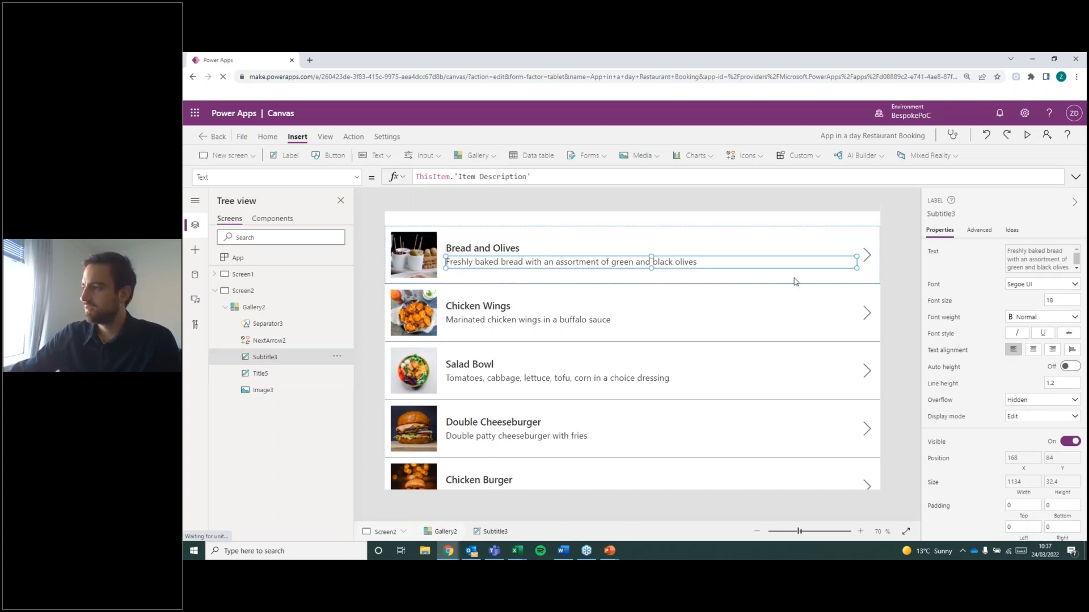
left_click(889, 265)
left_click(480, 248)
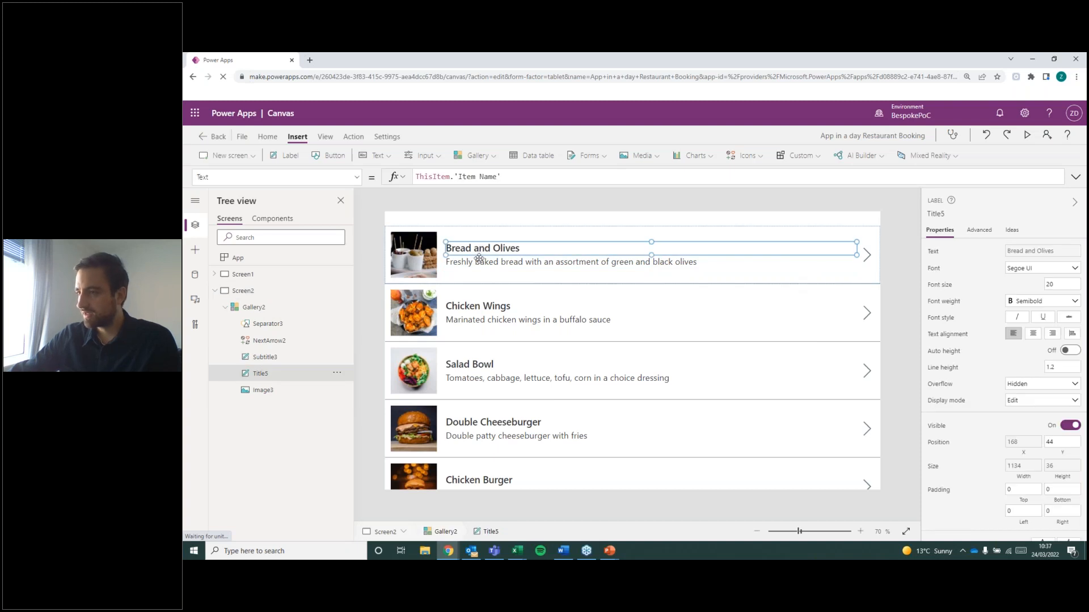
left_click(822, 262)
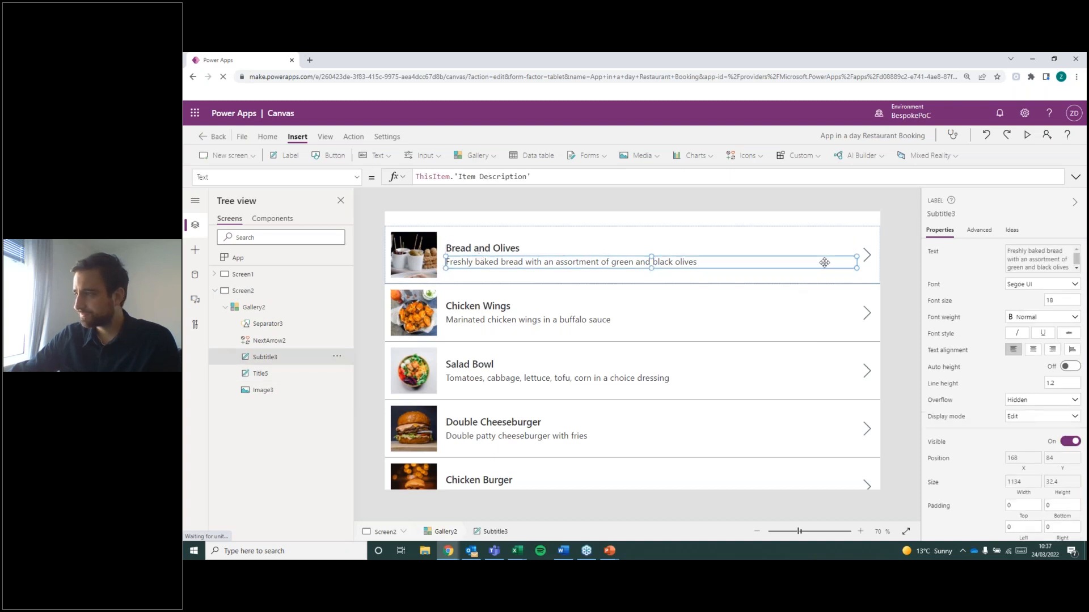
left_click(902, 270)
key("alt+Tab")
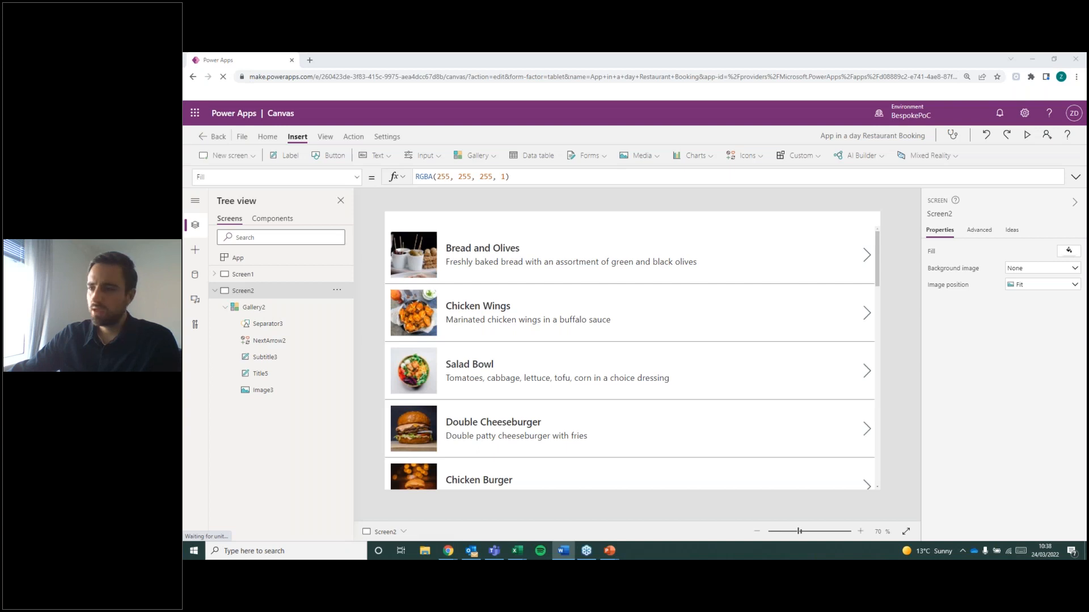
left_click(710, 312)
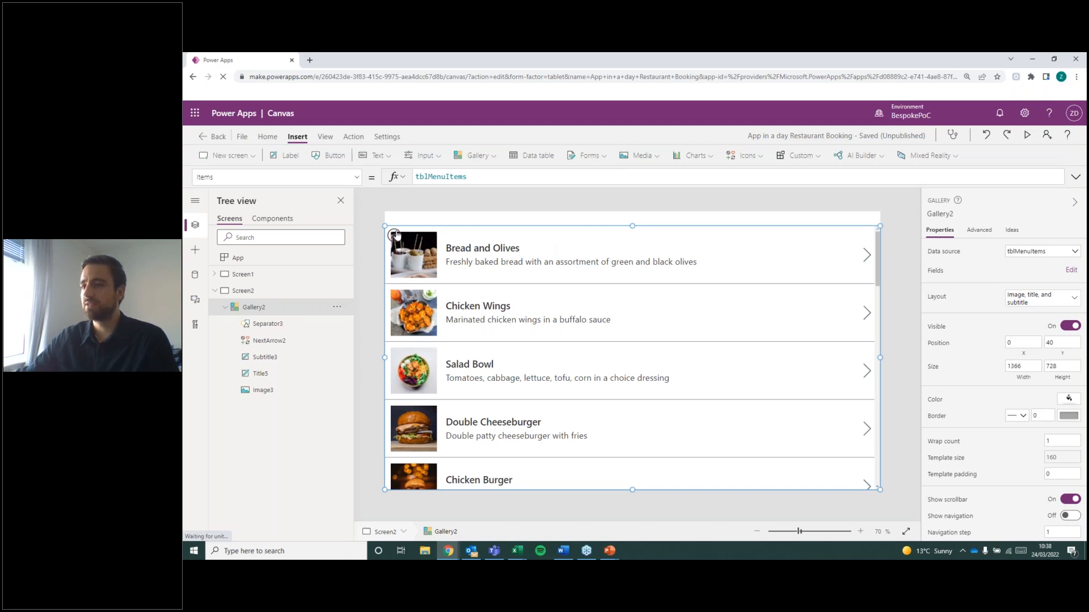
left_click(395, 234)
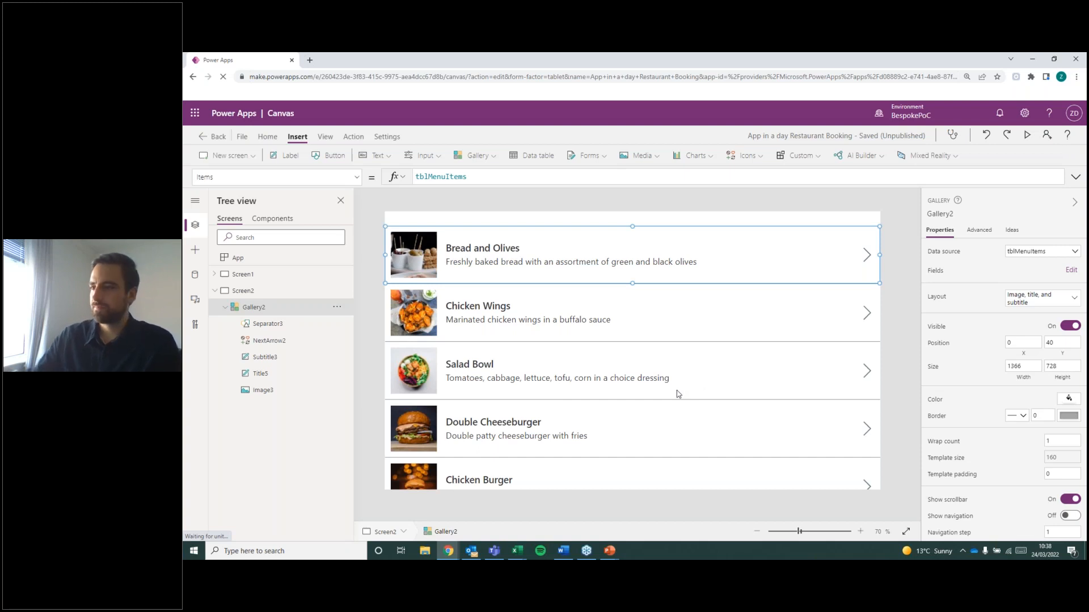
left_click(656, 431)
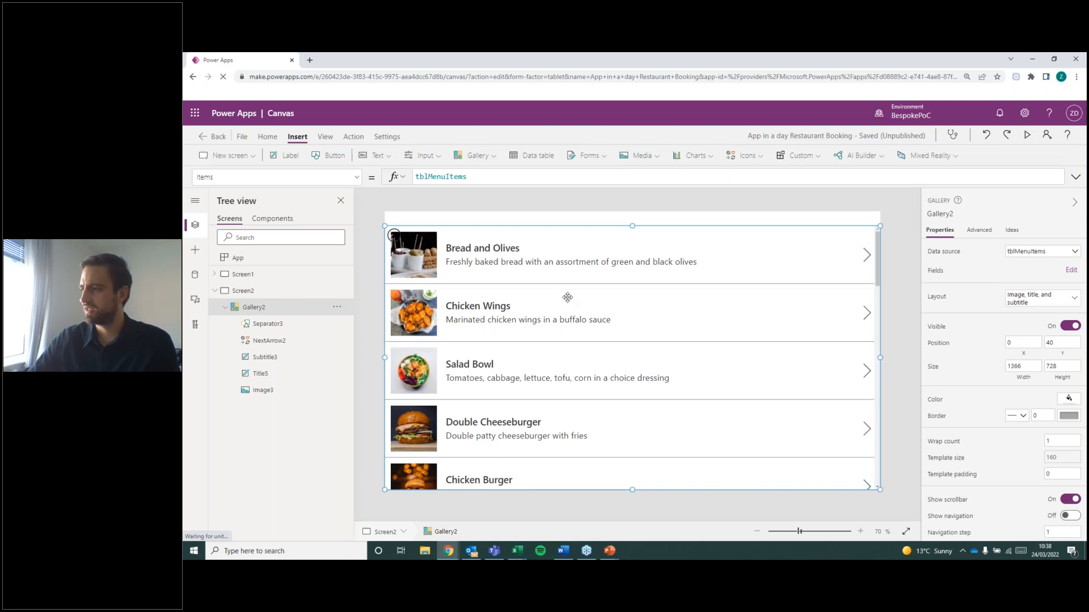
left_click(888, 363)
left_click(633, 421)
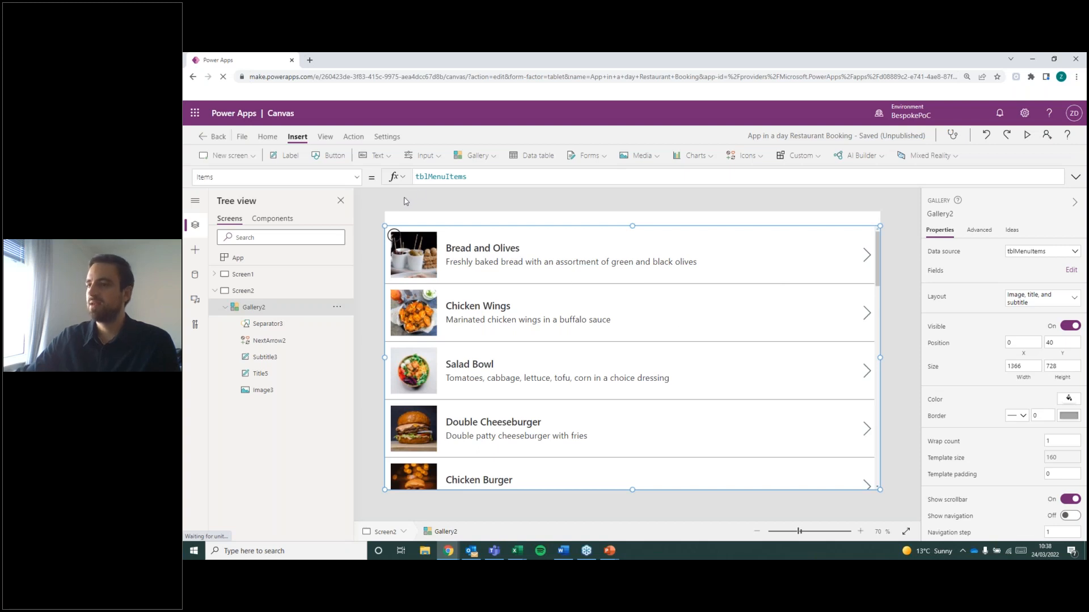
Insert a text label into the menu items gallery's row template, beside the description at about X 883, Y 60.
left_click(395, 238)
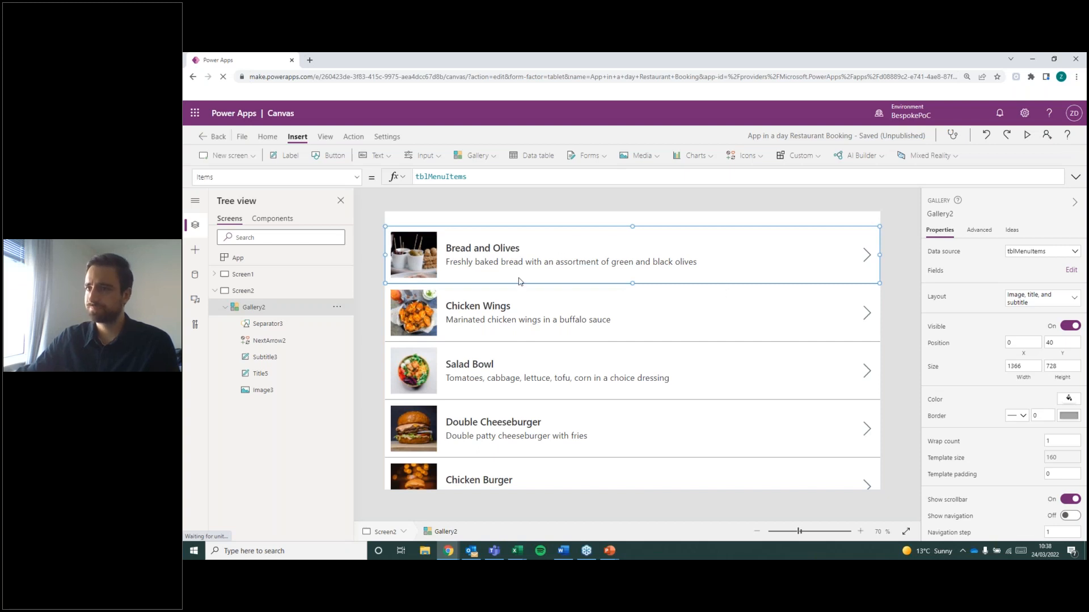
left_click(290, 159)
left_click_drag(433, 241, 719, 251)
right_click(713, 256)
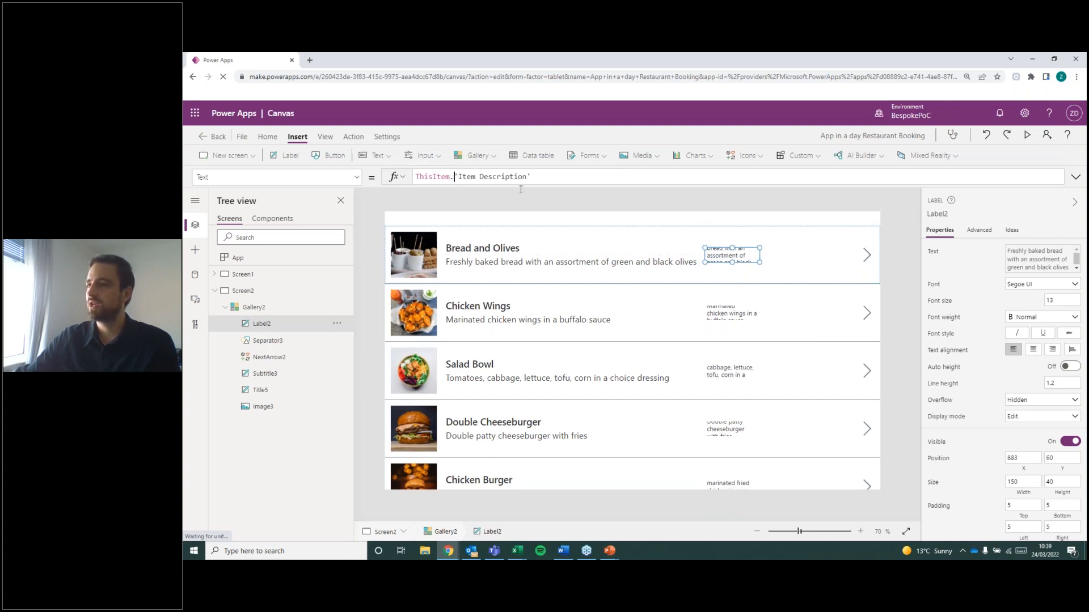
Set the new label's text to ThisItem.'Item Price'.
left_click_drag(521, 190, 695, 208)
key("BackSpace")
key("BackSpace")
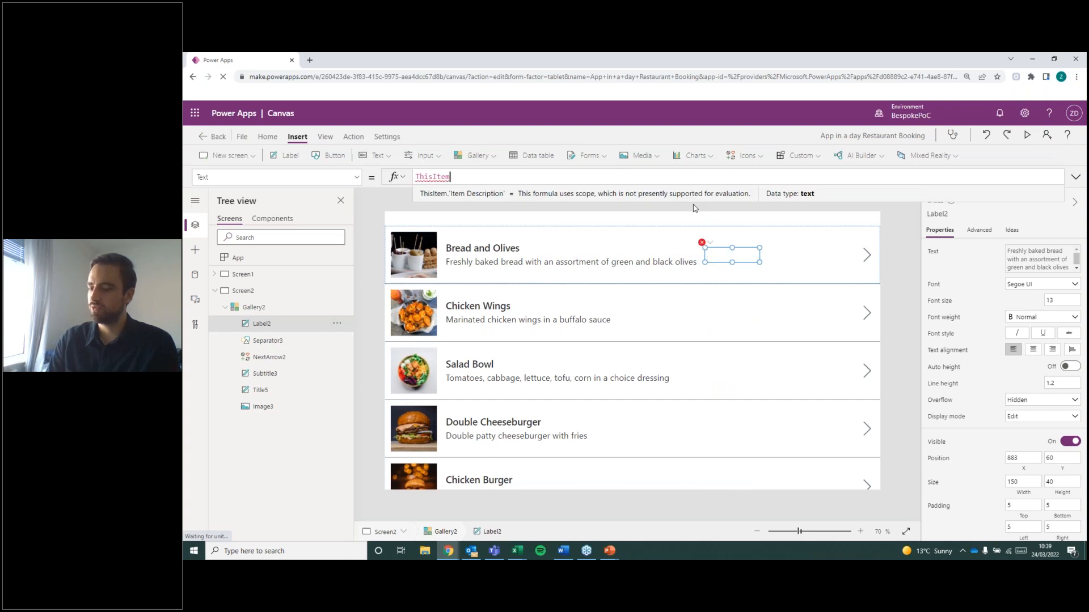
type(".")
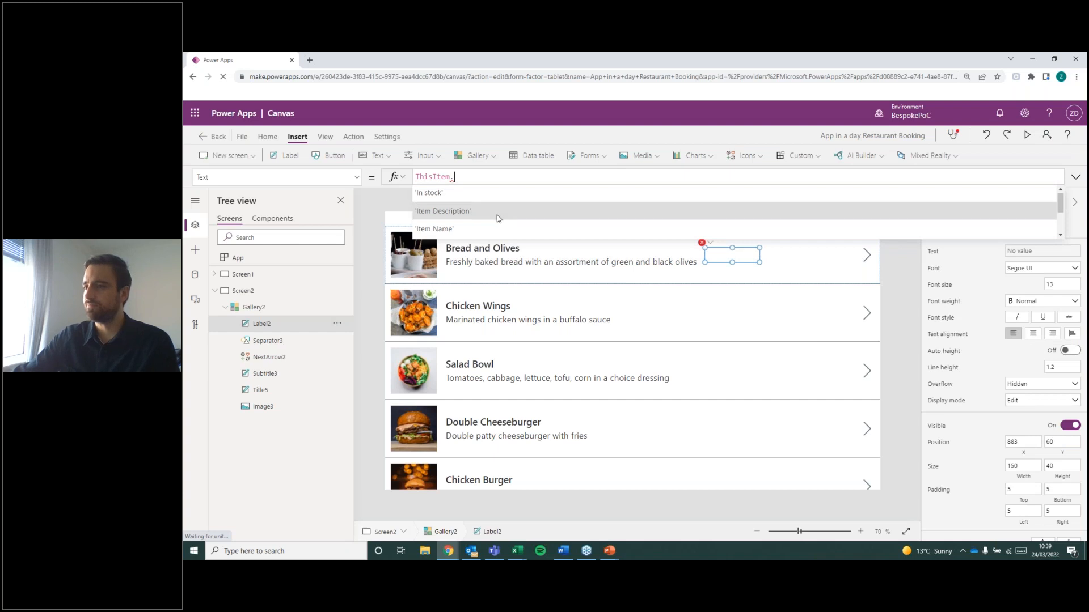
scroll(495, 218, "down", 3)
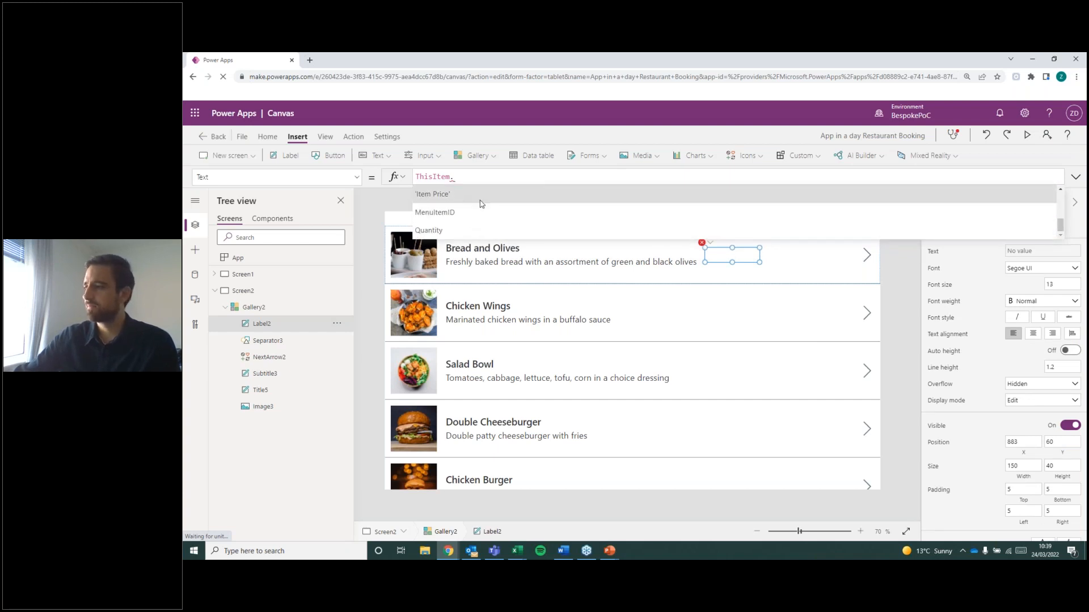
left_click(481, 200)
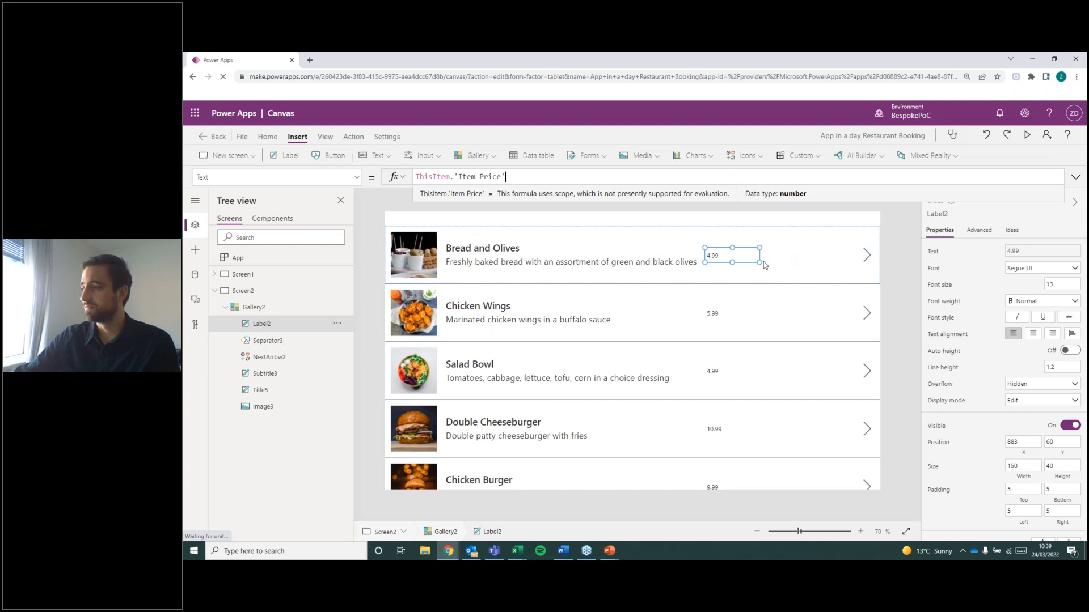
left_click(434, 262)
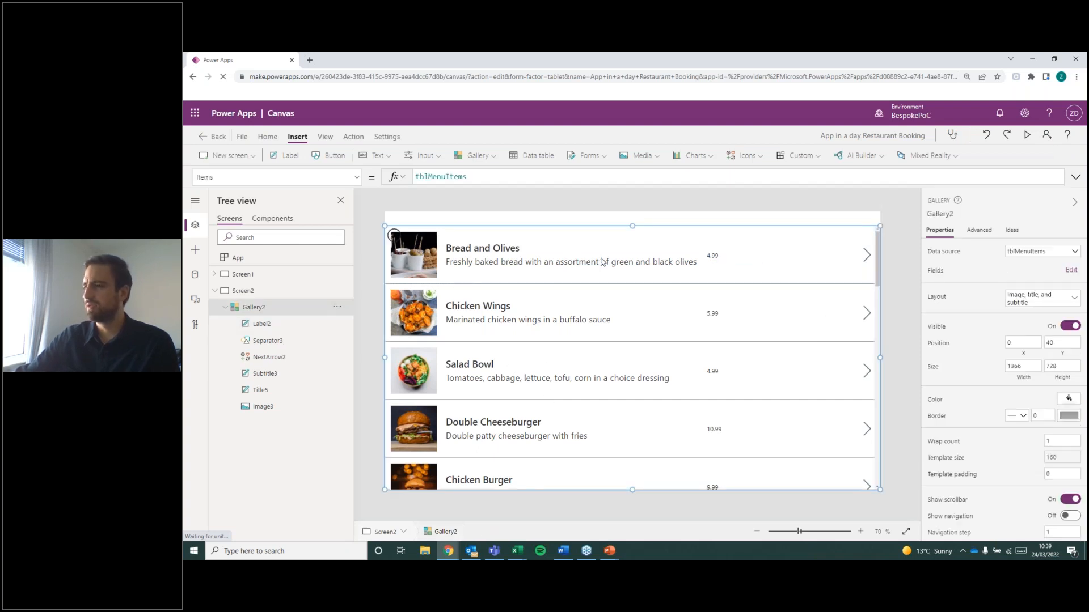
left_click(393, 235)
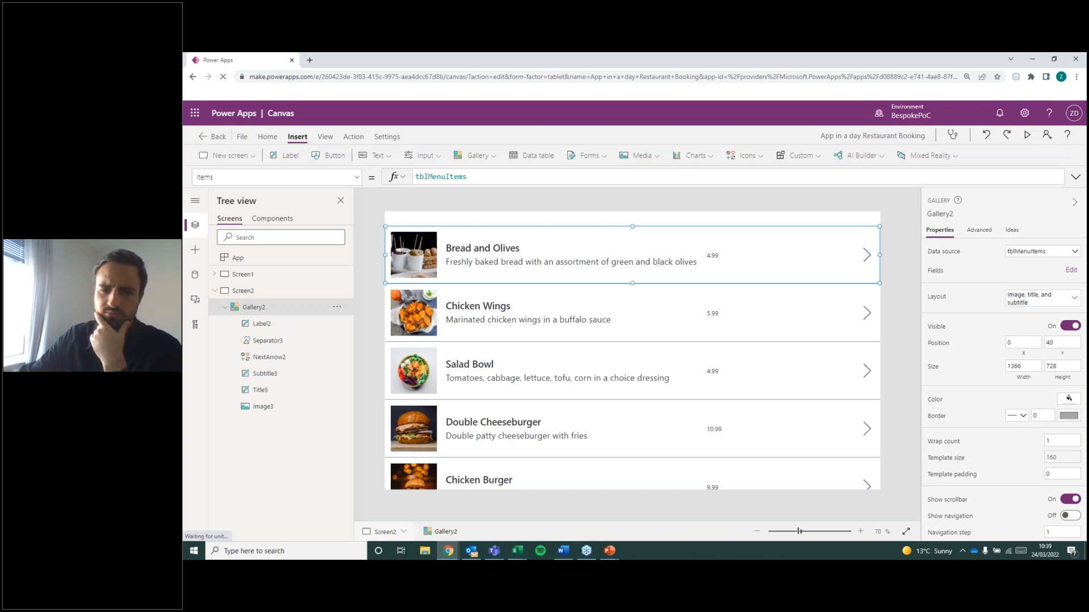
key("alt+Tab")
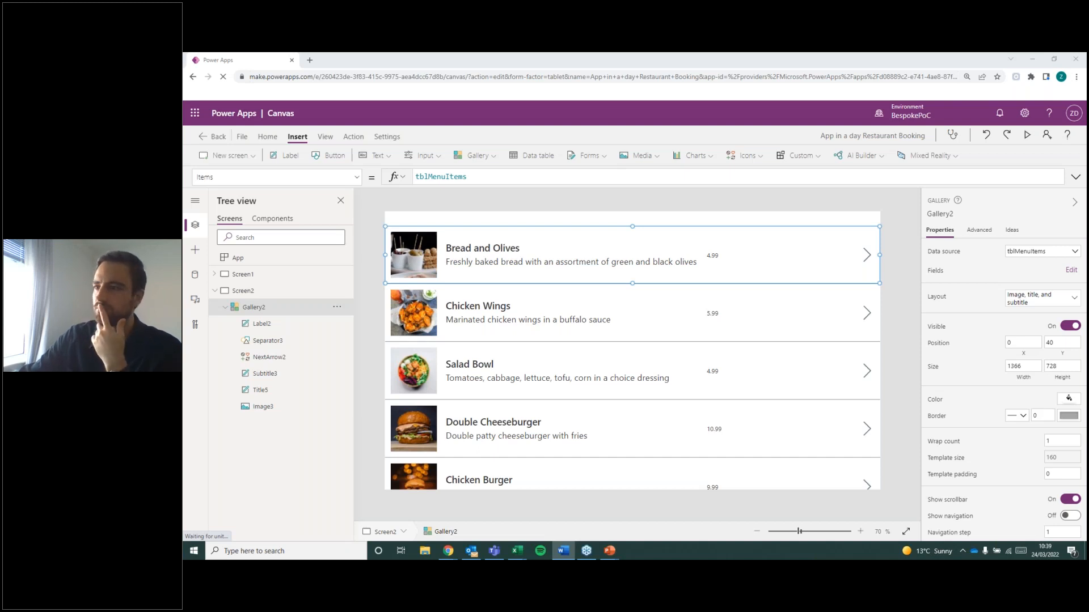
left_click(713, 256)
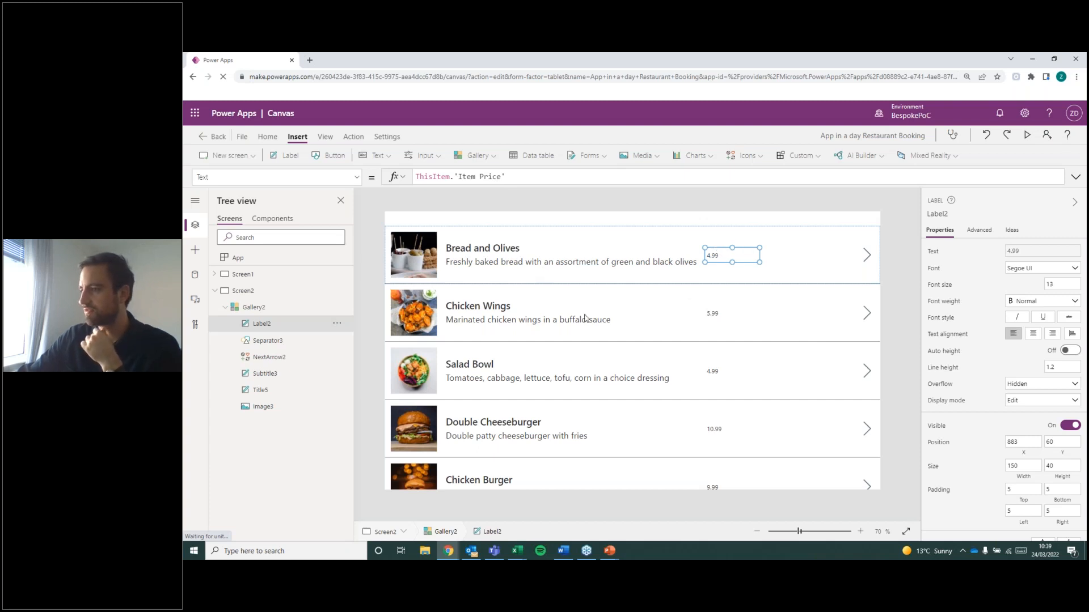
Resize the item description label to about 702 wide by 60 high so that it ends before the price label.
left_click(675, 264)
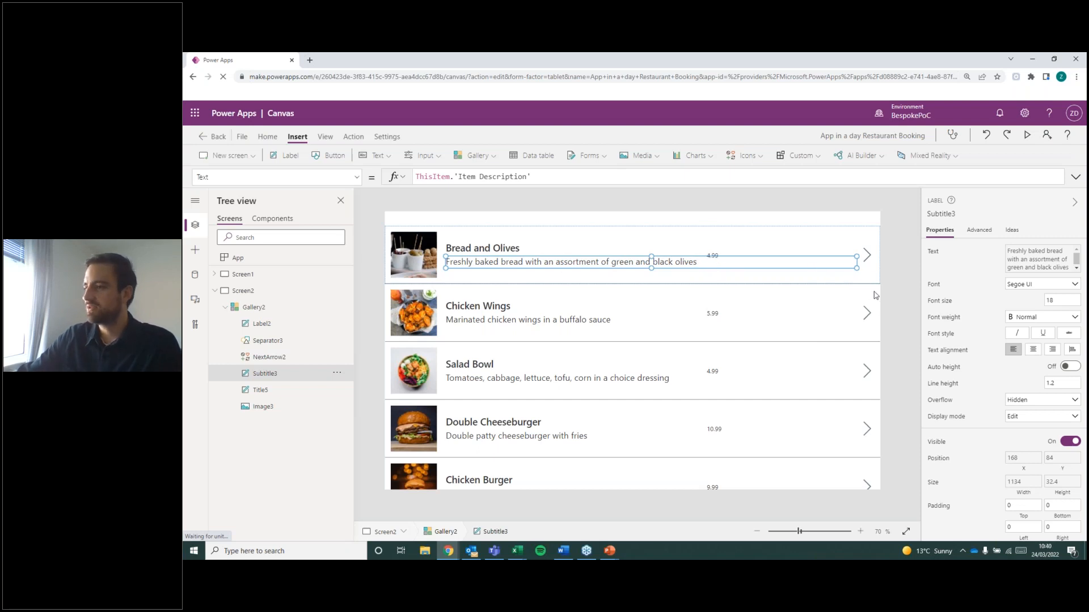
left_click_drag(860, 274, 701, 272)
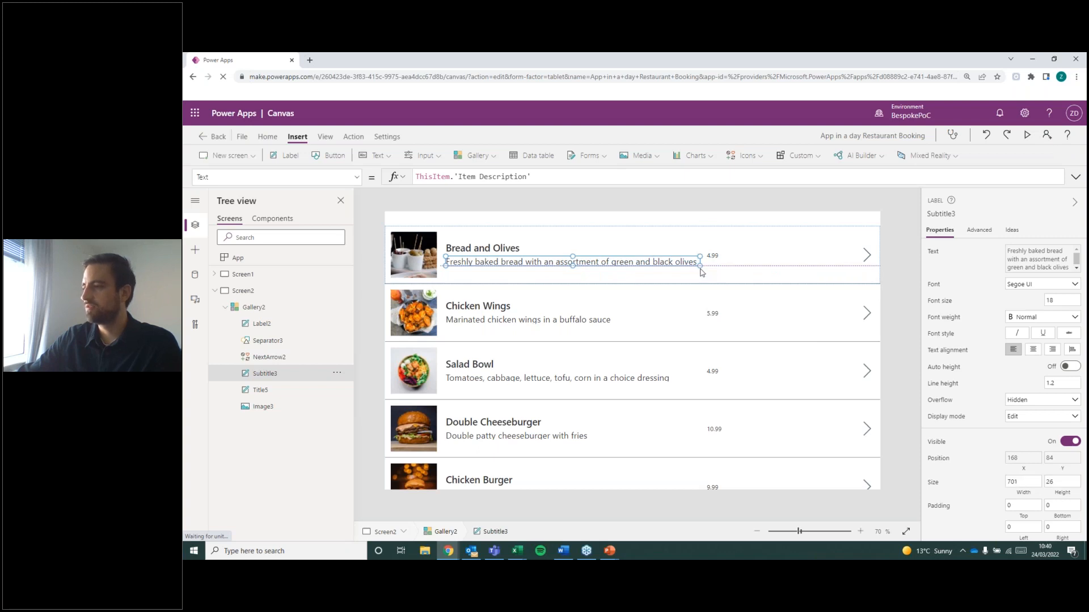
left_click_drag(701, 273, 701, 279)
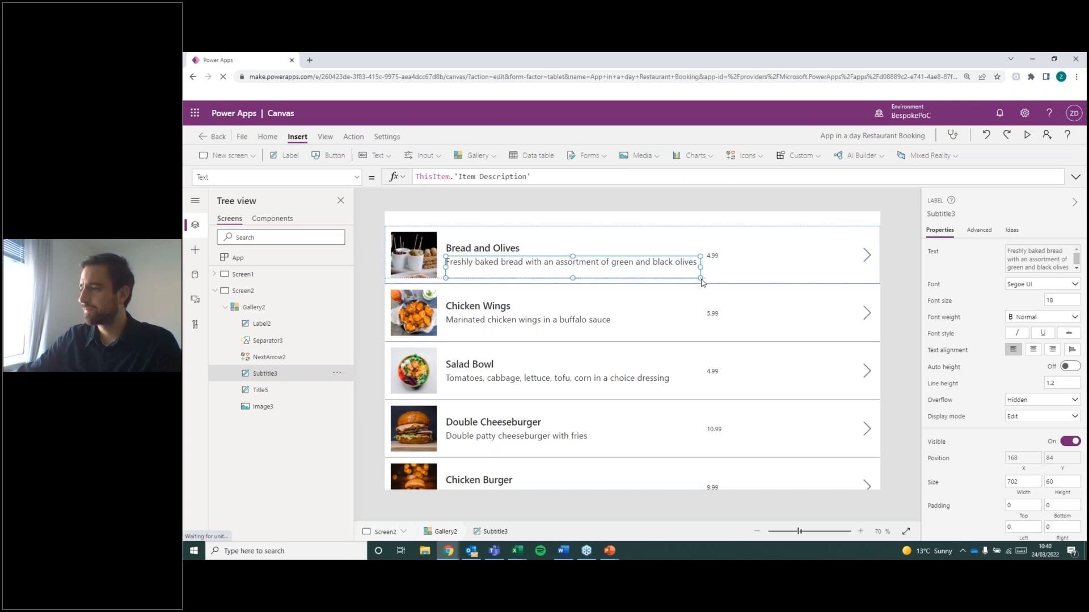
left_click_drag(702, 284, 700, 278)
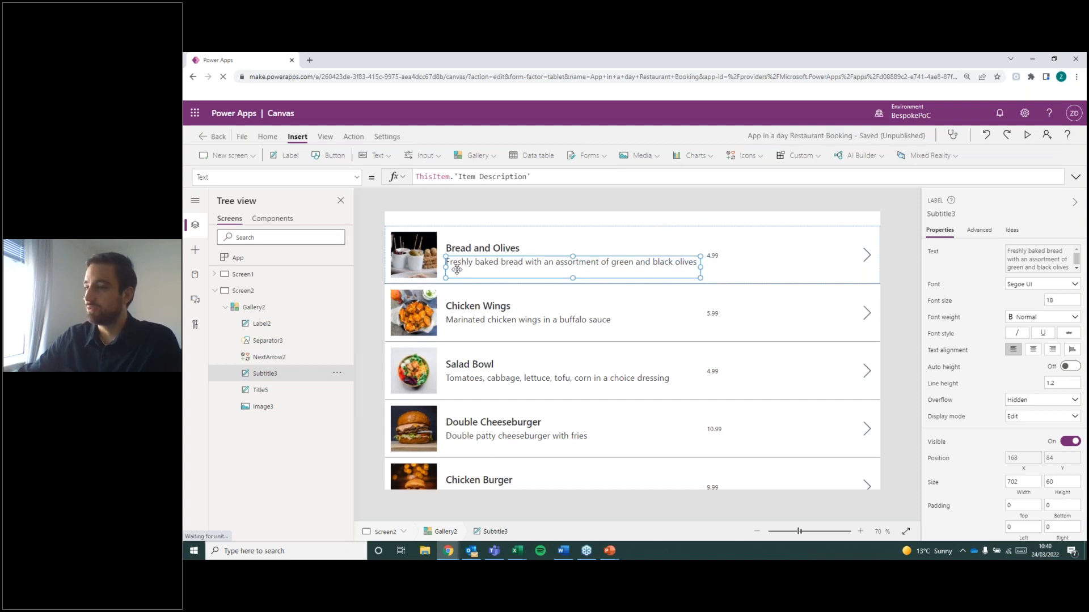
Insert another text label into the menu items gallery's row template, beside the price at about X 998, Y 60.
left_click(896, 309)
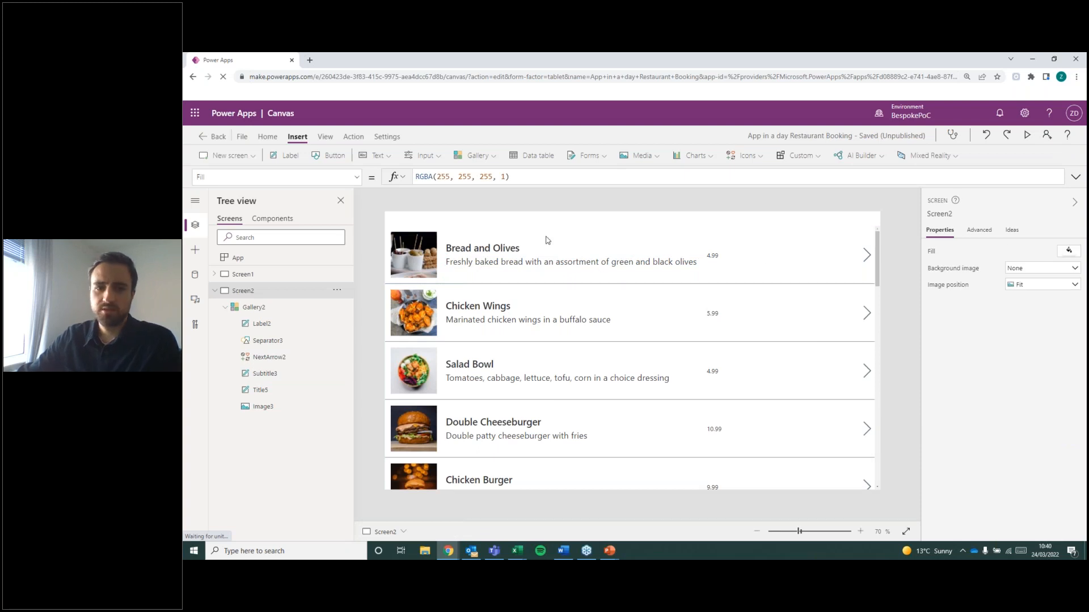
left_click(648, 322)
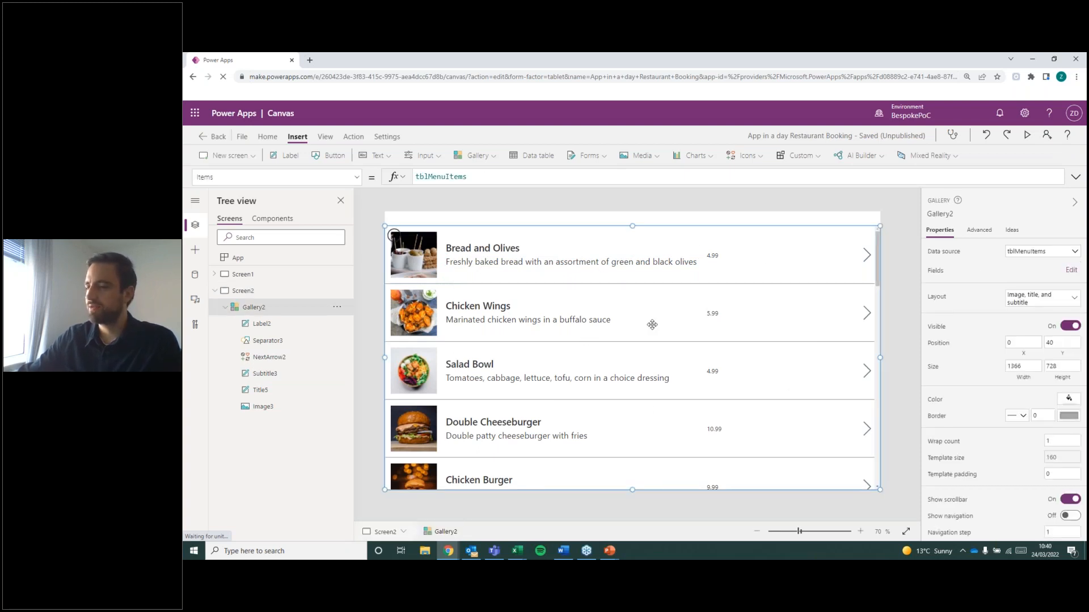
left_click(397, 238)
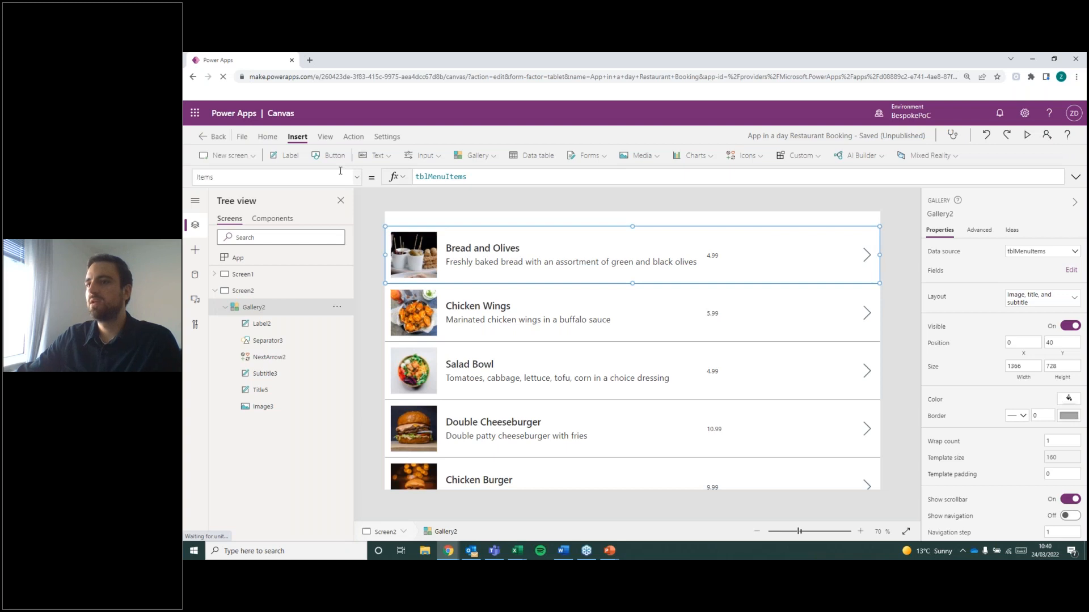
left_click_drag(437, 240, 786, 249)
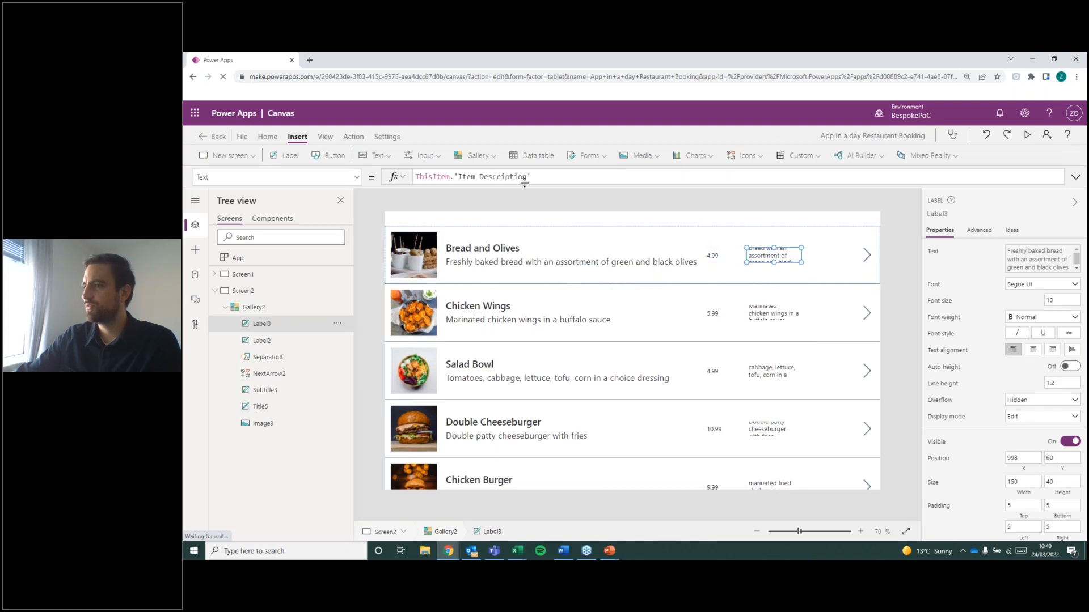
Set the new label's text to ThisItem.Quantity.
double_click(458, 180)
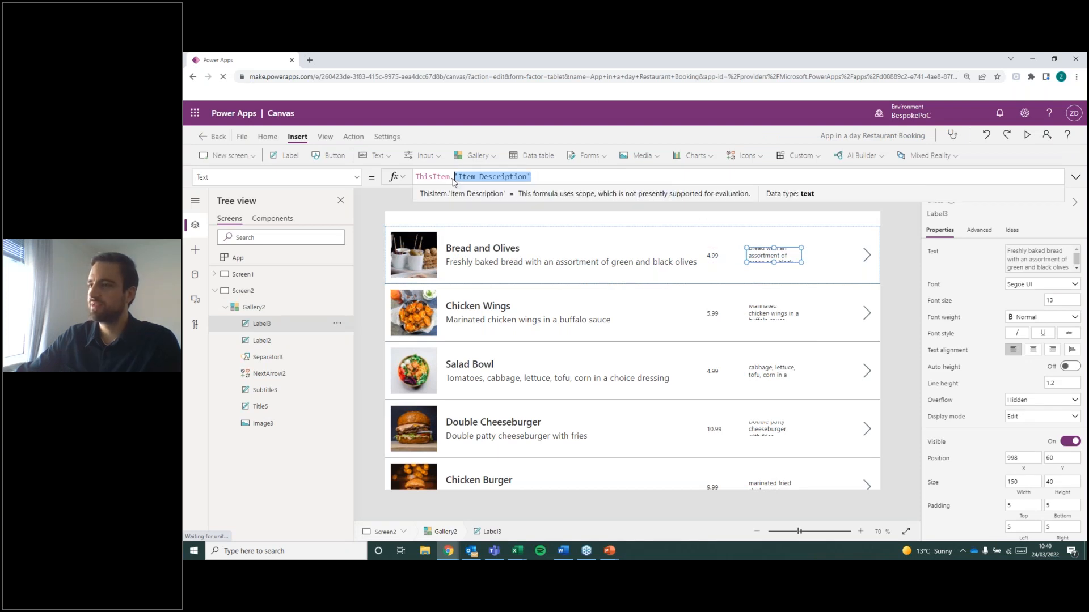
key("BackSpace")
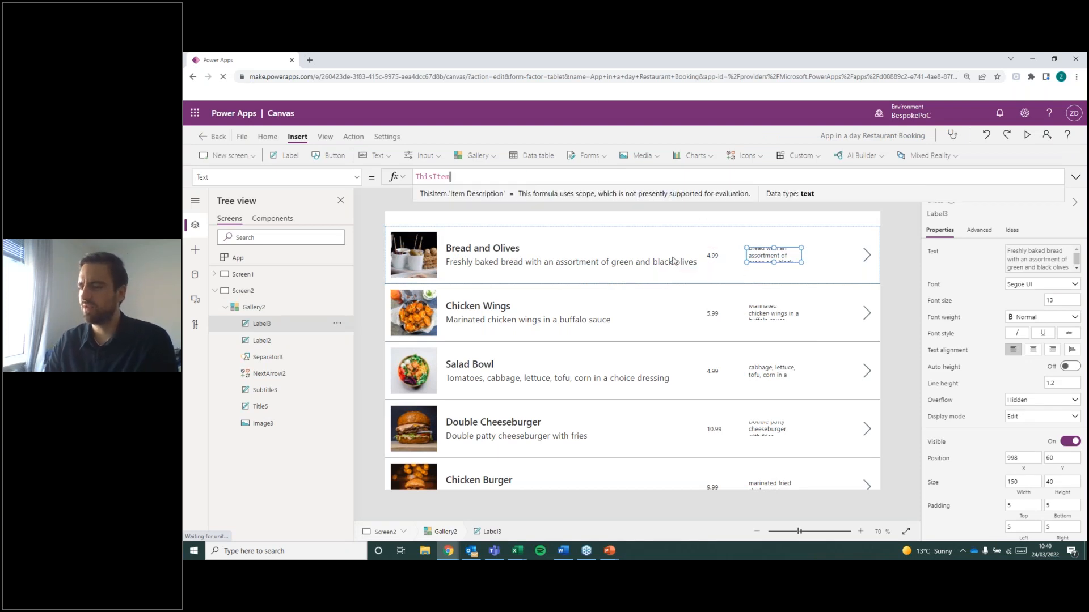
scroll(520, 209, "down", 3)
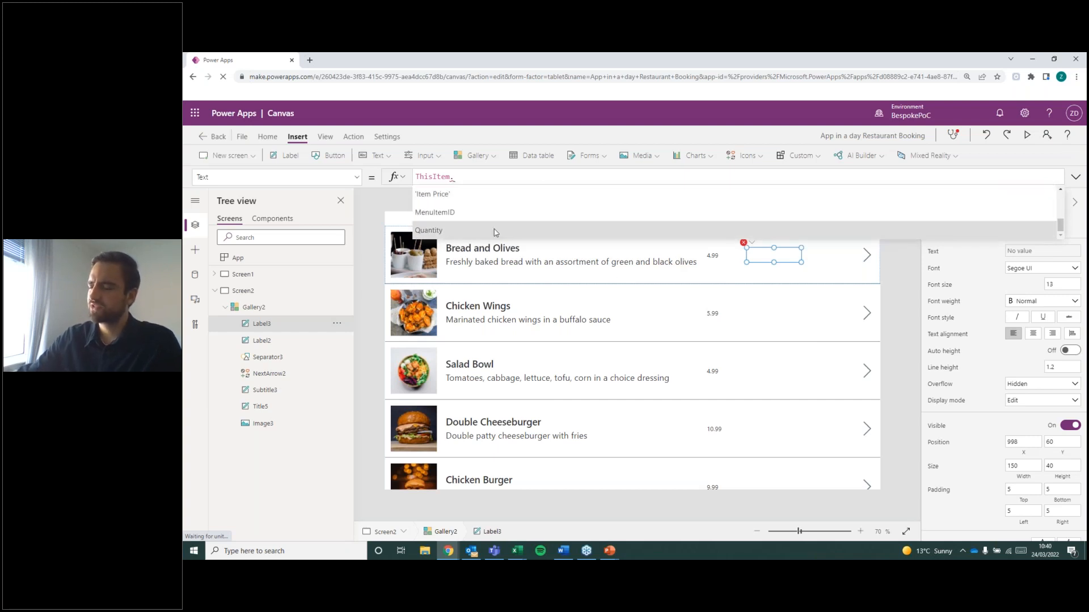
left_click(493, 230)
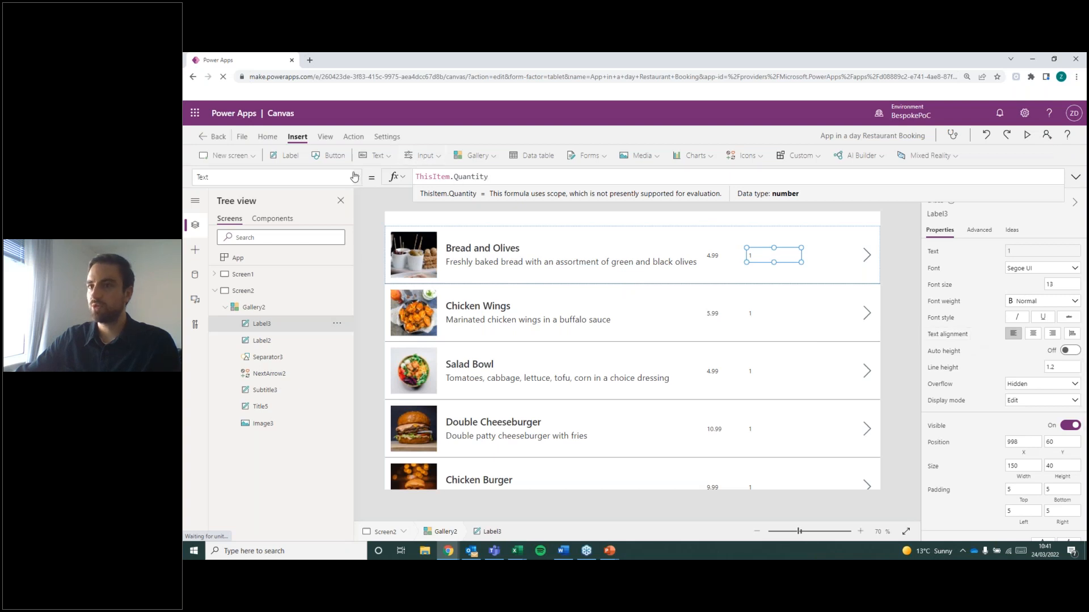
Move the quantity label further from the price, to about X 1033, Y 60 in the gallery's row template.
left_click(731, 373)
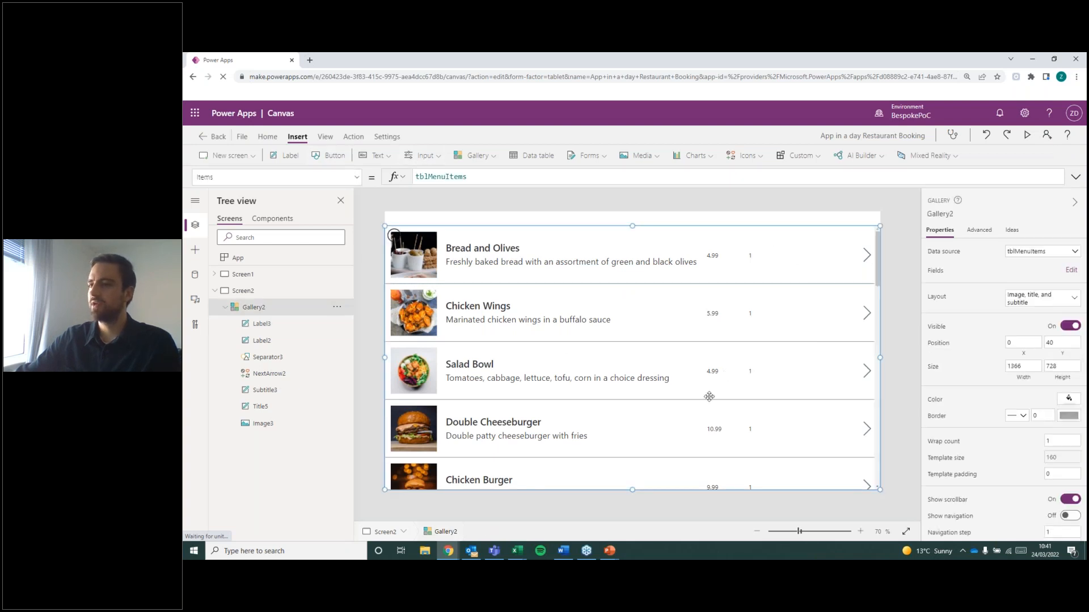
left_click(396, 236)
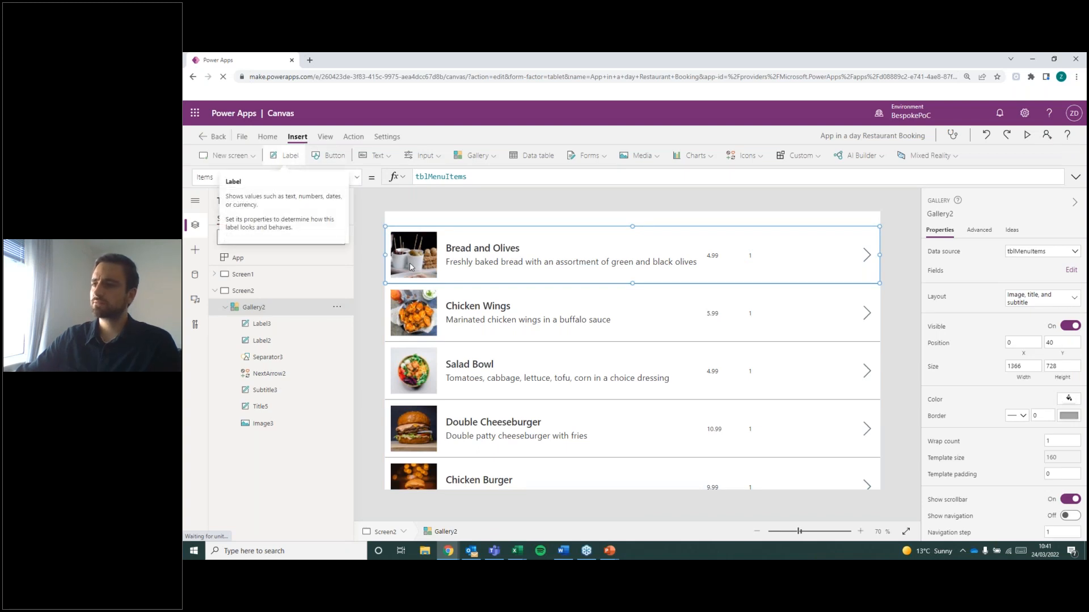
left_click(749, 255)
left_click_drag(753, 252, 777, 252)
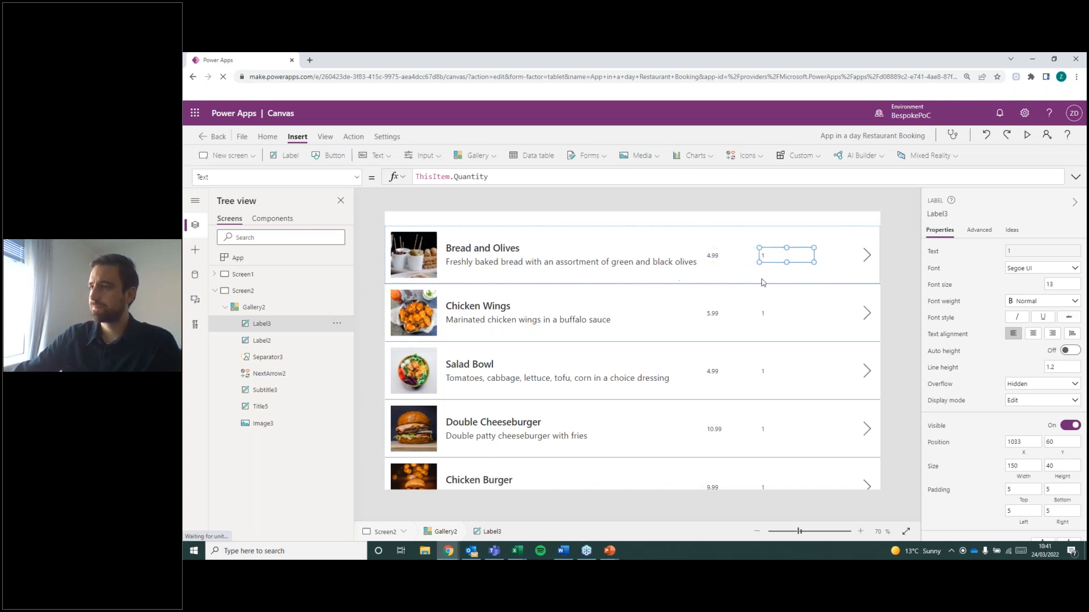
Re-enter the Quantity field after ThisItem in the quantity label's text formula.
triple_click(483, 177)
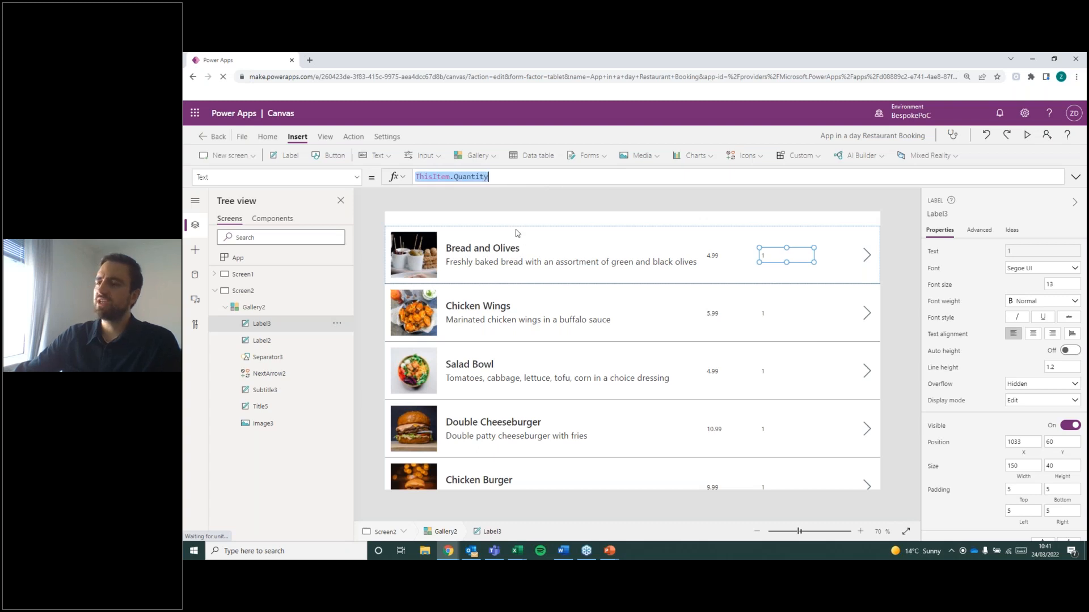
double_click(473, 176)
key("BackSpace")
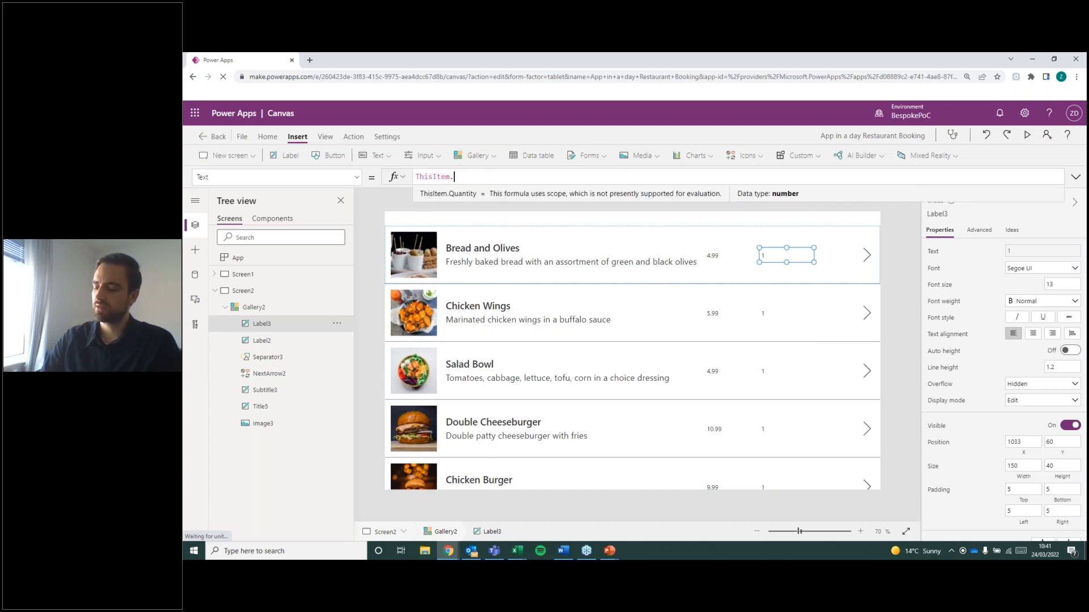
type("quan")
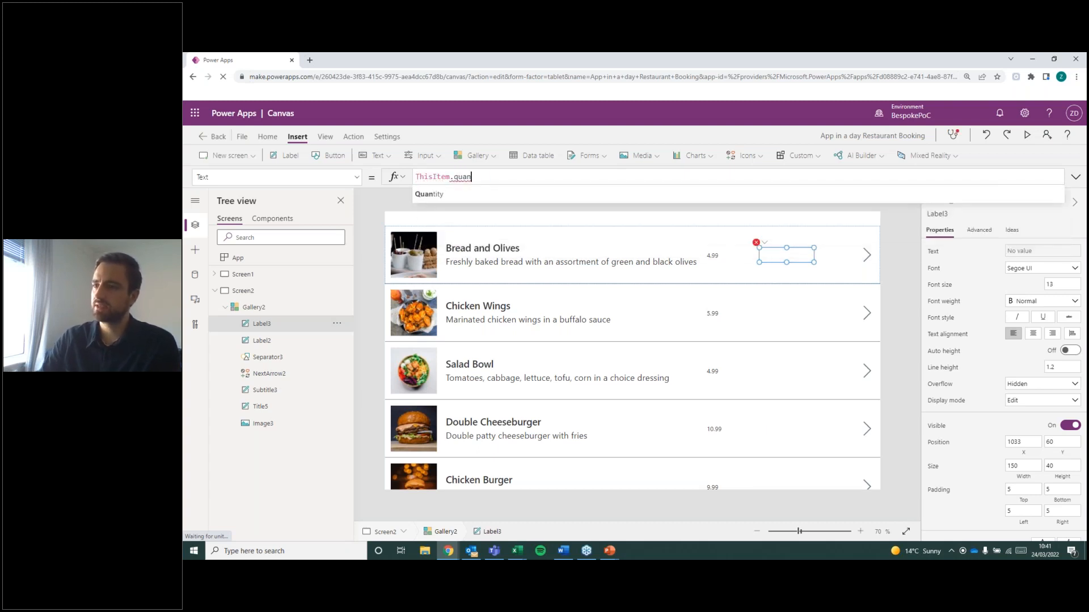
left_click(550, 197)
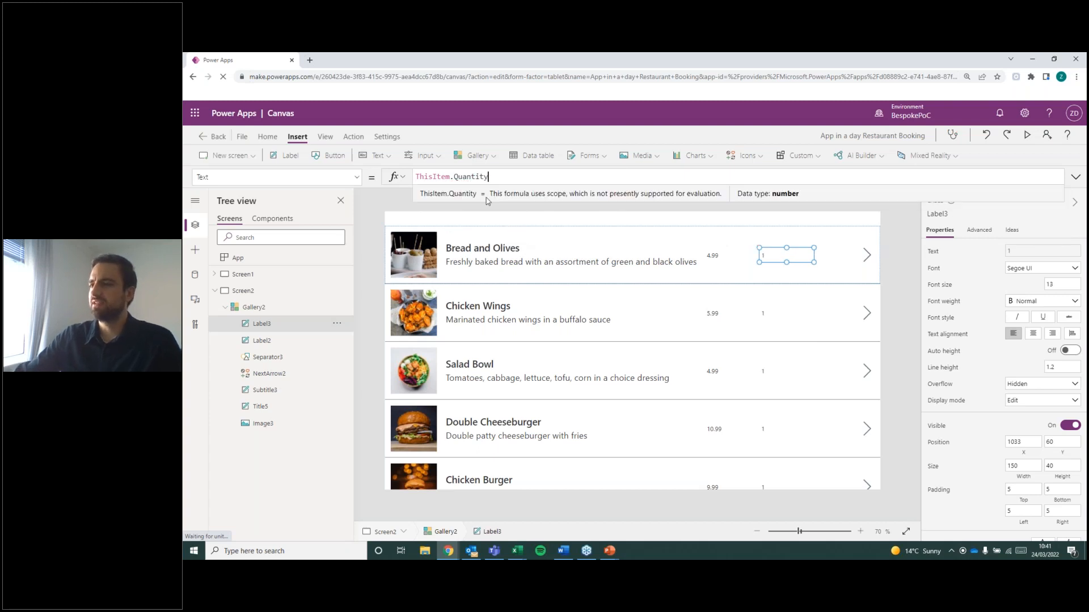
double_click(476, 177)
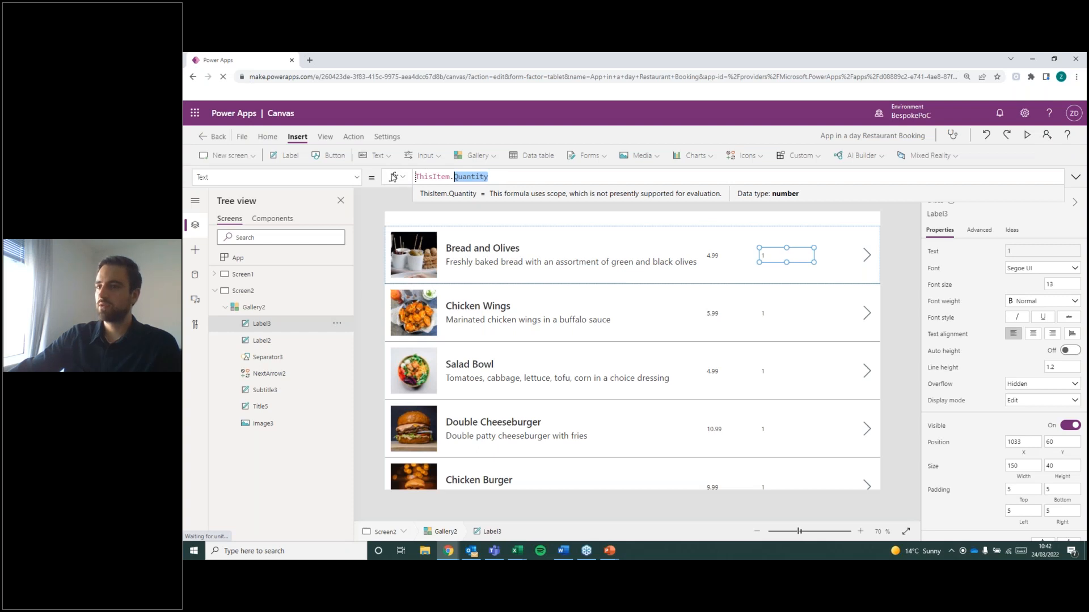
left_click_drag(470, 177, 415, 177)
left_click(356, 176)
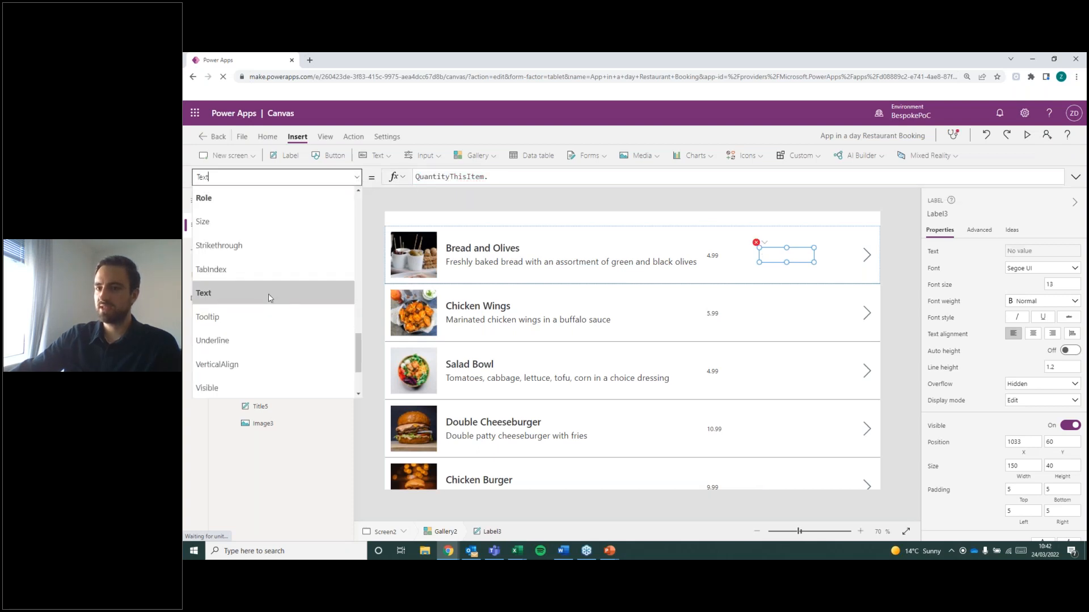
left_click(269, 295)
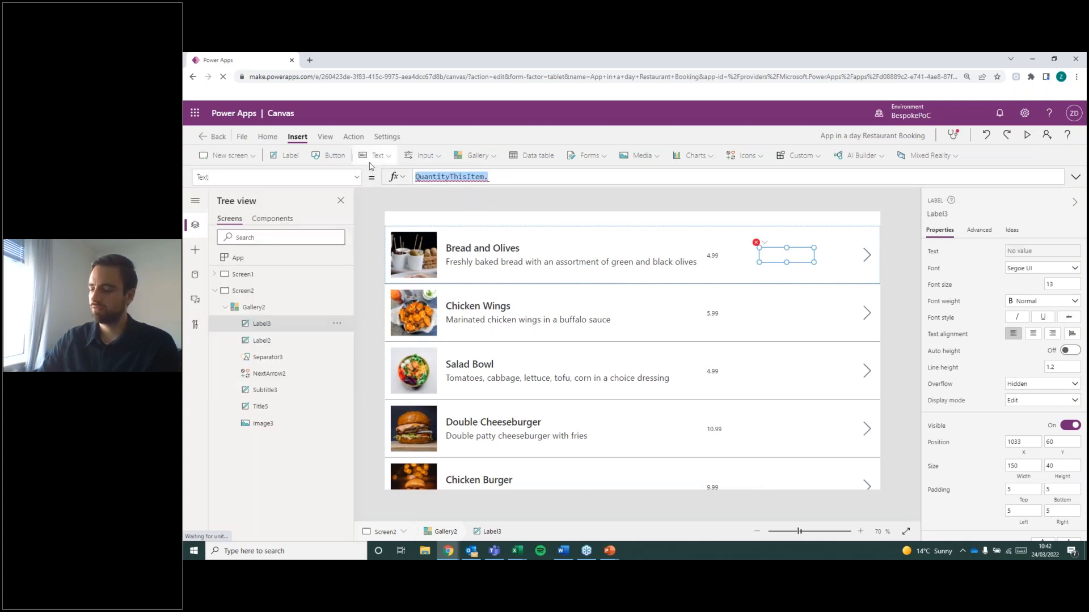
Replace the quantity label's entire text formula with ThisItem.Quantity.
key("BackSpace")
type("ThiItem")
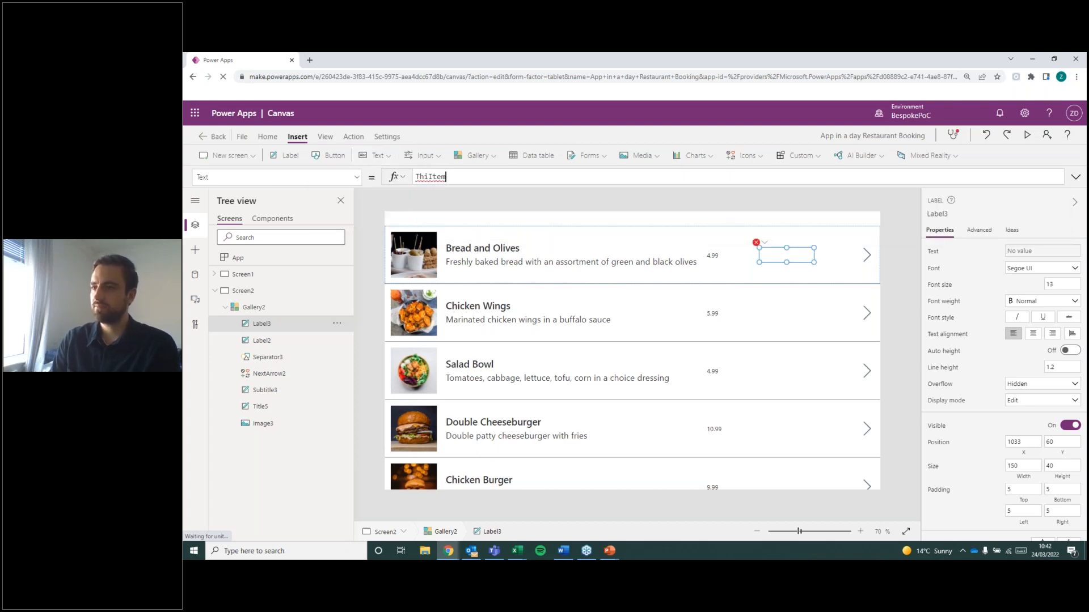
key("BackSpace")
key("BackSpace")
key("BackSpace")
type("Item")
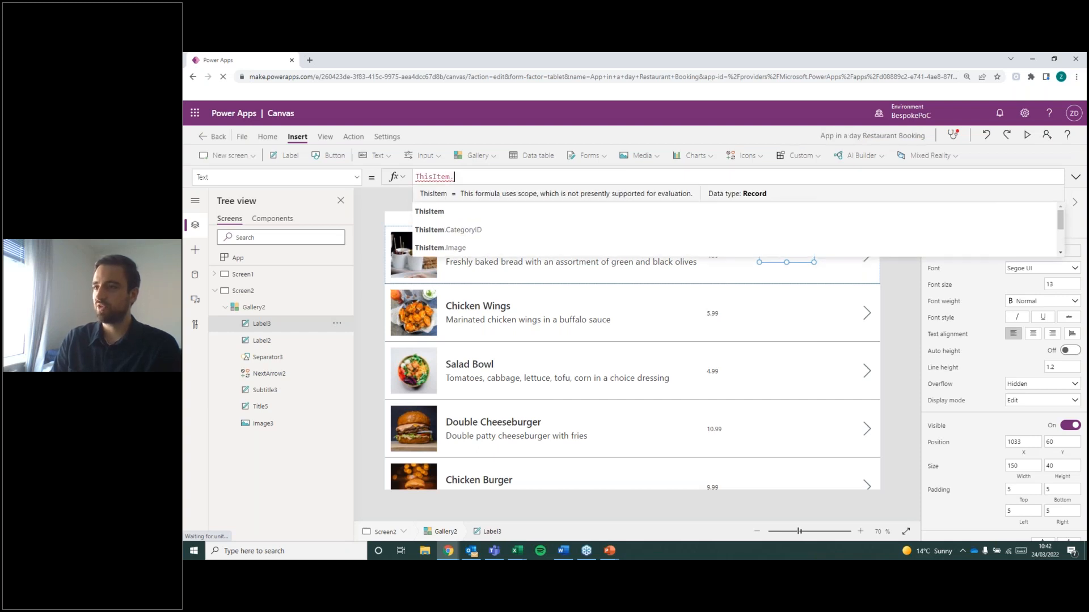
type(".")
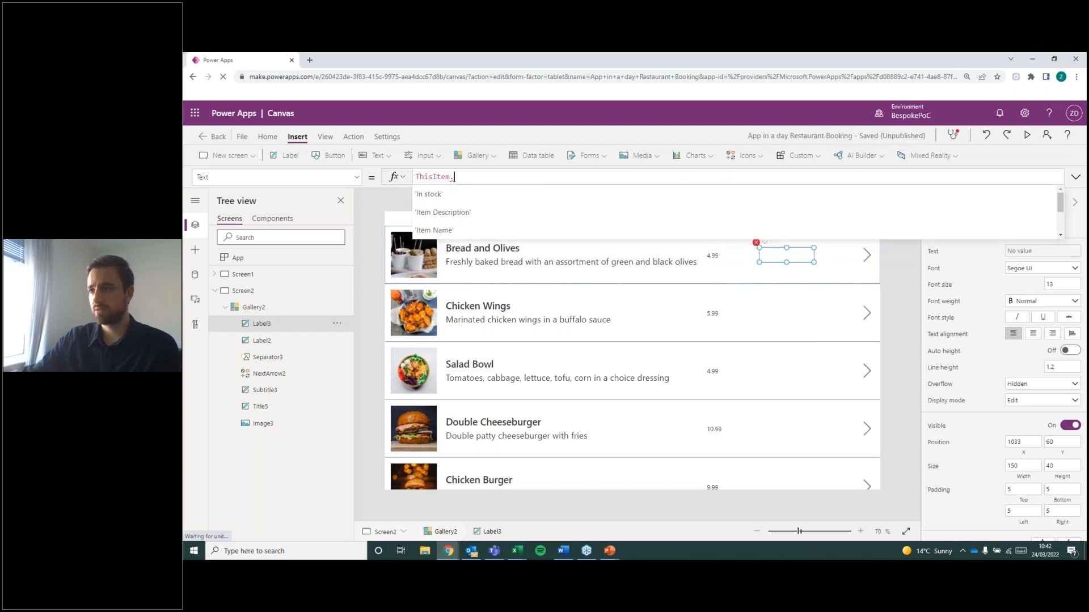
scroll(497, 219, "down", 1)
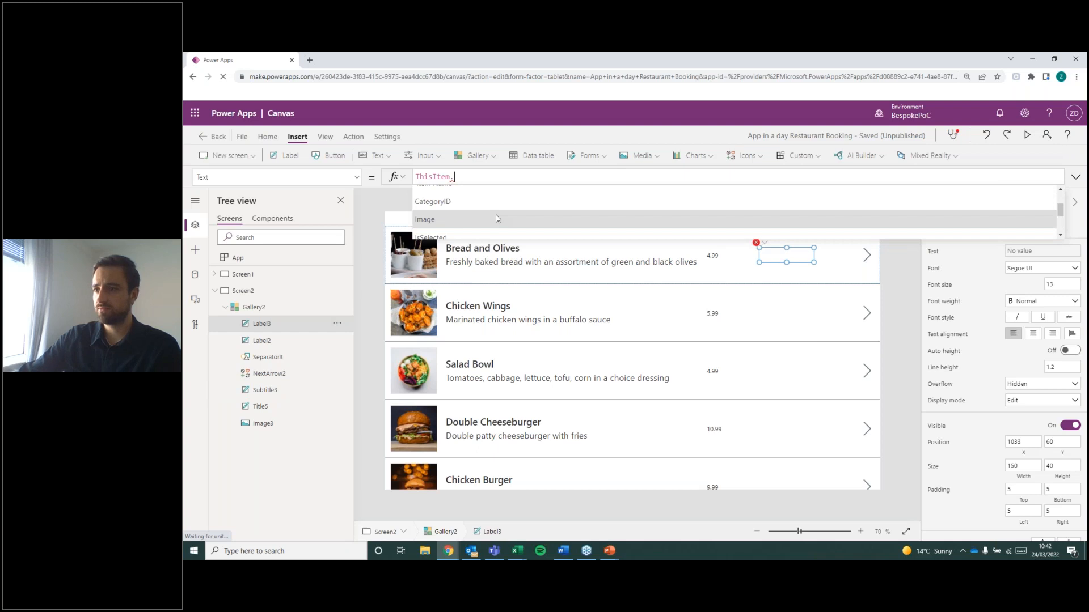
scroll(497, 219, "down", 2)
left_click(493, 237)
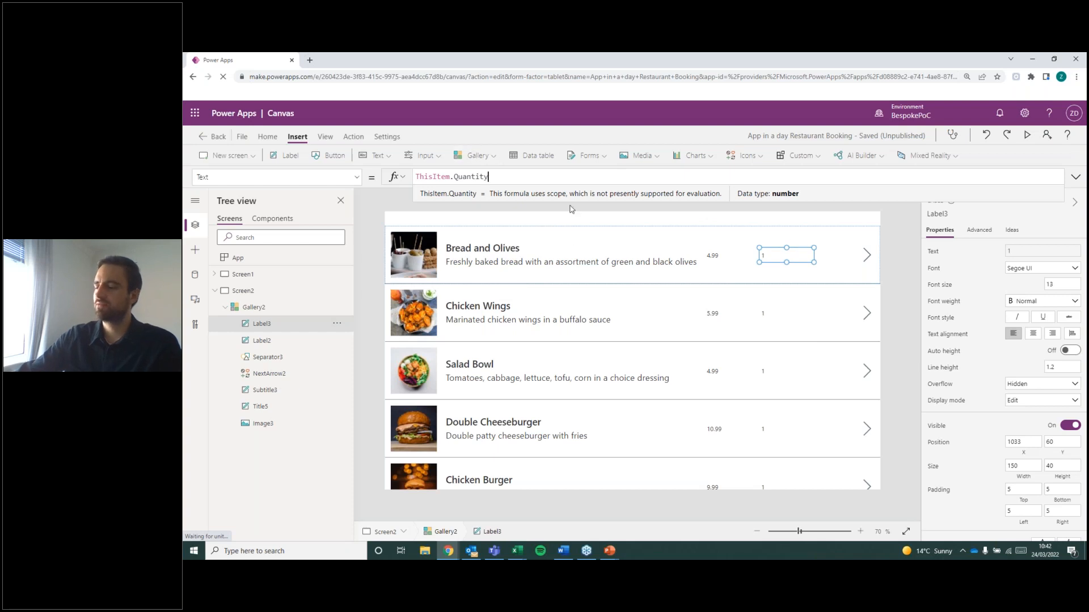
left_click(802, 245)
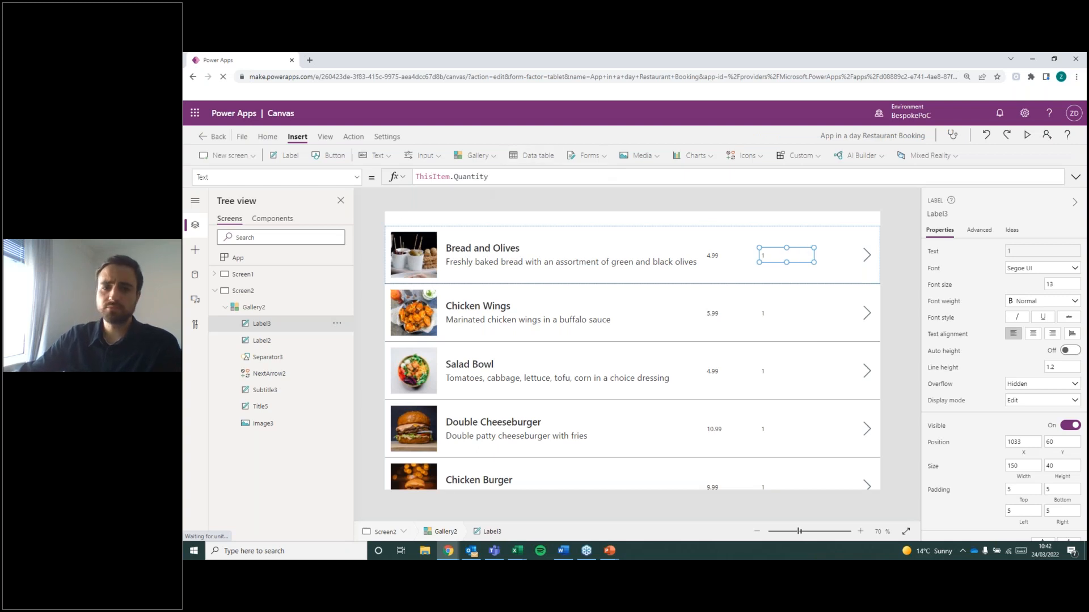
Delete the next-arrow icon from the menu items gallery's row template.
key("alt+Tab")
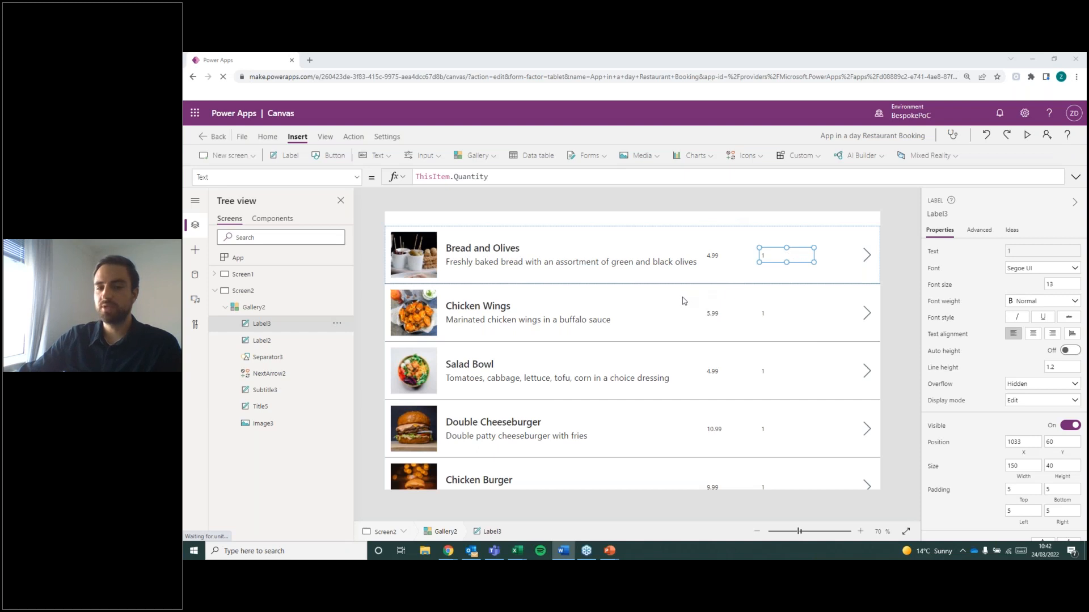
left_click(869, 260)
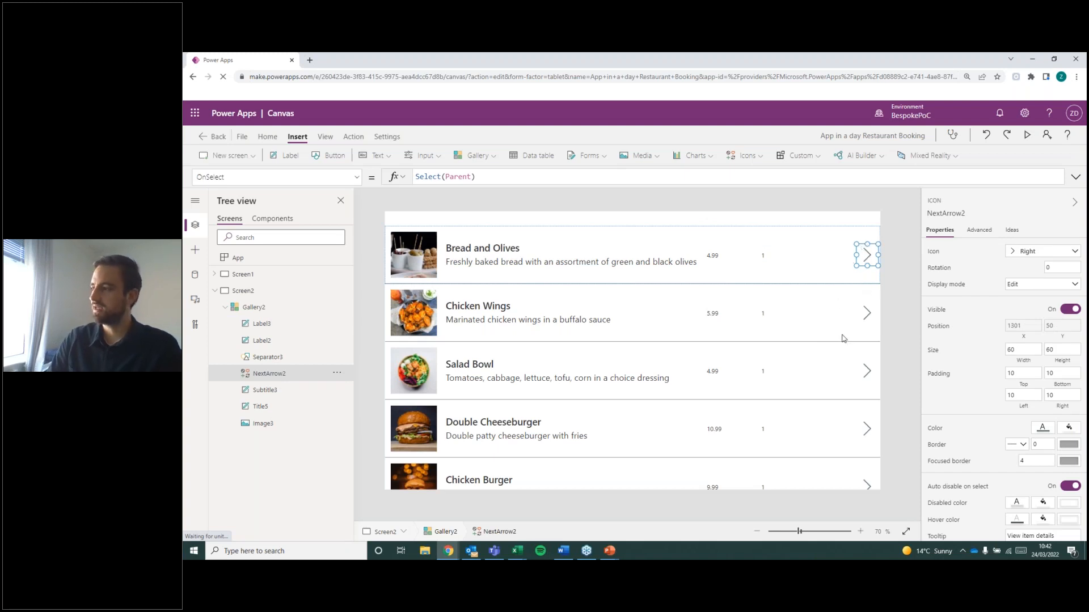
key("Delete")
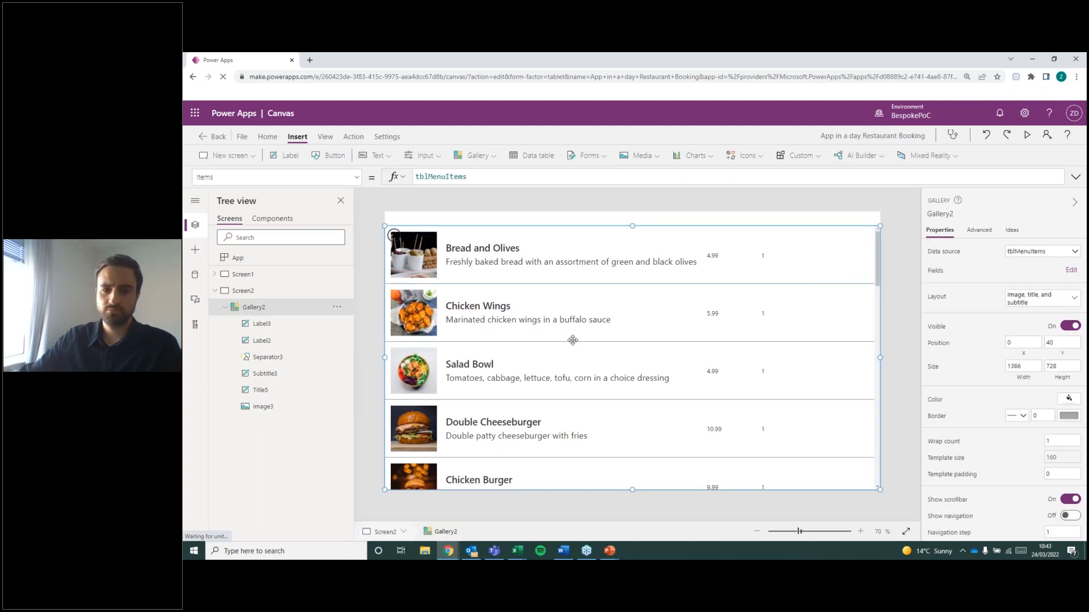
Insert an Add icon into the gallery's row template and place it at the row's far end, about X 1291, Y 48.
key("alt+Tab")
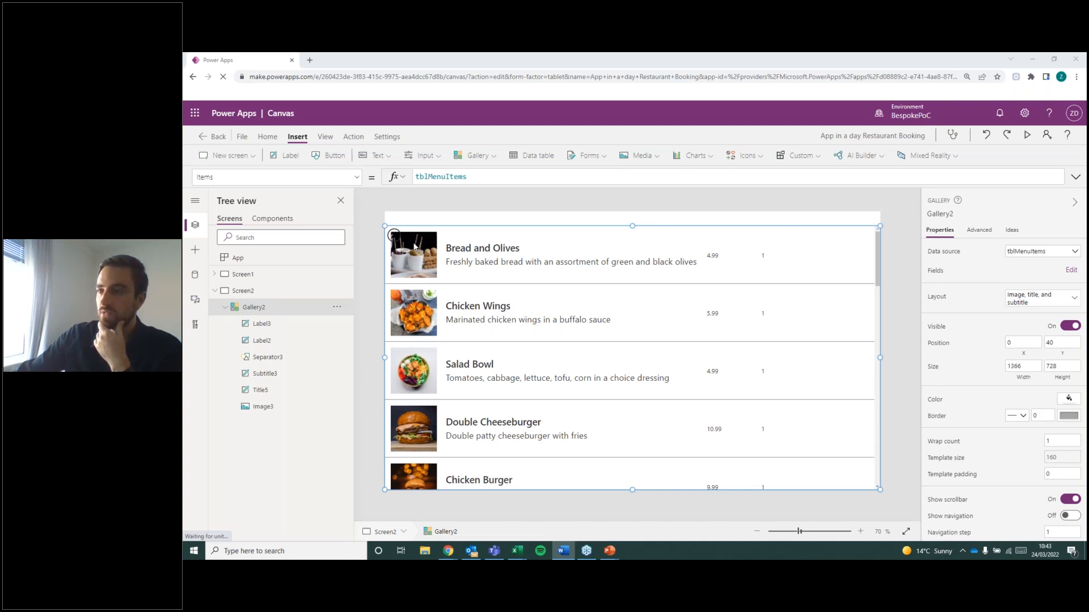
left_click(395, 236)
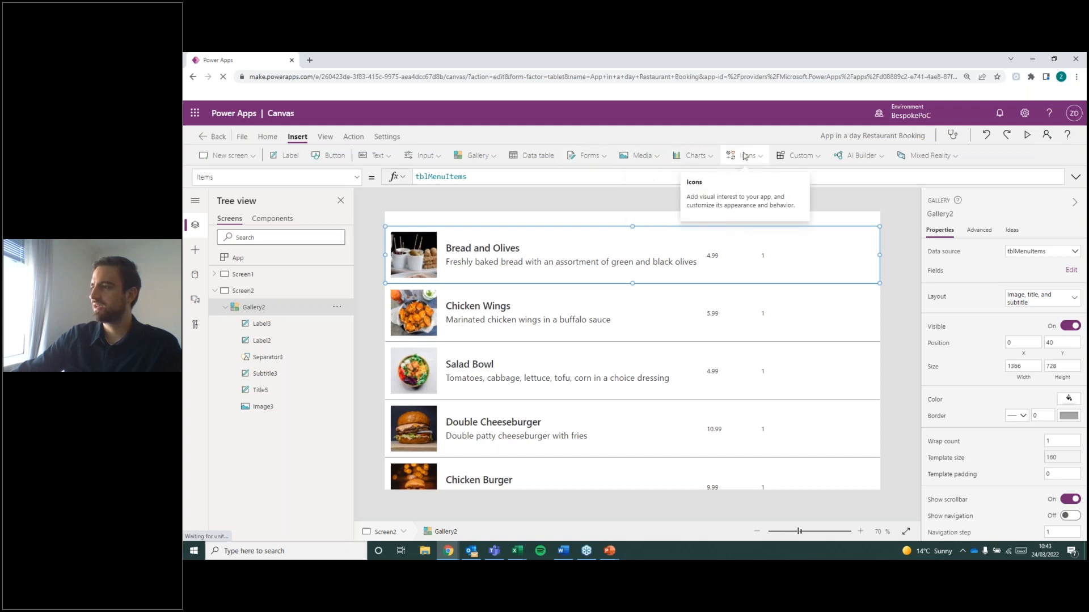
left_click(745, 156)
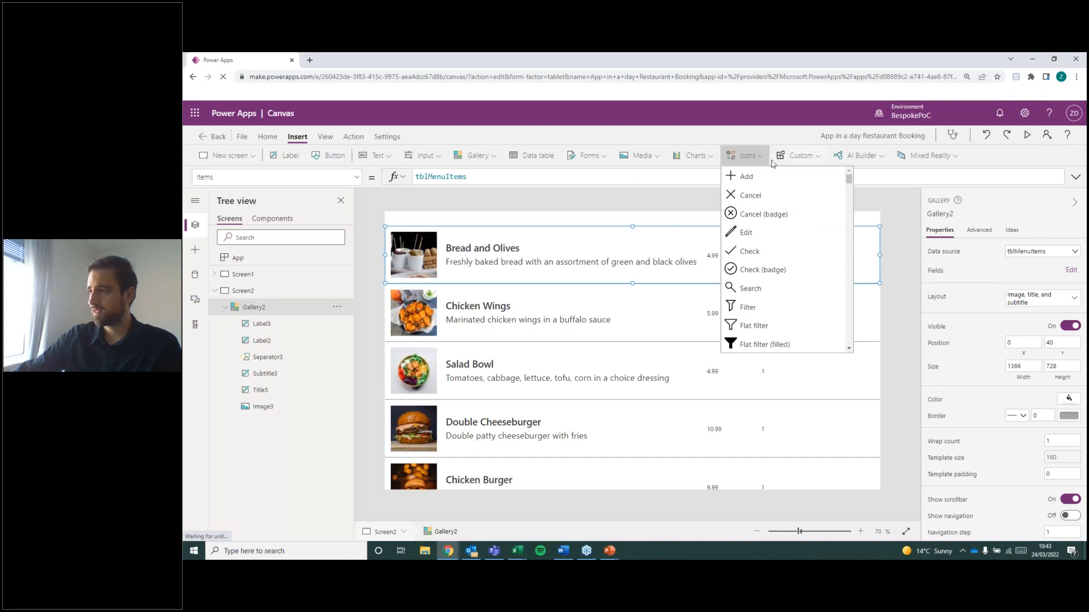
left_click(738, 180)
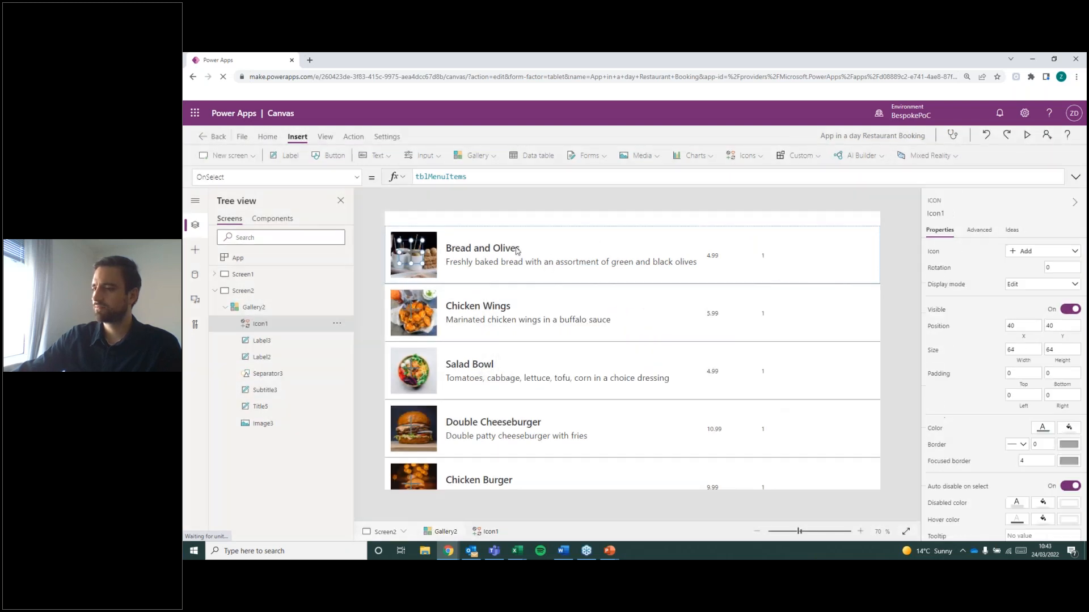
left_click_drag(411, 250, 867, 259)
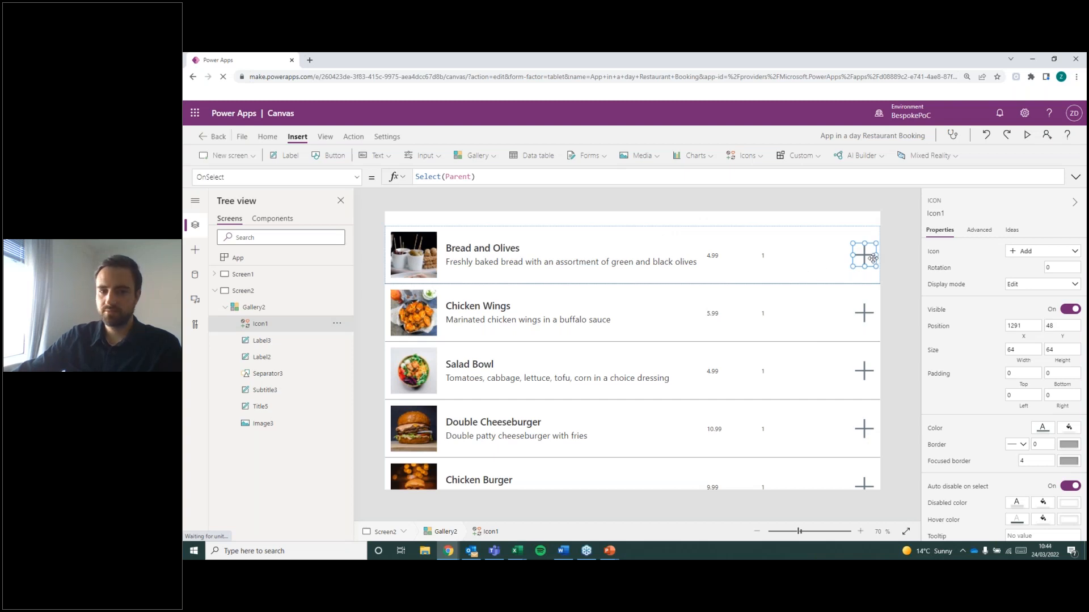
Insert a Horizontal line icon into the menu items gallery's row template as a minus sign.
left_click(598, 225)
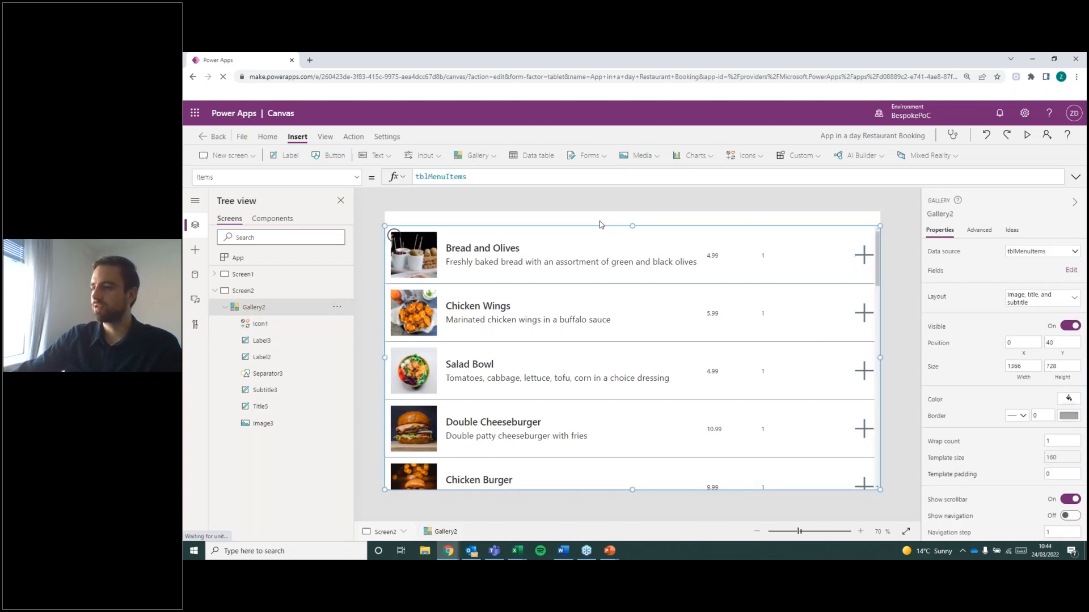
left_click(394, 235)
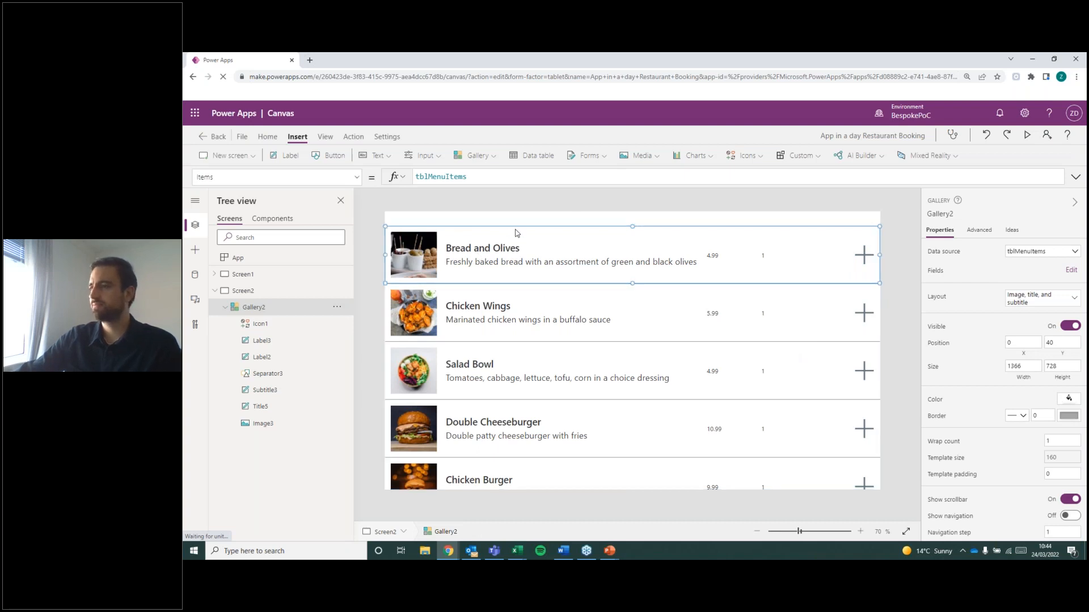
left_click(747, 156)
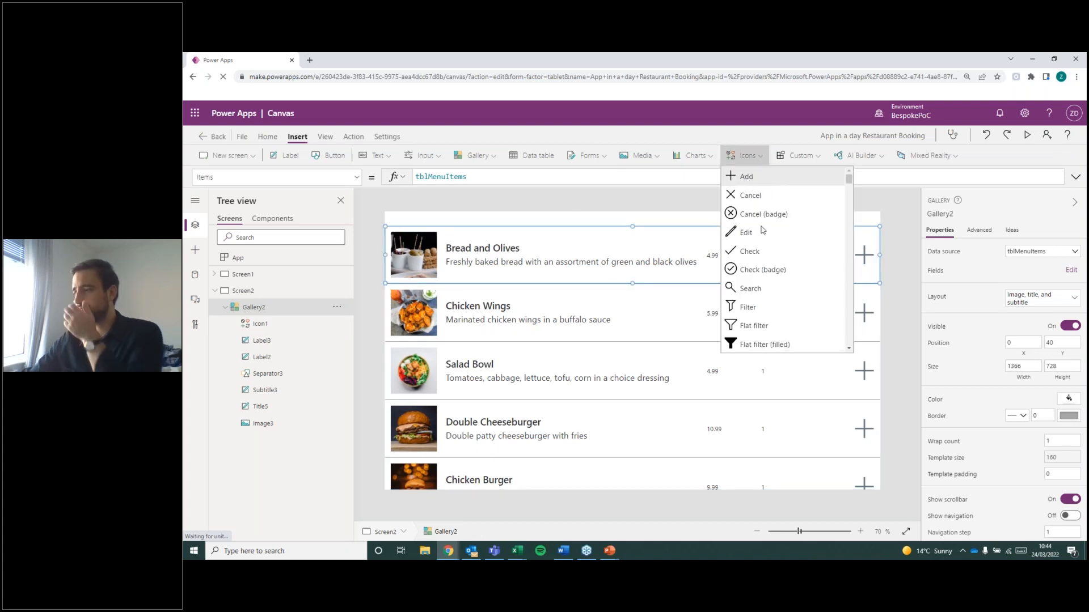
scroll(812, 246, "down", 2)
scroll(815, 250, "down", 8)
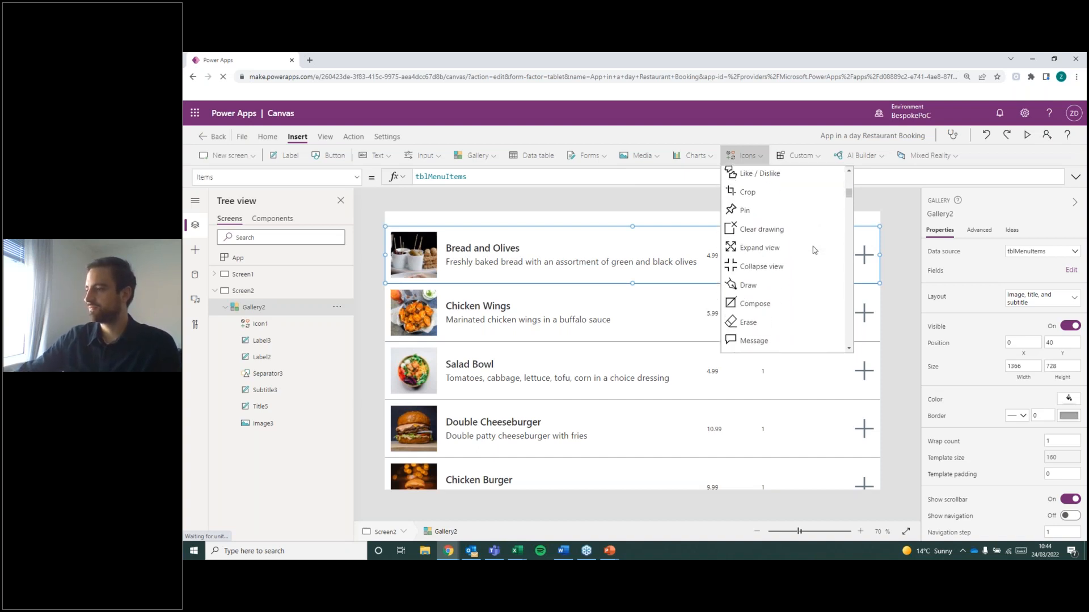
scroll(814, 250, "down", 6)
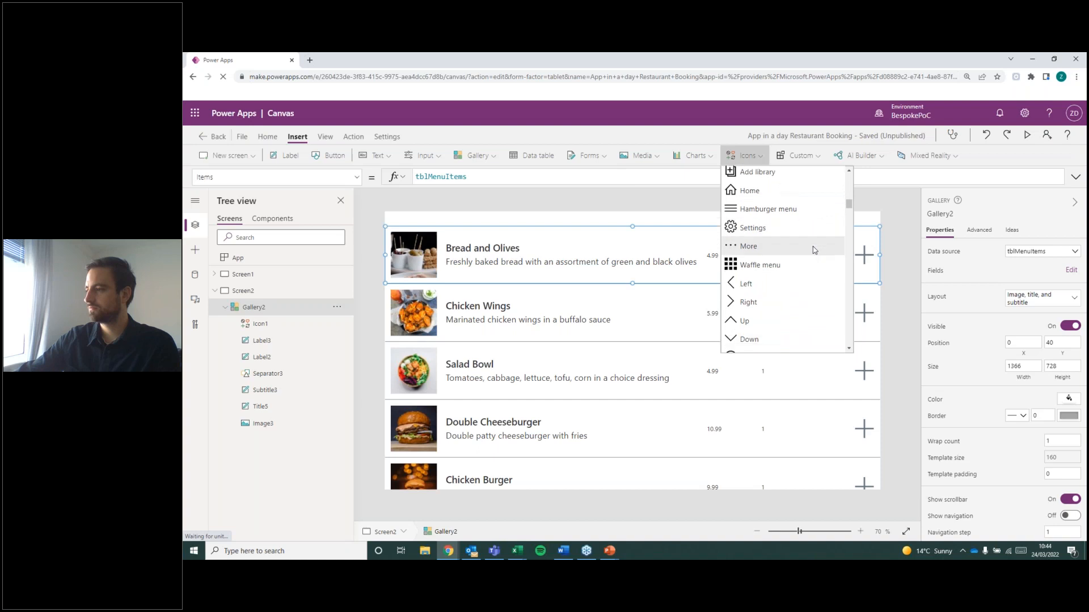
scroll(814, 250, "down", 10)
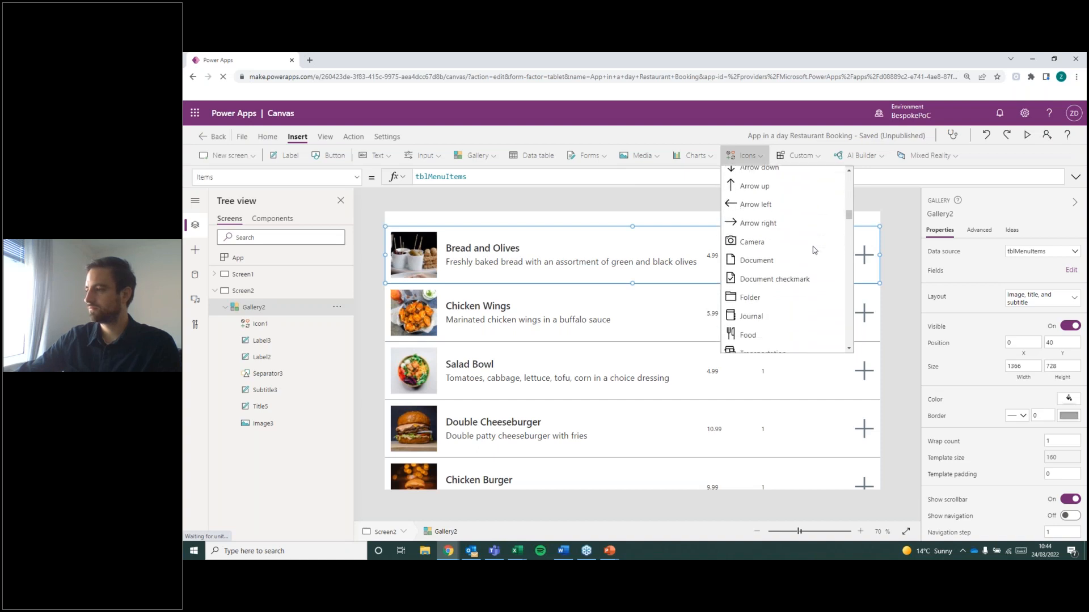
scroll(814, 250, "down", 10)
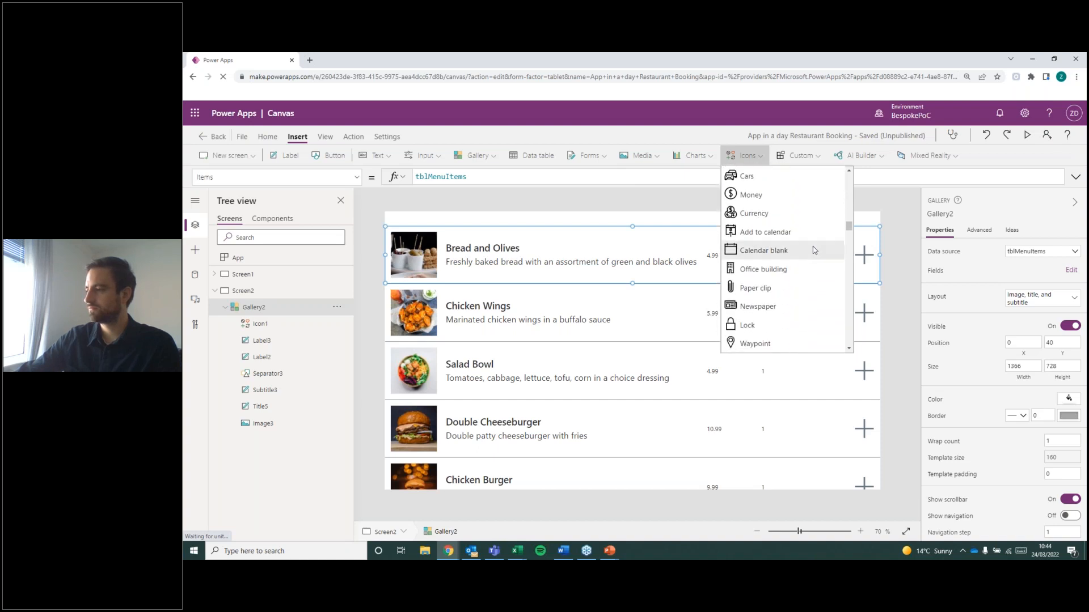
scroll(814, 250, "down", 8)
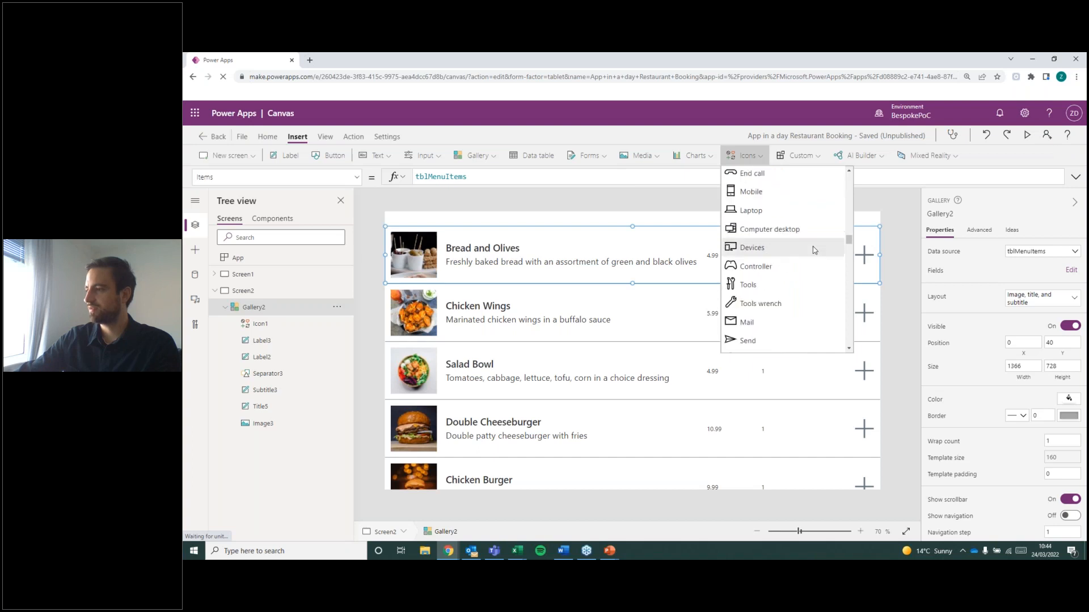
scroll(815, 250, "down", 8)
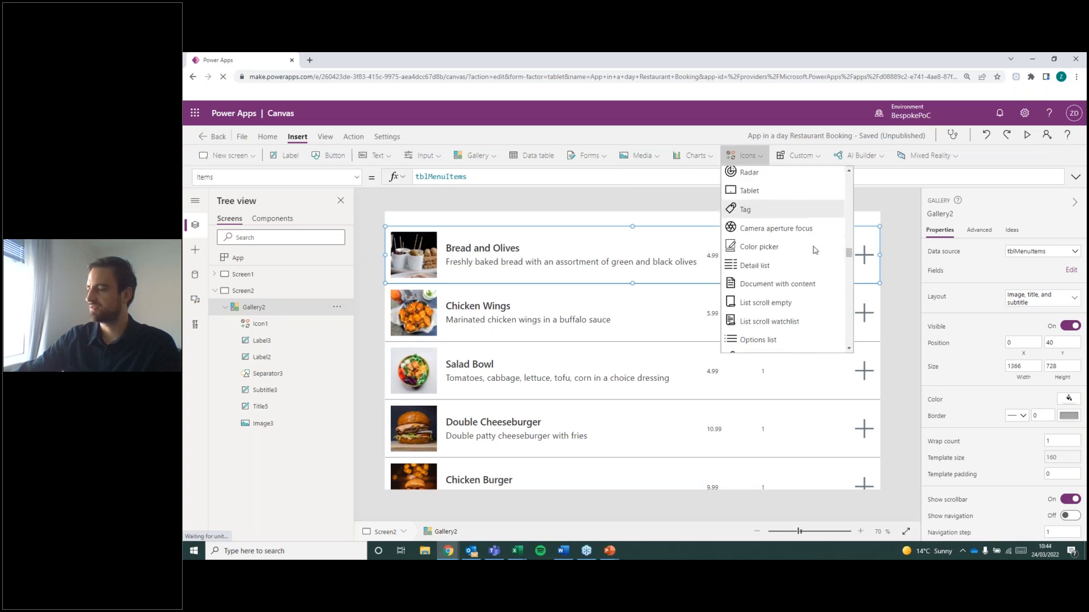
scroll(814, 250, "down", 8)
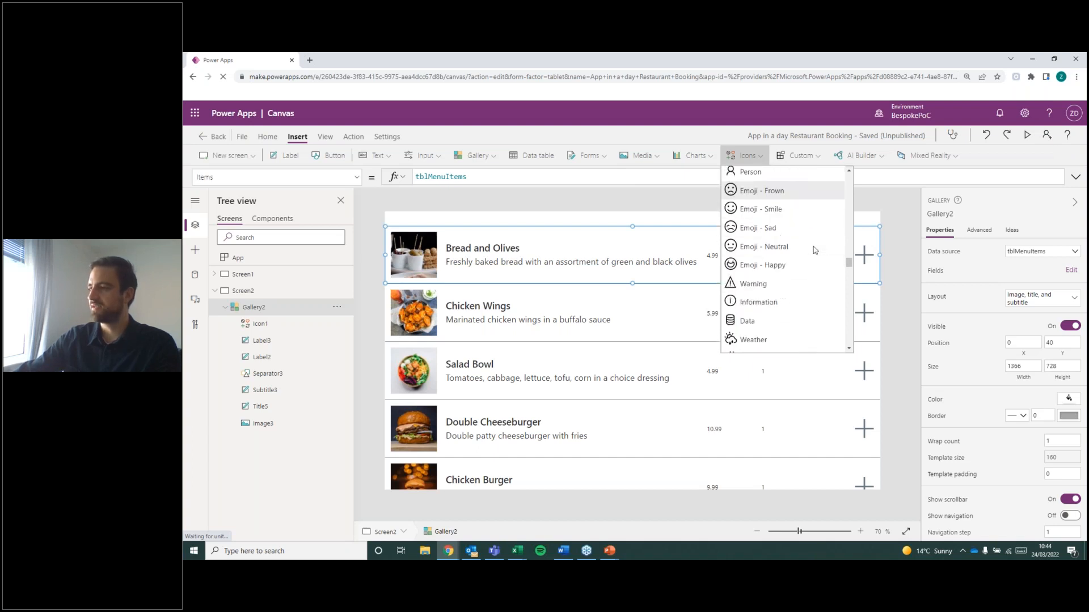
scroll(814, 251, "down", 6)
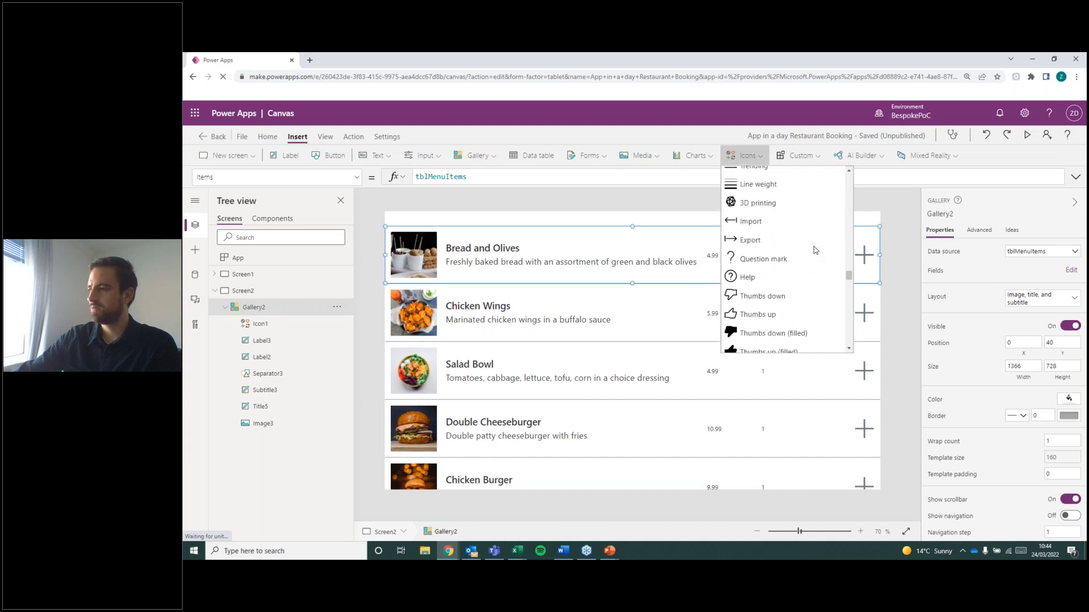
scroll(814, 250, "down", 8)
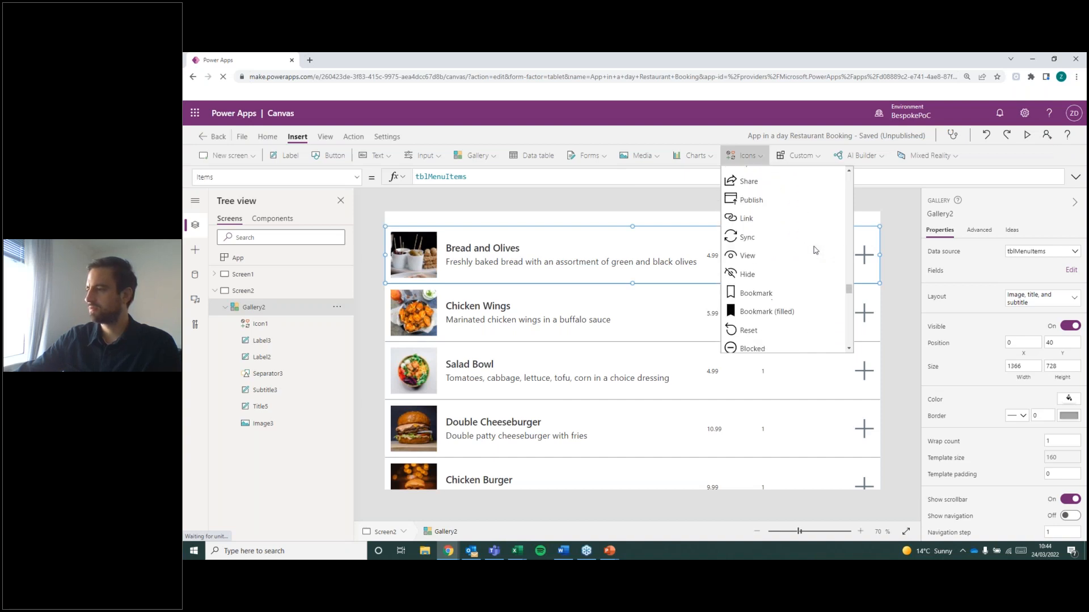
scroll(815, 250, "down", 3)
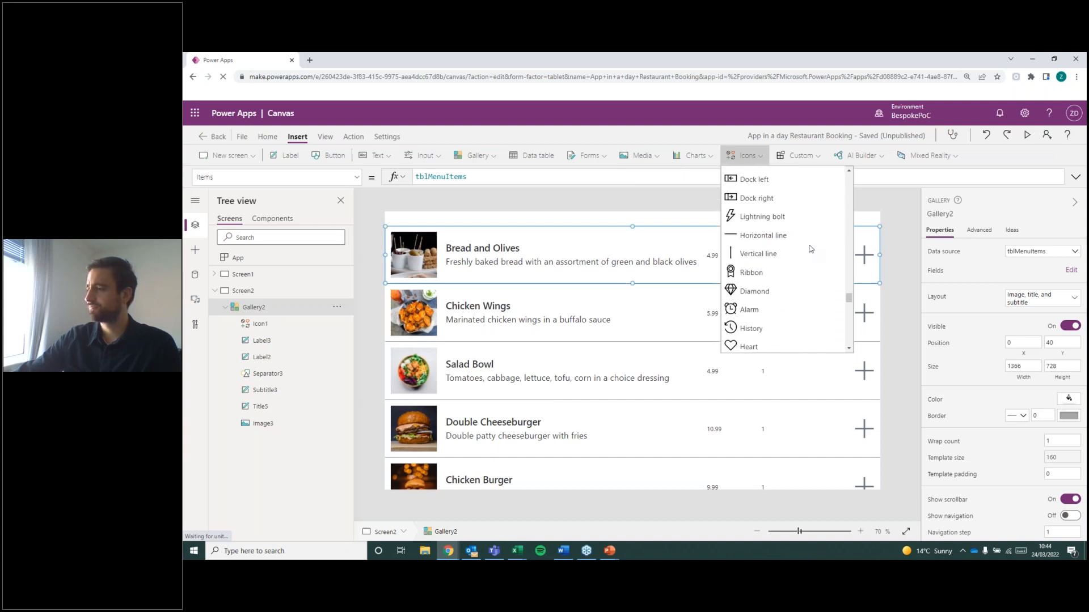
left_click(781, 244)
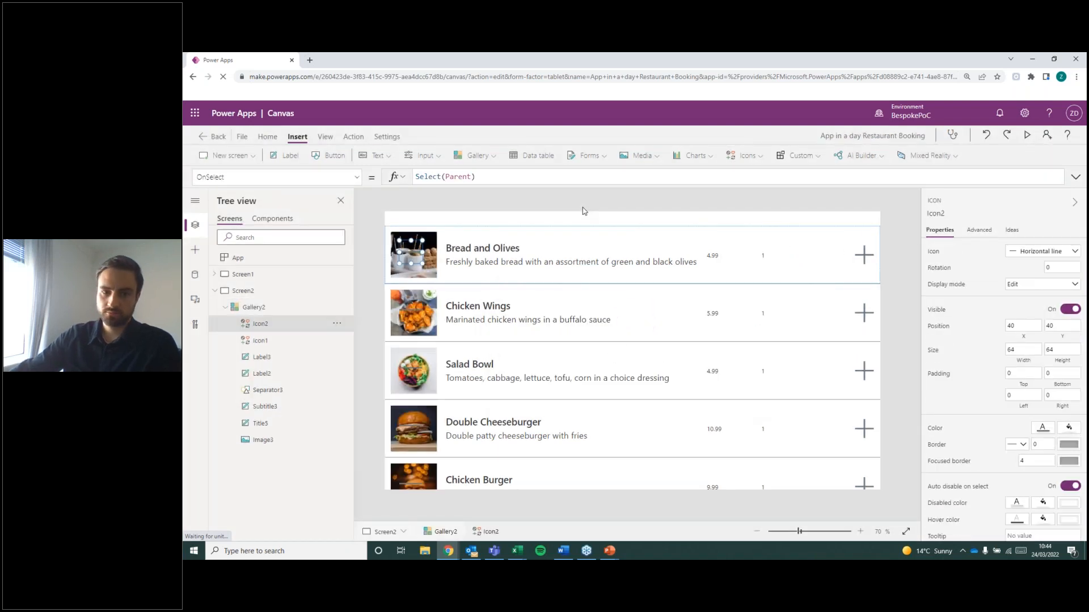
Place the horizontal line icon just before the Add icon in the row, level with it at about X 1216, Y 48.
left_click_drag(410, 252, 832, 258)
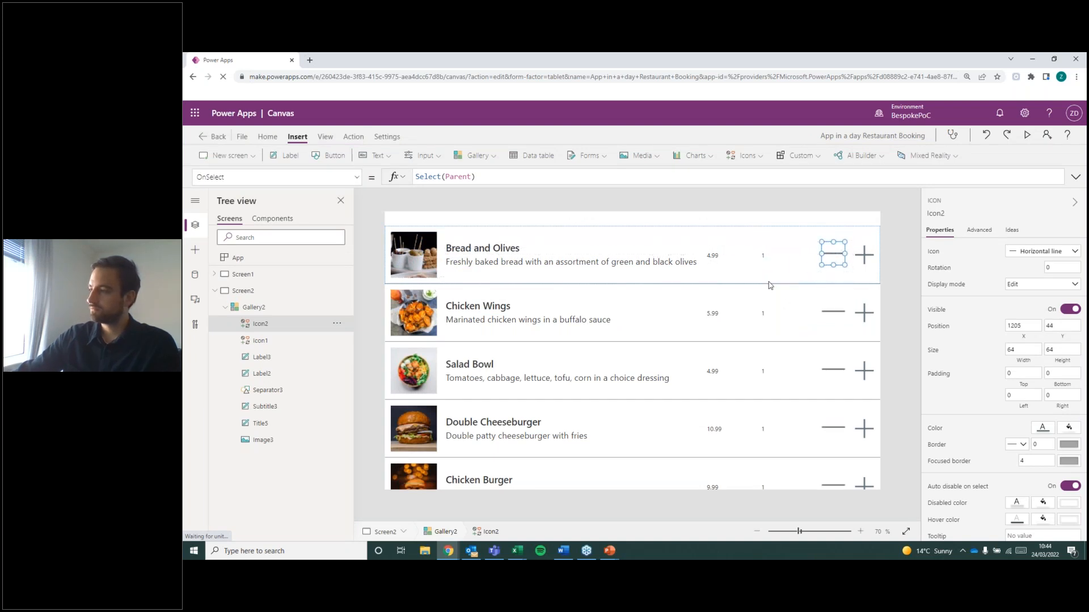
left_click(856, 277)
left_click(835, 257)
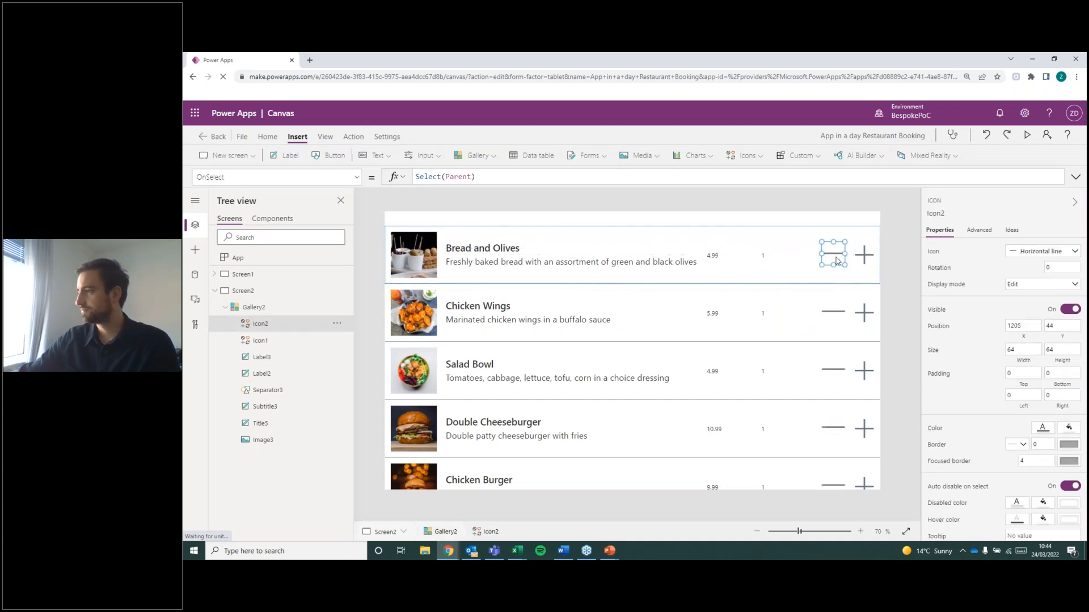
left_click_drag(835, 262, 841, 261)
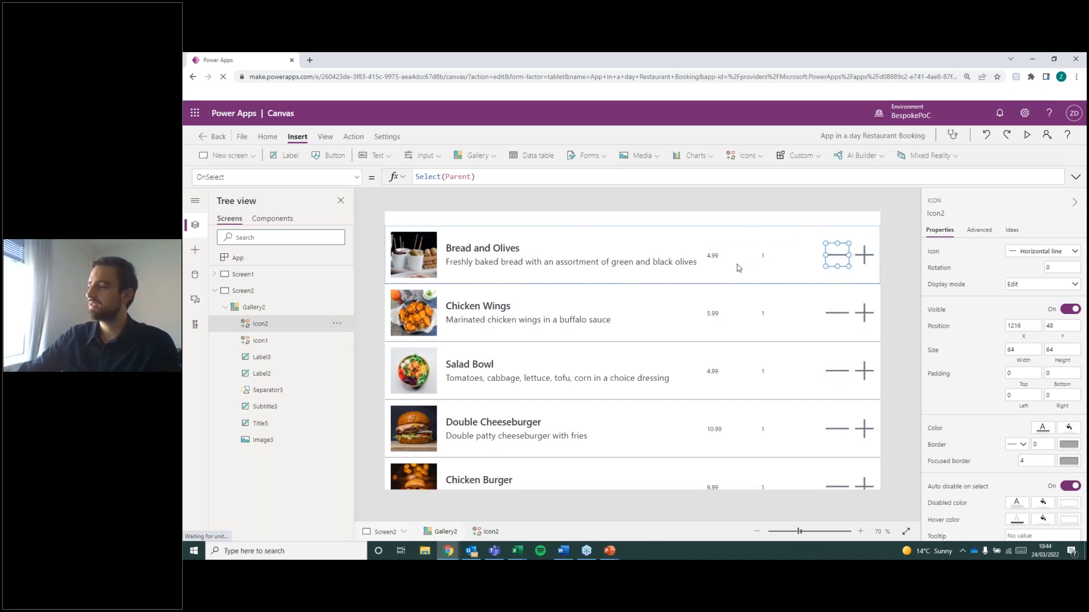
left_click(739, 269)
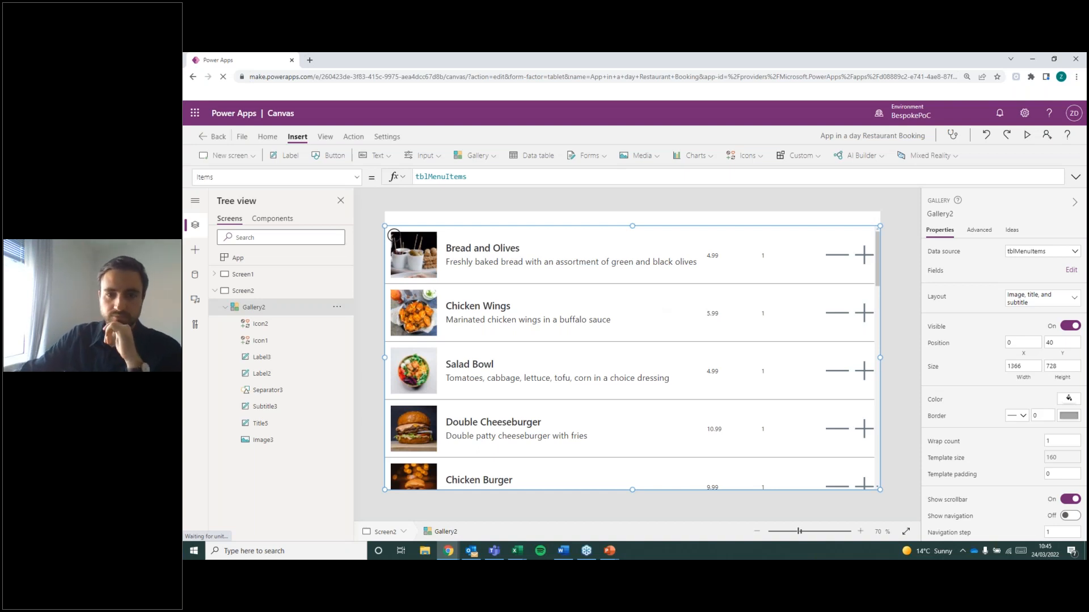
key("alt+Tab")
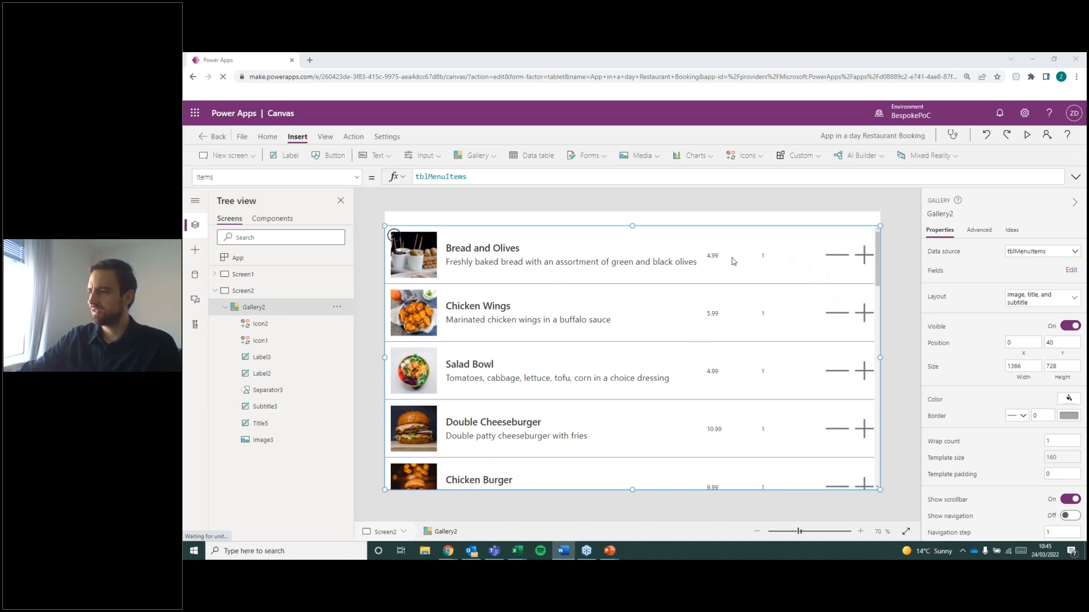
Narrow the quantity label to about 61 wide and swap it with the price label, with quantity at about X 910 and price at about X 1072.
left_click(765, 259)
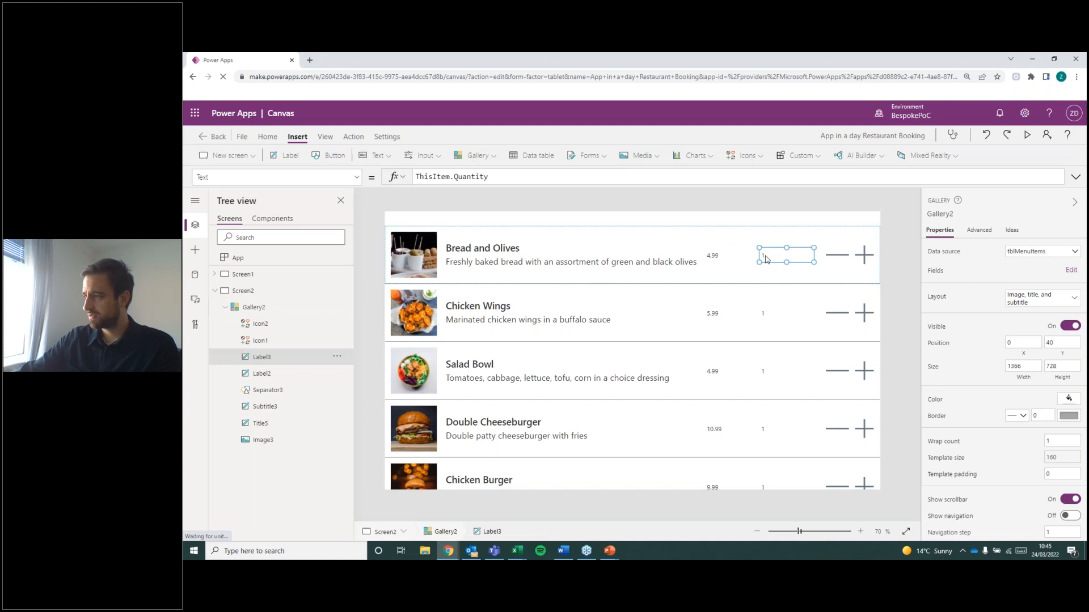
mouse_move(814, 262)
left_mouse_down()
mouse_move(783, 263)
mouse_move(798, 255)
left_mouse_up()
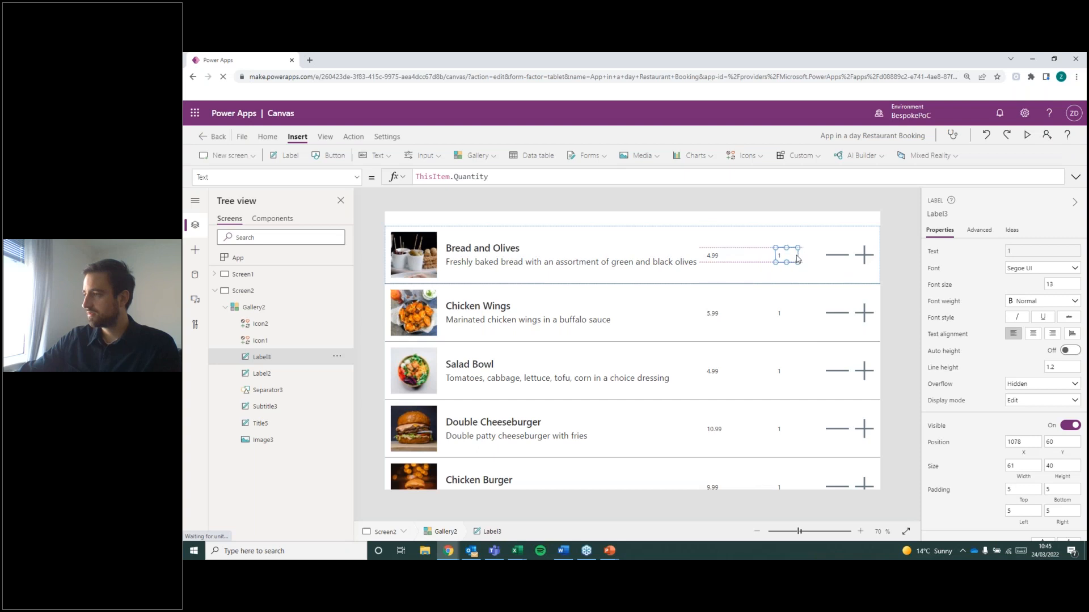
left_click(715, 256)
left_click_drag(757, 250, 718, 258)
left_click(792, 254)
left_click_drag(792, 255, 794, 255)
left_click(723, 256)
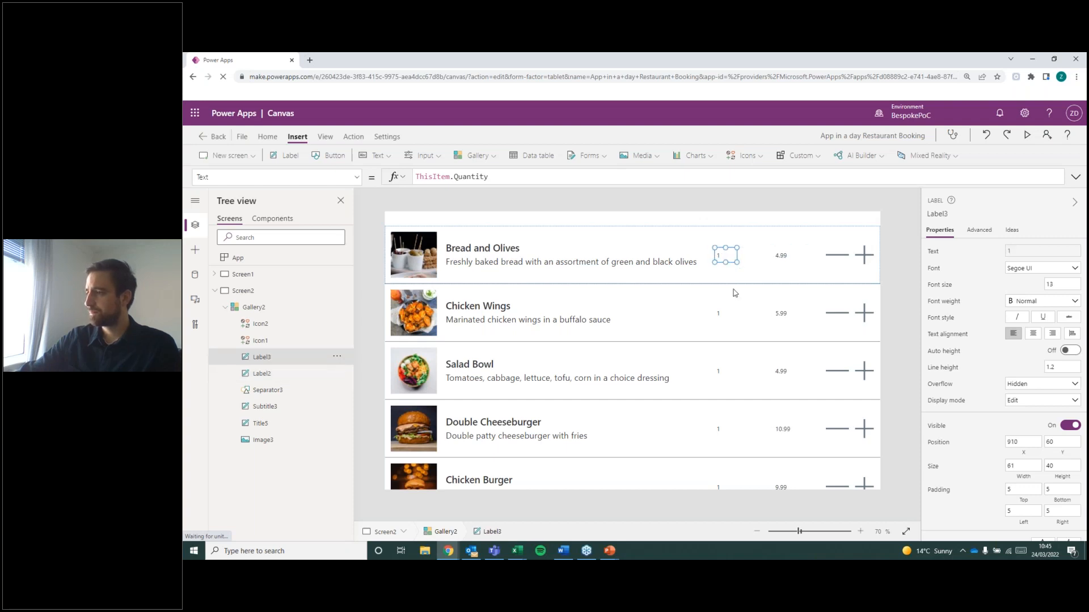
left_click(735, 293)
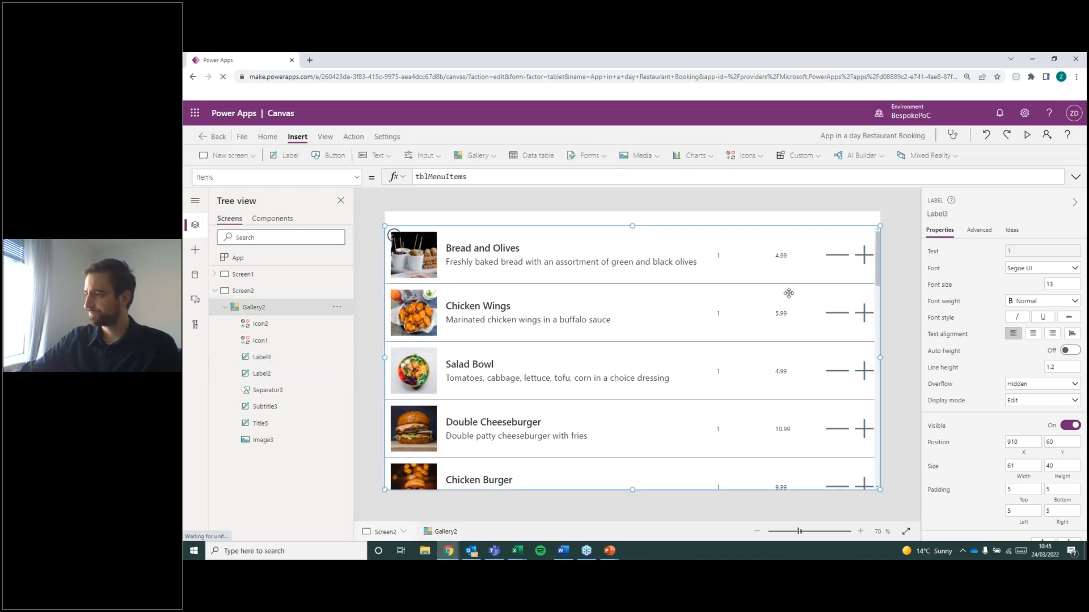
Set the font size of both the quantity label and the price label in the gallery row to 15.
left_click(717, 257)
left_click_drag(1056, 285, 1005, 283)
type("15")
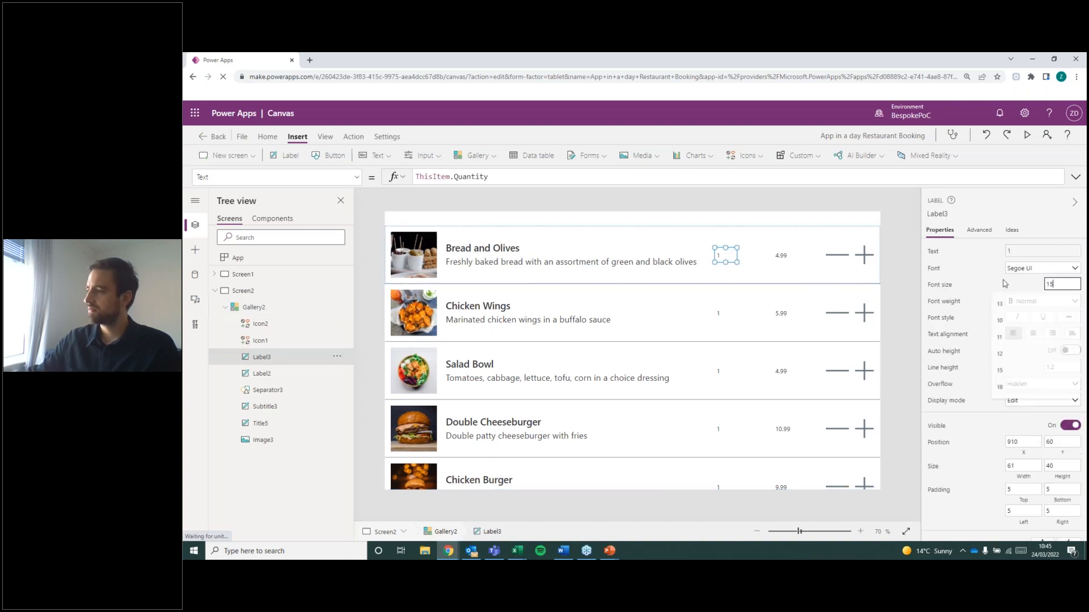
left_click(793, 256)
left_click(1064, 286)
double_click(1063, 286)
type("15")
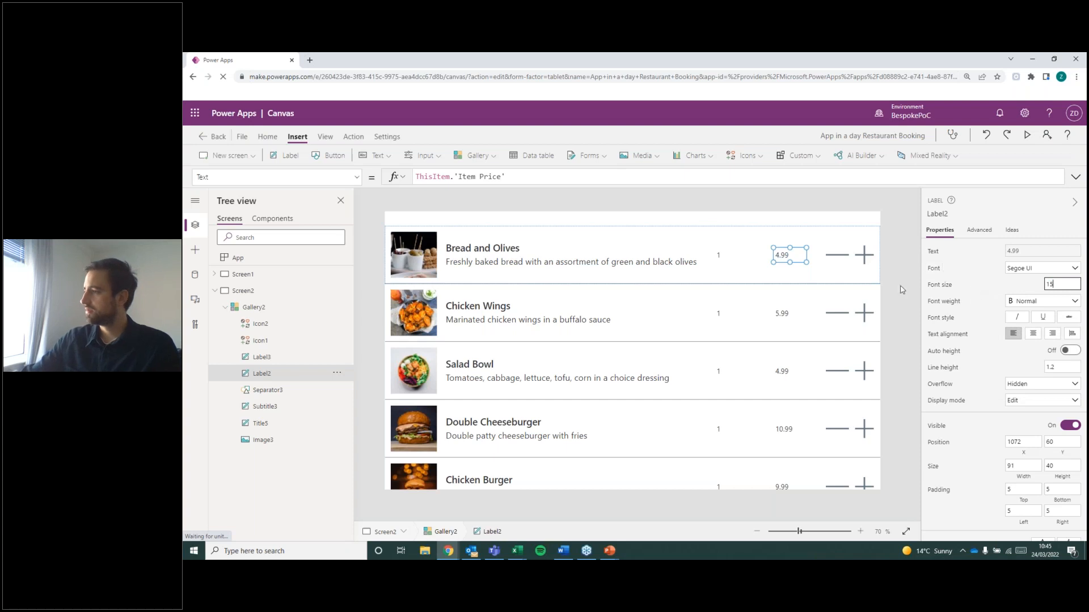
left_click(648, 342)
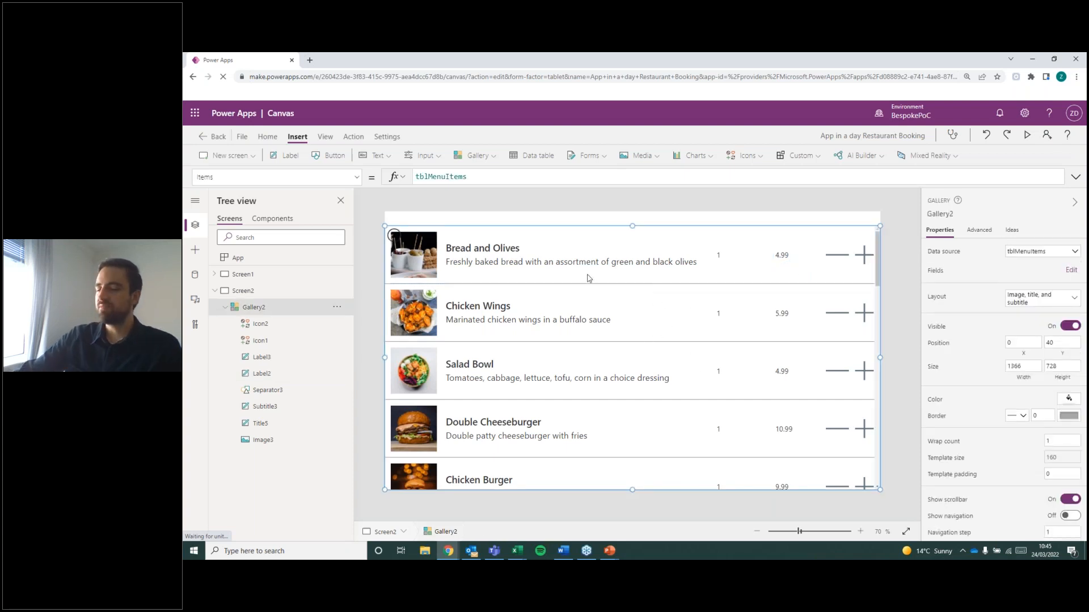
Lower the gallery's top edge to about Y 104 and insert the custom header Component1 on Screen2.
left_click_drag(632, 228, 640, 253)
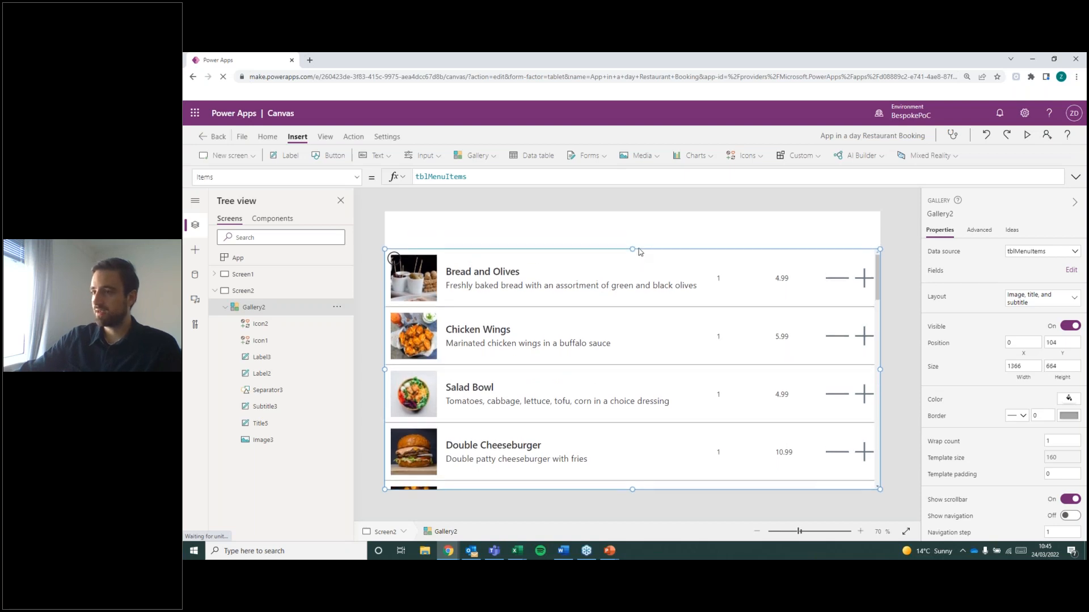
left_click(485, 234)
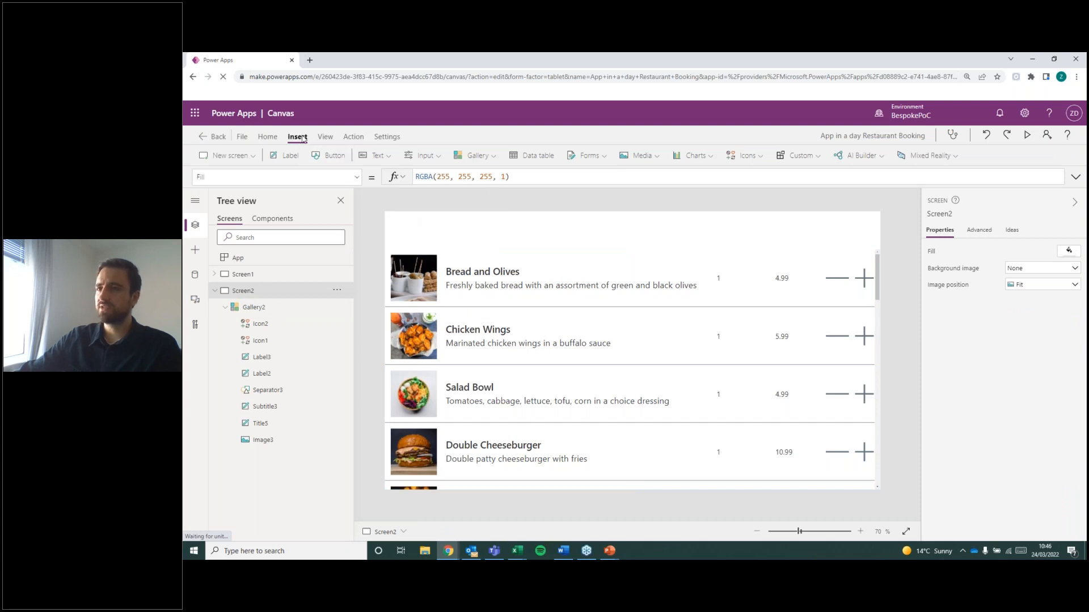
left_click(807, 157)
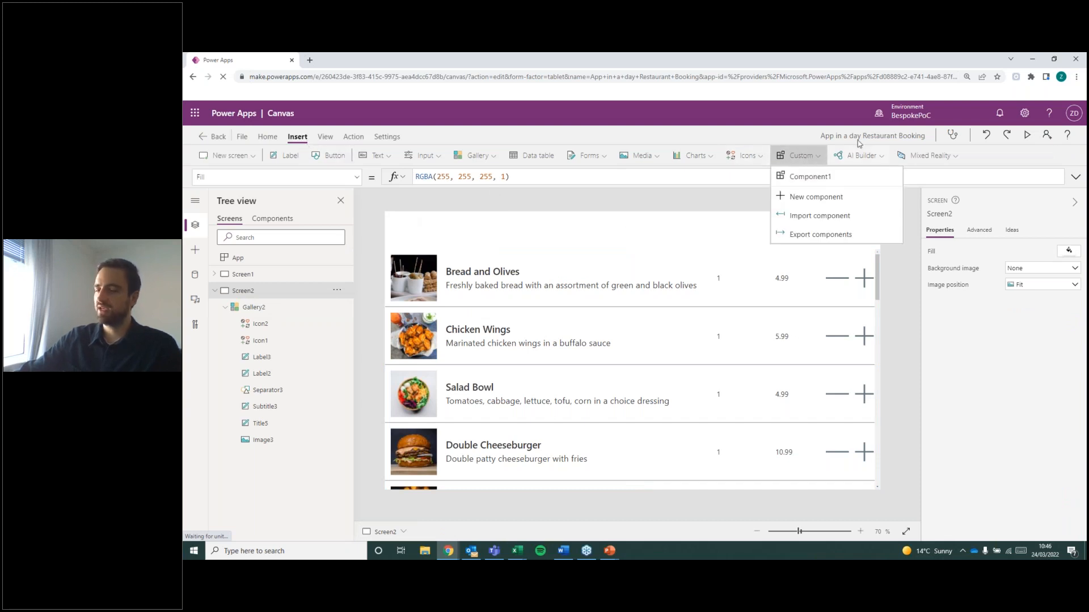
left_click(800, 178)
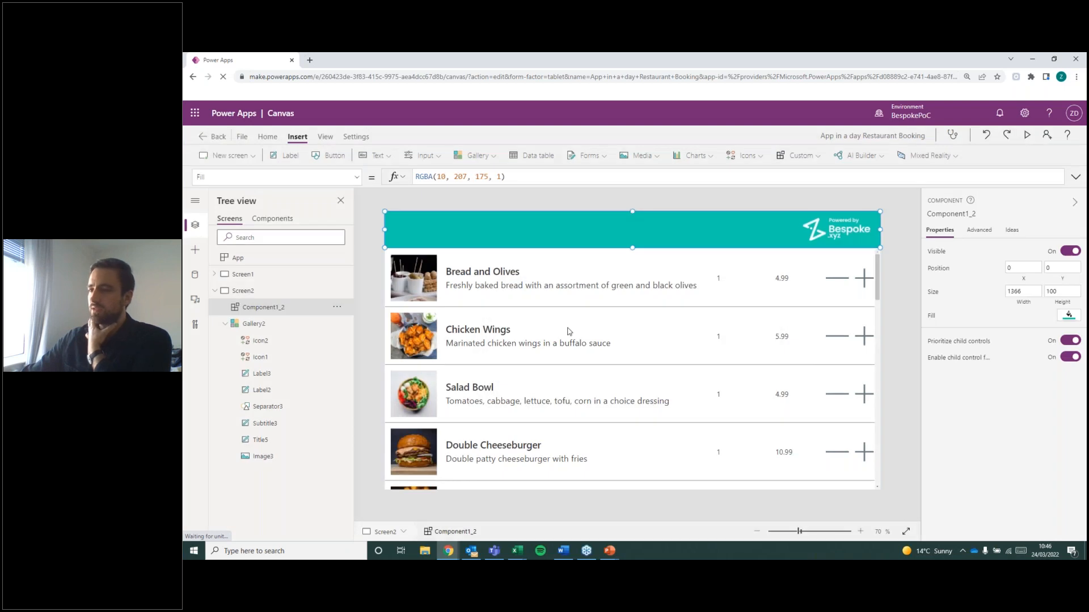
Extend the menu items gallery's top edge up to meet the header at Y 100, with a height of 668.
left_click(627, 328)
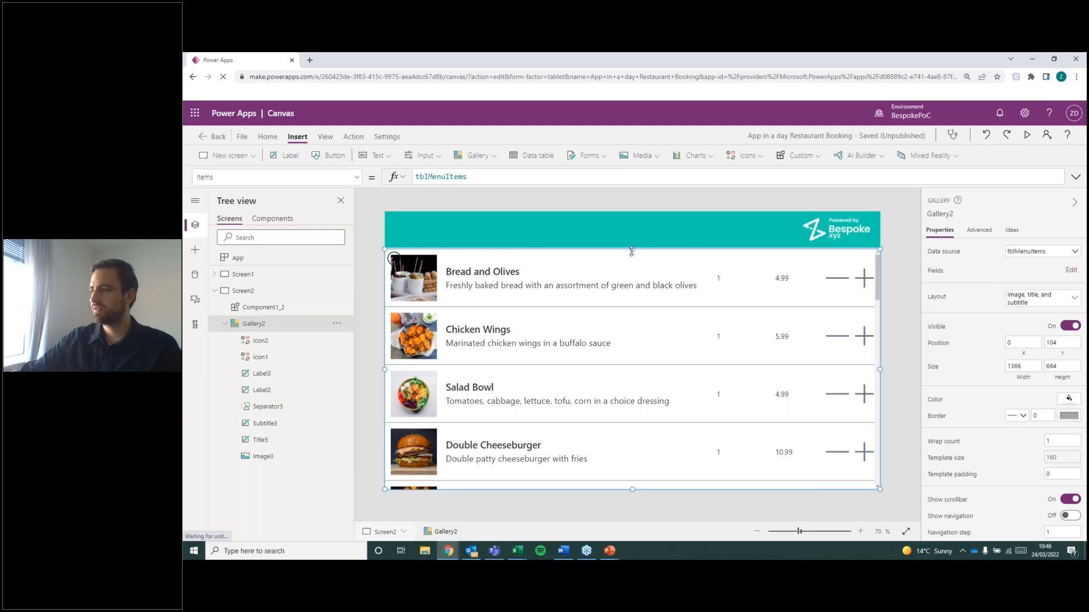
mouse_move(631, 250)
left_mouse_down()
mouse_move(631, 289)
mouse_move(632, 248)
left_mouse_up()
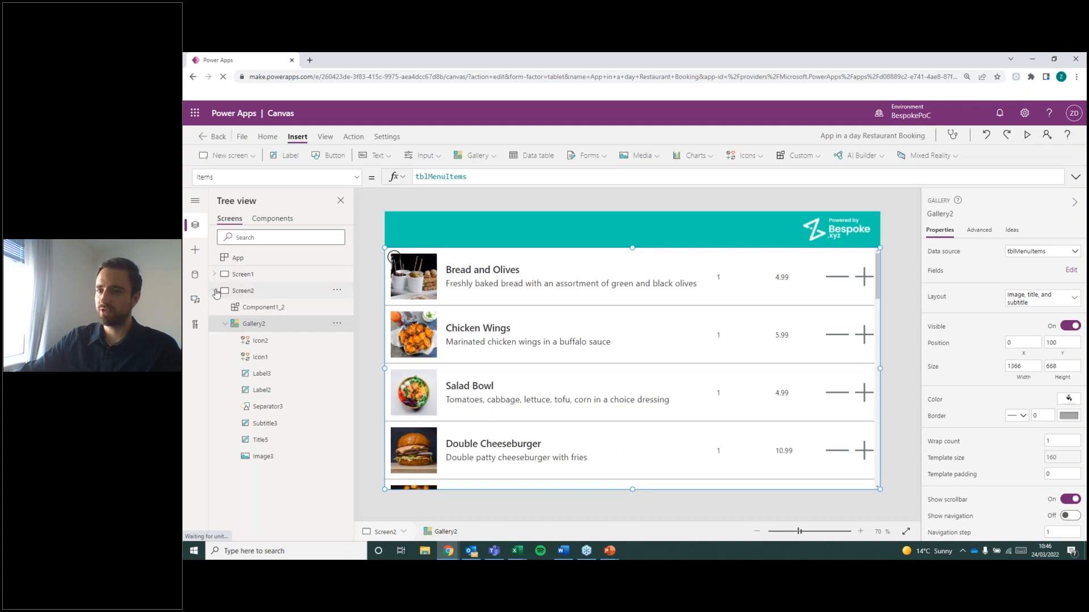
Collapse Screen2's control list and display the category screen, Screen1.
left_click(215, 291)
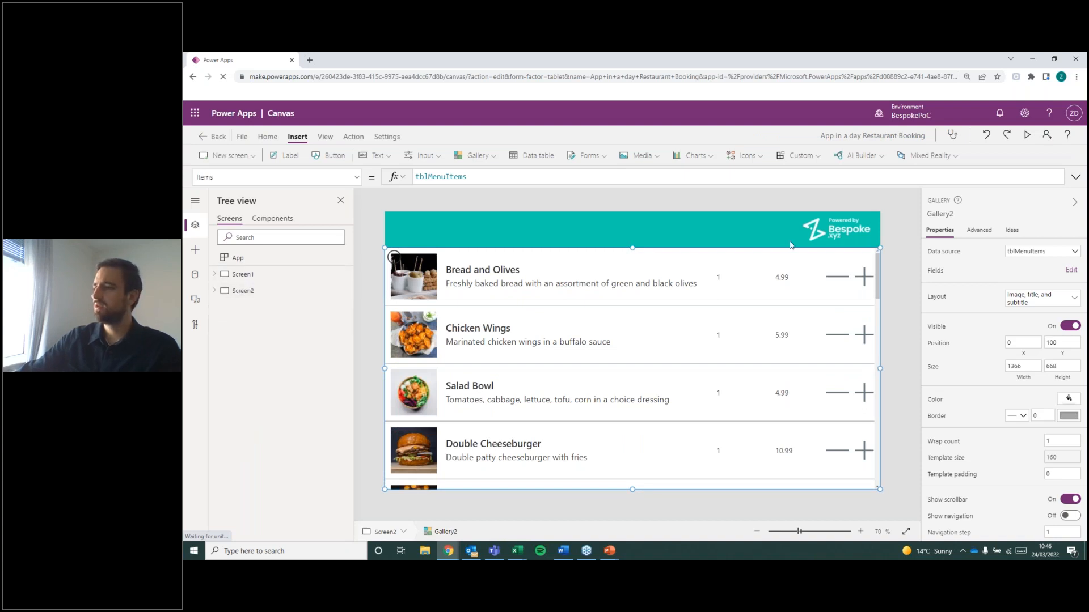
left_click(889, 231)
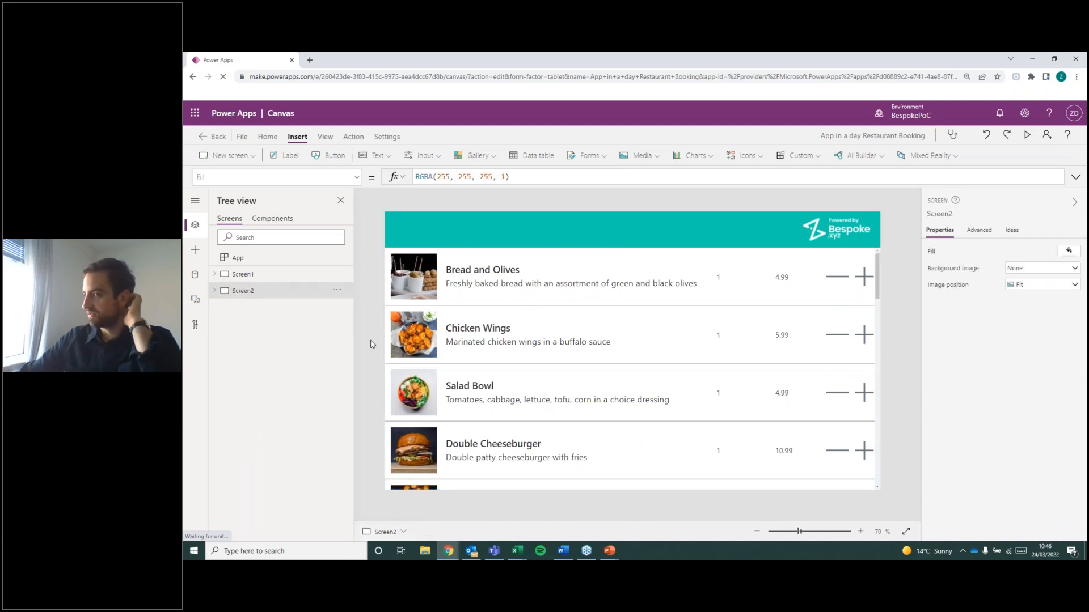
left_click(260, 282)
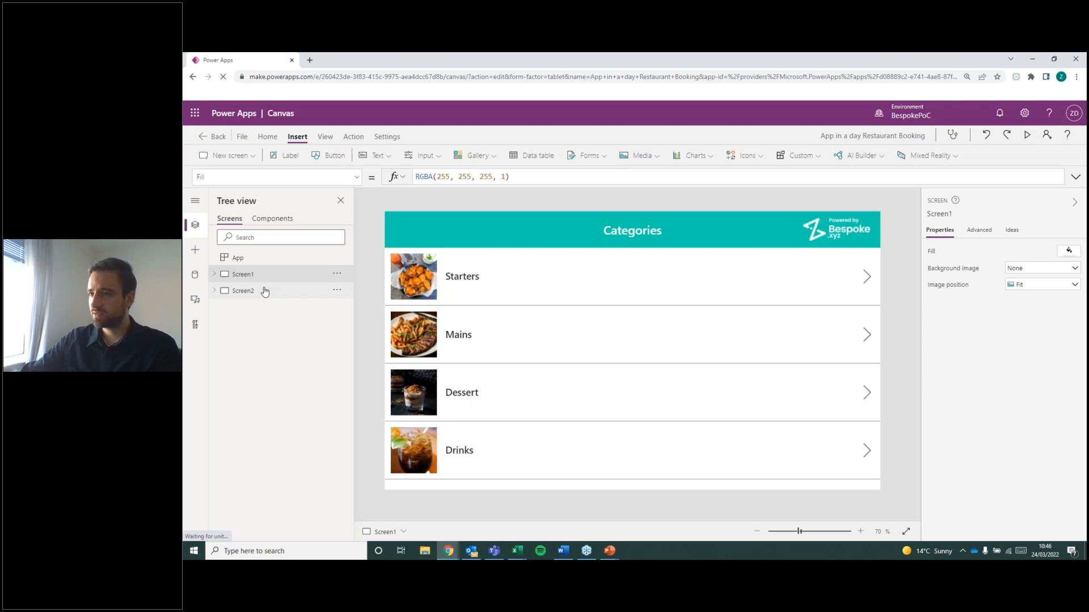
Compare the layout of the category screen, Screen1, with the menu items screen, Screen2.
left_click(265, 292)
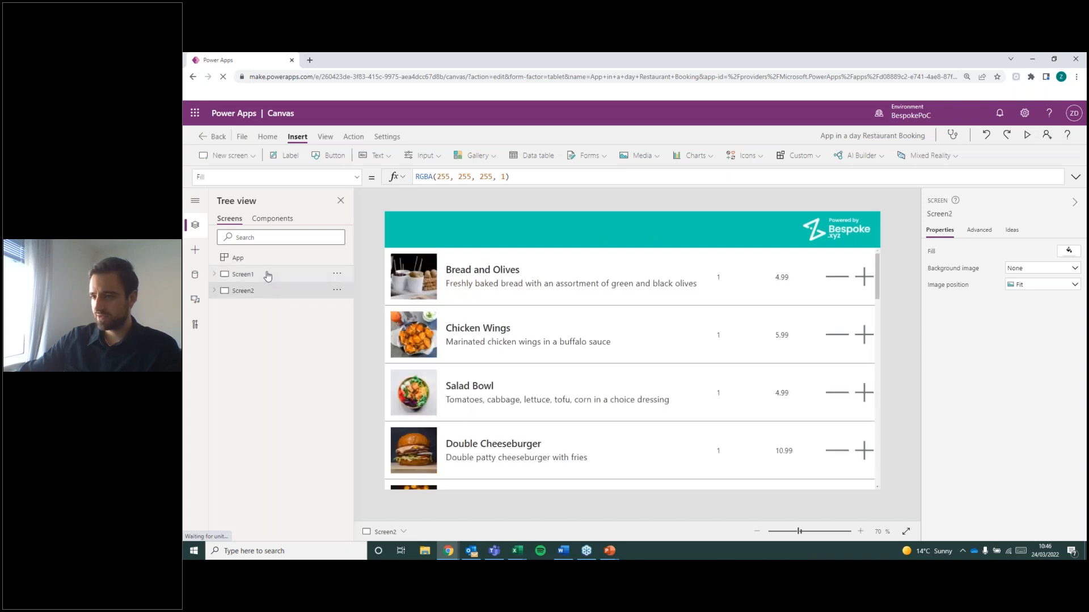
left_click(268, 277)
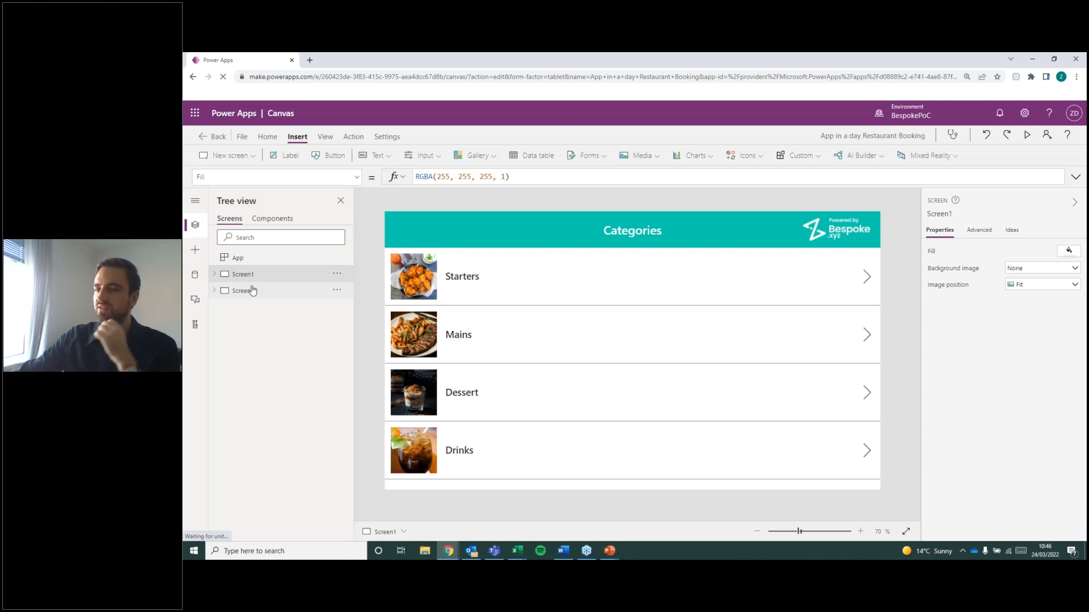
left_click(253, 291)
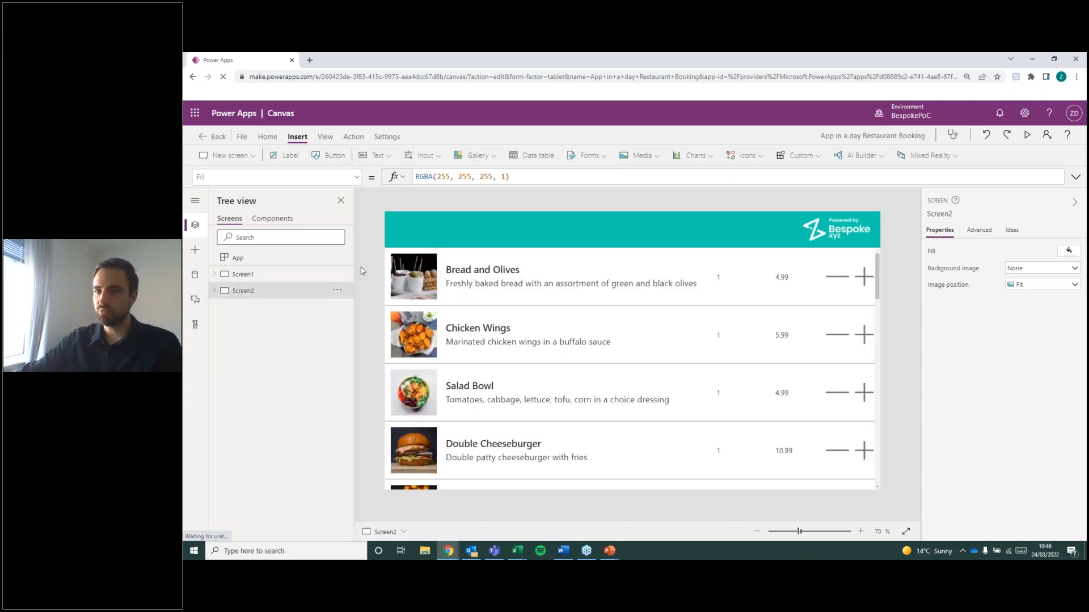
left_click(287, 278)
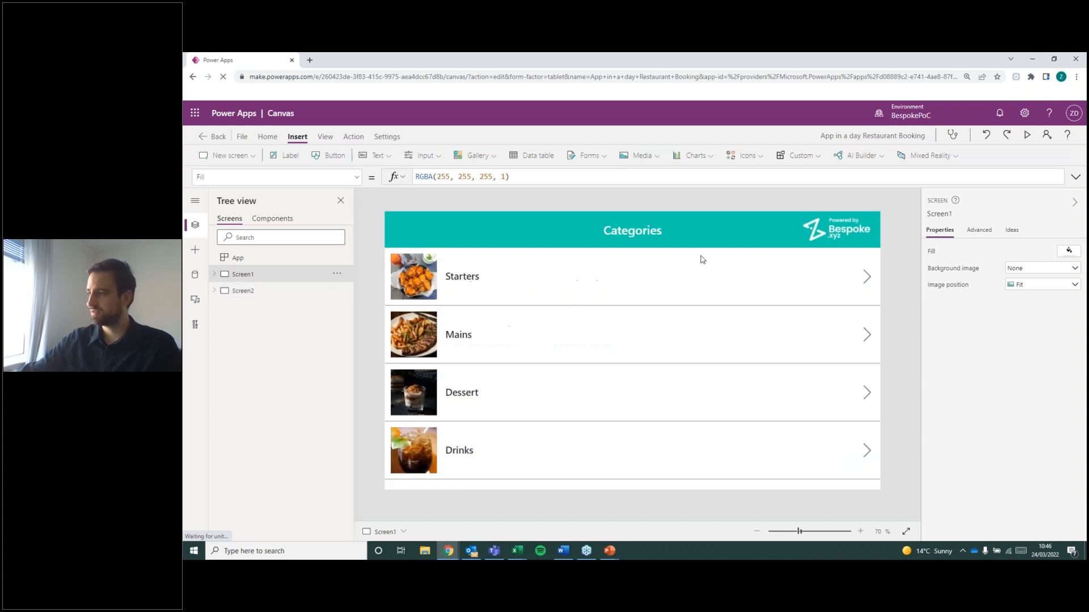
Resize the minus and plus icons in Screen2's gallery row to 40 by 40 and move them together to Y 60.
left_click(296, 291)
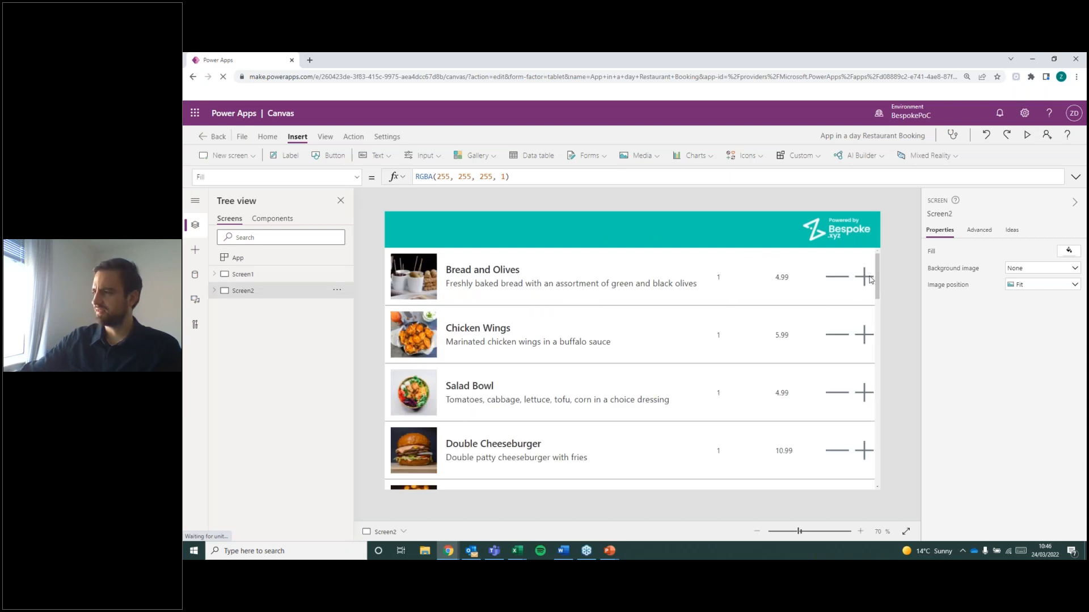
left_click(870, 279)
left_click(842, 281, "shift")
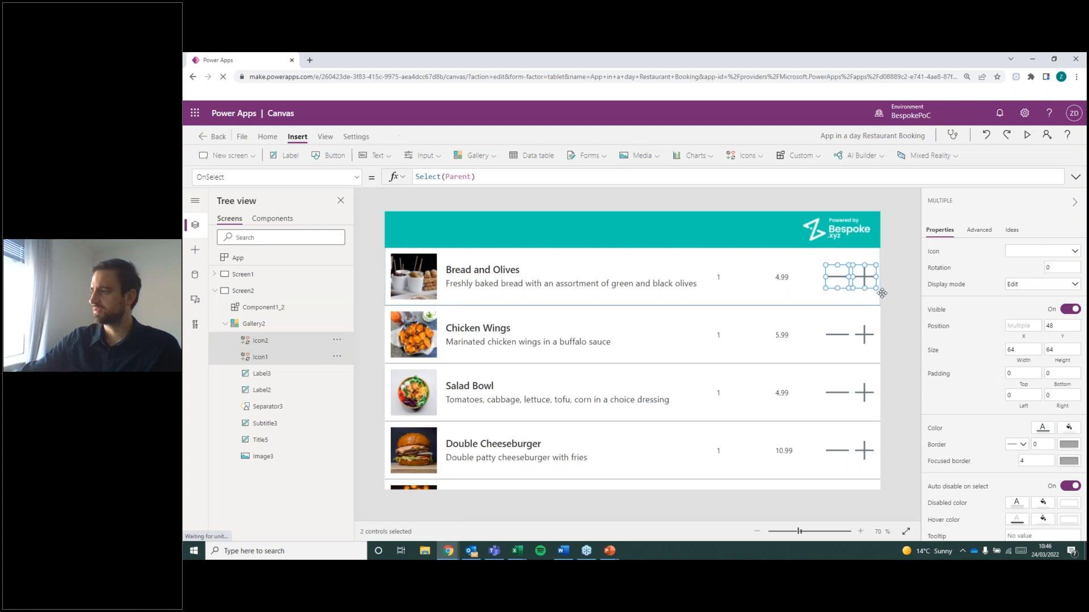
left_click(1039, 352)
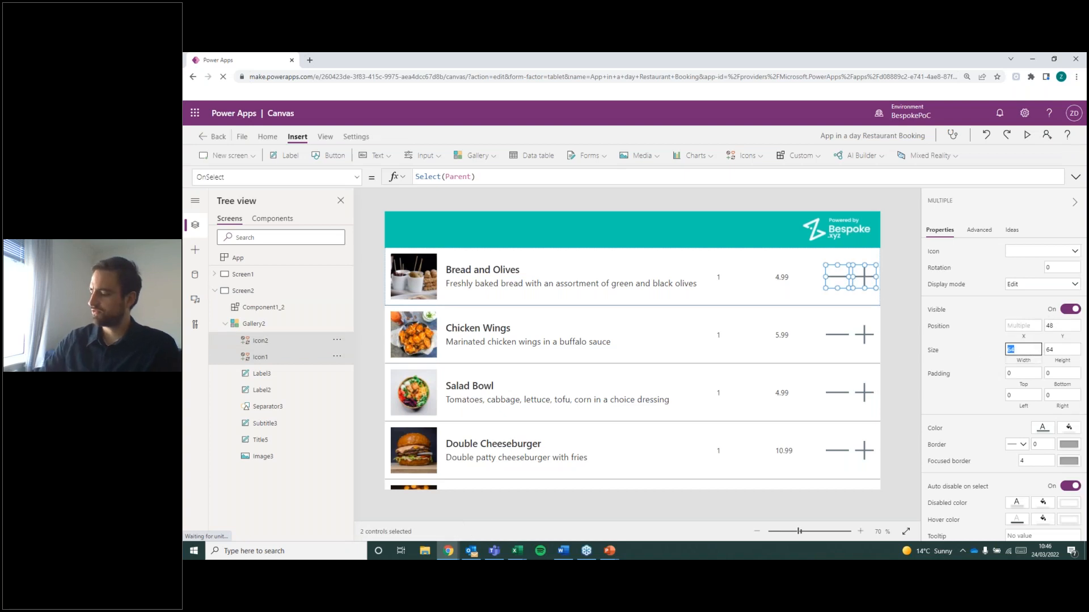
key("Tab")
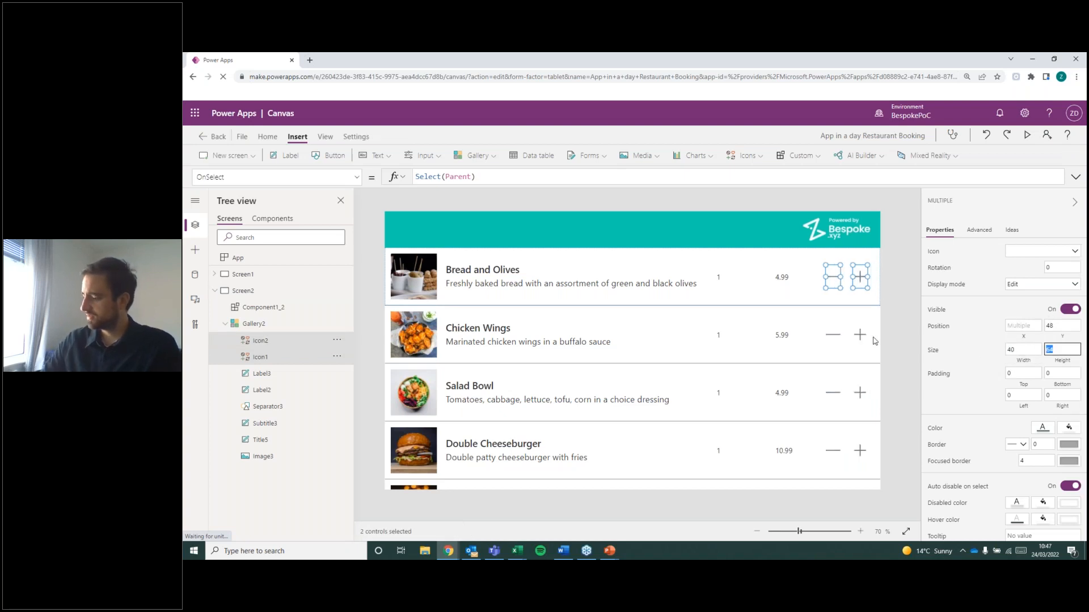
left_click(888, 287)
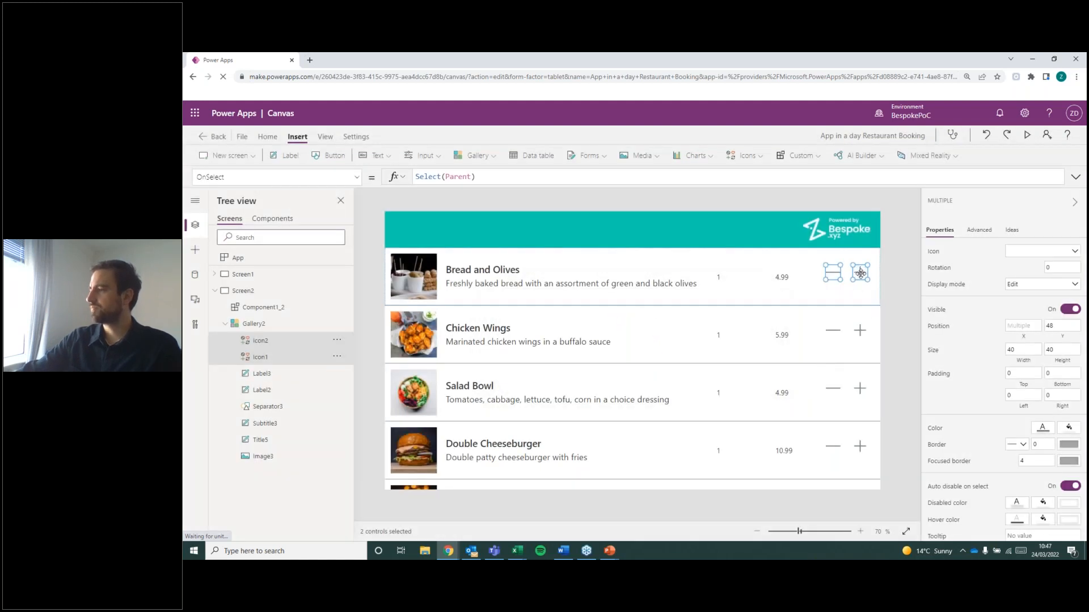
left_click_drag(862, 279, 859, 283)
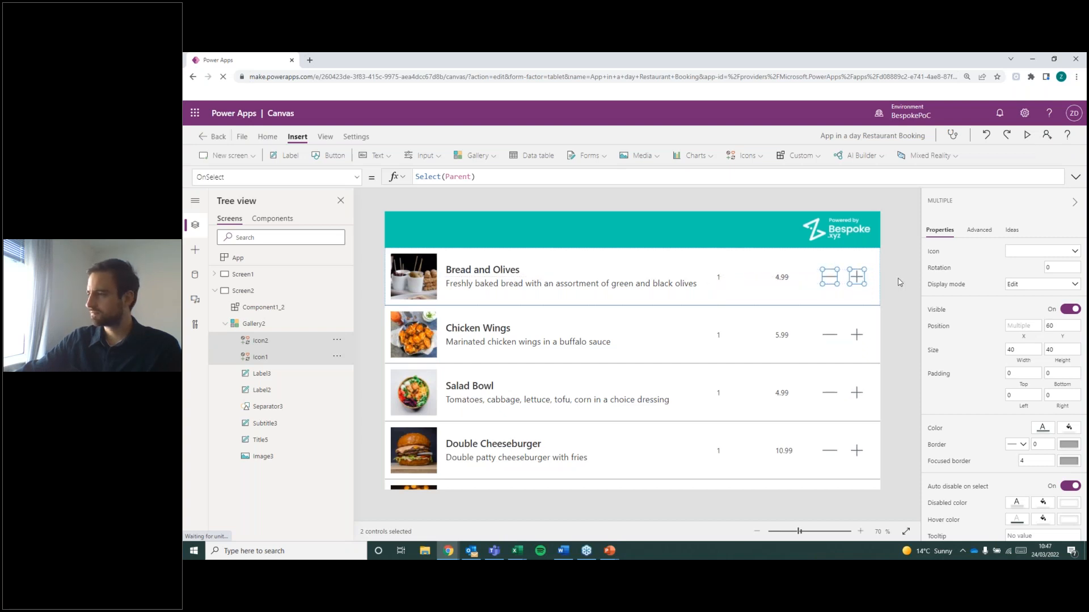
left_click(882, 327)
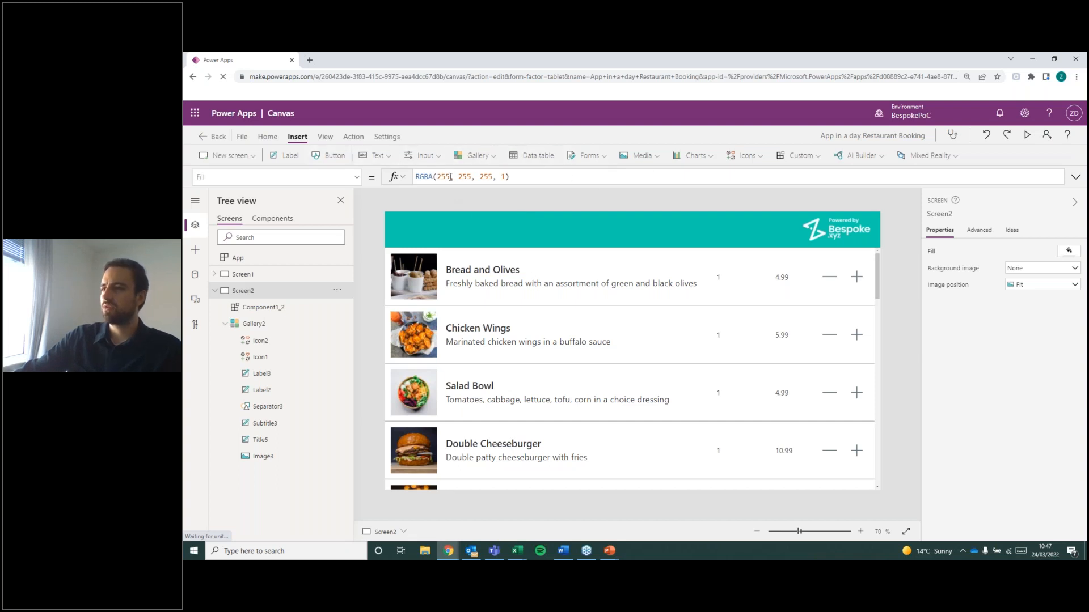
Try inserting an Add icon directly on Screen2 outside the gallery, move it to about X 312, Y 60, and delete it.
left_click(423, 156)
left_click(390, 153)
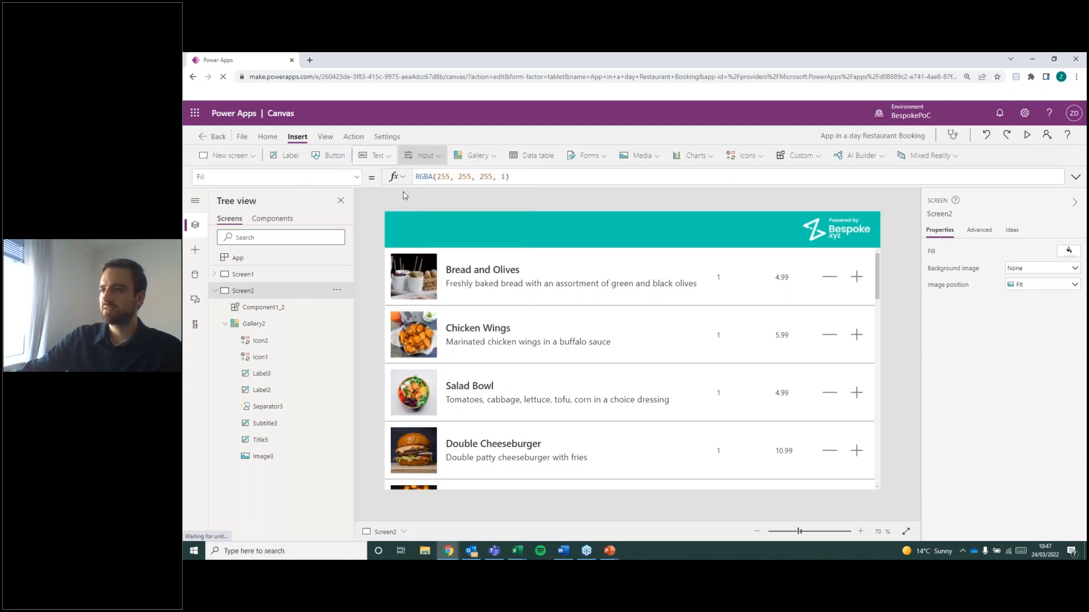
left_click(387, 159)
left_click(750, 160)
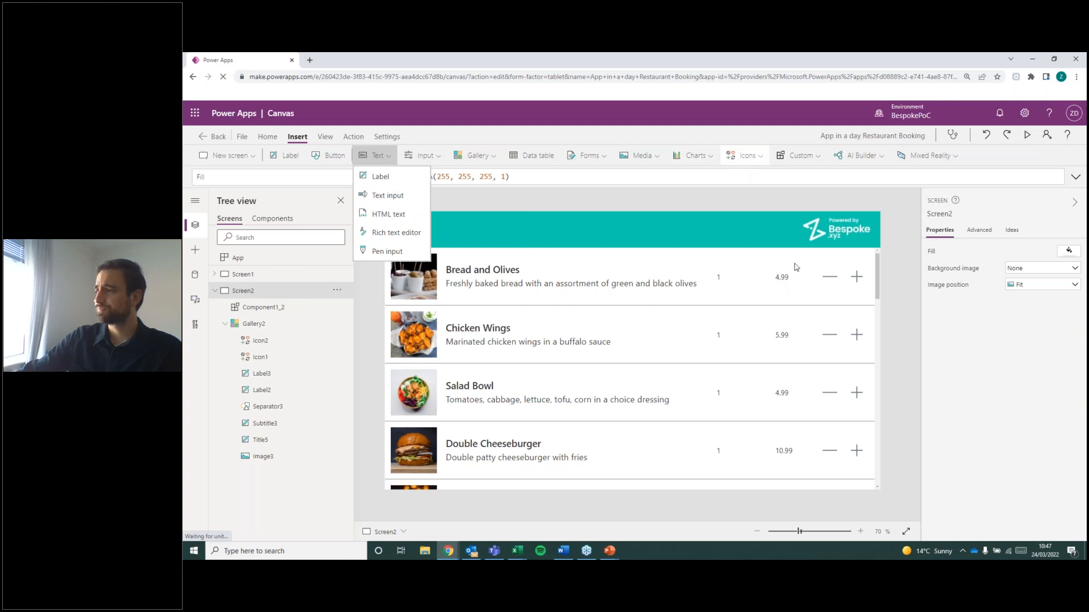
scroll(799, 277, "up", 20)
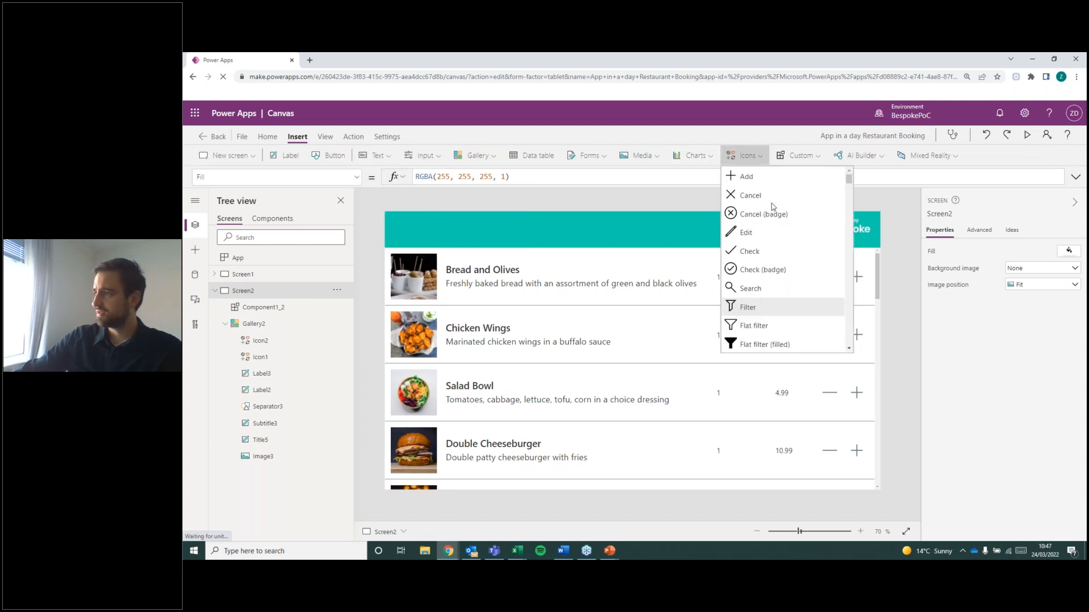
left_click(767, 180)
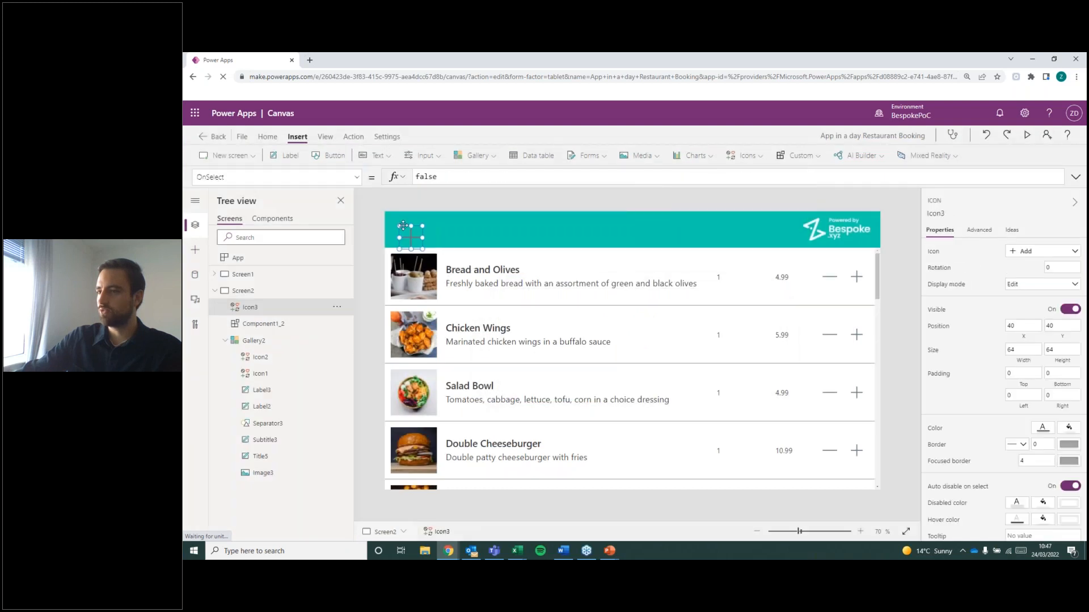
left_click_drag(403, 226, 509, 248)
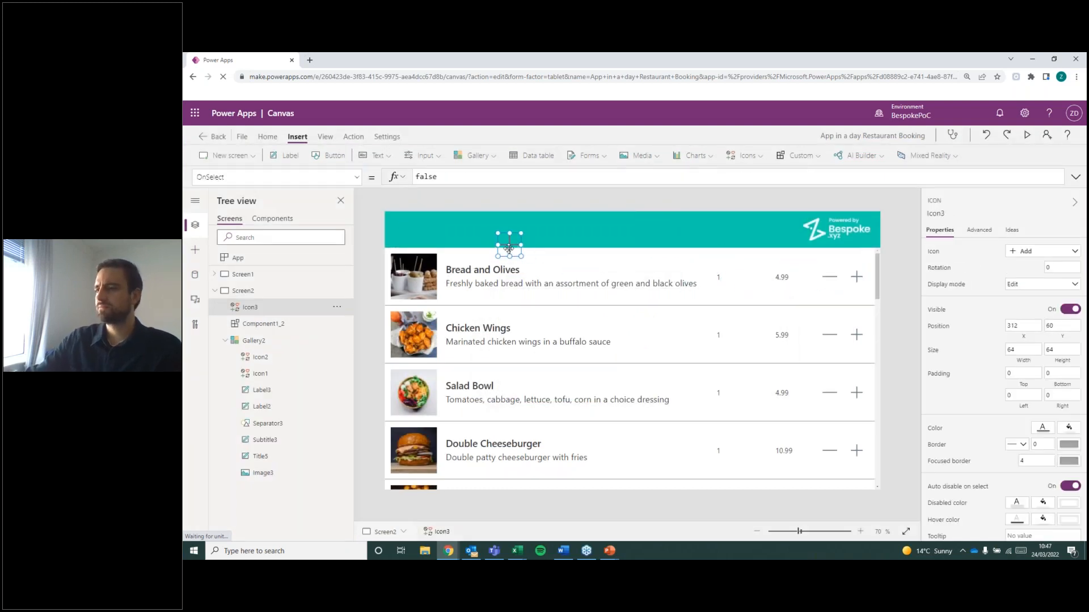
key("Delete")
Try inserting an Add icon inside the gallery's row template, move it to about X 495, Y 44, and delete it.
left_click(498, 412)
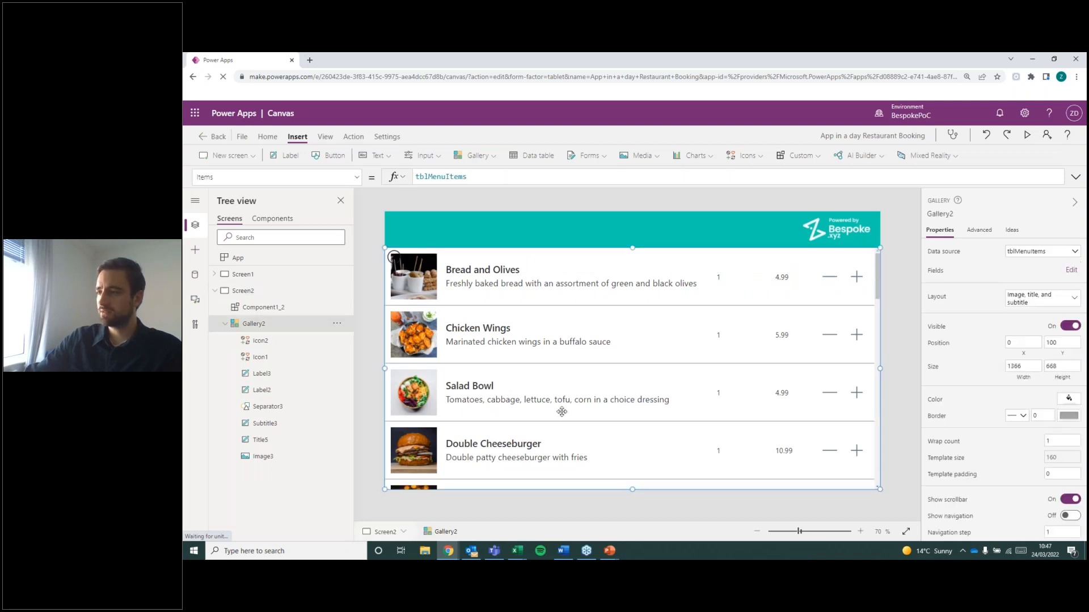
left_click(400, 268)
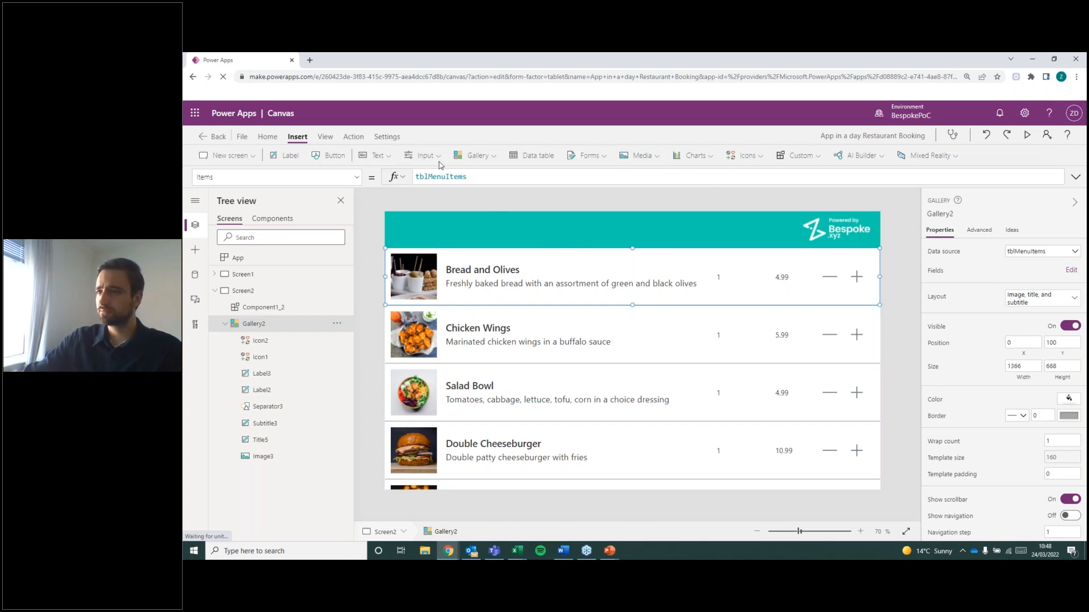
left_click(758, 157)
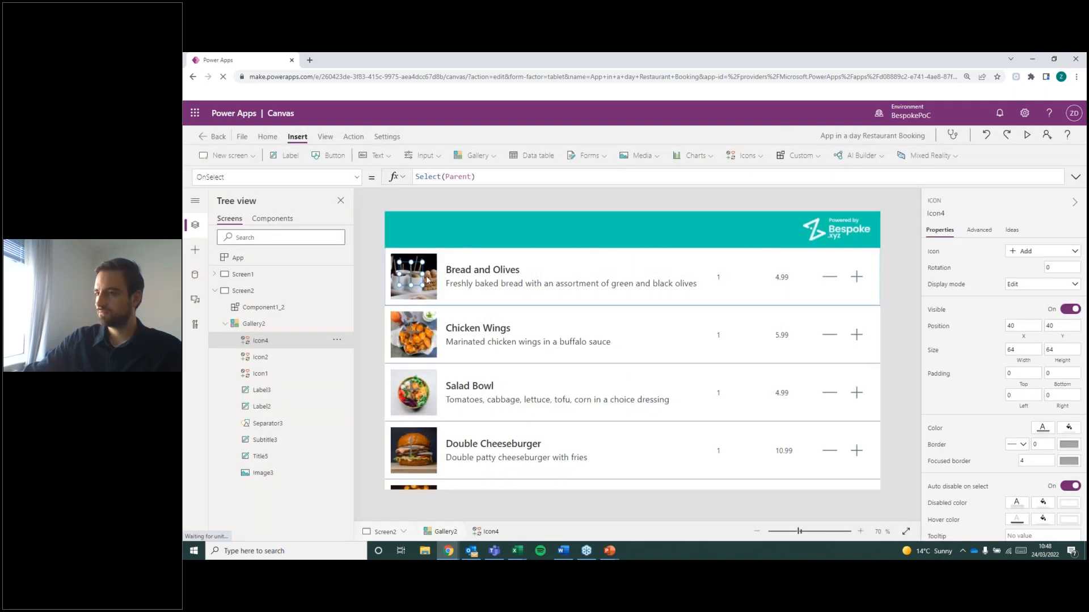
left_click_drag(413, 274, 578, 279)
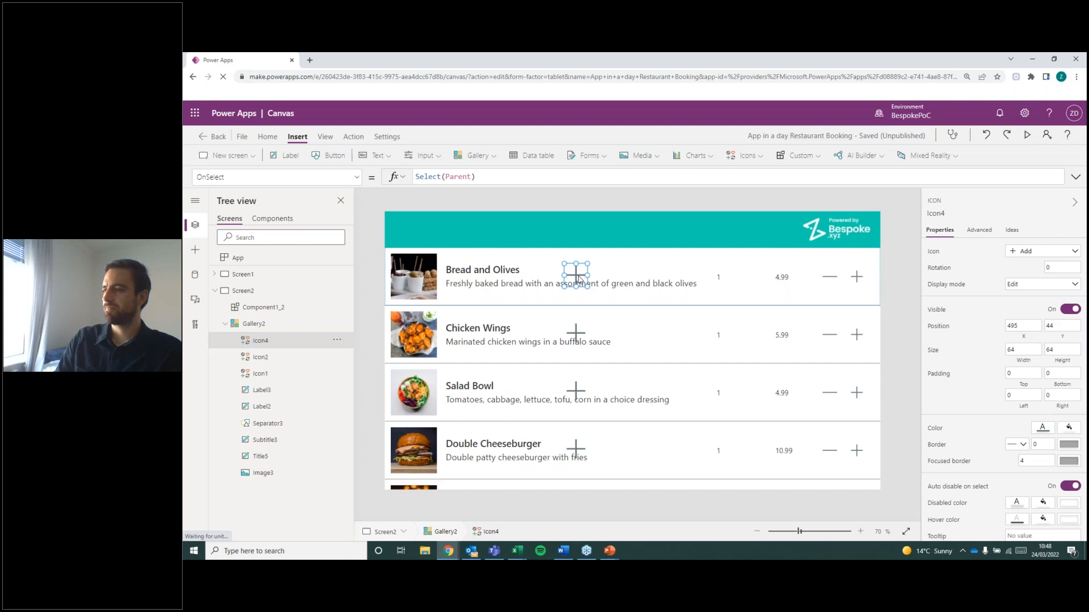
key("Delete")
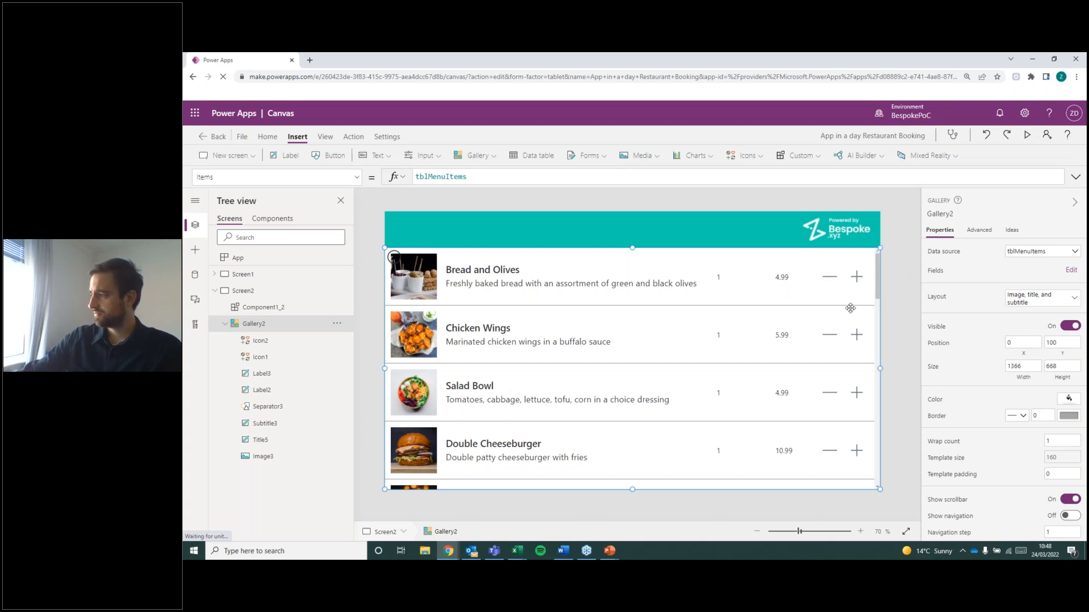
Lower the menu items gallery's top edge to about Y 134, leaving a gap below the header.
left_click(563, 550)
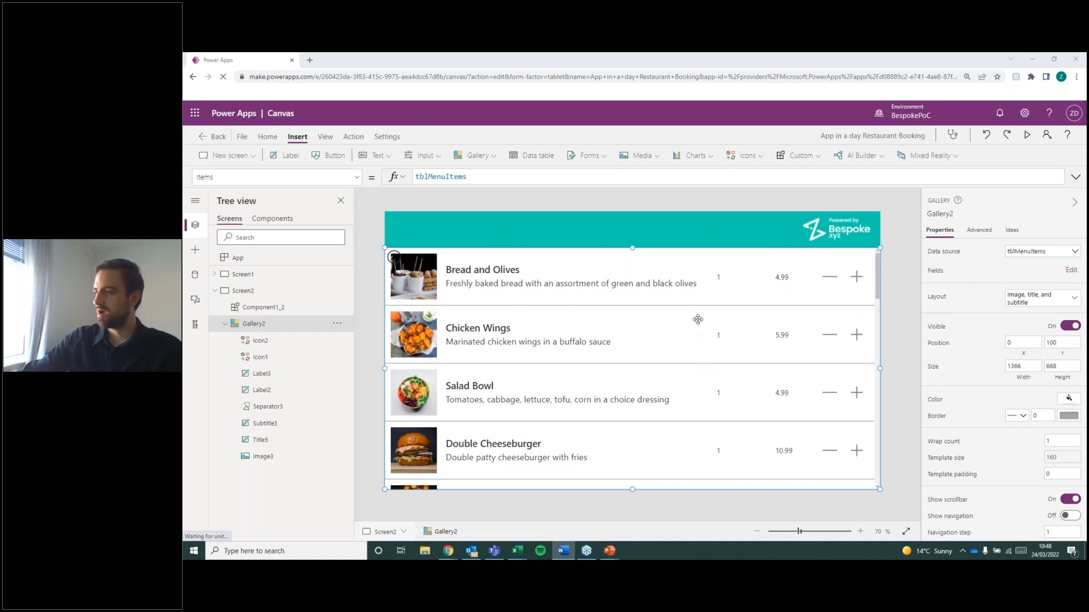
left_click(633, 248)
left_click_drag(634, 250, 638, 261)
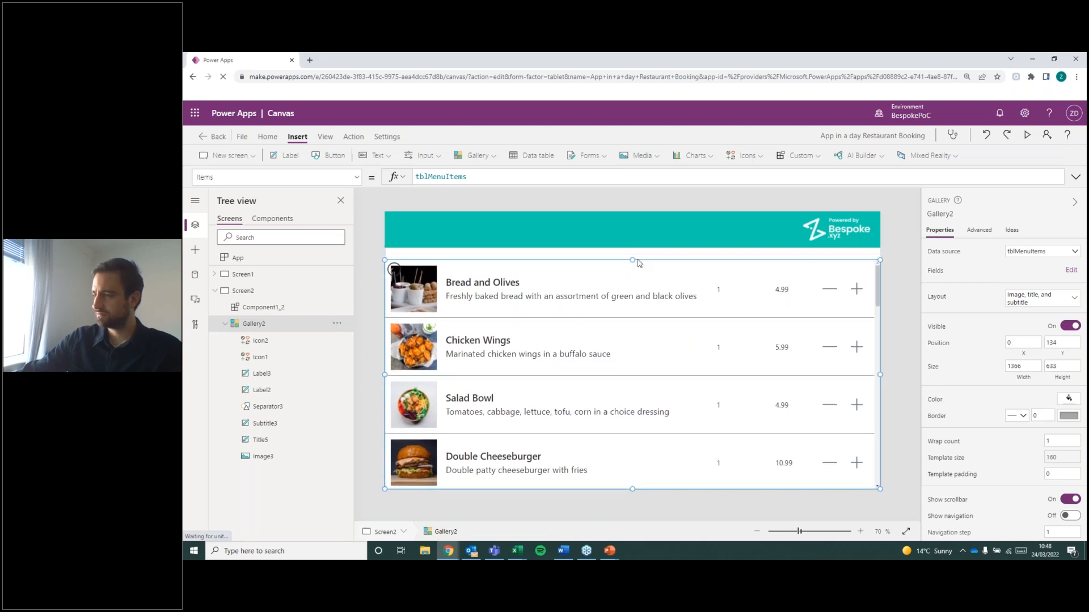
Insert a text label on Screen2 above the item names, at X 161, Y 100.
left_click(378, 243)
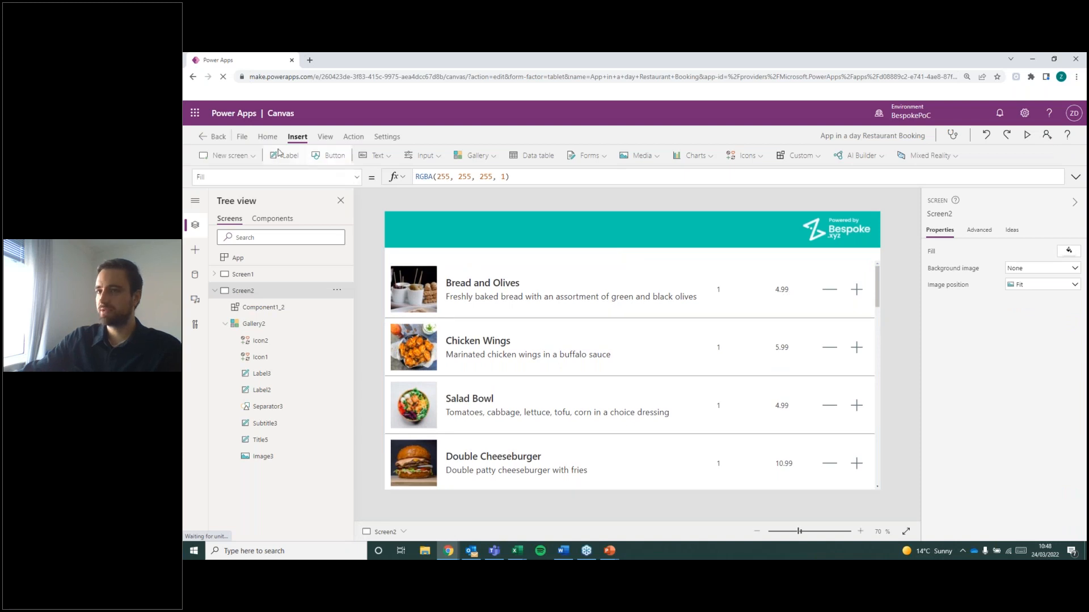
left_click_drag(440, 239, 481, 261)
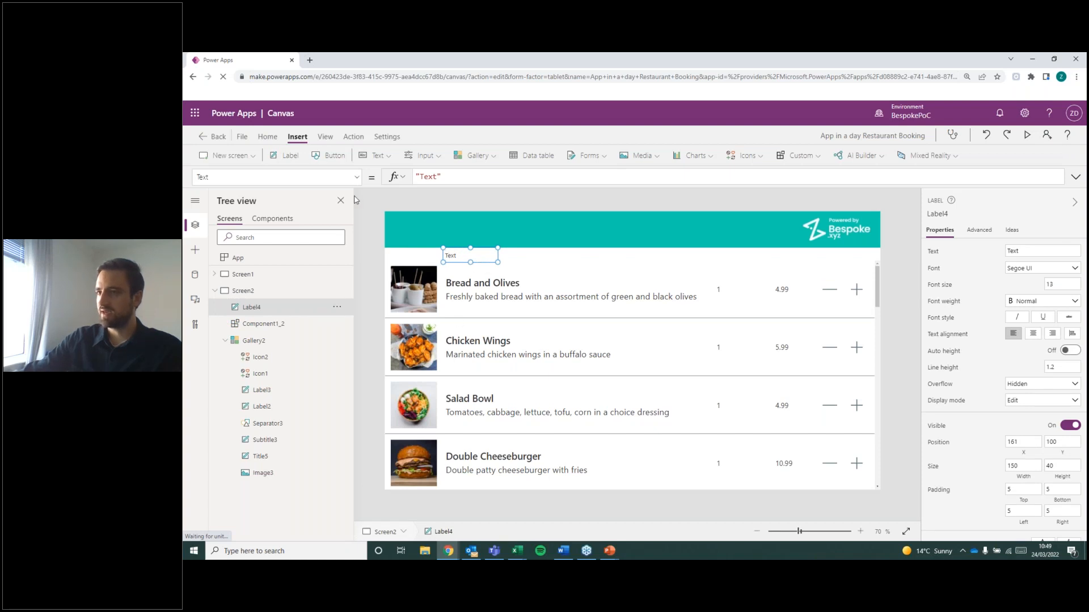
Insert a second label above the quantity column at about X 844, Y 100, with its text centred.
left_click(286, 155)
left_click_drag(413, 238, 709, 264)
left_click(1033, 334)
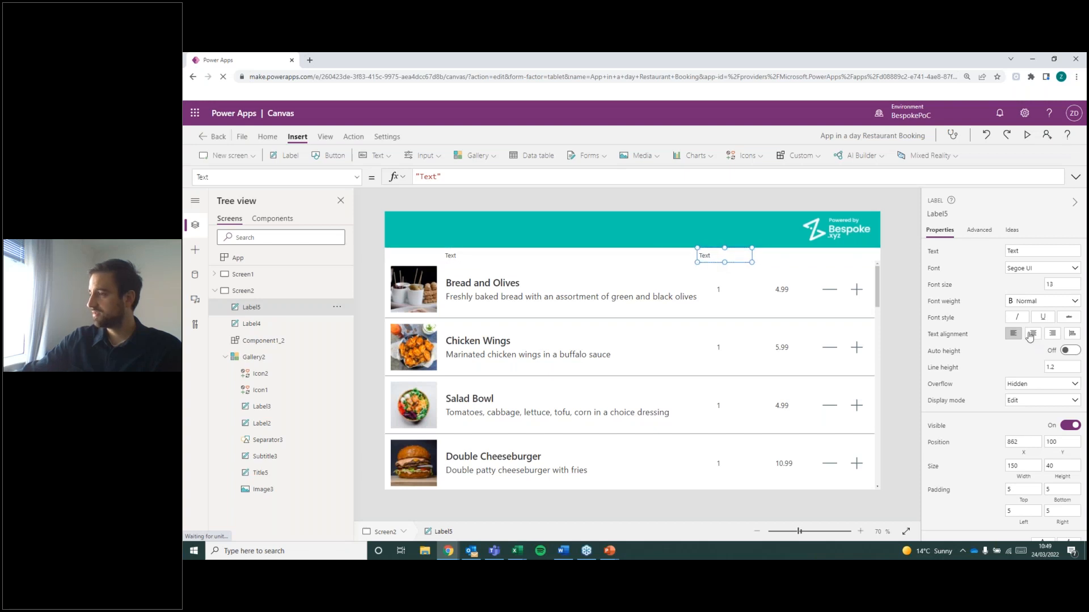
left_click_drag(750, 258, 740, 257)
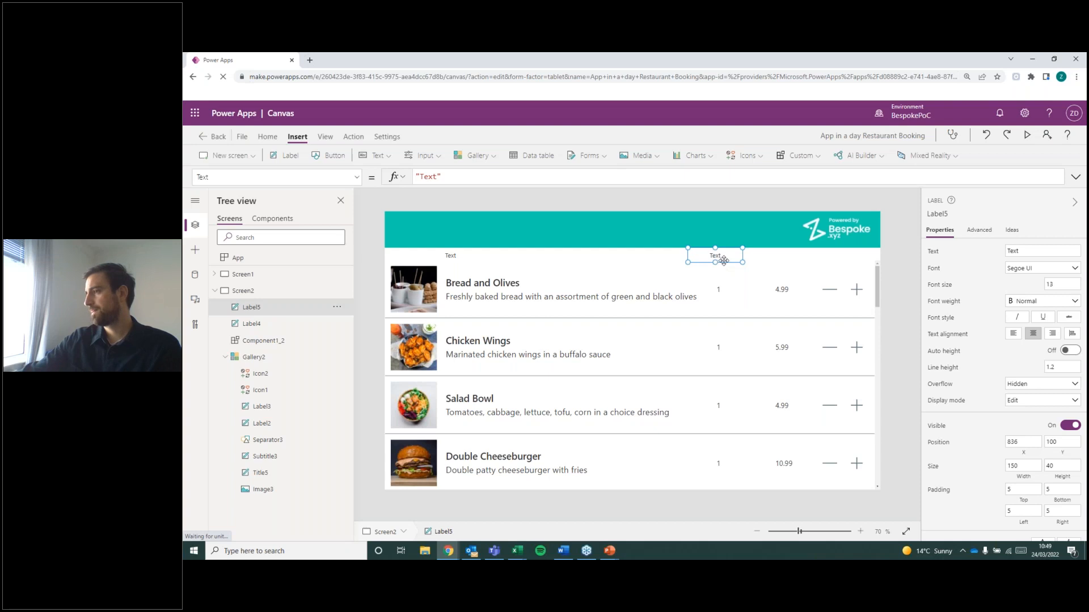
left_click_drag(724, 261, 727, 260)
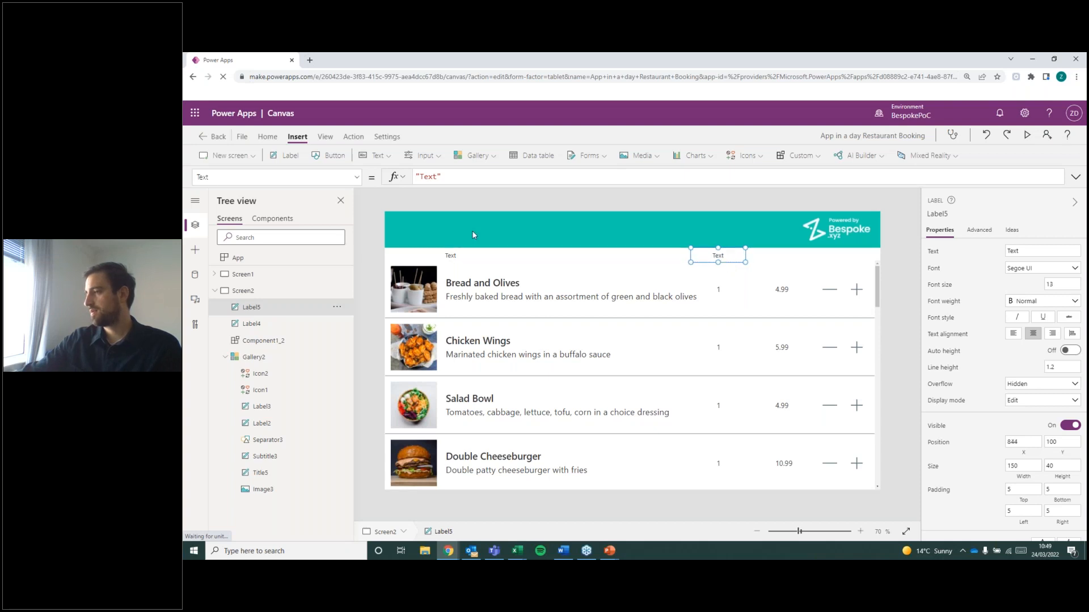
Insert a third label above the price column at about X 1016, Y 100, with its text centred.
left_click(290, 155)
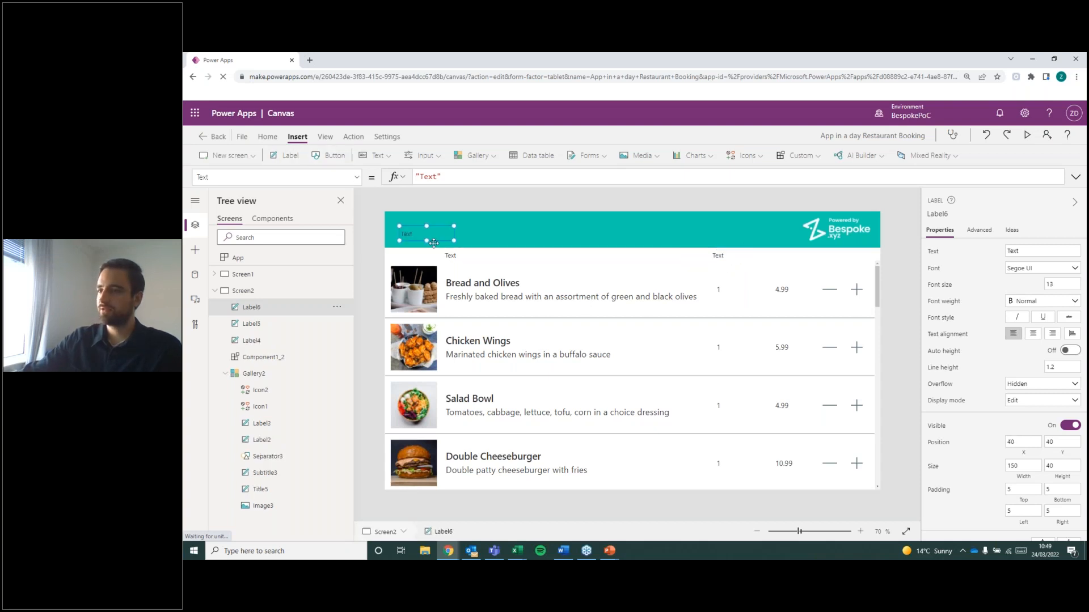
left_click_drag(435, 241, 788, 266)
left_click(1035, 334)
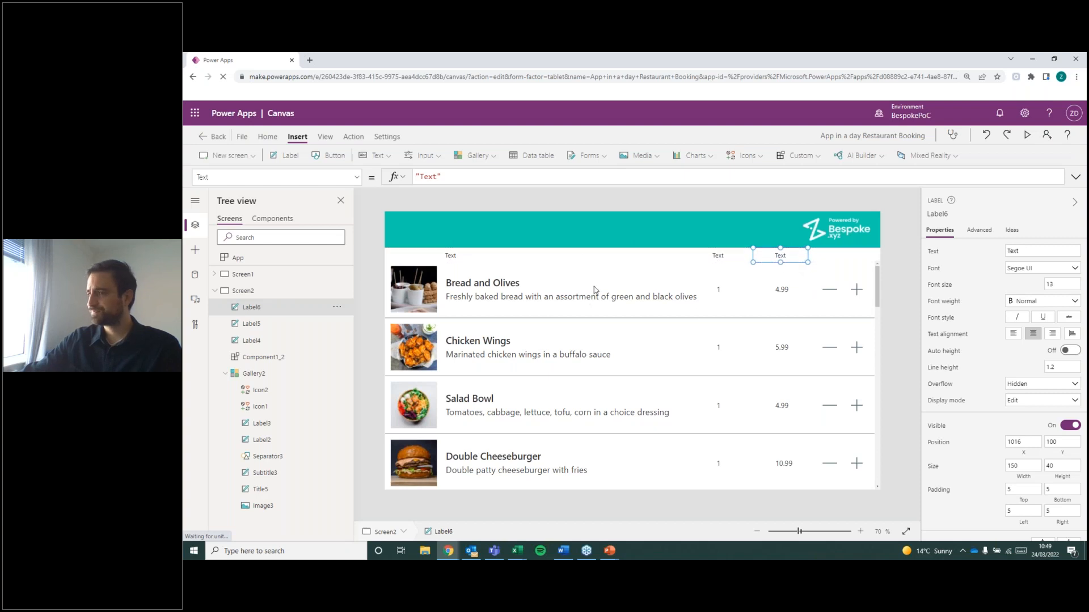
Set the Text property of the label above the item names to "Item Name".
left_click(455, 260)
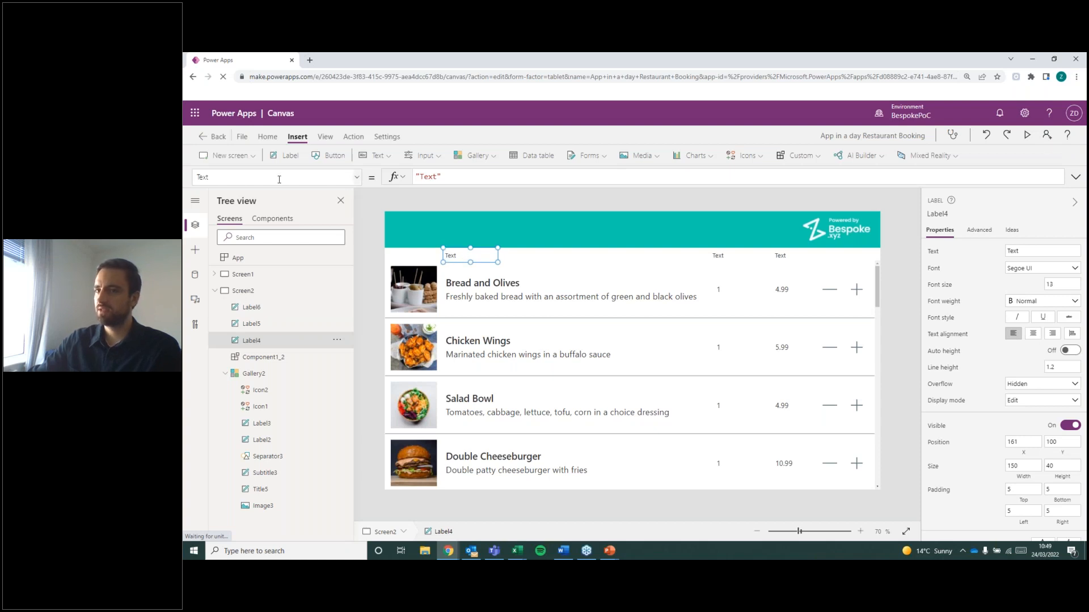
left_click(227, 180)
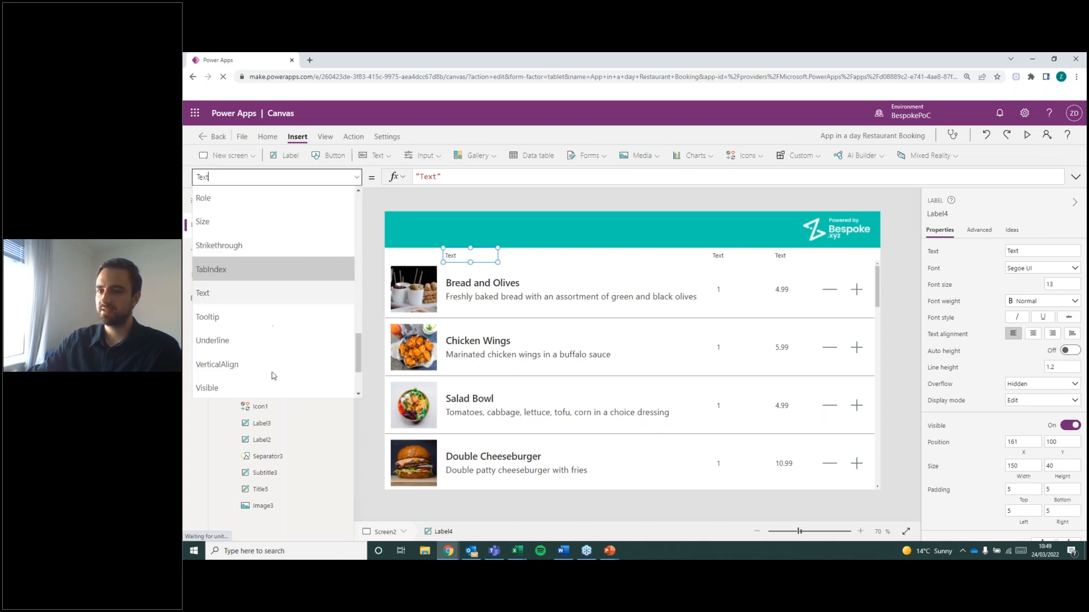
left_click(214, 300)
left_click_drag(437, 175, 419, 176)
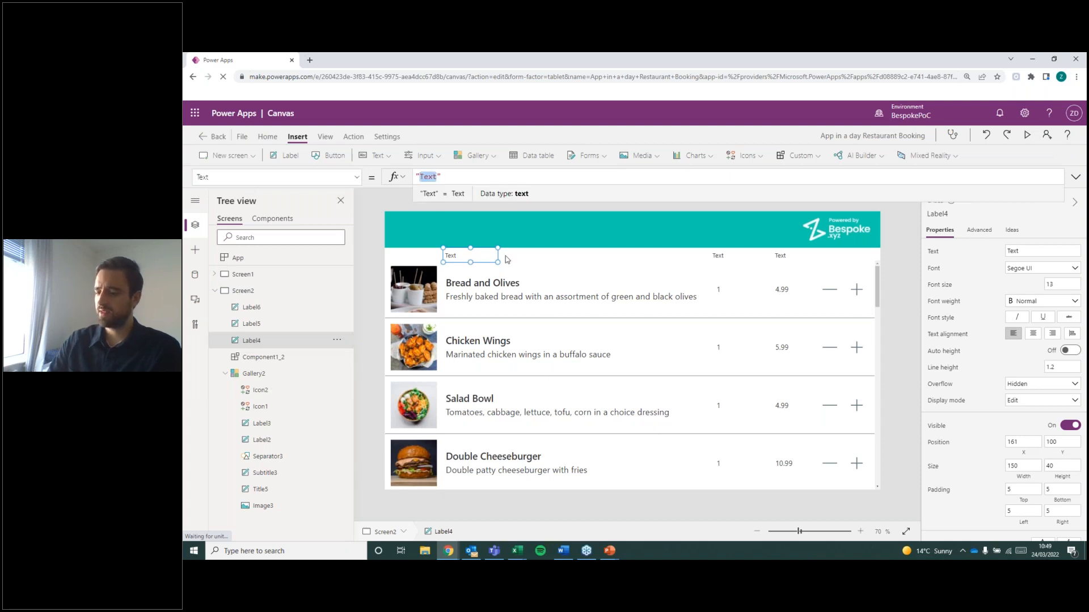
type("Item ")
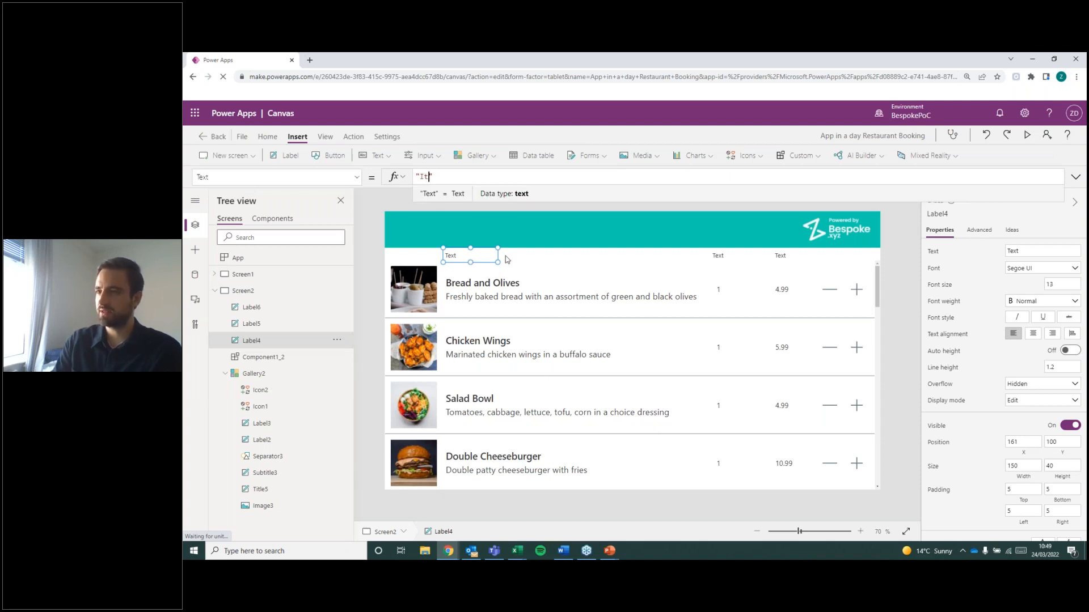
type("Name")
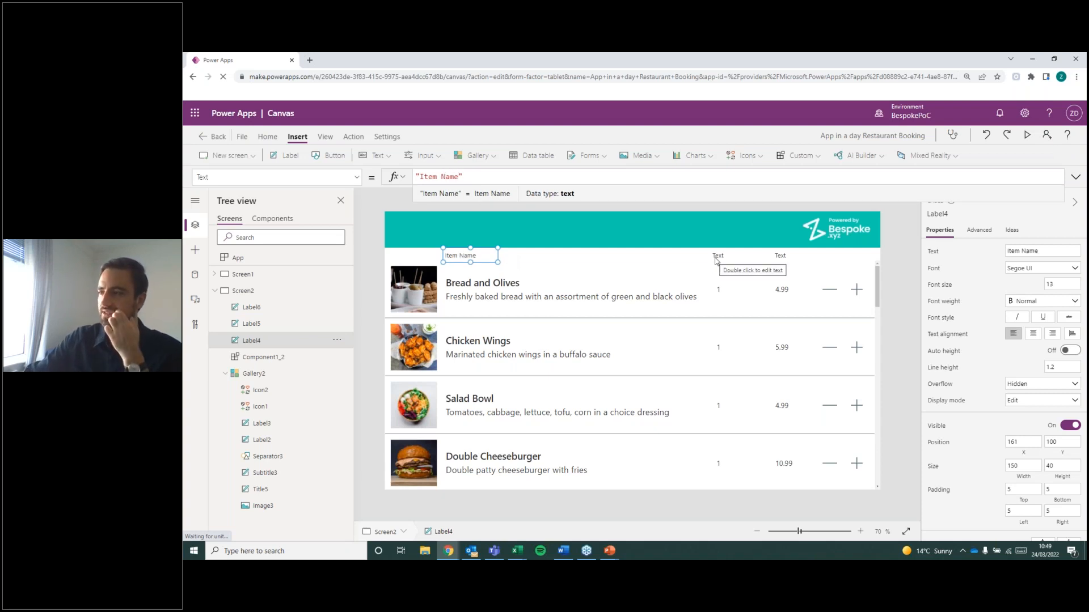
Set the Text property of the label above the quantity column to "Qty".
left_click(717, 256)
double_click(431, 177)
type("Qty")
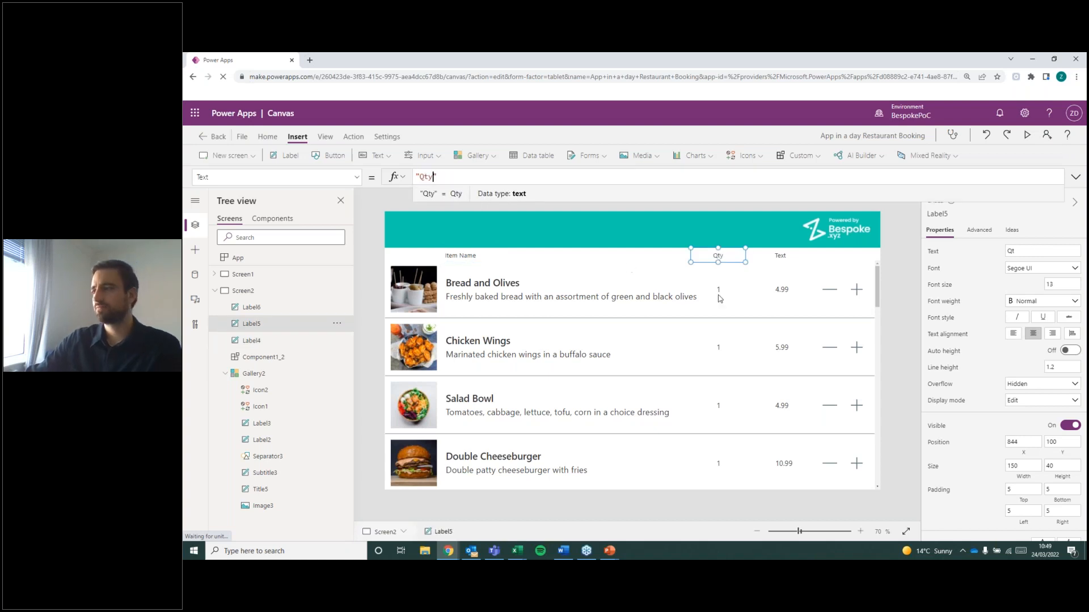
Set the Text property of the label above the price column to "Price".
left_click(781, 258)
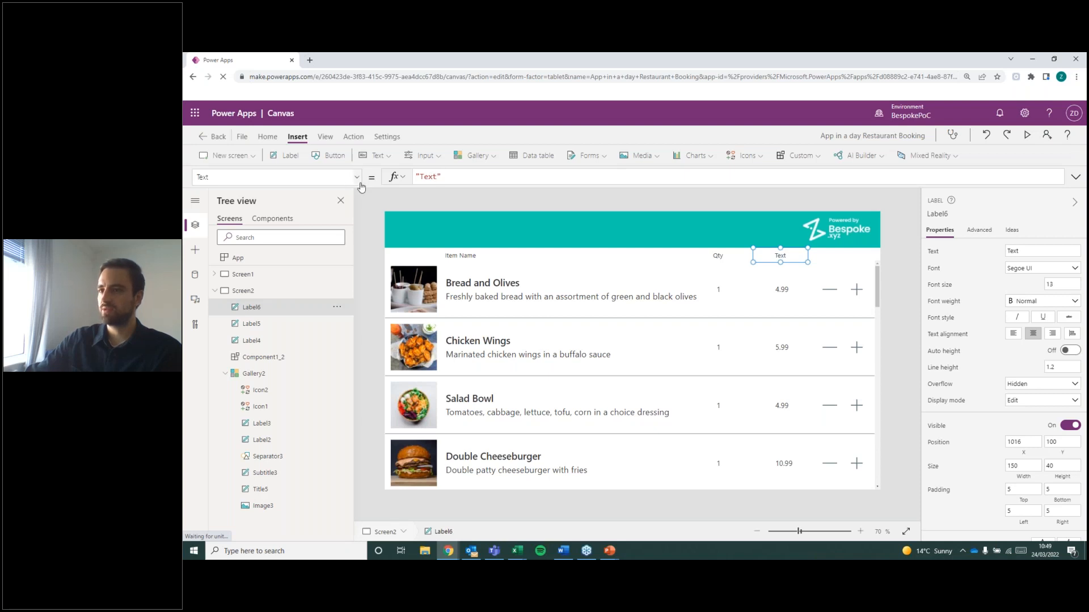
left_click(356, 177)
left_click(217, 303)
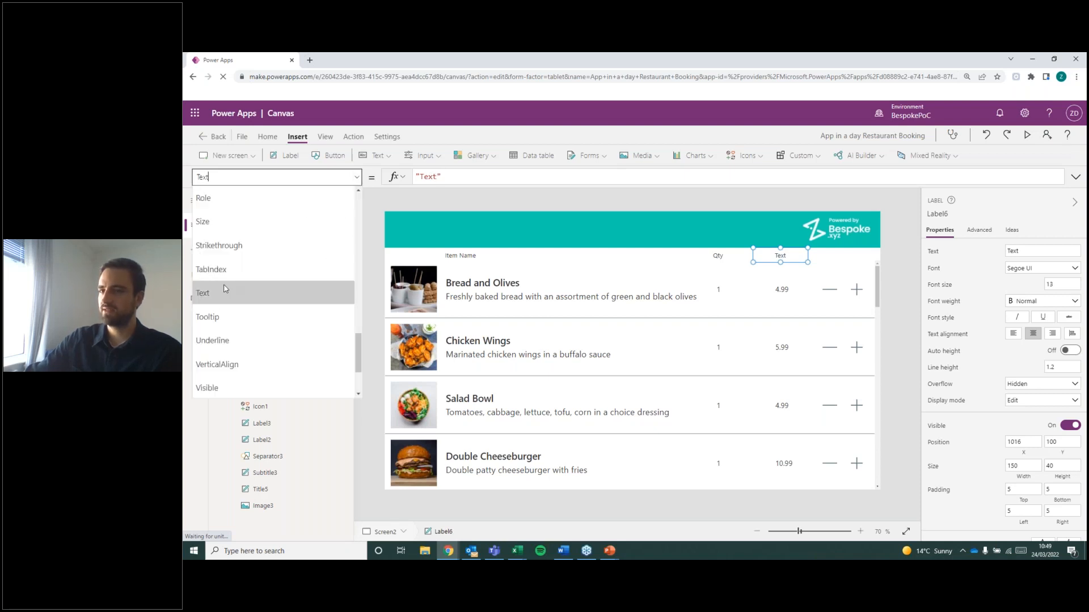
left_click_drag(436, 176, 419, 177)
type("Price")
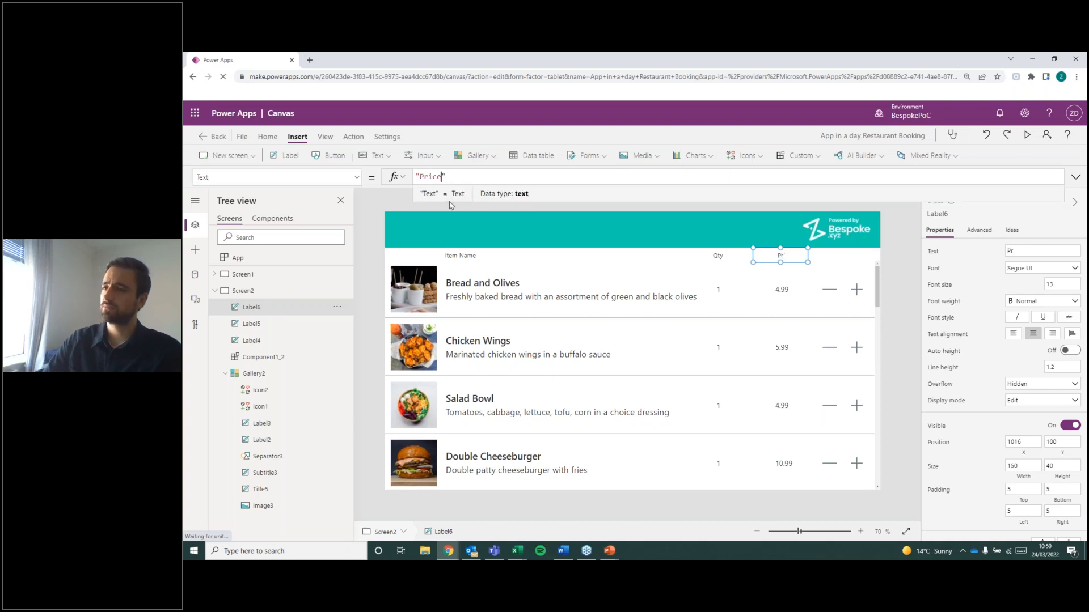
left_click(901, 276)
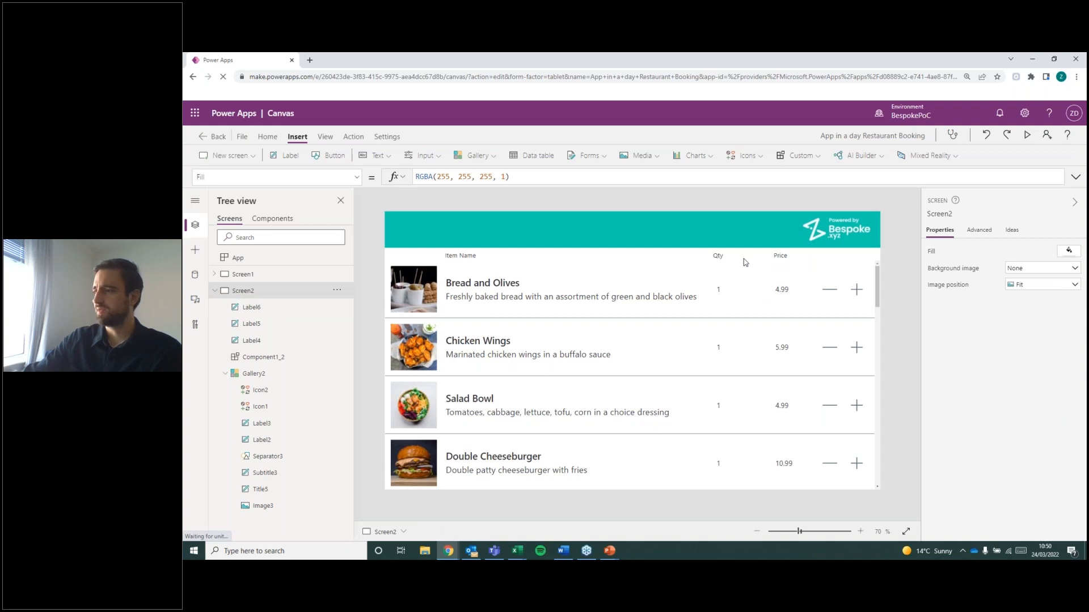
Try font size 18 on the Item Name, Qty and Price heading labels together, and settle on 16.
left_click(475, 258)
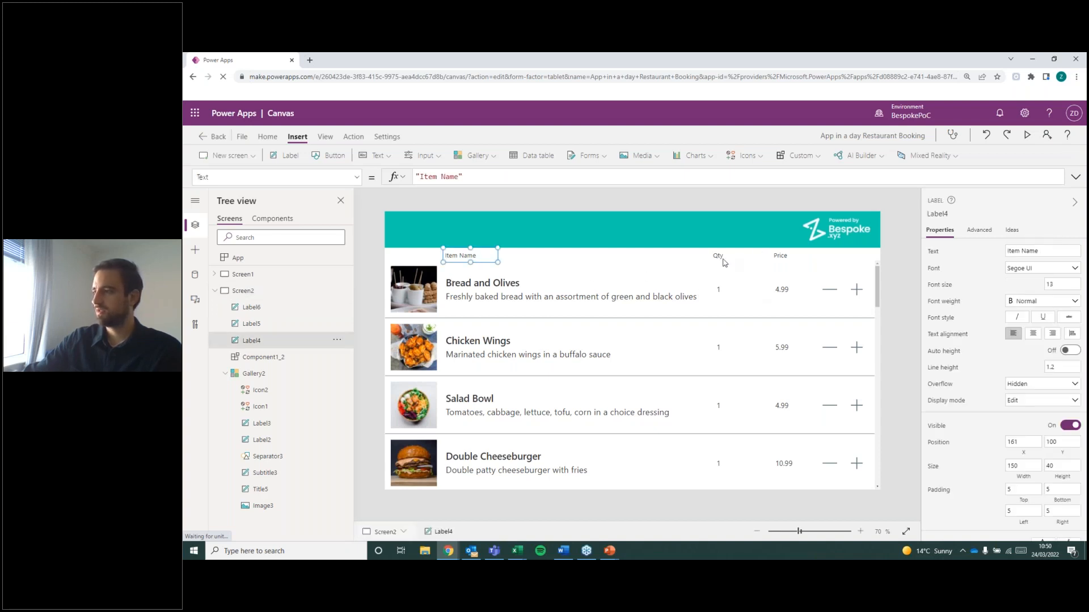
left_click(723, 261, "shift")
left_click(788, 260, "shift")
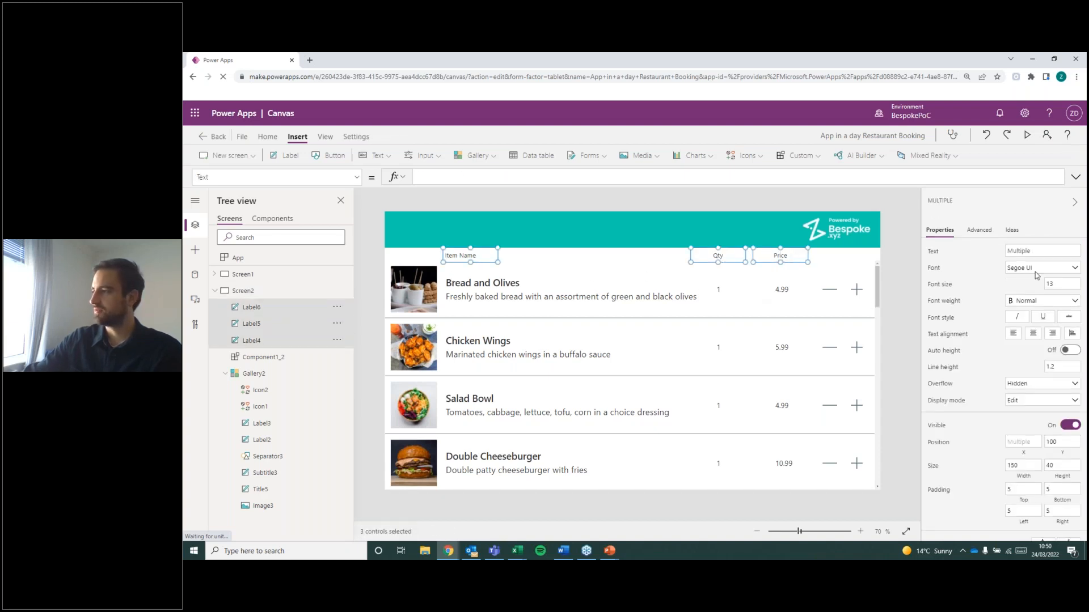
double_click(1061, 286)
type("18")
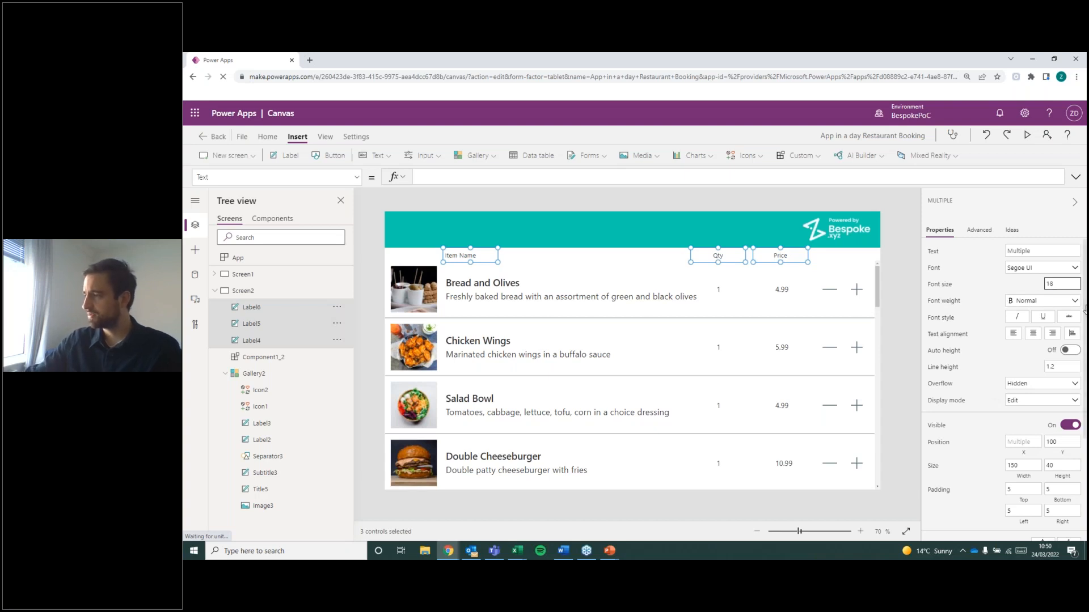
left_click(1027, 284)
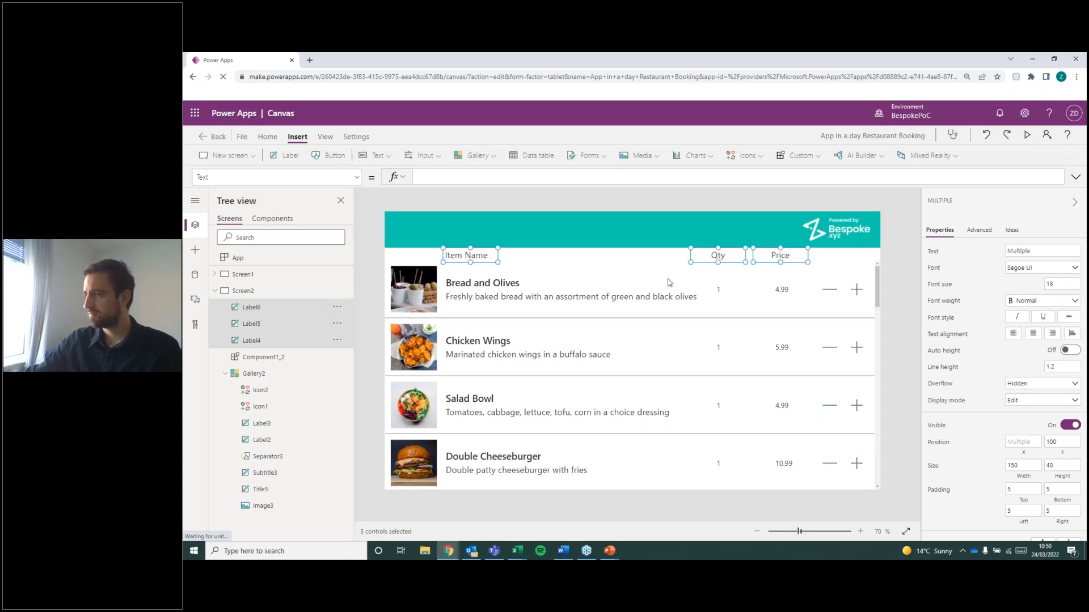
double_click(1056, 283)
type("16")
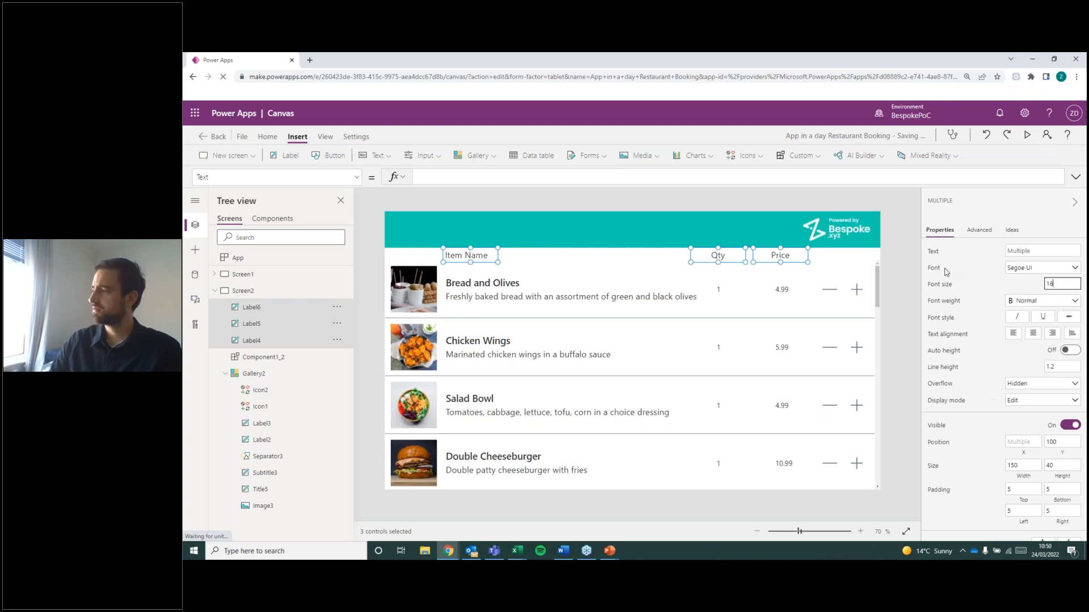
Try the Bold font weight on the three column heading labels, and settle on Semibold.
left_click(1040, 304)
left_click(1047, 315)
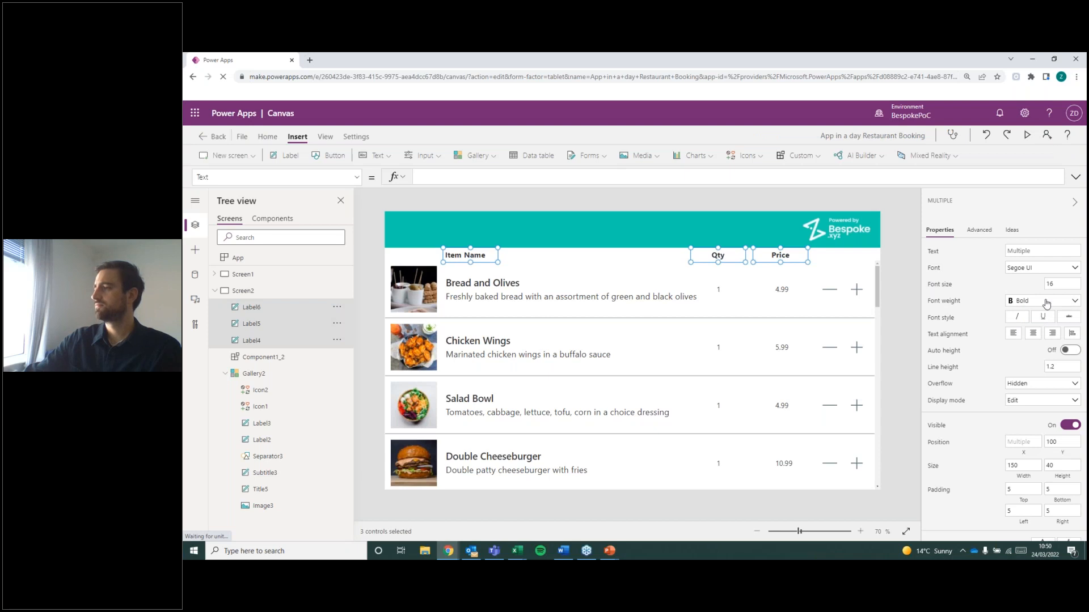
left_click(1046, 305)
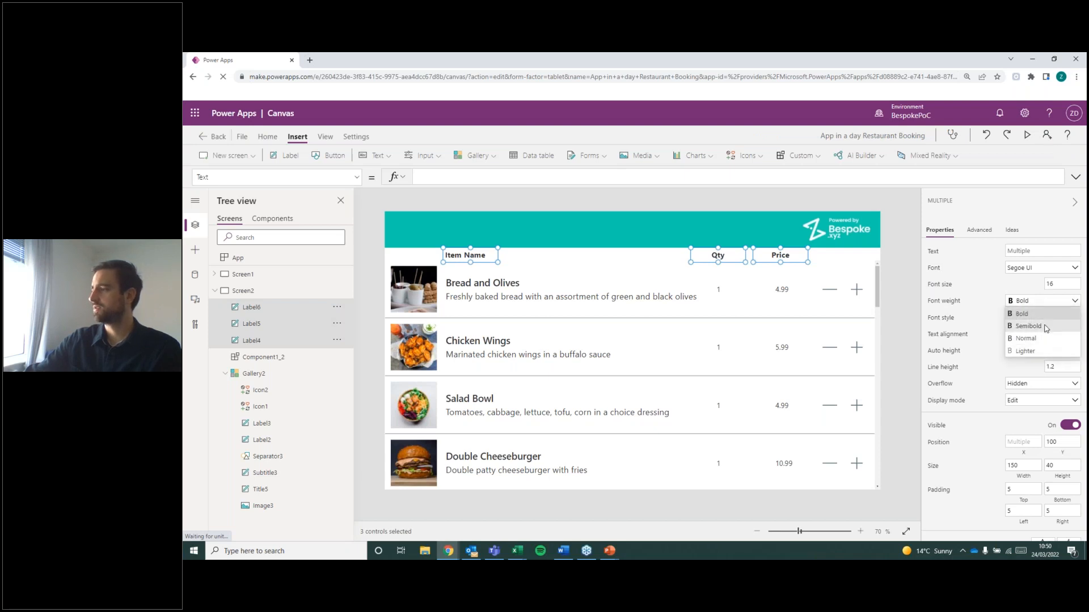
left_click(1027, 329)
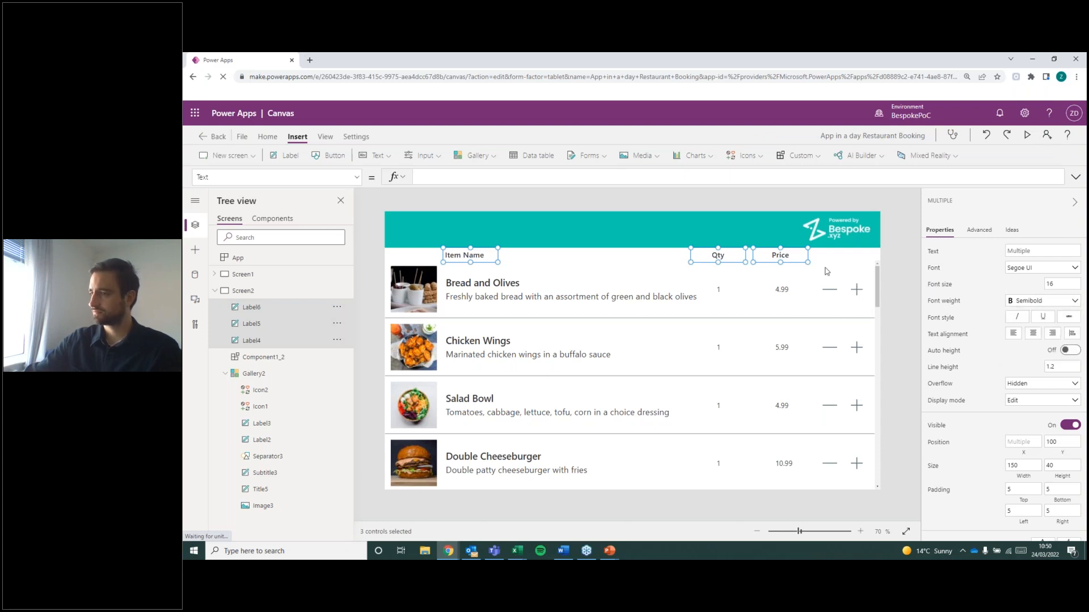
left_click(885, 259)
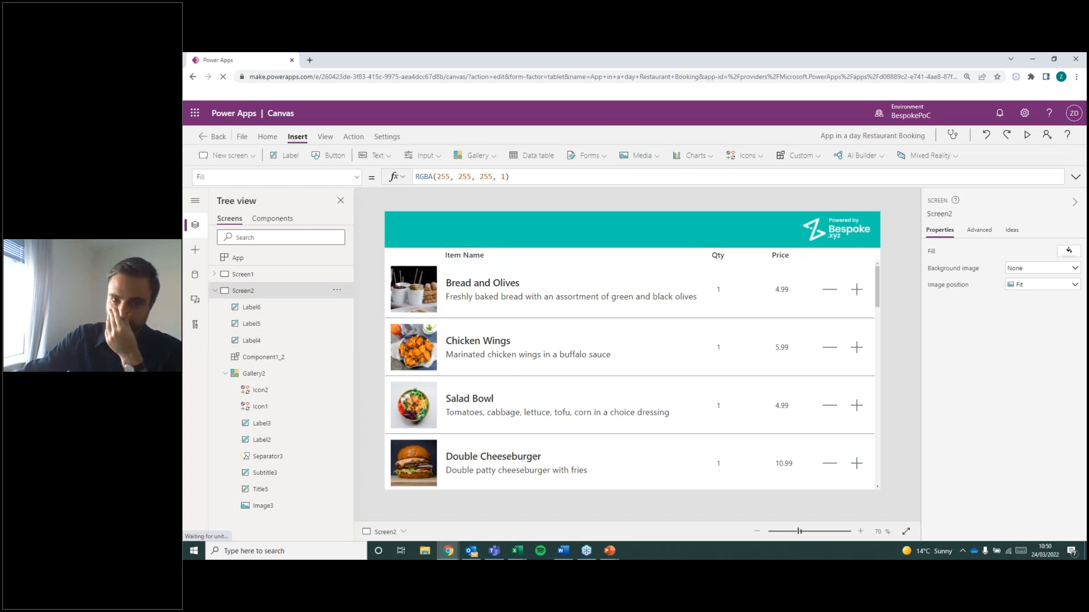
key("alt+Tab")
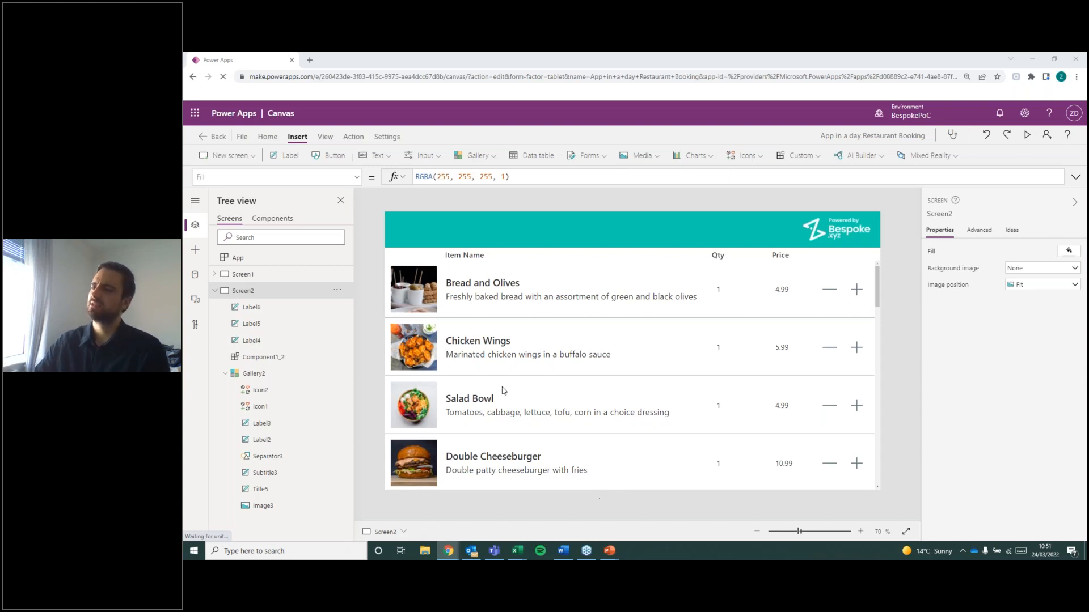
left_click(485, 161)
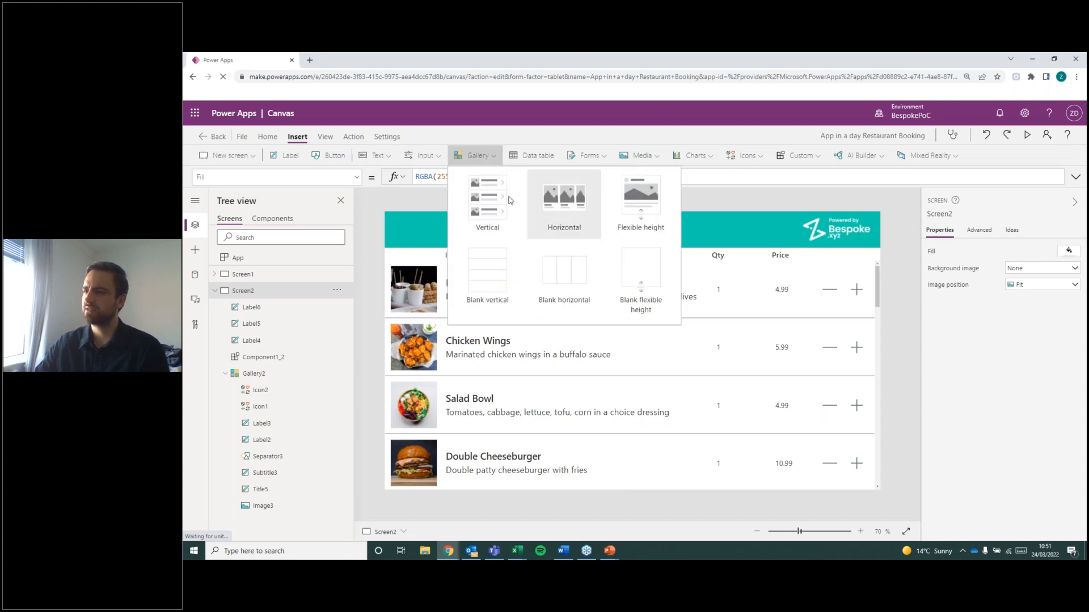
left_click(648, 407)
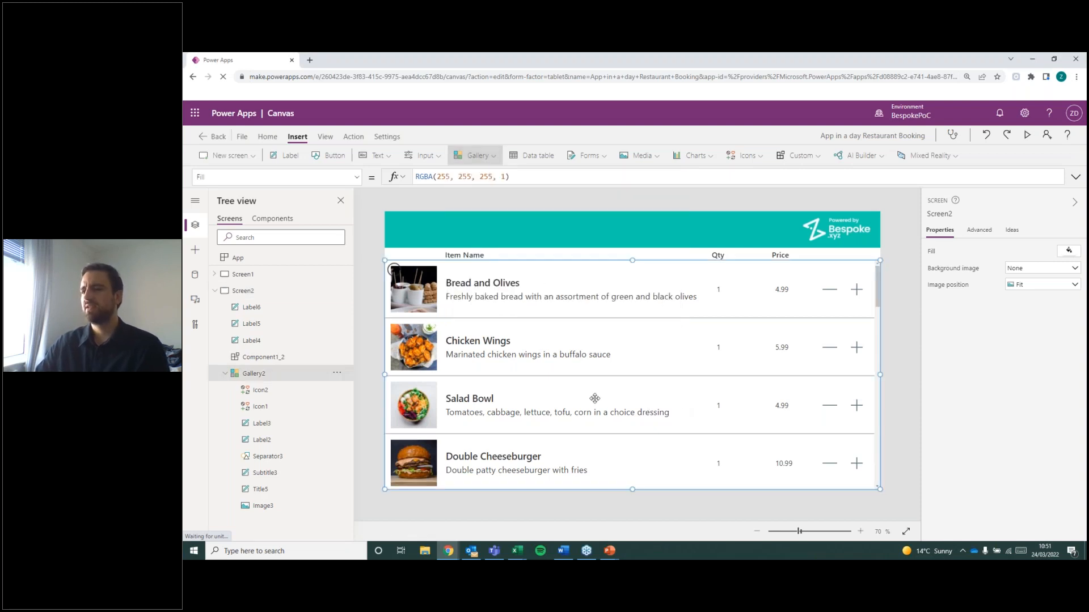
Move the item image in Screen2's menu items gallery slightly to the right, to about X 24, Y 16.
left_click(452, 295)
left_click(451, 287)
left_click(453, 296)
left_click(422, 294)
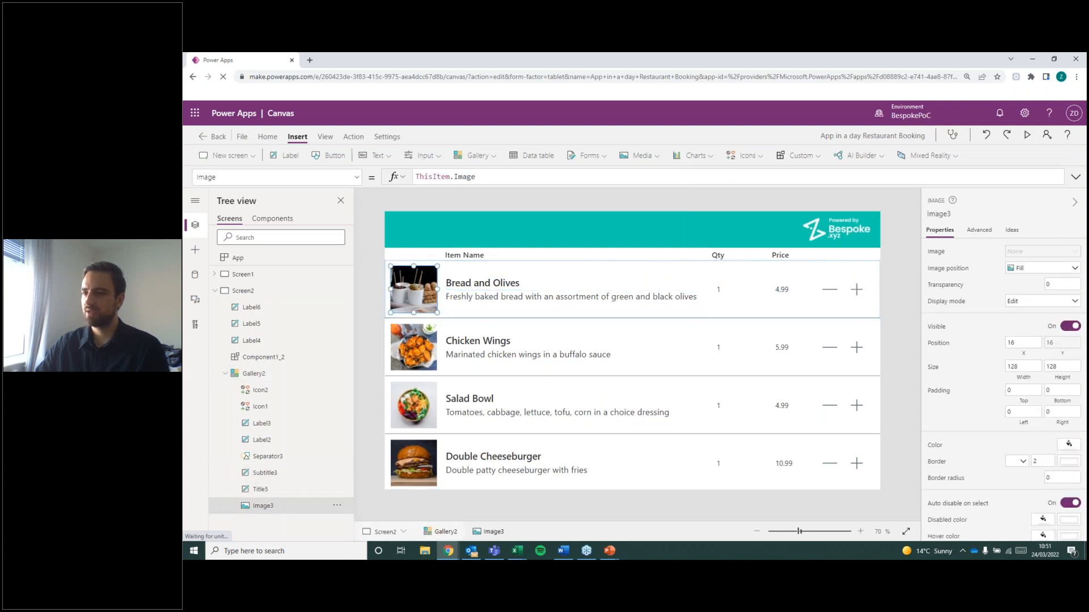
mouse_move(418, 283)
left_mouse_down()
mouse_move(429, 283)
mouse_move(410, 290)
left_mouse_up()
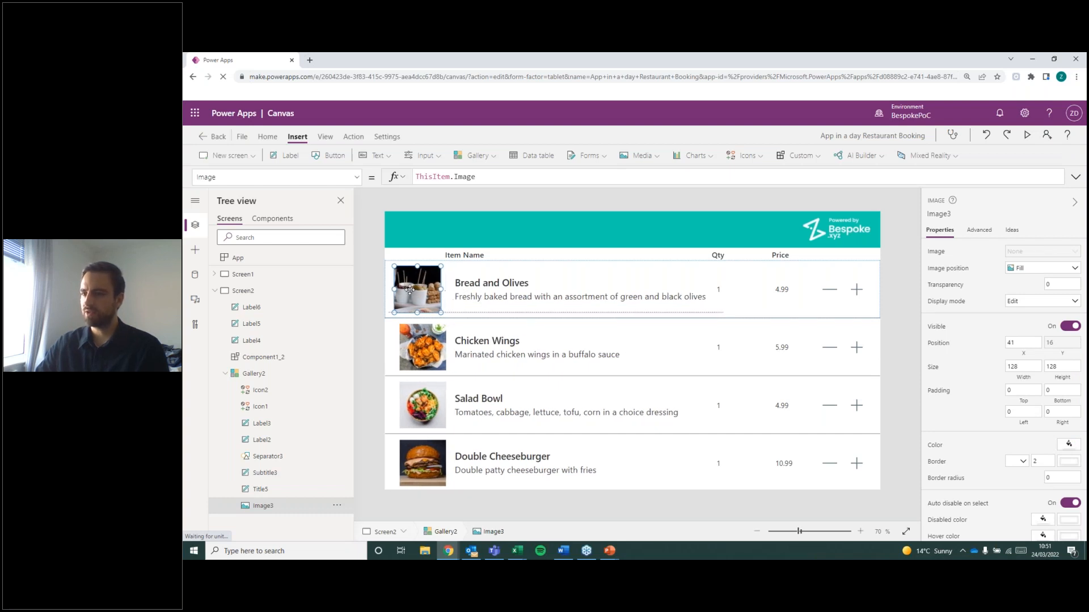
Open Screen1 with the categories list.
left_click(265, 276)
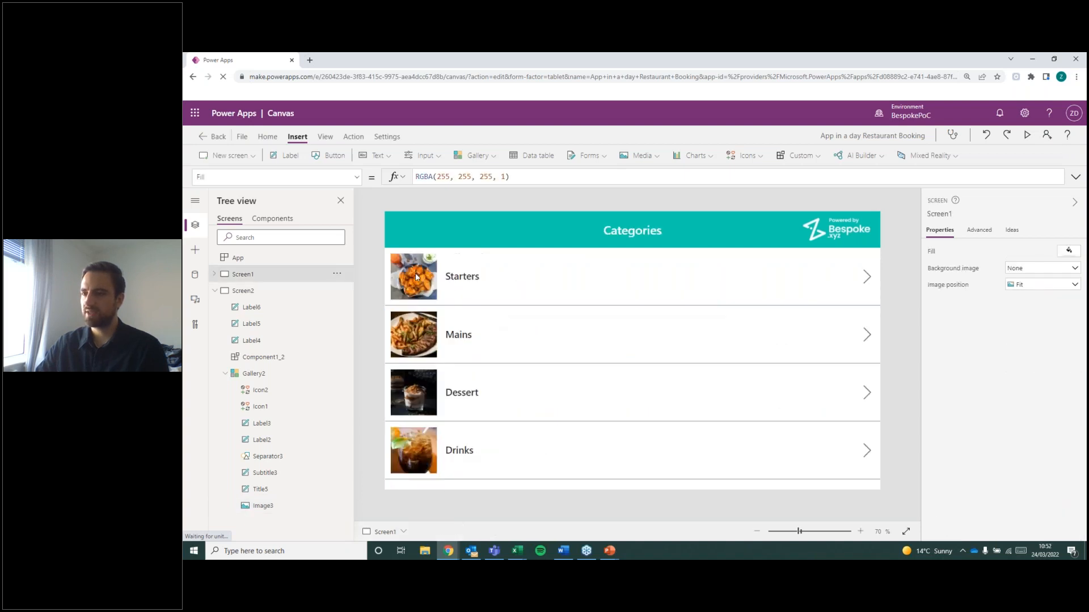
left_click(544, 335, "alt")
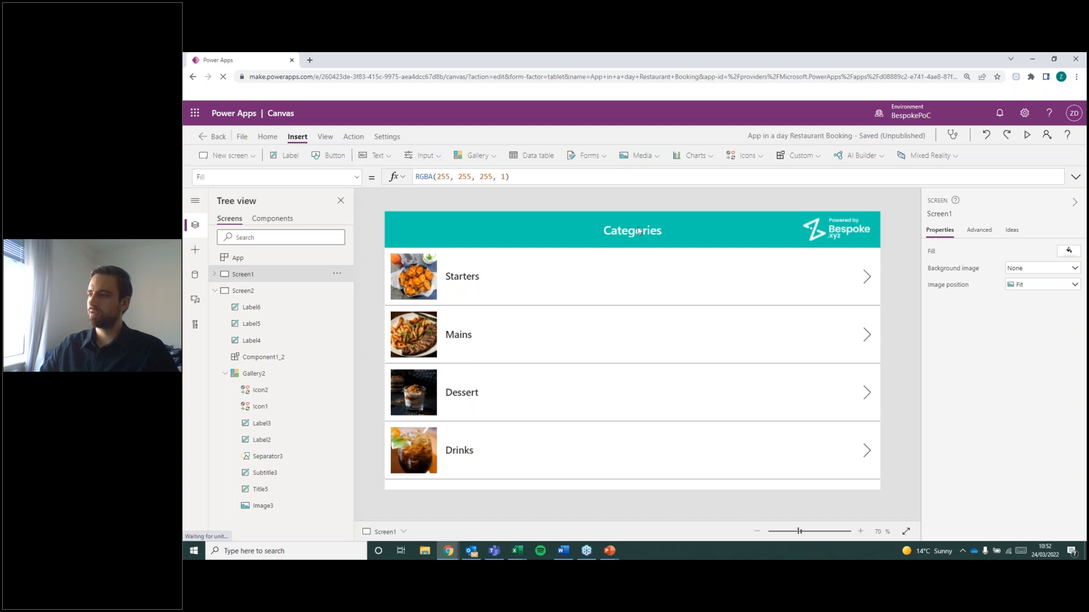
left_click(638, 231)
left_click_drag(632, 239, 633, 241)
left_click(704, 235)
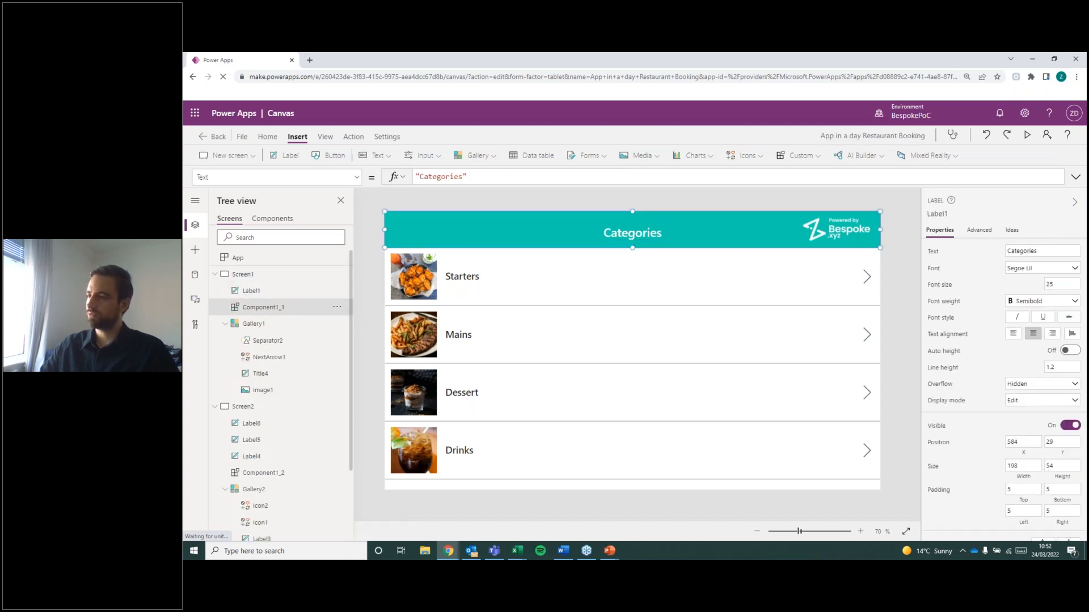
left_click(651, 240)
left_click(651, 240)
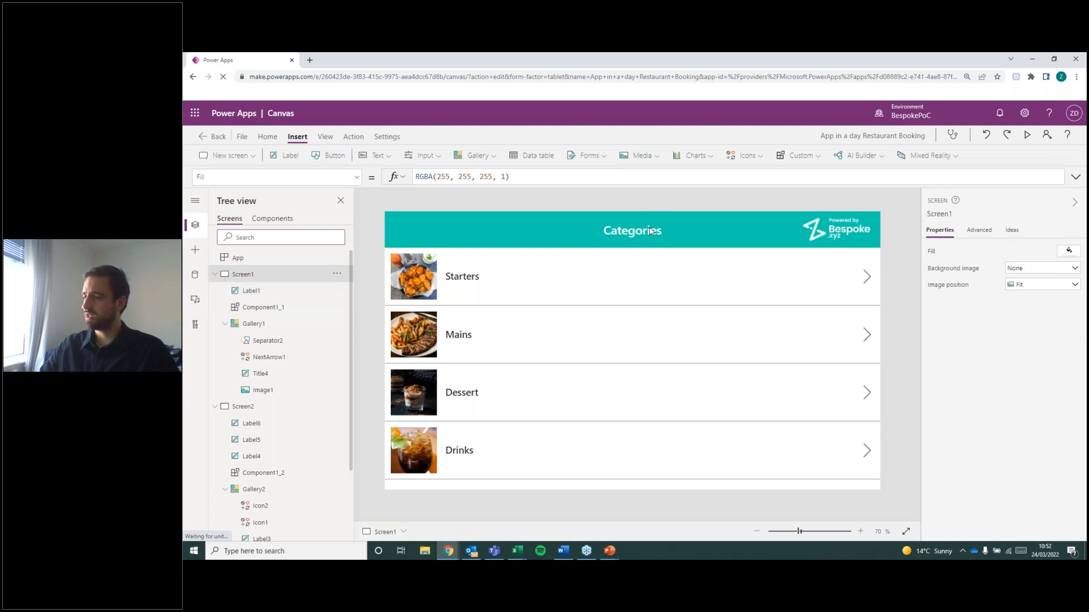
Copy the Categories title label from the header of Screen1.
left_click(656, 228)
left_click(649, 234)
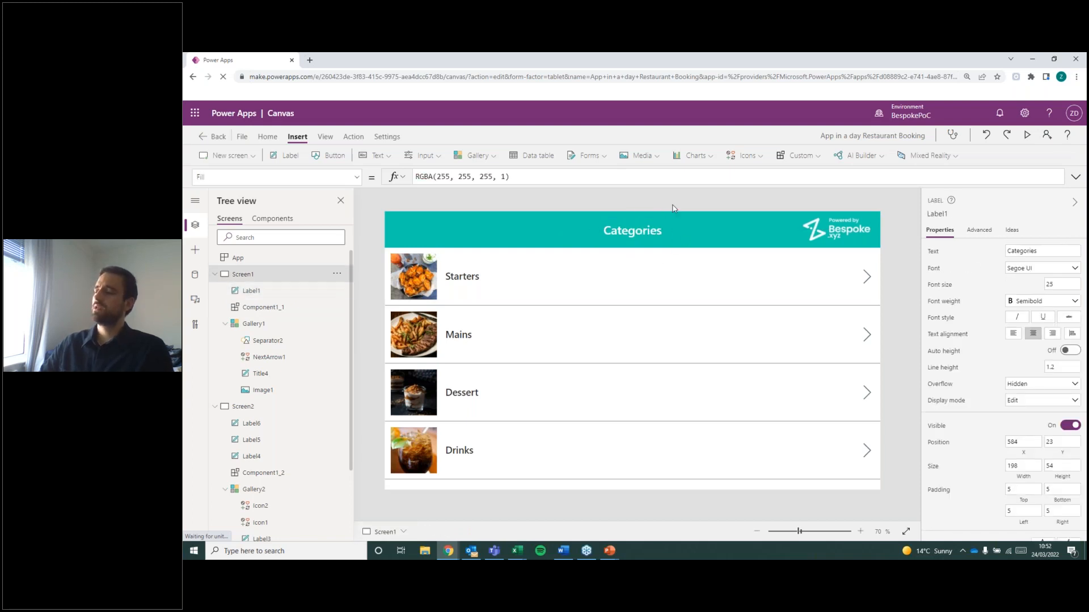
left_click(649, 239)
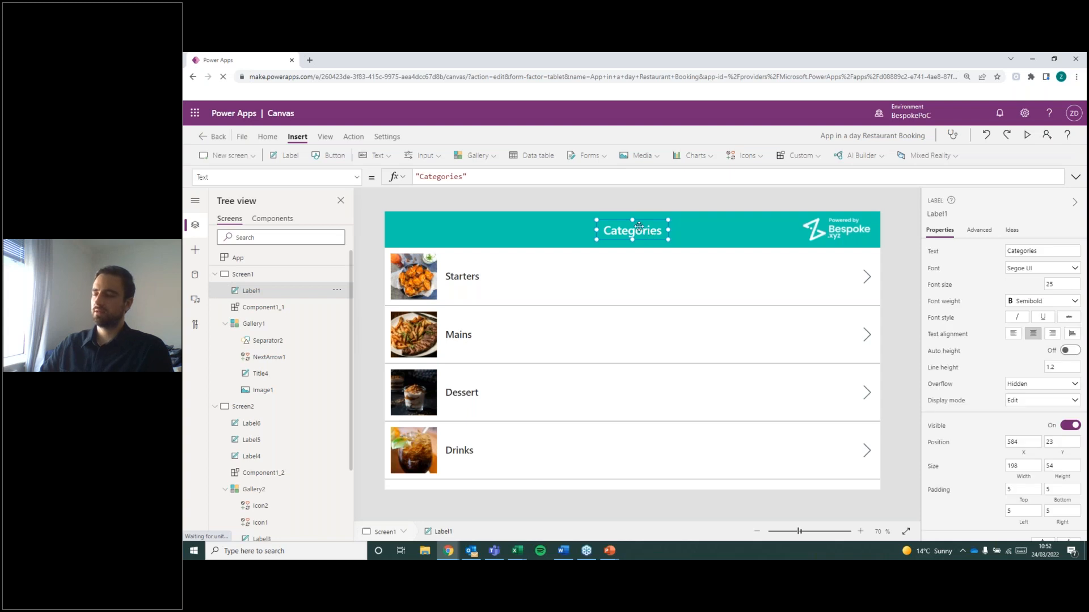
right_click(639, 230)
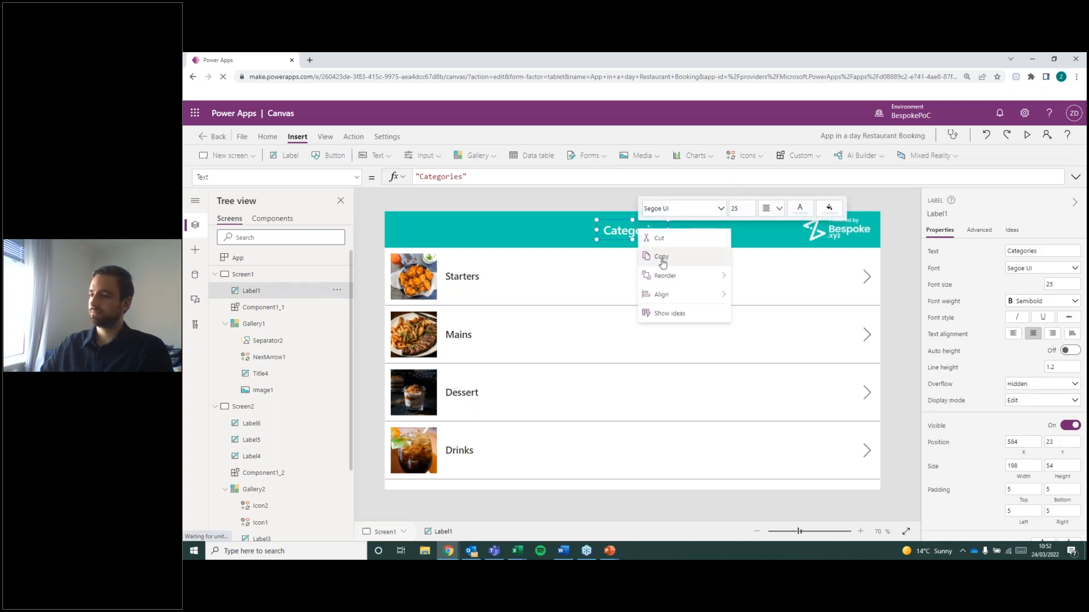
left_click(663, 256)
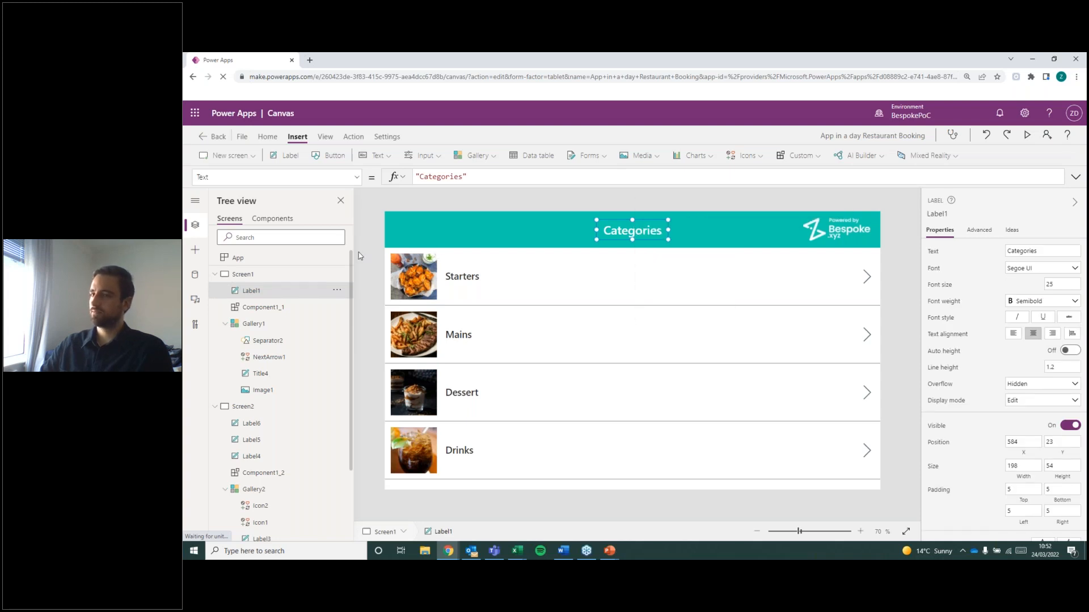
Paste the copied Categories title label into the header of Screen2 at X 584, Y 23.
left_click(230, 274)
left_click(215, 275)
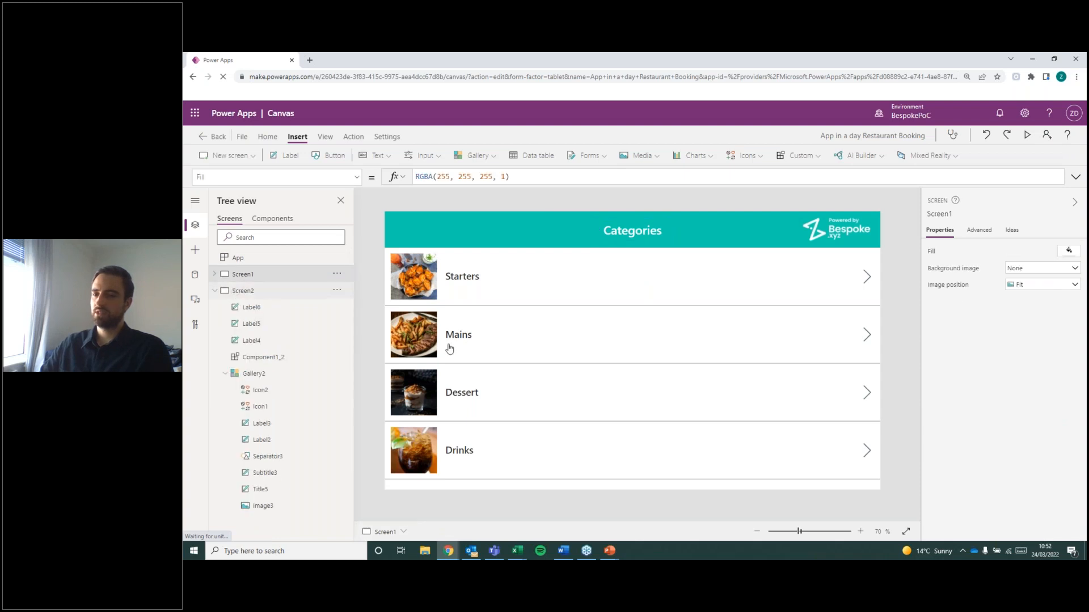
right_click(602, 224)
left_click(626, 268)
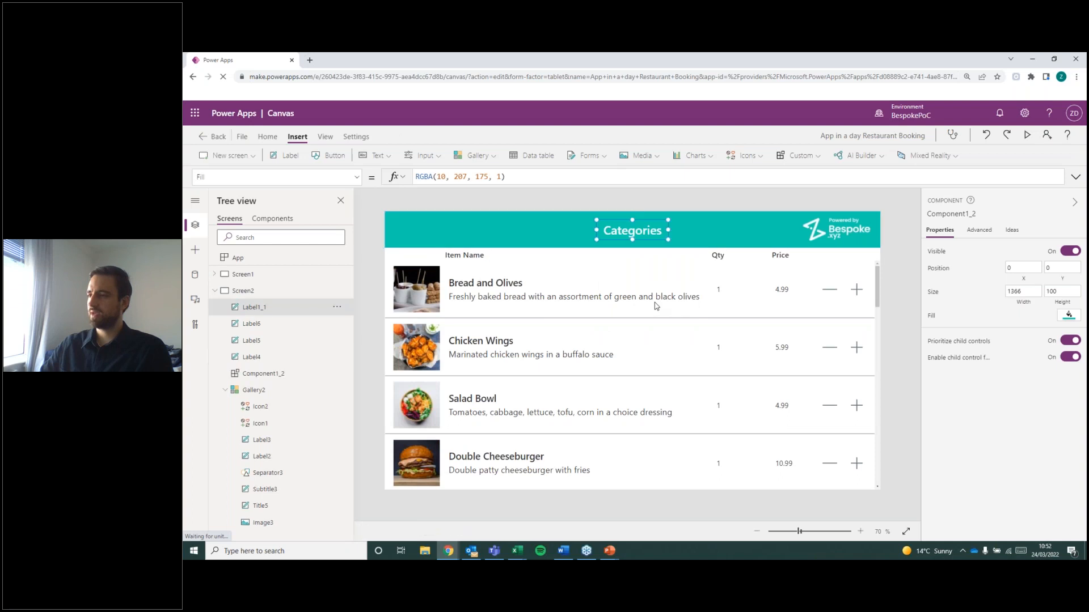
mouse_move(637, 232)
left_mouse_down()
mouse_move(674, 235)
mouse_move(639, 237)
left_mouse_up()
left_click(679, 204)
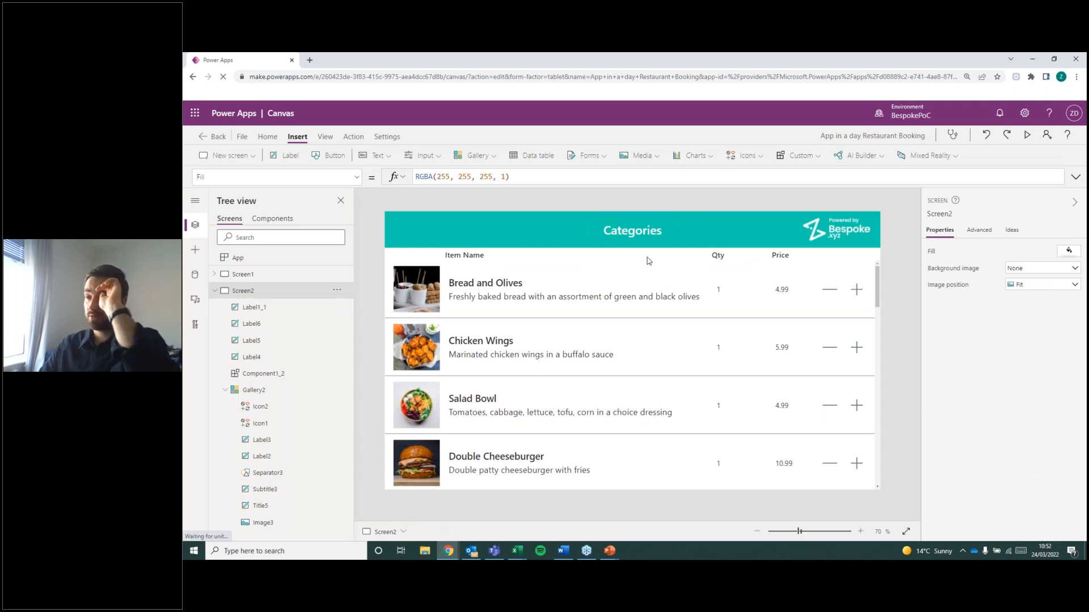
Set the Text property of the pasted title label in Screen2's header to "Menu".
left_click(654, 237)
left_click_drag(653, 241, 613, 233)
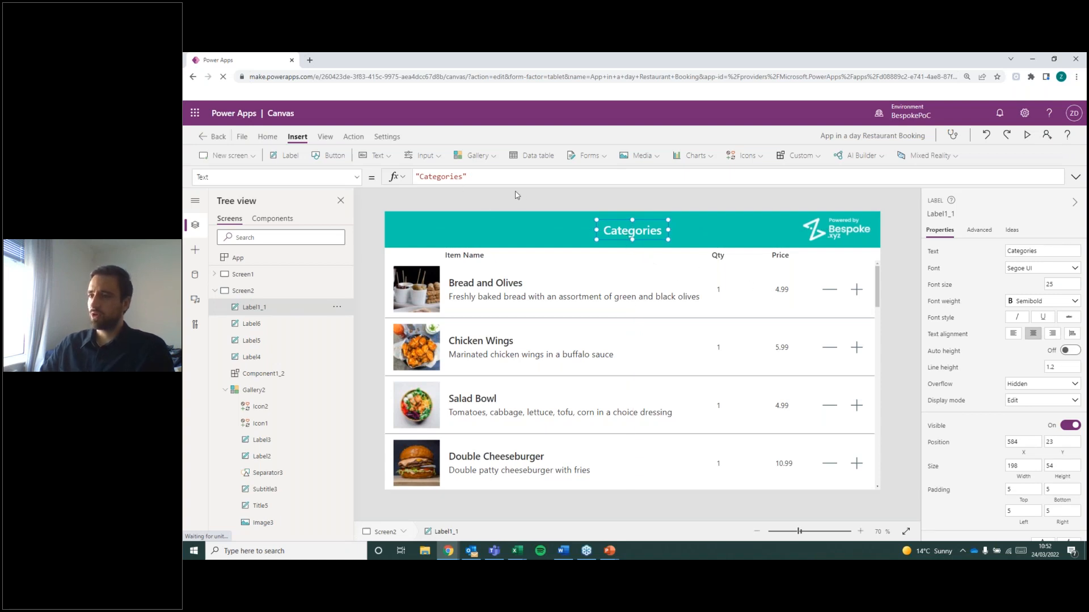
double_click(446, 177)
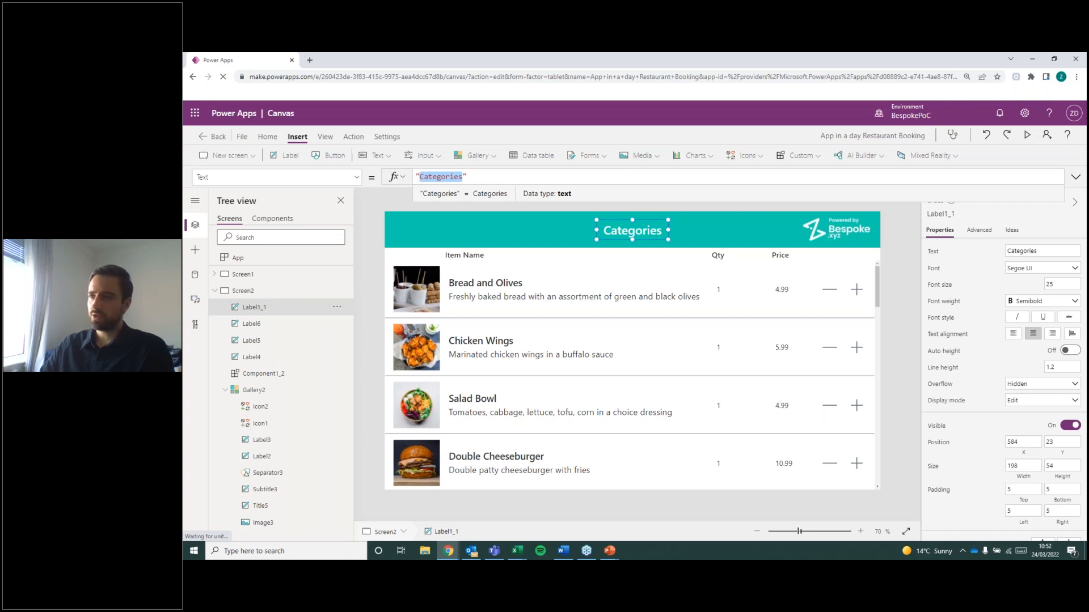
type("Menu")
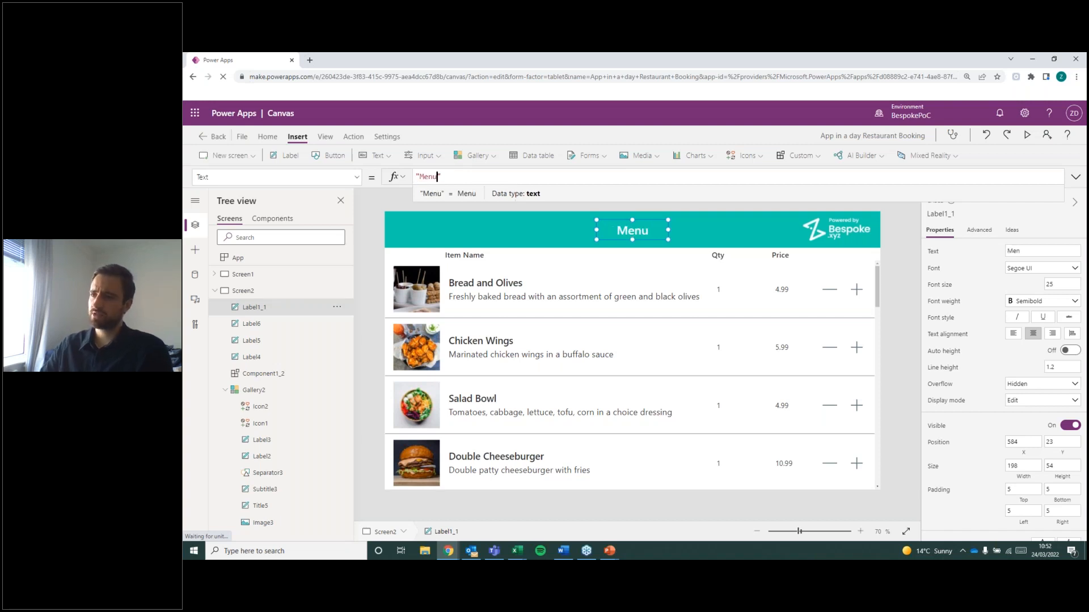
left_click(356, 177)
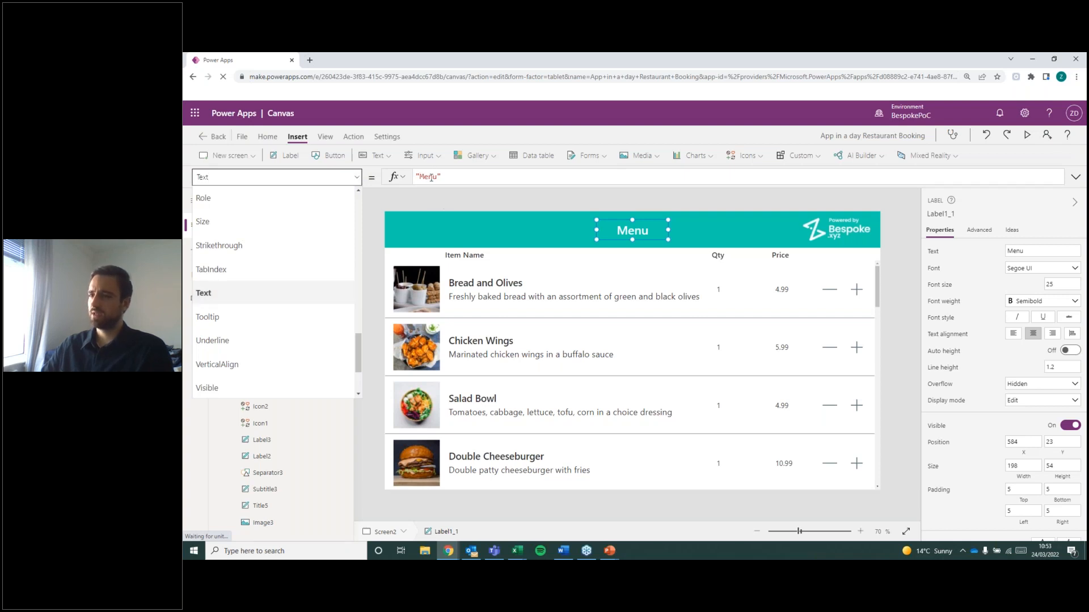
left_click(900, 229)
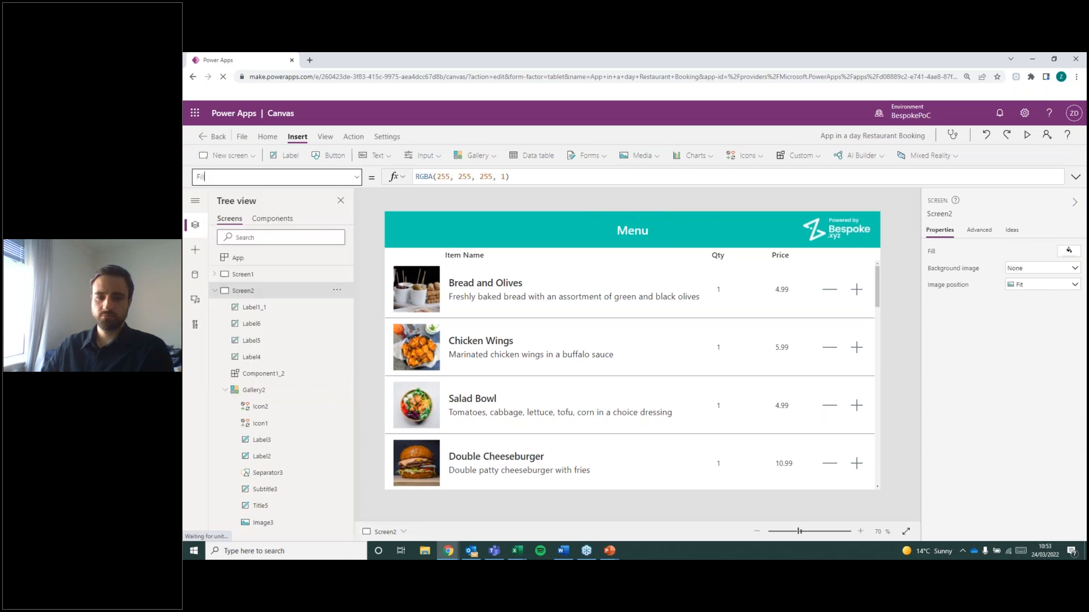
key("alt+Tab")
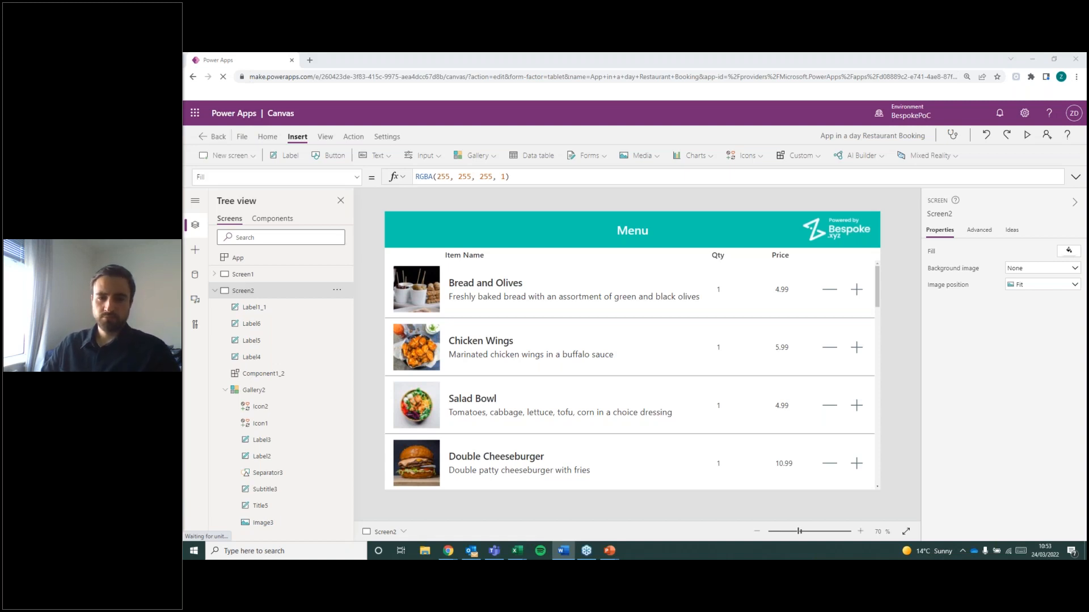
left_click(350, 173)
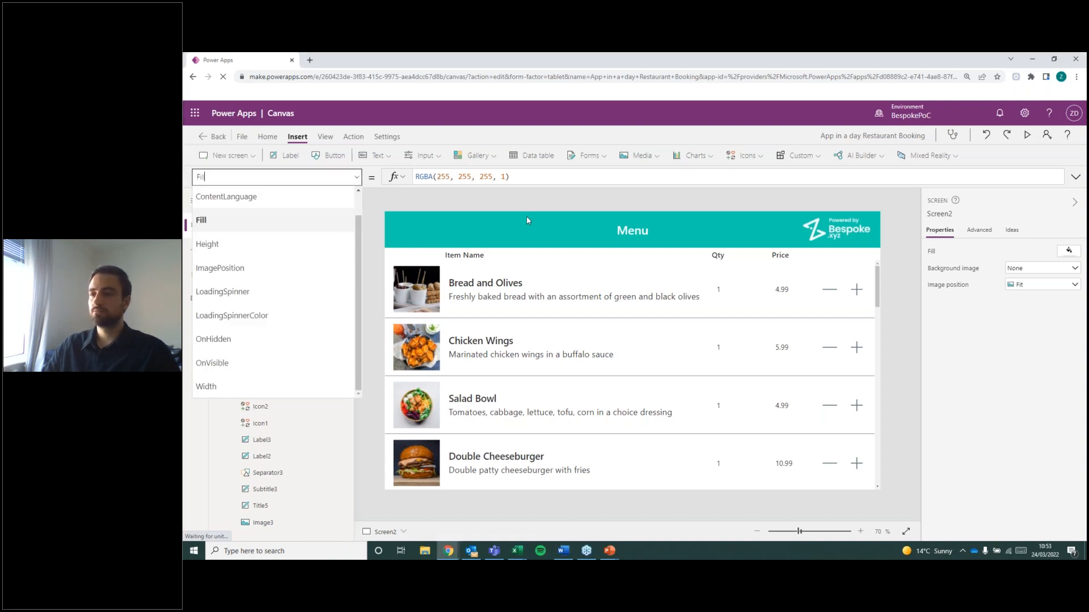
left_click(639, 232)
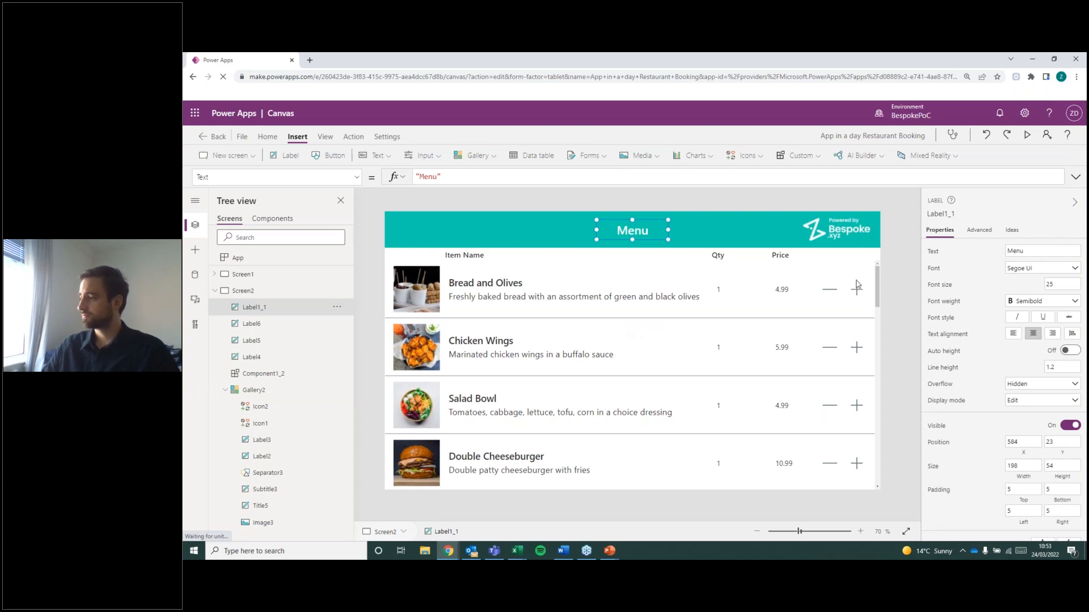
Try overwriting the Menu title's text on the canvas with "zasasd", and undo the change.
double_click(634, 230)
left_click(672, 209)
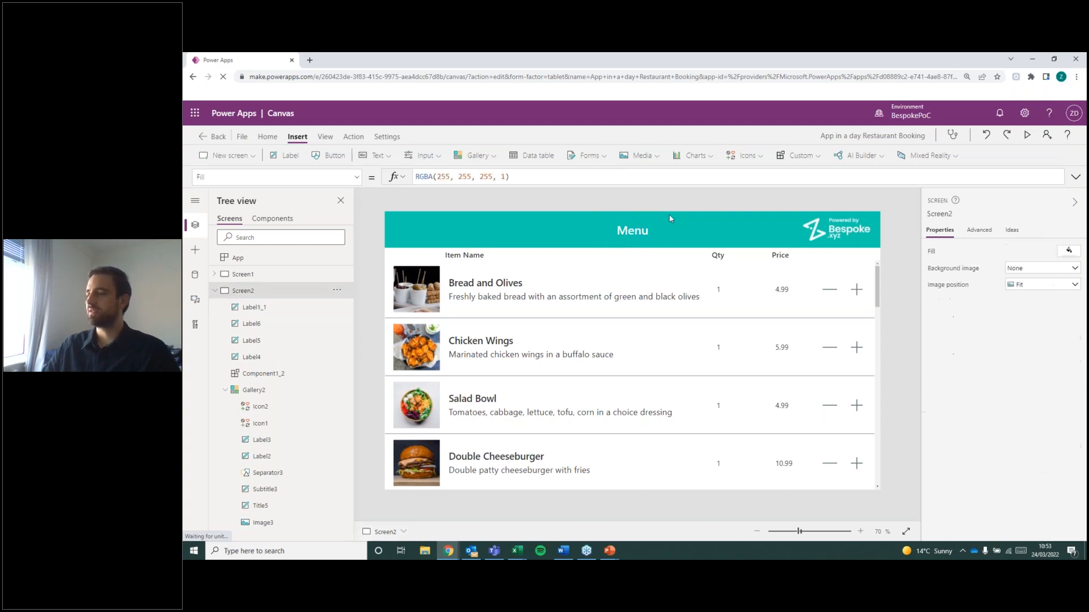
double_click(635, 232)
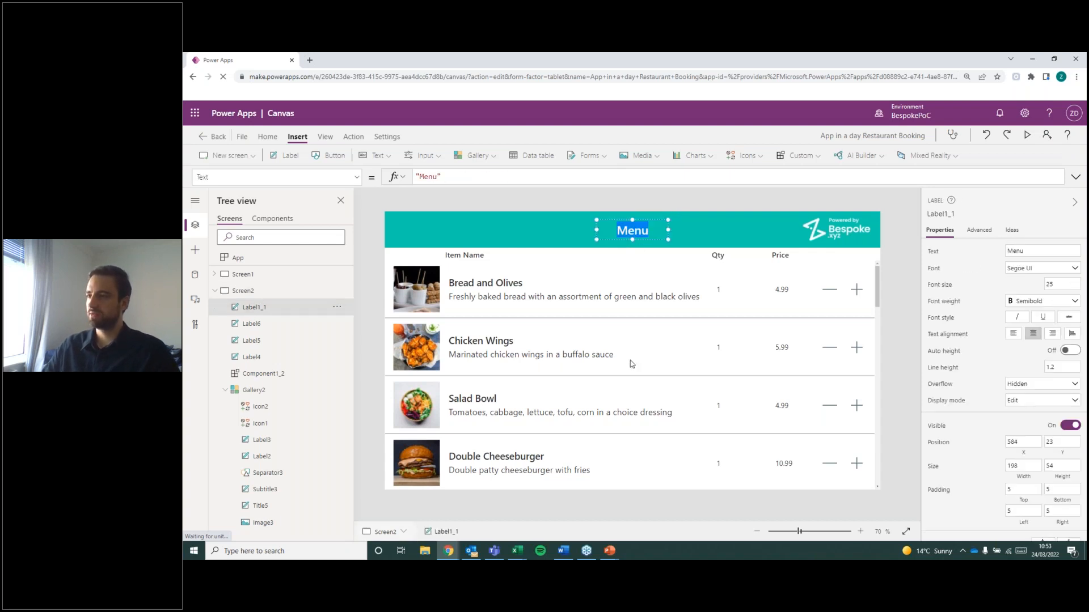
type("zasasd")
key("BackSpace")
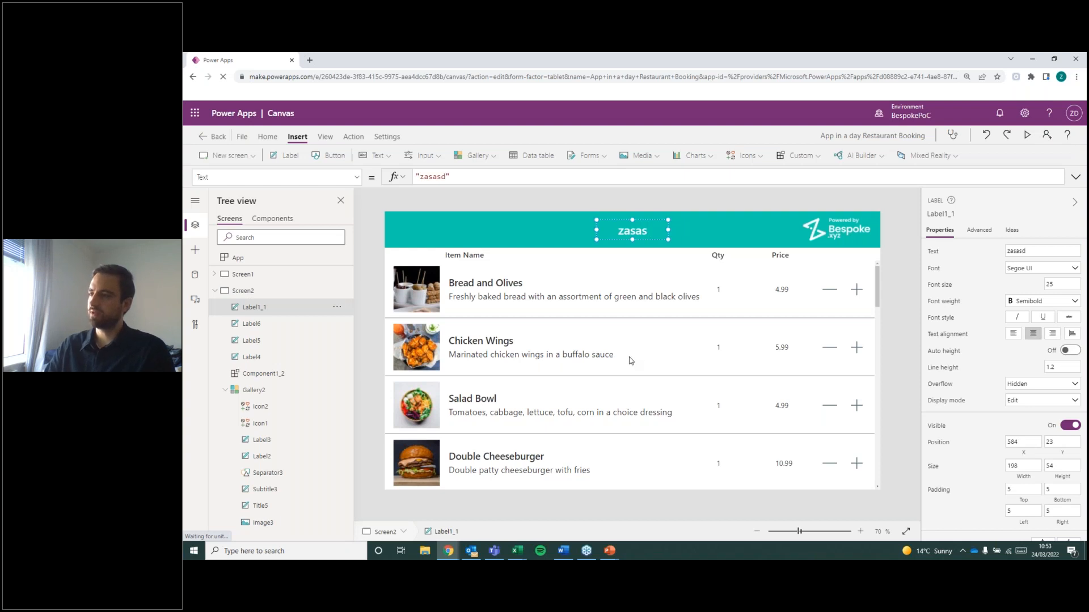
key("ctrl+z")
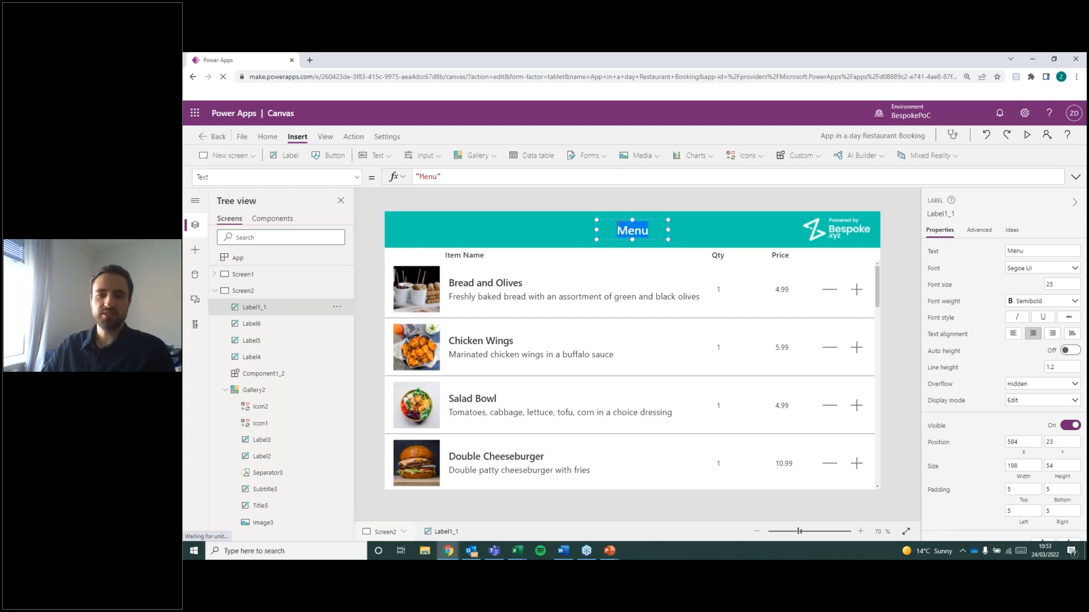
Browse the list of properties available for the Menu title label, including OnSelect and Text.
left_click(356, 177)
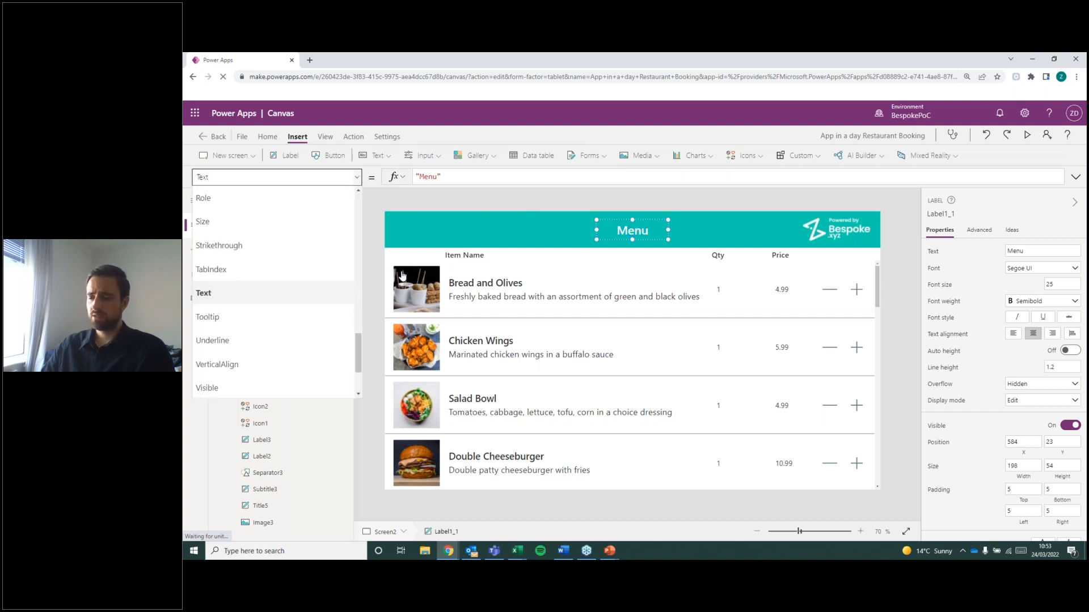
scroll(306, 283, "up", 10)
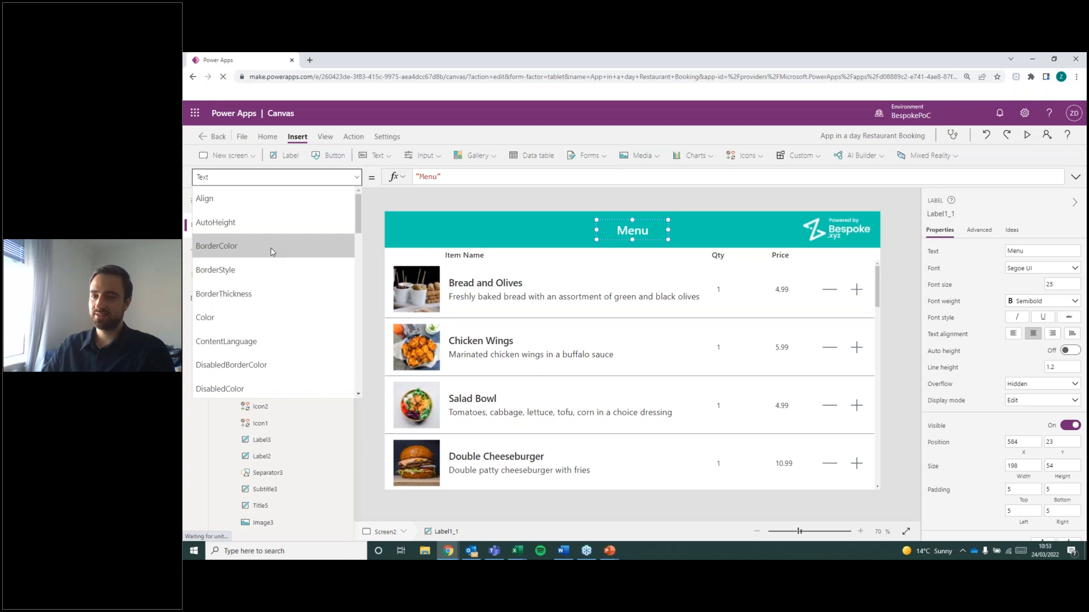
scroll(271, 276, "down", 1)
scroll(267, 276, "up", 1)
scroll(244, 255, "down", 5)
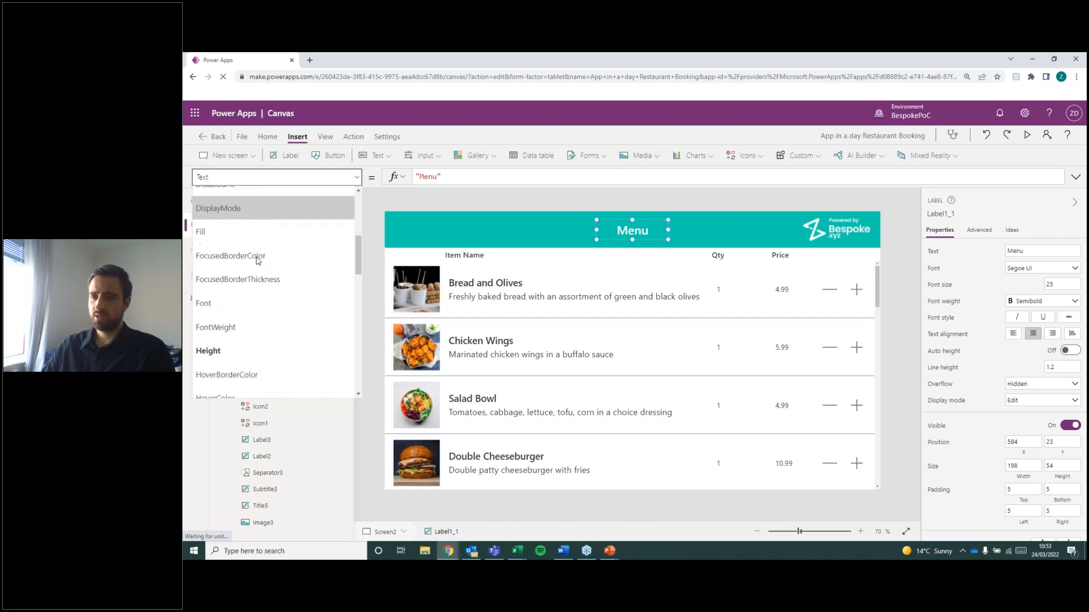
scroll(264, 289, "down", 1)
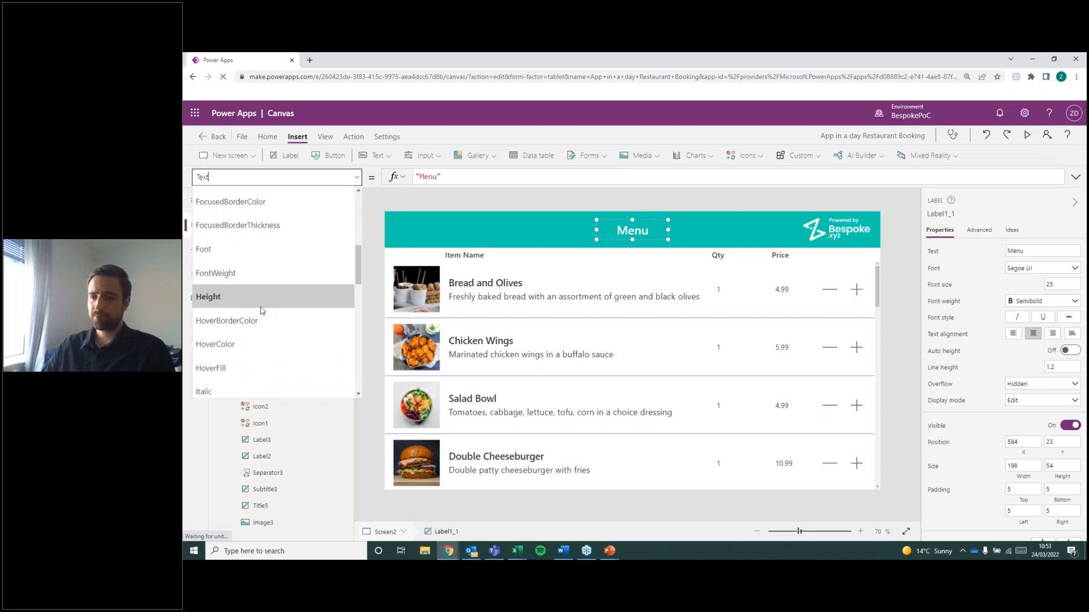
scroll(260, 306, "down", 4)
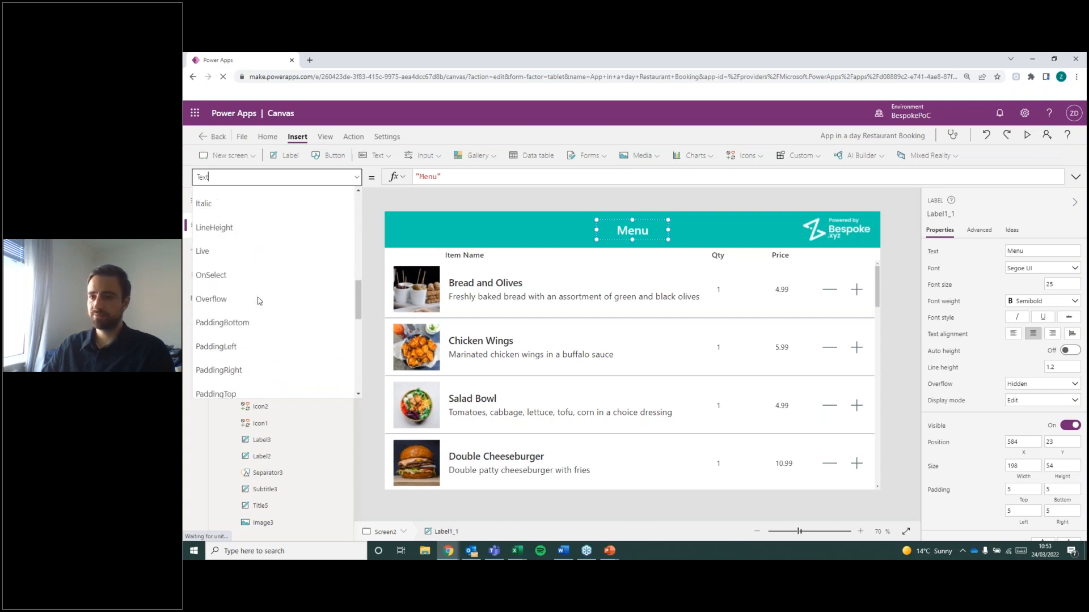
scroll(252, 266, "down", 4)
scroll(253, 267, "up", 3)
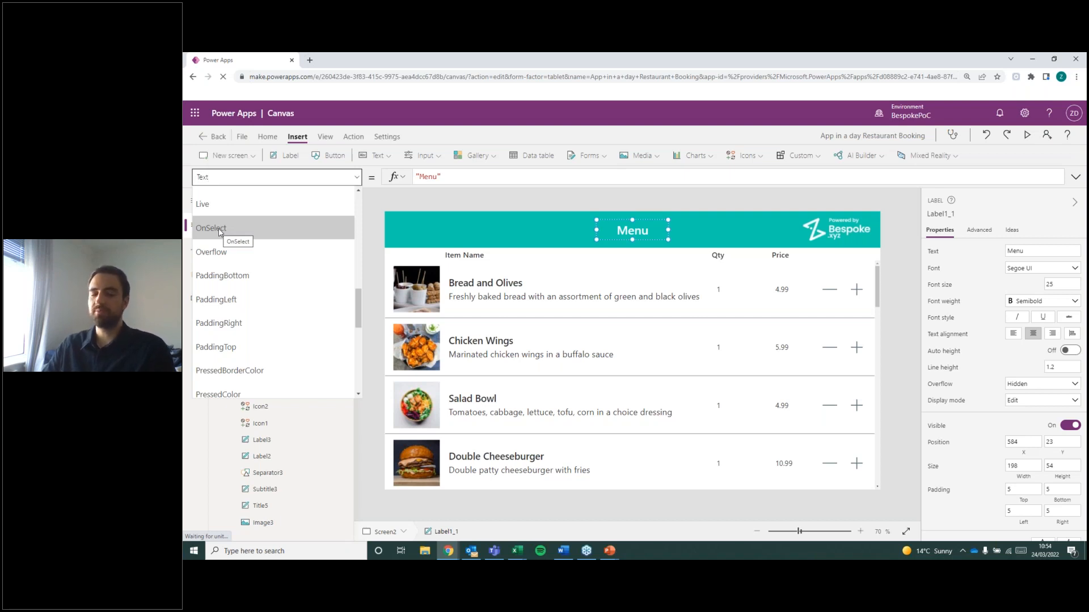
scroll(215, 318, "down", 3)
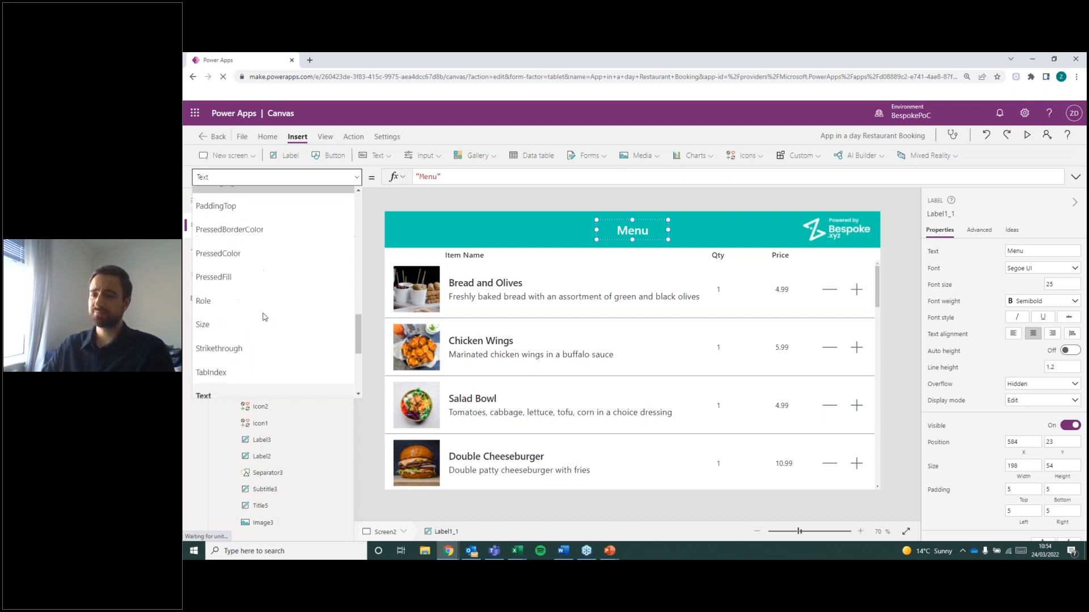
scroll(215, 282, "down", 2)
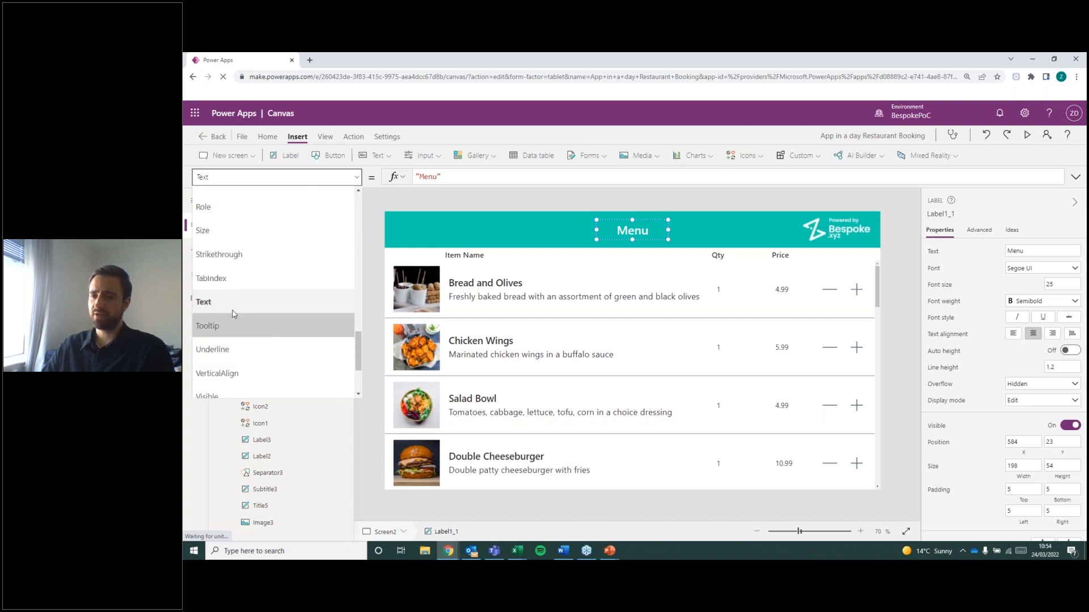
left_click(231, 311)
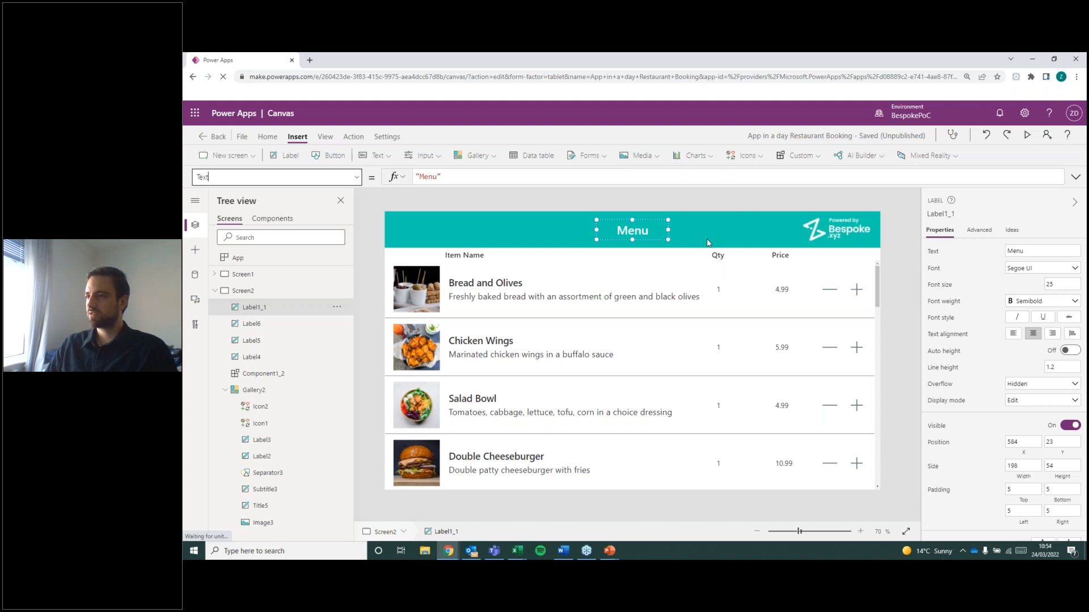
left_click(716, 205)
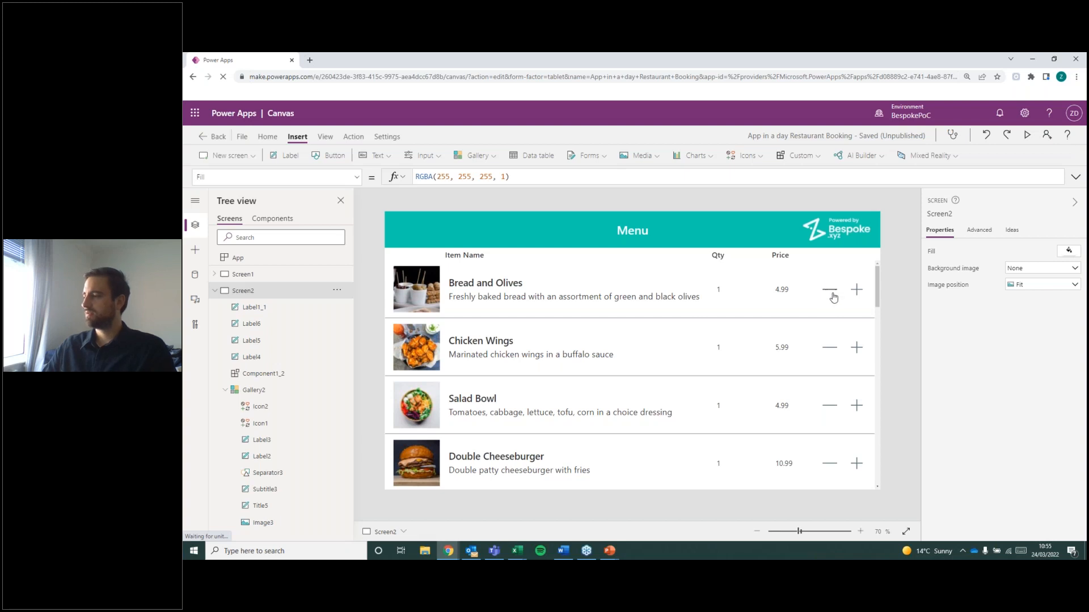
View the OnSelect property of the Menu title label in Screen2's header.
left_click(630, 230)
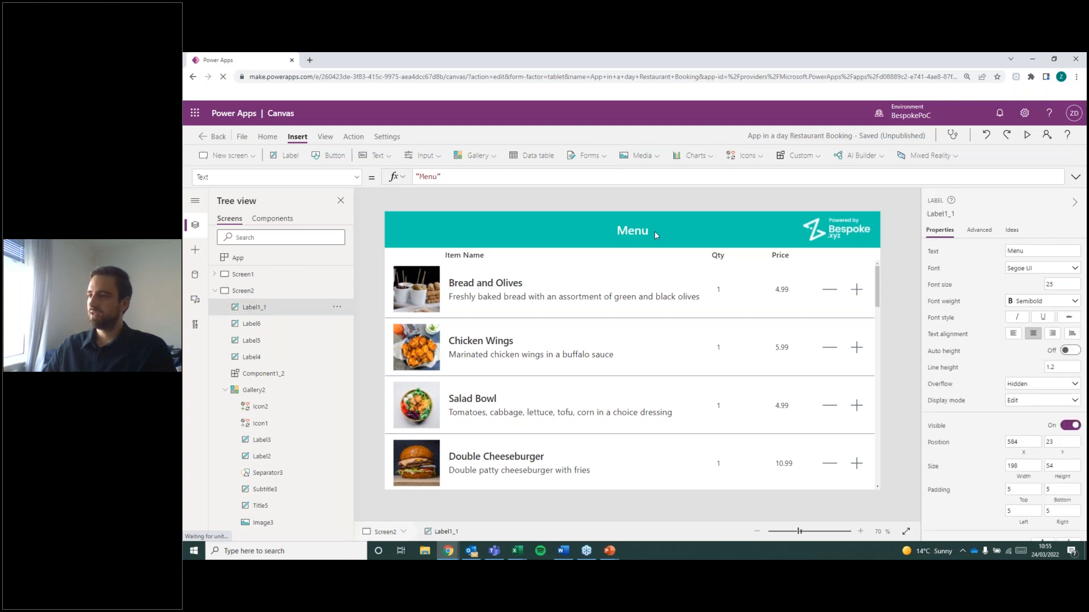
left_click(358, 178)
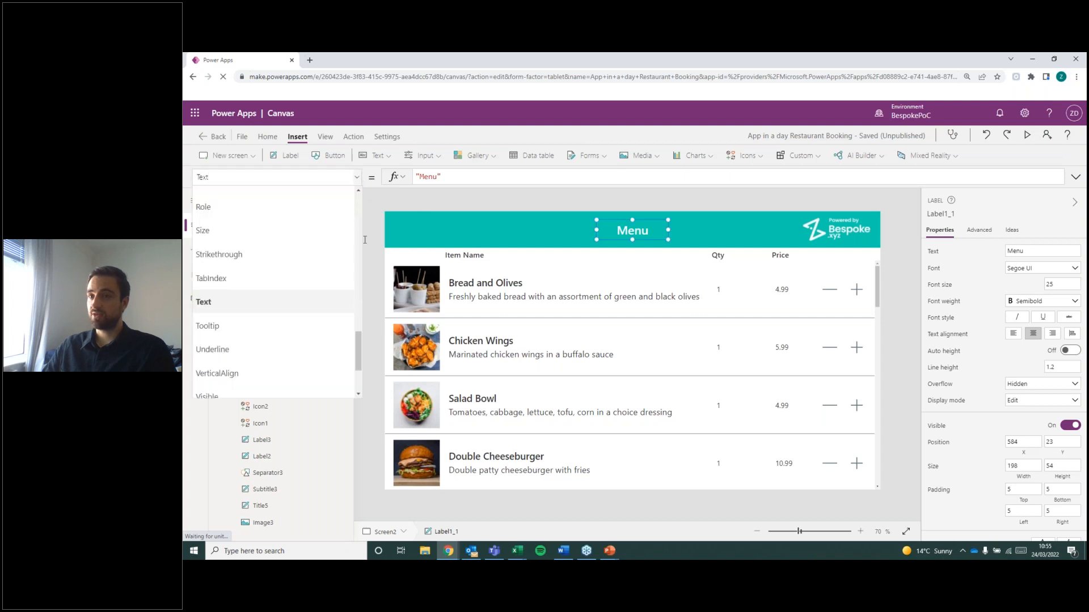
scroll(300, 301, "down", 3)
scroll(286, 302, "up", 3)
scroll(281, 309, "down", 2)
scroll(278, 312, "up", 3)
scroll(278, 313, "up", 2)
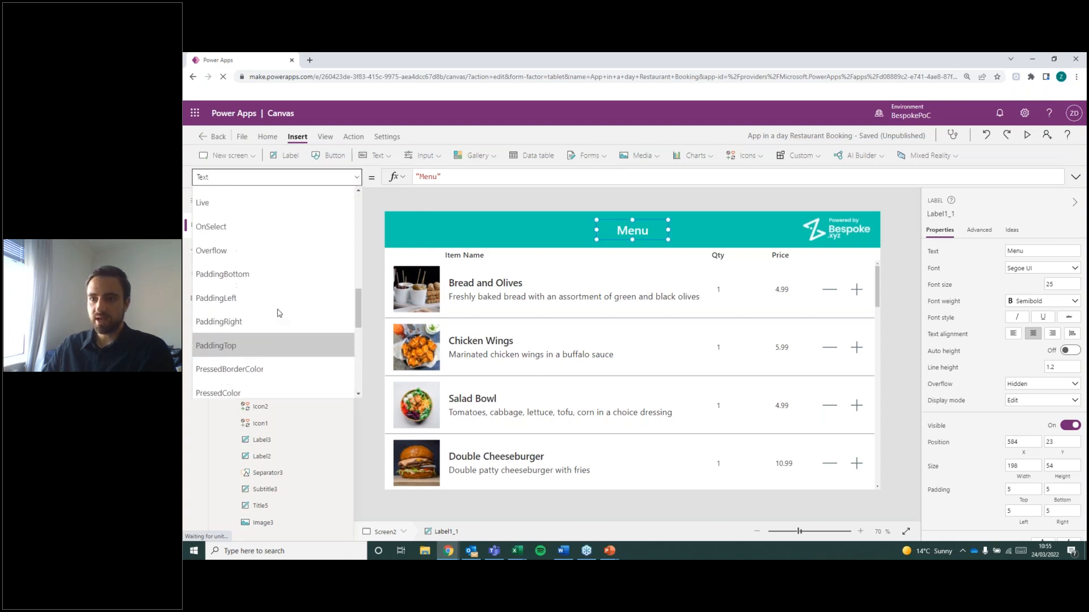
left_click(221, 229)
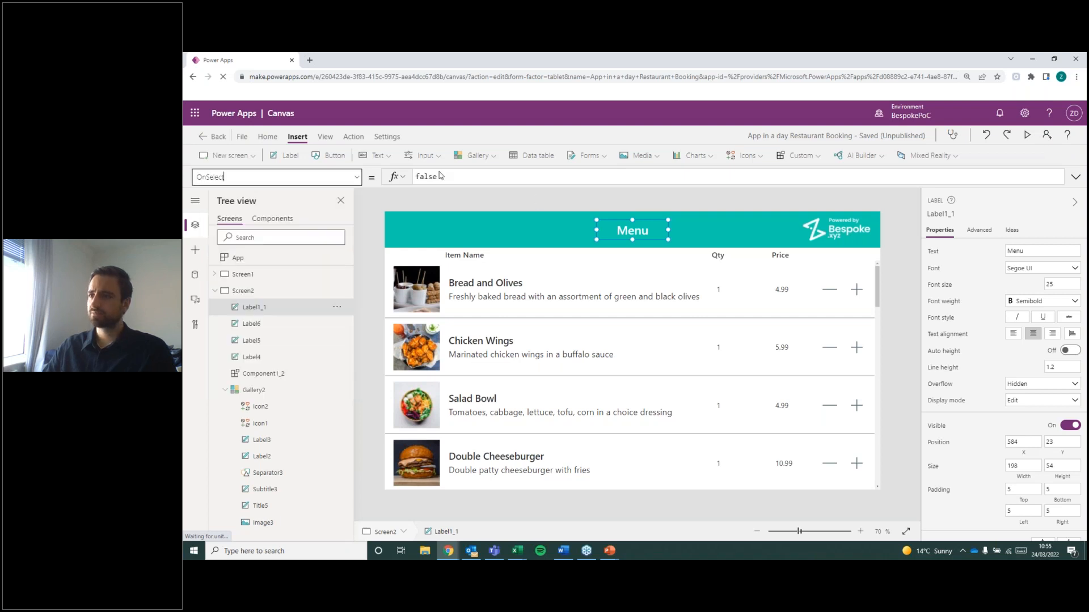
left_click(510, 203)
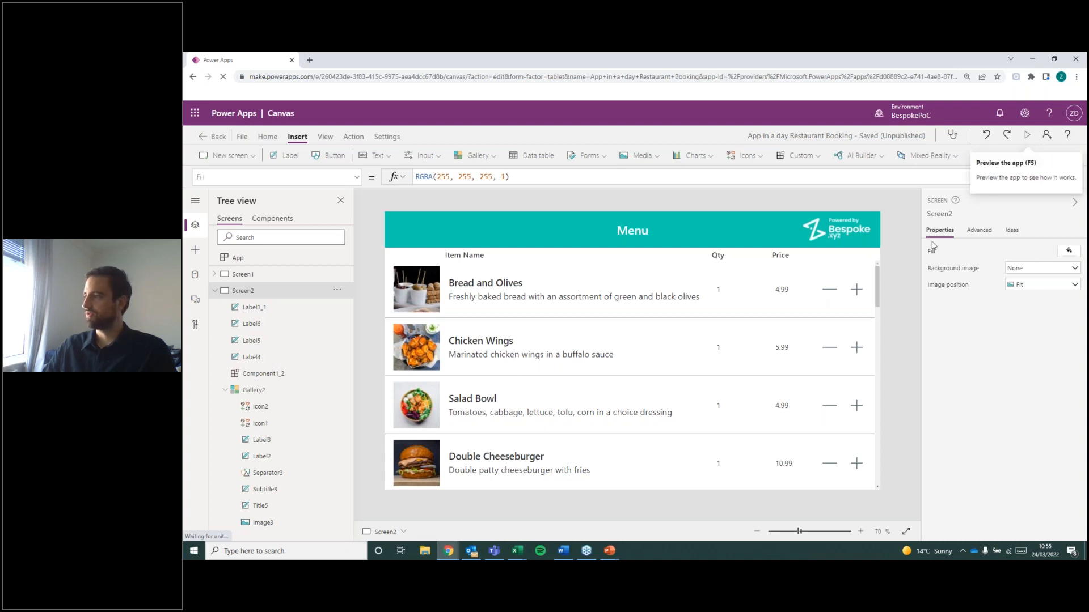
Preview the app and look through the full menu item list on Screen2, then return to editing.
key("F5")
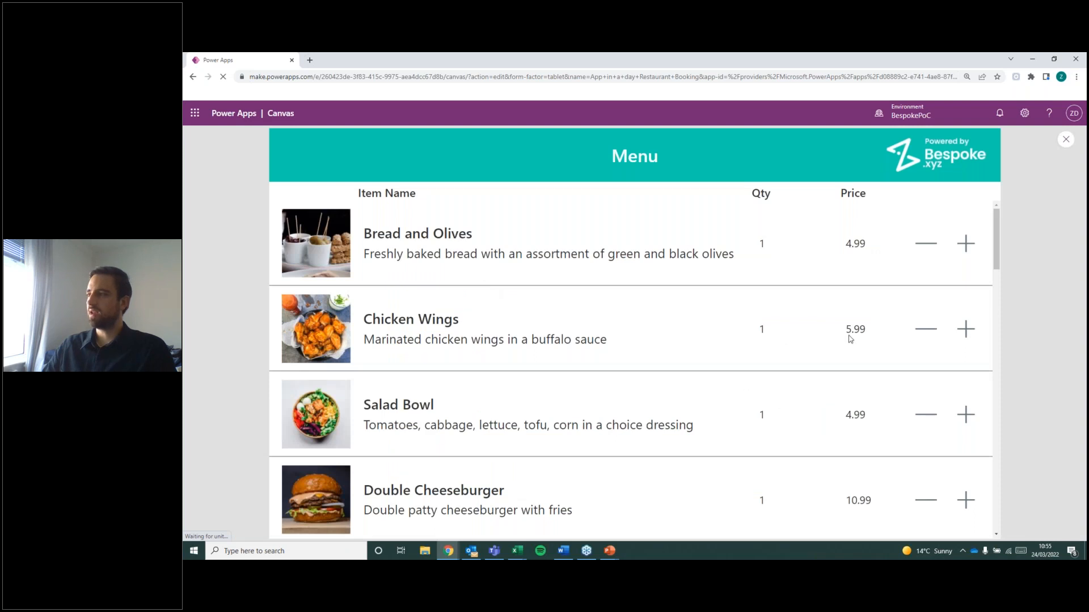
scroll(486, 406, "down", 2)
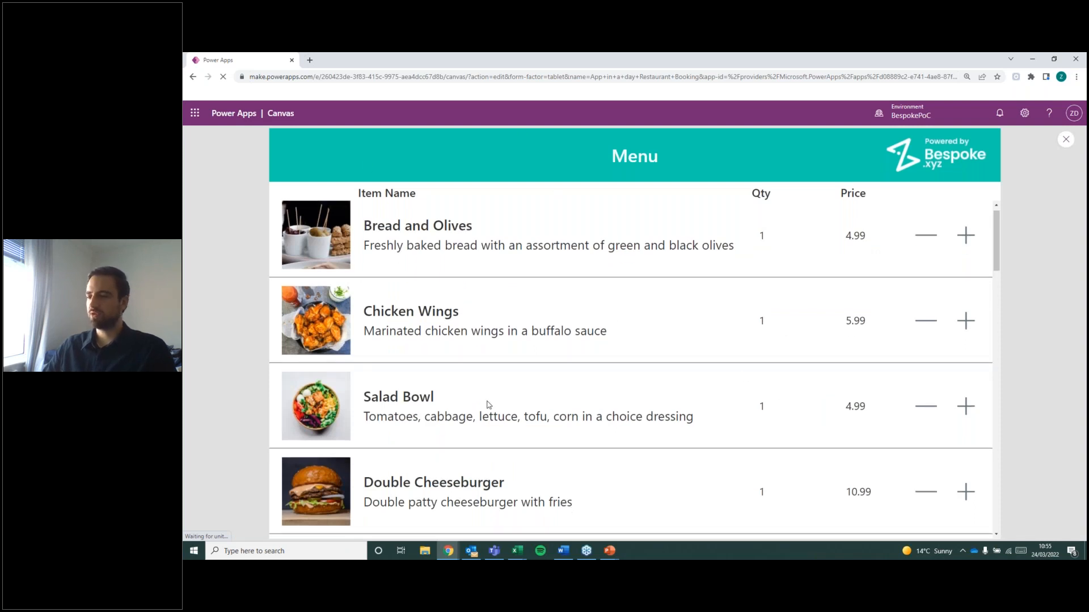
scroll(486, 407, "up", 2)
scroll(482, 403, "down", 3)
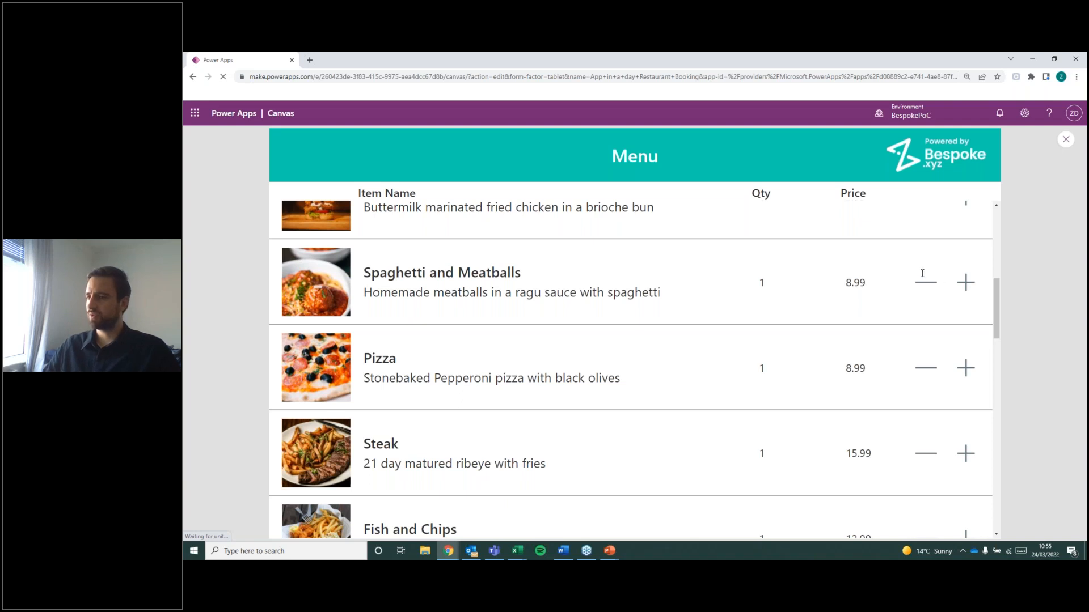
scroll(573, 309, "down", 15)
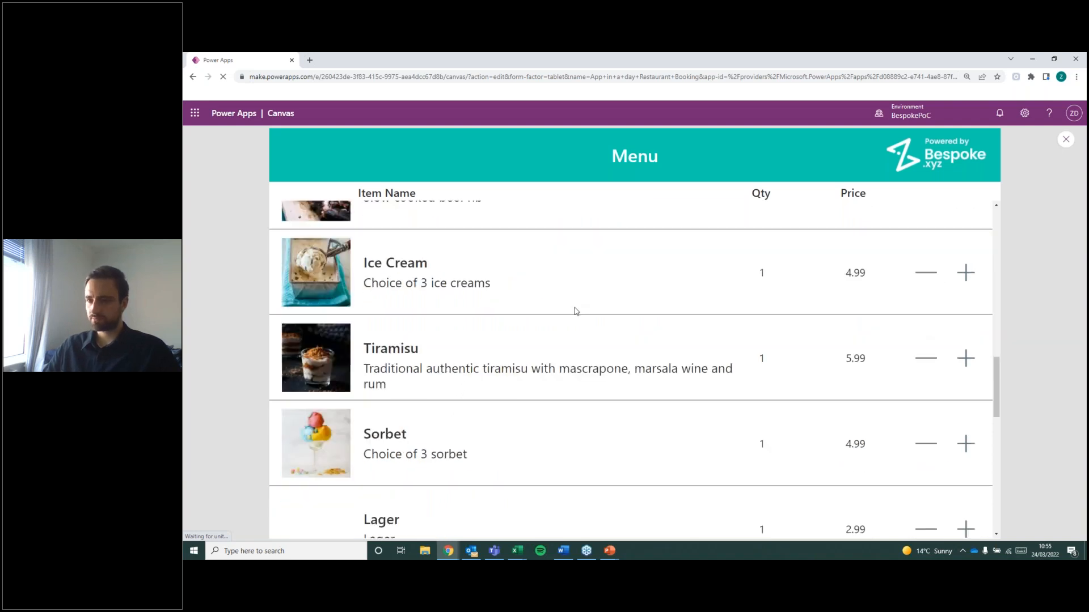
scroll(569, 313, "down", 5)
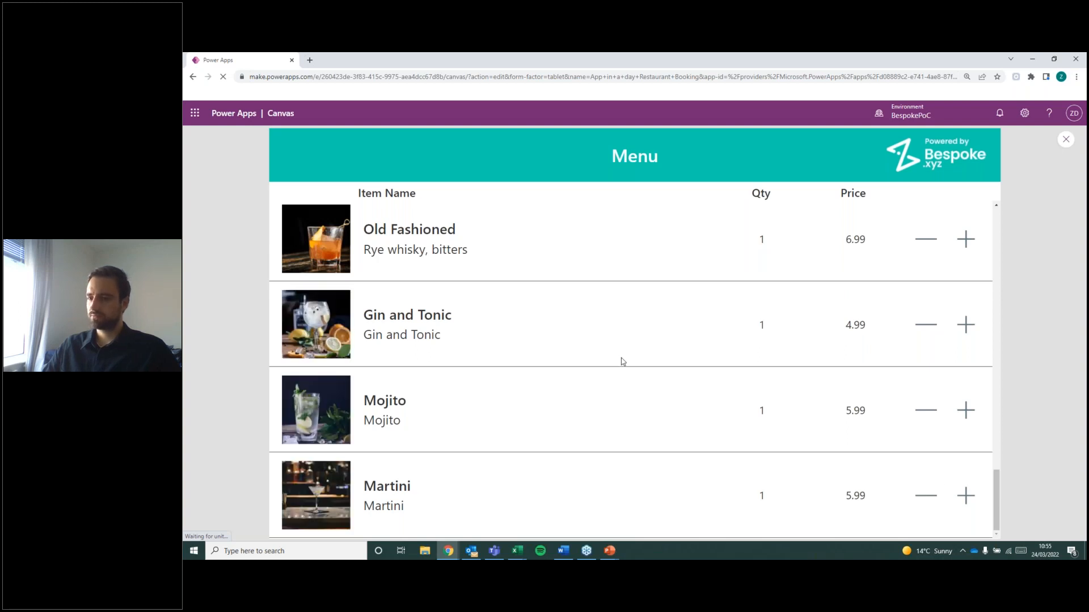
scroll(787, 367, "up", 2)
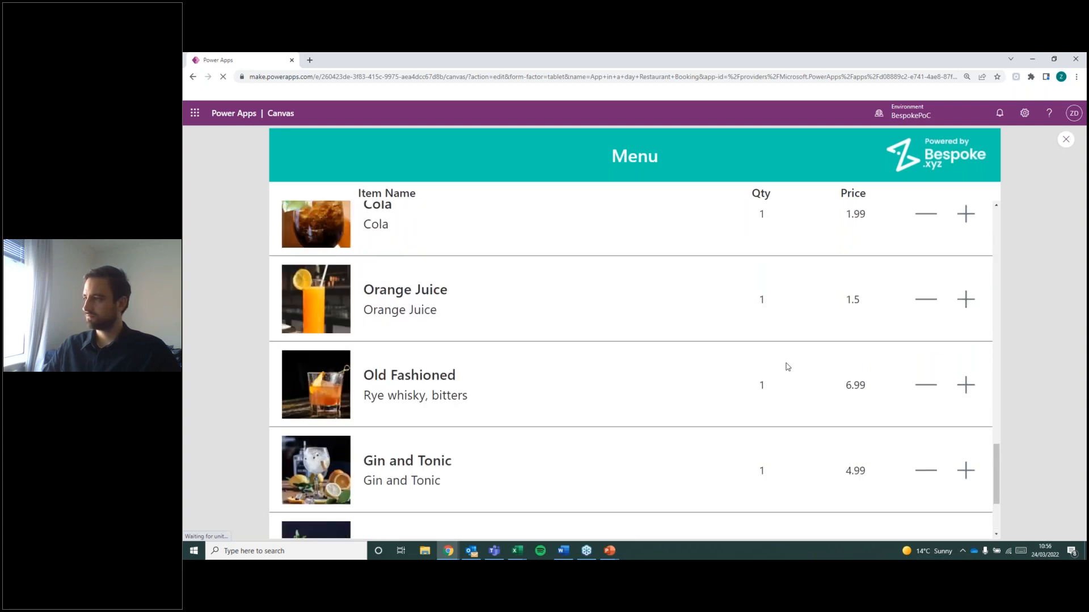
scroll(787, 367, "up", 6)
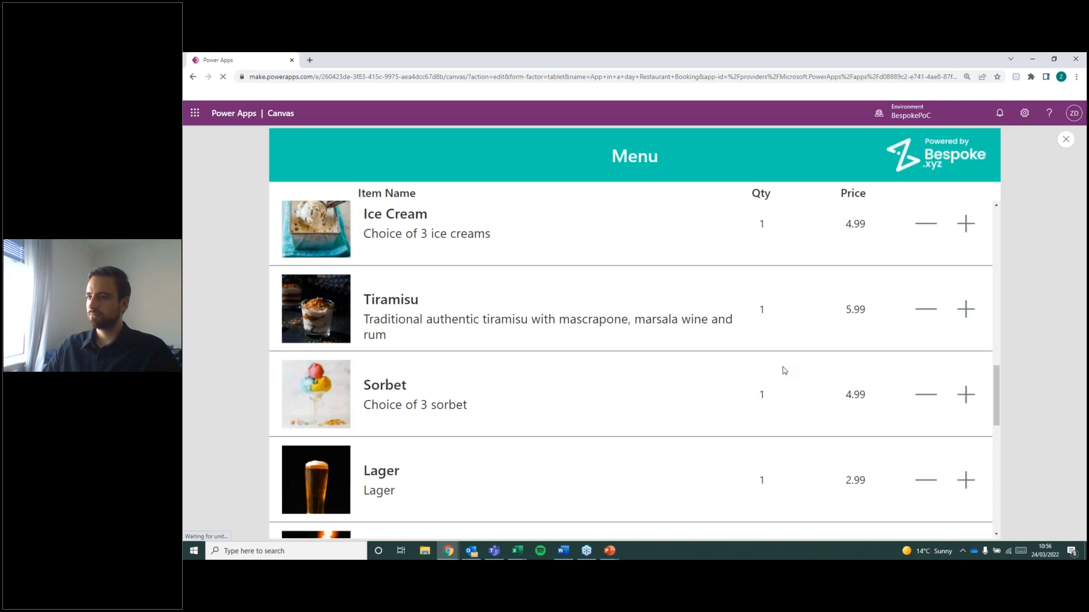
scroll(784, 370, "up", 4)
scroll(772, 374, "up", 5)
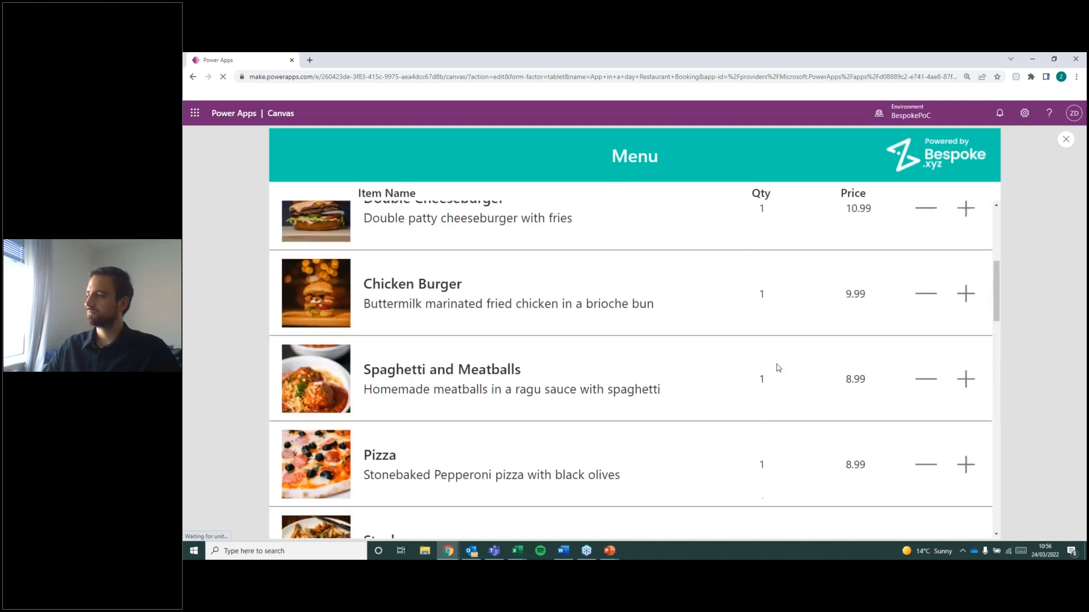
scroll(754, 346, "up", 4)
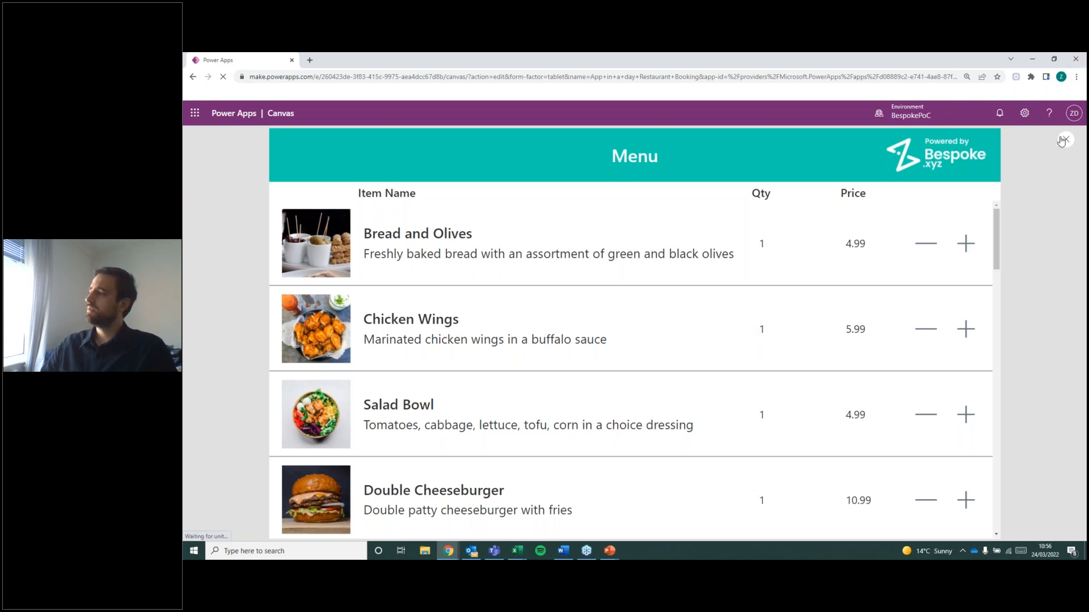
key("Escape")
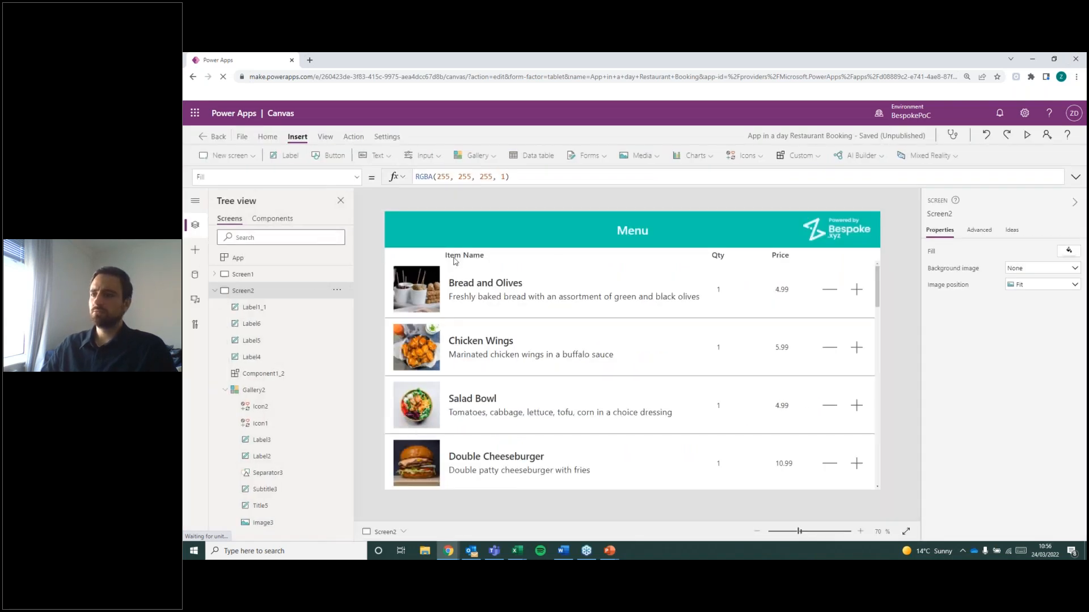
Move the Item Name column heading to X 171, Y 100, in line with the gallery's item titles.
left_click(455, 260)
left_click(693, 308)
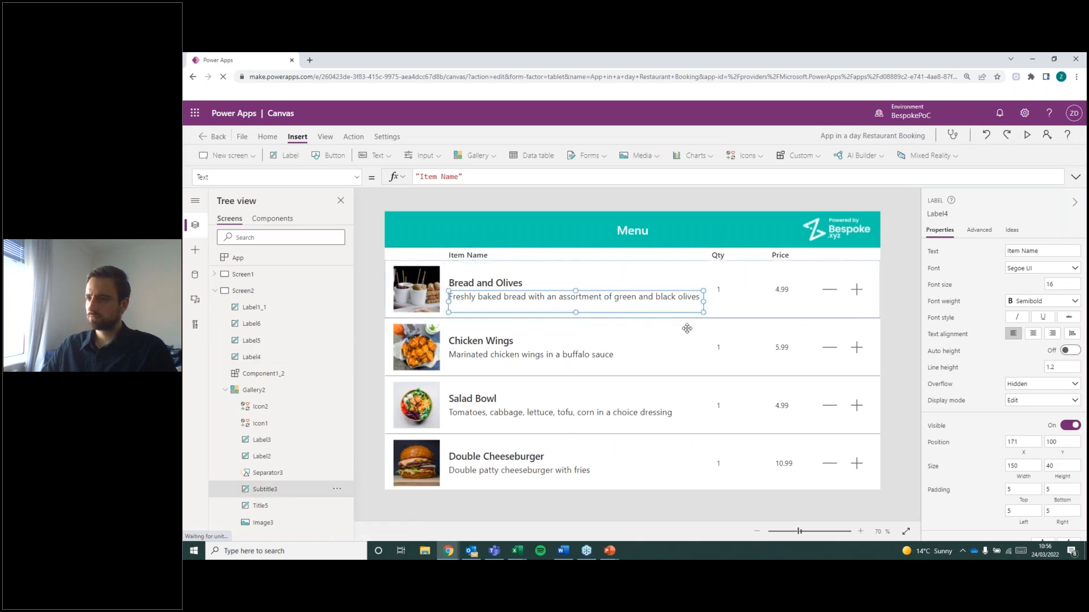
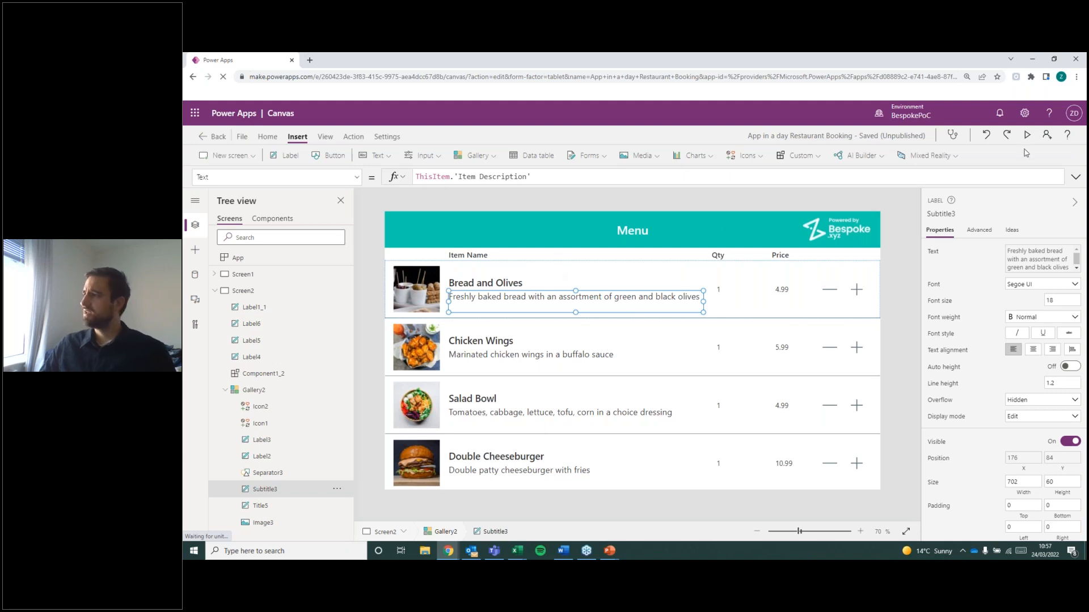
Examine the controls listed under Screen1 and Screen2 in the tree view, display Screen1, and collapse Screen2's controls.
key("alt")
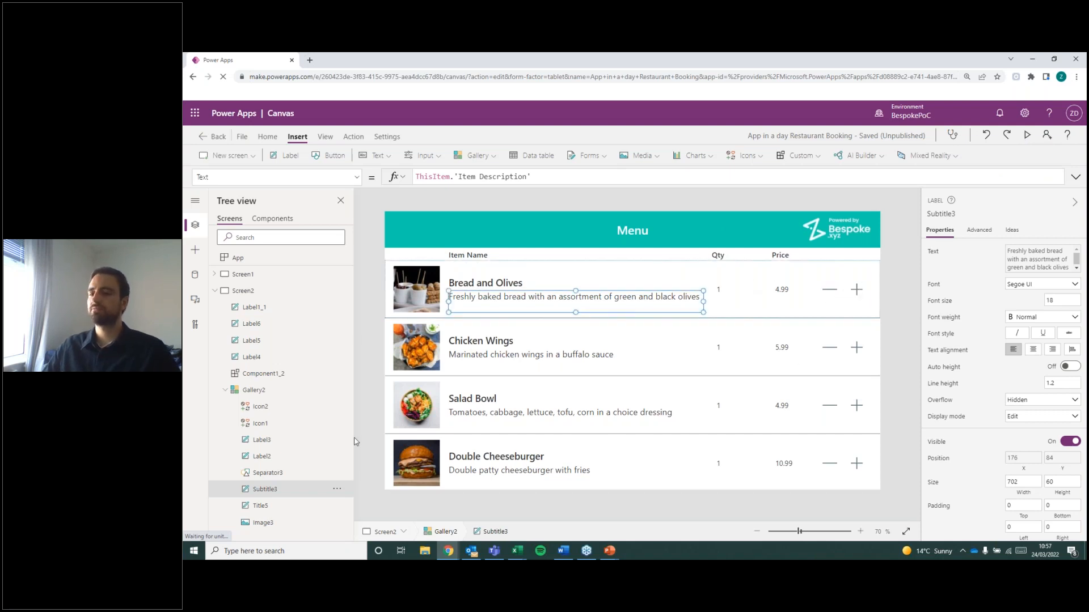
key("alt+Tab")
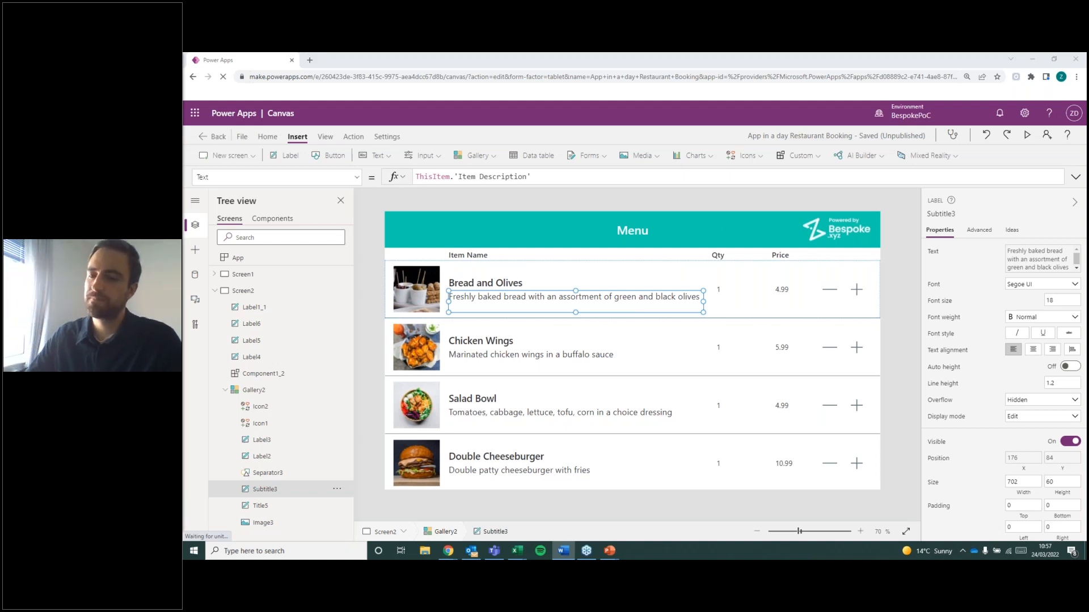
left_click(215, 290)
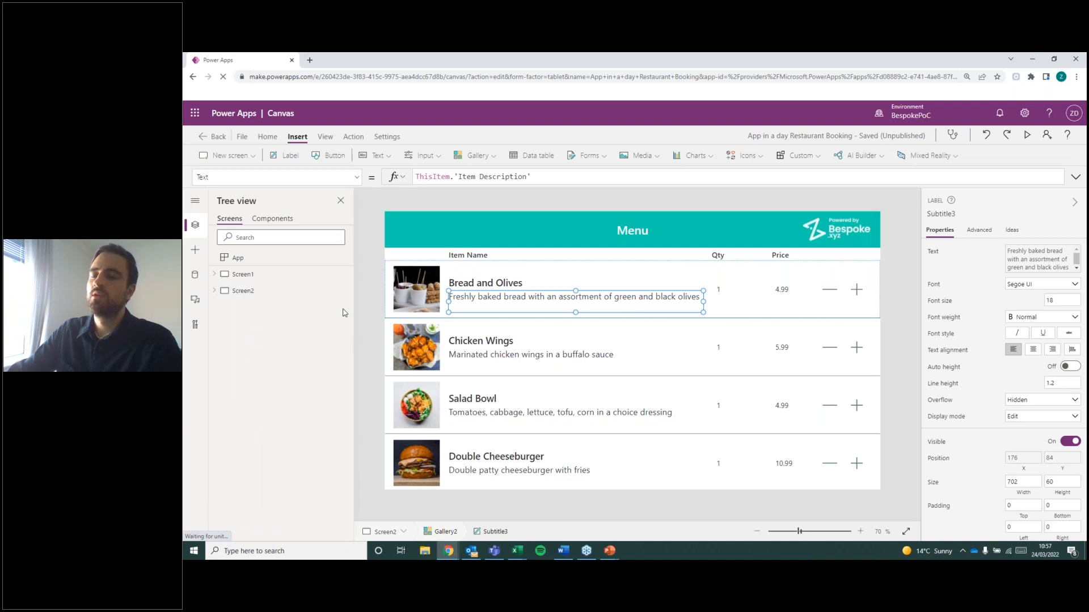
left_click(215, 291)
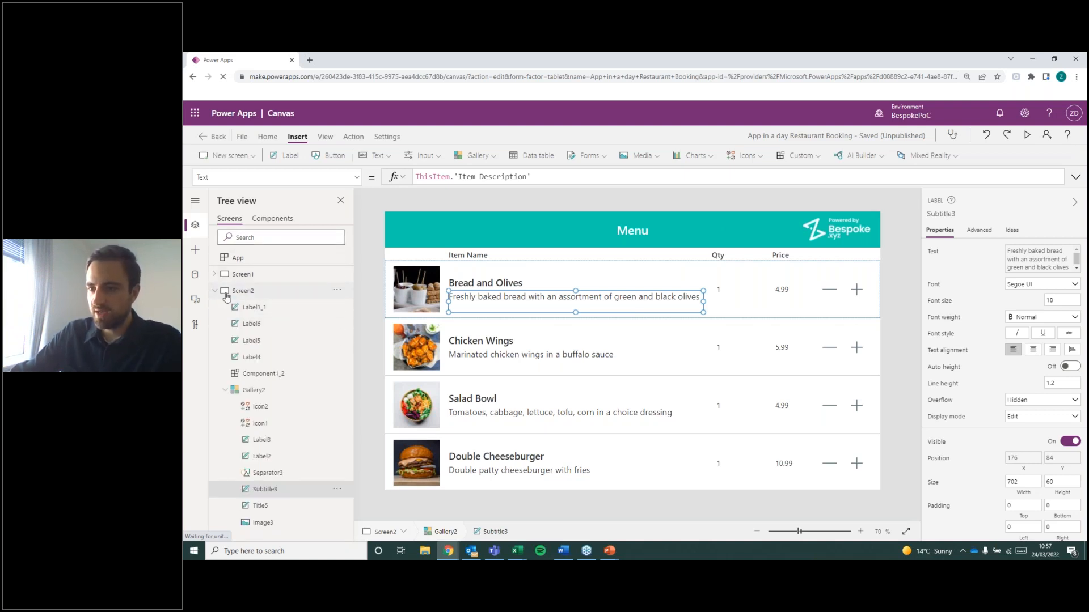
left_click(214, 290)
left_click(215, 273)
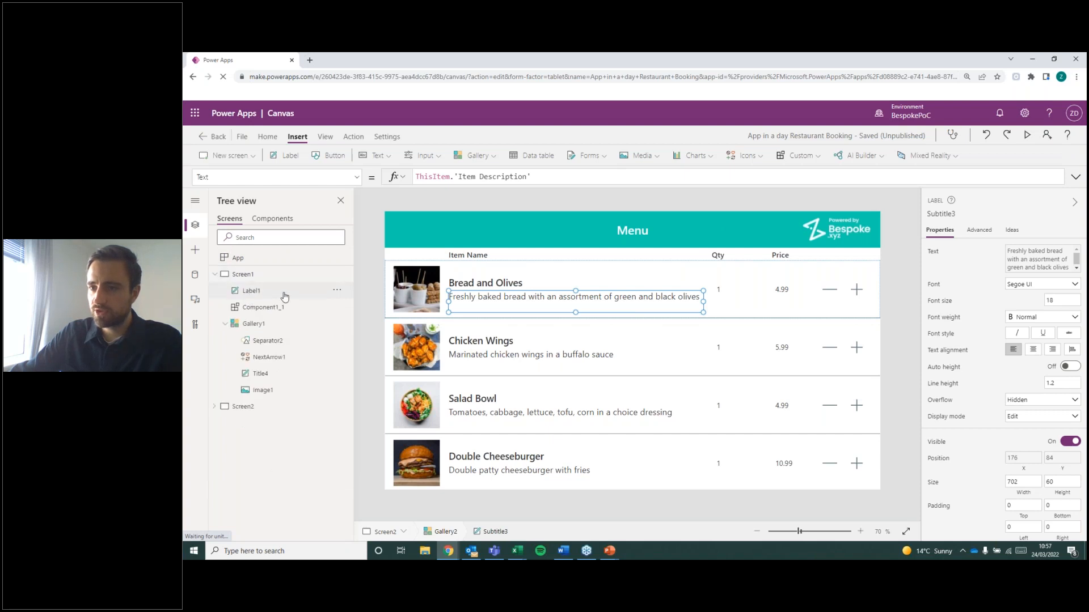
left_click(214, 406)
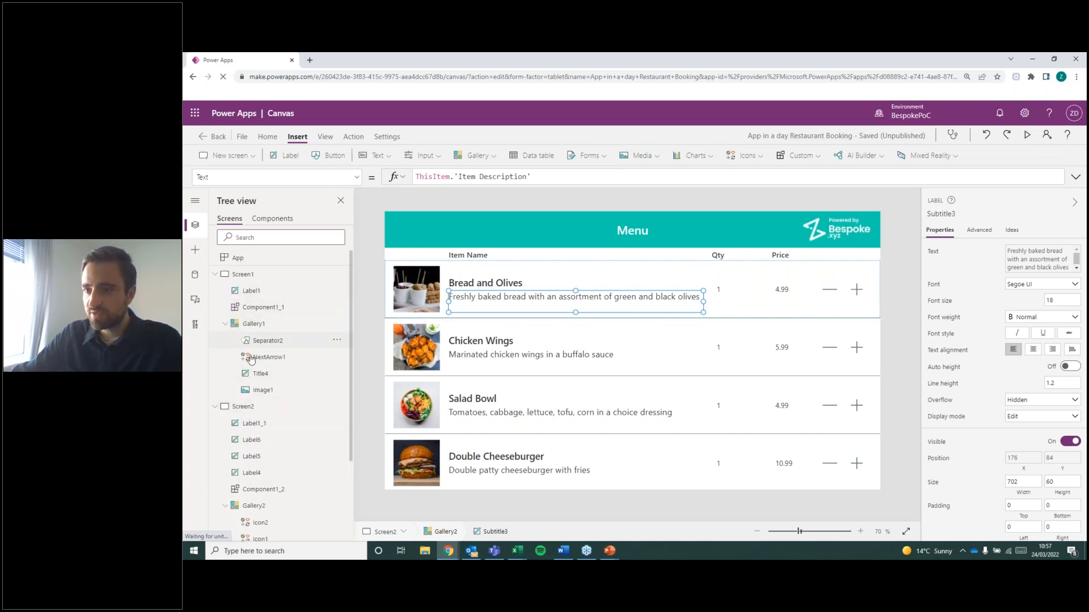
scroll(260, 380, "down", 2)
scroll(260, 400, "up", 2)
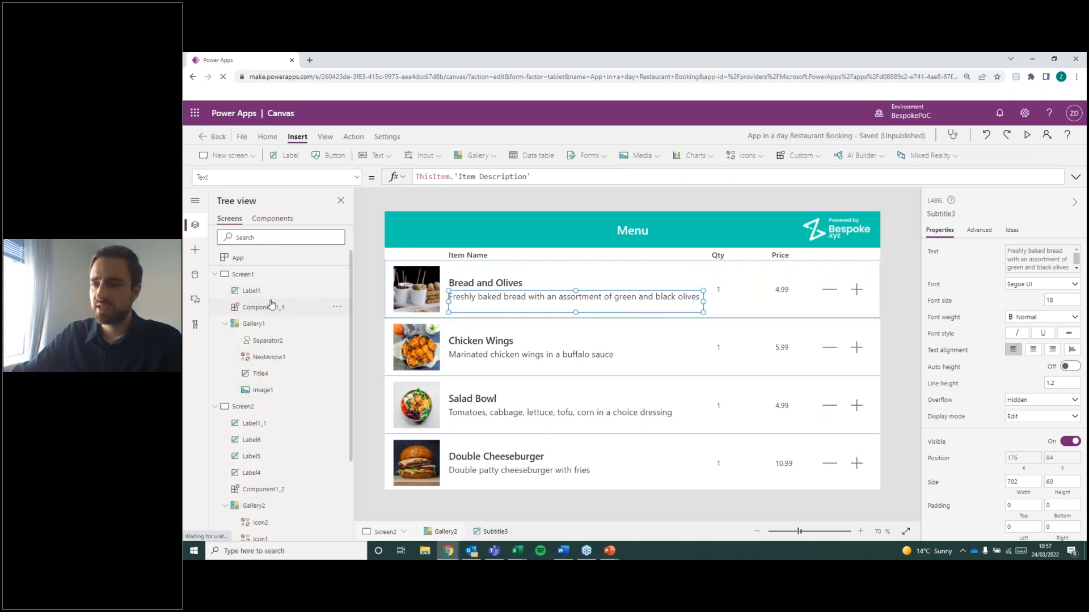
left_click(248, 276)
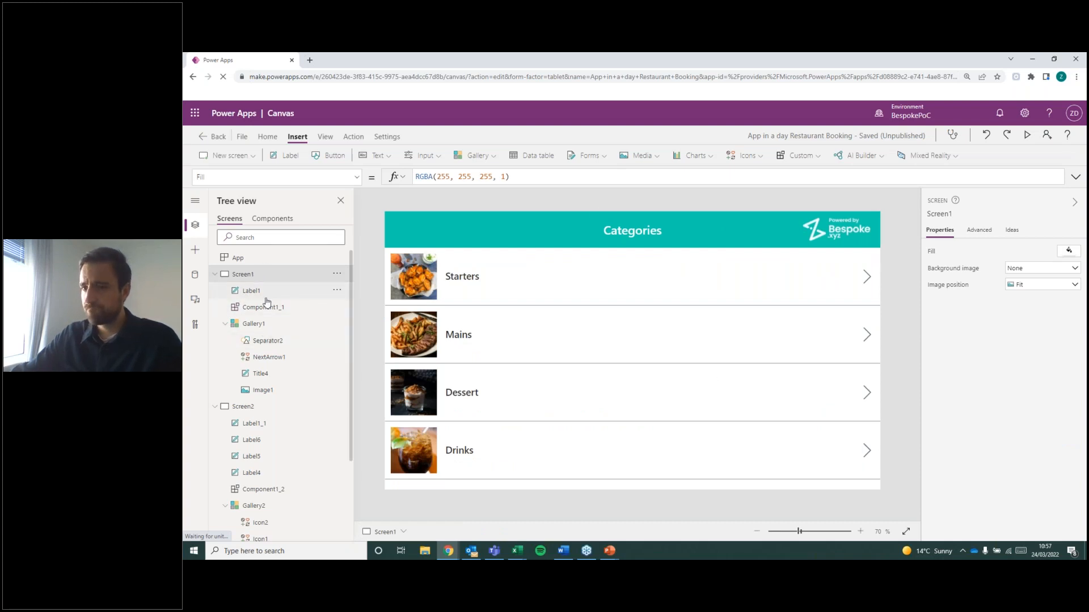
left_click(214, 407)
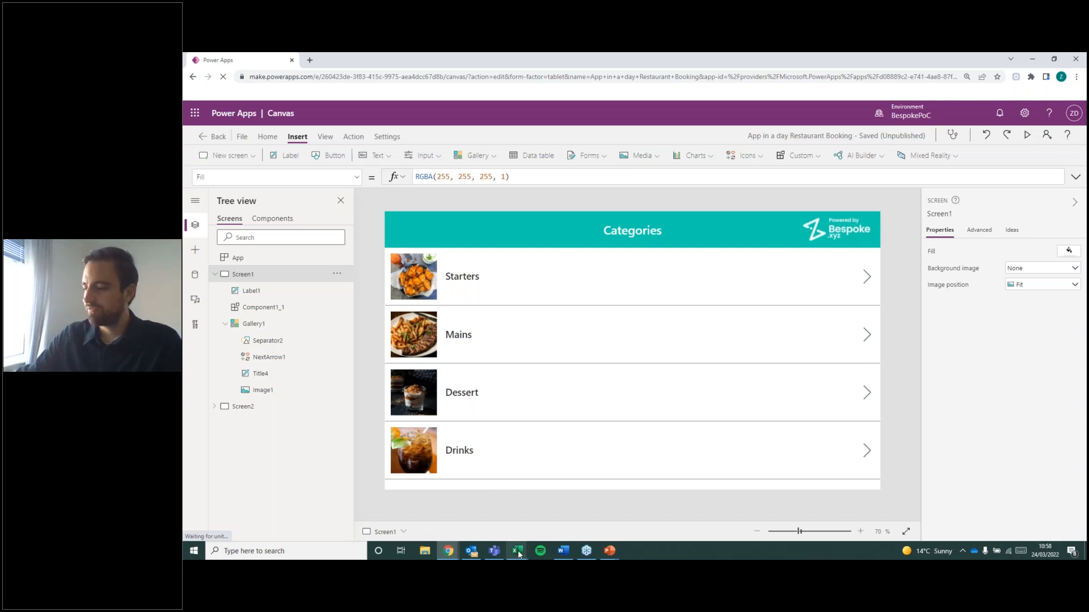
Switch to Excel to examine the Menu Categories and Menu Items tables, and return to Power Apps.
mouse_move(517, 551)
left_click(548, 525)
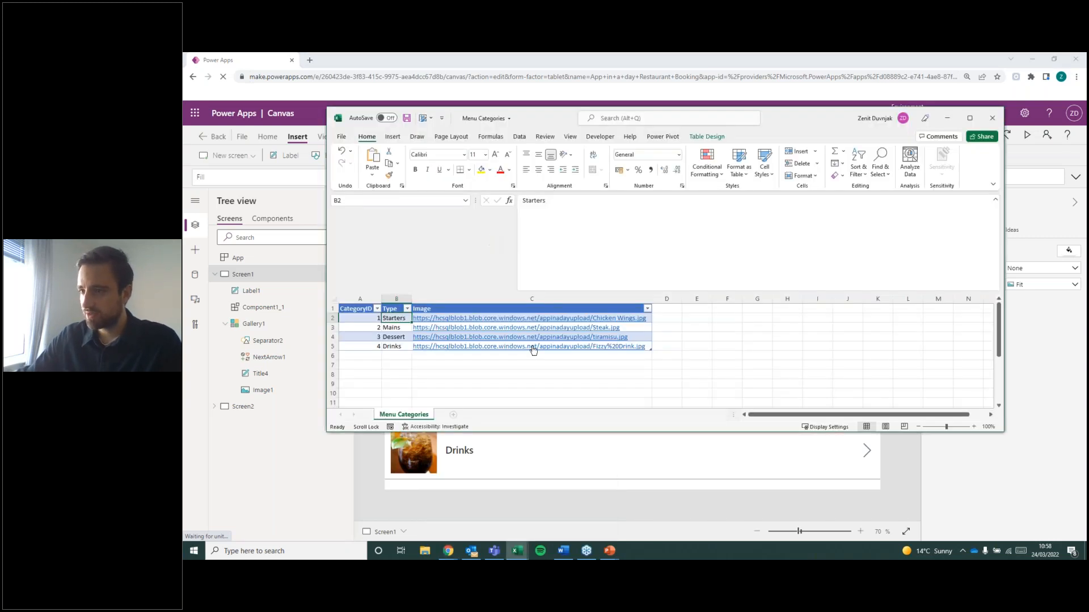
left_click(517, 551)
left_click(558, 512)
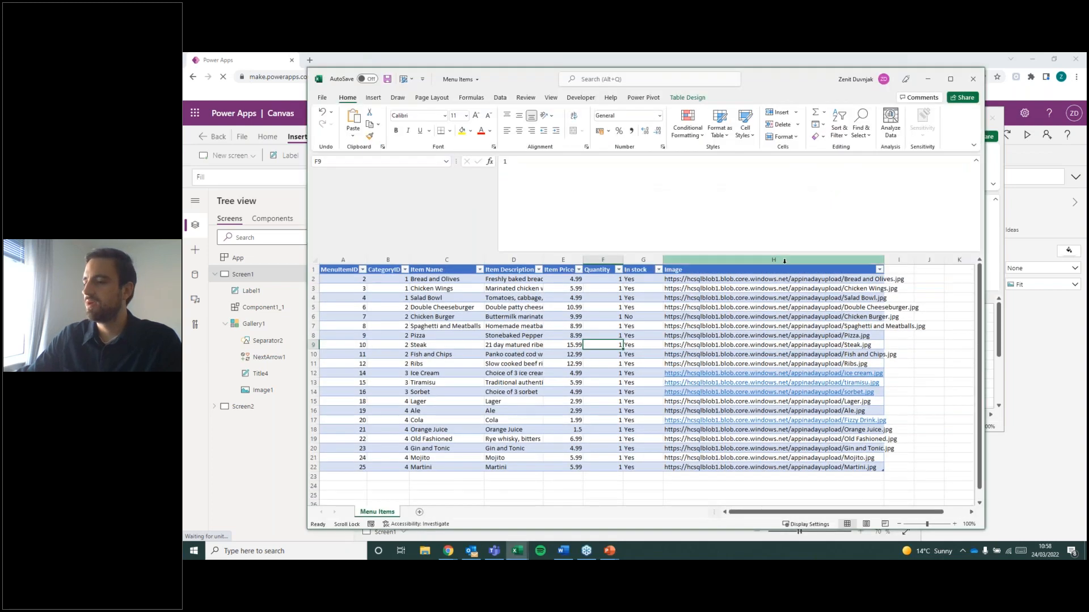
left_click(932, 82)
left_click(946, 119)
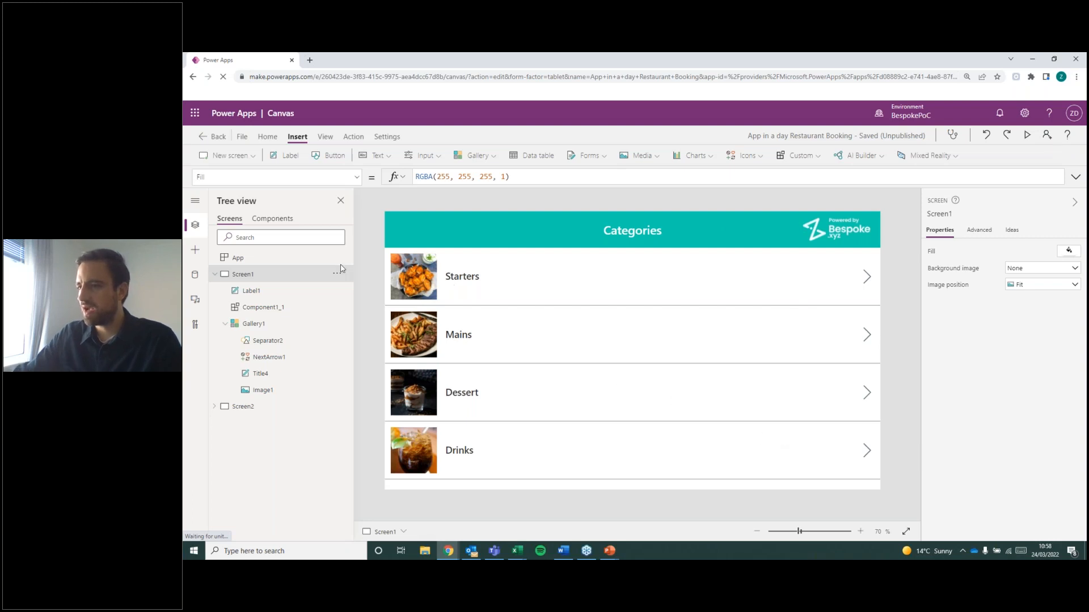
Collapse Screen1 and expand Screen2 in the tree view, and compare the Menu screen with the Categories screen.
left_click(214, 274)
left_click(215, 291)
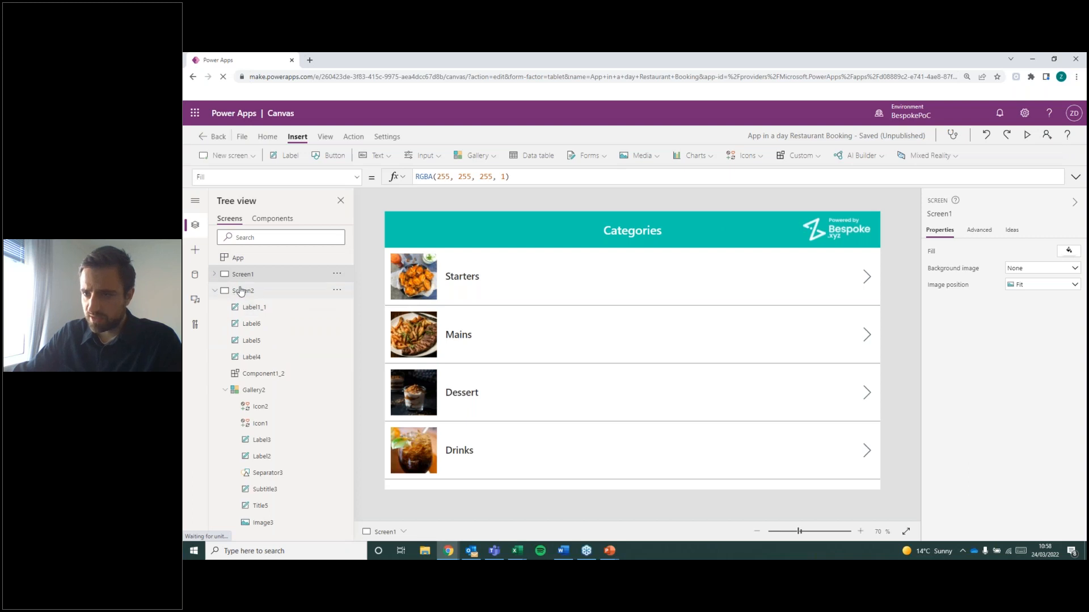
left_click(254, 288)
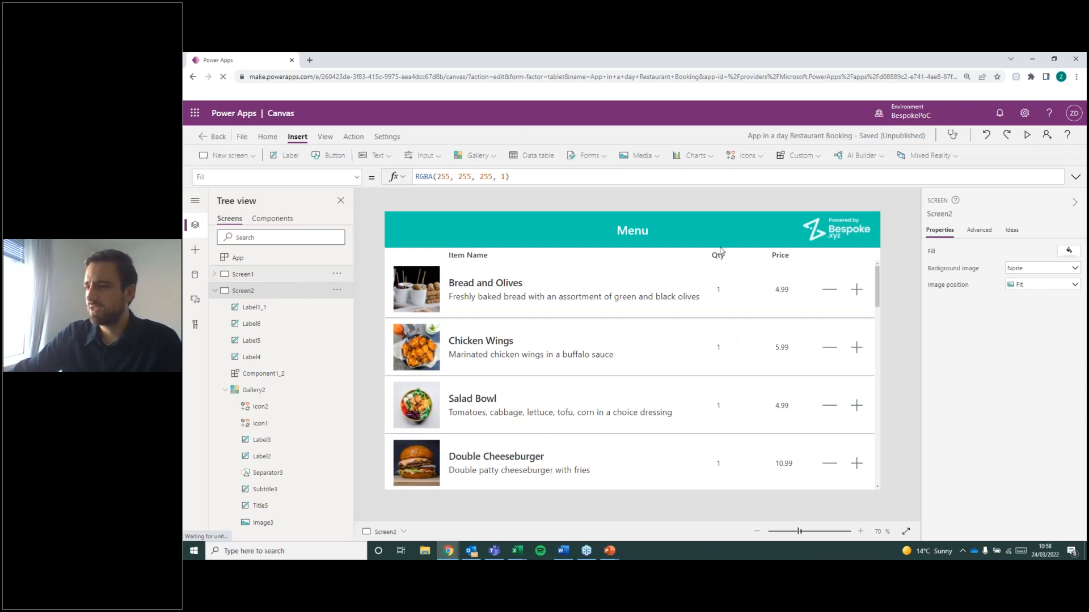
left_click(300, 274)
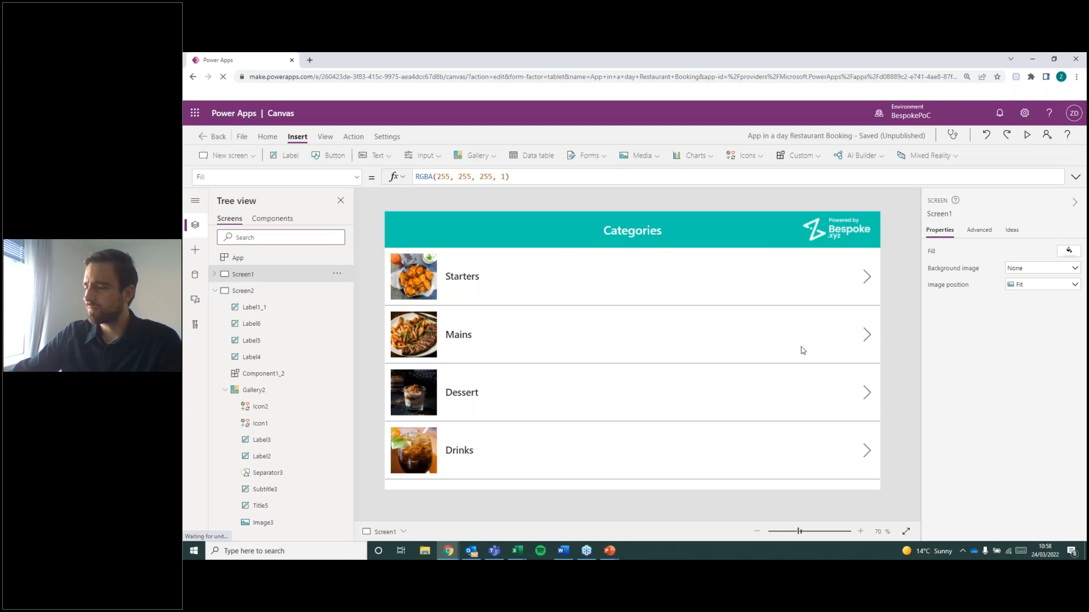
left_click(868, 277)
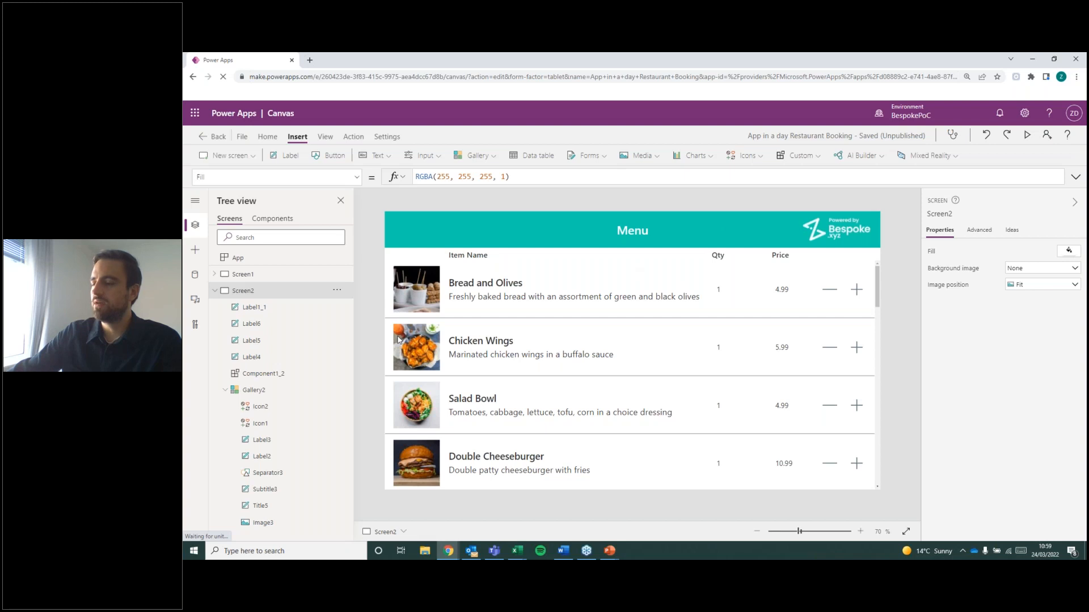
left_click(267, 276)
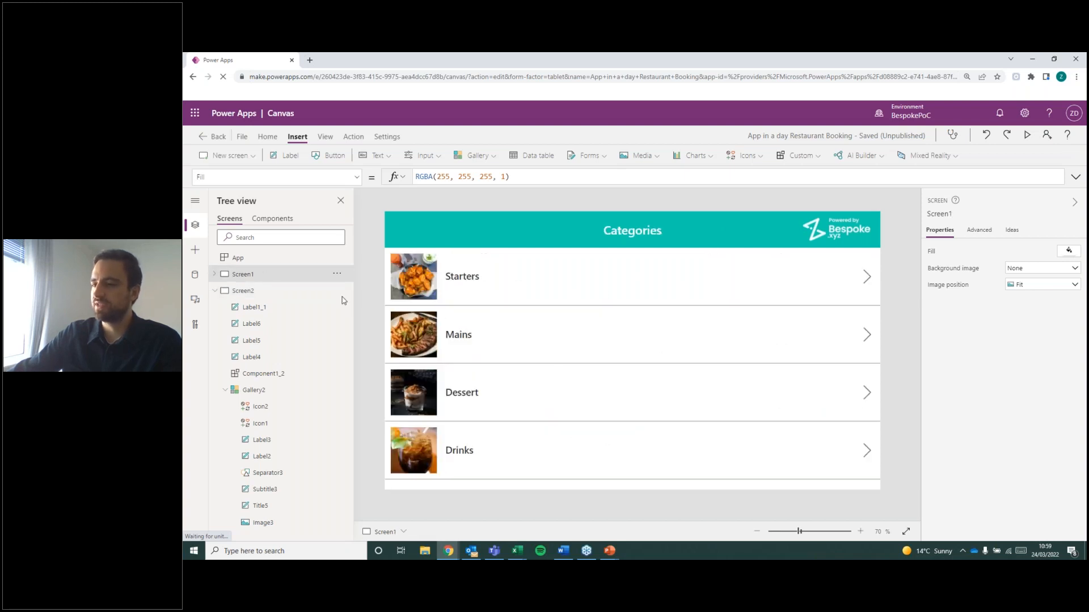
Look through Screen2's menu items from Bread and Olives to Ribs, return to the list's start, and collapse Screen2's controls.
left_click(572, 326, "alt")
scroll(584, 324, "down", 3)
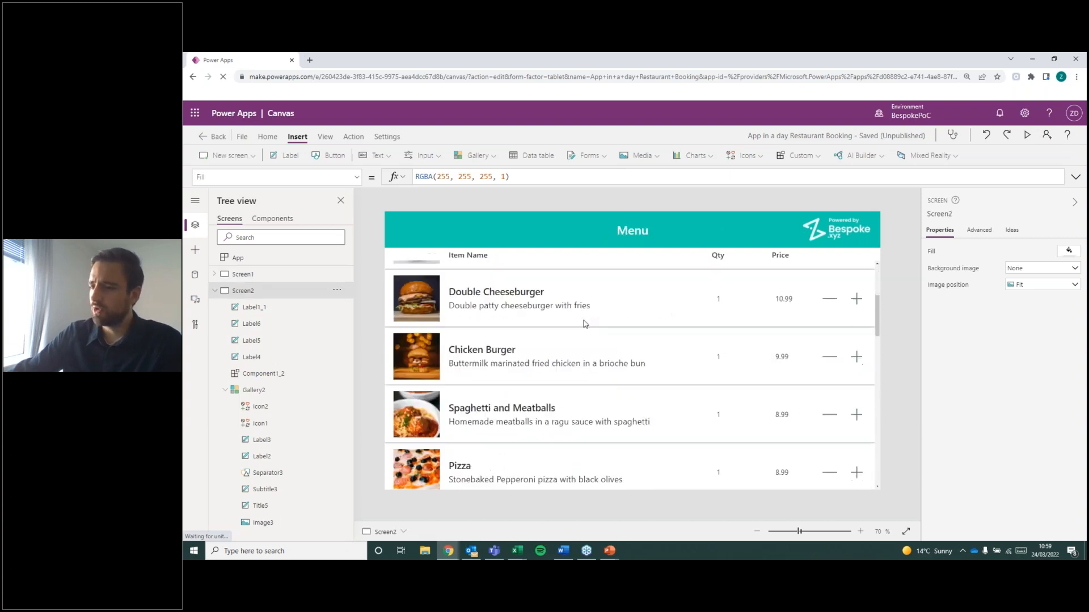
scroll(632, 346, "down", 3)
scroll(764, 369, "down", 3)
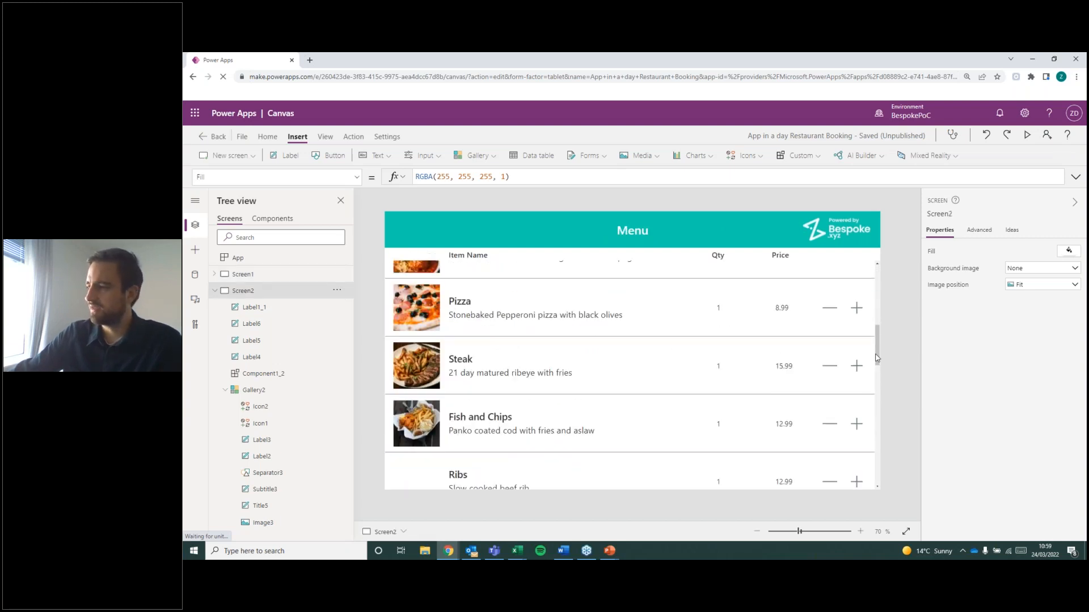
scroll(878, 359, "down", 1)
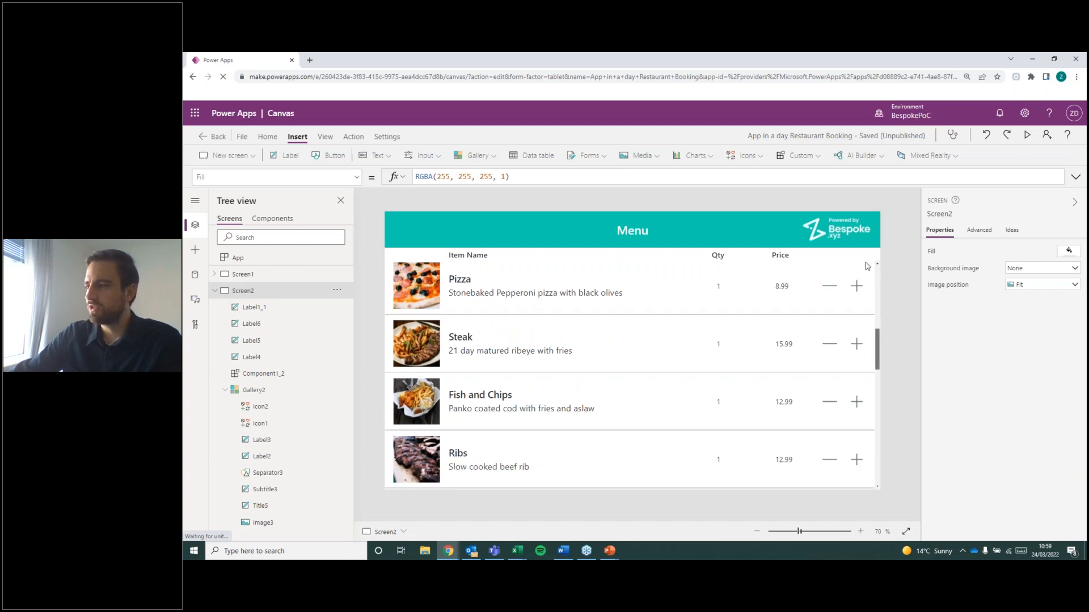
scroll(833, 386, "down", 1)
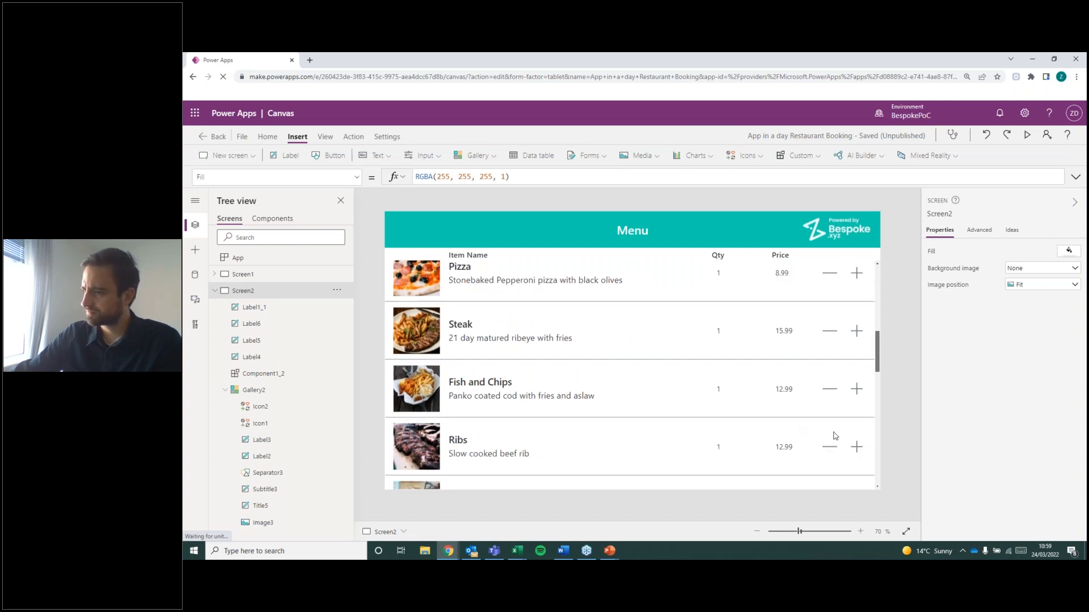
scroll(835, 436, "up", 6)
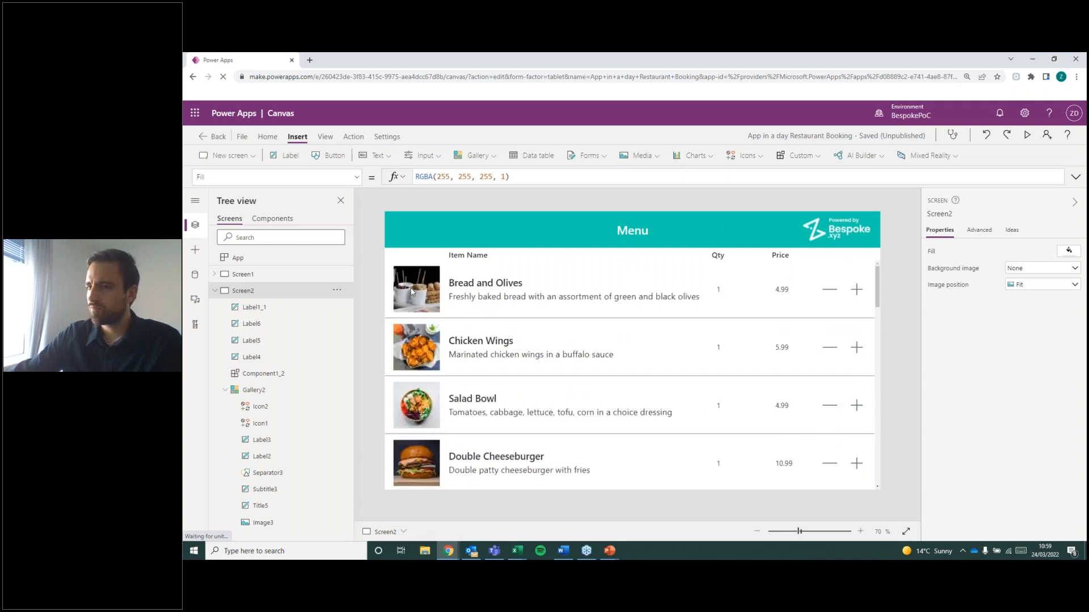
left_click(214, 291)
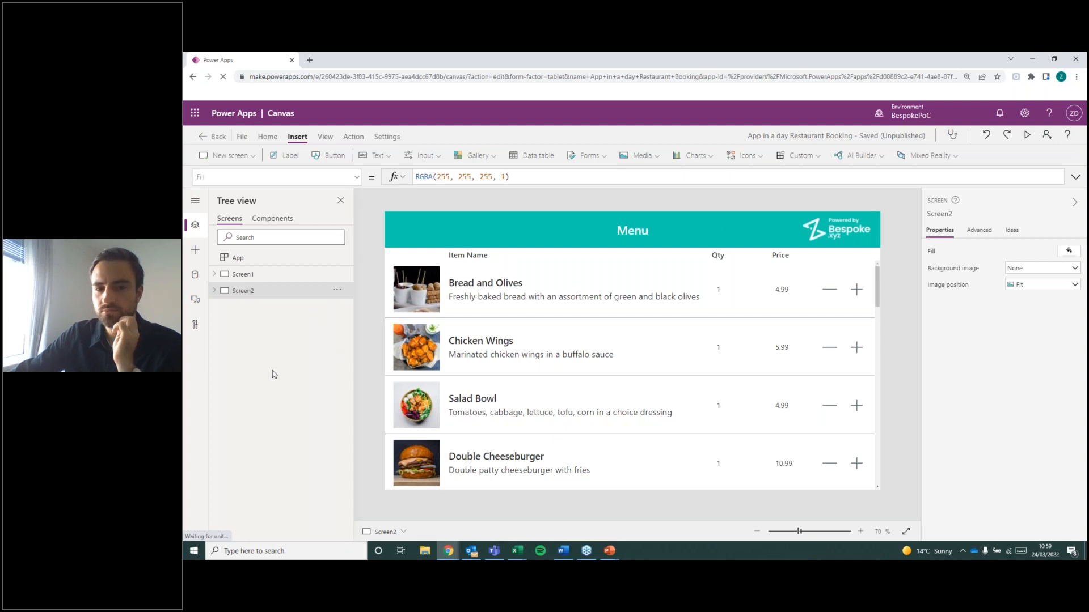
View the Categories screen again, and look through Screen2's whole item list down to Martini and back to Bread and Olives.
key("alt+Tab")
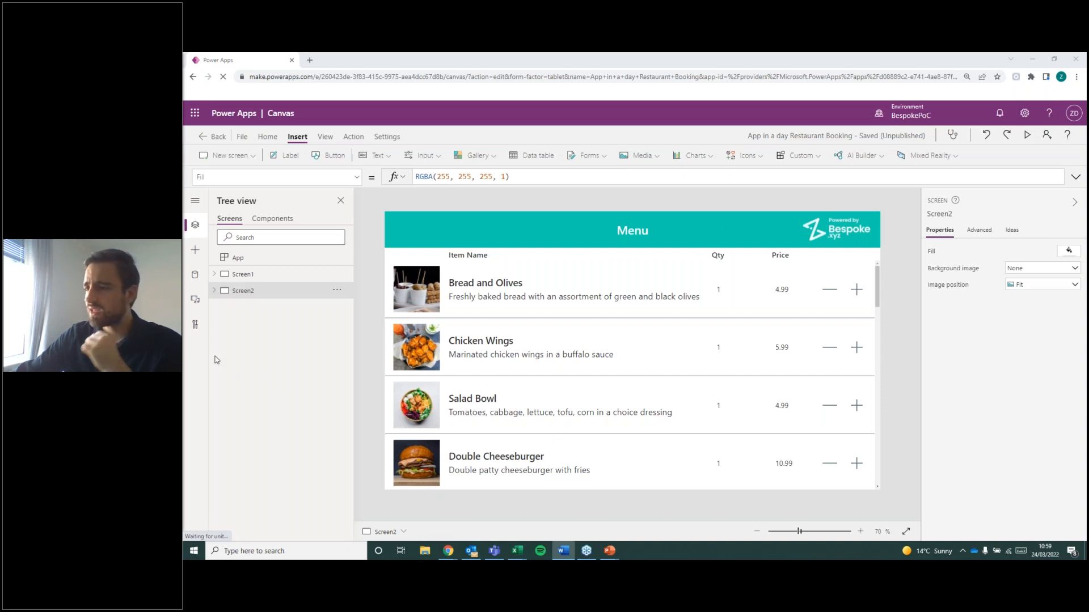
left_click(294, 284)
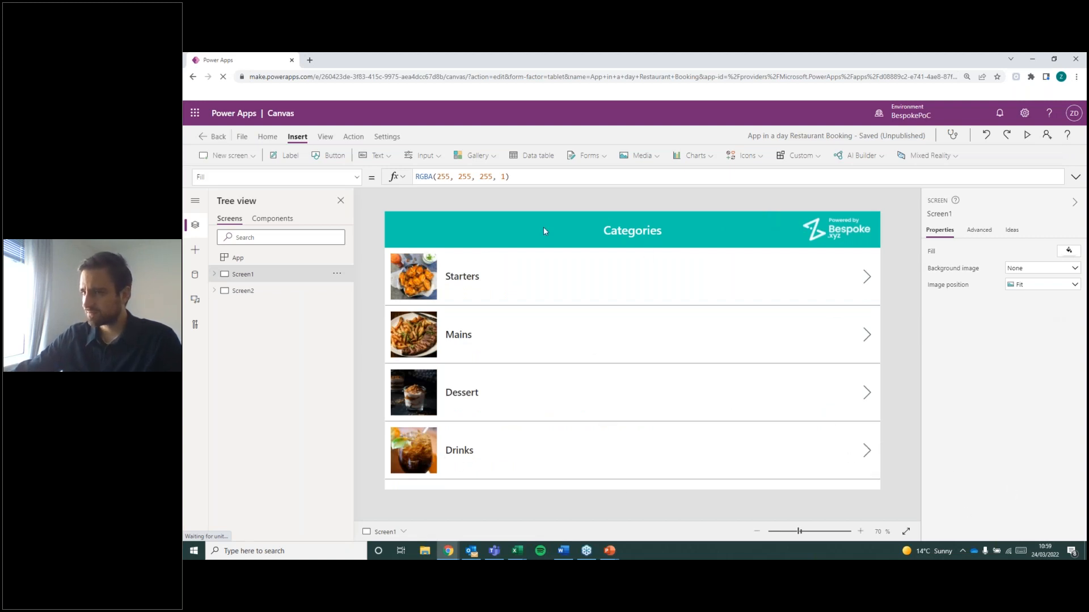
left_click(243, 292)
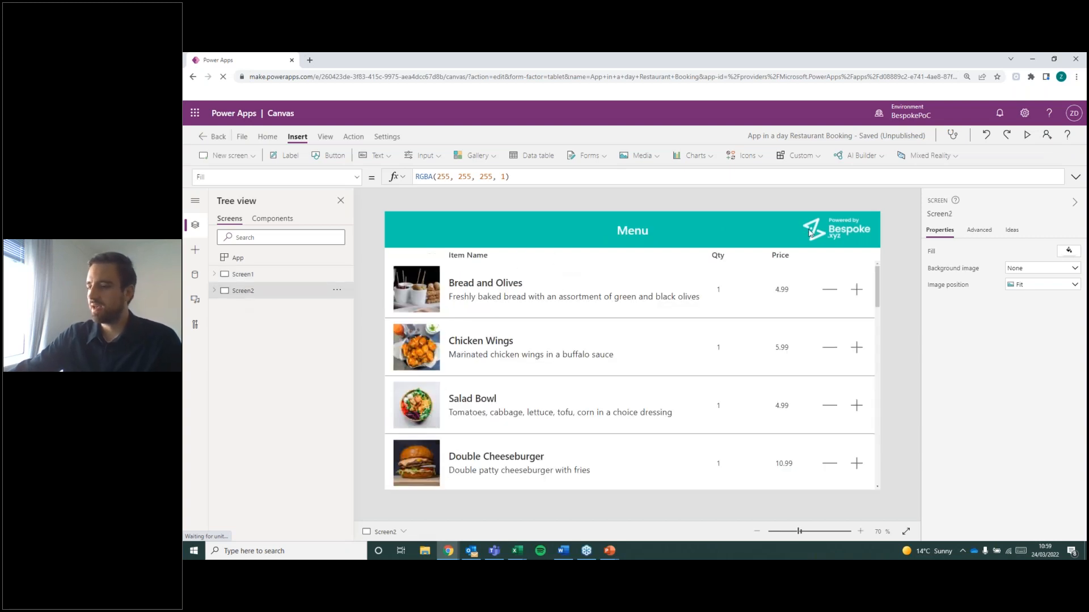
left_click_drag(879, 283, 894, 501)
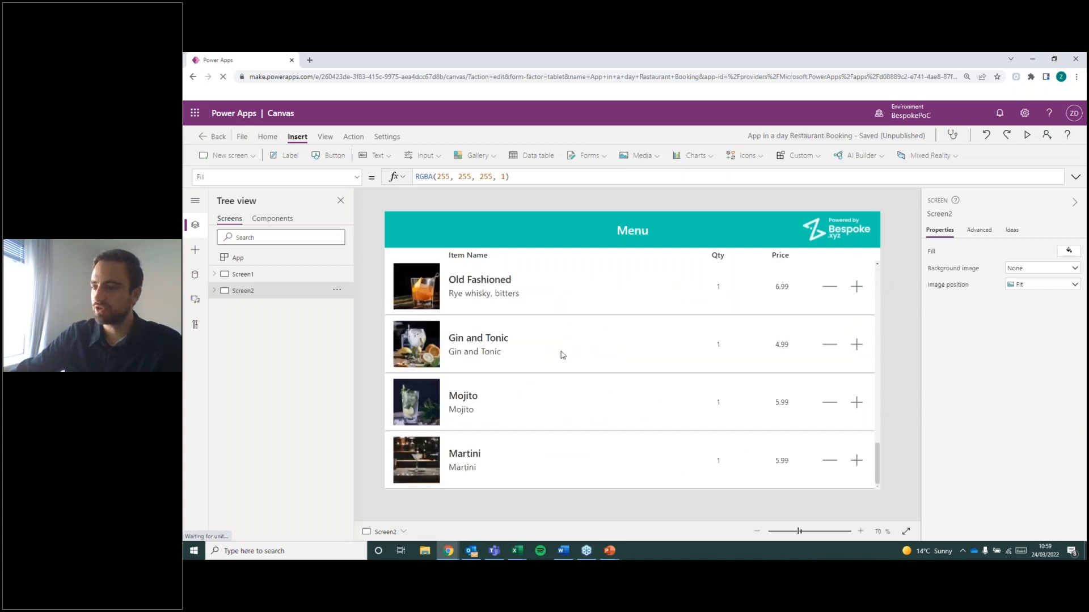
scroll(631, 347, "up", 2)
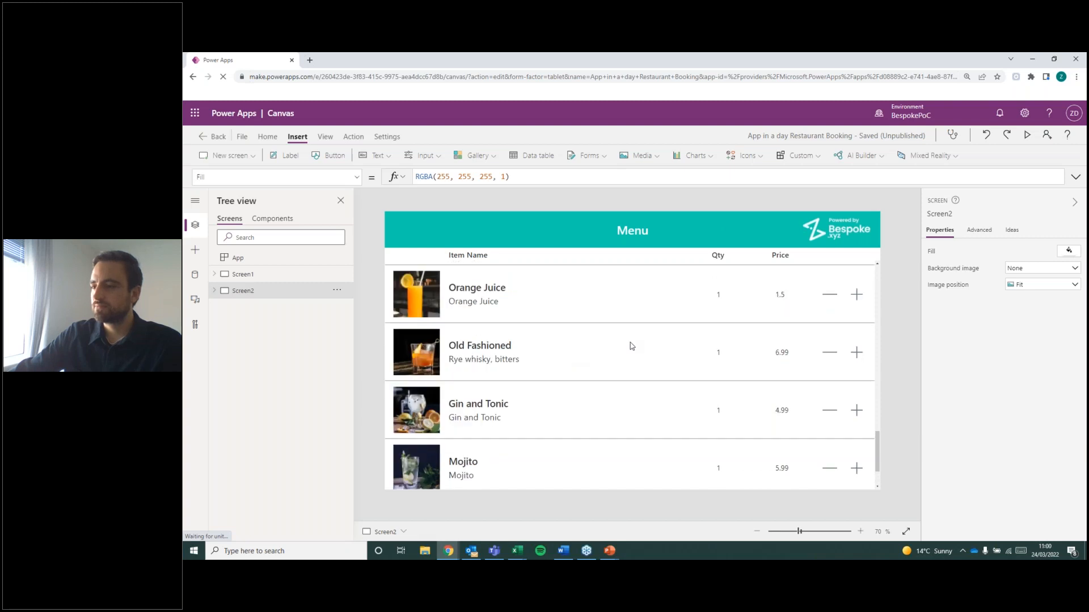
scroll(631, 347, "up", 5)
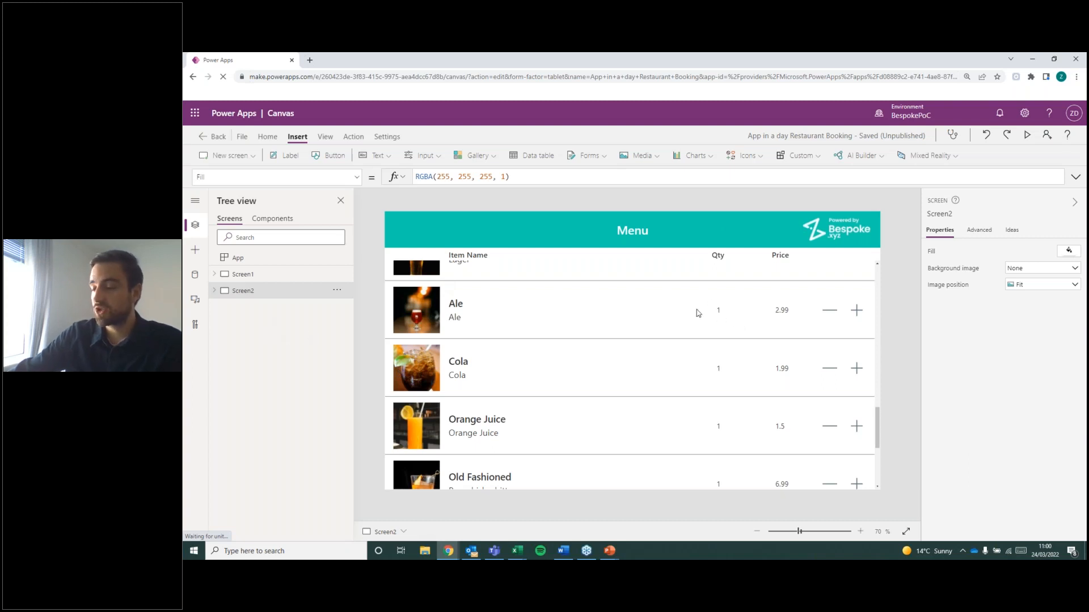
scroll(878, 425, "up", 1)
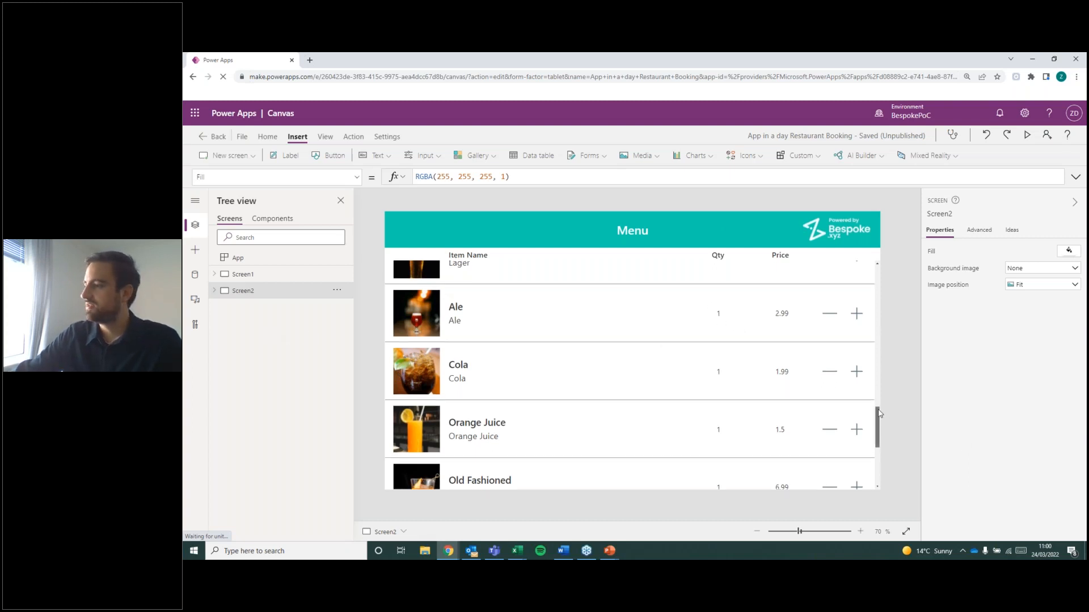
scroll(871, 266, "up", 1)
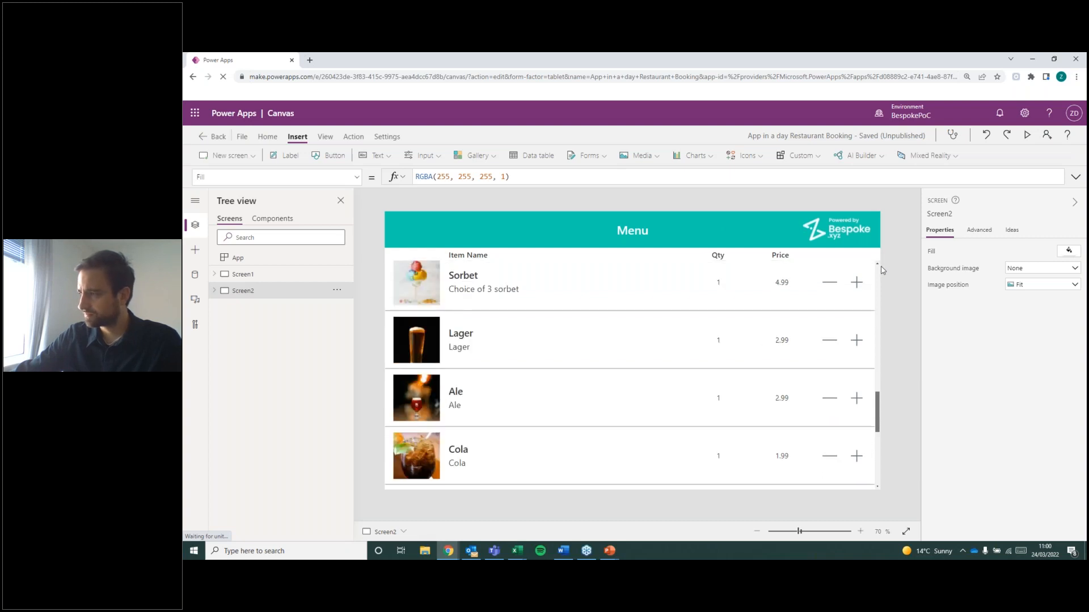
left_click_drag(877, 259, 878, 257)
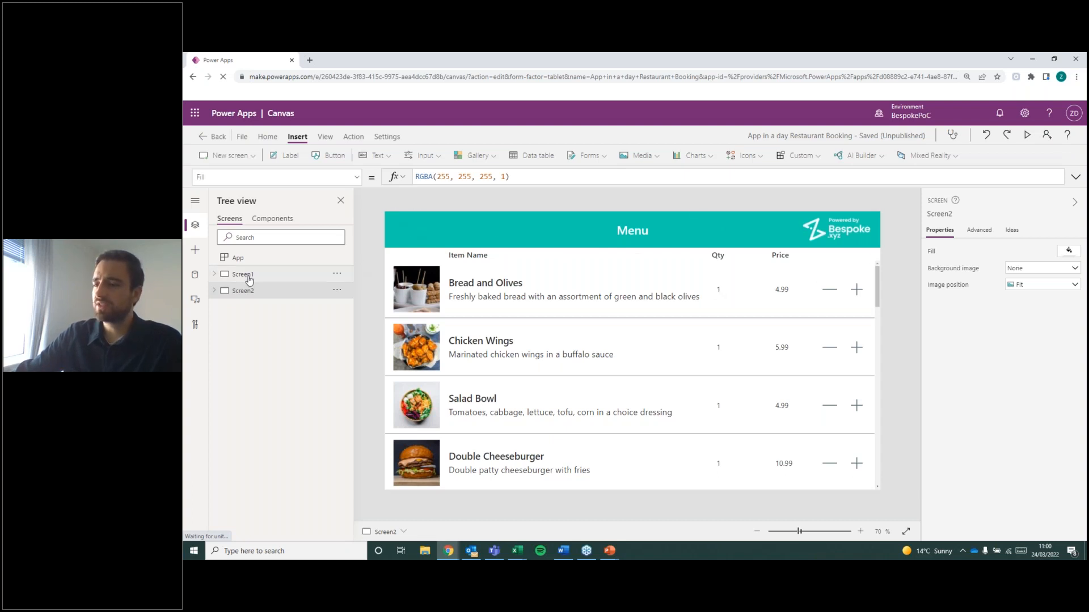
Display Screen1 with the Categories list on the canvas.
left_click(249, 278)
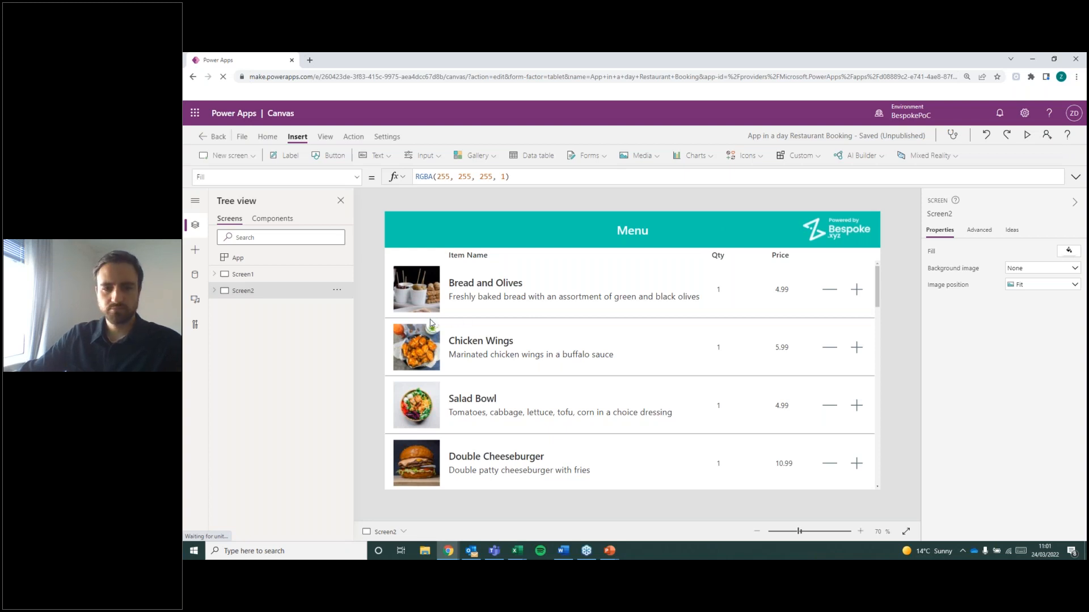
left_click(563, 551)
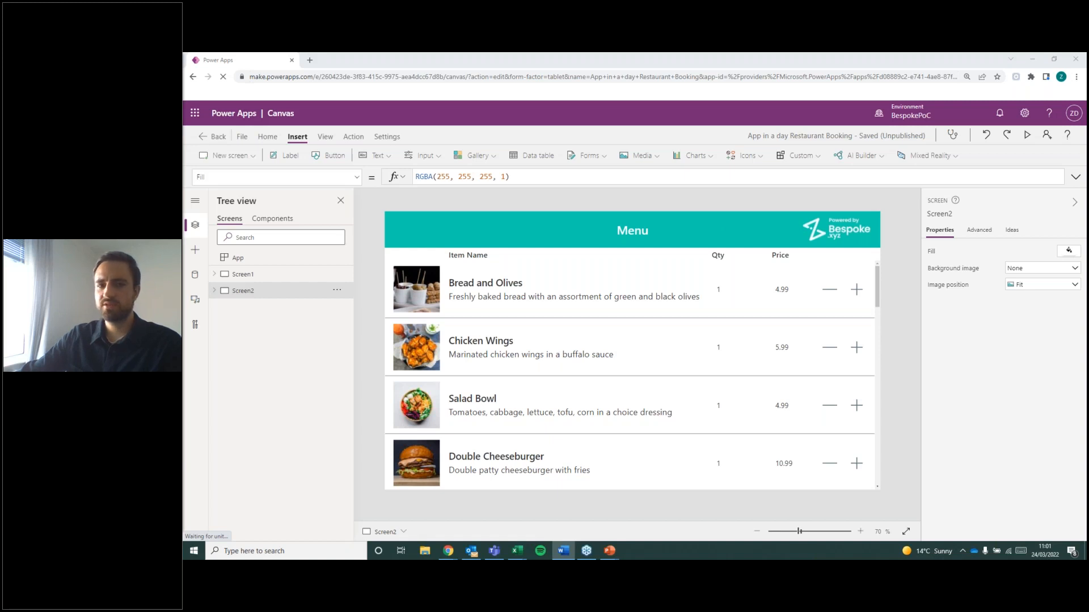
left_click(265, 277)
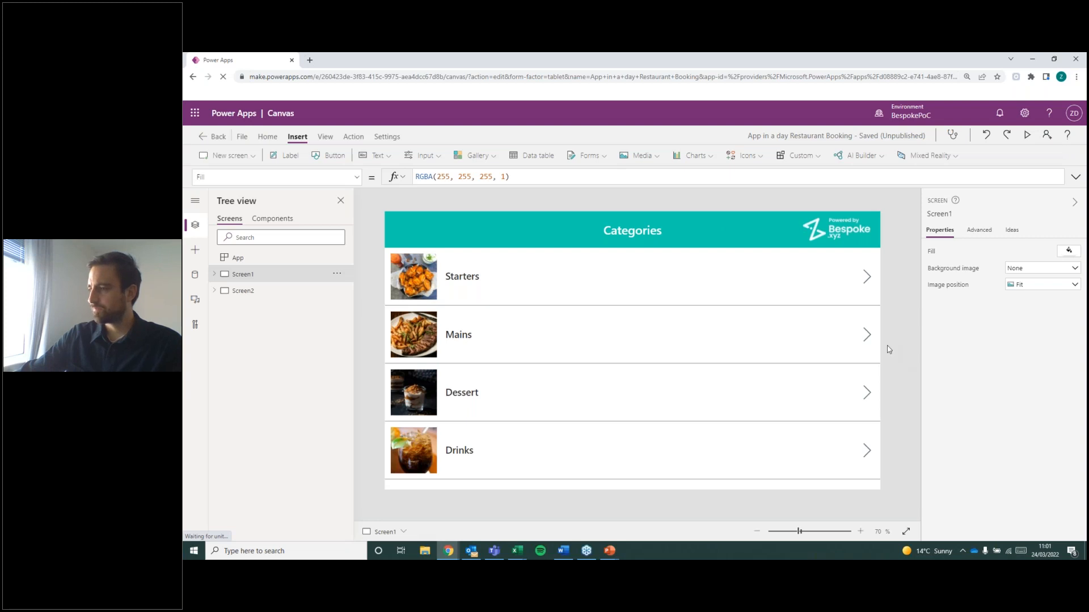
Clear the OnSelect formula of the next arrow in the Categories gallery.
left_click(597, 325)
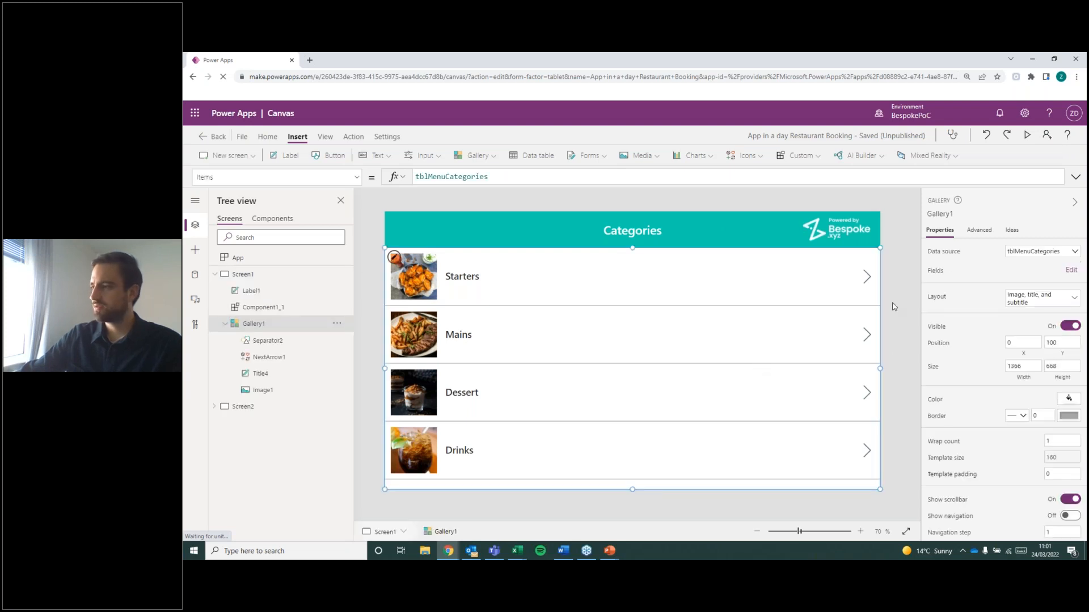
left_click(868, 279)
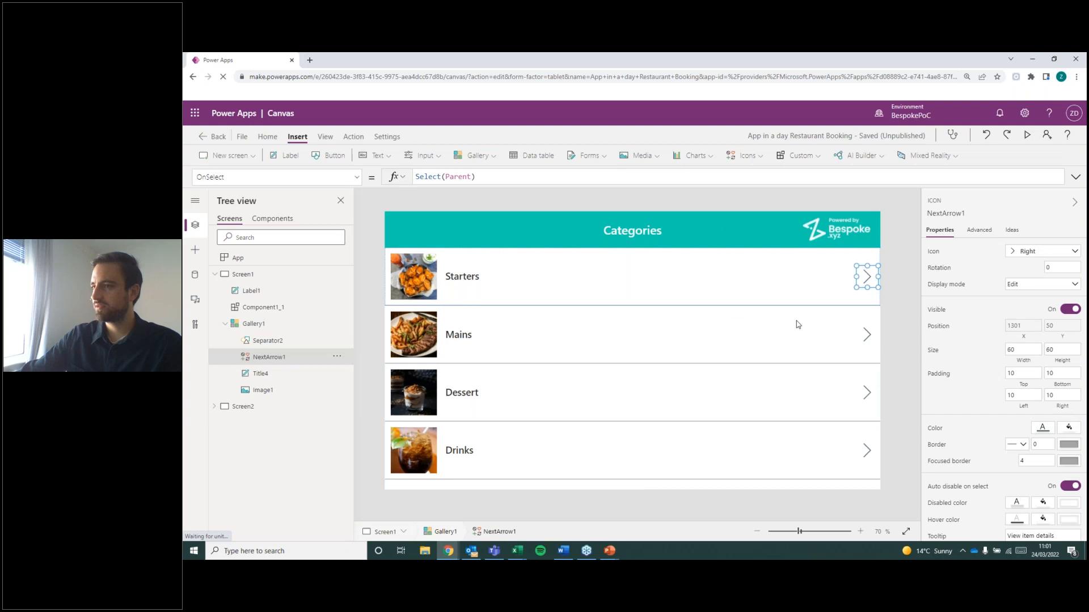
left_click(356, 177)
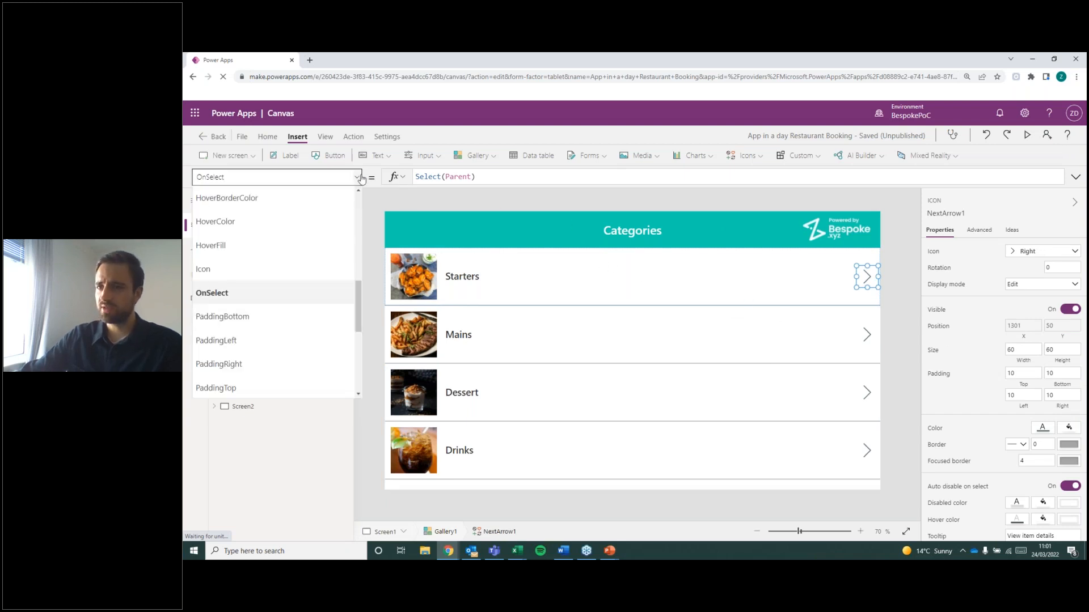
scroll(318, 287, "up", 6)
scroll(319, 290, "down", 10)
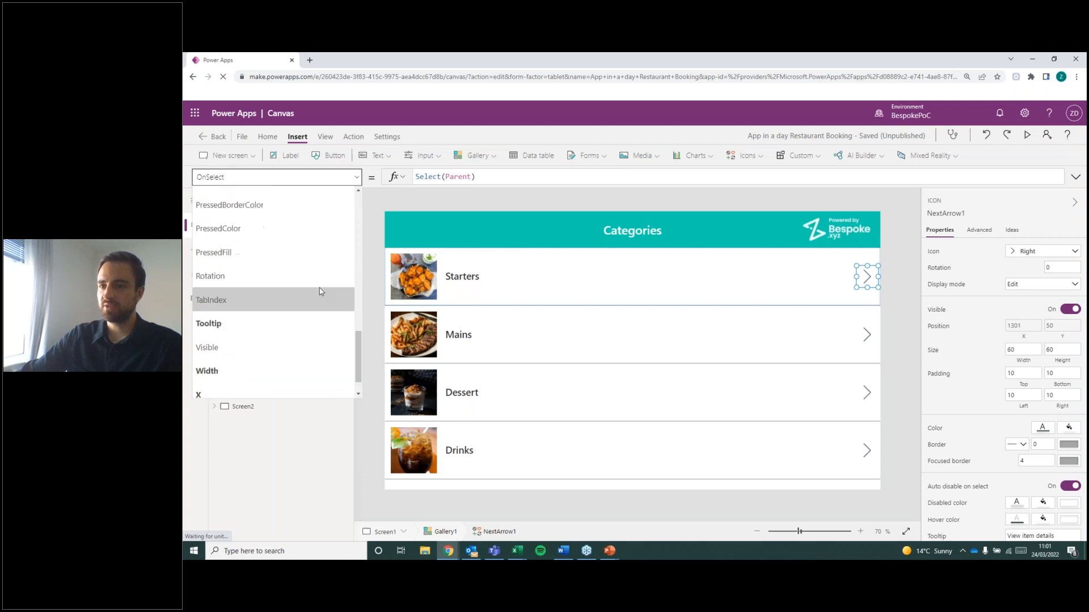
scroll(292, 314, "up", 4)
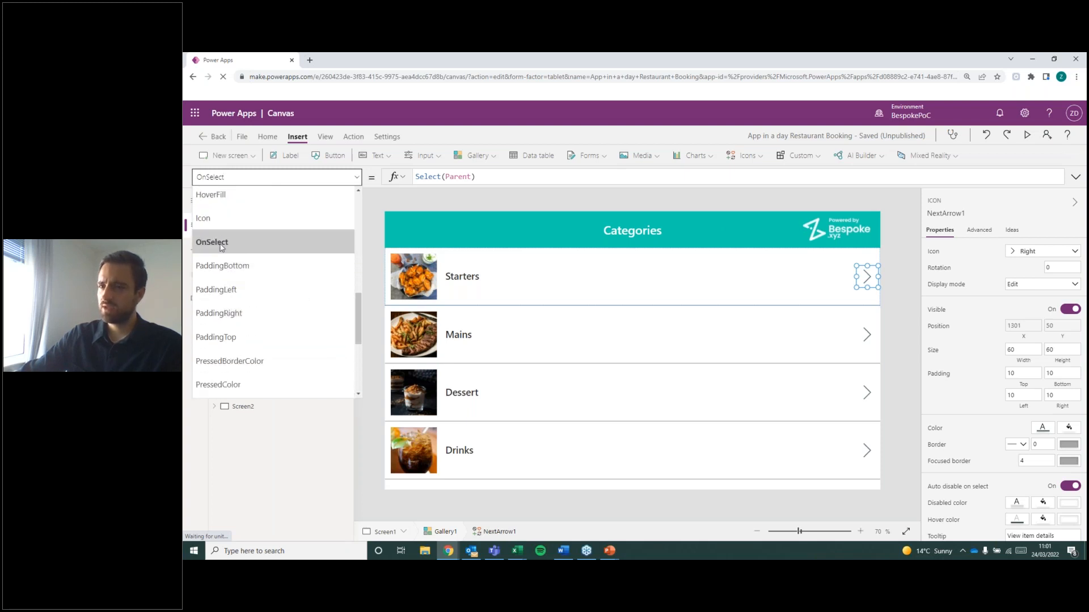
left_click(221, 243)
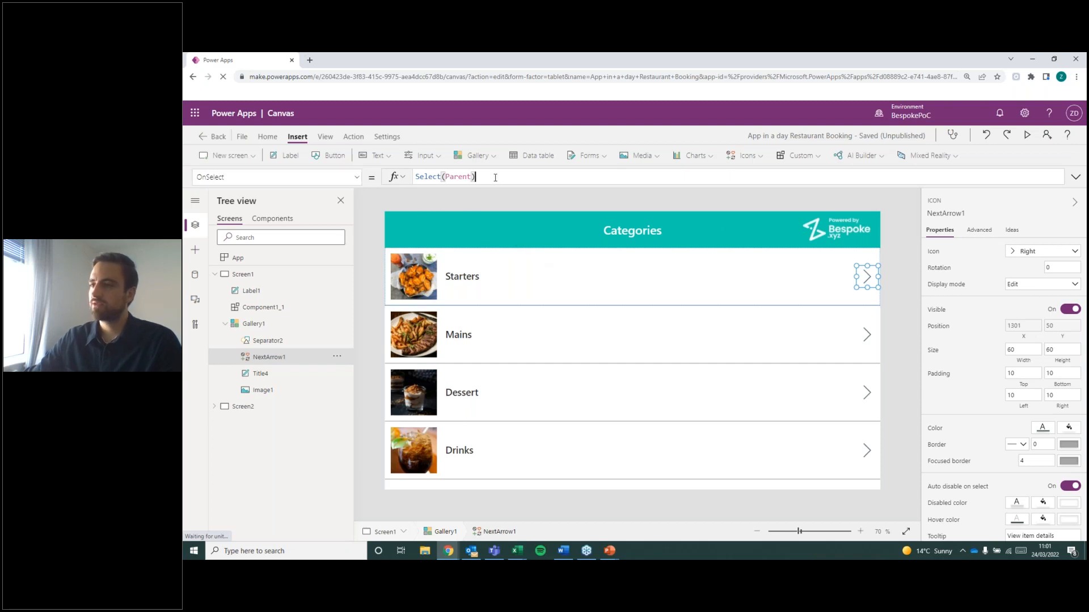
left_click_drag(475, 177, 414, 176)
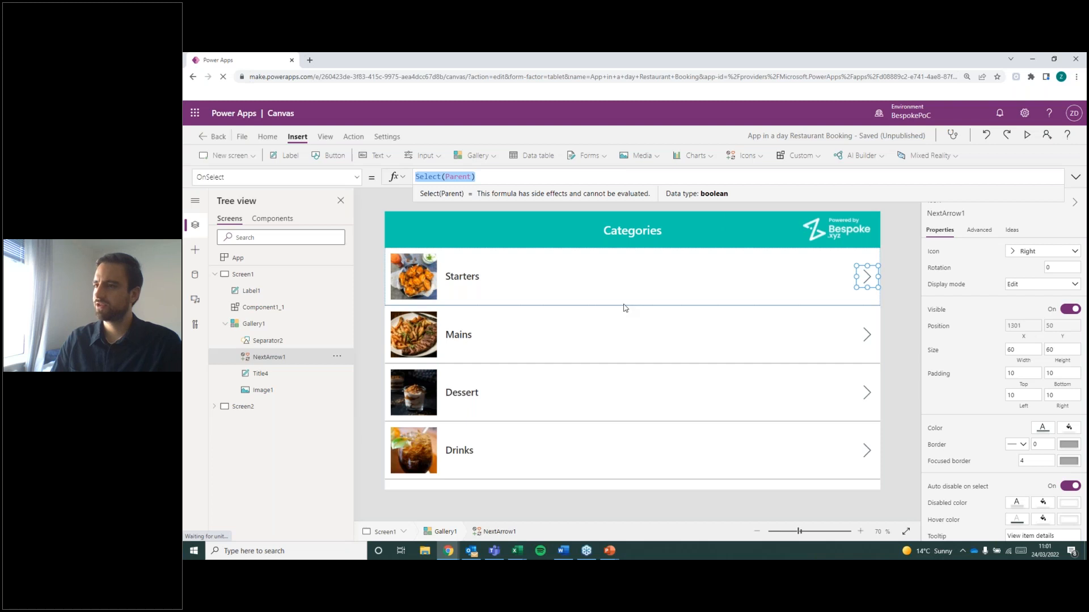
key("BackSpace")
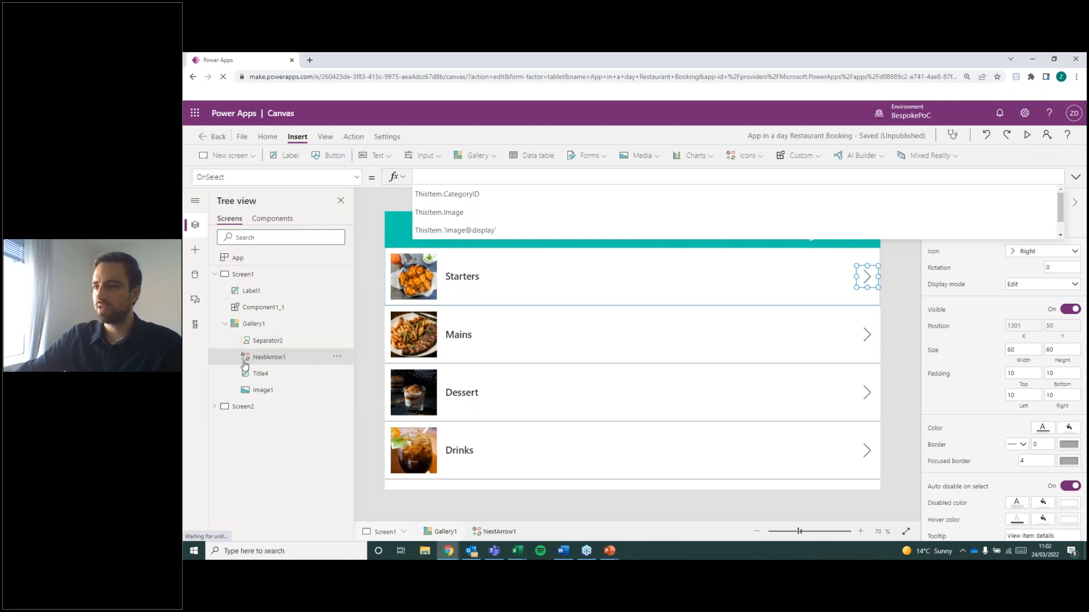
Check the Menu screen, return to the Categories gallery's next arrow, and set its OnSelect formula to Navigate(Screen2).
left_click(256, 408)
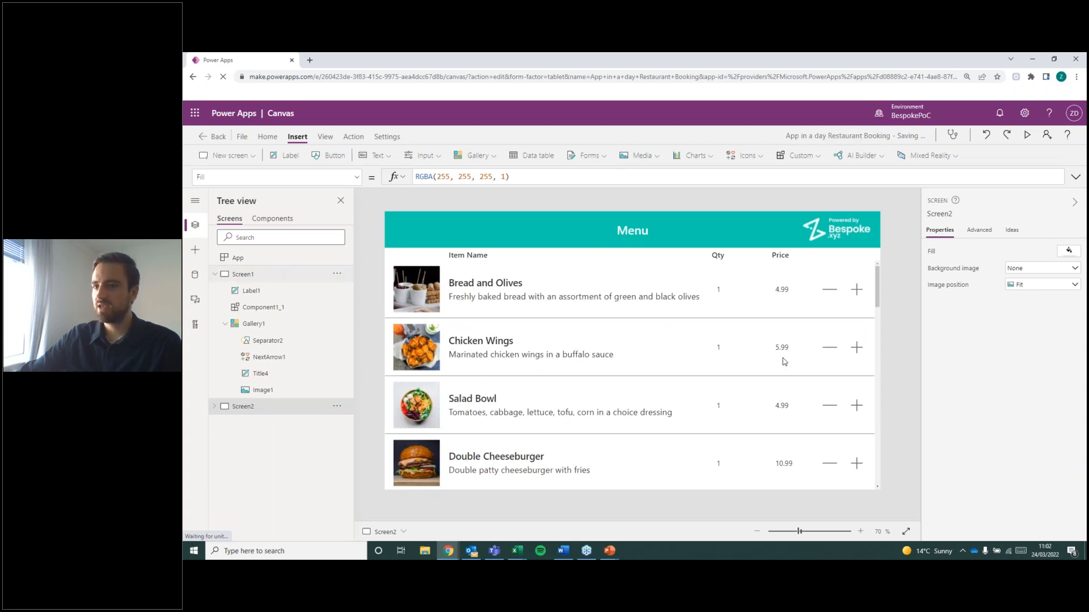
left_click(866, 276)
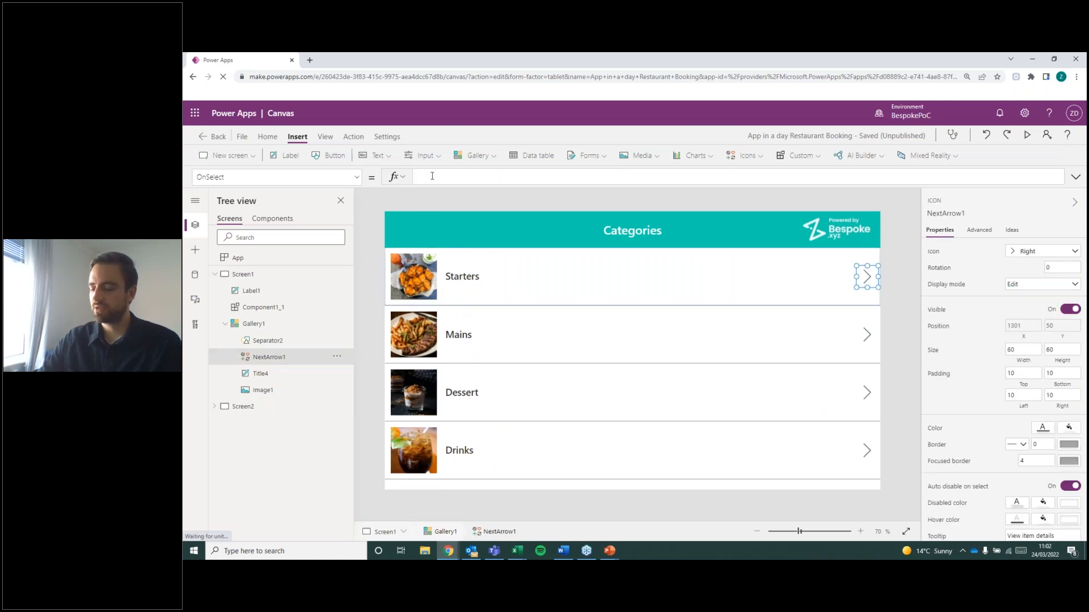
type("Na")
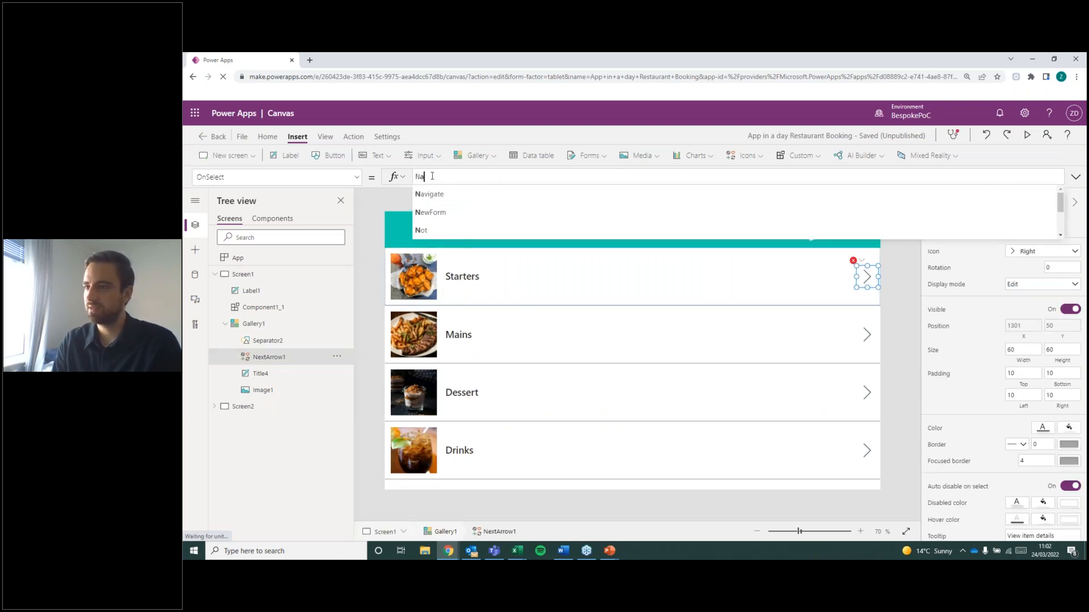
type("vigate(")
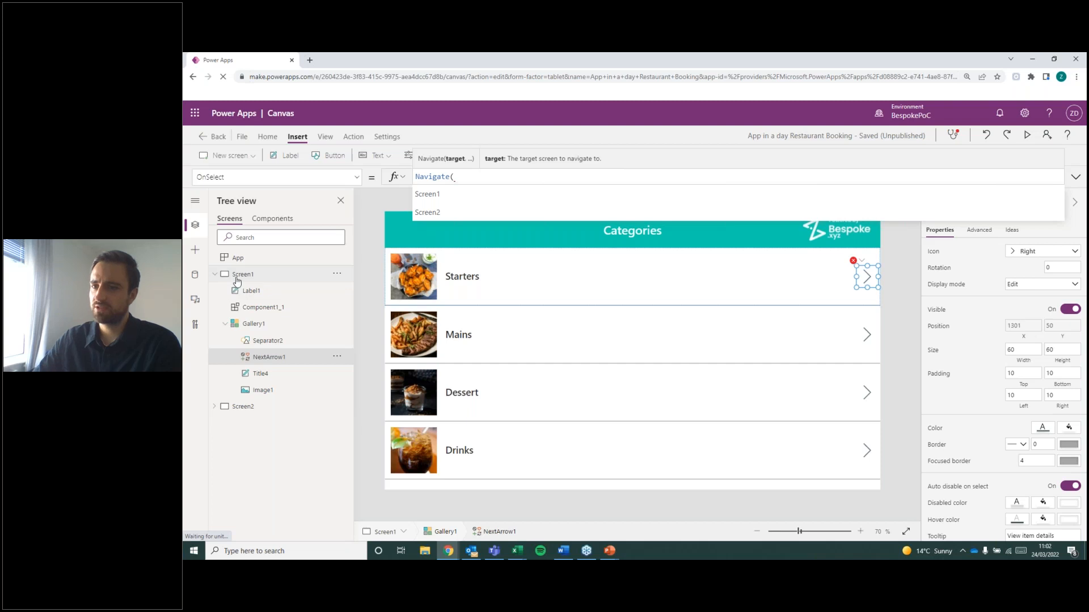
left_click(465, 212)
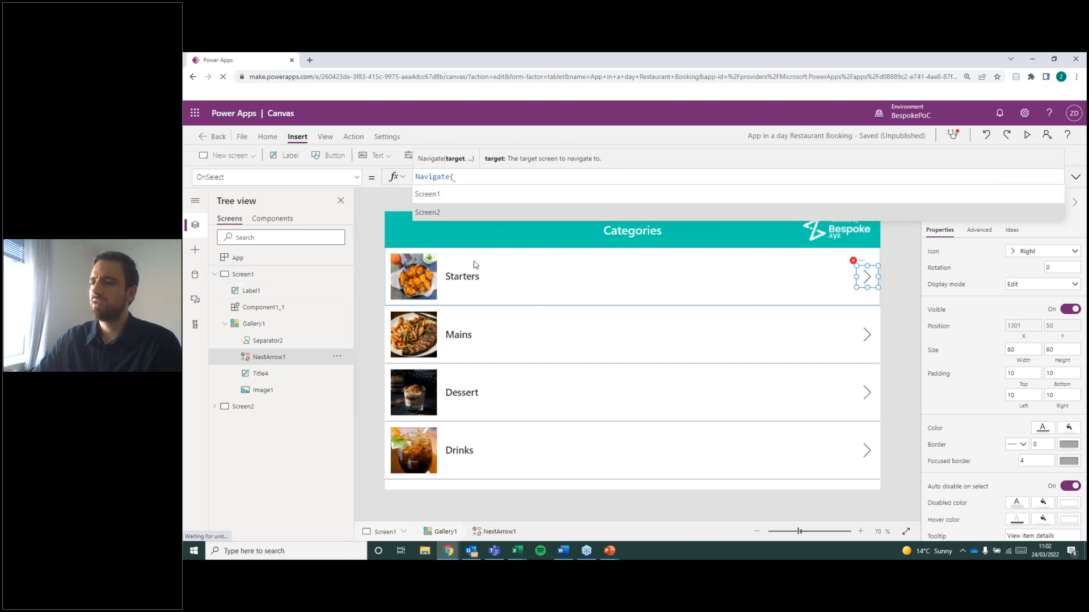
type(")")
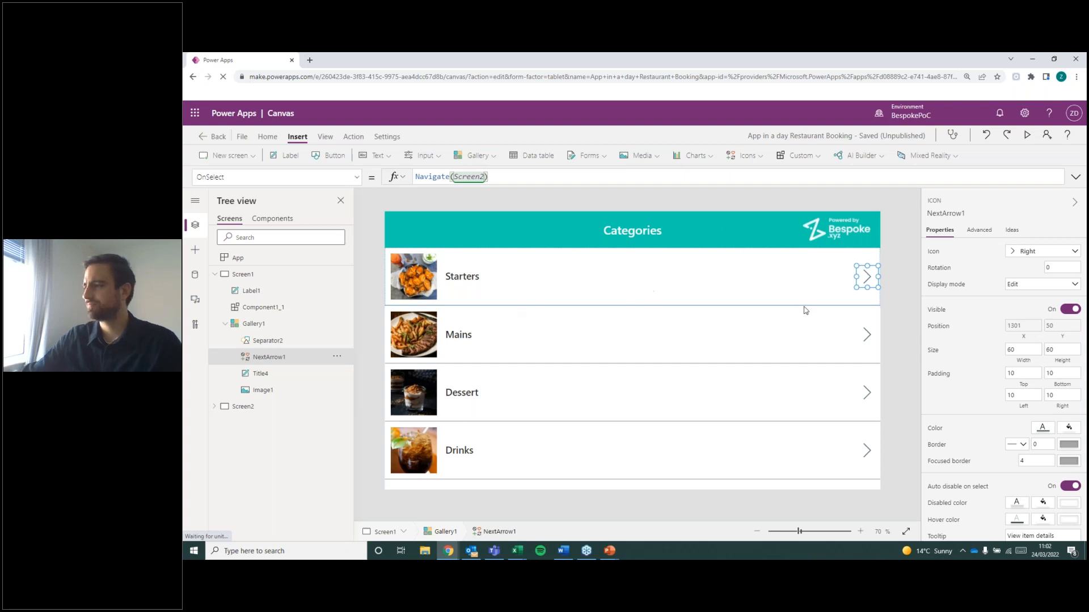
Preview the app from the Categories screen, test the Starters arrow, and close the preview.
left_click(893, 227)
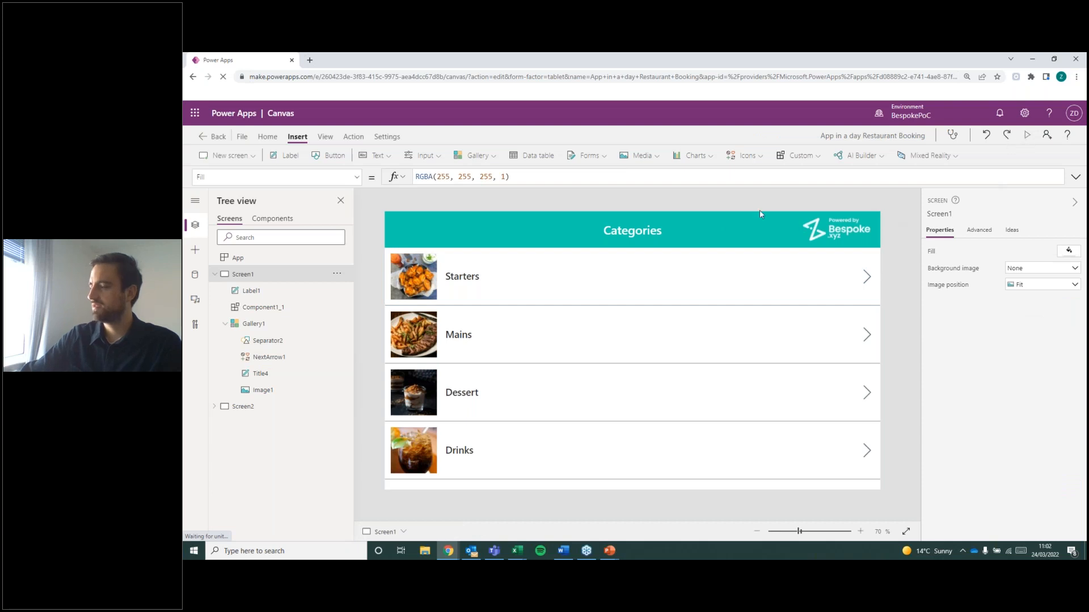
left_click(1025, 138)
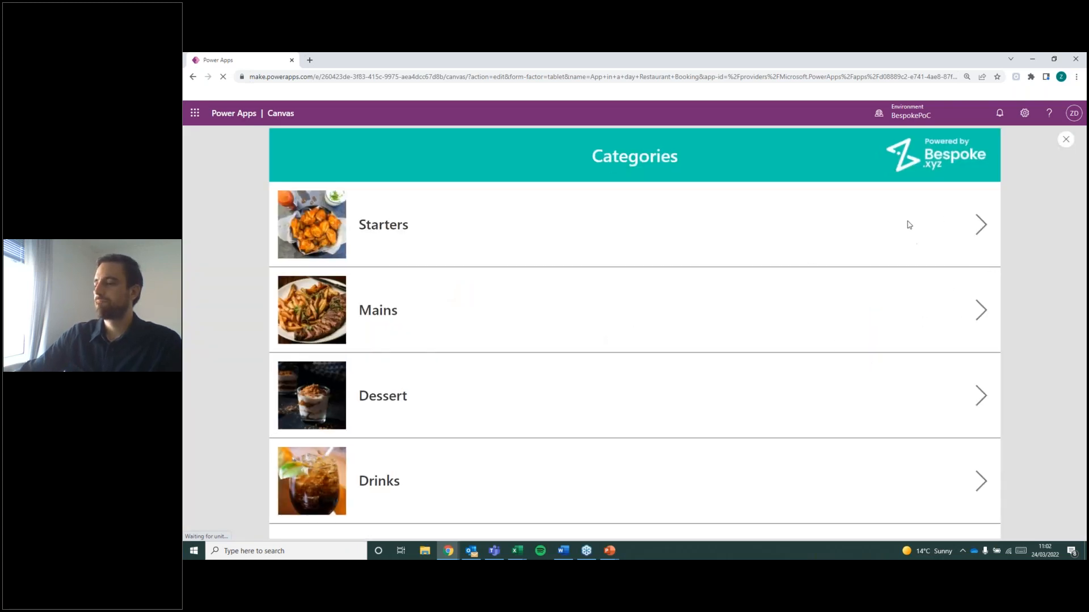
left_click(980, 228)
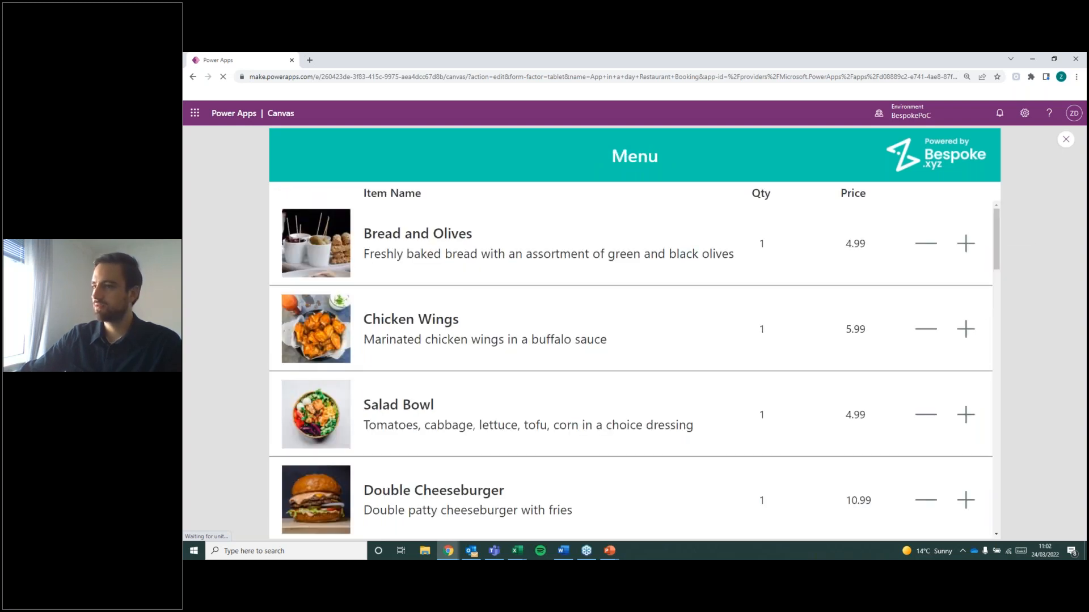
left_click(1065, 140)
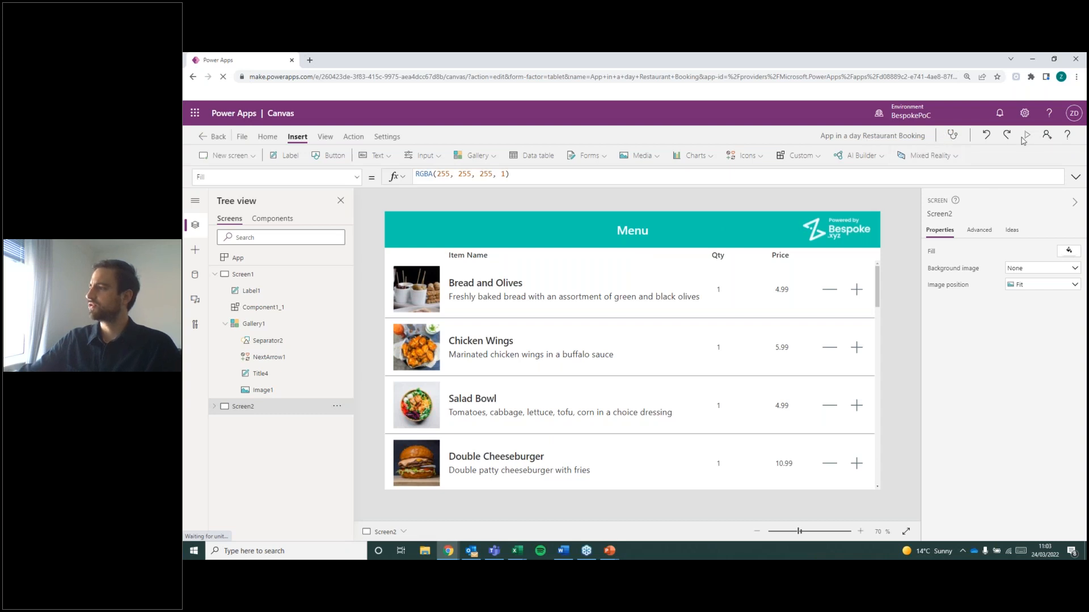
left_click(987, 133)
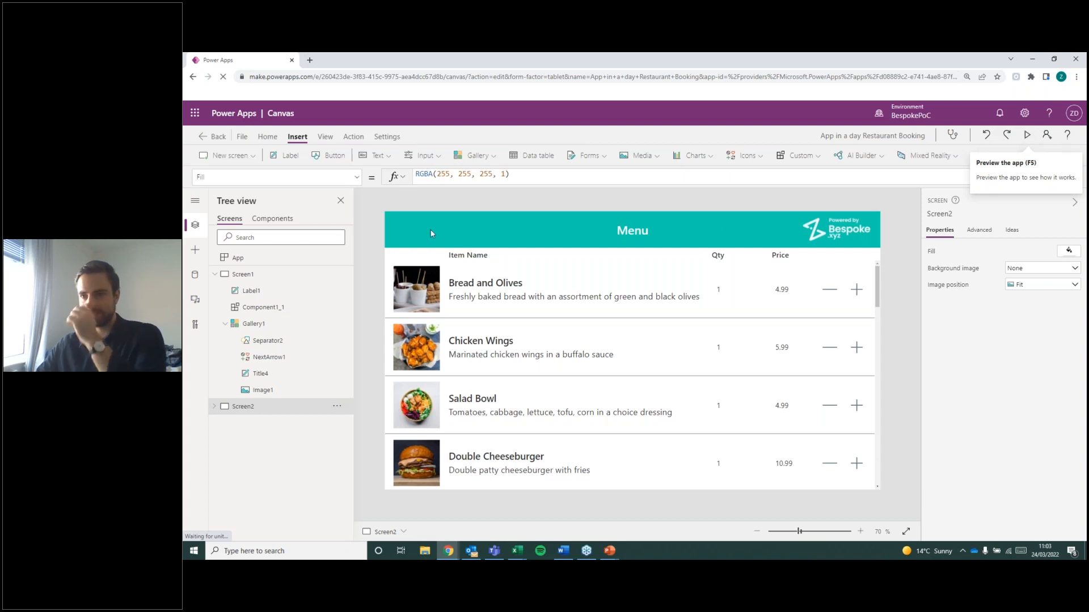
Examine the Menu gallery's Items formula, and compare the Menu screen with the Categories screen and its next arrow's OnSelect formula.
left_click(260, 282)
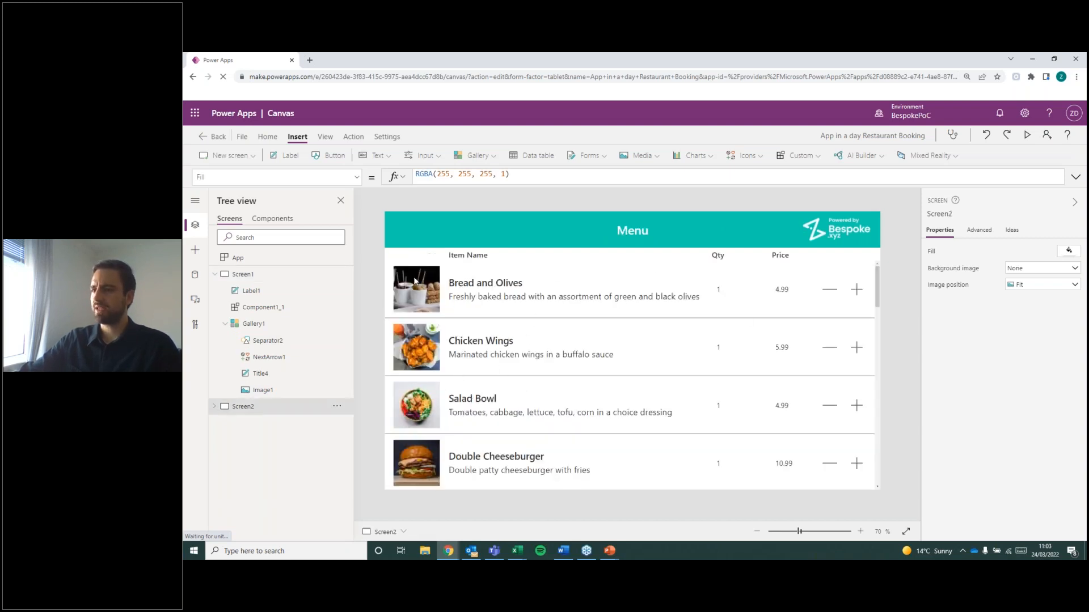
left_click(533, 403)
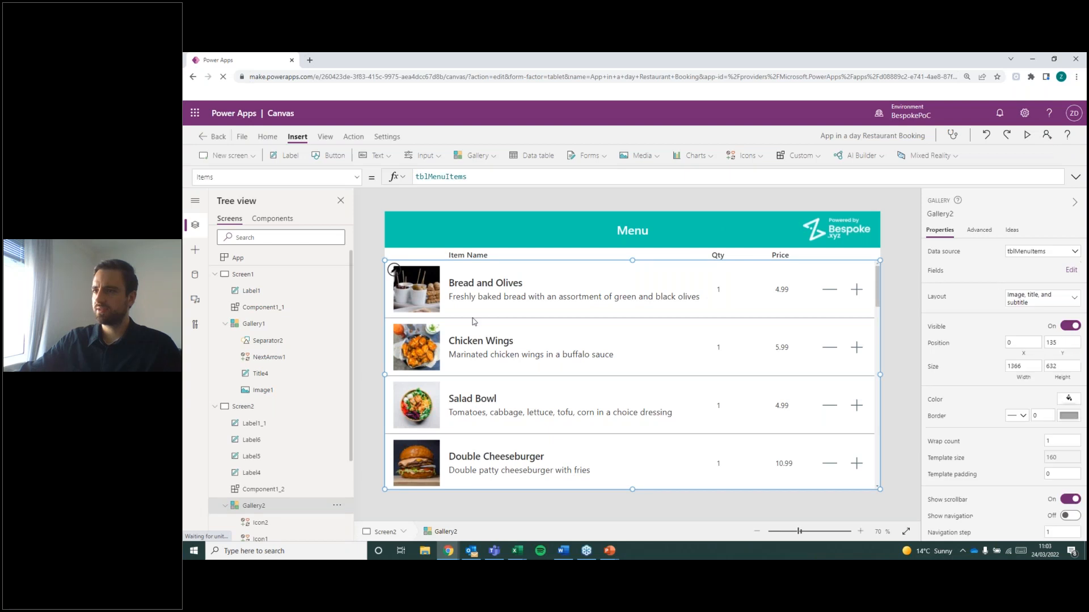
left_click(428, 176)
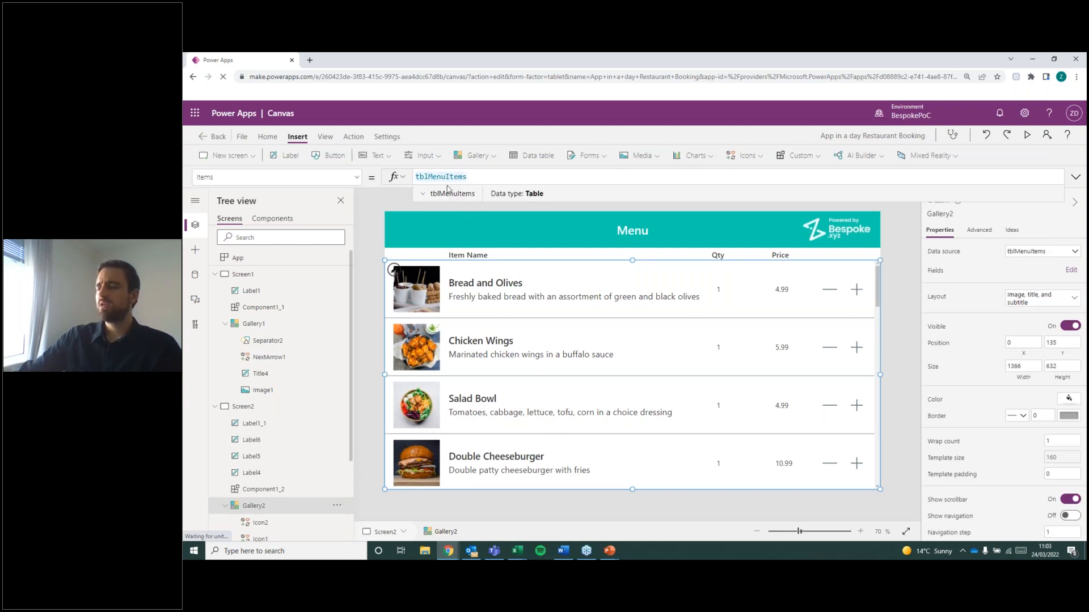
double_click(432, 177)
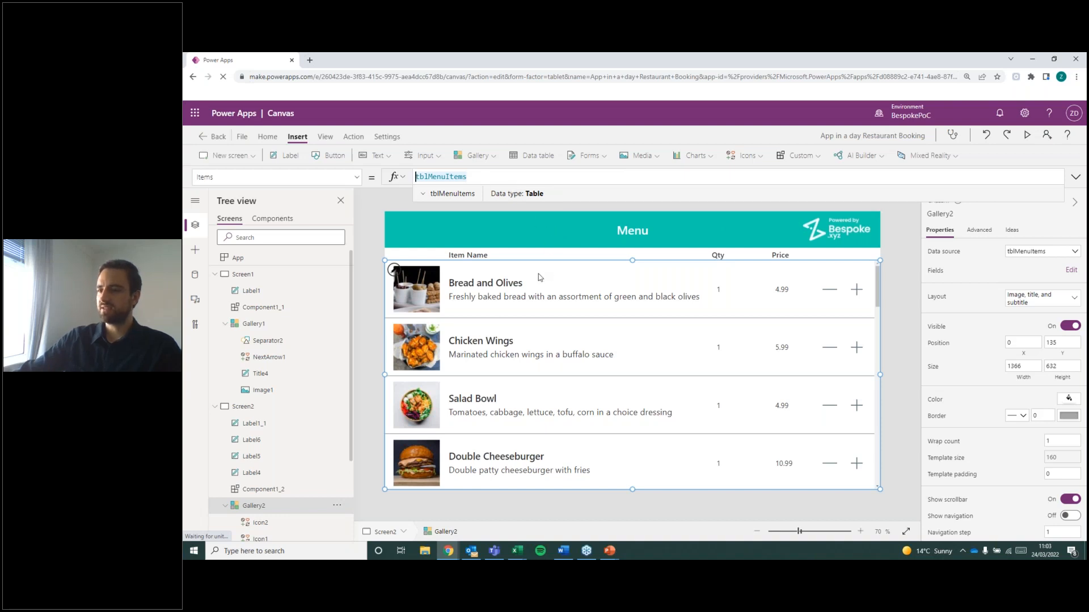
left_click(276, 275)
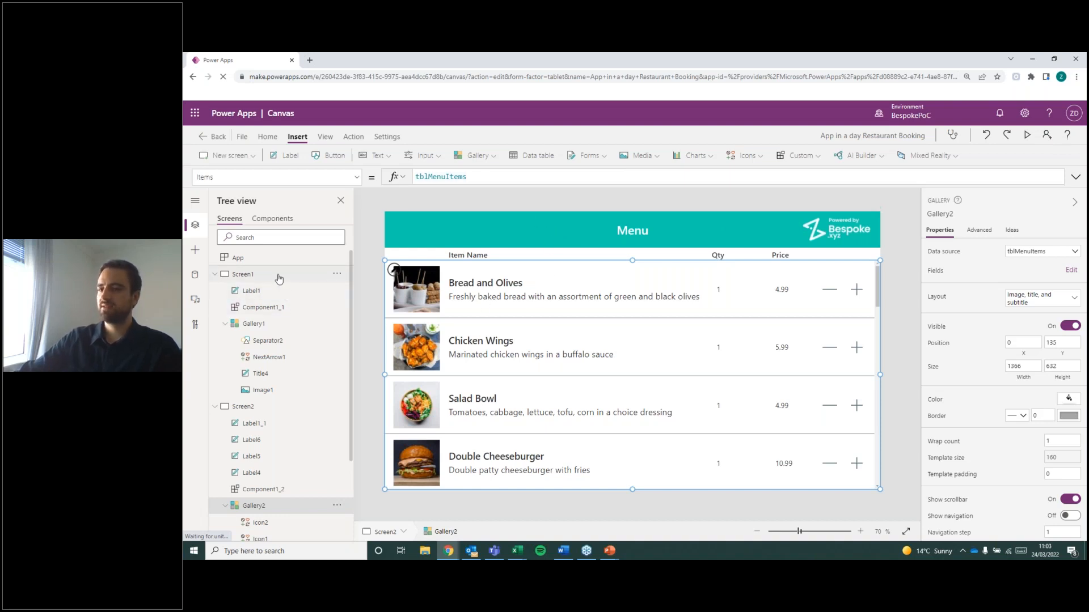
left_click(510, 344)
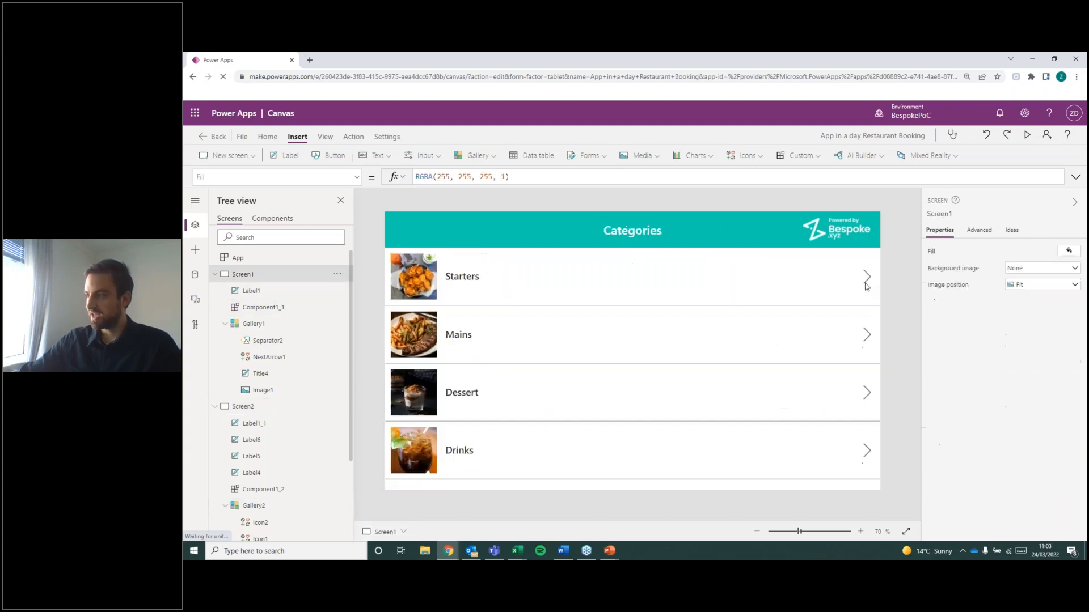
left_click(867, 277)
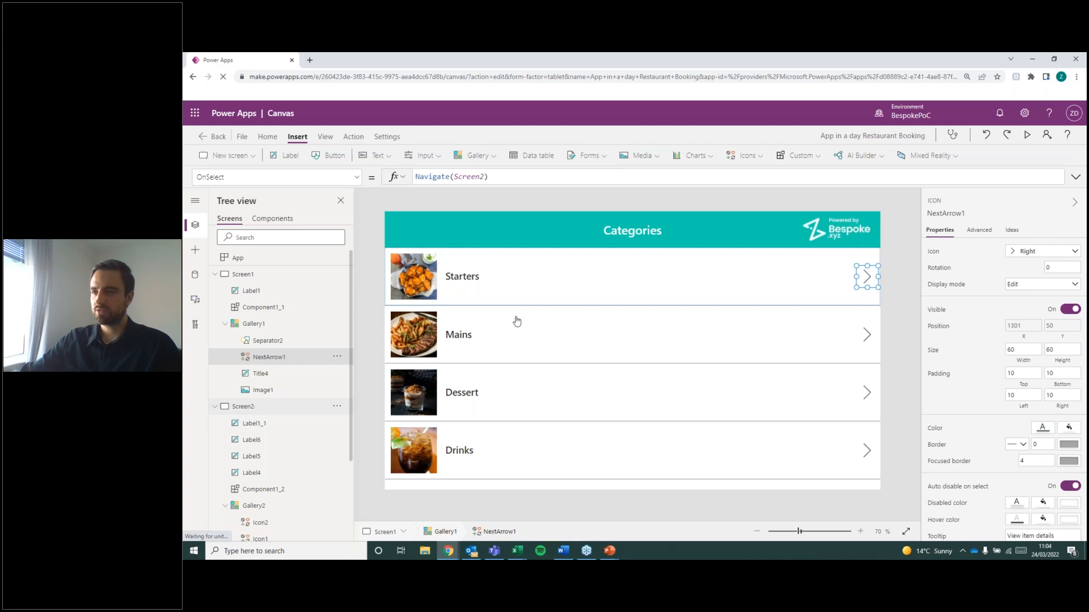
left_click(775, 352, "alt")
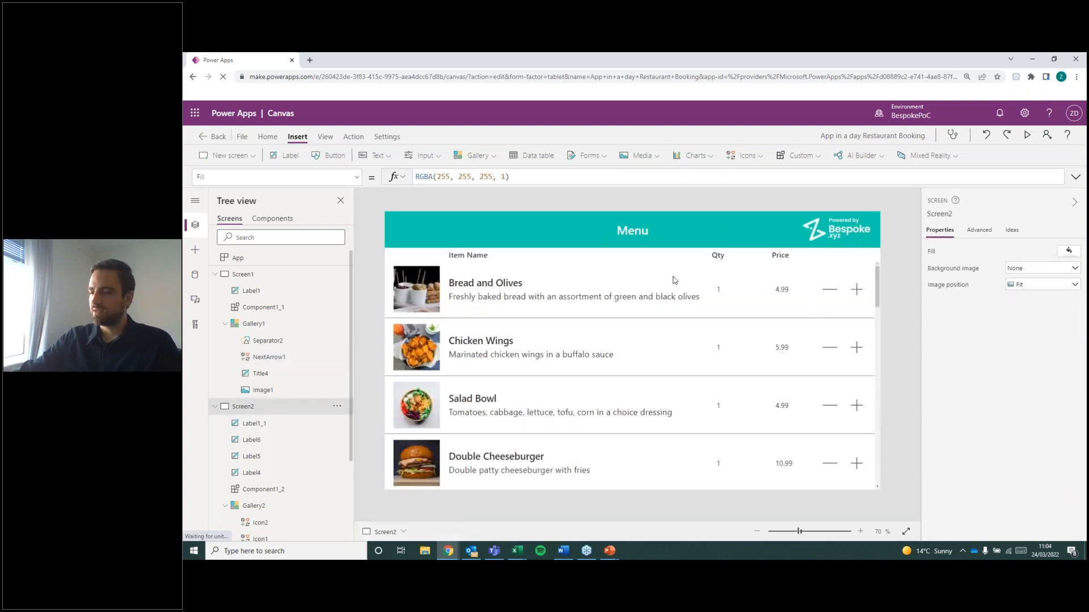
Start a Filter function in the Menu gallery's Items formula with tblMenuItems as its source, up to the comma before the condition.
left_click(604, 305)
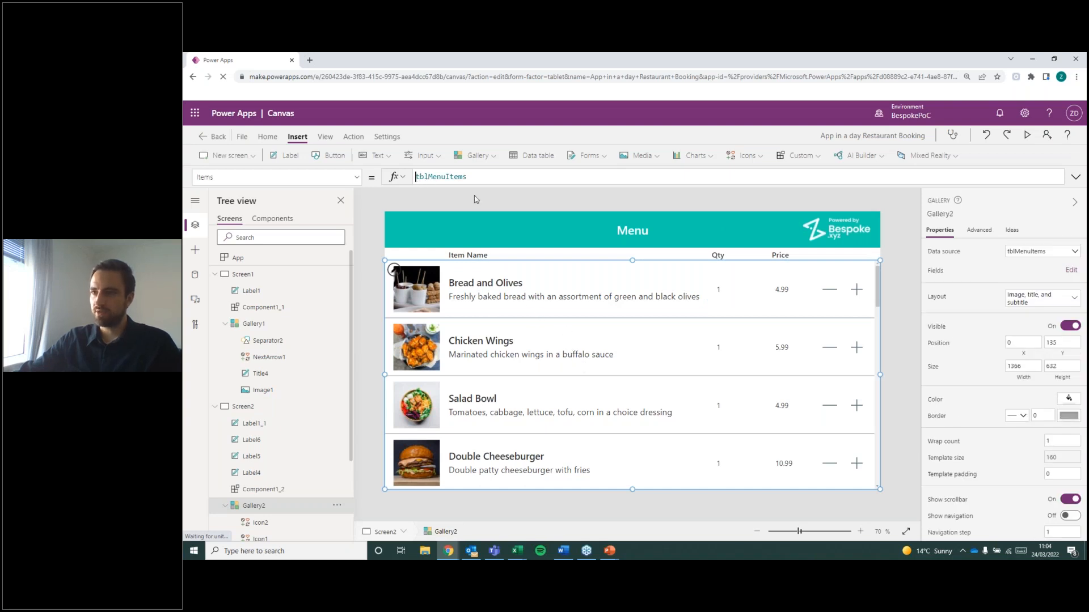
type("f")
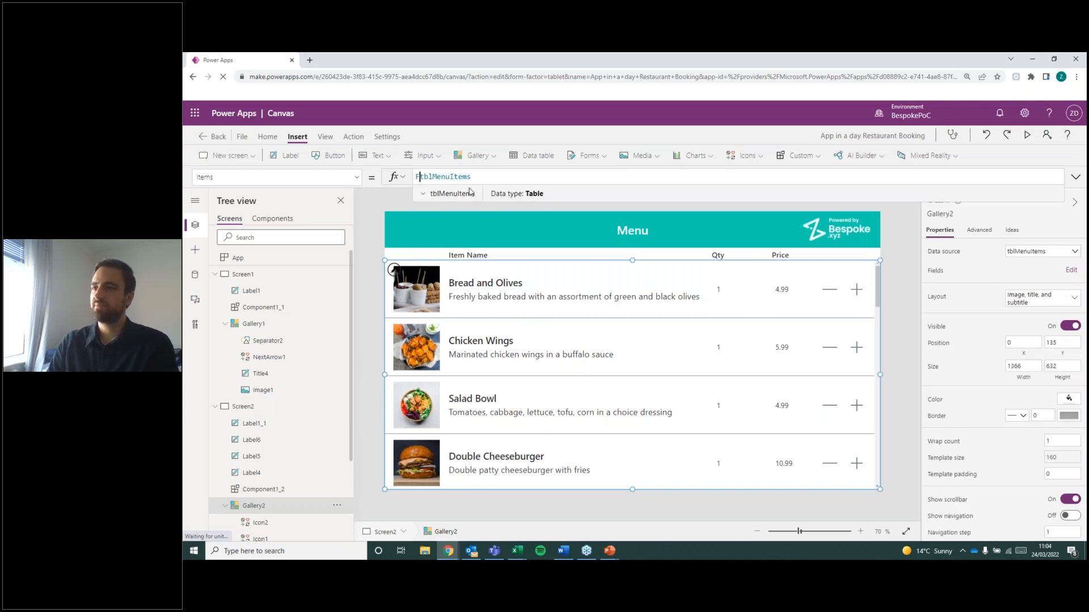
key("BackSpace")
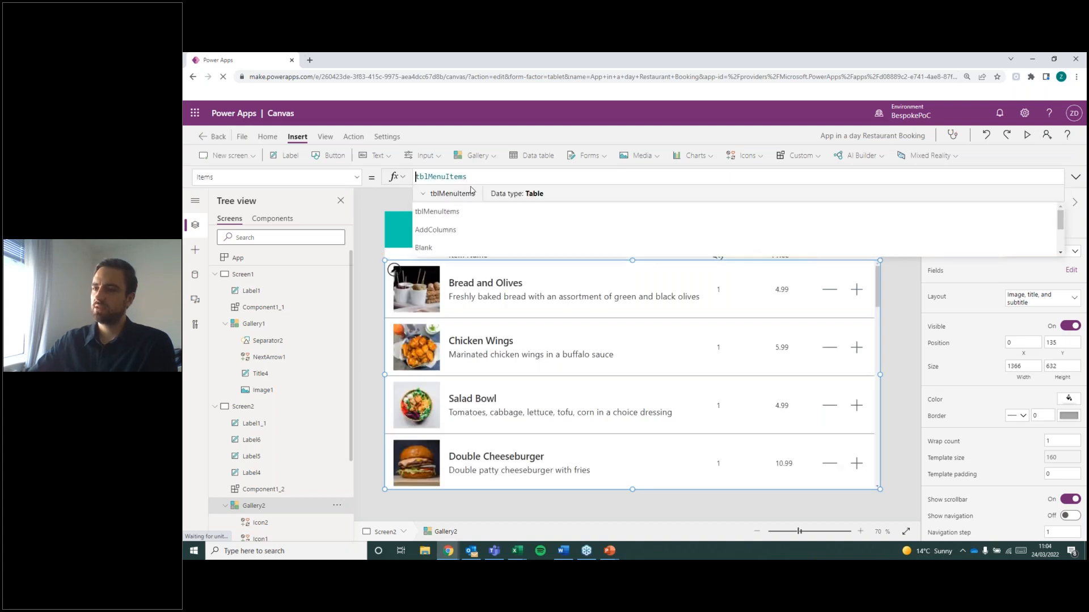
left_click_drag(478, 178, 414, 176)
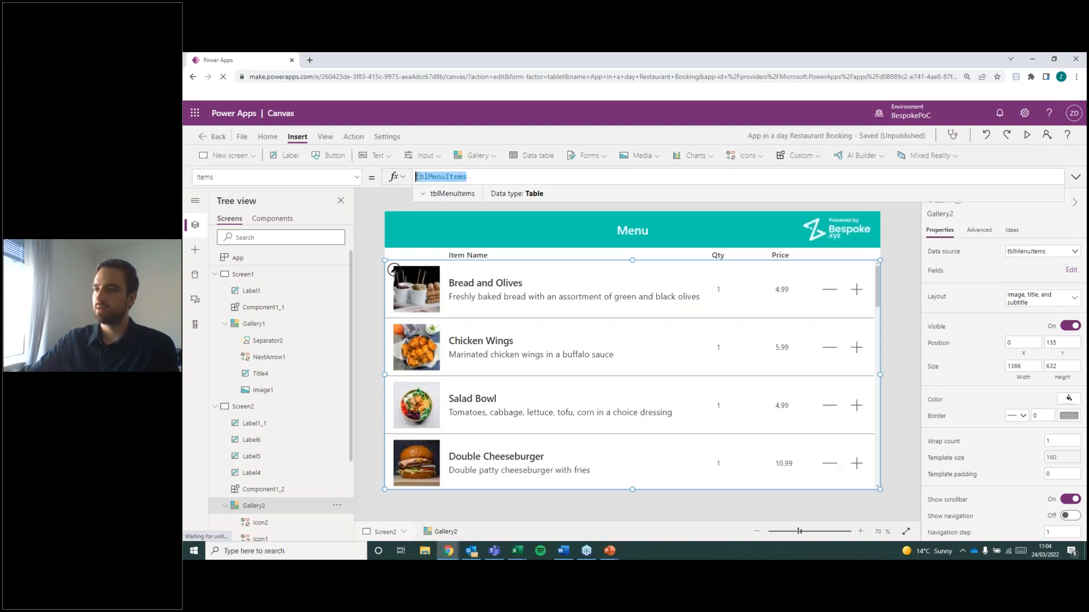
key("Left")
type("Filter")
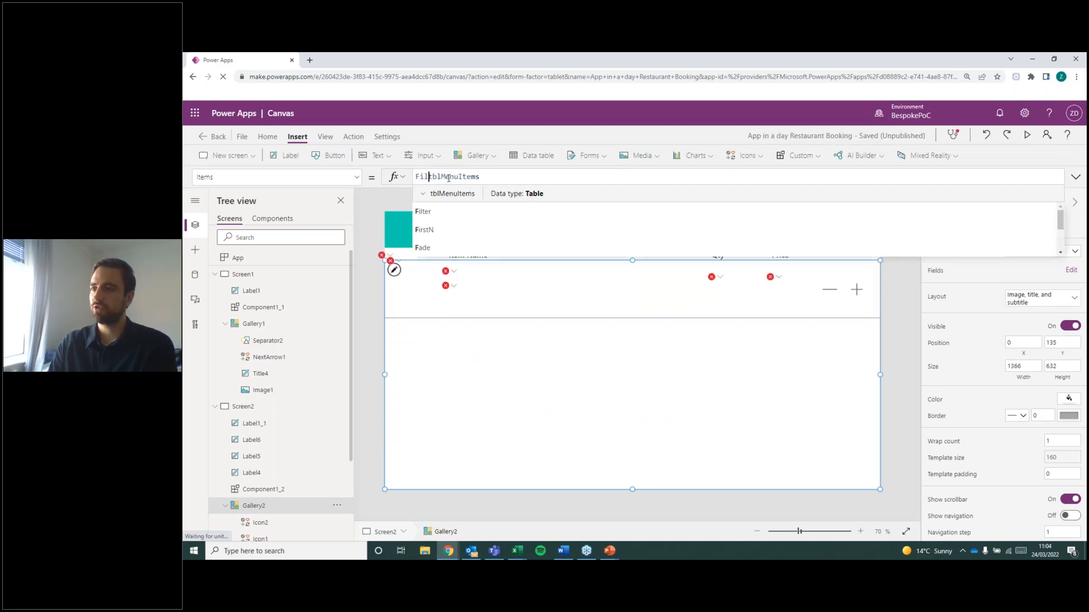
type("(")
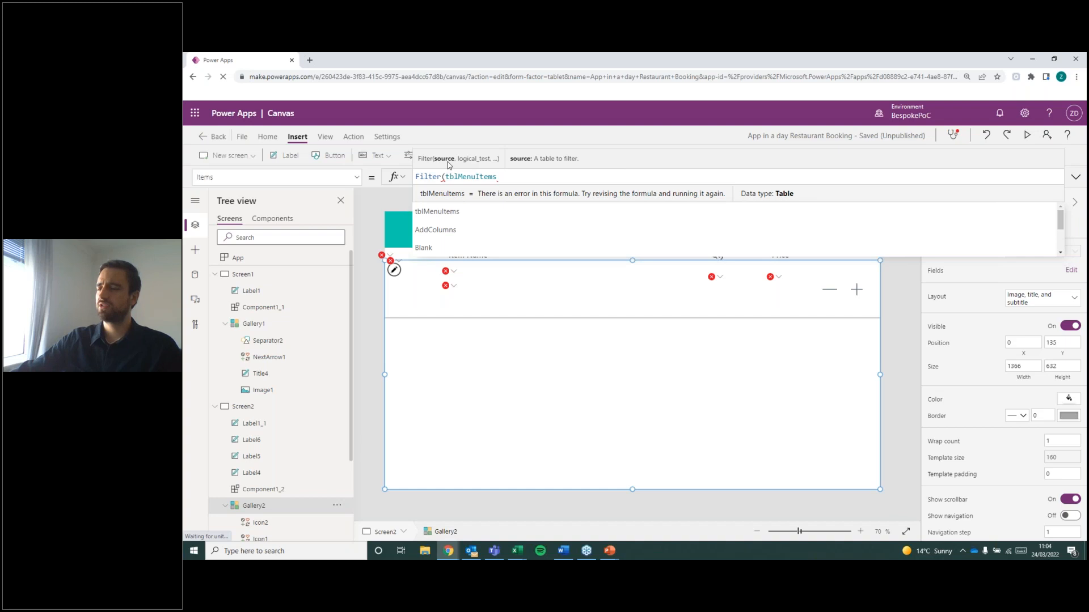
left_click_drag(446, 177, 494, 180)
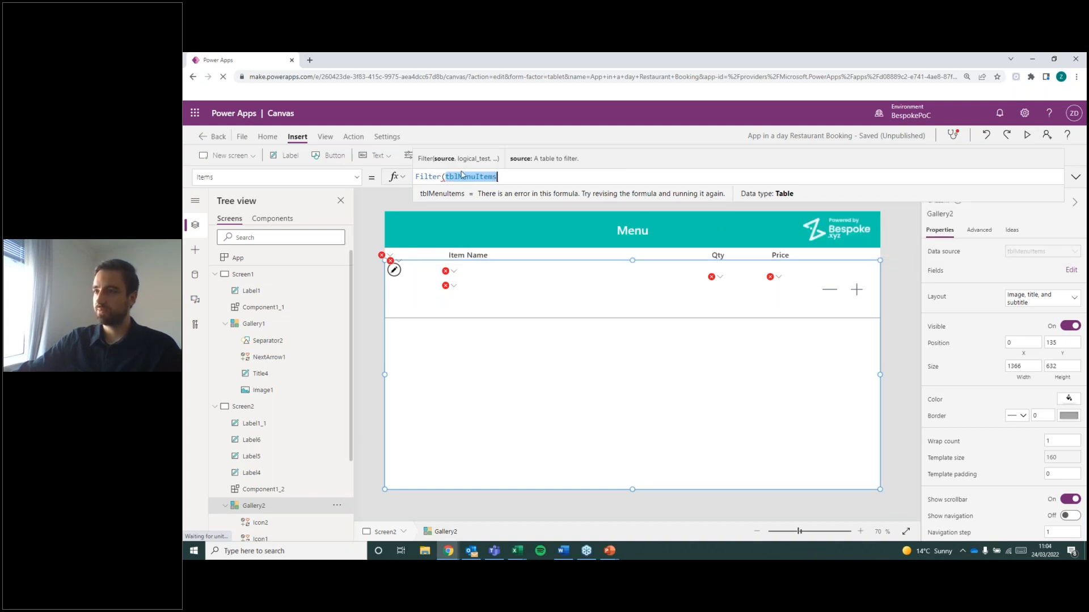
left_click(523, 172)
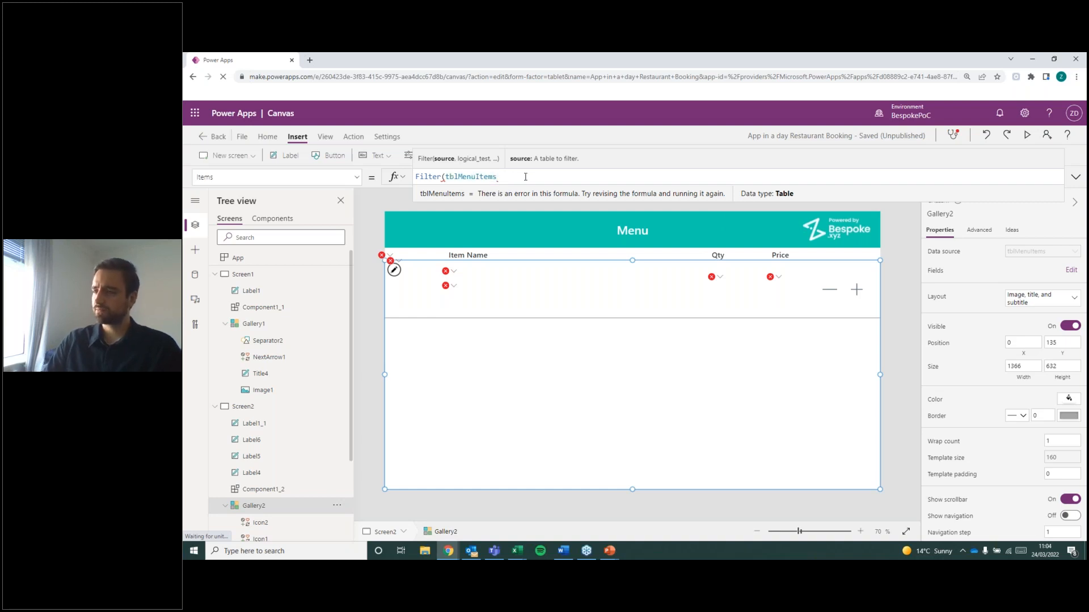
type(",")
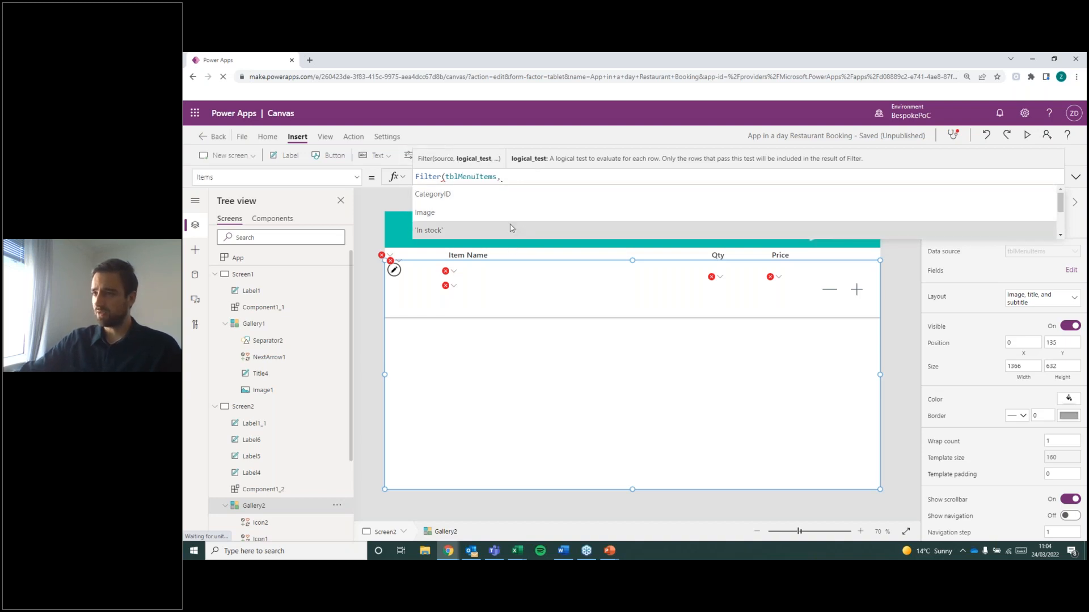
Switch to the Menu Categories workbook in Excel and examine the CategoryID values assigned to the category types.
left_click(525, 552)
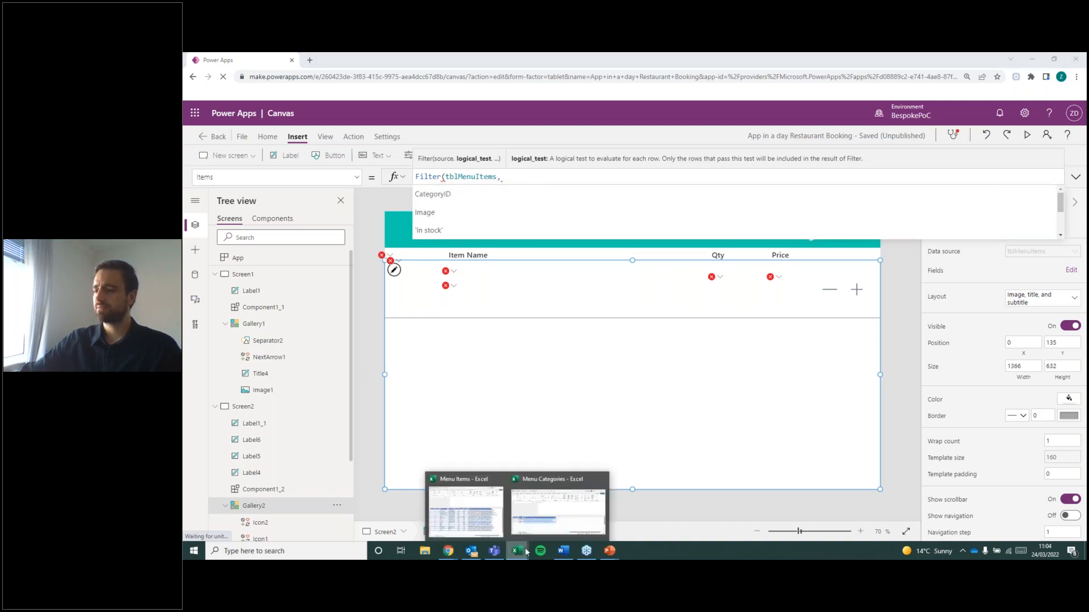
left_click(557, 507)
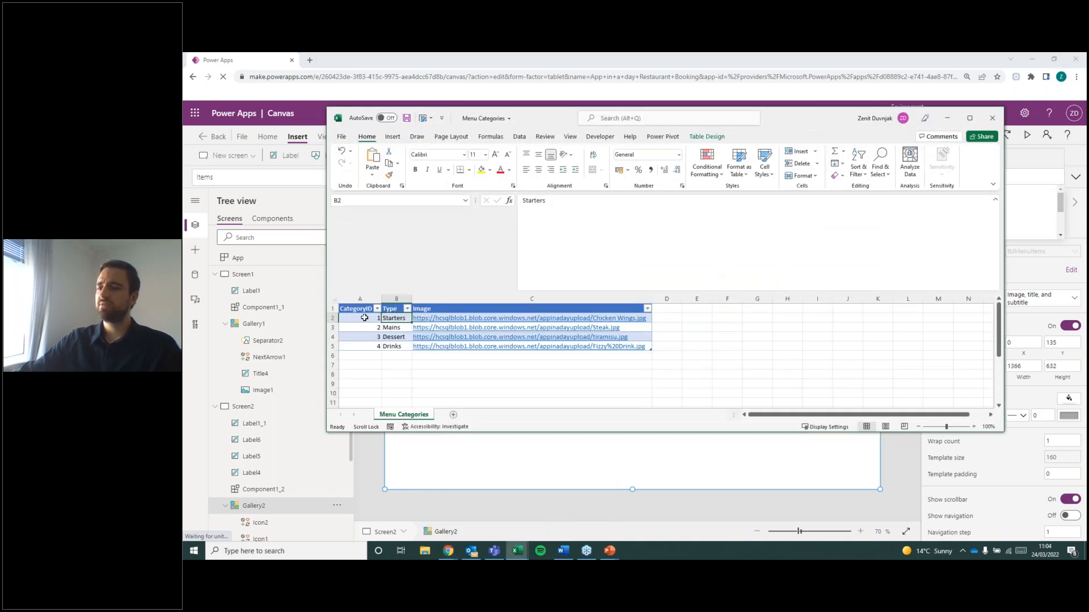
left_click(364, 318)
left_click_drag(363, 314, 364, 347)
mouse_move(515, 550)
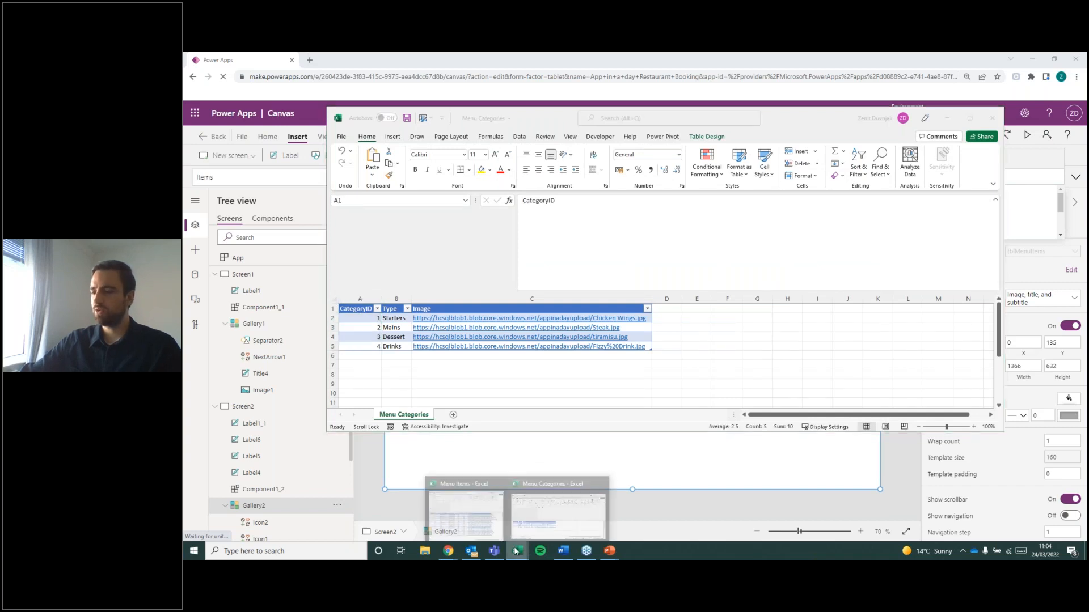
Compare the Menu Items workbook's CategoryID column with the Menu Categories workbook, and return to Power Apps.
left_click(459, 491)
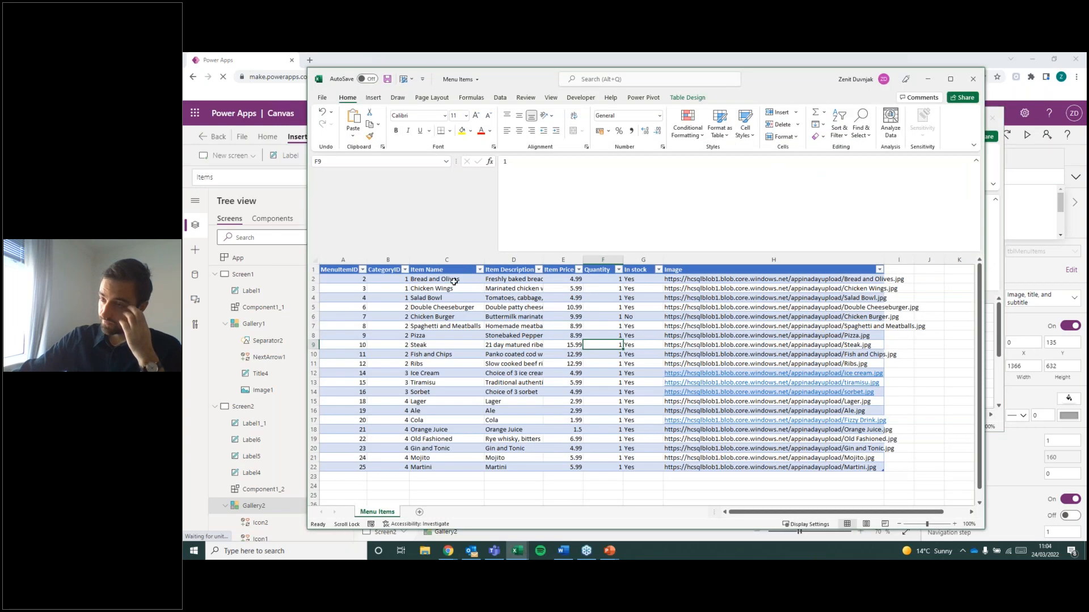
left_click(390, 277)
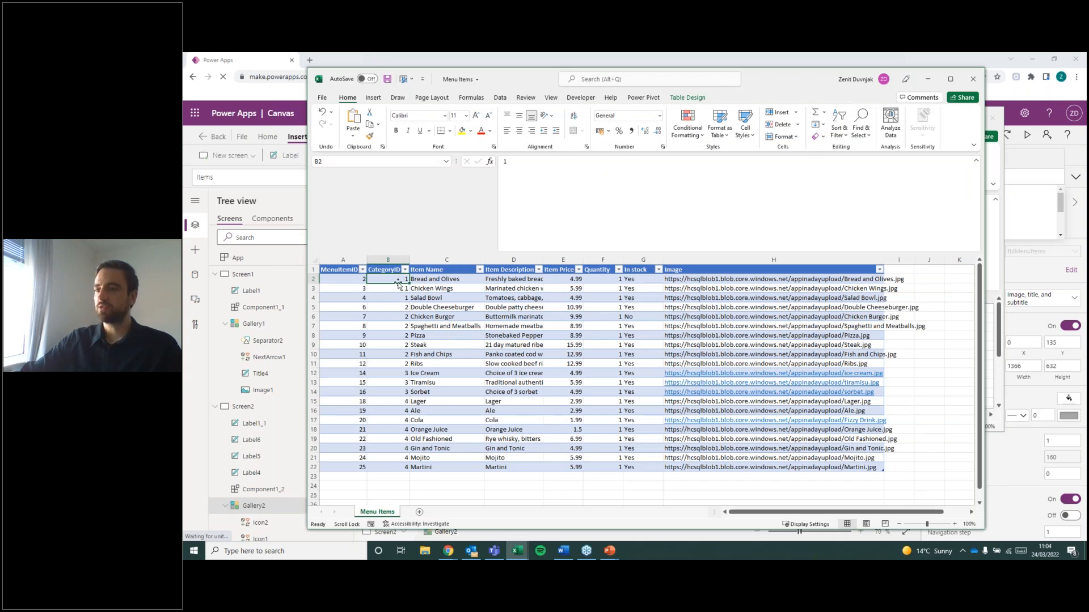
left_click(445, 280)
left_click(414, 295)
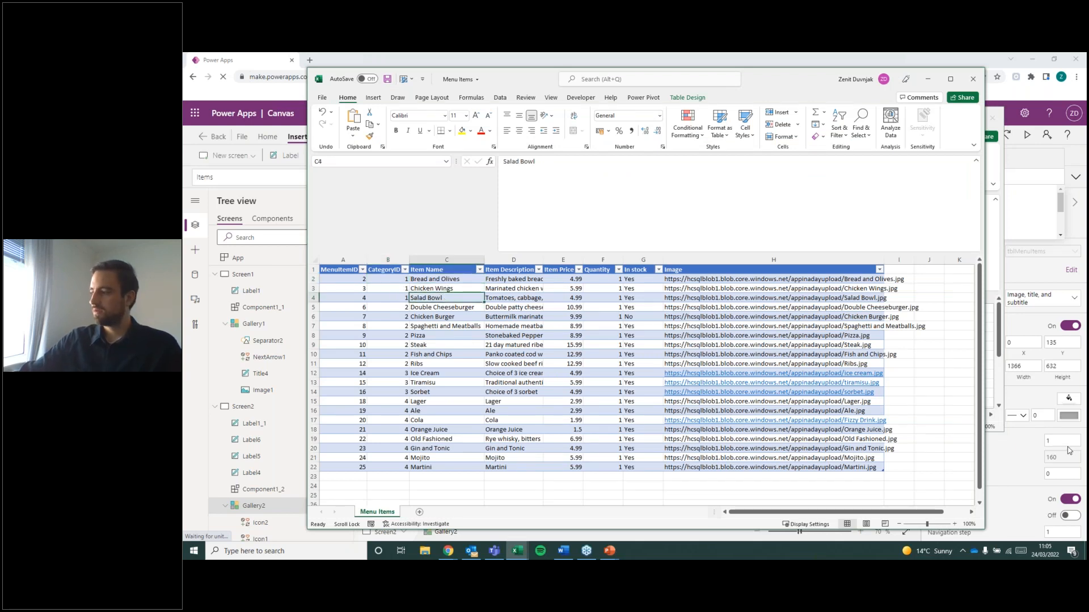
left_click(397, 277)
left_click_drag(400, 281, 401, 305)
left_click_drag(399, 301, 402, 278)
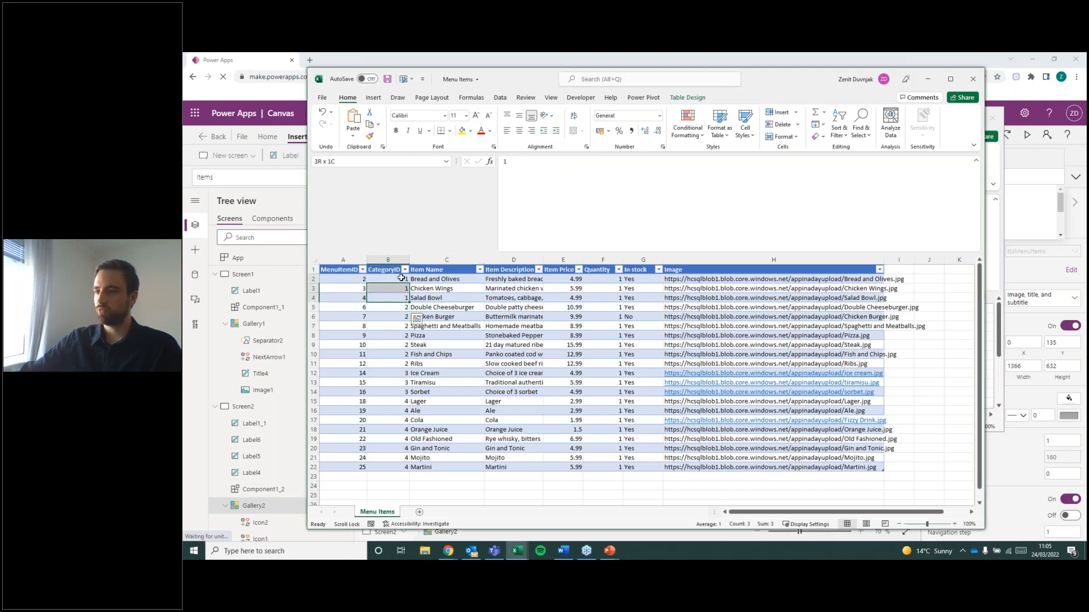
mouse_move(517, 551)
left_click(557, 529)
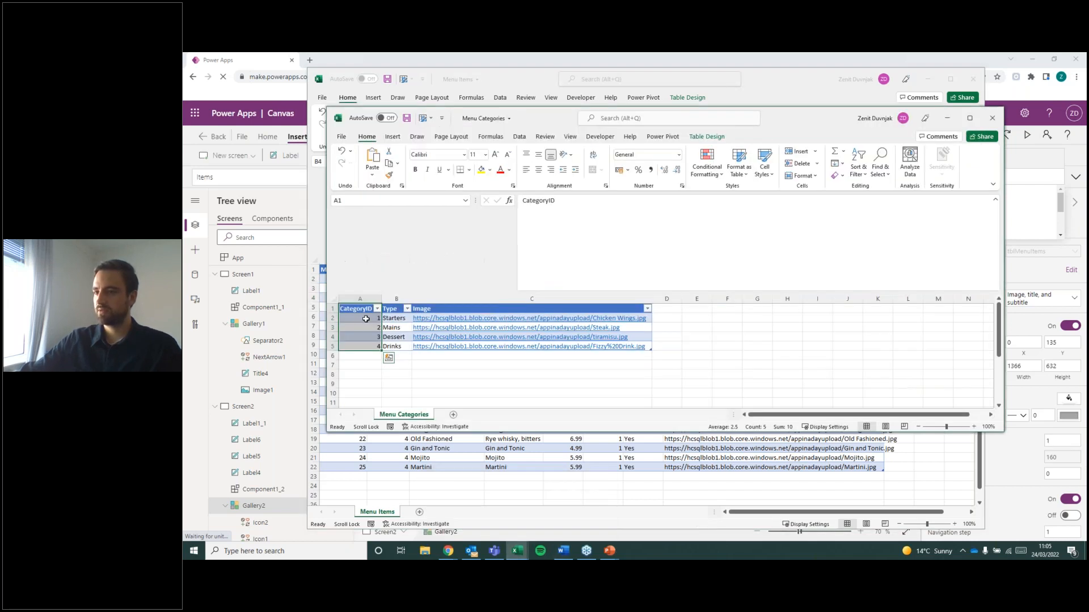
left_click(950, 119)
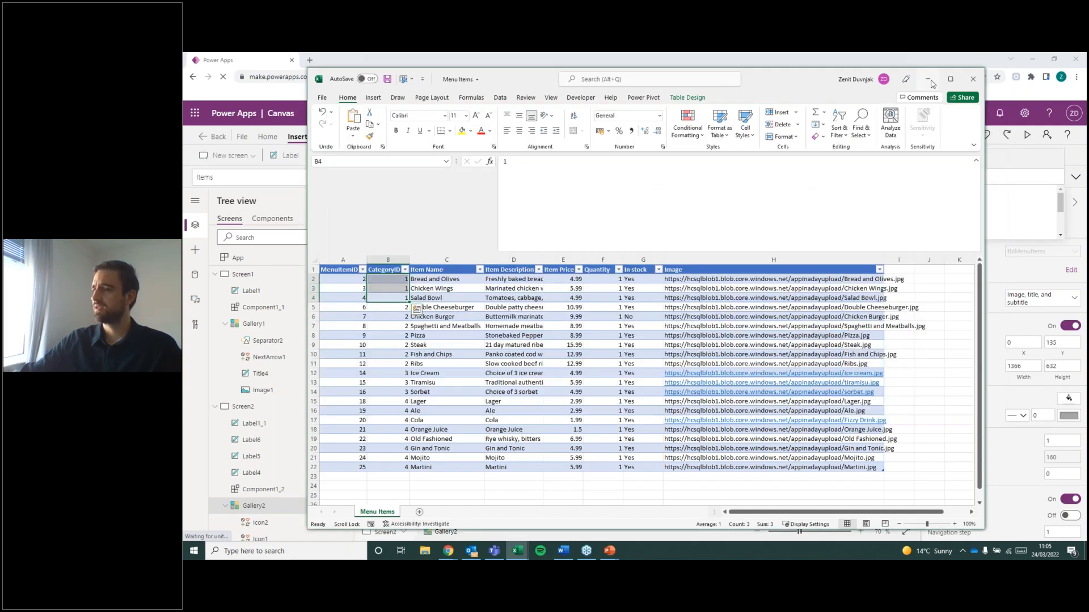
left_click(929, 79)
Collapse Screen1 in the tree and begin the filter condition in the Menu gallery's Items formula with CategoryID=.
left_click(390, 264)
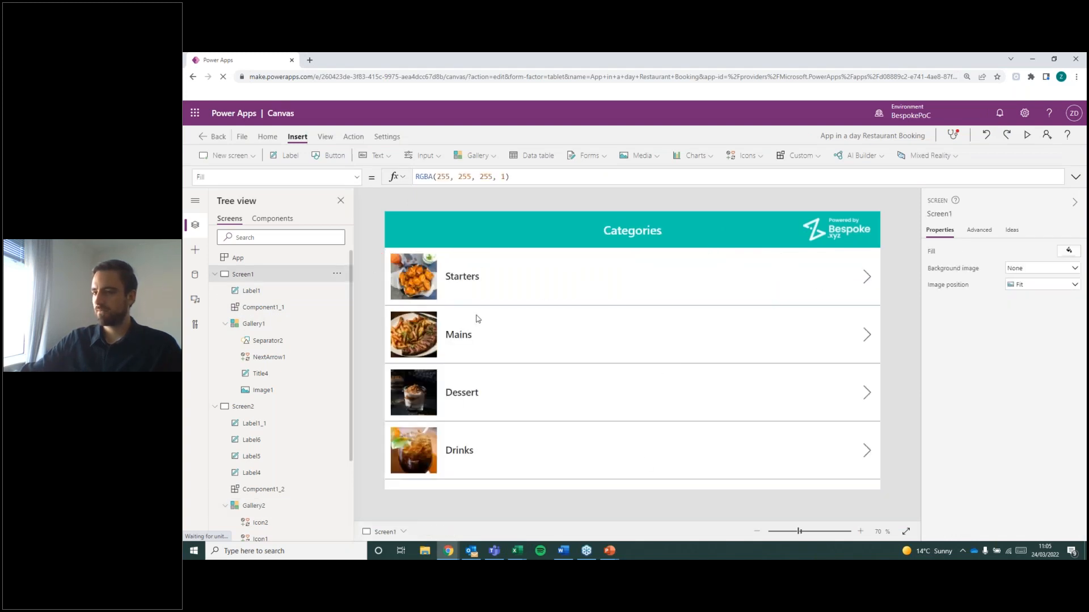
left_click(215, 274)
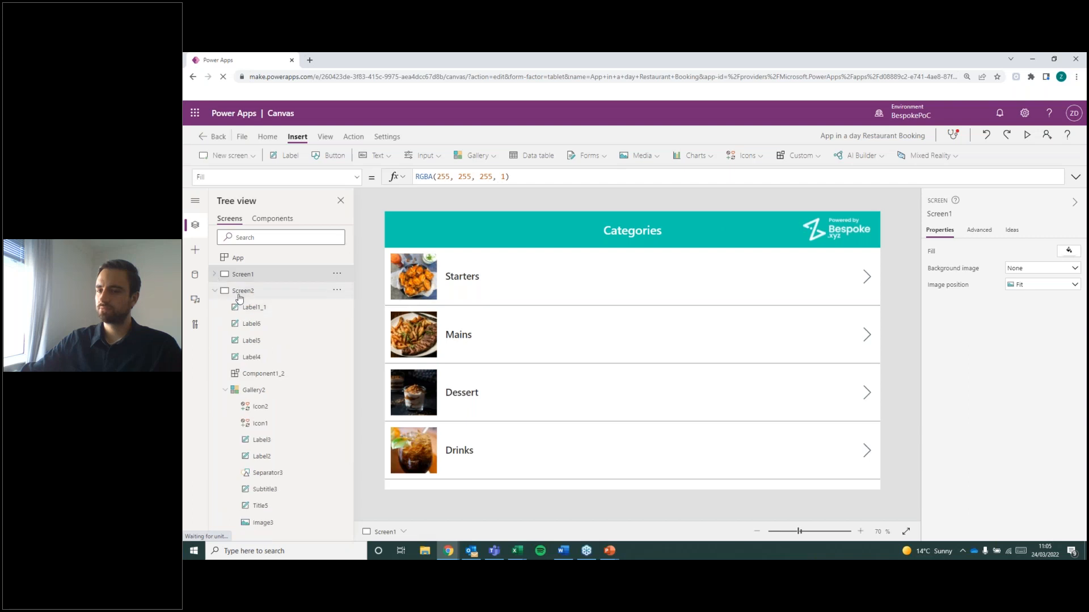
left_click(239, 296)
left_click(692, 371)
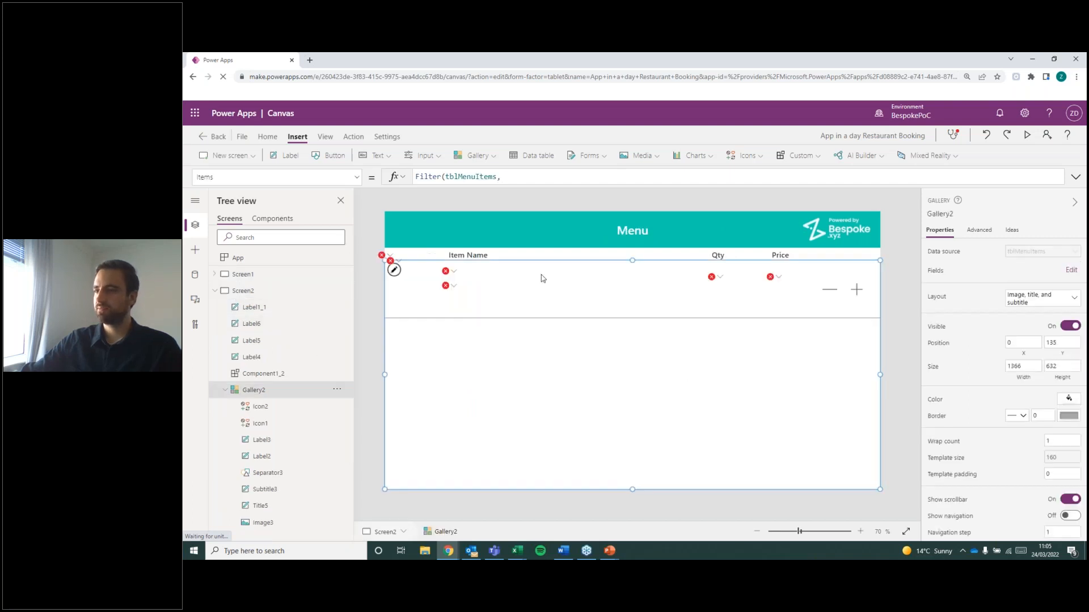
left_click(504, 178)
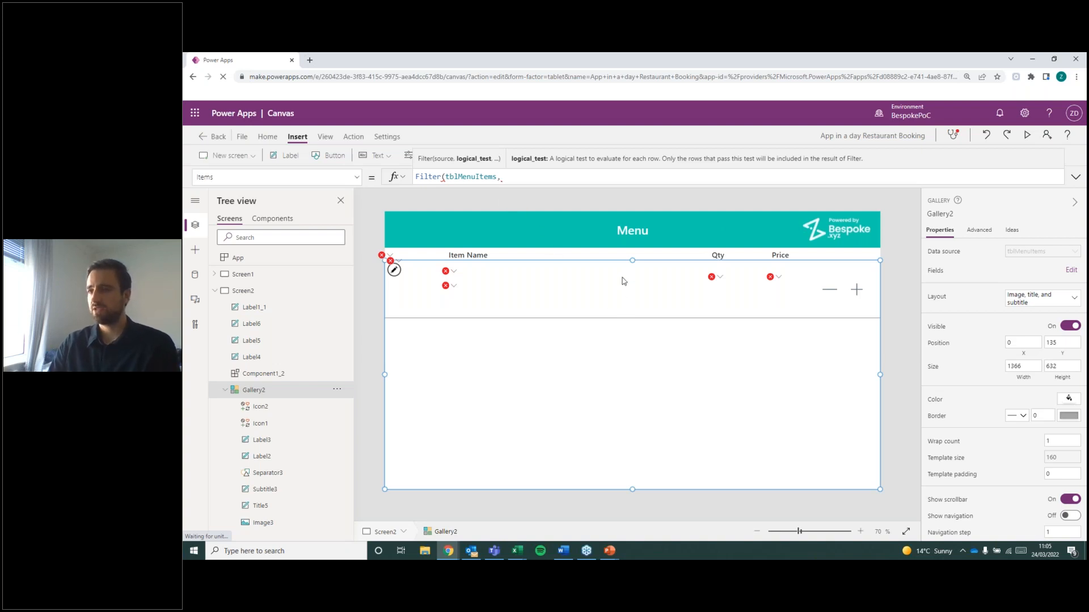
type("Categor")
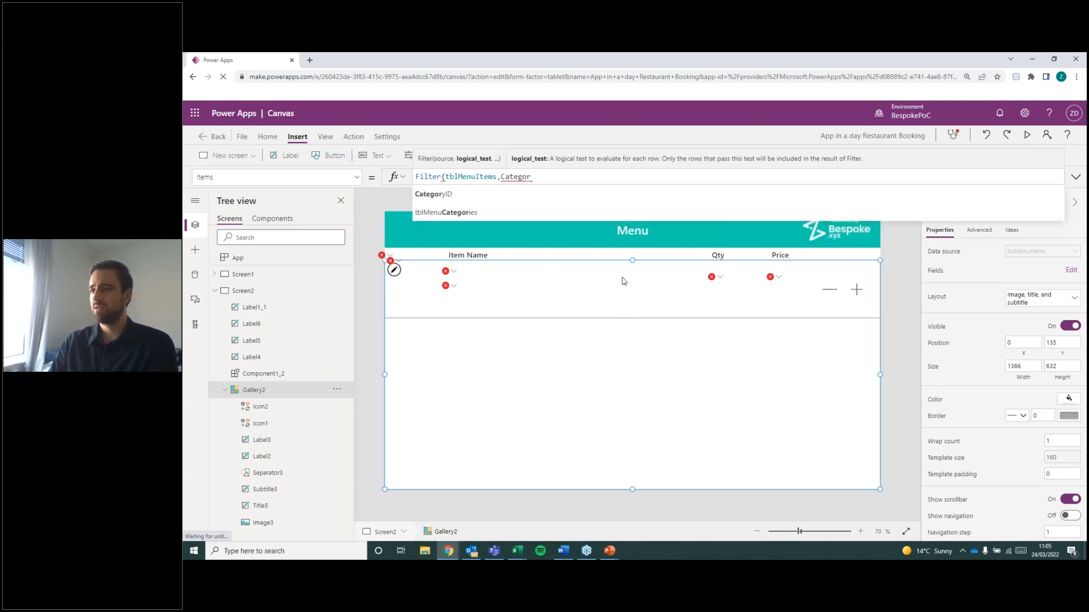
type("yID")
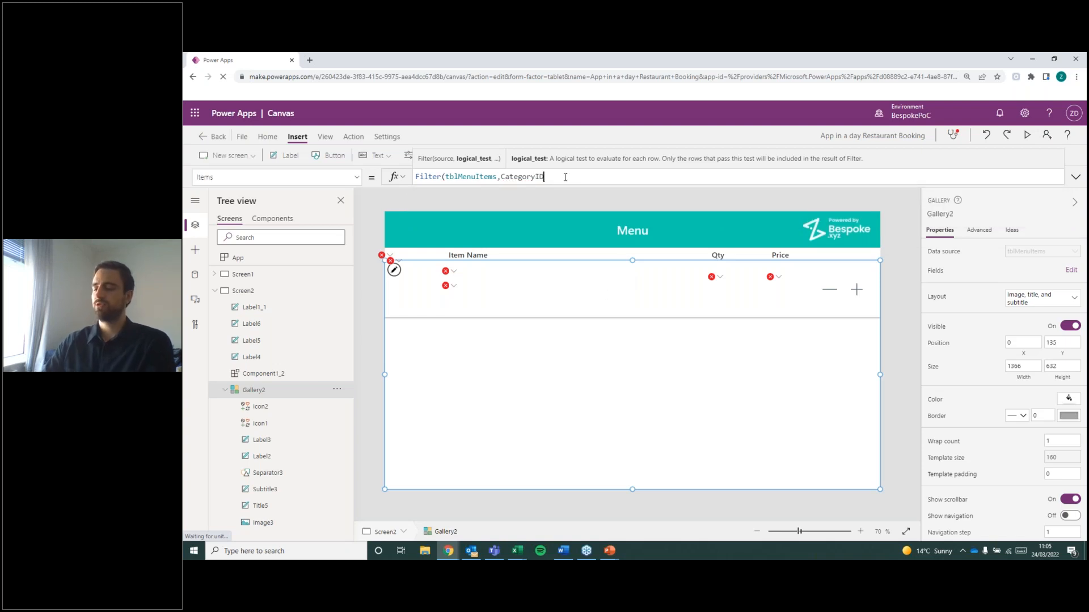
type("=")
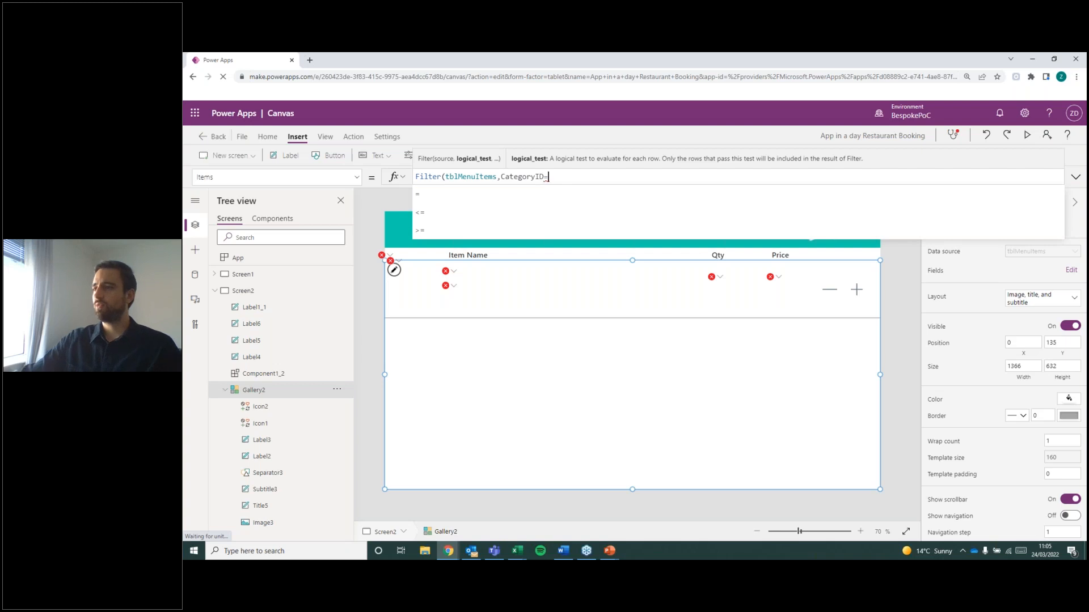
Rename the gallery on the Categories screen as gal_Categories and collapse Screen1 in the tree.
left_click(266, 277)
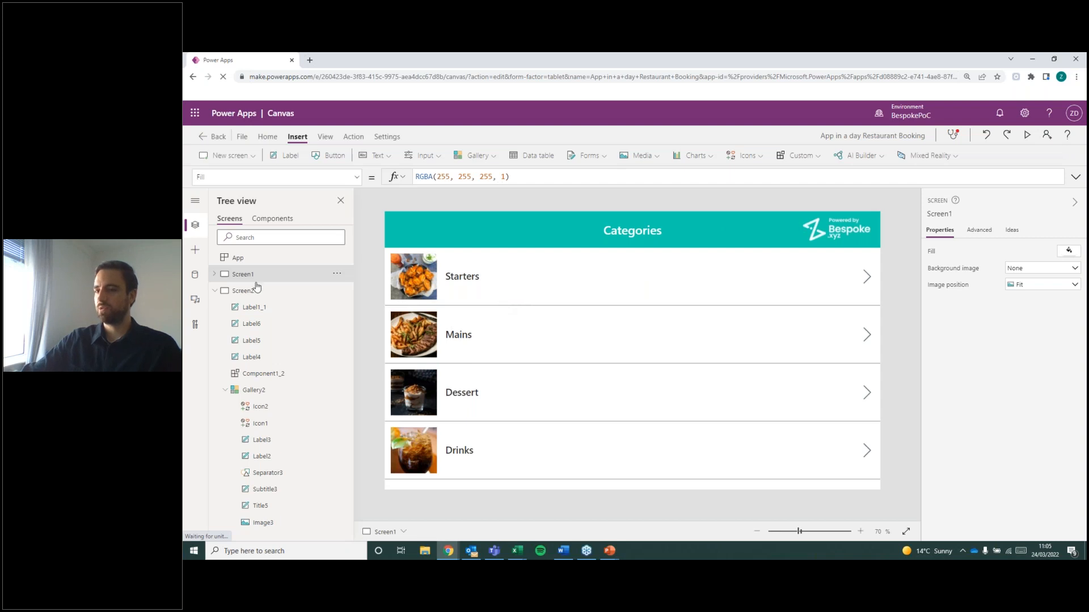
left_click(215, 275)
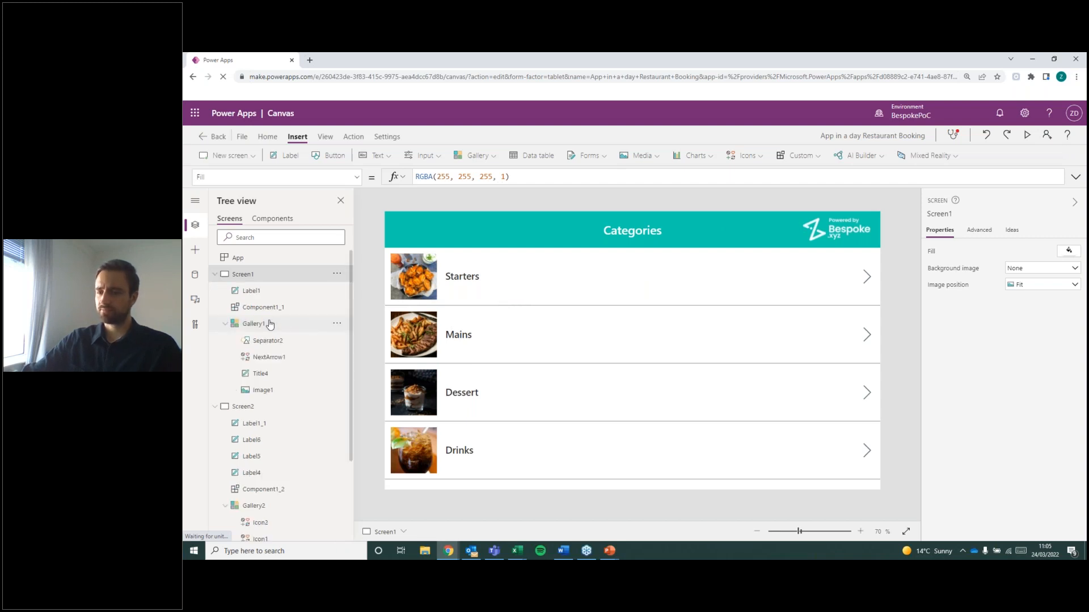
left_click(270, 324)
double_click(270, 324)
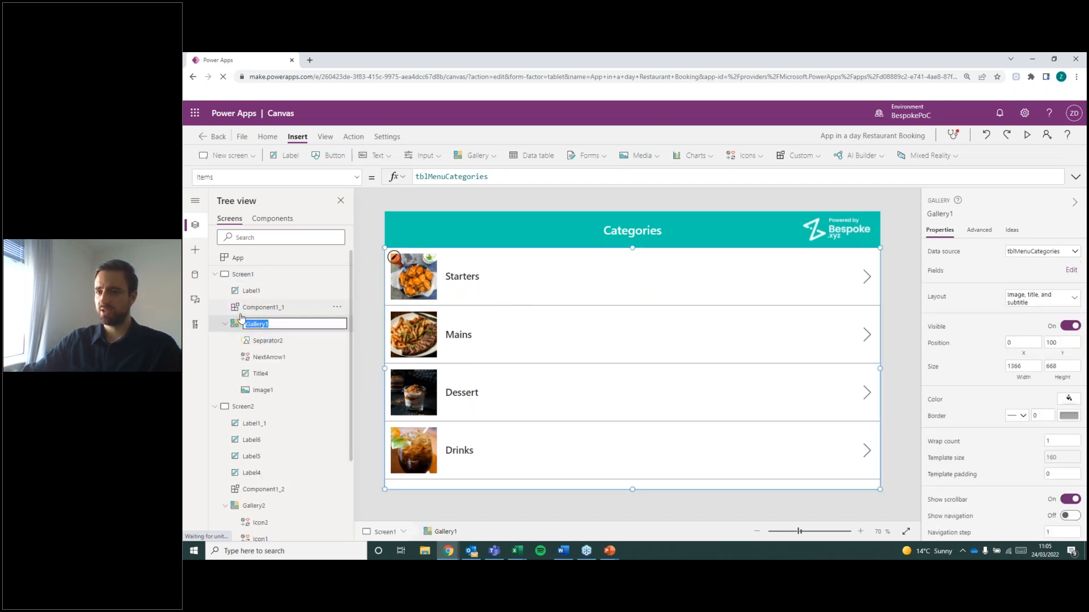
left_click(378, 293)
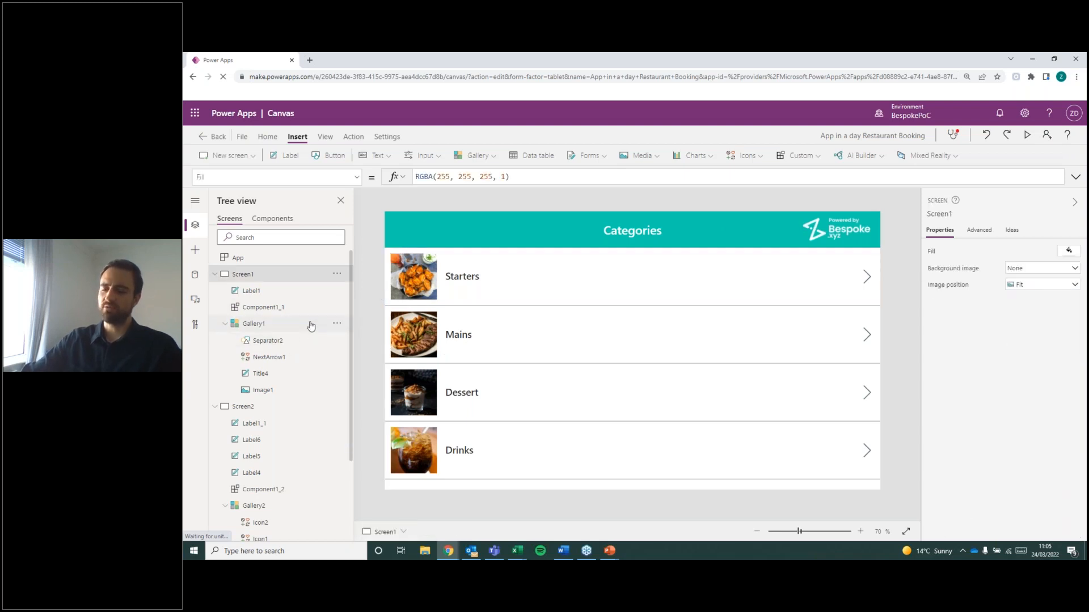
left_click(310, 326)
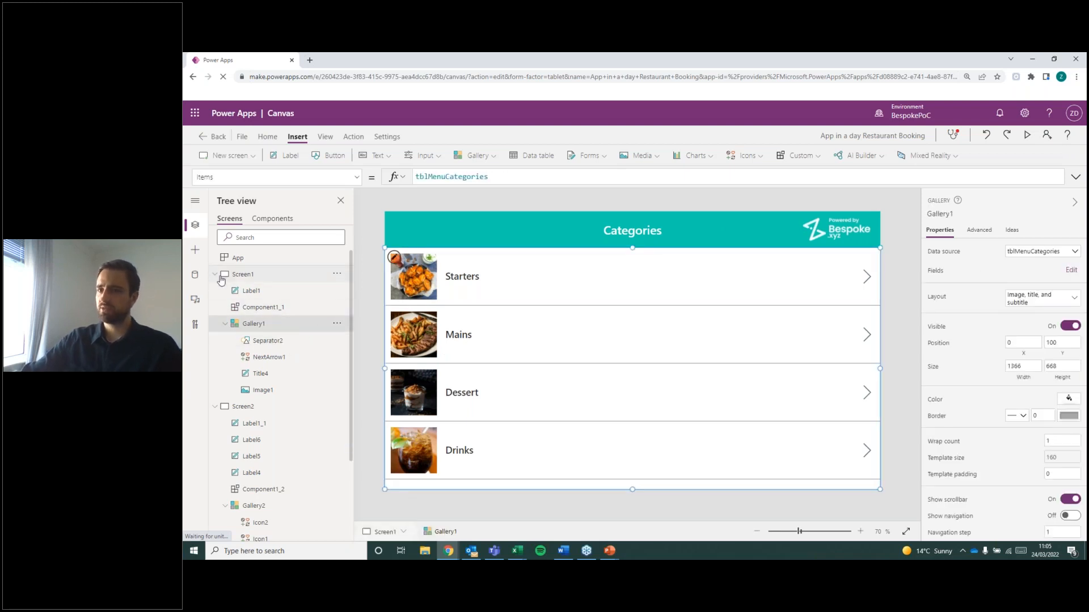
left_click(216, 276)
left_click(215, 275)
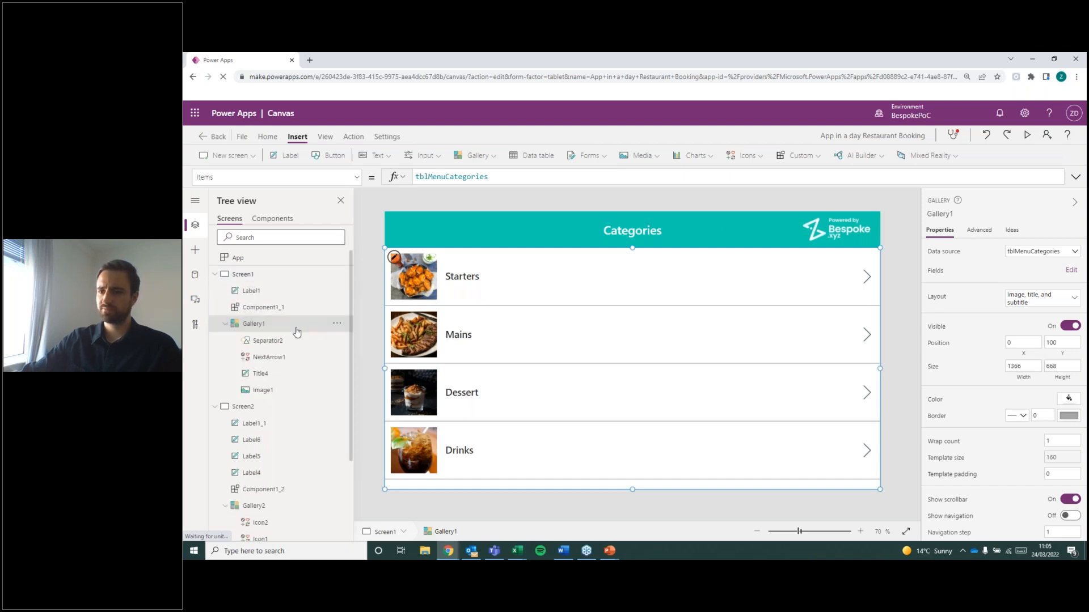
double_click(260, 329)
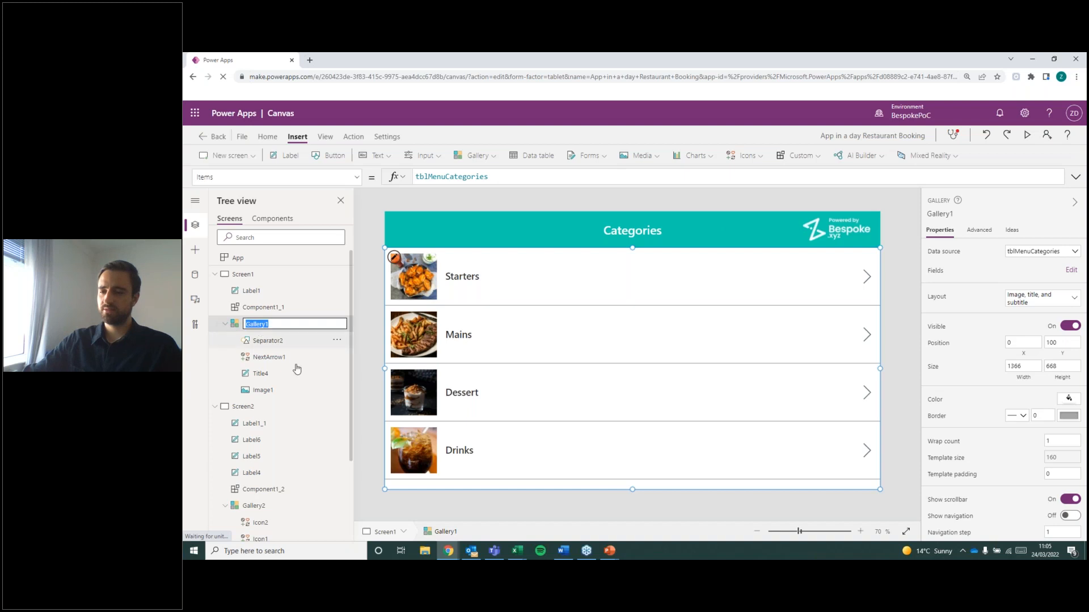
type("g")
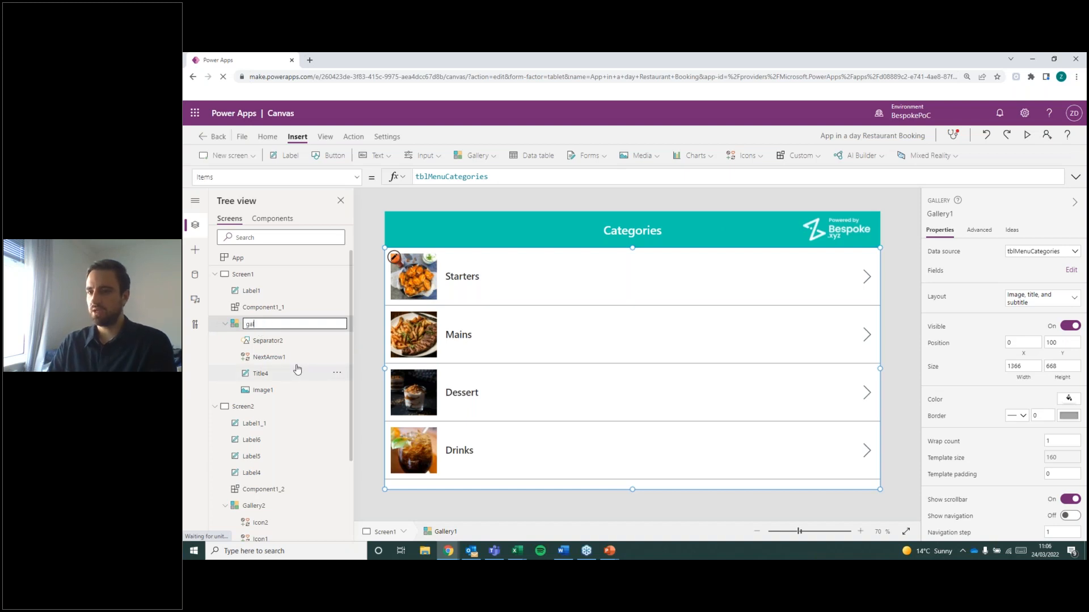
type("al_Categories")
key("Return")
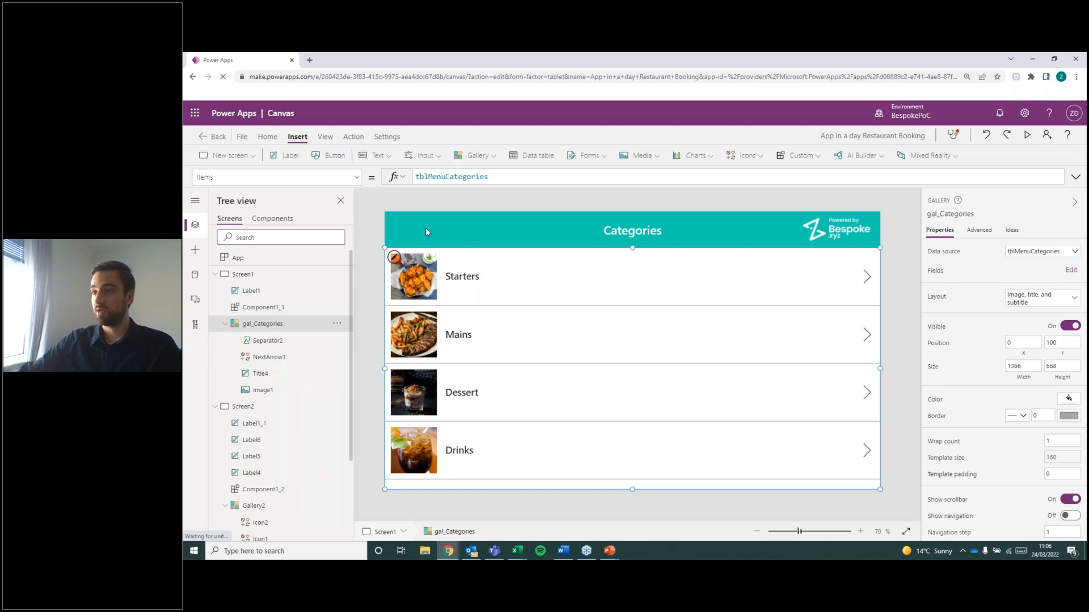
left_click(217, 275)
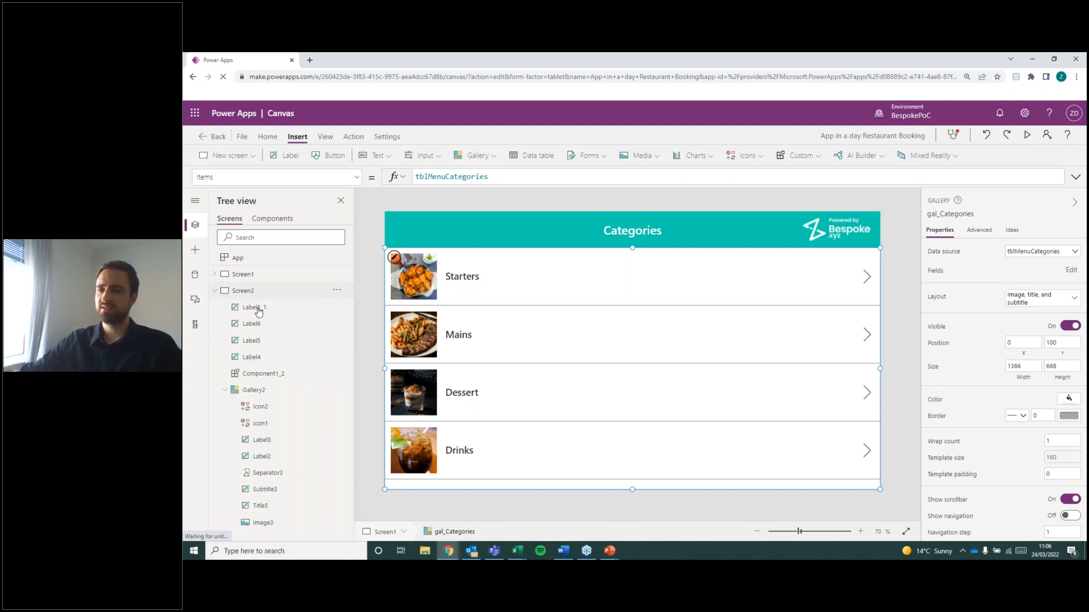
Extend the filter condition in the Menu gallery's Items formula on Screen2 to CategoryID=gal_Categories.
left_click(244, 291)
left_click(603, 388)
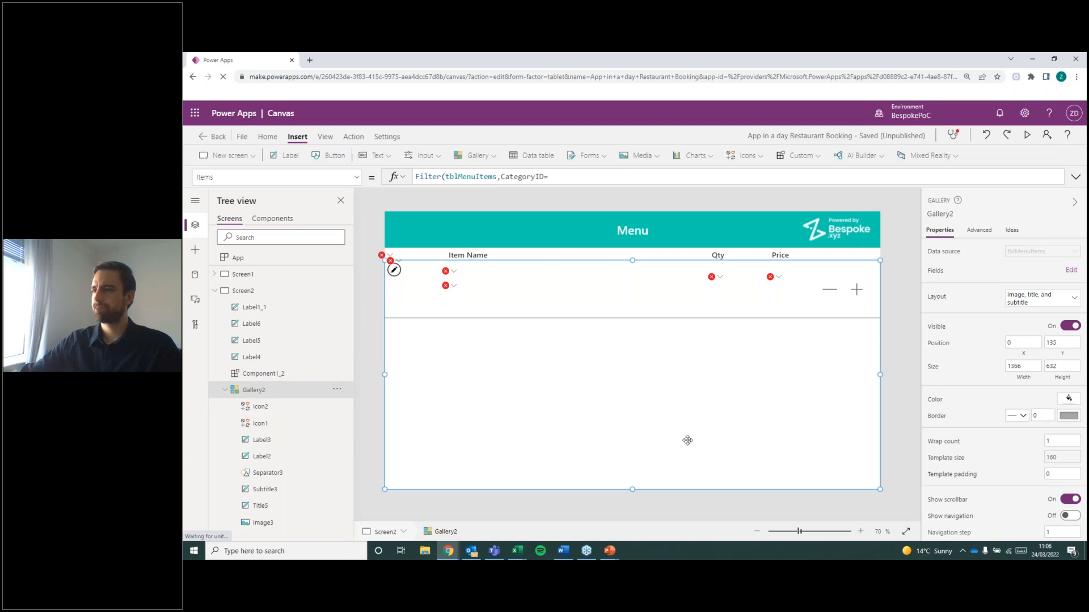
left_click(552, 176)
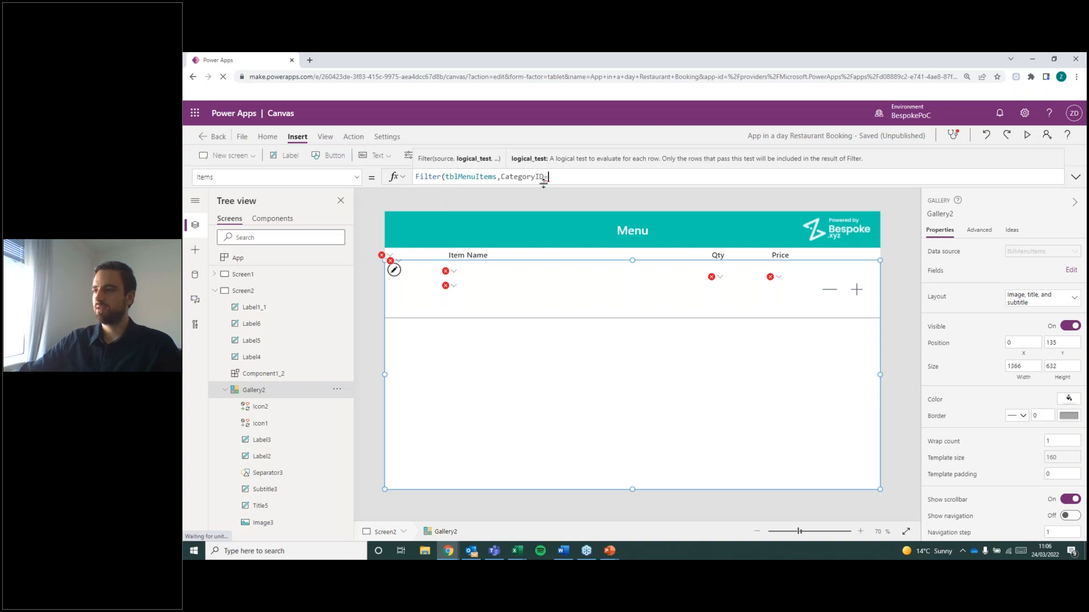
mouse_move(546, 178)
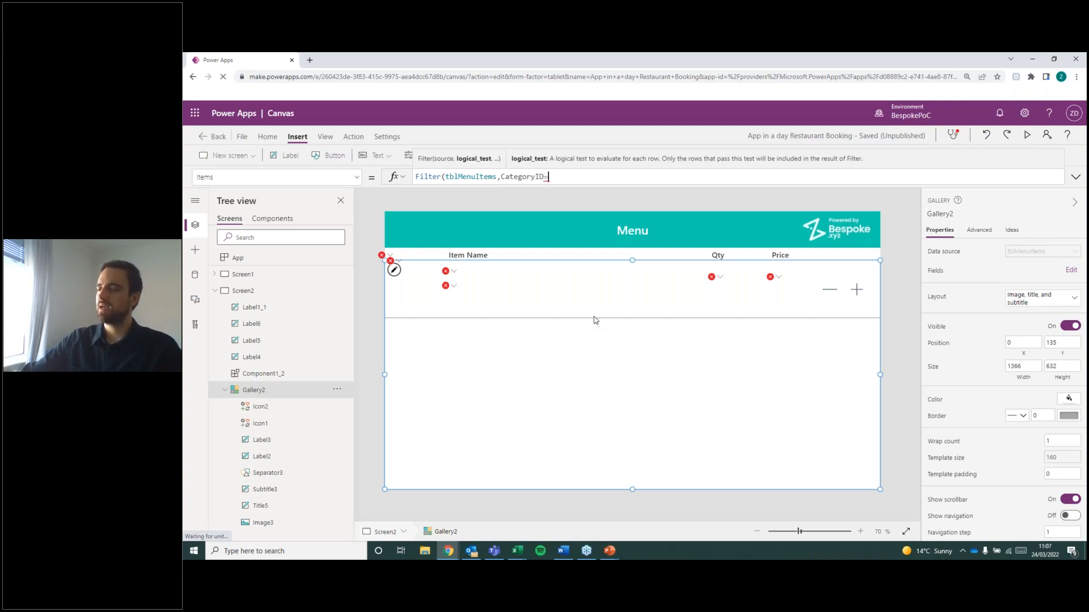
left_click(212, 275)
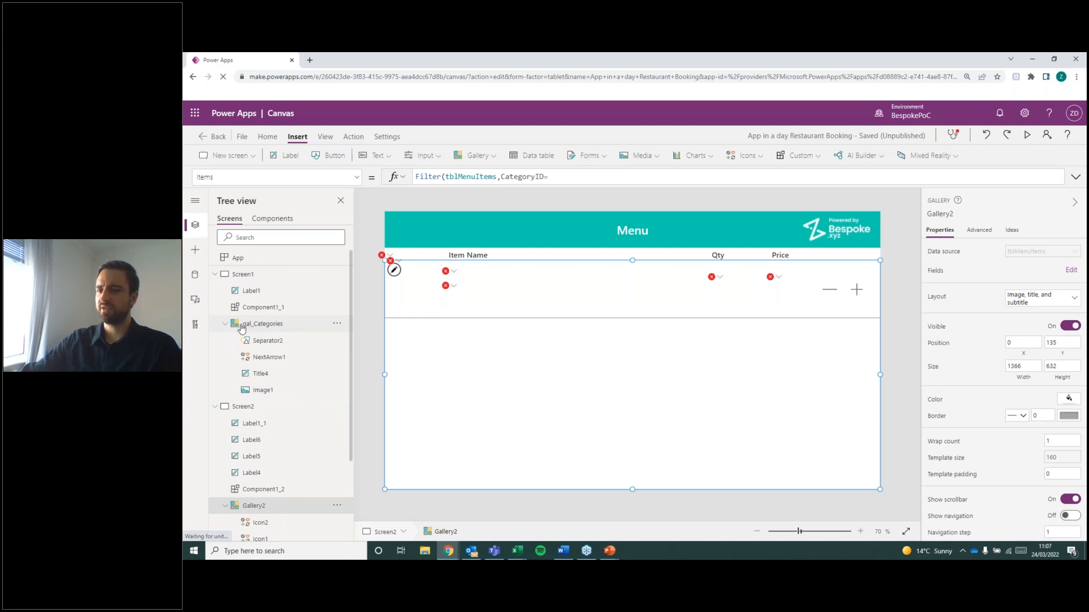
left_click(590, 173)
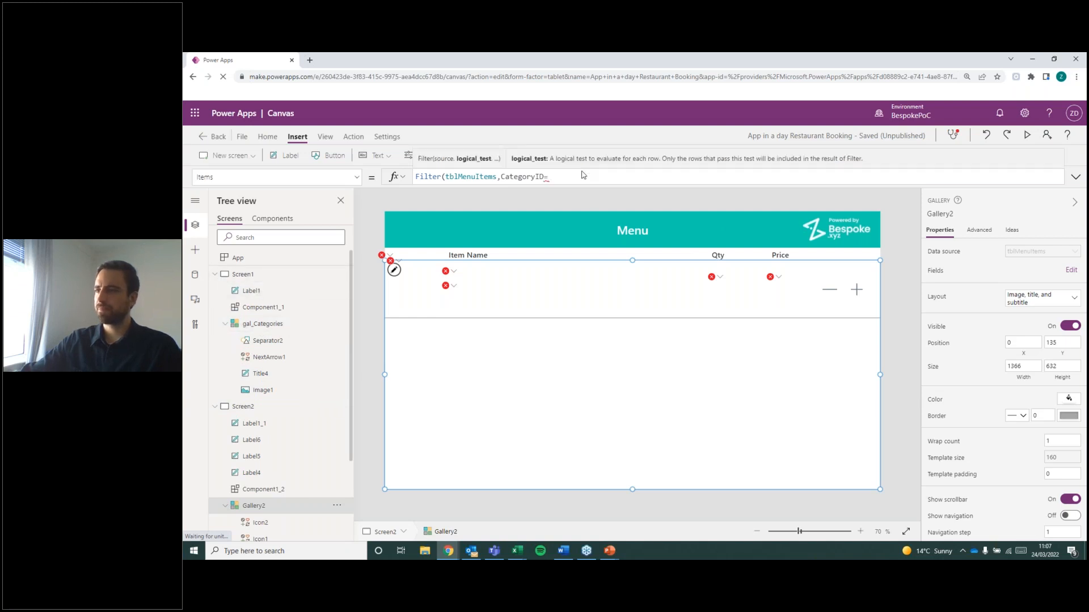
type("CategoryID=gal")
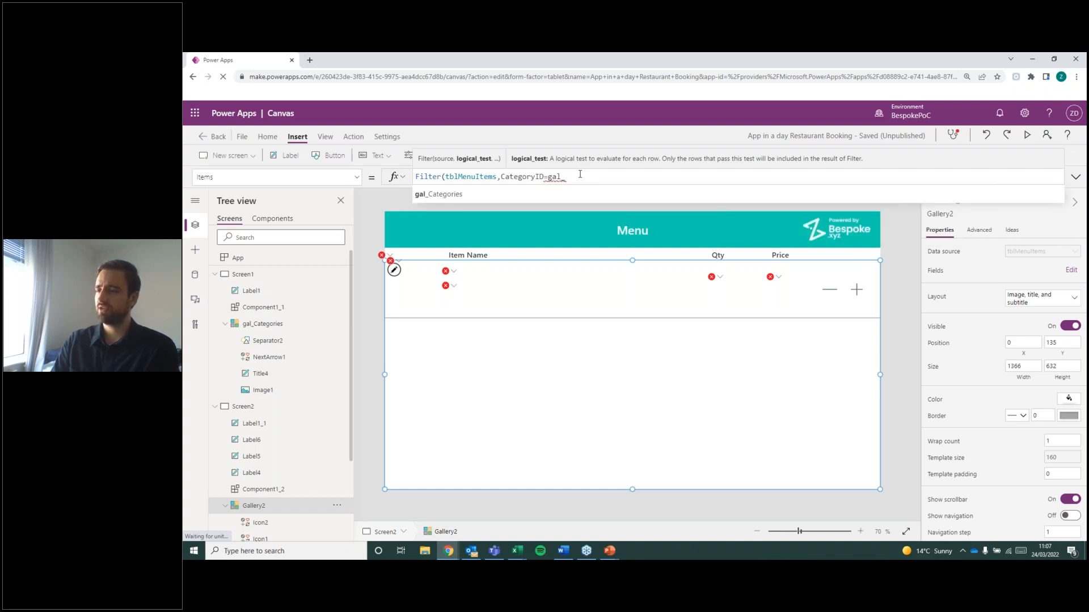
key("Tab")
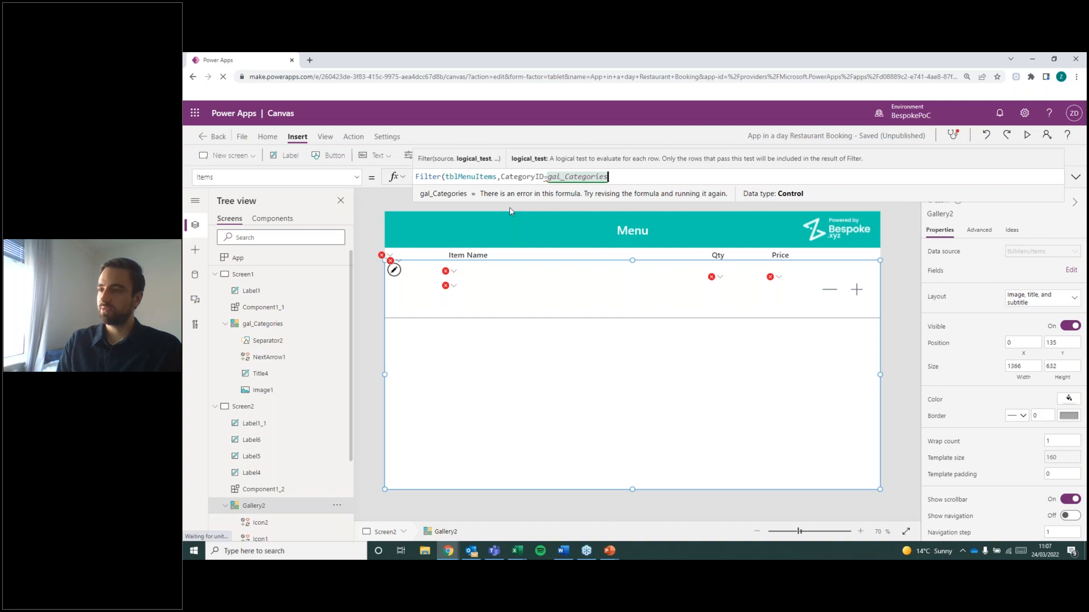
Look through the properties of gal_Categories and append .Selected to the reference in the Menu gallery's filter condition.
type(".")
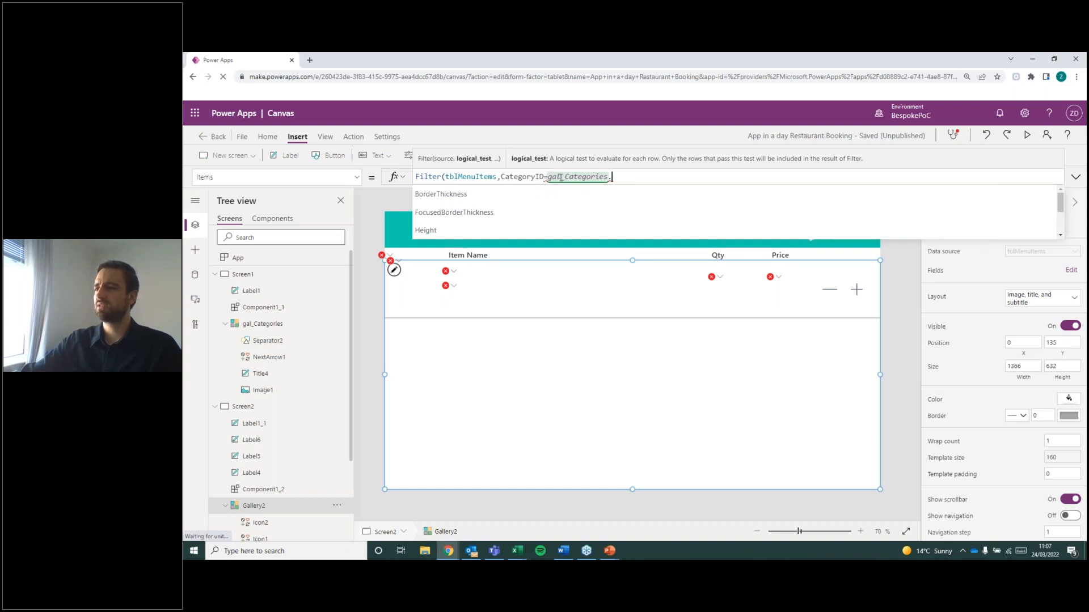
scroll(493, 219, "down", 5)
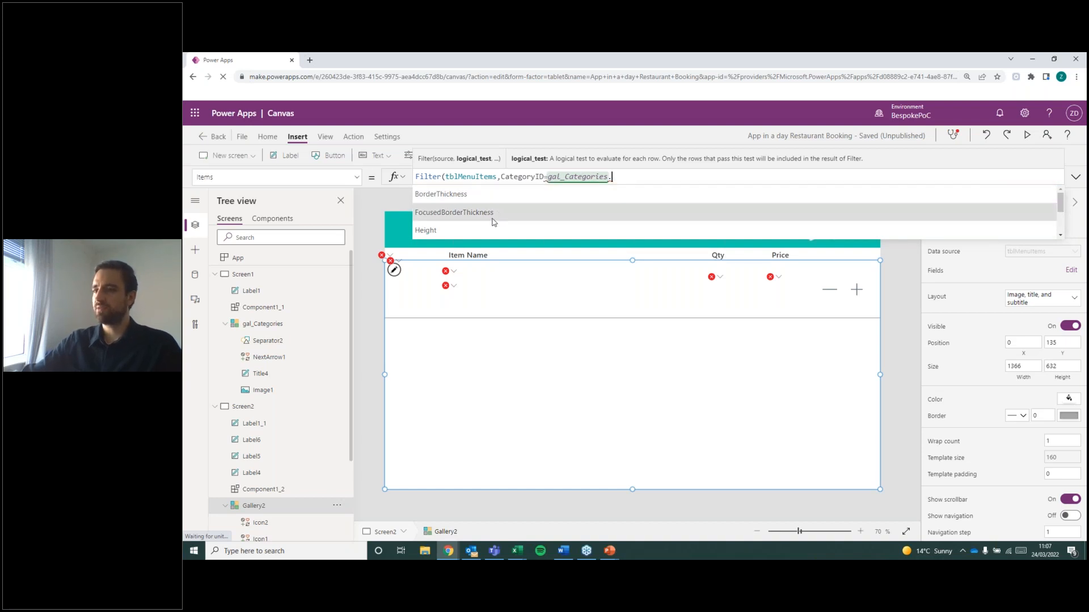
scroll(493, 222, "up", 8)
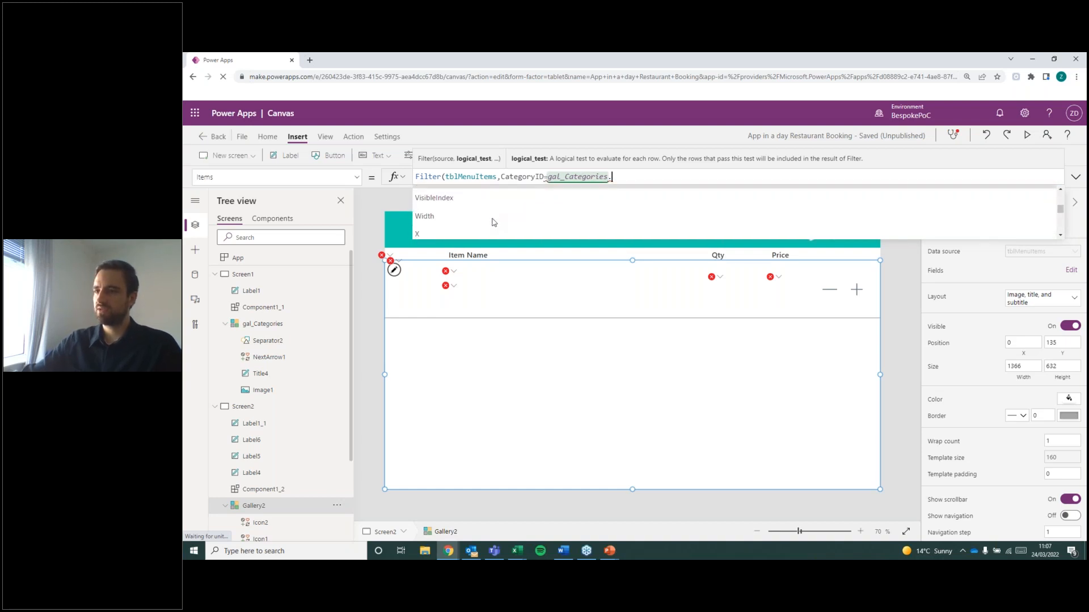
scroll(494, 222, "down", 3)
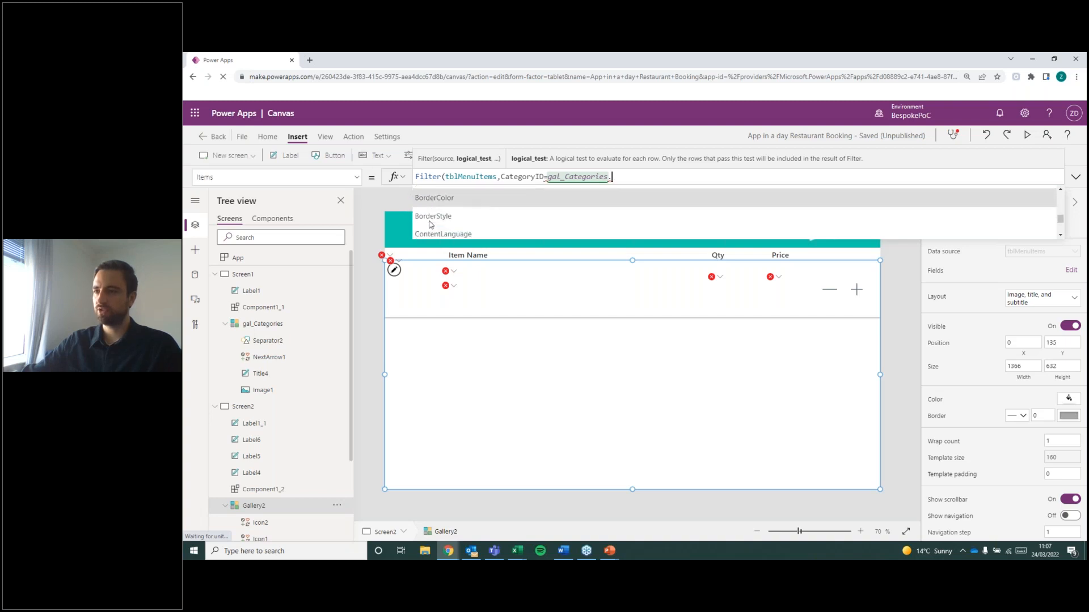
scroll(466, 222, "down", 5)
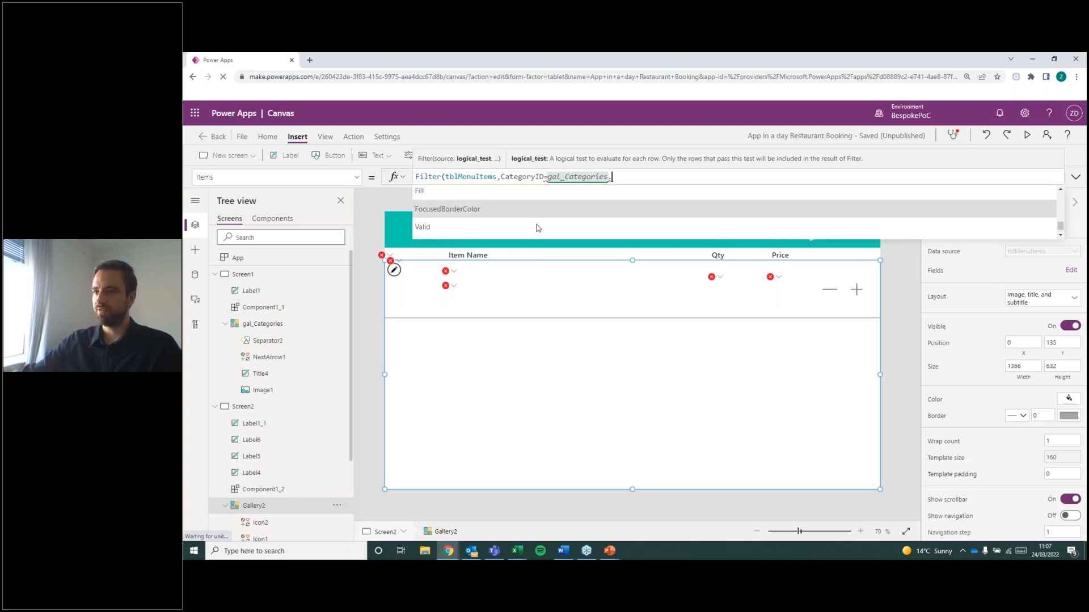
scroll(521, 222, "up", 6)
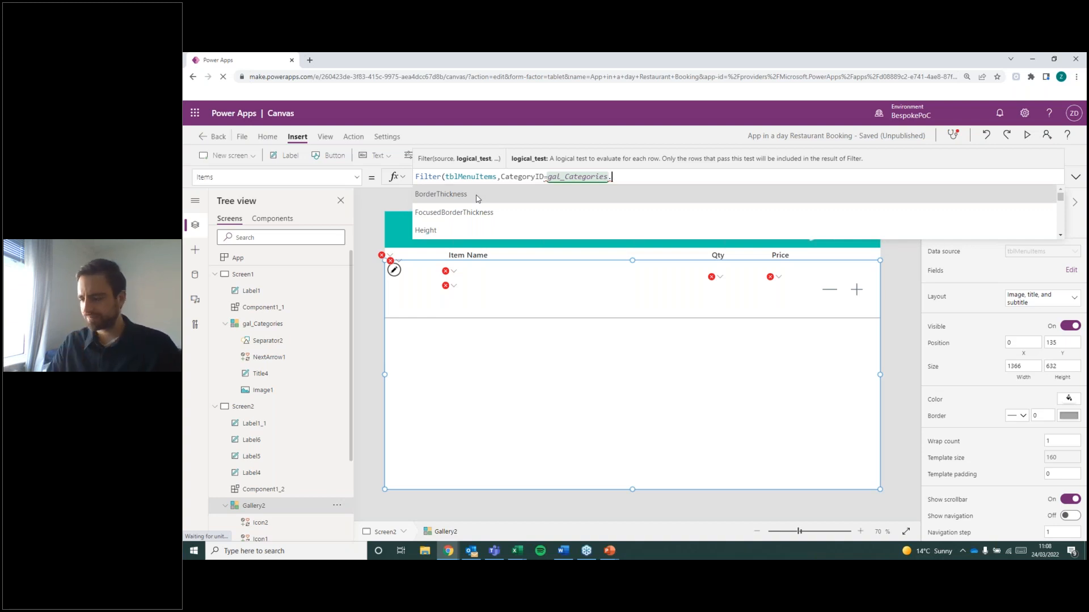
key("BackSpace")
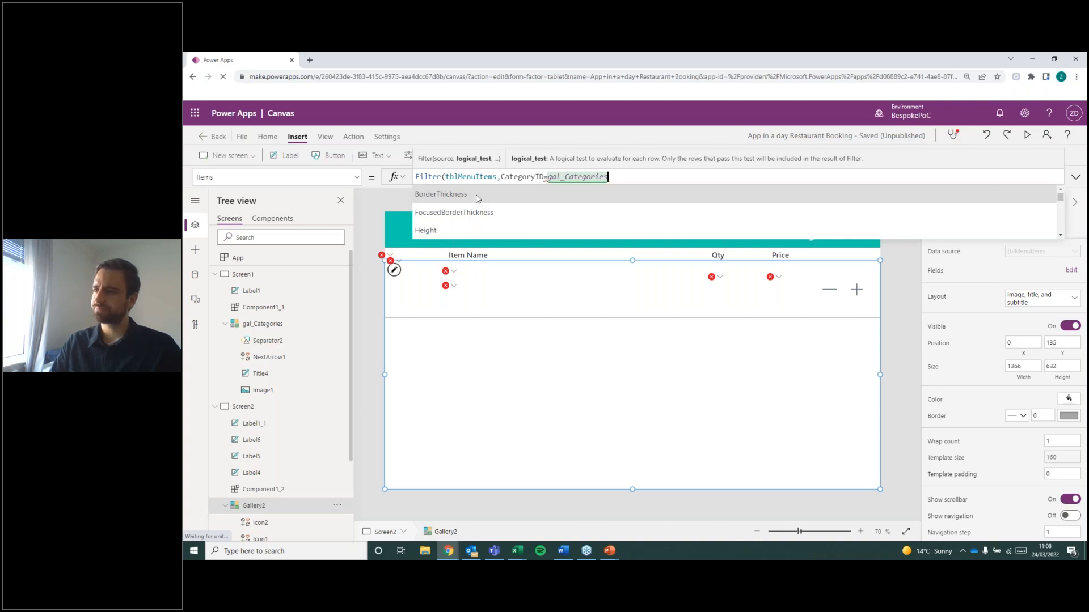
type(".")
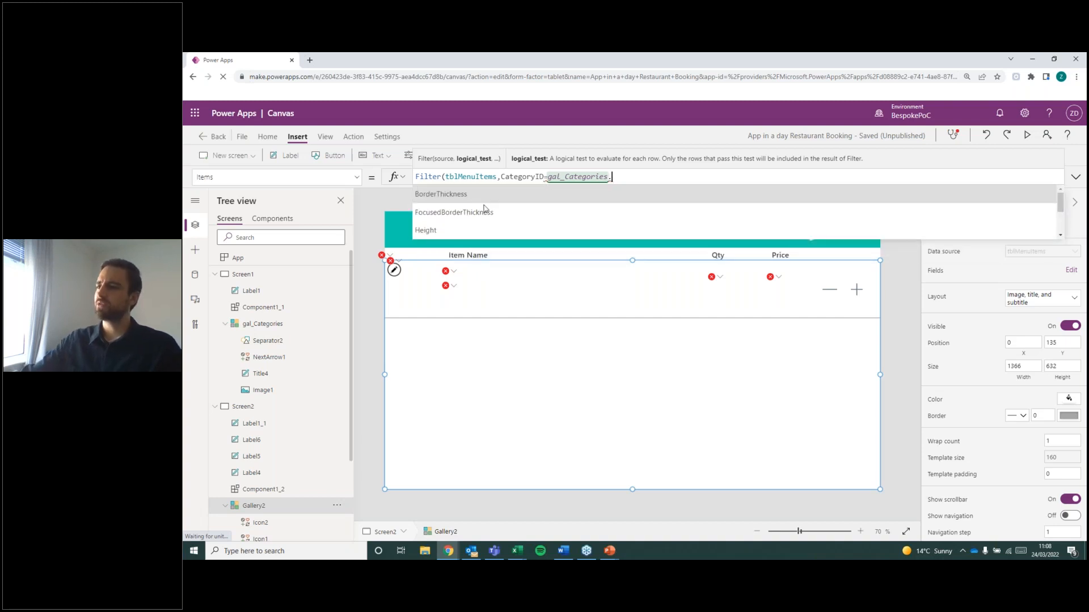
scroll(481, 211, "down", 1)
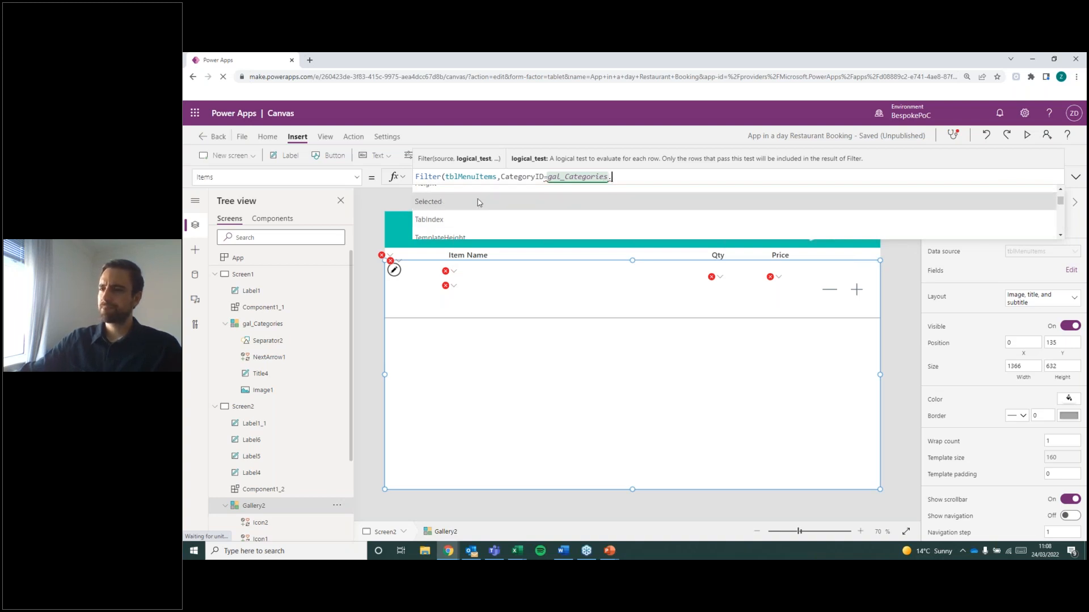
left_click(560, 199)
Review the Categories screen and the Menu screen, and examine the gal_Categories.Selected reference in the Menu gallery's Items formula.
double_click(638, 178)
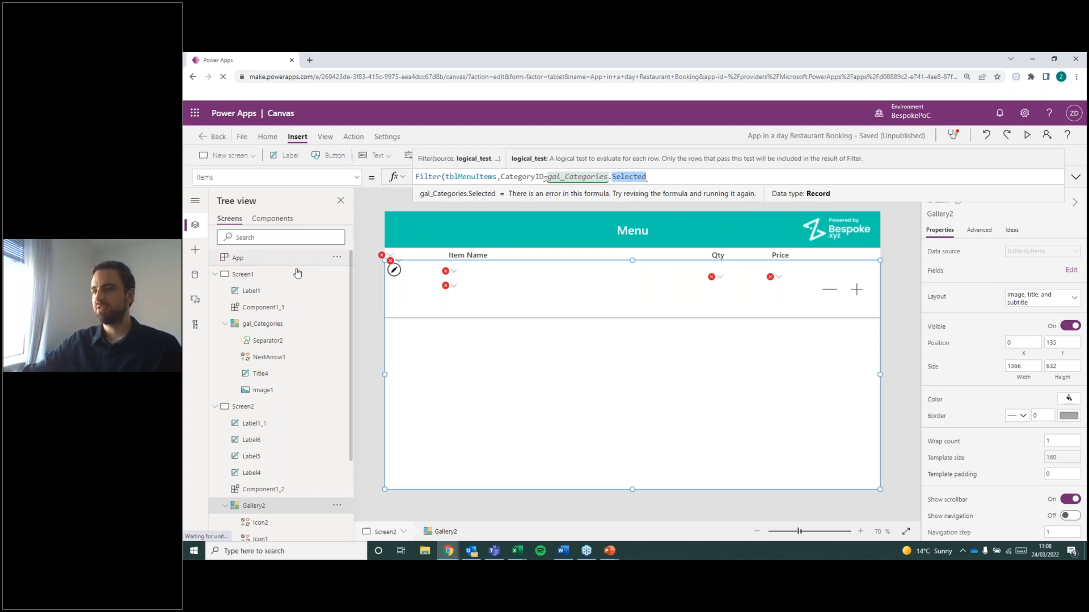
left_click(269, 276)
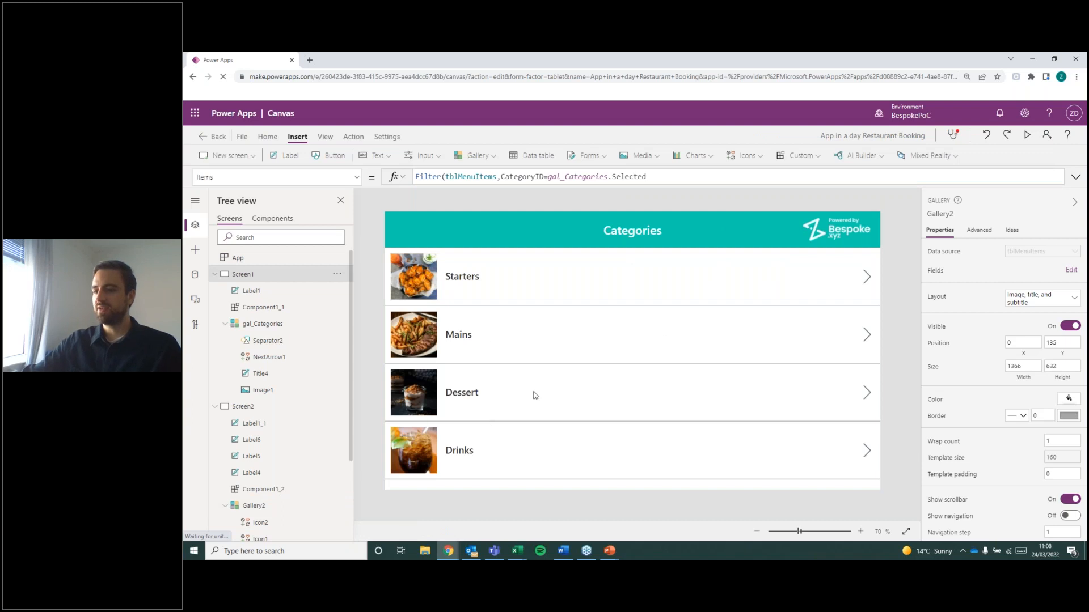
left_click(263, 408)
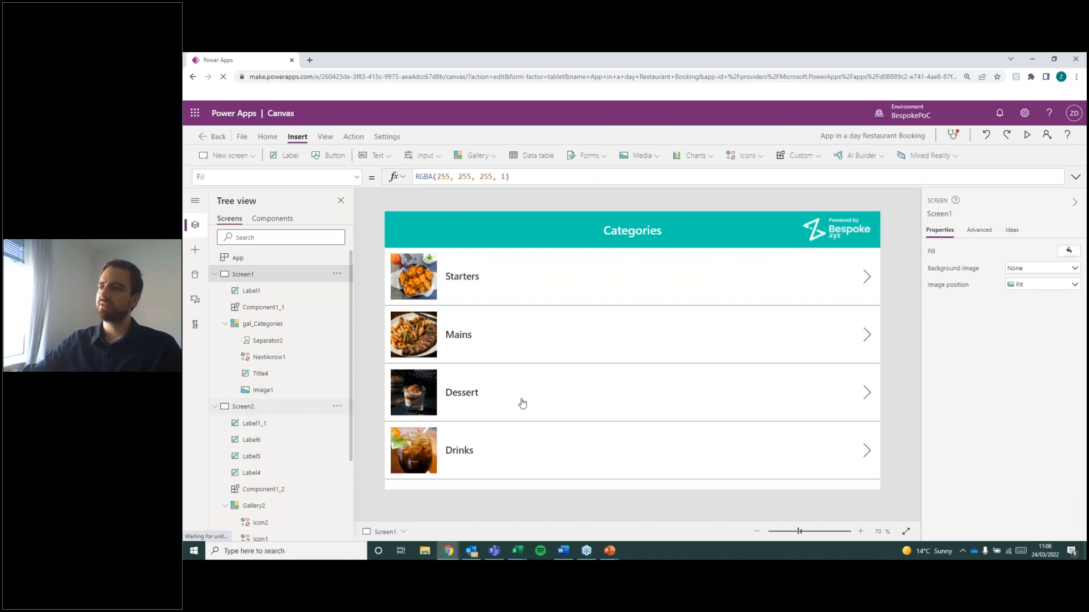
left_click(571, 359)
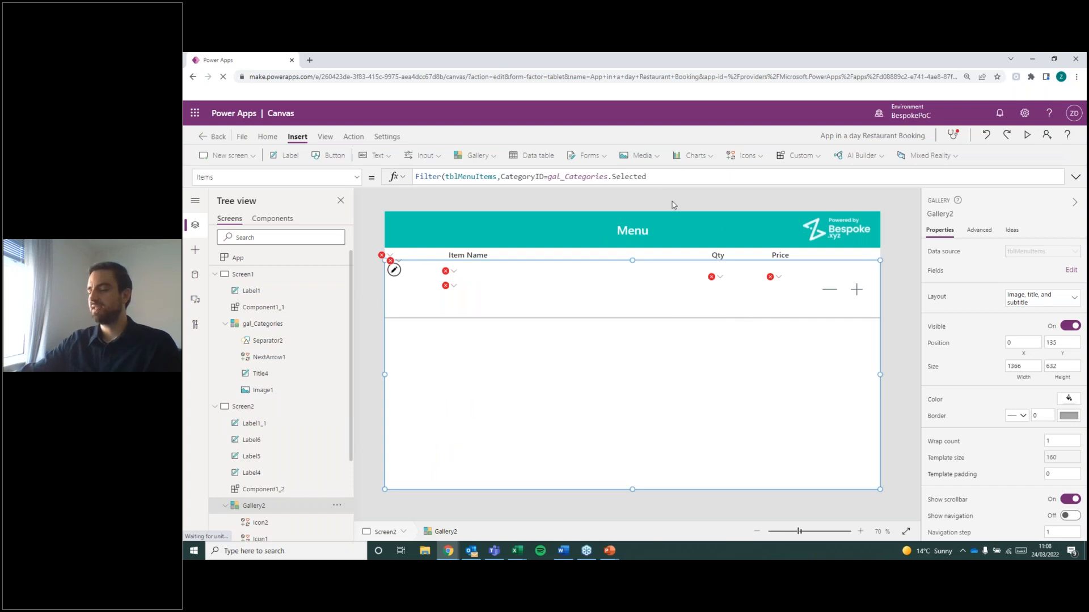
left_click(621, 176)
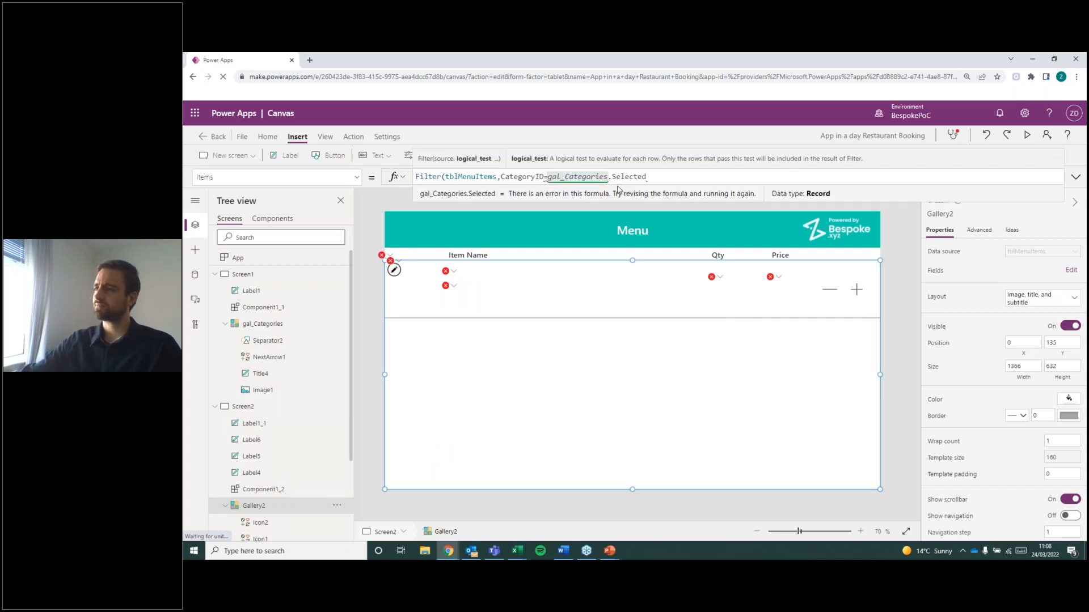
double_click(644, 177)
left_click_drag(607, 176, 547, 177)
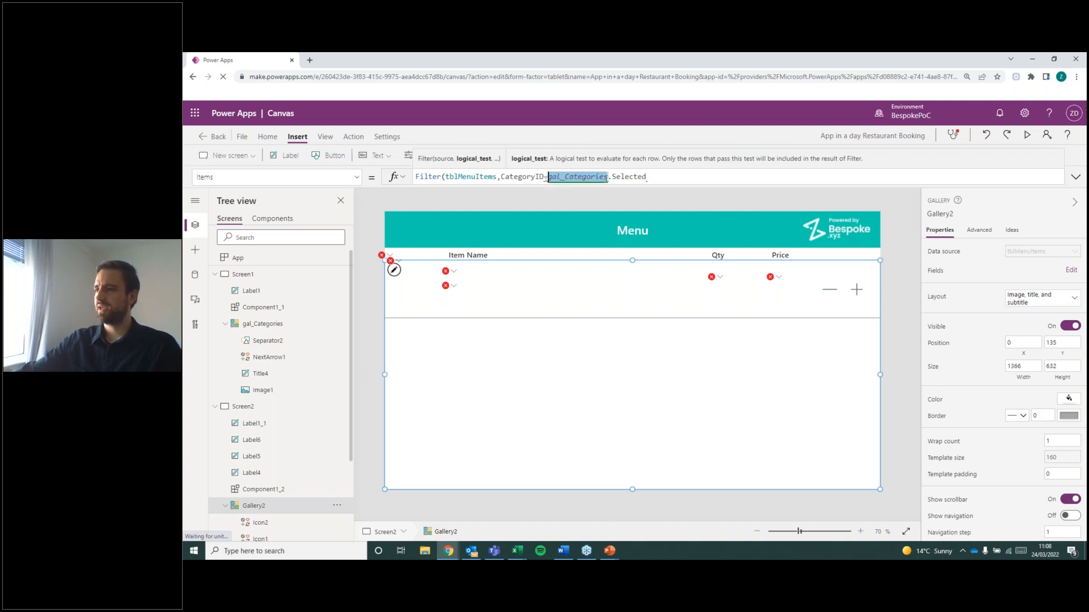
double_click(625, 176)
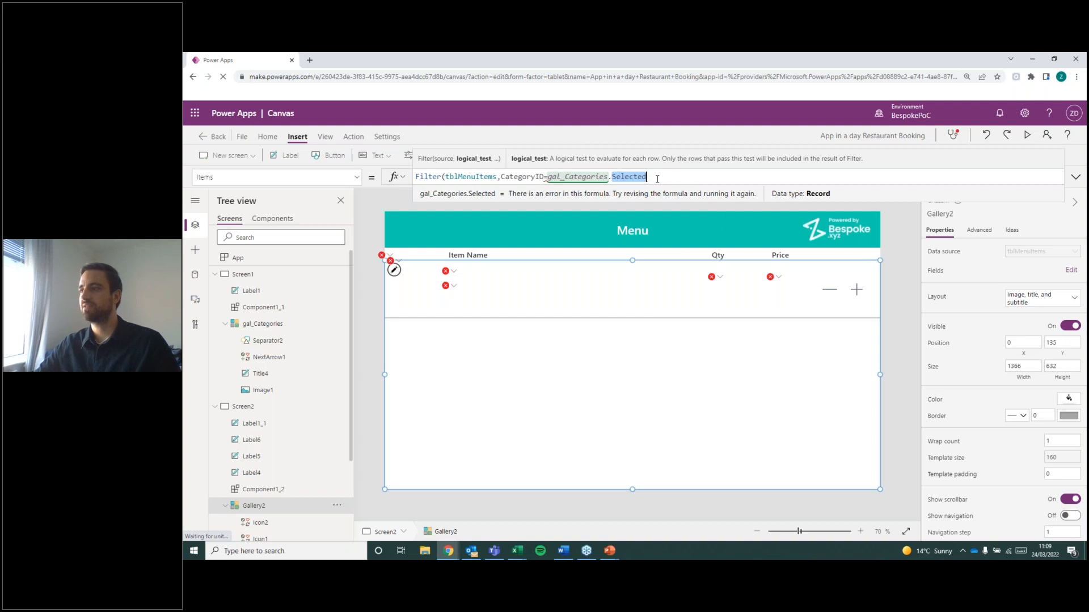
Complete the Menu gallery's Items formula as Filter(tblMenuItems,CategoryID=gal_Categories.Selected.CategoryID).
left_click(657, 179)
type(".")
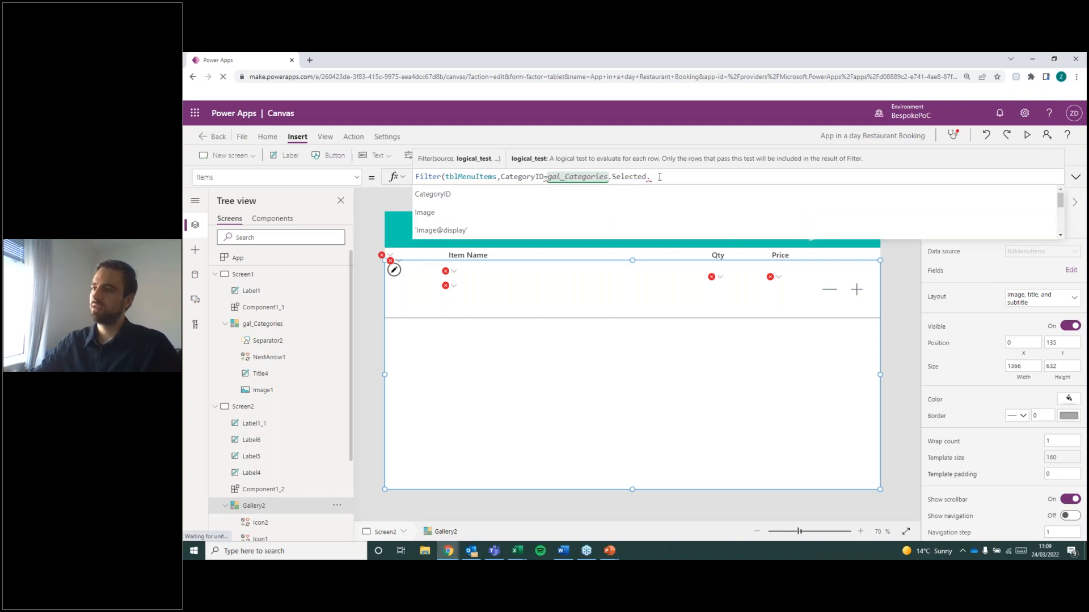
scroll(504, 222, "down", 3)
scroll(504, 223, "up", 2)
scroll(504, 223, "down", 2)
scroll(510, 224, "up", 3)
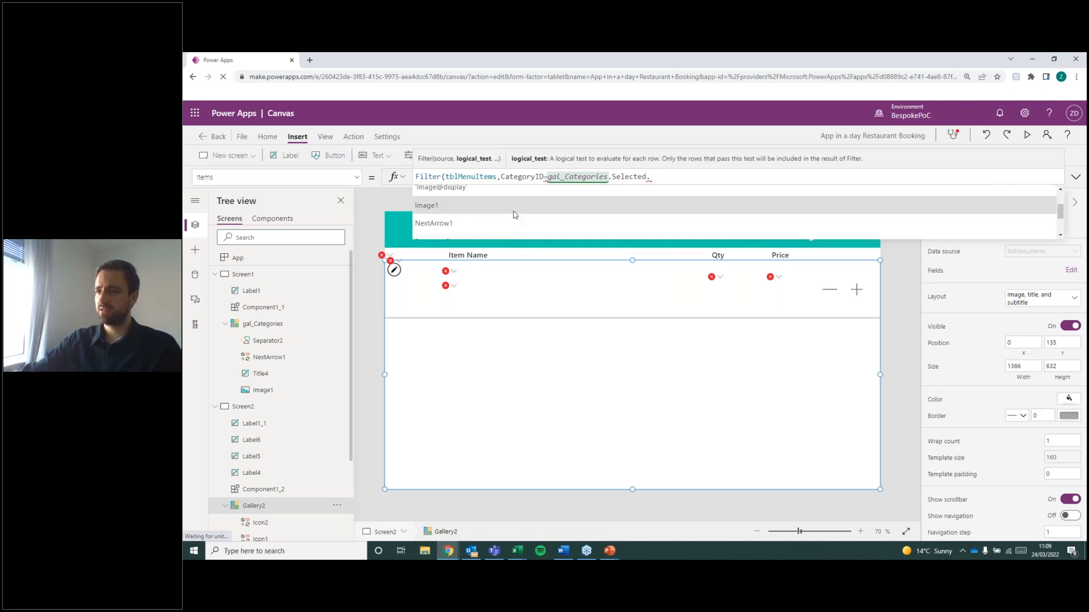
scroll(518, 218, "down", 5)
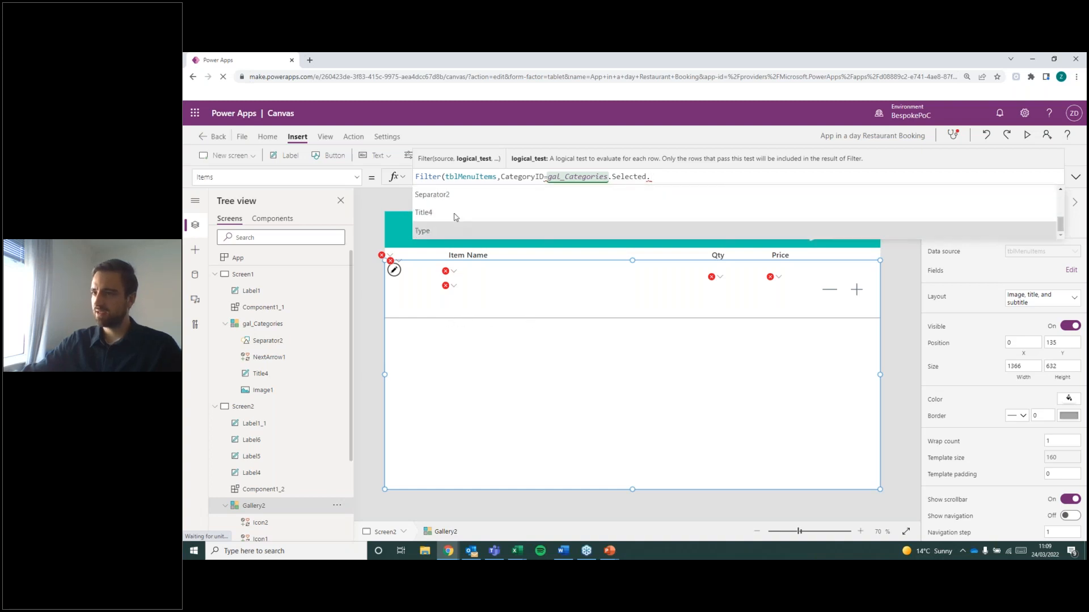
scroll(437, 215, "up", 5)
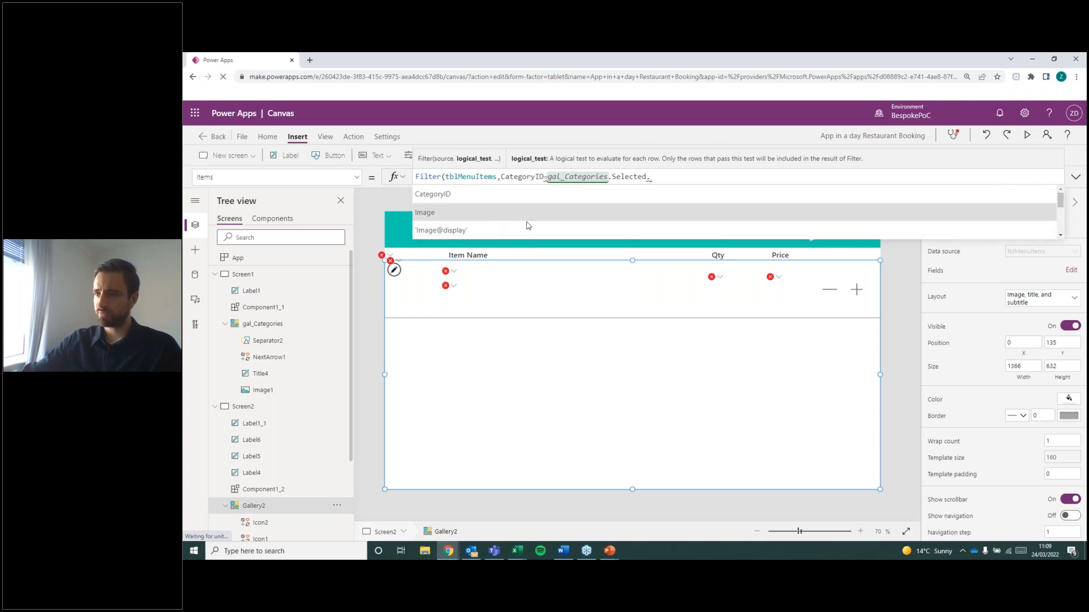
left_click(576, 195)
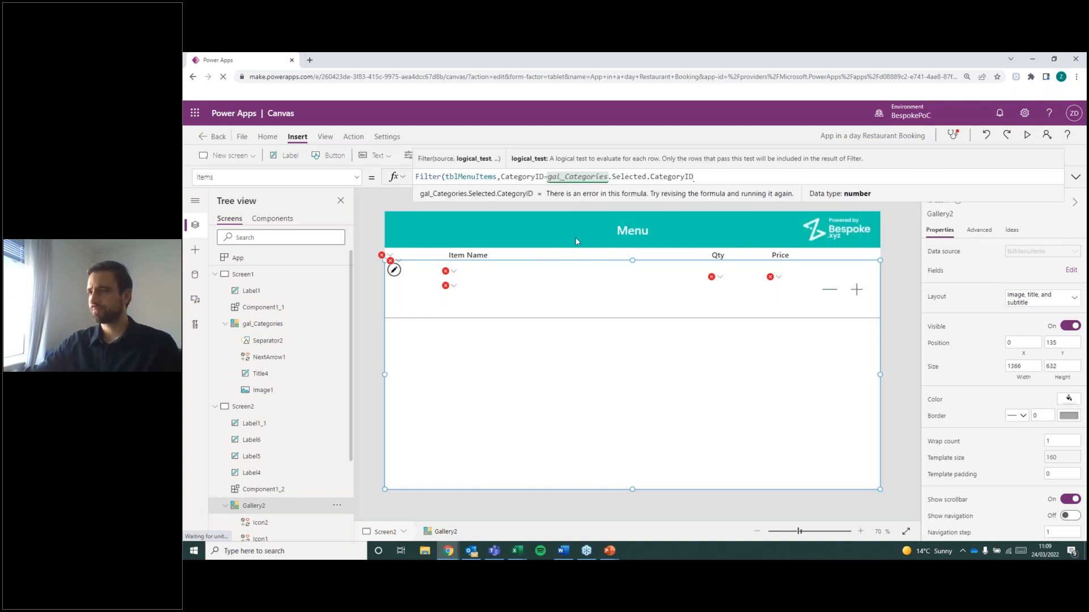
type(")")
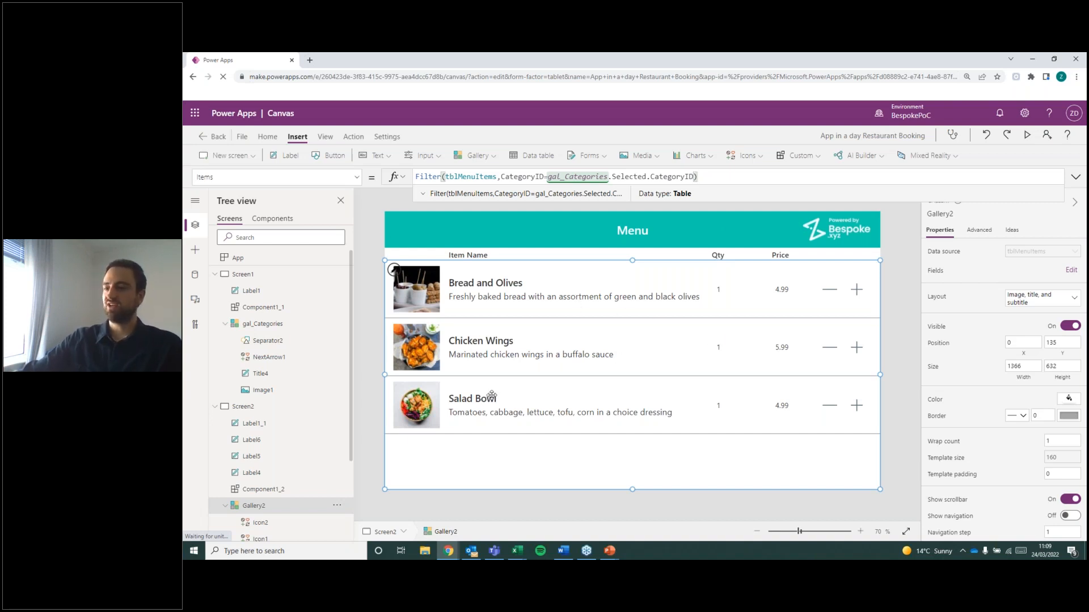
Compare the list on the Categories screen with the filtered items on the Menu screen.
left_click(272, 275)
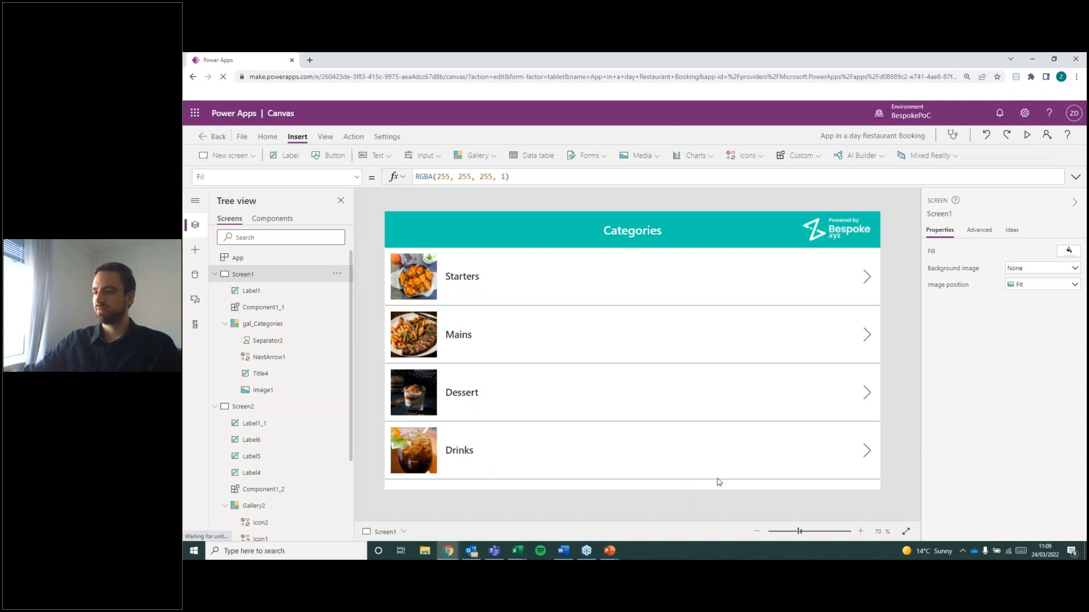
left_click(279, 396)
left_click(276, 406)
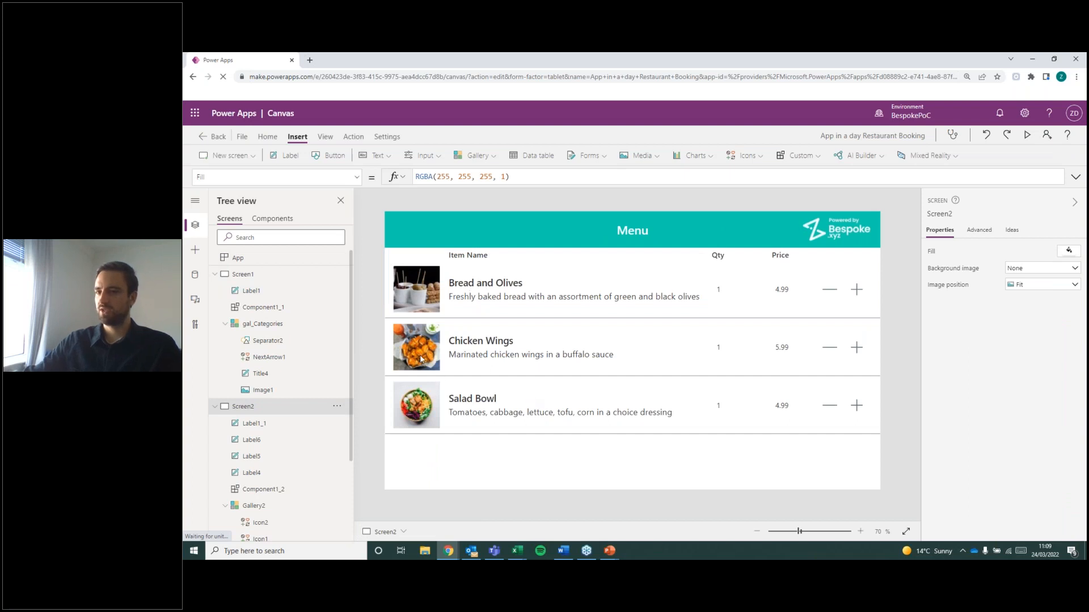
left_click(266, 275)
left_click(257, 407)
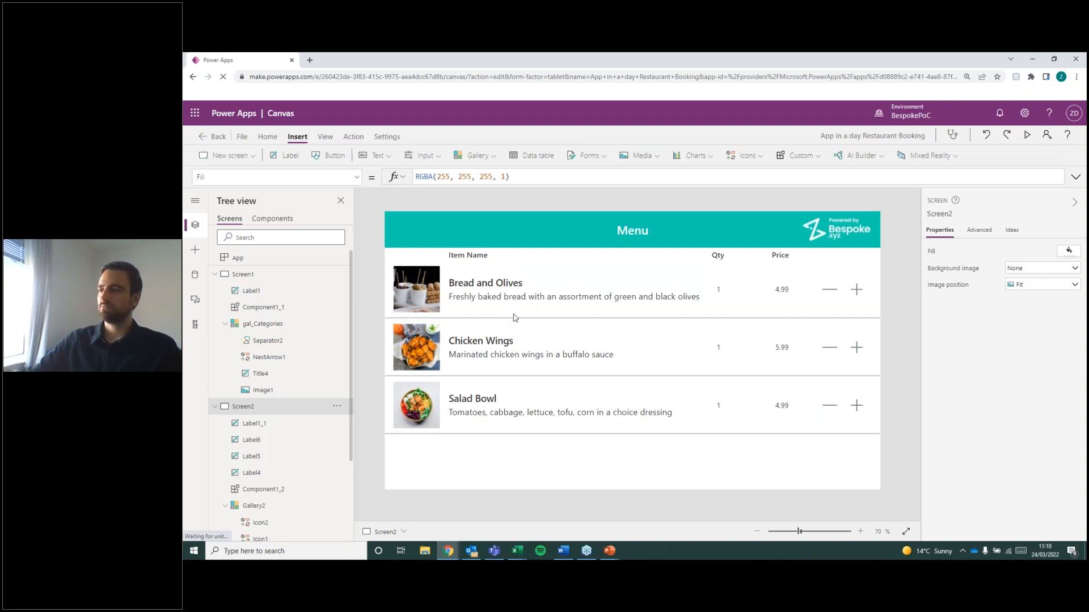
Collapse Screen1 in the tree and insert a Left icon on the Menu screen.
key("alt+Tab")
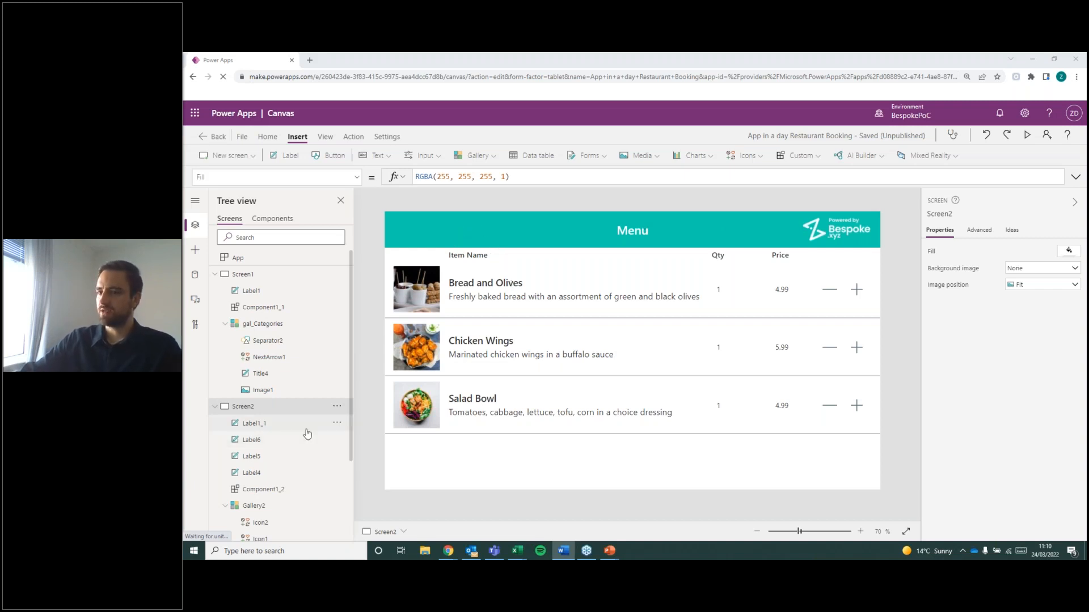
left_click(214, 274)
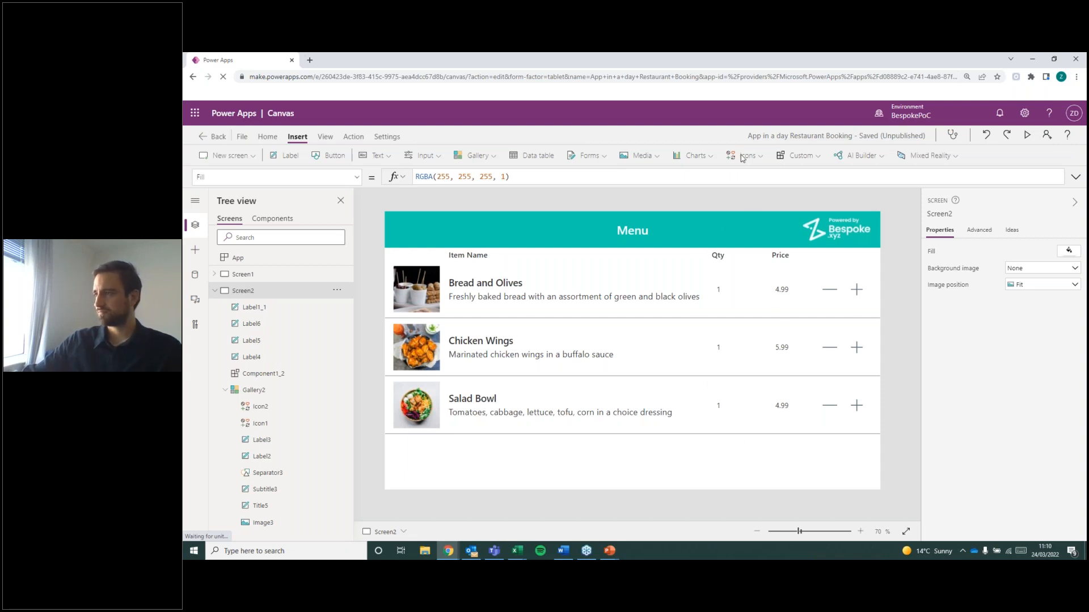
left_click(743, 156)
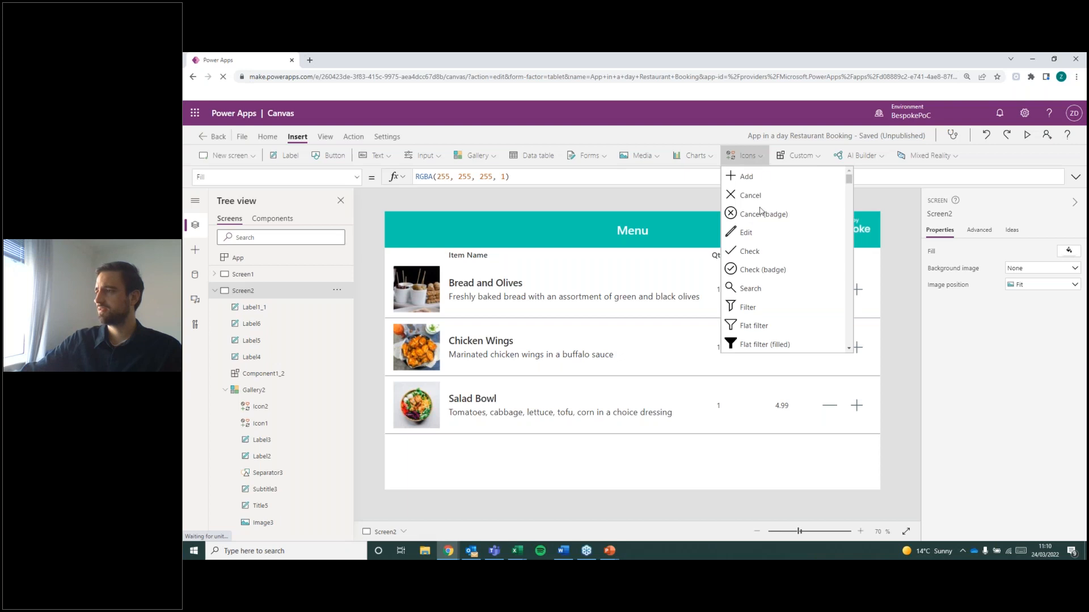
scroll(815, 285, "down", 10)
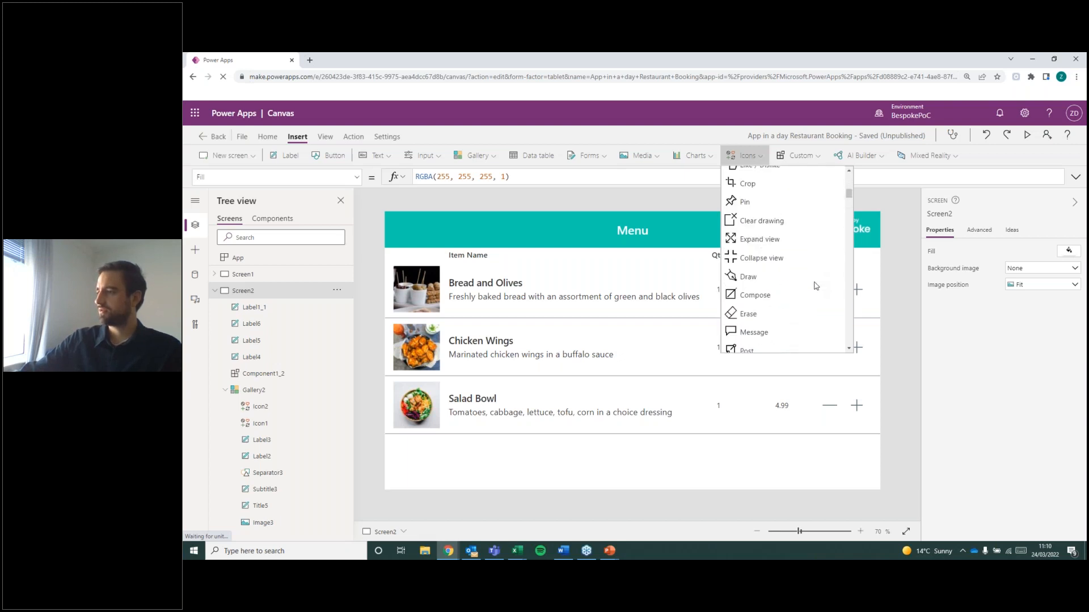
scroll(814, 285, "down", 5)
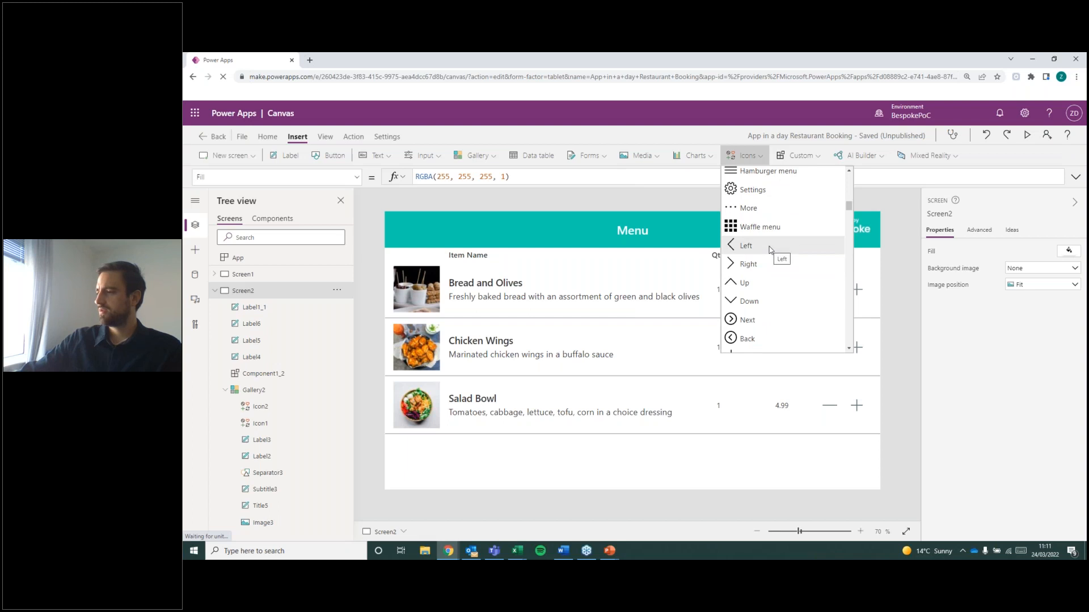
left_click(770, 248)
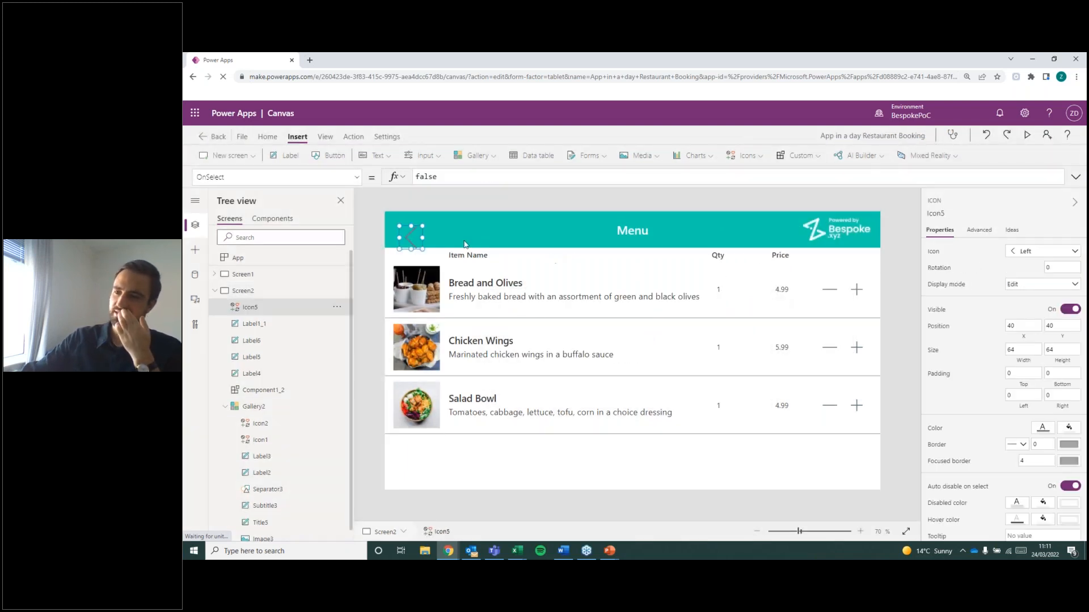
Move the Left icon to the left end of the Menu header, at about X 15, Y 18.
left_click_drag(409, 237, 401, 229)
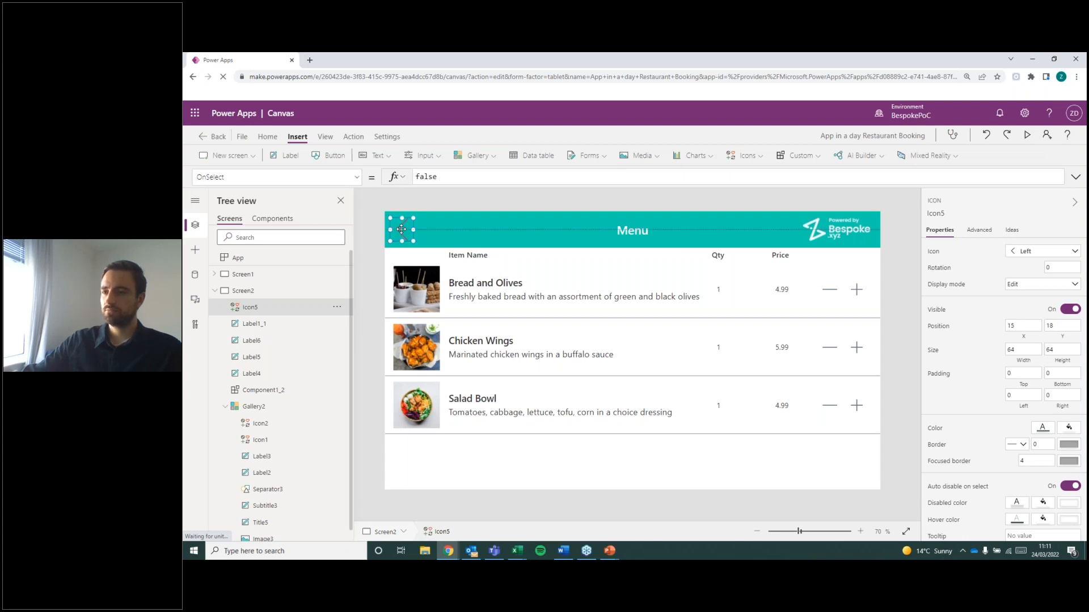
left_click(375, 260)
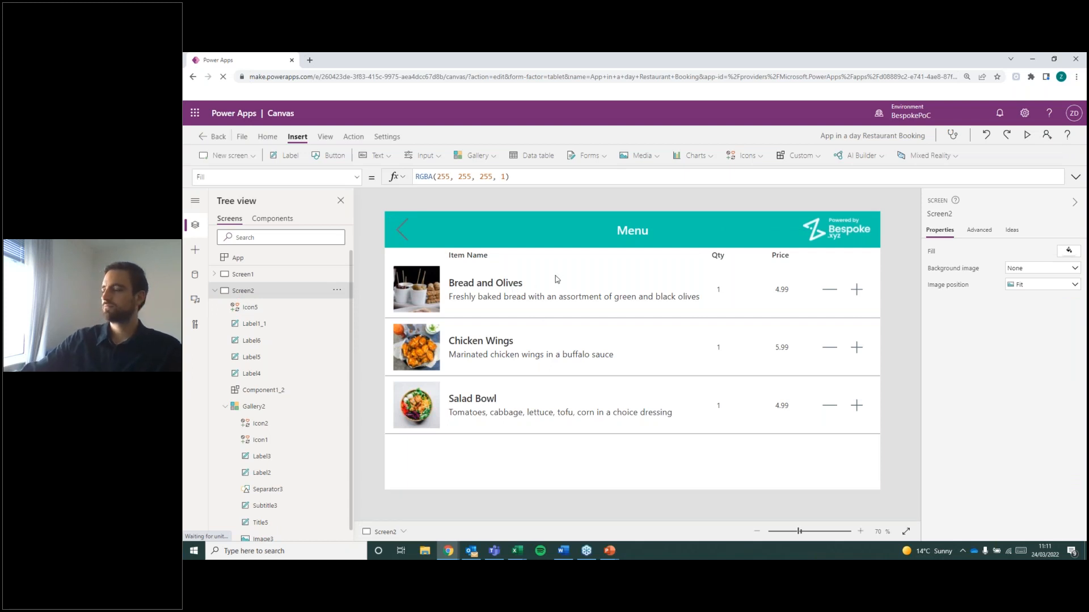
left_click(399, 233)
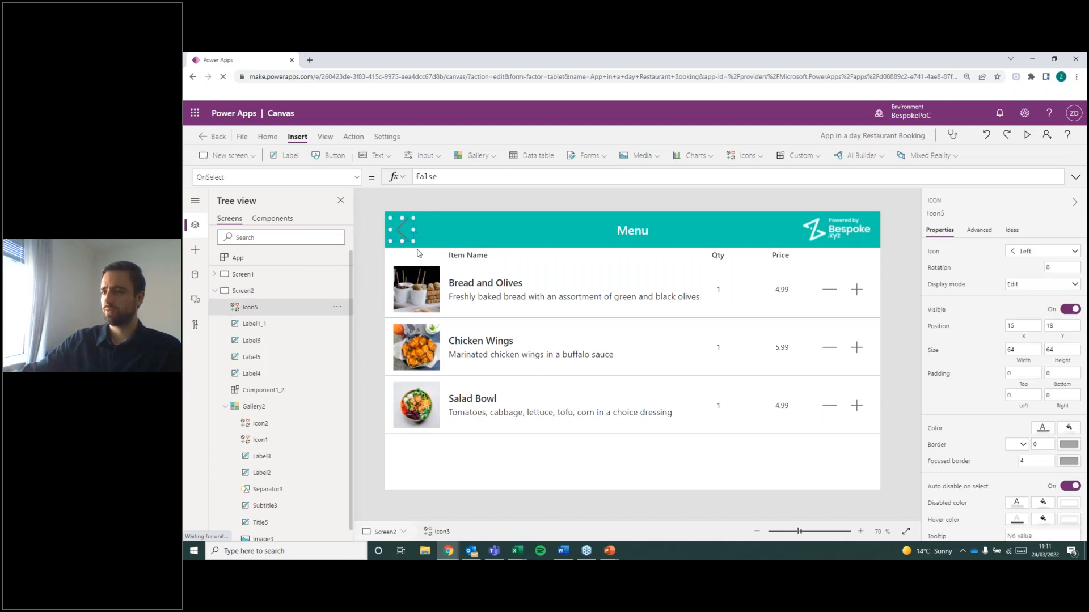
Check the OnSelect formula of the category gallery's arrow on Screen1 and look through the Left icon's available properties on Screen2.
left_click(303, 276)
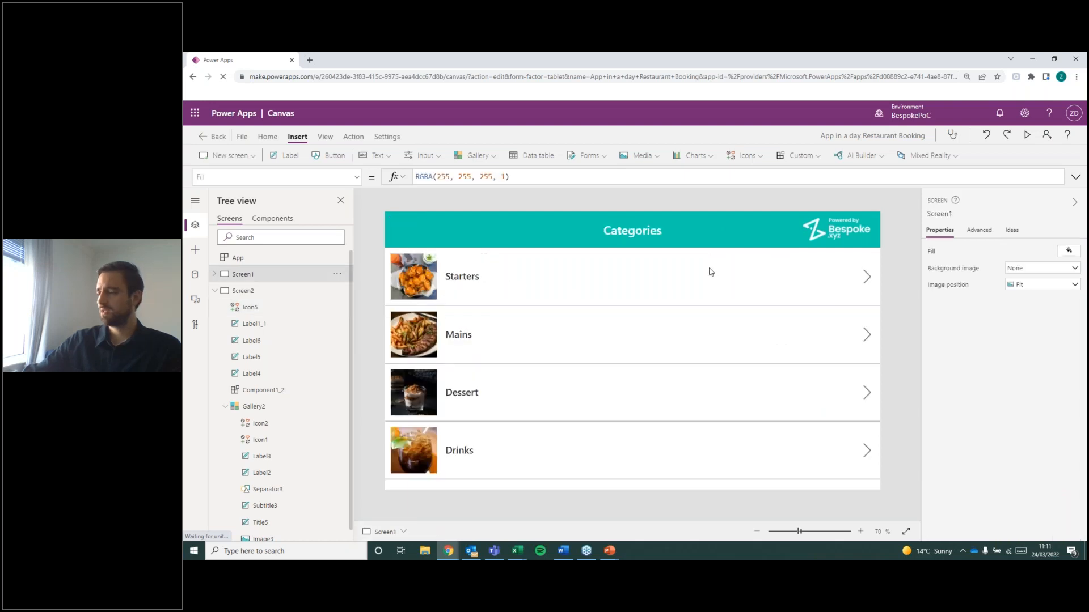
left_click(873, 287)
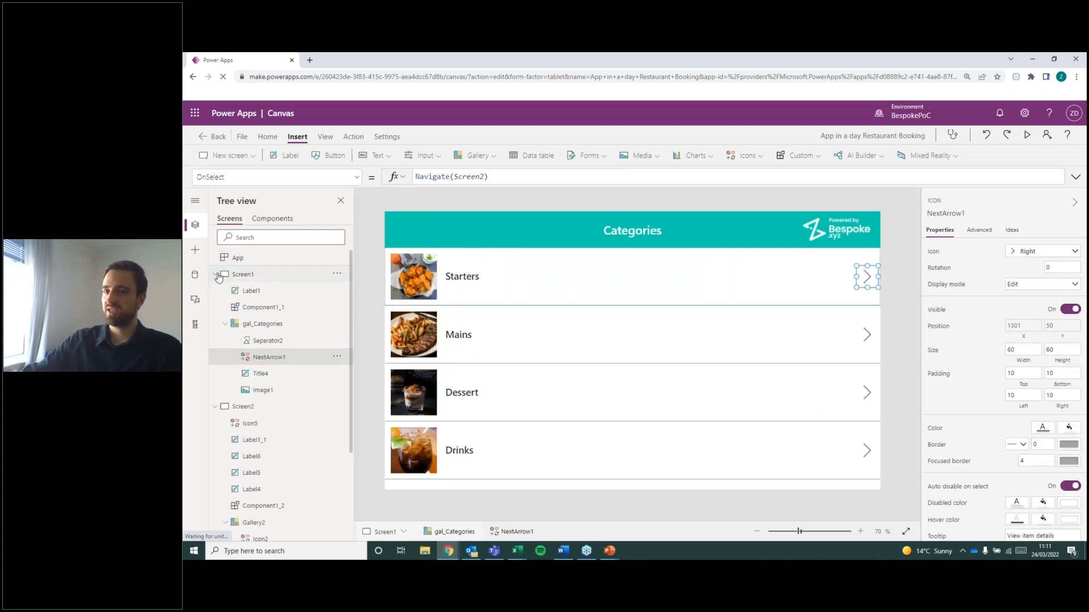
left_click(215, 275)
left_click(243, 290)
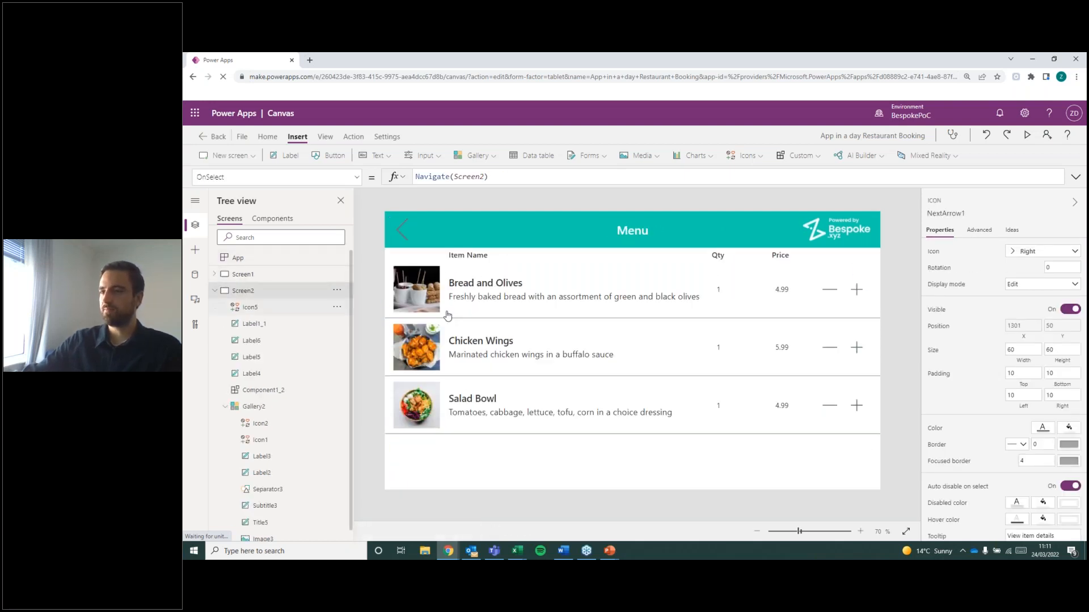
left_click(249, 307)
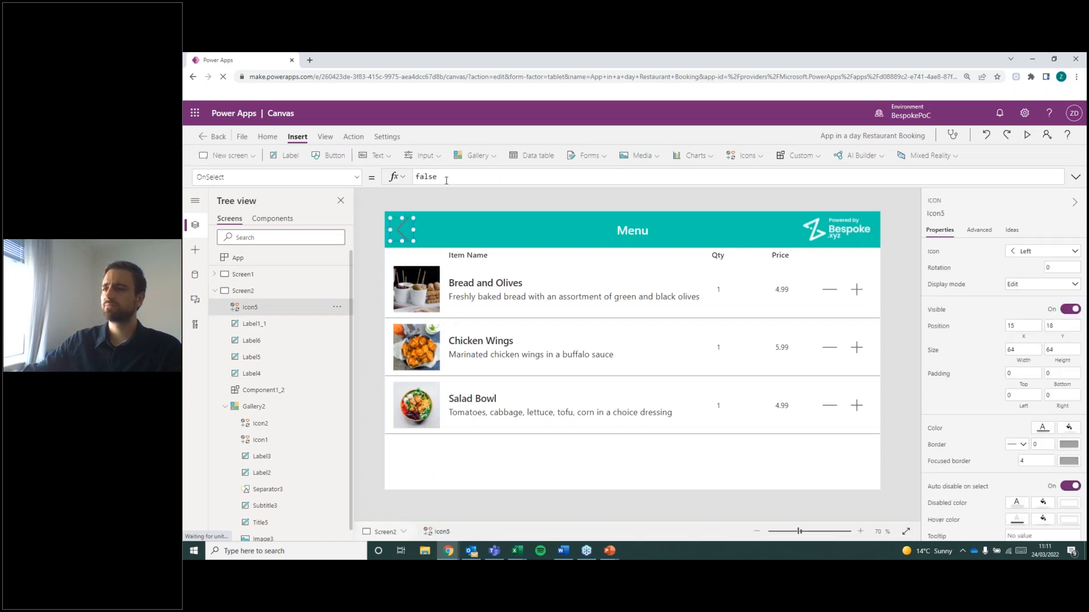
left_click(352, 177)
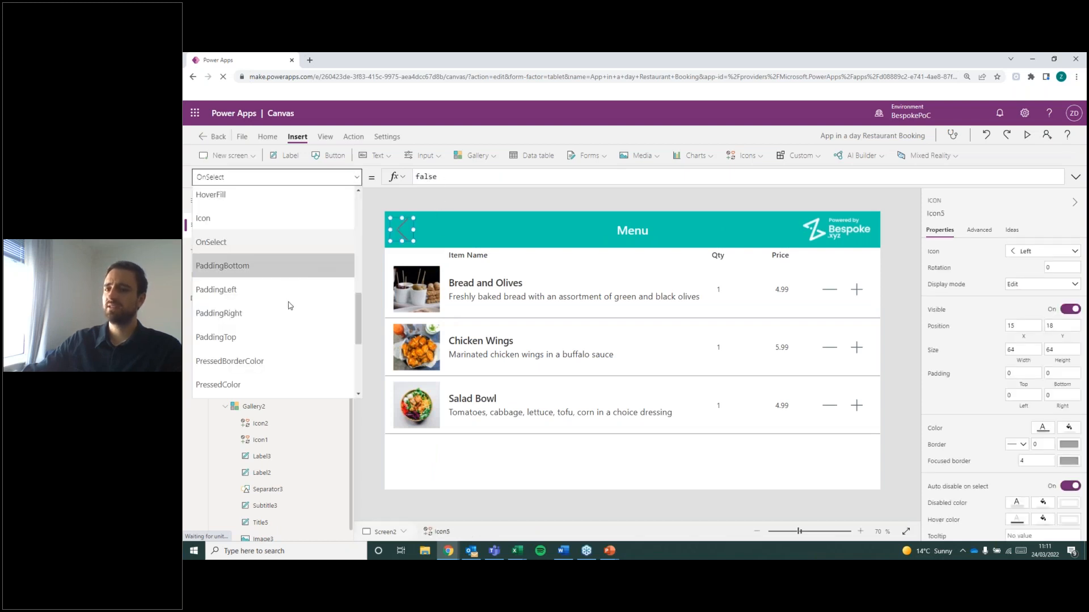
scroll(289, 303, "up", 5)
scroll(261, 335, "down", 10)
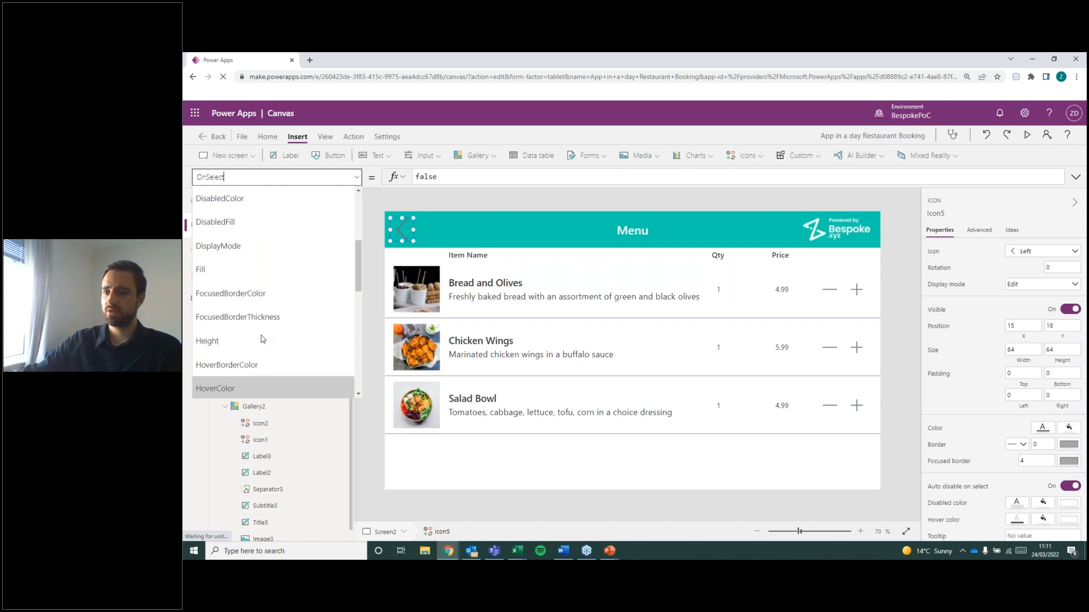
scroll(240, 231, "up", 2)
left_click(259, 277)
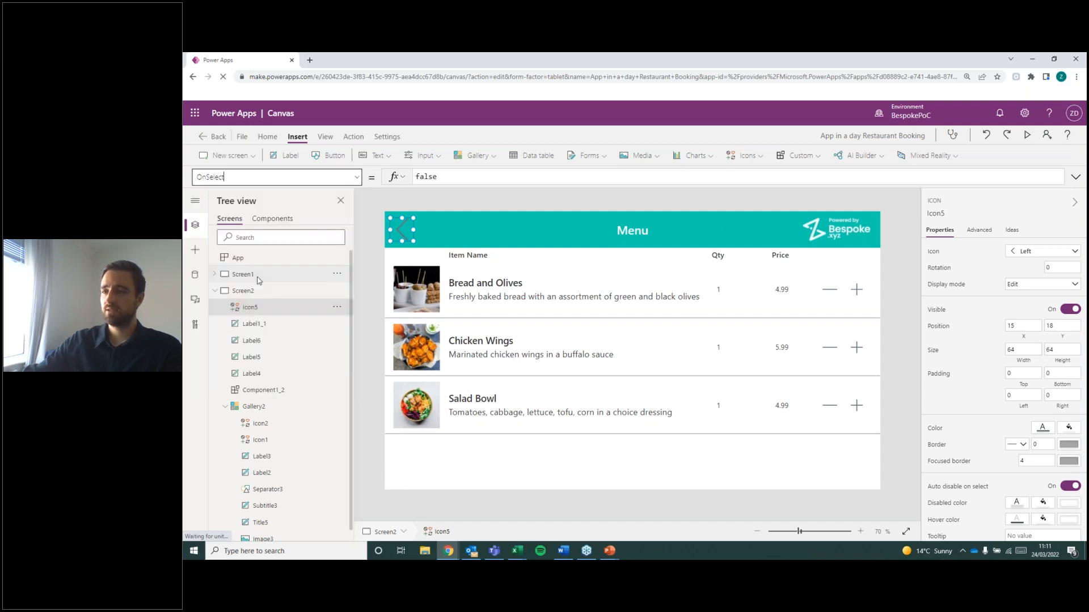
Set the Left icon's OnSelect formula to Navigate(Screen1).
left_click_drag(475, 178, 244, 161)
key("BackSpace")
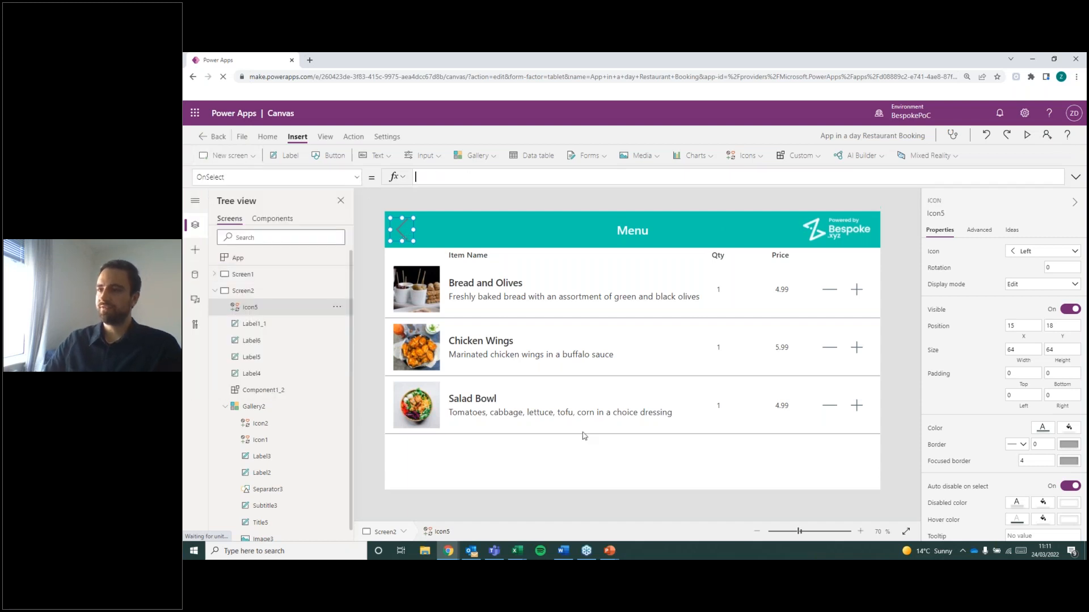
type("Navi")
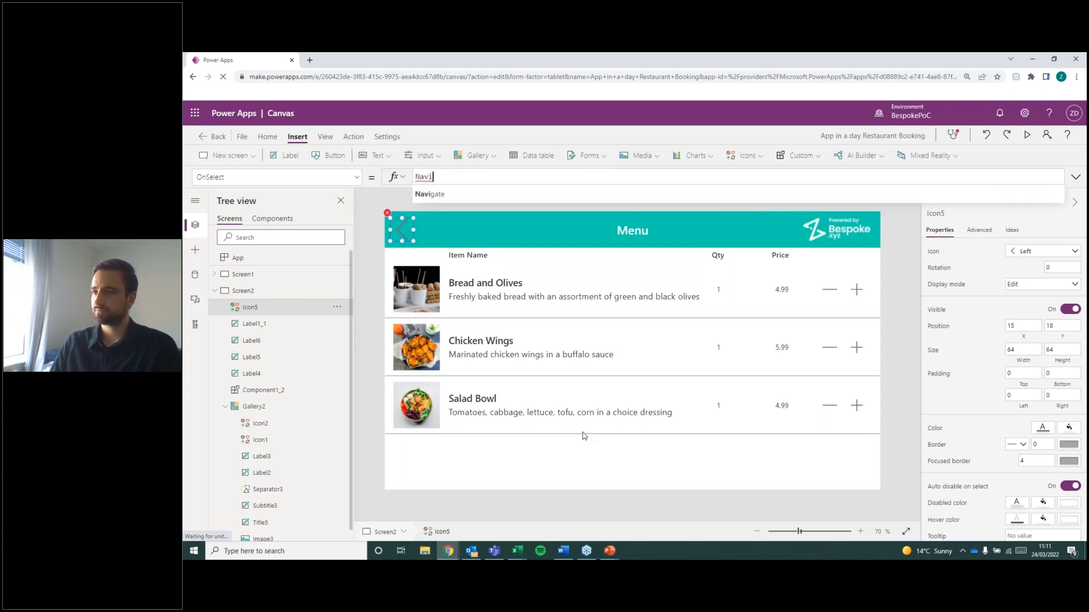
left_click(454, 195)
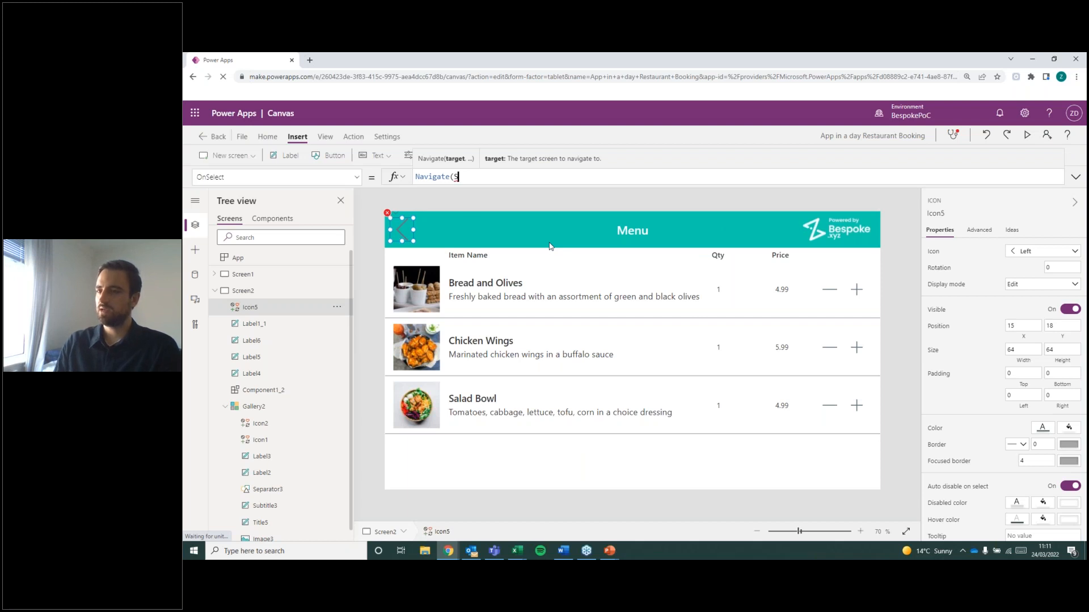
type("Screen")
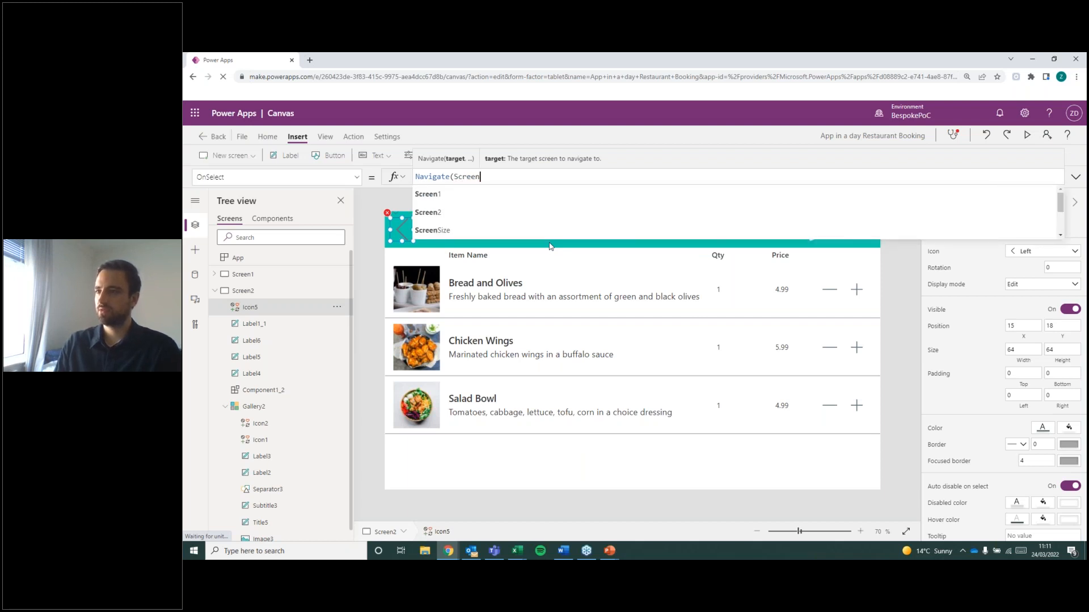
type("1)")
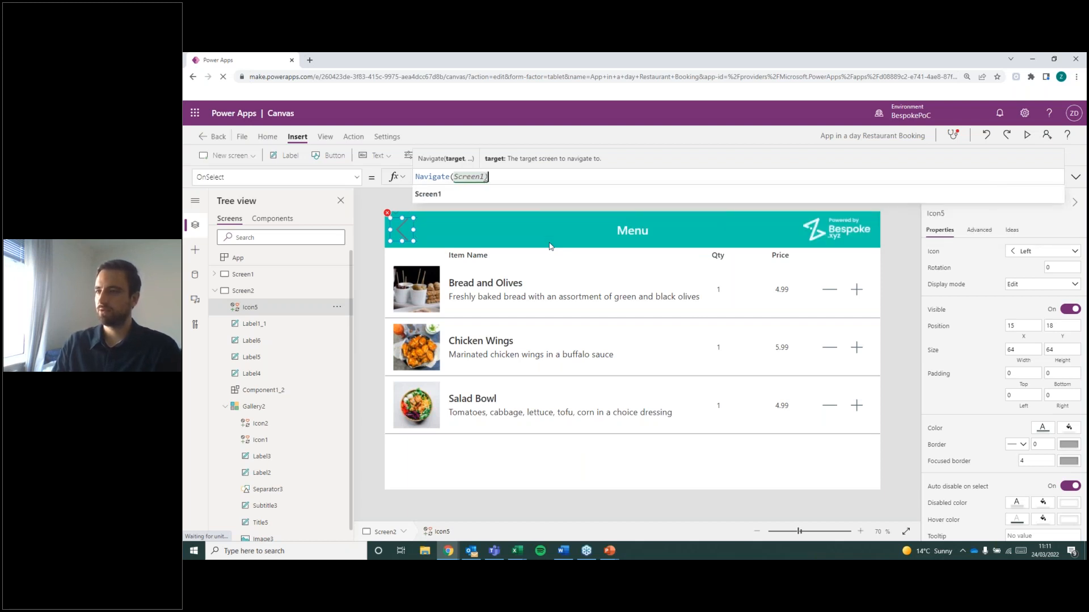
left_click(571, 205)
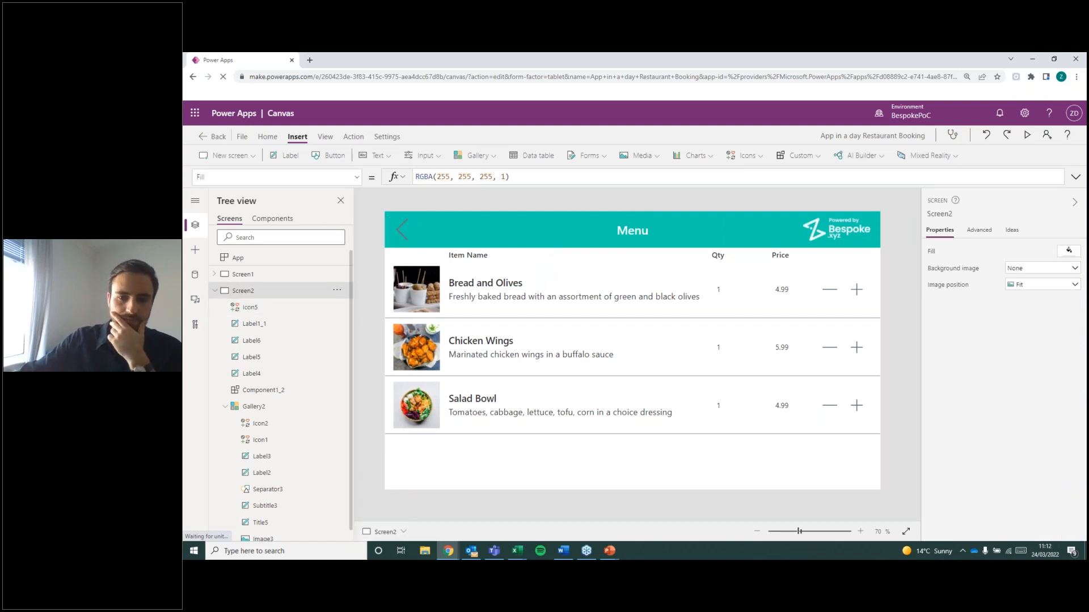
Collapse Screen2's controls in the tree.
key("alt+Tab")
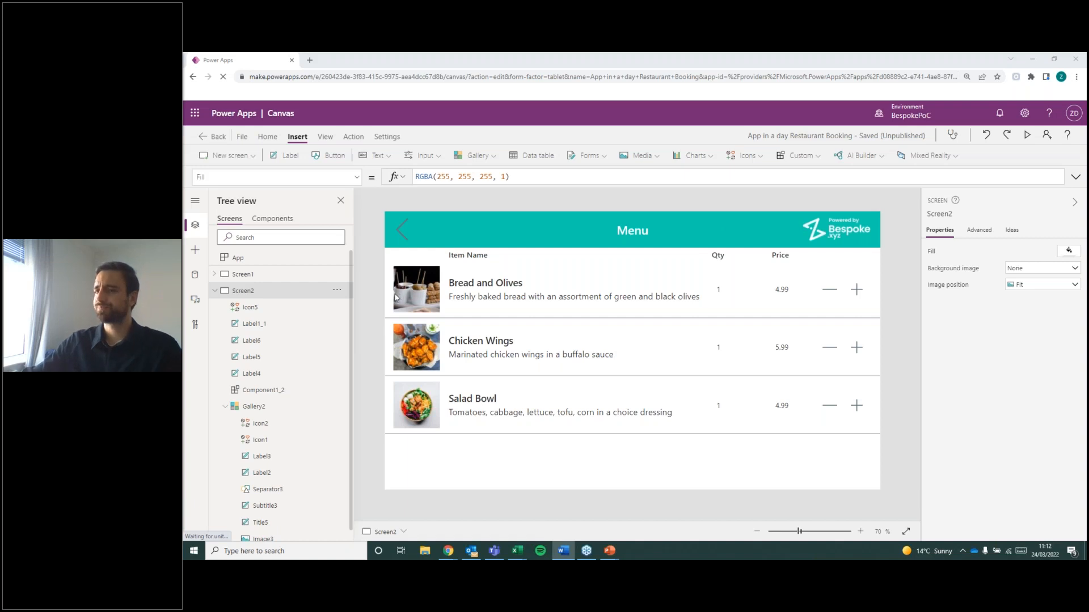
left_click(215, 290)
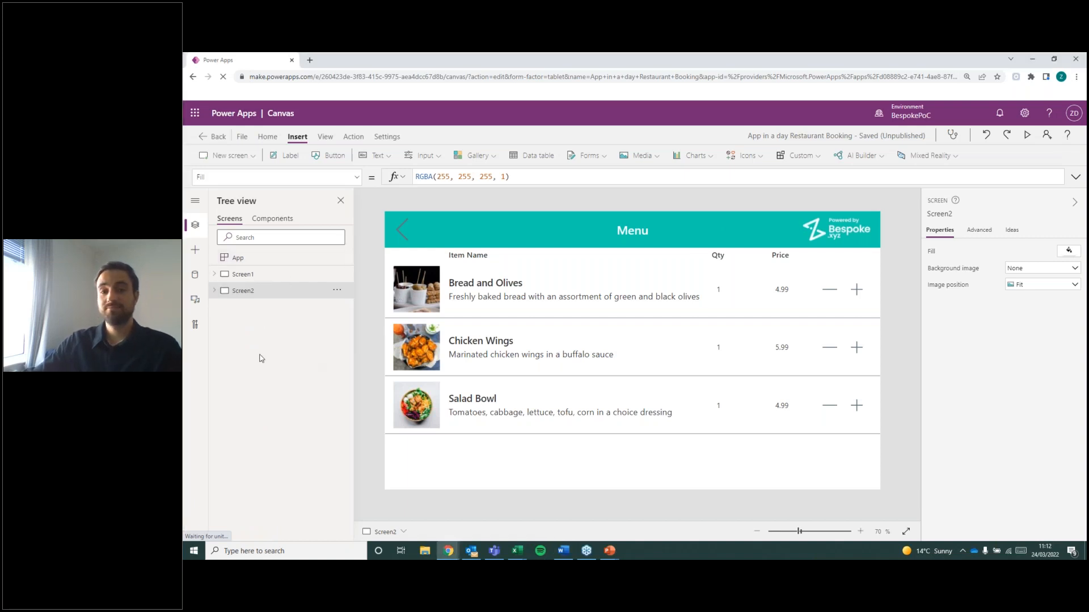
key("alt+Tab")
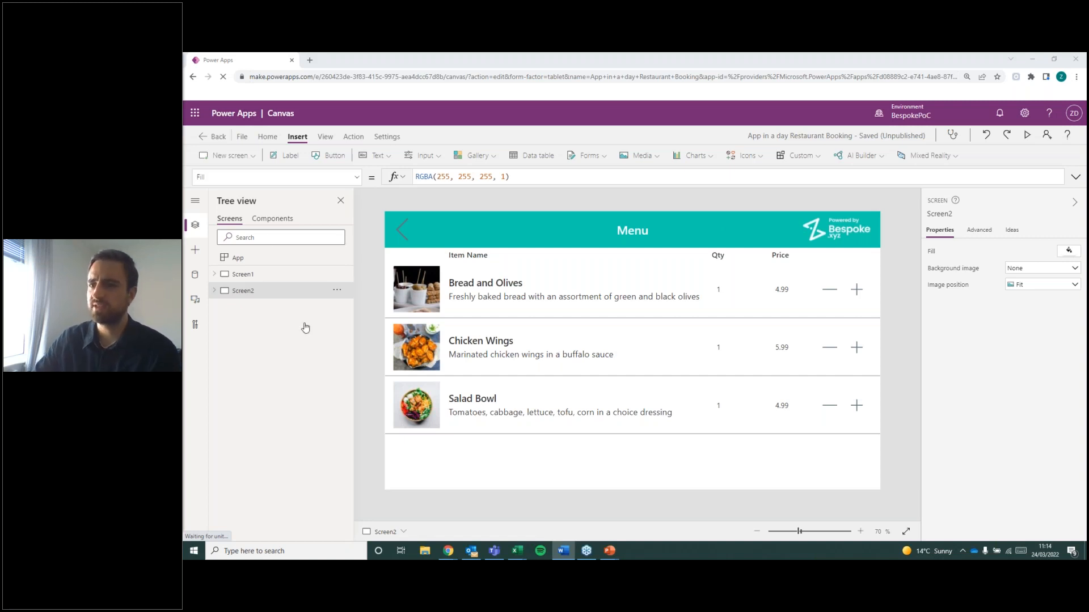
Add a new screen from the Calendar template and select Calendar as its displayed calendar.
left_click(228, 155)
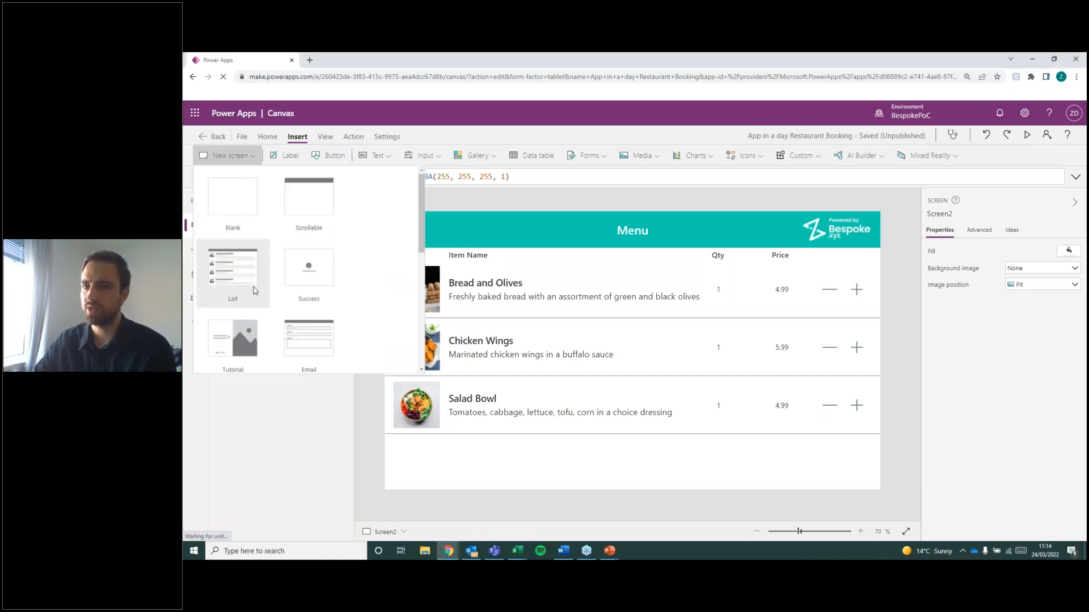
scroll(242, 332, "down", 4)
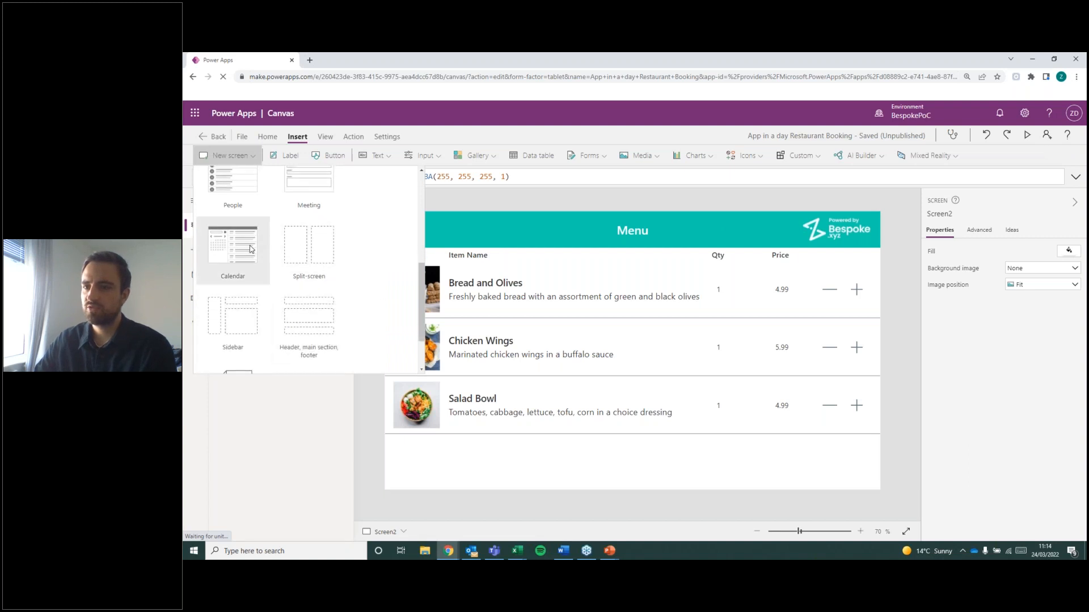
left_click(580, 307)
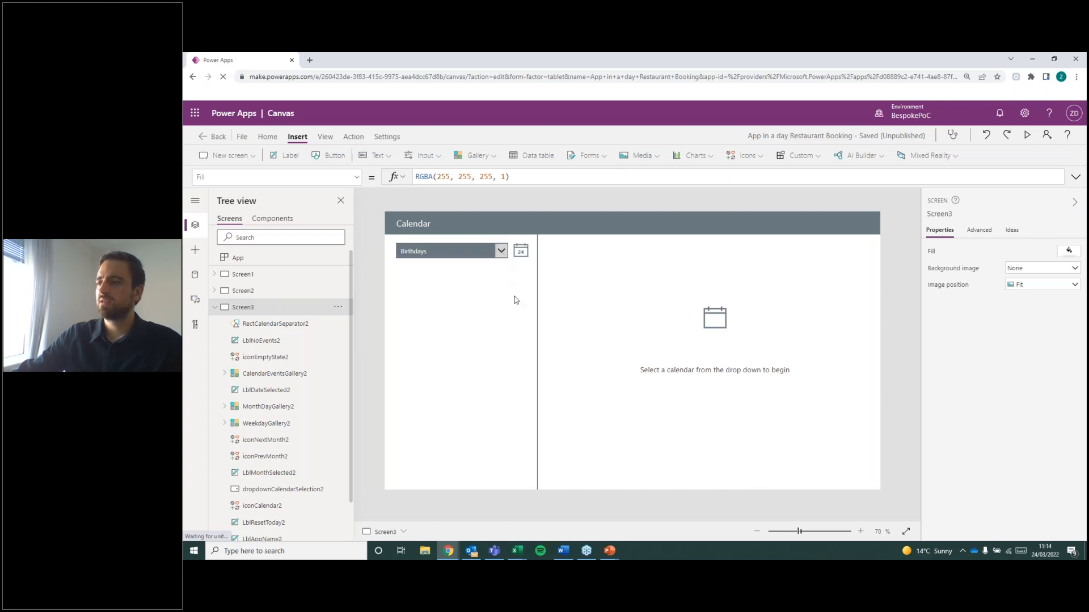
left_click(422, 251)
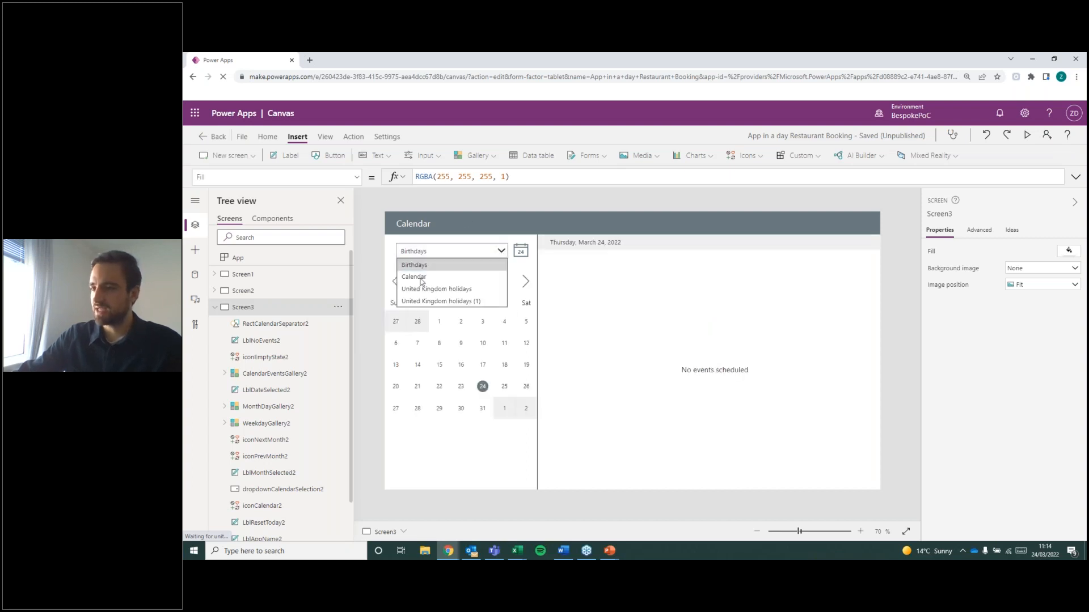
left_click(460, 277)
left_click(457, 252)
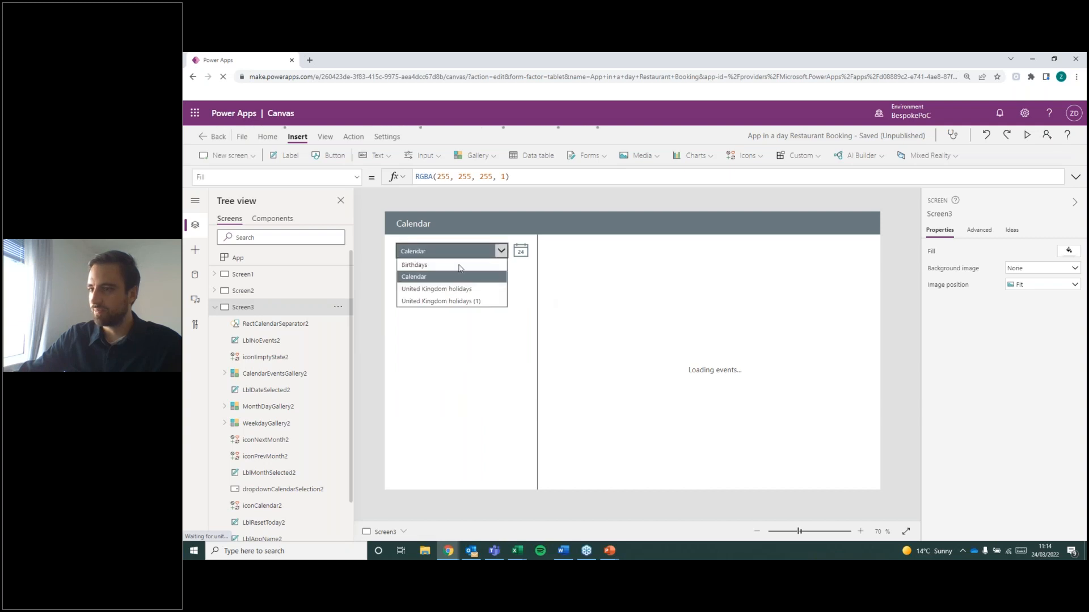
Review the events on the Calendar screen and delete Screen3 from the app.
left_click(264, 307)
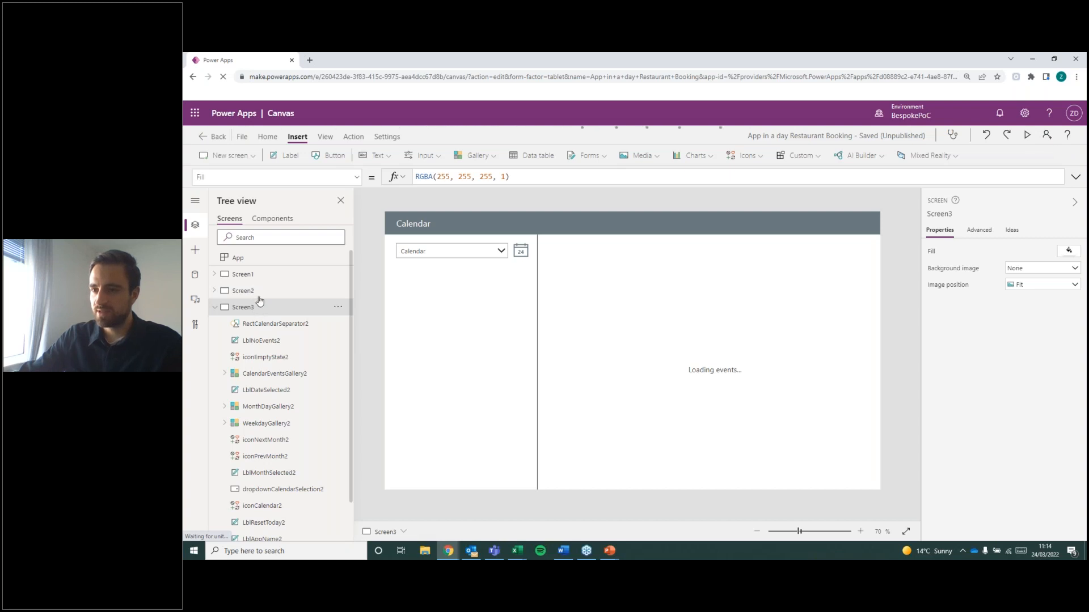
left_click(244, 291)
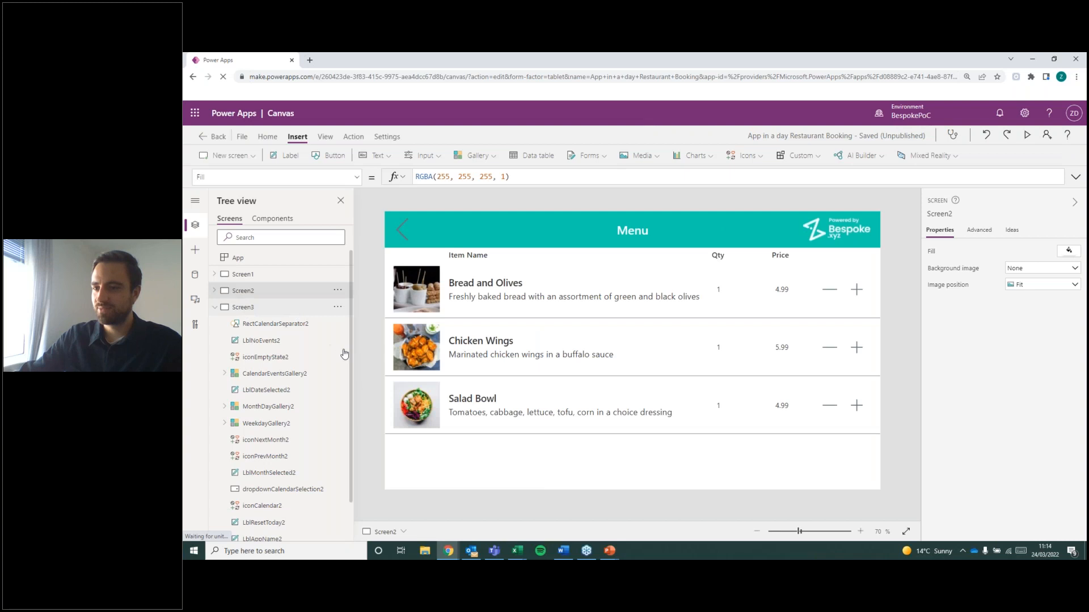
left_click(341, 312)
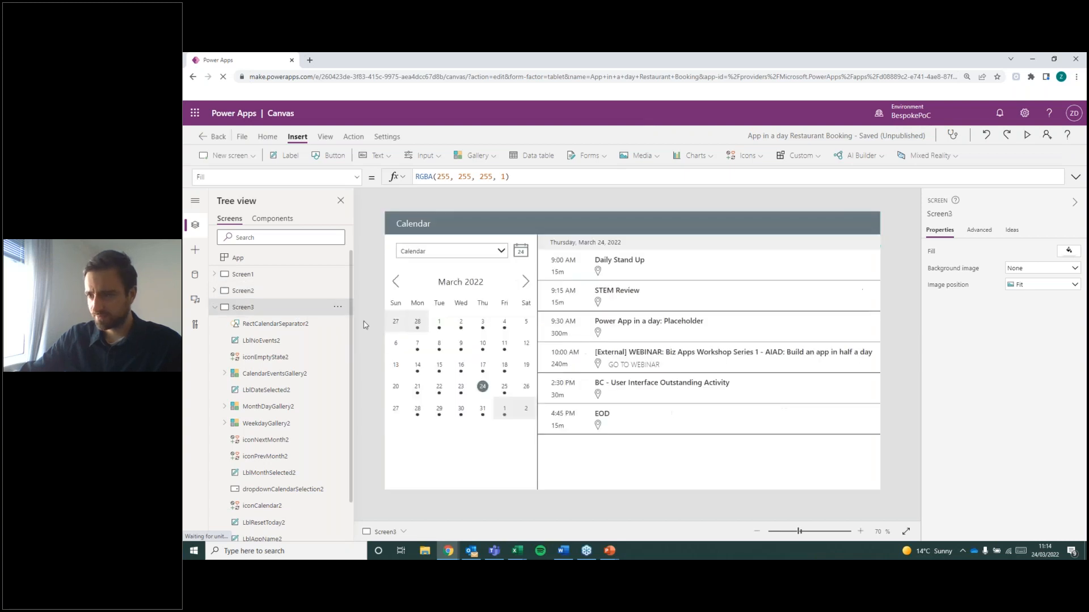
left_click(337, 307)
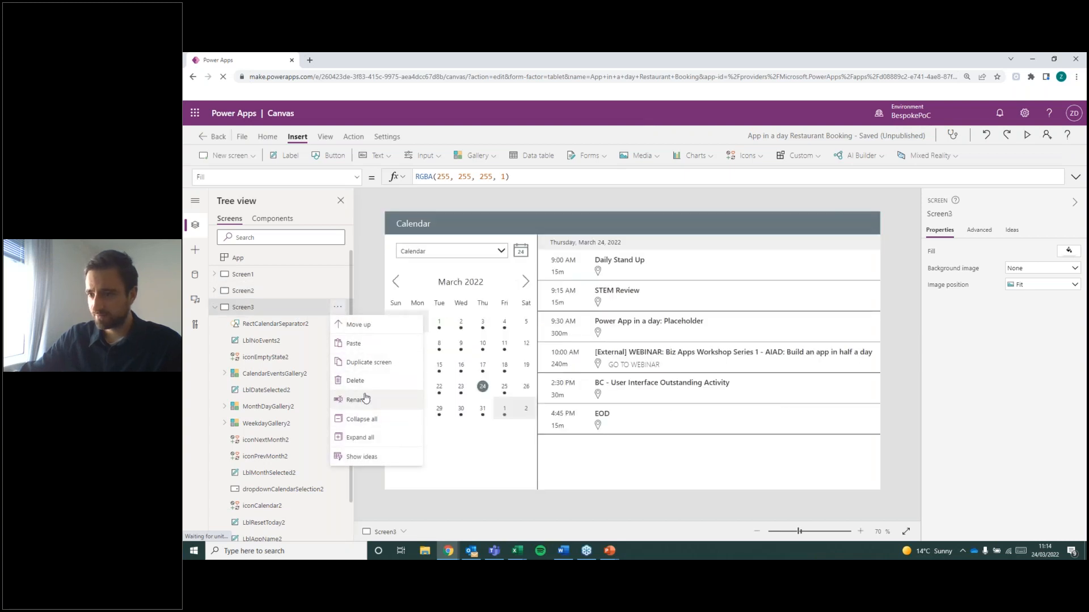
left_click(356, 381)
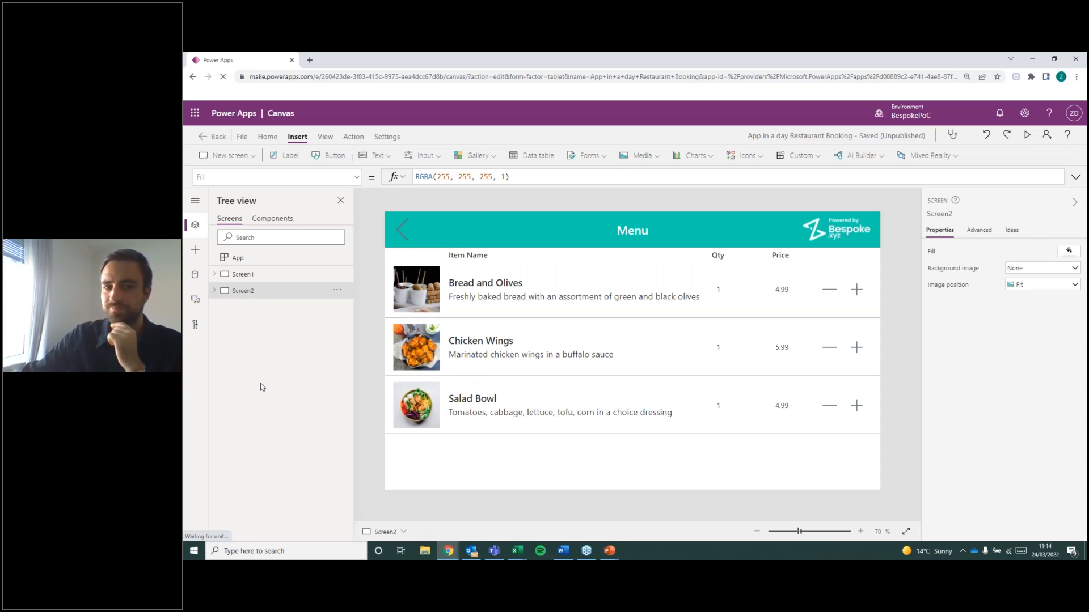
Preview the app from Screen1, browse the Drinks category's menu items and return to the Categories screen.
key("alt+Tab")
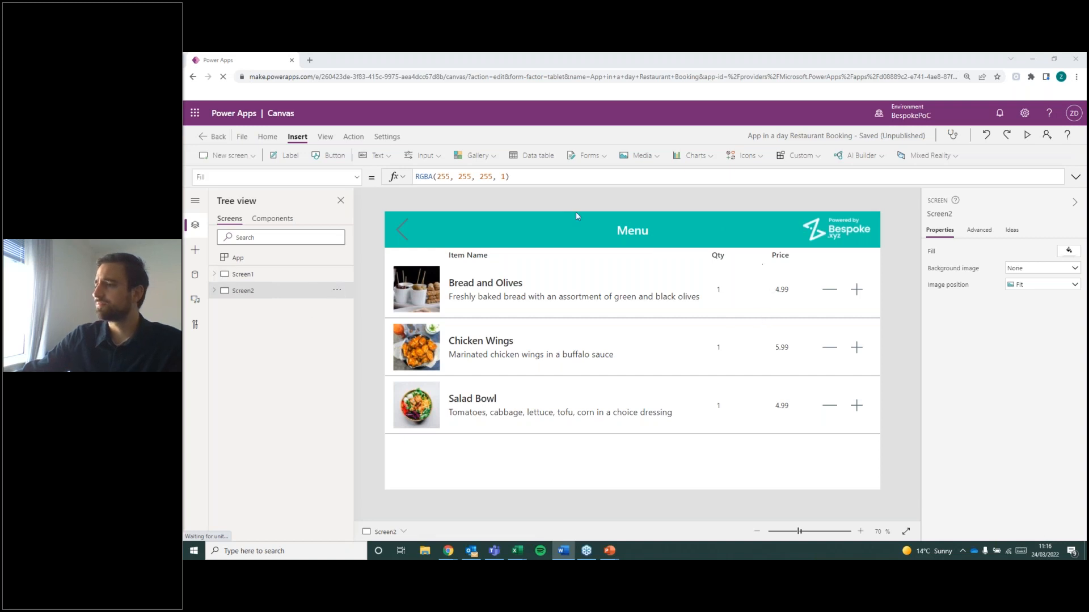
left_click(283, 279)
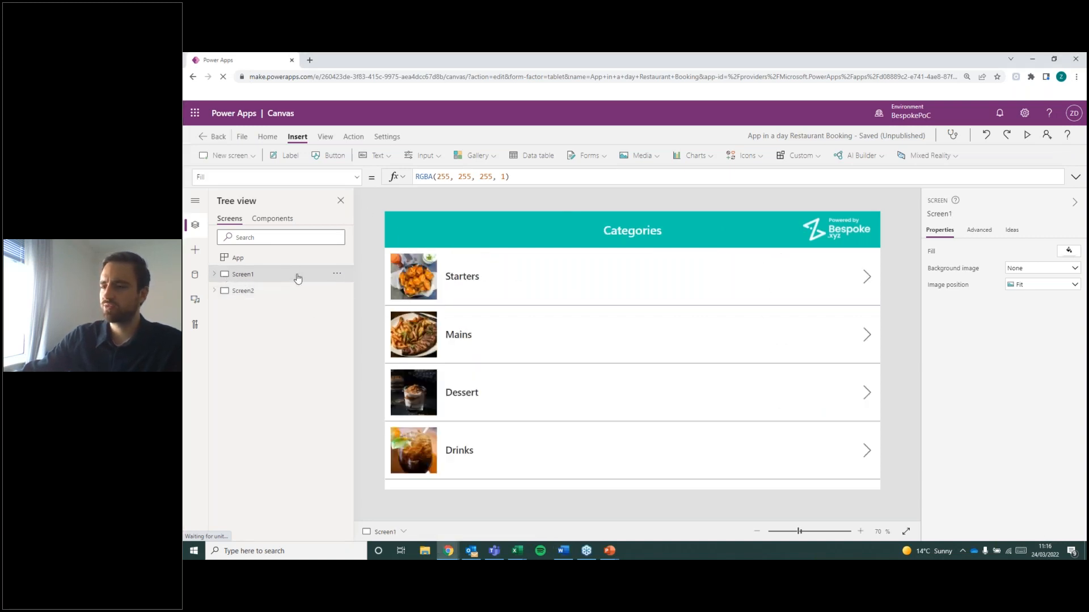
left_click(1028, 136)
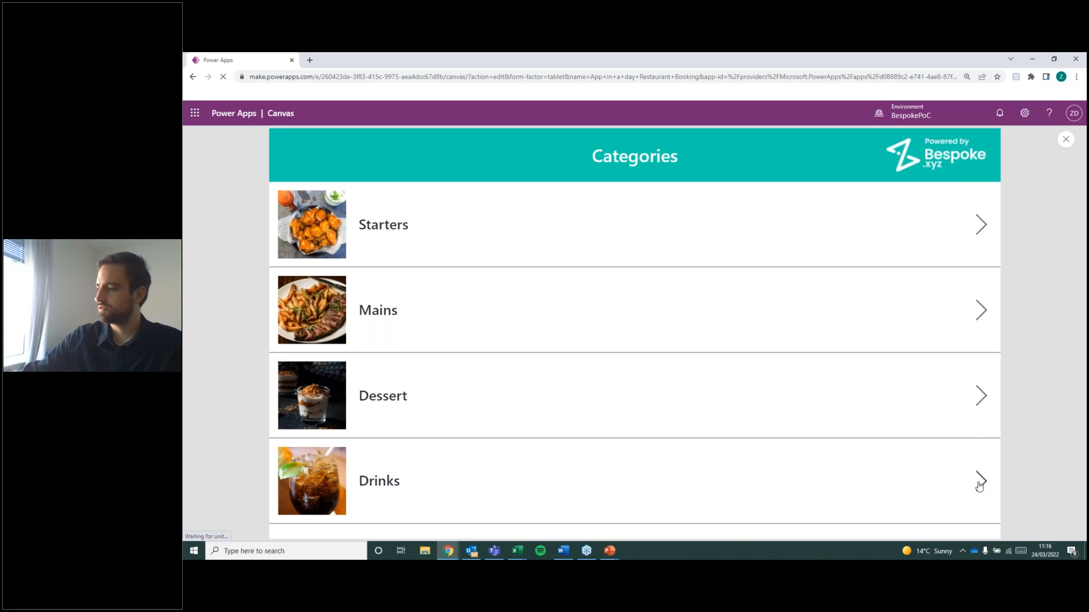
left_click(579, 360)
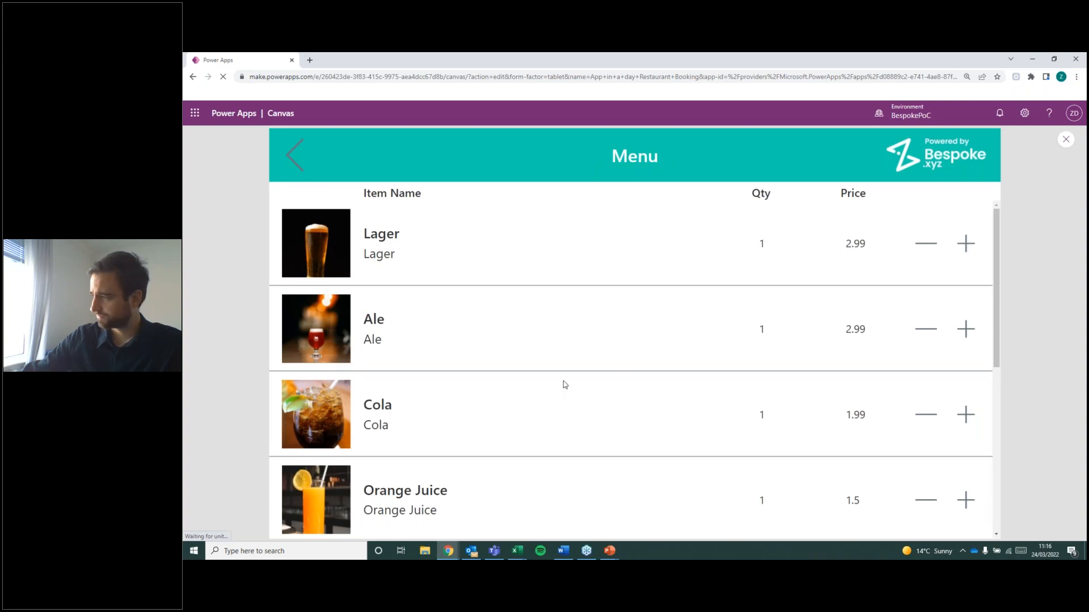
left_click_drag(998, 257, 970, 219)
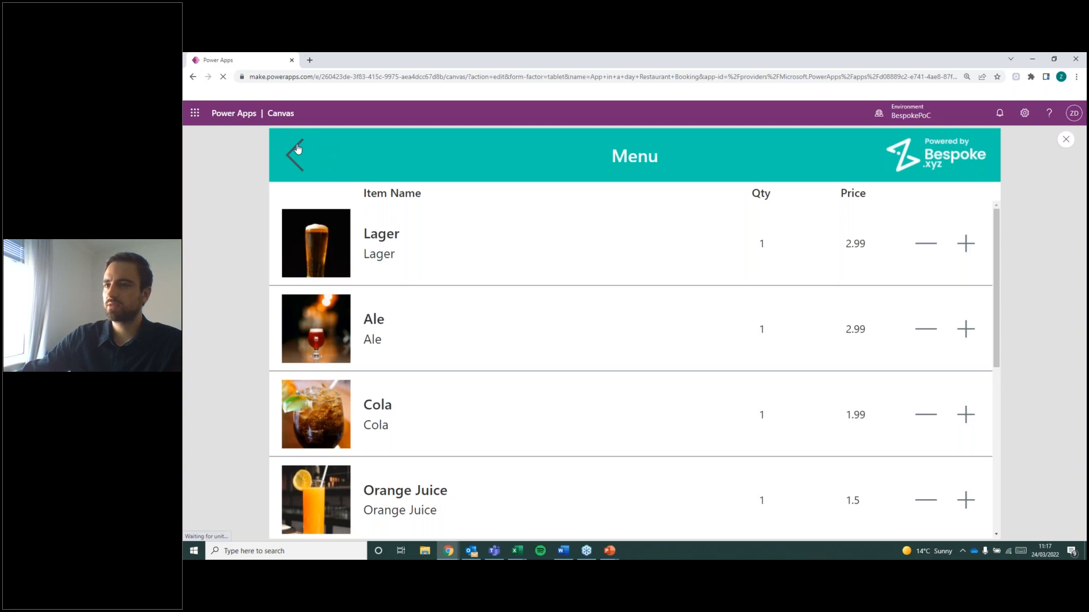
right_click(296, 144)
left_click(301, 135)
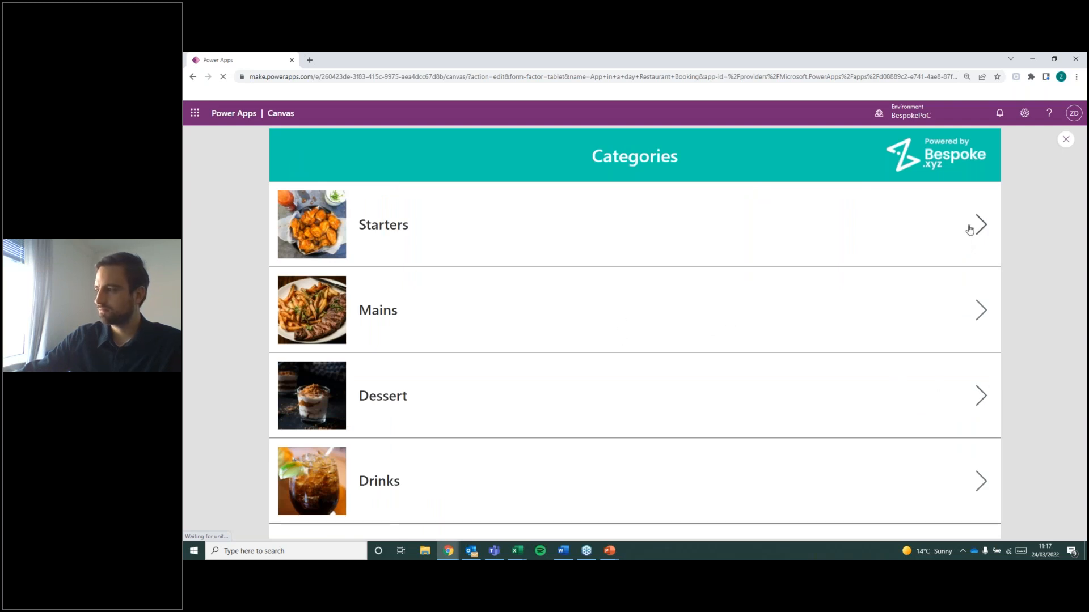
Check the Starters and Mains menus in the preview, using the back arrow to return to Categories after each.
left_click(444, 295)
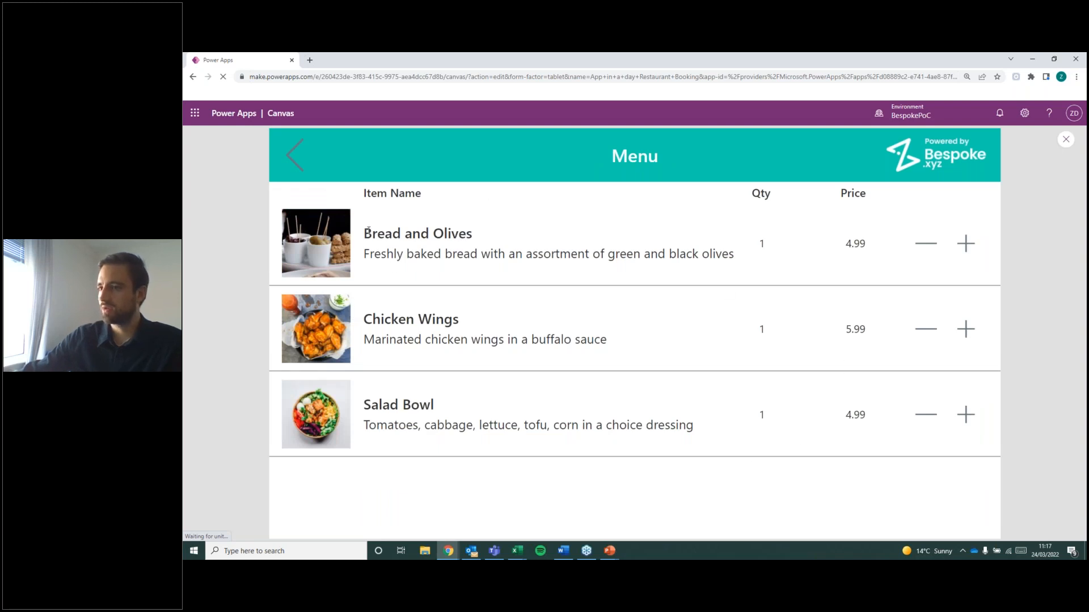
left_click(288, 152)
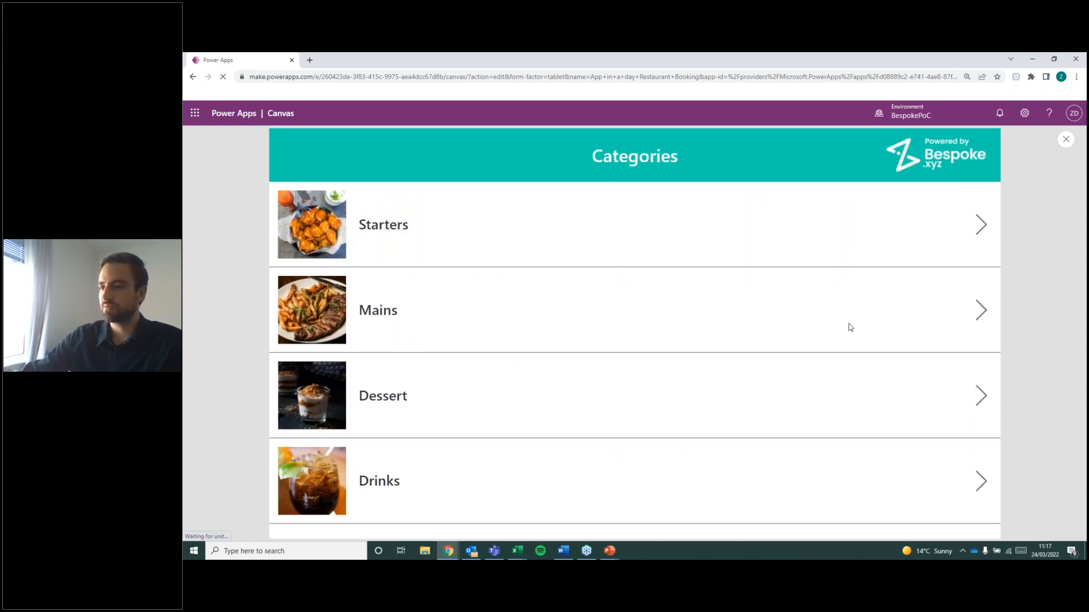
left_click(730, 312)
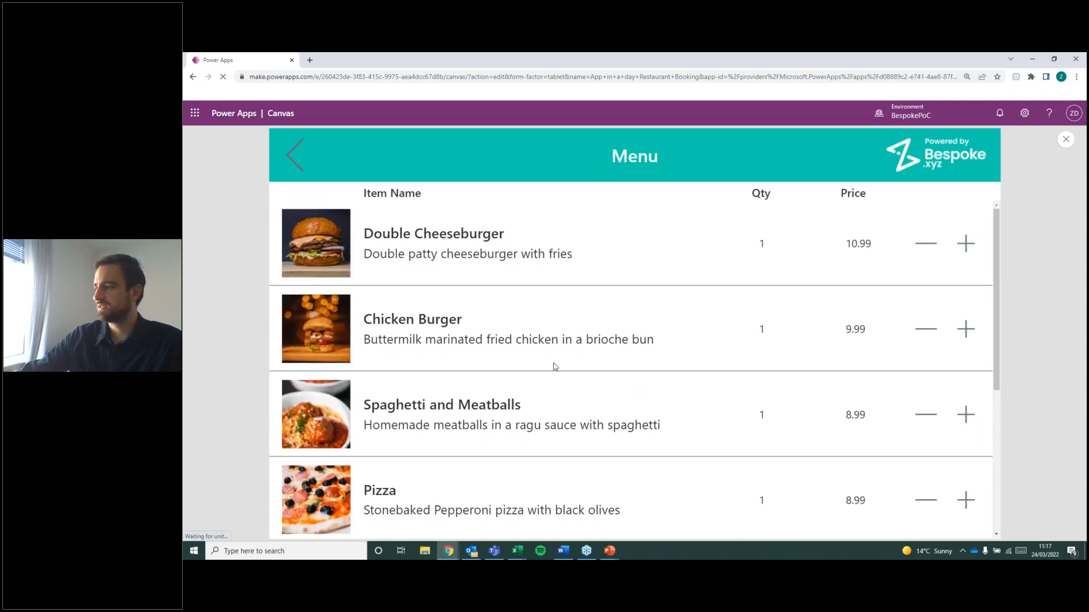
scroll(555, 366, "down", 5)
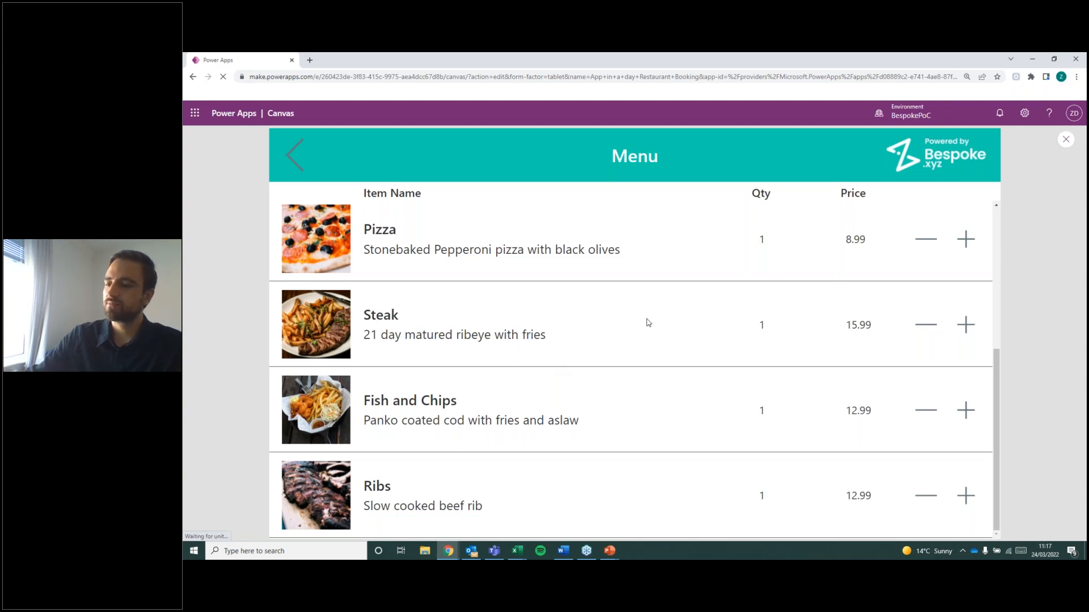
left_click(295, 156)
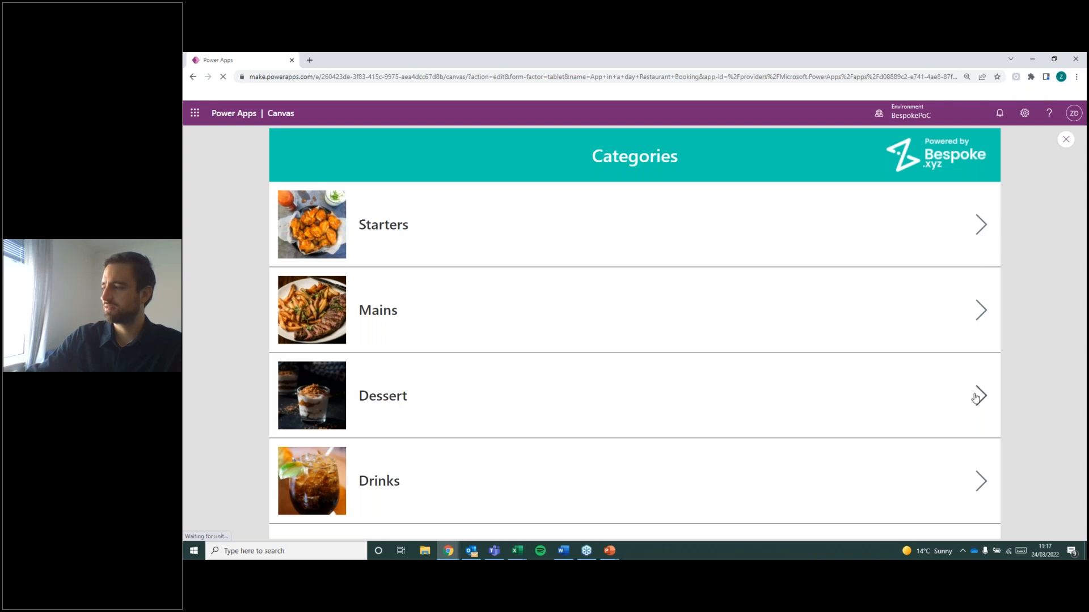
Check the Dessert menu in the preview, go back to Categories and close the preview.
left_click(978, 394)
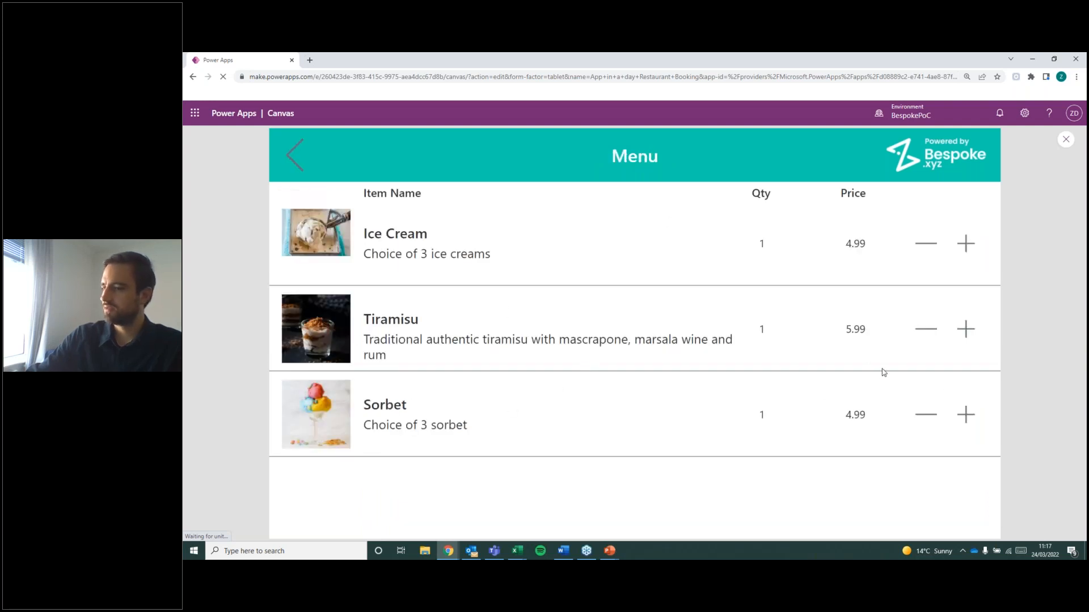
key("alt+Tab")
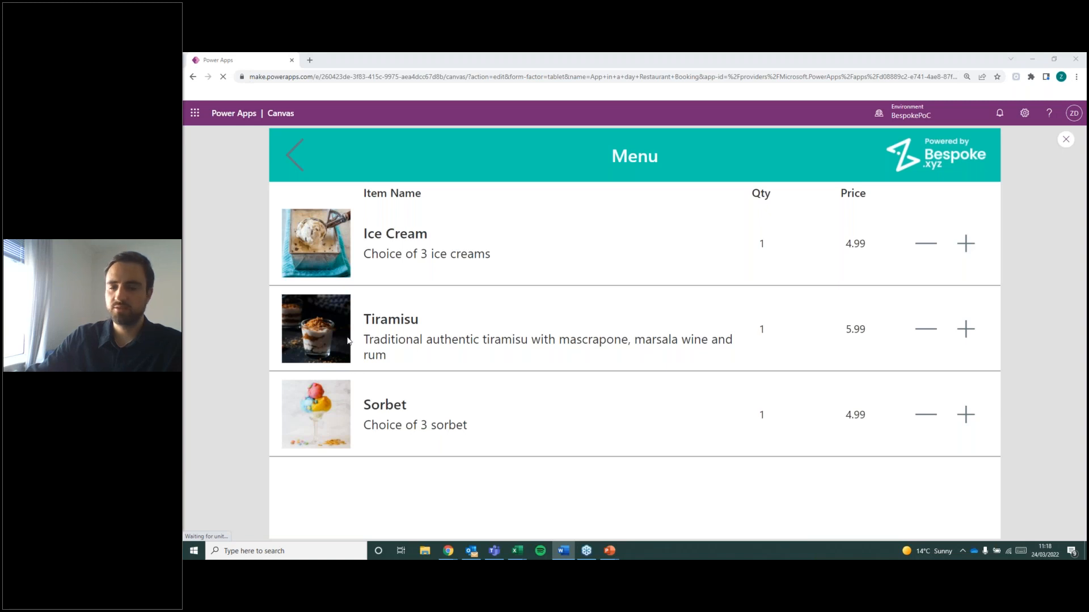
left_click(294, 154)
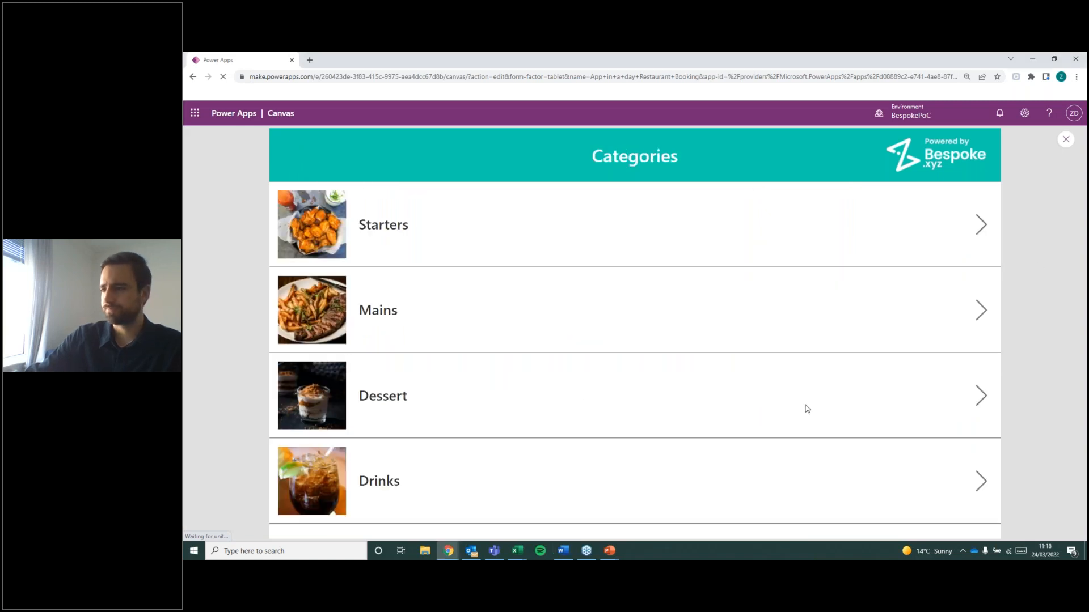
left_click(1065, 140)
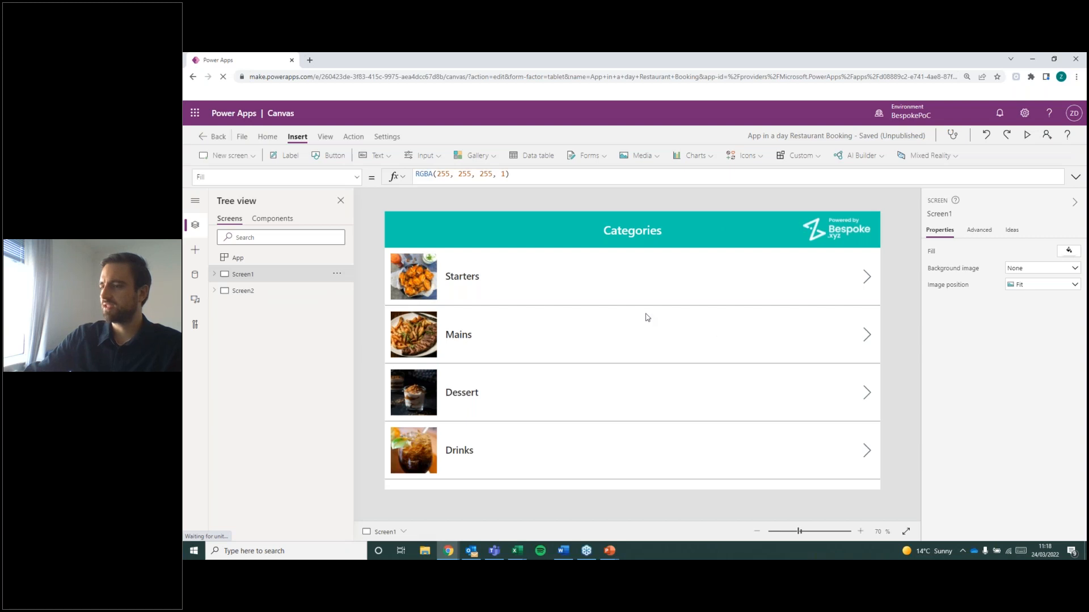
Select the plus icon in Screen2's menu gallery and collapse the screen's controls in the tree.
left_click(290, 289)
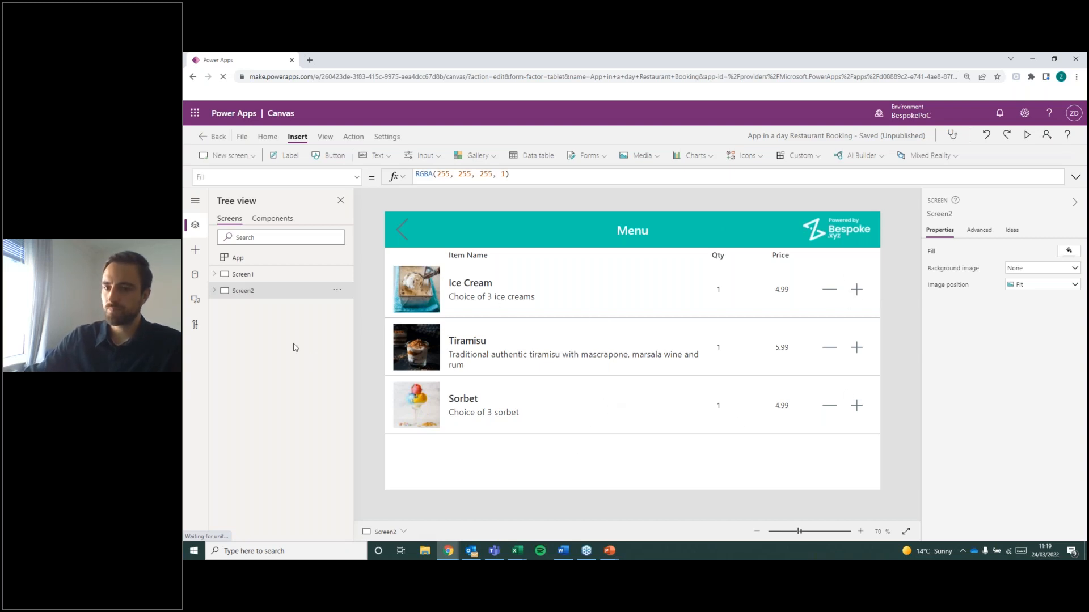
key("alt+Tab")
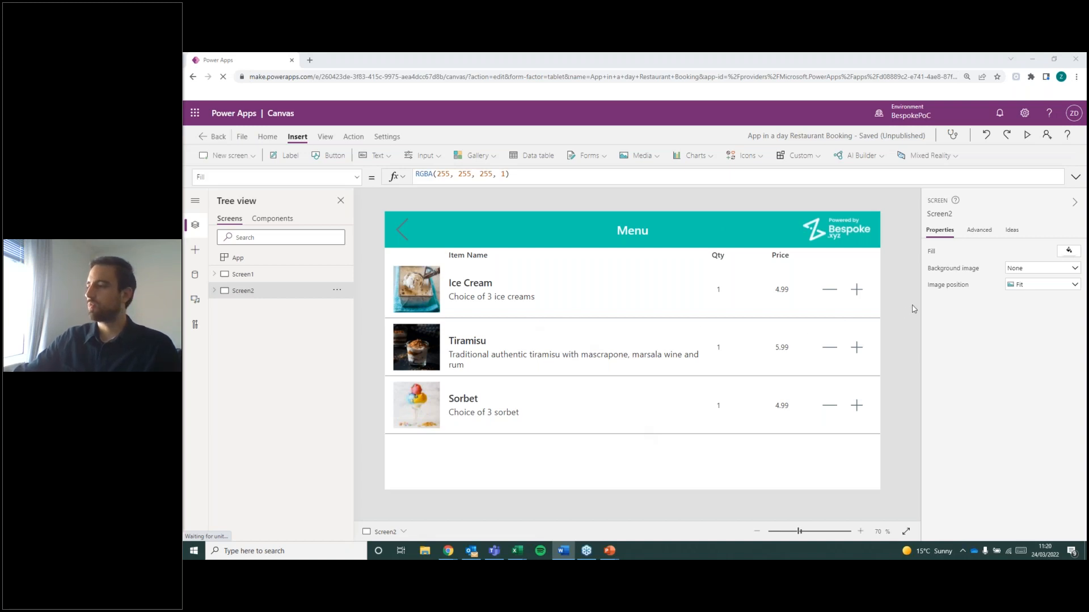
left_click(858, 291)
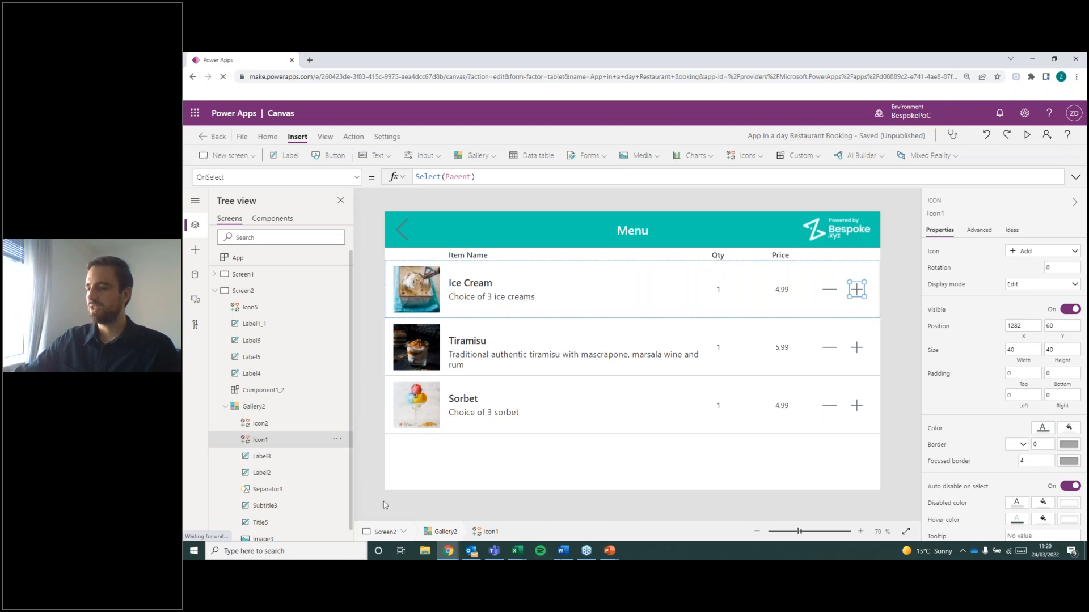
left_click(225, 407)
left_click(215, 291)
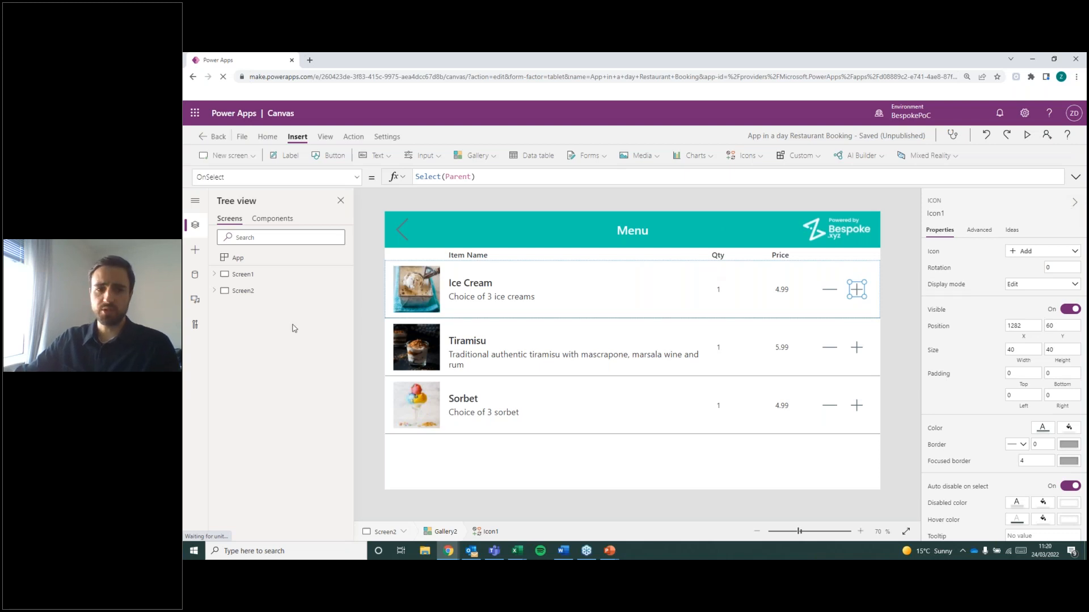
key("alt+Tab")
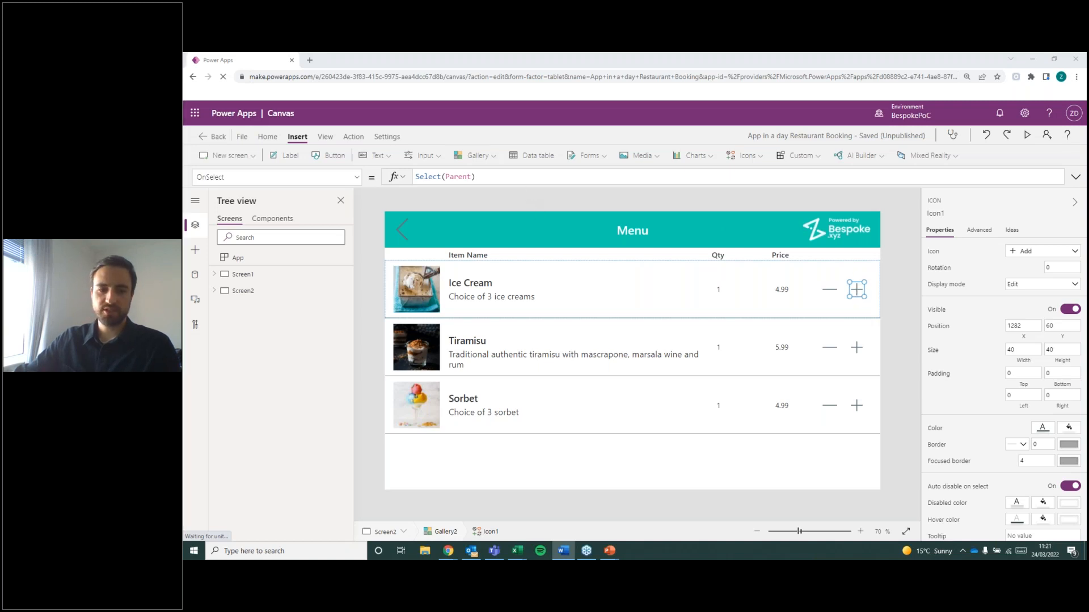
key("alt+Tab")
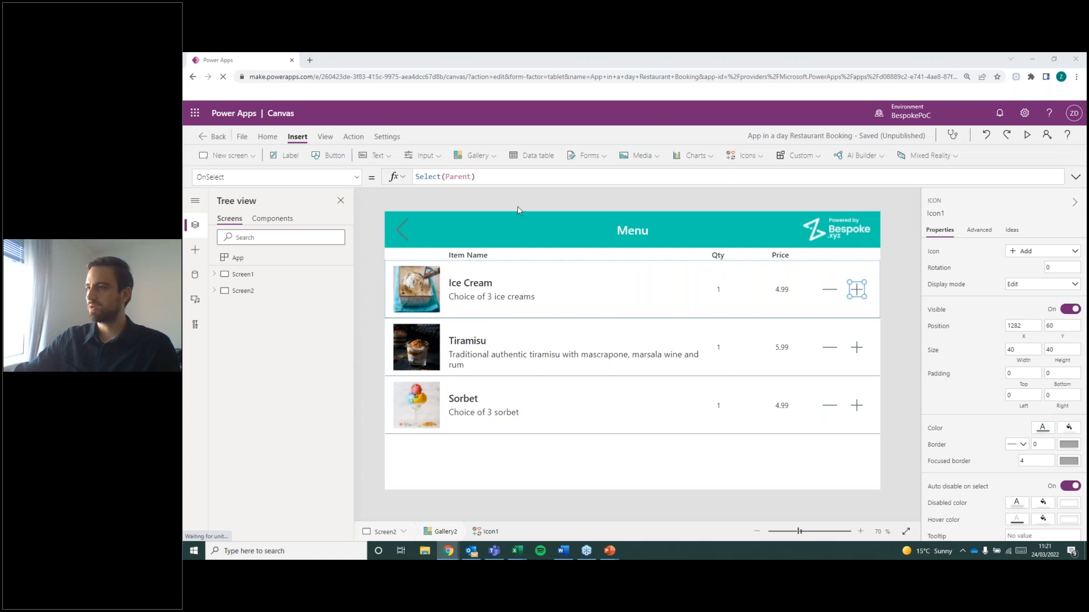
Replace the plus icon's OnSelect formula with the beginning of a Collect call, Collect(MyOrder, leaving the item argument open.
triple_click(471, 177)
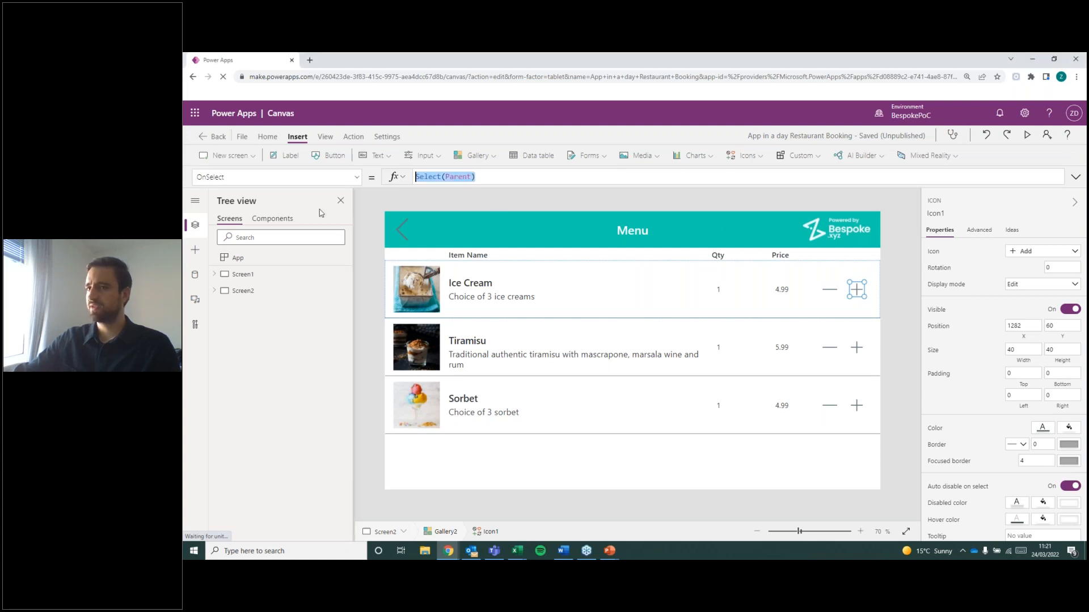
key("BackSpace")
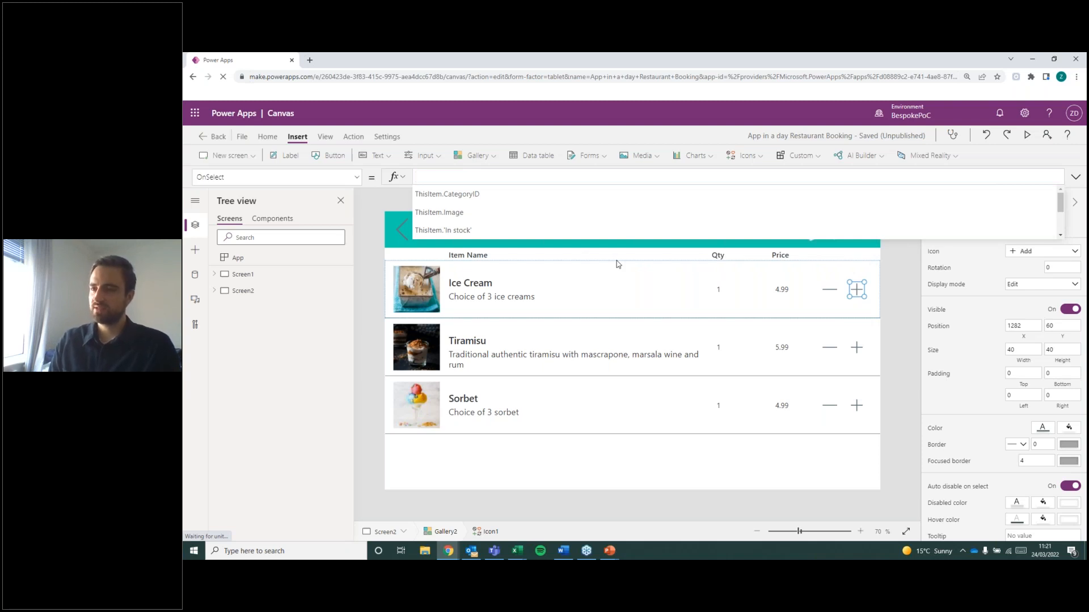
type("Collec")
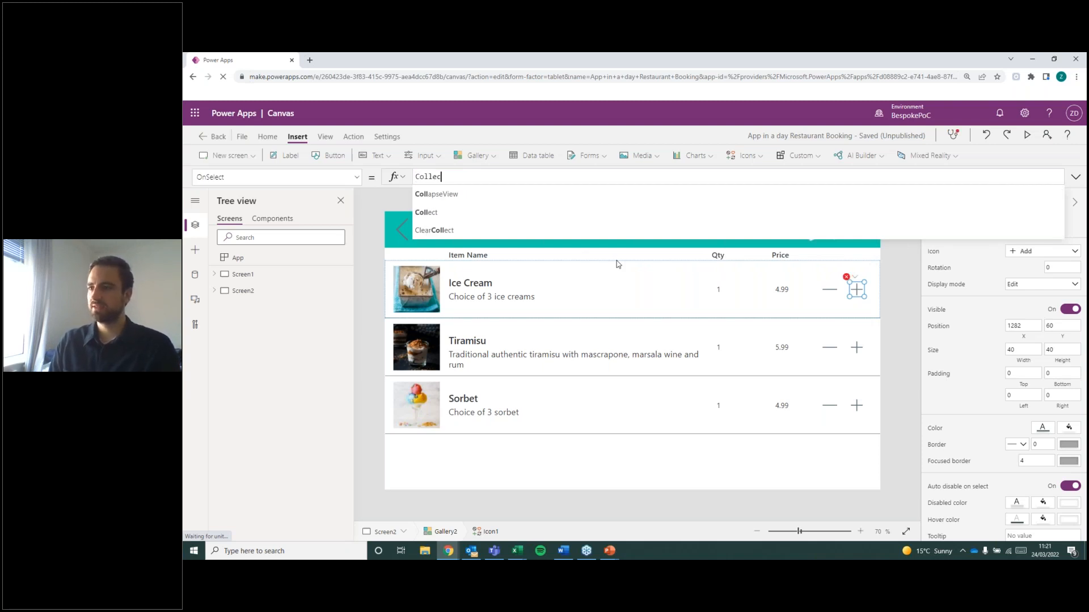
type("t(")
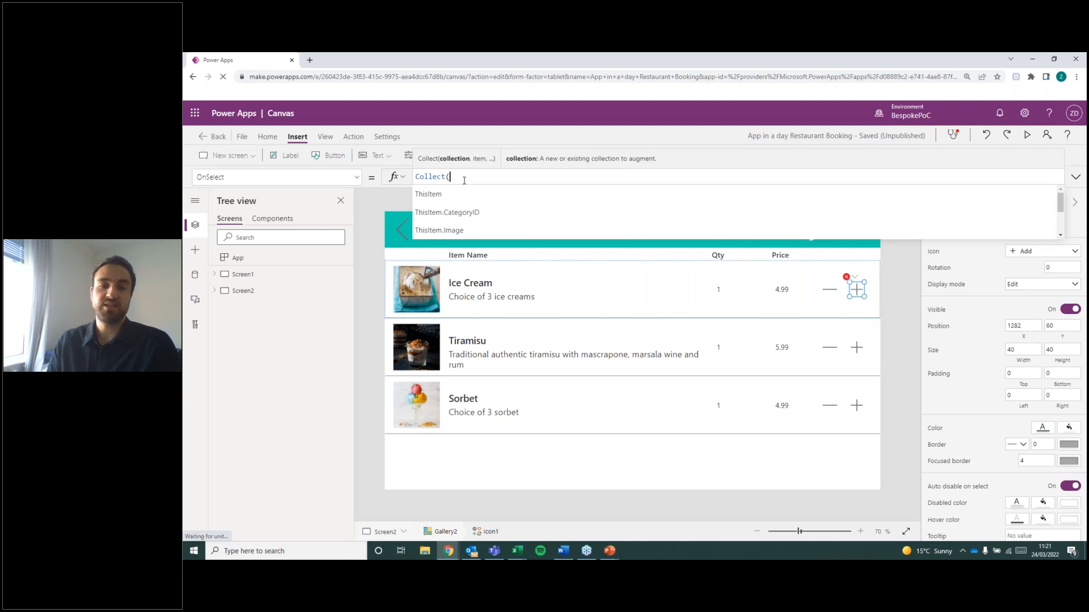
type("MyOrder")
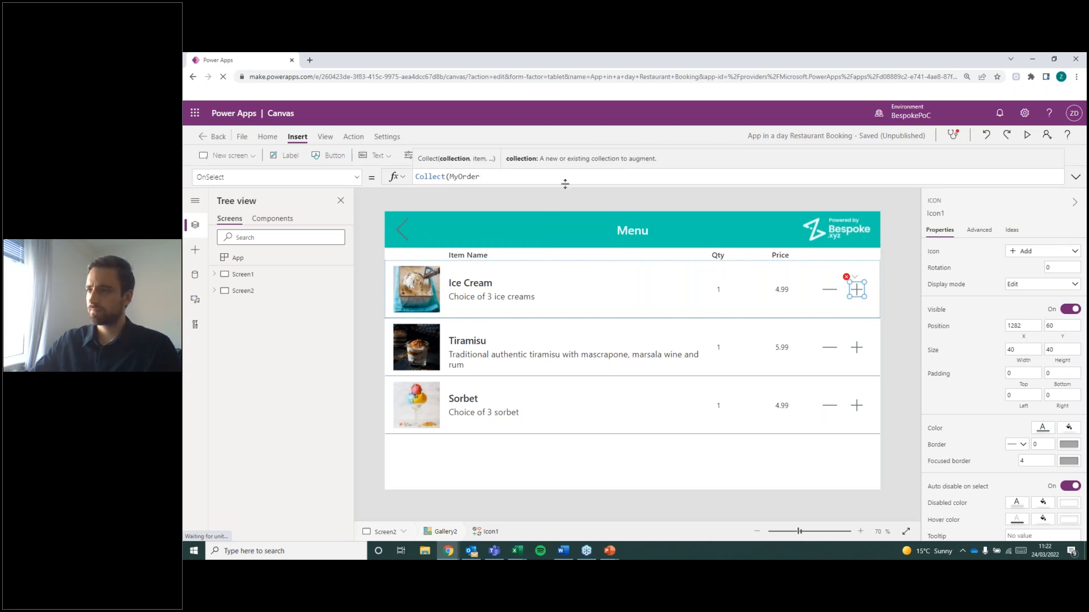
type(",")
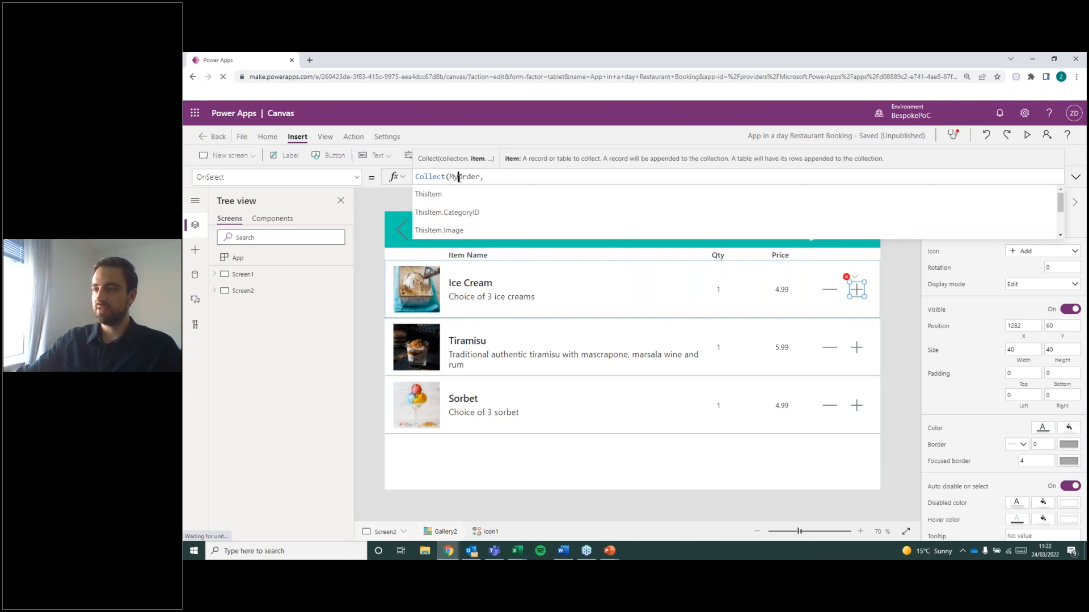
double_click(458, 177)
left_click(494, 176)
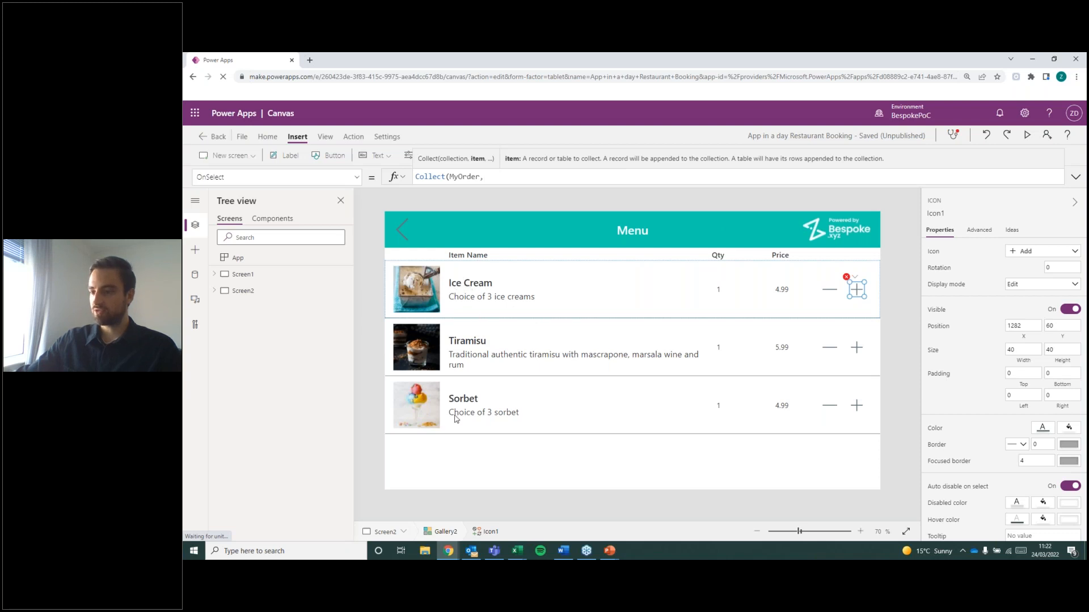
Switch to the Menu Items workbook in Excel and select the Ice Cream record from MenuItemID through Image.
left_click(517, 551)
left_click(480, 514)
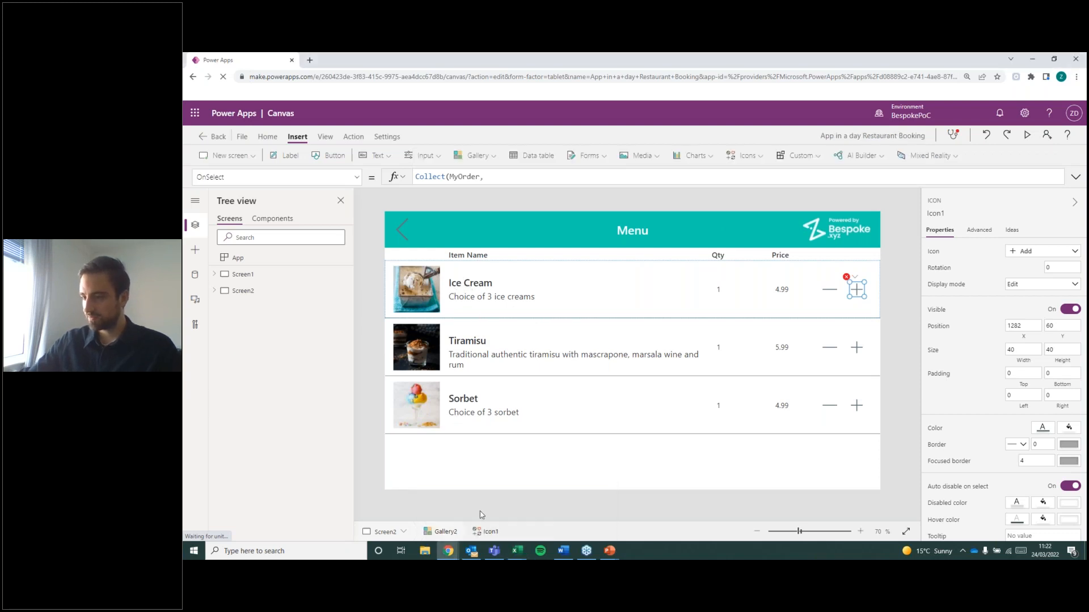
left_click(517, 551)
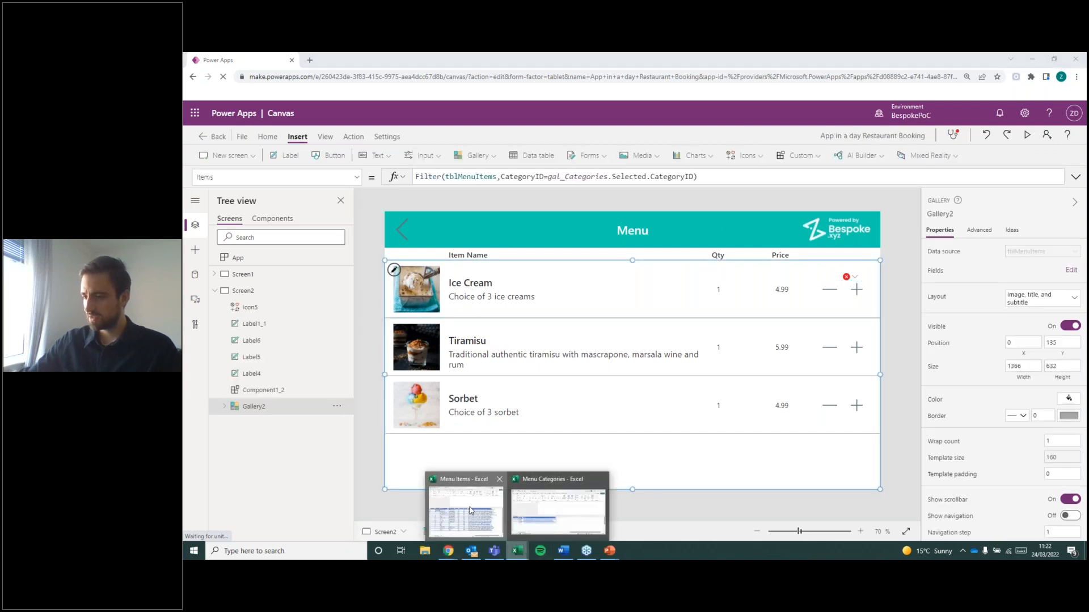
left_click(470, 510)
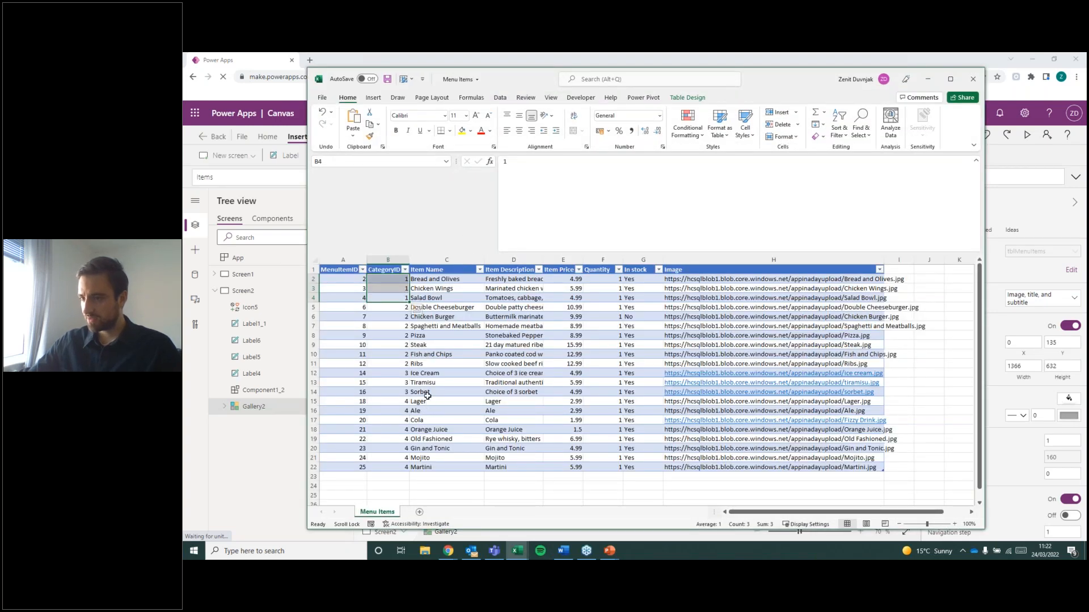
left_click(313, 373)
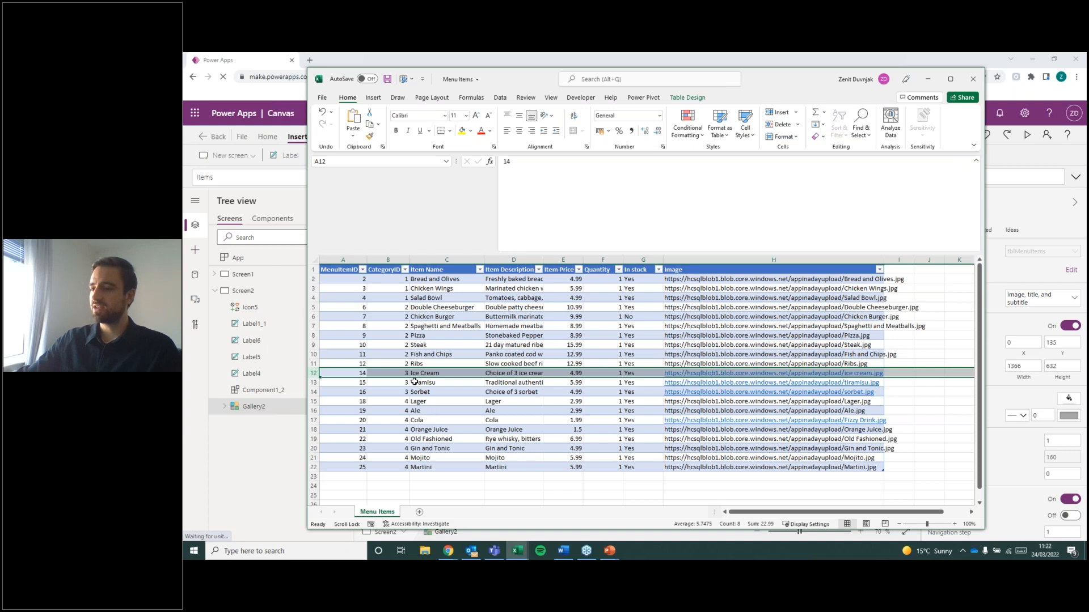
left_click_drag(320, 373, 856, 373)
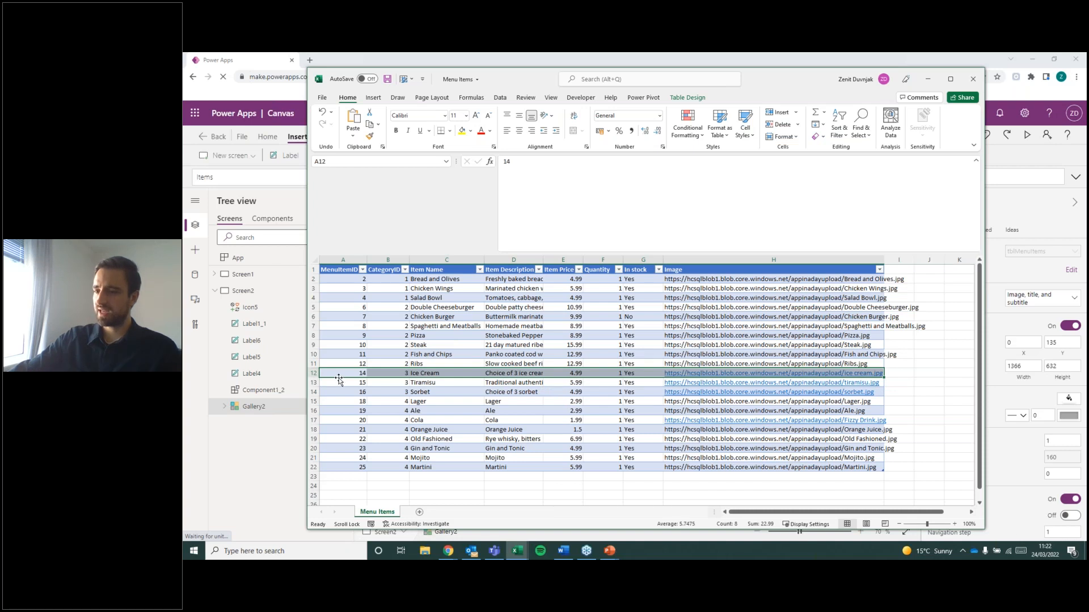
Add a new worksheet to the Menu Items workbook and name it MyOrder.
left_click(419, 512)
left_click(377, 512)
left_click(415, 512)
type("MyOrder")
key("Return")
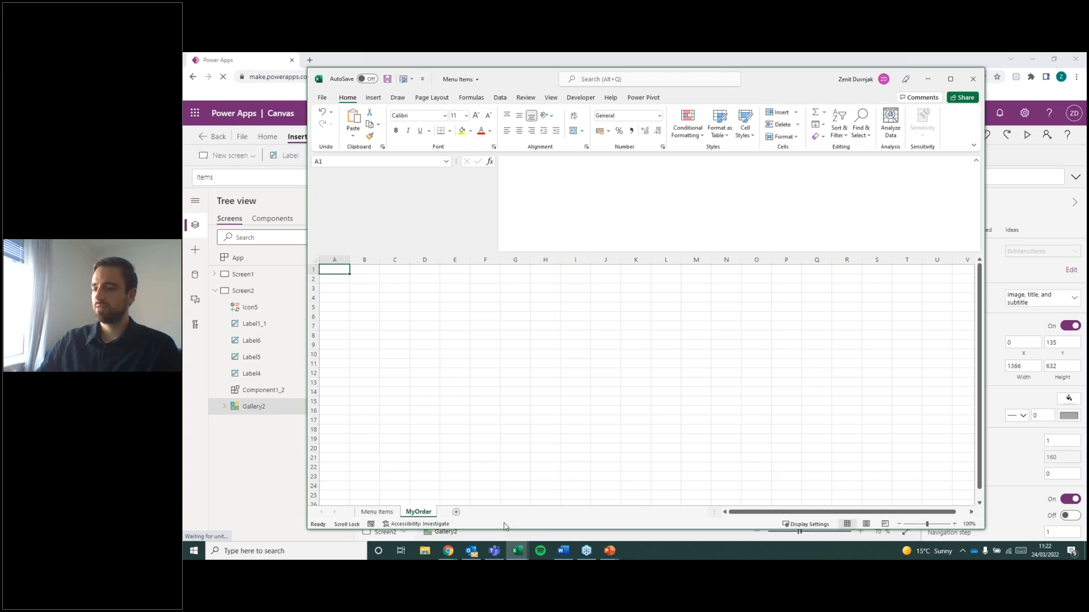
Copy the Ice Cream record from the Menu Items sheet into row 2 of the MyOrder sheet.
left_click(377, 512)
key("ctrl+c")
left_click(419, 512)
right_click(342, 284)
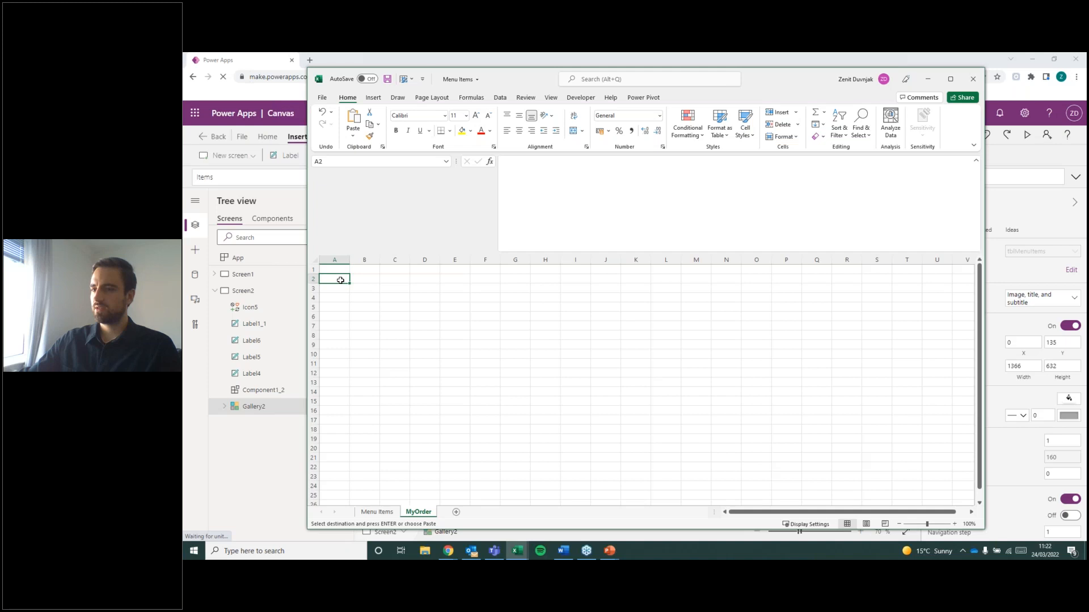
left_click(311, 279)
key("ctrl+v")
left_click(423, 319)
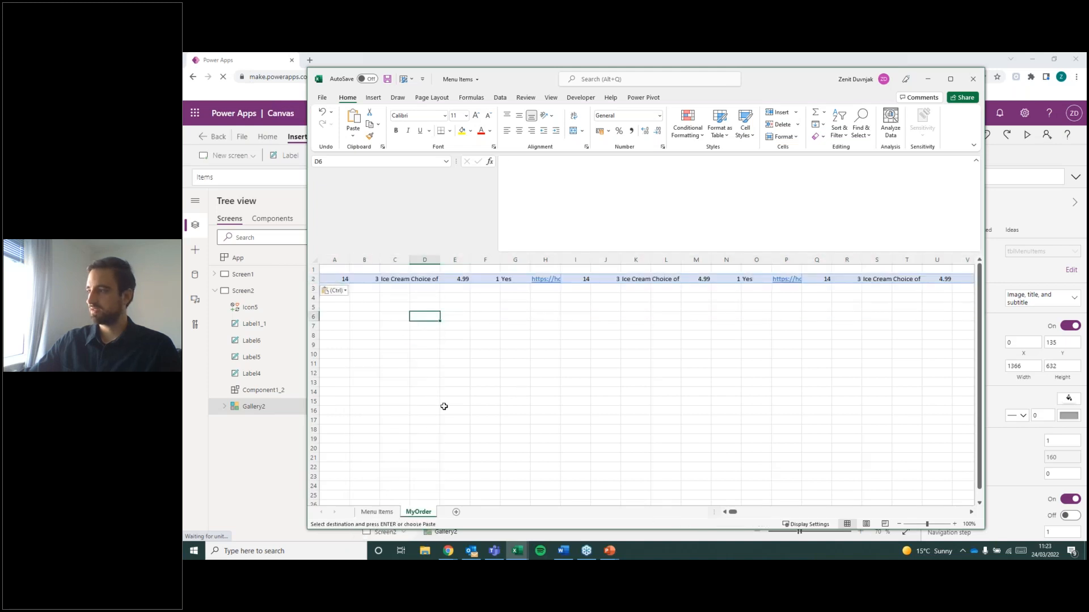
Copy the column headers from the Menu Items sheet into row 1 of the MyOrder sheet.
left_click(376, 512)
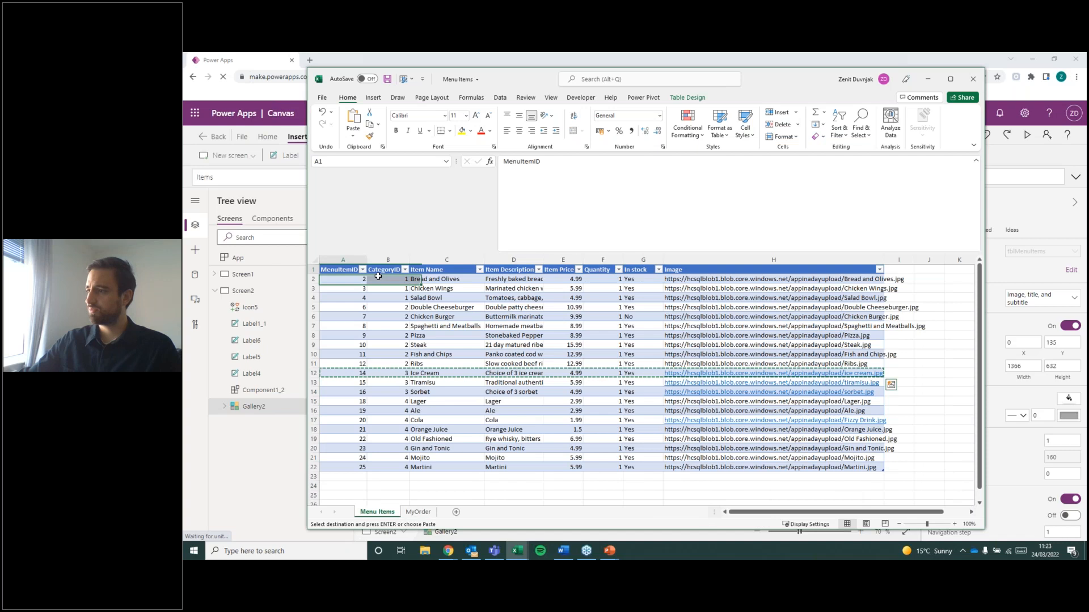
left_click(419, 512)
left_click(333, 272)
key("ctrl+v")
left_click(628, 327)
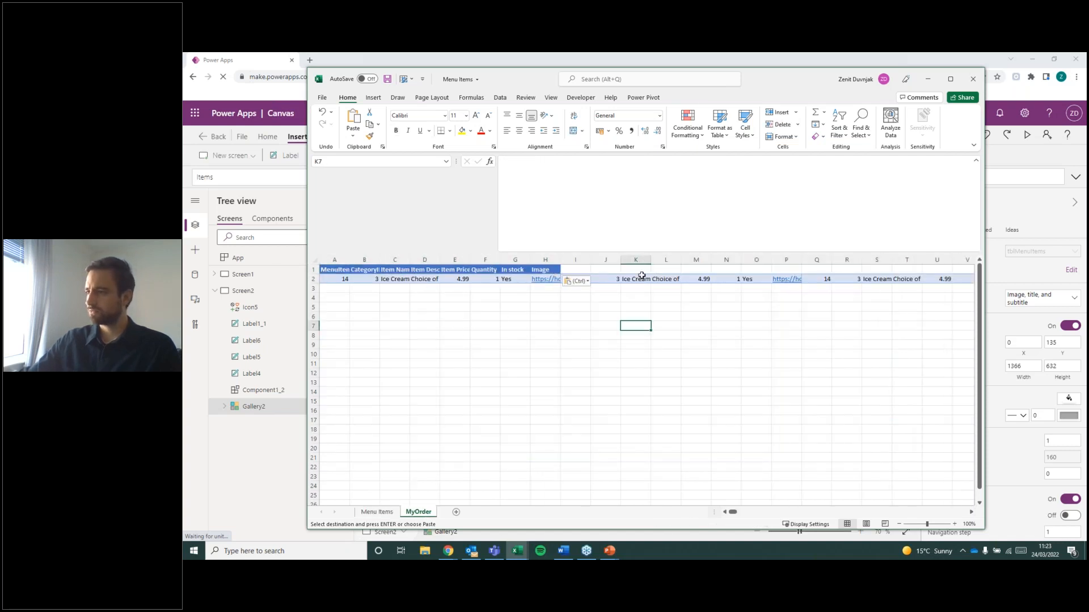
Clear the duplicated Ice Cream data from columns I through U of the MyOrder sheet.
left_click(575, 258)
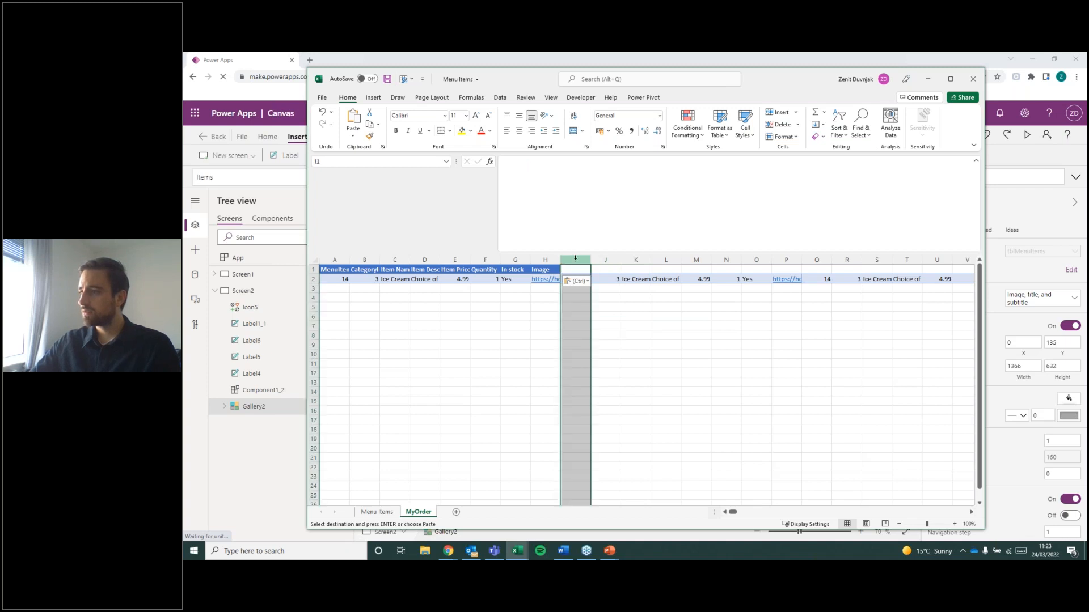
left_click(937, 260, "shift")
key("Delete")
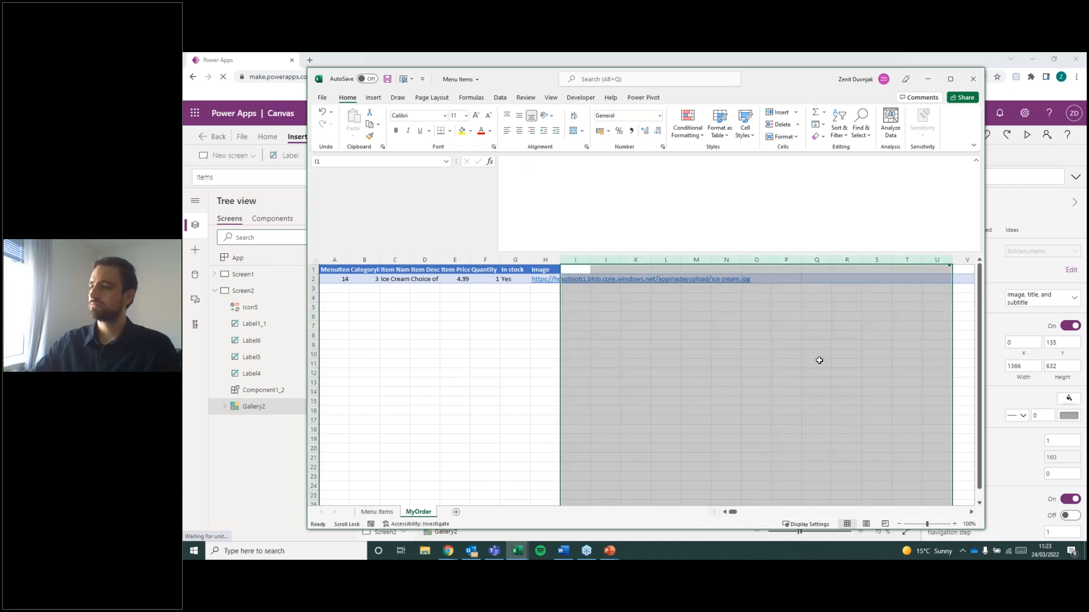
left_click(788, 356)
left_click(485, 354)
Autofit columns A through H of the MyOrder sheet to their contents.
left_click_drag(333, 259, 557, 260)
double_click(560, 259)
left_click(568, 350)
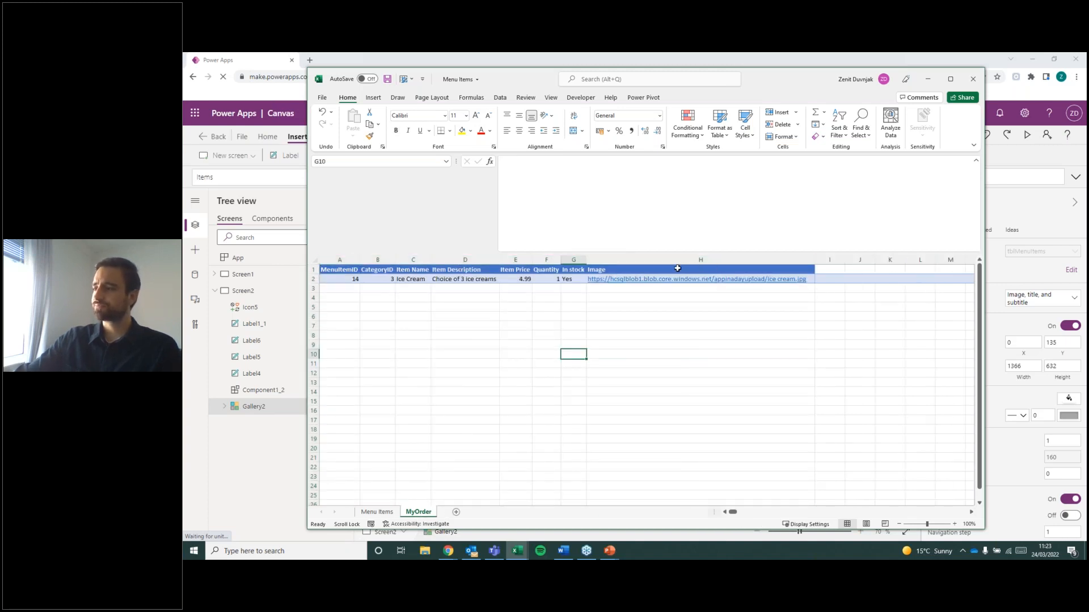
Compare the Ice Cream record on the Menu Items and MyOrder sheets, and select the plus icon in the Power Apps menu gallery.
left_click(377, 512)
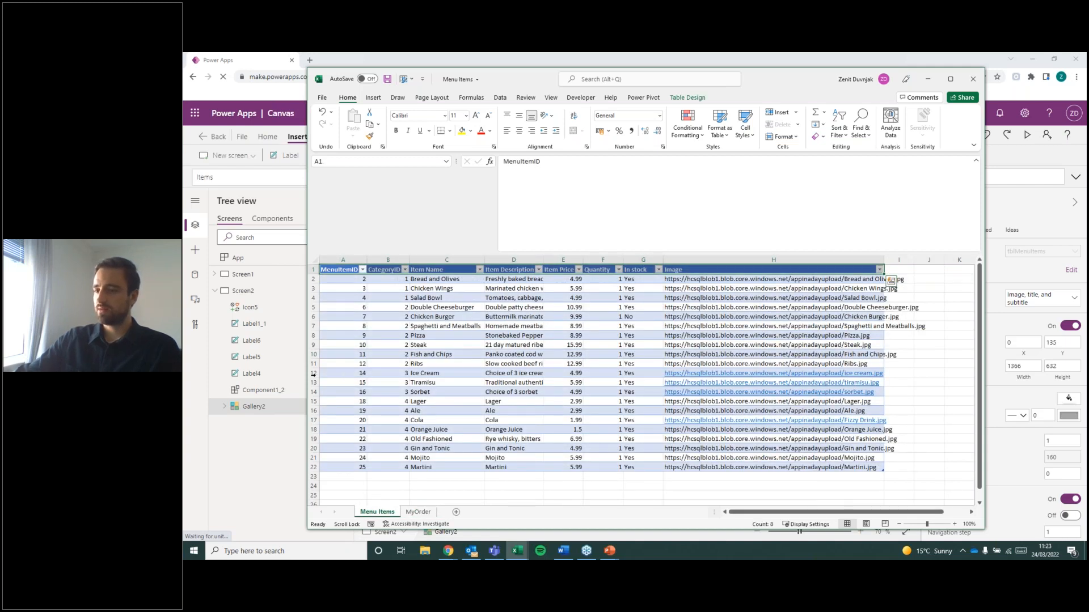
left_click(419, 512)
left_click(347, 281)
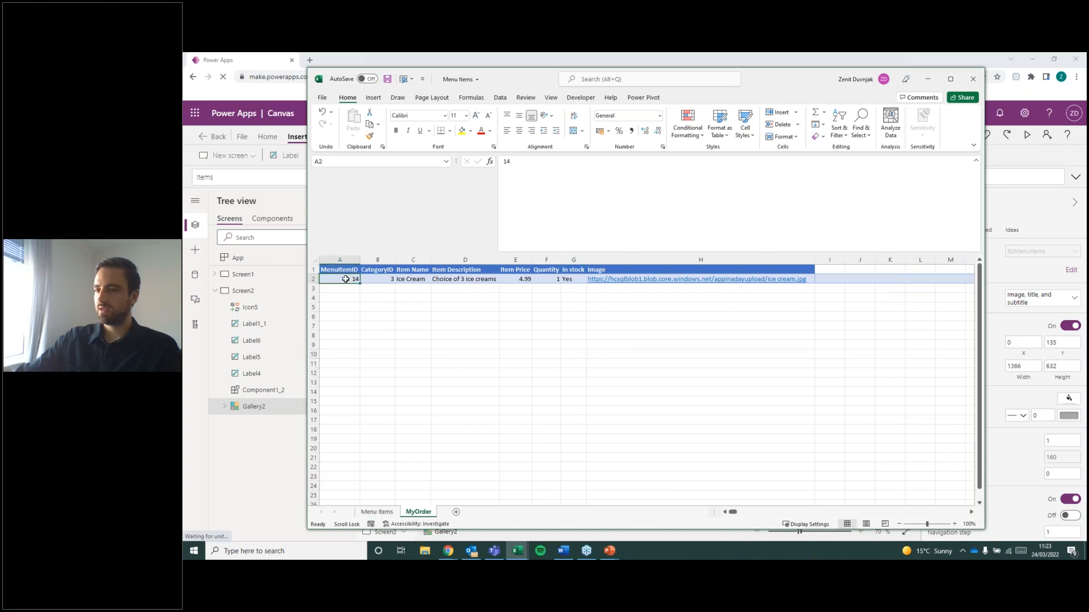
left_click(382, 514)
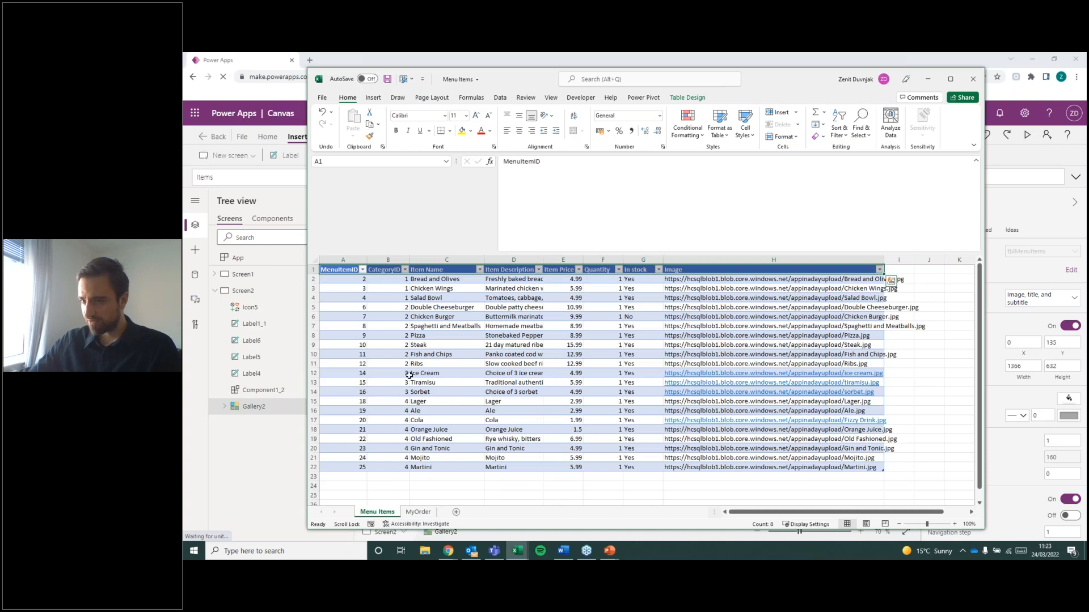
left_click_drag(333, 374, 795, 377)
left_click(1008, 467)
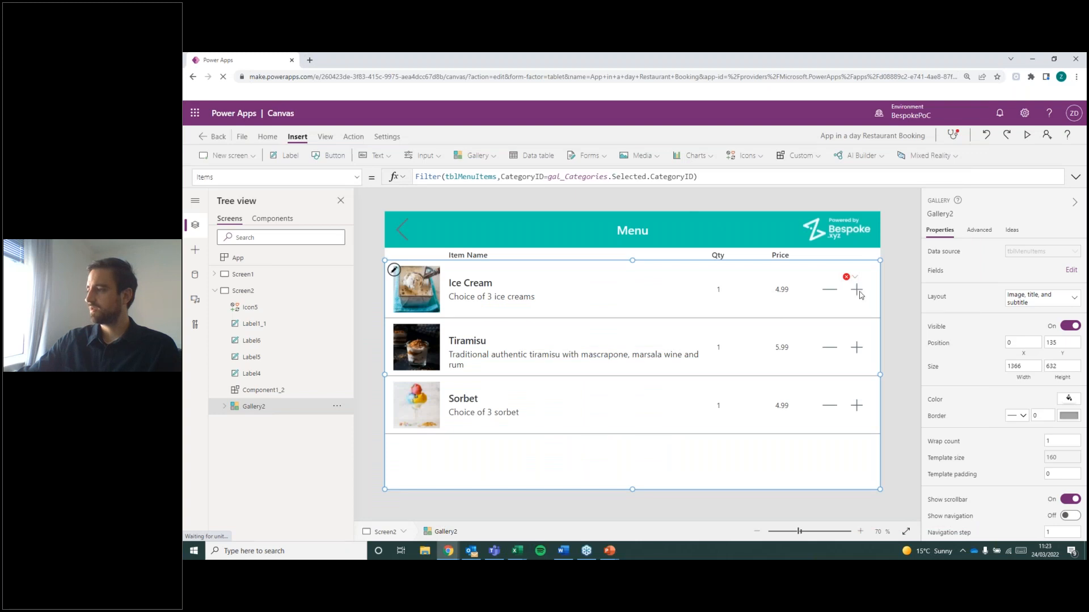
left_click(859, 292)
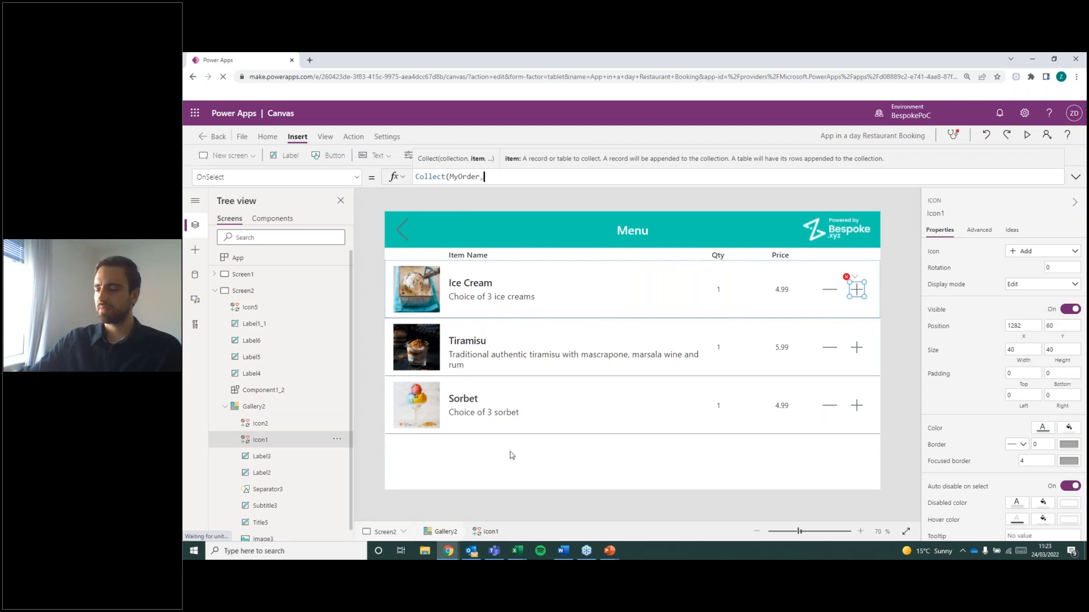
Switch back to the Menu Items workbook and examine the headers and Ice Cream record on the MyOrder sheet.
left_click(516, 551)
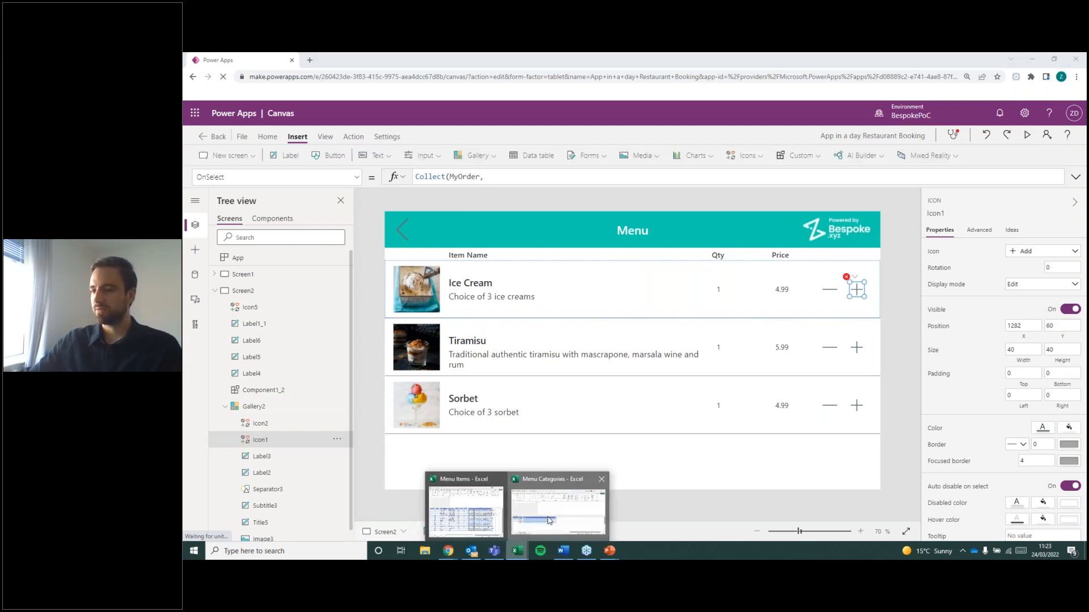
left_click(549, 520)
left_click(517, 551)
left_click(468, 514)
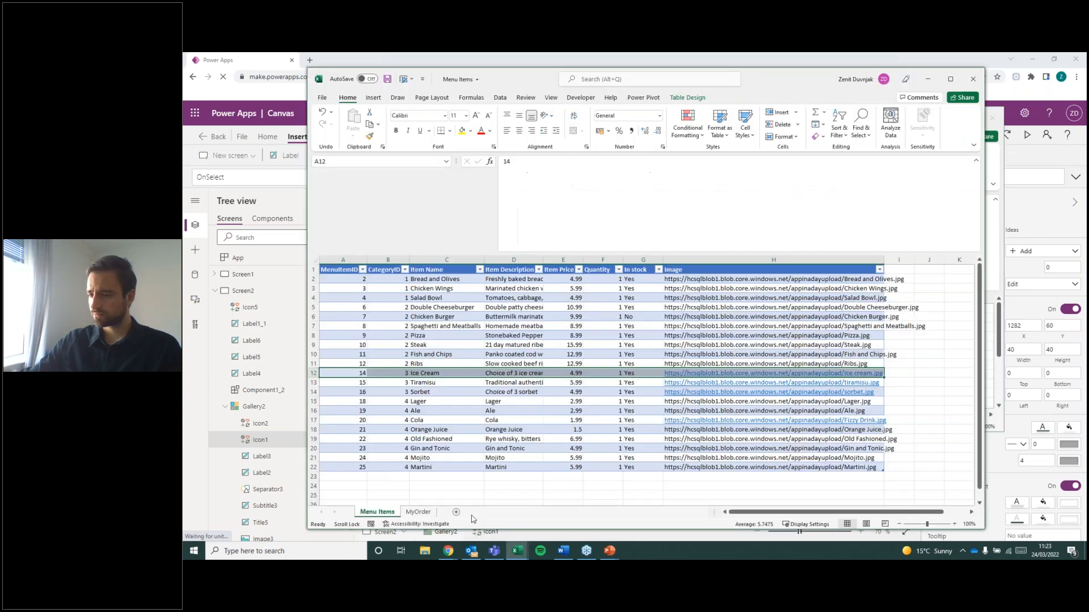
left_click(418, 511)
left_click(365, 307)
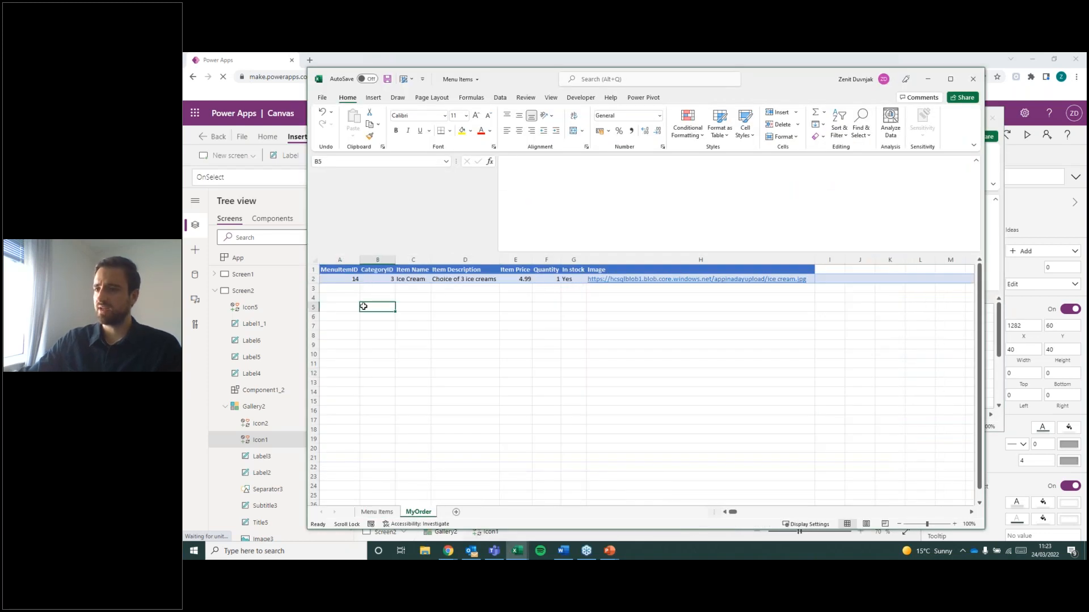
left_click_drag(338, 278, 777, 280)
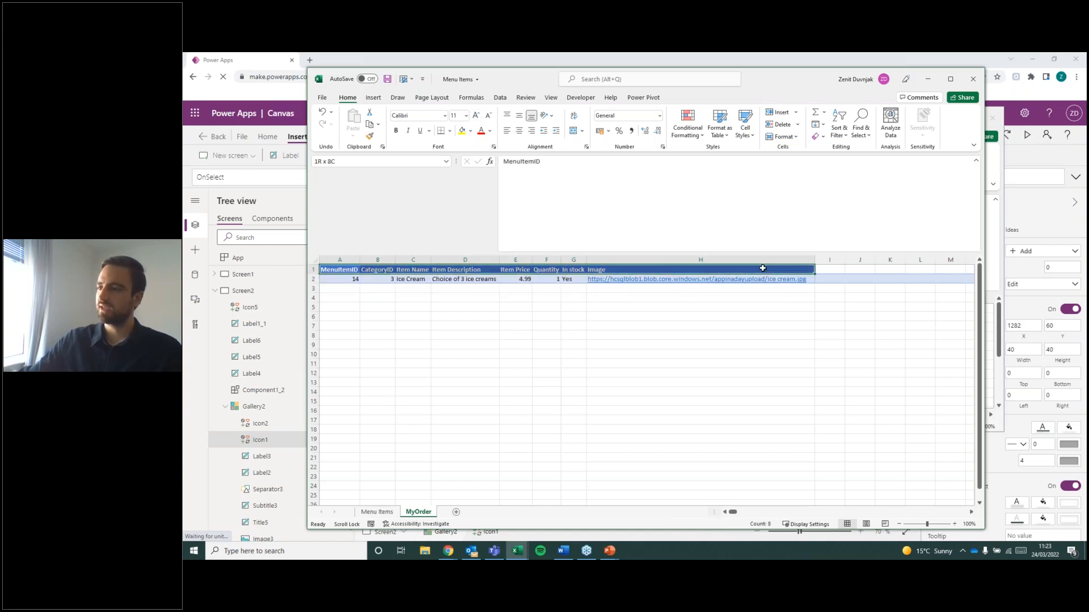
left_click(572, 335)
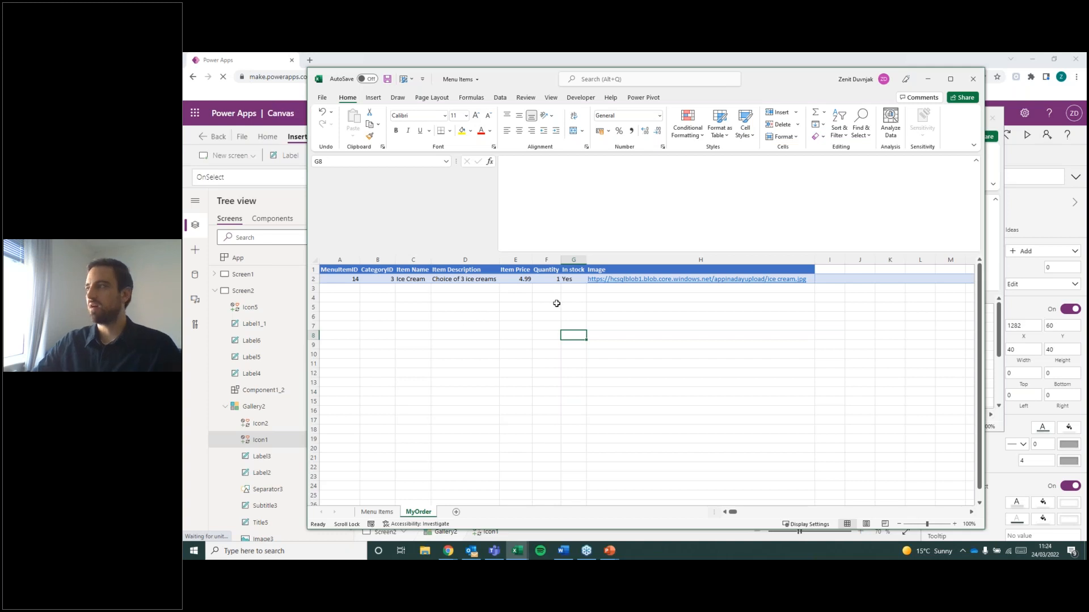
Minimize both Excel workbooks and complete the plus icon's OnSelect formula as Collect(MyOrder,ThisItem).
left_click(928, 79)
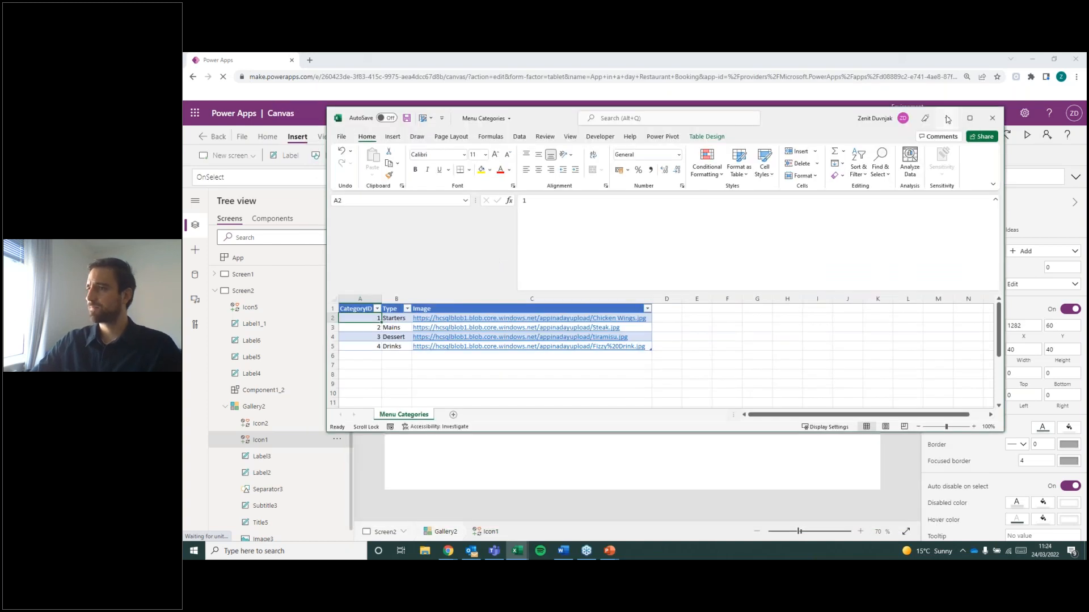
left_click(947, 118)
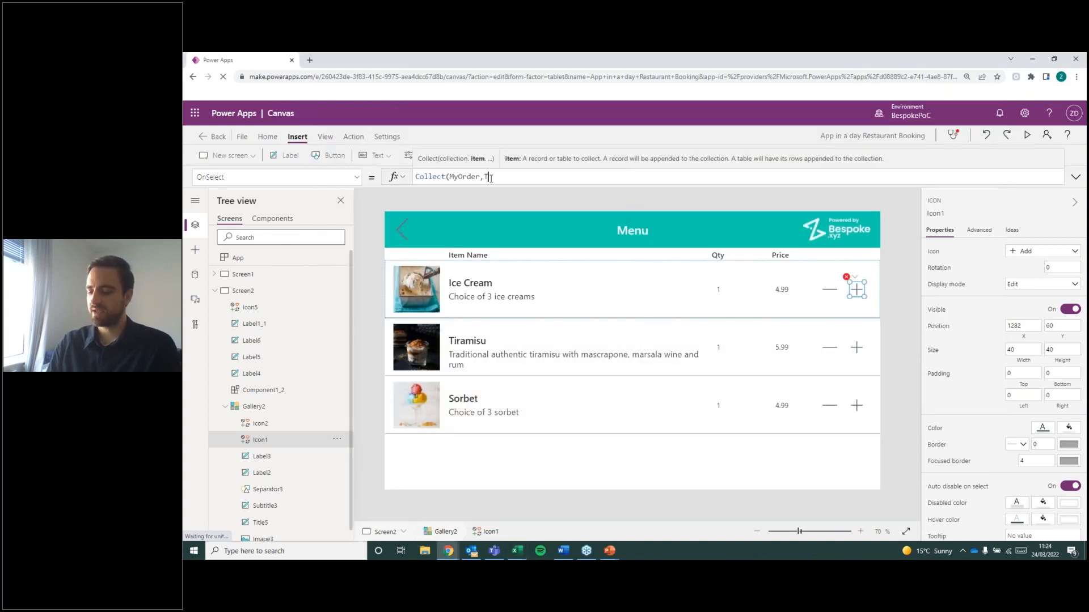
type("hisItem")
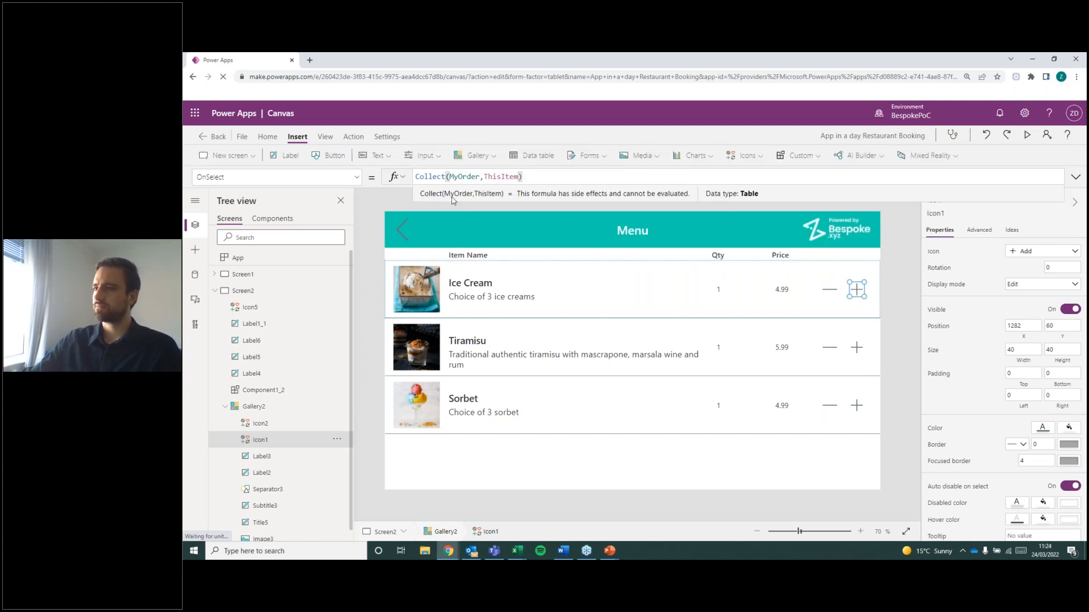
Examine the MyOrder collection argument in the plus icon's Collect formula, and leave the formula by selecting Screen2.
double_click(461, 171)
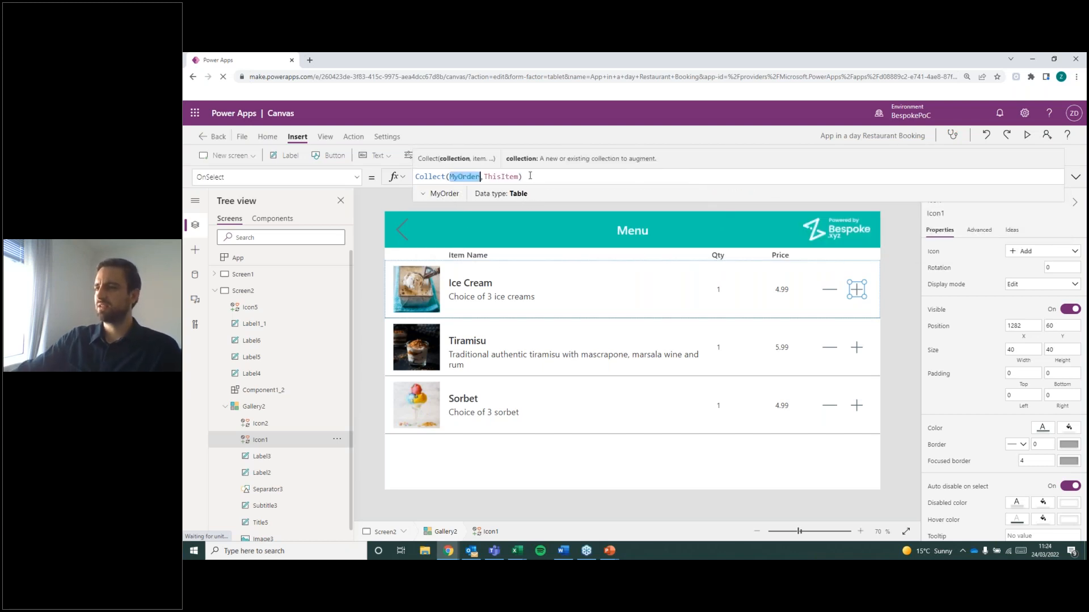
left_click(526, 176)
double_click(464, 176)
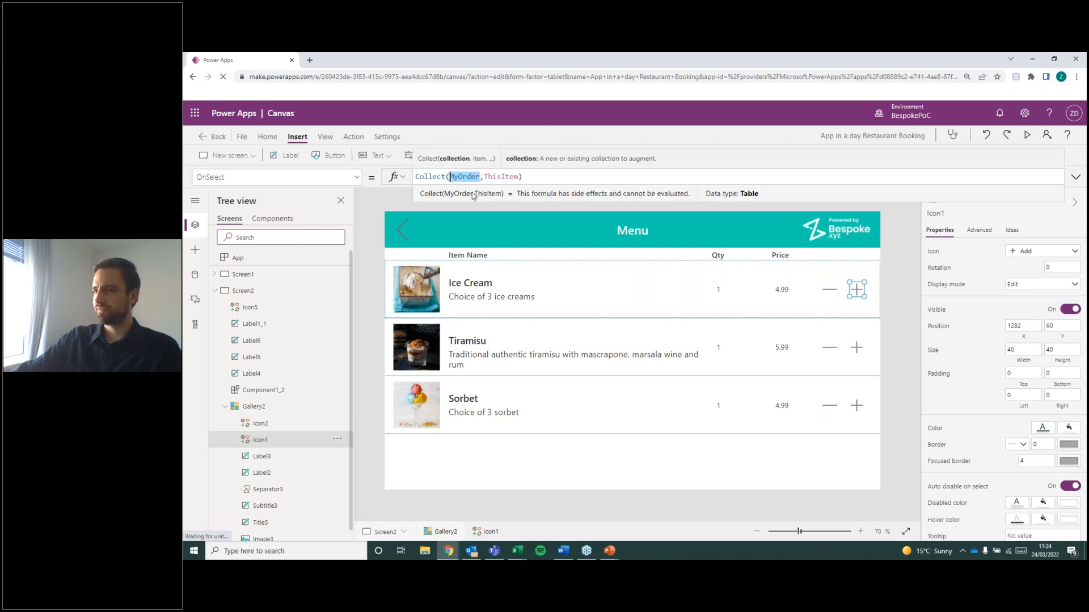
left_click(509, 177)
double_click(465, 176)
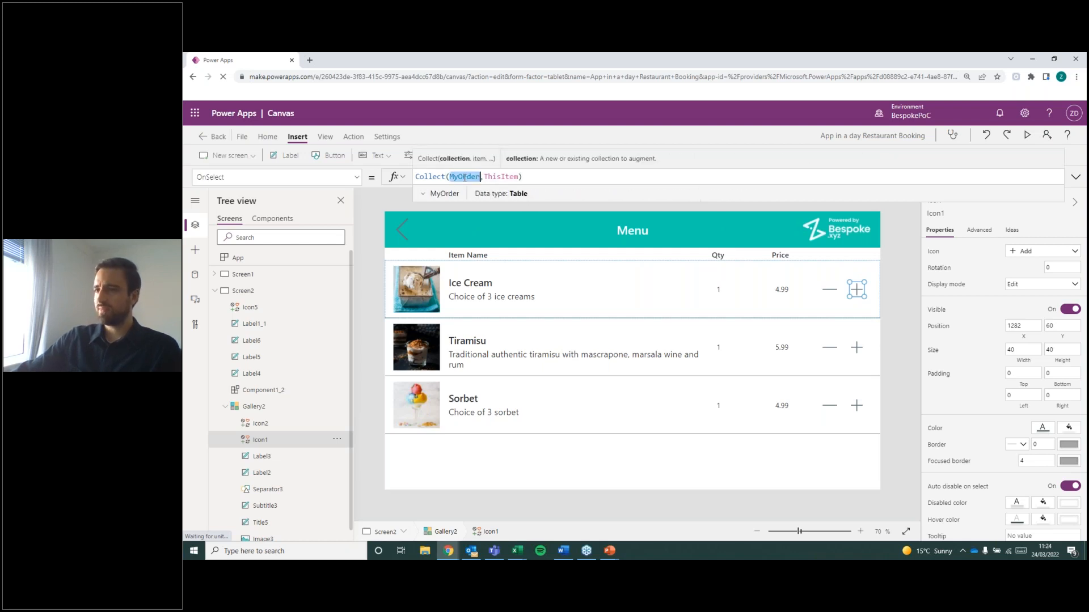
left_click(523, 177)
double_click(471, 175)
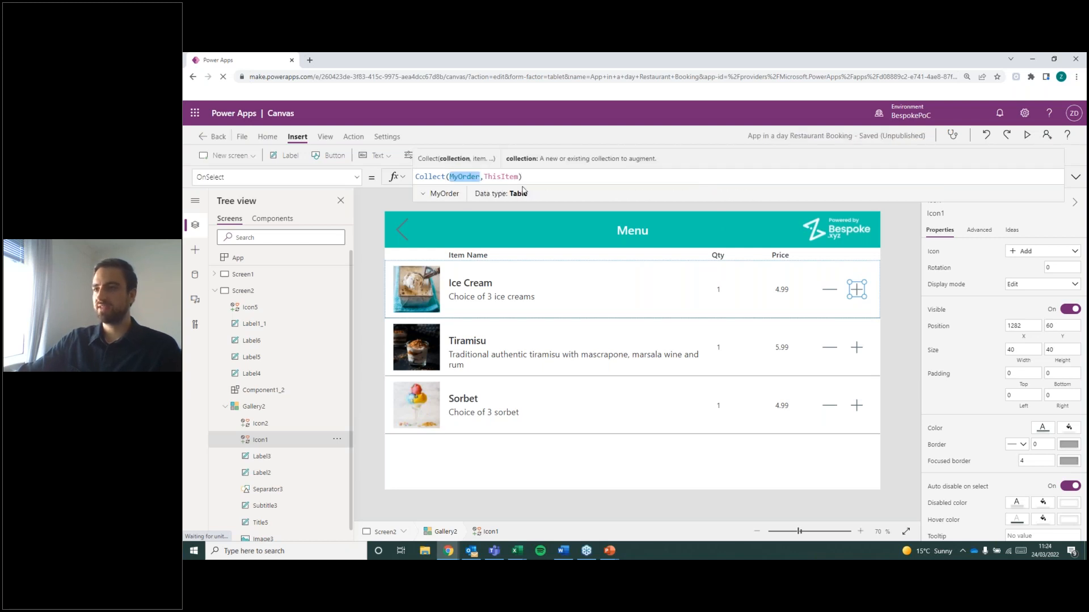
left_click(539, 180)
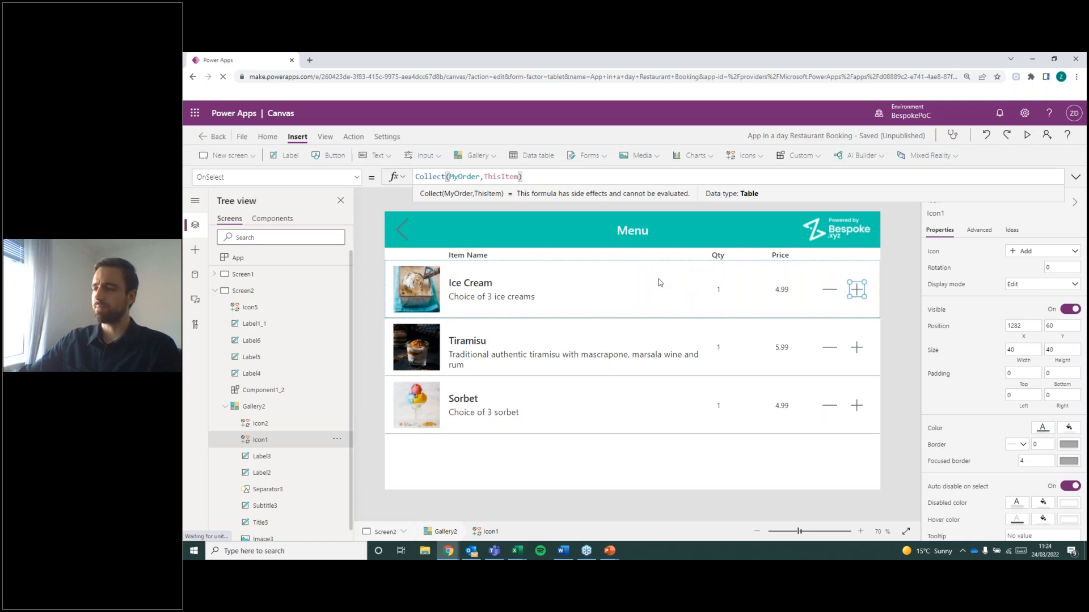
left_click(897, 344)
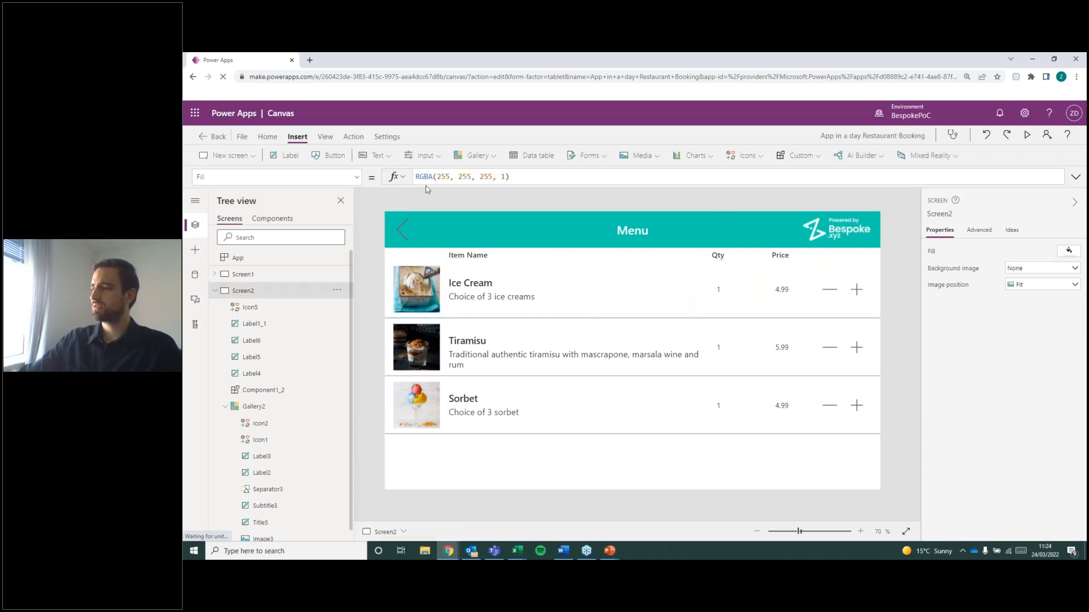
Open the app's Collections page and look through the columns of the MyOrder collection.
left_click(276, 138)
left_click(242, 137)
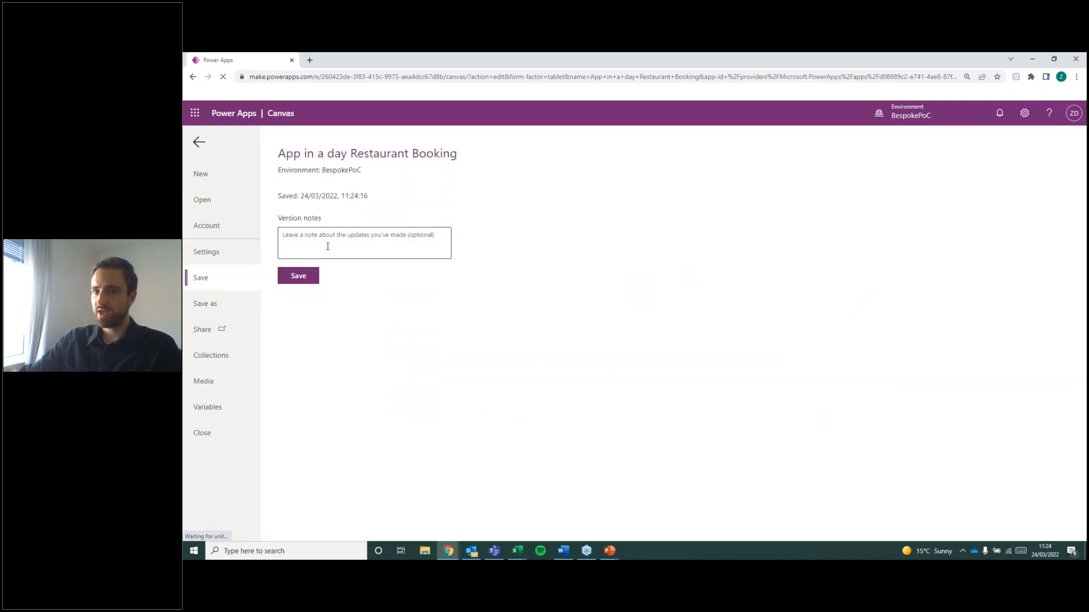
left_click(201, 144)
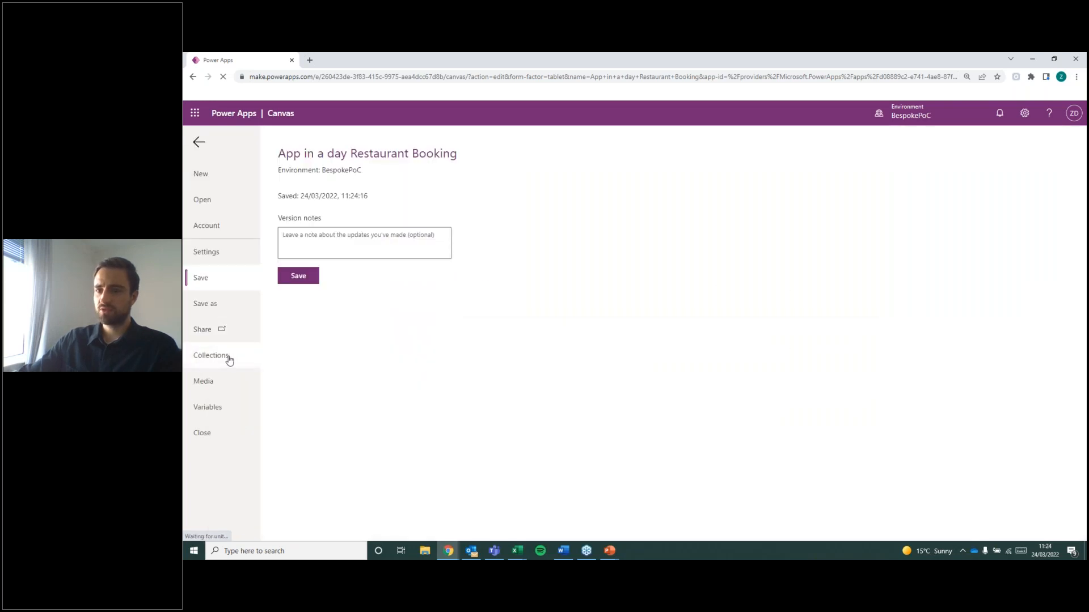
left_click(229, 358)
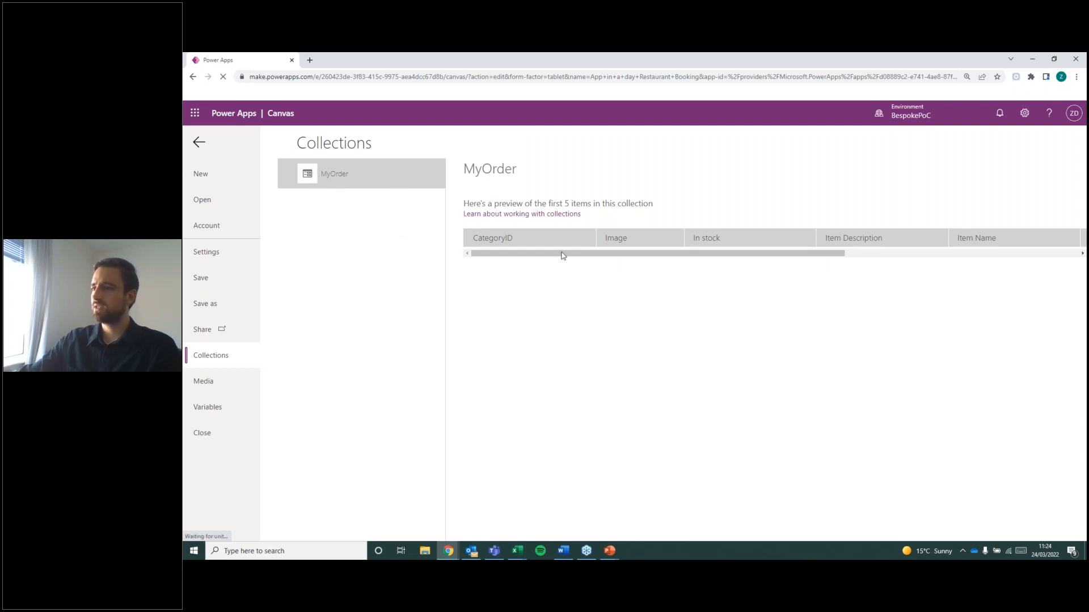
left_click_drag(495, 253, 779, 285)
left_click_drag(639, 275, 455, 261)
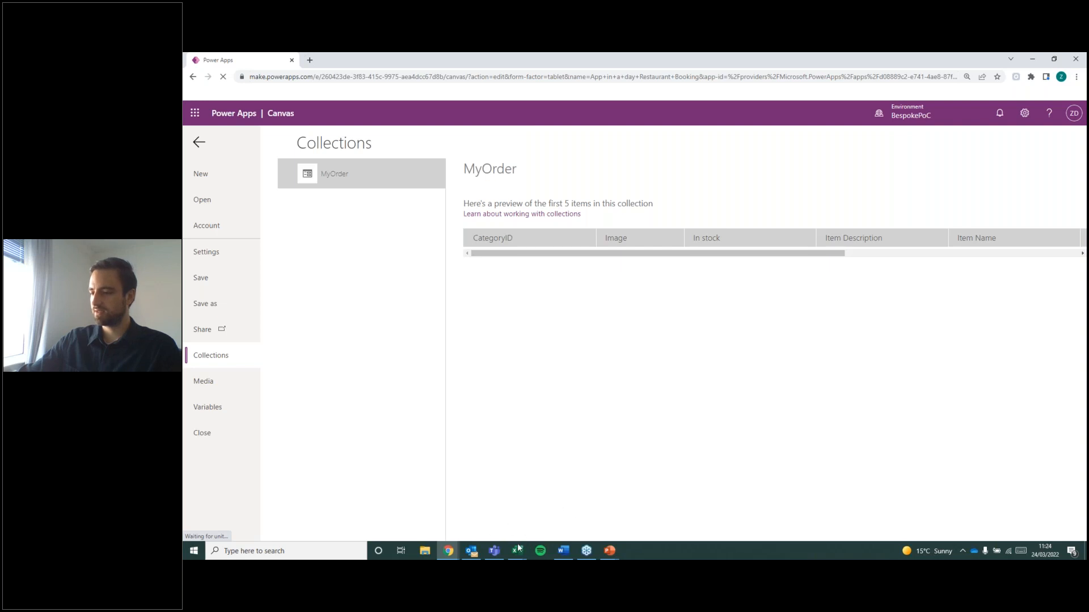
Compare the headers and record on Excel's MyOrder sheet with the columns of the MyOrder collection in Power Apps.
mouse_move(520, 548)
left_click(460, 508)
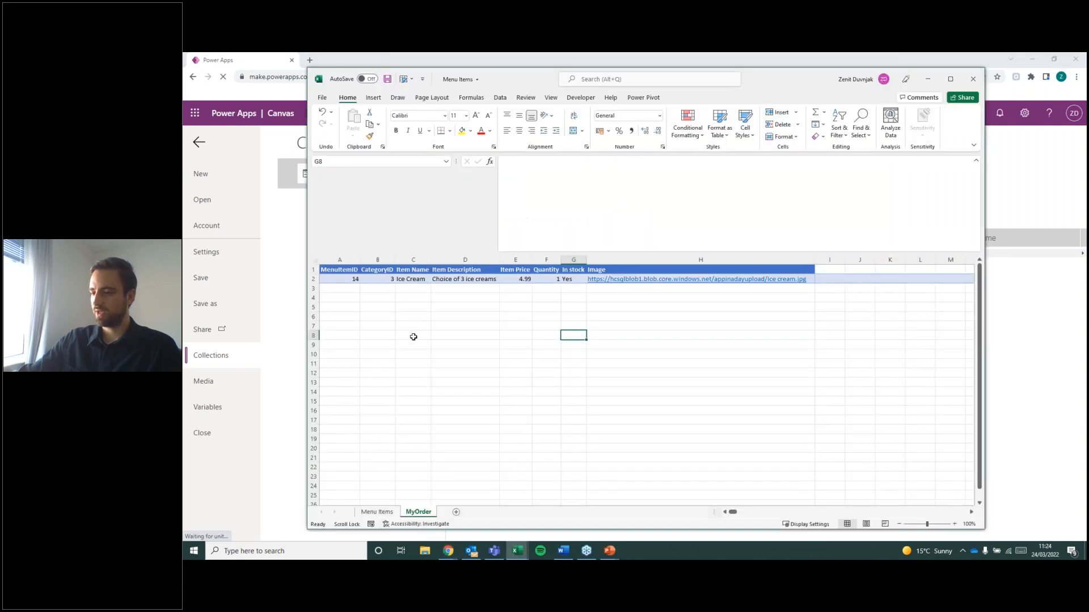
left_click(313, 279)
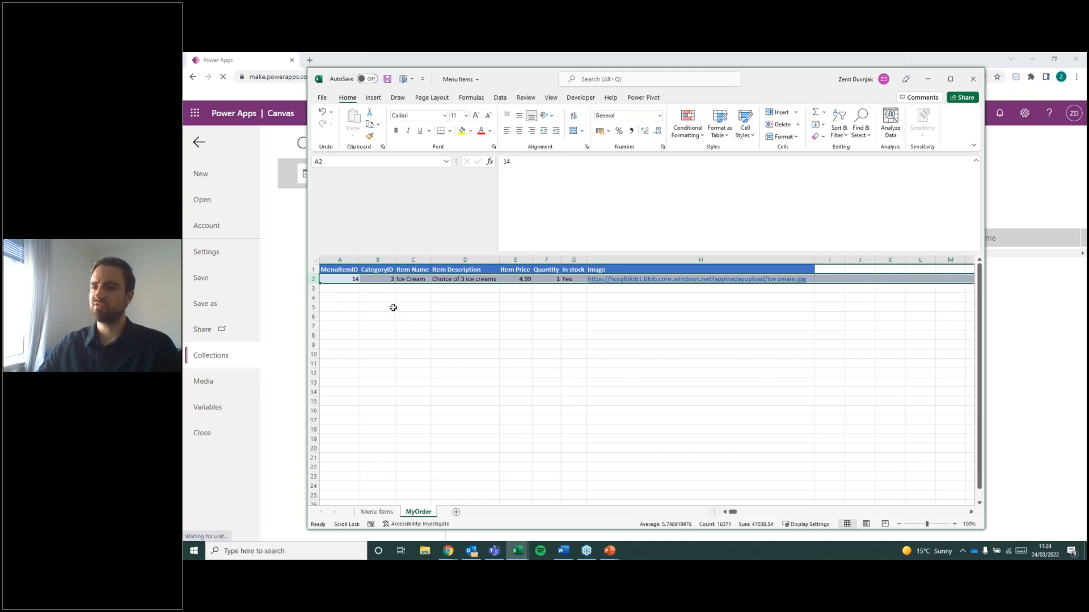
left_click(422, 336)
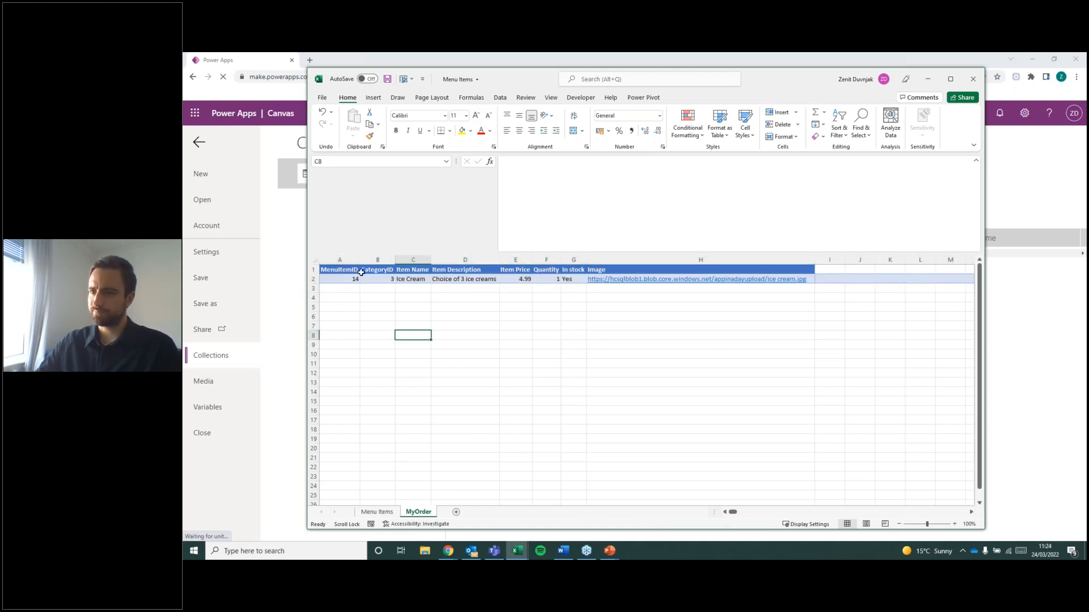
left_click(324, 270)
left_click(986, 319)
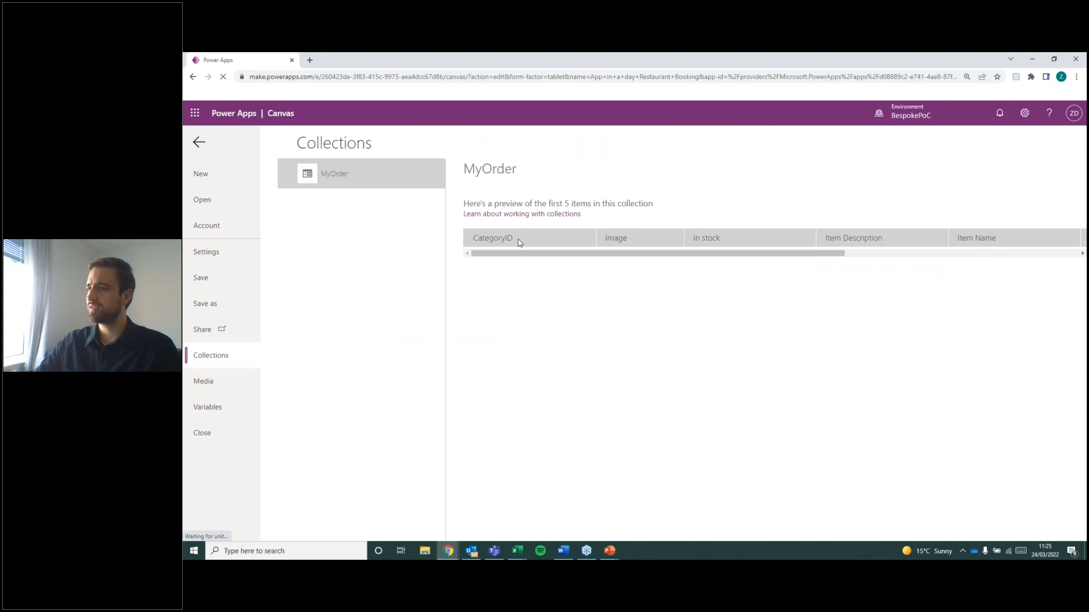
left_click_drag(523, 253, 888, 275)
left_click_drag(960, 258, 510, 242)
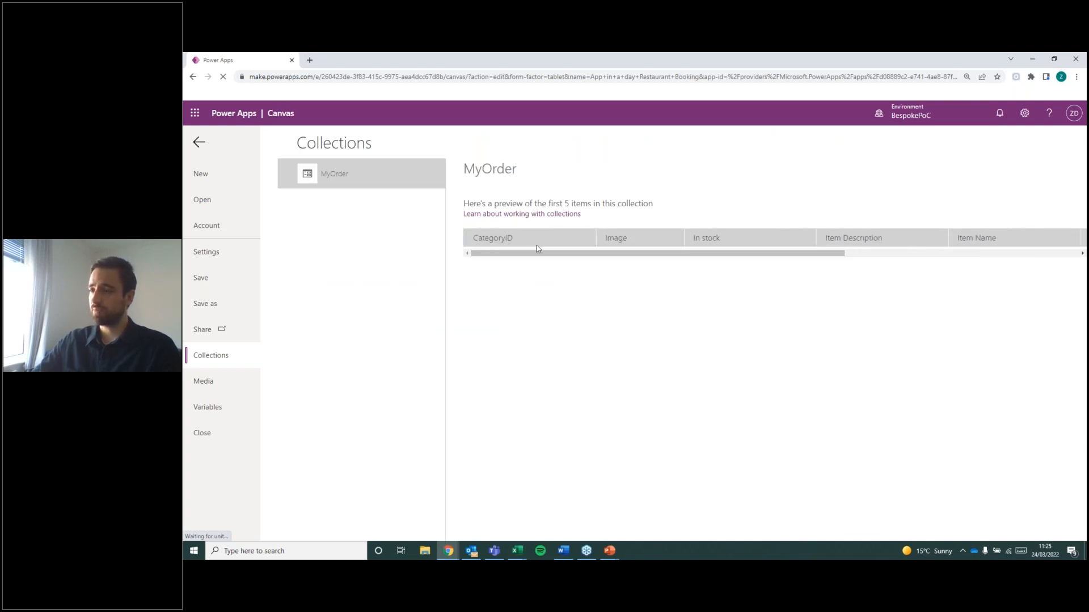
Leave the Collections page and check the OnSelect formulas of the plus and minus icons in the Ice Cream row.
left_click(199, 142)
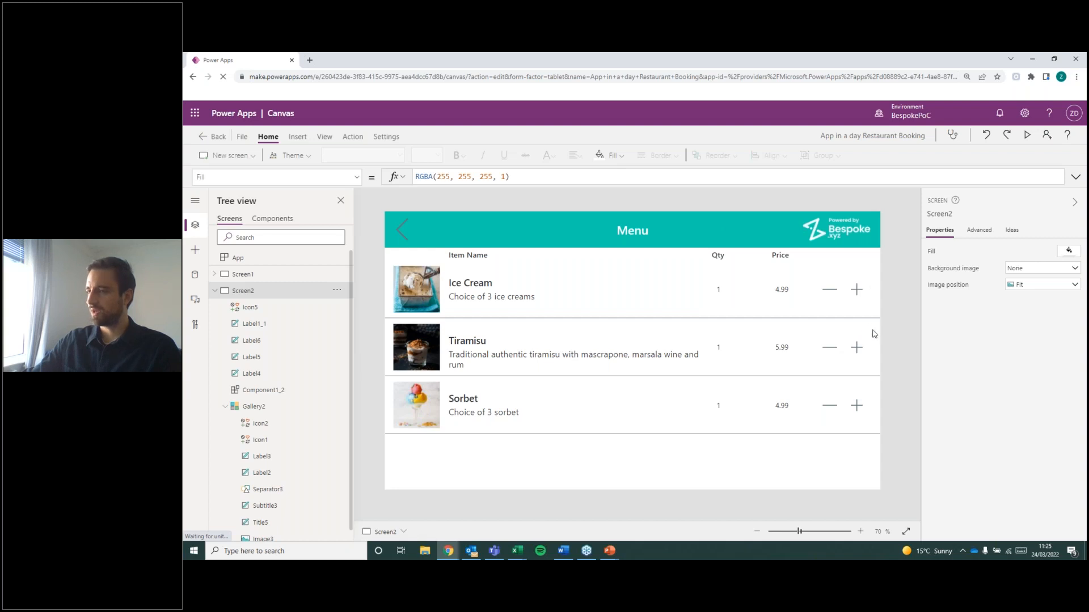
left_click(856, 290)
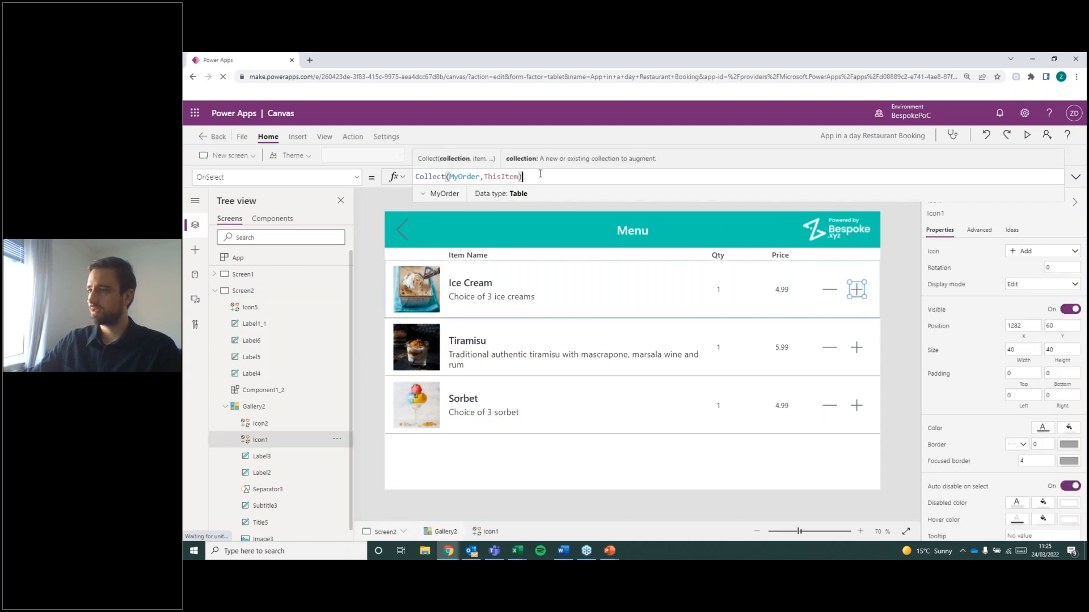
left_click(829, 291)
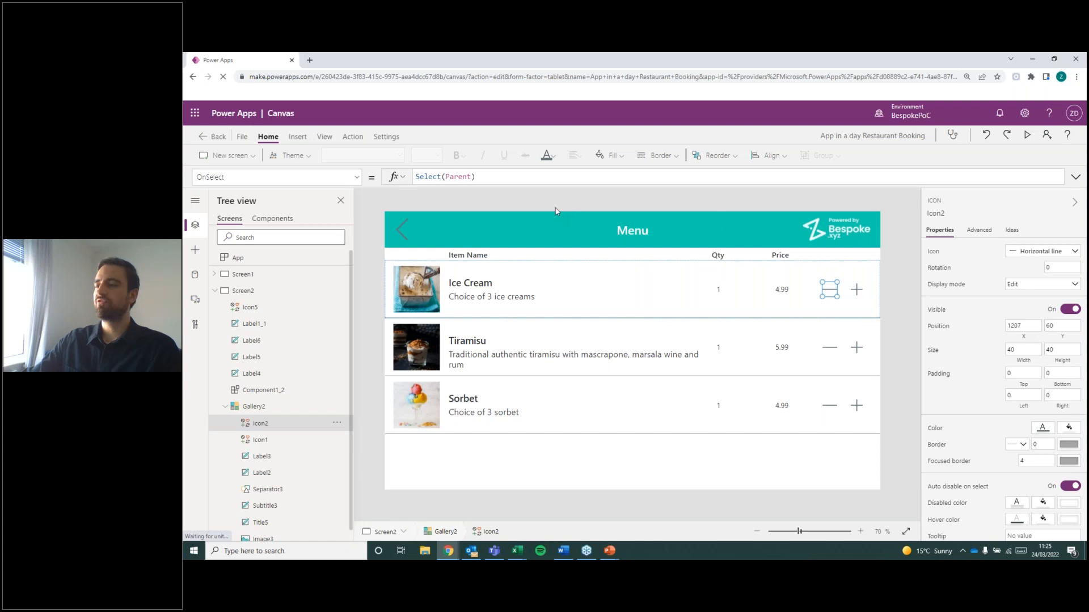
left_click(904, 306)
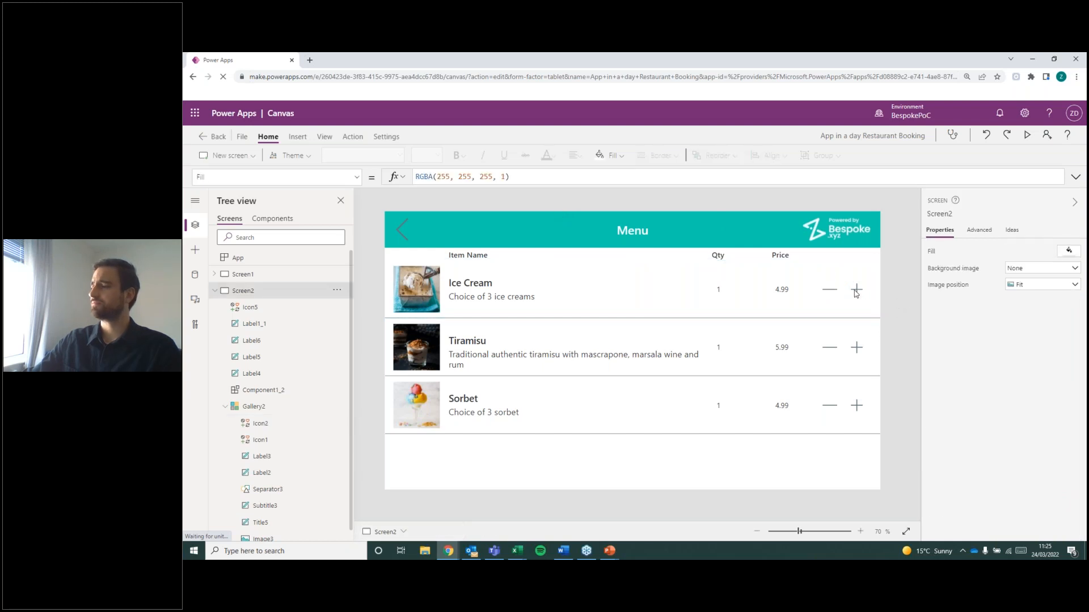
Replace the minus icon's OnSelect formula in the menu gallery with Remove(MyOrder,ThisItem).
left_click(830, 292)
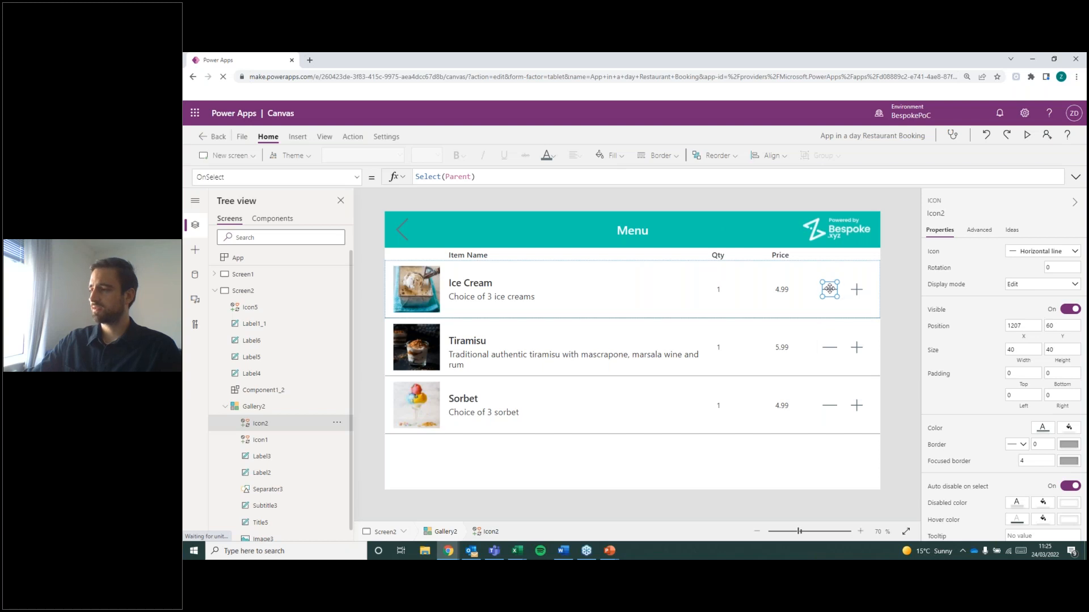
left_click_drag(474, 177, 415, 177)
key("BackSpace")
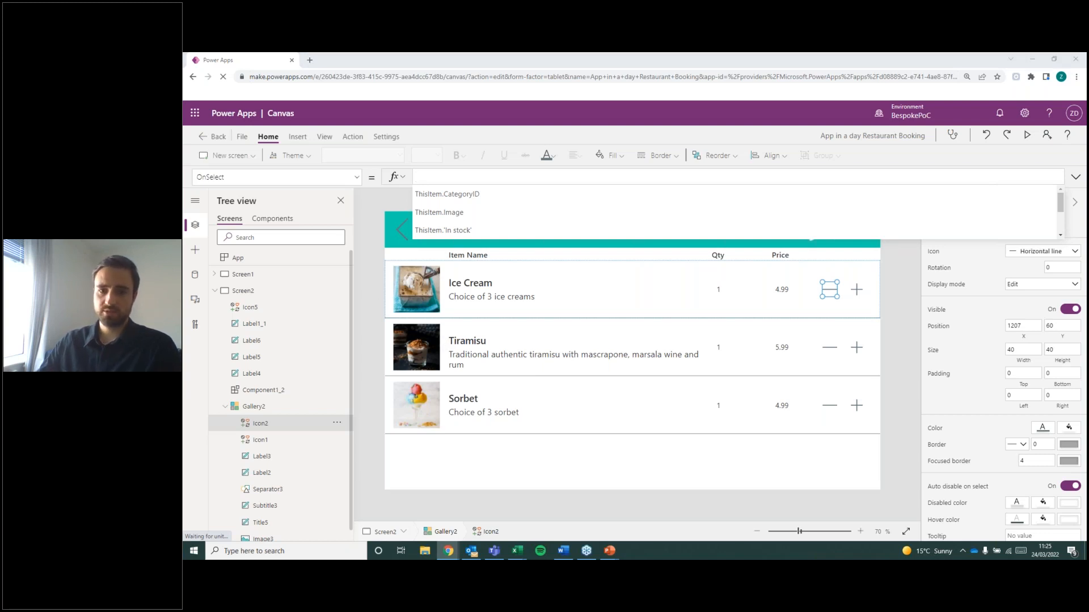
left_click(429, 180)
type("R")
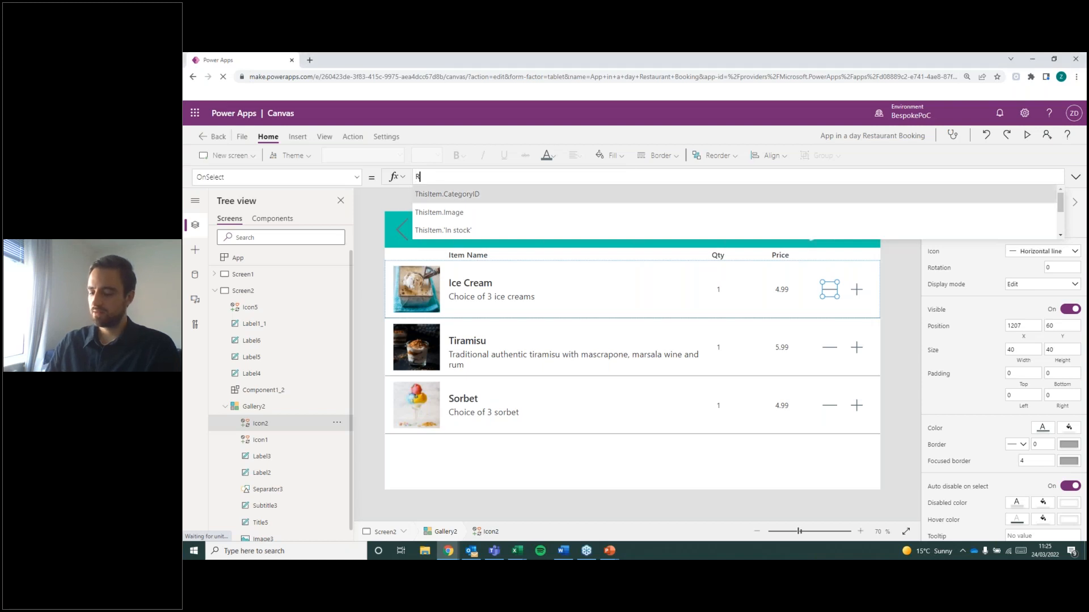
type("emove(")
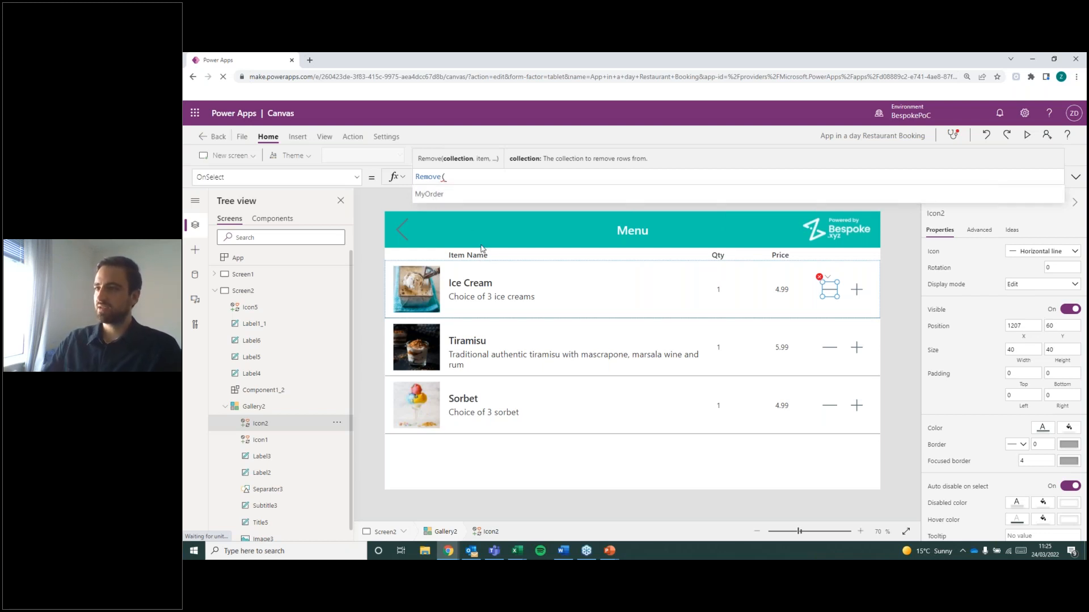
left_click(441, 196)
type(",")
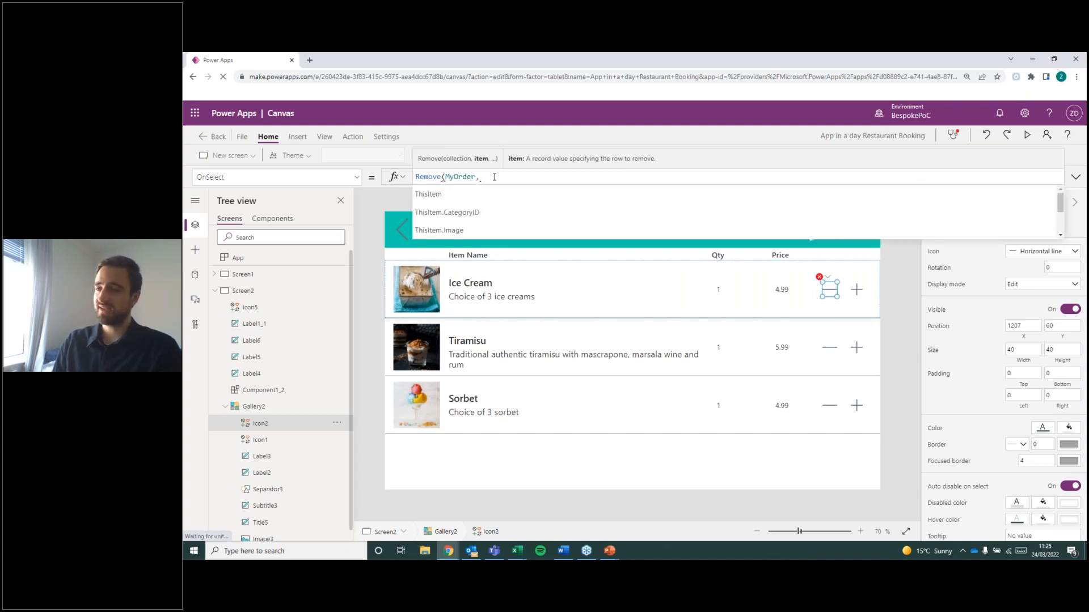
type("This")
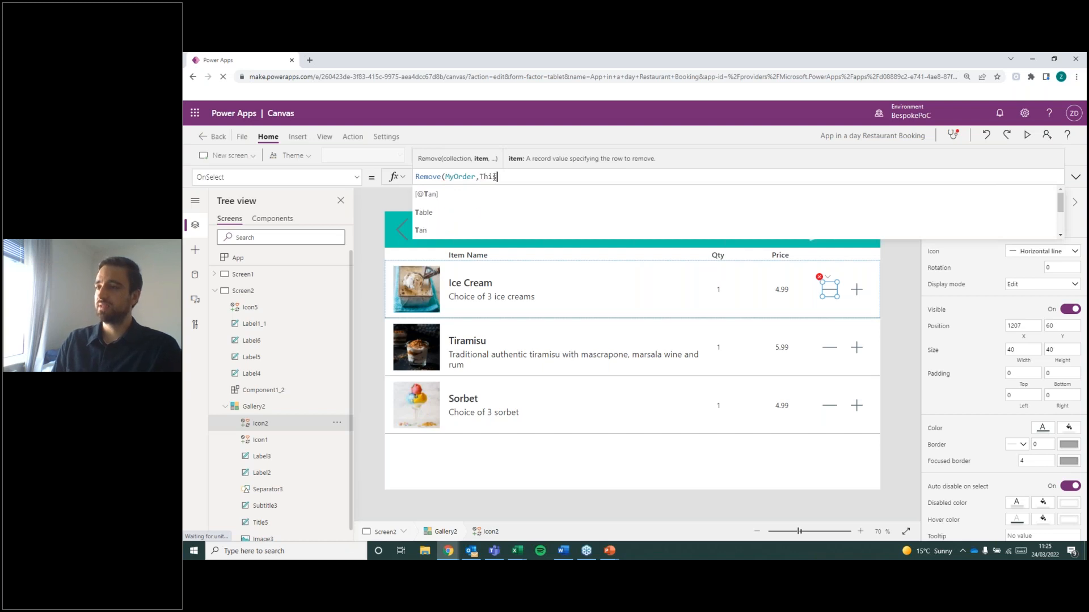
type("Item)")
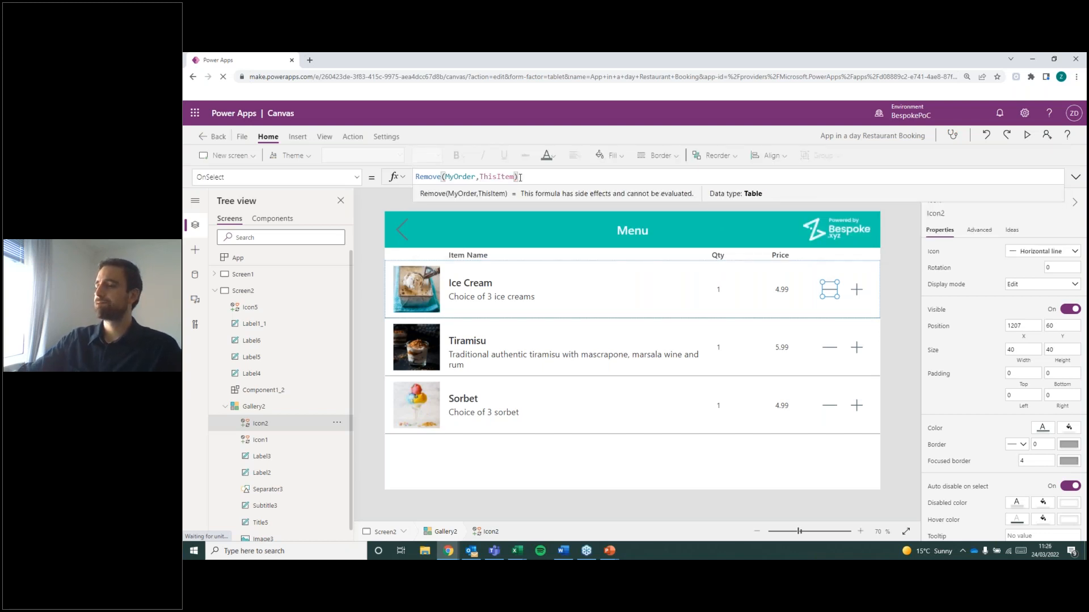
left_click(906, 303)
Compare the plus icon's Collect formula with the minus icon's Remove formula in the Ice Cream row.
left_click(857, 289)
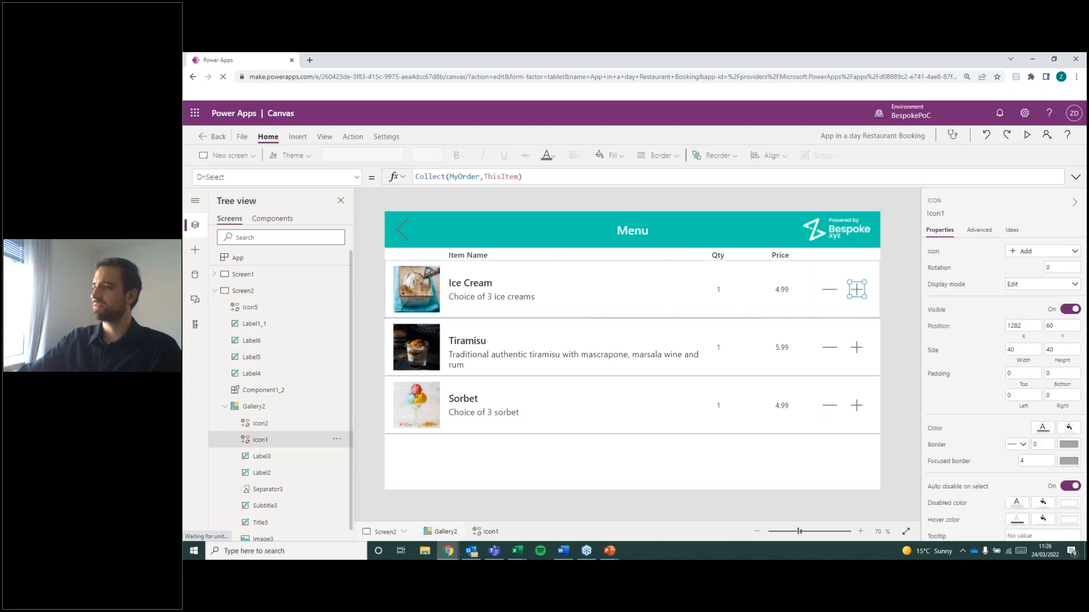
left_click(832, 291)
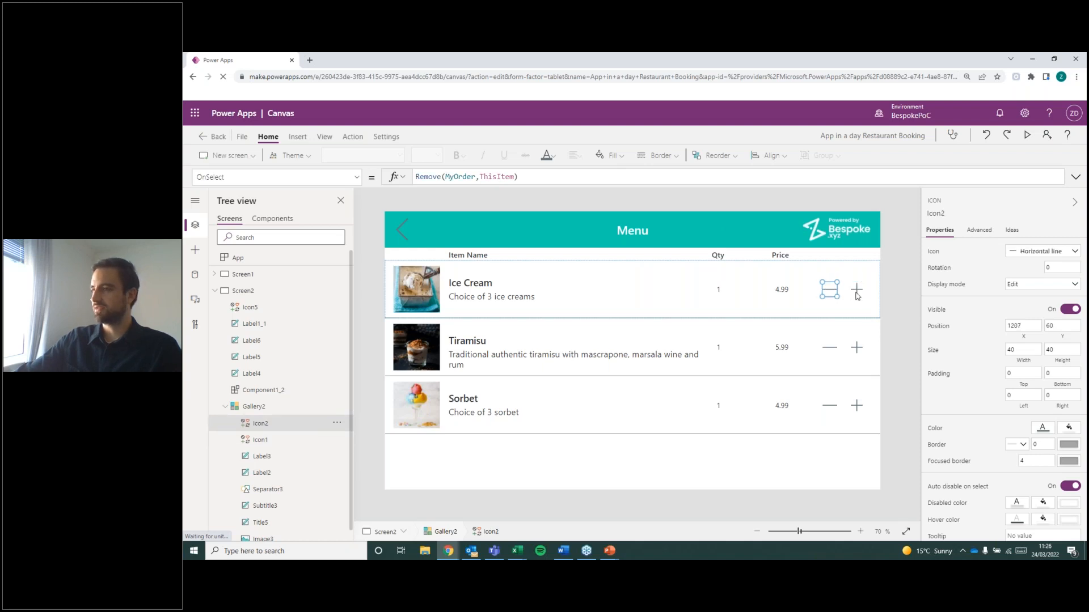
left_click(856, 292)
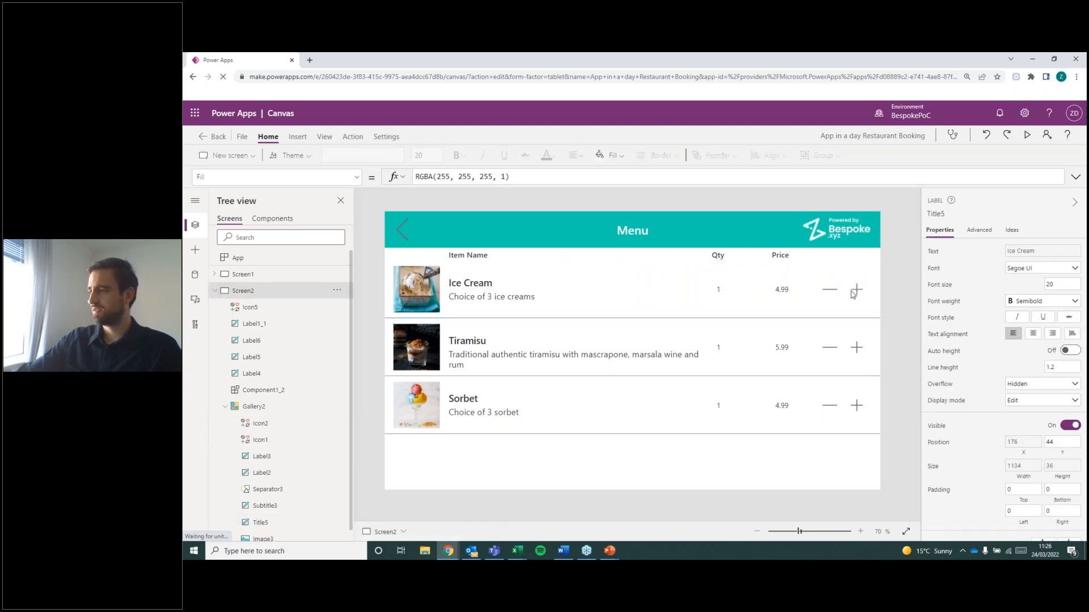
left_click(831, 291)
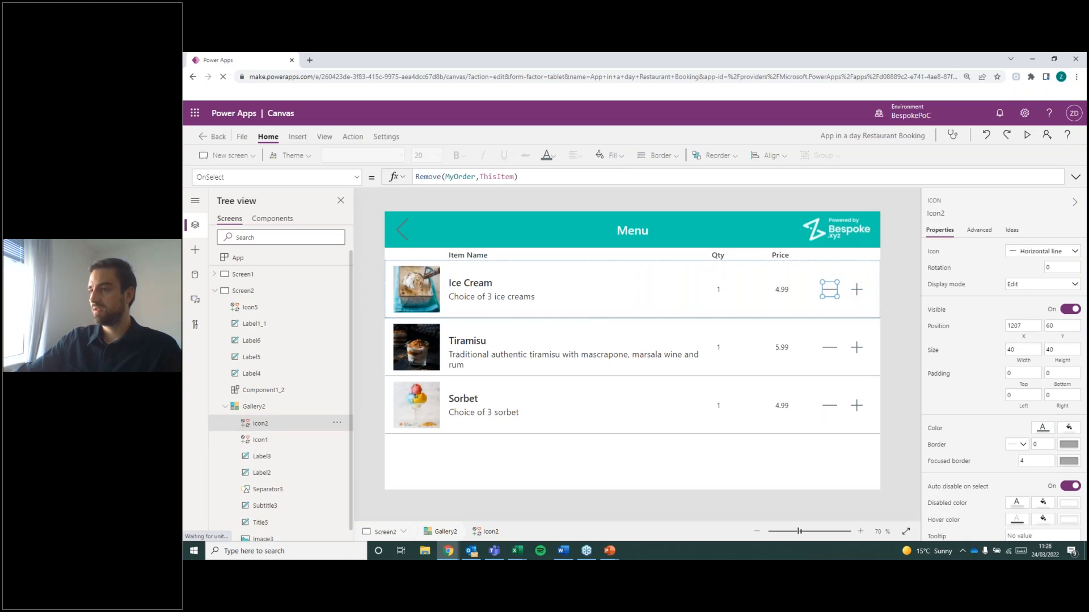
left_click(857, 293)
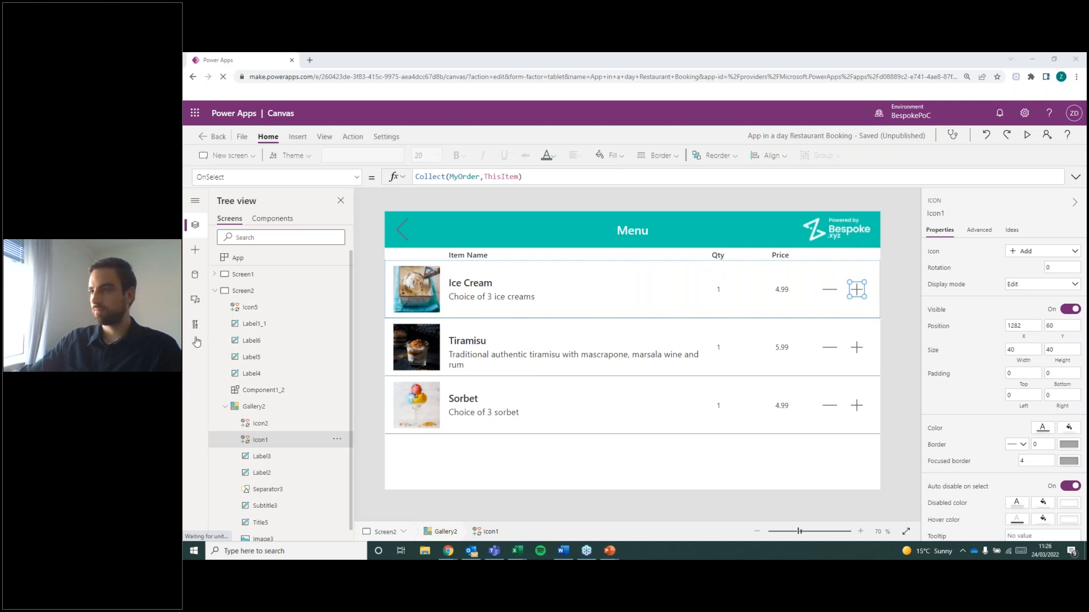
left_click(899, 301)
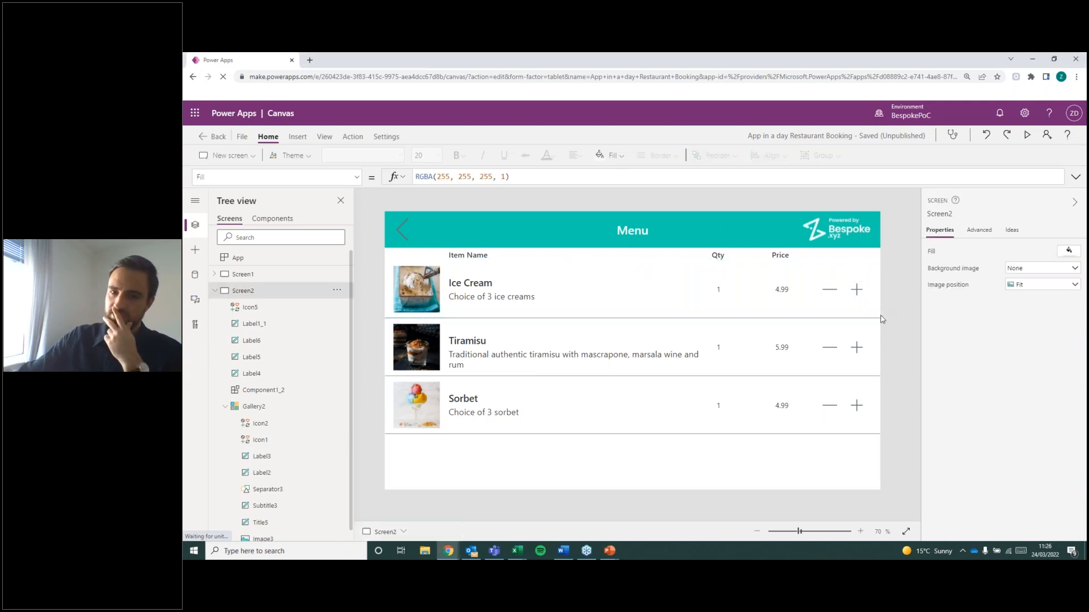
left_click(858, 293)
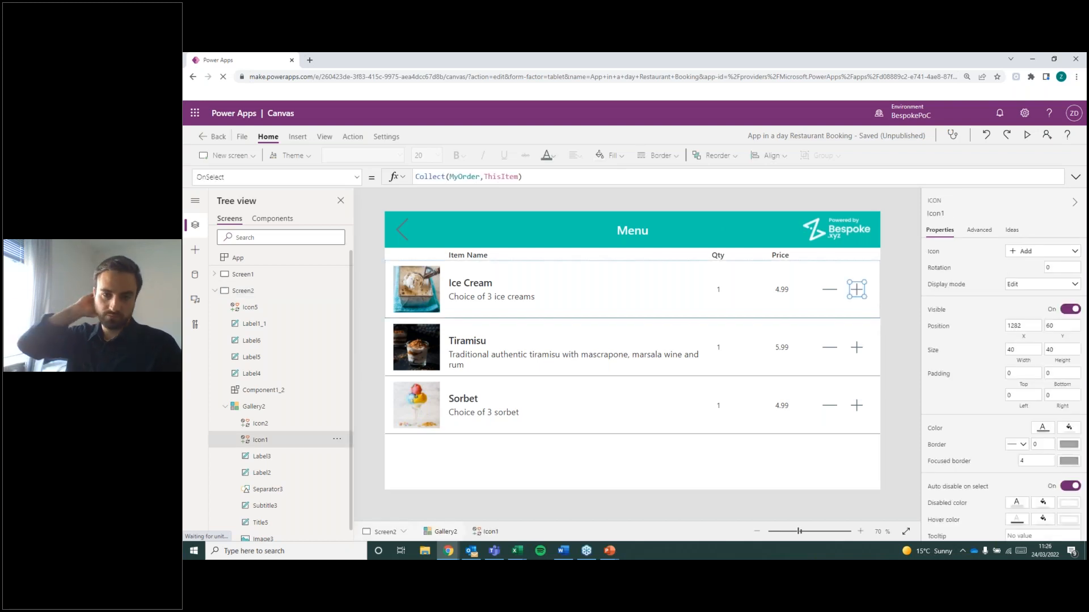
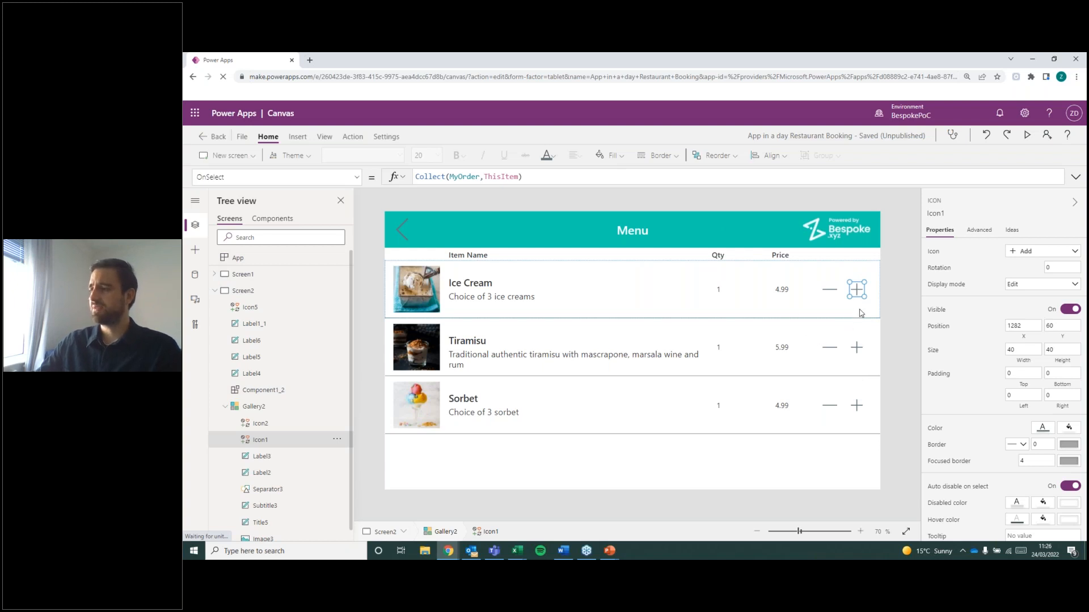
Examine the Collect formula and its MyOrder argument on the plus icon in the Ice Cream row.
left_click_drag(449, 177, 481, 178)
left_click(515, 178)
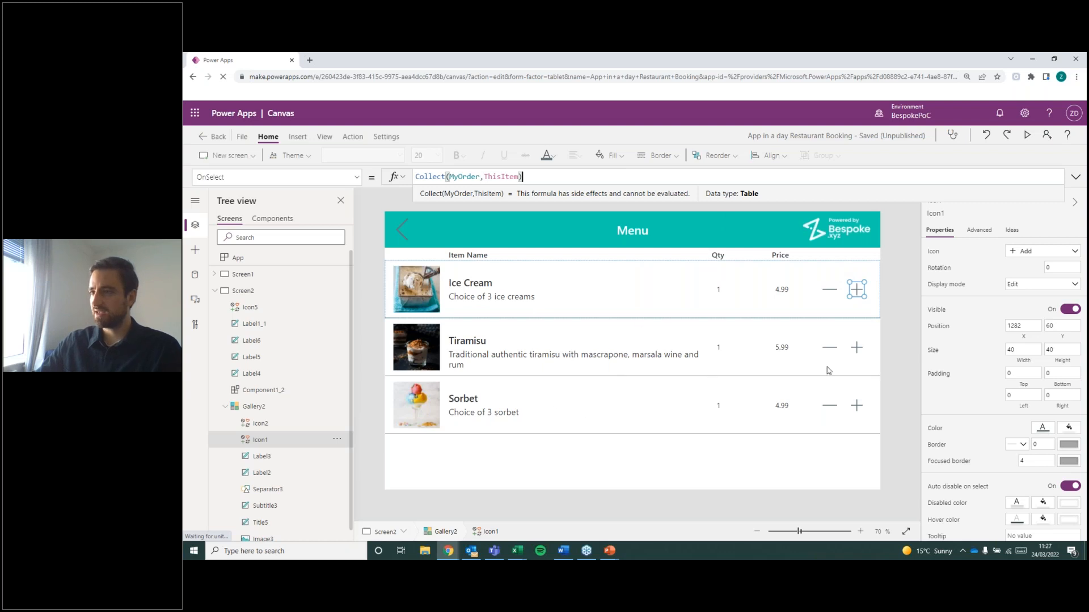
double_click(463, 176)
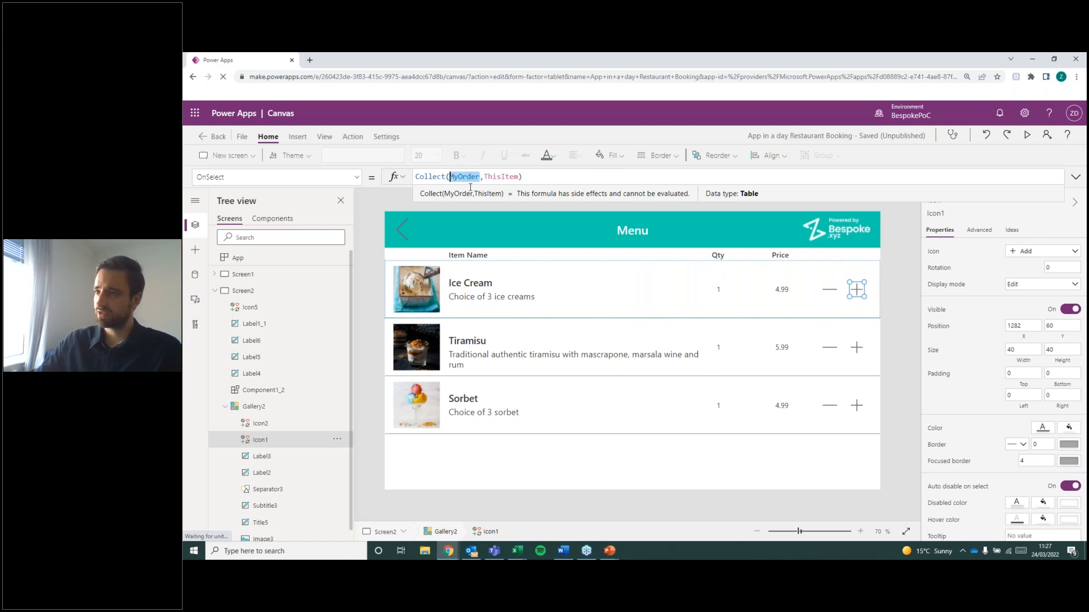
left_click(887, 322)
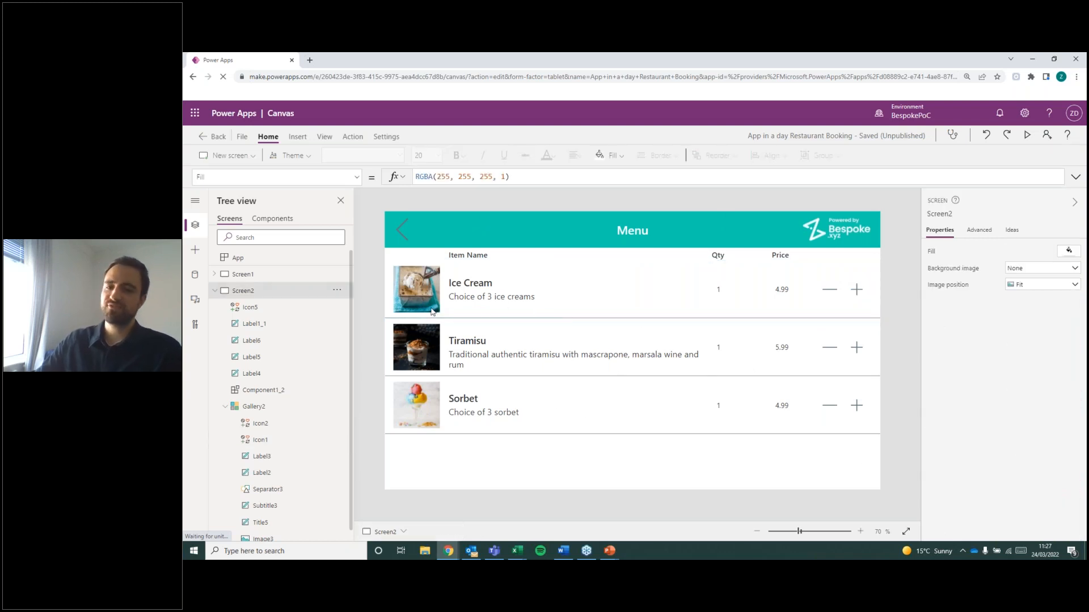
Review the categories gallery on Screen1, then the OnSelect formula of the Ice Cream row's plus icon on Screen2.
left_click(244, 275)
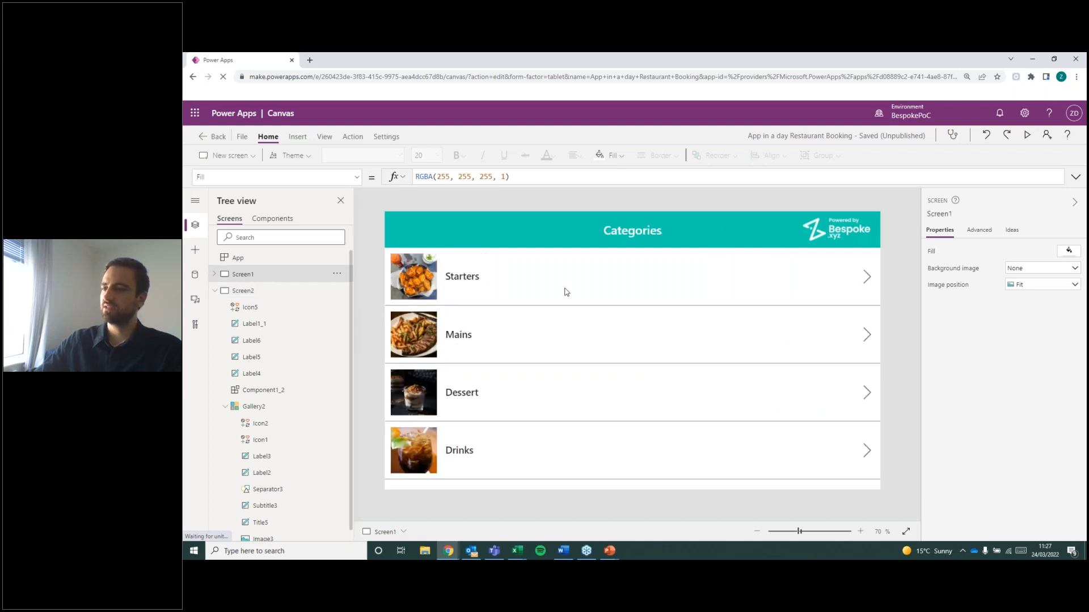
left_click(525, 310)
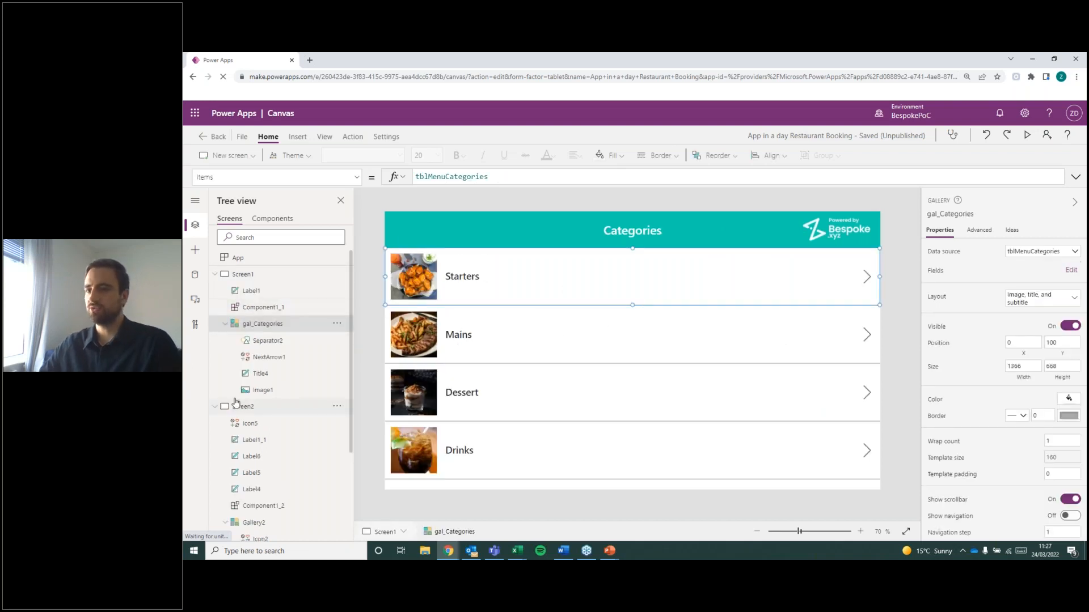
left_click(399, 399, "alt")
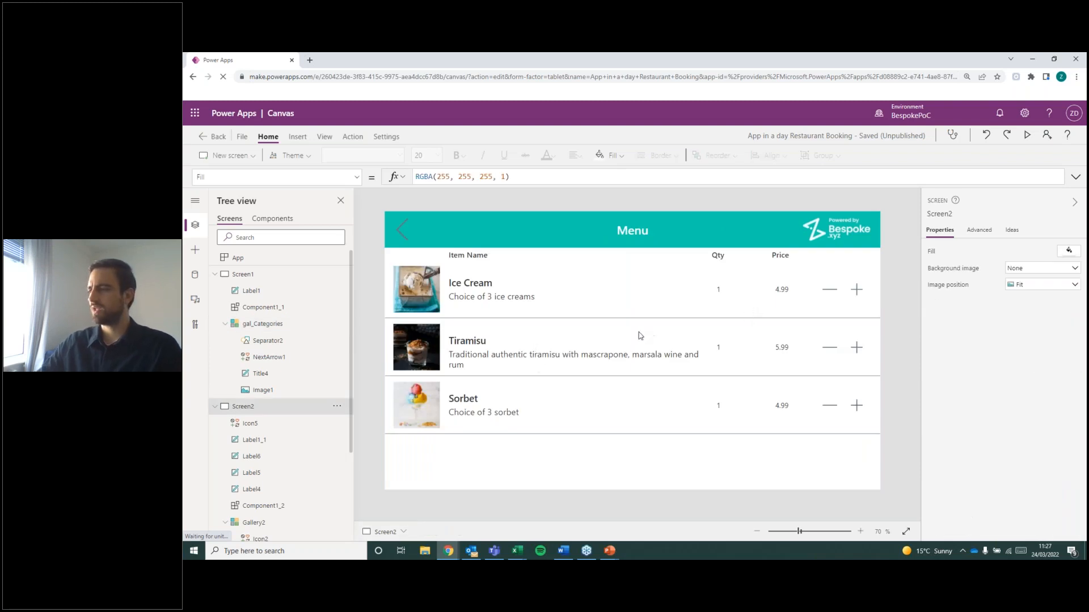
left_click(856, 291)
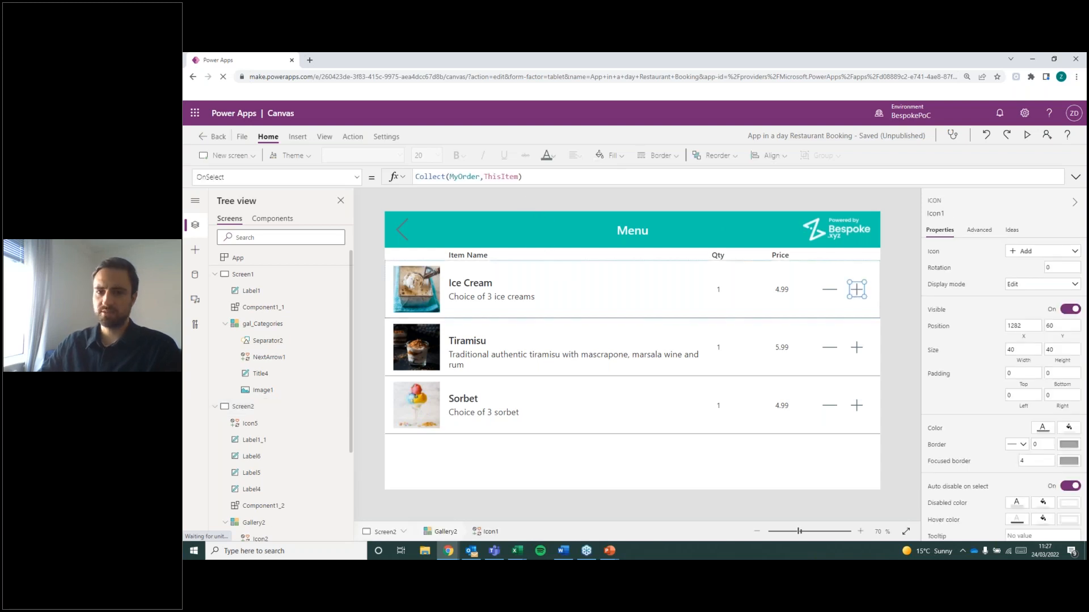
key("alt+Tab")
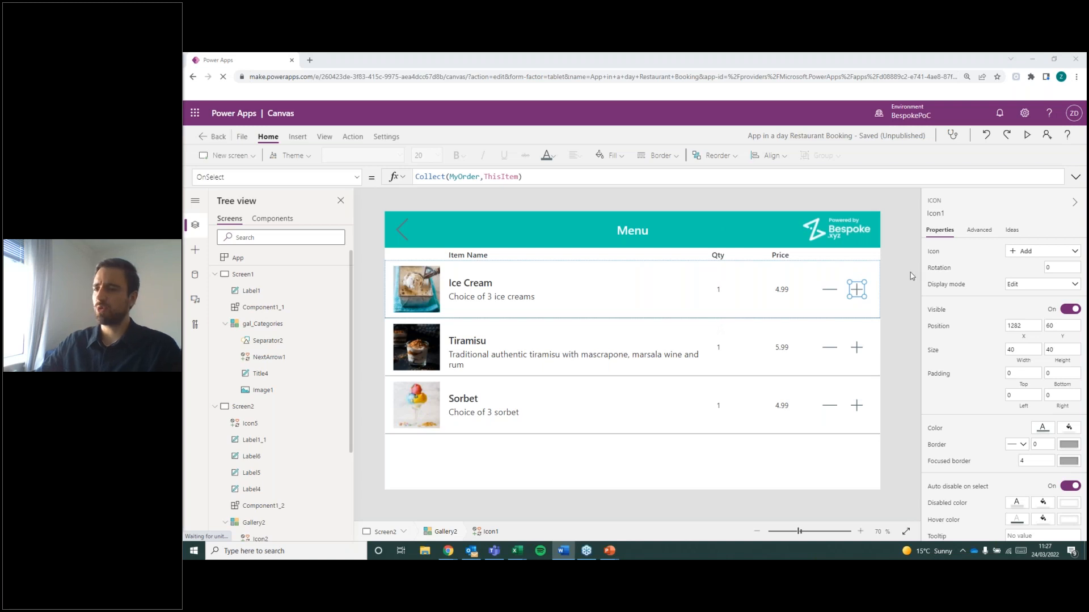
left_click(262, 408)
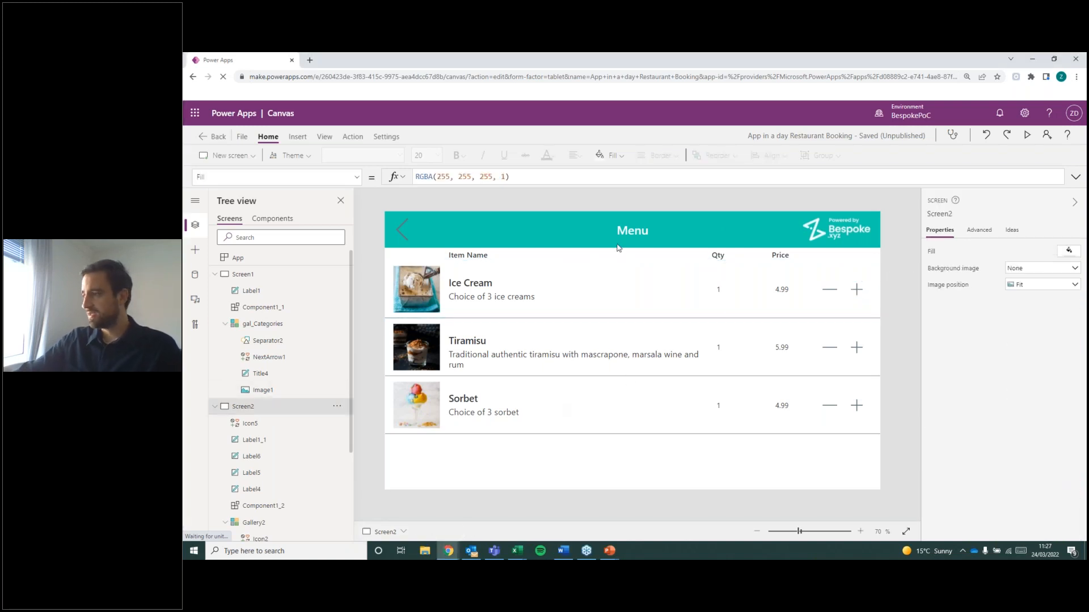
Preview the app from the Categories screen and look through the items in the Drinks menu.
left_click(244, 273)
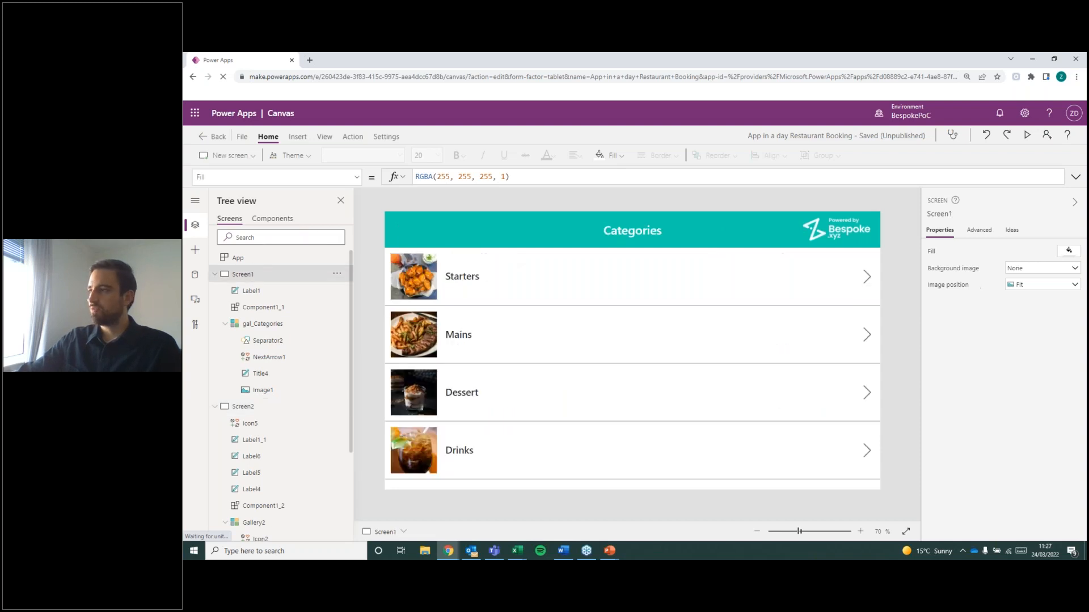
left_click(1029, 139)
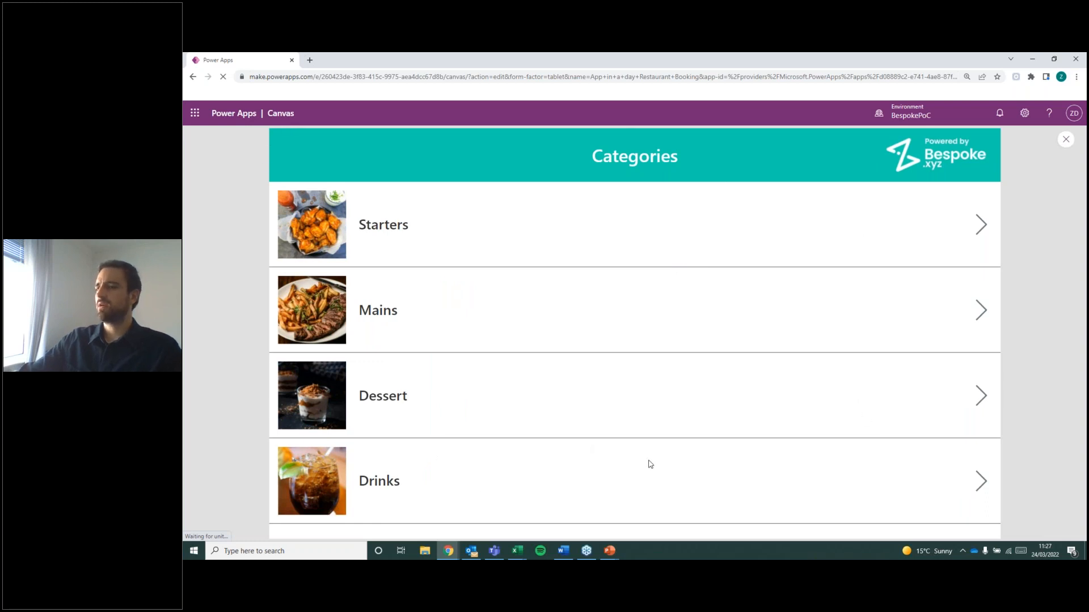
left_click(981, 482)
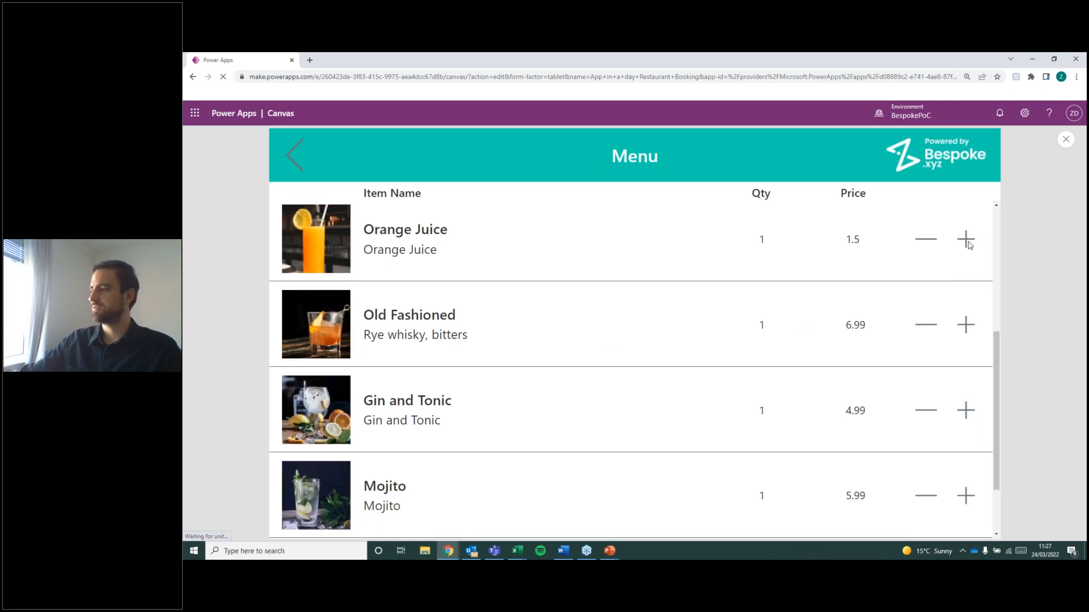
scroll(966, 242, "up", 3)
scroll(967, 244, "up", 2)
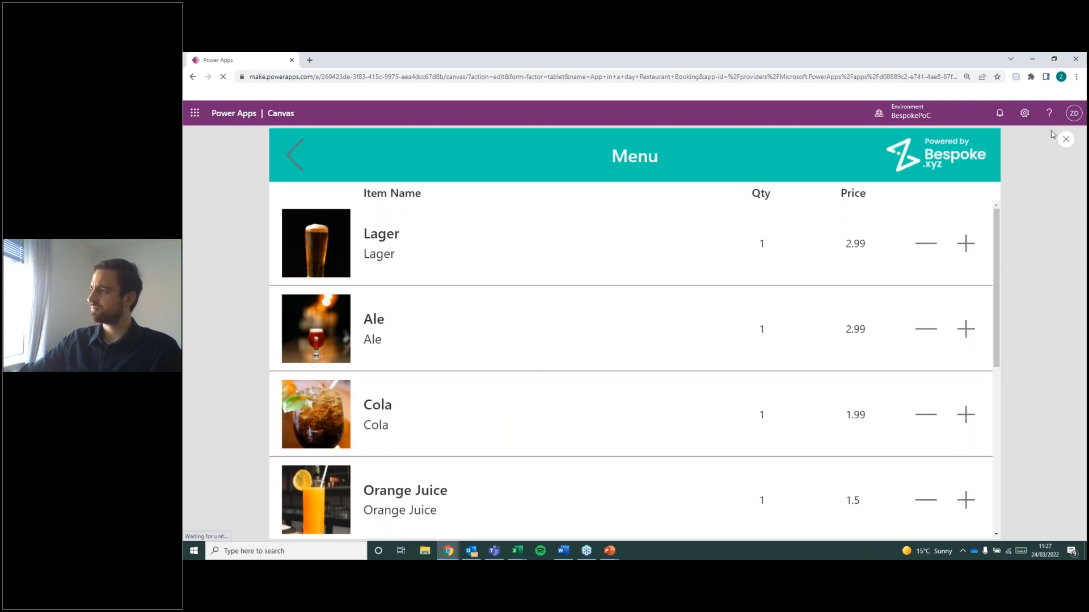
left_click(1065, 140)
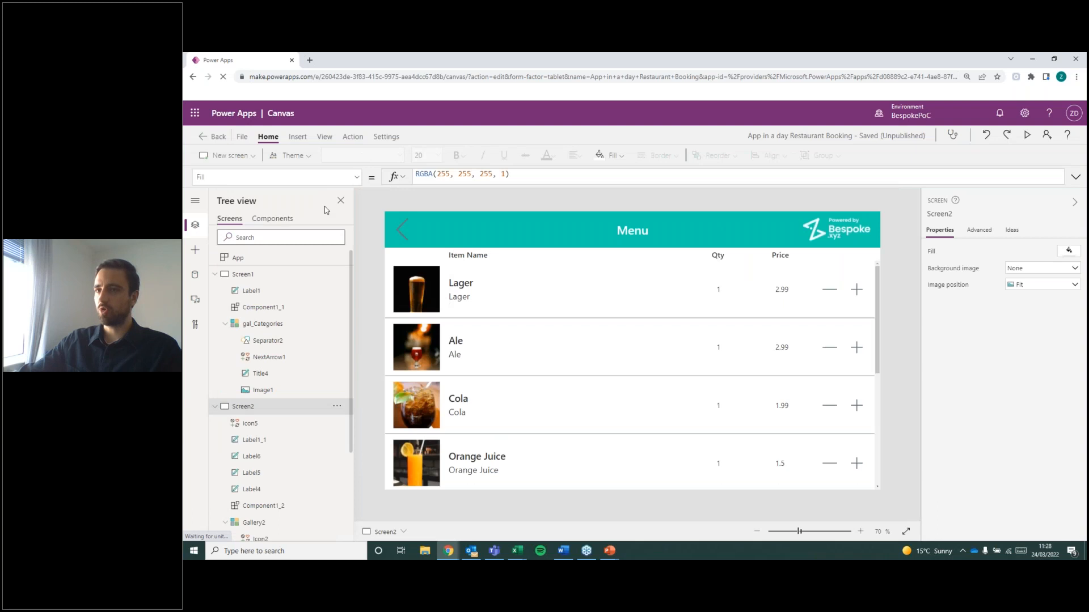
Check the app's collections and the formulas of the Qty label and the menu gallery.
left_click(241, 136)
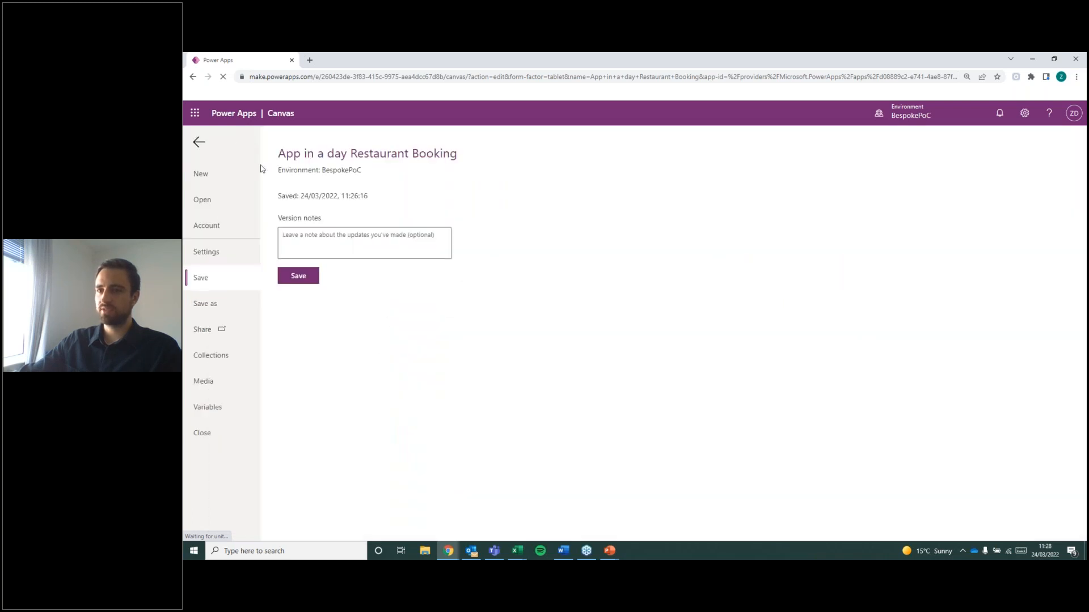
left_click(231, 361)
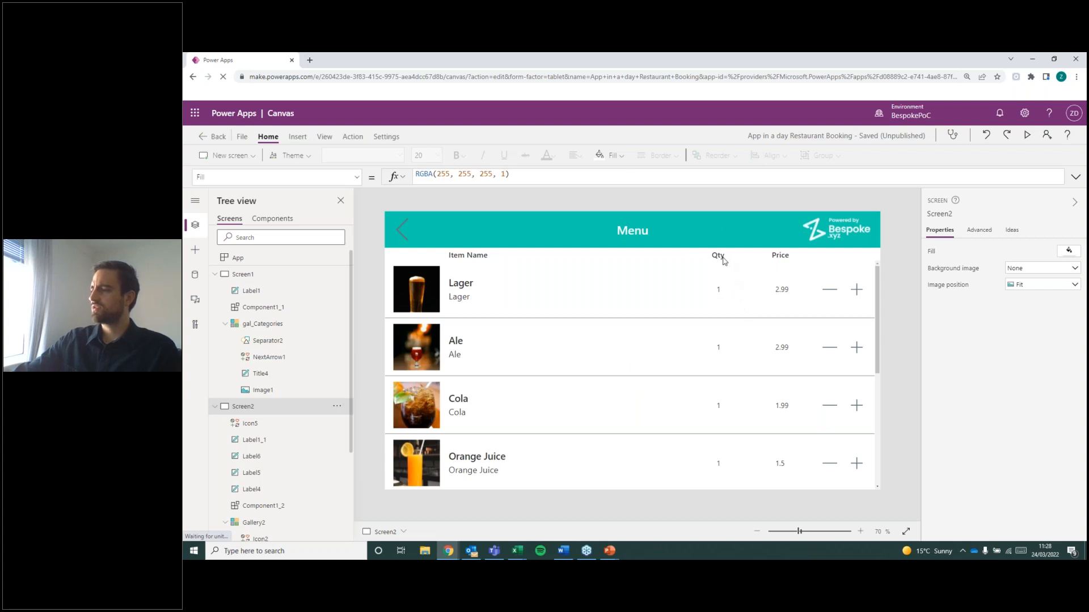
left_click(720, 290)
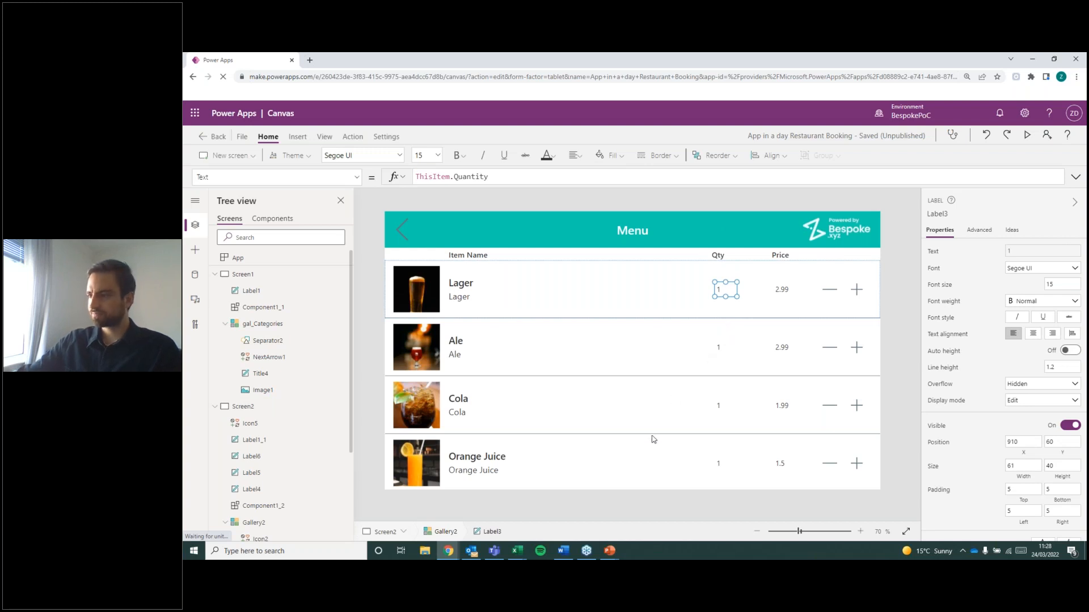
left_click(635, 479)
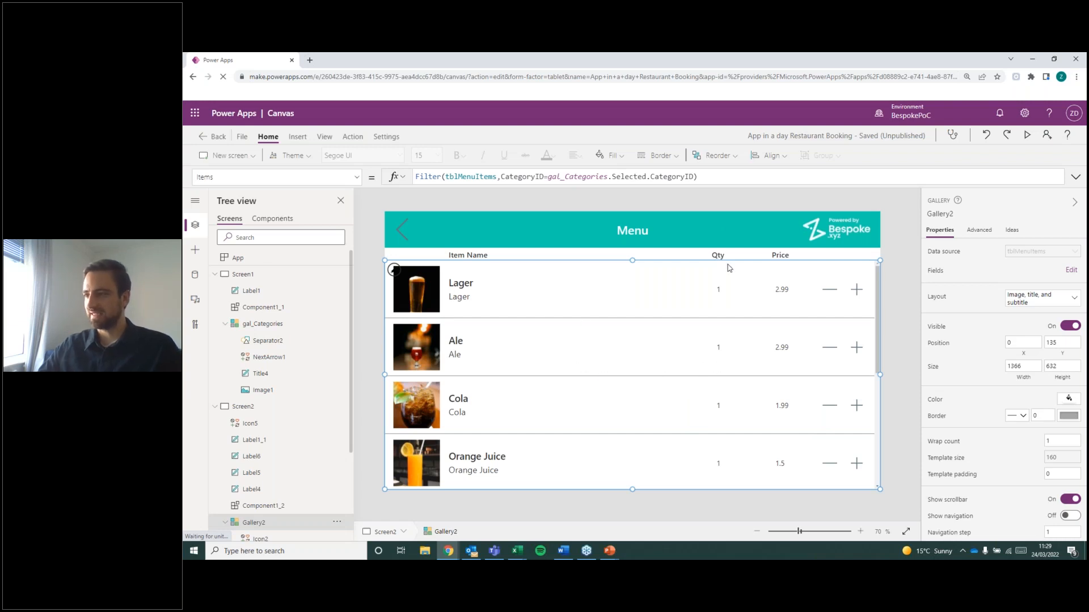
left_click(888, 414)
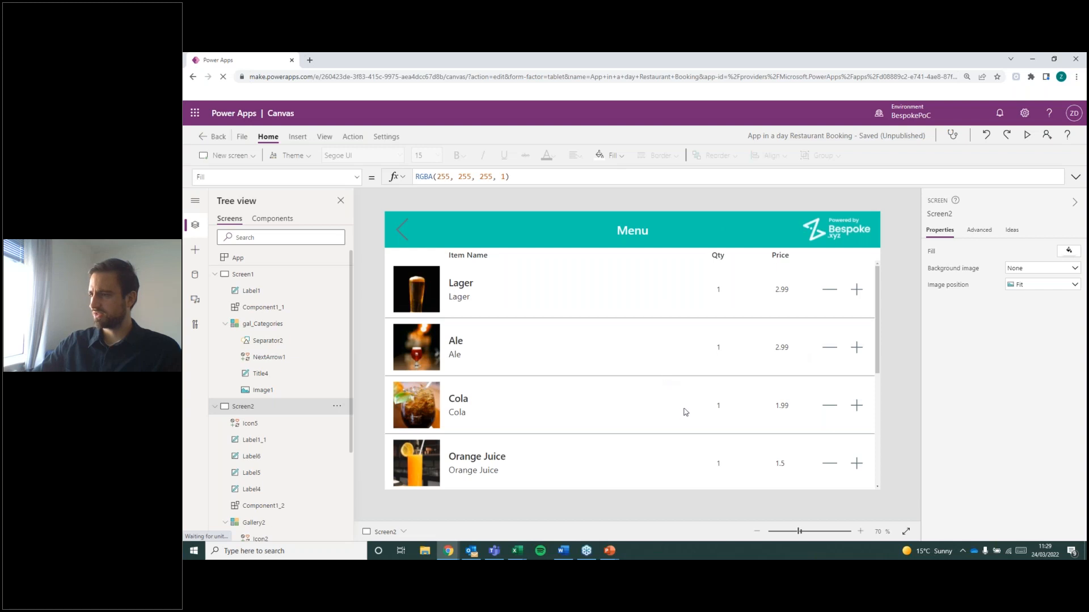
Replace the Text formula of the menu gallery's Qty label with a CountIf function that uses MyOrder as its source.
left_click(720, 294)
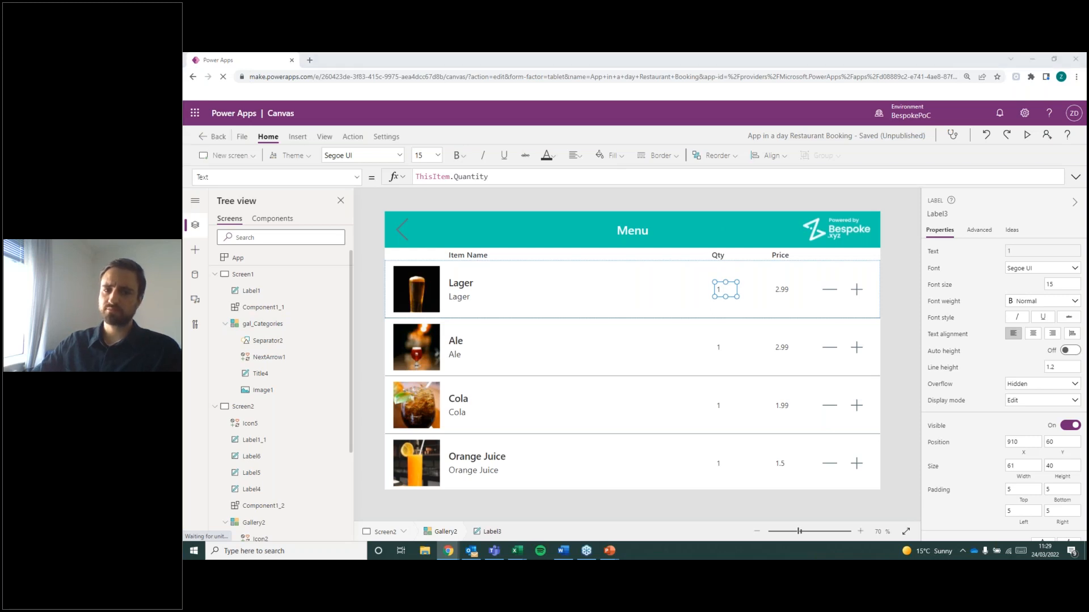
left_click(503, 178)
key("ctrl+a")
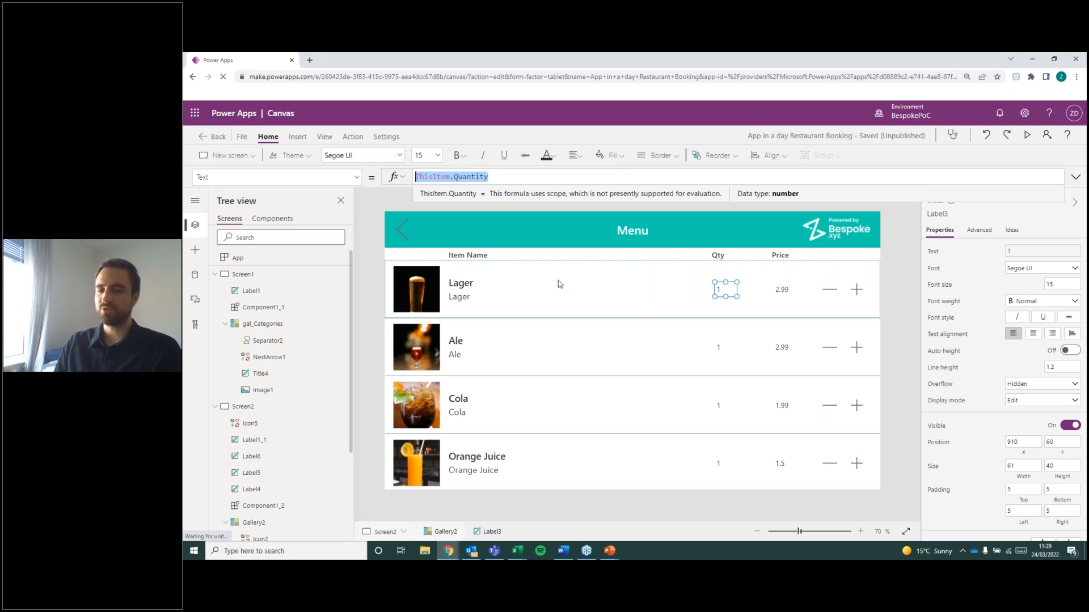
type("Count")
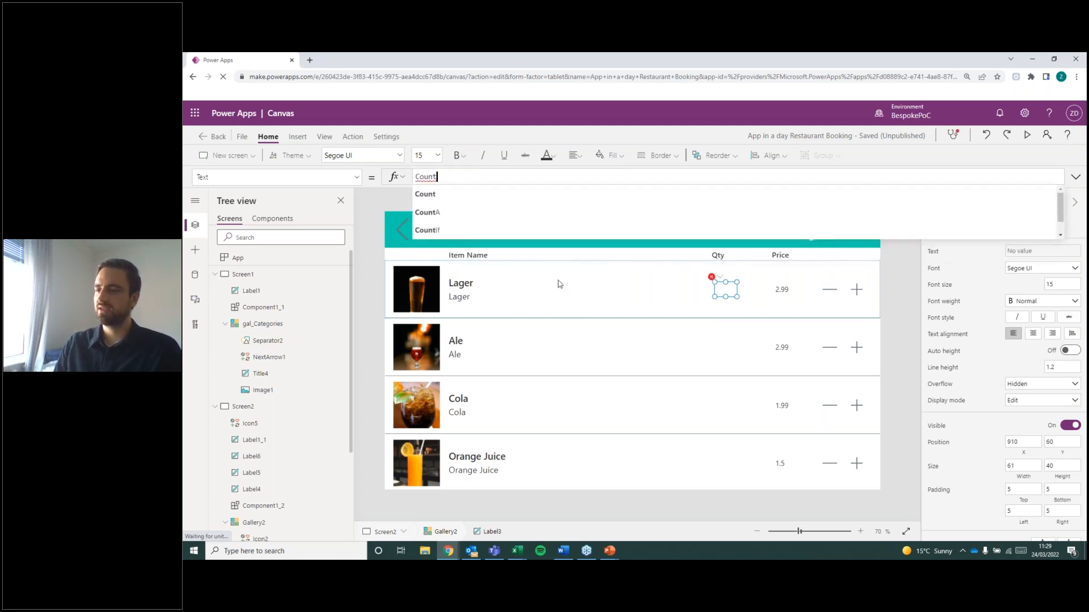
type("If(")
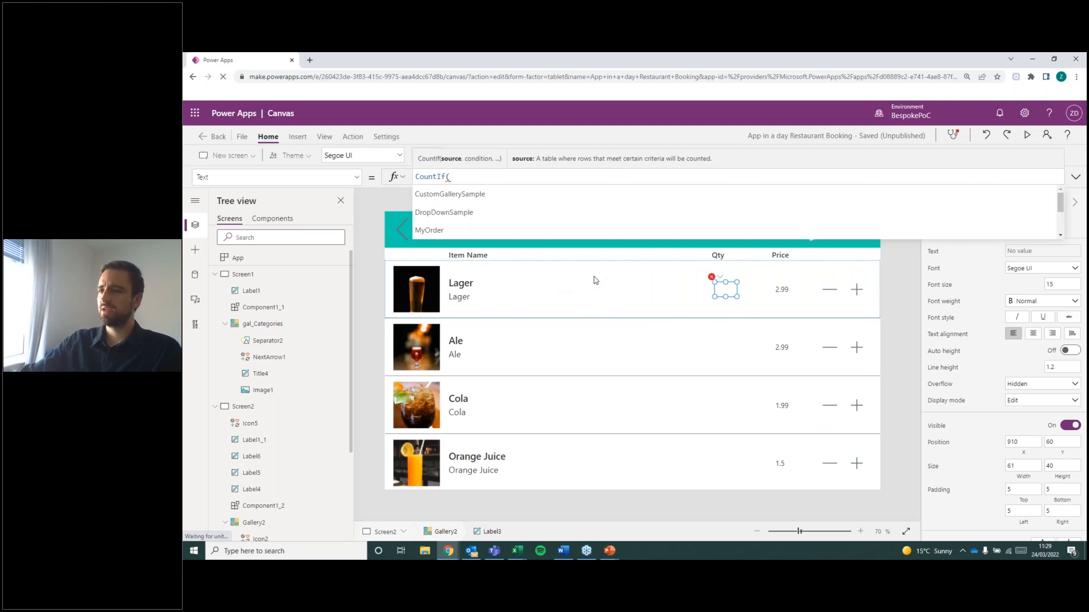
left_click(527, 232)
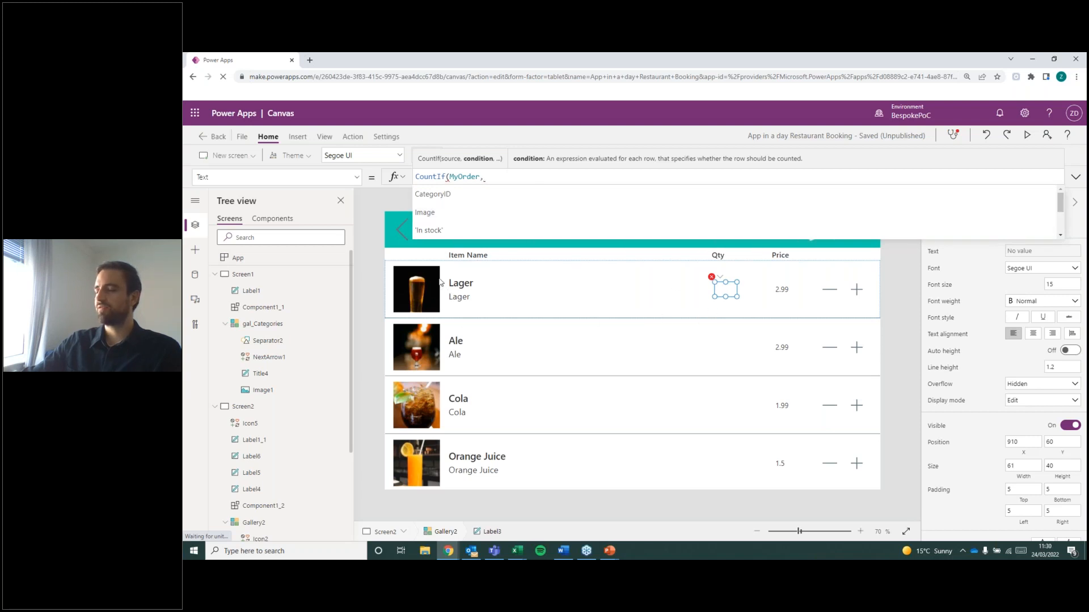
Begin the condition of the Qty label's CountIf formula with the MenuItemID column.
double_click(467, 178)
left_click(491, 178)
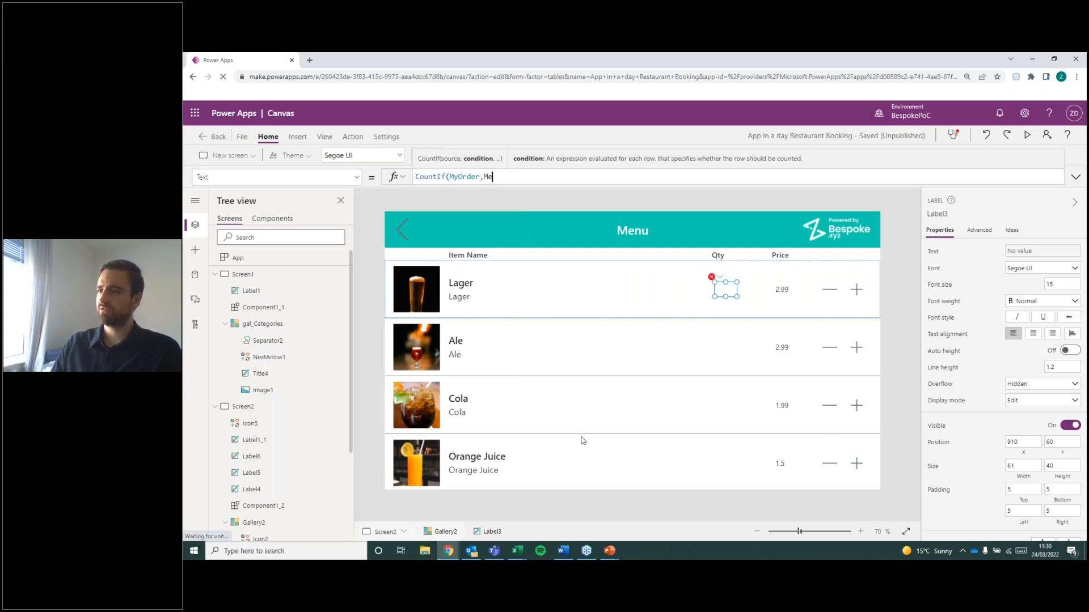
type("nu")
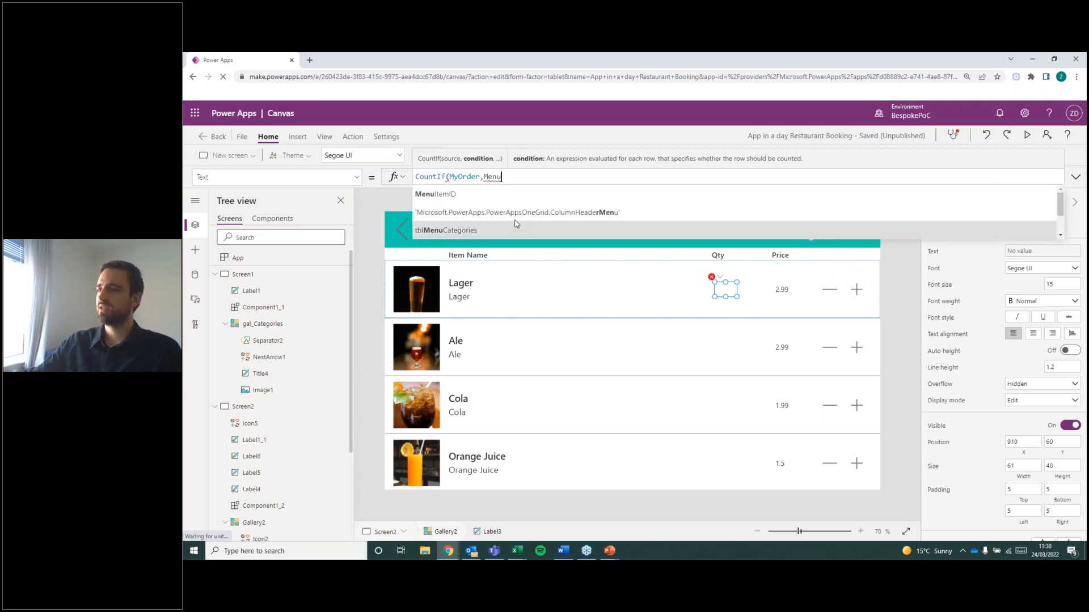
key("Tab")
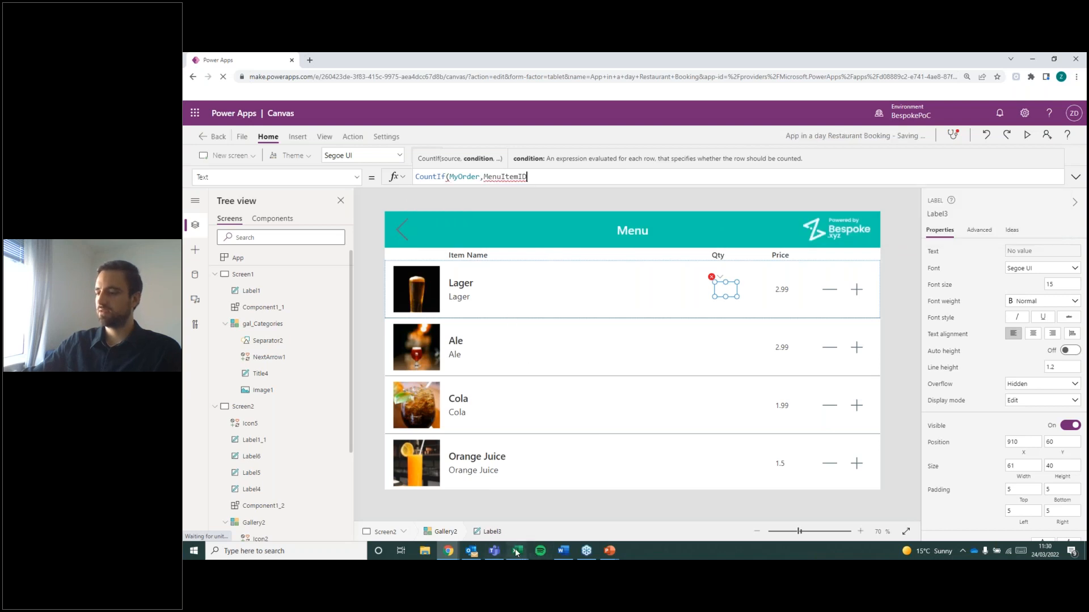
Switch to Excel and examine the MenuItemID values on the Menu Items sheet.
mouse_move(516, 552)
left_click(464, 509)
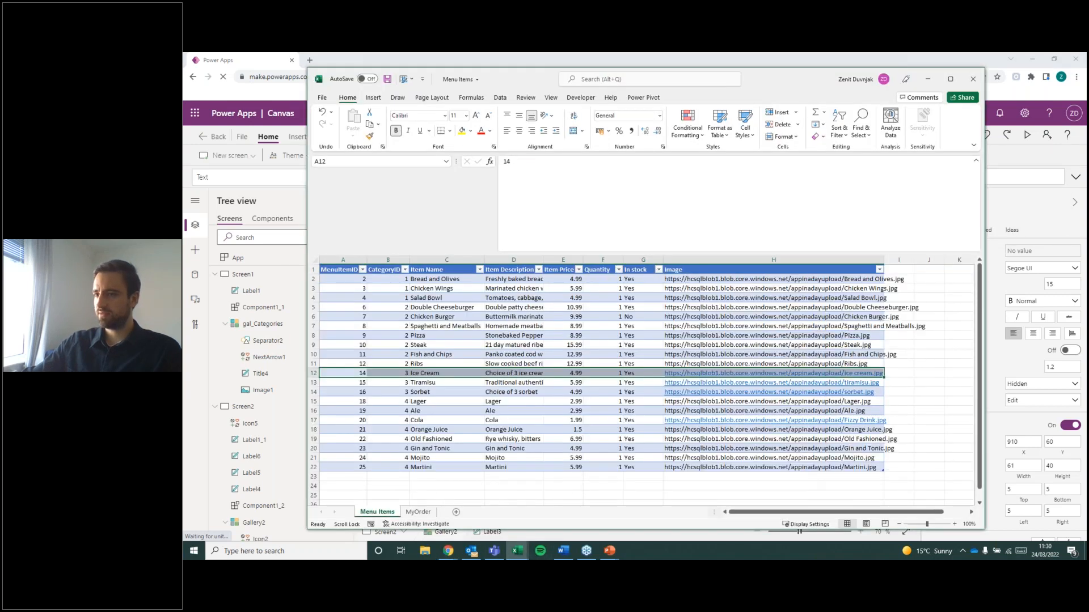
left_click_drag(352, 282, 352, 468)
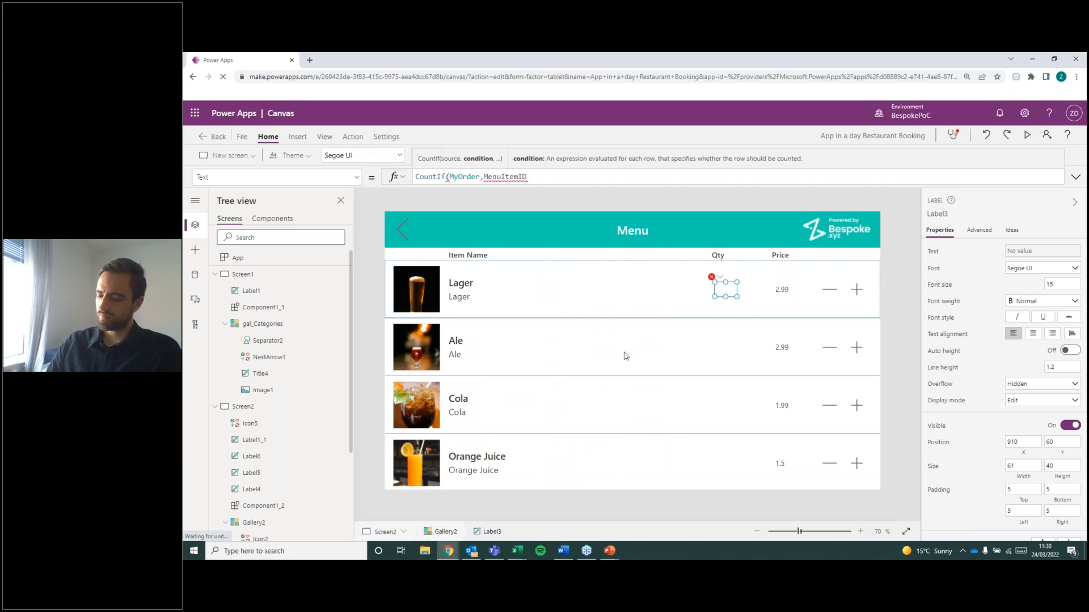
Complete the Qty label's formula as CountIf(MyOrder,MenuItemID=ThisItem.MenuItemID).
type("=")
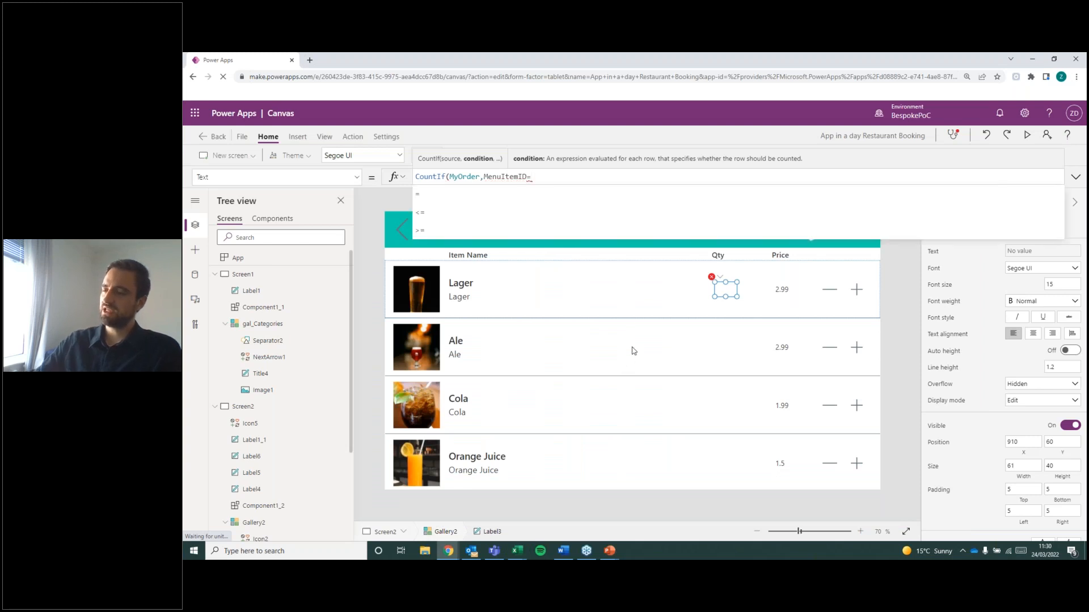
left_click(531, 178)
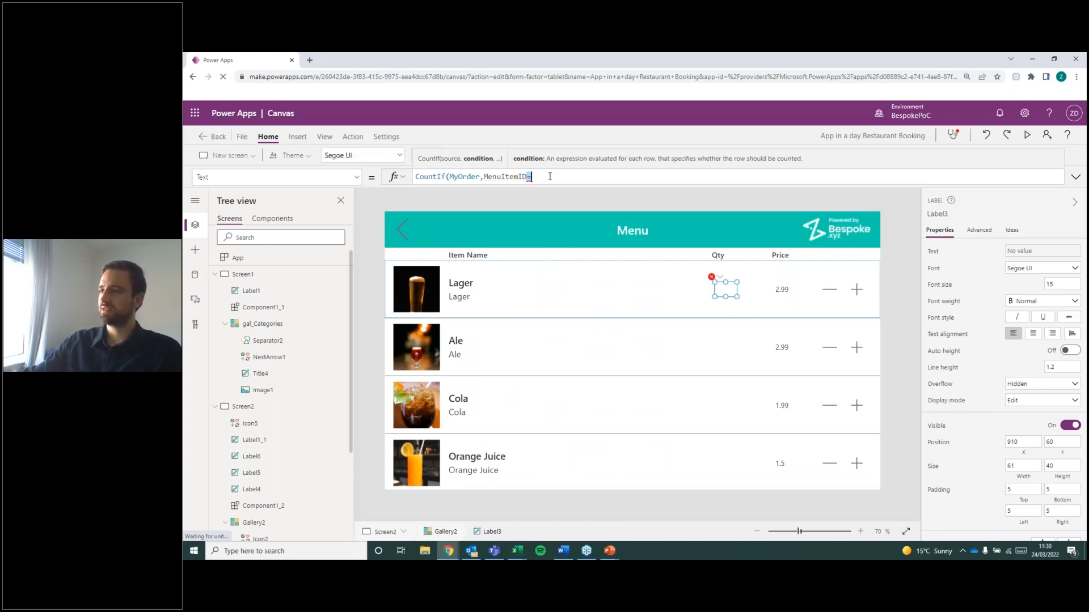
type("Th")
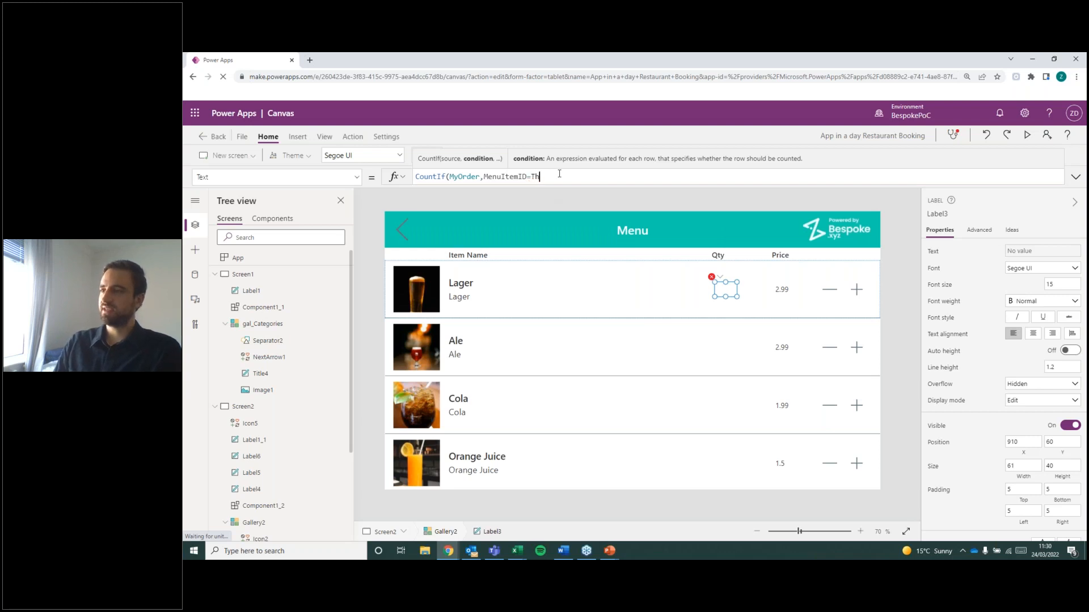
type("isItem")
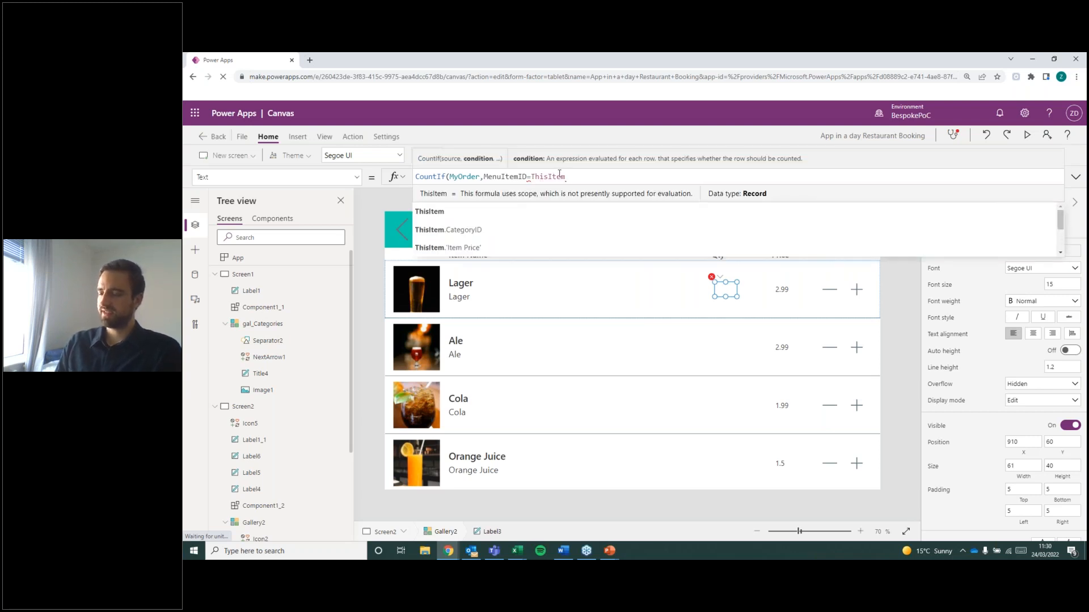
type(".men")
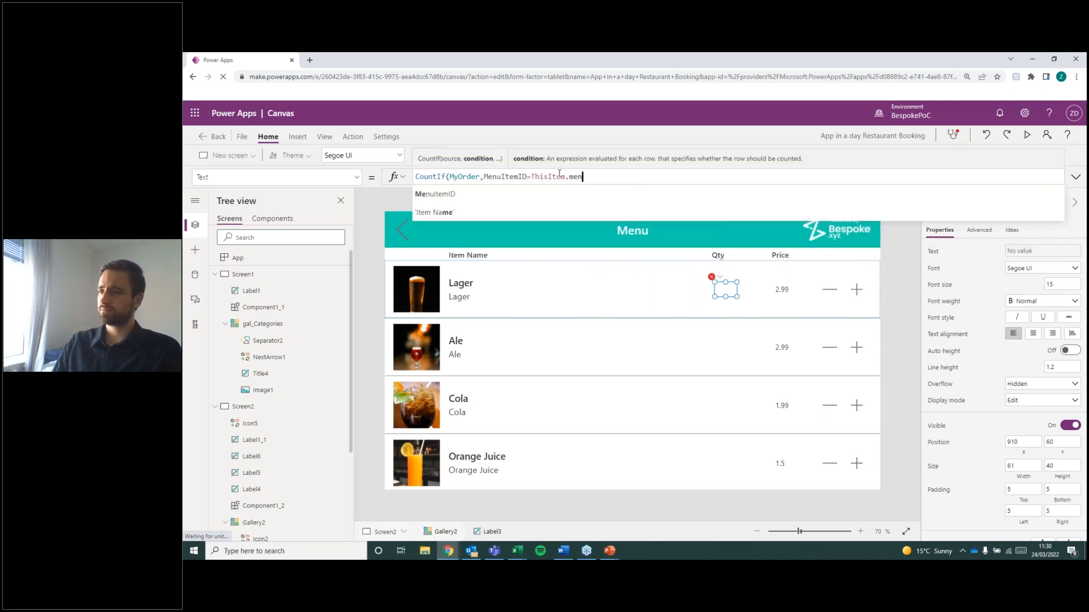
left_click(565, 197)
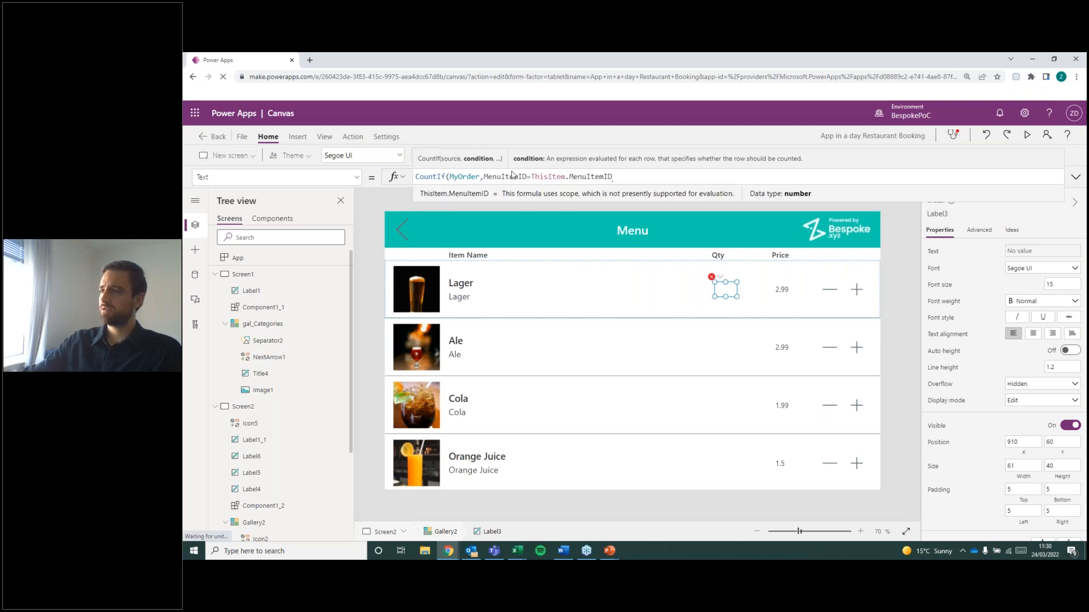
double_click(462, 178)
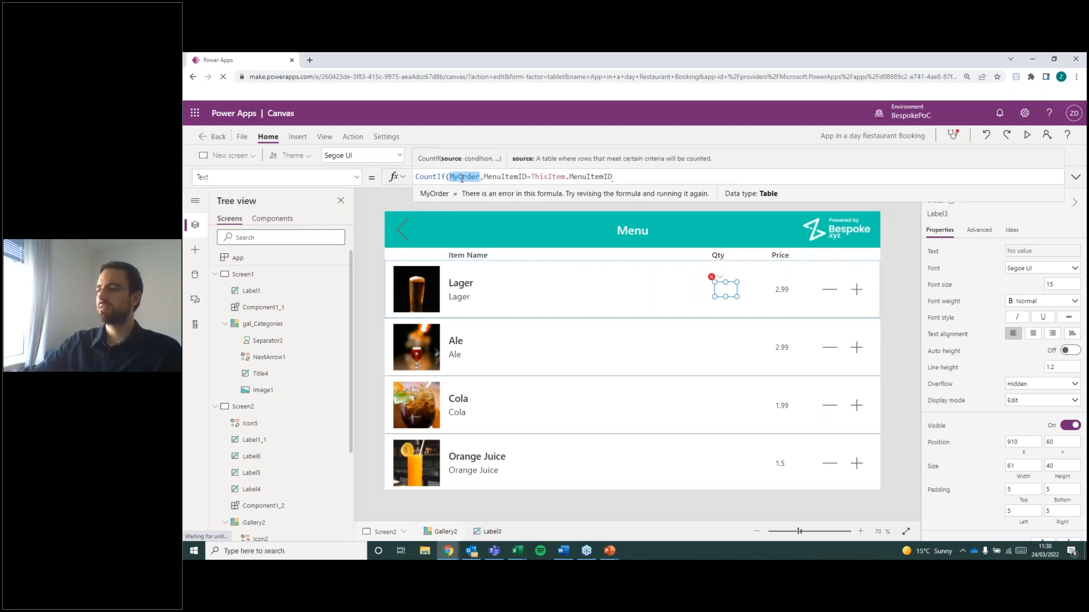
double_click(590, 177)
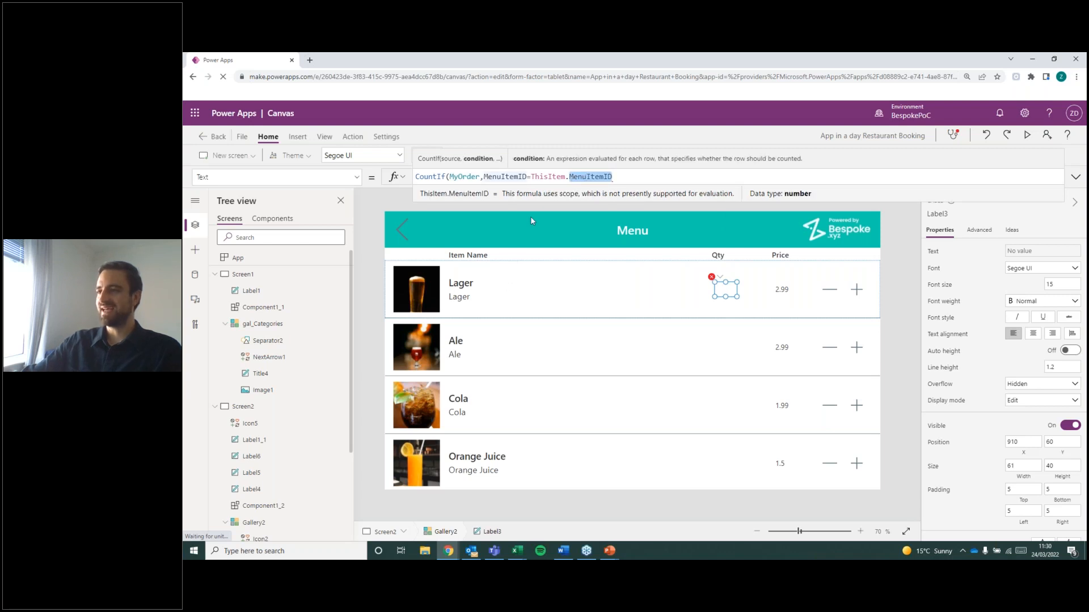
left_click(619, 176)
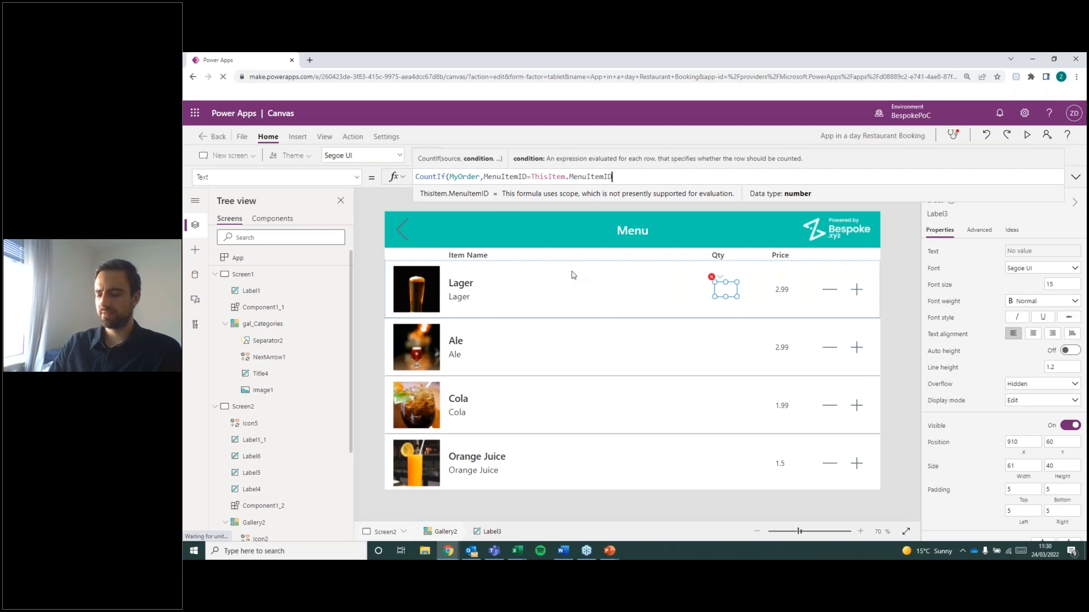
type(")")
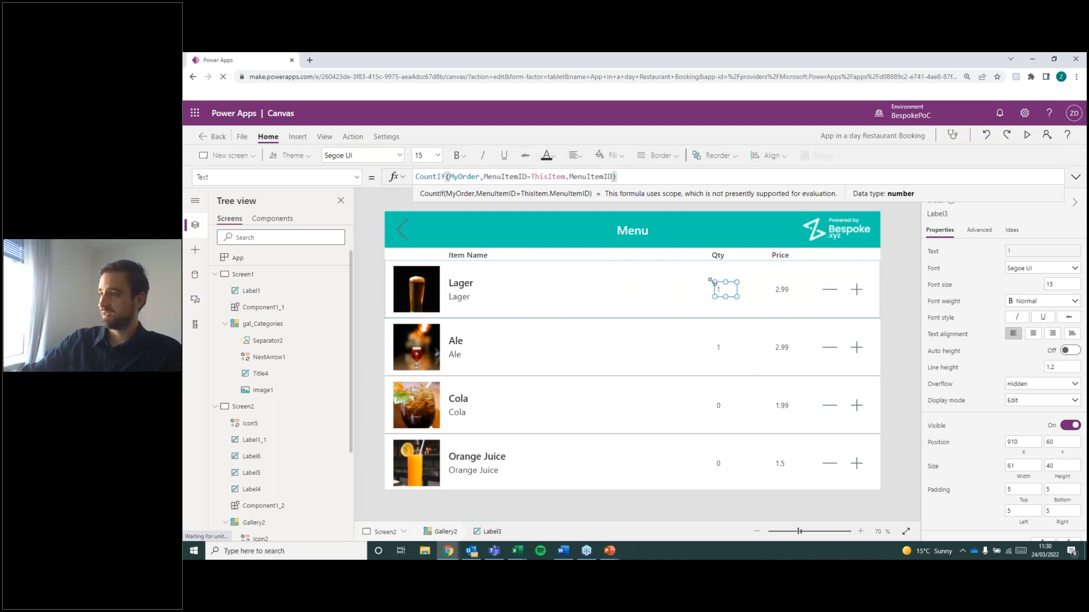
Check the quantities across the menu gallery's items and review the formulas of the gallery and its Qty label.
left_click(894, 324)
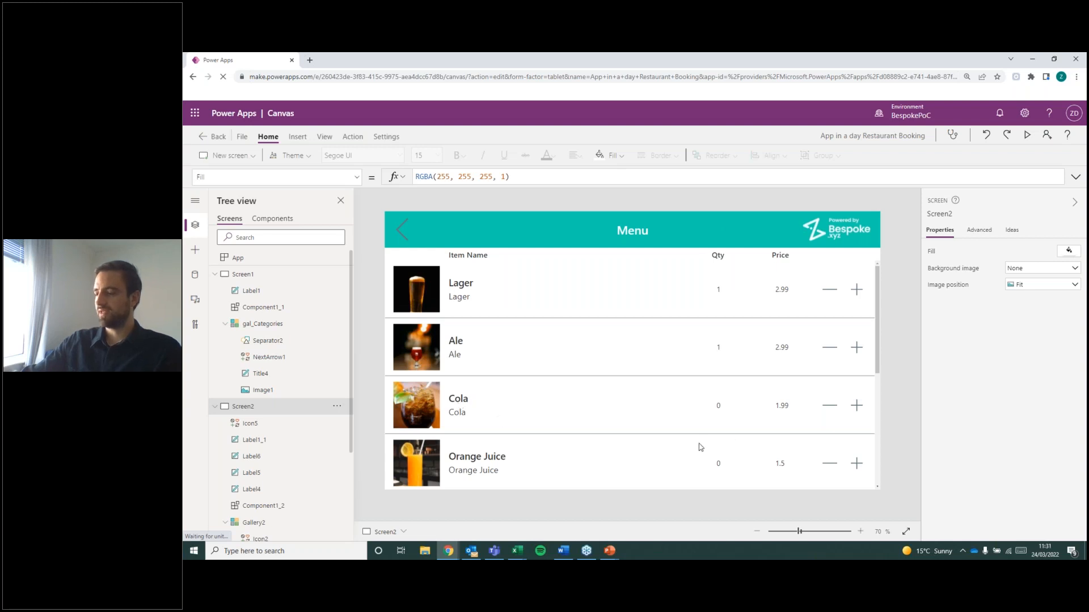
scroll(719, 390, "down", 3)
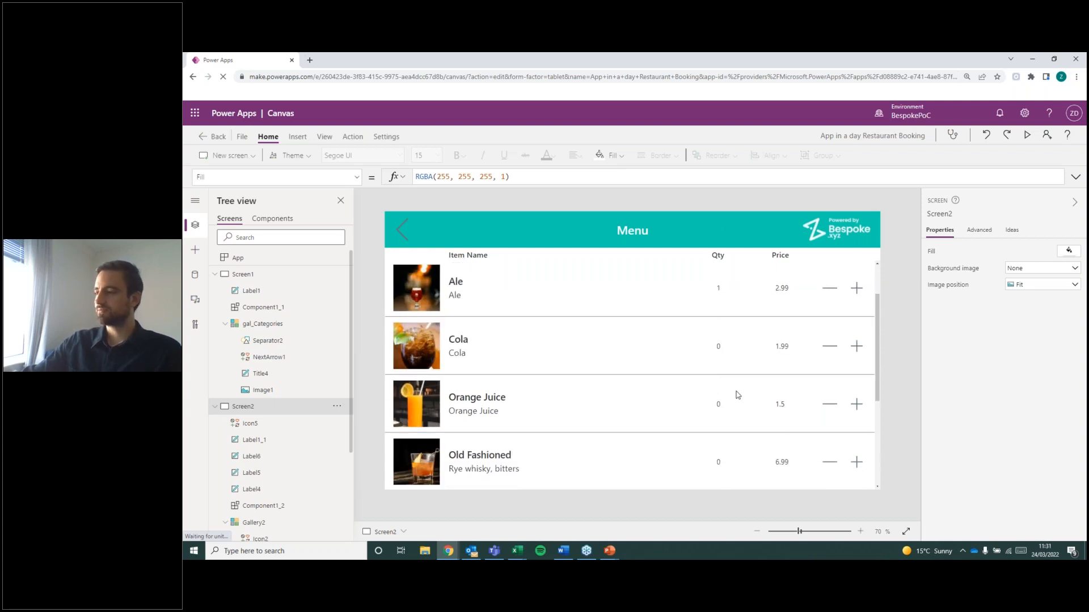
scroll(718, 352, "down", 1)
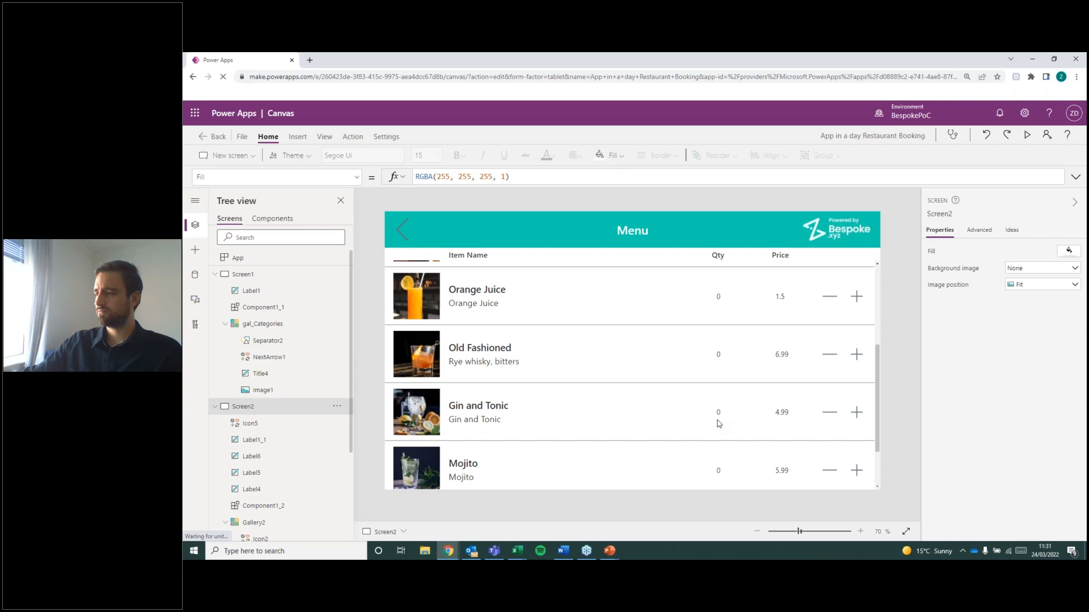
scroll(719, 397, "up", 5)
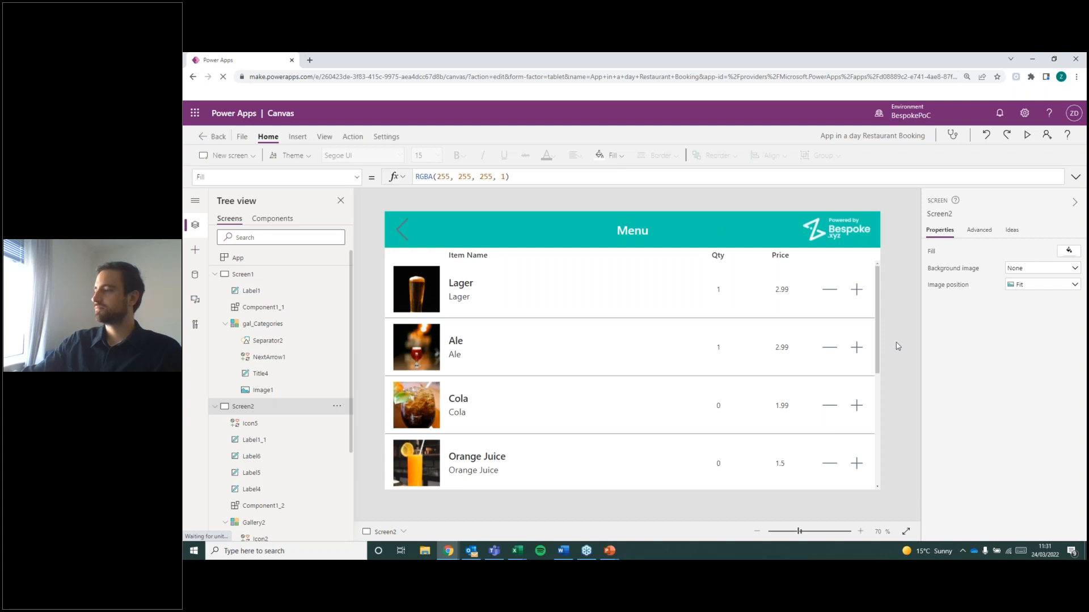
left_click(676, 291)
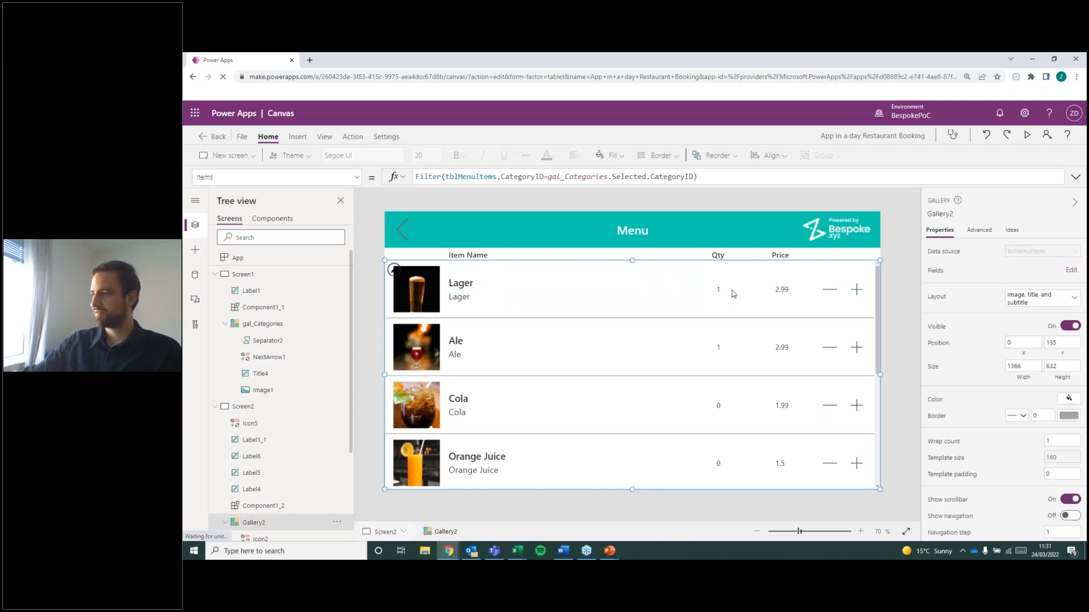
left_click(719, 292)
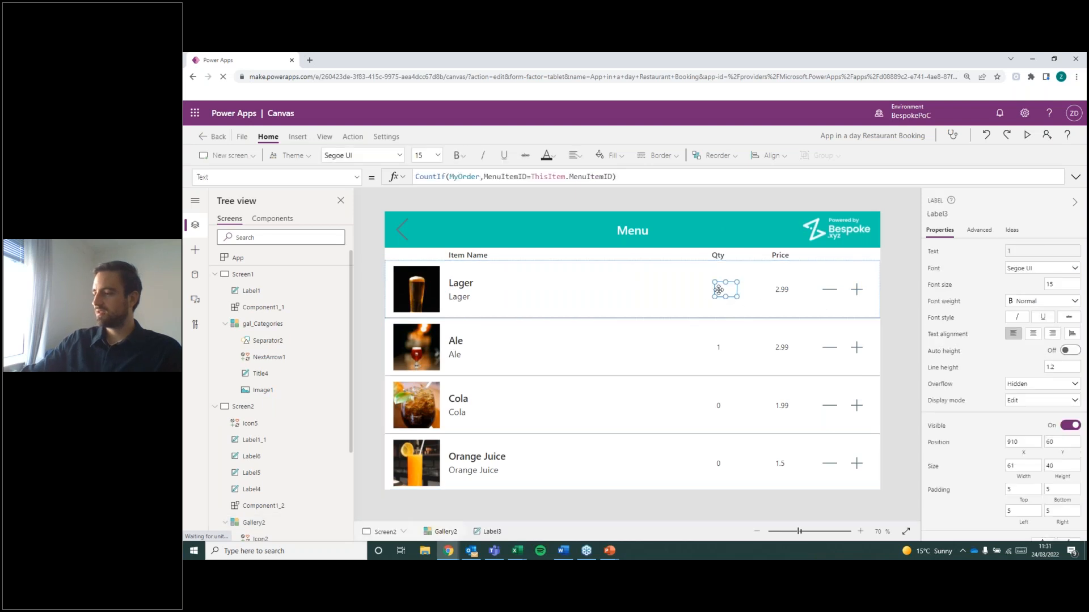
Shorten the menu gallery from its lower edge to a height of about 483, leaving space beneath the third item.
left_click(608, 442)
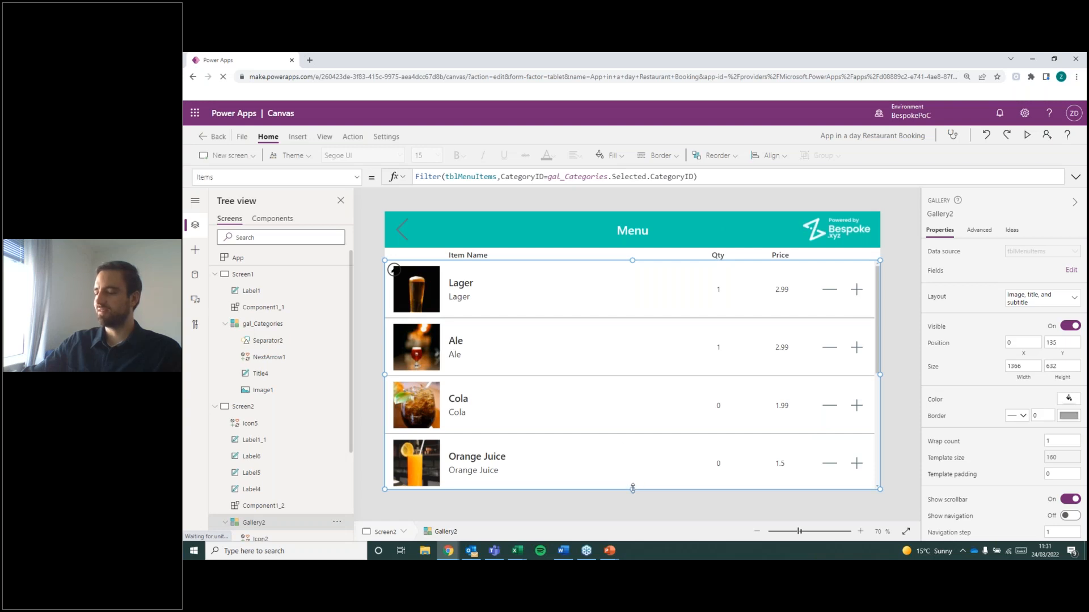
left_click_drag(633, 488, 632, 436)
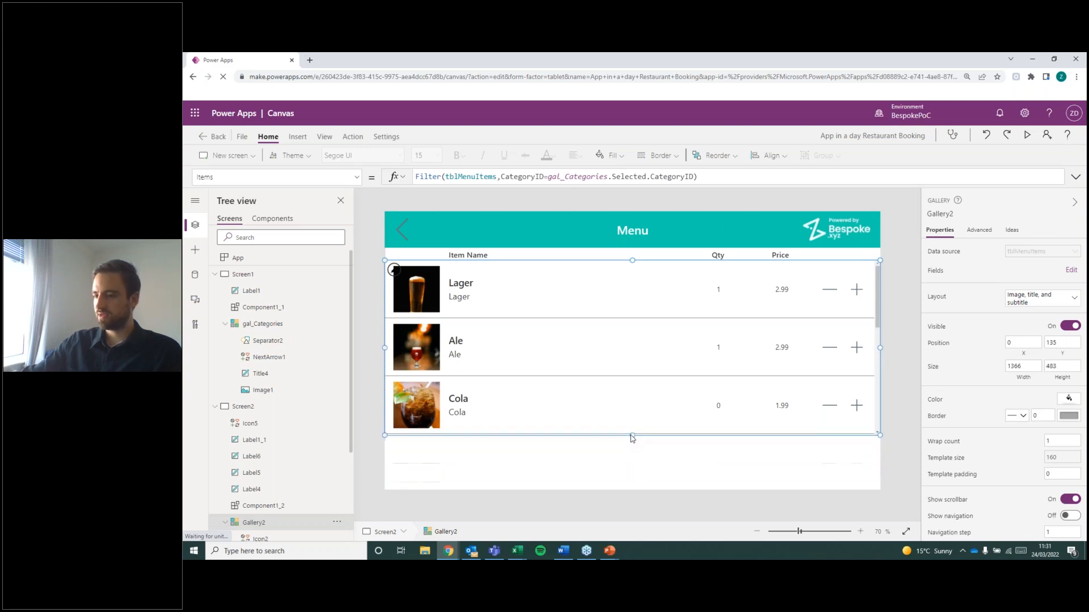
left_click(478, 480)
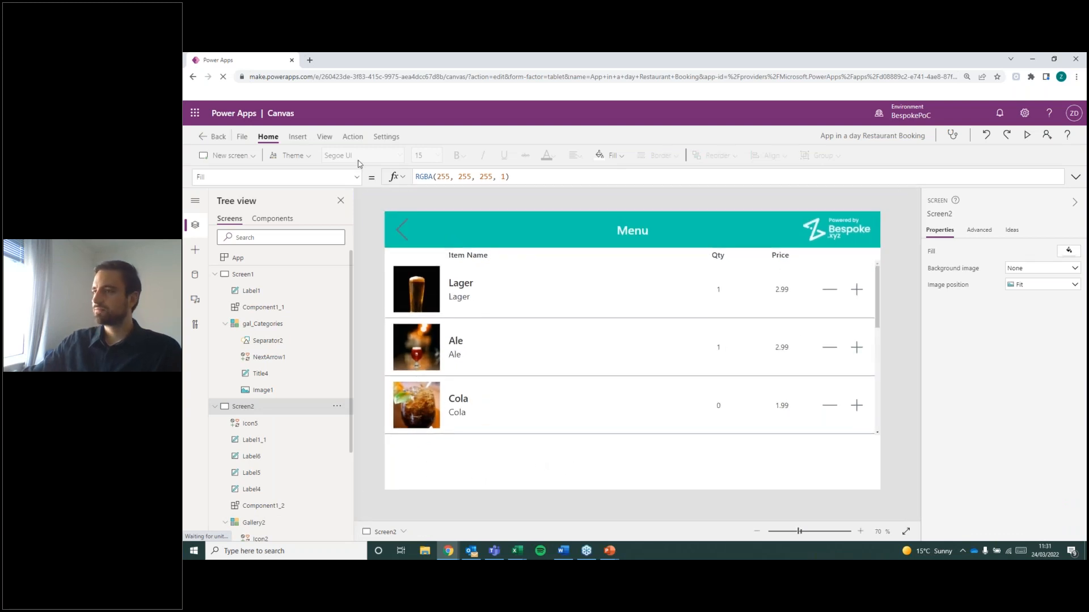
Insert a text label in the space beneath the menu gallery at about X 1032, Y 664, and centre its text.
left_click(298, 138)
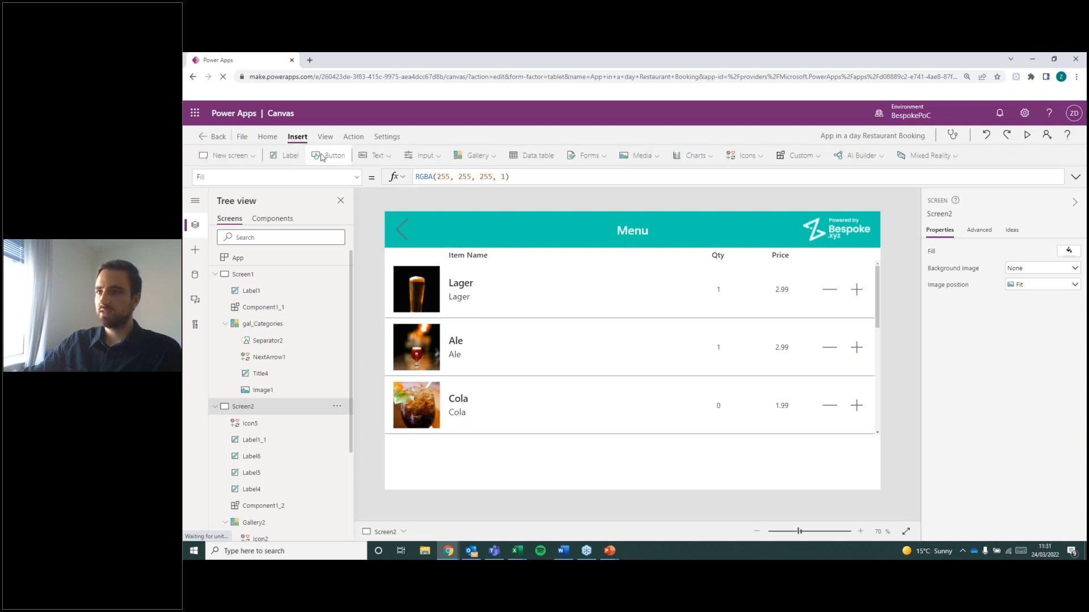
left_click(288, 155)
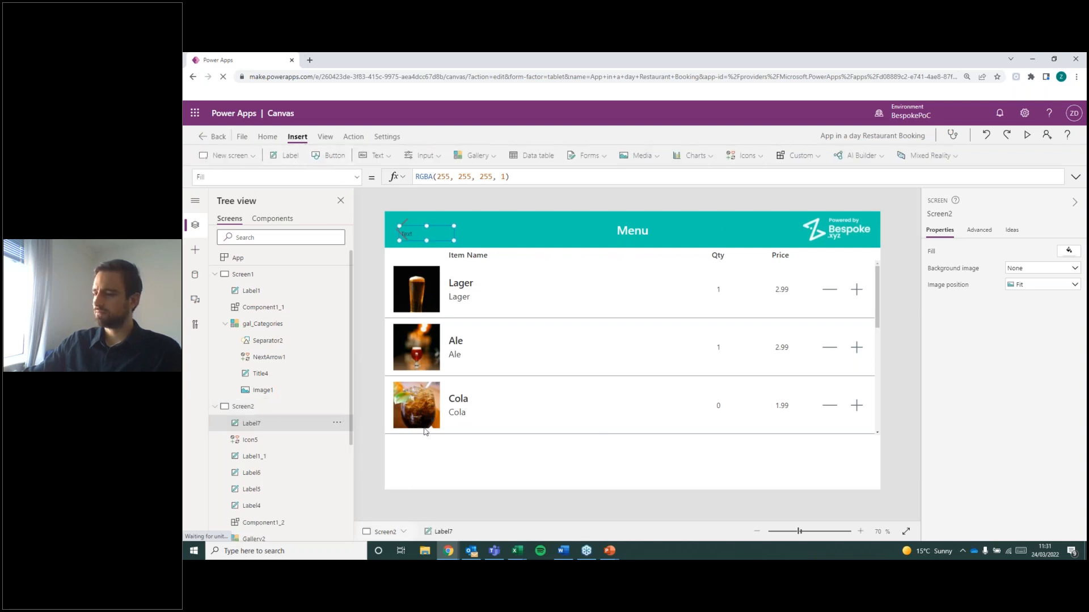
left_click_drag(435, 229, 795, 458)
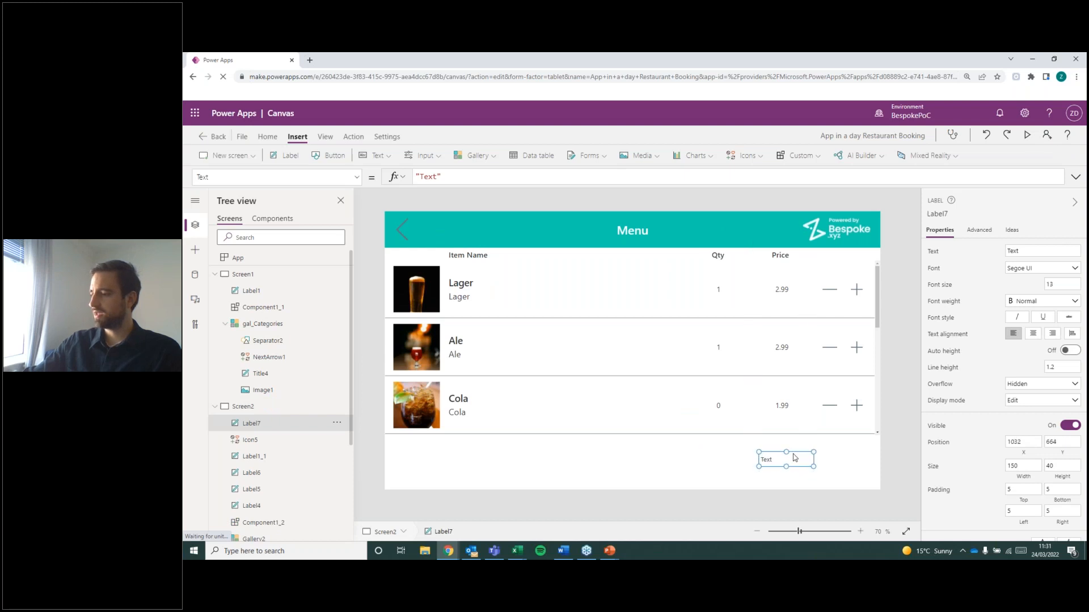
left_click(1035, 334)
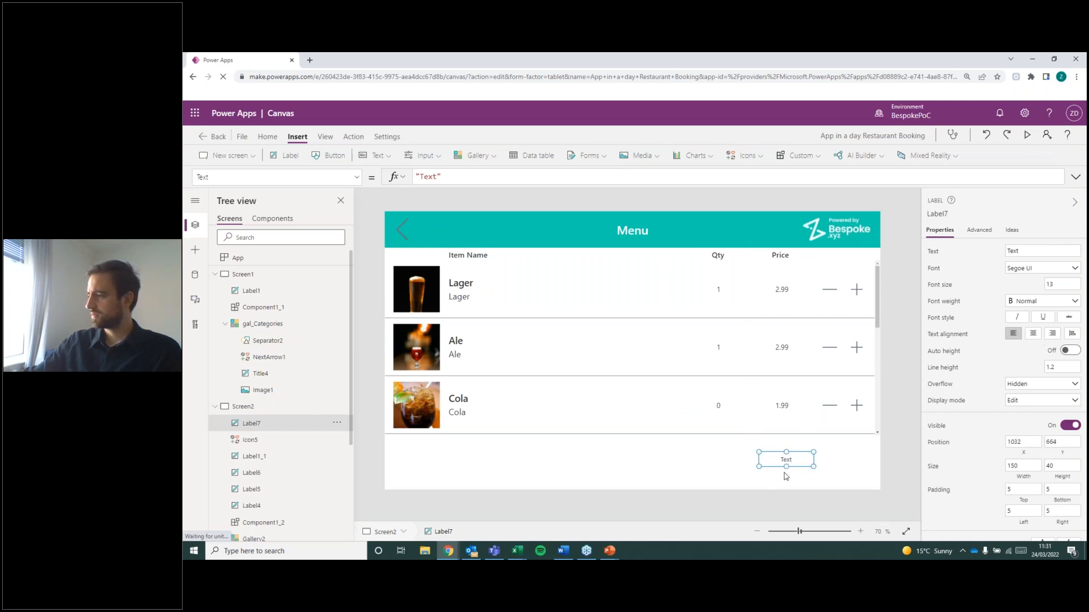
left_click(556, 463)
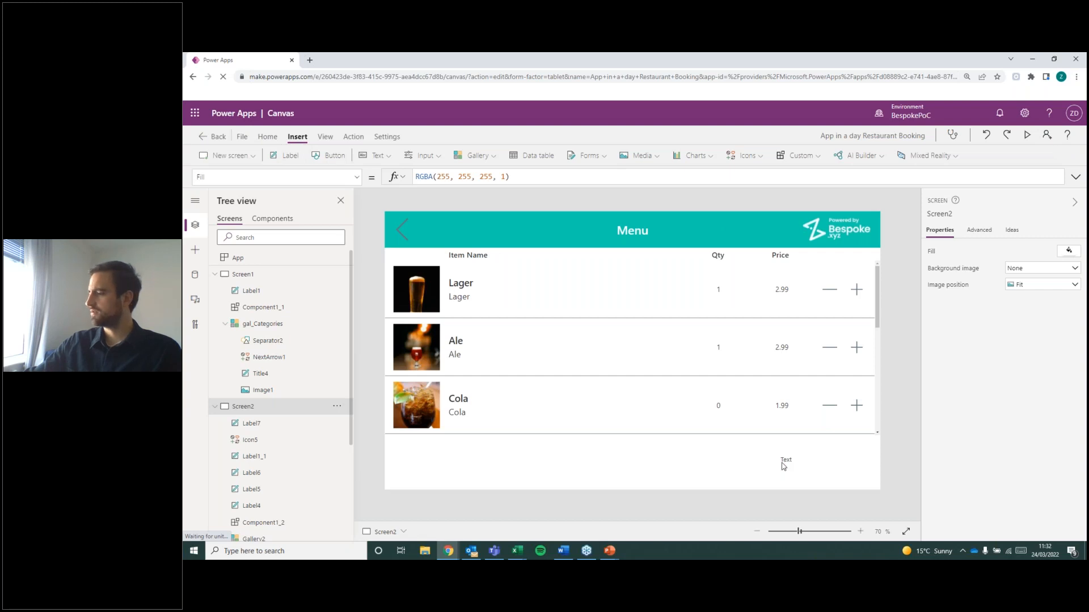
left_click(783, 464)
left_click(650, 454)
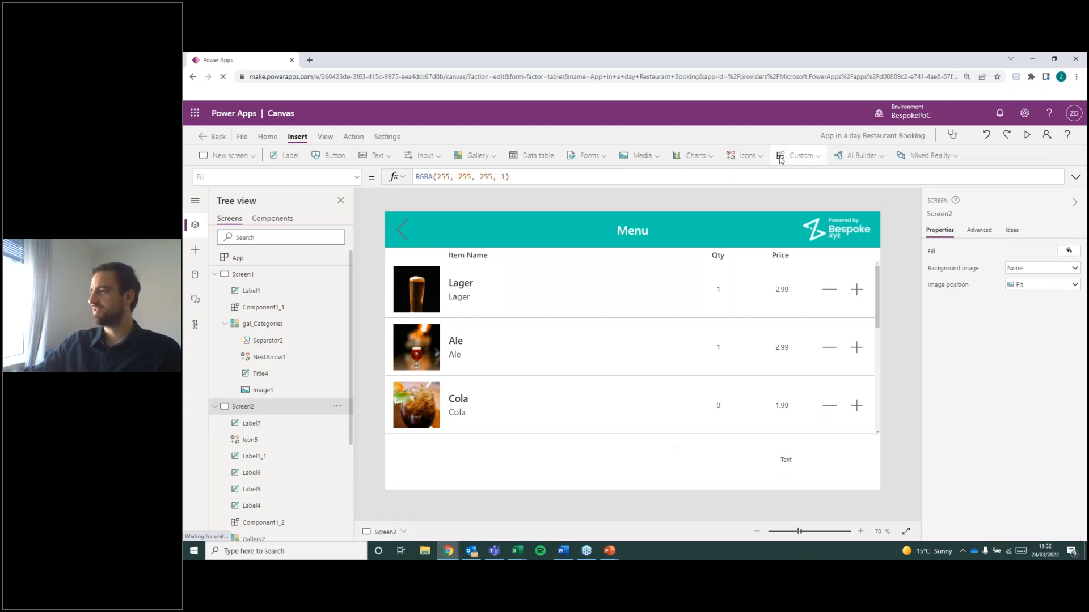
Insert a Shopping cart icon and place it just under the text label beneath the menu gallery, at about X 1075, Y 687.
left_click(746, 159)
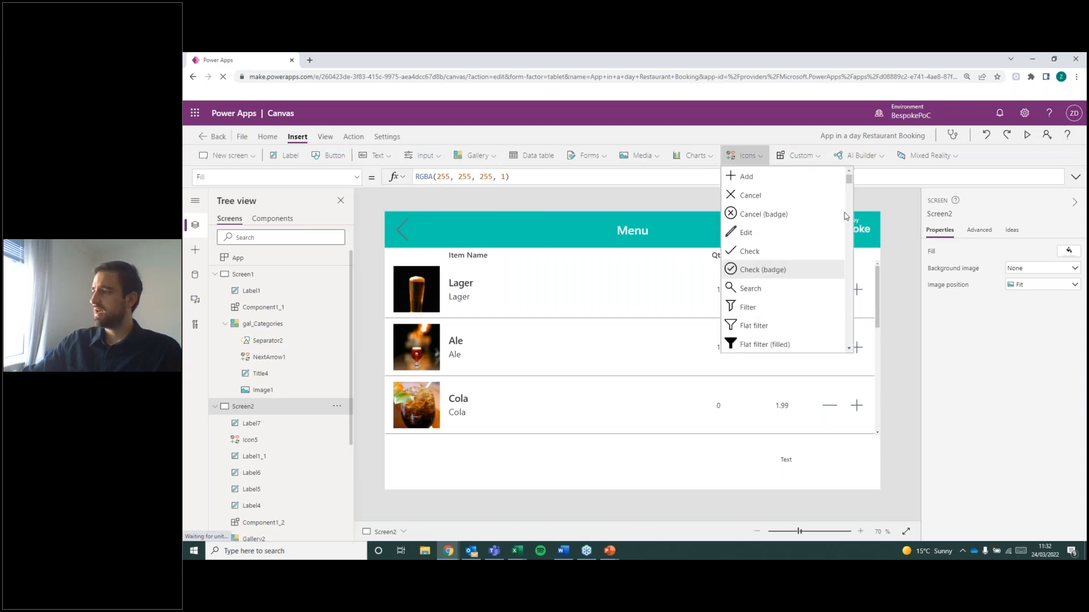
scroll(797, 260, "down", 2)
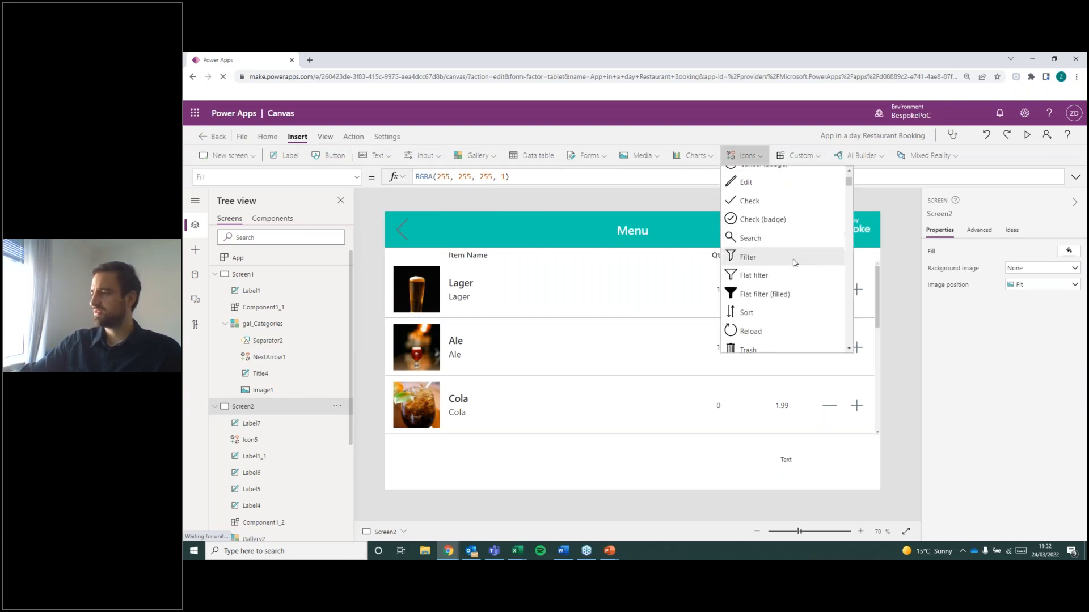
scroll(794, 262, "down", 3)
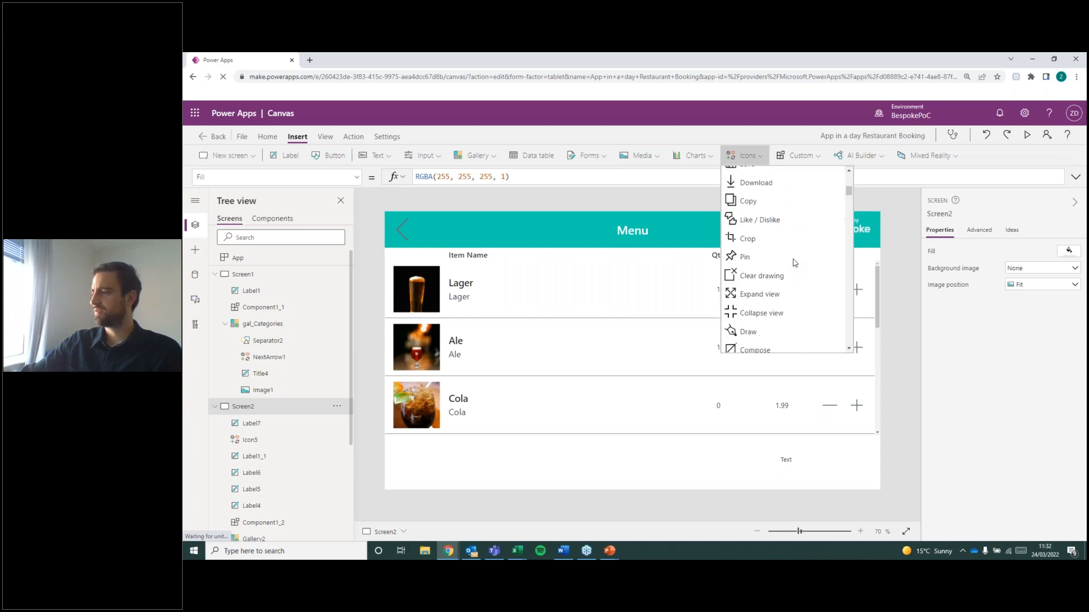
scroll(795, 262, "down", 3)
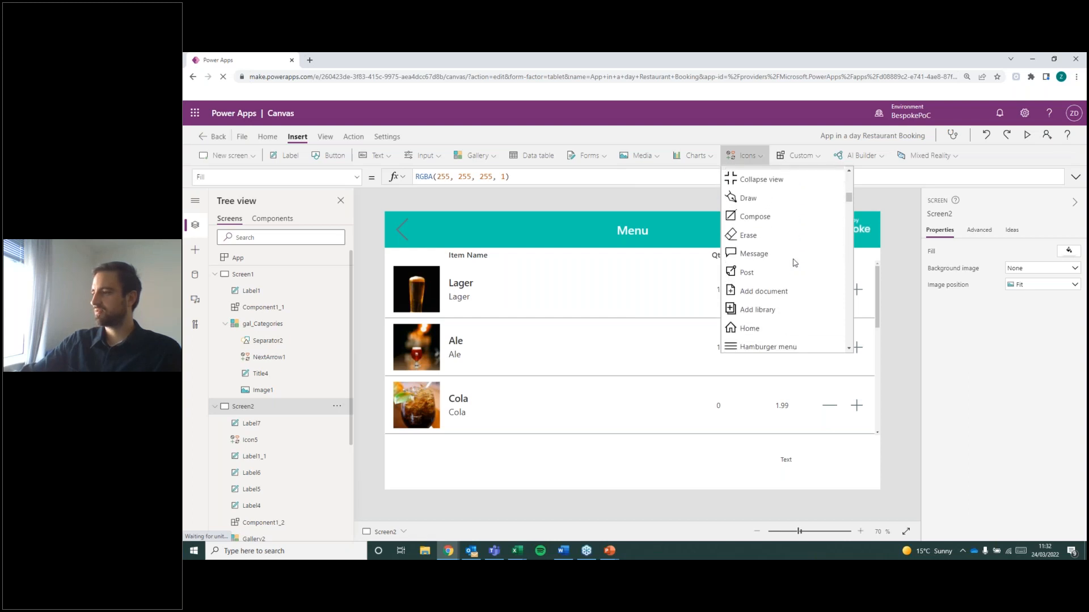
scroll(794, 263, "down", 4)
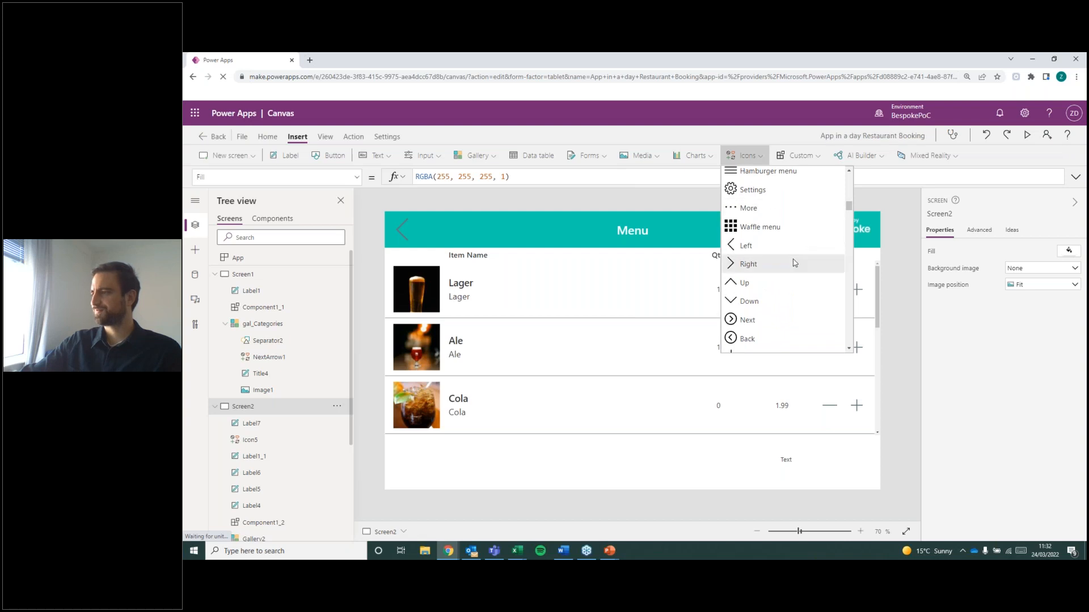
scroll(794, 262, "down", 4)
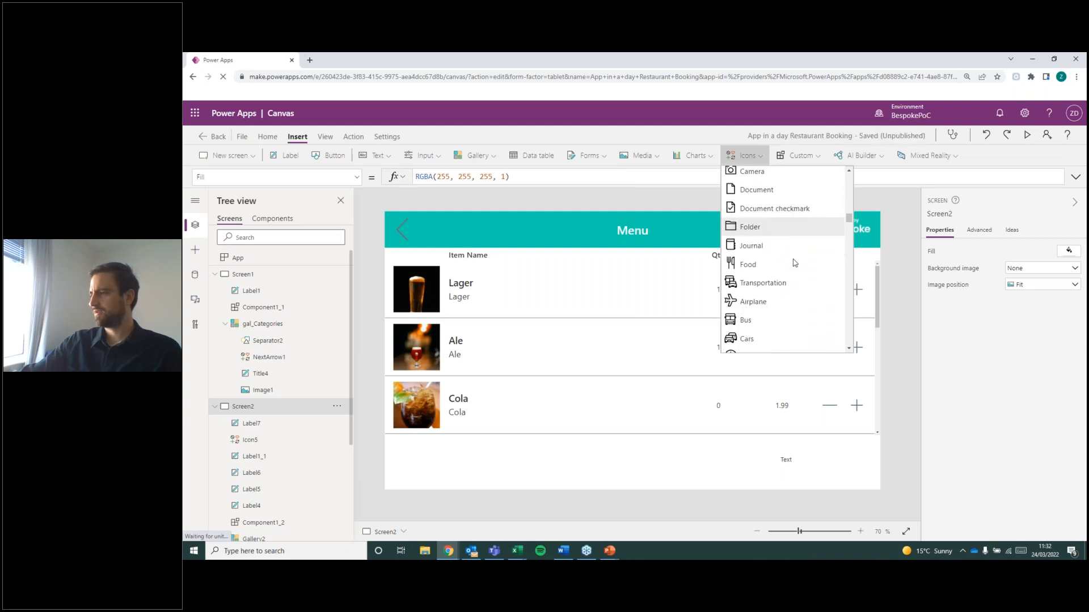
scroll(794, 262, "down", 4)
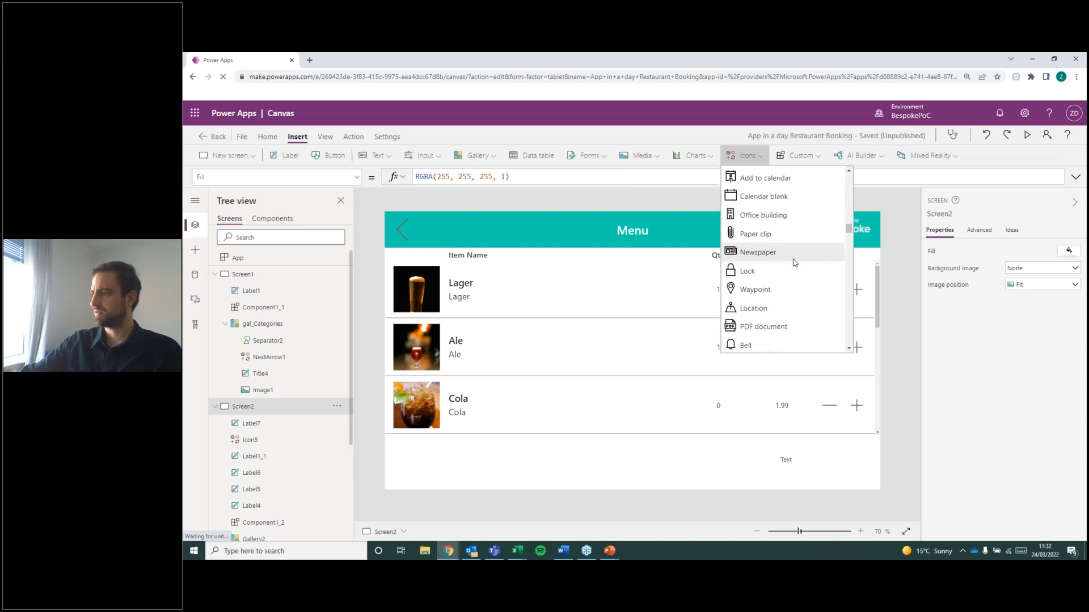
scroll(795, 262, "down", 3)
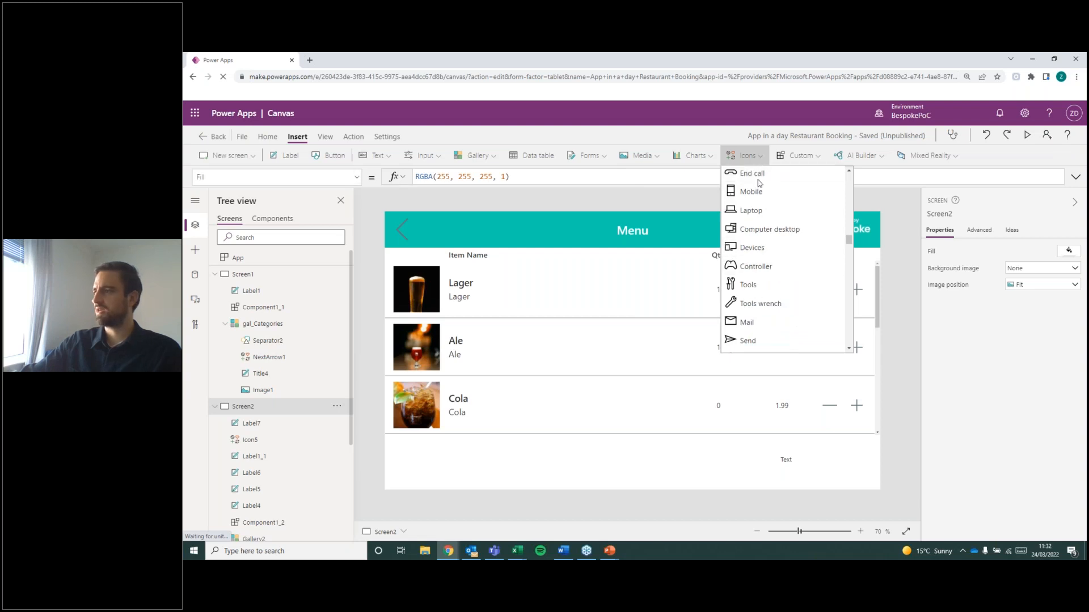
scroll(763, 273, "down", 3)
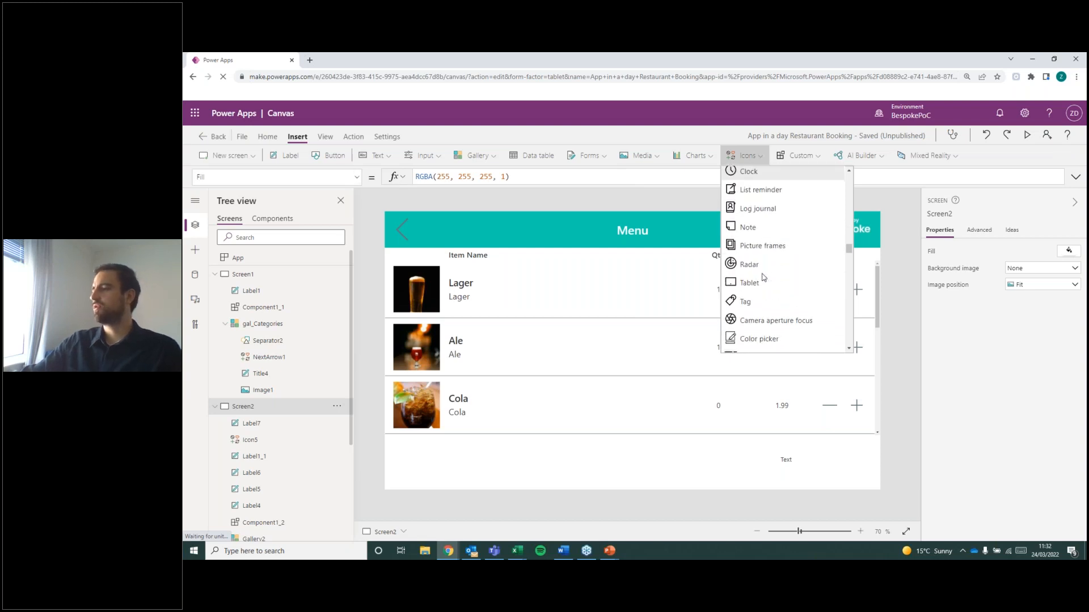
scroll(777, 281, "down", 3)
scroll(780, 284, "down", 3)
scroll(796, 309, "down", 3)
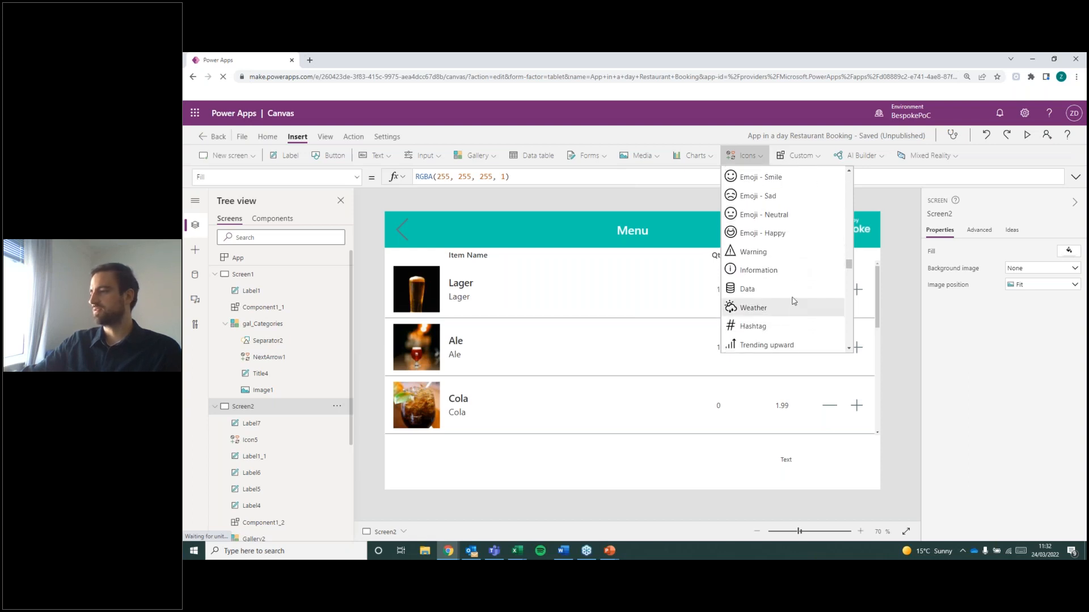
scroll(792, 298, "down", 2)
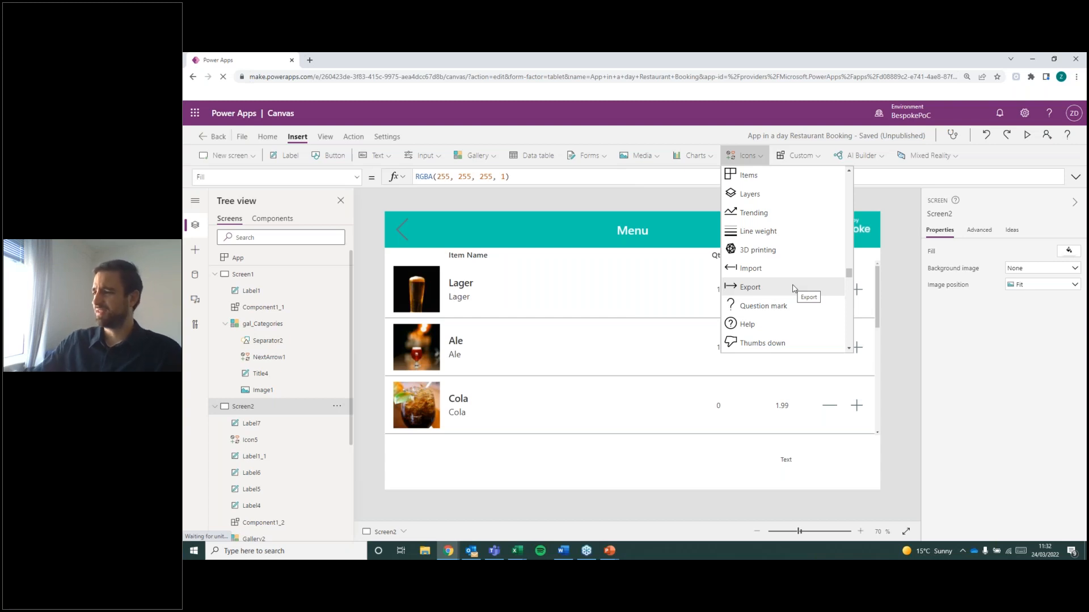
scroll(793, 288, "down", 4)
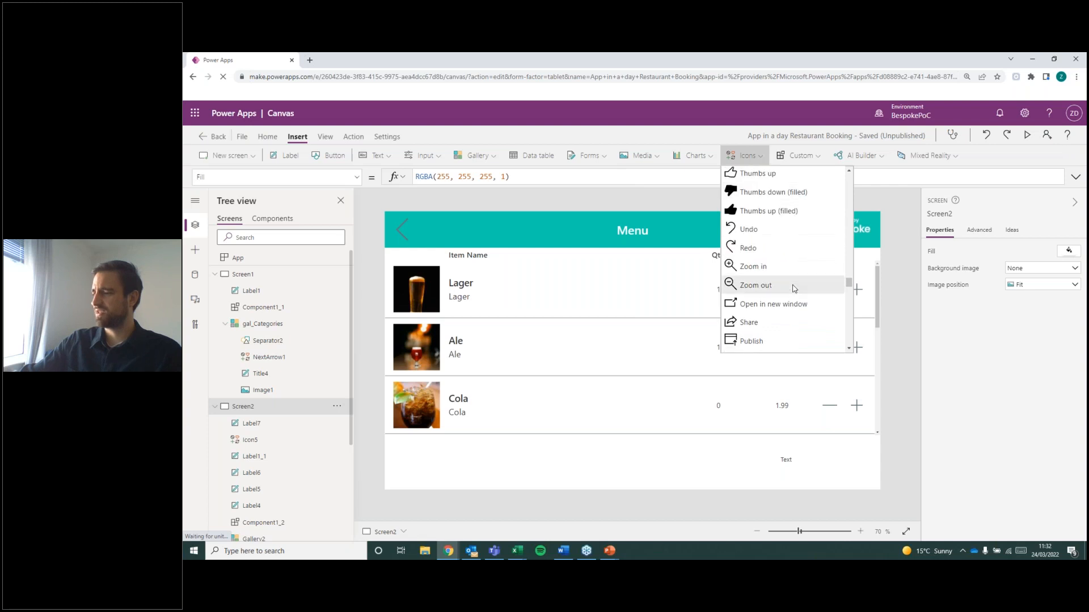
scroll(792, 288, "down", 1)
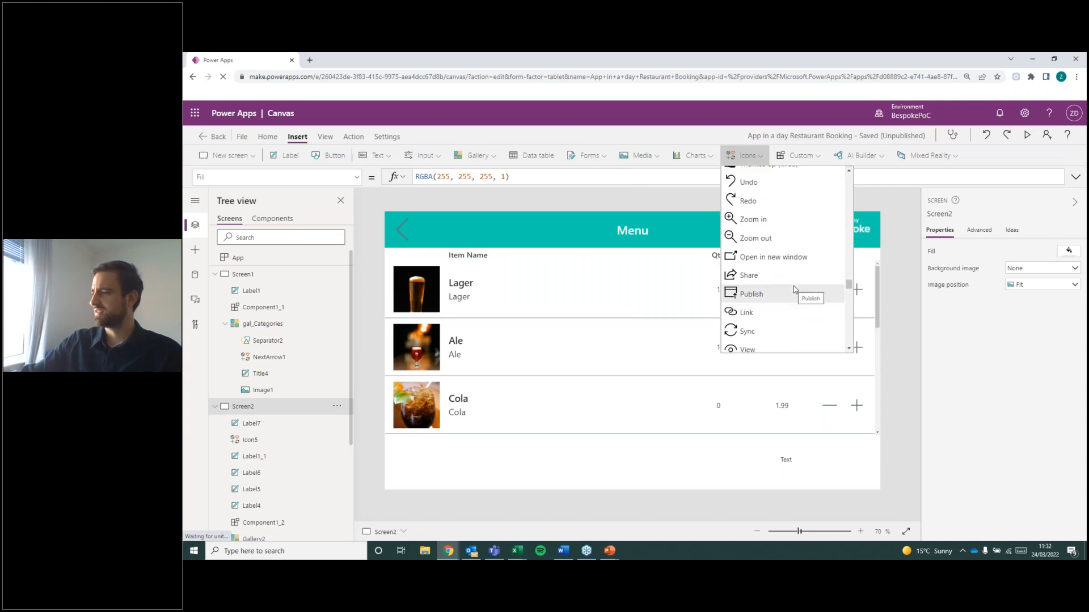
scroll(793, 285, "down", 2)
left_click_drag(848, 290, 849, 314)
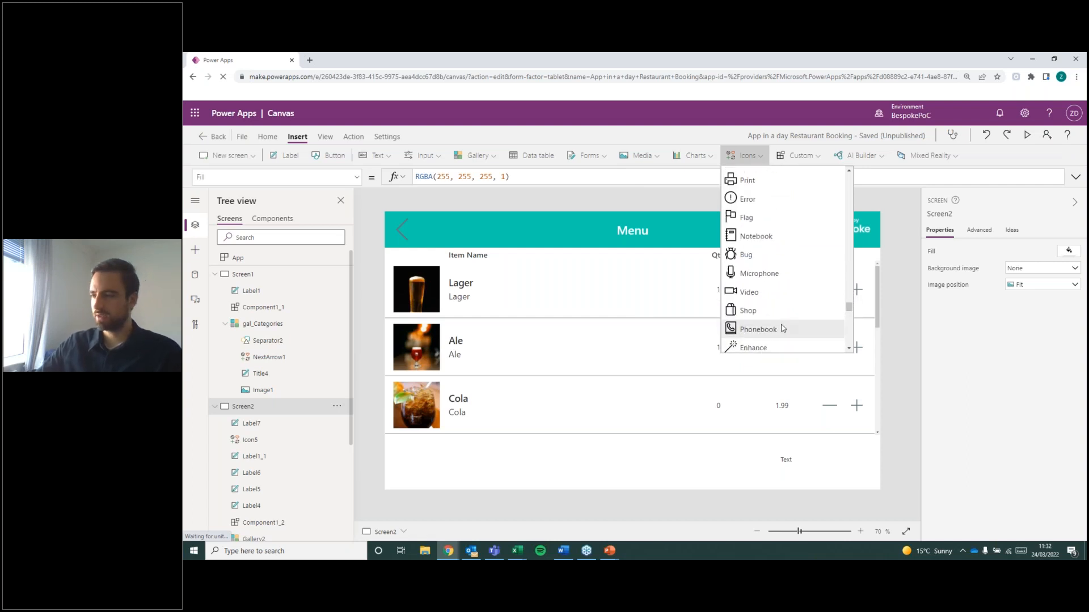
mouse_move(848, 311)
left_mouse_down()
mouse_move(860, 345)
mouse_move(837, 239)
left_mouse_up()
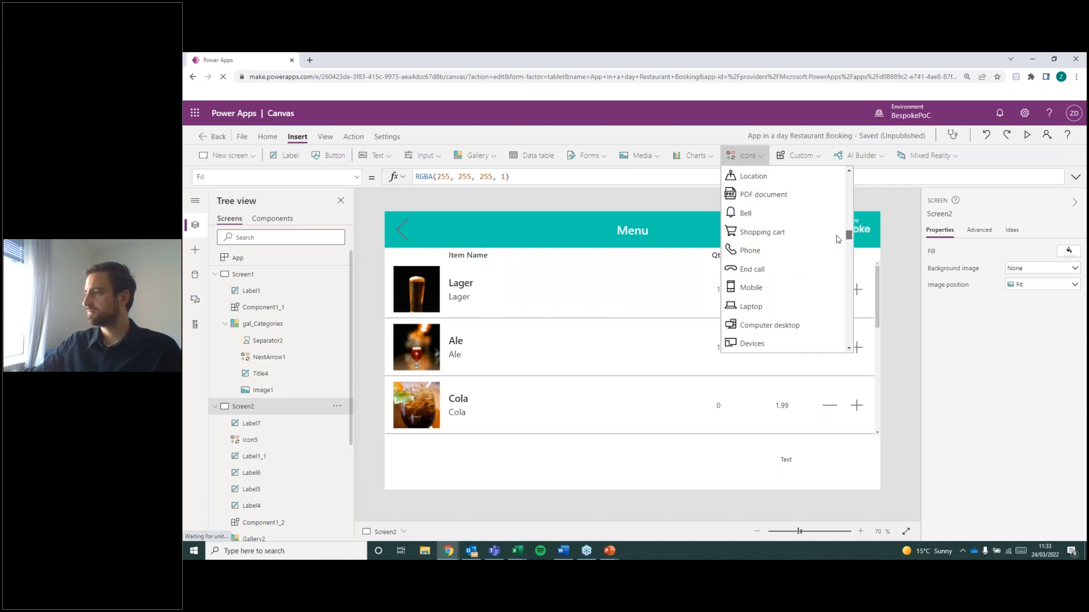
left_click(788, 235)
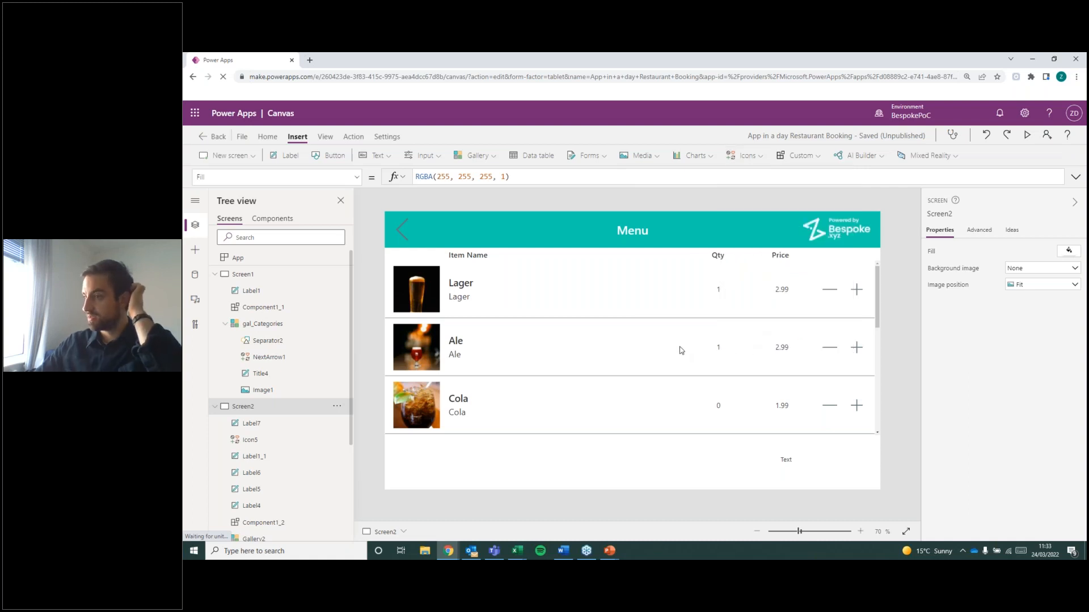
left_click_drag(425, 251, 792, 478)
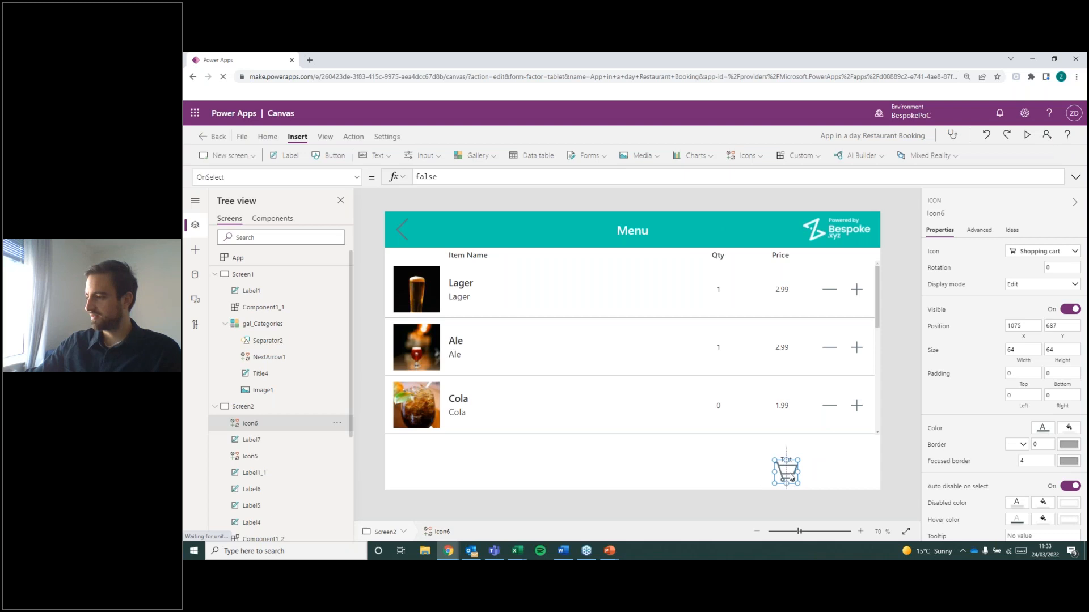
left_click(705, 452)
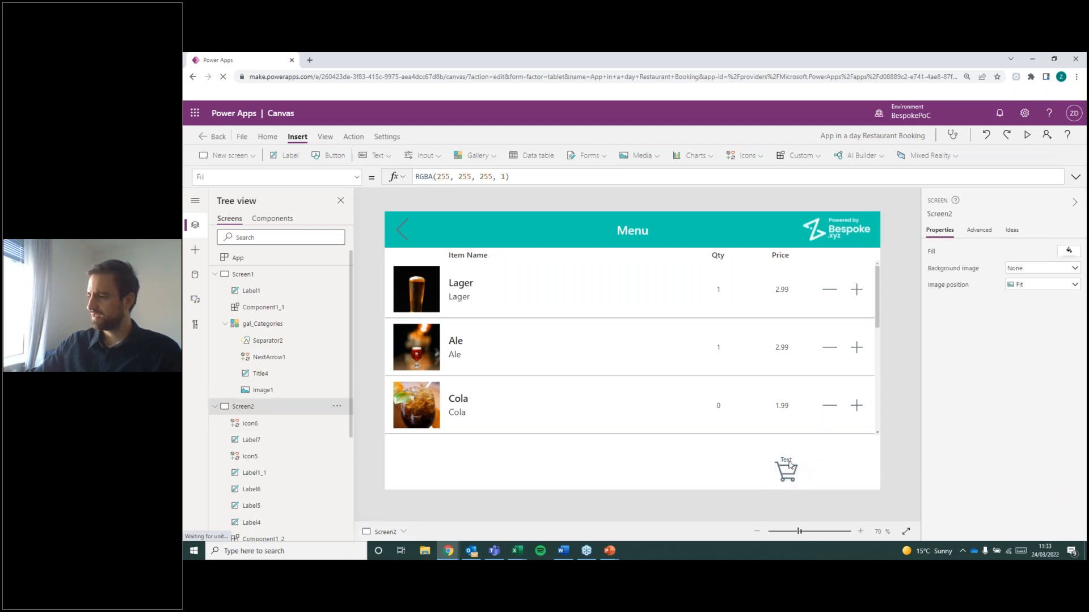
Replace the Text formula of the label above the cart icon with CountRows(MyOrder).
left_click(787, 460)
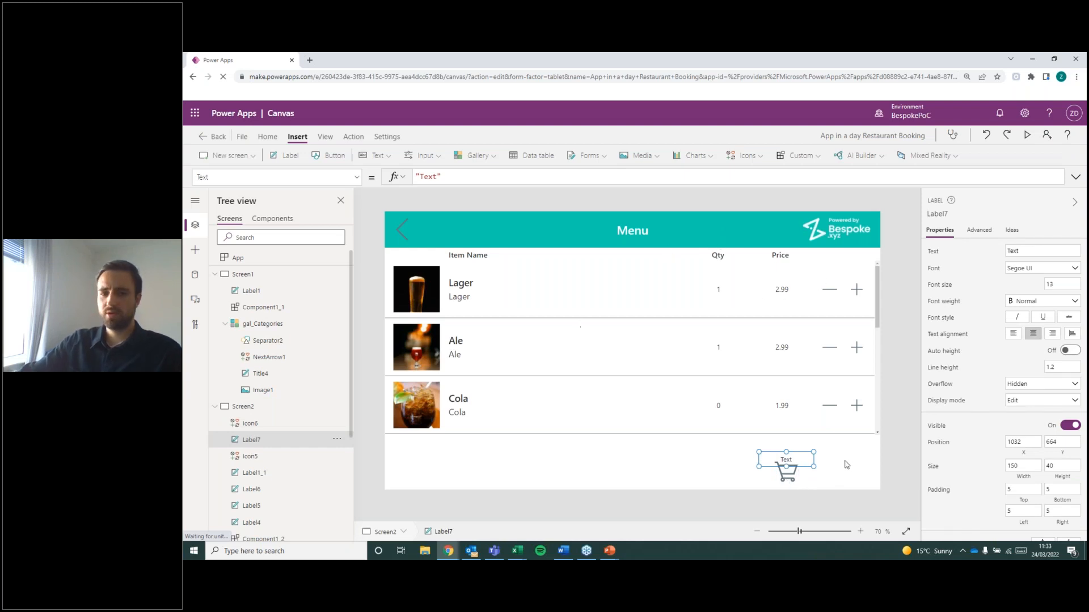
left_click_drag(493, 177, 378, 167)
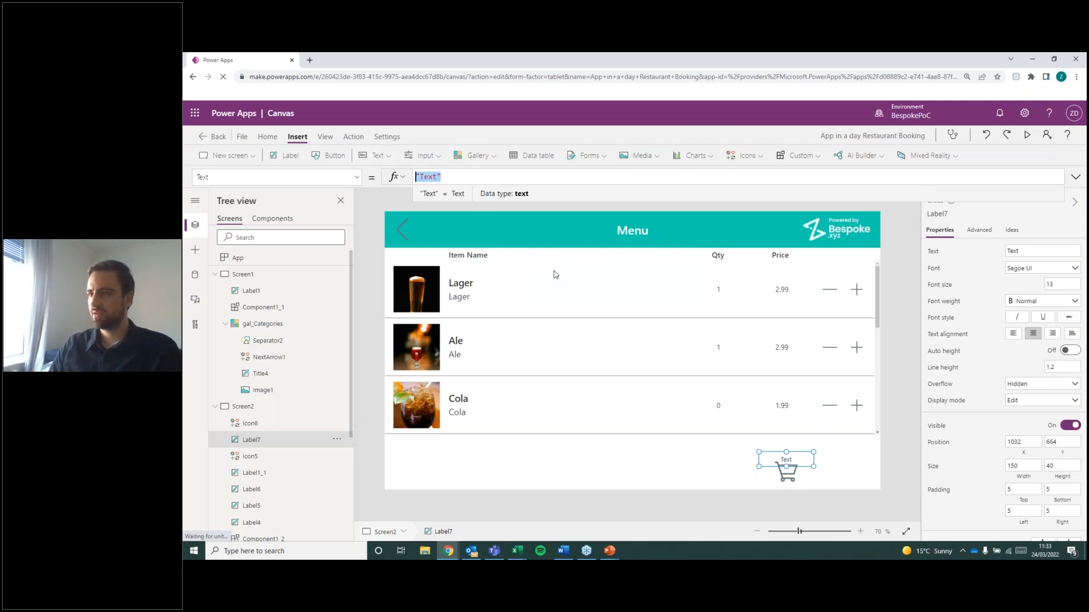
key("BackSpace")
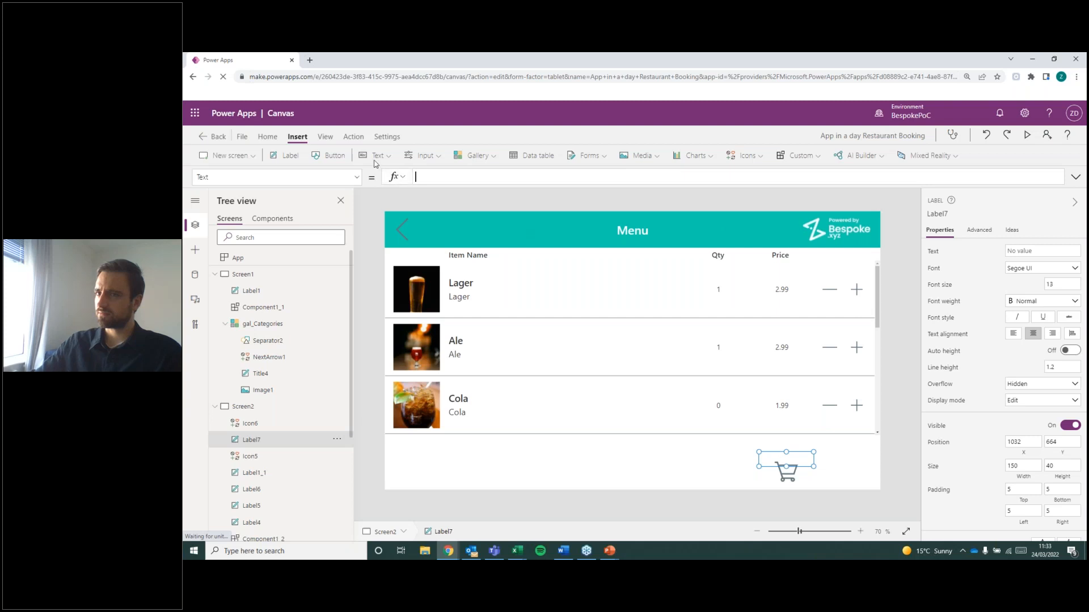
left_click(356, 177)
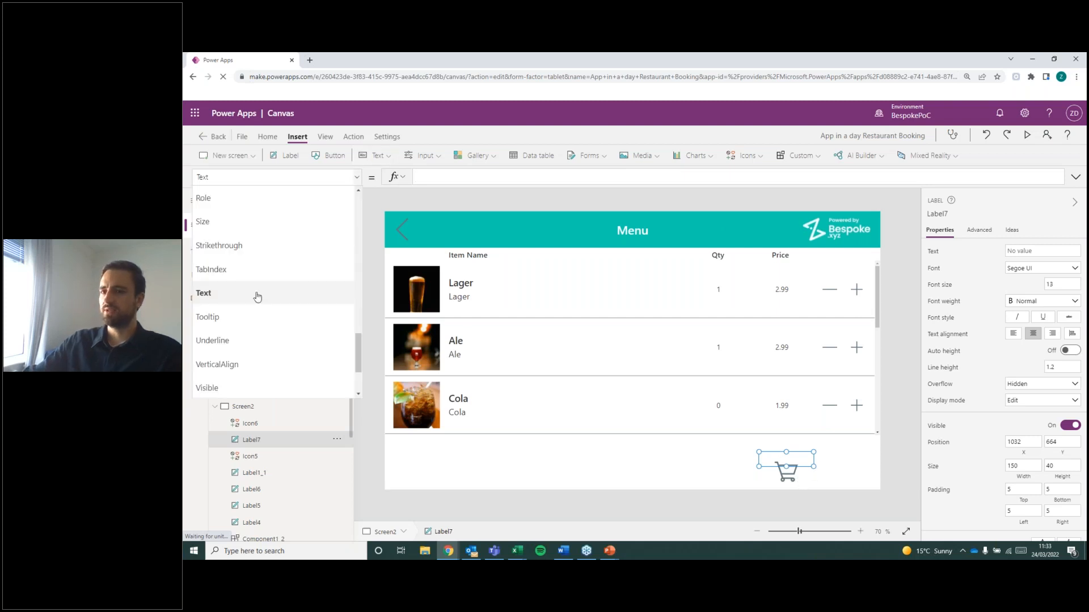
left_click(253, 293)
left_click(445, 178)
type("CountR")
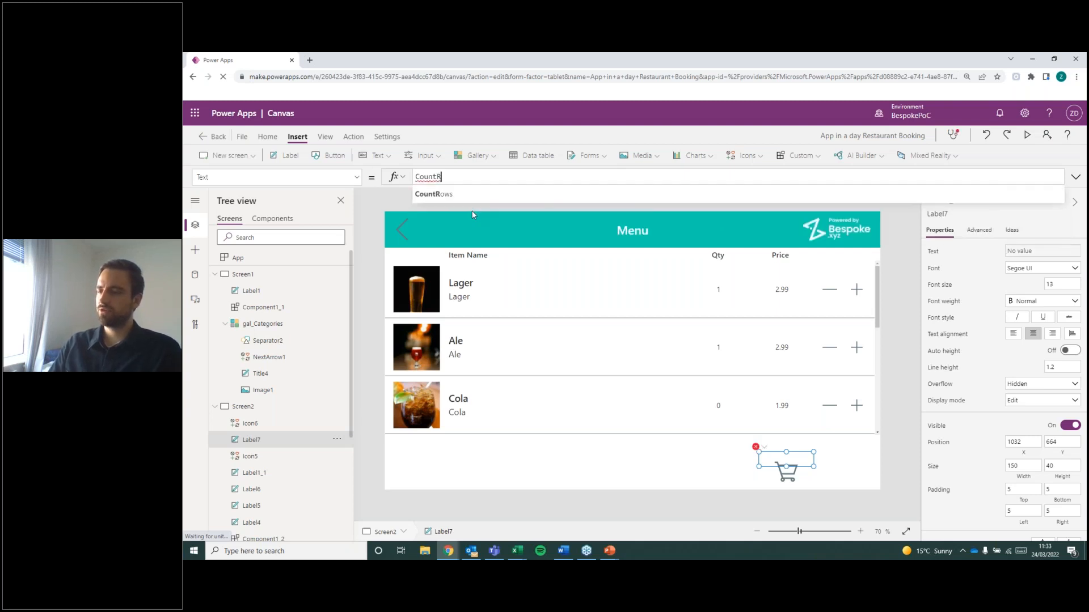
left_click(476, 193)
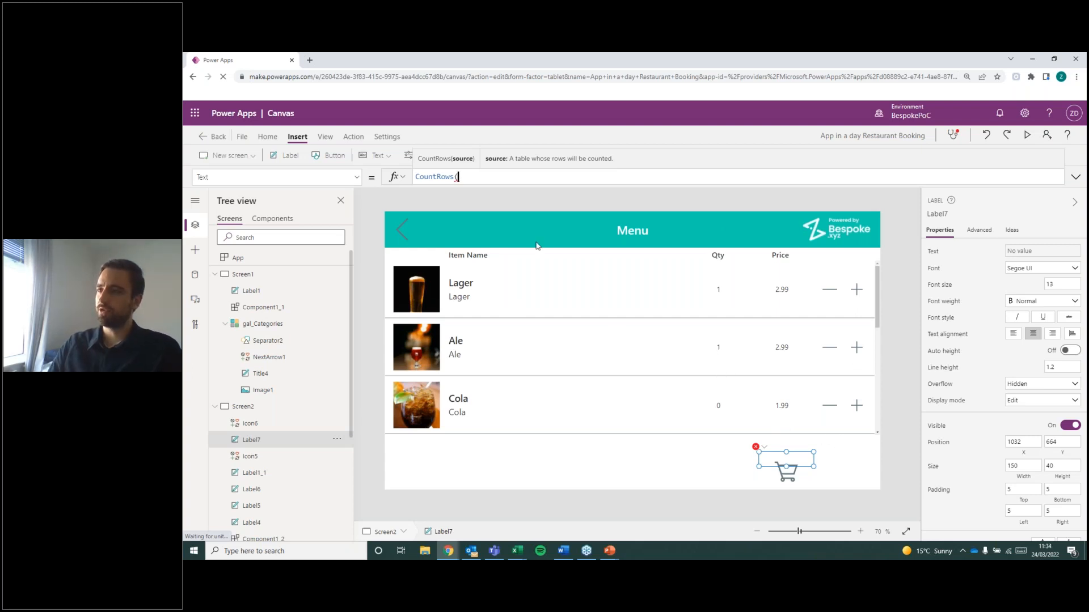
type("My")
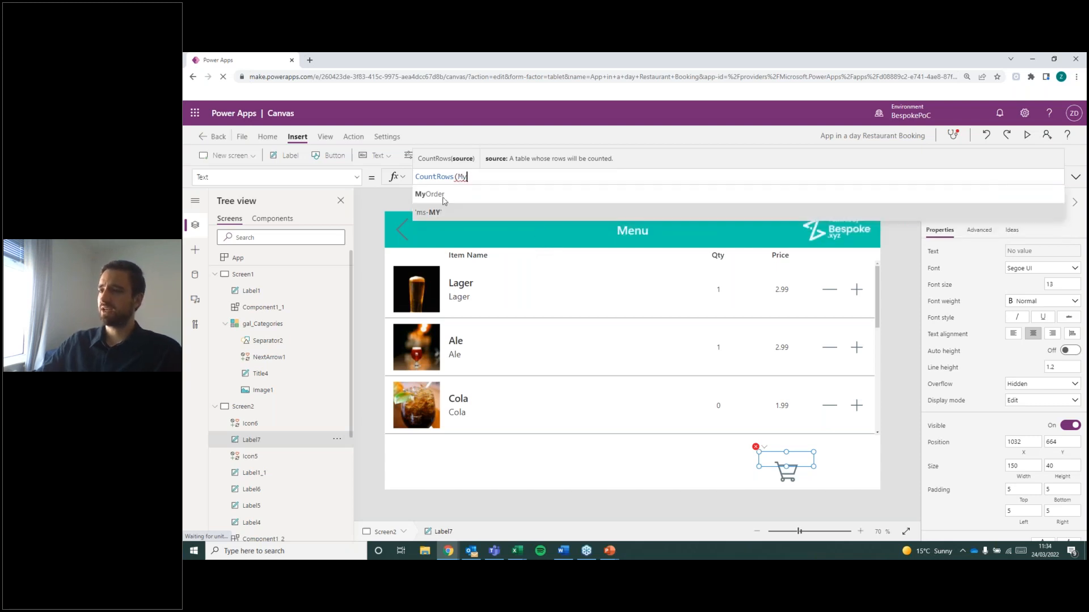
key("Tab")
type(")")
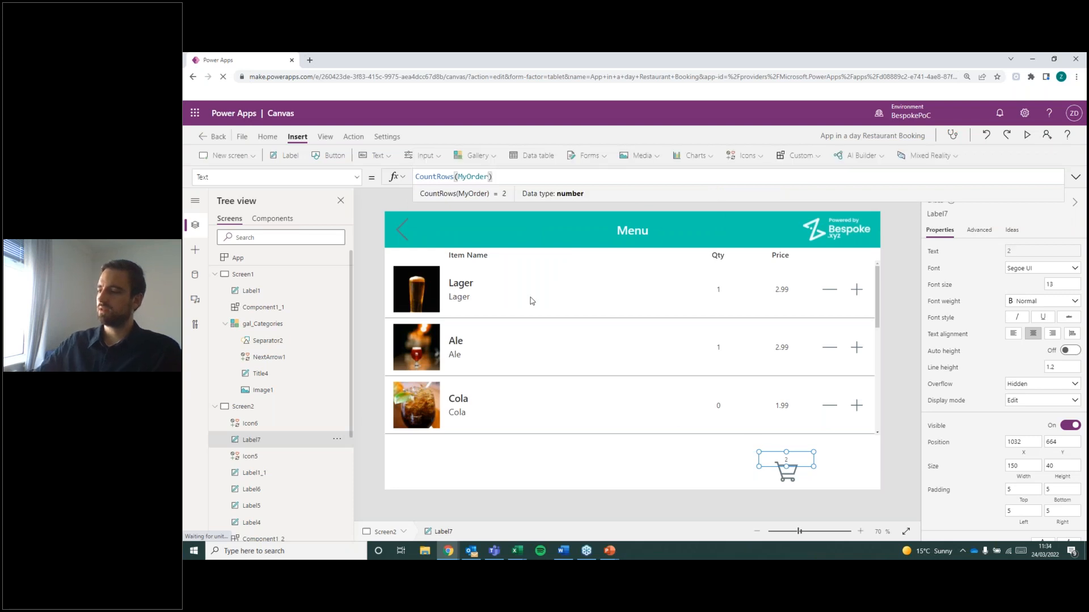
left_click(871, 458)
Set the cart count label's font weight to Semibold and its text colour to dark red.
left_click(786, 466)
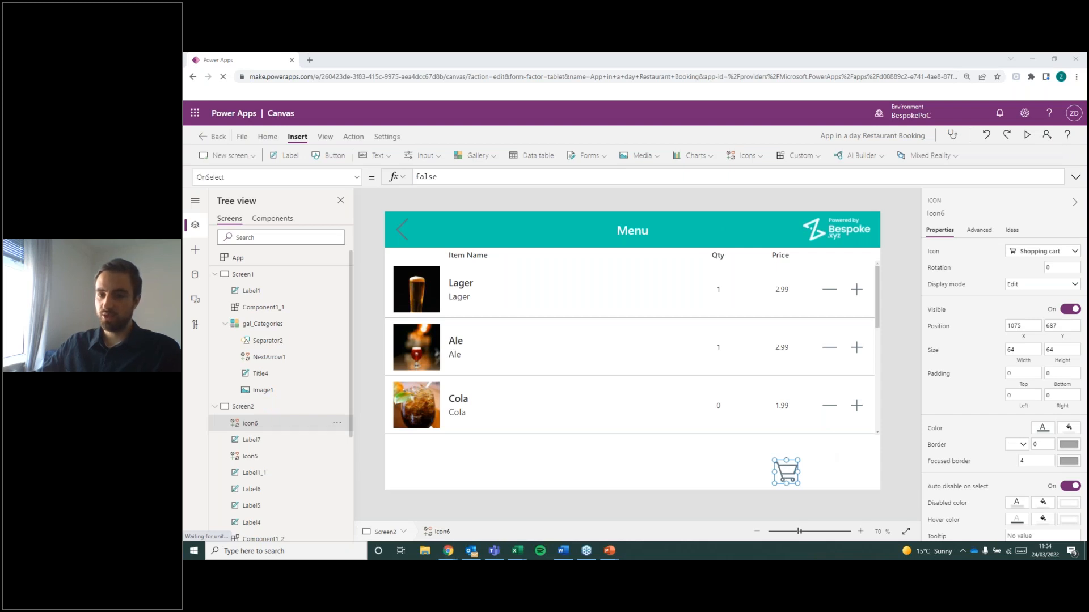
left_click(821, 442)
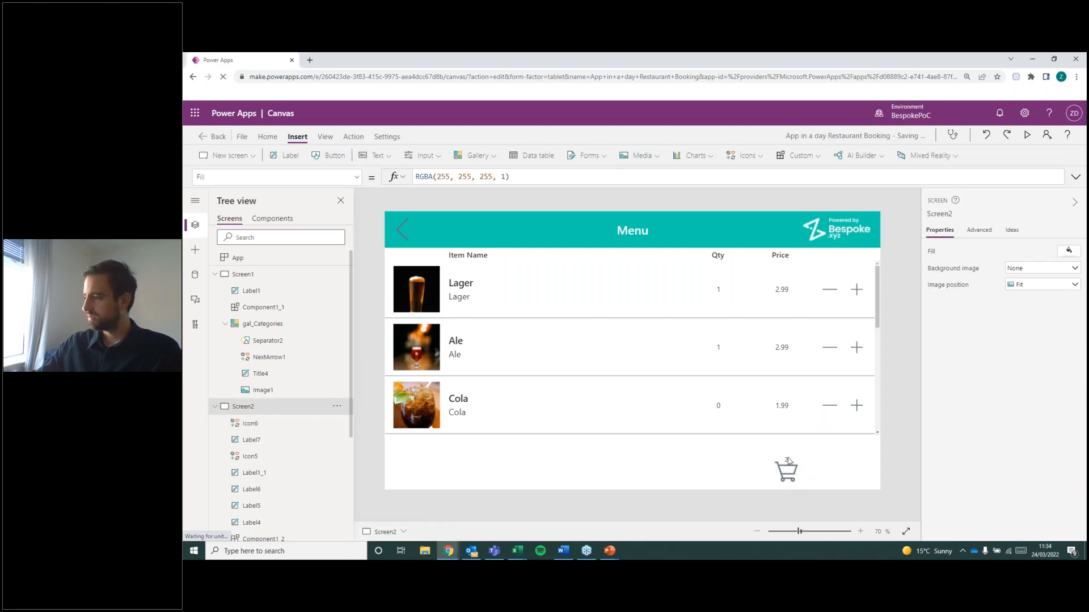
left_click(787, 460)
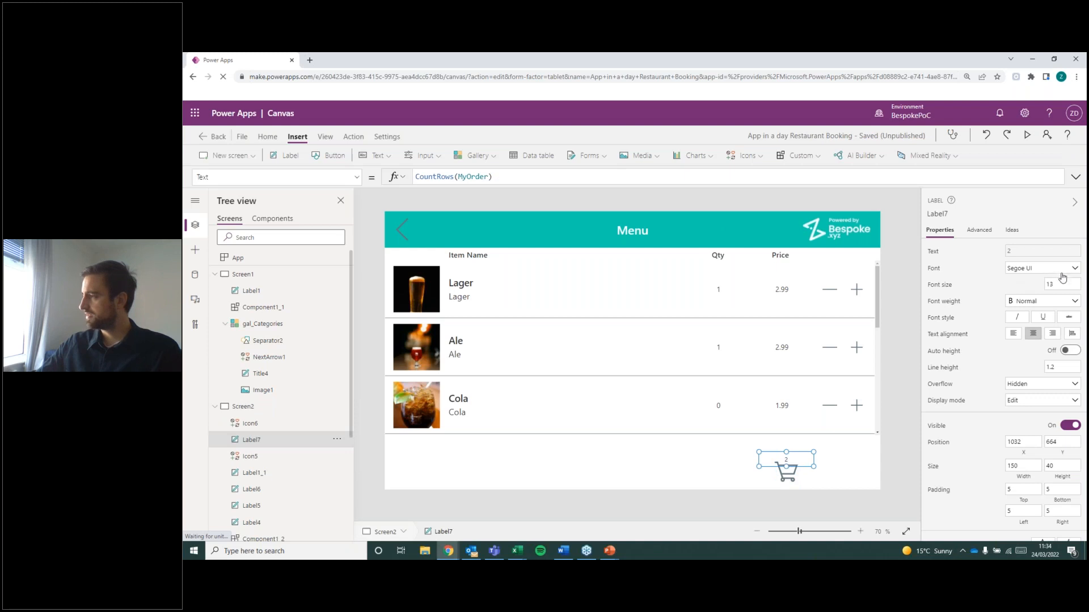
left_click(1043, 301)
left_click(1025, 328)
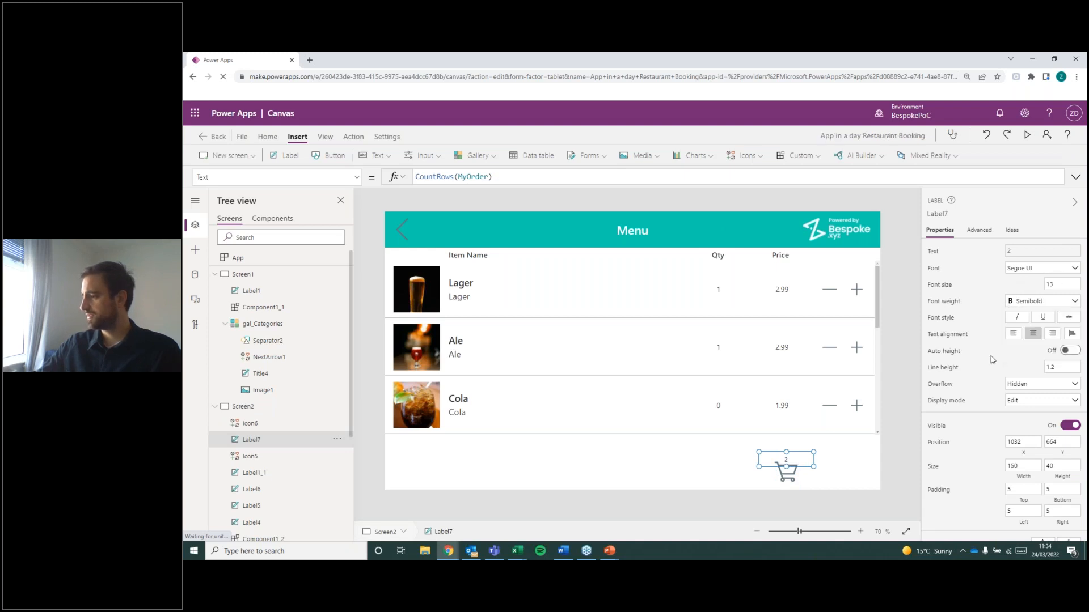
scroll(993, 417, "down", 3)
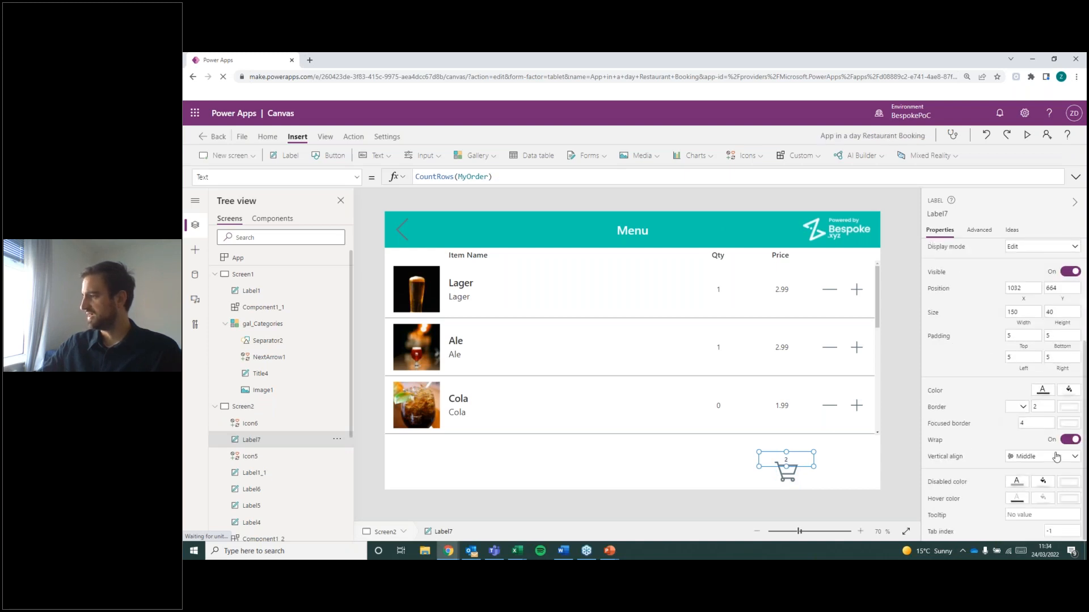
left_click(1042, 390)
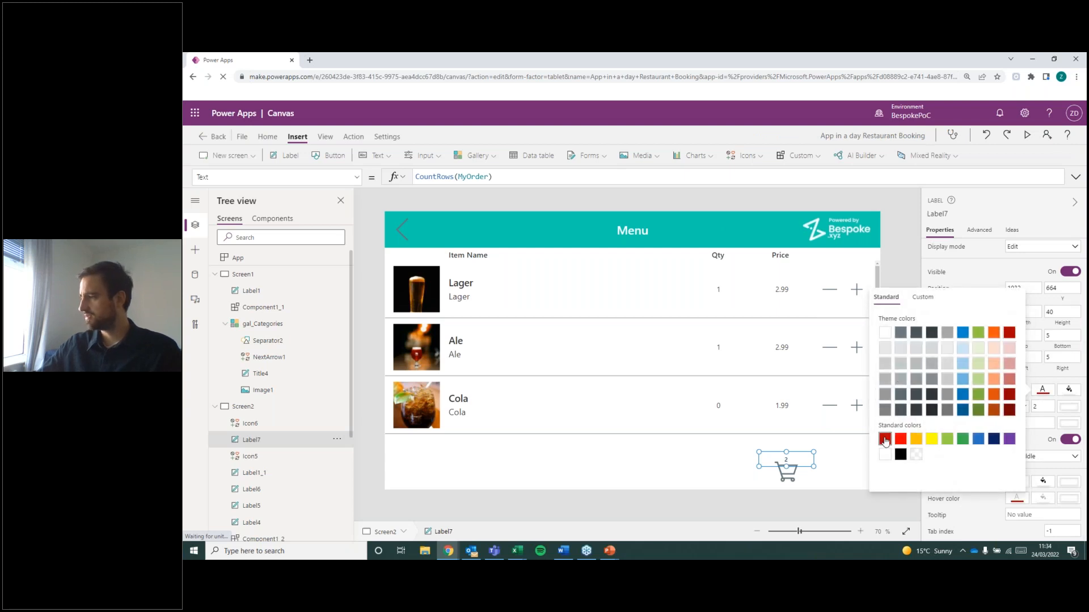
left_click(843, 455)
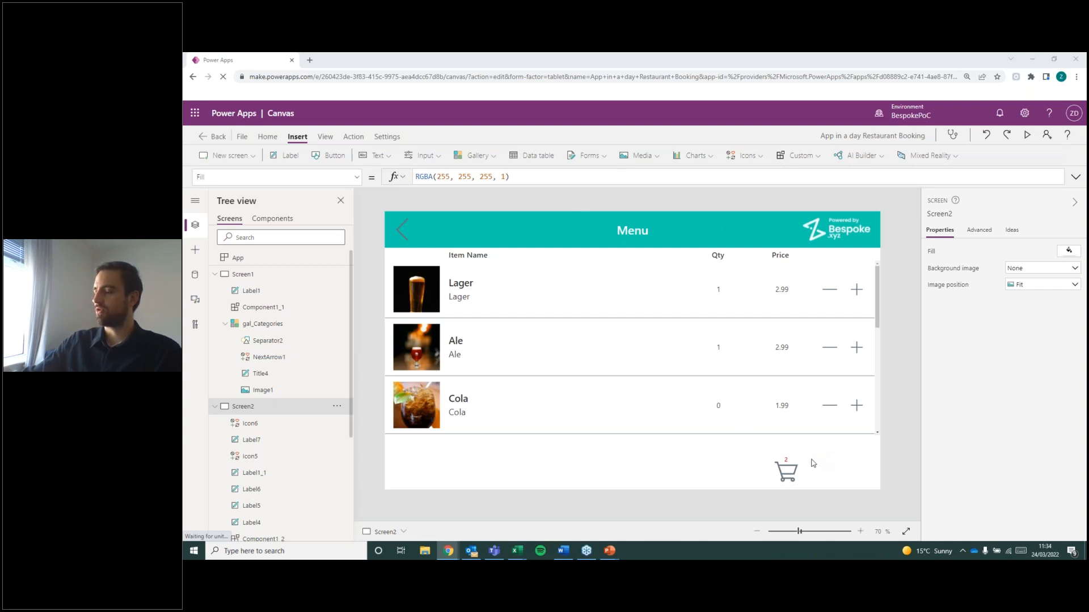
Inspect the cart icon and review the formula of the count label above it.
left_click(783, 475)
left_click(849, 488)
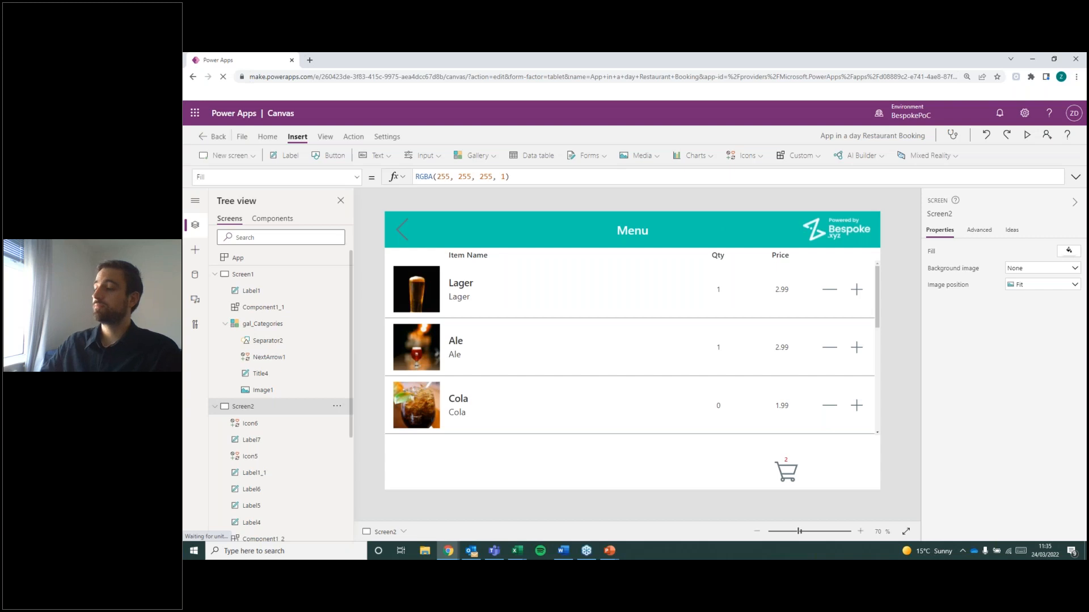
left_click(794, 462)
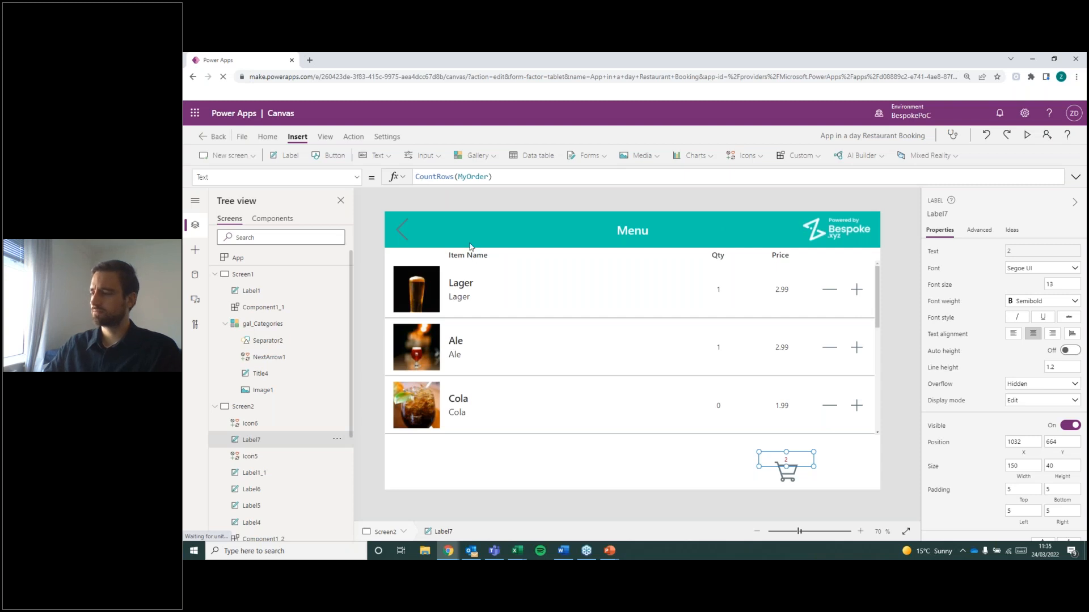
Insert an empty text string ("") in front of CountRows(MyOrder) in the cart count label's Text formula.
left_click(417, 177)
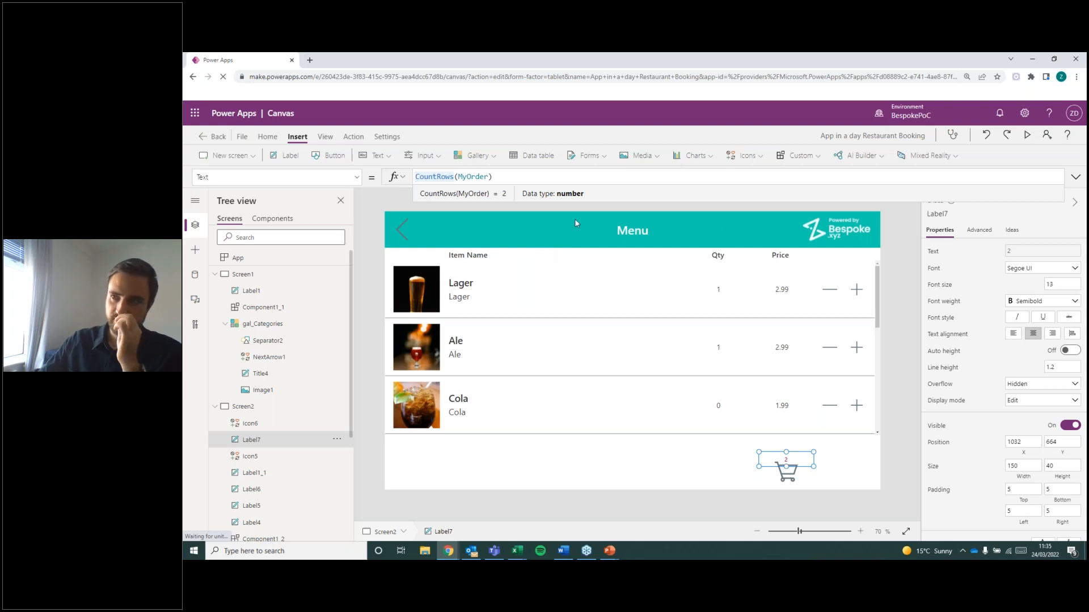
type("\"\"")
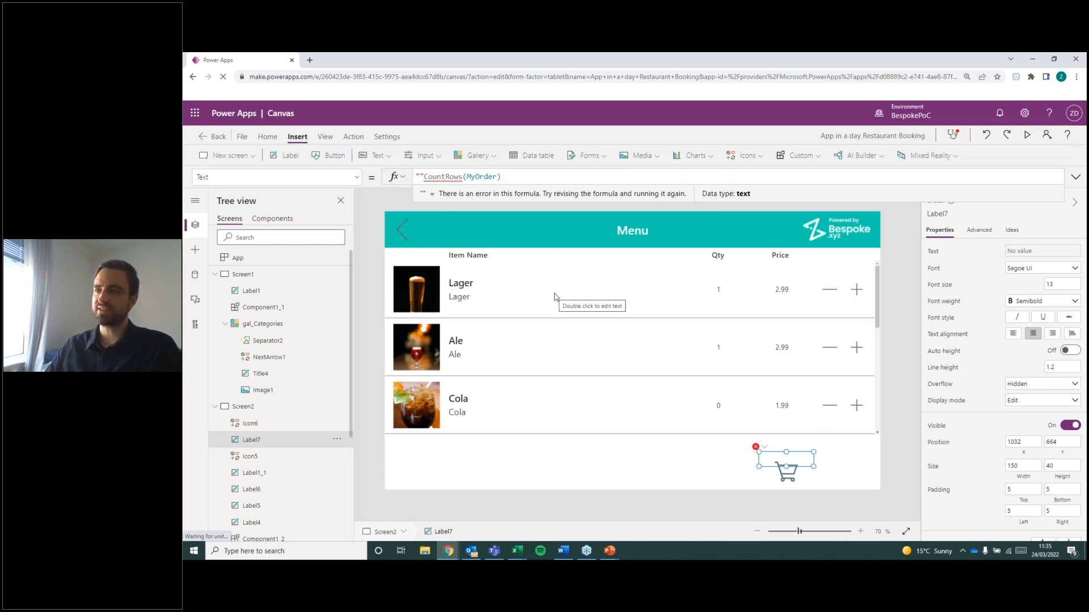
double_click(483, 176)
left_click(498, 177)
double_click(478, 177)
left_click(513, 183)
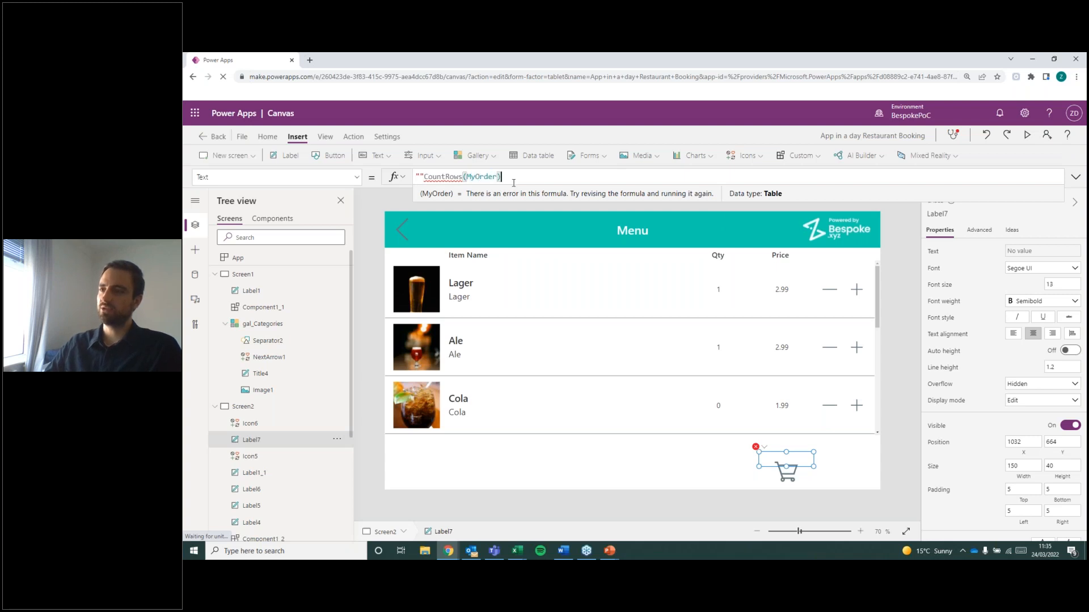
double_click(494, 177)
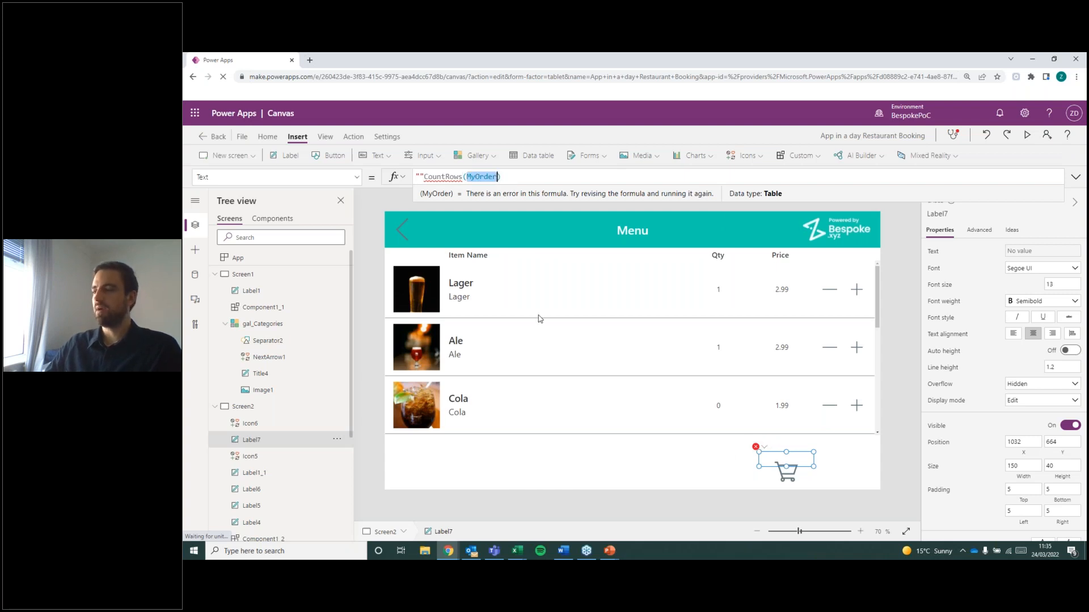
Fill the empty string with MyOrder and join it to CountRows(MyOrder) with an & operator.
left_click(419, 176)
type("MyOrder")
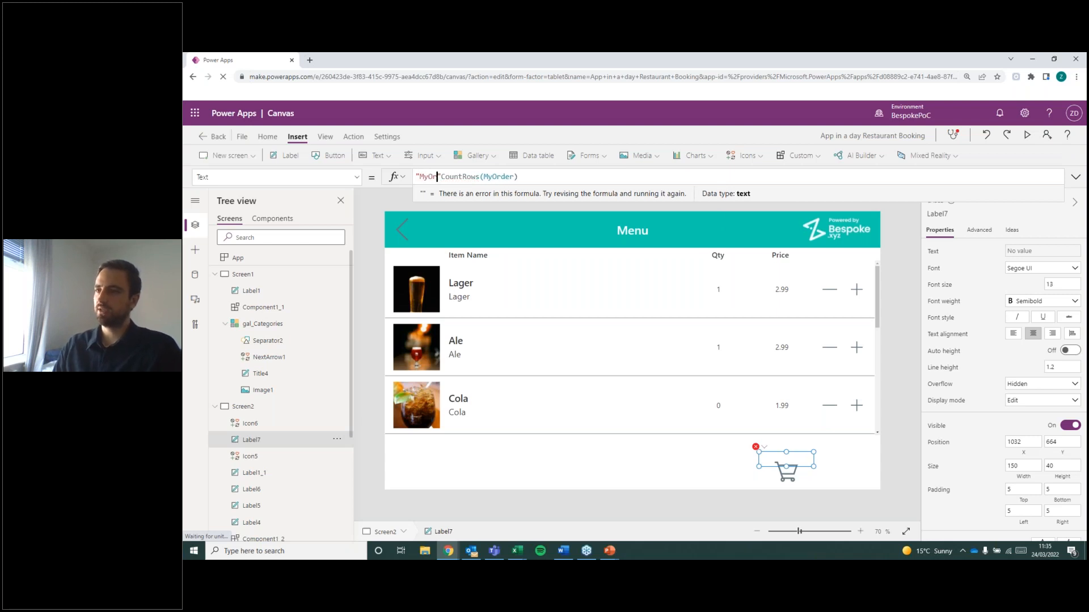
key("Right")
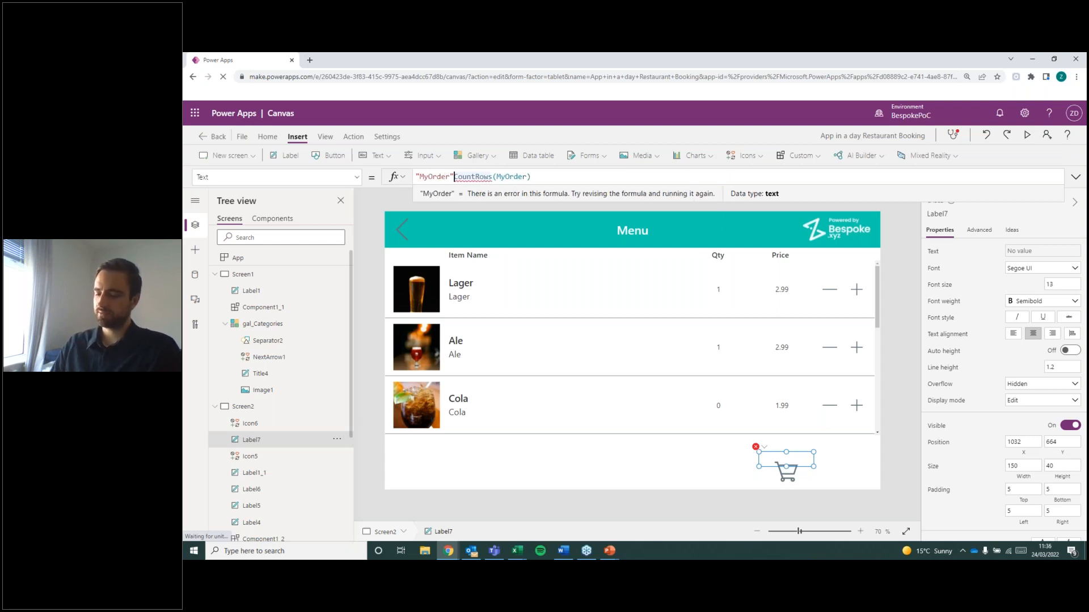
double_click(435, 176)
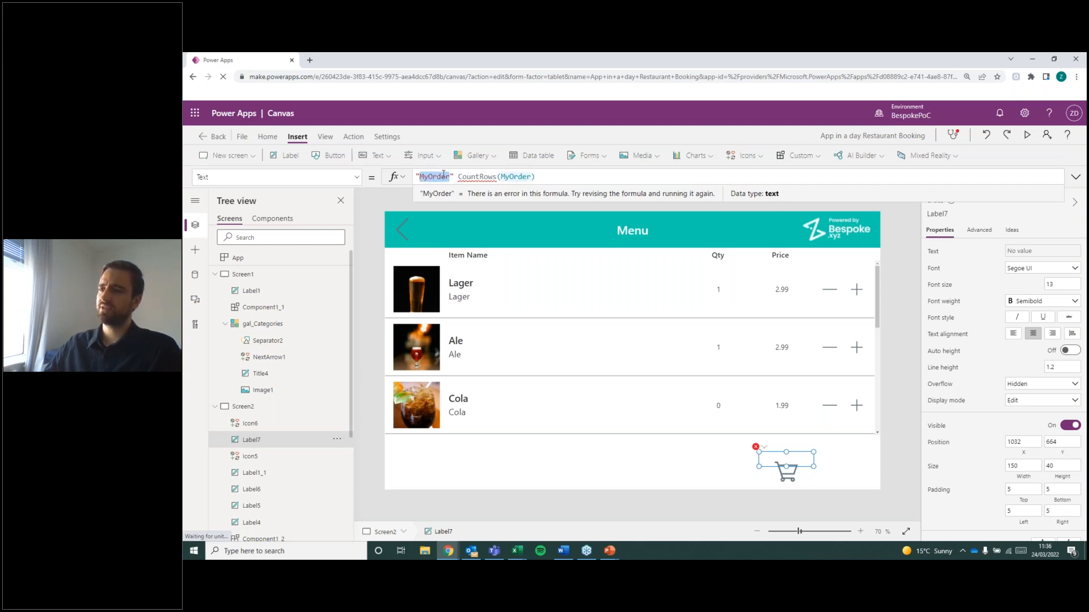
left_click(452, 177)
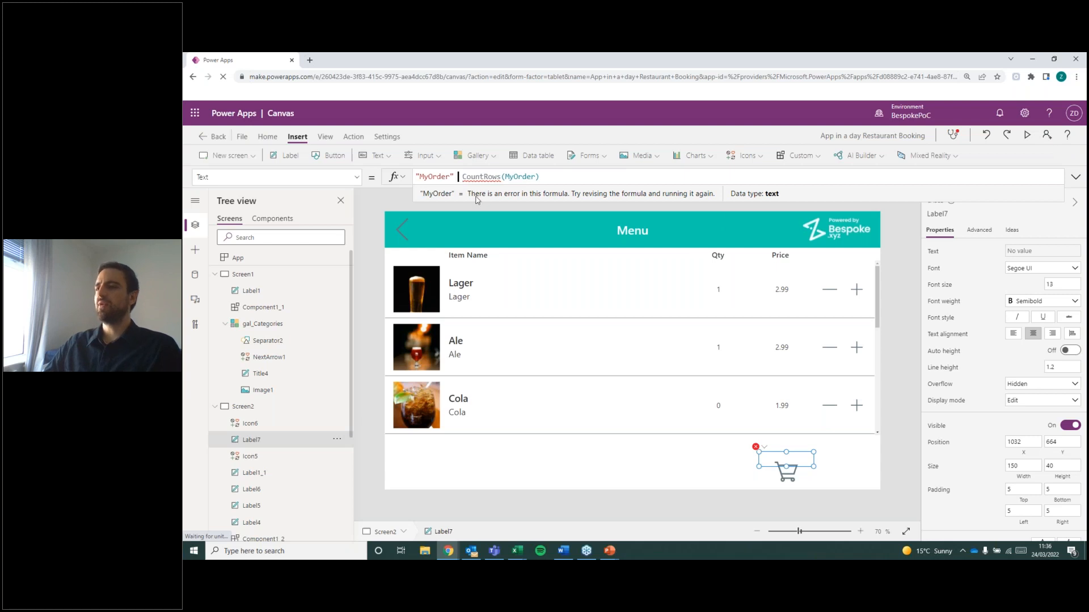
type("&")
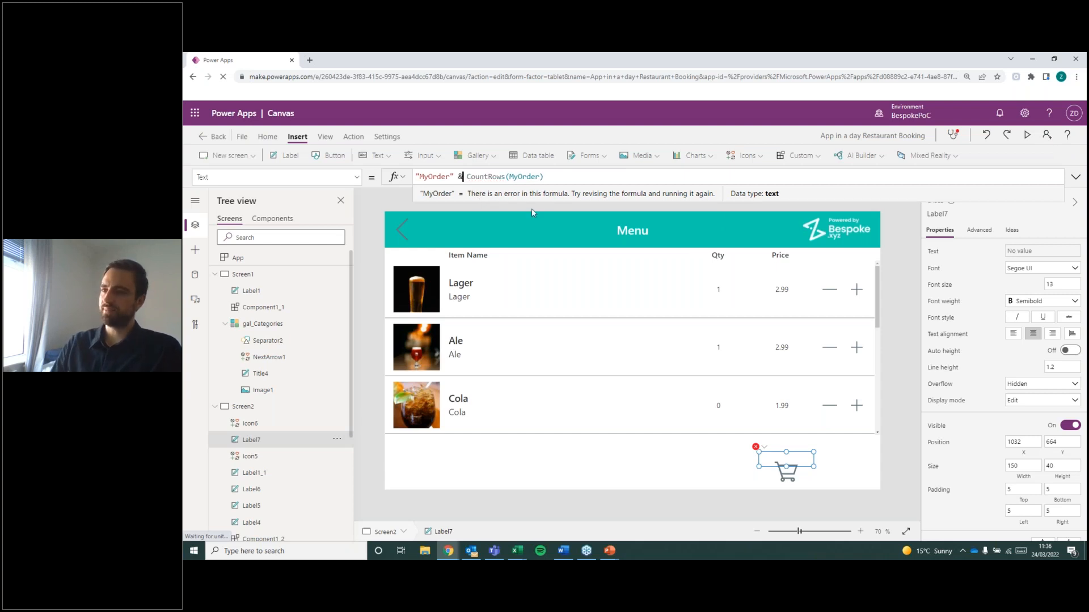
left_click(546, 177)
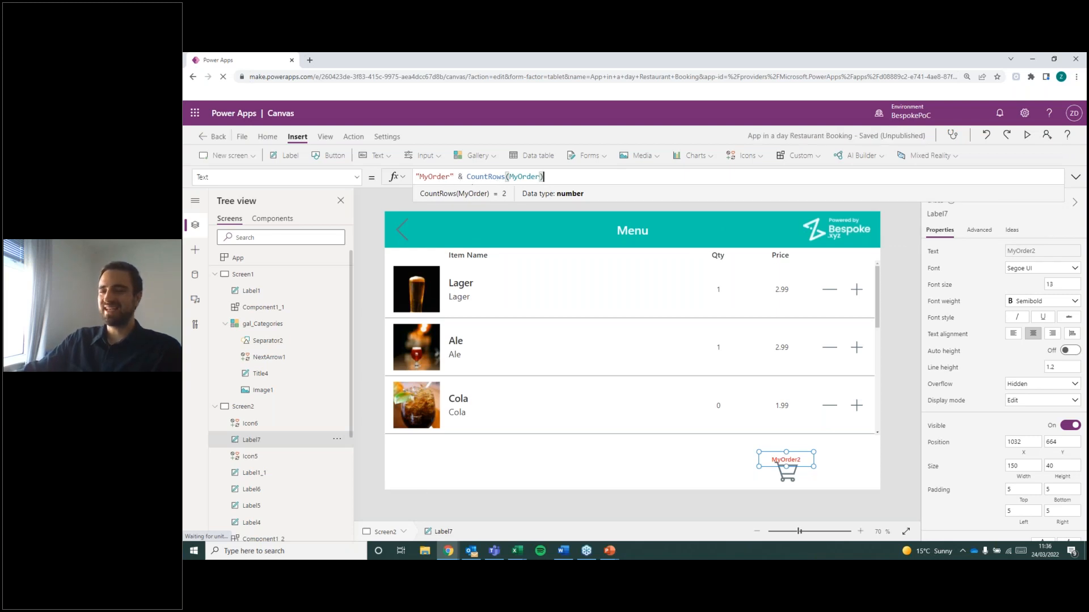
Replace the MyOrder text prefix in the count label's formula with "Items# ".
double_click(445, 177)
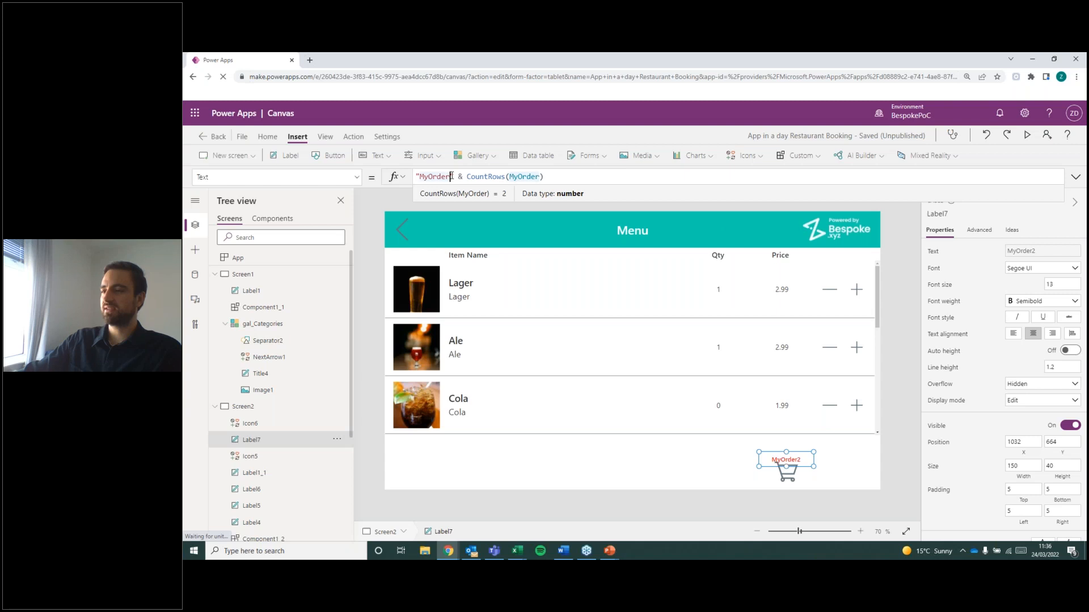
double_click(491, 176)
left_click_drag(546, 176, 466, 179)
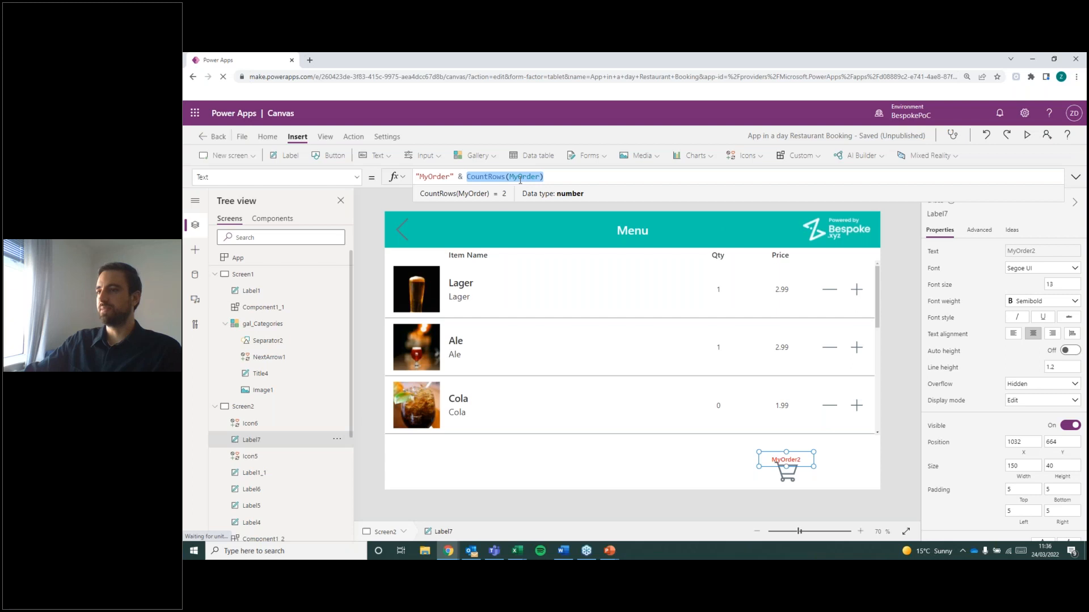
double_click(443, 176)
key("BackSpace")
type("Items#")
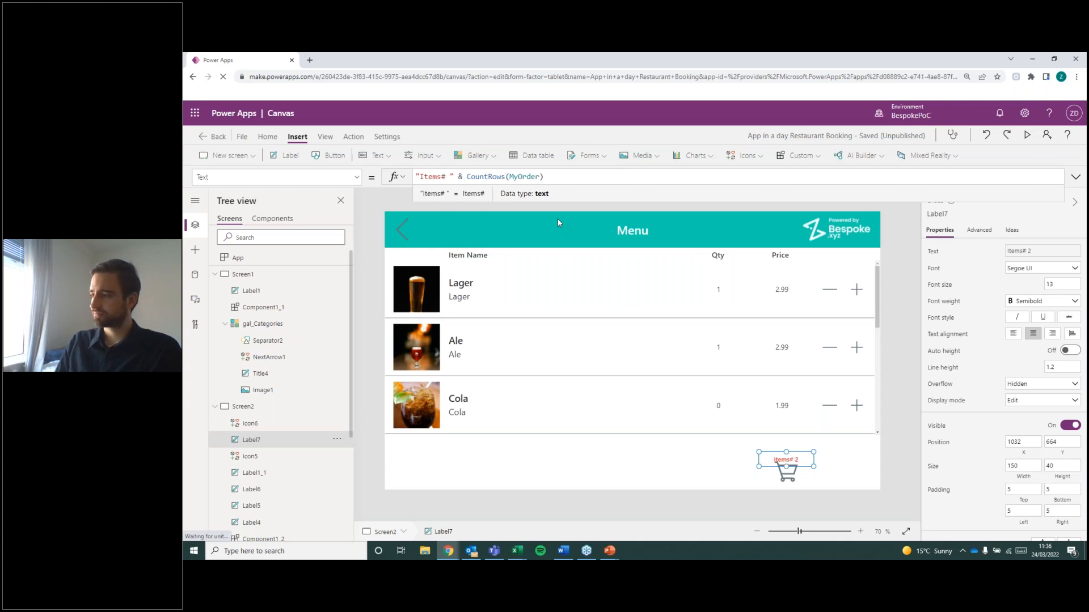
Change the count label's text prefix to "NoItems: " in front of CountRows(MyOrder).
key("BackSpace")
key("BackSpace")
type(":")
key("BackSpace")
key("BackSpace")
key("BackSpace")
key("BackSpace")
key("BackSpace")
key("BackSpace")
type("NoItems:")
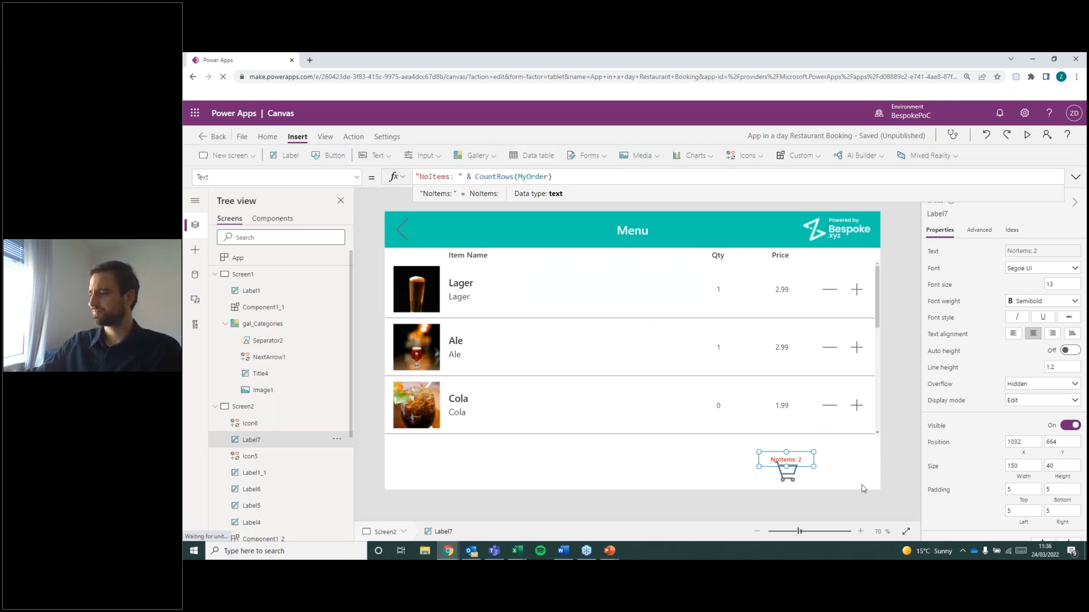
Move the count label up to Y 647 so that it sits clear above the cart icon.
left_click(815, 461)
left_click_drag(786, 462, 785, 461)
left_click(871, 469)
left_click(800, 456)
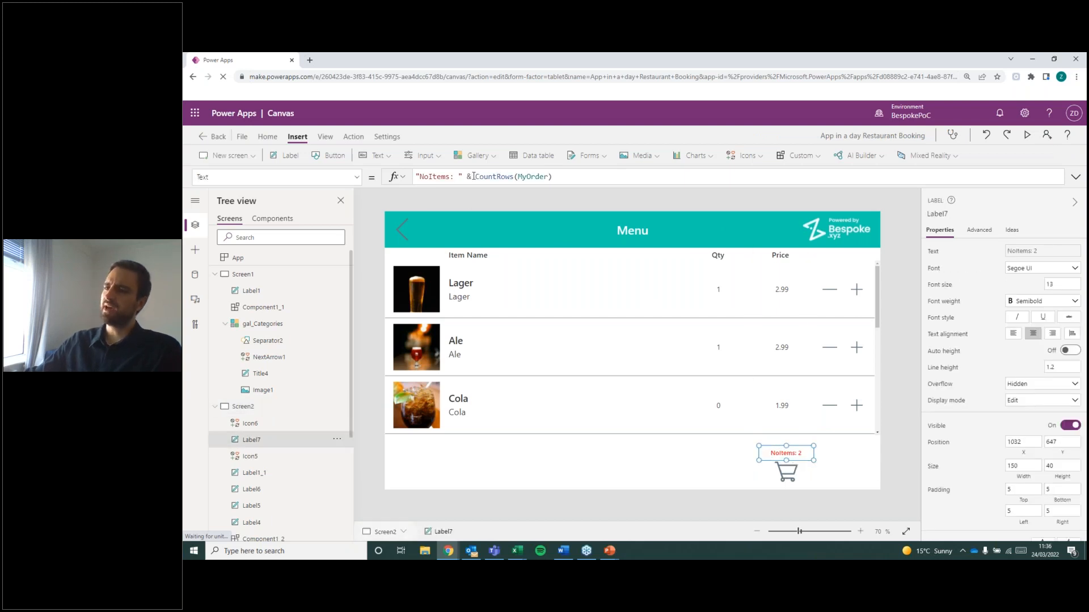
Remove the text prefix and & from the count label's formula, leaving CountRows(MyOrder), and move the label down to Y 669 over the cart.
left_click_drag(473, 176, 415, 176)
key("BackSpace")
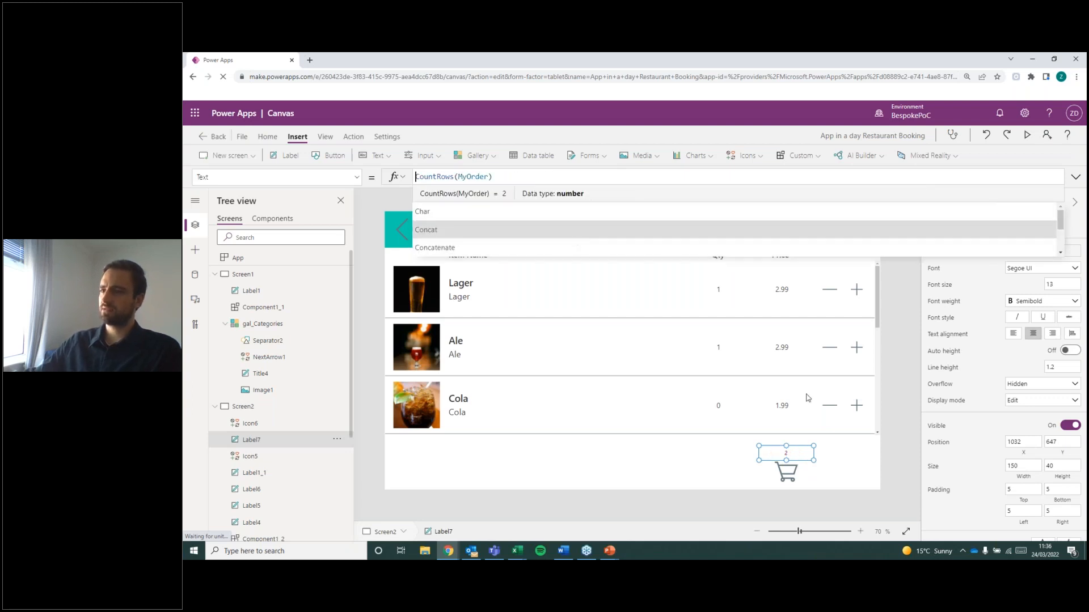
mouse_move(802, 446)
left_mouse_down()
mouse_move(803, 464)
mouse_move(803, 452)
left_mouse_up()
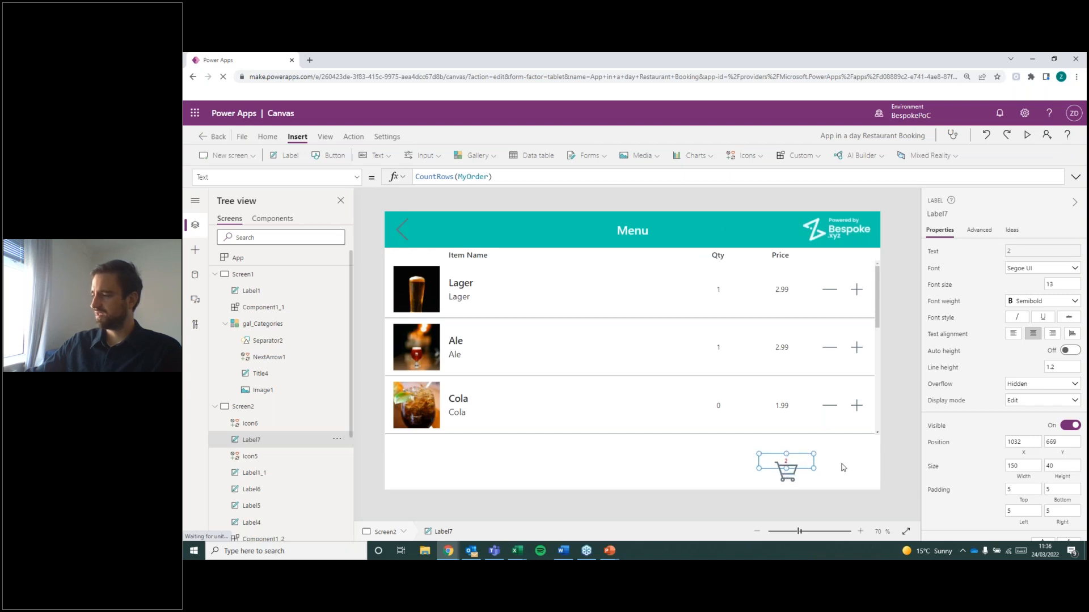
left_click(814, 466)
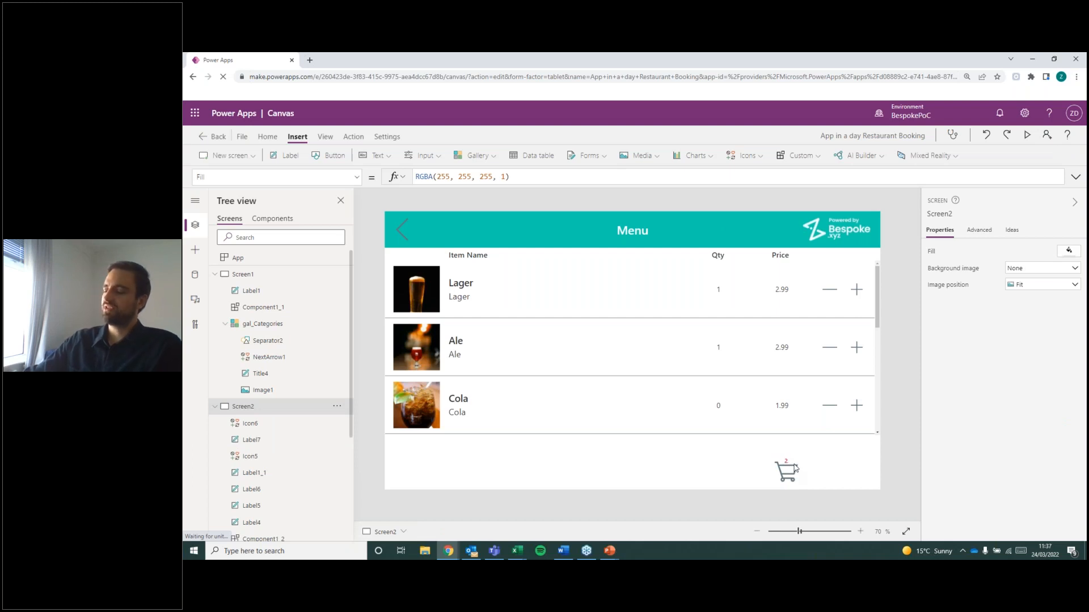
left_click(795, 468)
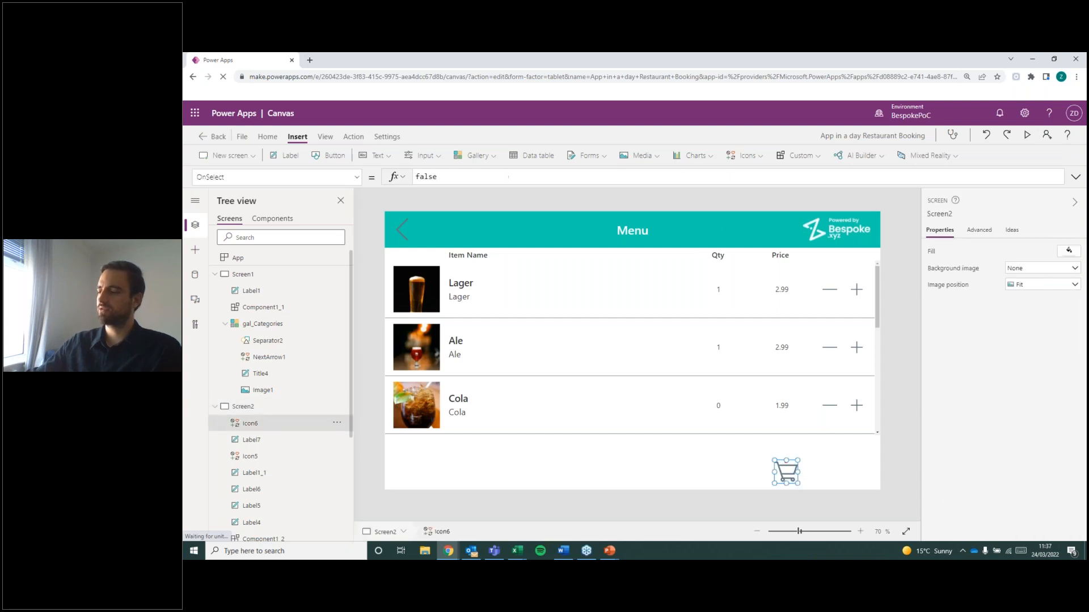
left_click(851, 468)
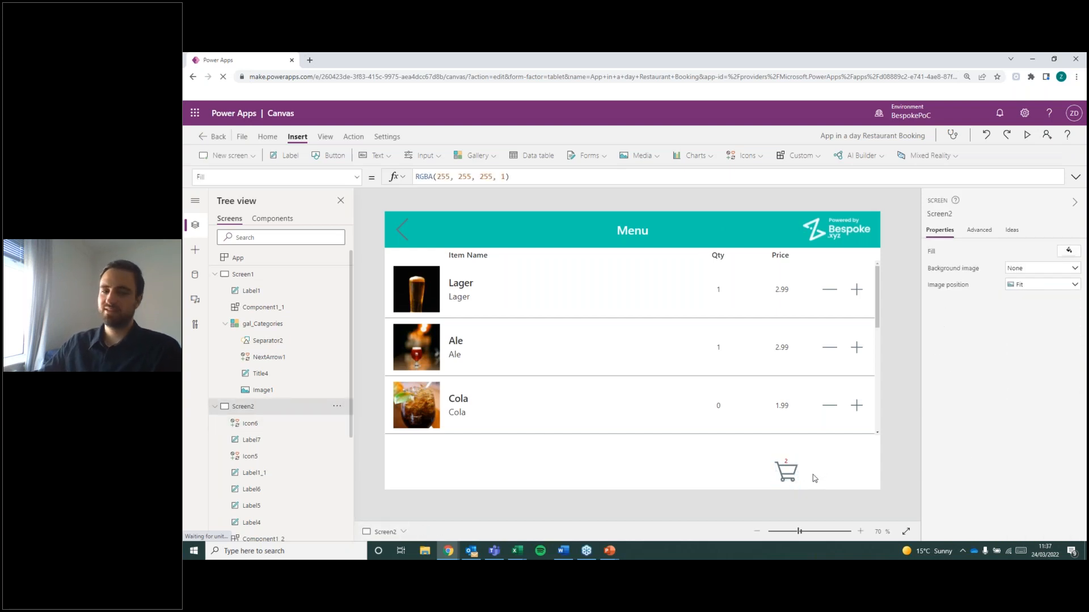
left_click(796, 463)
left_click(820, 479)
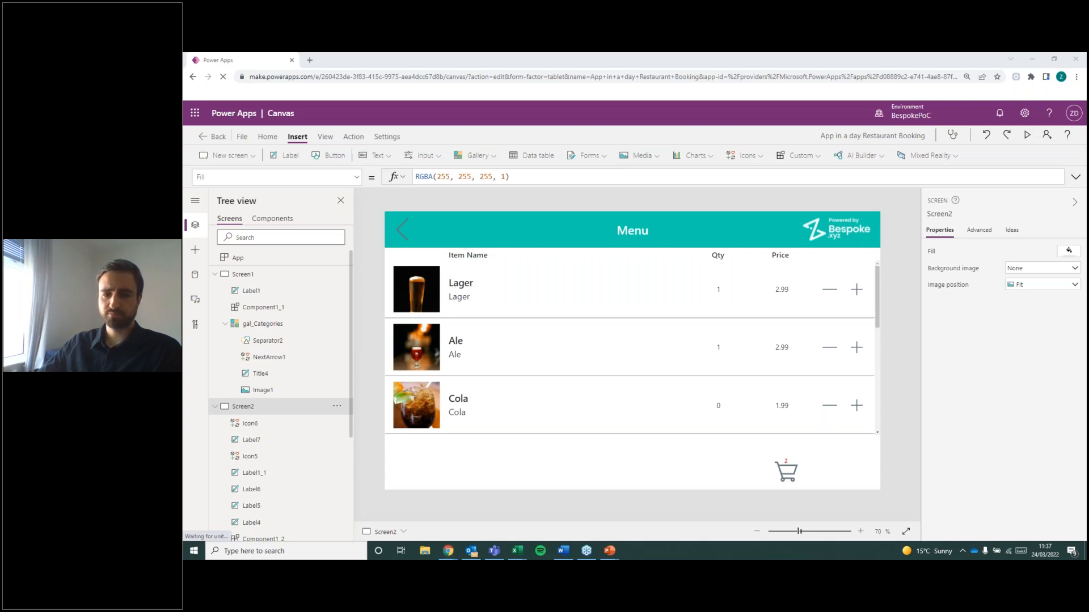
left_click(841, 477)
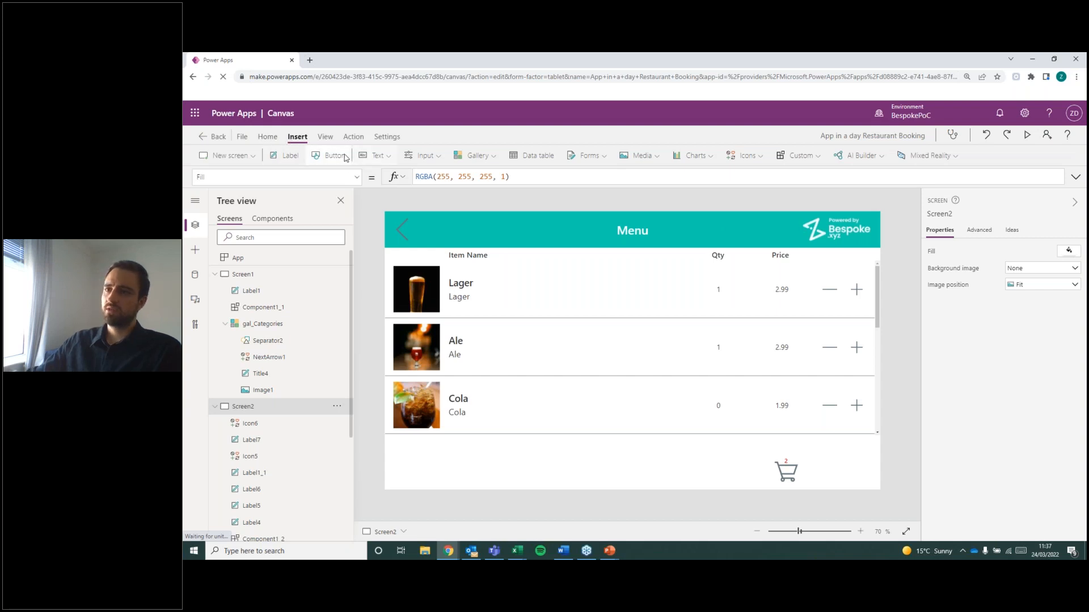
Insert a new text label and place it beside the cart icon at about X 1198, Y 699.
left_click(375, 155)
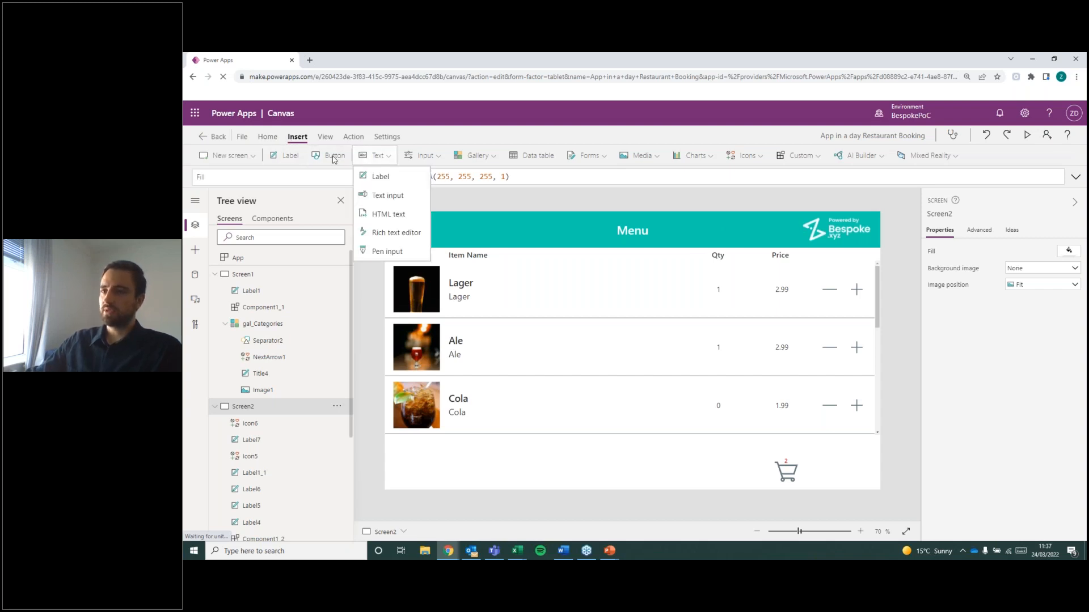
left_click(291, 158)
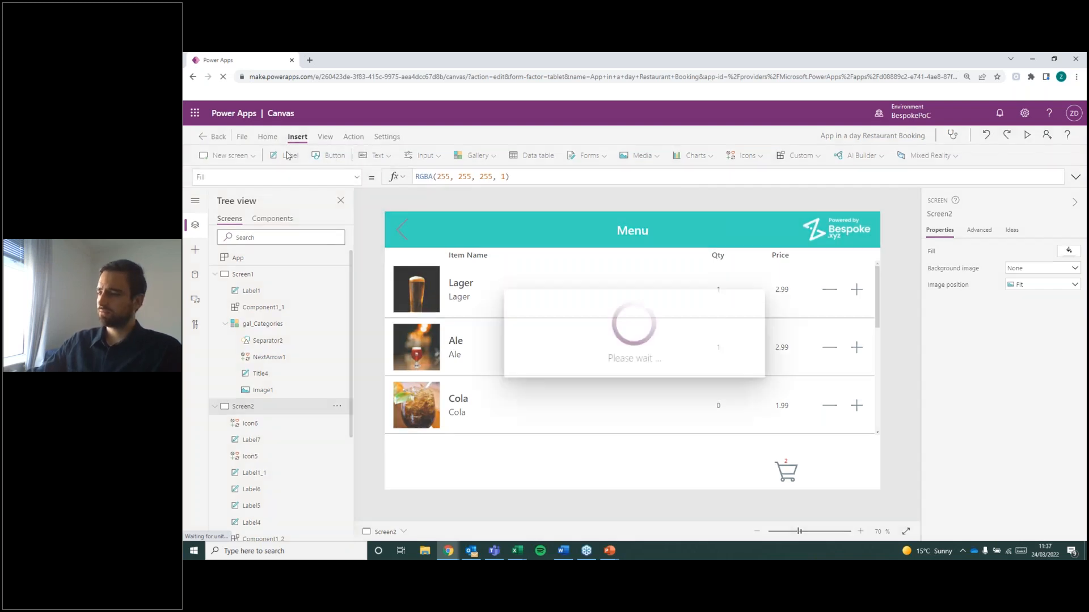
left_click_drag(436, 224, 862, 472)
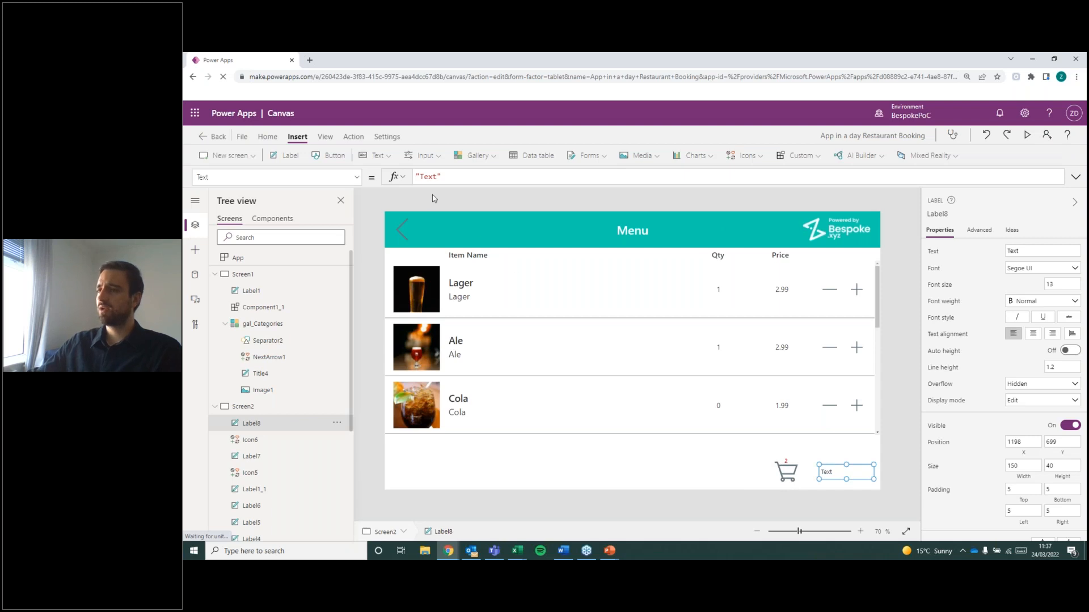
Replace the new label's default text with "Total: ".
left_click_drag(438, 176, 420, 176)
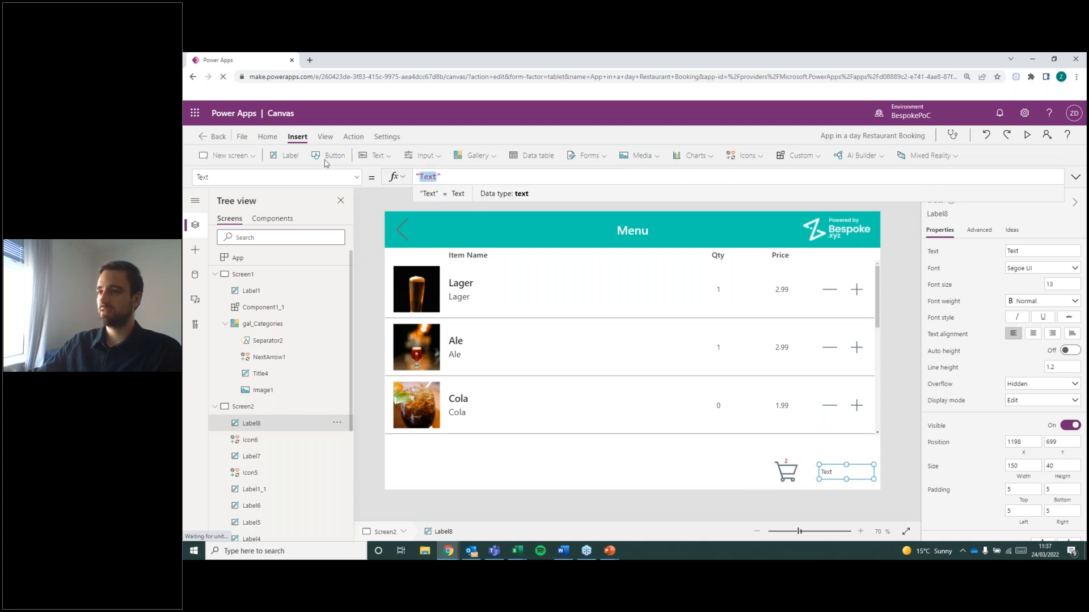
left_click(207, 179)
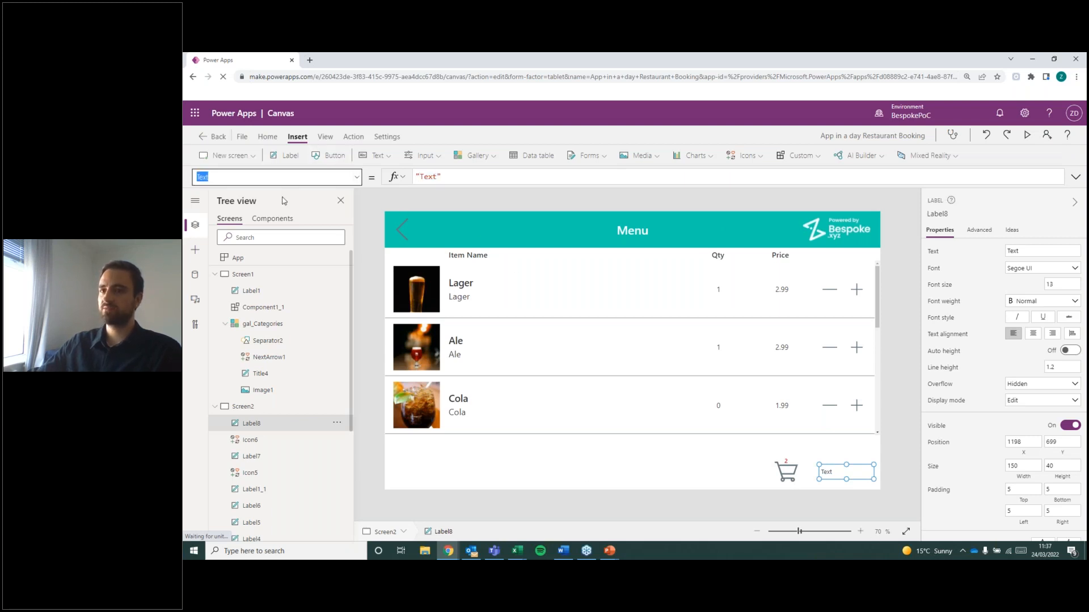
left_click(438, 178)
key("BackSpace")
key("BackSpace")
key("BackSpace")
key("BackSpace")
type("Total:")
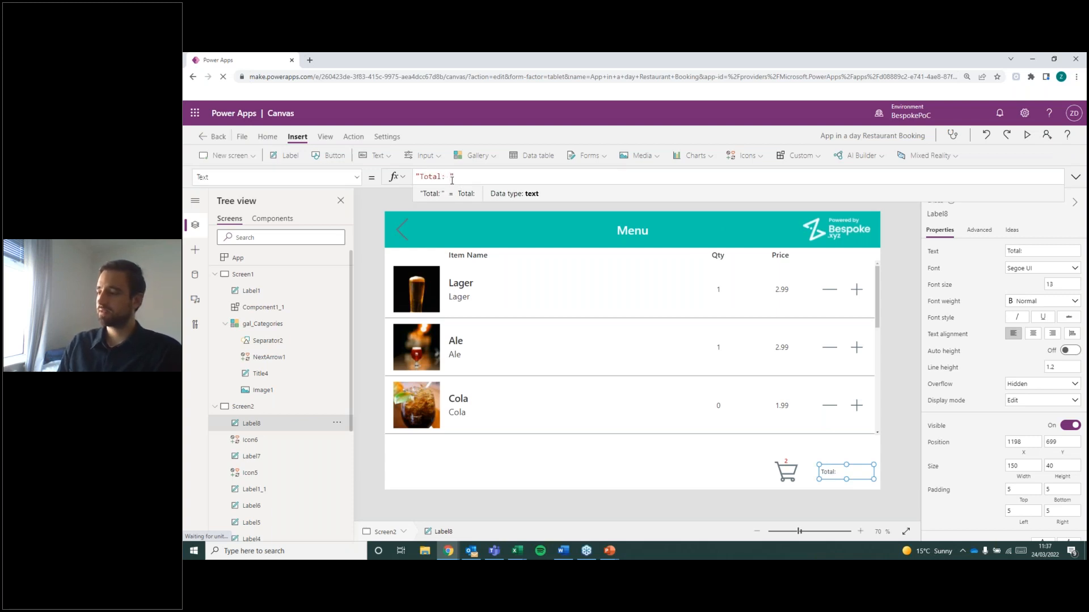
type(" \" &")
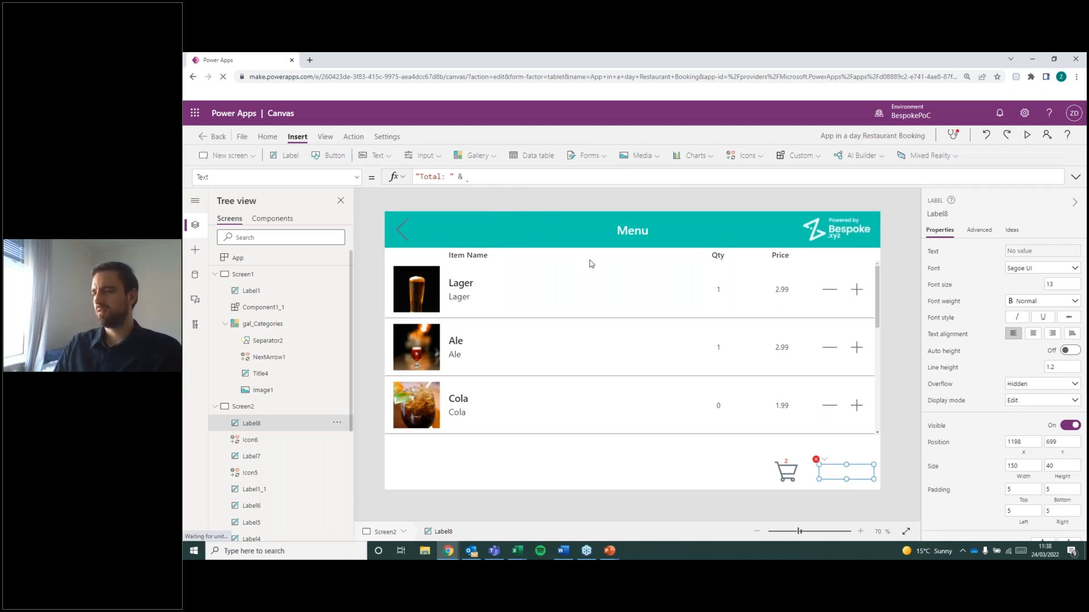
type(" Sum")
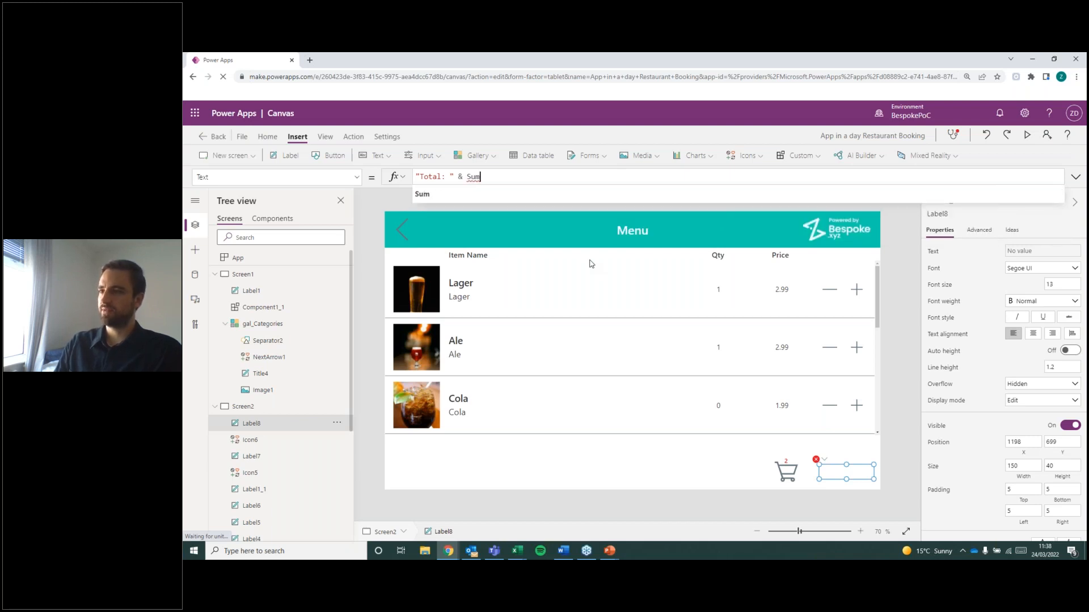
type("(")
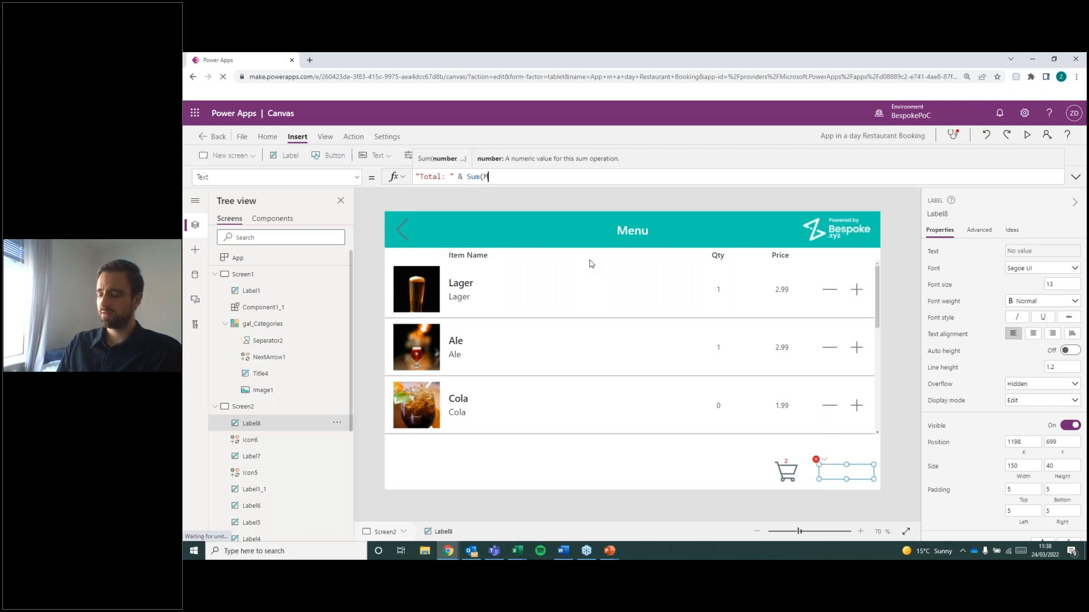
type("MyOr")
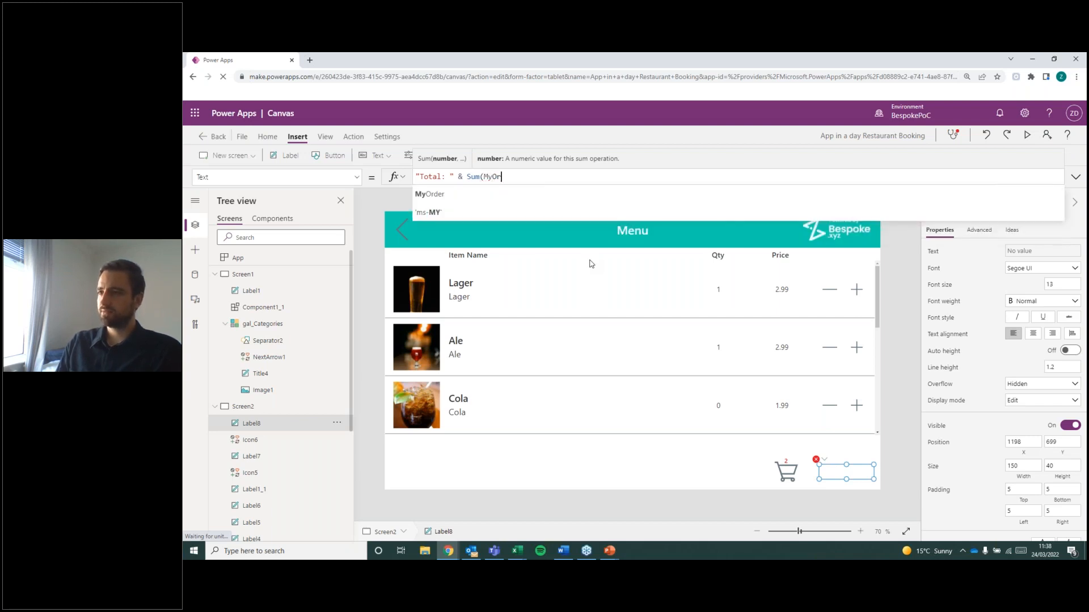
type("der,")
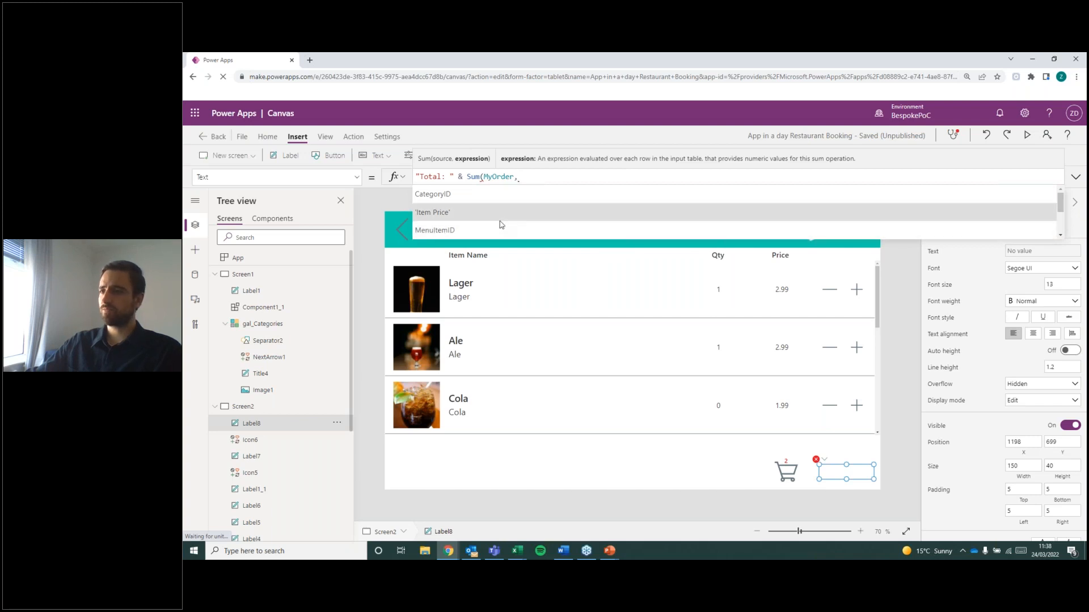
Extend the label's Text formula to "Total: " & Sum(MyOrder,'Item Price').
left_click(481, 220)
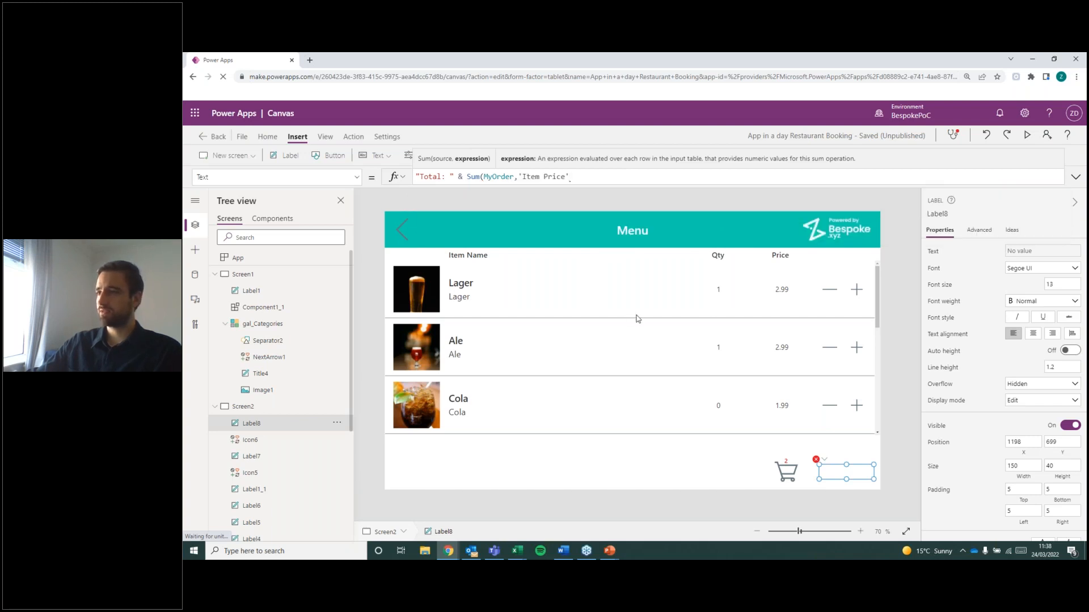
type(")")
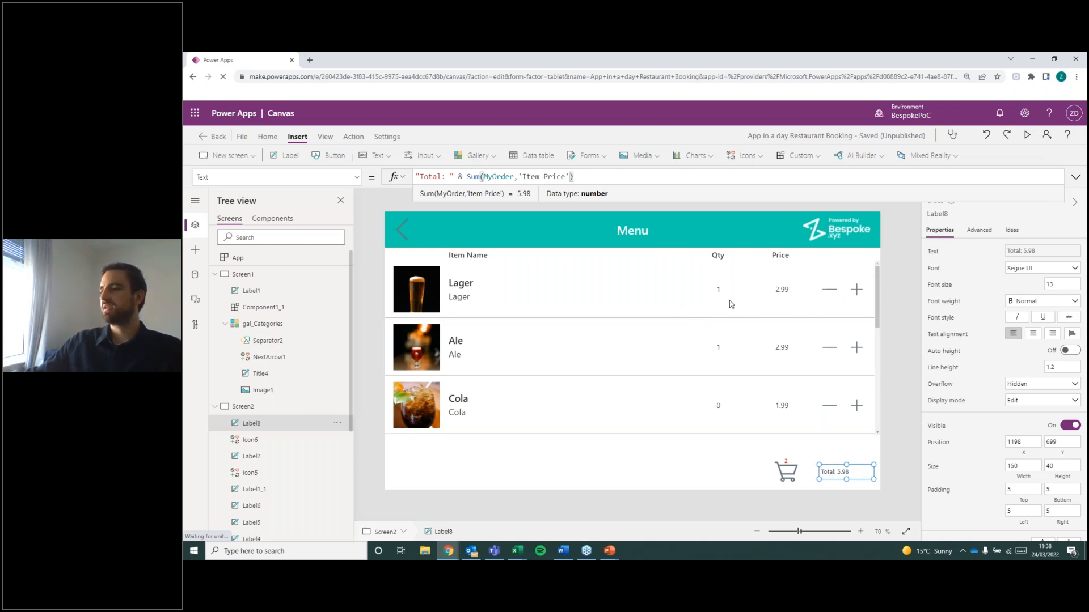
Add a pound sign to the total label's formula so it reads "Total: £" & Sum(MyOrder,'Item Price').
left_click(463, 287)
left_click(891, 311)
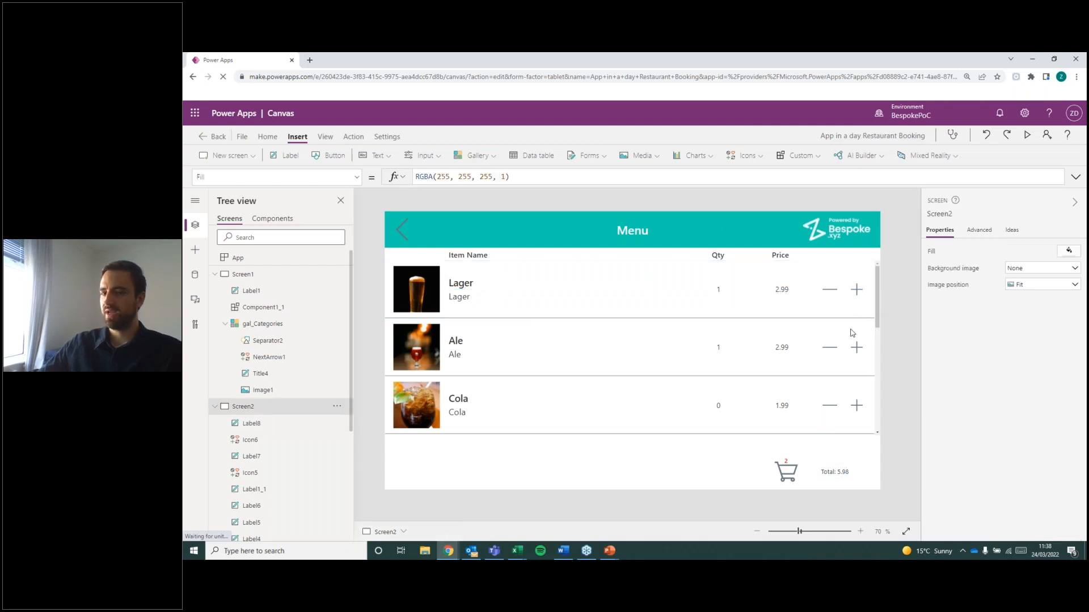
left_click(845, 471)
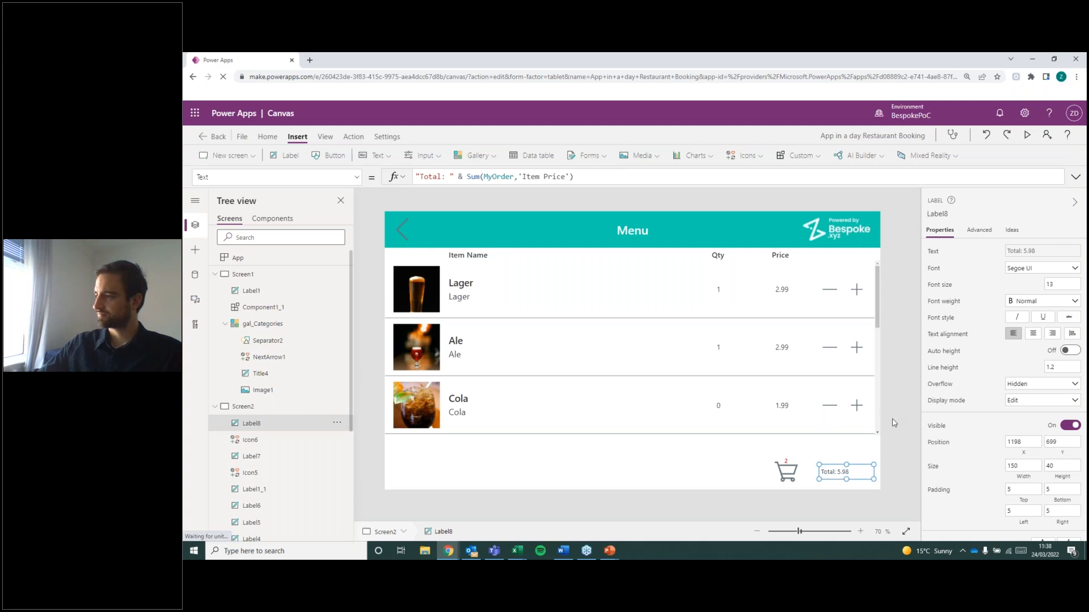
left_click(879, 437)
left_click(843, 472)
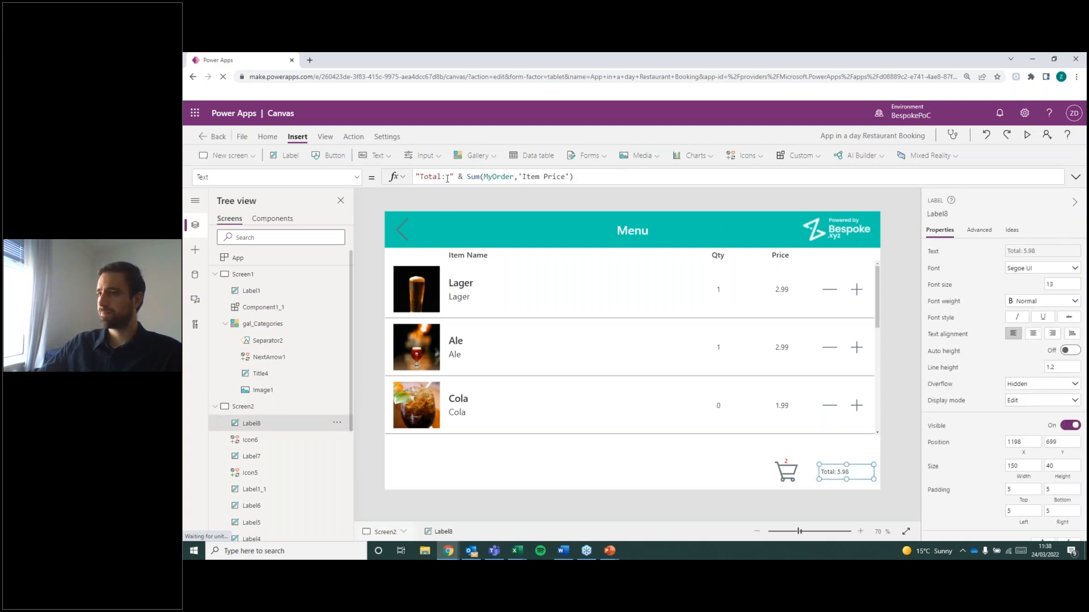
type("£")
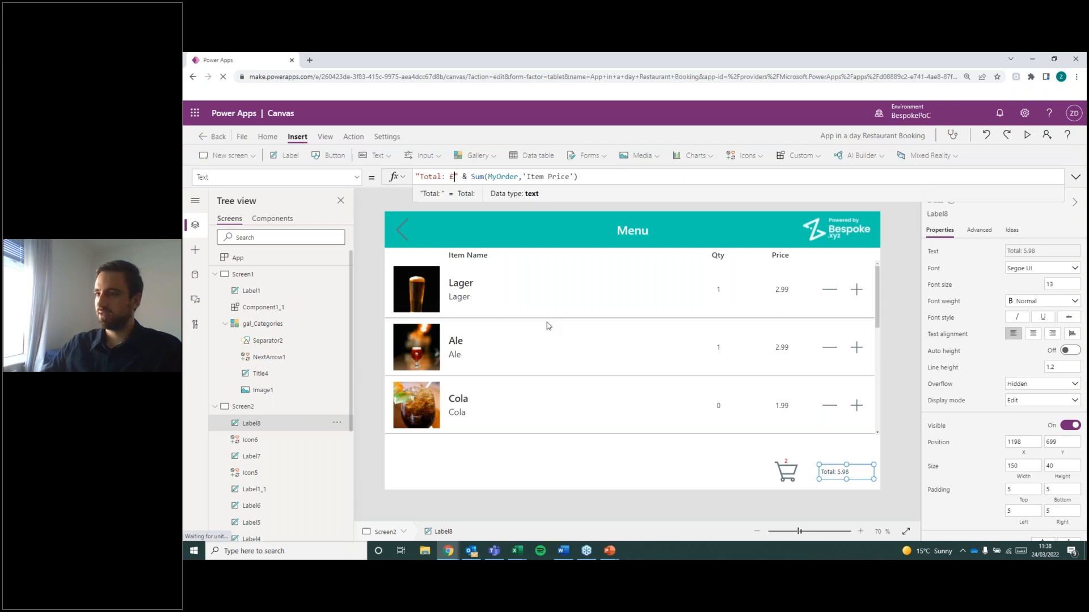
left_click(883, 434)
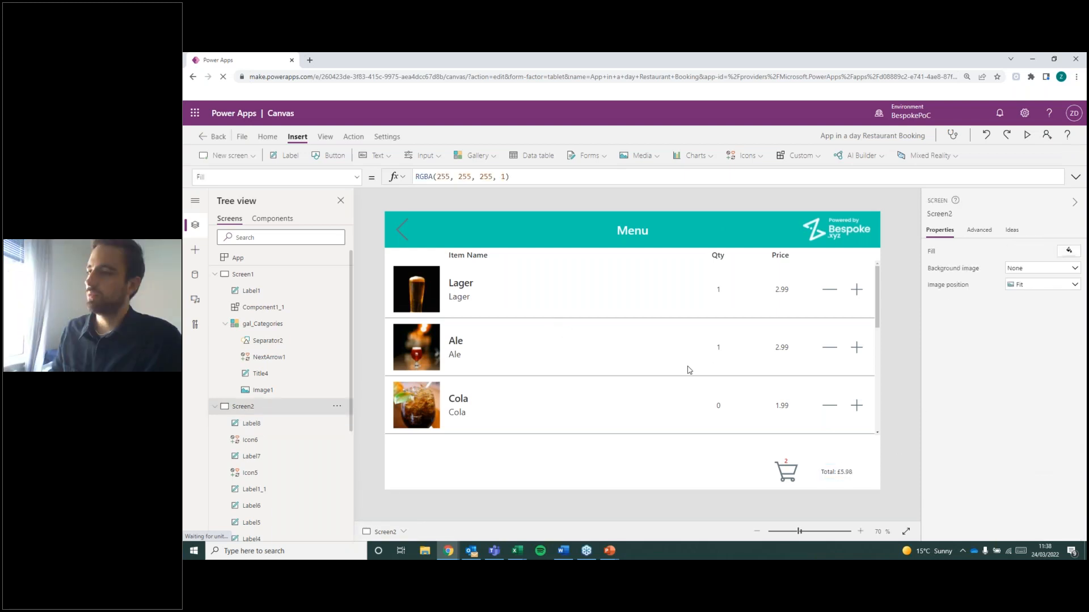
left_click(784, 294)
left_click(885, 339)
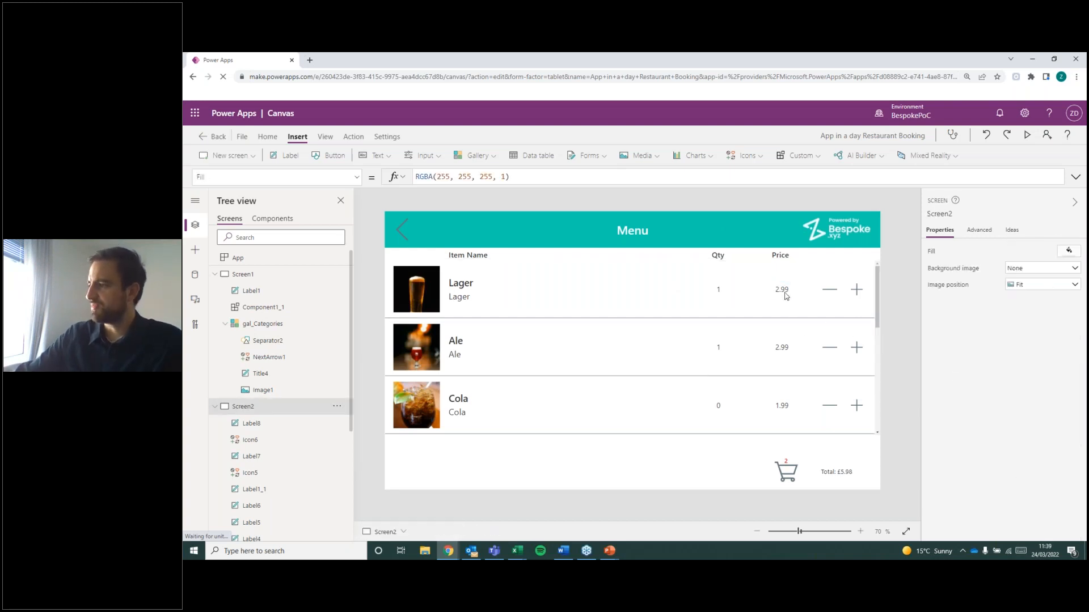
left_click(784, 295)
left_click(893, 372)
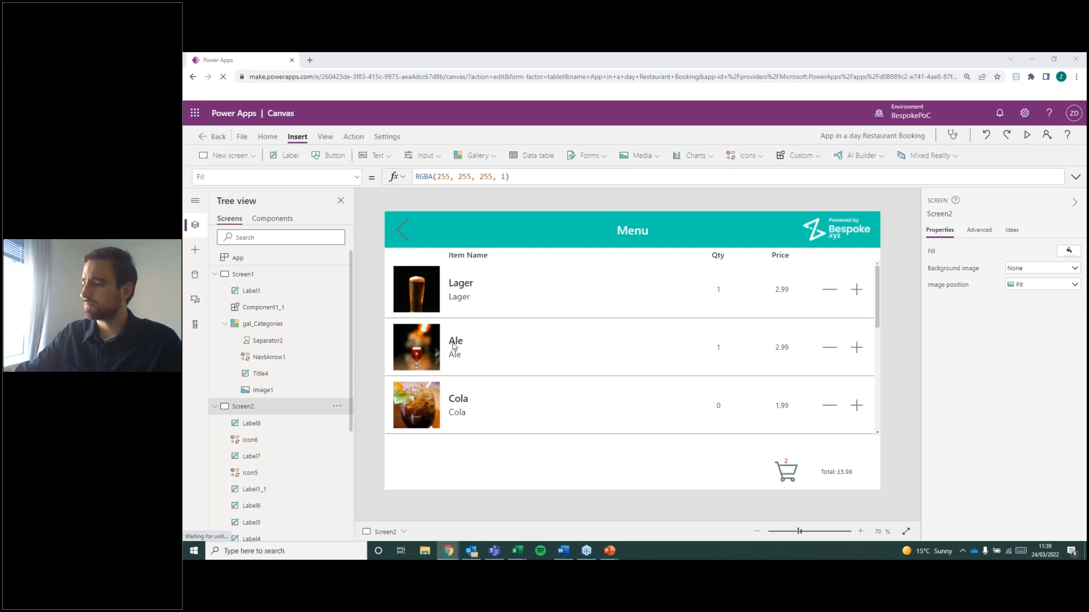
Shrink the order total label to 115 by 30 and position it at about X 1230, Y 709.
left_click(825, 476)
left_click(820, 452)
left_click(787, 473)
left_click(892, 439)
left_click(839, 473)
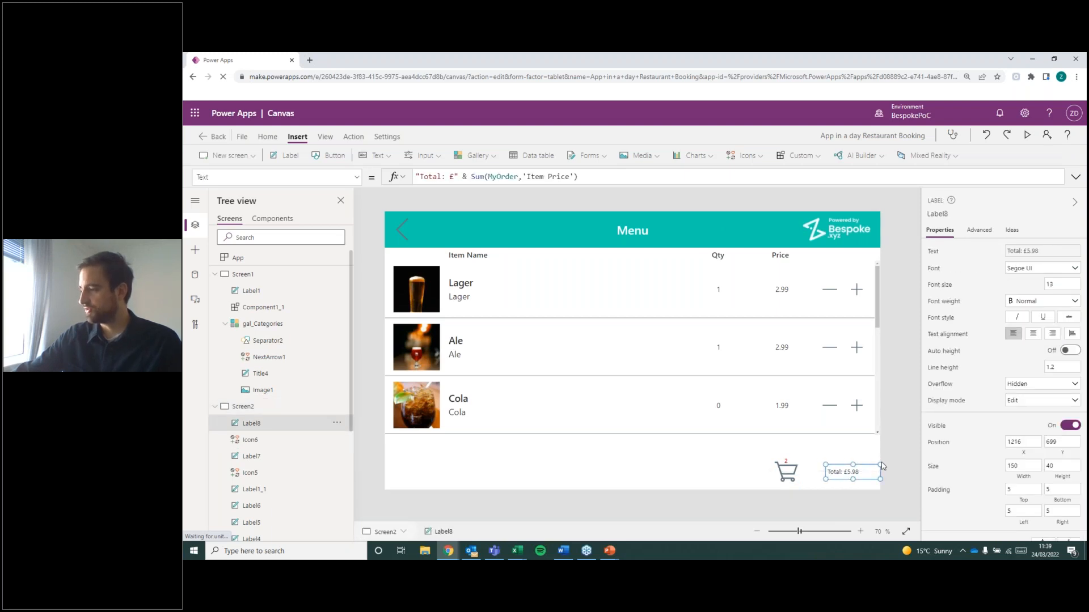
left_click_drag(880, 465, 863, 469)
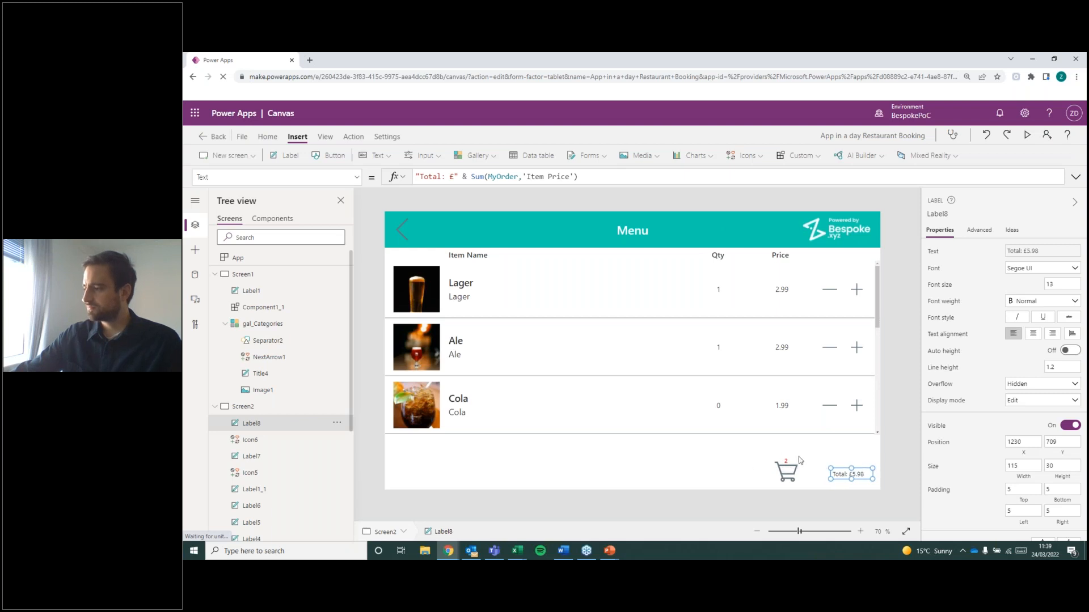
Move the cart icon and its item count label together, slightly closer to the order total label.
left_click(786, 462)
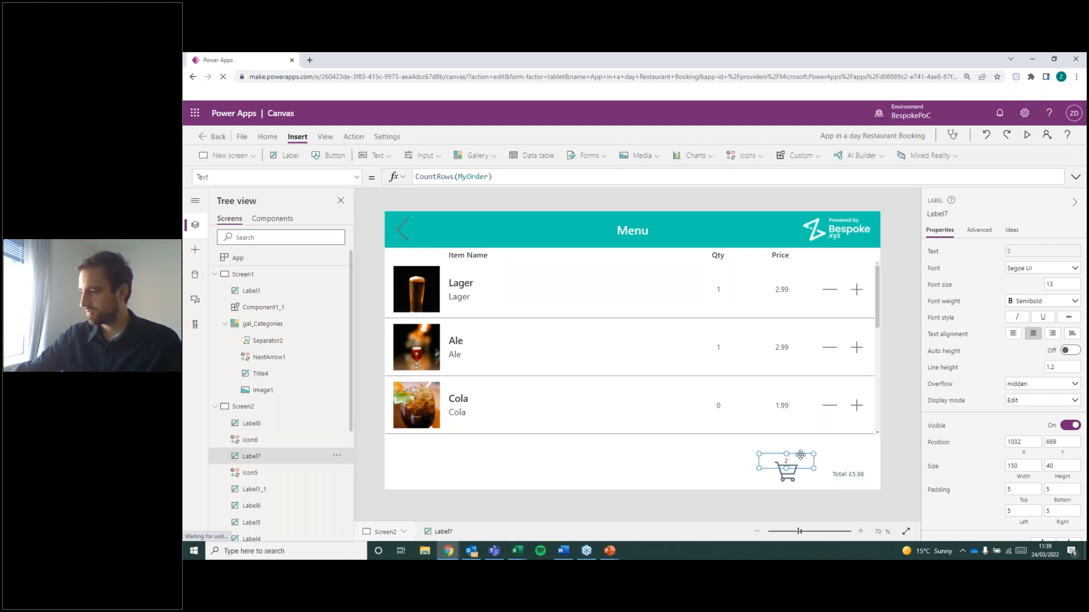
left_click(792, 477, "shift")
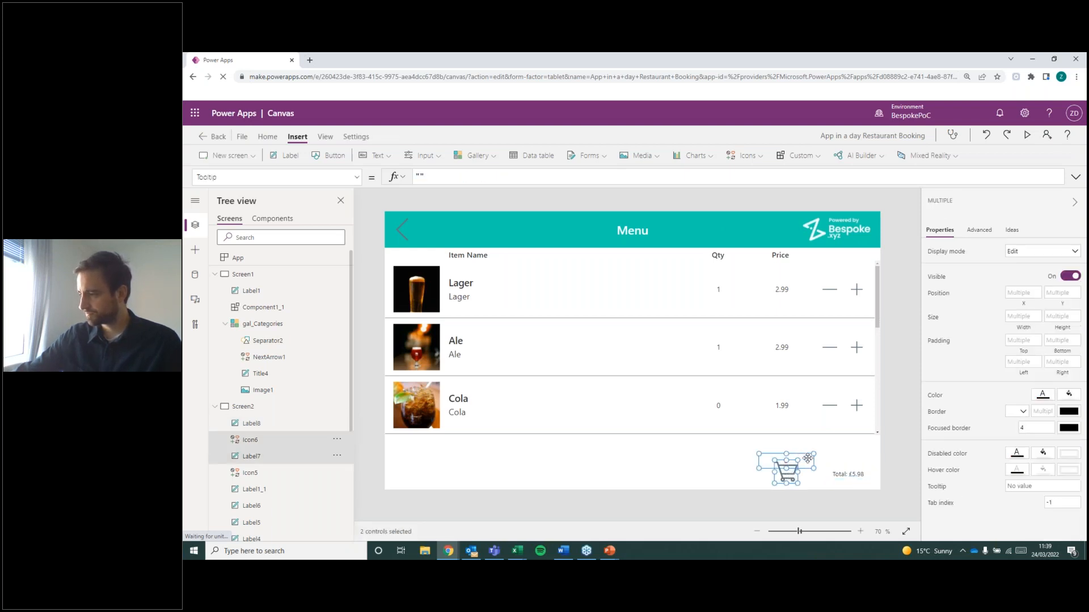
left_click_drag(807, 458, 815, 459)
left_click(729, 420)
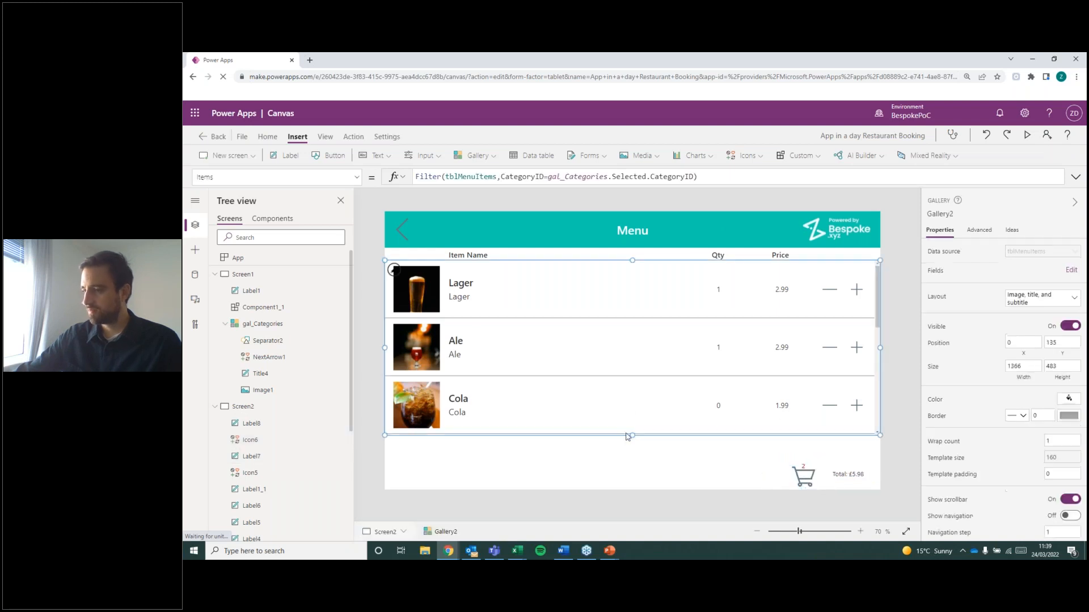
left_click(906, 440)
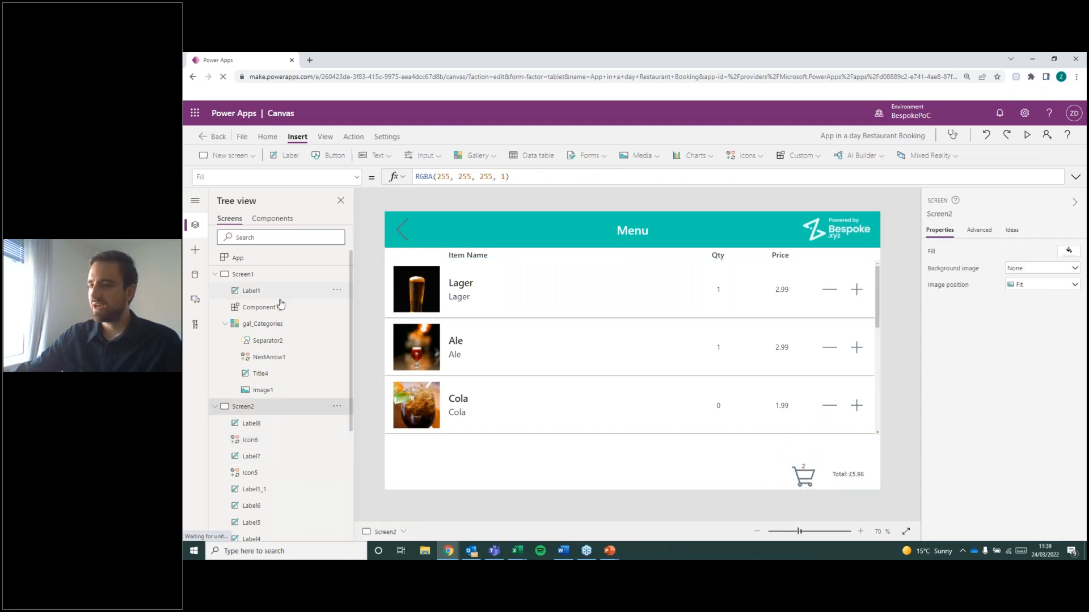
Collapse Screen1 and Screen2 in the control hierarchy and display Screen1.
left_click(219, 404)
left_click(214, 274)
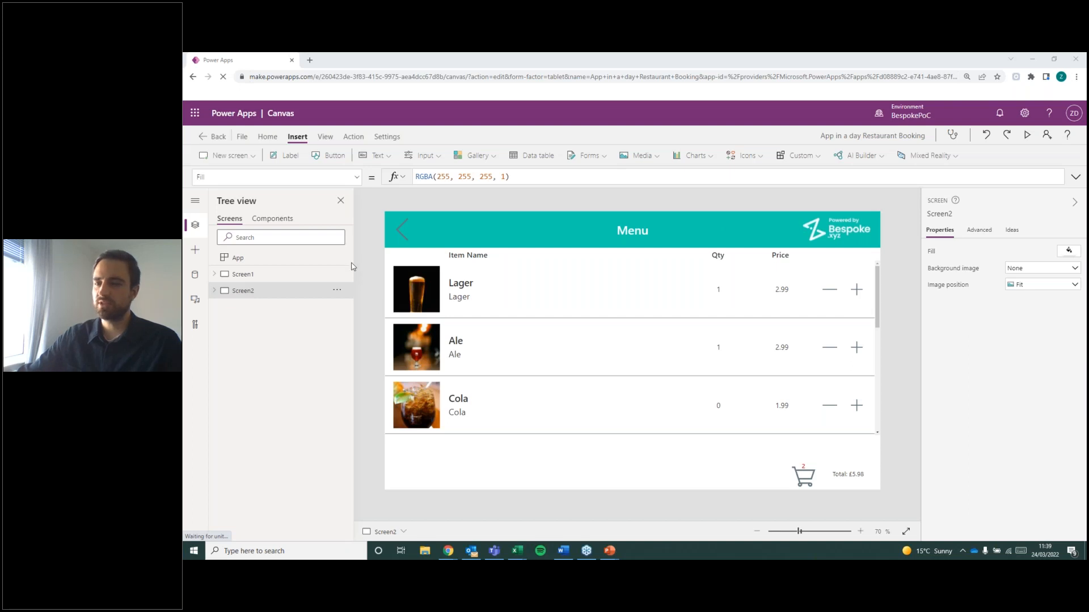
left_click(244, 275)
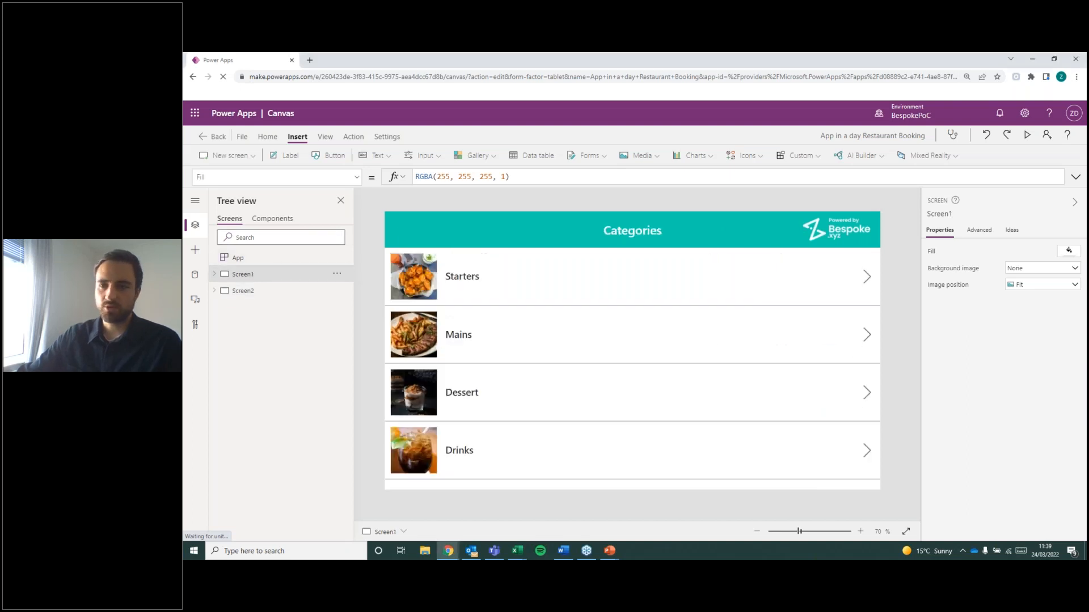
Preview the app from the Categories screen, open Drinks and remove one Lager and one Ale from the order.
left_click(1027, 136)
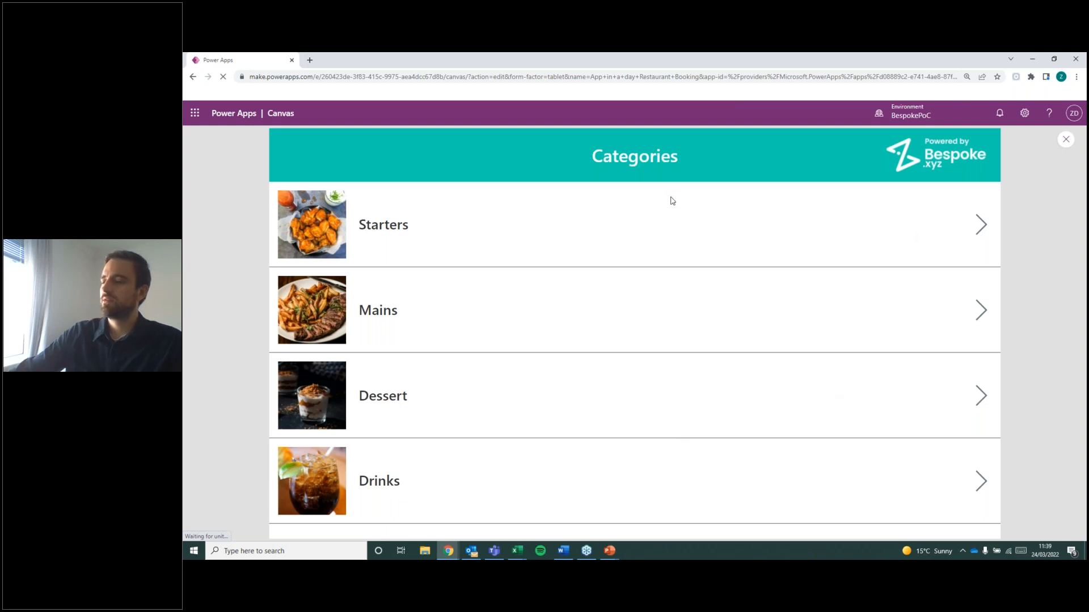
left_click(980, 478)
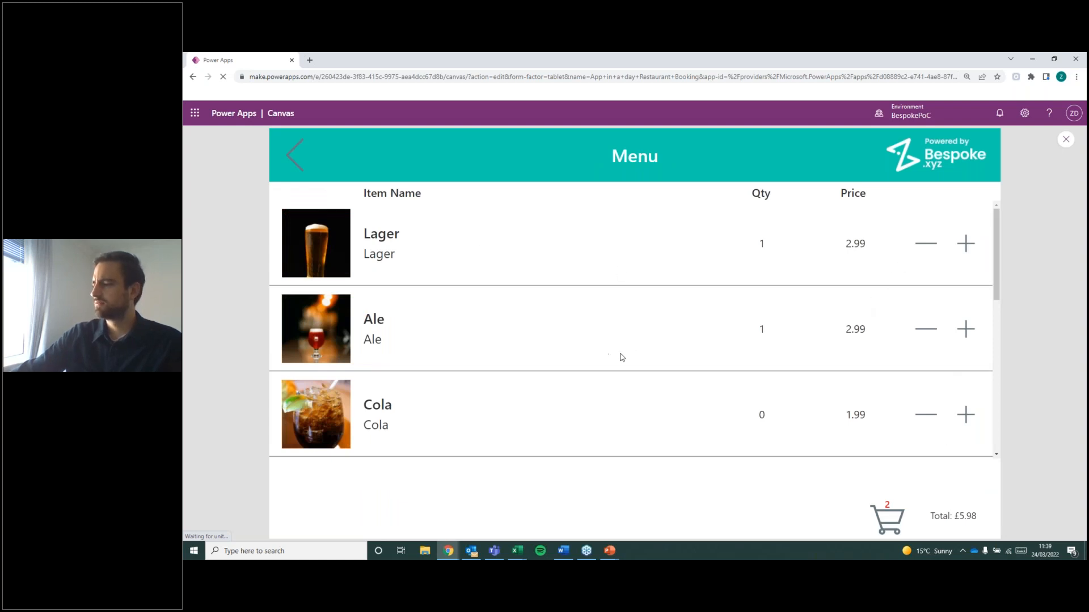
left_click(932, 252)
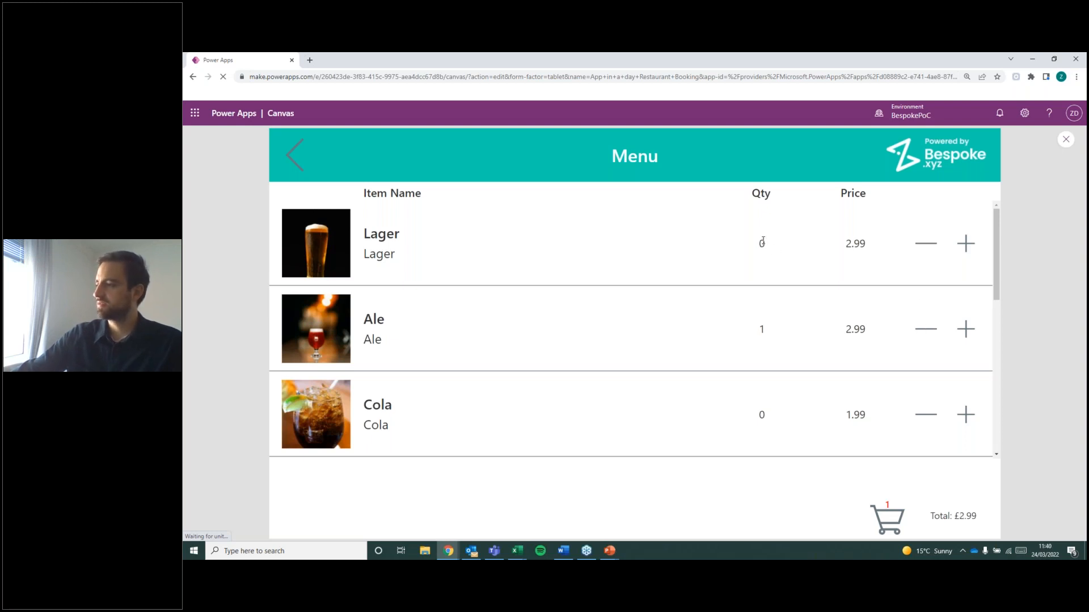
left_click(928, 331)
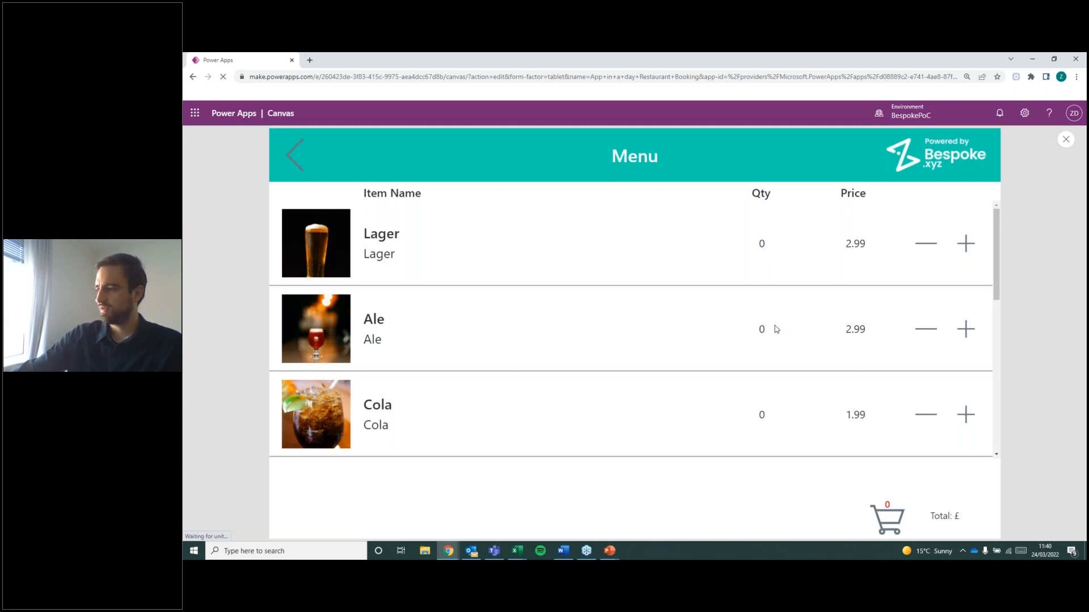
Add one Orange Juice and one Cola to the order from the Drinks menu.
scroll(776, 329, "down", 2)
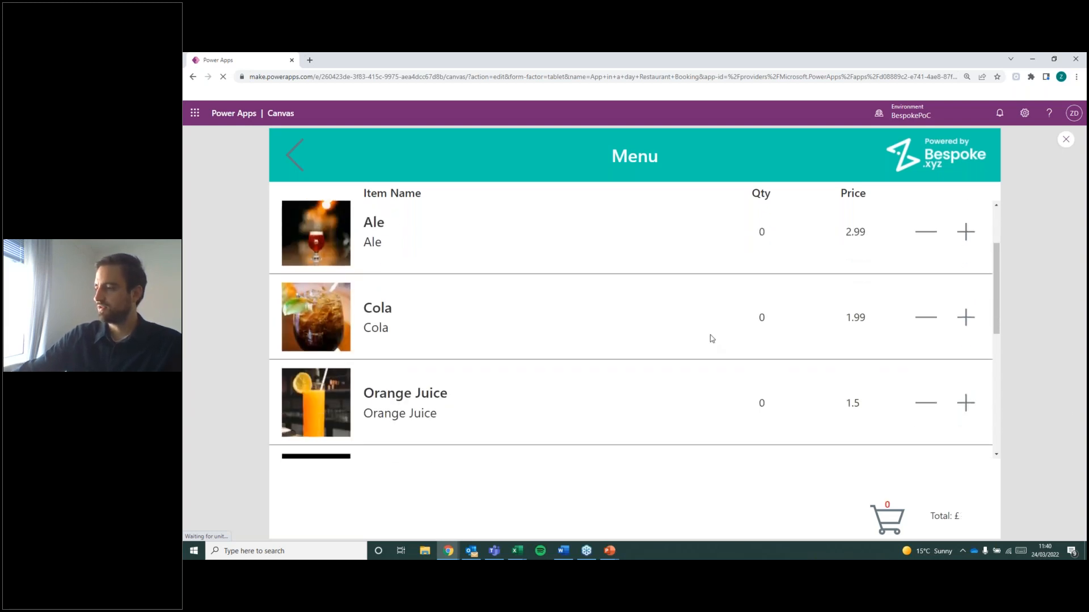
scroll(857, 363, "down", 1)
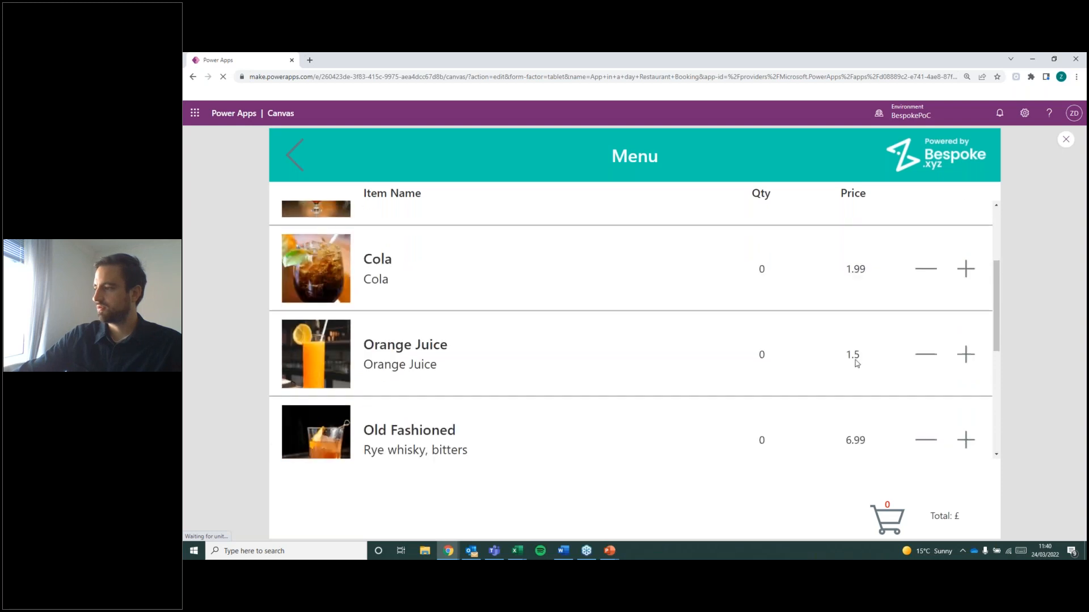
left_click(967, 356)
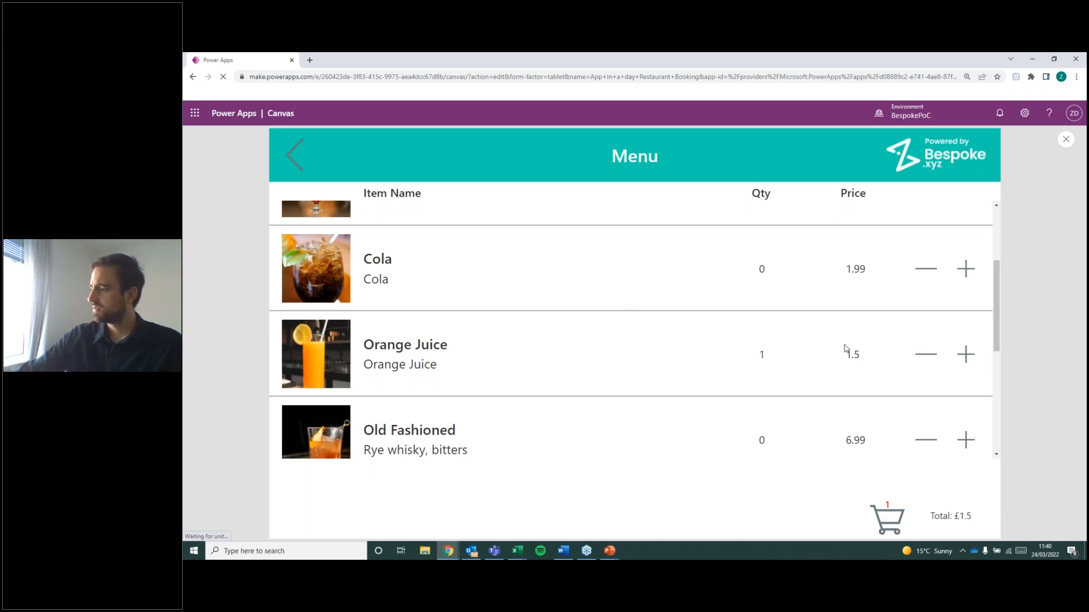
scroll(845, 349, "down", 1)
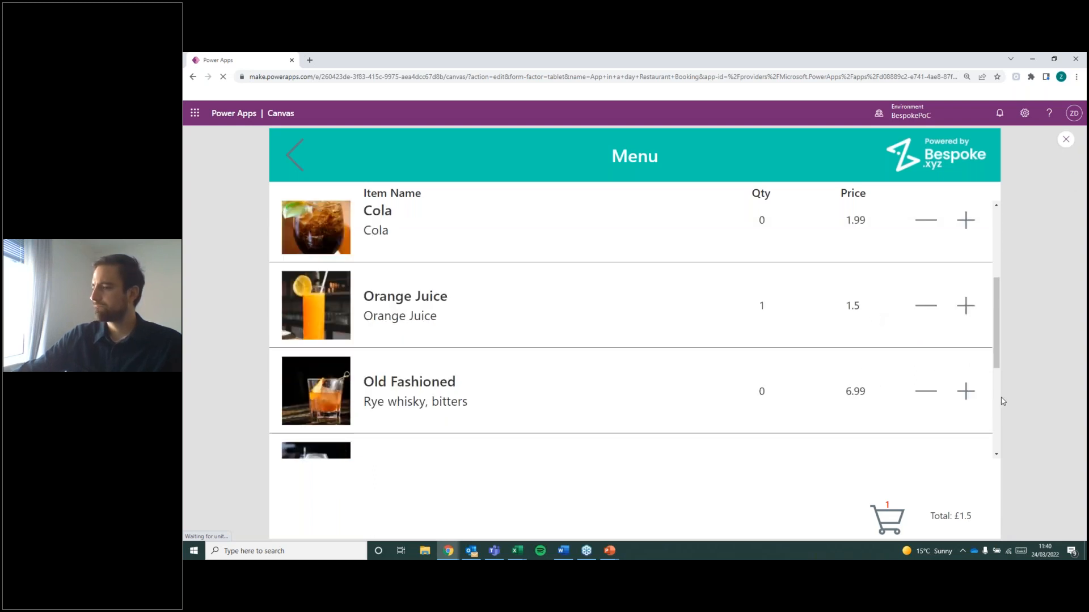
scroll(885, 359, "up", 2)
left_click(968, 318)
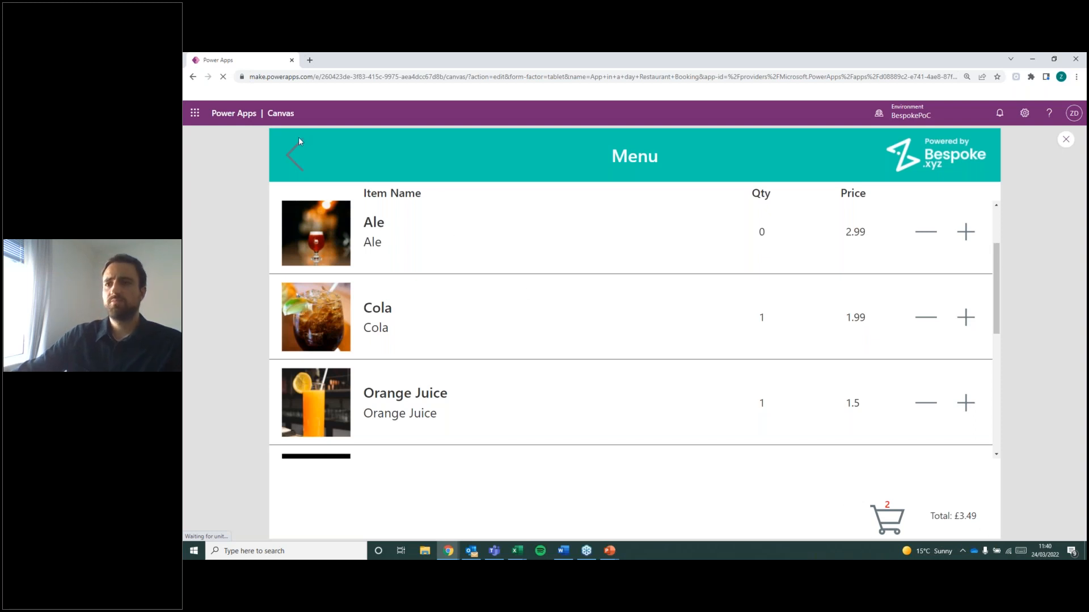
Return to the categories, open the Starters menu and add three Salad Bowls to the order.
left_click(301, 178)
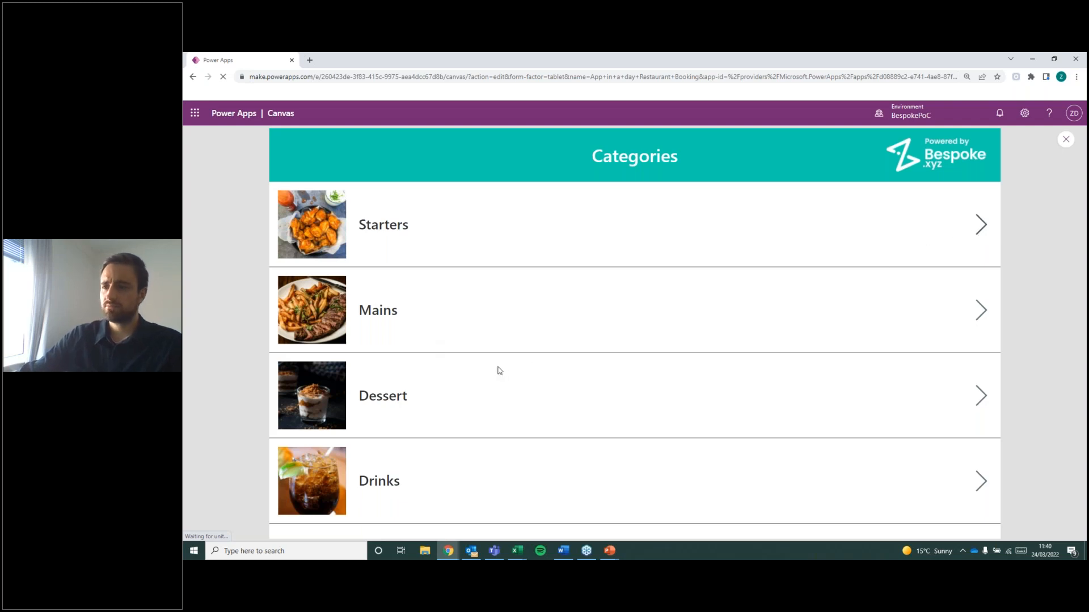
left_click(525, 347)
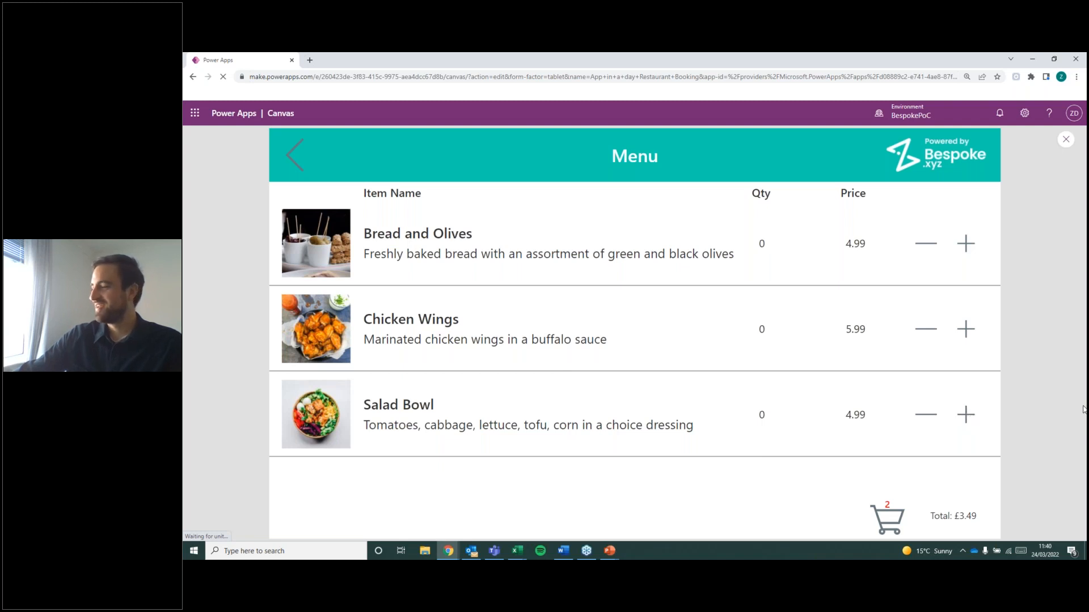
left_click(966, 415)
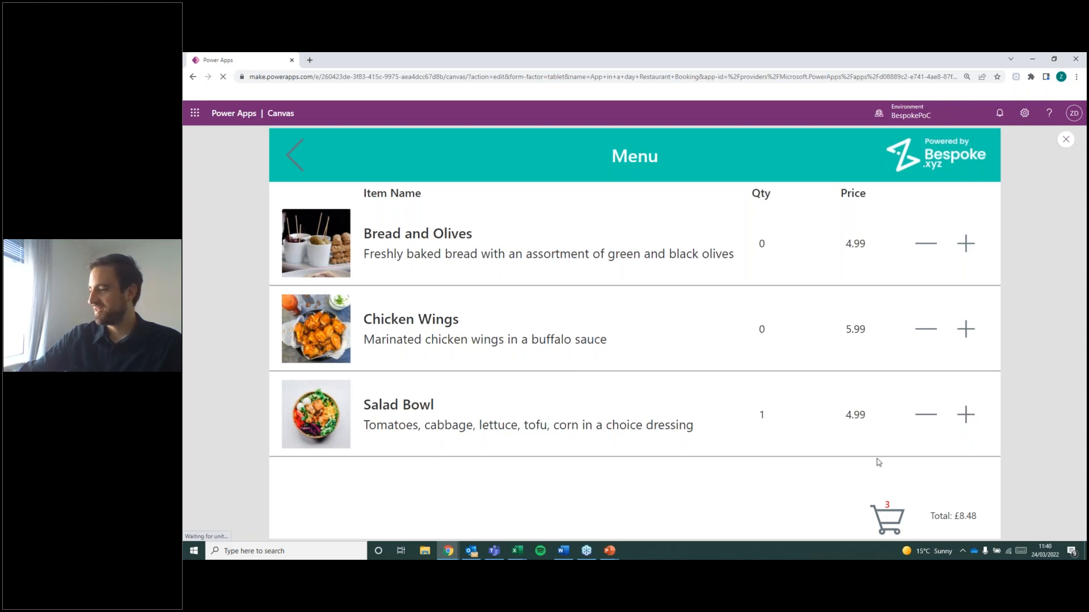
left_click(970, 416)
left_click(967, 422)
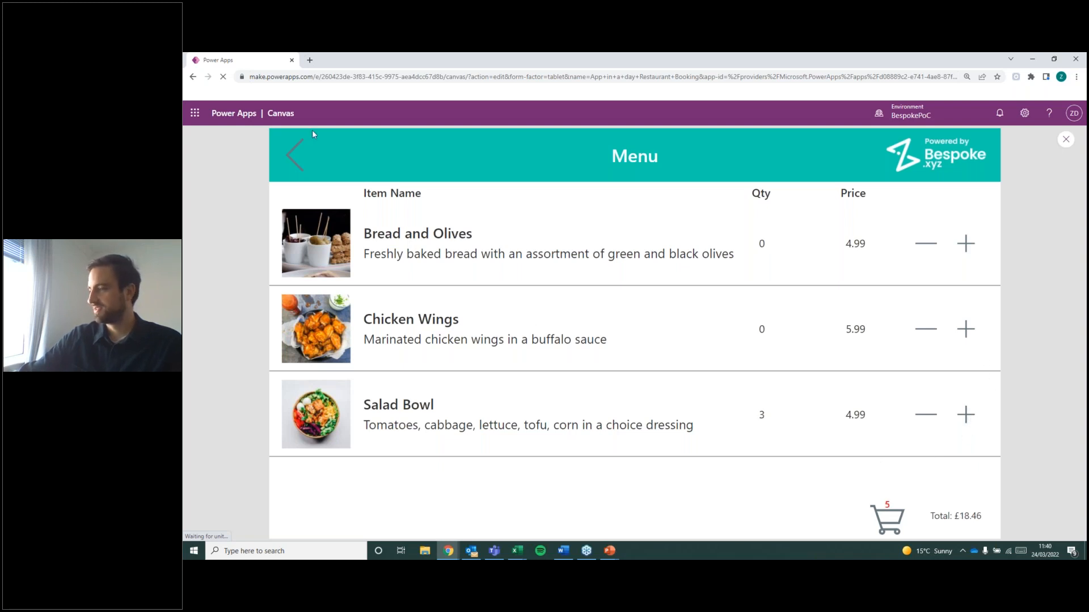
Go back to the categories, open the Mains menu and add one Double Cheeseburger to the order.
left_click(292, 154)
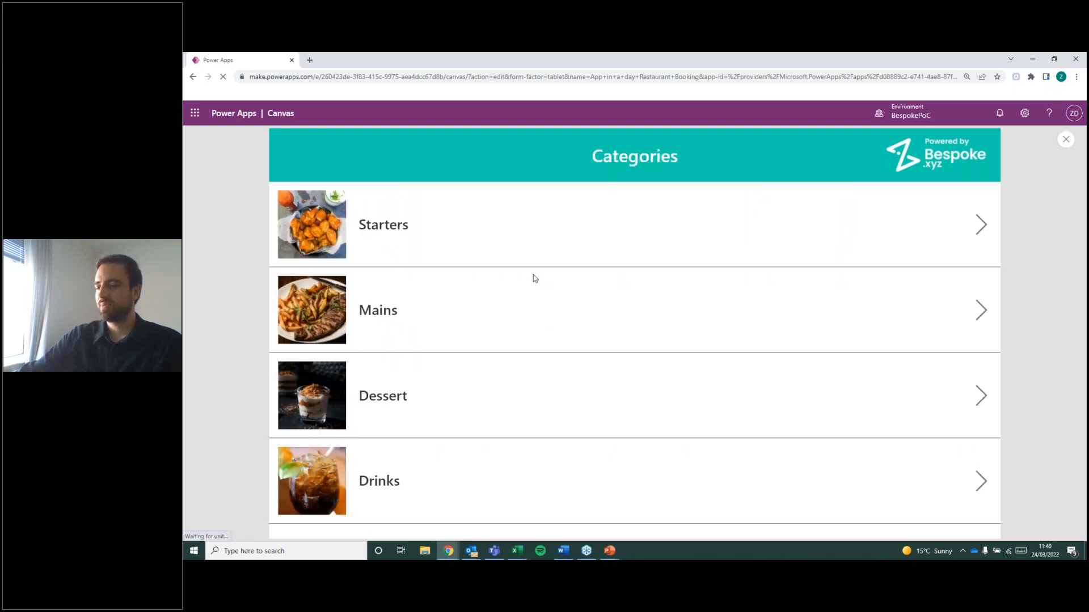
left_click(515, 335)
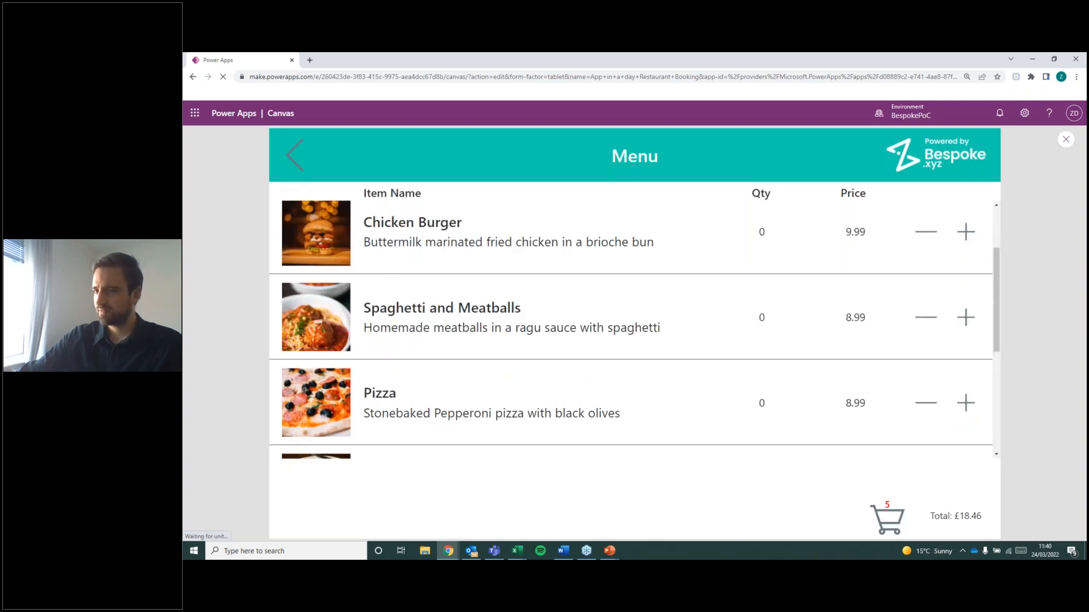
scroll(599, 372, "down", 2)
scroll(599, 373, "up", 4)
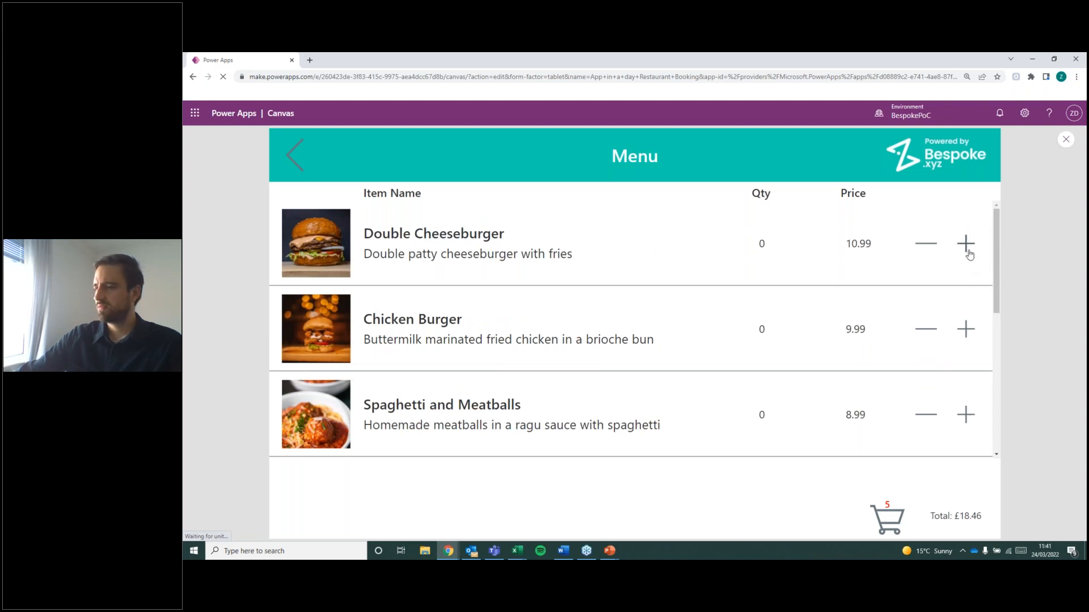
left_click(965, 243)
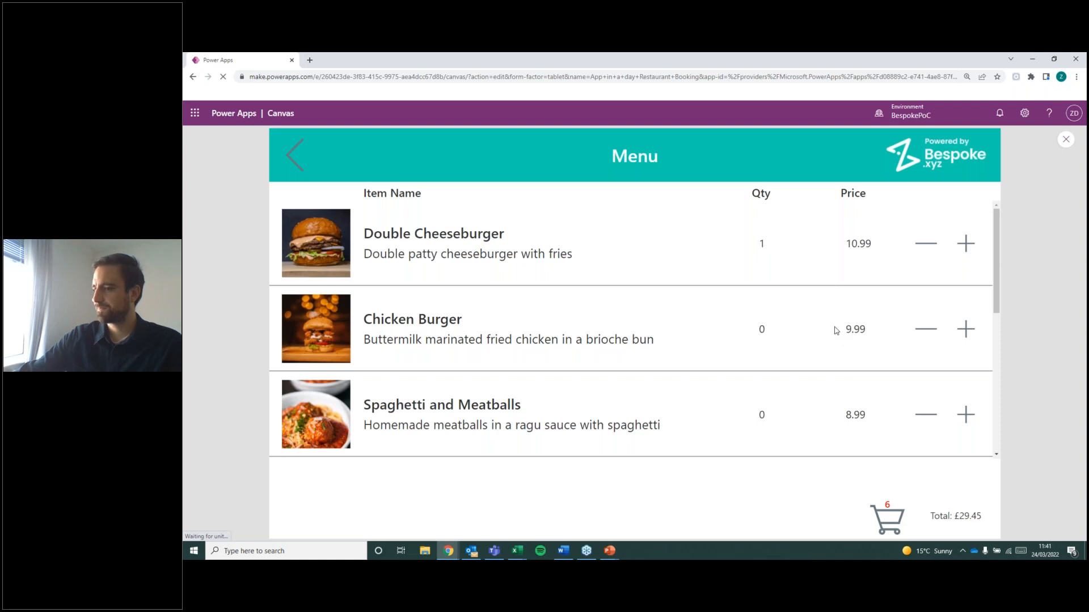
Add one Pizza and one portion of Ribs to the order from the Mains menu.
scroll(835, 330, "down", 3)
left_click(969, 358)
scroll(739, 308, "down", 1)
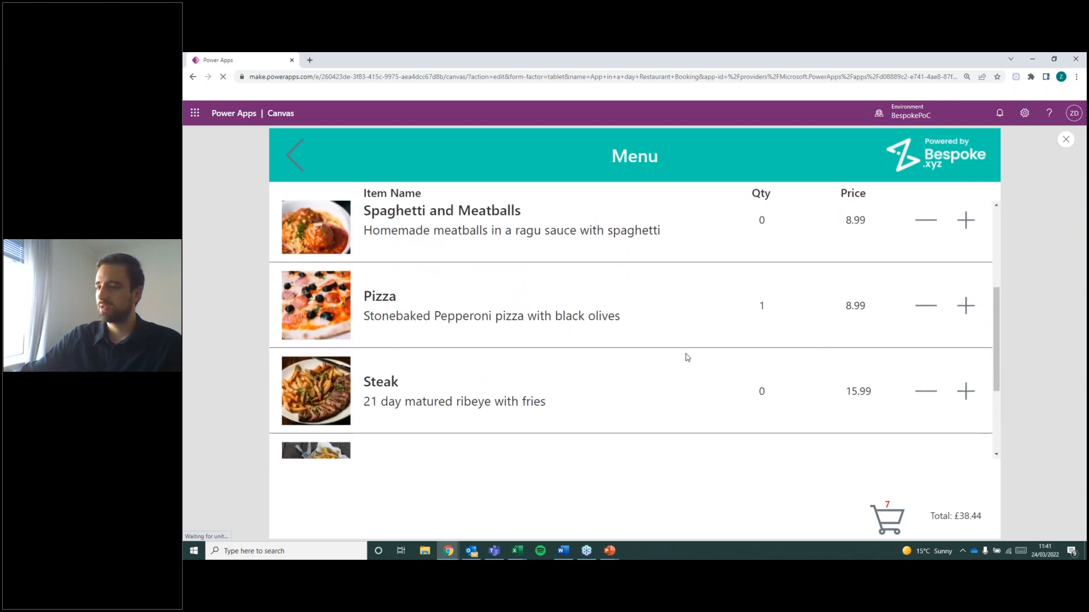
scroll(687, 358, "down", 2)
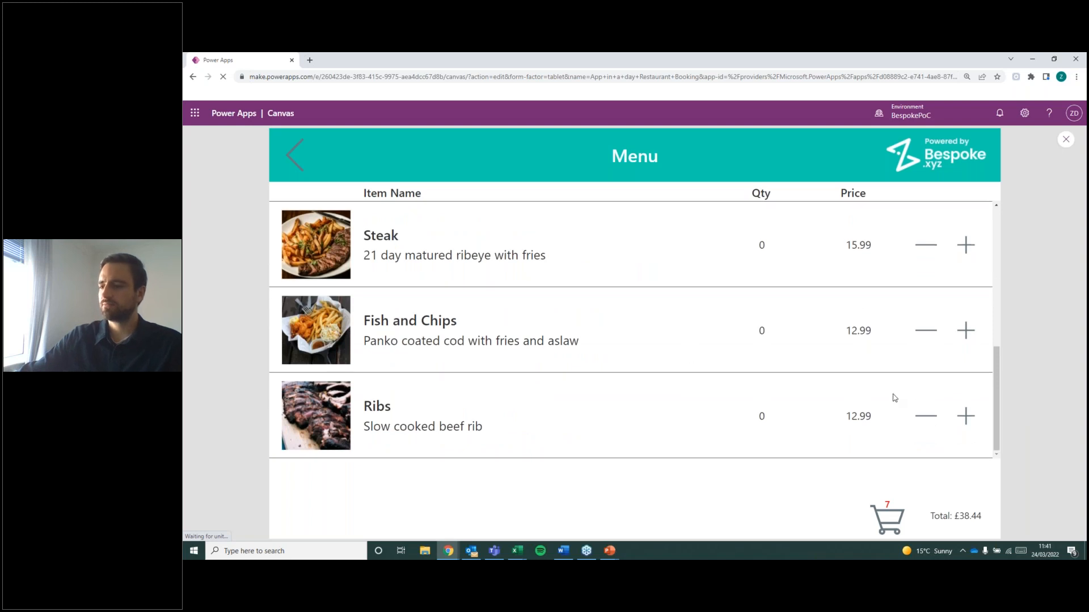
left_click(966, 416)
scroll(738, 392, "up", 1)
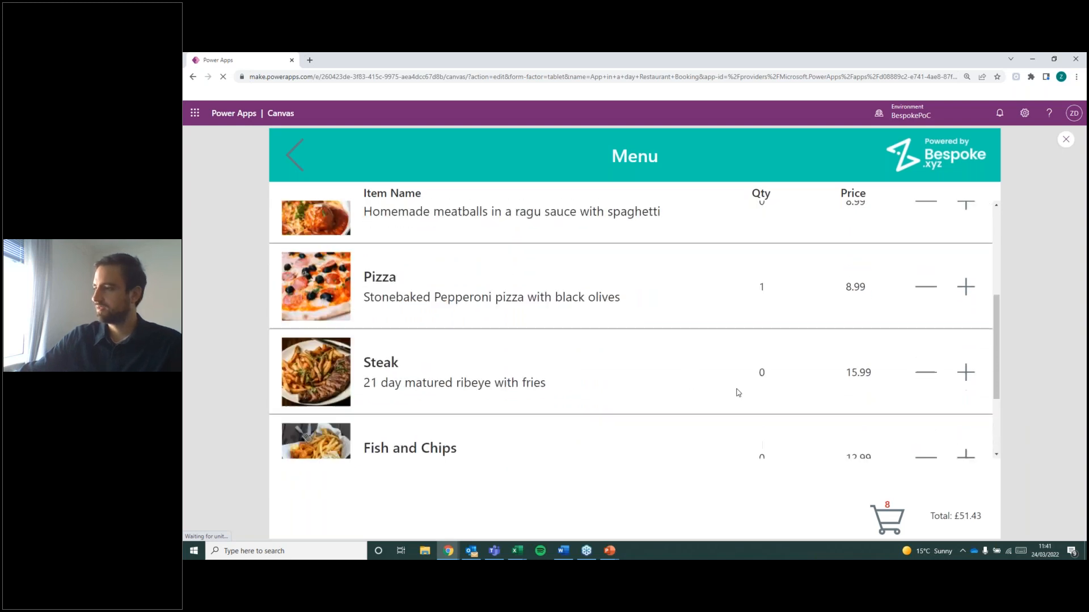
Return to the categories, add one Ice Cream and one Tiramisu from the dessert menu, and exit the app preview.
scroll(737, 392, "up", 4)
left_click(296, 156)
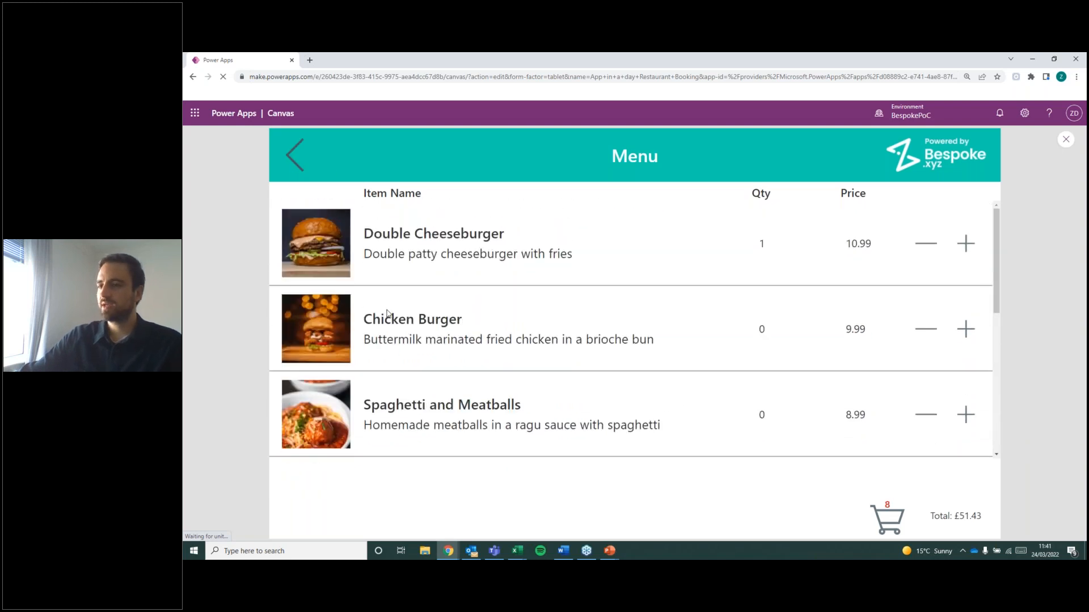
left_click(957, 404)
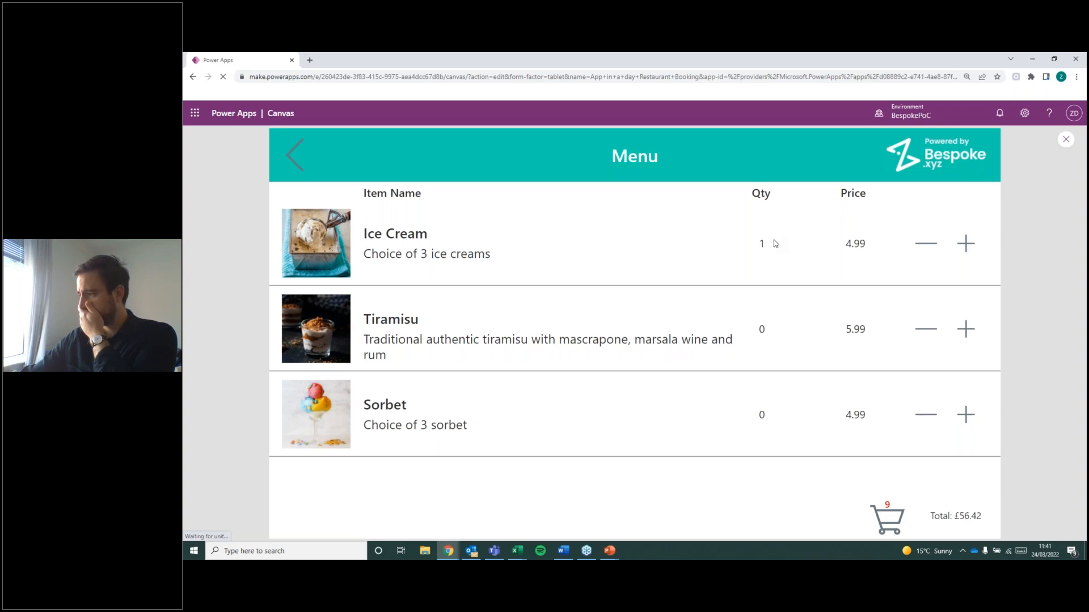
left_click(966, 329)
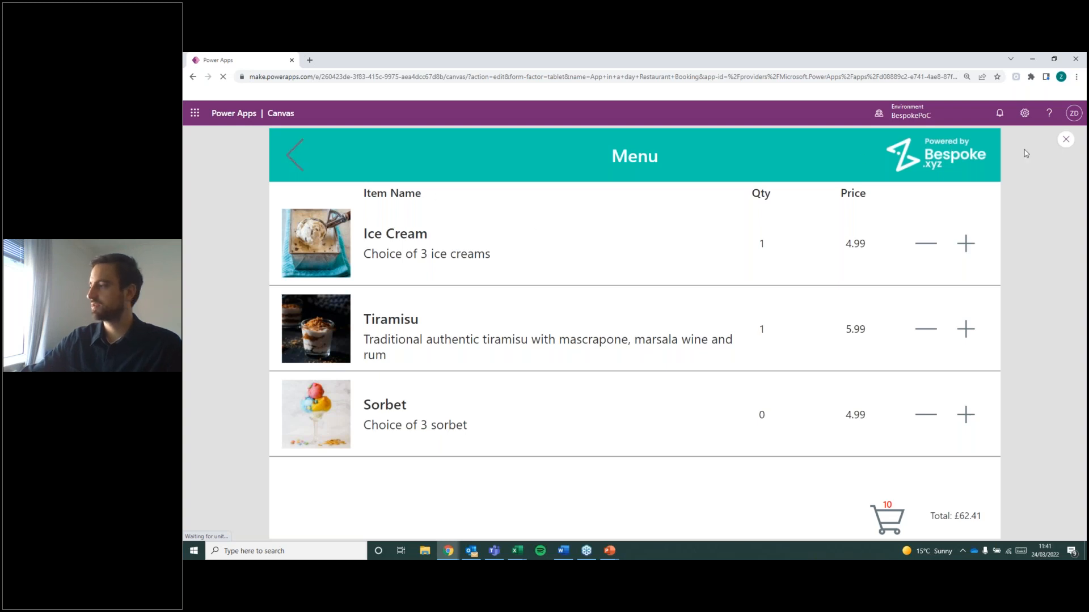
left_click(1065, 140)
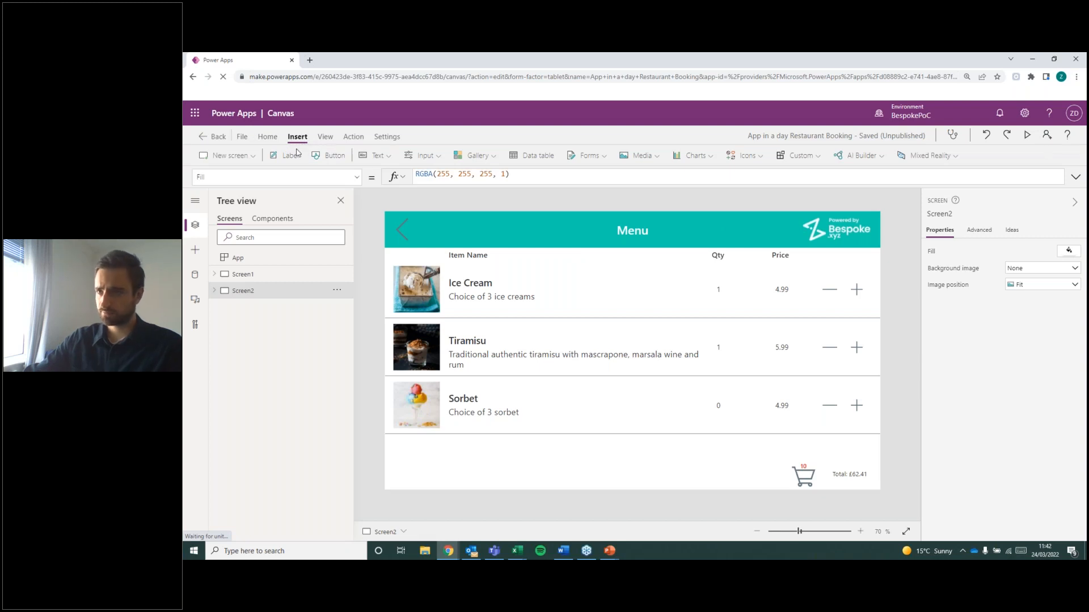
Insert a button on the Menu screen and place it in the footer beside the shopping cart icon.
left_click(331, 162)
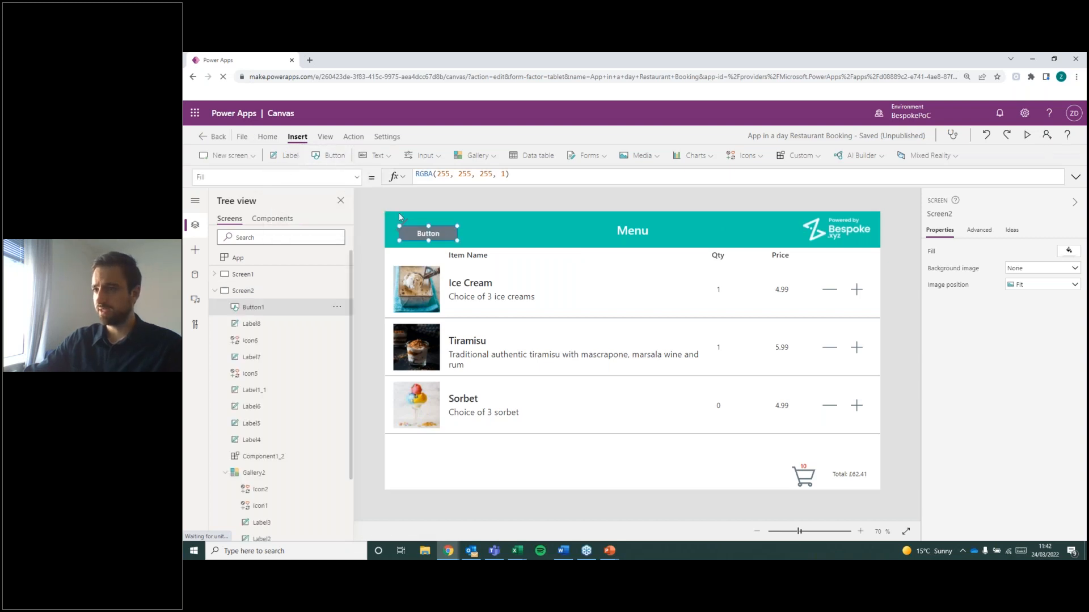
left_click_drag(439, 230, 725, 475)
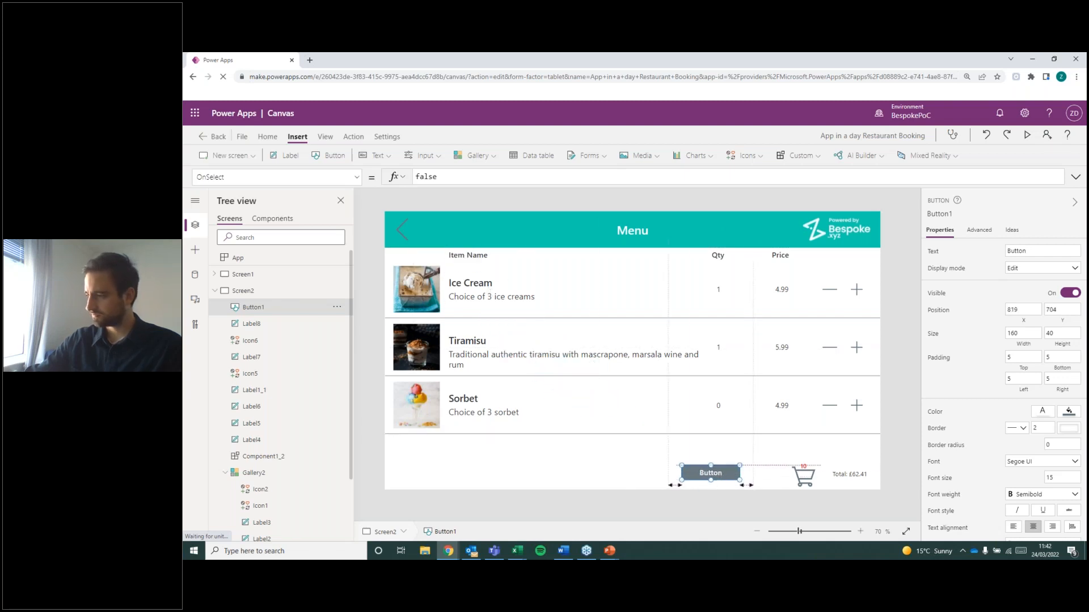
left_click(662, 448)
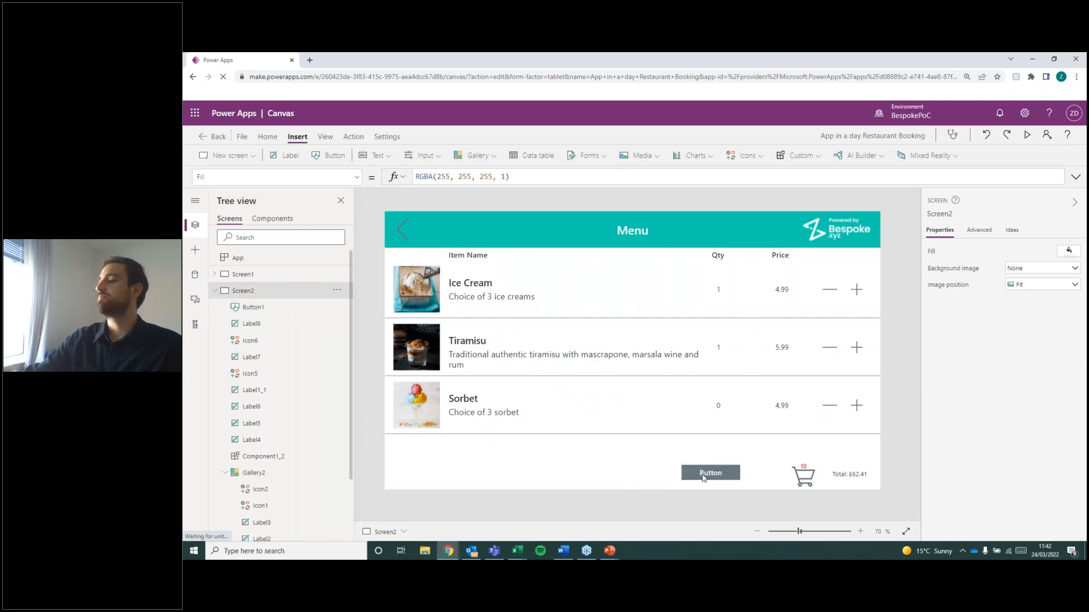
Try the Dark and Purple themes on the app, and reapply the Gray theme.
left_click(268, 137)
left_click(290, 155)
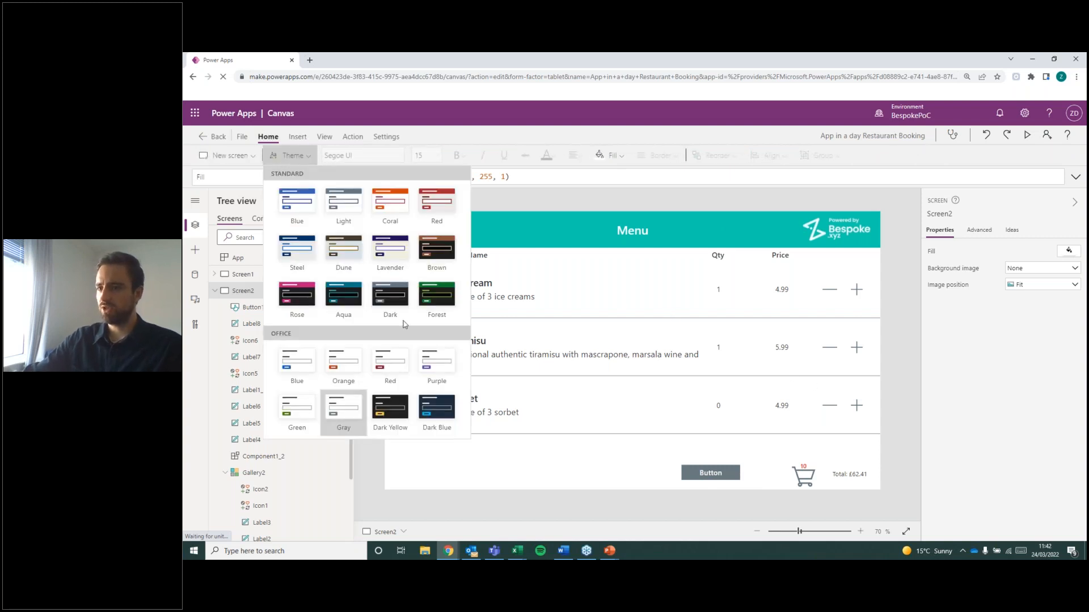
left_click(355, 367)
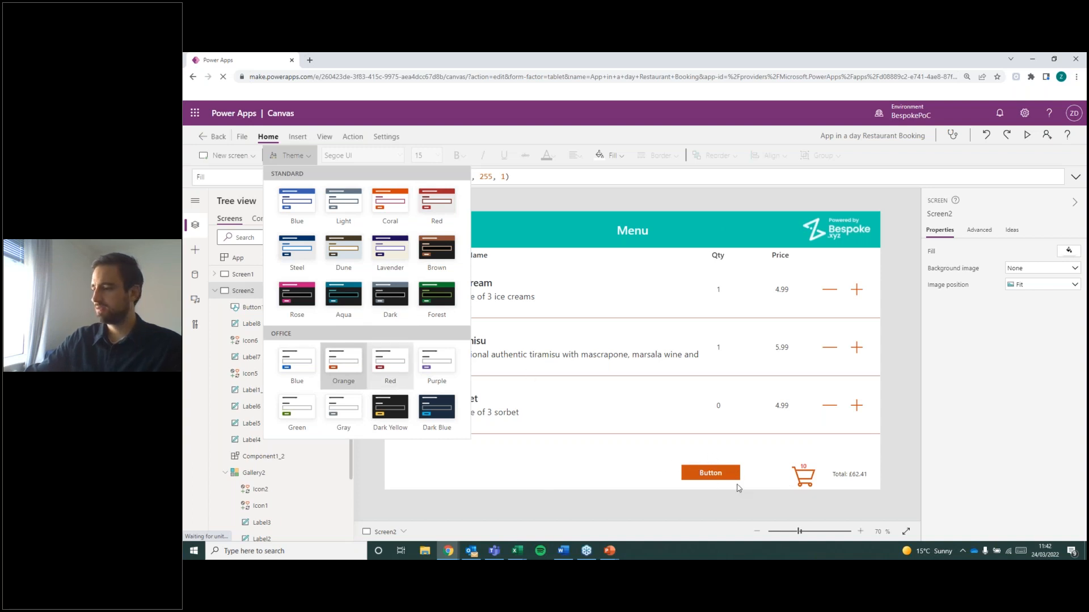
left_click(430, 299)
left_click(437, 368)
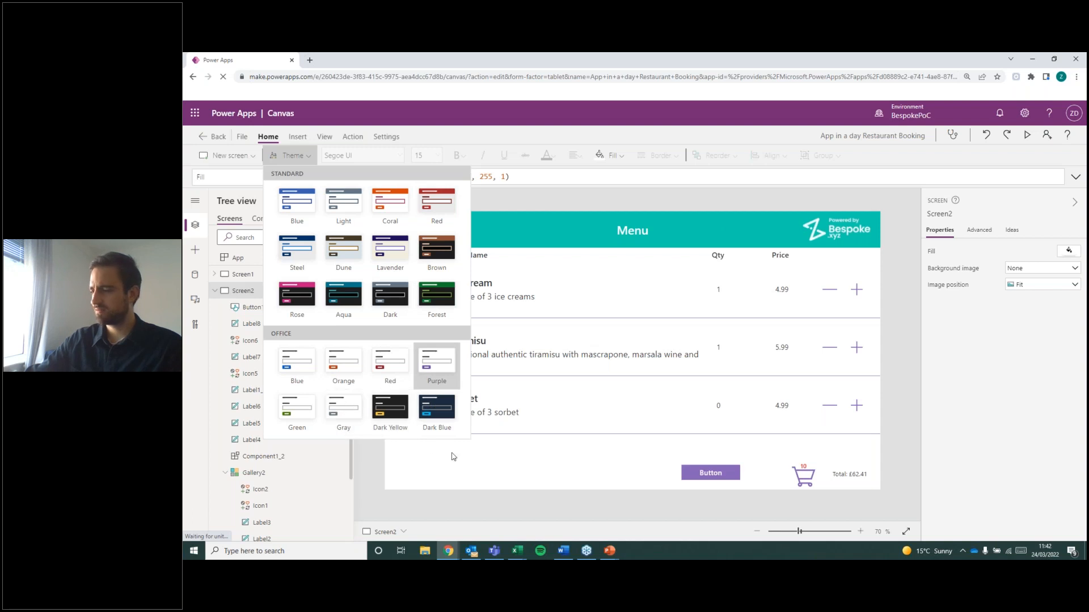
left_click(347, 409)
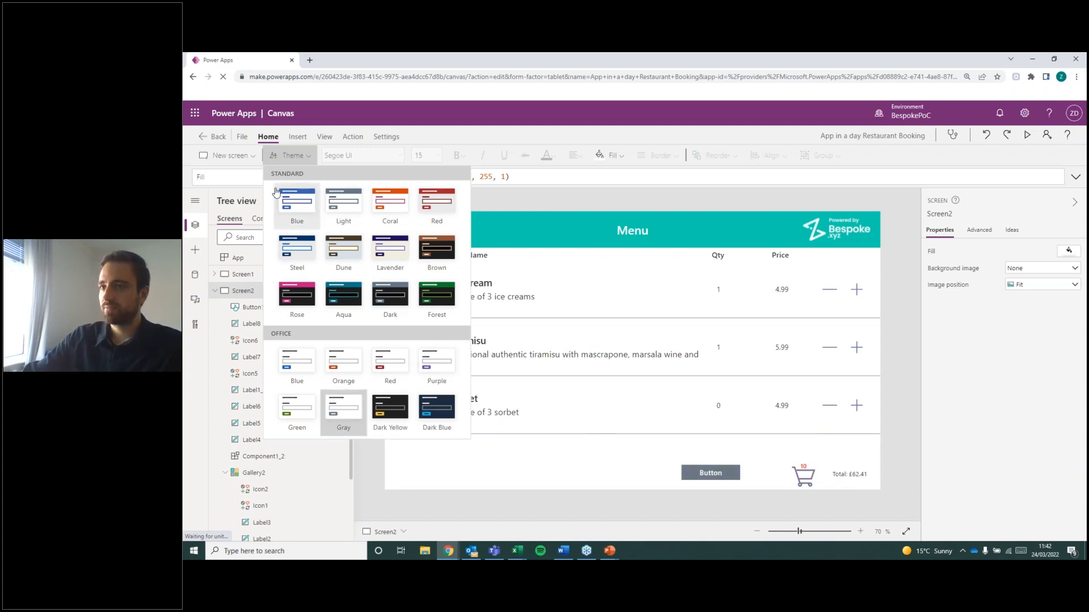
left_click(297, 157)
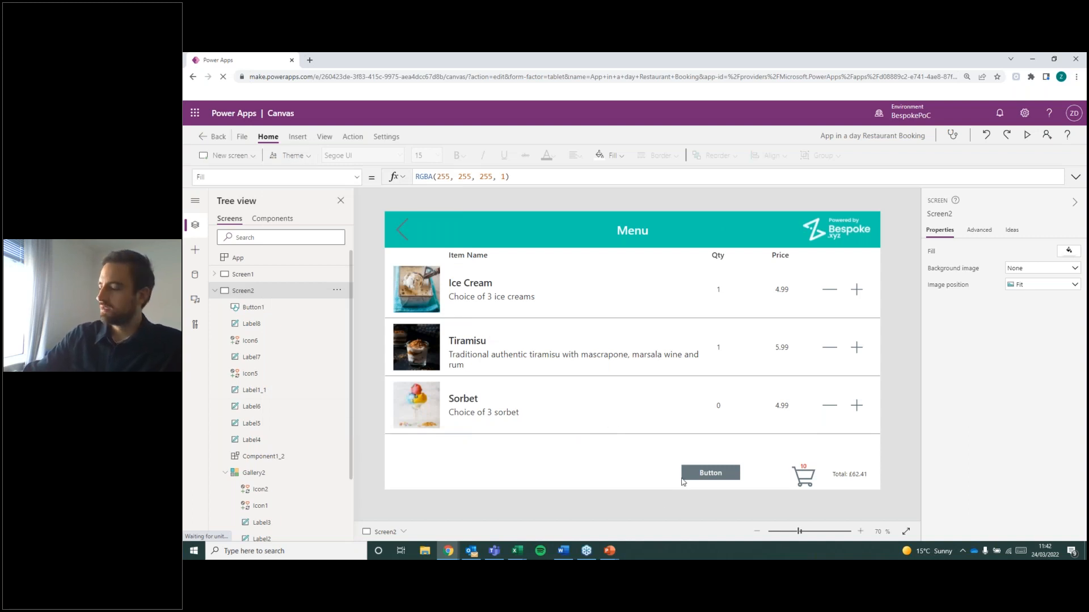
Set the Text property of the new footer button to "Clear Order".
left_click(706, 476)
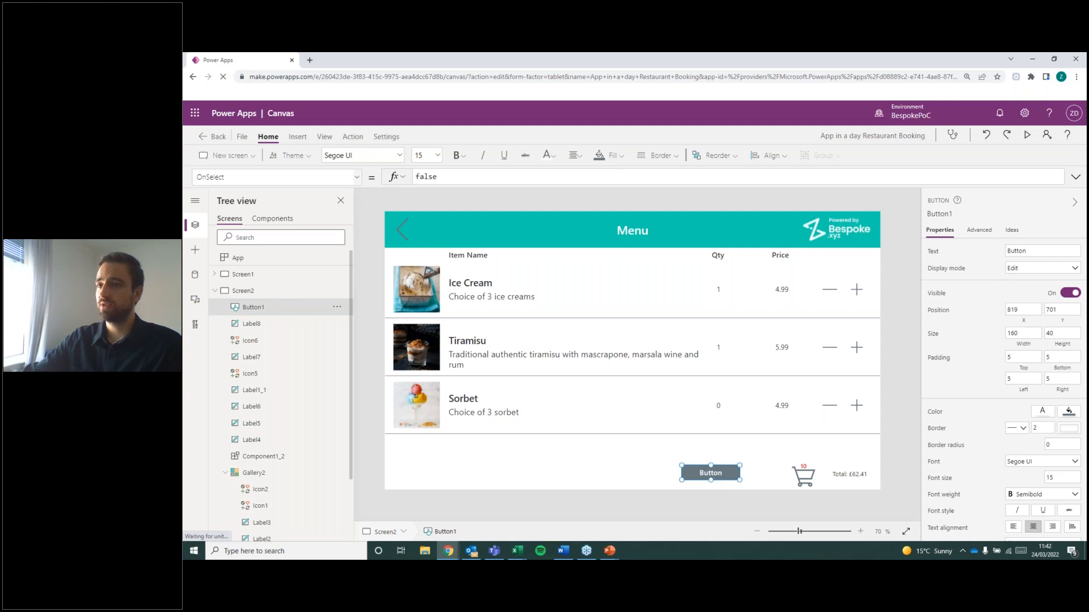
left_click(356, 178)
scroll(289, 306, "down", 5)
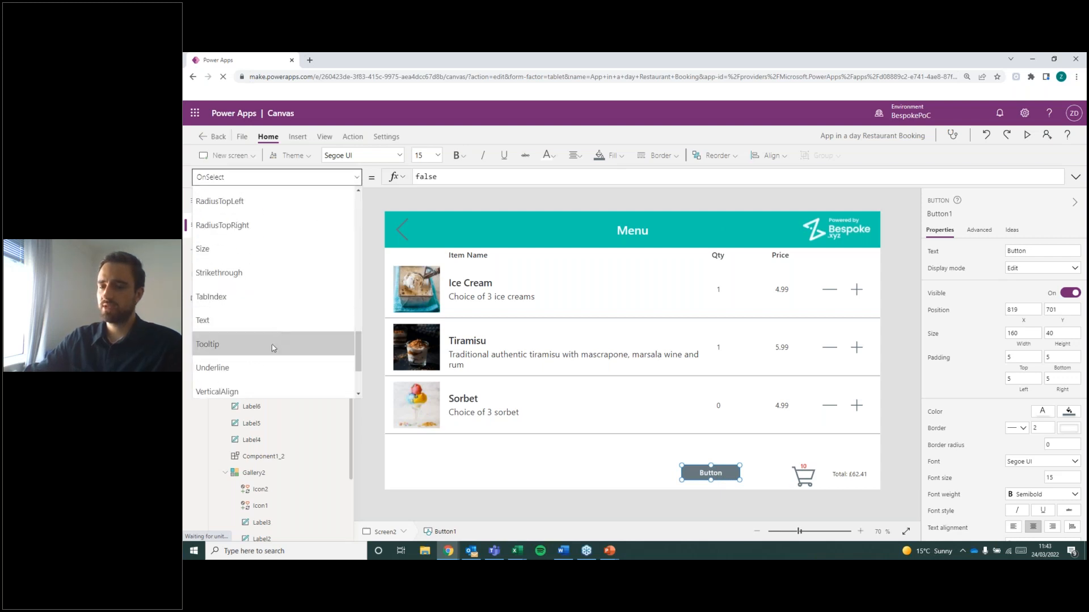
left_click(265, 320)
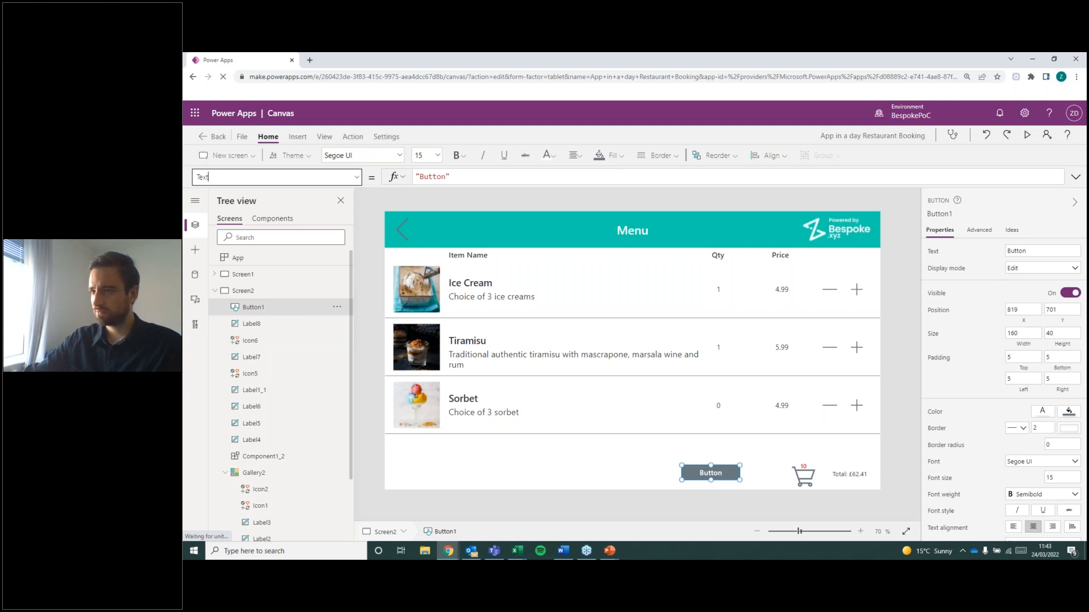
double_click(439, 177)
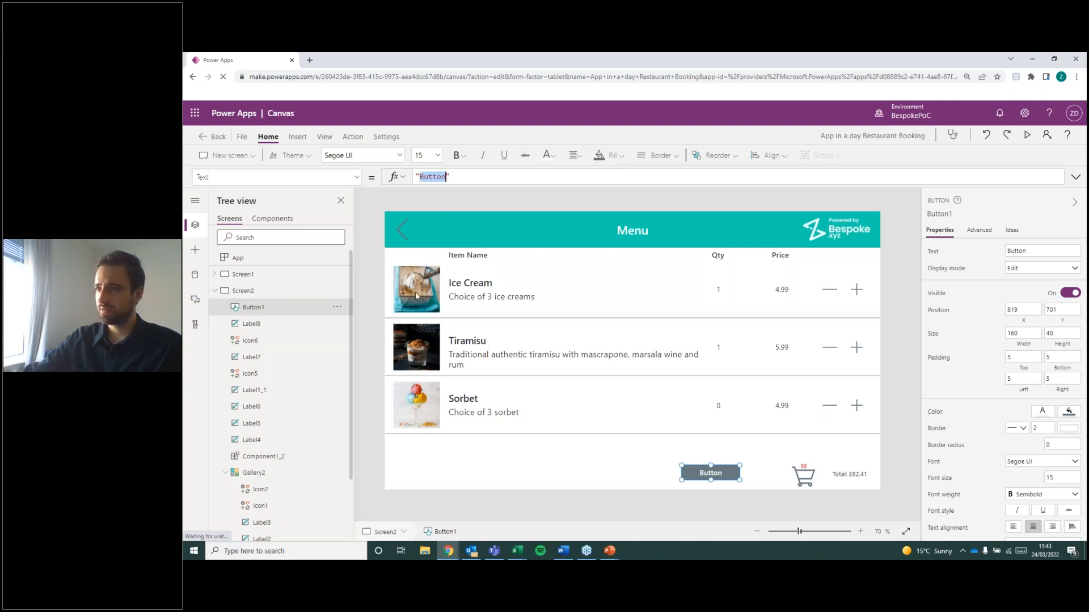
type("Clear O")
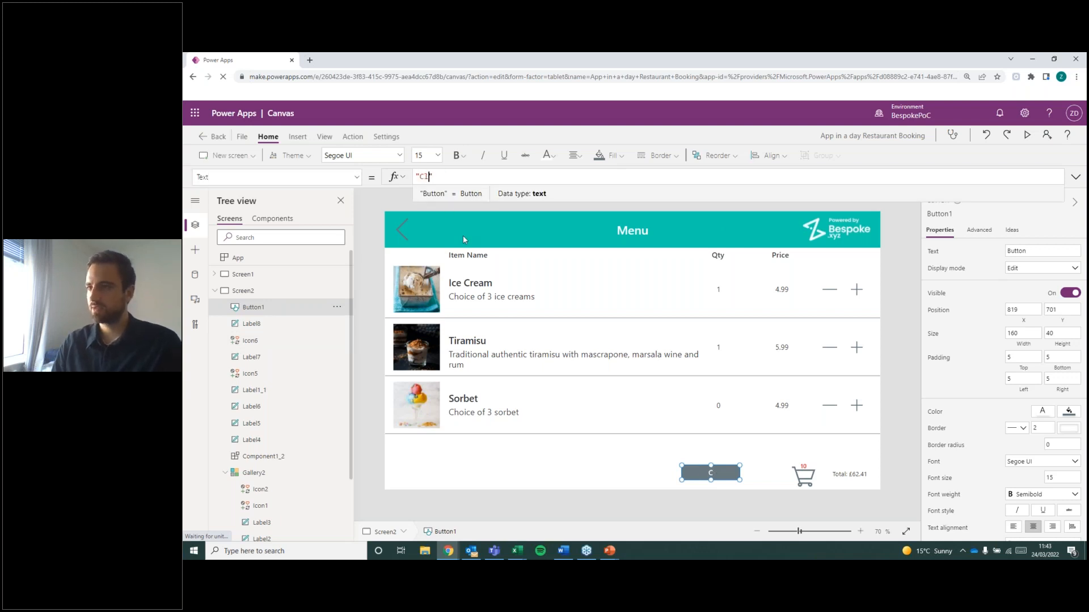
type("rder")
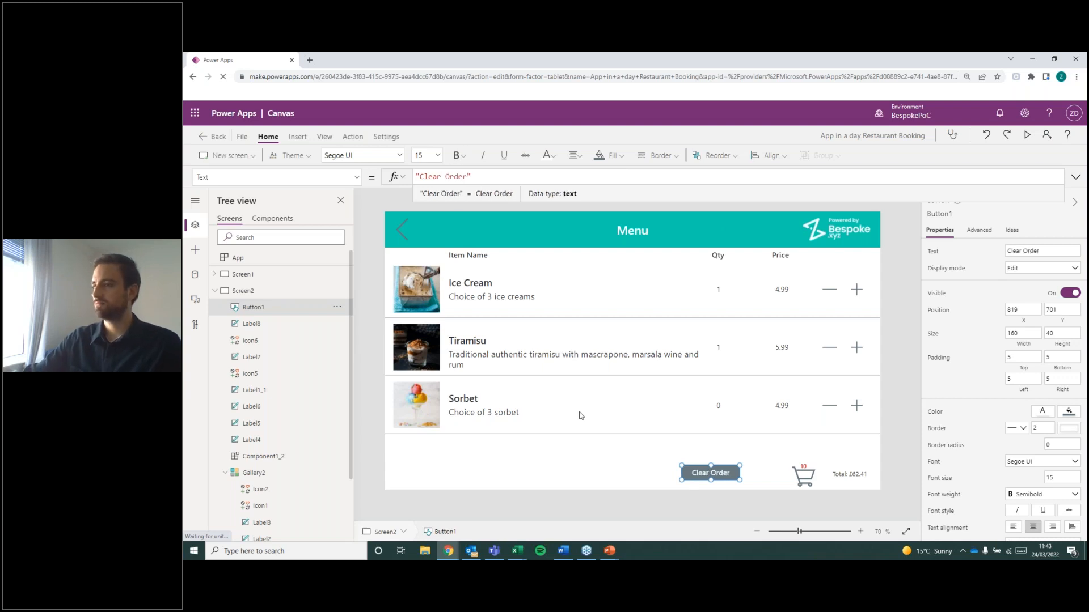
left_click(609, 469)
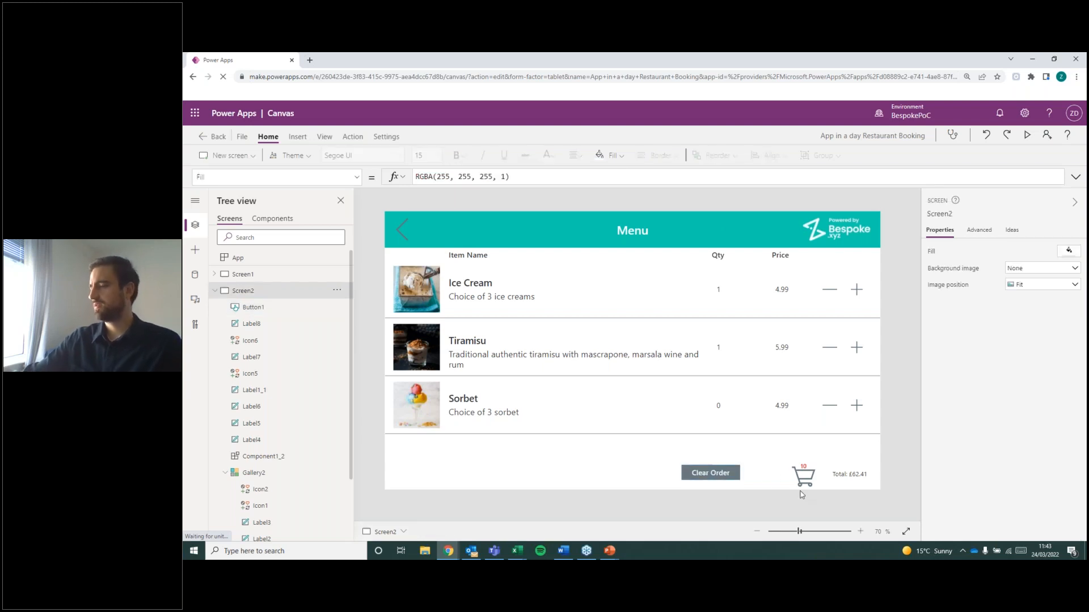
Move the Clear Order button to the lower-left corner of the Menu screen, at about X 15, Y 709.
left_click(727, 477)
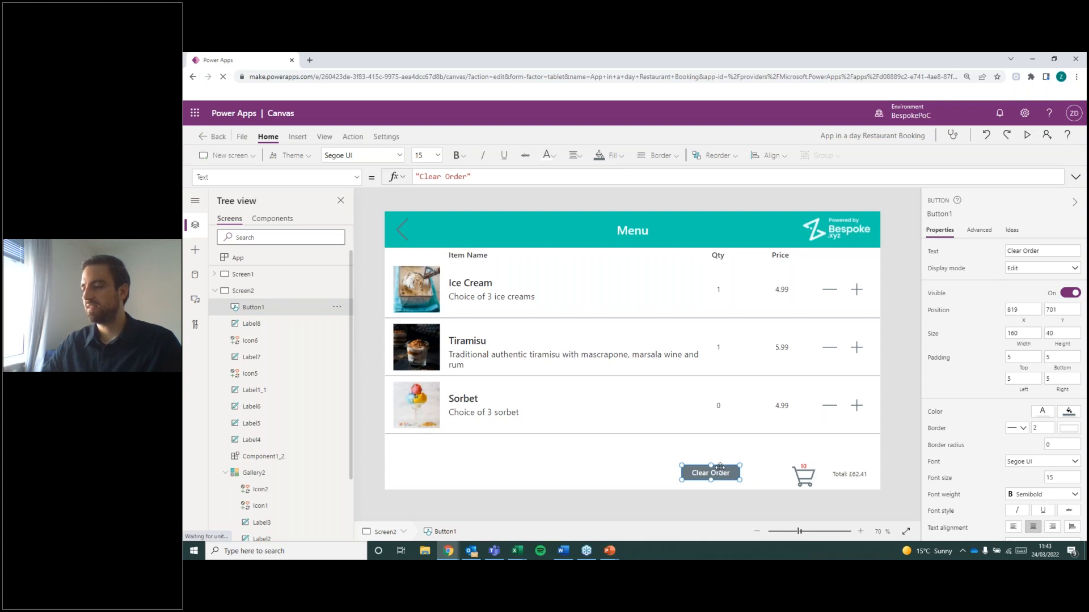
left_click_drag(707, 468, 435, 475)
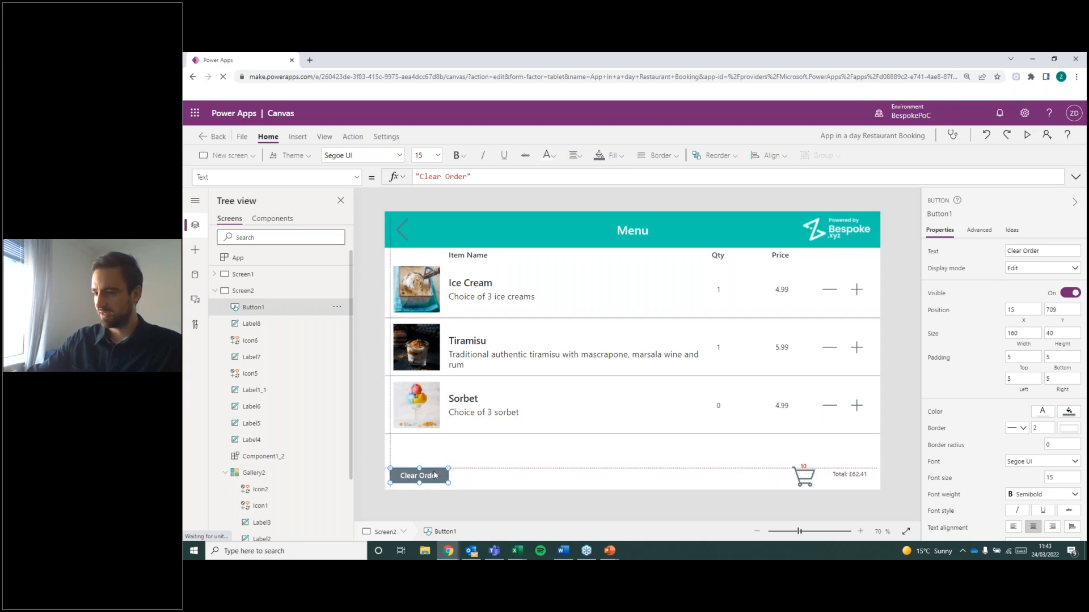
left_click(474, 487)
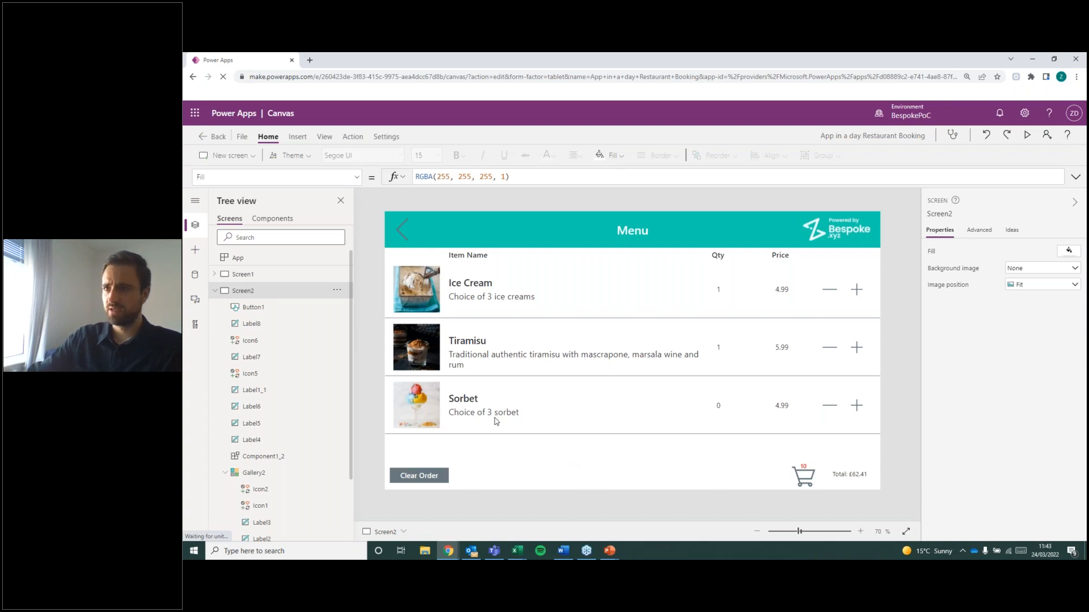
Replace the Clear Order button's OnSelect formula with Clear(MyOrder).
left_click(422, 476)
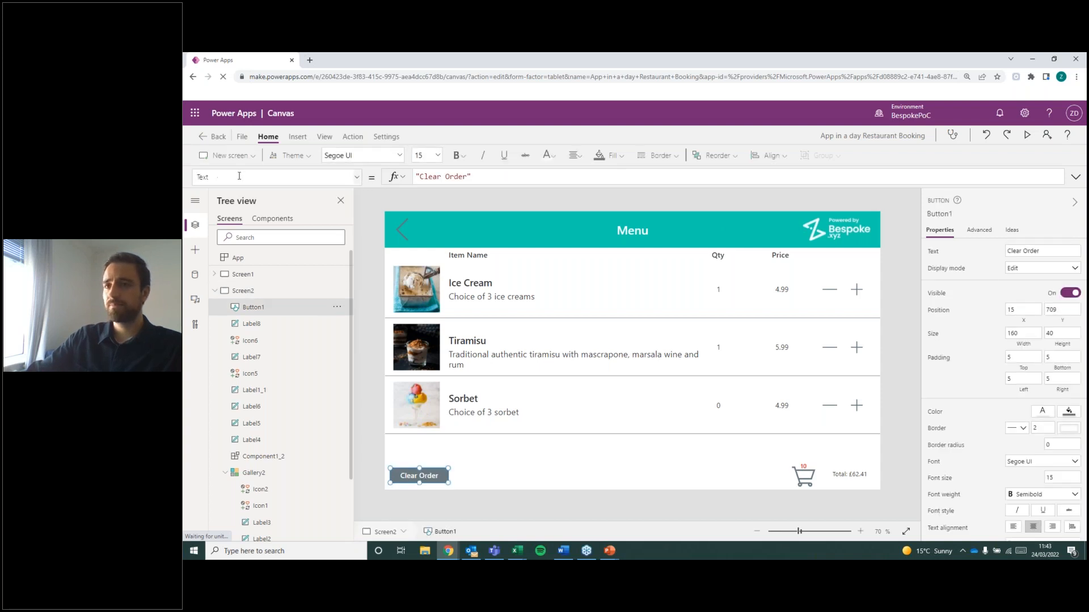
left_click(357, 177)
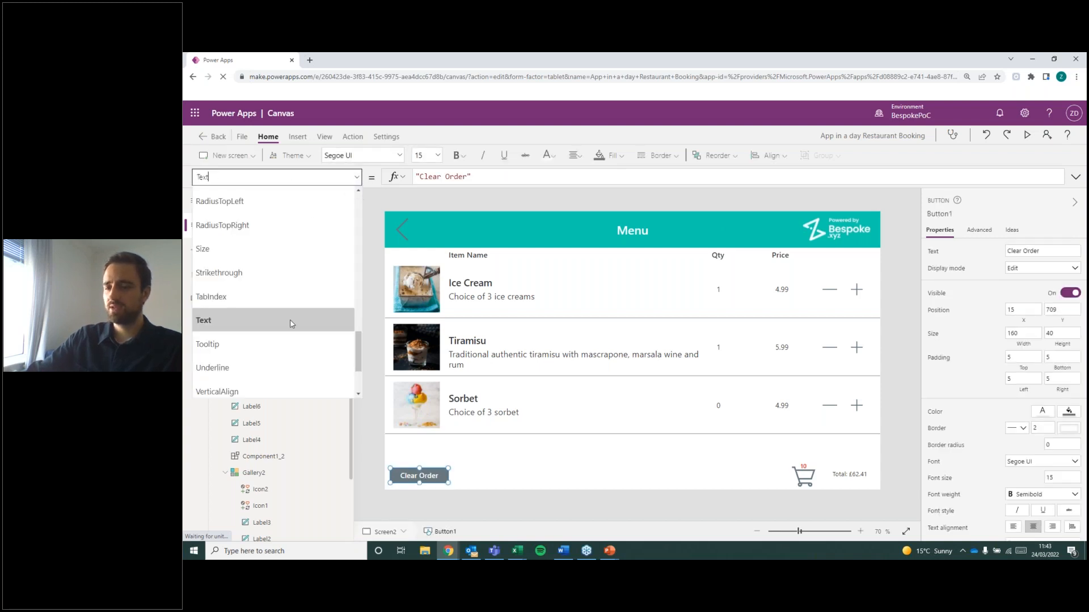
scroll(290, 324, "down", 2)
scroll(290, 329, "up", 4)
scroll(290, 330, "up", 3)
scroll(290, 330, "down", 4)
scroll(290, 330, "down", 3)
scroll(281, 324, "up", 5)
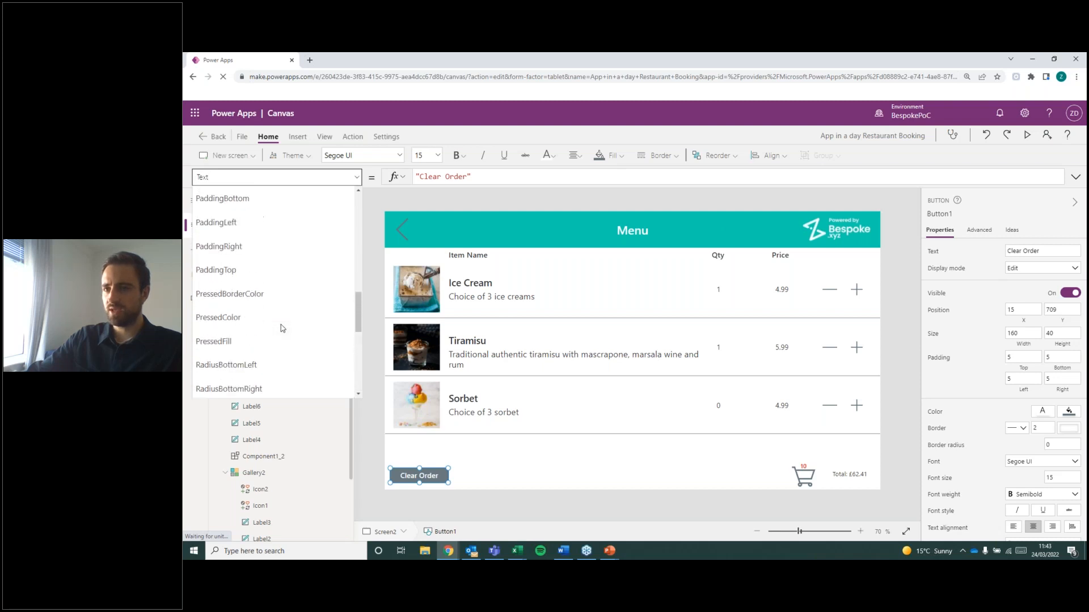
scroll(281, 324, "up", 2)
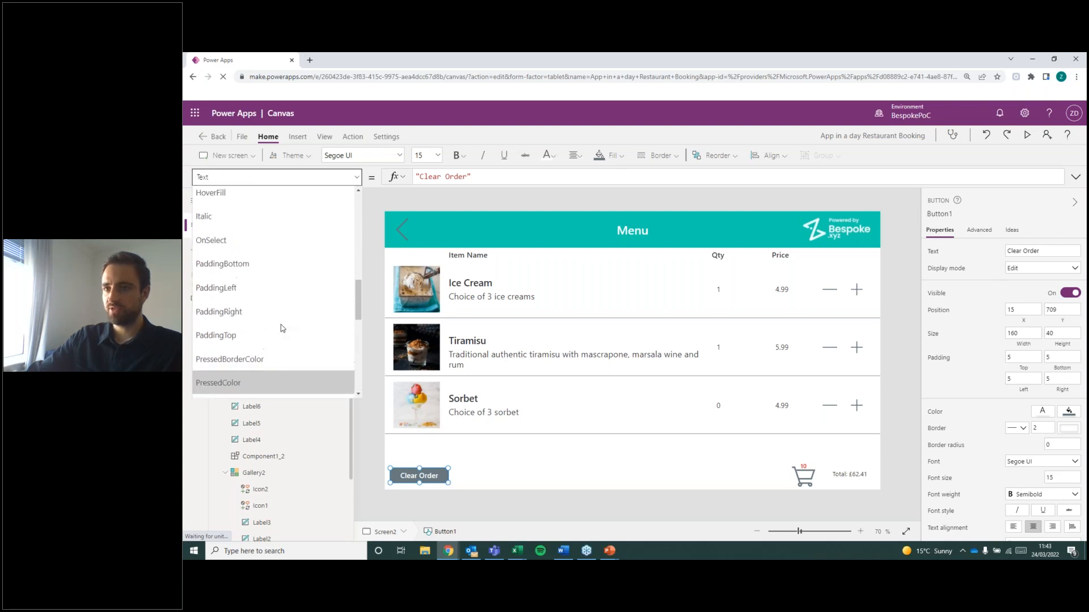
left_click(235, 249)
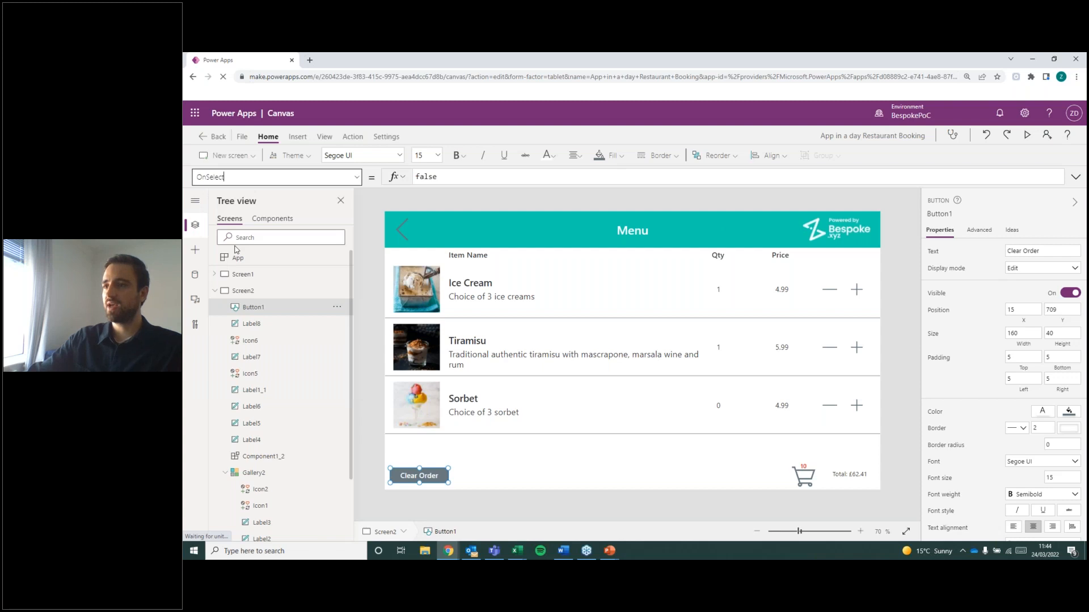
left_click(442, 177)
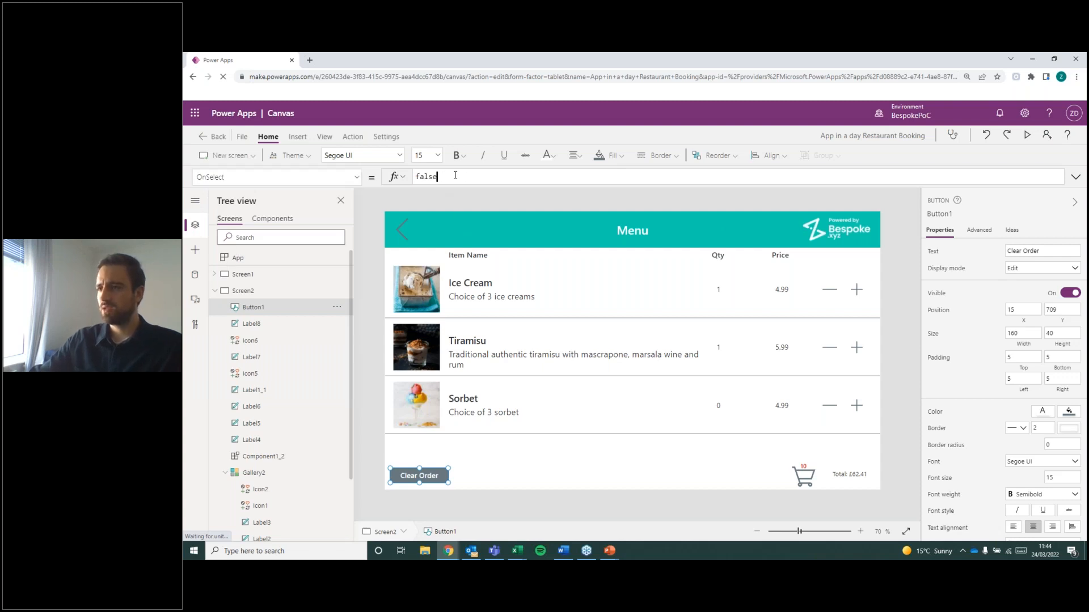
key("ctrl+a")
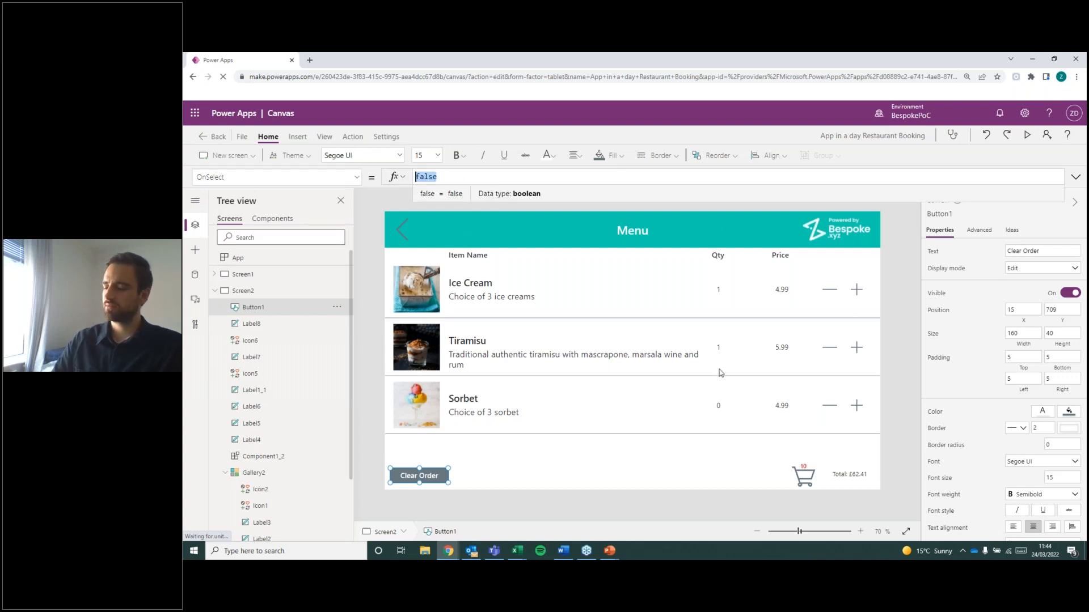
key("BackSpace")
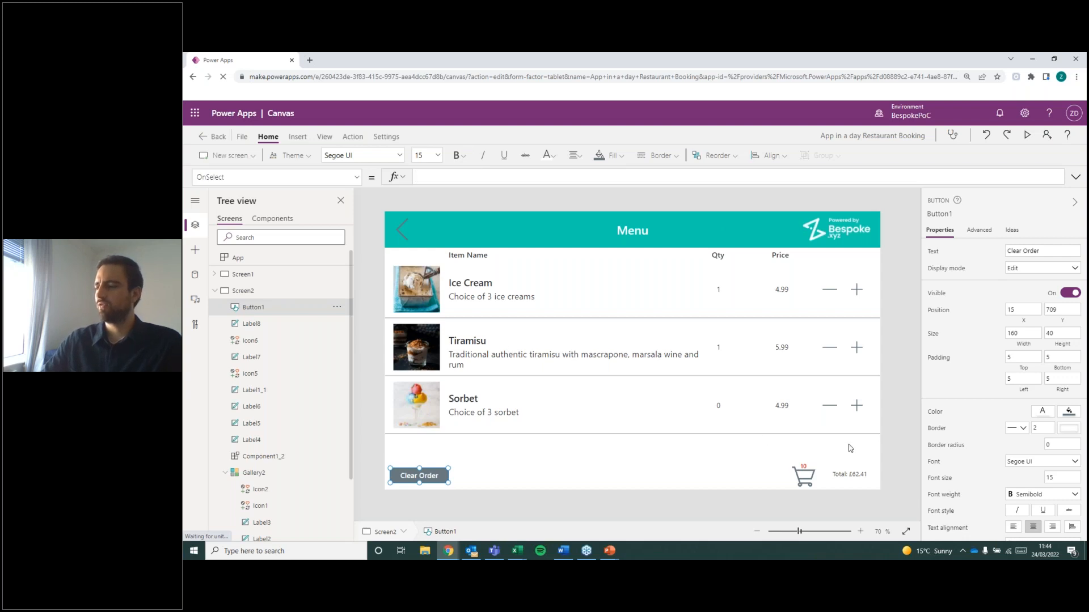
type("Cle")
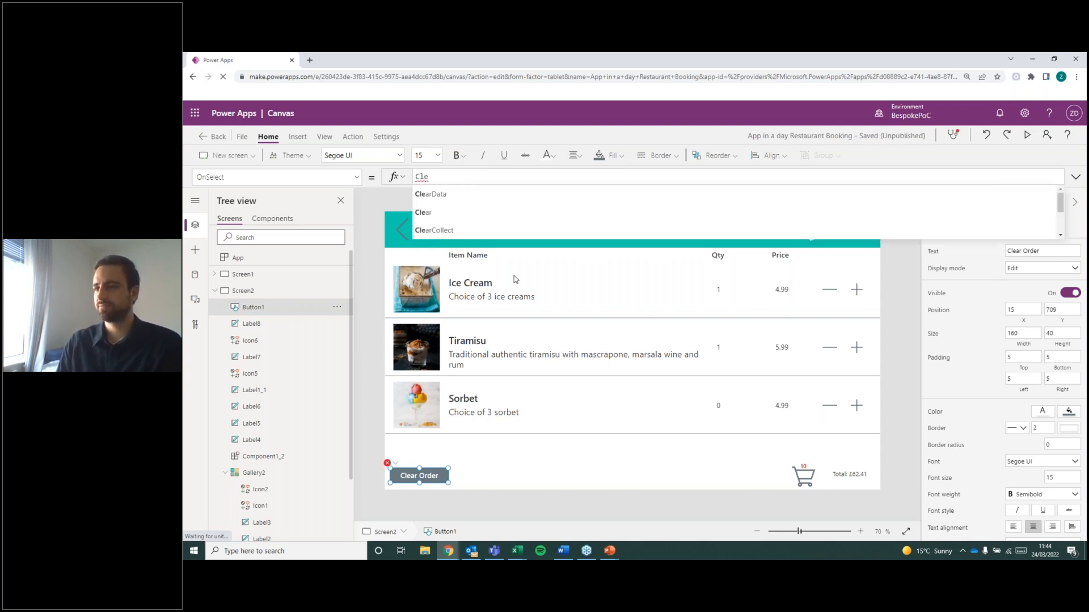
type("ar(")
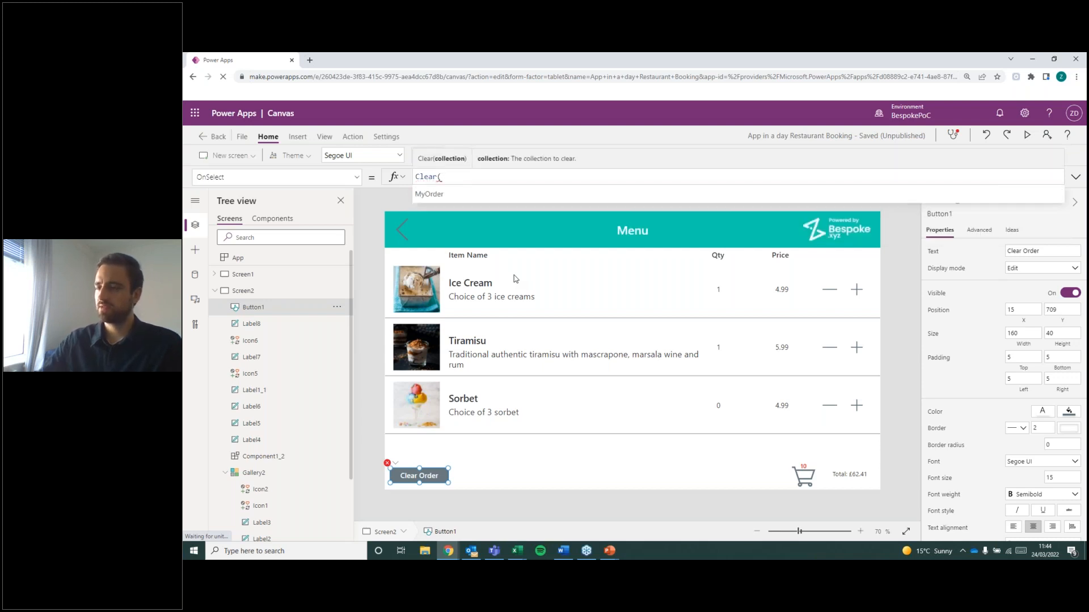
left_click(443, 194)
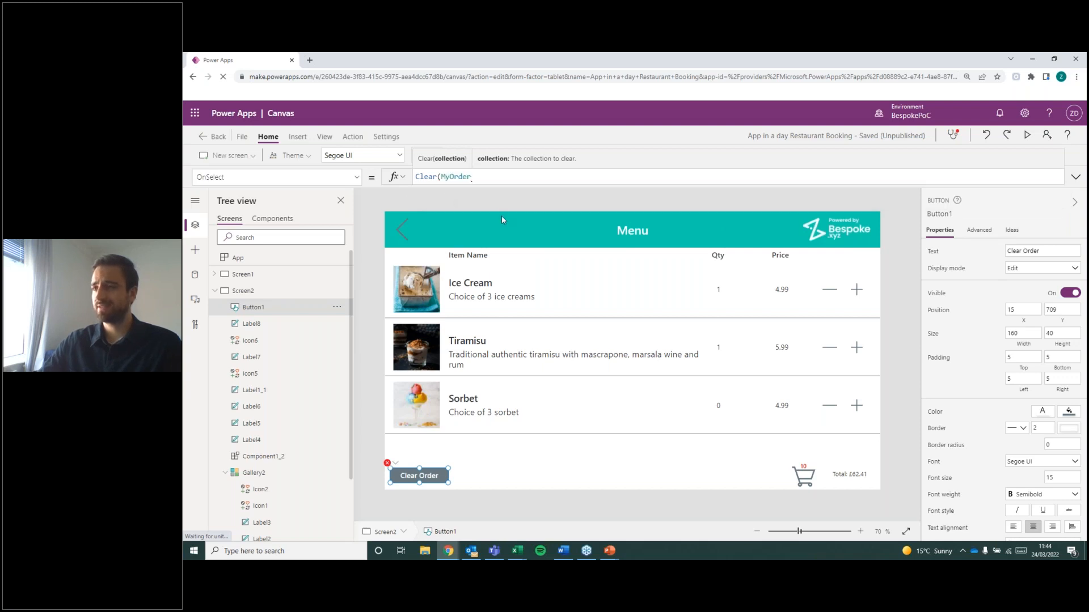
type(")")
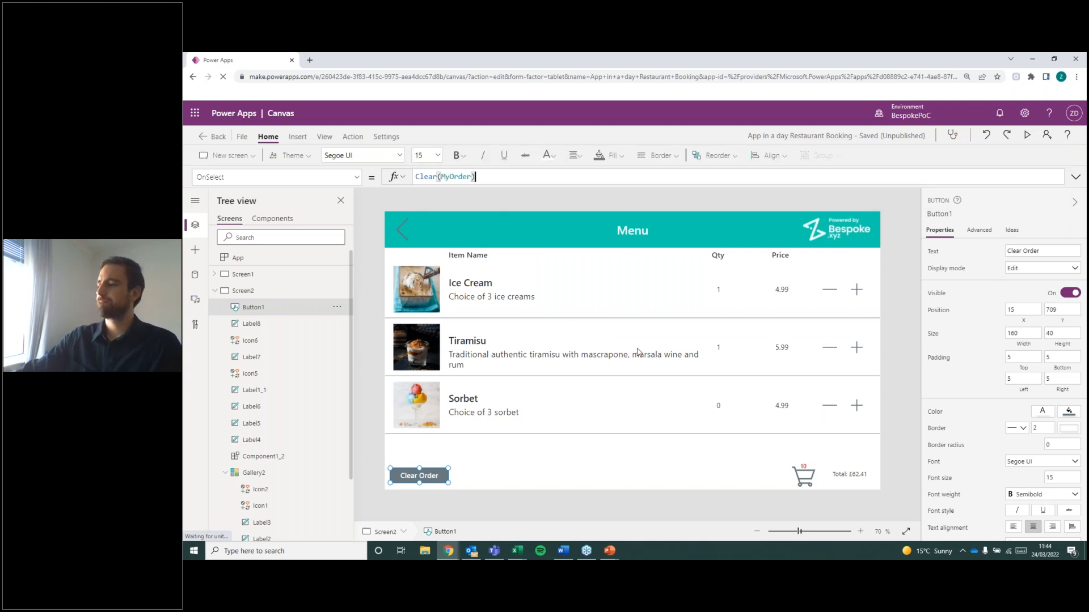
left_click(556, 462)
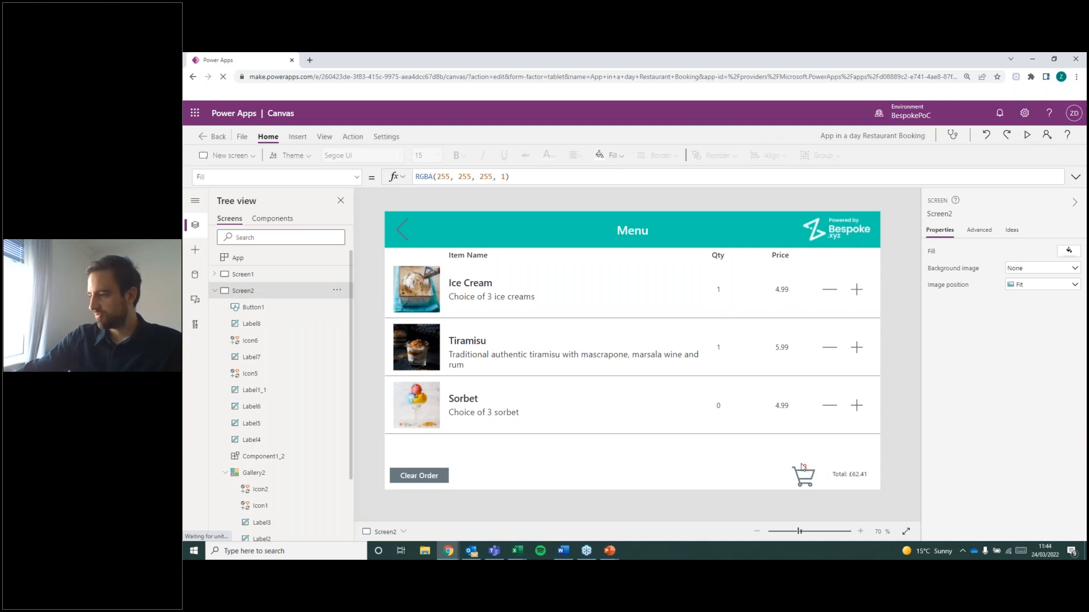
Test the Clear Order button on the Menu screen to empty the current order.
left_click(856, 477)
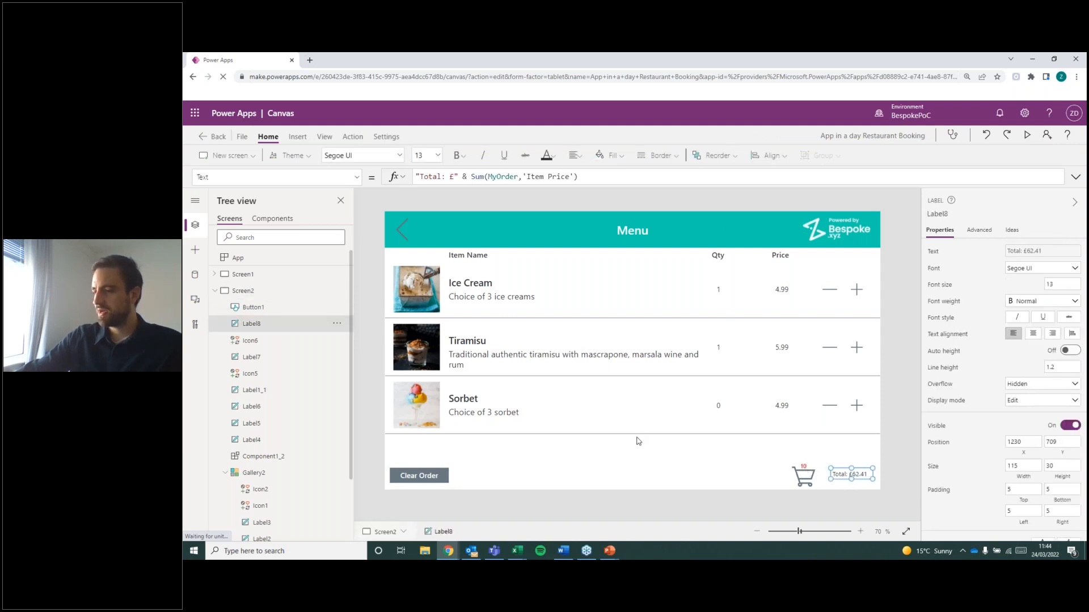
left_click(665, 447)
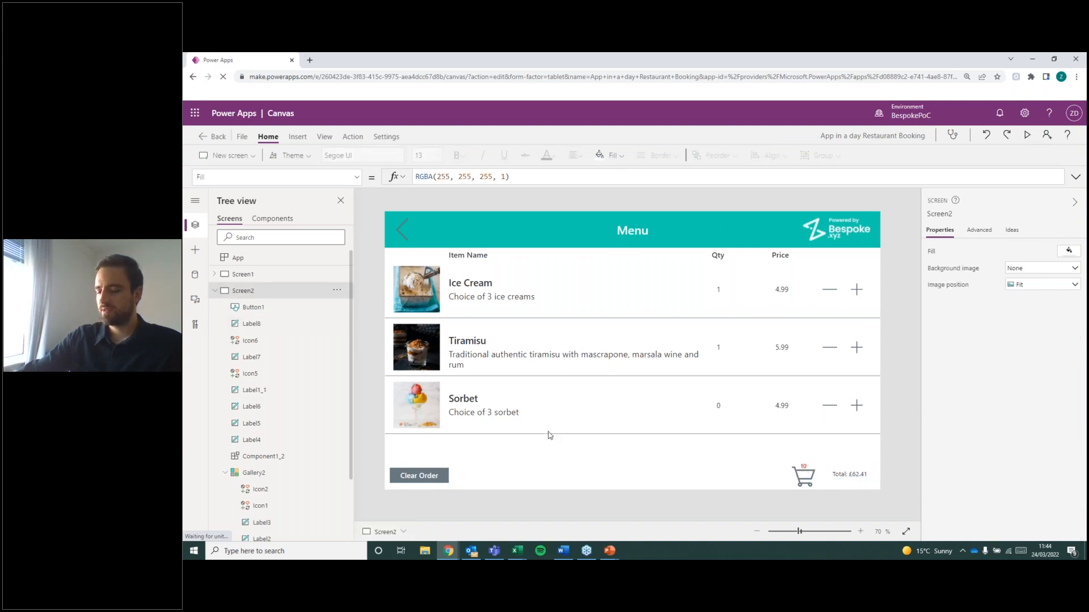
left_click(442, 479)
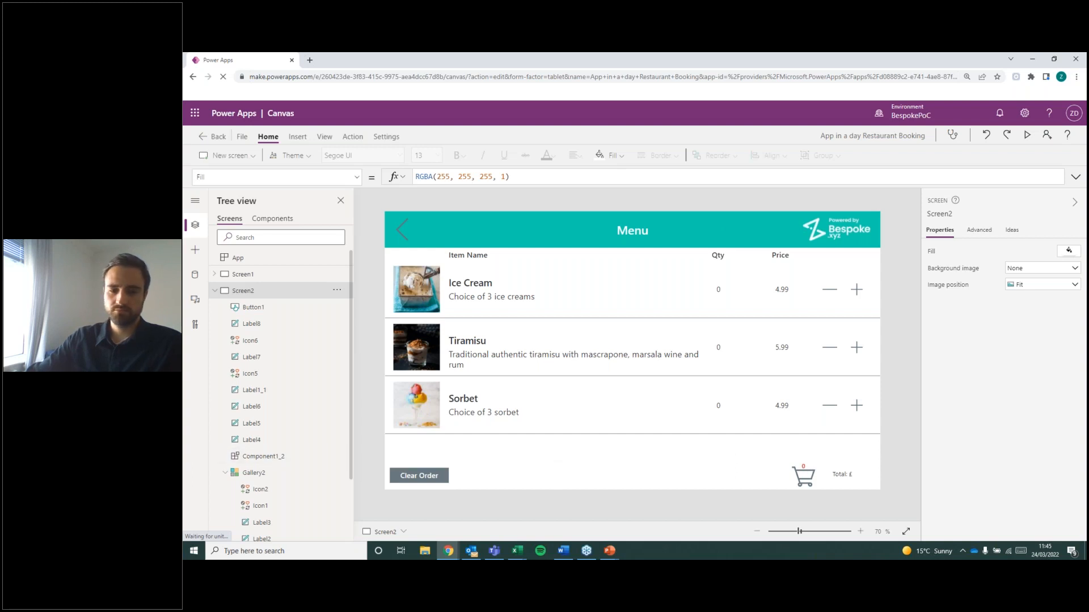
key("alt+Tab")
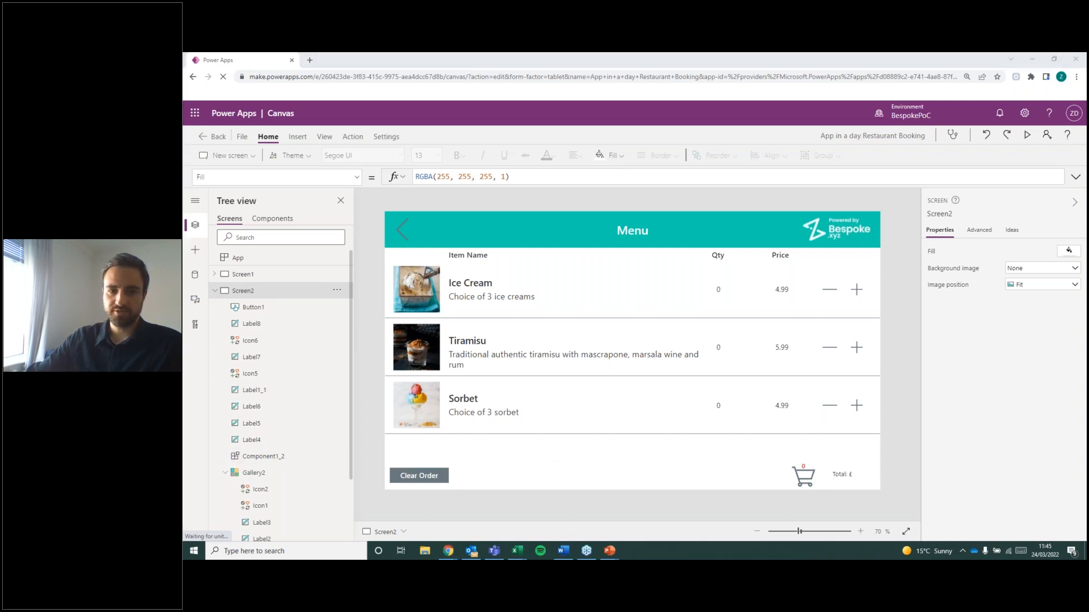
key("alt+Tab")
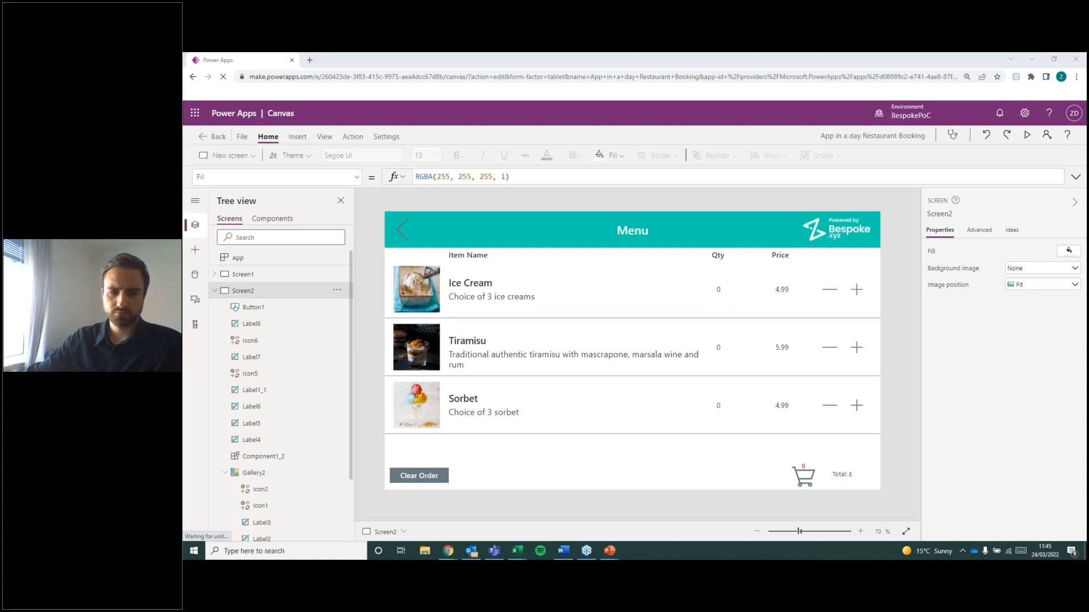
key("alt+Tab")
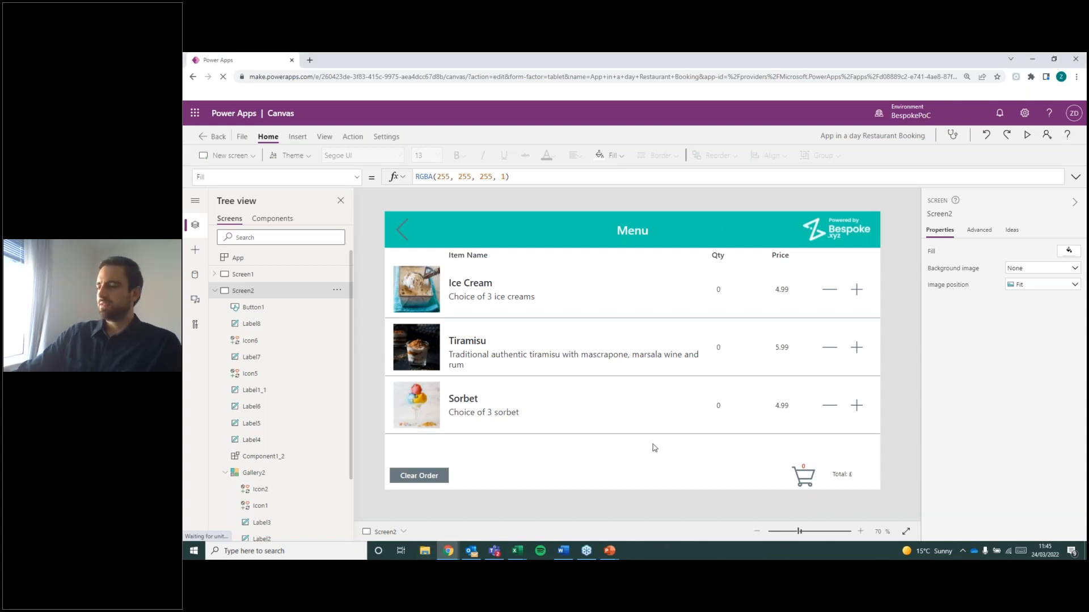
left_click(801, 476)
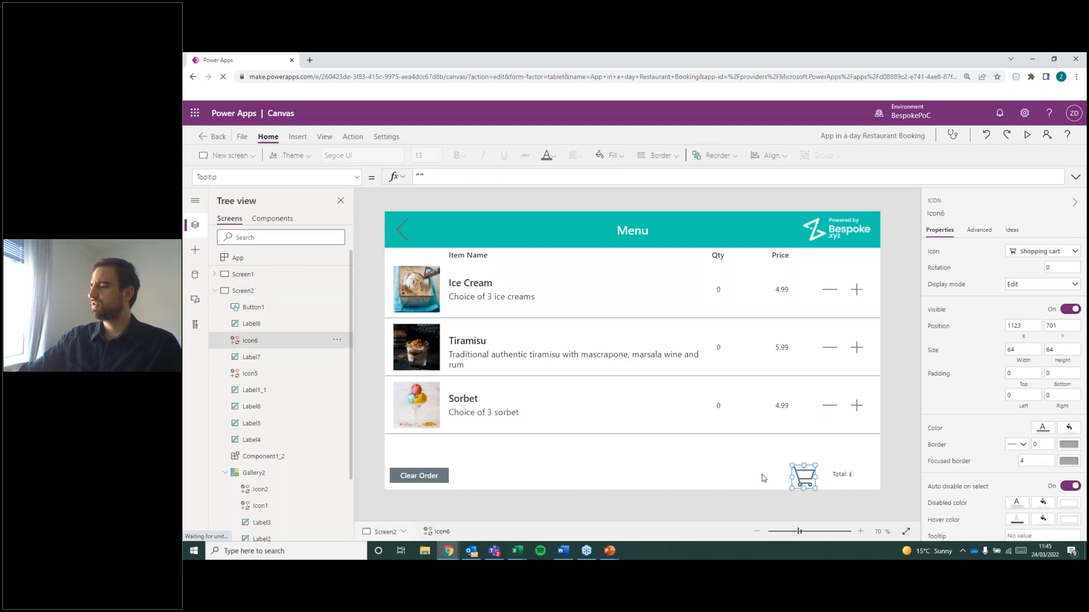
left_click(727, 482)
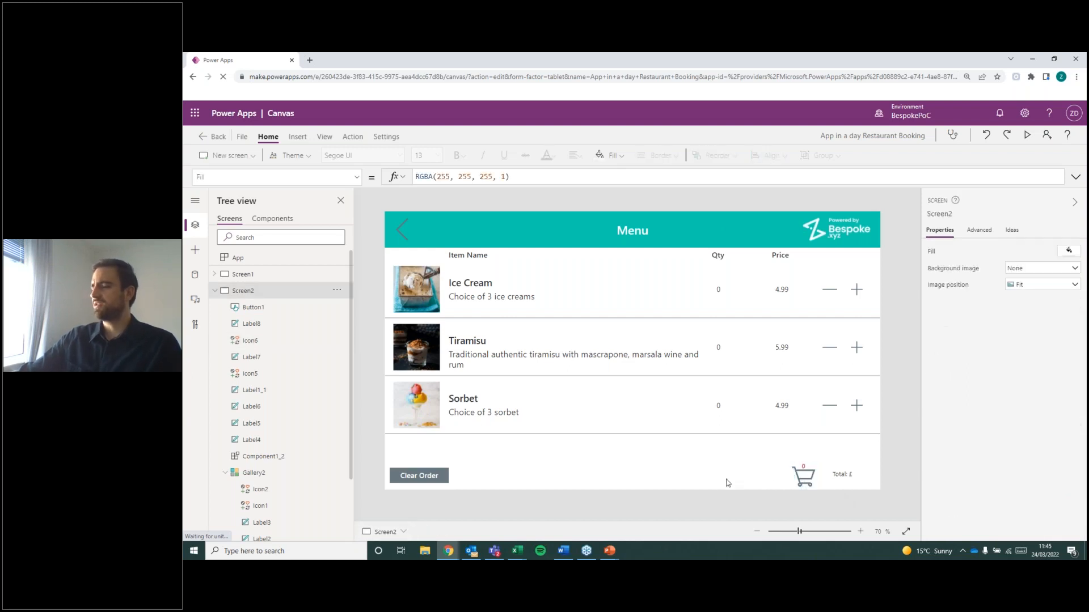
Insert a new button on the Menu screen and place it beside the shopping cart icon, at about X 950, Y 713.
left_click(297, 136)
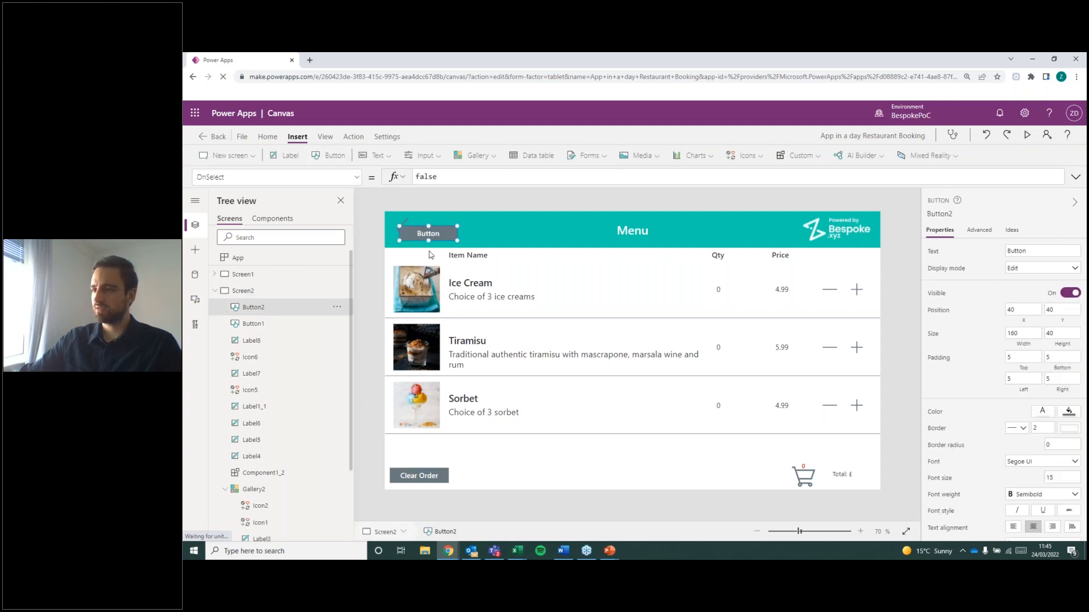
left_click_drag(434, 233, 675, 470)
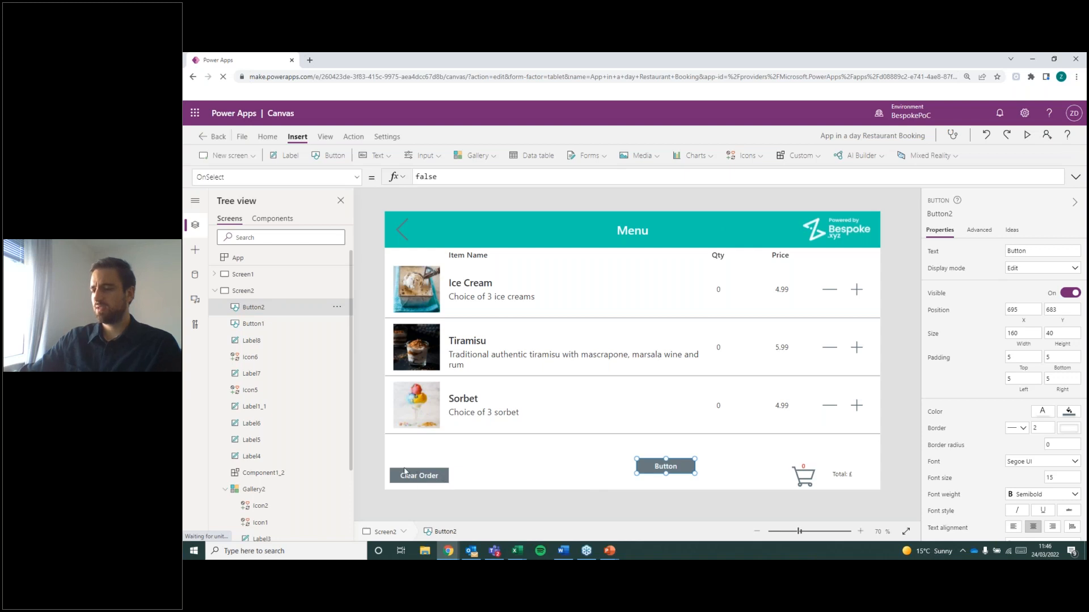
left_click_drag(687, 478, 752, 478)
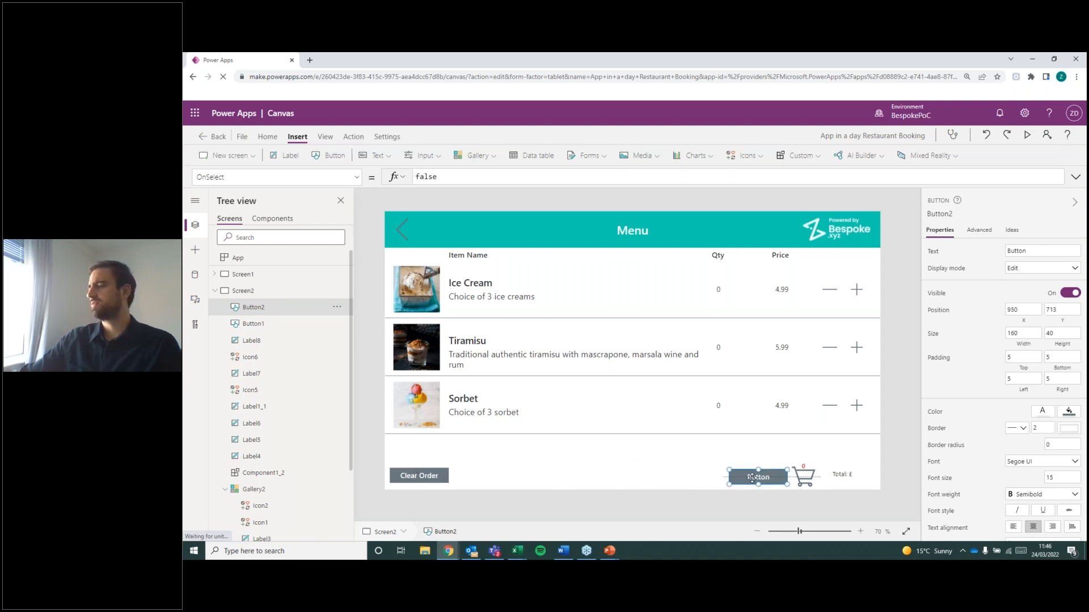
left_click(668, 472)
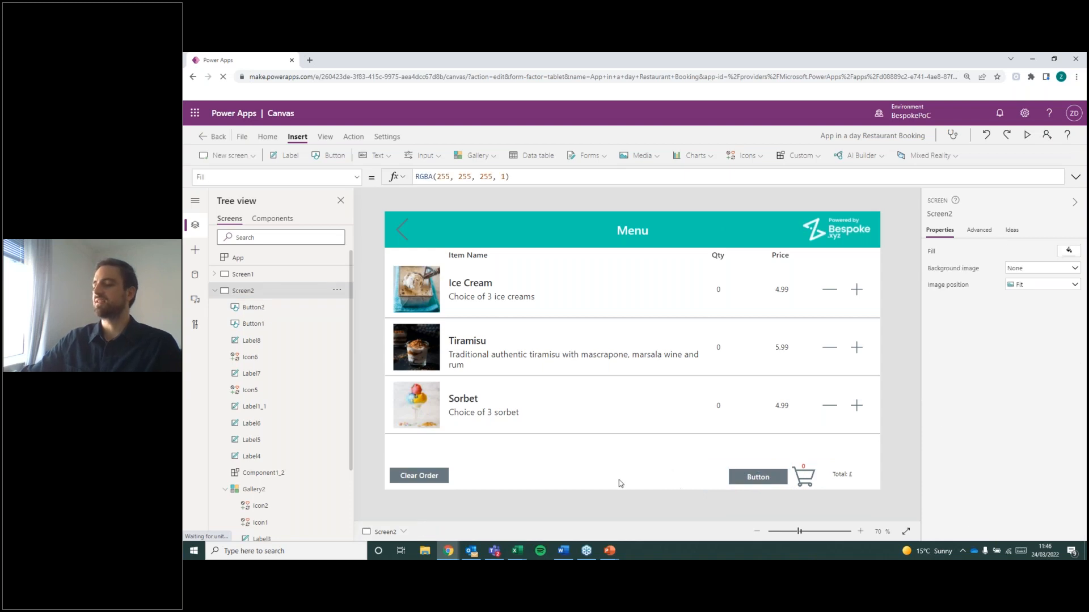
Examine the Clear Order button's OnSelect formula and its available properties, compare them with the new button, and run Clear Order again.
left_click(423, 480)
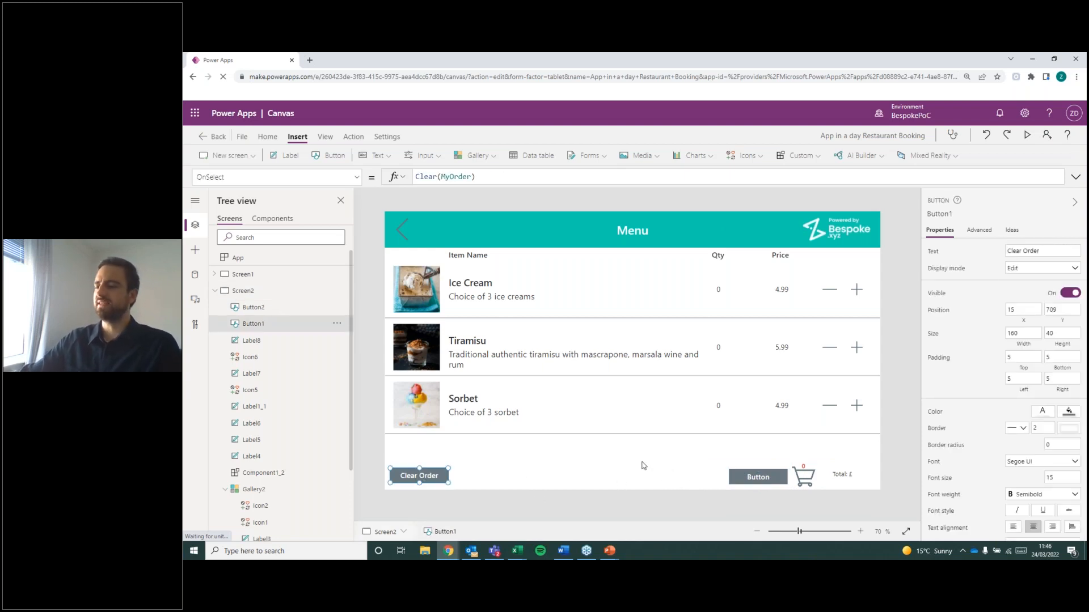
left_click(514, 465)
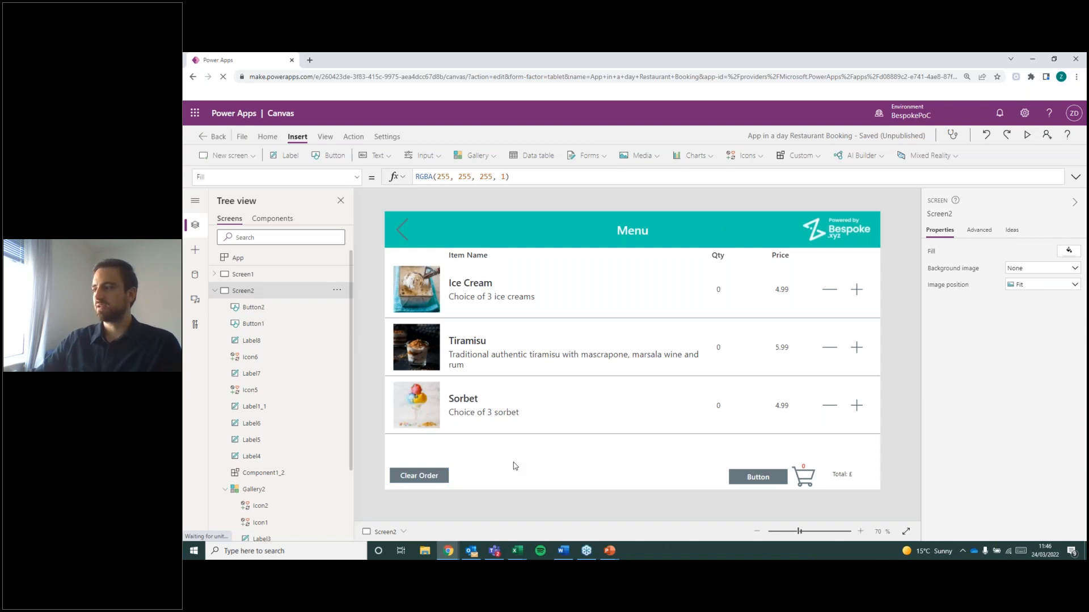
left_click(765, 480)
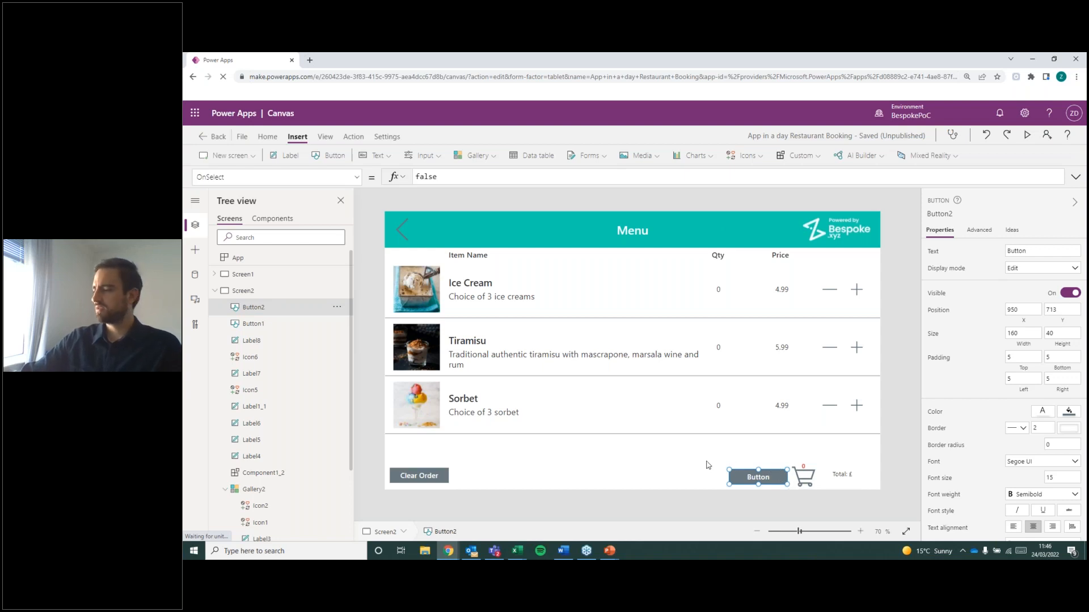
left_click(570, 472)
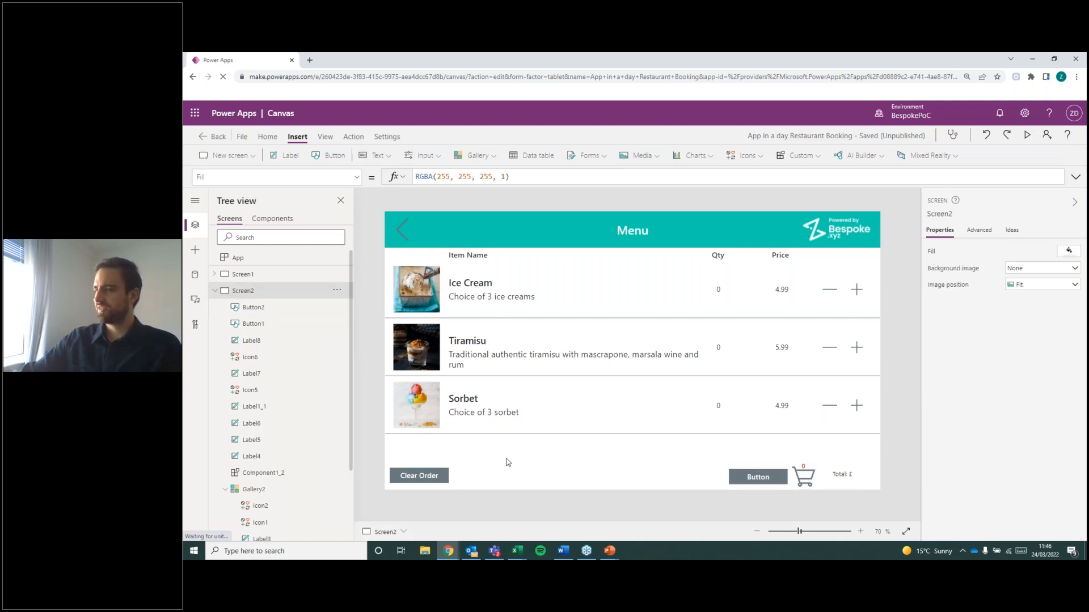
left_click(420, 475)
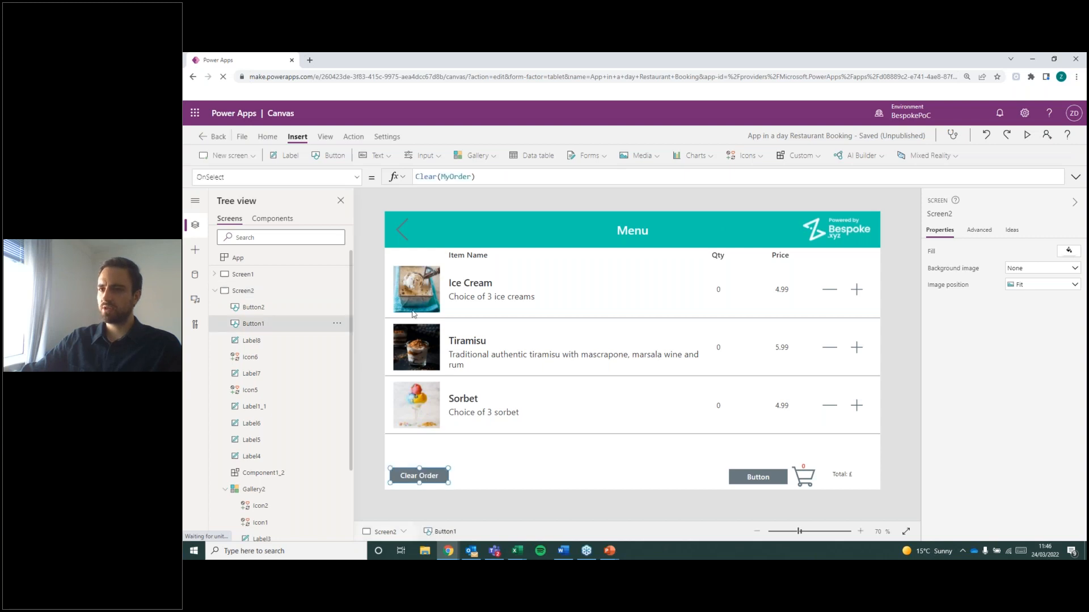
left_click(356, 177)
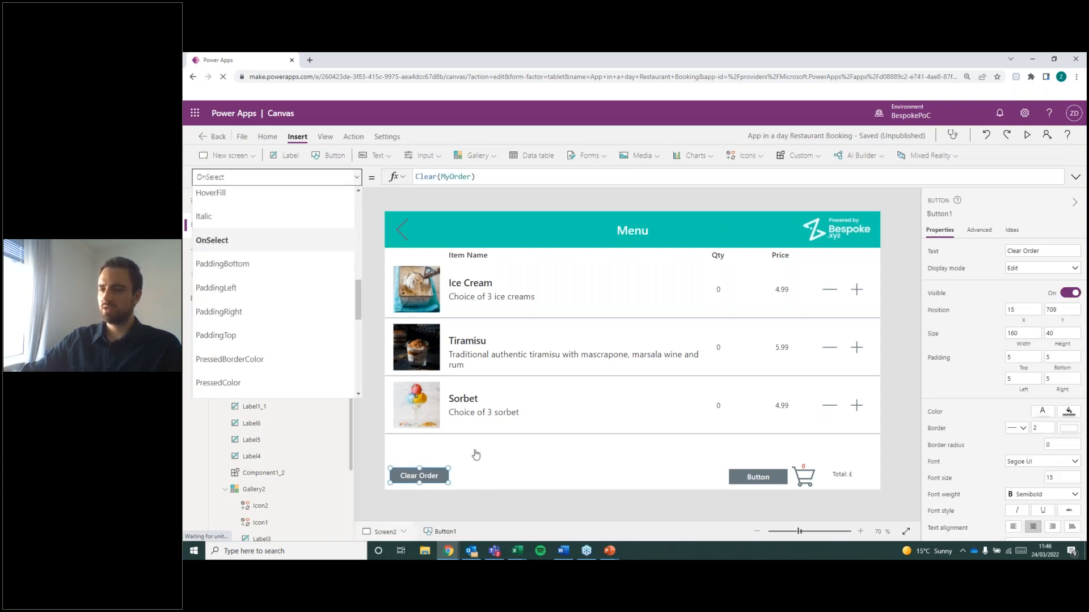
scroll(335, 313, "down", 4)
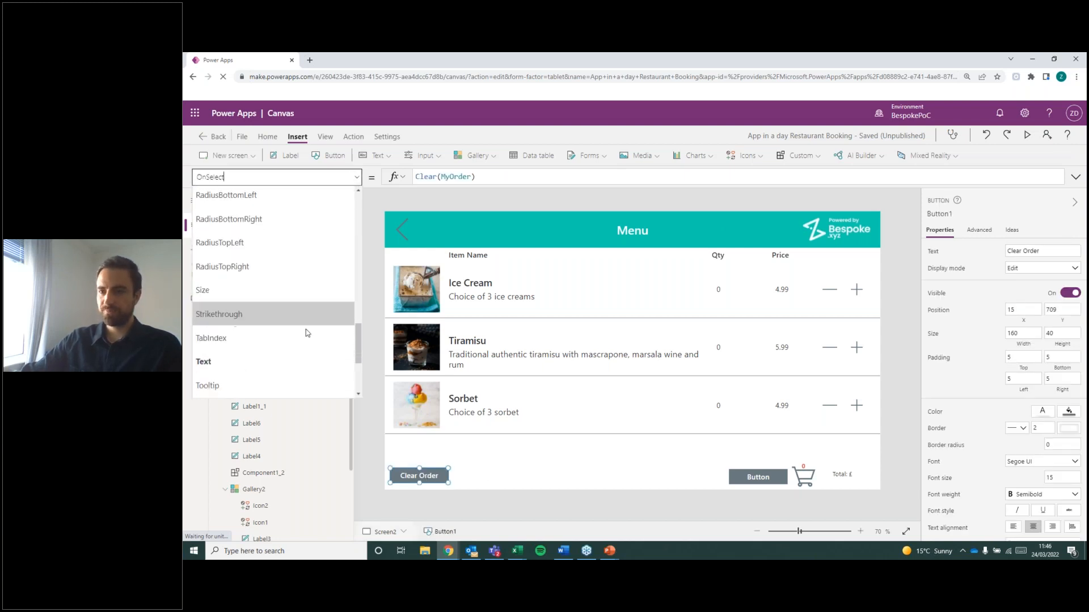
left_click(485, 462)
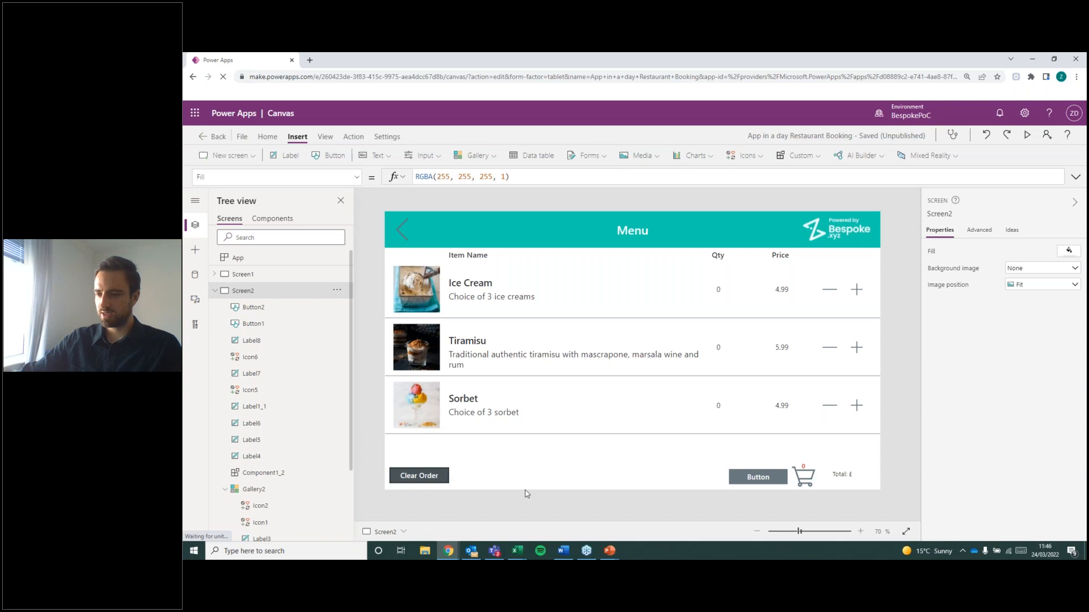
left_click(424, 479, "alt")
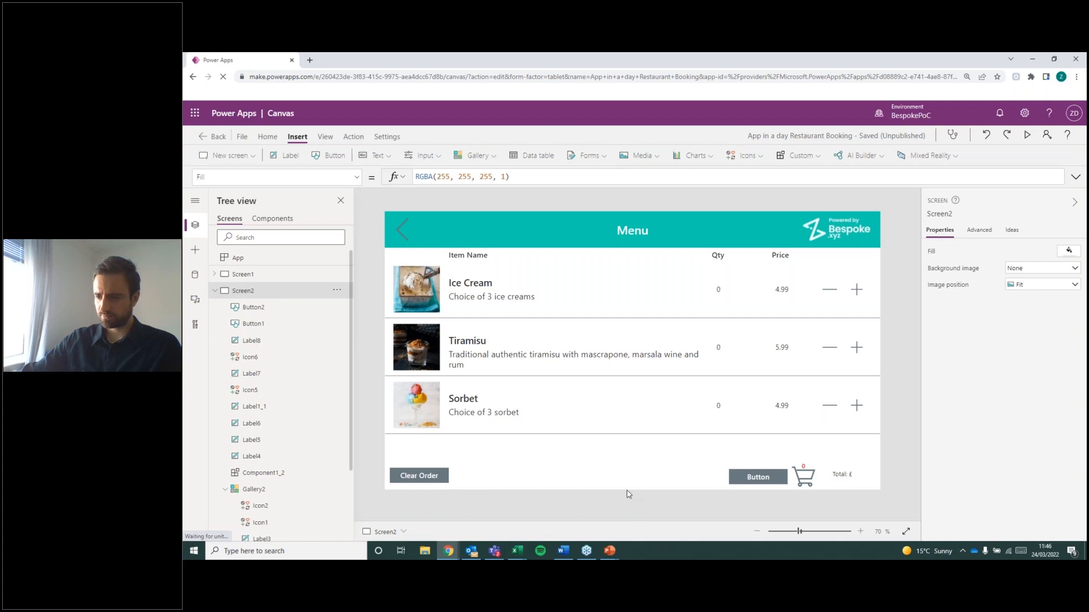
left_click(426, 478, "alt")
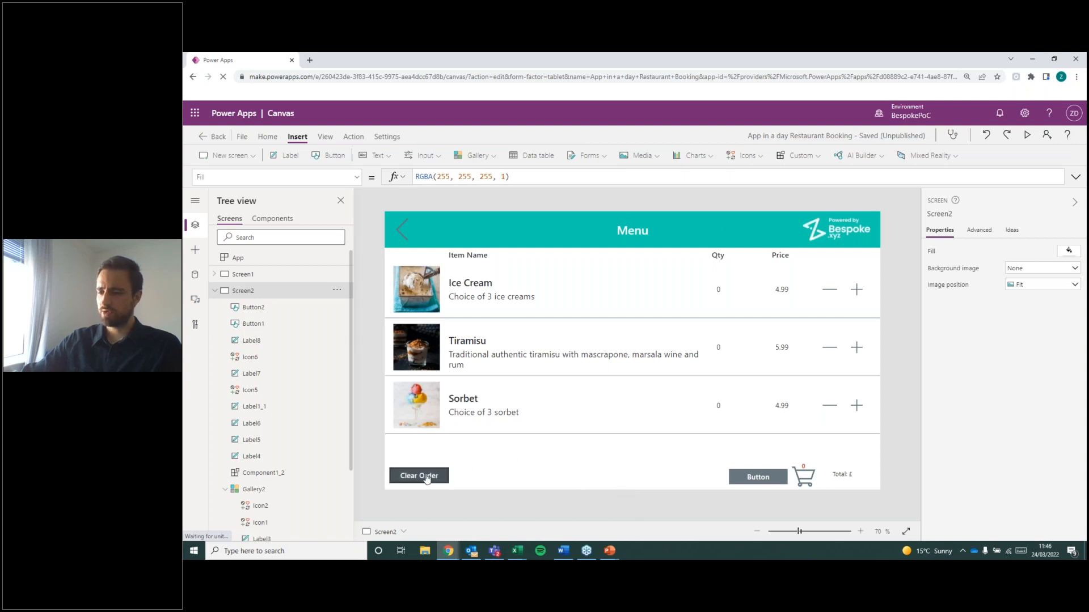
Move the new button level with the Clear Order button, to about X 926, Y 709.
left_click(755, 480)
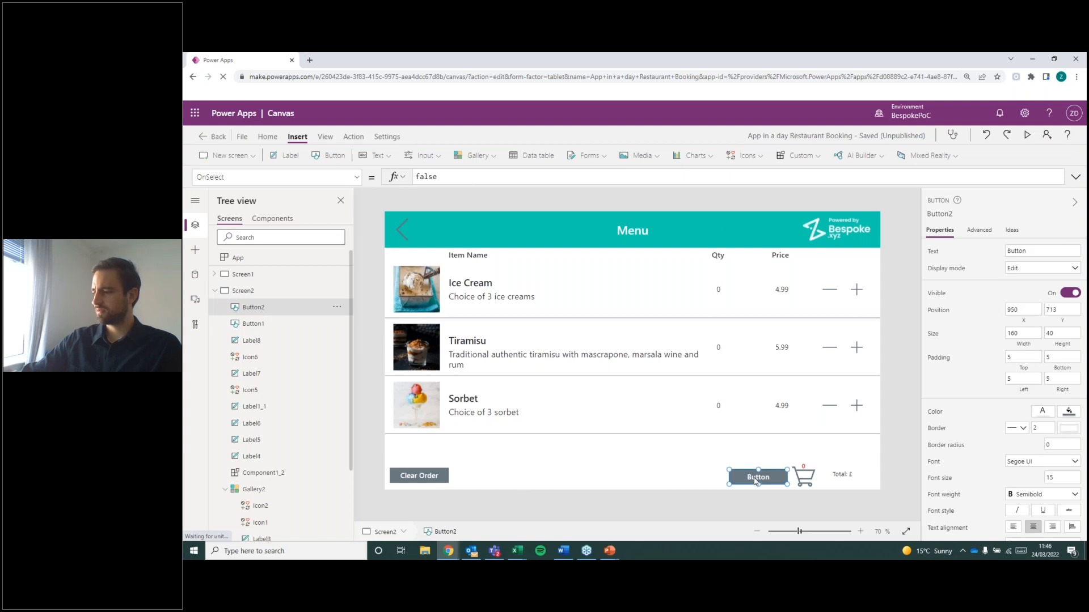
left_click_drag(752, 482, 749, 479)
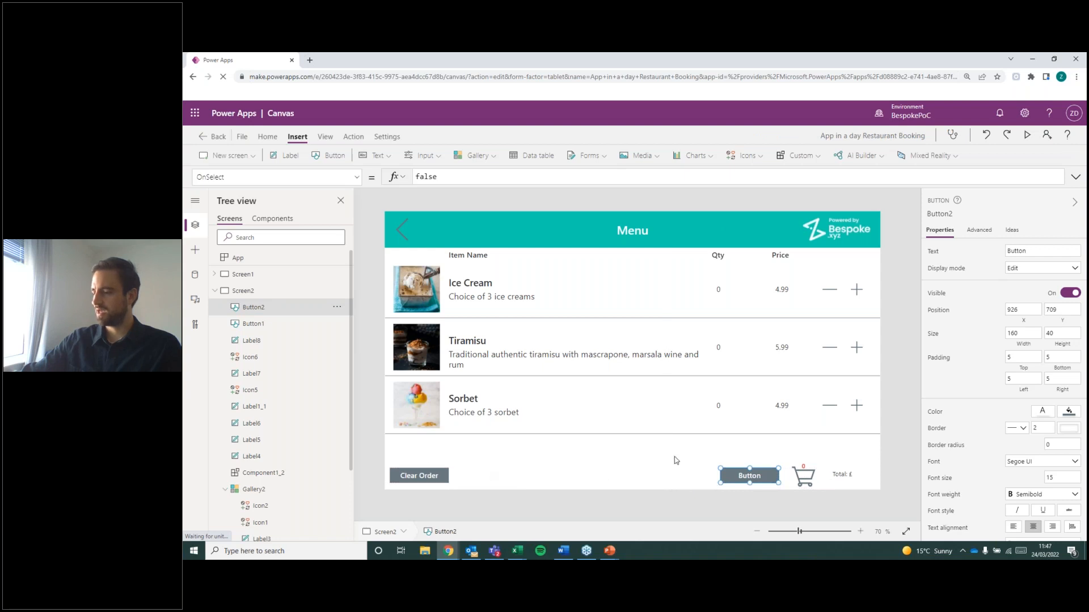
Set the Text property of the new button beside the cart to "Continue to Complete Order".
left_click(334, 177)
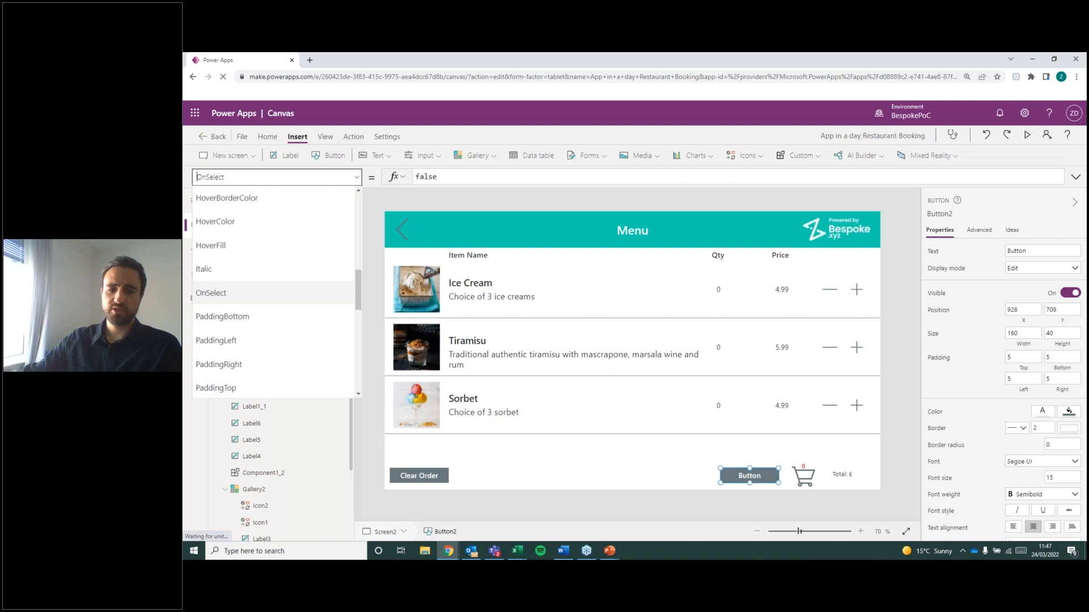
key("super+d")
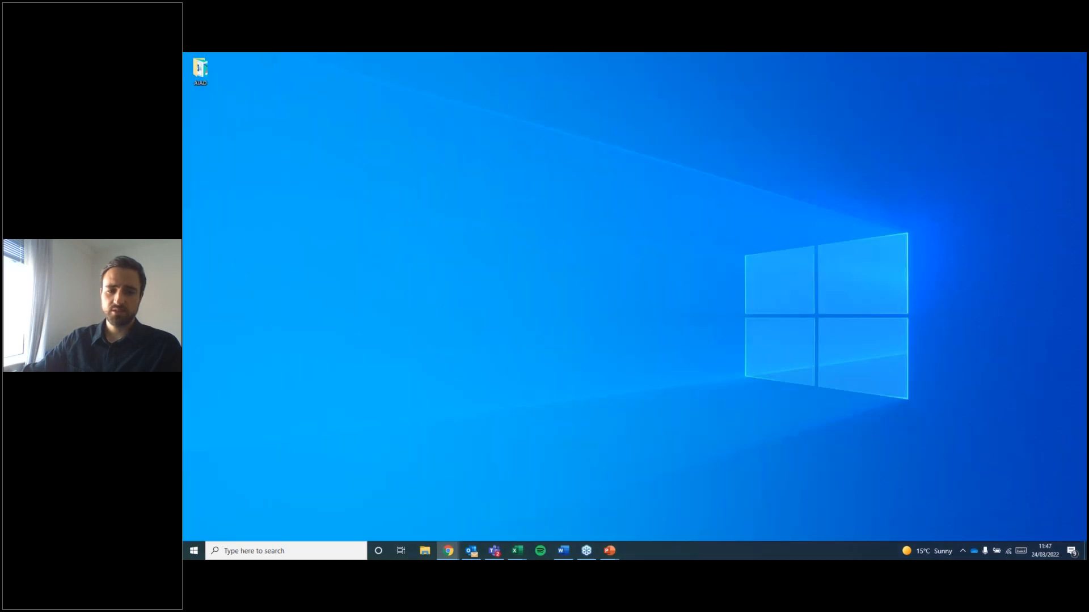
key("super+d")
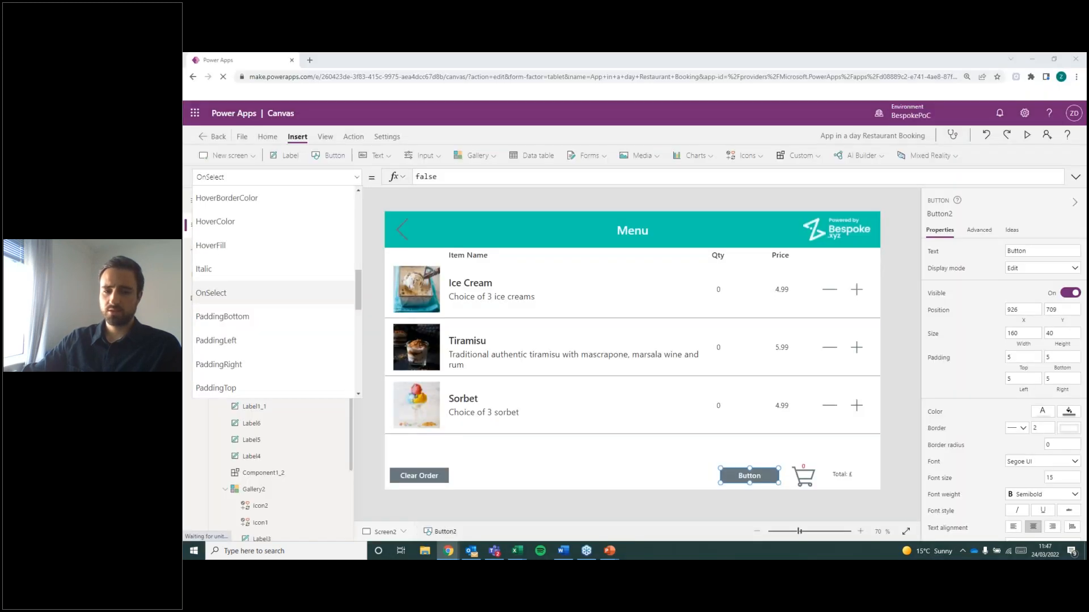
left_click(361, 315)
scroll(361, 315, "down", 3)
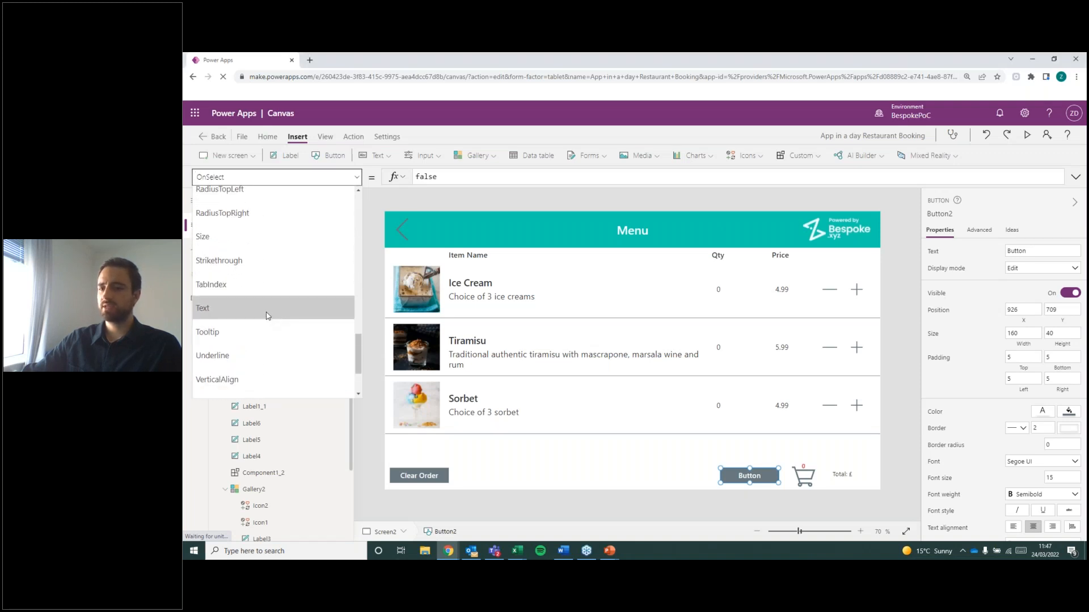
left_click(267, 310)
left_click_drag(446, 178, 418, 177)
type("Continue ")
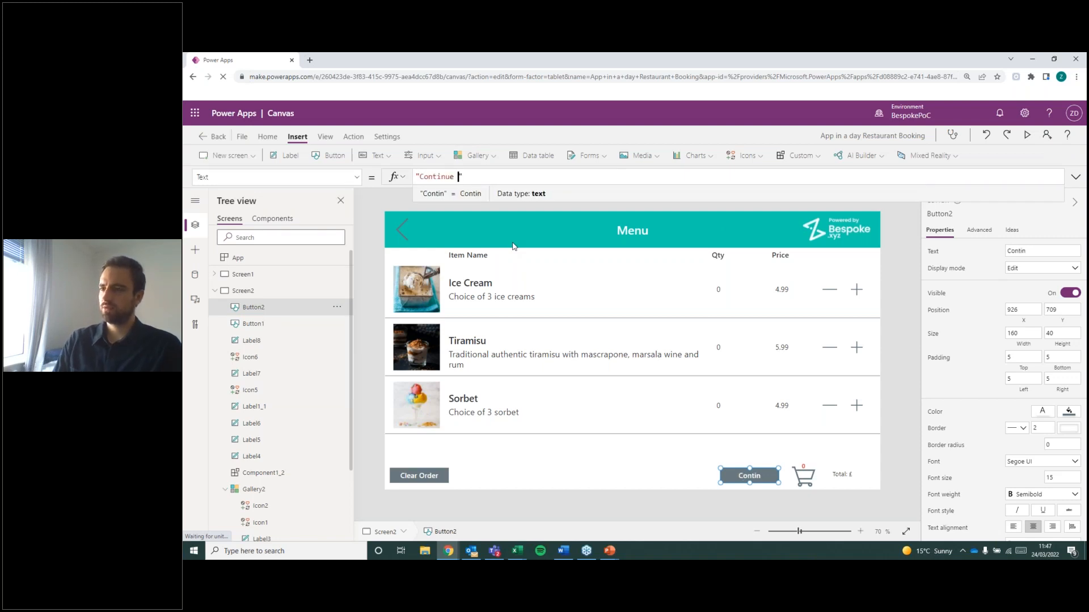
type("to Co")
type("om")
key("BackSpace")
key("BackSpace")
type("mplete ")
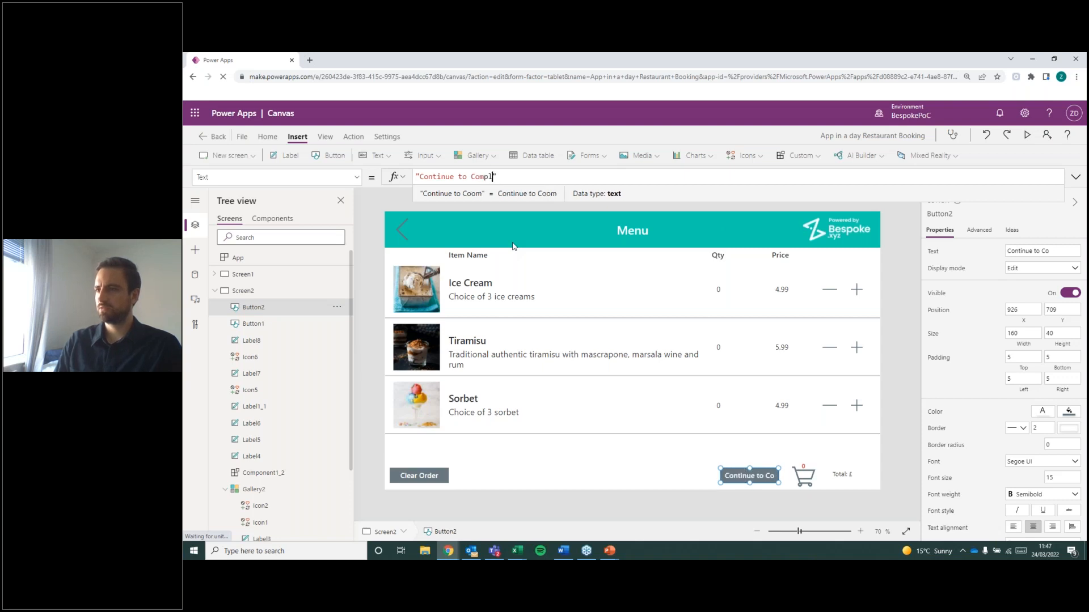
type("Order")
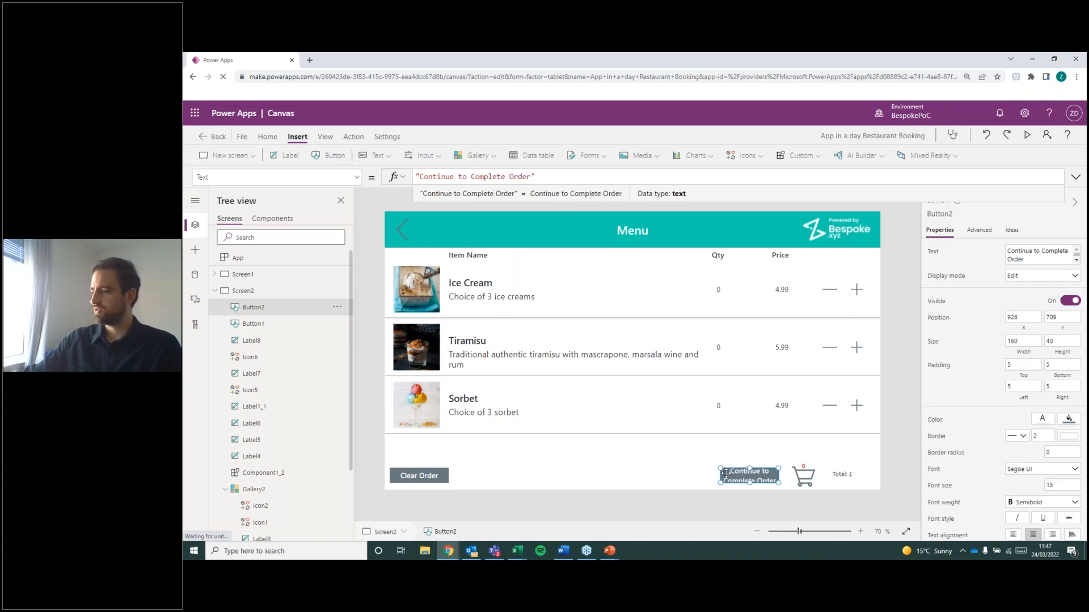
Enlarge the Continue to Complete Order button to a height of about 64 and reposition it at about X 920, Y 692.
mouse_move(748, 467)
left_mouse_down()
mouse_move(751, 488)
mouse_move(755, 470)
left_mouse_up()
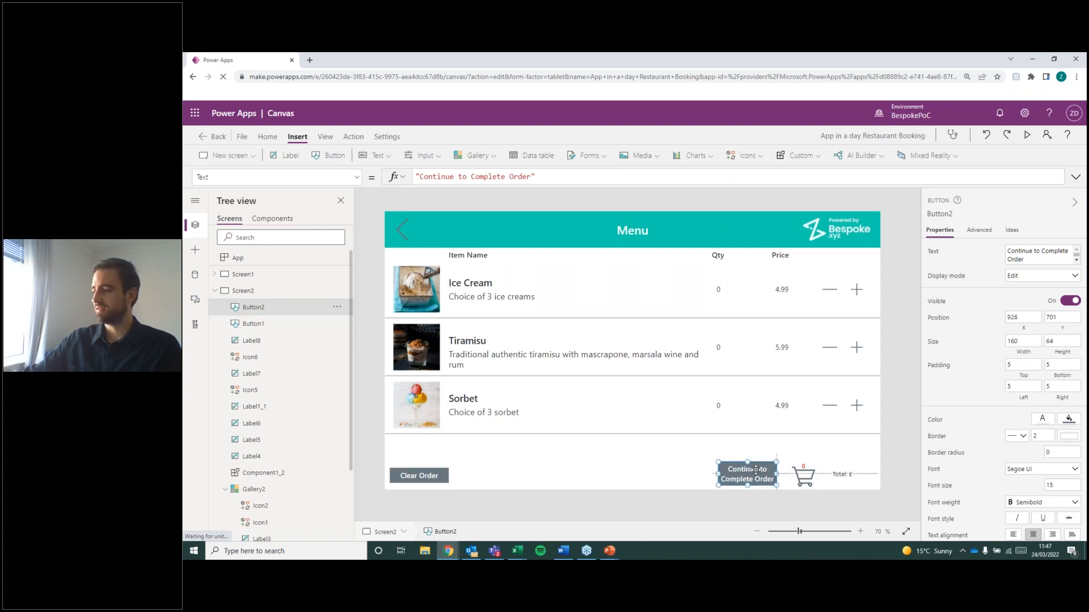
left_click(684, 462)
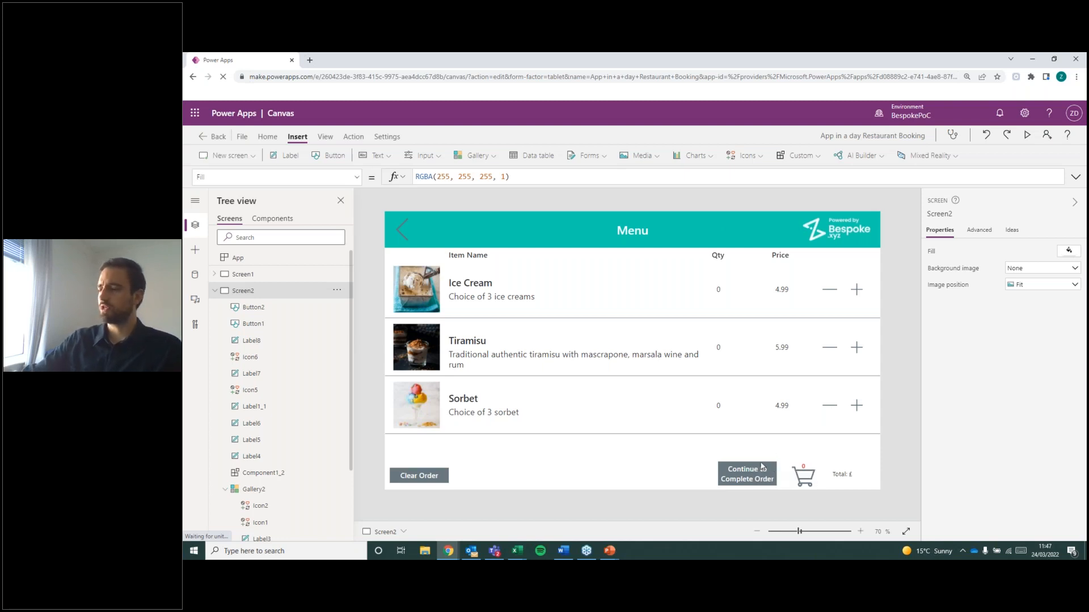
left_click(755, 475)
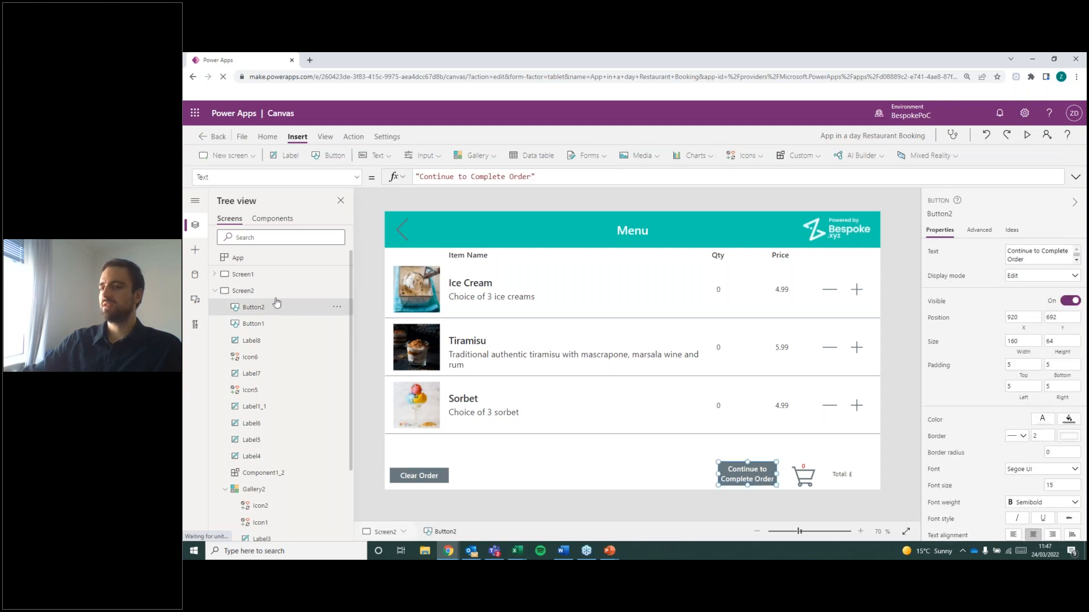
Collapse Screen2's controls in the tree and compare the Categories screen with the Menu screen.
left_click(216, 291)
key("alt+Tab")
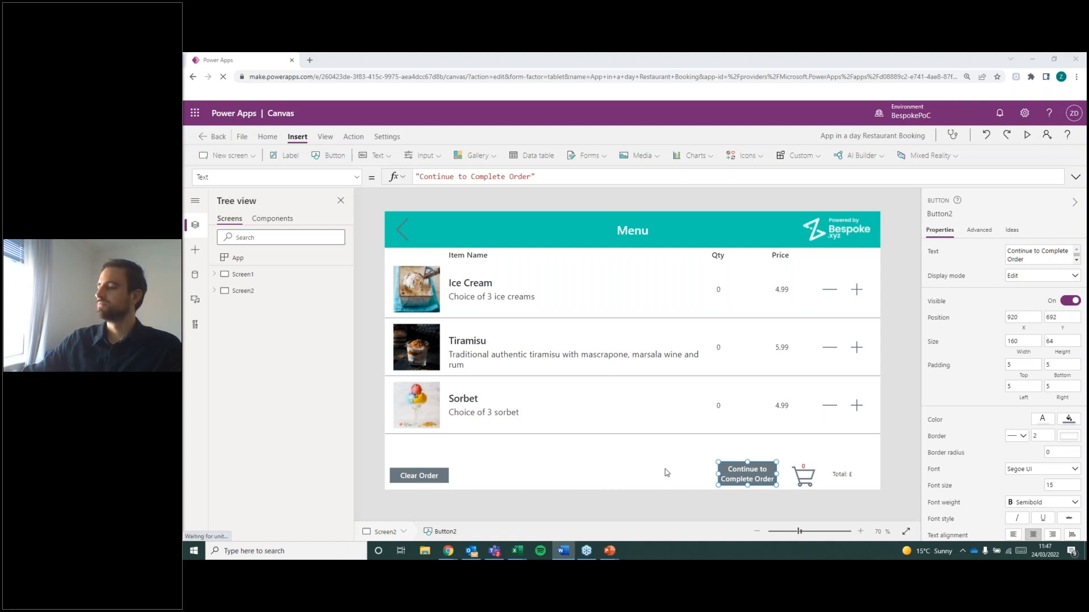
left_click(842, 483)
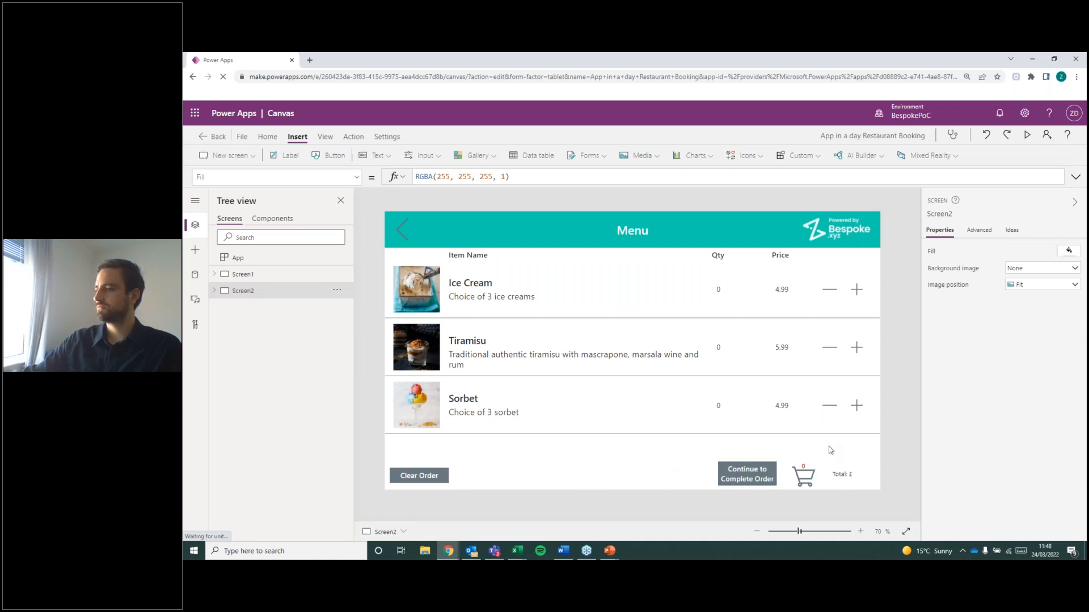
left_click(286, 274)
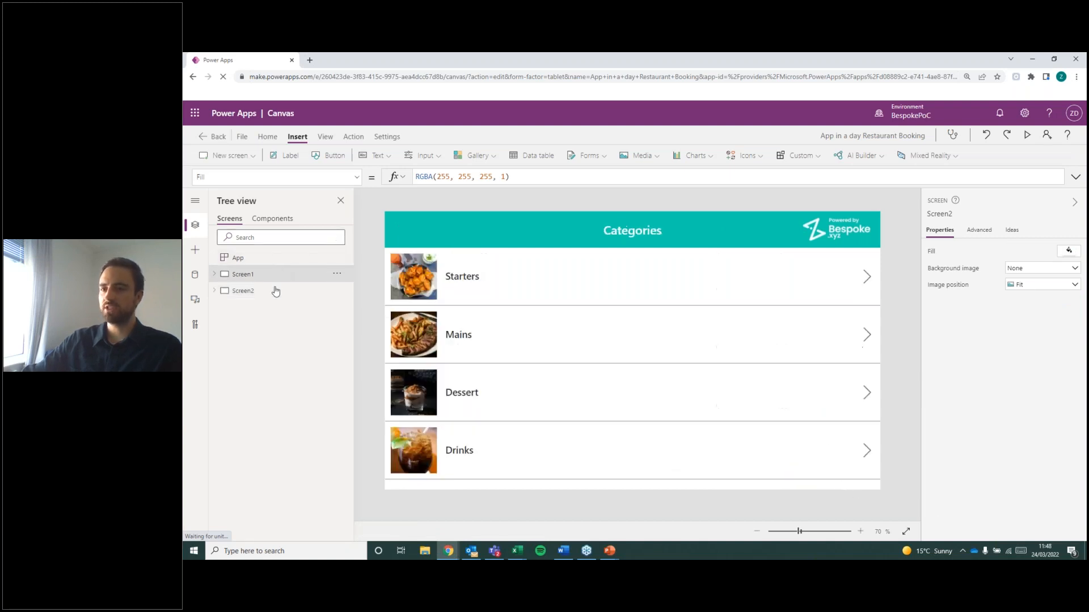
left_click(276, 291)
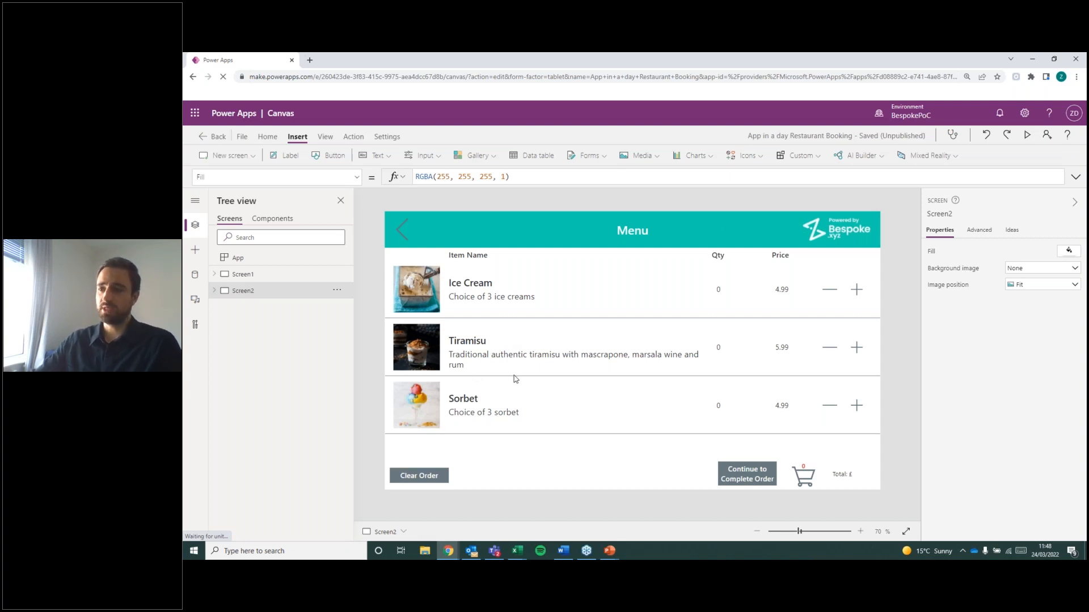
Preview the app from Screen1, open the Drinks menu and add three Lagers and one Ale to the order.
left_click(261, 275)
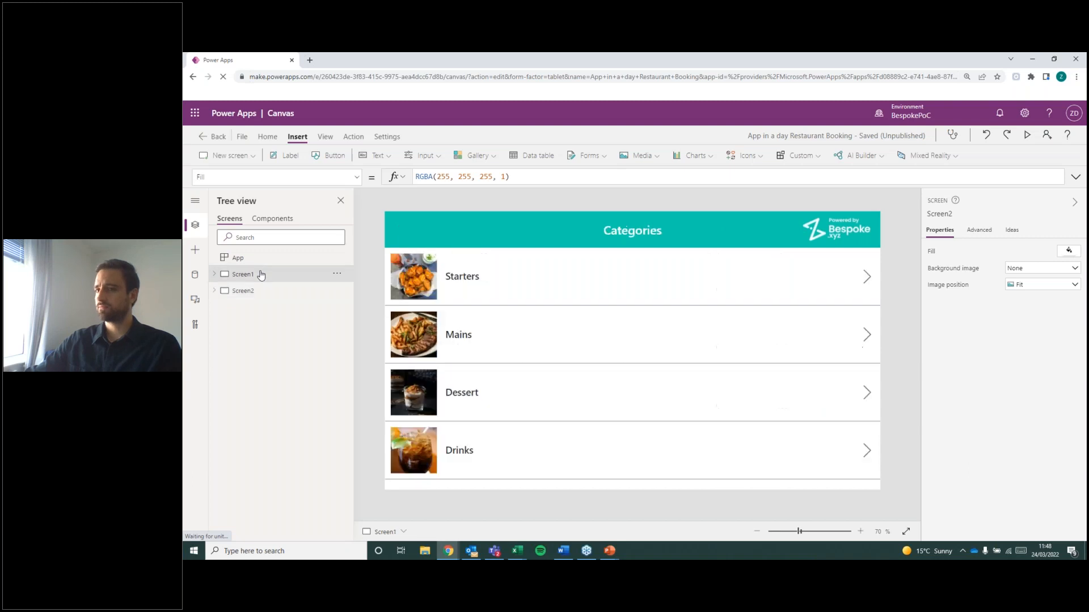
left_click(1027, 135)
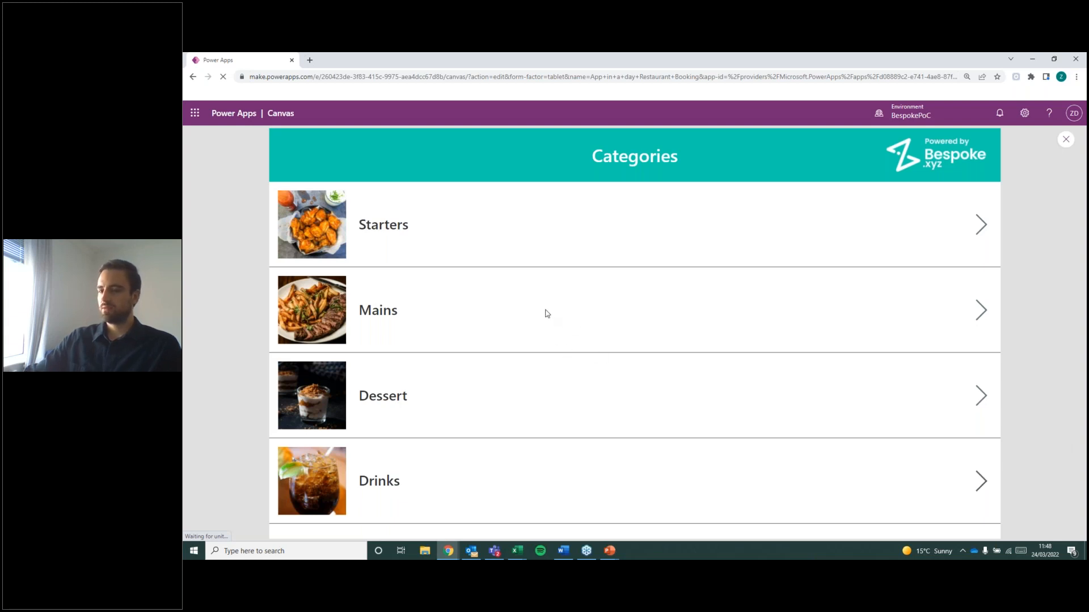
left_click(528, 306)
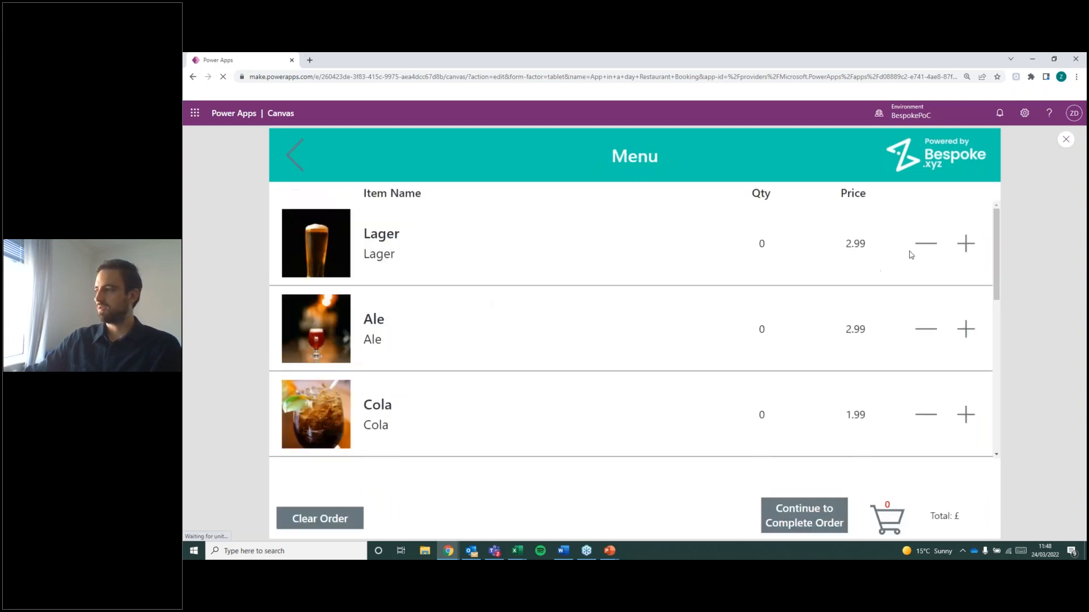
left_click(966, 249)
left_click(965, 247)
left_click(967, 247)
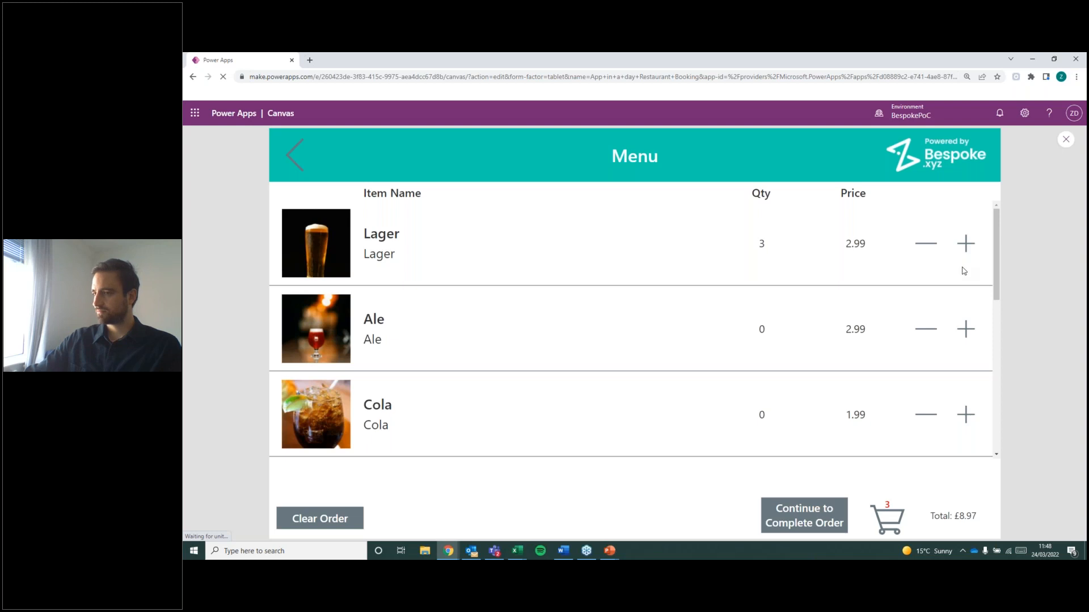
left_click(965, 329)
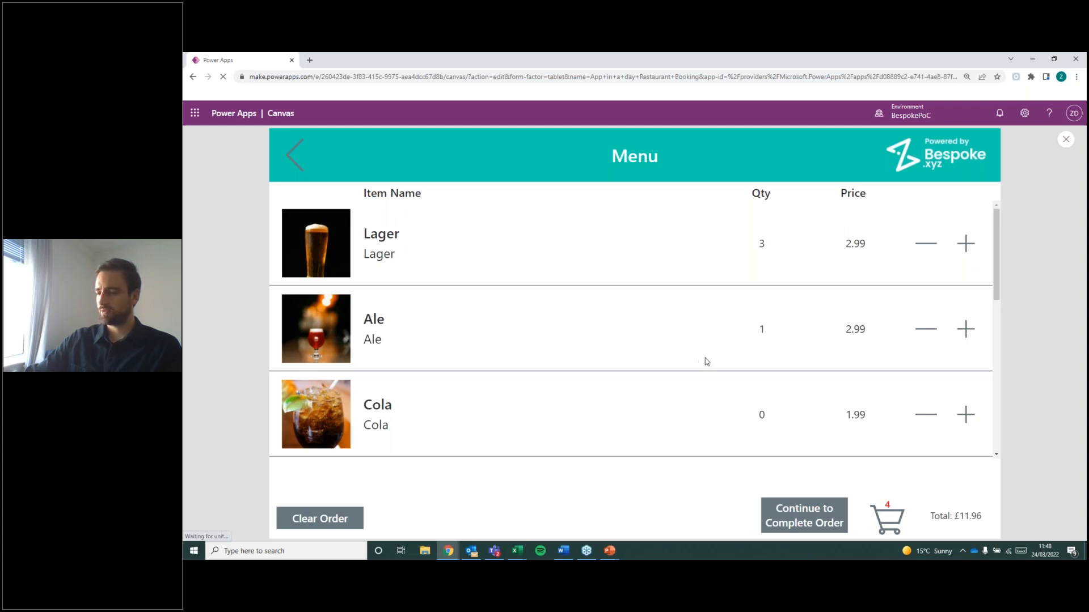
Return to the categories, open Starters and add one Bread and Olives, one Chicken Wings and two Salad Bowls.
left_click(293, 160)
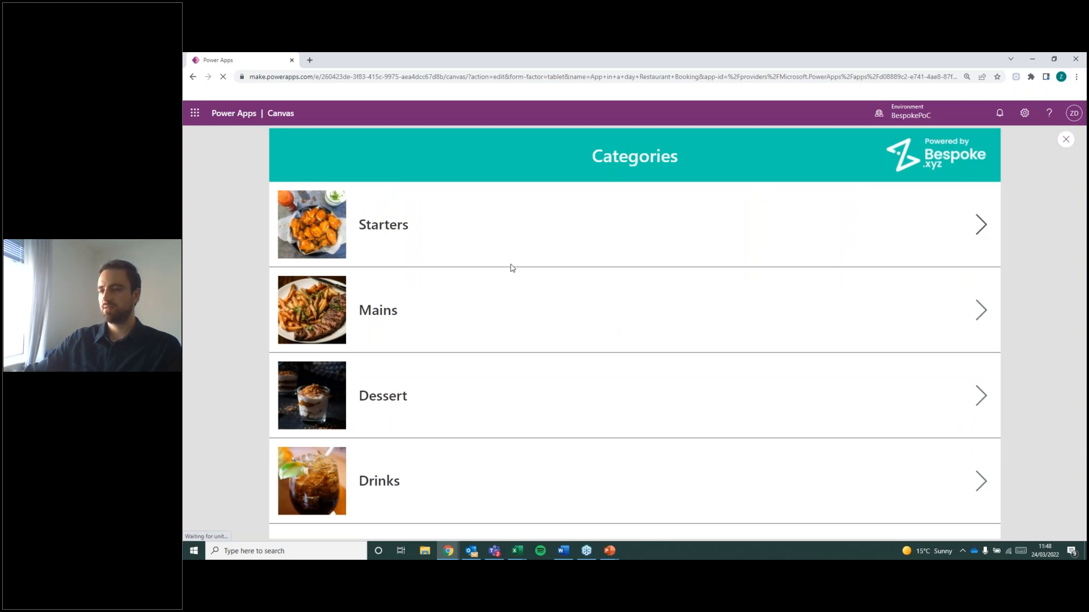
left_click(488, 286)
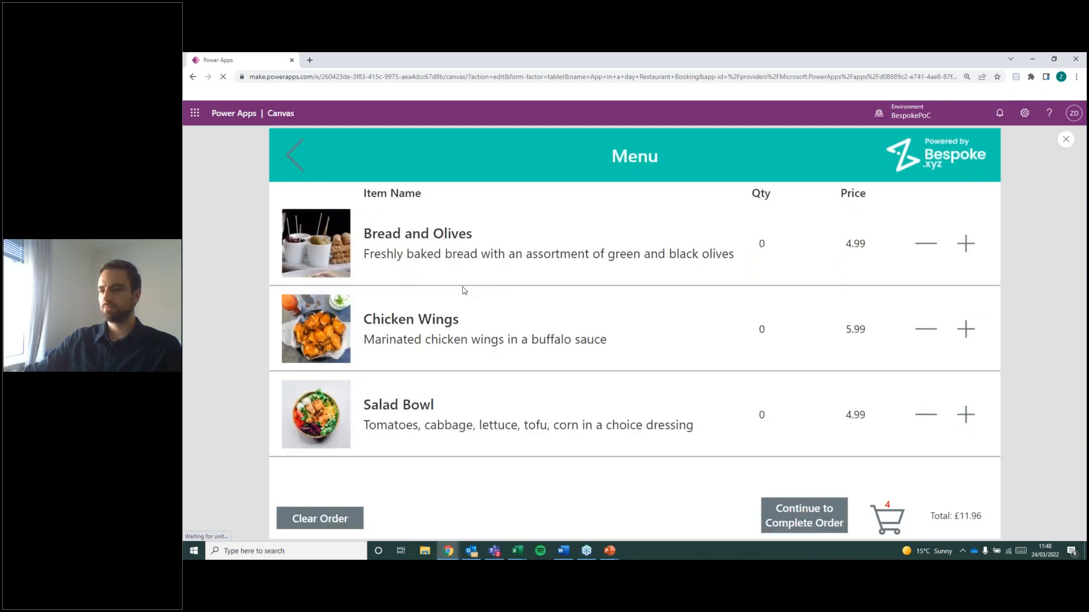
left_click(966, 252)
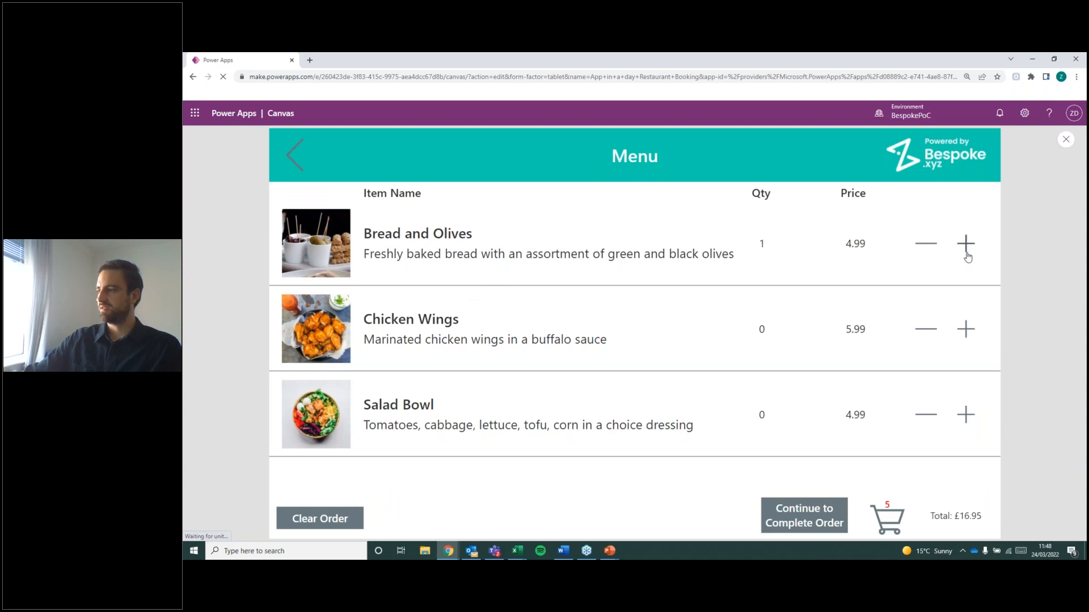
left_click(970, 329)
left_click(967, 414)
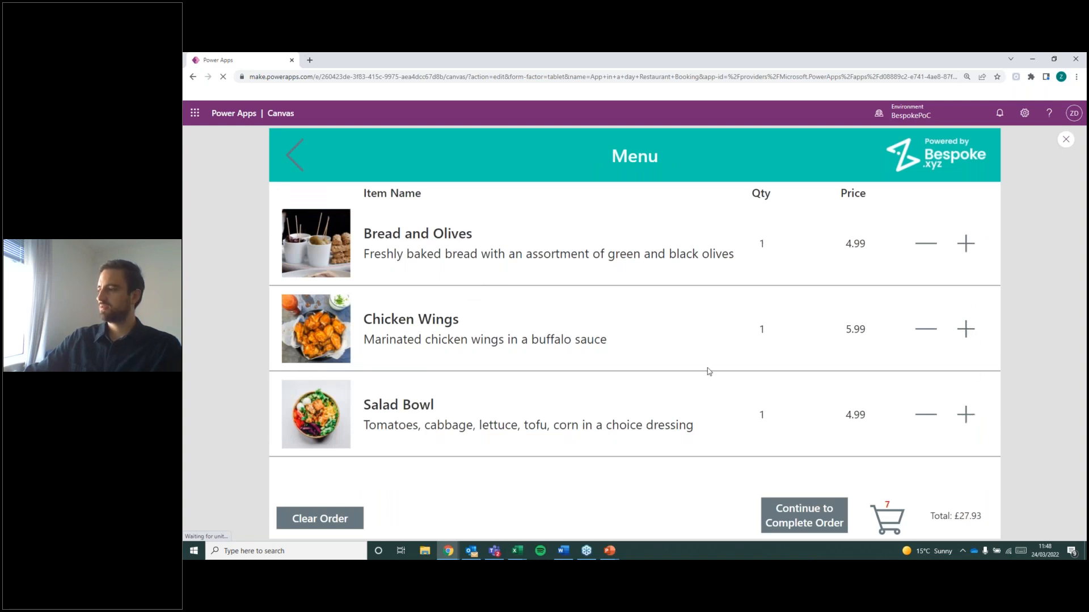
left_click(974, 417)
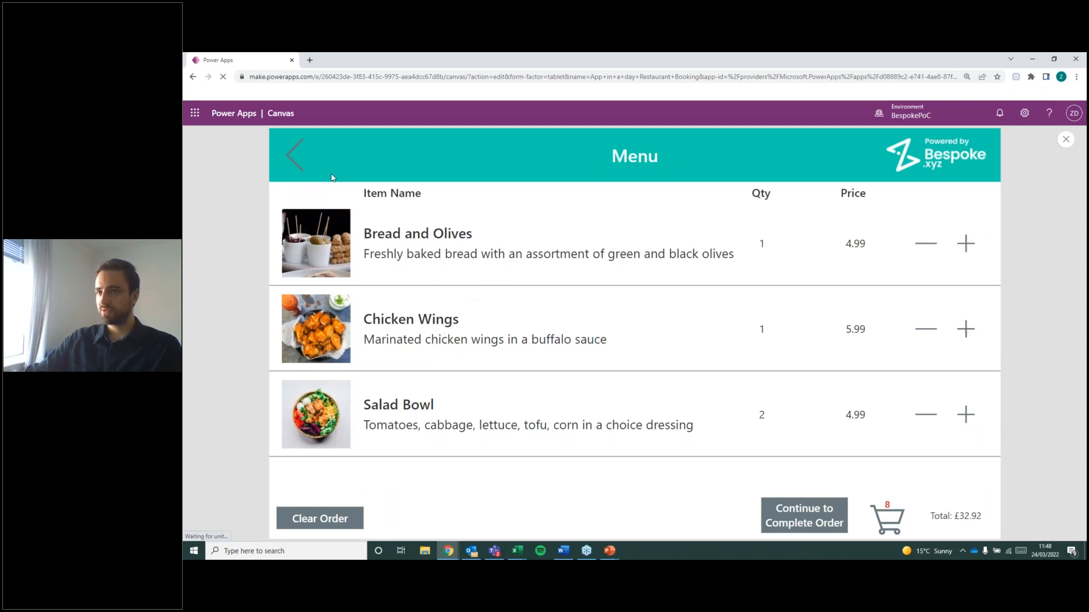
Return to the categories, open Mains and add one Fish and Chips to the order.
left_click(293, 154)
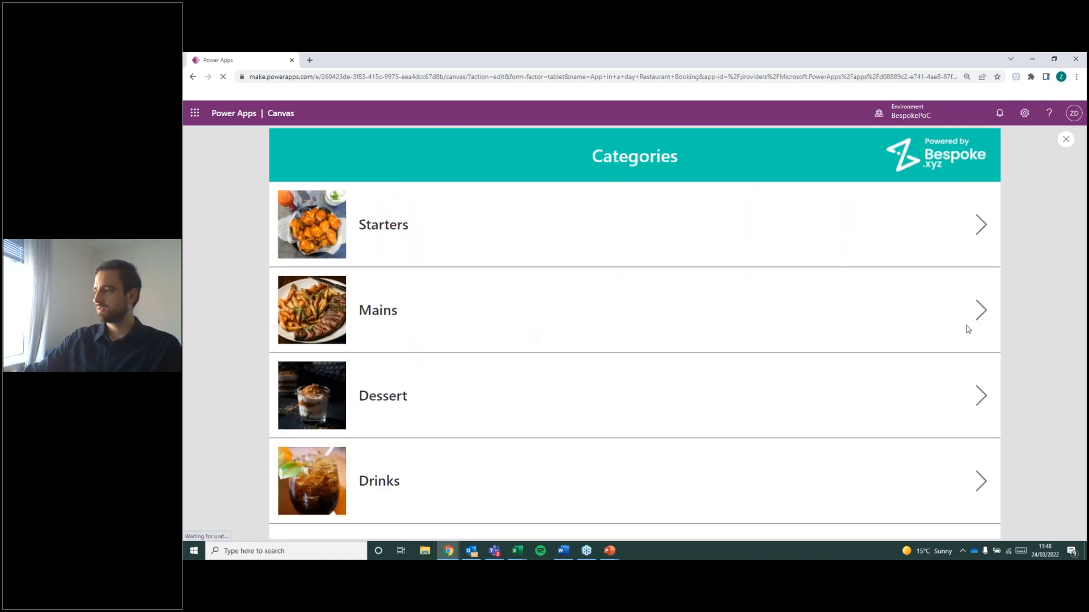
left_click(874, 336)
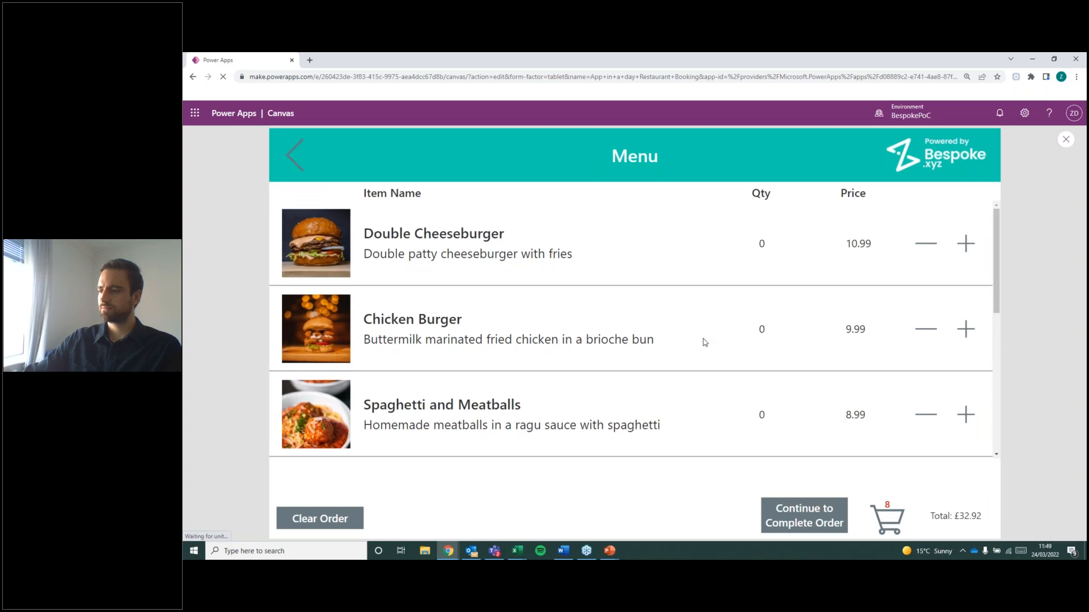
scroll(647, 360, "down", 3)
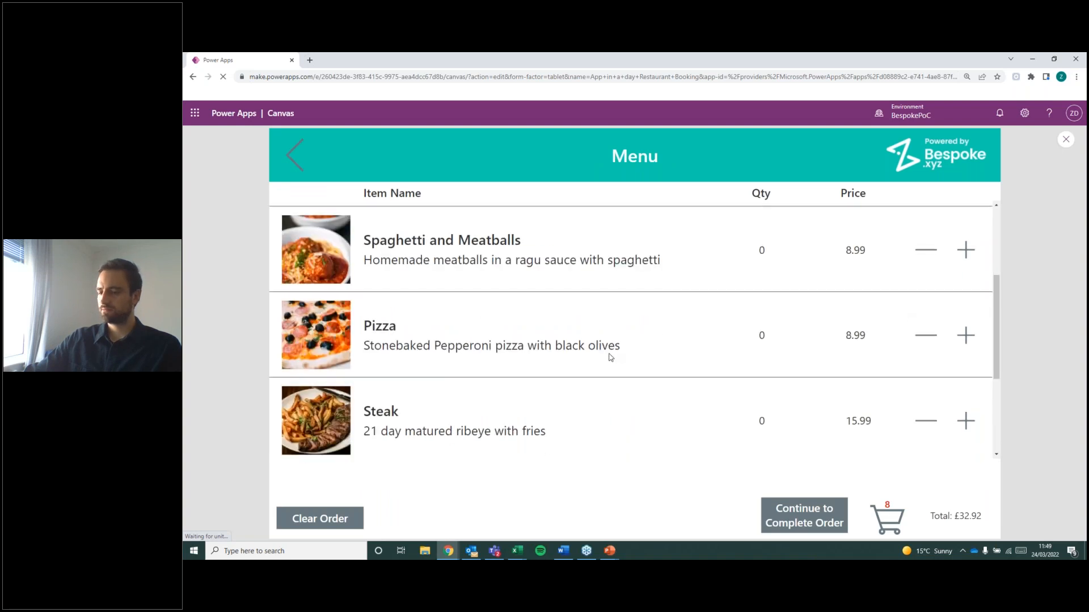
scroll(610, 356, "down", 3)
scroll(605, 361, "up", 2)
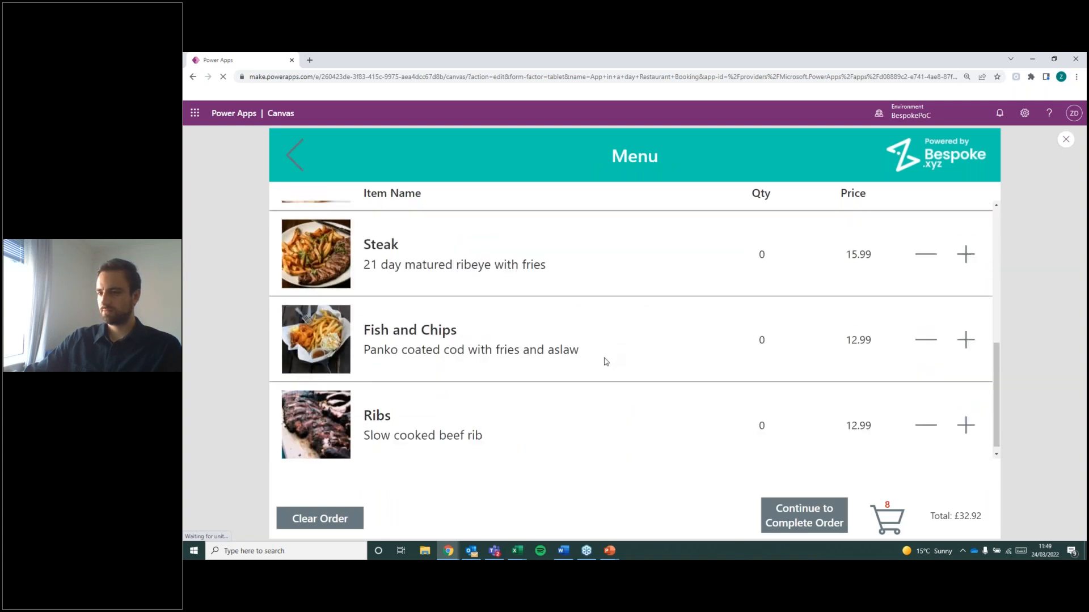
scroll(624, 363, "down", 1)
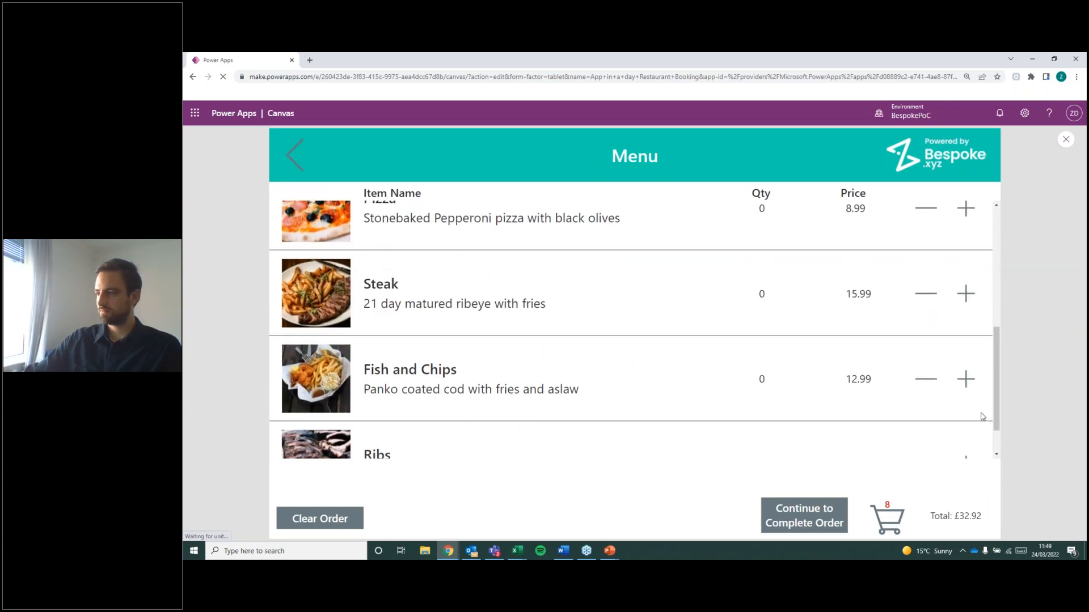
left_click(966, 378)
Add one Chicken Burger and three Double Cheeseburgers from the Mains menu to the order.
scroll(622, 389, "up", 1)
scroll(559, 396, "down", 1)
scroll(659, 400, "up", 3)
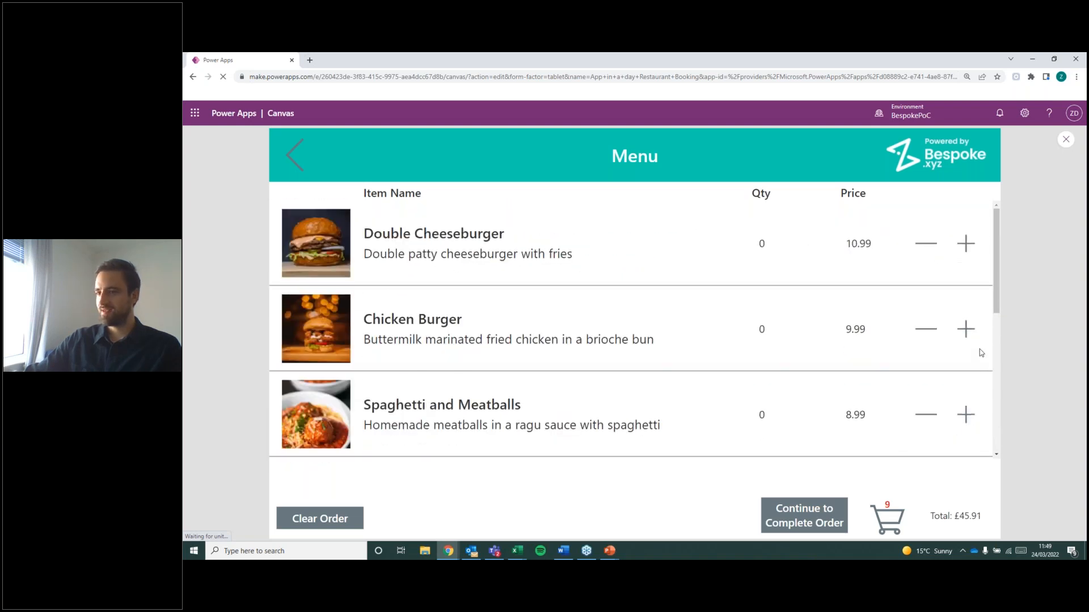
left_click(965, 329)
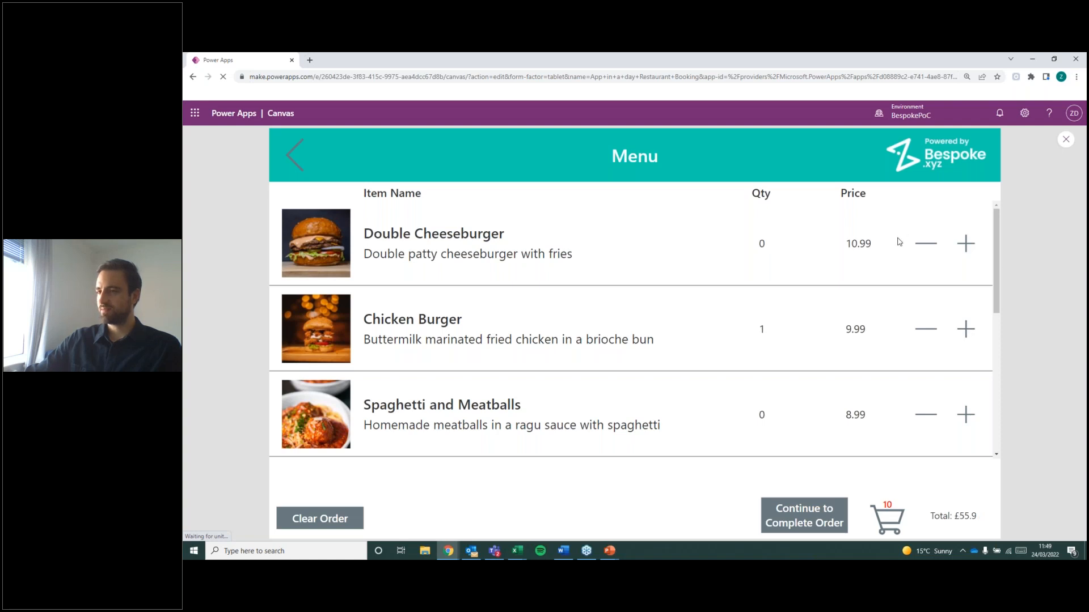
left_click(969, 248)
left_click(970, 250)
left_click(971, 250)
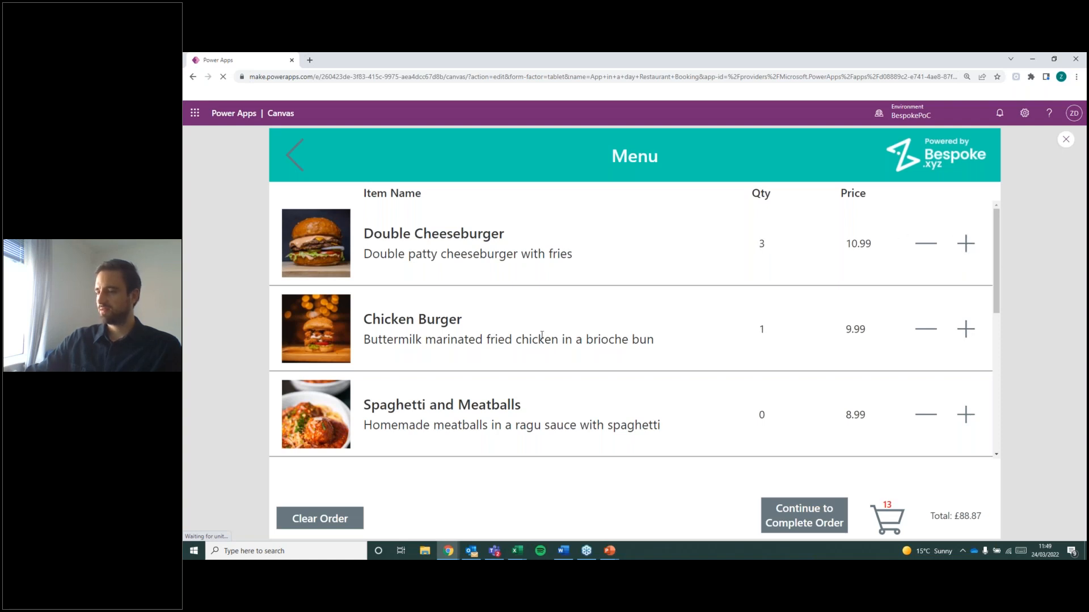
scroll(532, 357, "down", 3)
scroll(530, 354, "up", 3)
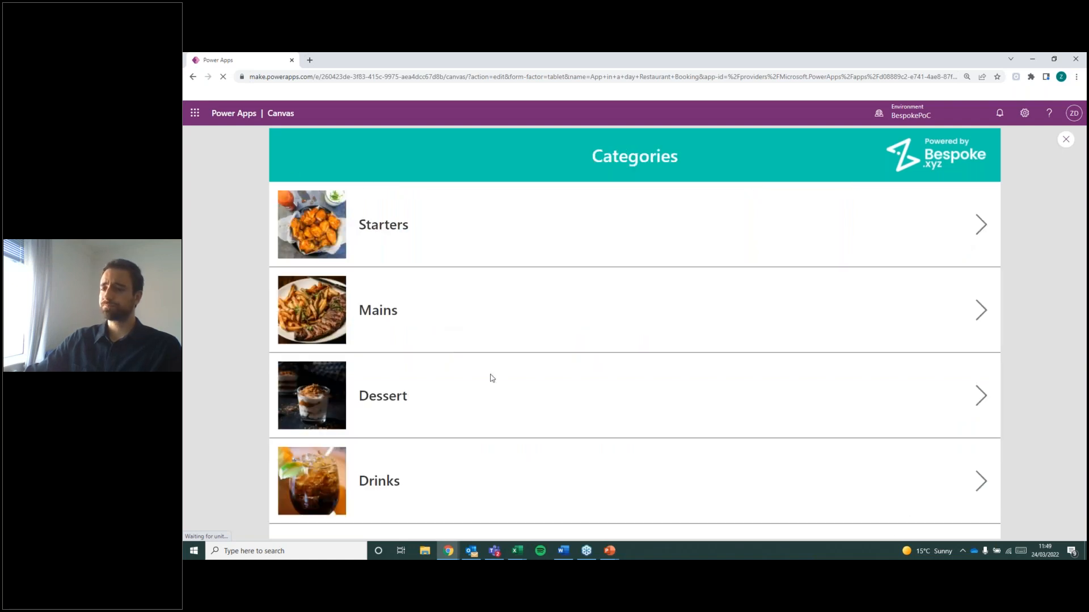
Open the Dessert menu and add two Ice Creams and two Sorbets to the order.
left_click(982, 404)
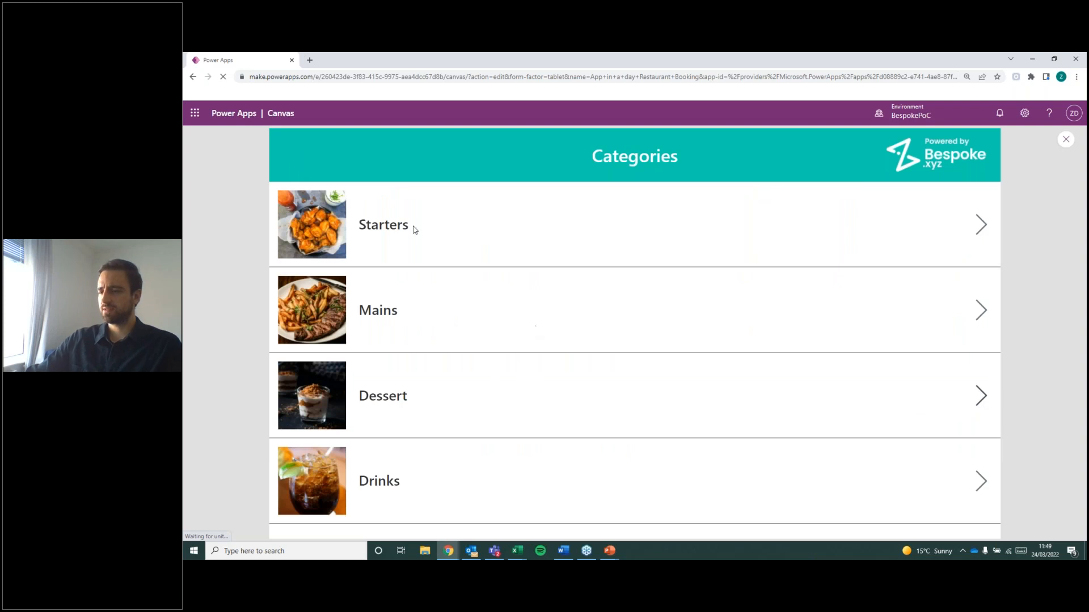
left_click(968, 245)
left_click(966, 243)
left_click(965, 414)
left_click(966, 414)
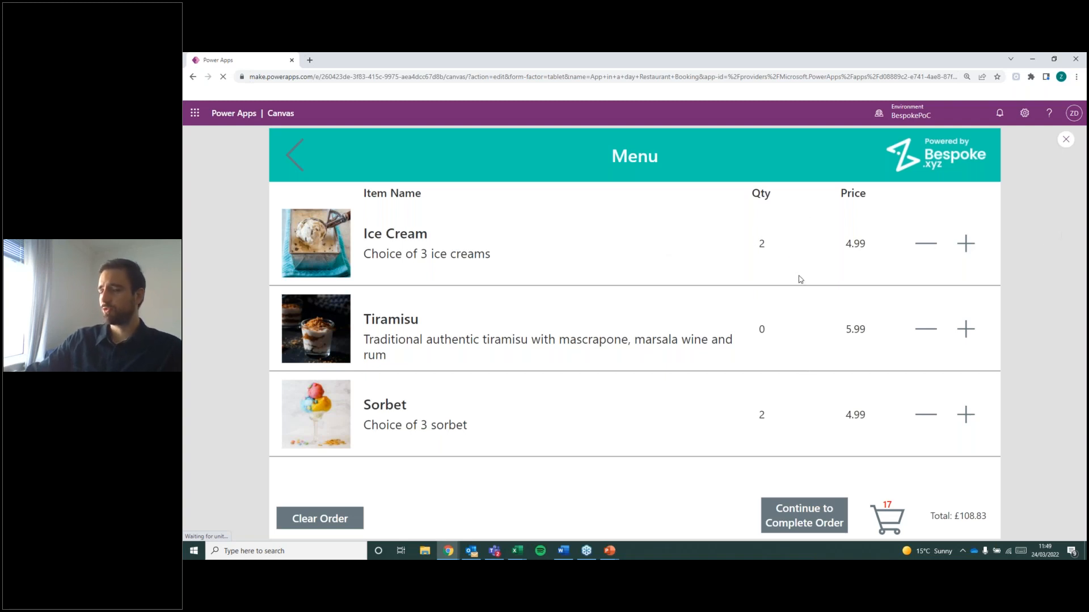
Reduce the Ice Cream and Sorbet quantities to 0.
left_click(925, 245)
left_click(928, 248)
left_click(925, 416)
left_click(926, 416)
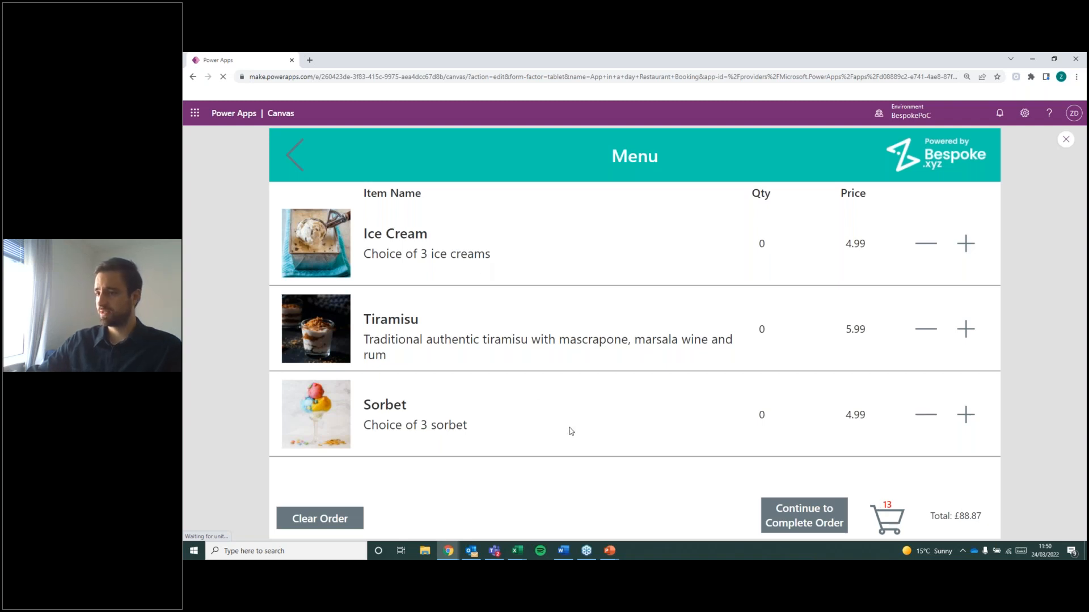
Return to the categories, reopen the Mains menu and remove Fish and Chips from the order.
left_click(285, 158)
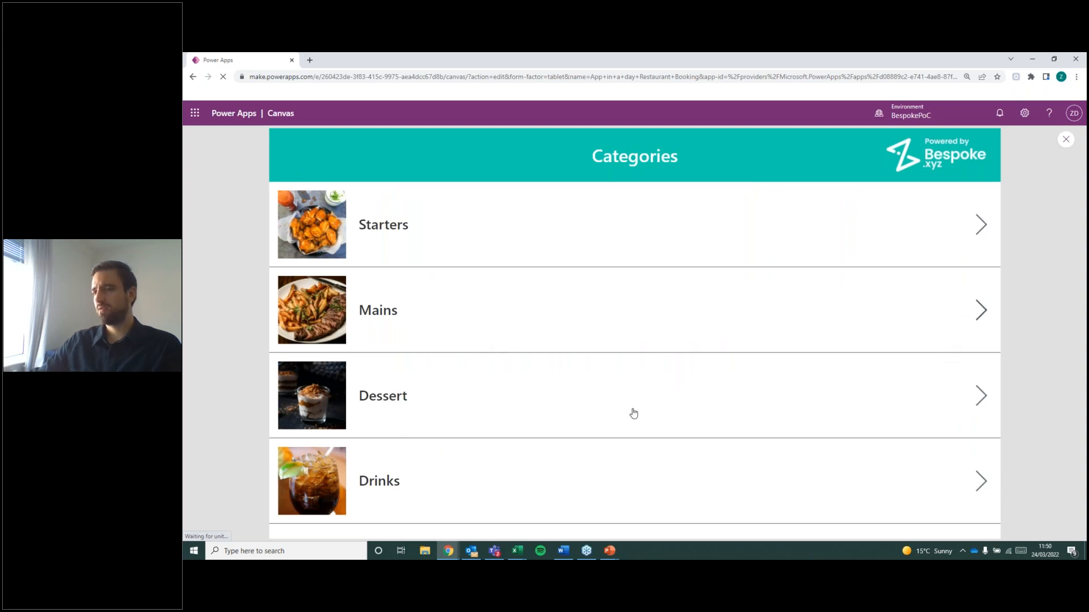
left_click(651, 396)
scroll(787, 387, "down", 3)
scroll(785, 388, "down", 1)
scroll(786, 388, "up", 3)
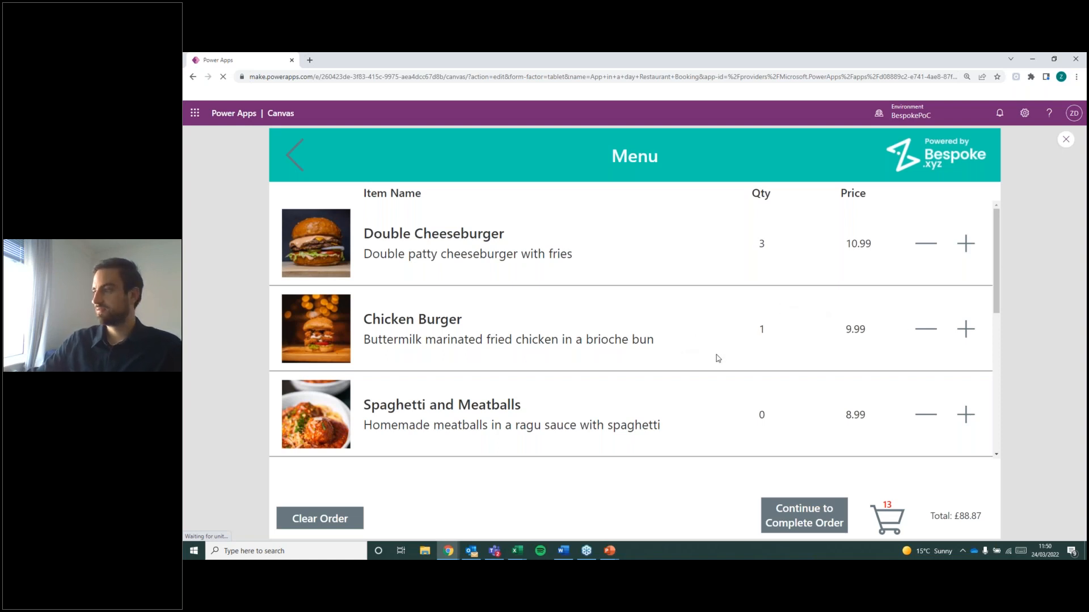
scroll(741, 342, "down", 5)
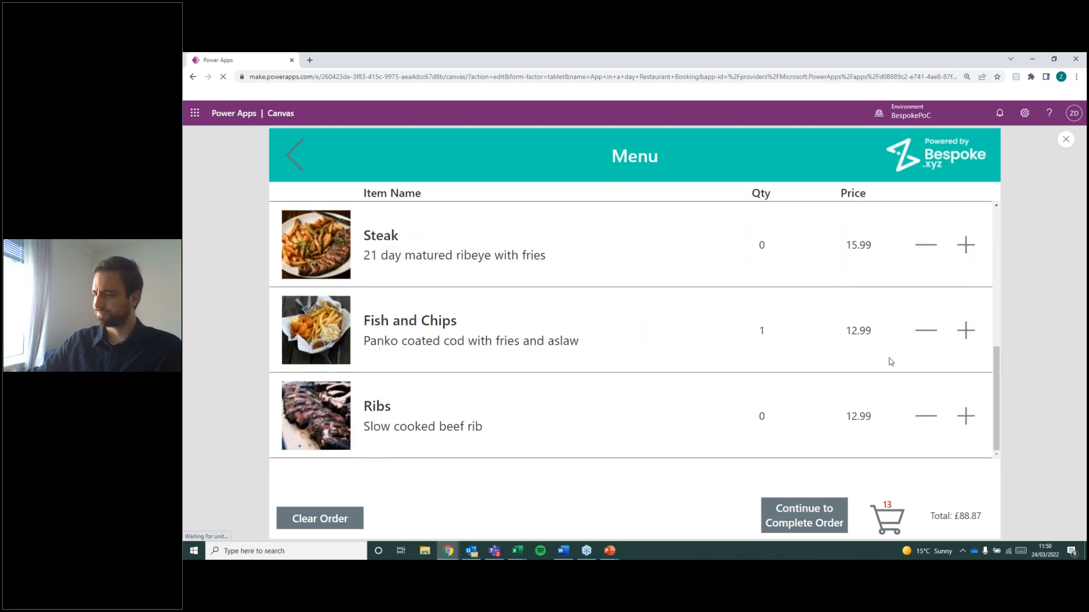
scroll(930, 378, "up", 1)
left_click(926, 379)
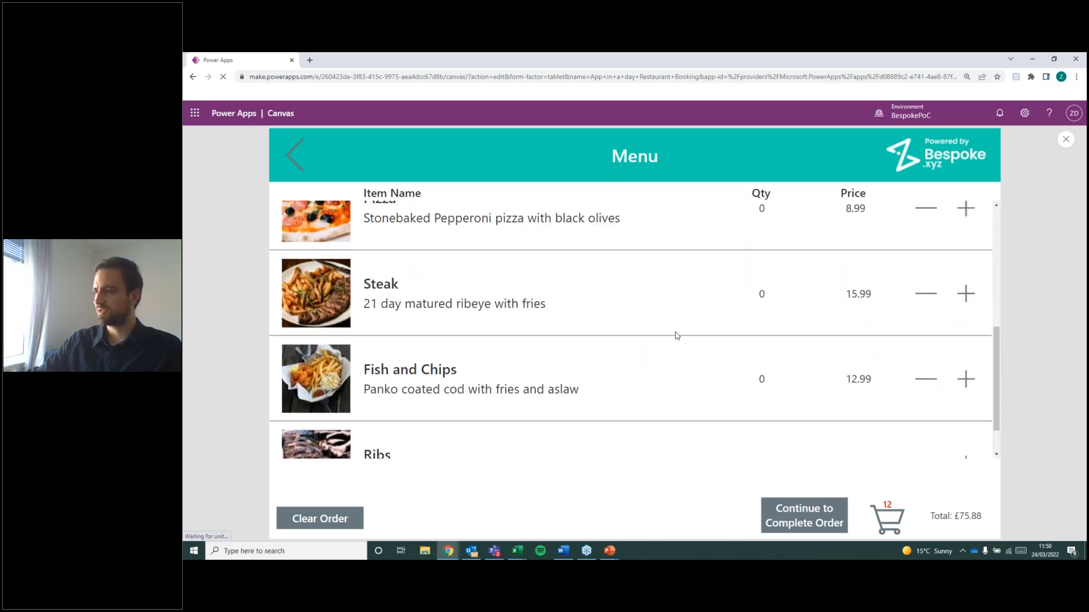
Add one Spaghetti and Meatballs and one Pizza from the Mains menu to the order.
scroll(676, 336, "up", 4)
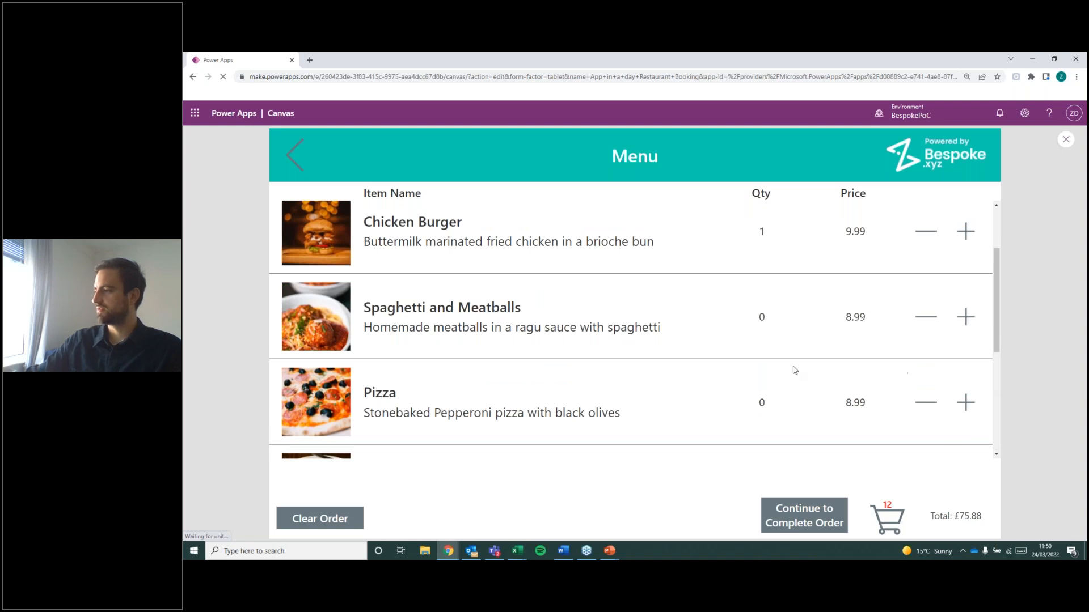
scroll(782, 372, "up", 1)
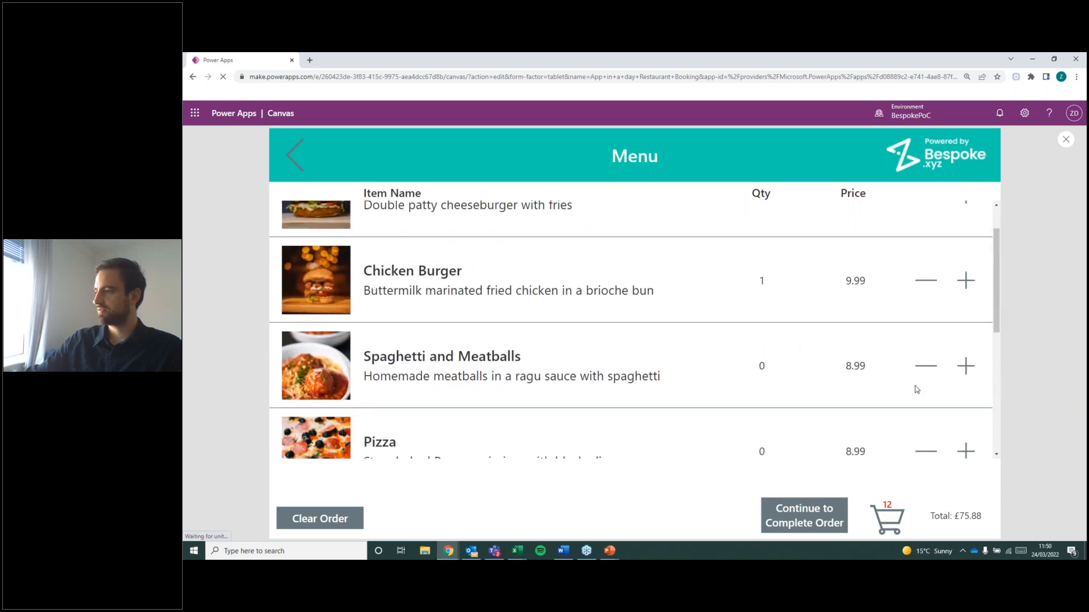
left_click(965, 368)
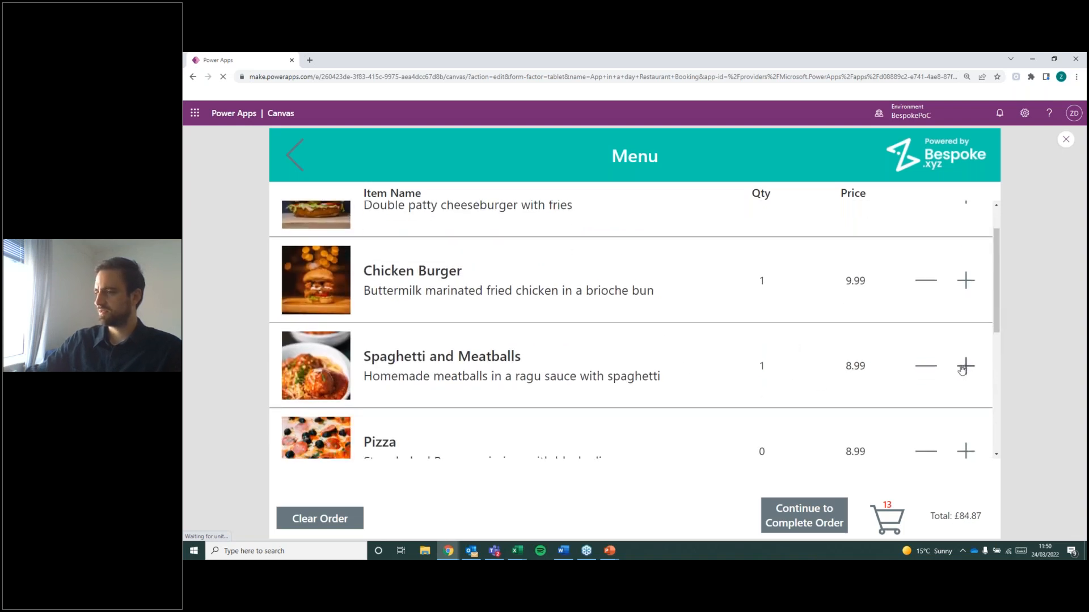
scroll(662, 329, "down", 1)
left_click(964, 404)
scroll(691, 388, "down", 3)
scroll(658, 369, "down", 3)
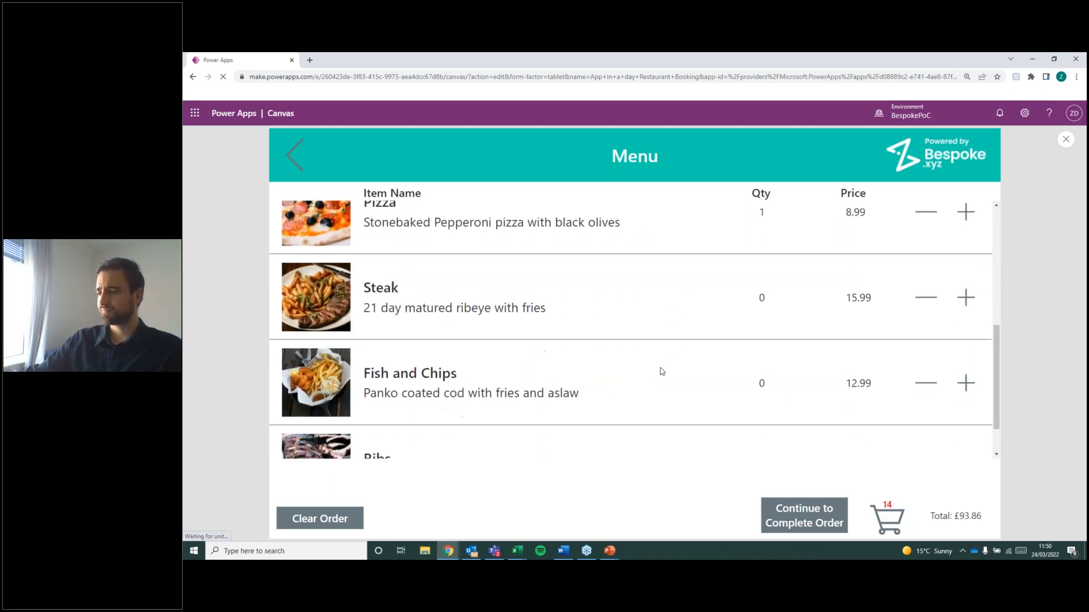
scroll(663, 386, "up", 6)
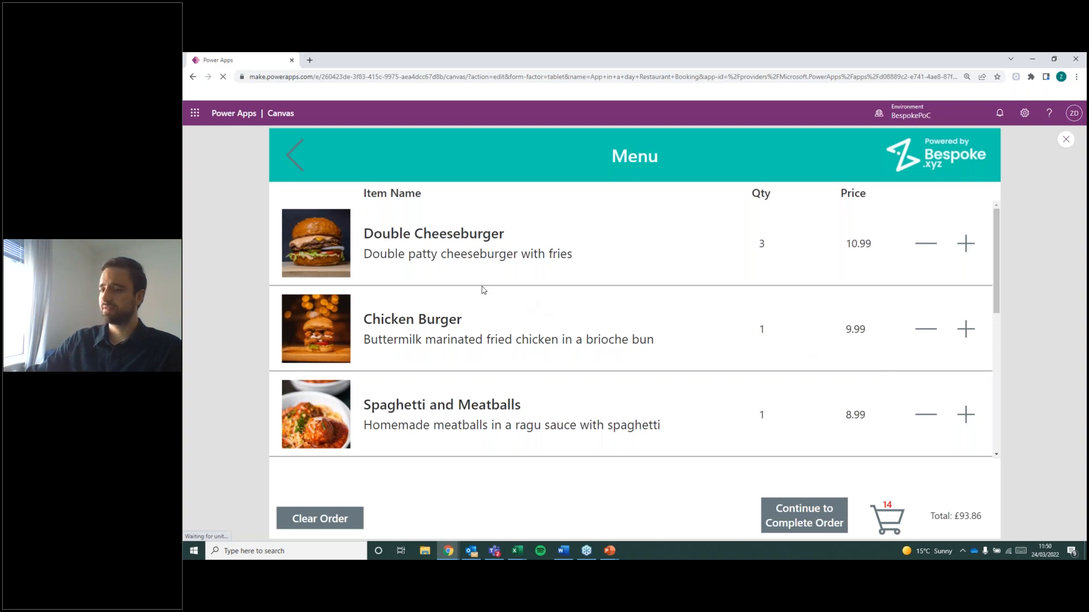
Clear the order and add one Double Cheeseburger, one Chicken Burger and one Spaghetti and Meatballs.
left_click(307, 521)
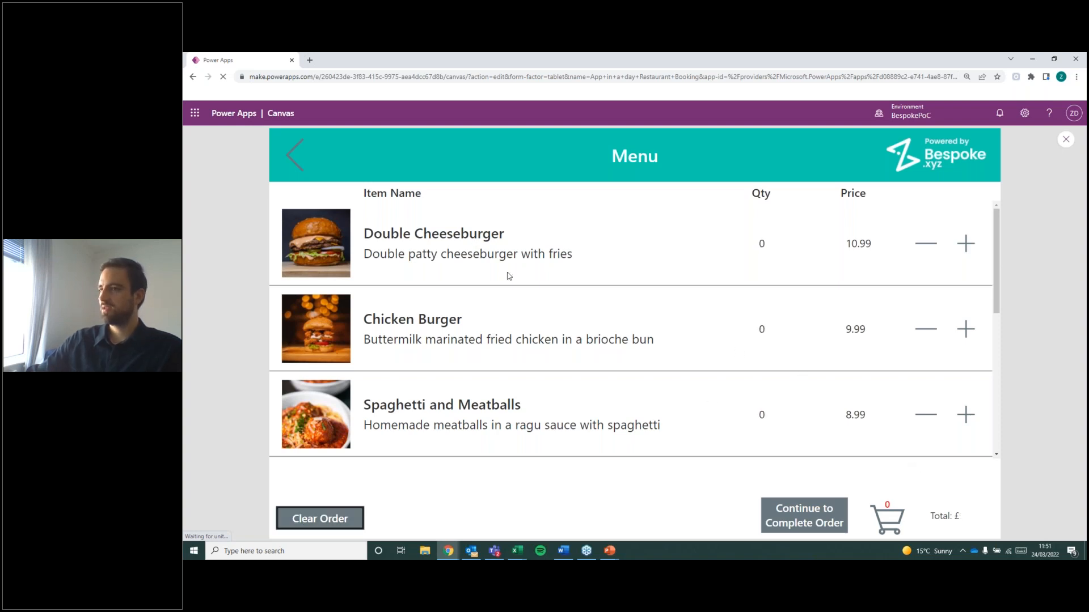
left_click(964, 243)
left_click(965, 332)
left_click(965, 415)
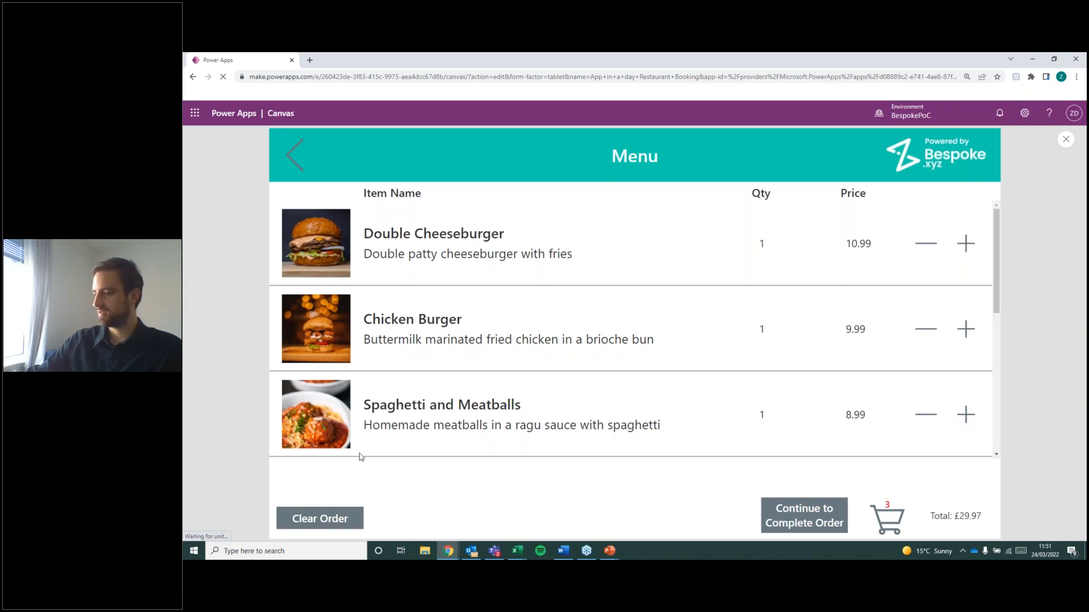
Clear the three-item order and exit the app preview from the Categories screen.
left_click(327, 519)
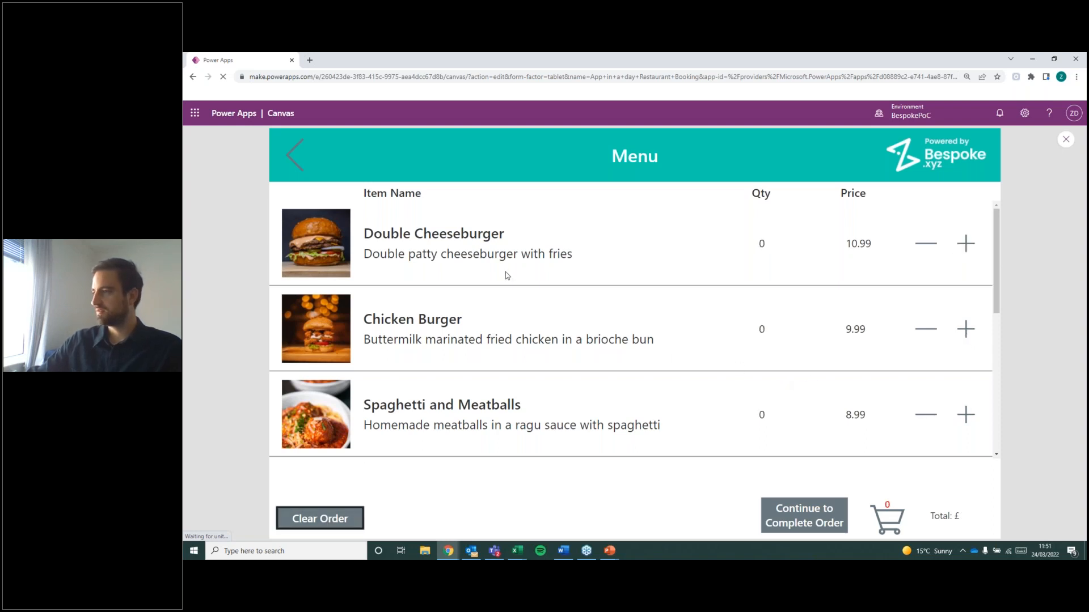
left_click(296, 157)
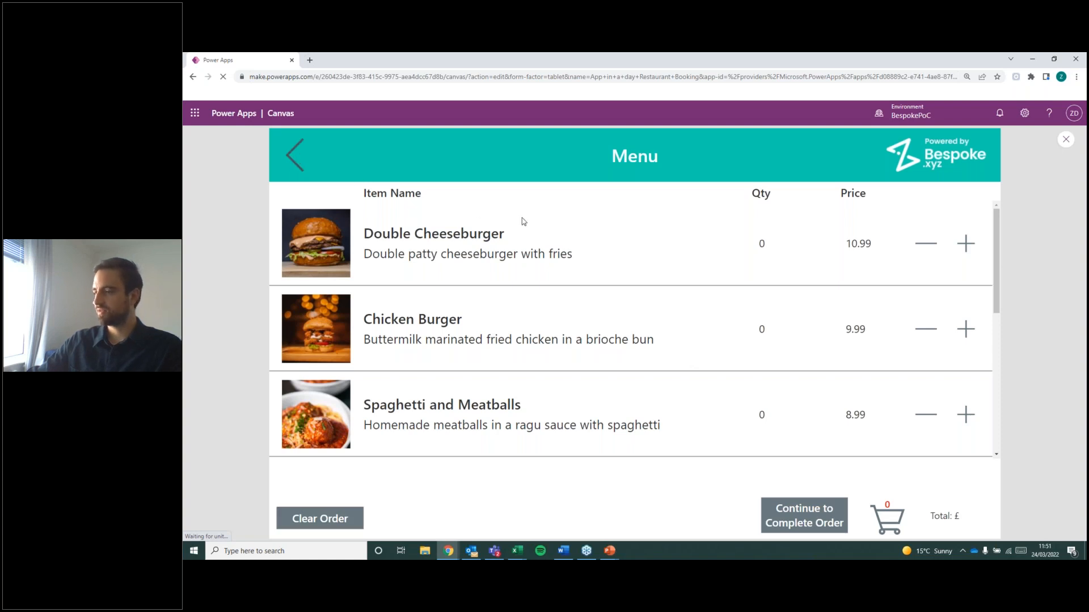
left_click(1066, 140)
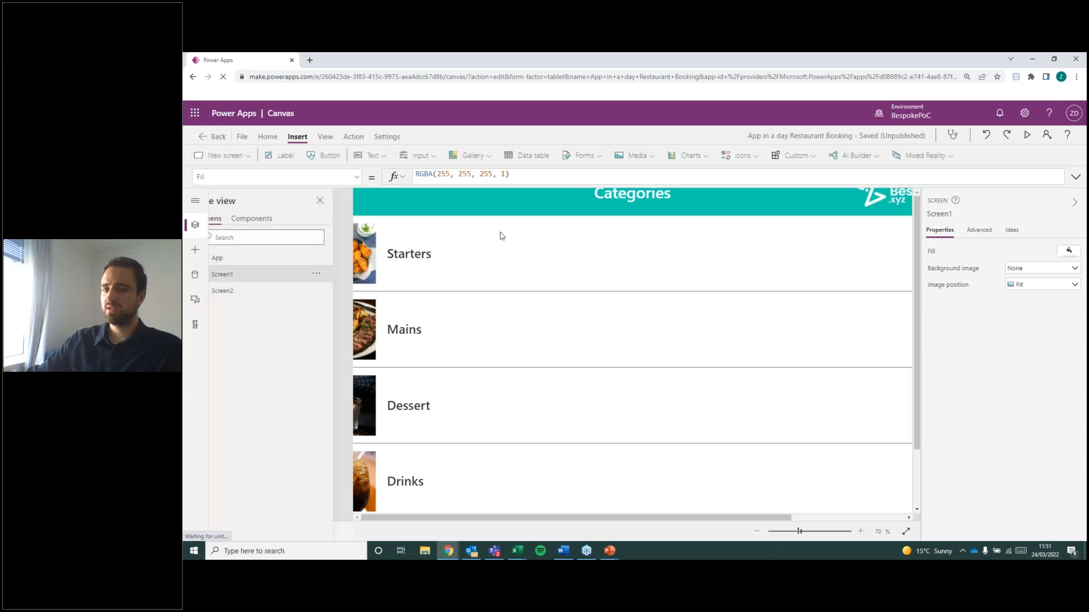
key("alt+Tab")
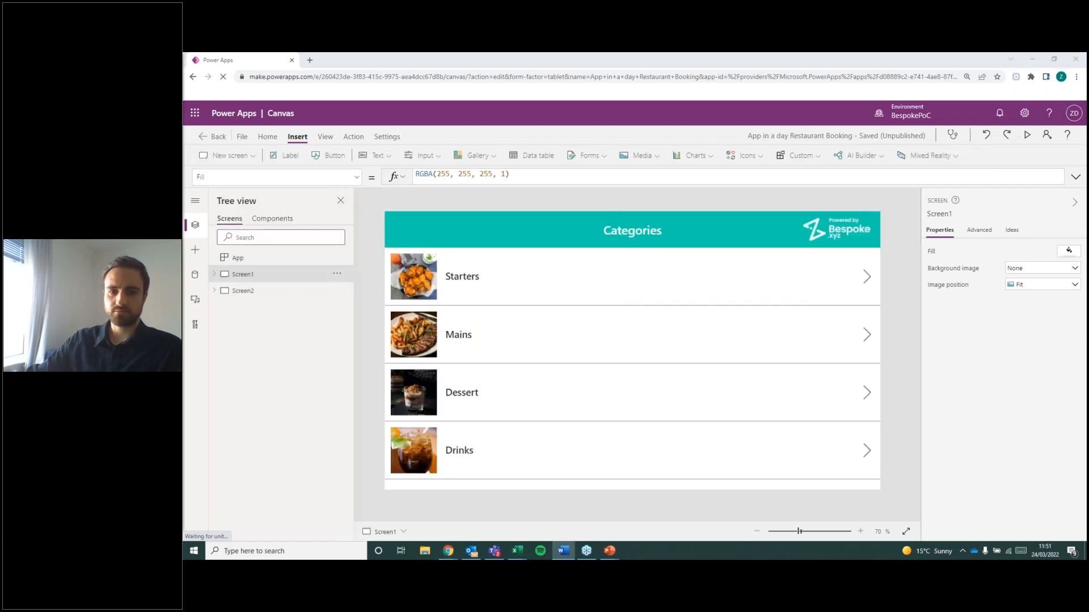
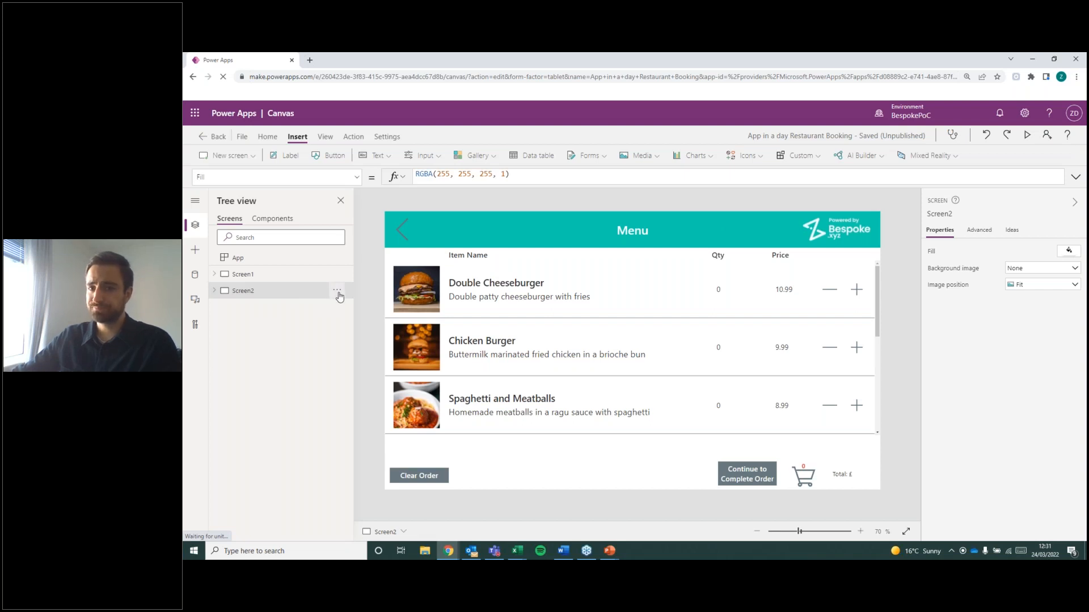
Duplicate Screen2 and collapse the list of controls under the copy.
left_click(338, 291)
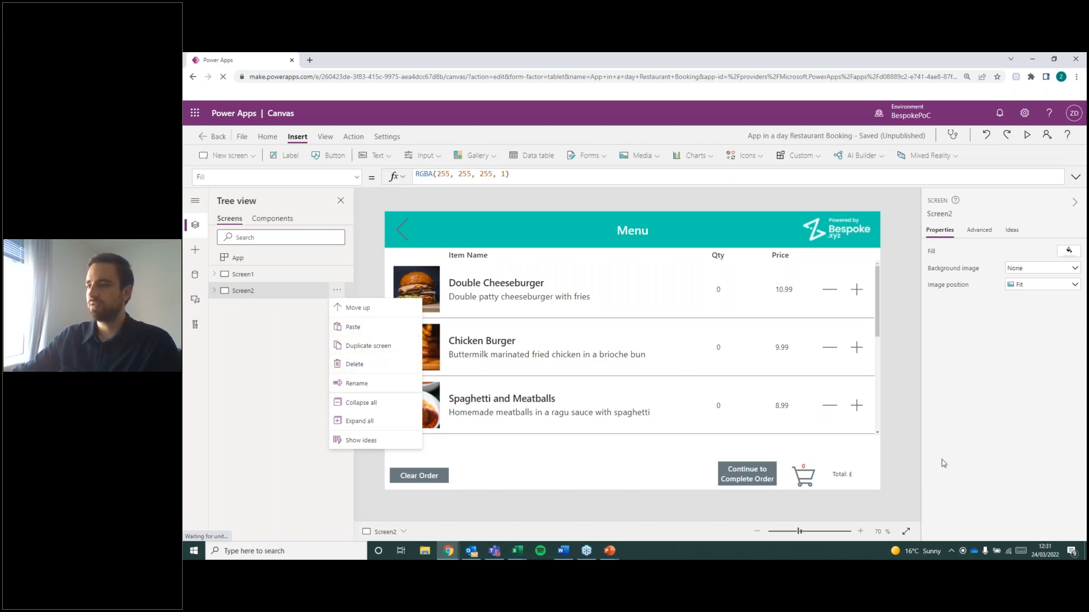
left_click(383, 347)
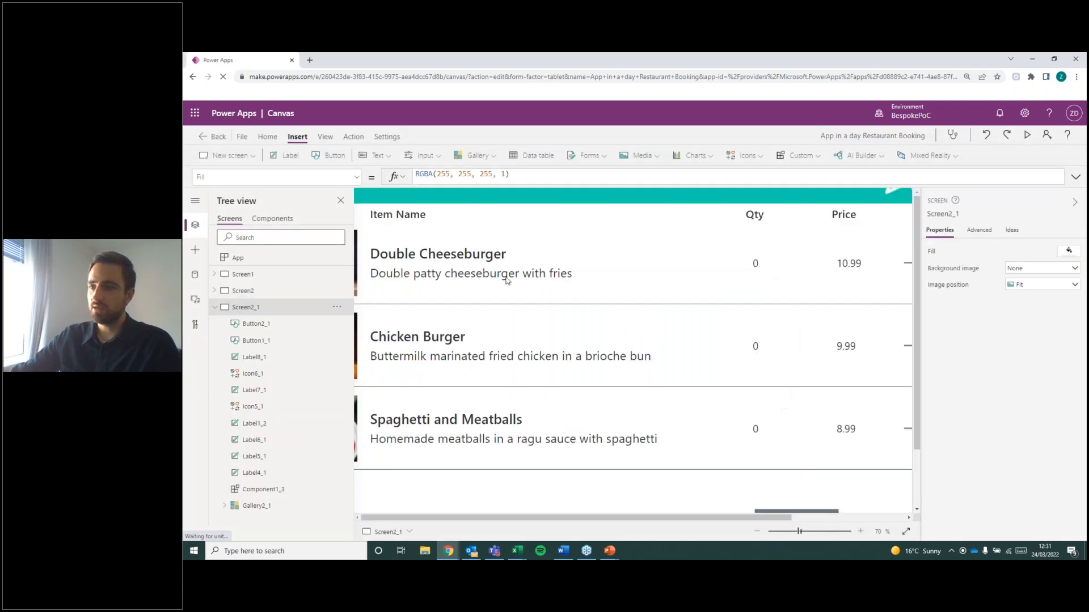
left_click_drag(535, 60, 631, 53)
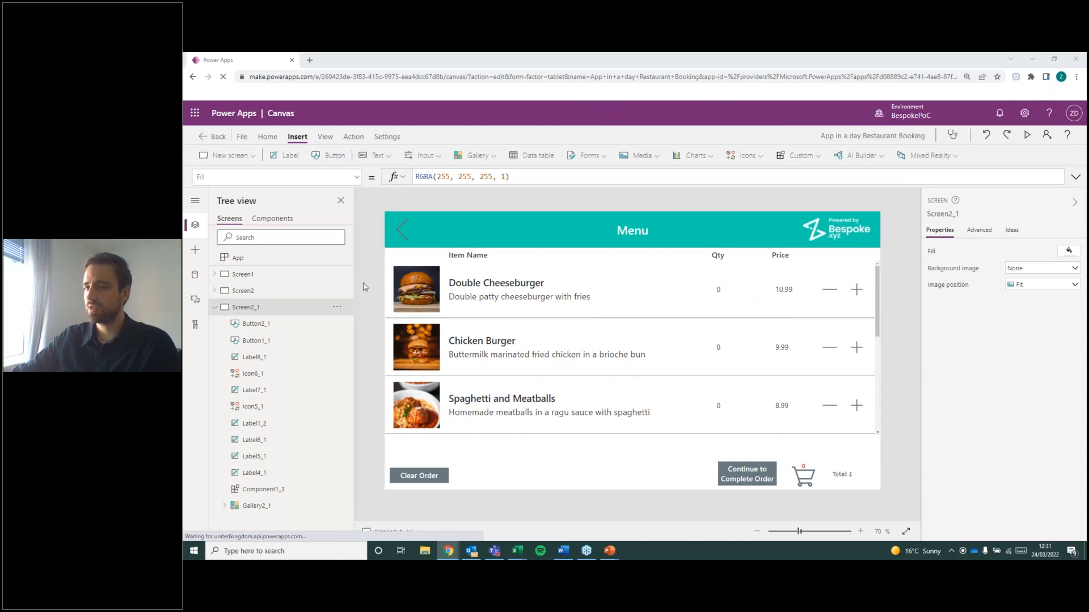
left_click(214, 307)
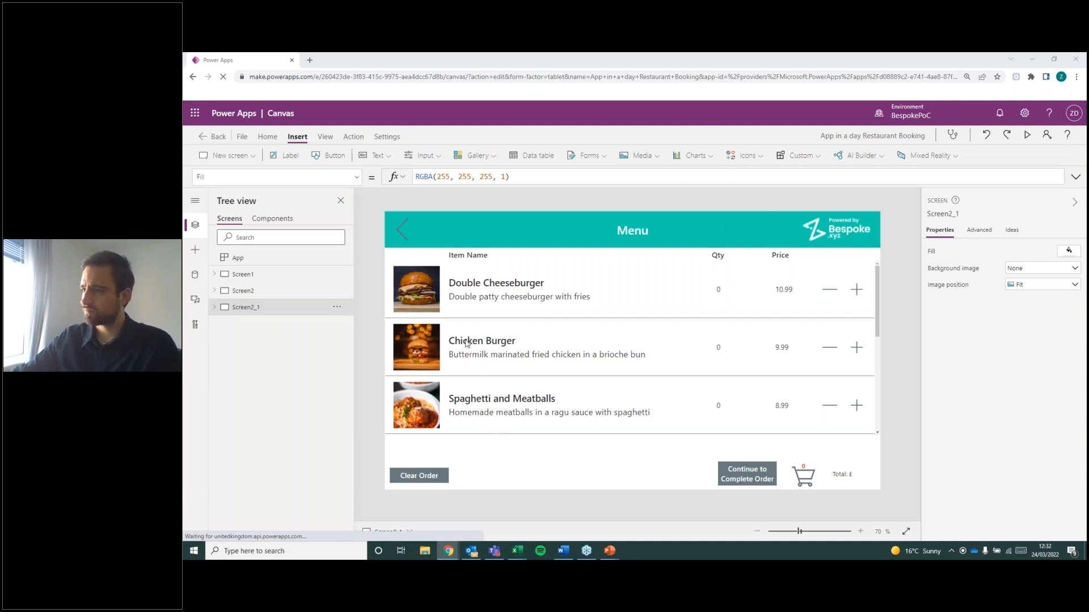
Change the duplicated screen's header title to "Order".
left_click(642, 230)
double_click(652, 234)
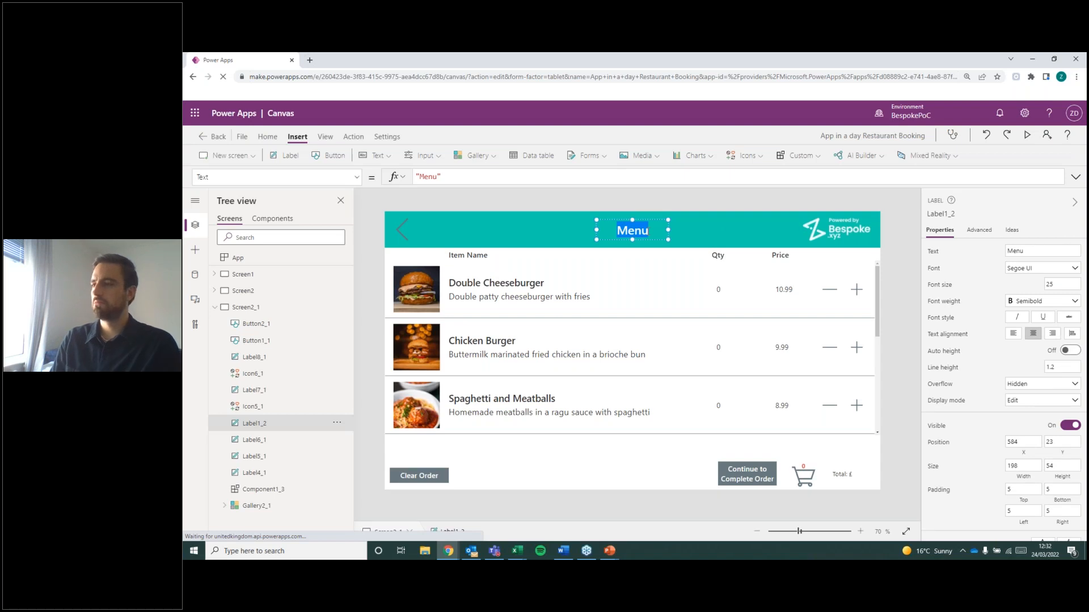
type("Order")
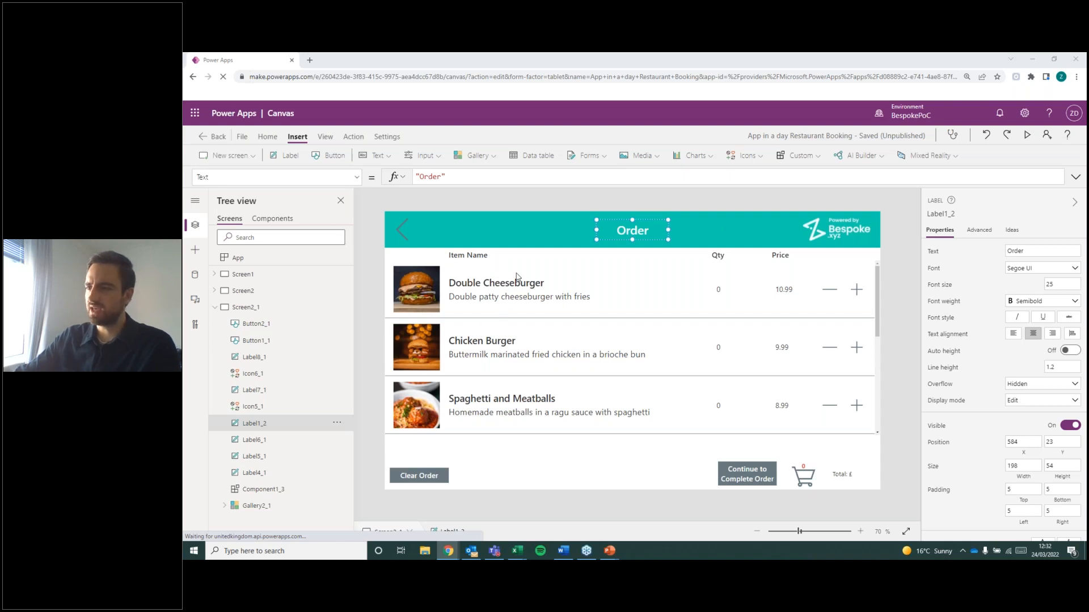
Delete the item image from the gallery on the Order screen.
left_click(440, 308)
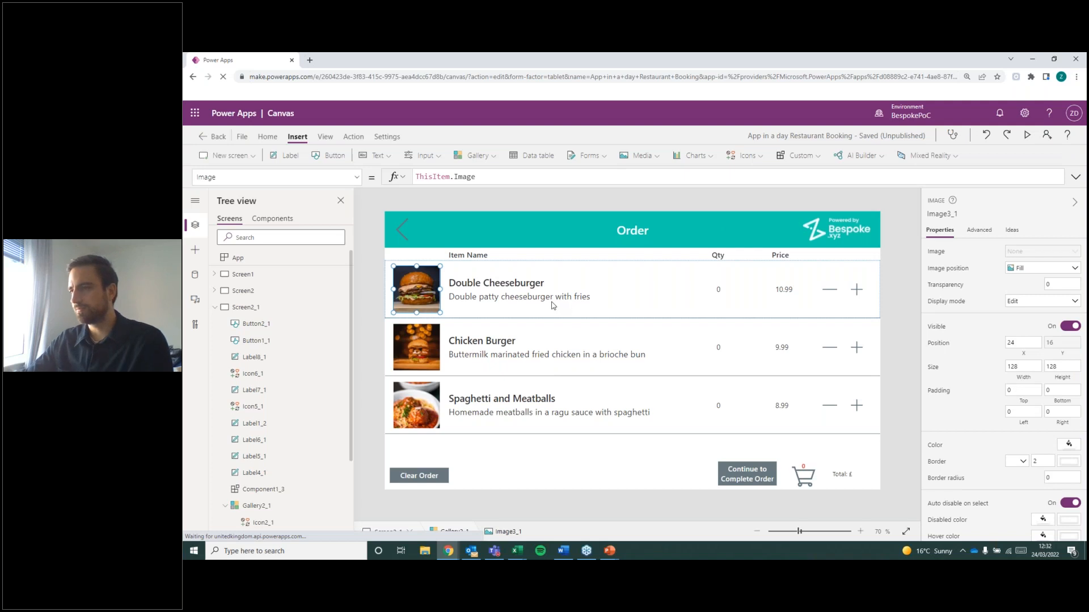
left_click(512, 276)
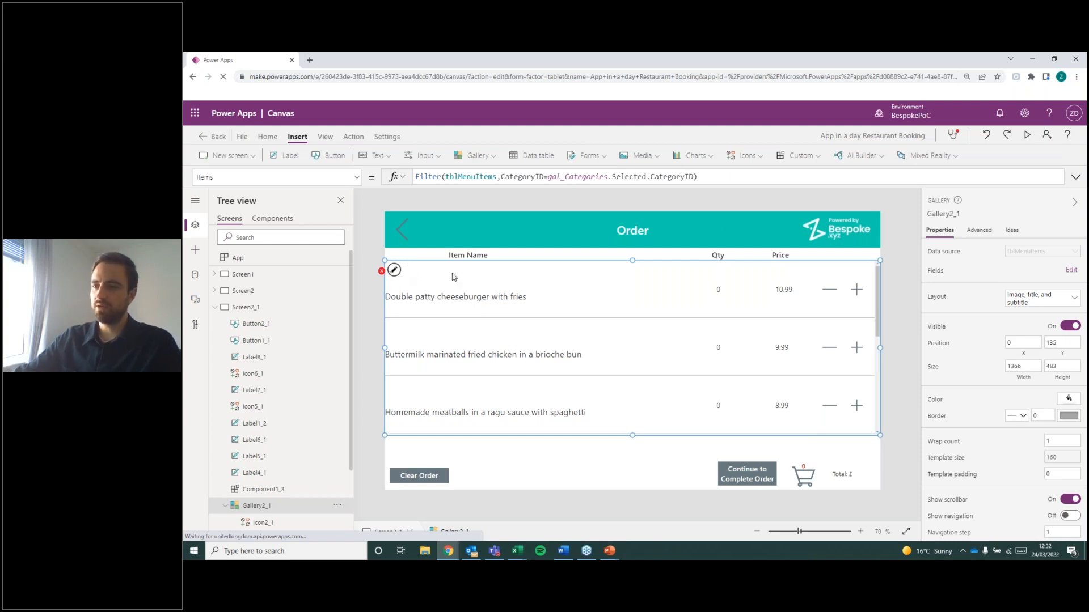
Fix the item title label's X formula by removing the references to the deleted image, leaving a fixed value of 24.
left_click(382, 272)
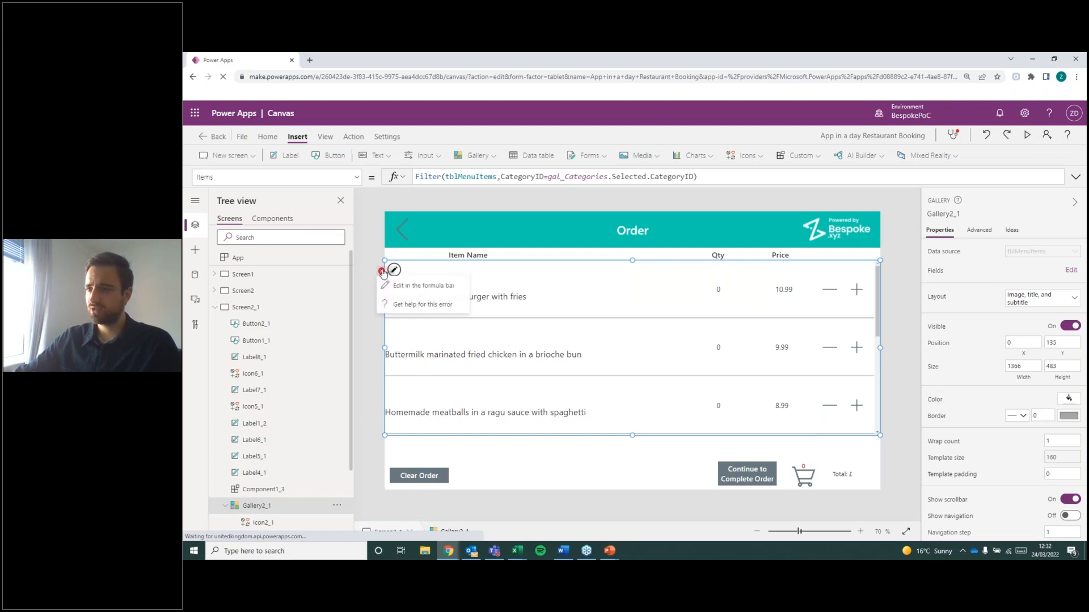
left_click(439, 286)
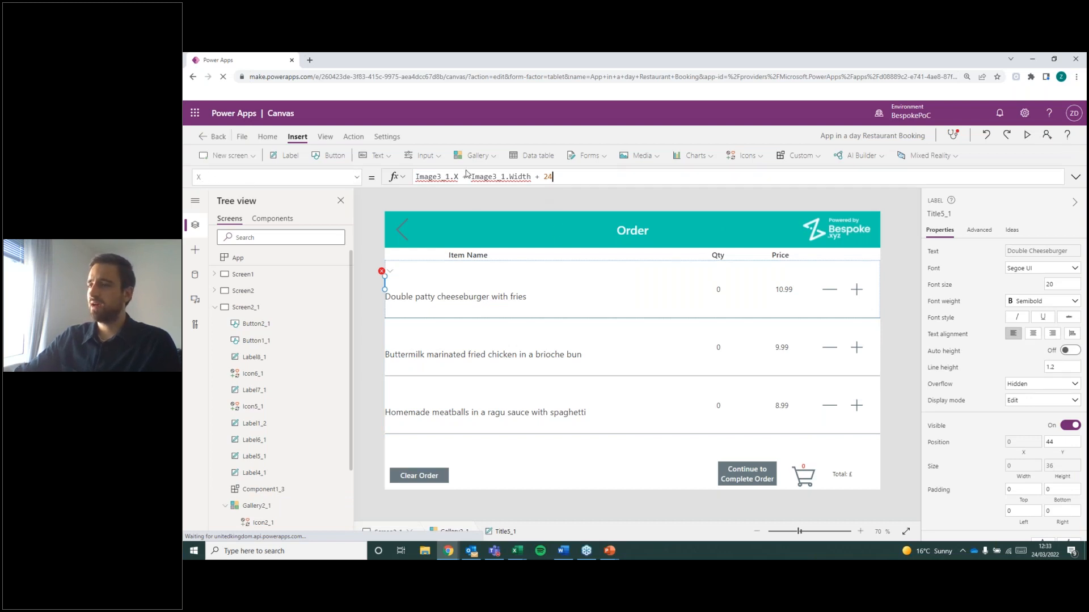
double_click(438, 176)
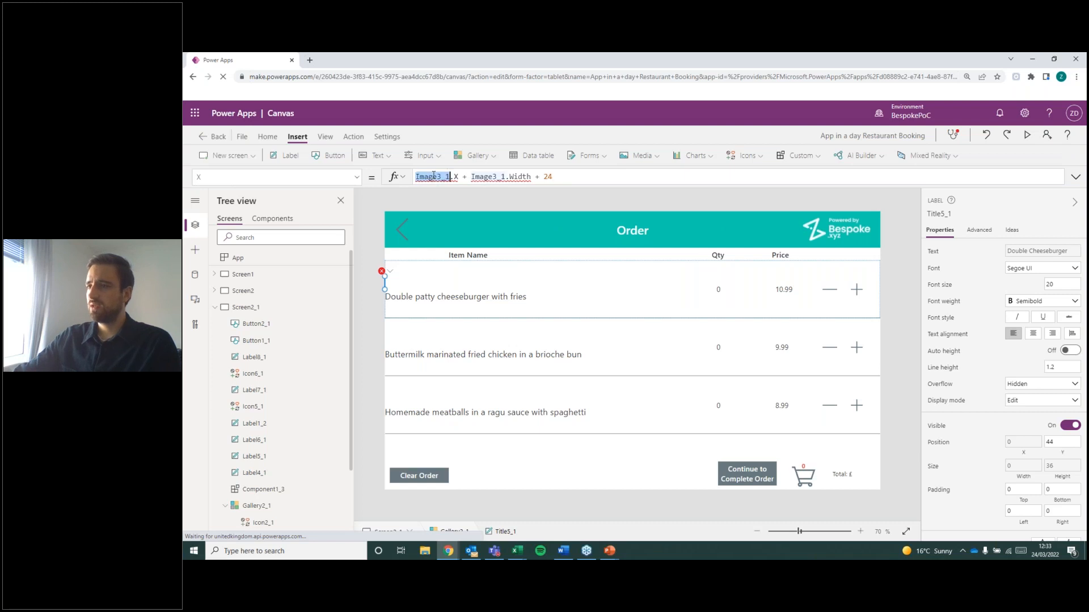
double_click(486, 176)
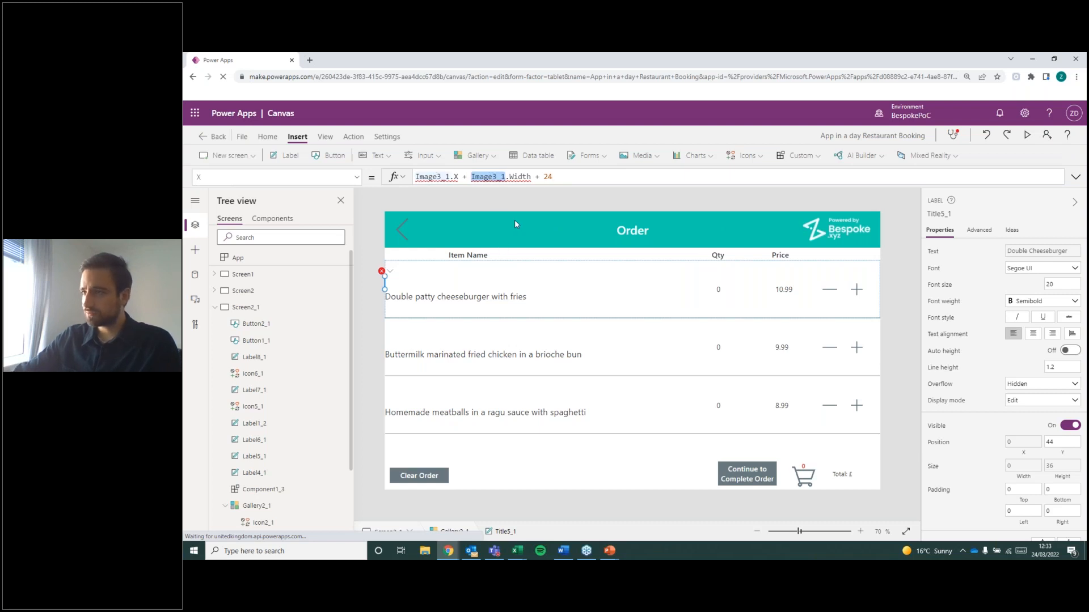
left_click(437, 176)
double_click(437, 176)
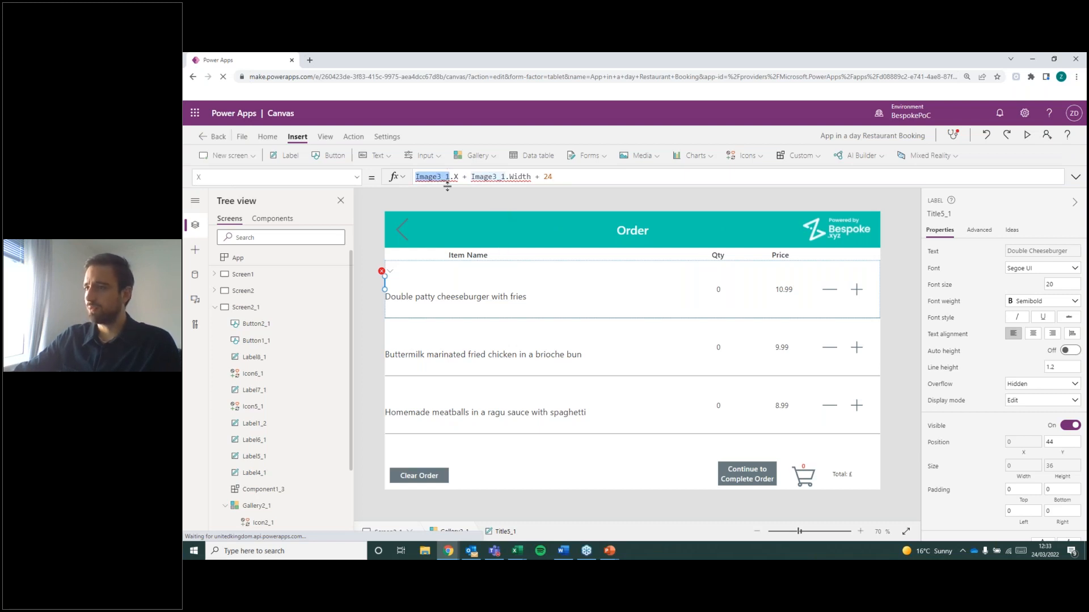
left_click_drag(539, 177, 416, 177)
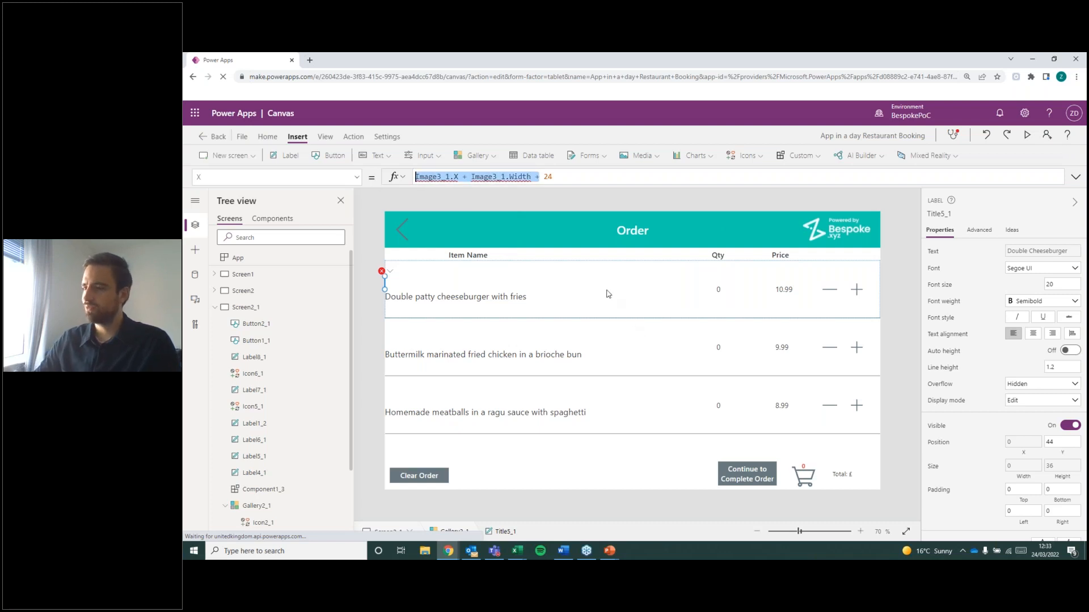
key("BackSpace")
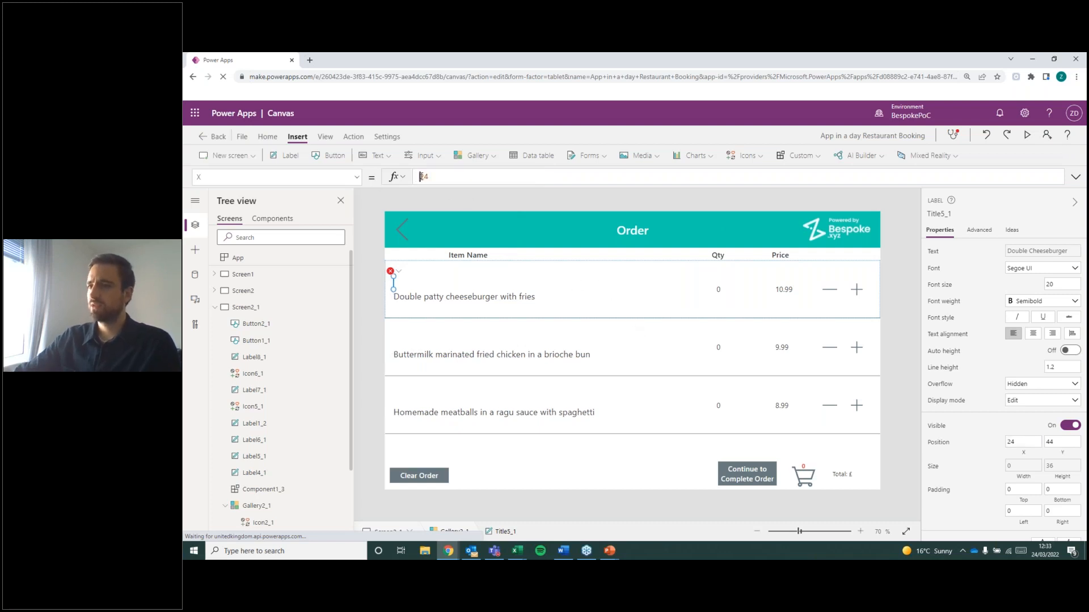
Fix the item title label's Width formula by removing the template and image references, leaving a fixed value of 104.
left_click(400, 271)
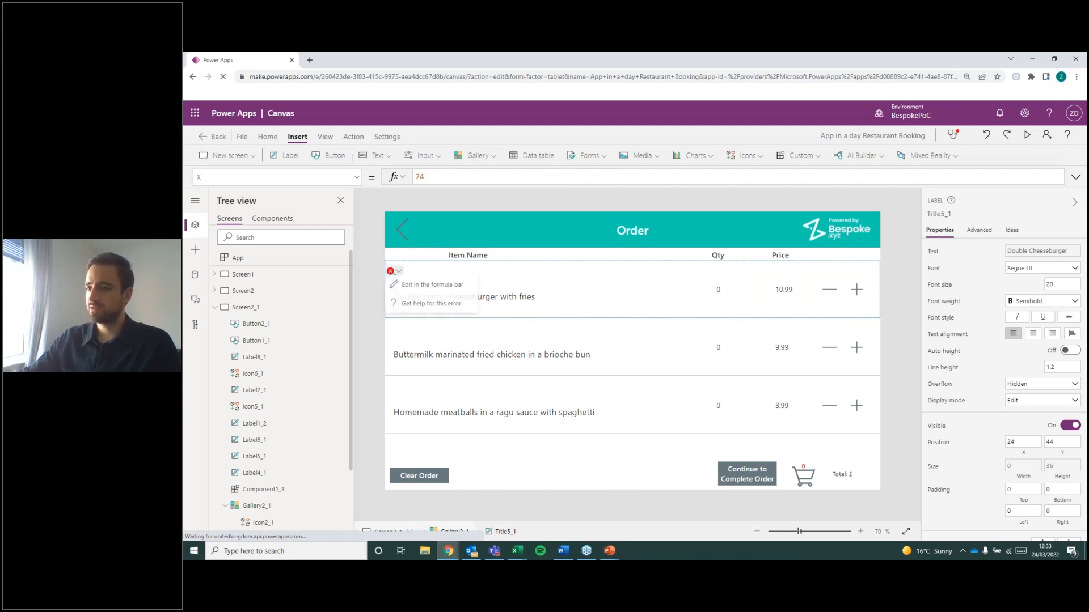
left_click(395, 275)
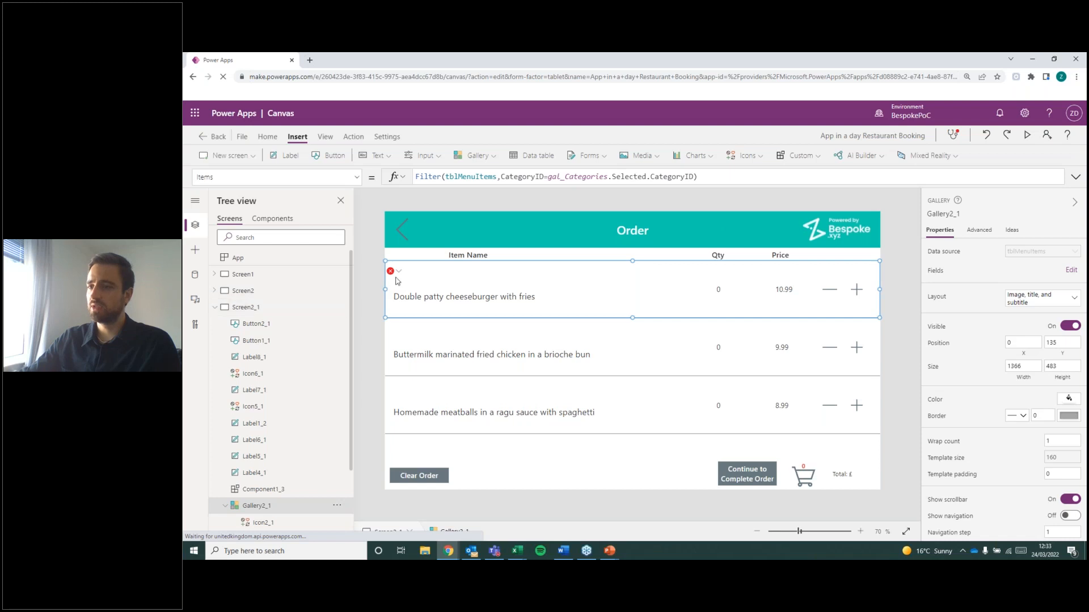
left_click(396, 271)
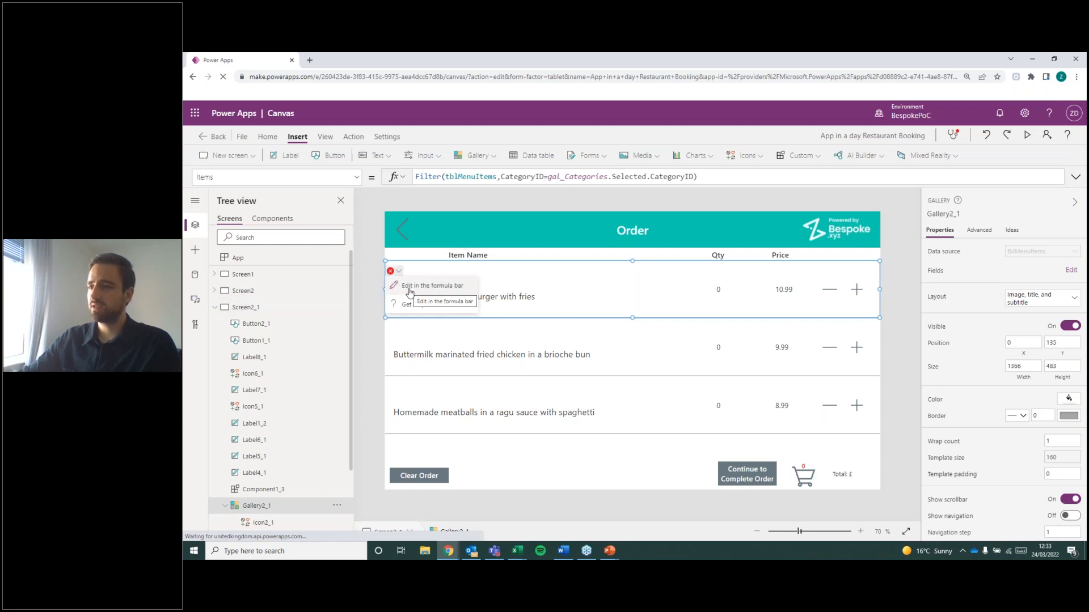
left_click(410, 288)
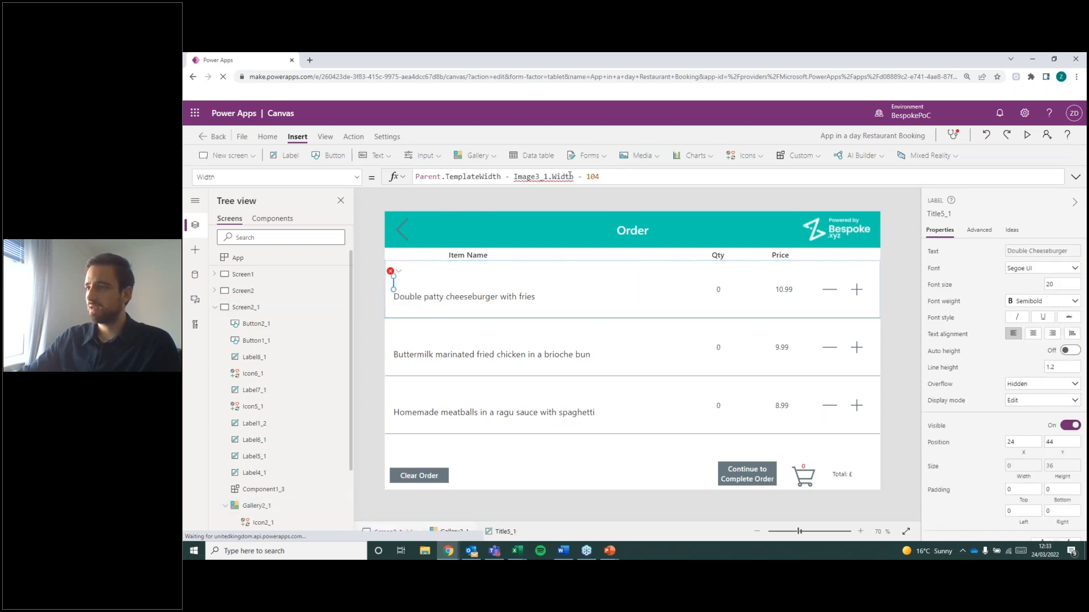
left_click_drag(575, 177, 404, 177)
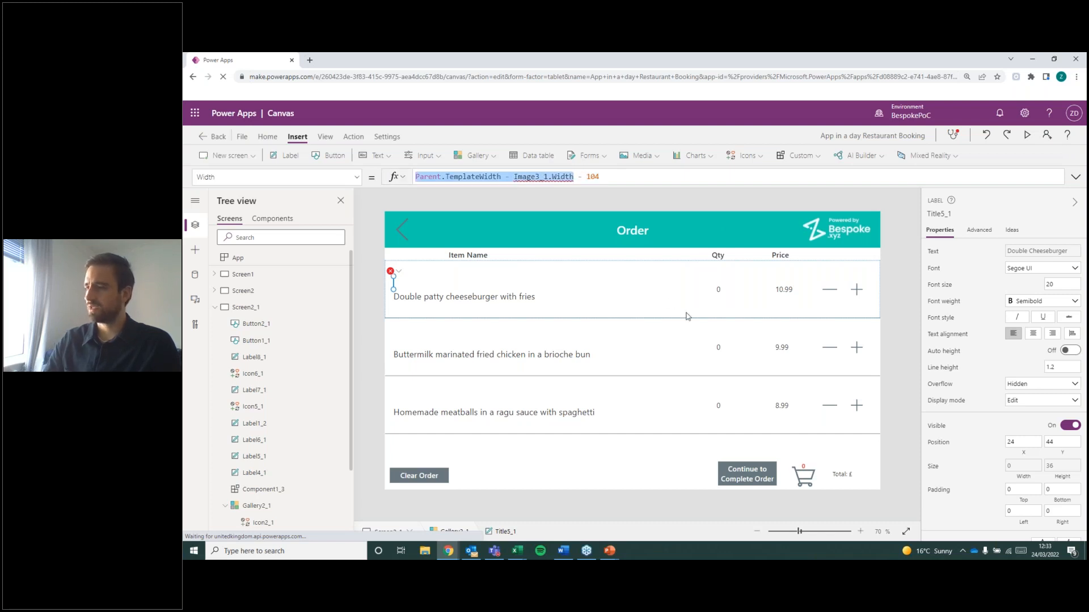
key("BackSpace")
key("Delete")
key("Delete")
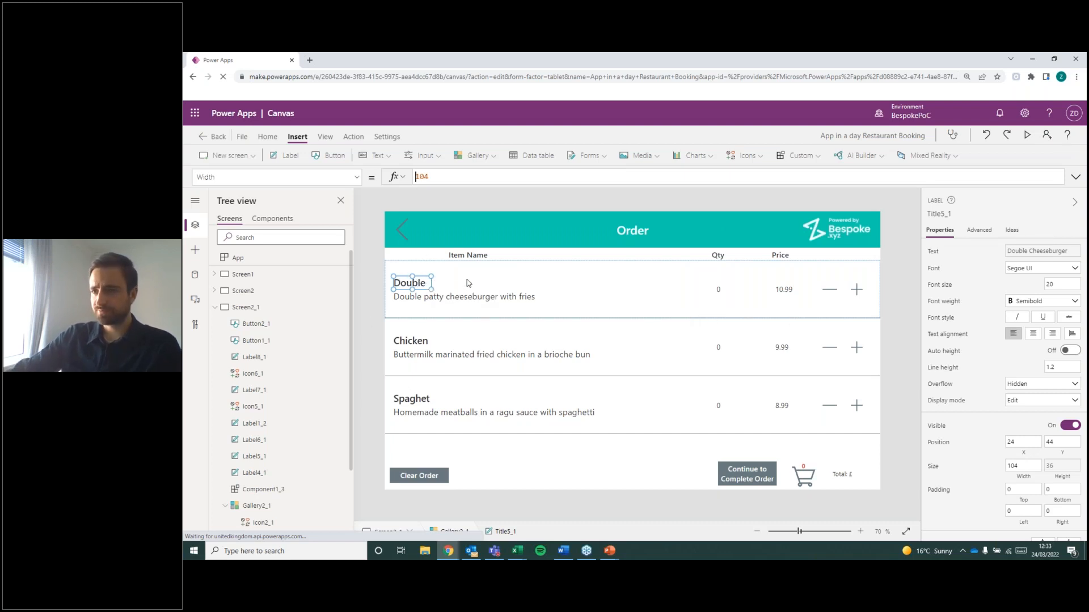
Widen the item title label to about 404 and move it up to a Y position of about 12.
left_click_drag(435, 282, 541, 280)
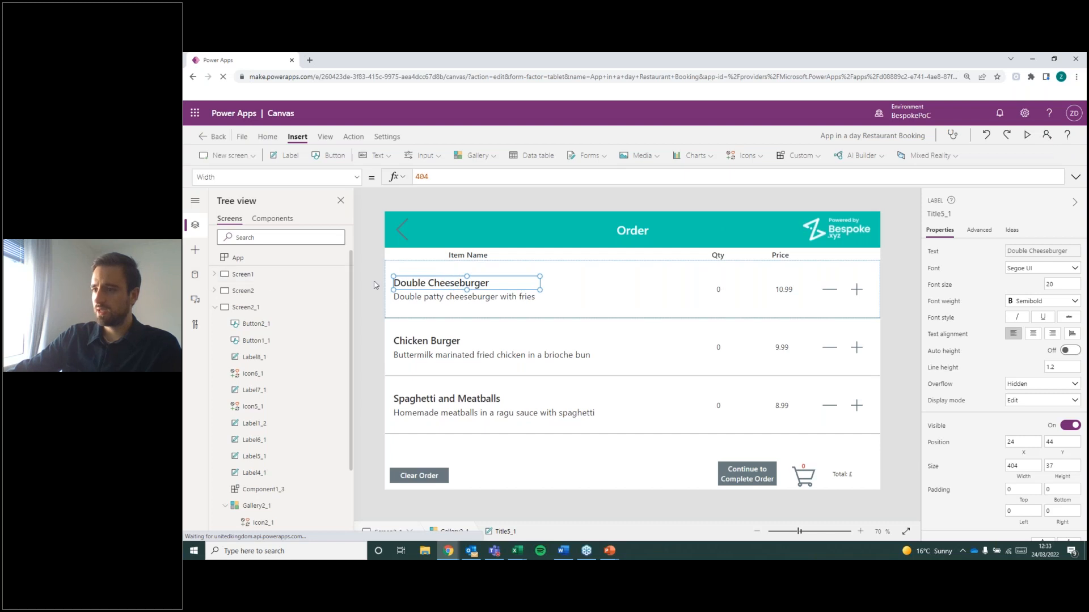
left_click_drag(414, 272, 415, 262)
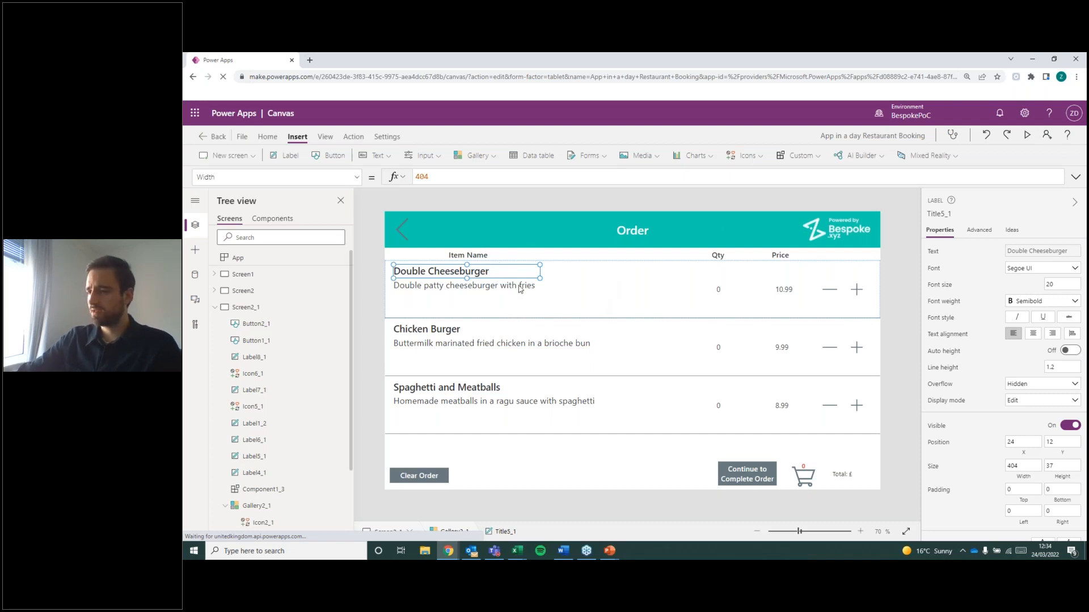
left_click(543, 289)
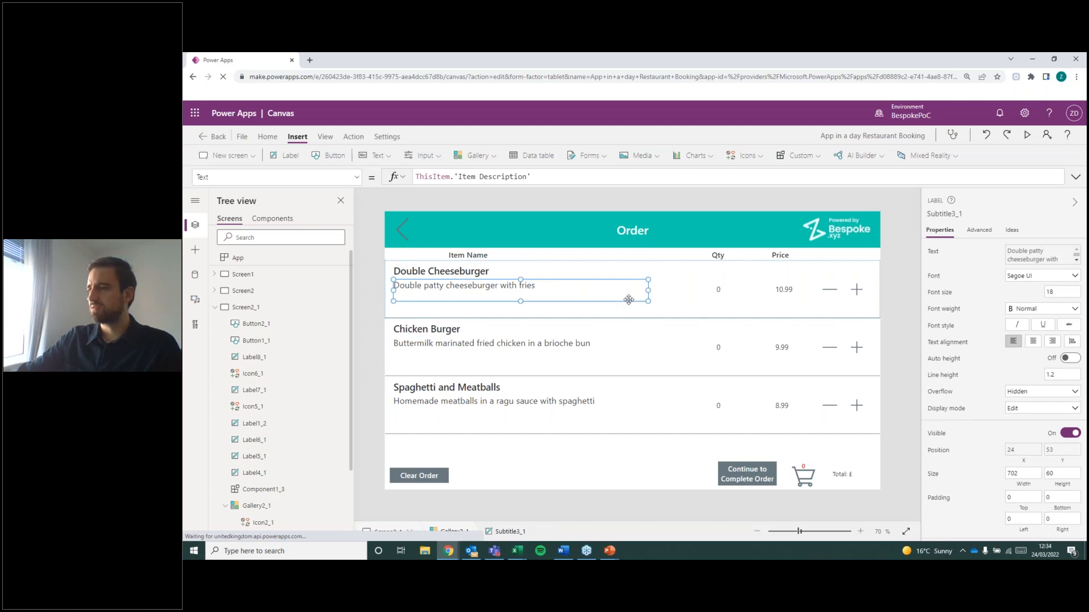
left_click(540, 315)
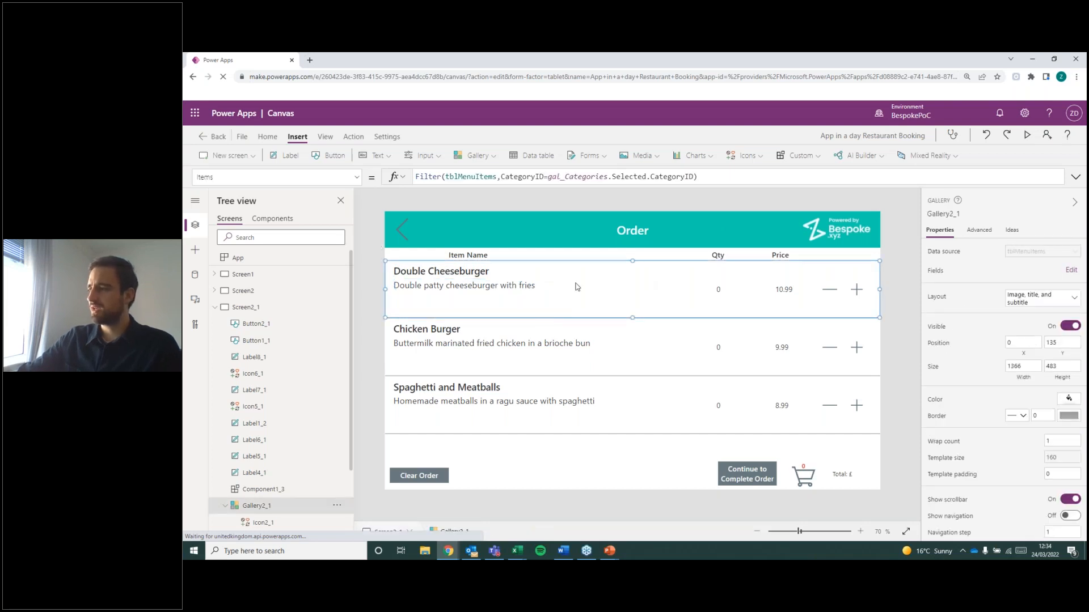
left_click(634, 391)
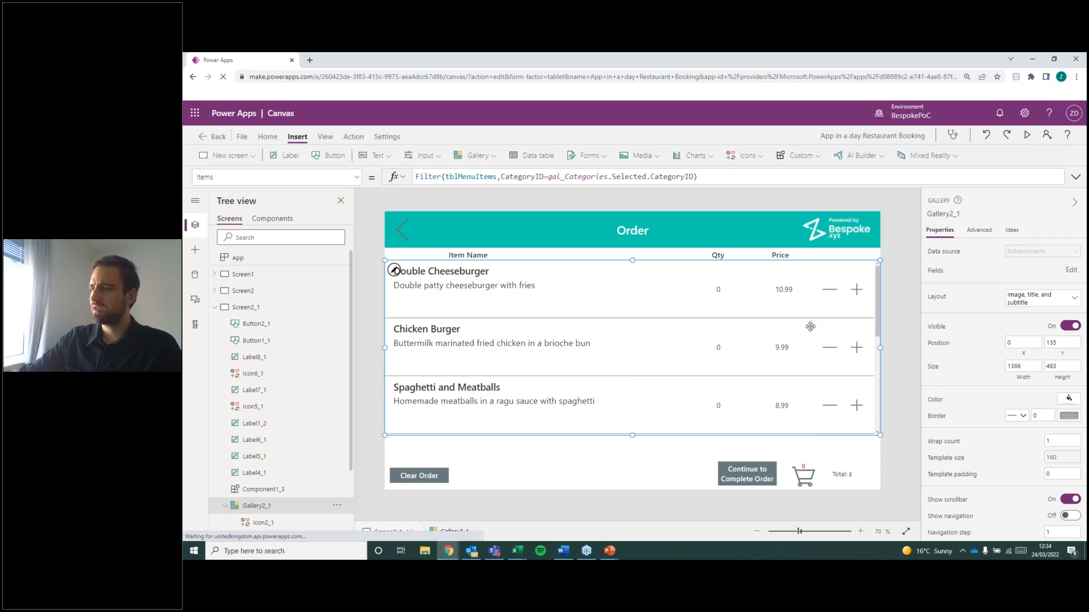
left_click(900, 303)
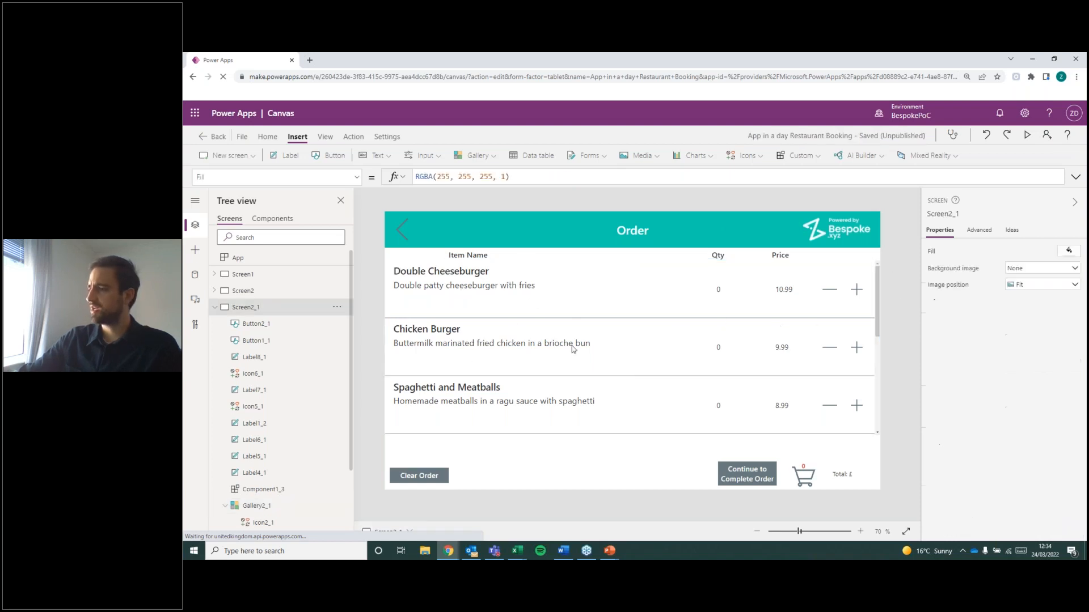
left_click(619, 299)
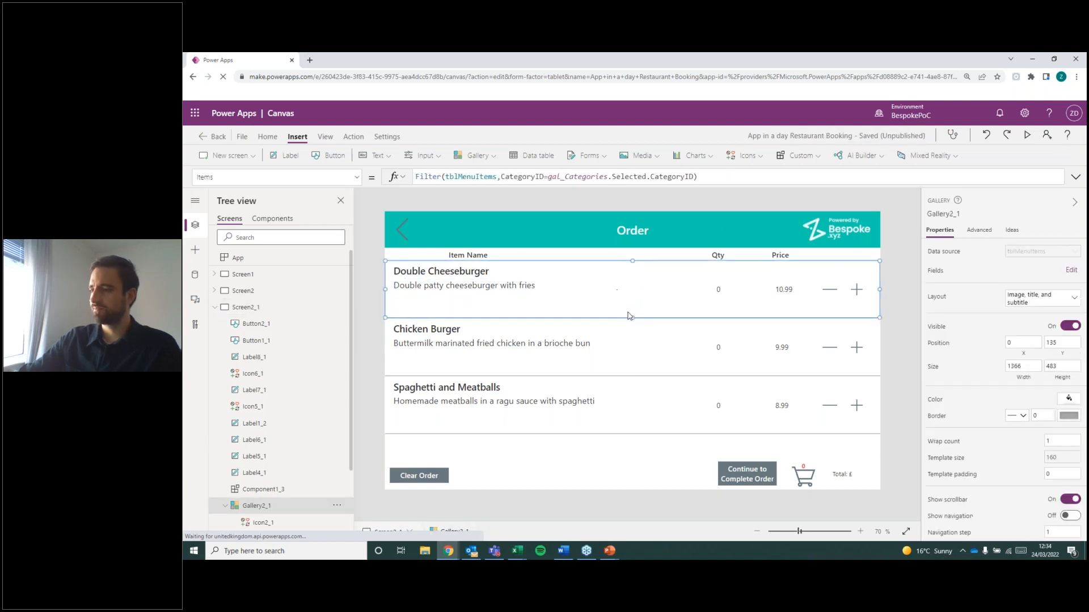
left_click(900, 333)
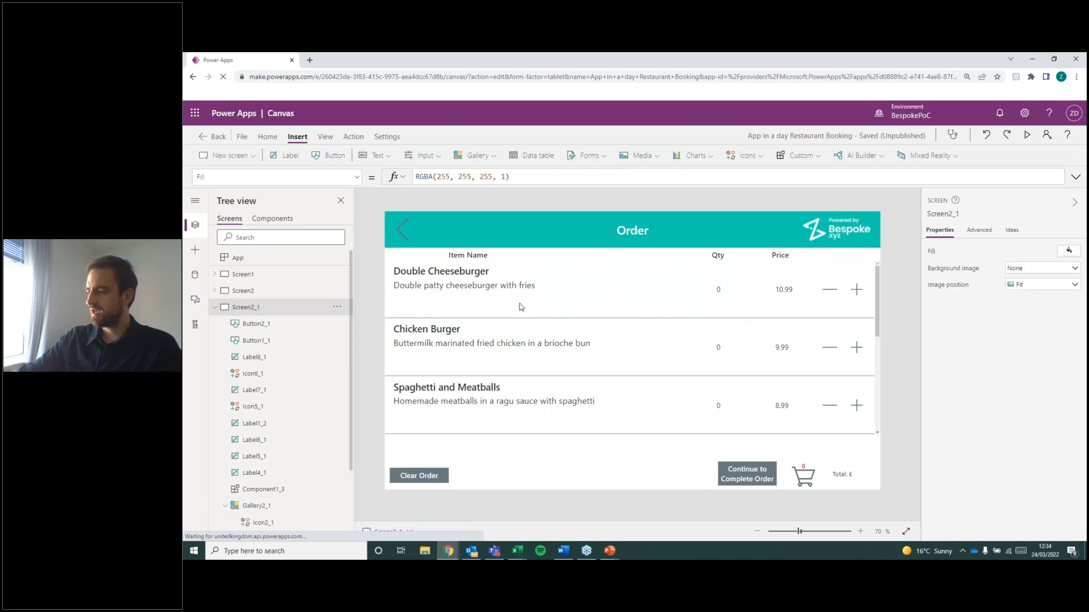
Reduce the height of the gallery's item template to about 92 so the rows sit closer together.
left_click(672, 313)
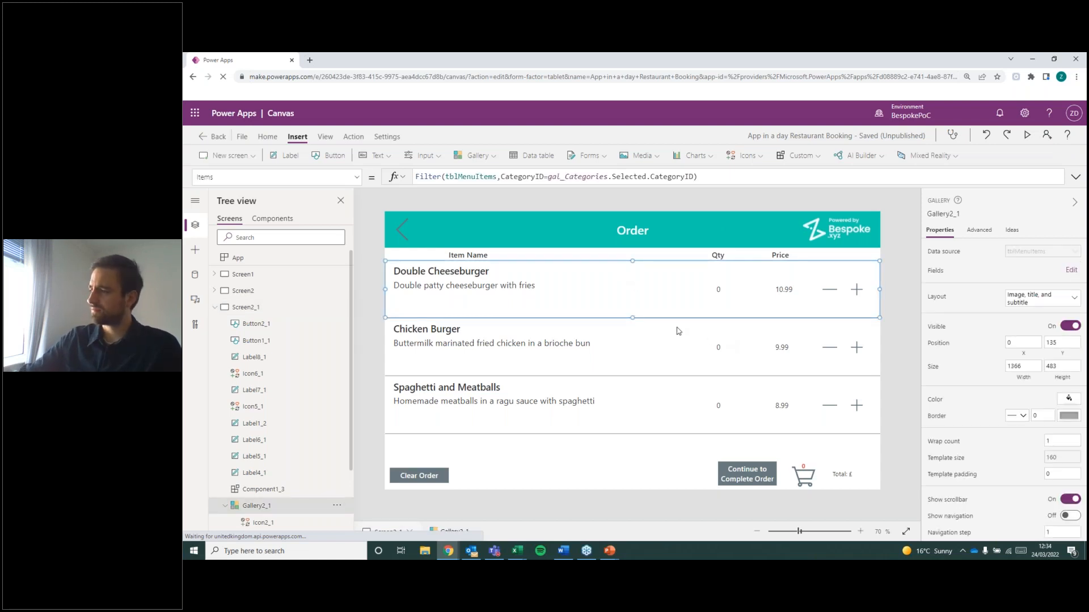
left_click_drag(635, 315, 635, 293)
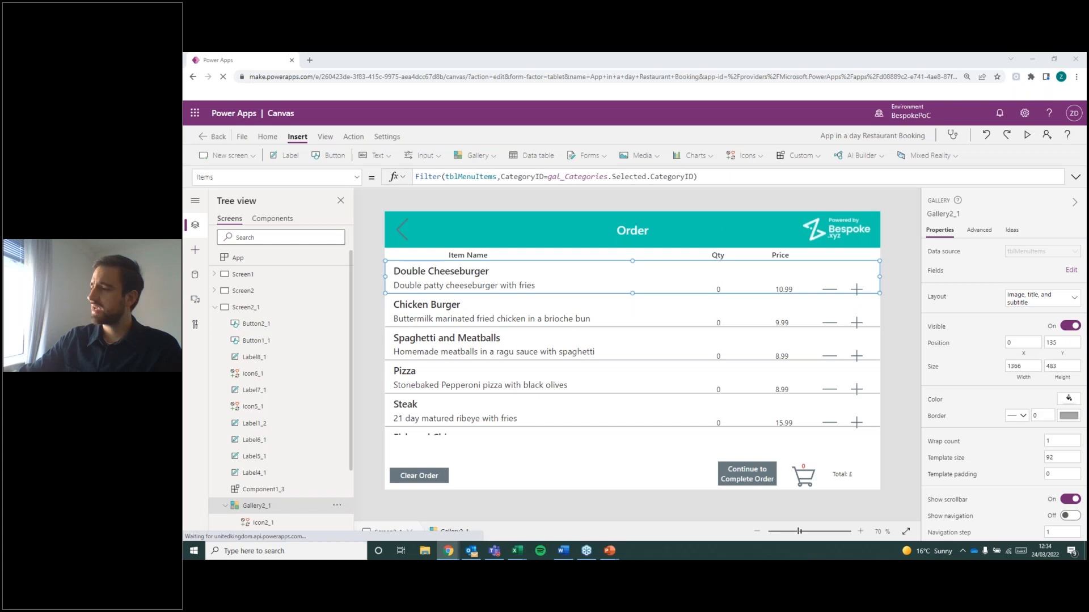
Try to move the minus and plus icons together up to a Y position of about 49 in the gallery row, and undo the move.
left_click(859, 292)
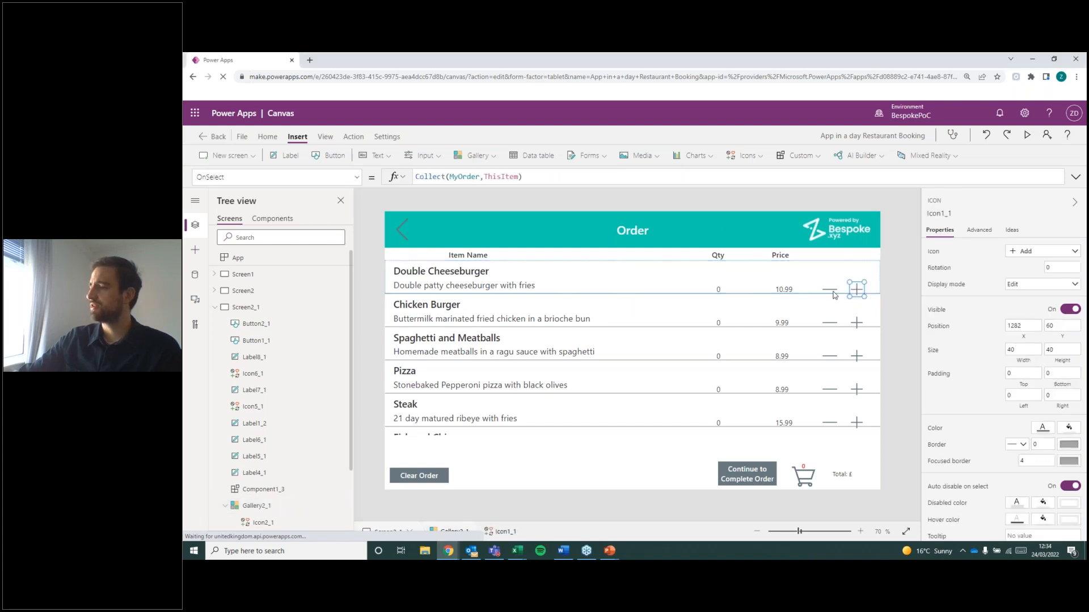
left_click(830, 290, "ctrl")
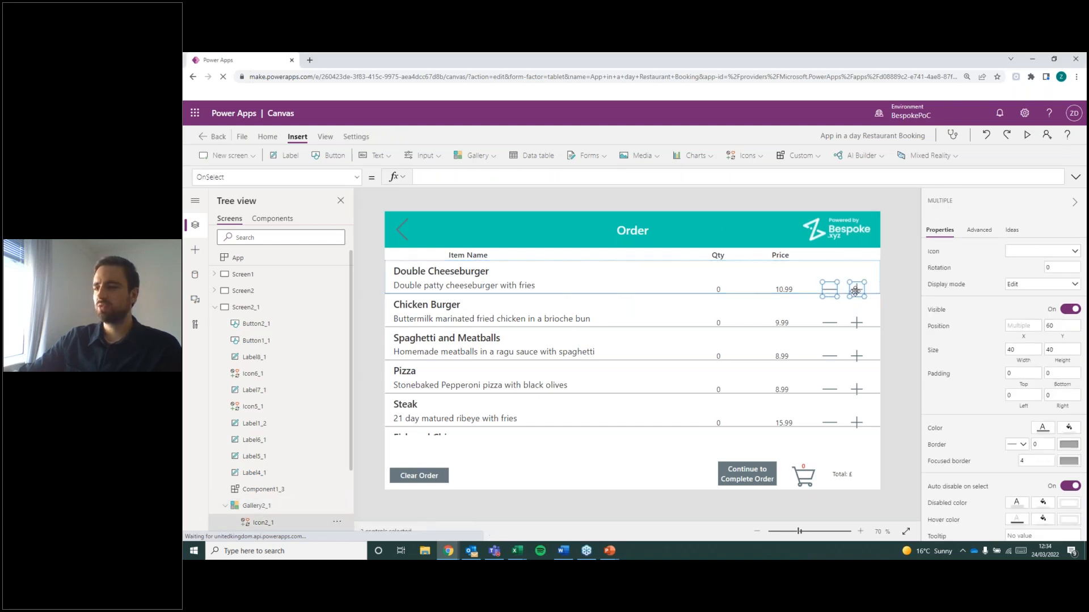
left_click_drag(856, 290, 856, 284)
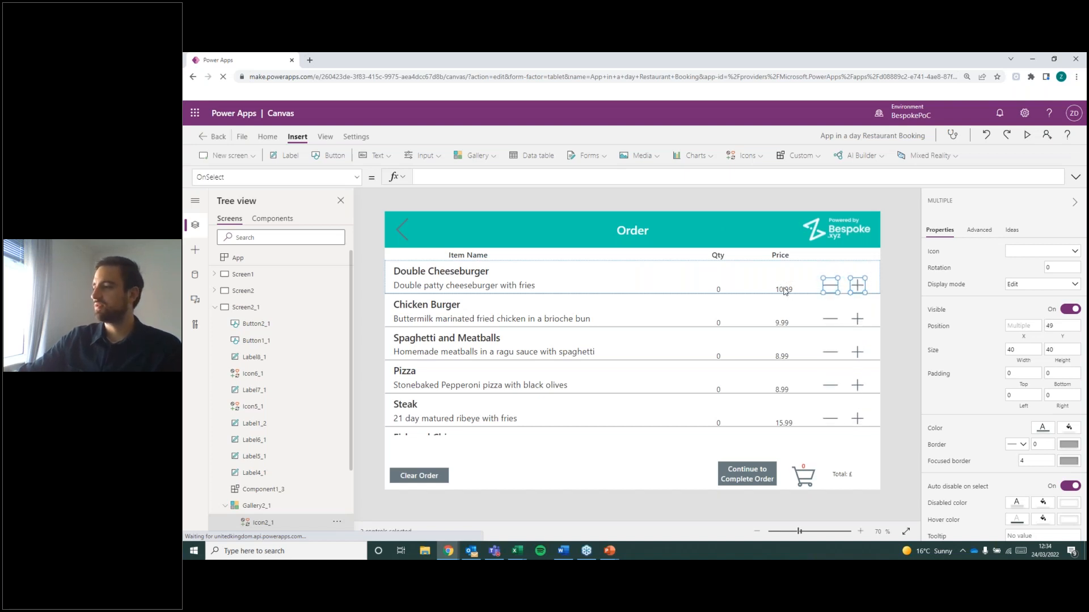
left_click(886, 298)
key("ctrl+z")
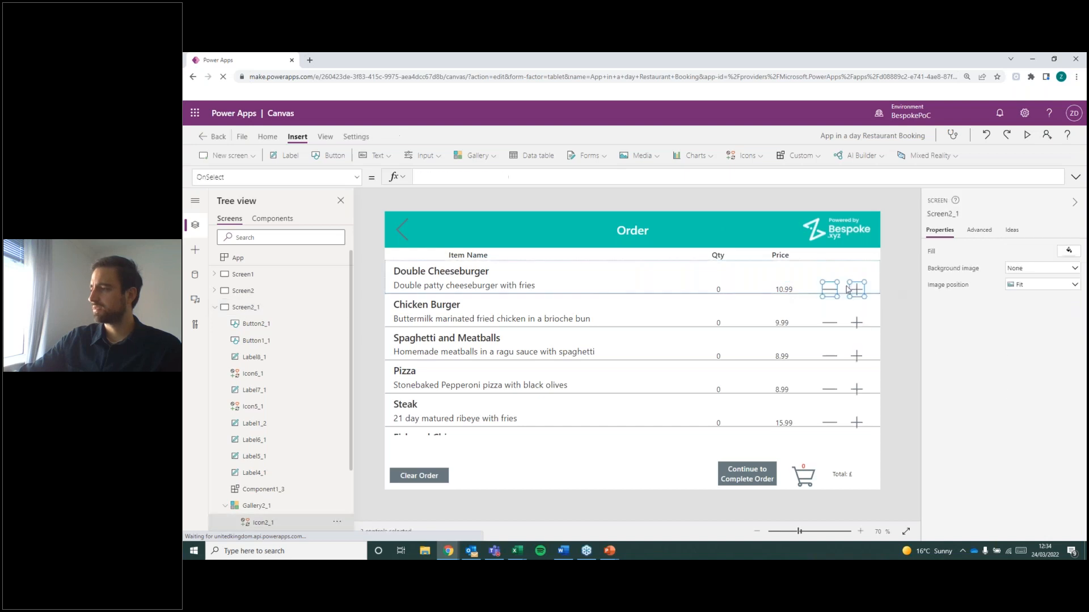
Move the quantity label, price label, minus icon and plus icon together up to a Y position of 9 and slightly left.
left_click(788, 294, "shift")
left_click(717, 292, "shift")
left_click_drag(831, 283, 830, 269)
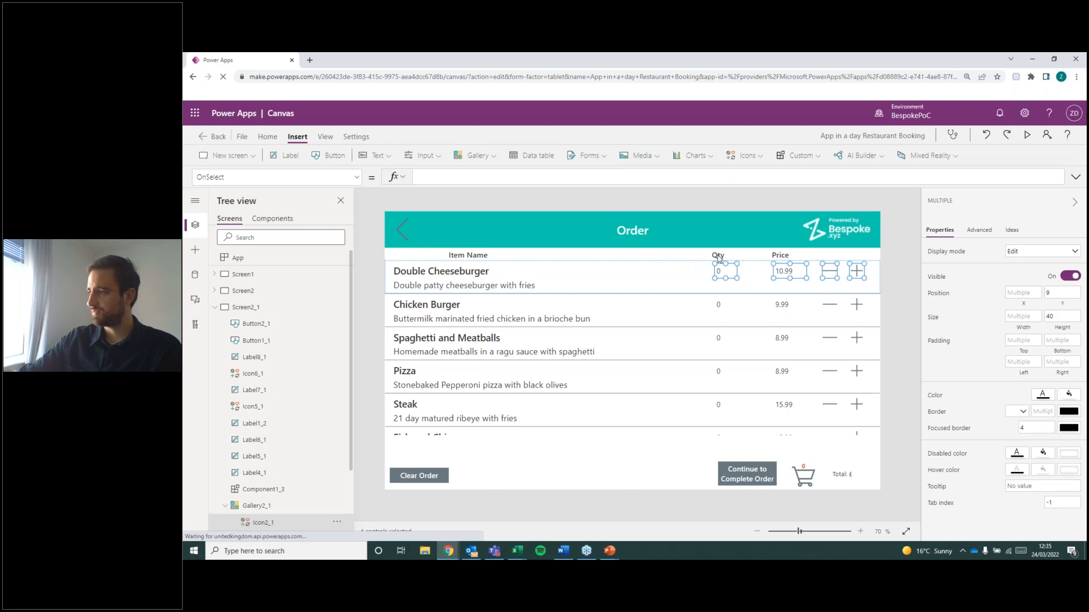
left_click_drag(793, 267, 791, 268)
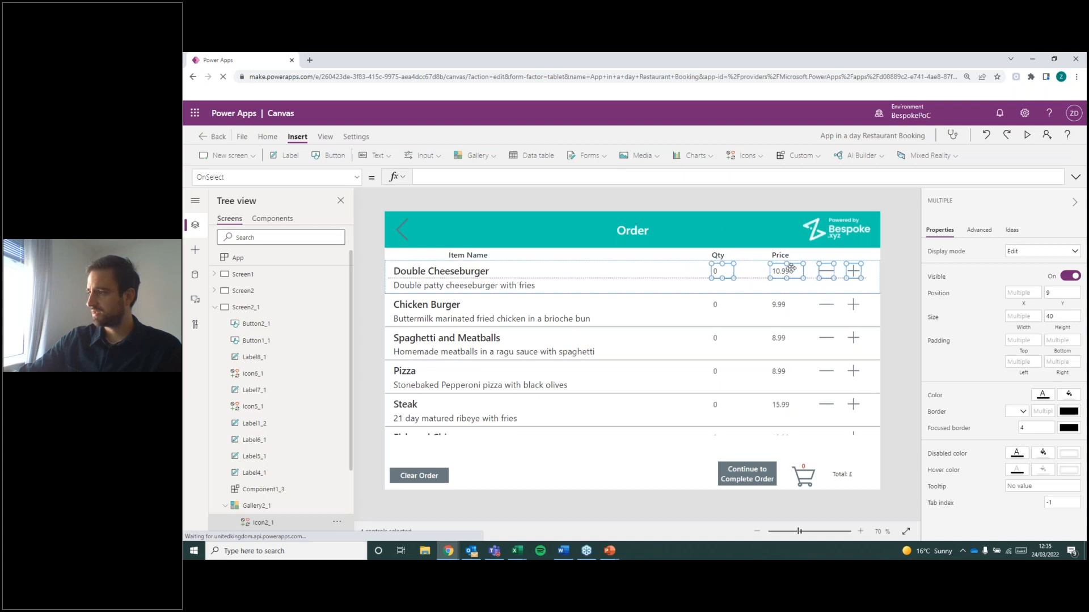
Delete the item description label from the Order screen's gallery row.
left_click(462, 289)
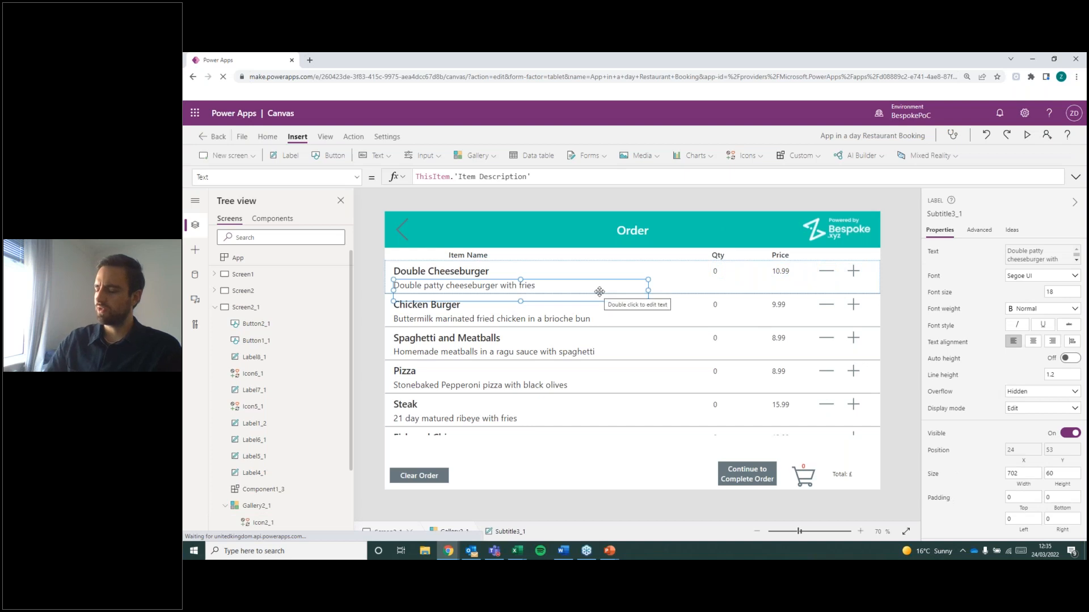
key("Delete")
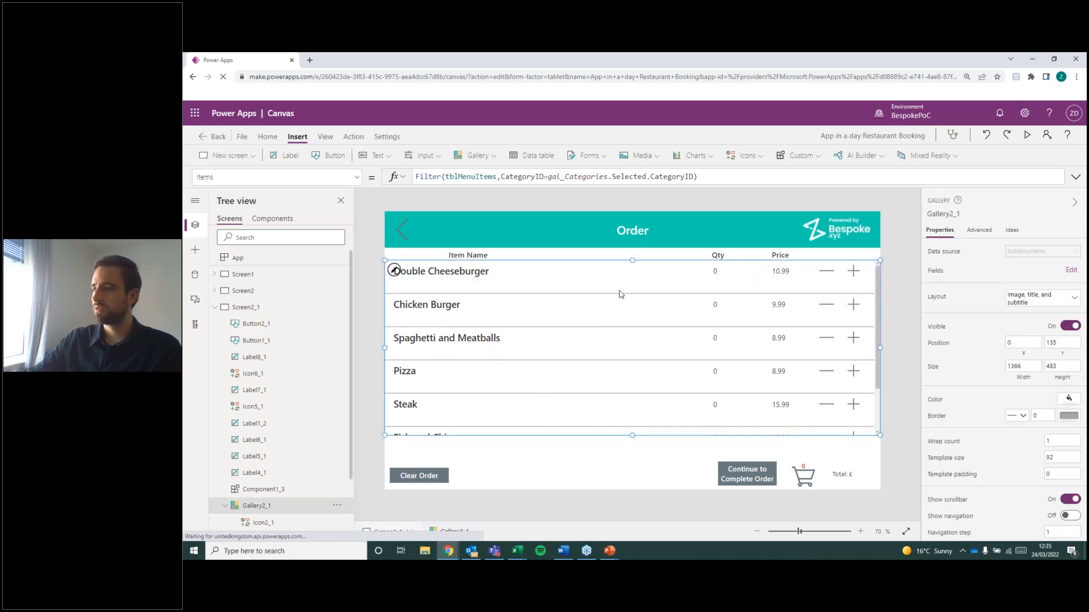
left_click(688, 254)
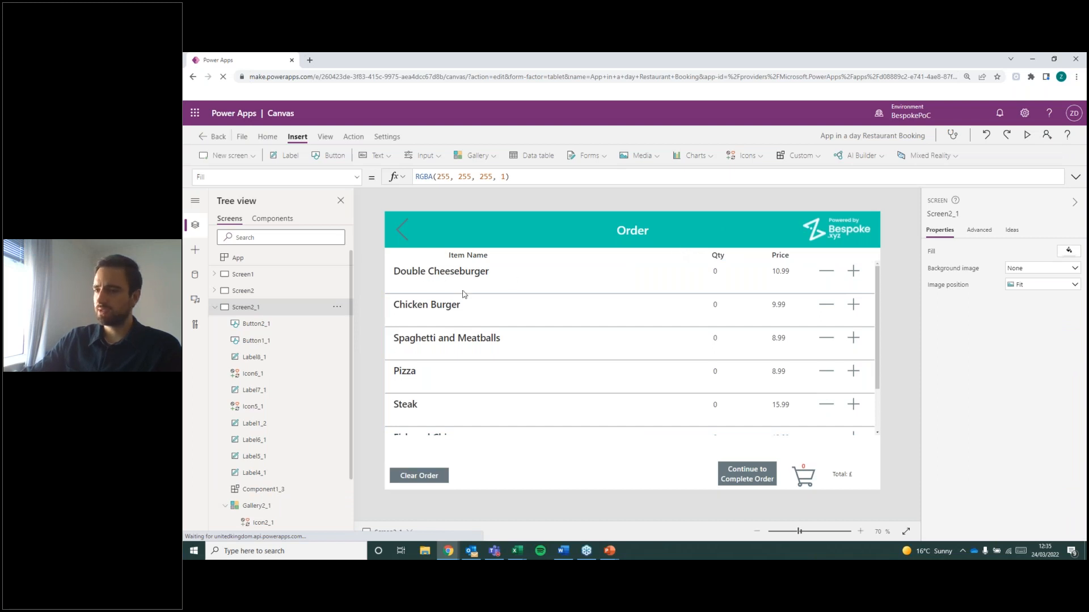
Reduce the gallery's template size to about 54 so each row fits only the item title line.
left_click(558, 293)
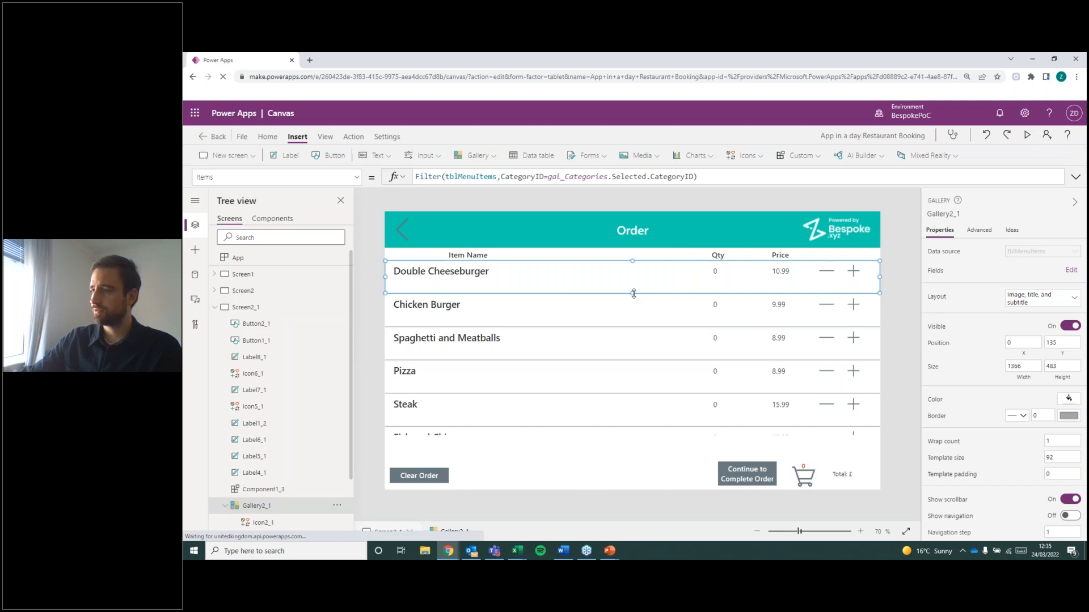
left_click_drag(634, 292, 636, 284)
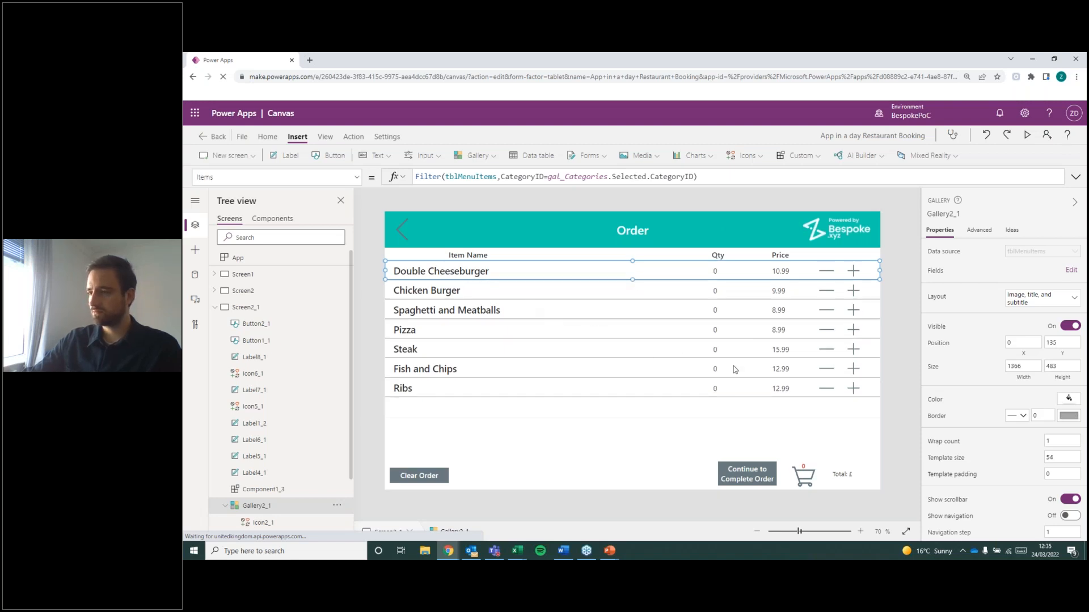
left_click(902, 302)
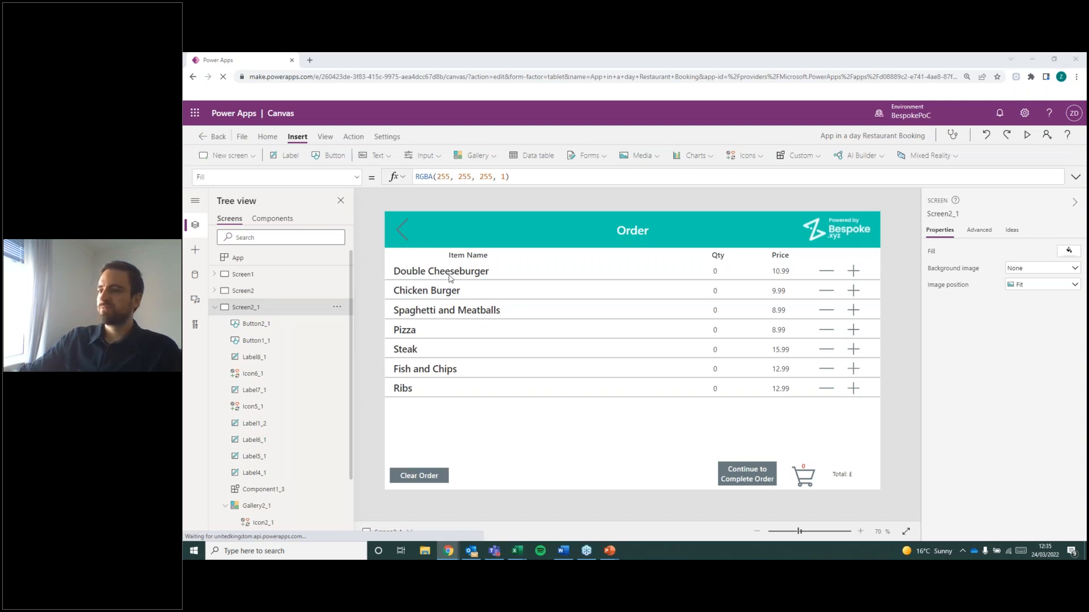
left_click(215, 307)
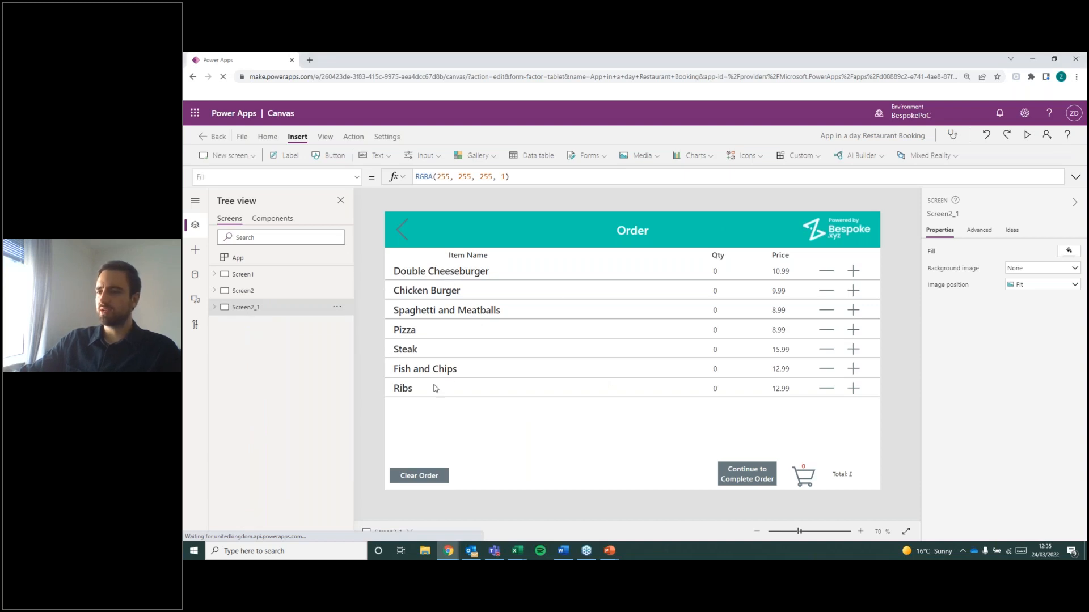
Replace the Order gallery's Items formula with the MyOrder collection.
left_click(601, 364)
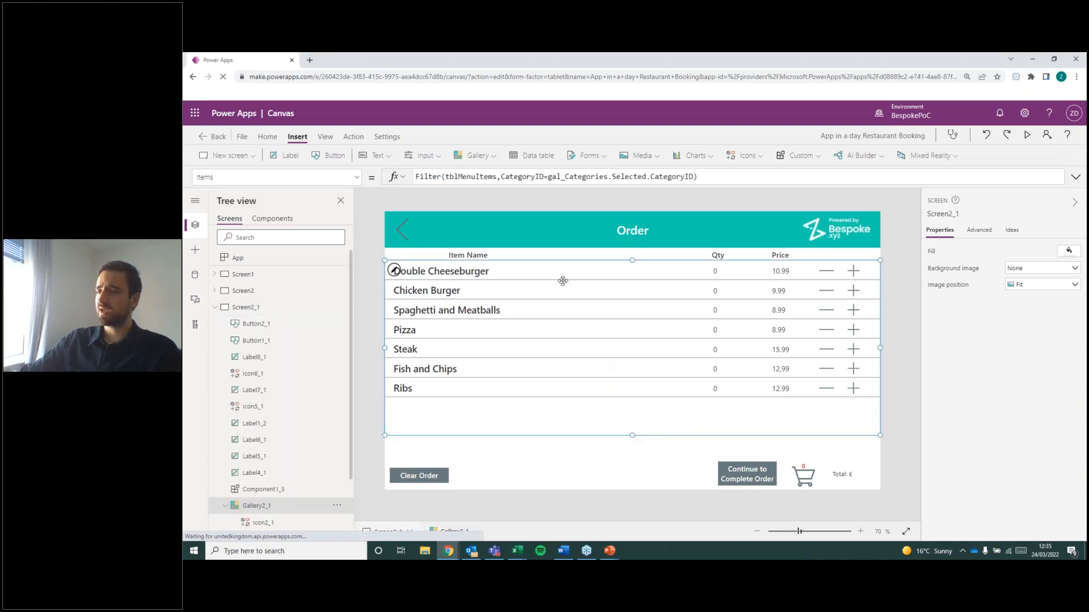
double_click(463, 177)
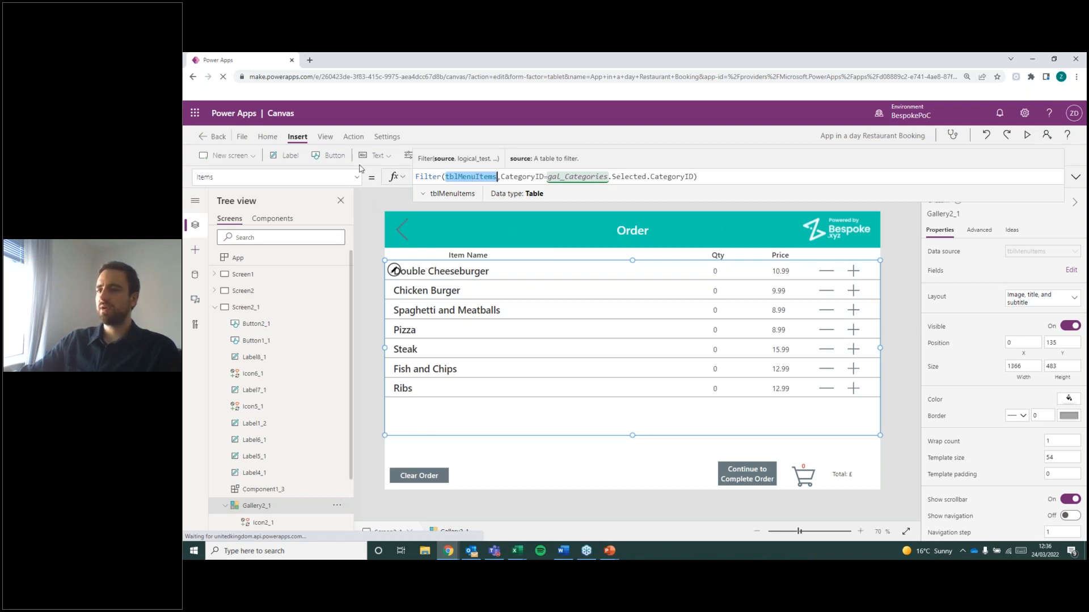
left_click(356, 177)
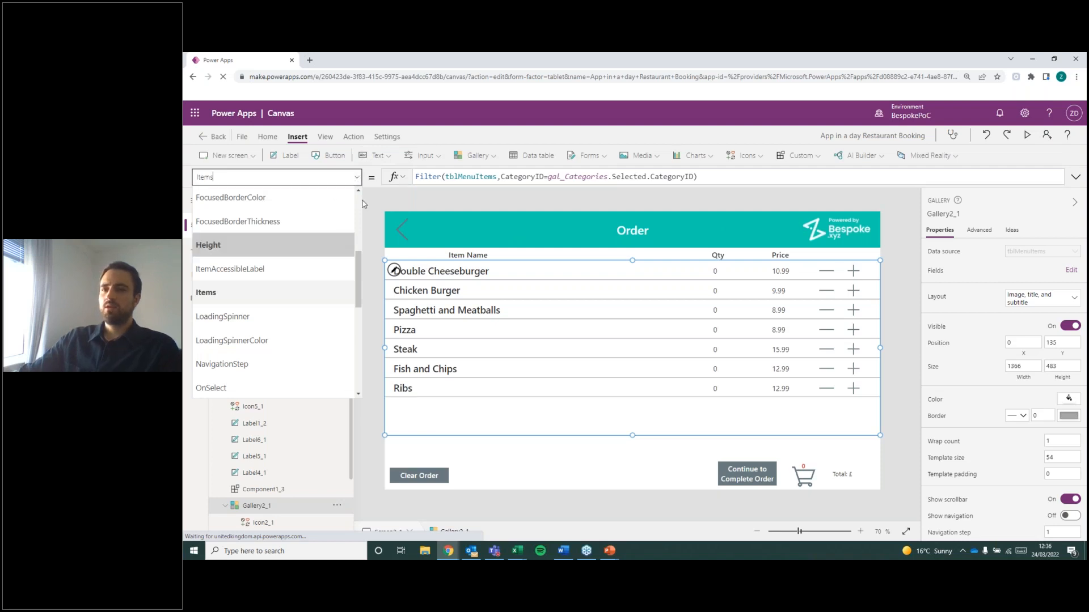
scroll(276, 255, "up", 4)
scroll(275, 322, "down", 4)
left_click(278, 276)
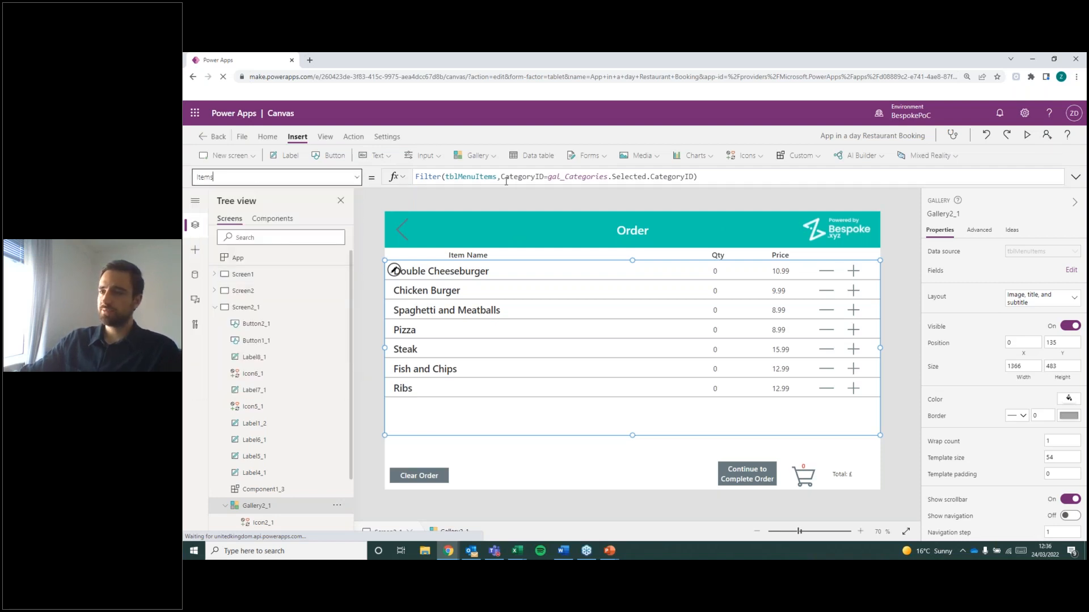
double_click(231, 176)
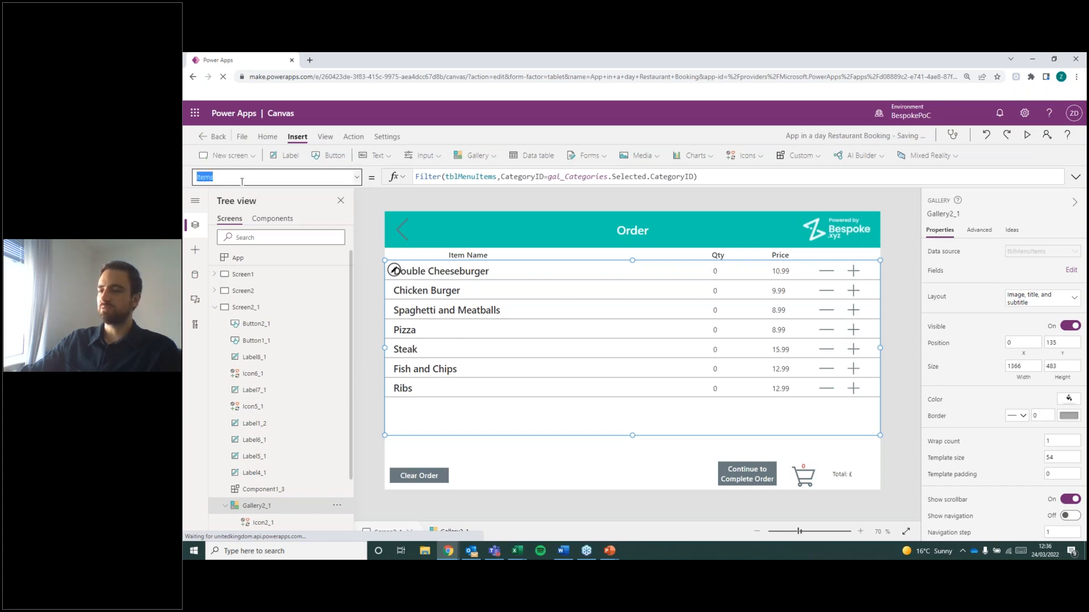
left_click(718, 177)
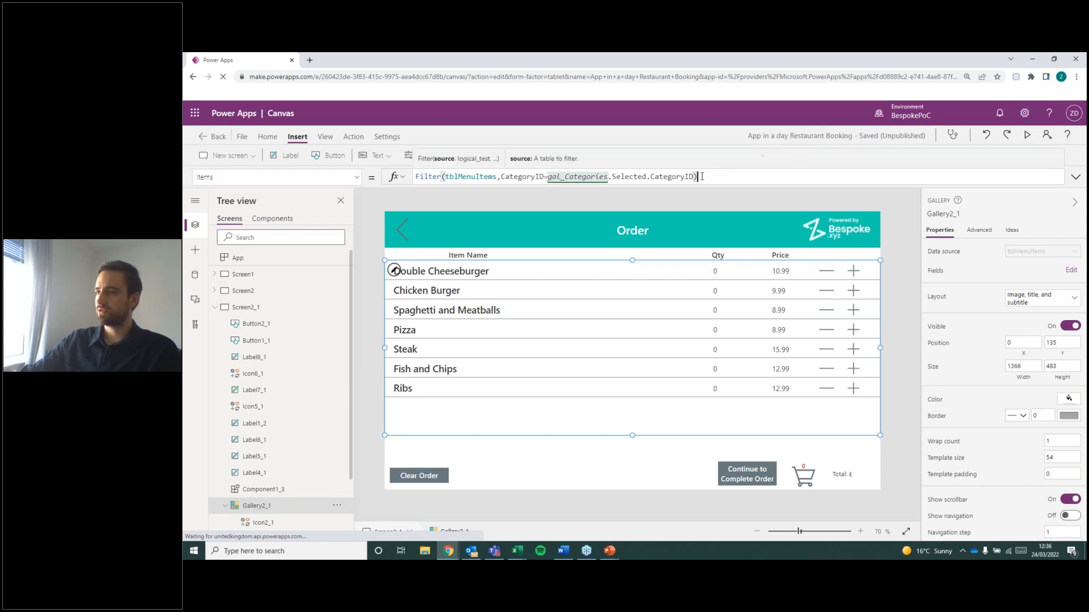
key("ctrl+a")
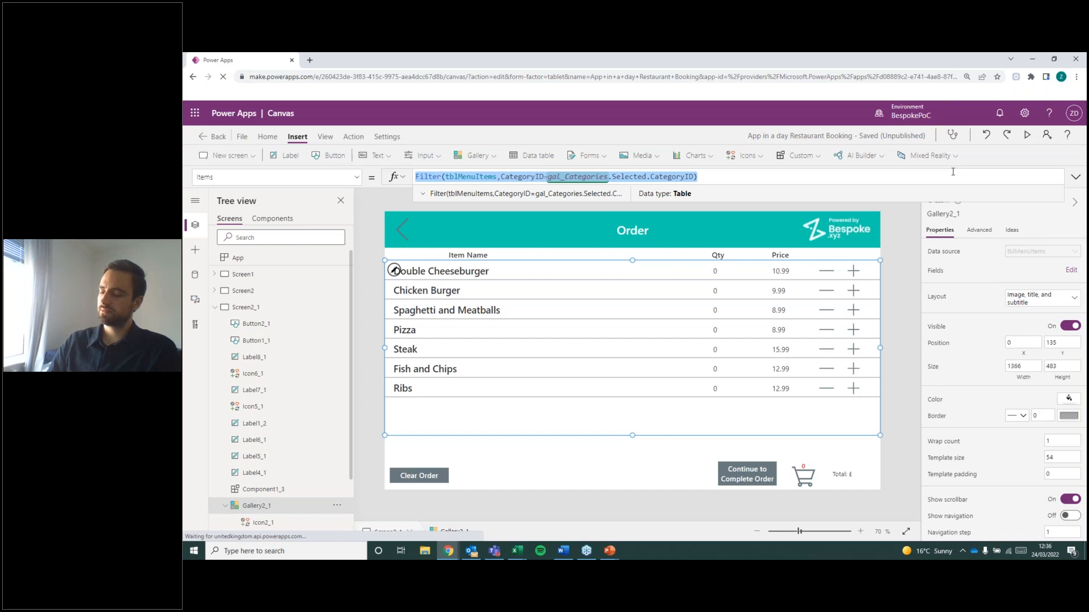
key("Delete")
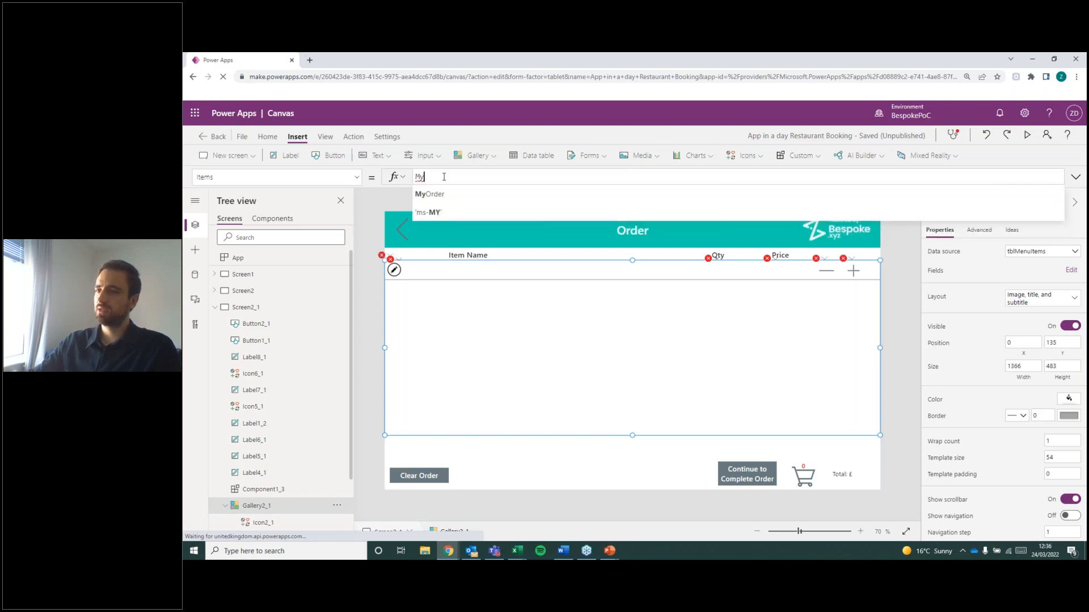
left_click(436, 196)
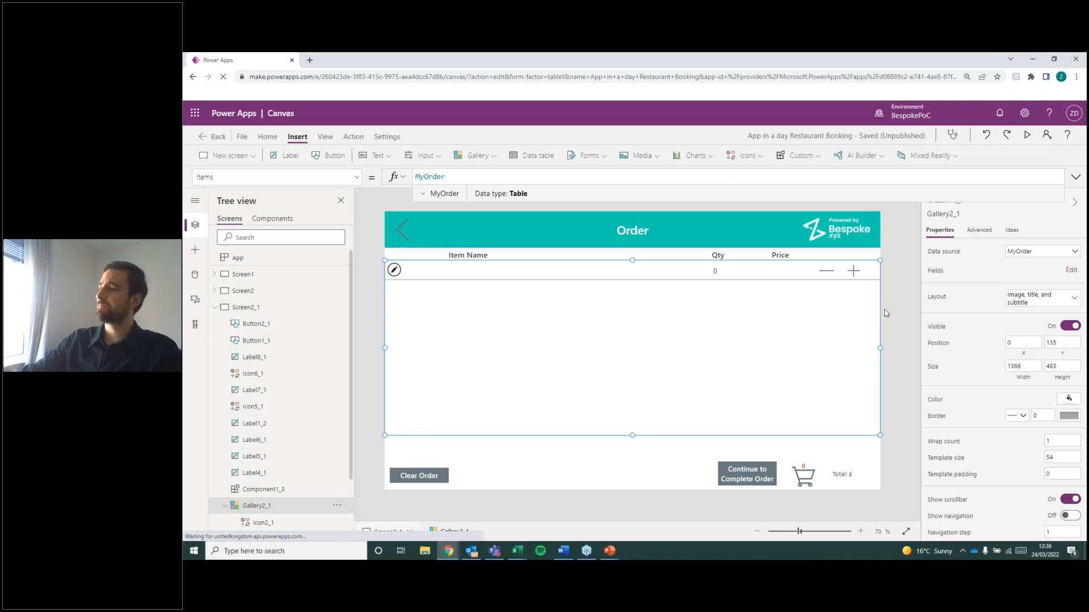
left_click(895, 331)
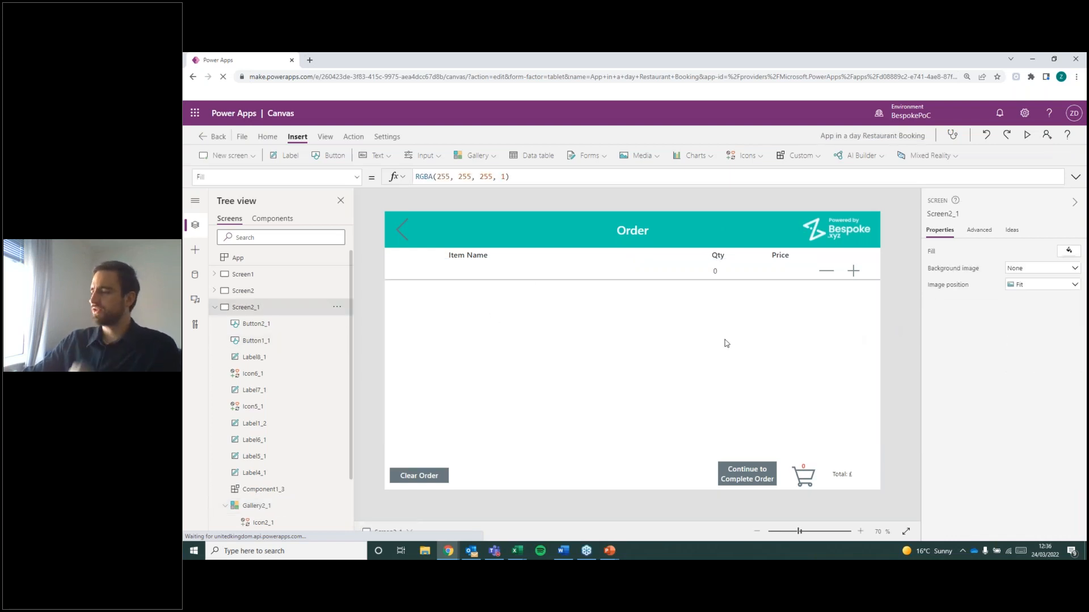
Review the OnSelect formulas of the plus, minus and cart icons and the Text formula of the order total label.
left_click(854, 272)
left_click(895, 283)
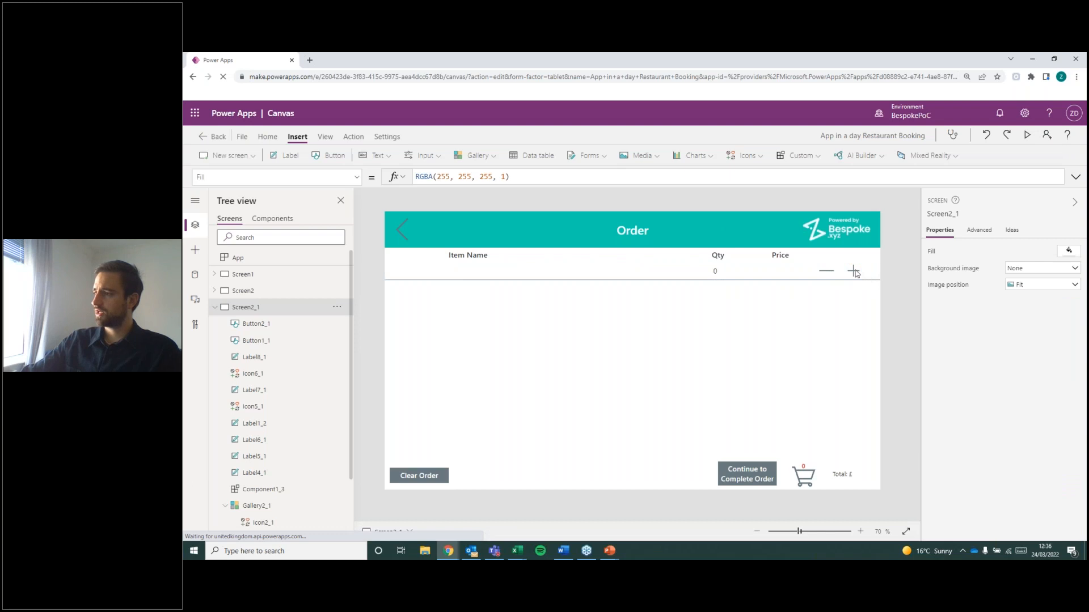
left_click(854, 273)
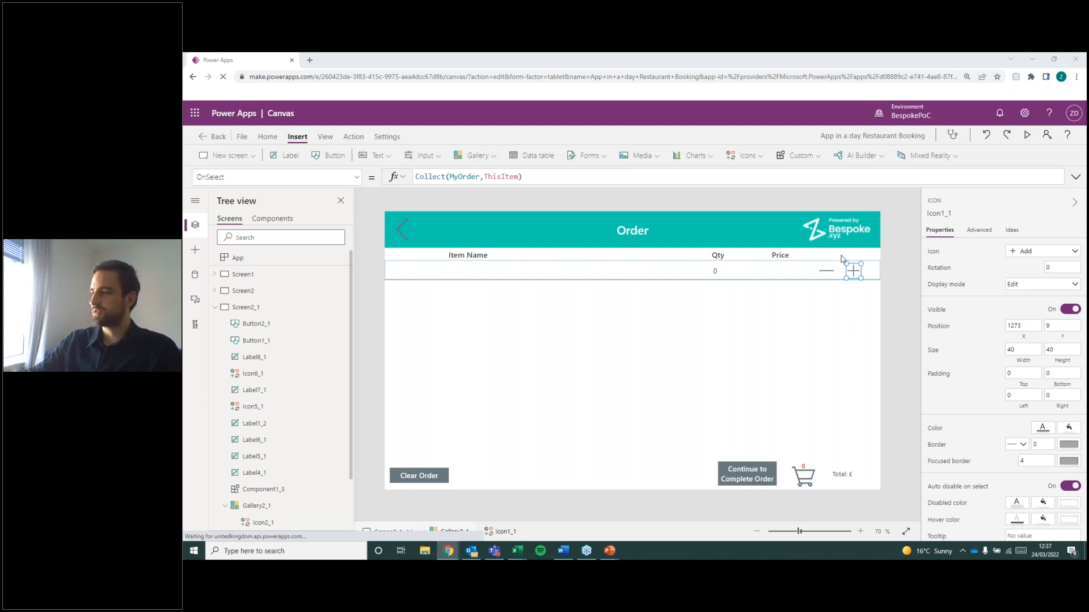
left_click(825, 274)
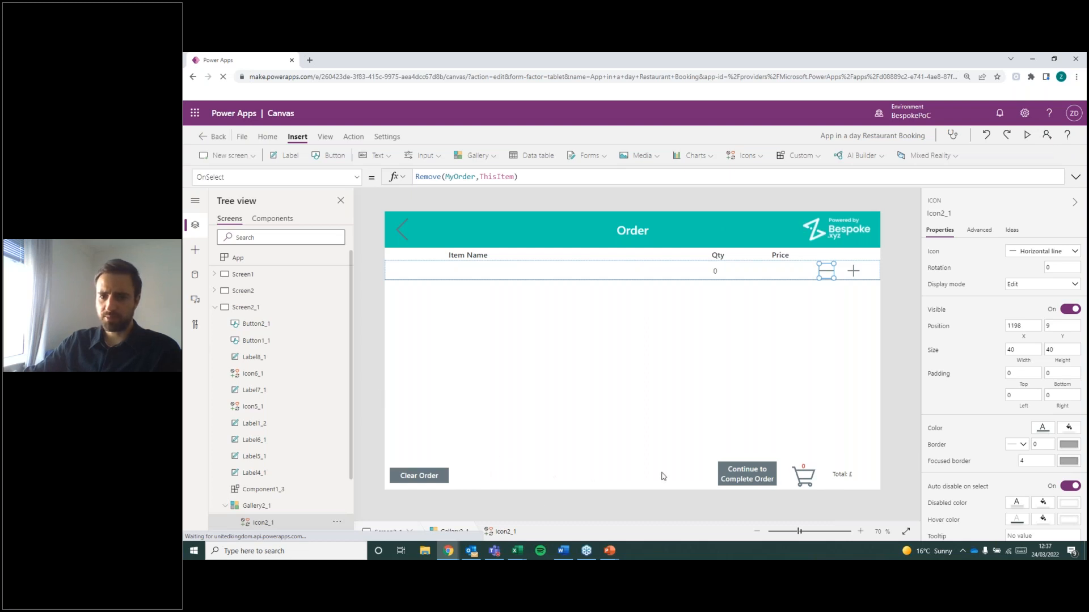
left_click(854, 476)
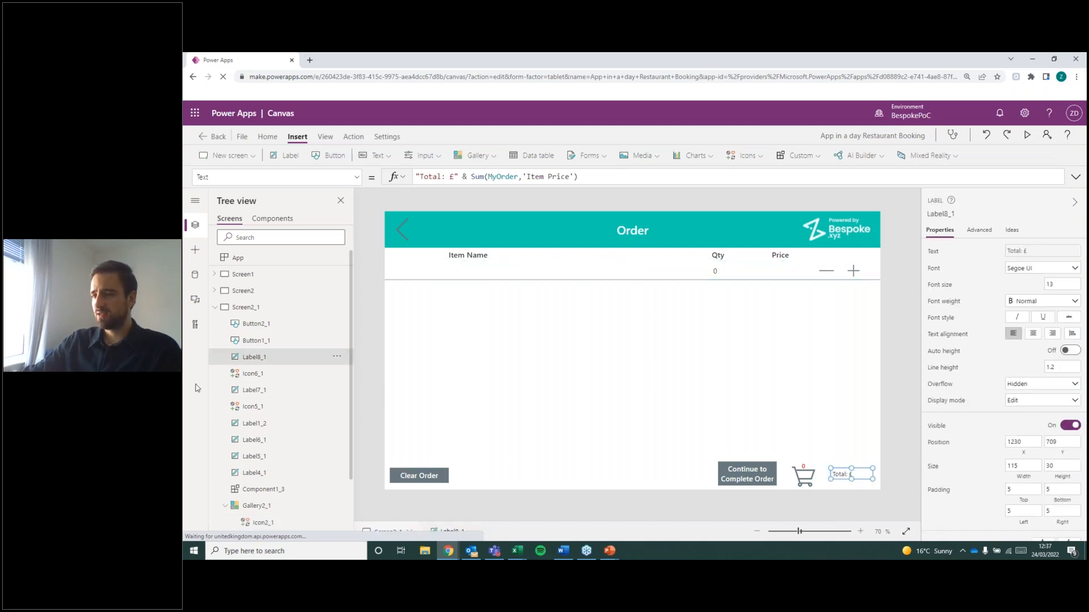
left_click(803, 467)
left_click(818, 494)
left_click(804, 481)
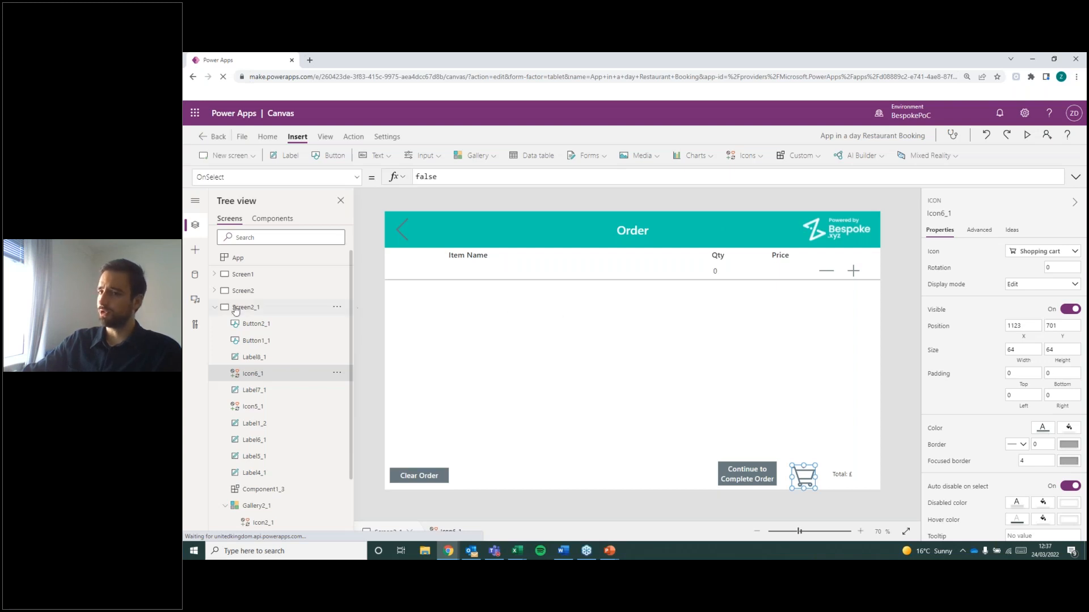
Set the OnSelect formula of the Order screen's back arrow icon to Navigate(Screen2).
left_click(214, 306)
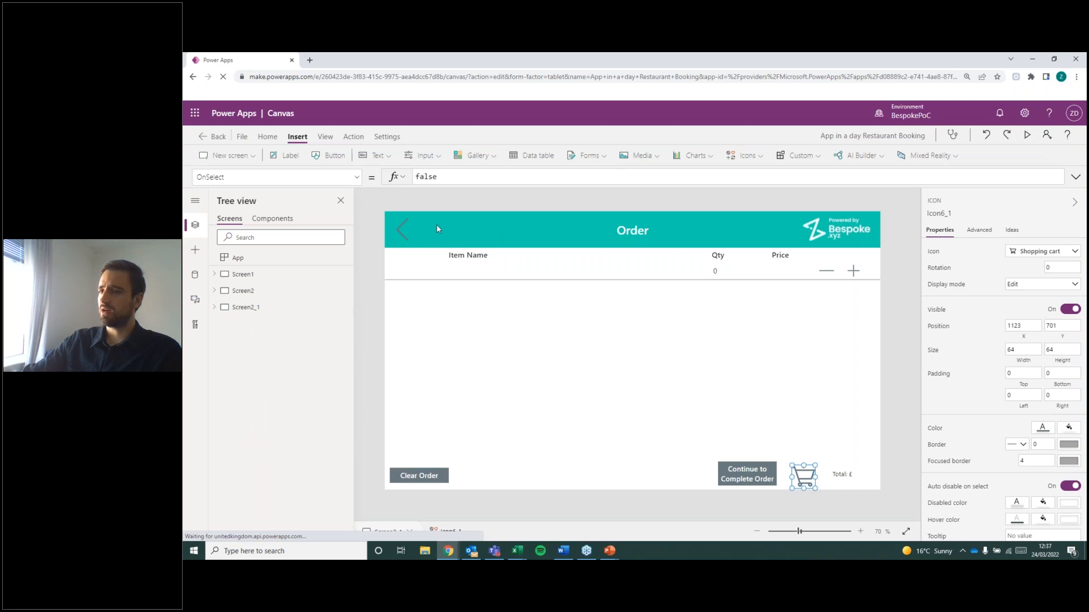
left_click(403, 228)
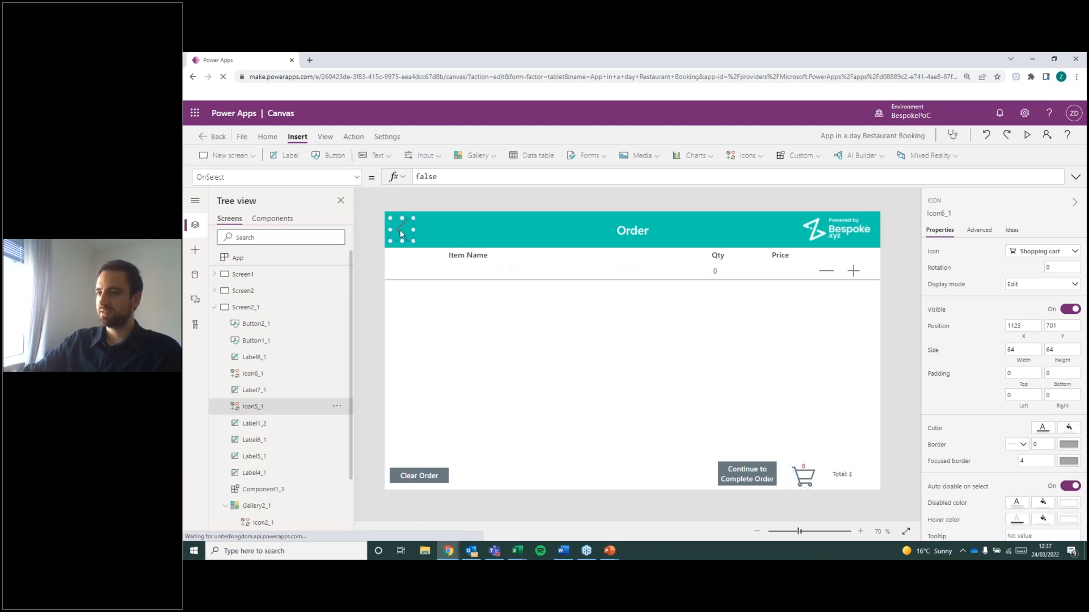
left_click(399, 228, "alt")
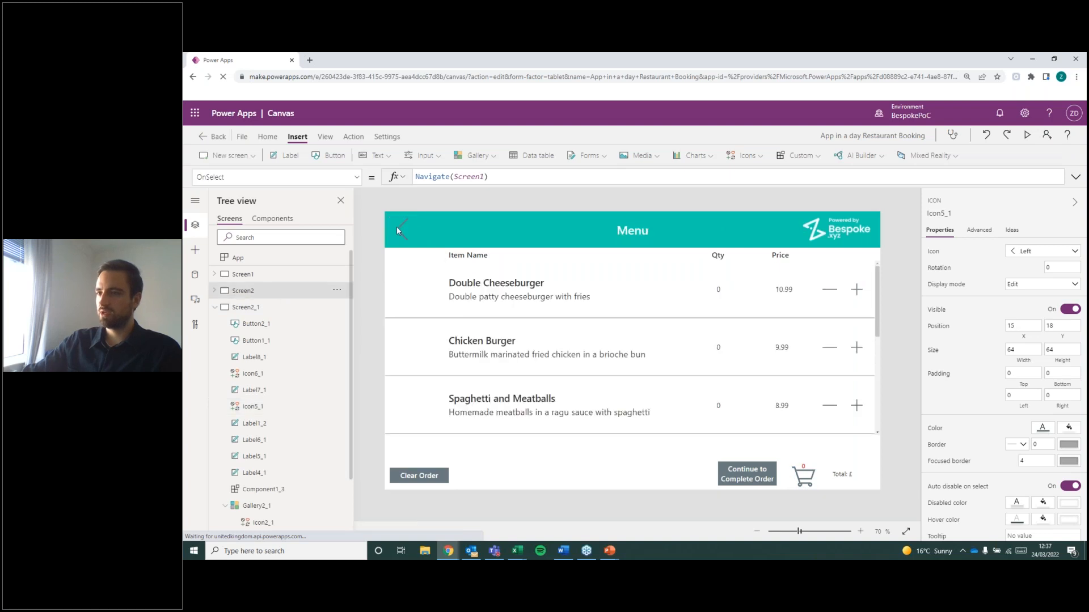
left_click(402, 232)
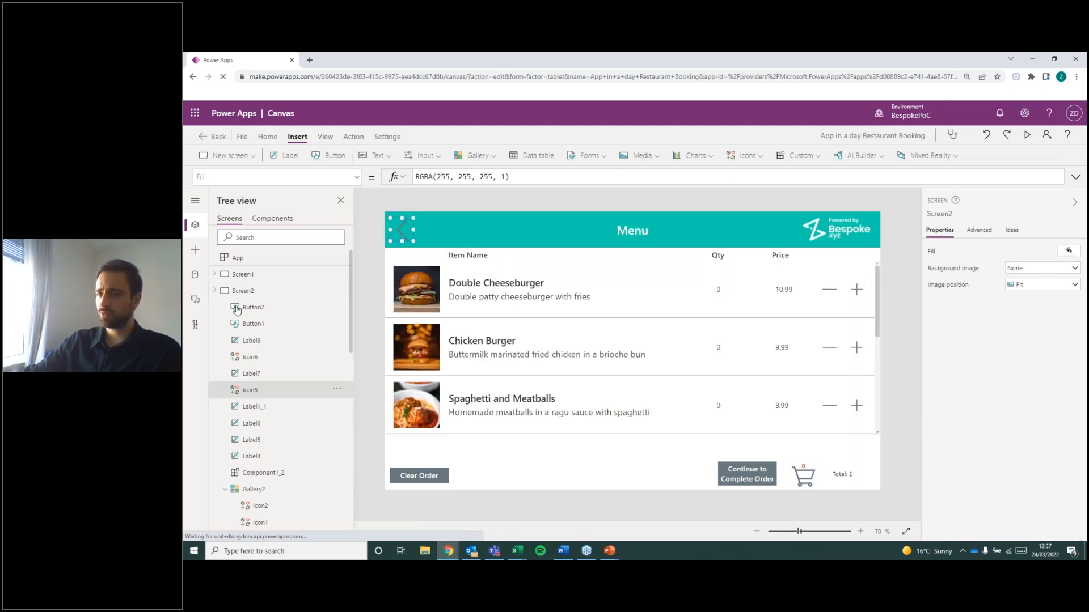
left_click(227, 307)
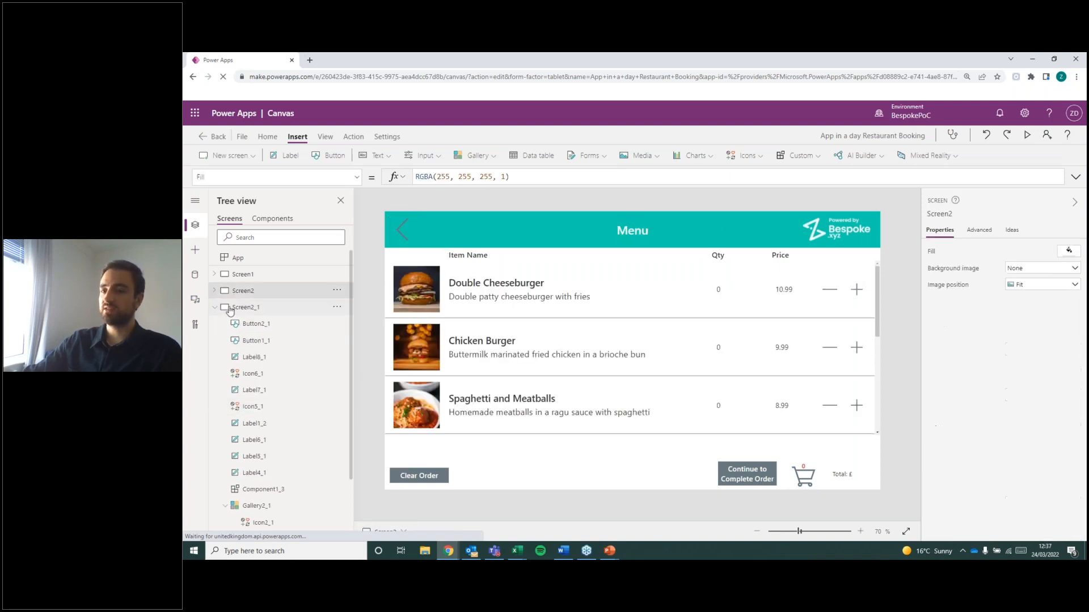
left_click(392, 245, "alt")
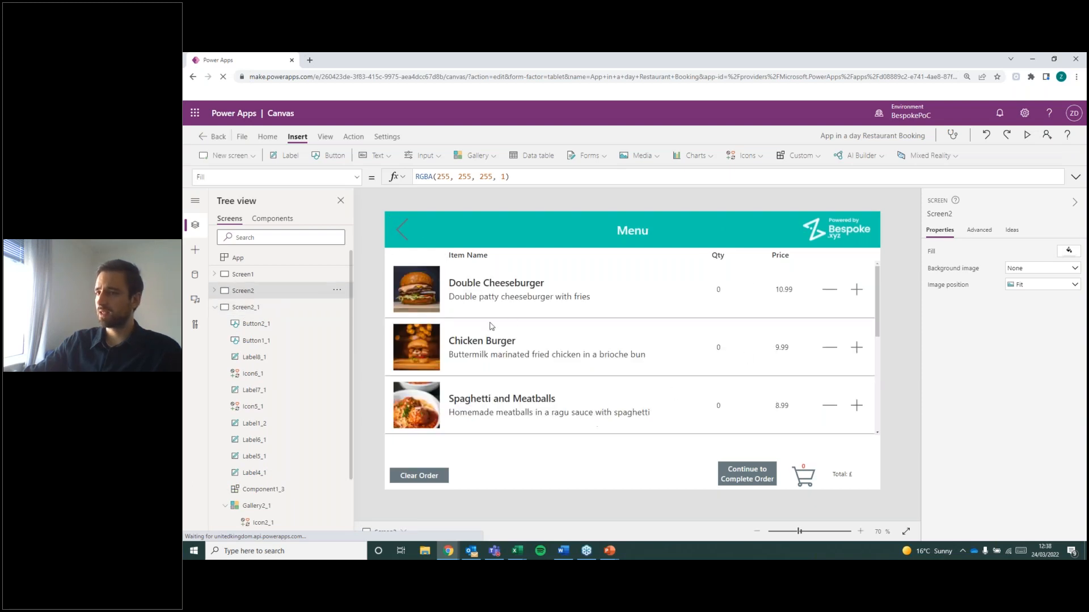
left_click(225, 309)
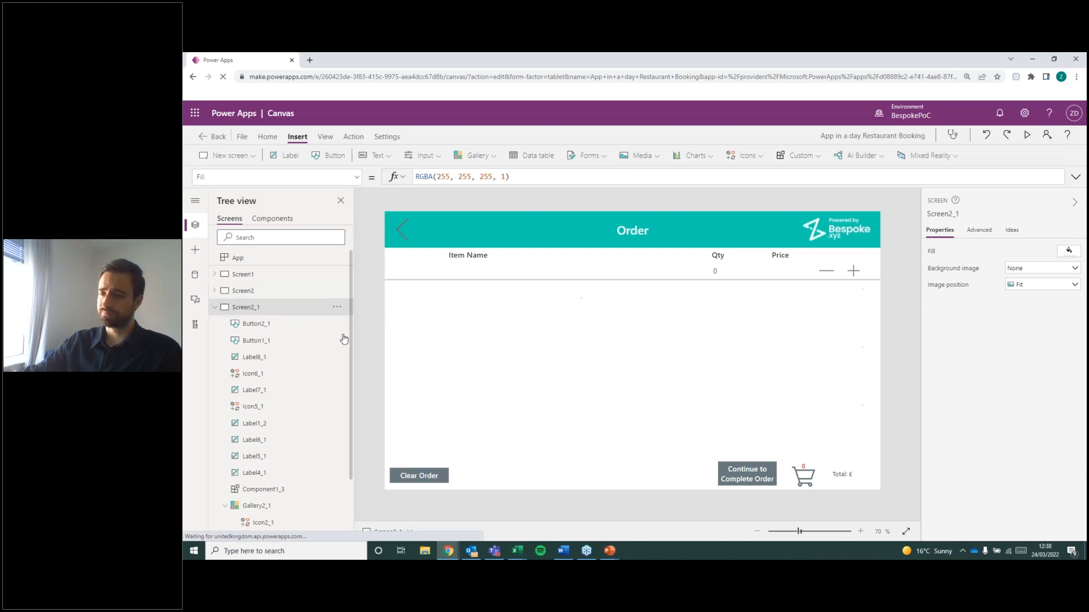
left_click(400, 226)
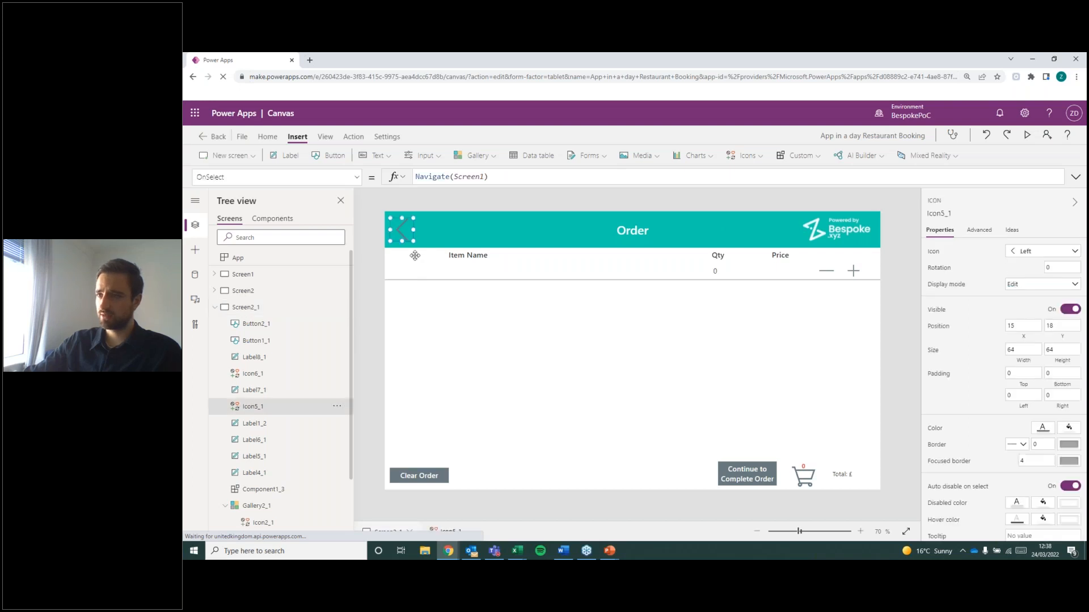
double_click(479, 178)
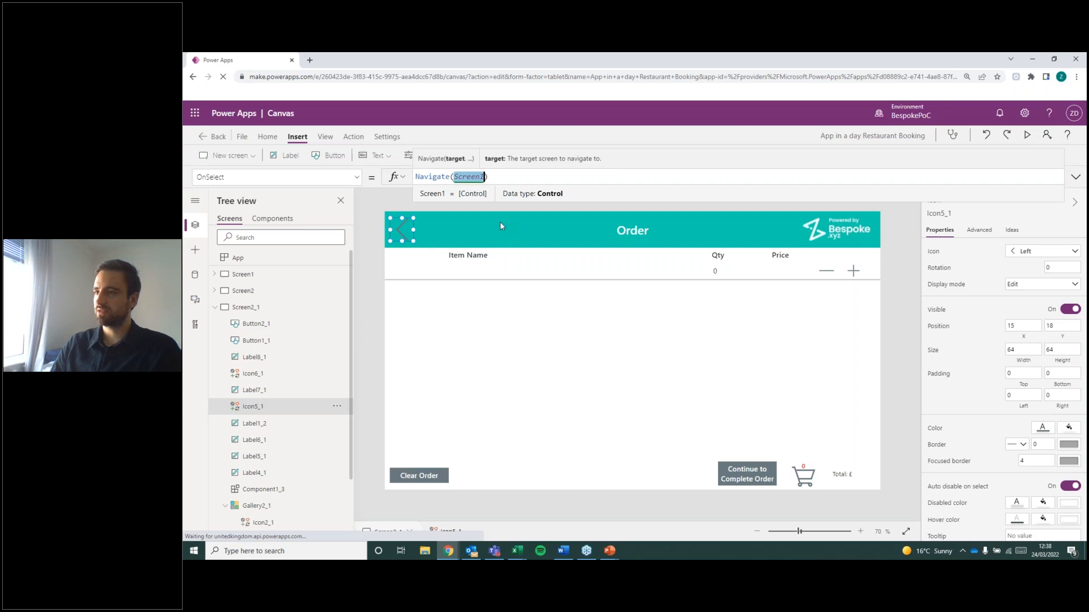
type("Screen2")
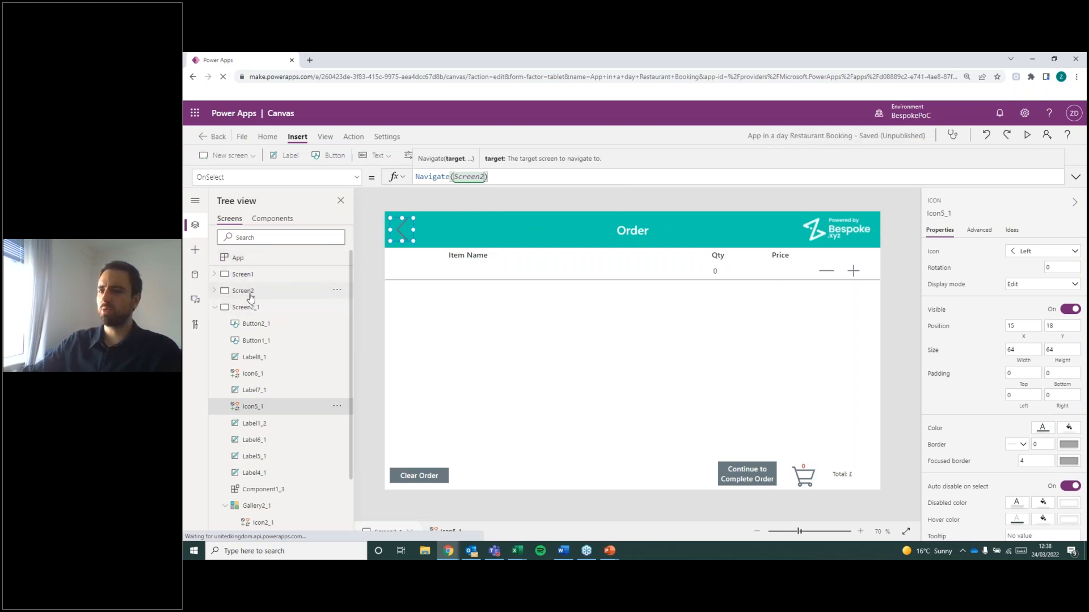
Rename the Menu screen Screen2 as scrMenu.
double_click(249, 291)
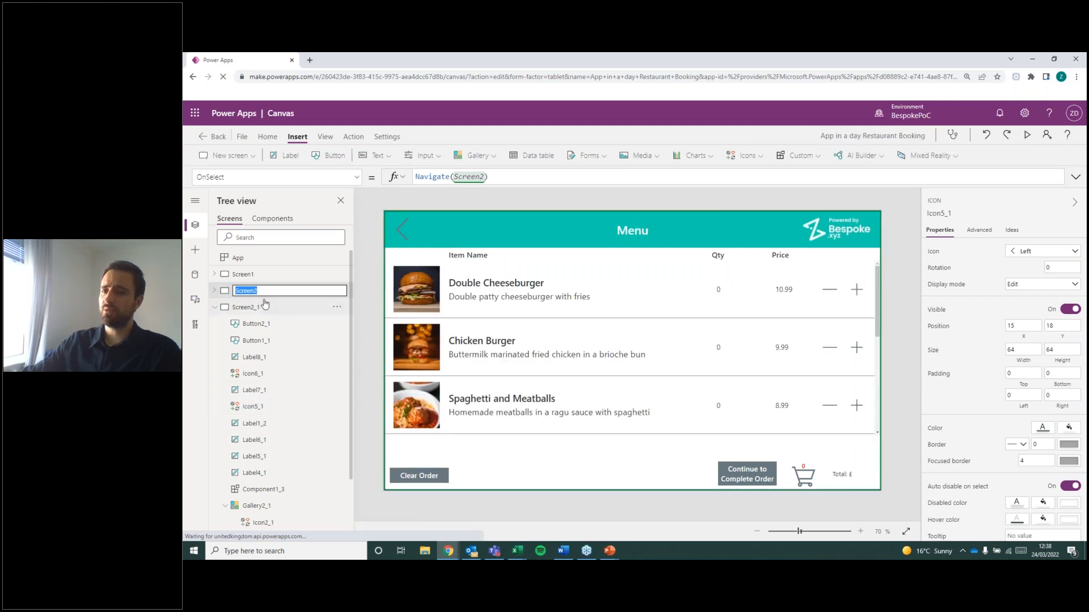
type("scr")
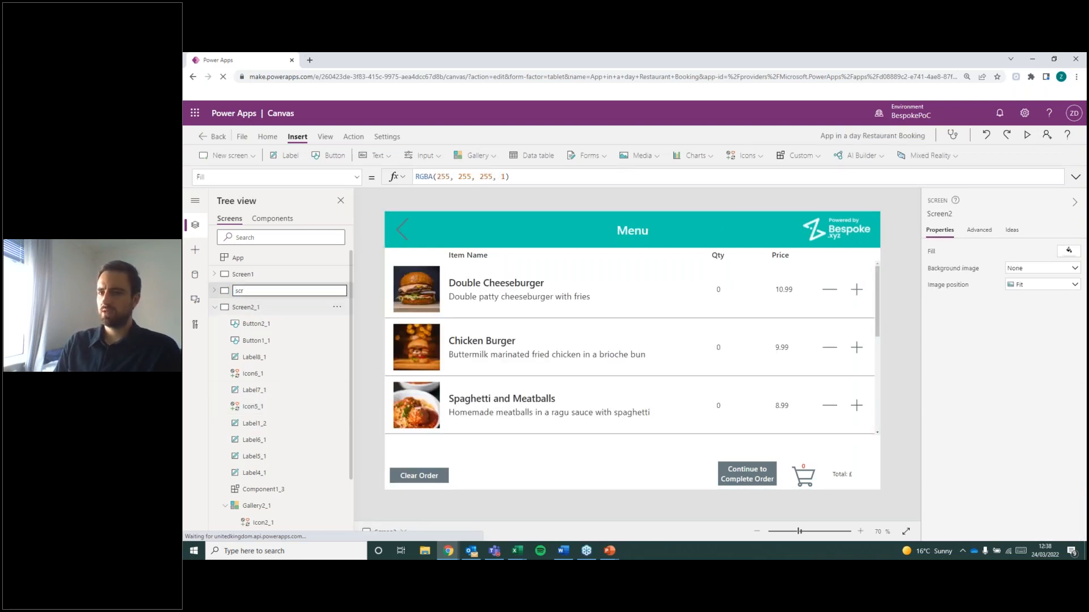
type("Menu")
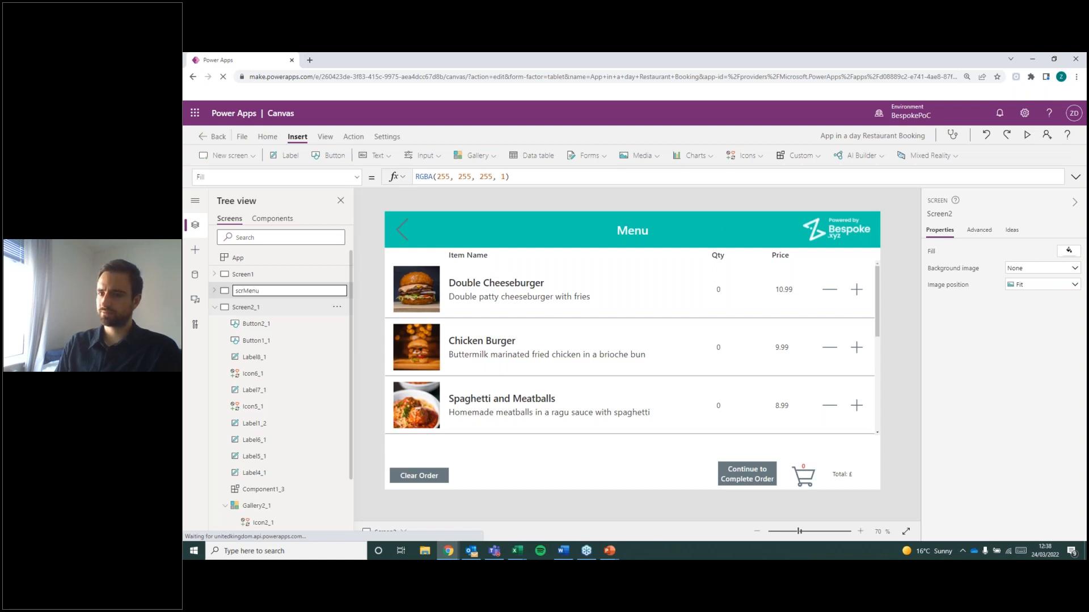
key("Return")
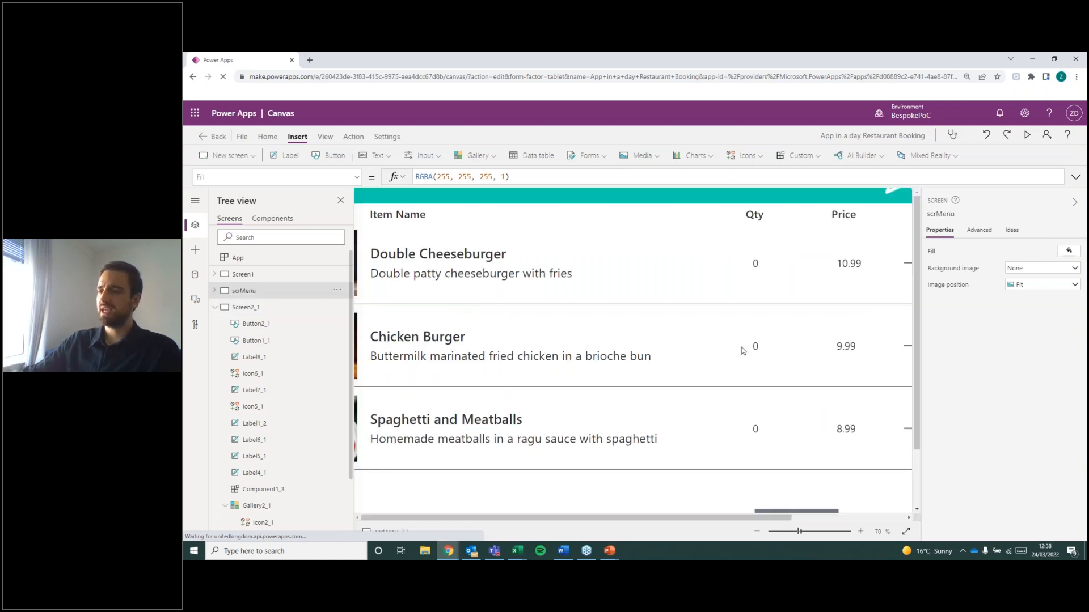
Check the screen reference in the OnSelect formula of the Order screen's back arrow icon.
left_click(261, 309)
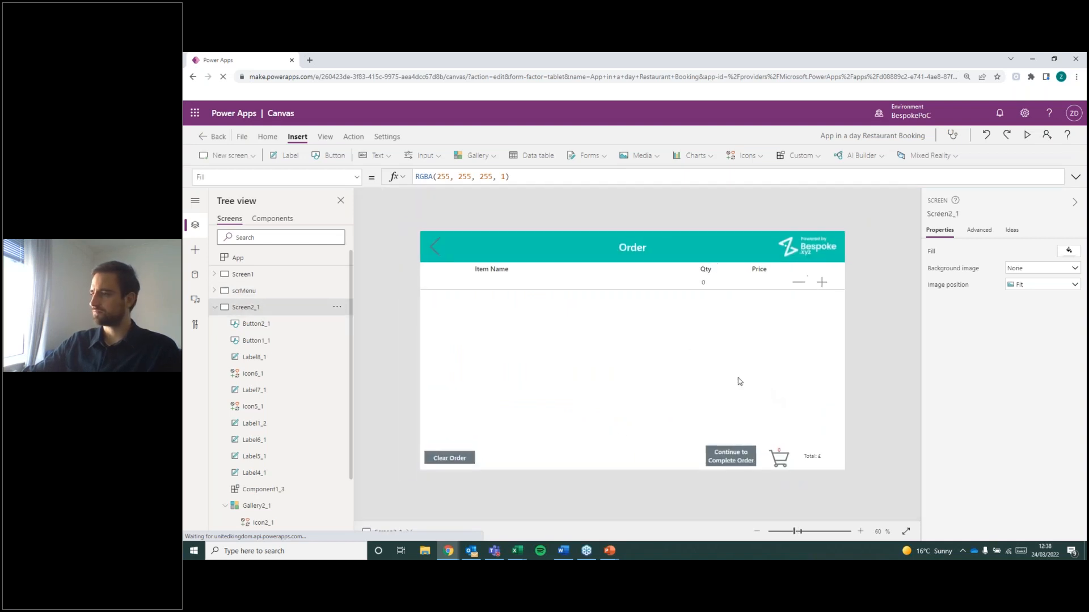
left_click(435, 245)
double_click(482, 176)
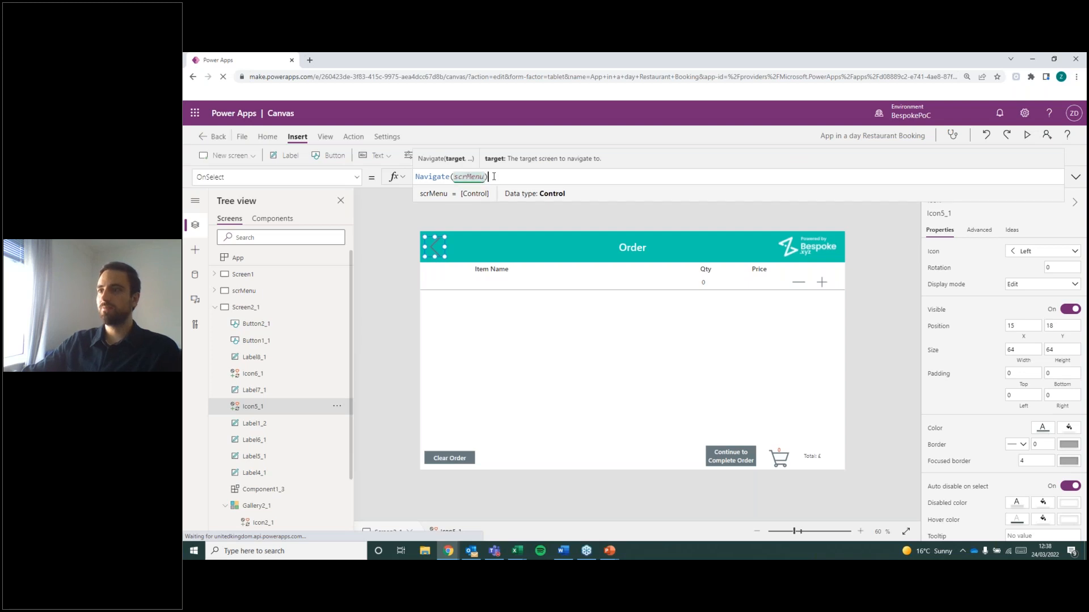
left_click(381, 279)
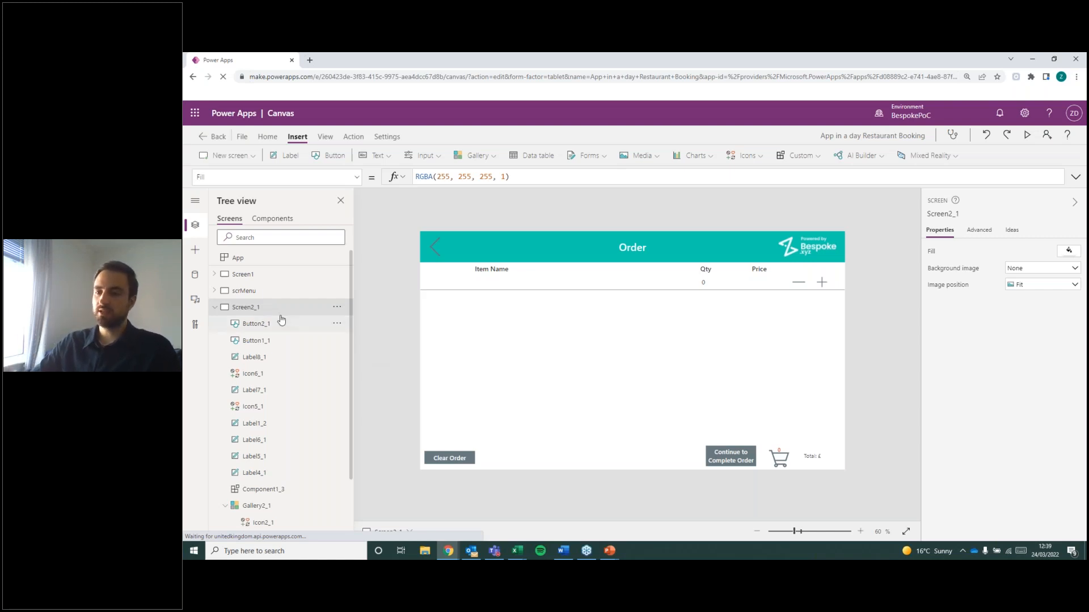
Rename the Order screen Screen2_1 as scrOrder.
double_click(253, 311)
type("scr")
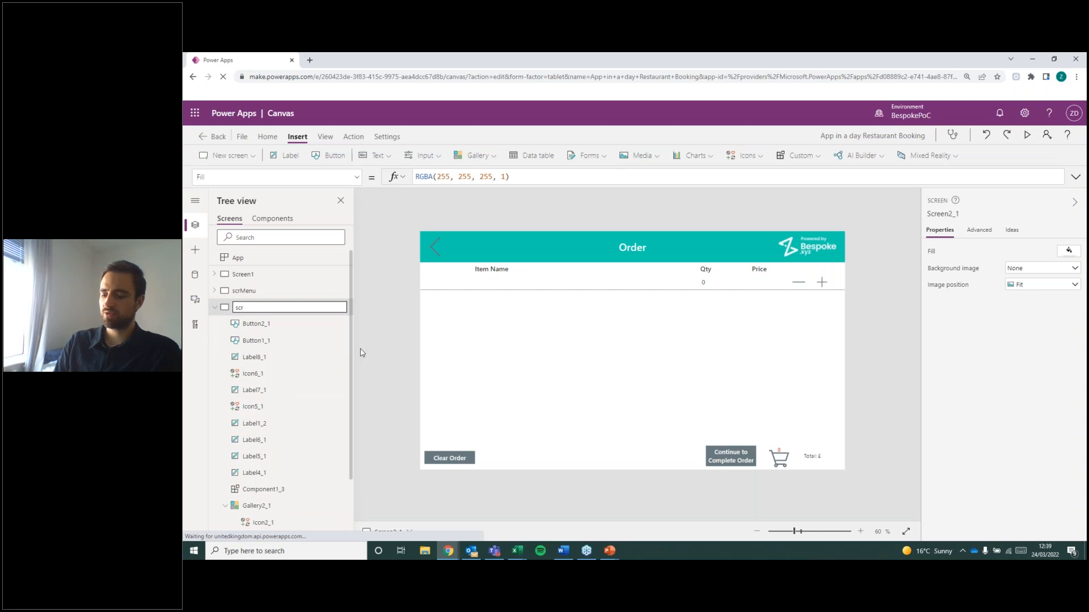
type("Order")
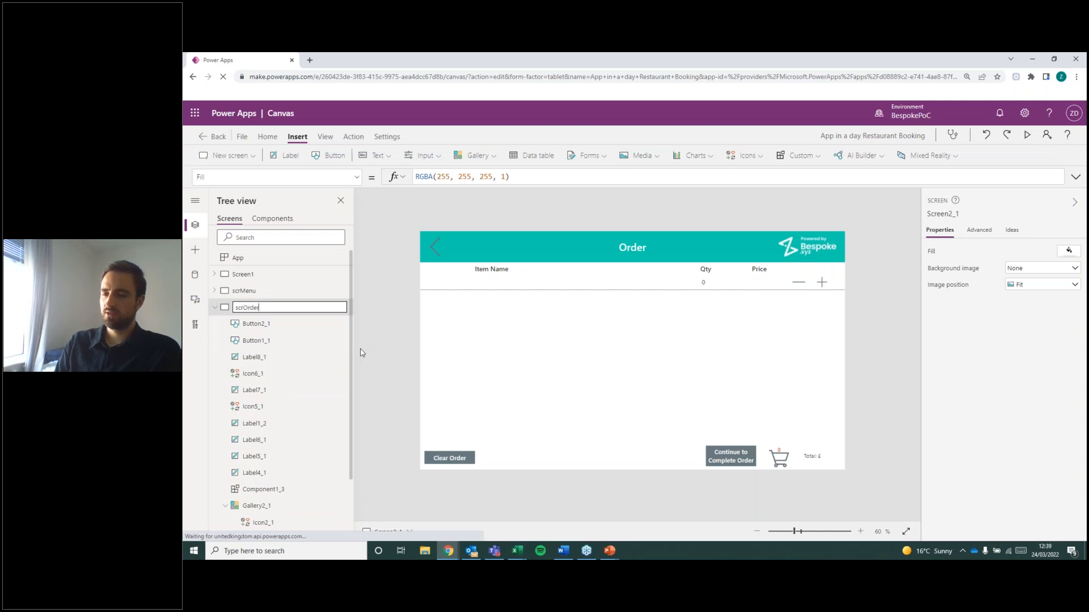
key("Return")
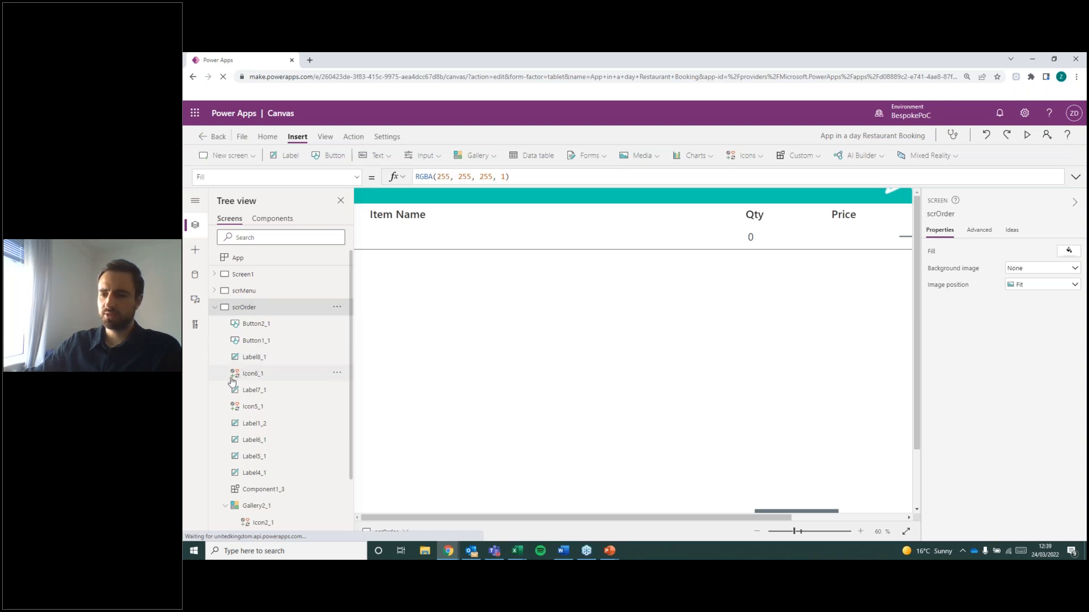
scroll(316, 369, "down", 2)
scroll(327, 376, "up", 2)
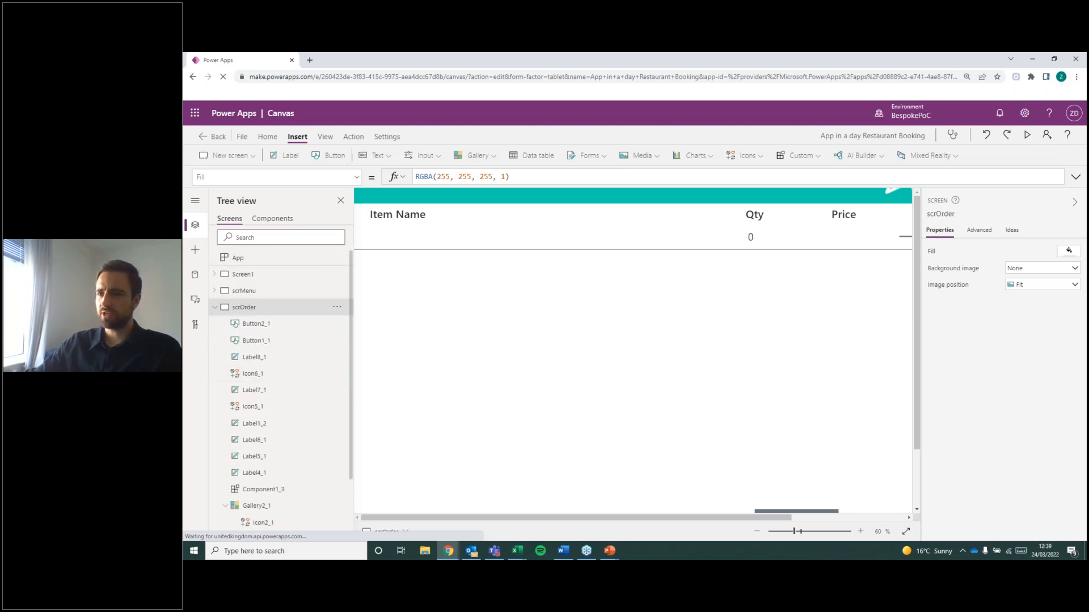
Hide the screen properties to widen the canvas and bring up the scrMenu screen.
left_click(1075, 202)
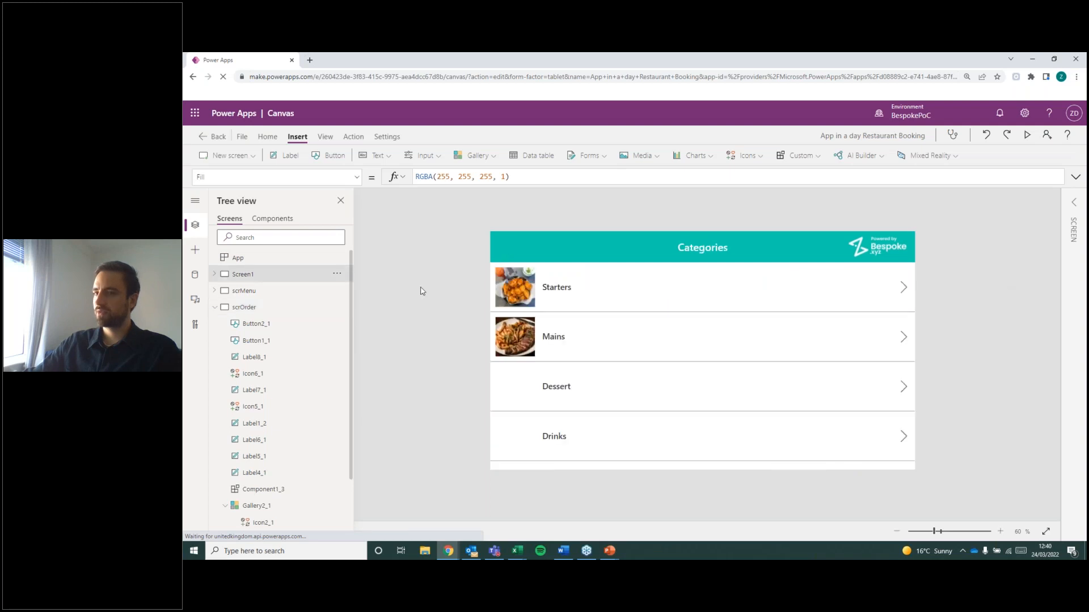
left_click(300, 296)
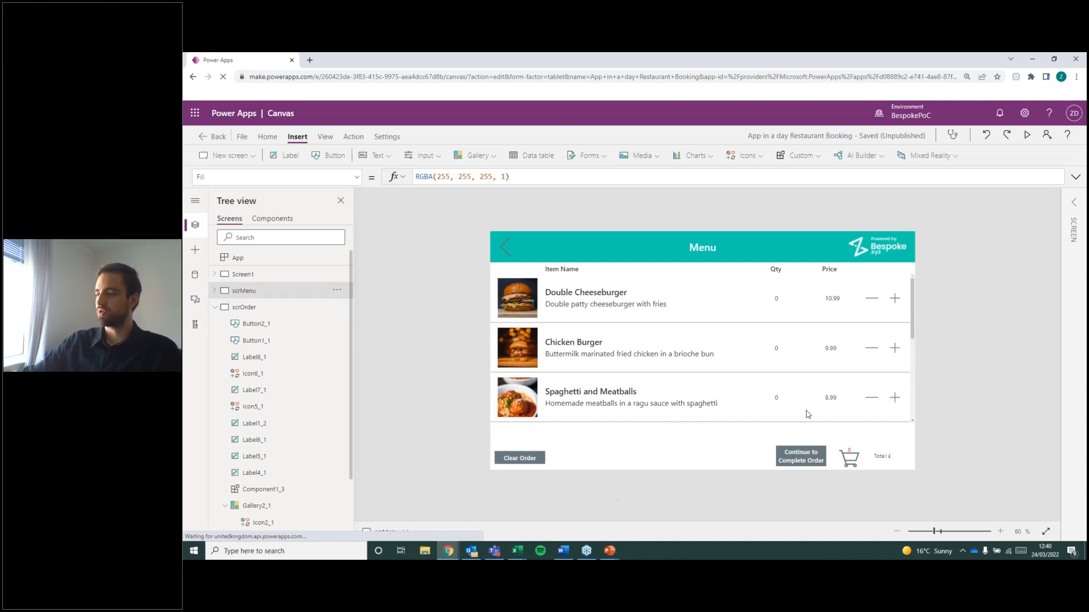
left_click(250, 309)
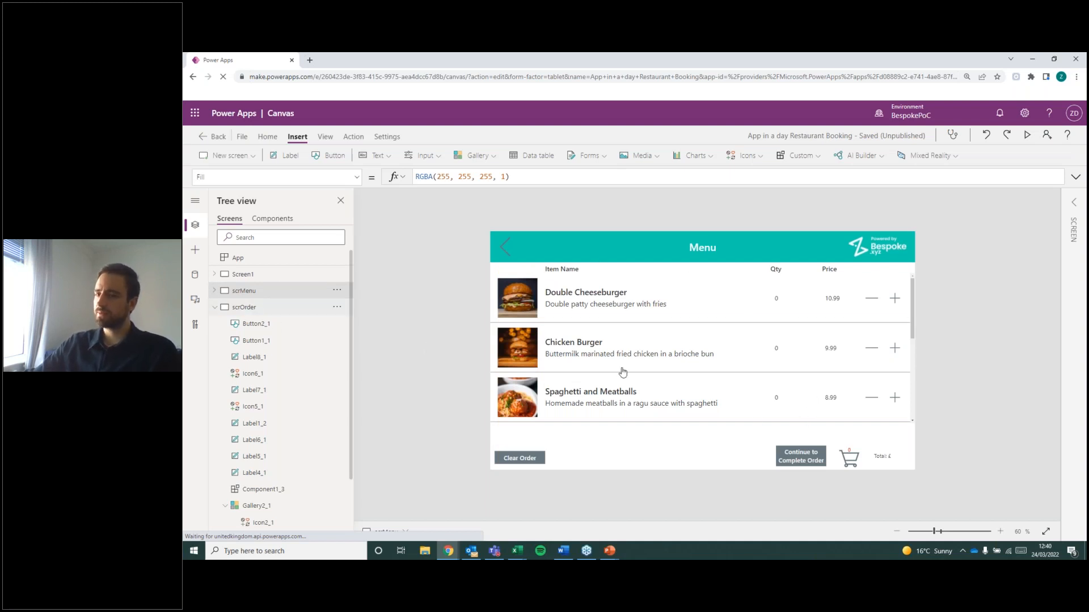
left_click(232, 296)
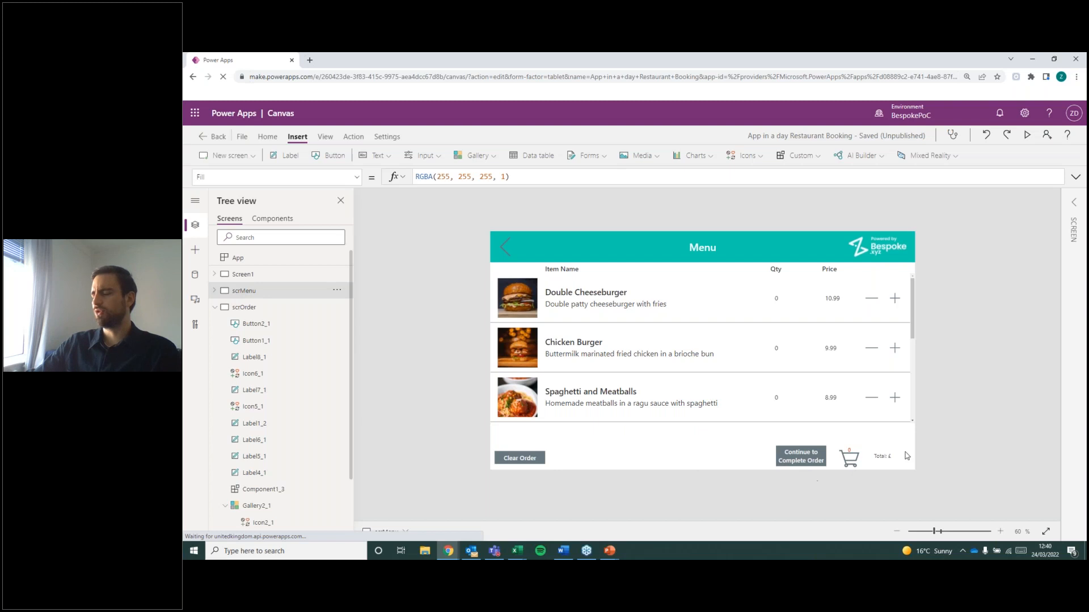
Set the OnSelect formula of the Menu screen's Continue to Complete Order button to Navigate(scrOrder).
left_click(808, 461)
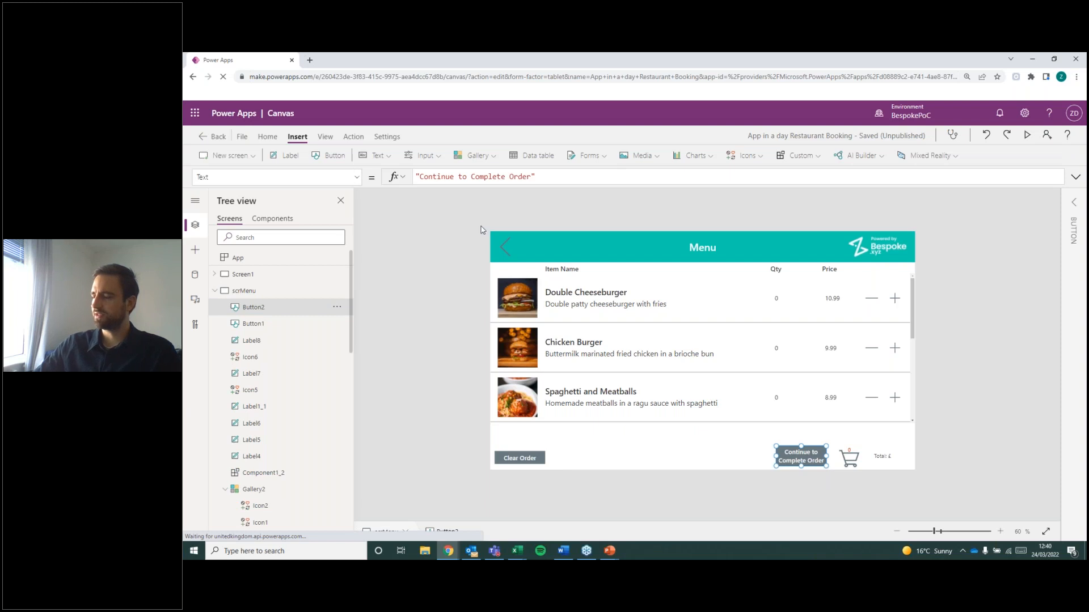
left_click(359, 177)
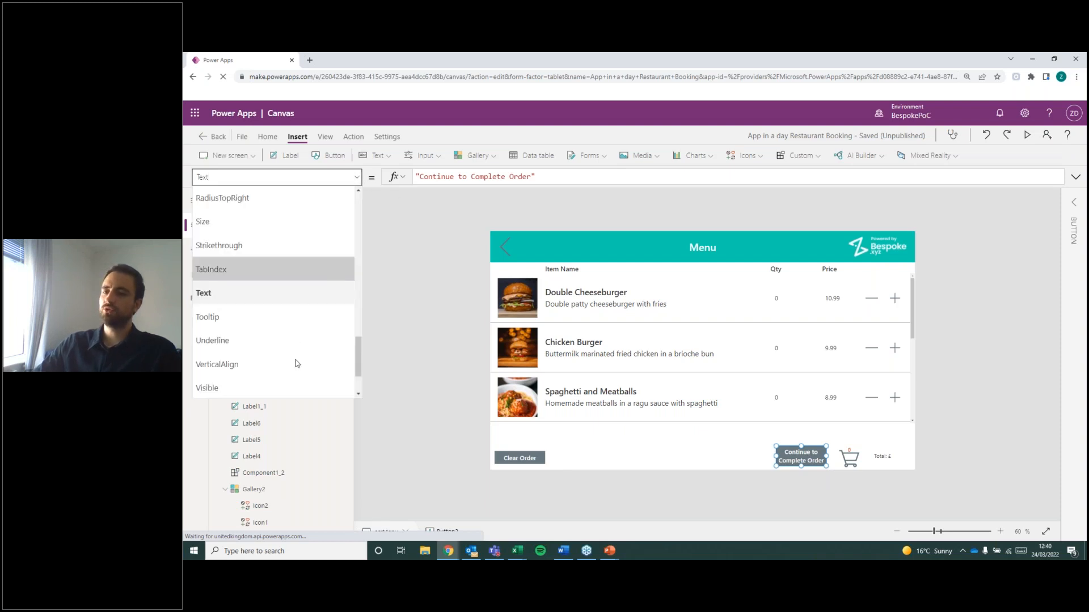
scroll(315, 348, "down", 2)
scroll(302, 348, "up", 4)
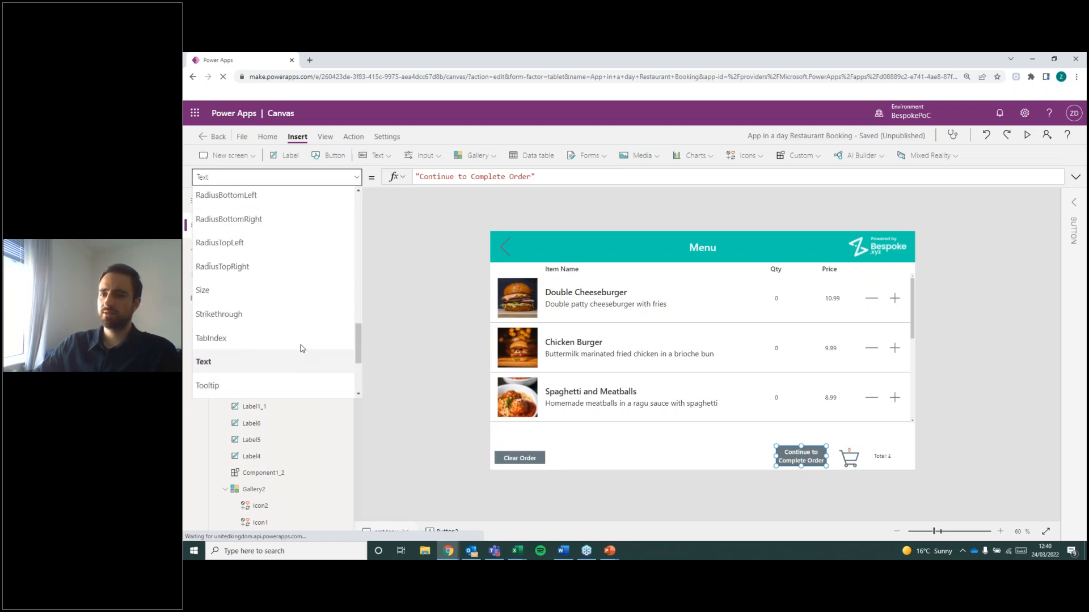
scroll(302, 349, "up", 2)
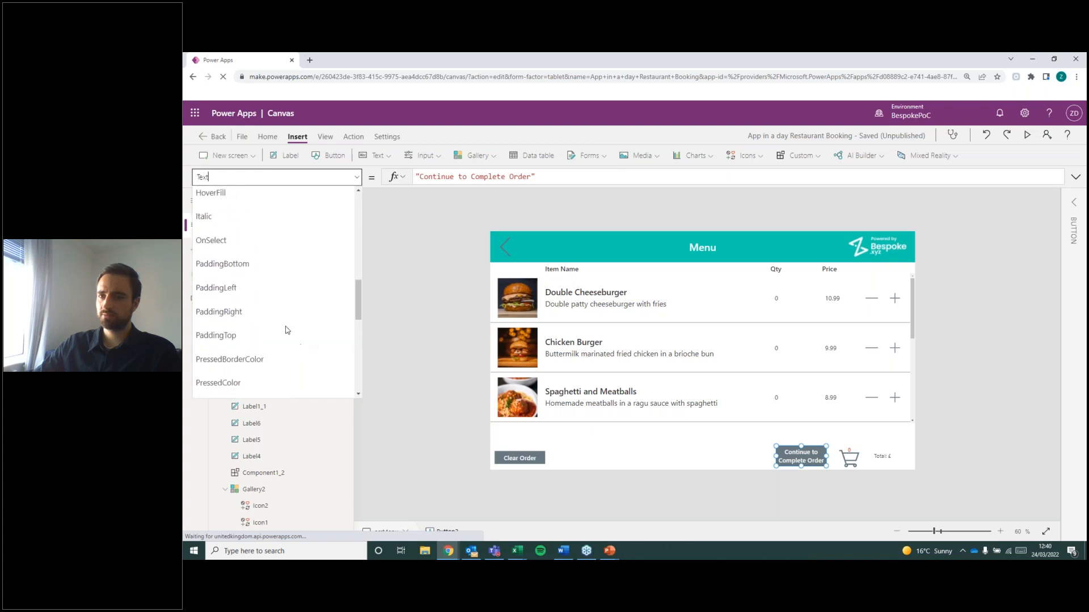
left_click(272, 238)
double_click(455, 174)
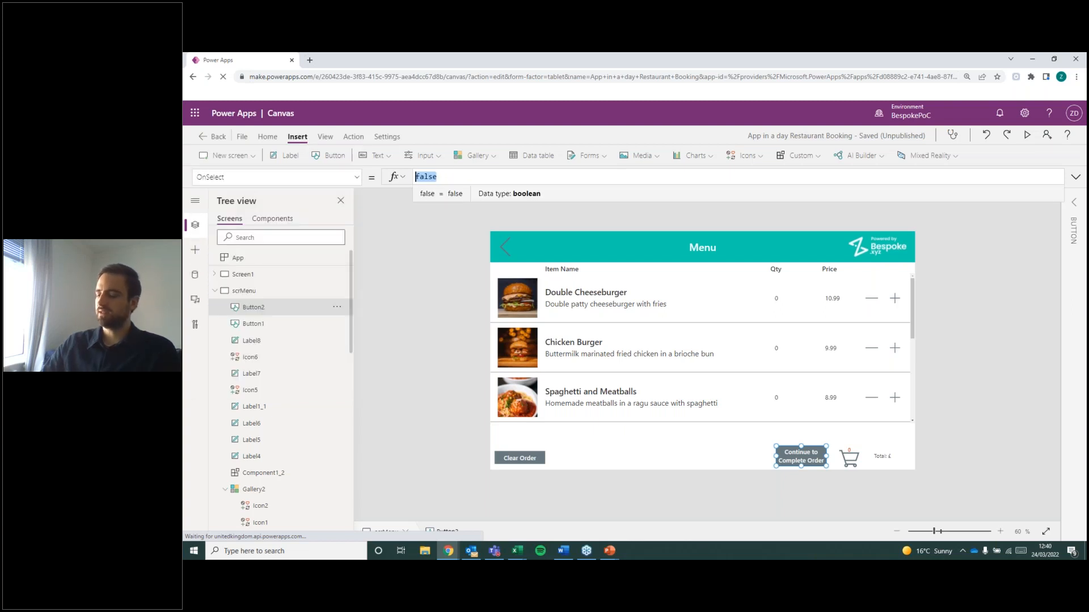
key("BackSpace")
type("Navigate(scrOr")
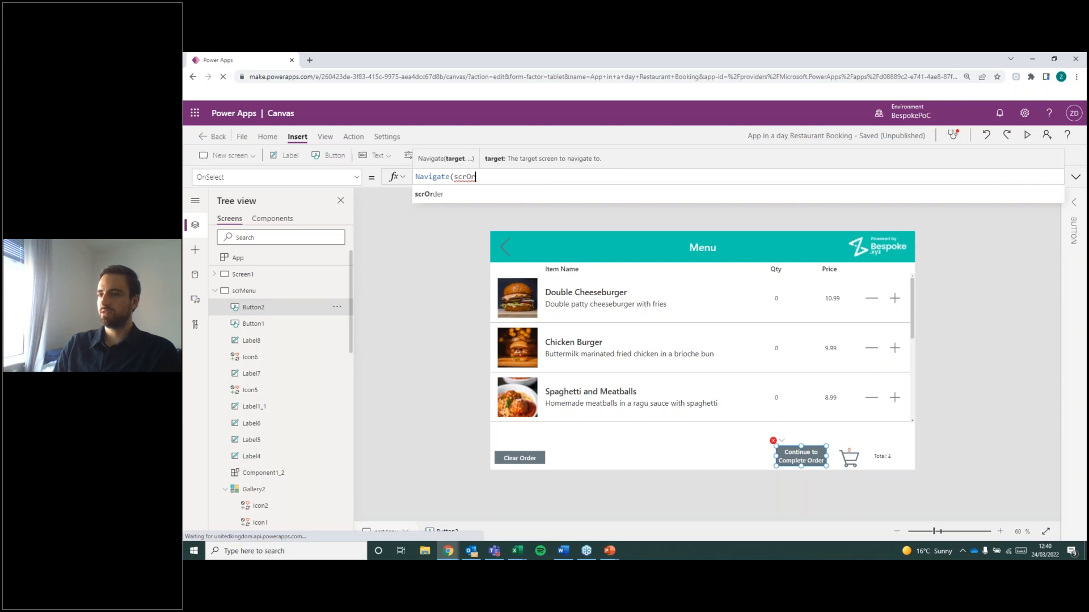
key("Tab")
type(")")
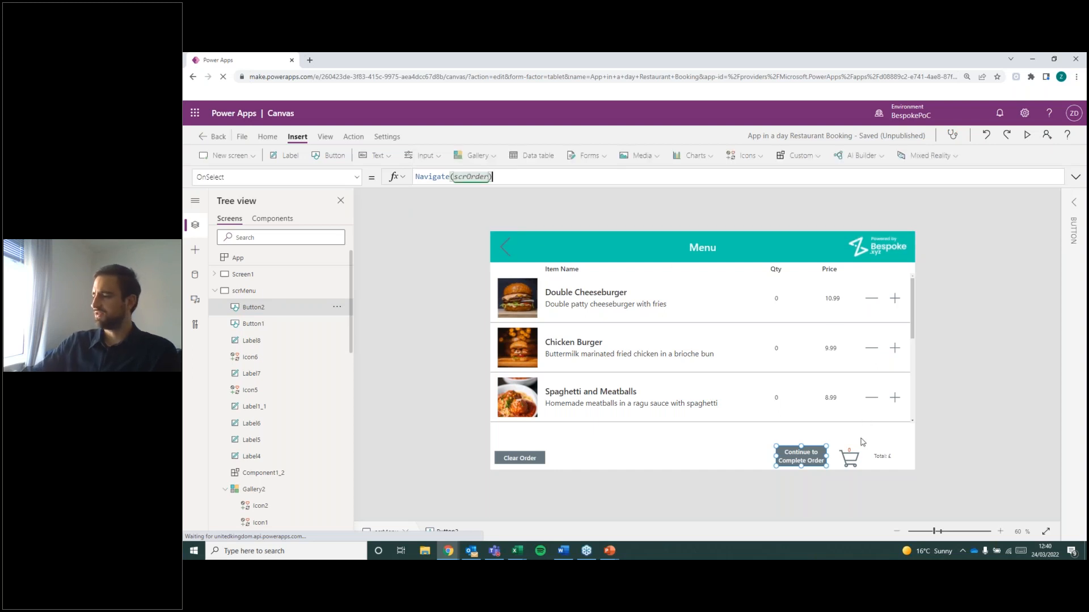
left_click(908, 452)
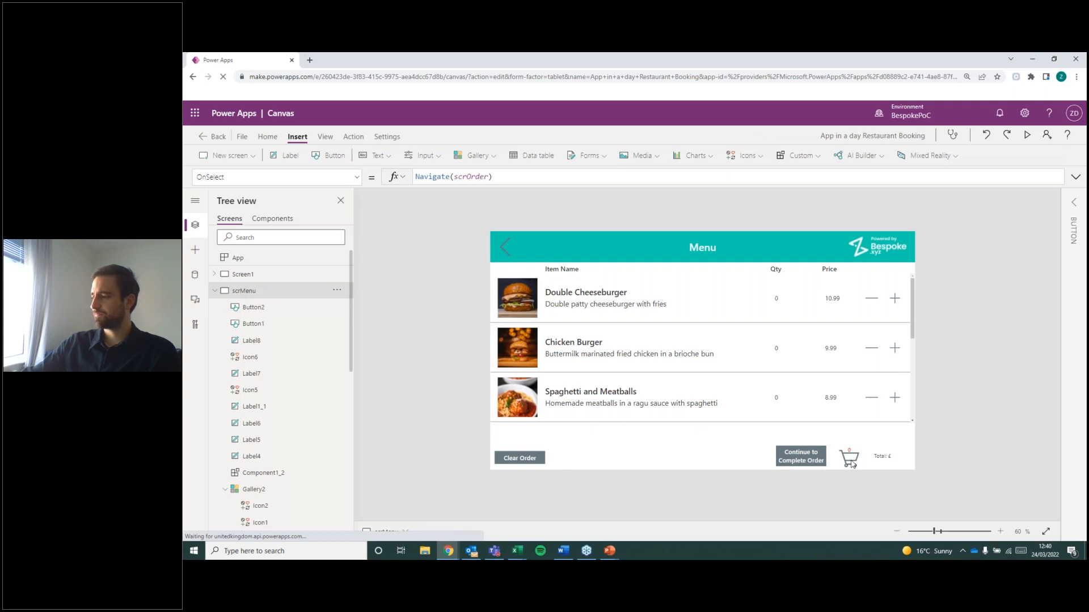
Replace the OnSelect formula of the Menu screen's cart icon with Navigate(scrOrder).
left_click(853, 464)
left_click(357, 177)
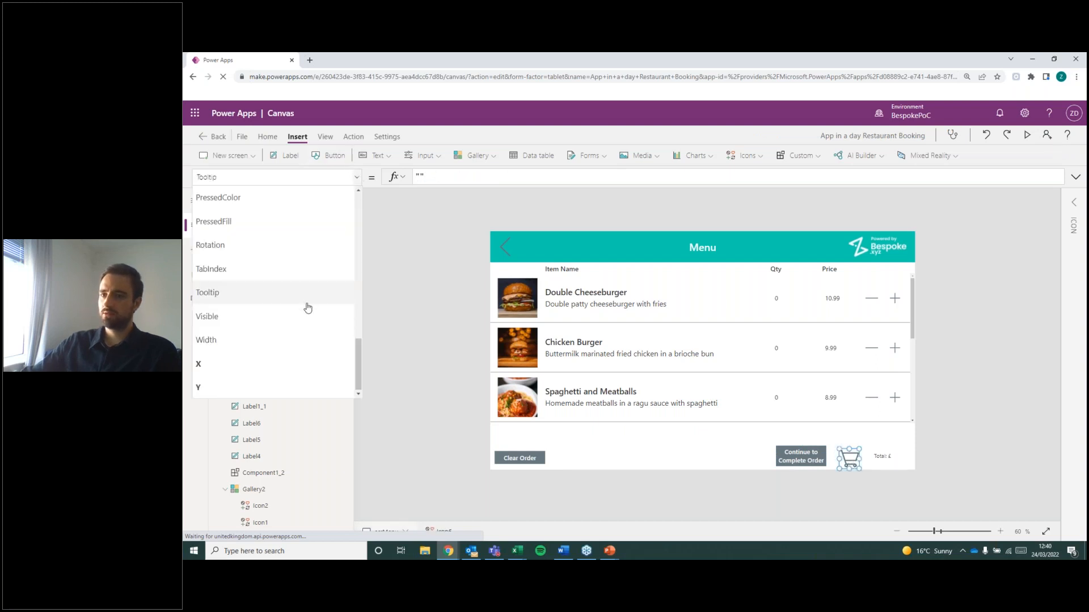
scroll(307, 307, "up", 3)
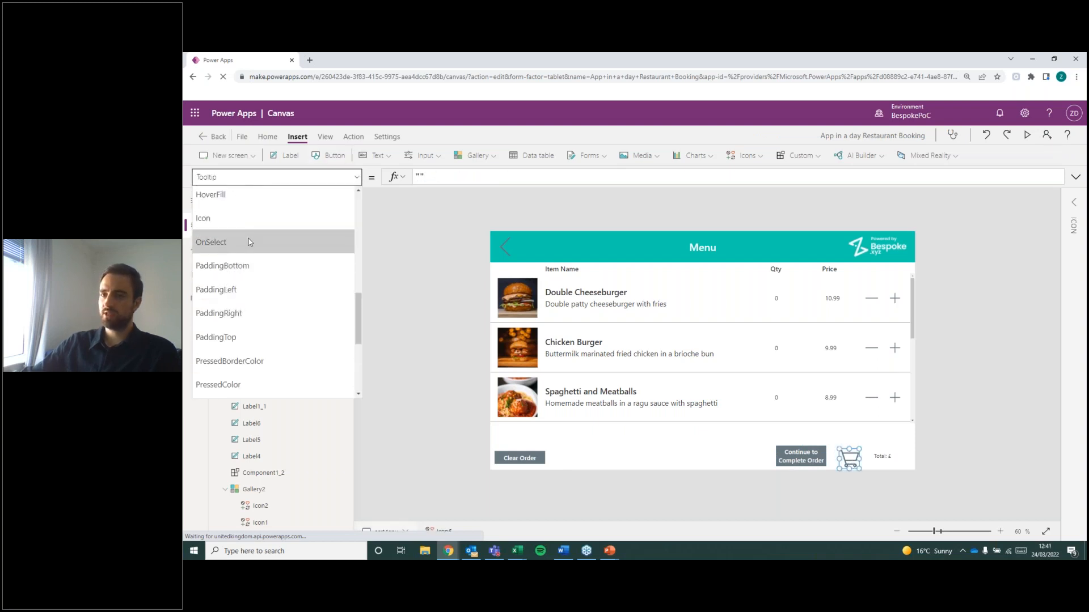
left_click(249, 242)
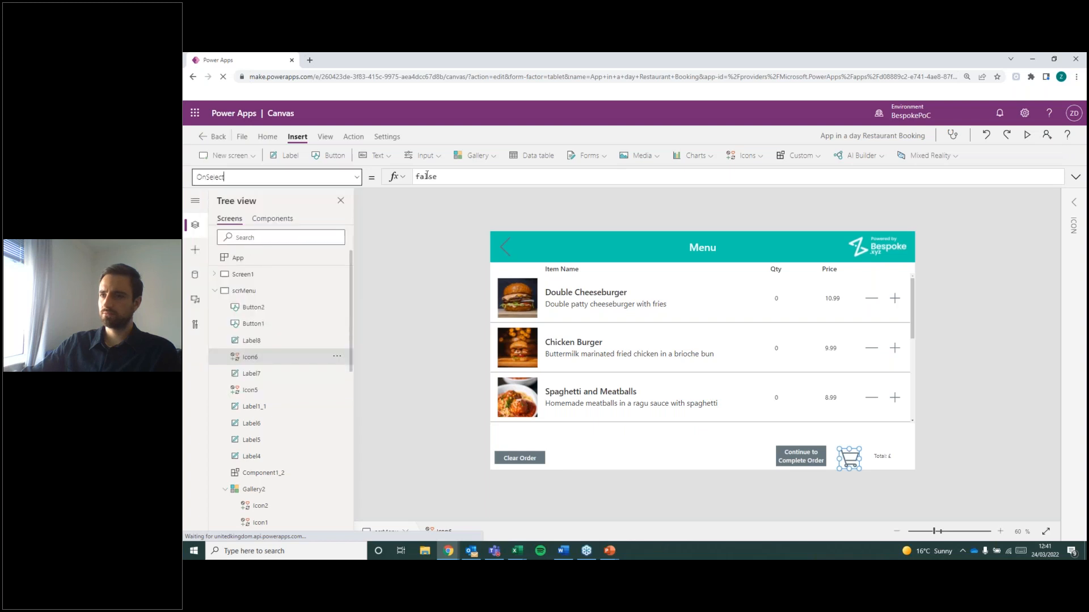
left_click_drag(443, 177, 294, 165)
type("Navigate(")
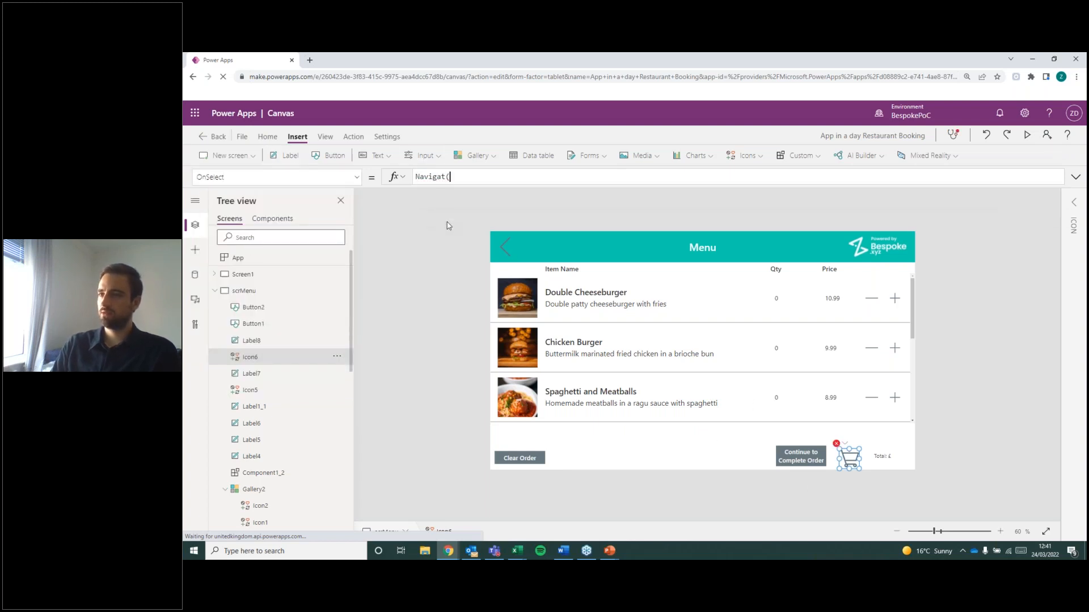
type("scrO")
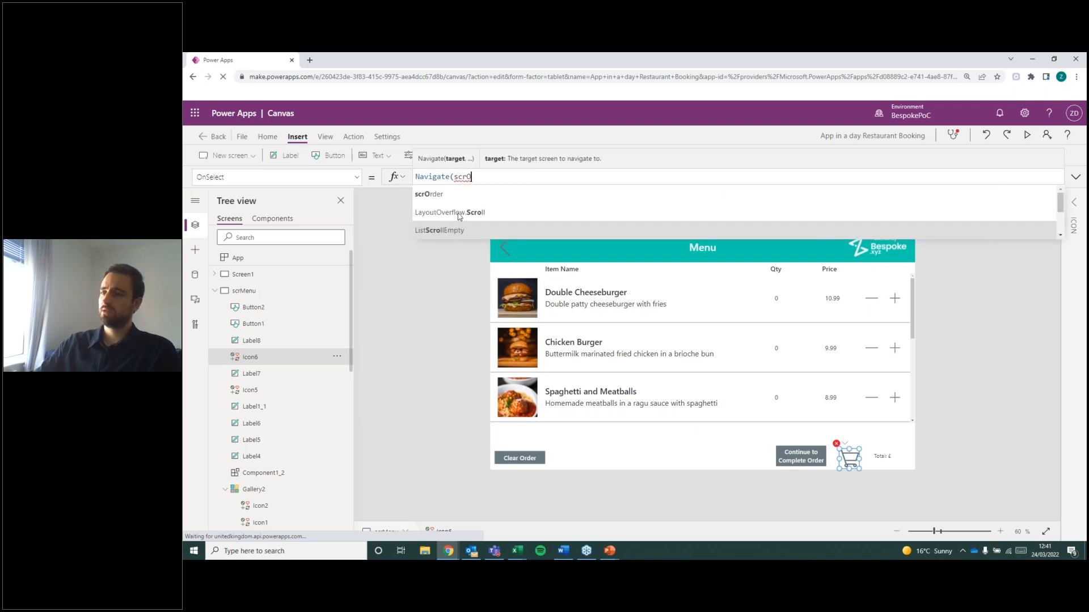
type("rder)")
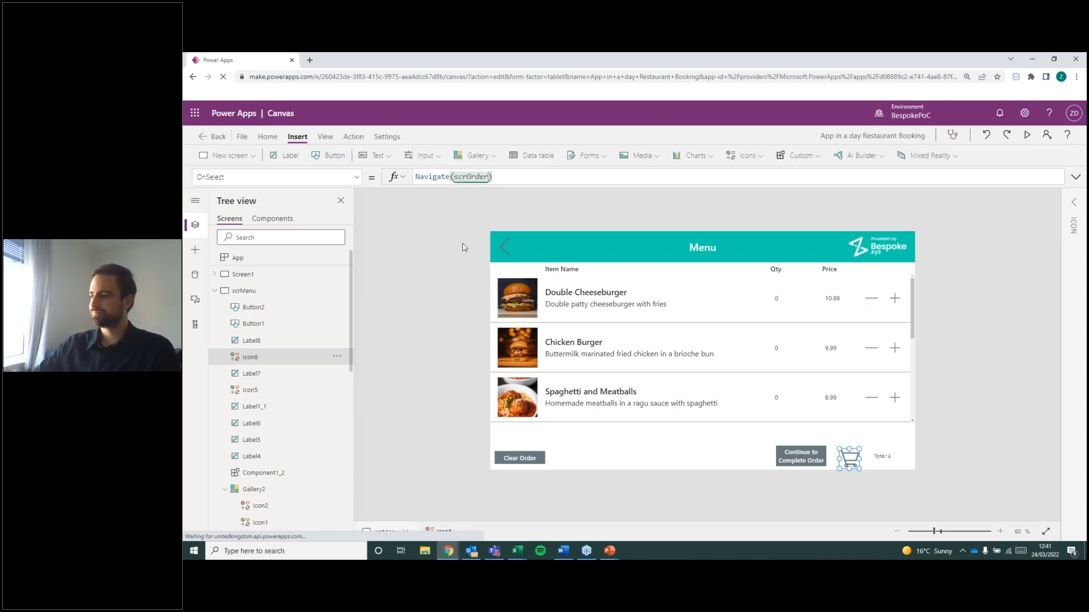
left_click(442, 326)
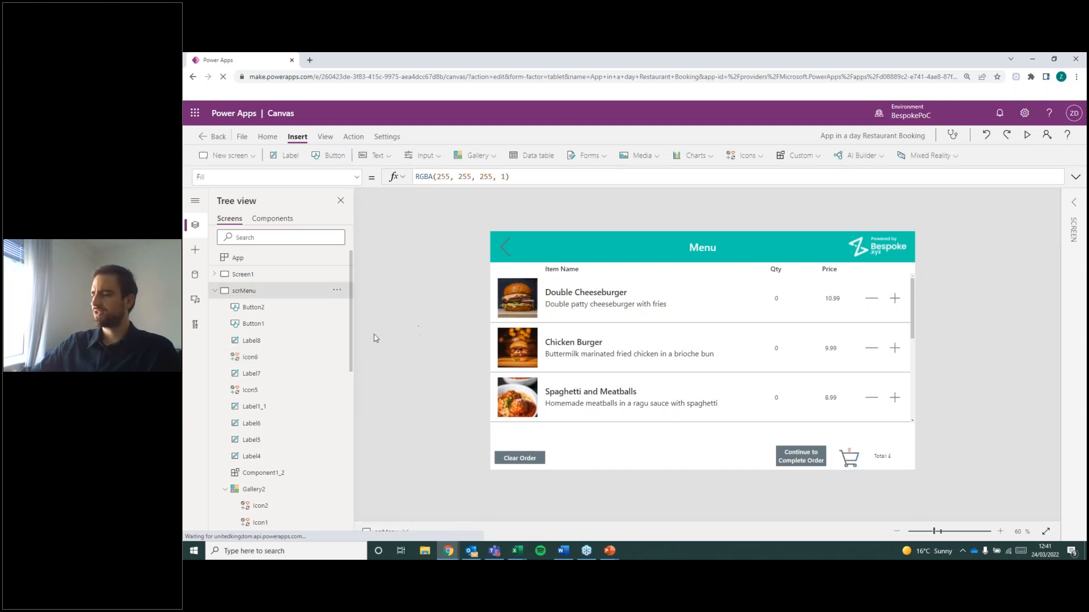
Collapse the control lists of scrMenu and scrOrder and look through the Categories, Menu and Order screens.
left_click(215, 290)
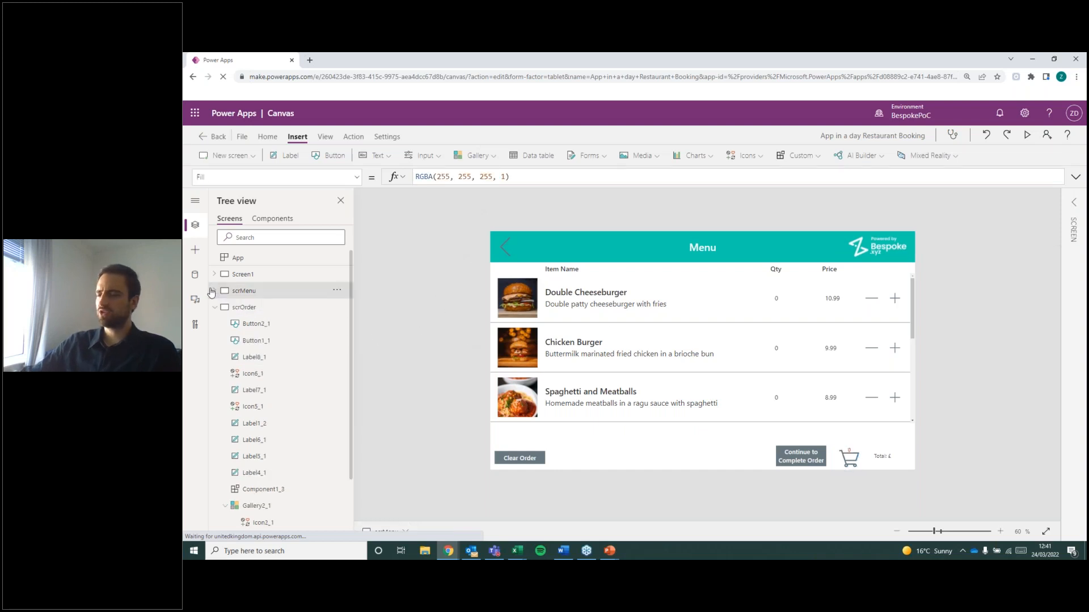
left_click(215, 307)
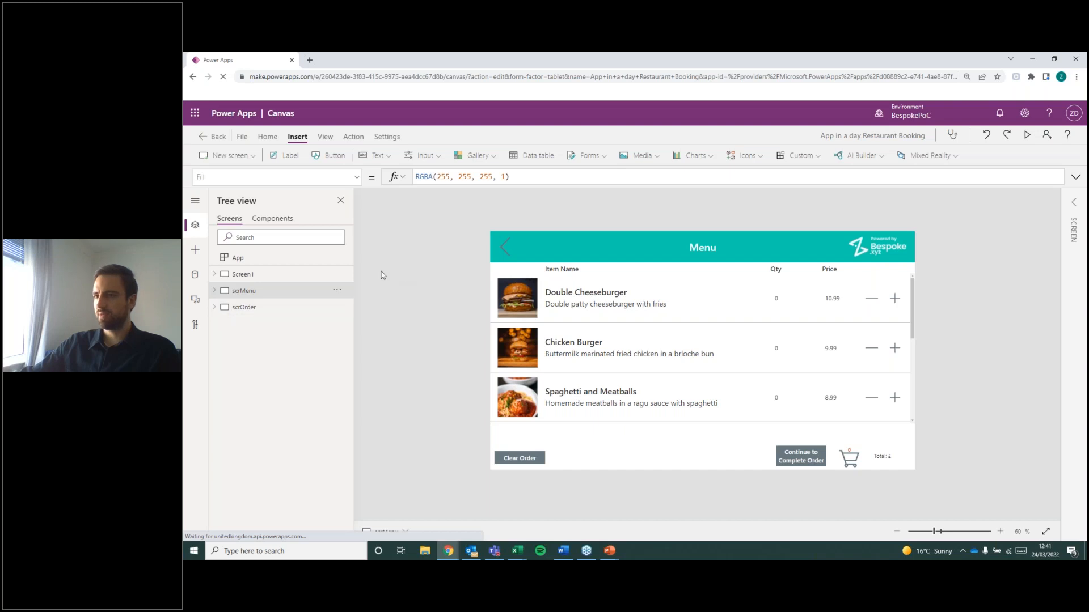
left_click(278, 280)
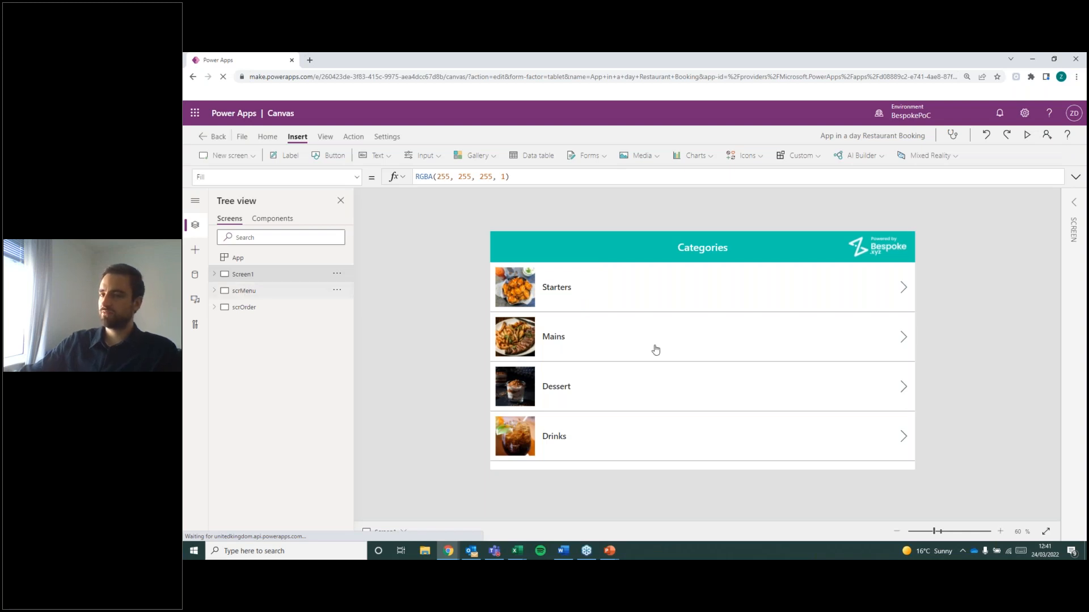
left_click(255, 291)
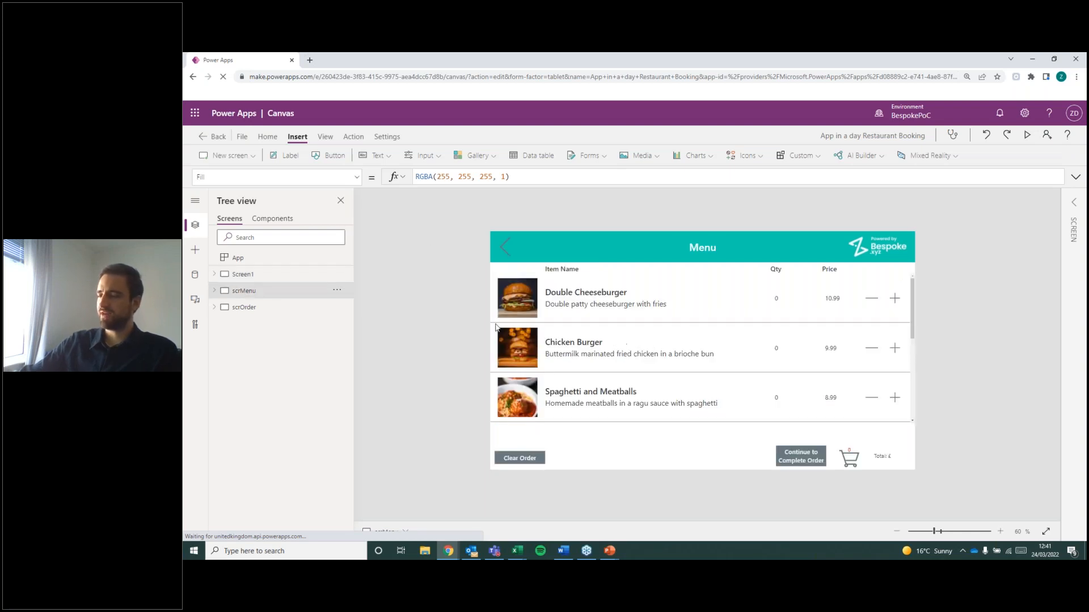
left_click(315, 308)
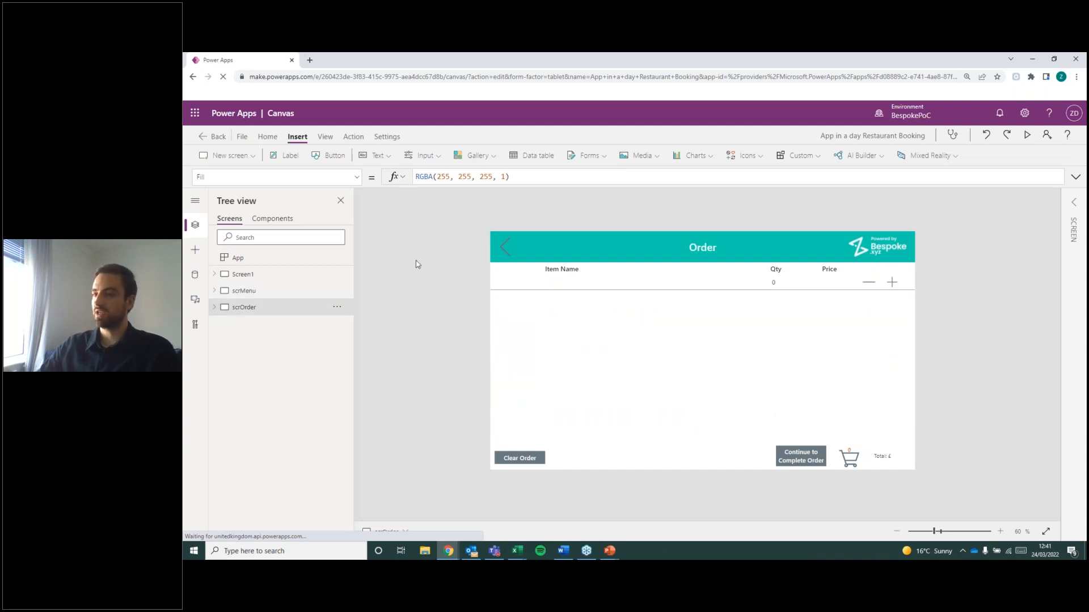
left_click(268, 286)
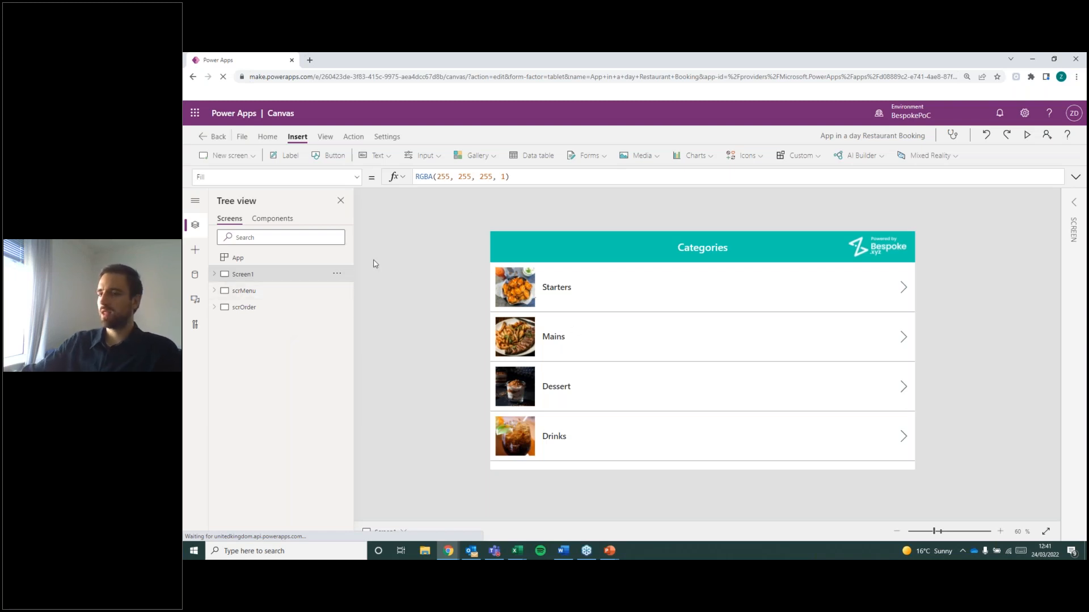
left_click(307, 294)
left_click(289, 308)
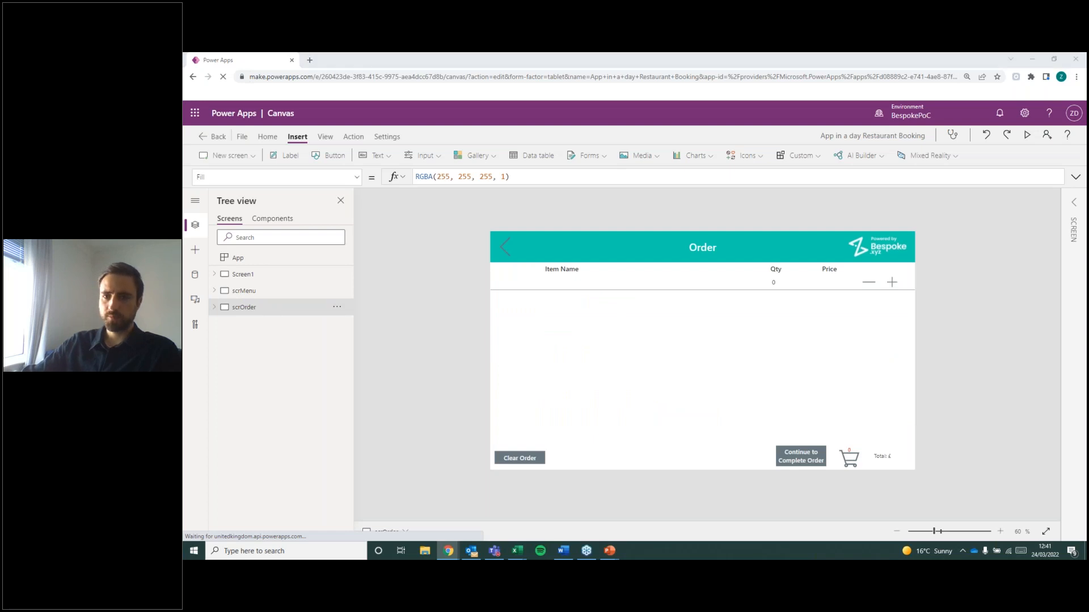
left_click(234, 289)
Preview the app from the Categories screen, add one Salad Bowl and one Chicken Wings from the starters, and continue to the order.
left_click(242, 276)
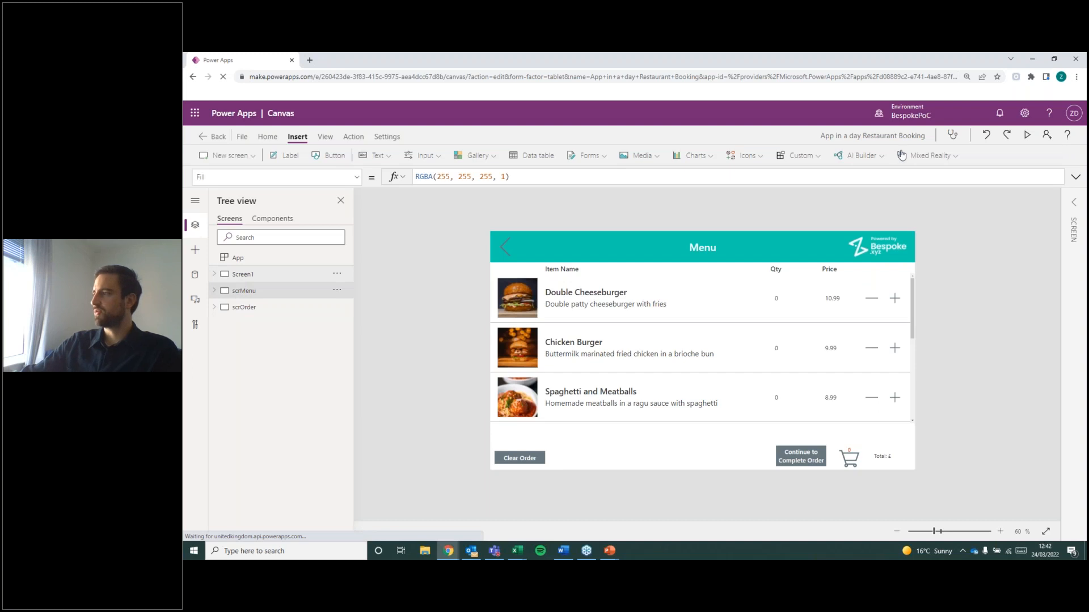
left_click(1027, 136)
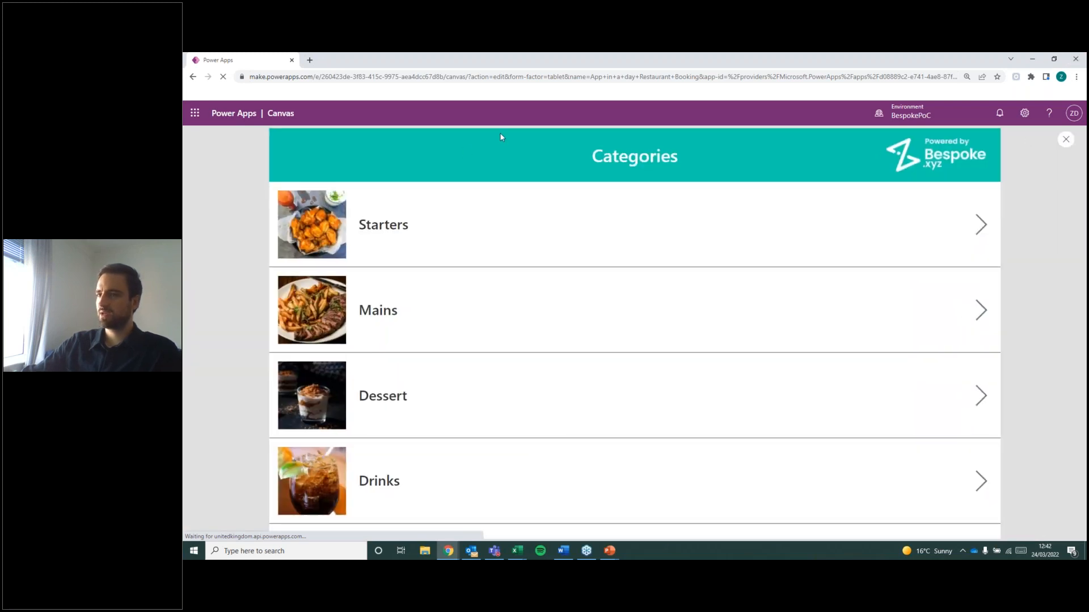
left_click(1066, 139)
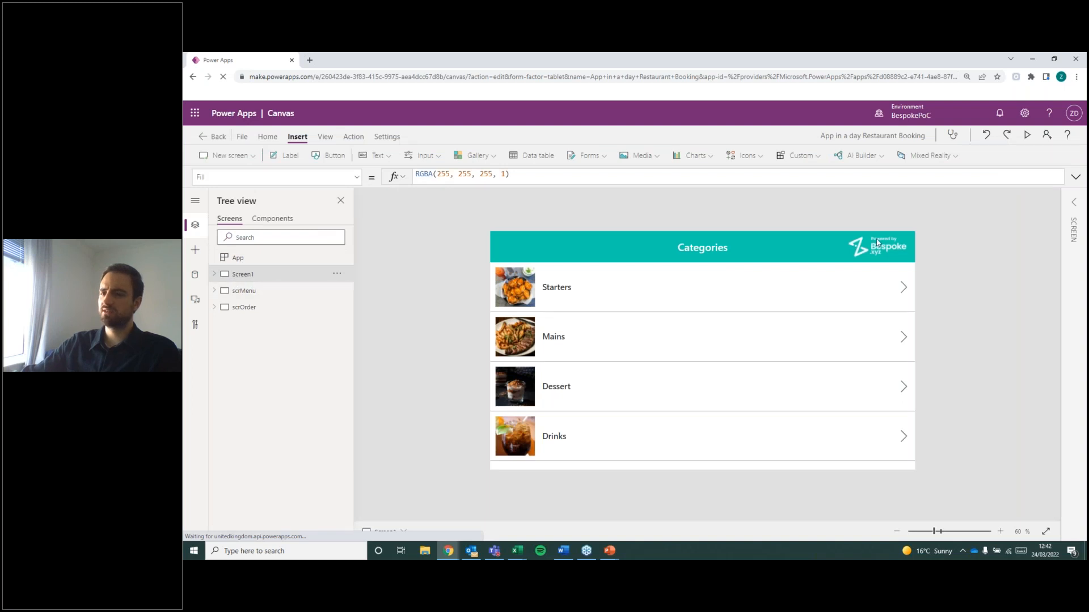
left_click(1027, 137)
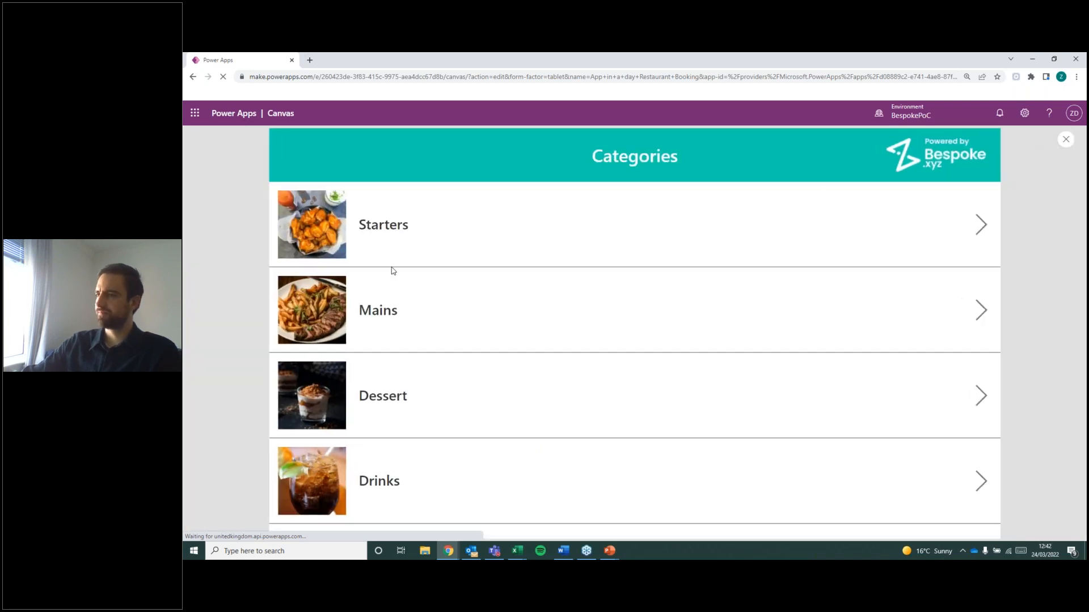
left_click(533, 337)
left_click(966, 415)
left_click(965, 328)
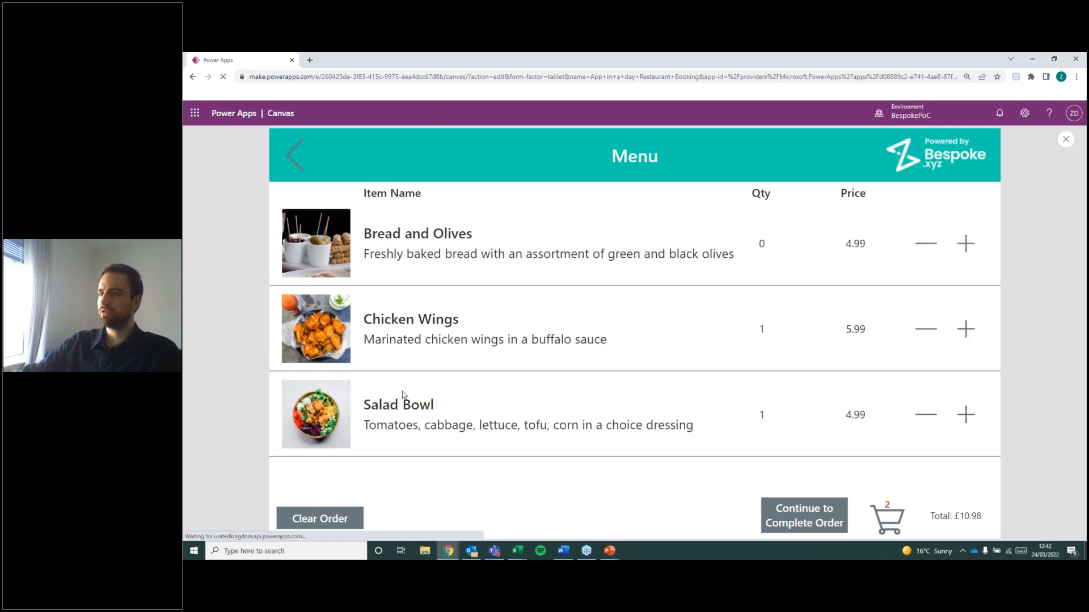
left_click(814, 522)
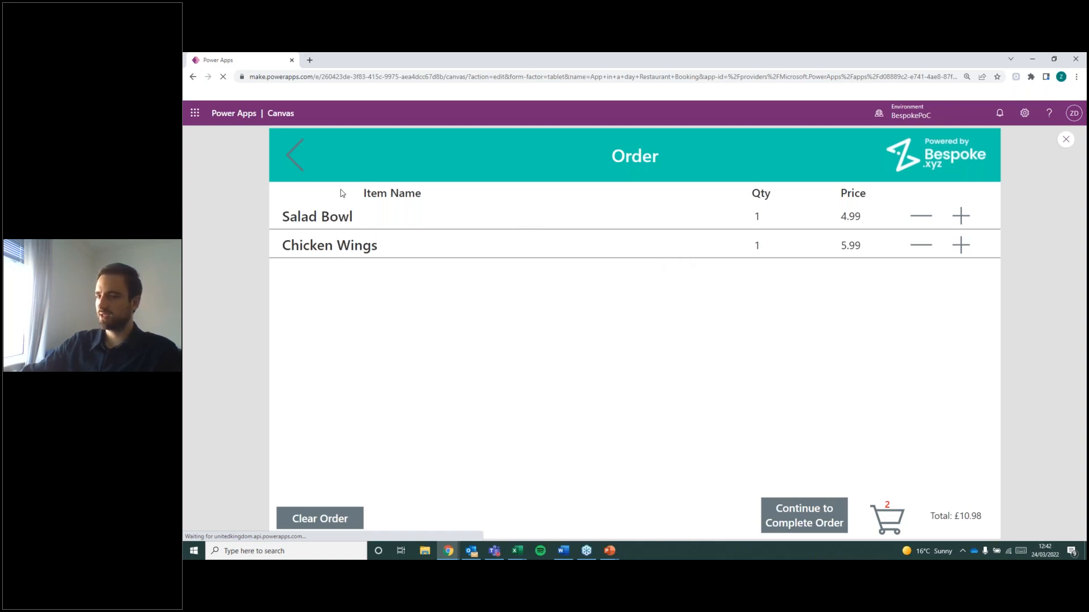
Test the back arrow of the Order screen and the cart icon of the Menu screen, and close the preview.
left_click(292, 154)
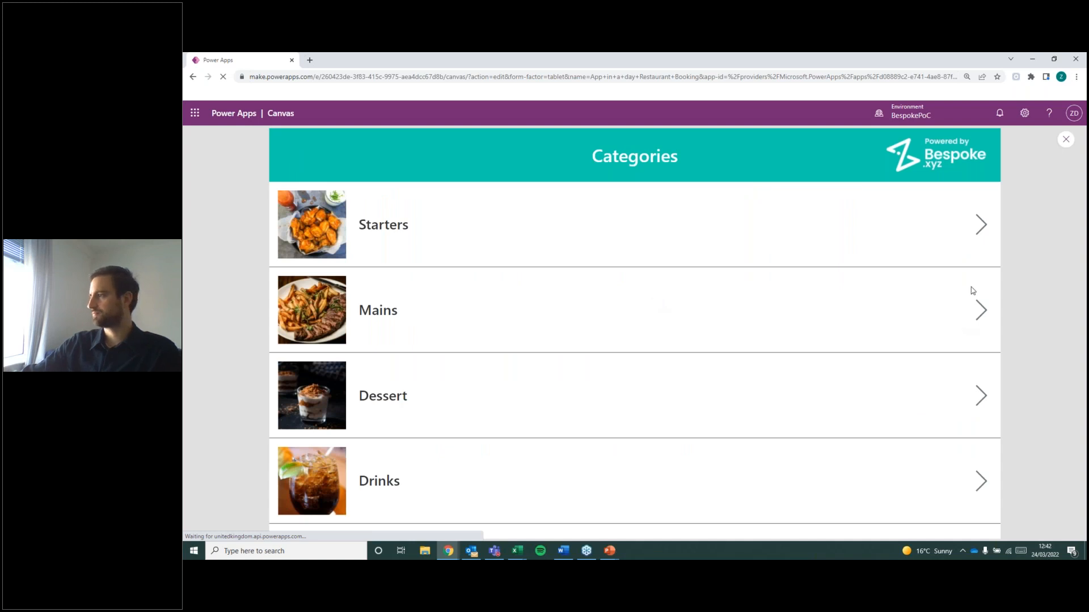
left_click(785, 360)
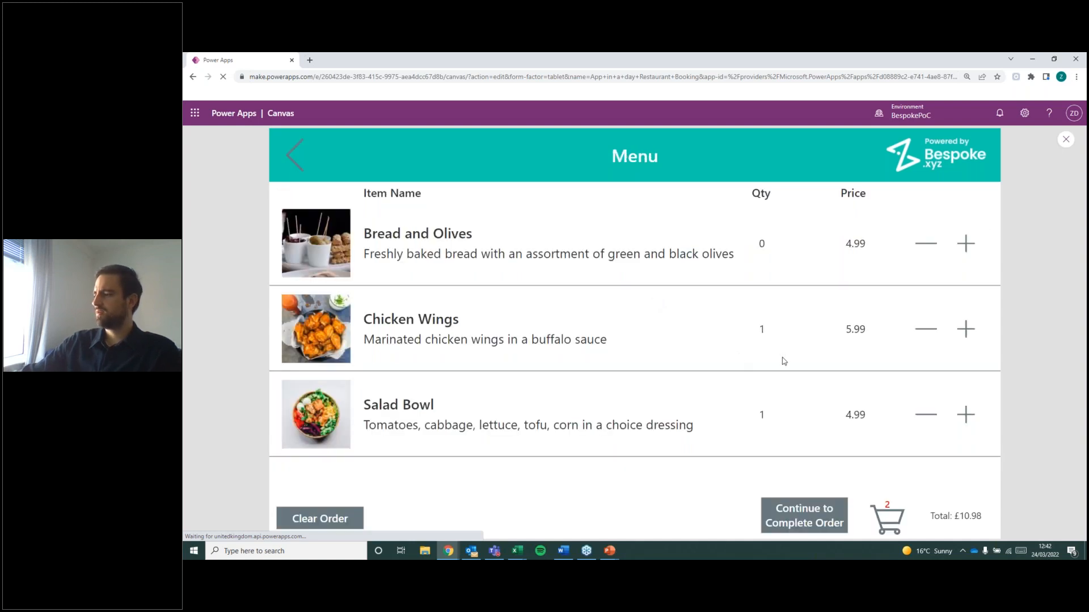
left_click(891, 521)
left_click(295, 155)
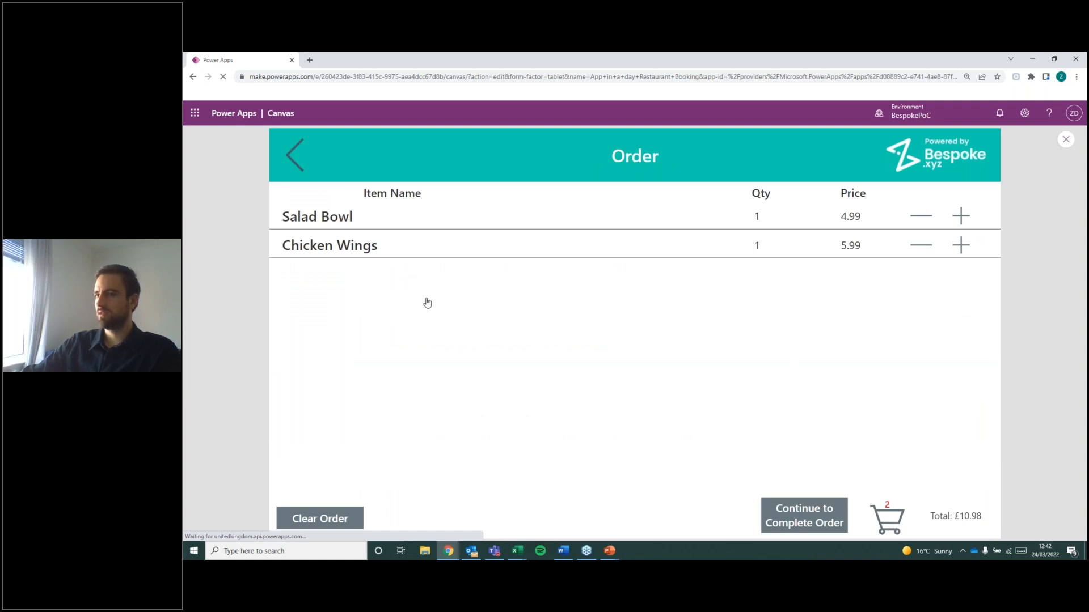
left_click(1063, 142)
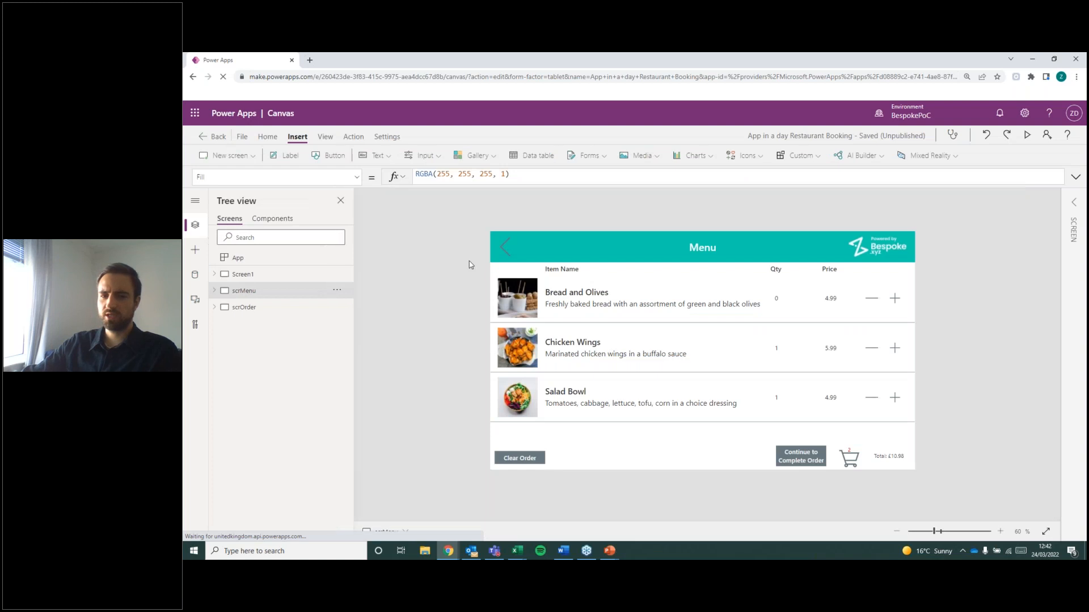
Delete the cart icon and its item count label from the Order screen.
left_click(254, 309)
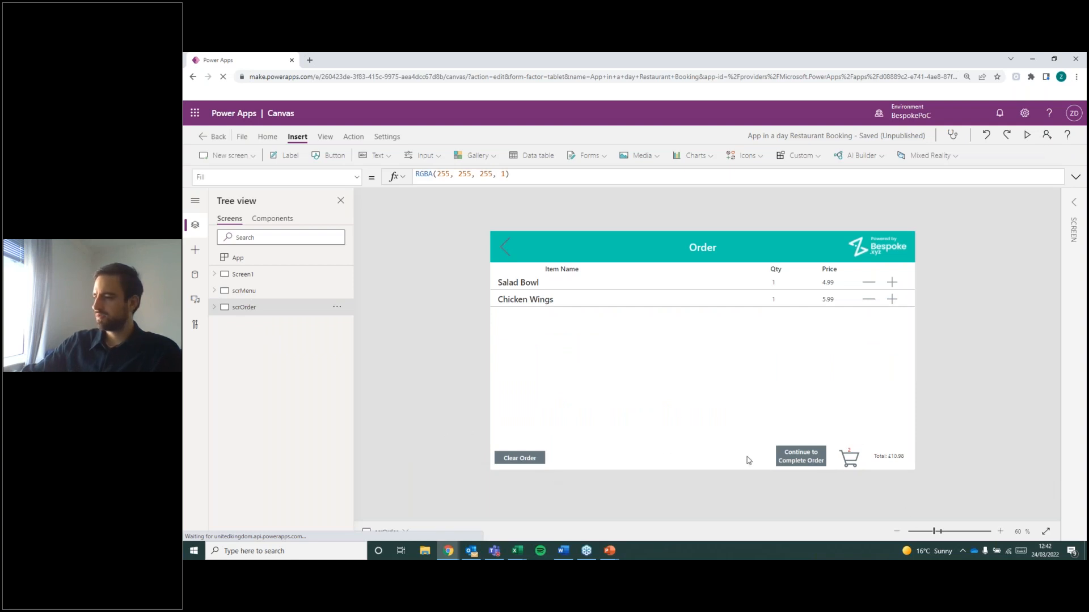
left_click(851, 462)
key("Delete")
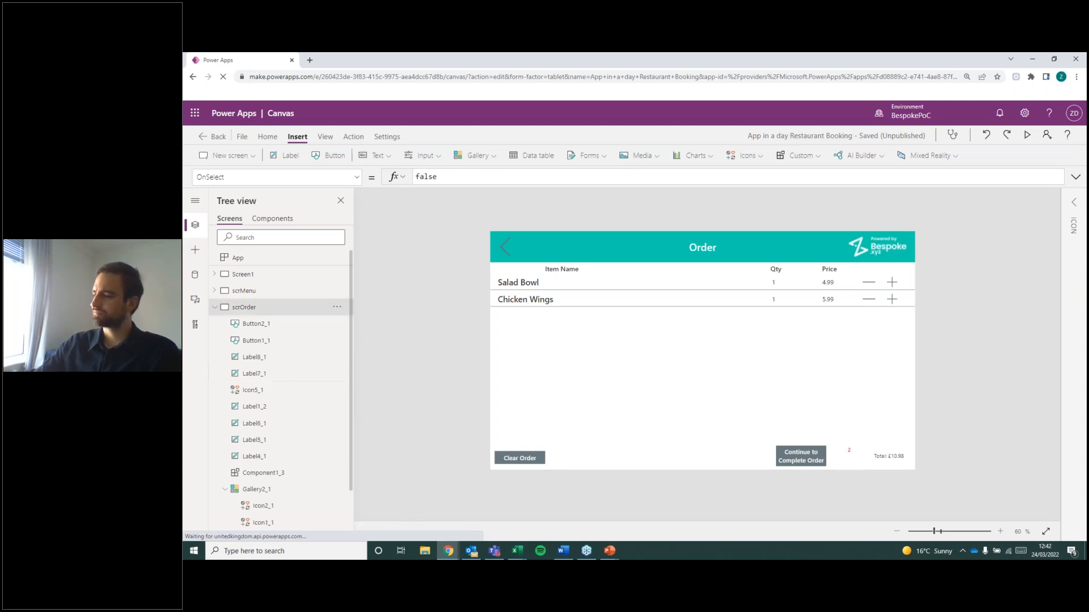
left_click(854, 454)
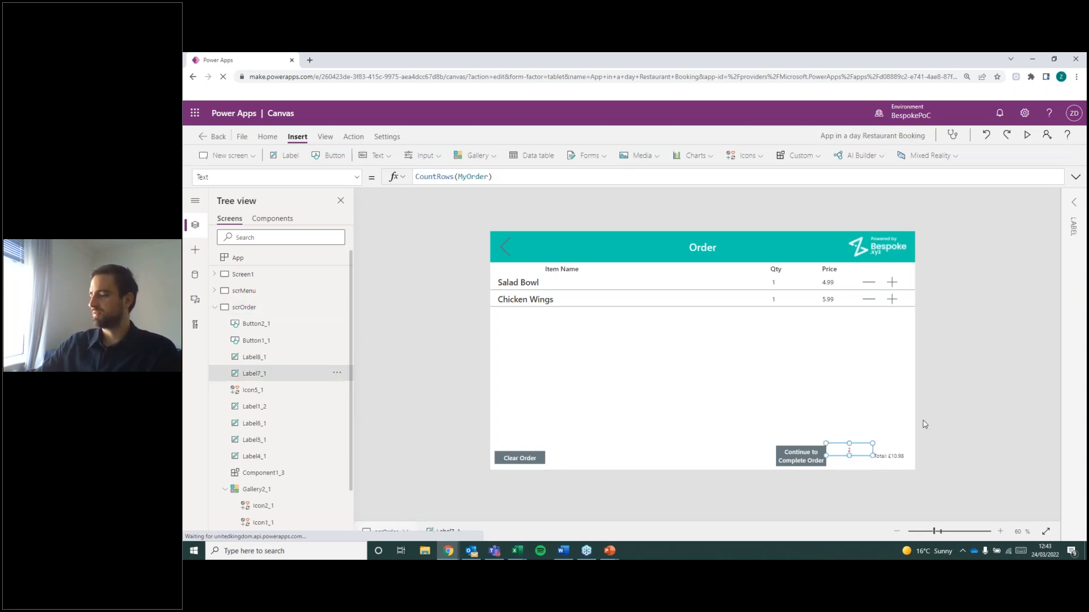
key("Delete")
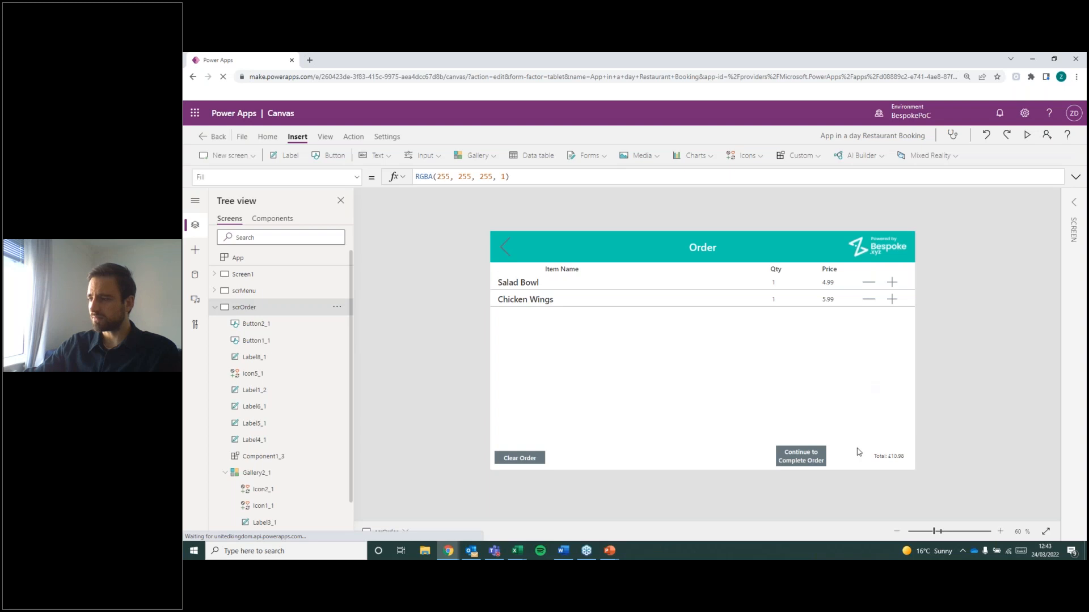
Change the text of the Order screen's Continue to Complete Order button to "Complete Order" and show its Text property.
left_click(815, 466)
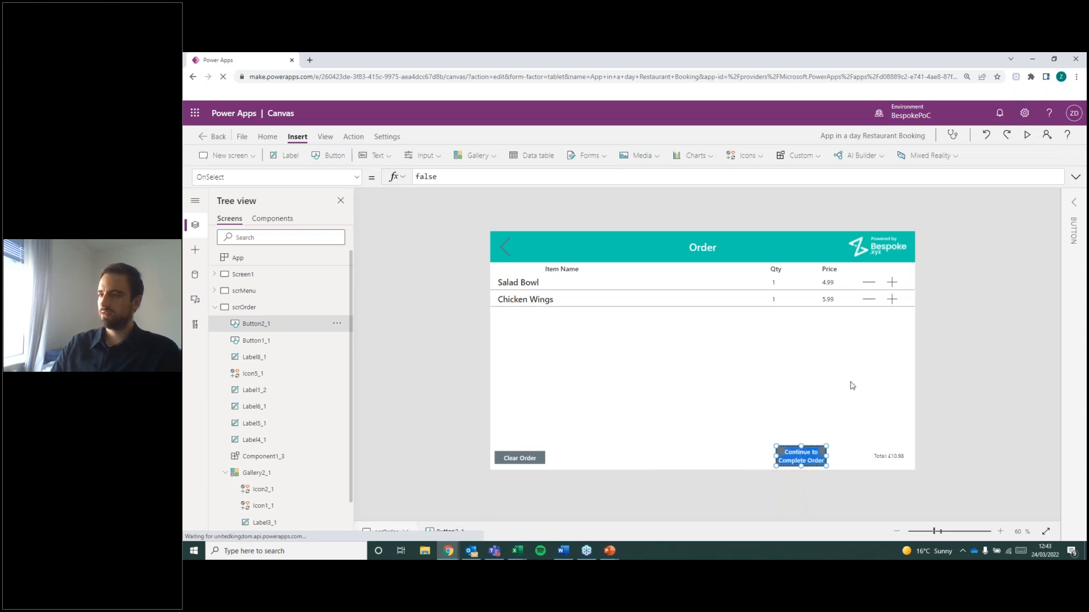
double_click(814, 463)
type("Complete Order")
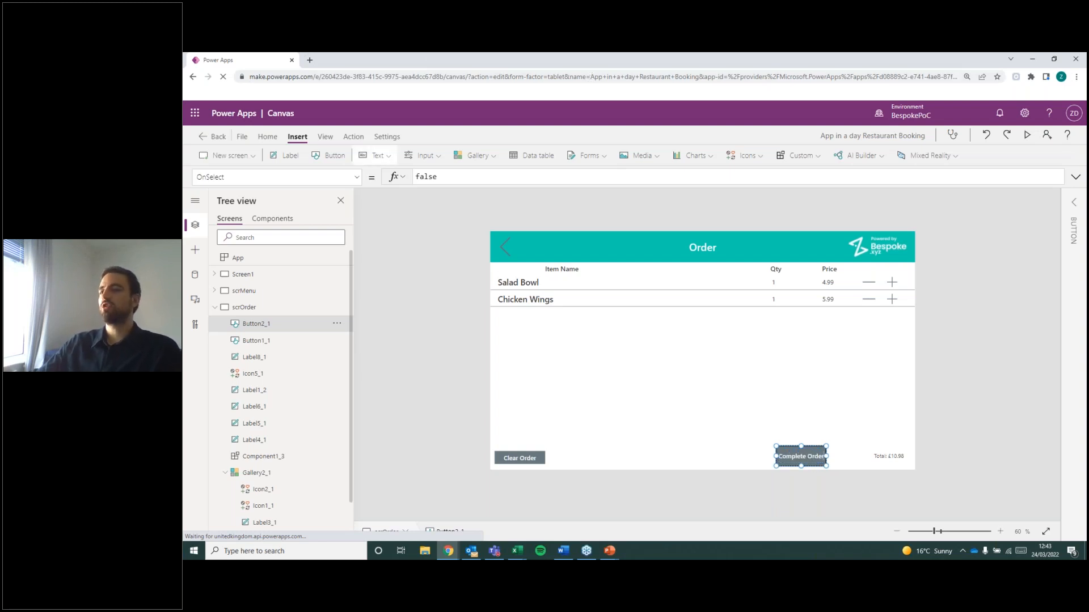
left_click(358, 178)
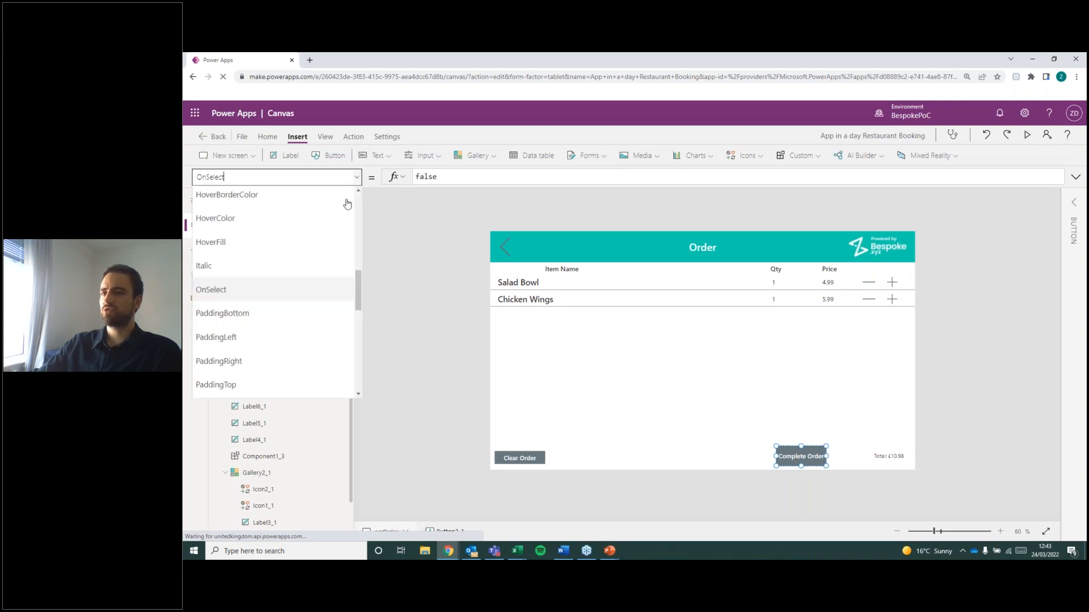
scroll(273, 340, "down", 3)
scroll(267, 332, "down", 5)
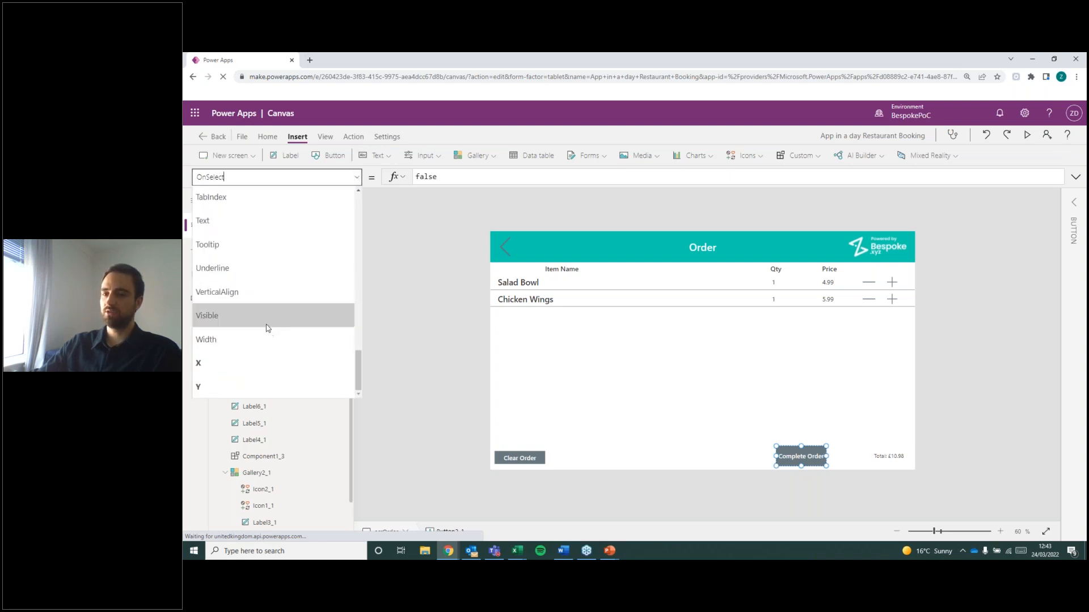
left_click(244, 336)
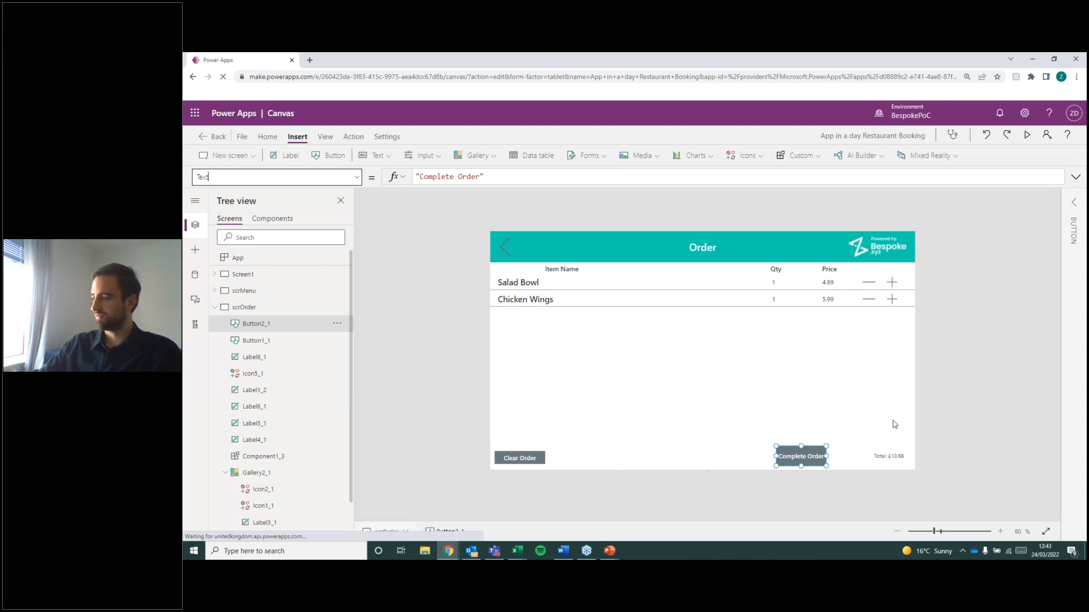
Move the Complete Order button into the space freed by the cart icon, directly beside the total label.
left_click(902, 448)
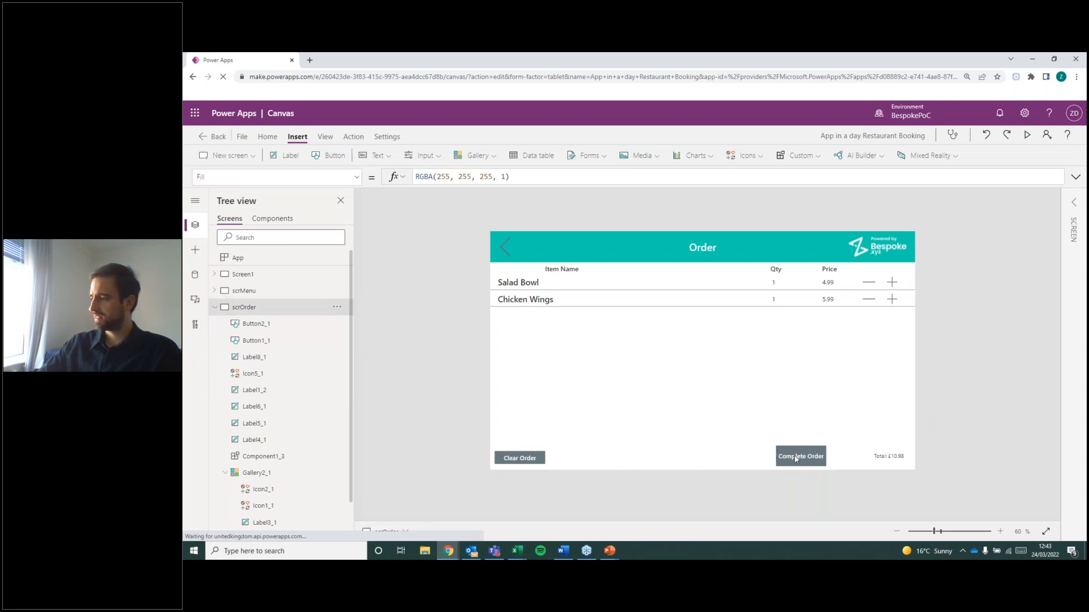
left_click(806, 453)
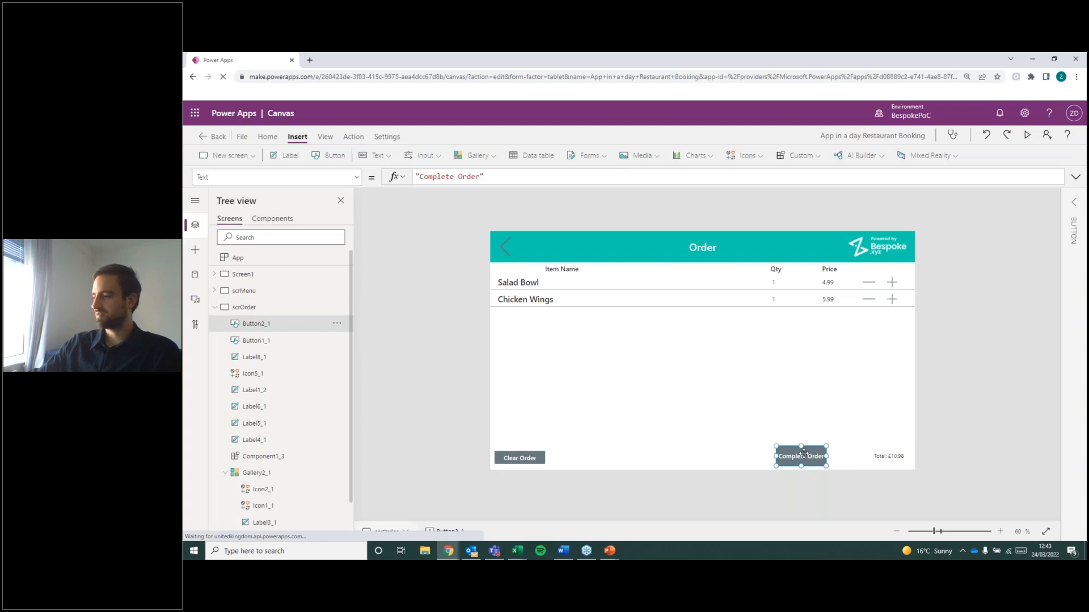
left_click_drag(807, 454, 889, 452)
Set the Order screen's total label to font size 15 and font weight Semibold.
left_click(891, 457)
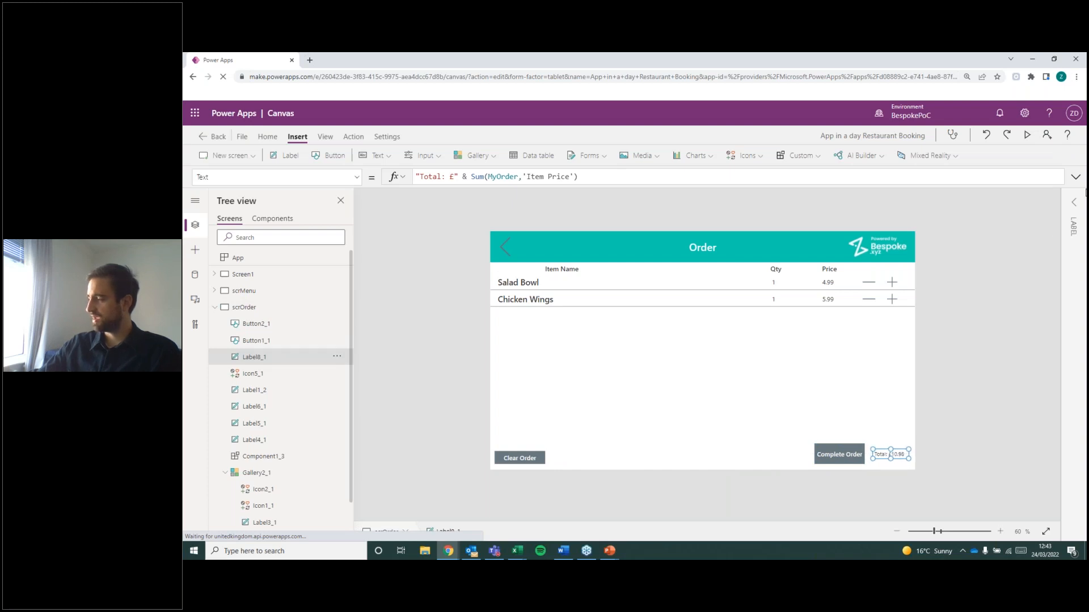
left_click(1073, 202)
left_click(1062, 284)
type("15")
key("Return")
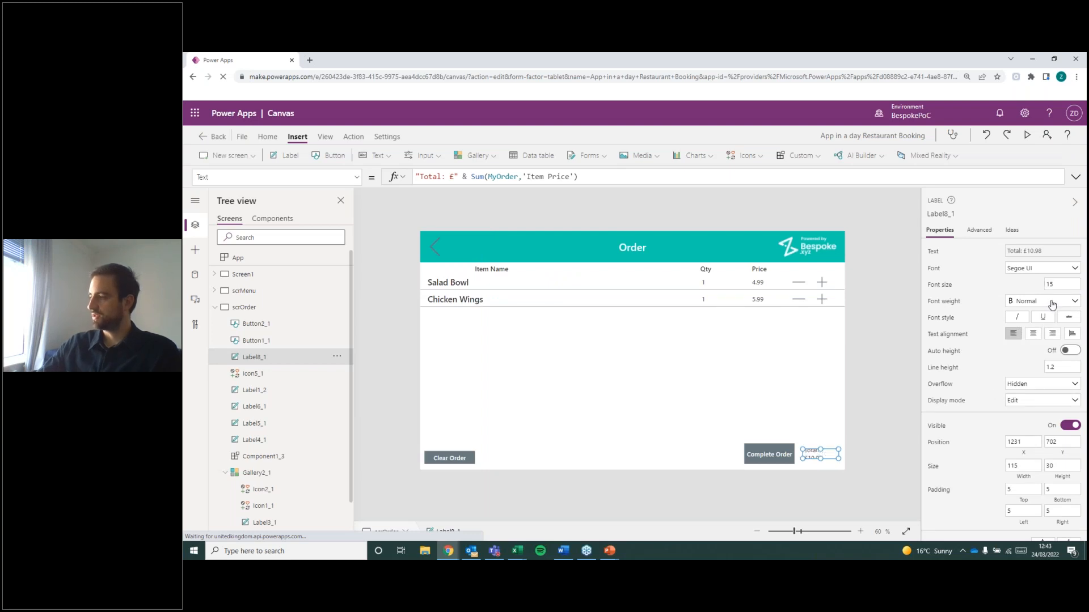
left_click(1051, 305)
left_click(1042, 330)
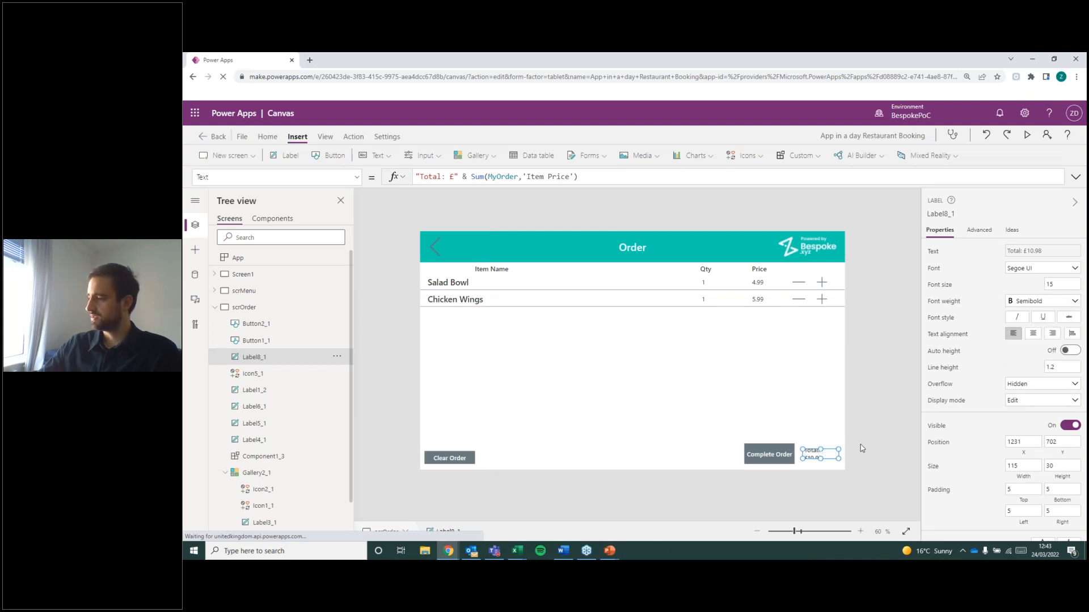
Move the Complete Order button to about X 1016, Y 685 and widen the total label to about 142.
left_click_drag(803, 450, 747, 455)
left_click(813, 455)
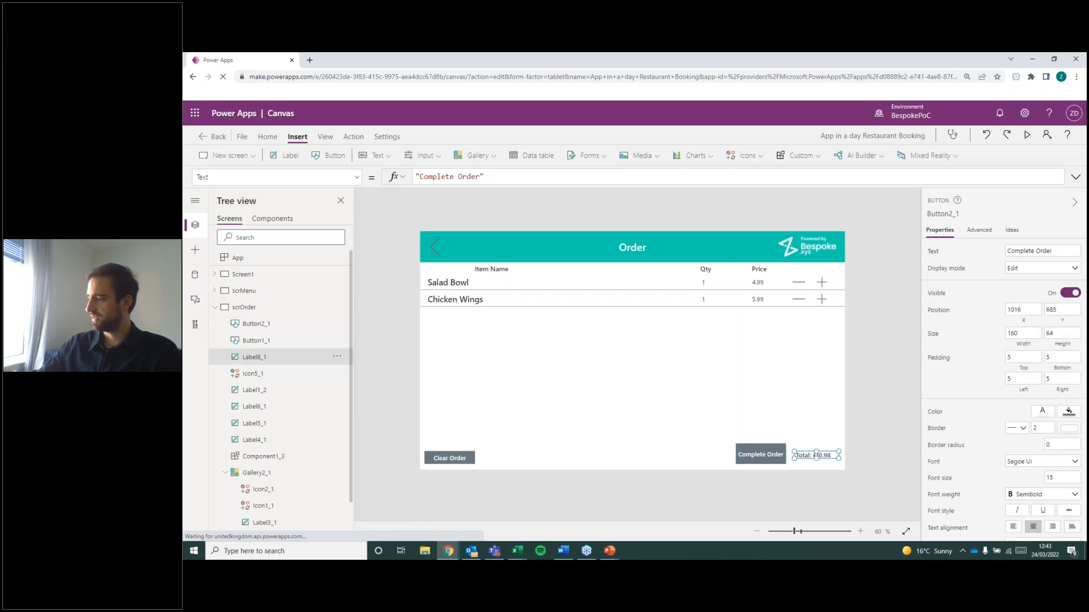
Turn on auto height for the total label and reposition it at about X 1200, Y 699.
left_click(1070, 350)
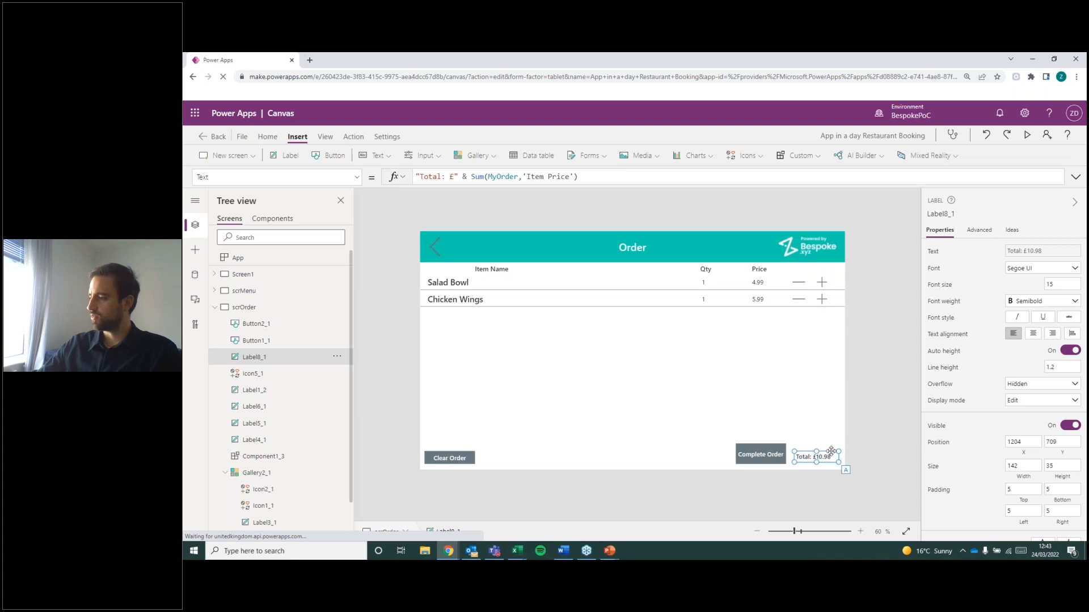
left_click_drag(829, 449, 828, 446)
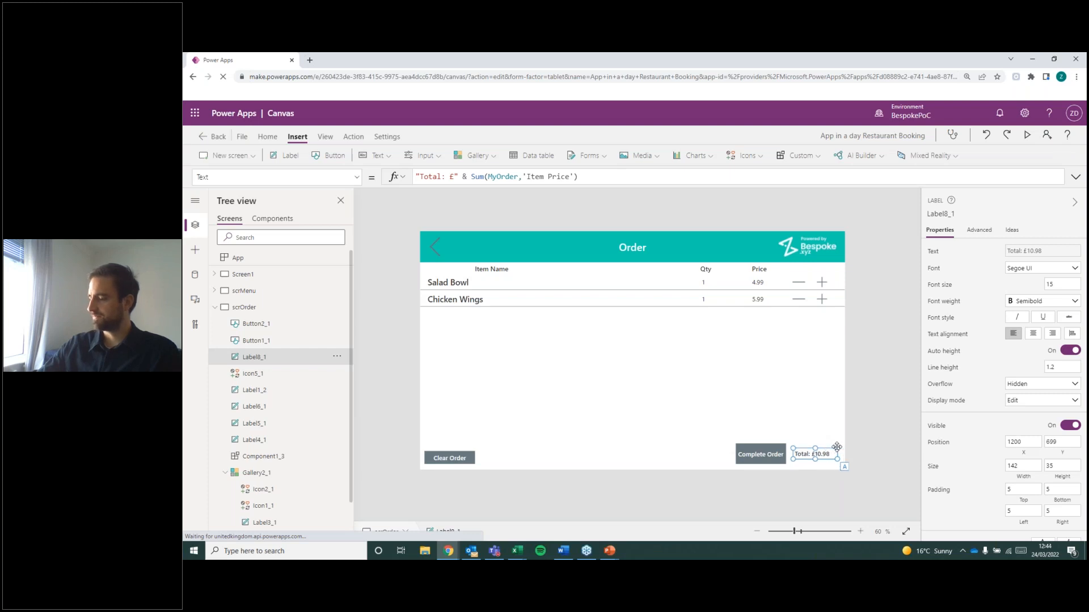
left_click(897, 417)
left_click(811, 454)
left_click(869, 405)
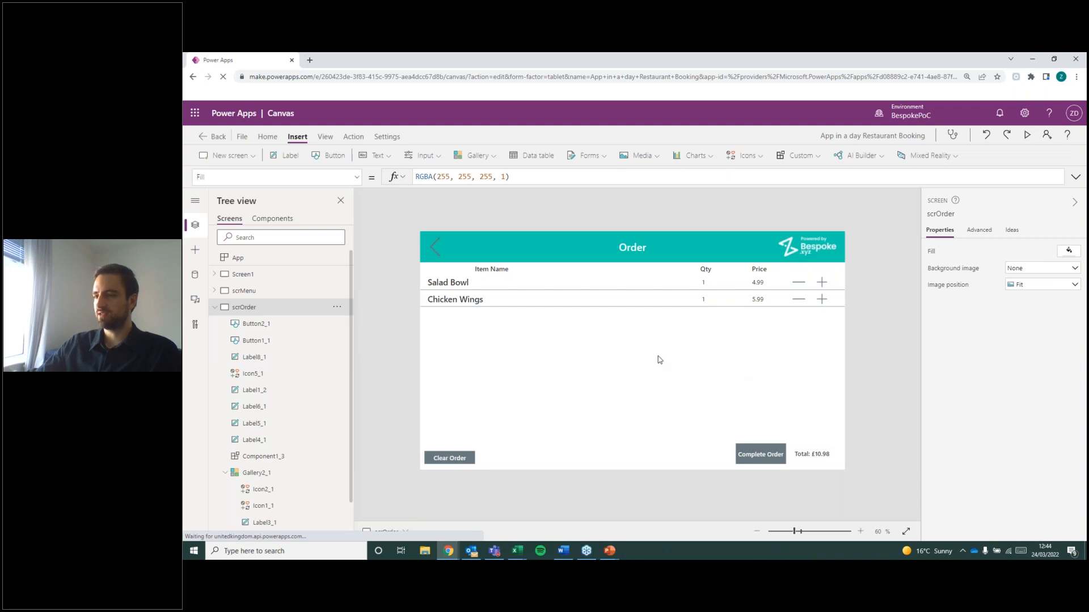
left_click(827, 457)
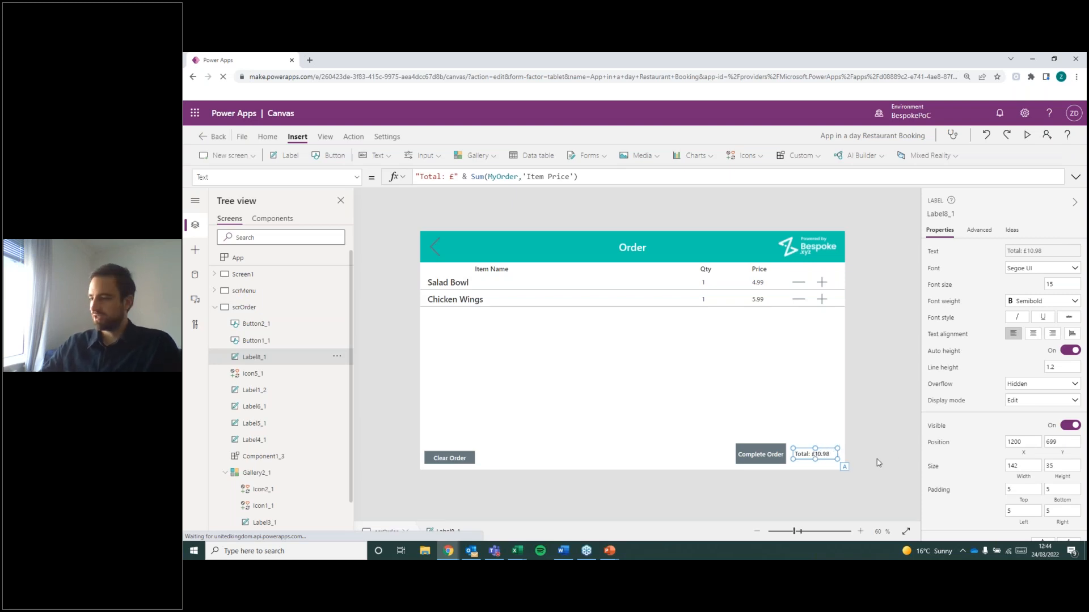
Shift the Complete Order button to about X 1006, Y 684, and enlarge the total label to about 160 by 50, aligned beside it.
left_click_drag(769, 455, 764, 453)
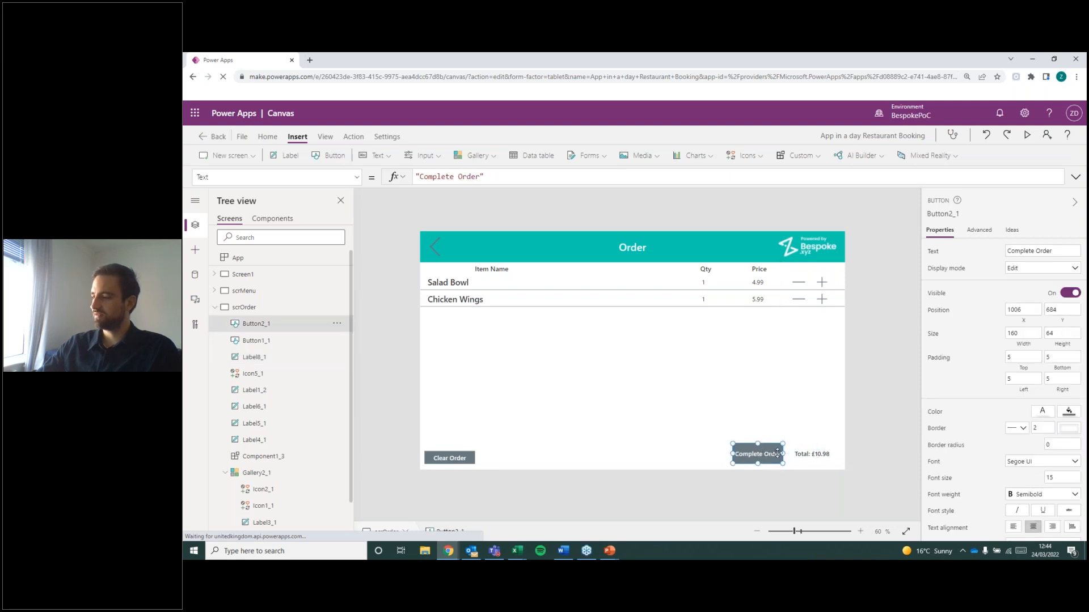
left_click(805, 454)
left_click_drag(792, 447, 787, 446)
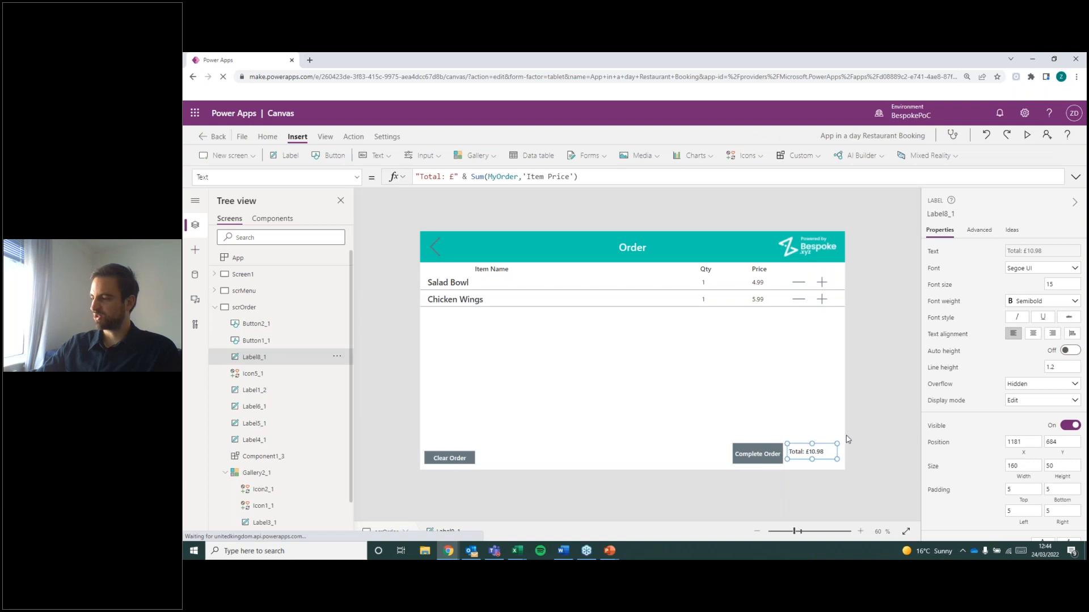
left_click(864, 451)
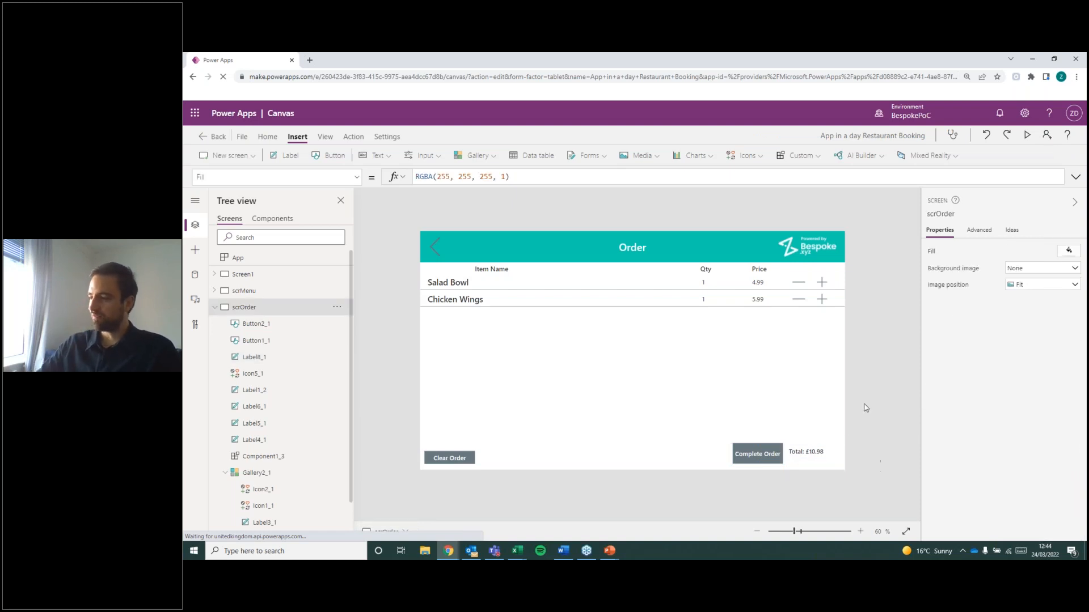
left_click(808, 454)
left_click_drag(808, 453, 814, 457)
left_click(499, 345)
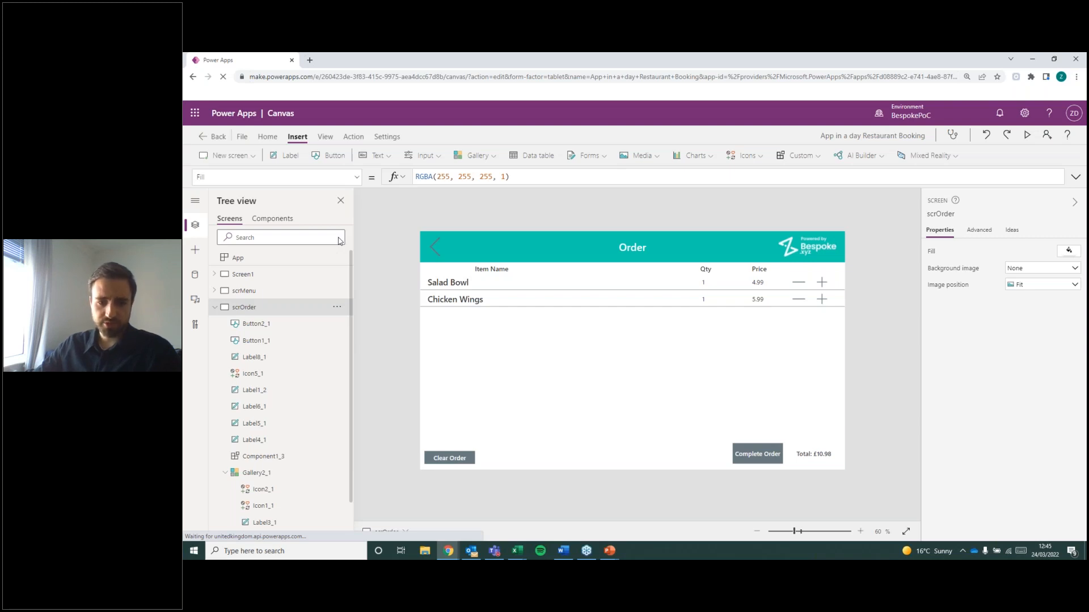
Clear the default OnSelect formula of the Complete Order button and begin a new one with Of to browse the Office365Outlook functions.
key("alt+Tab")
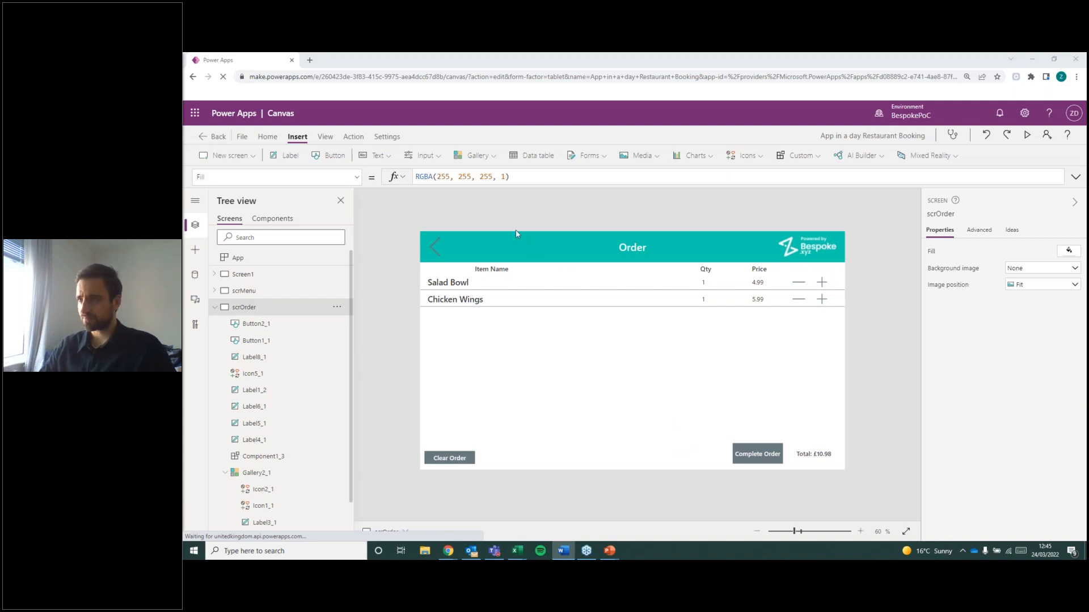
left_click(766, 457)
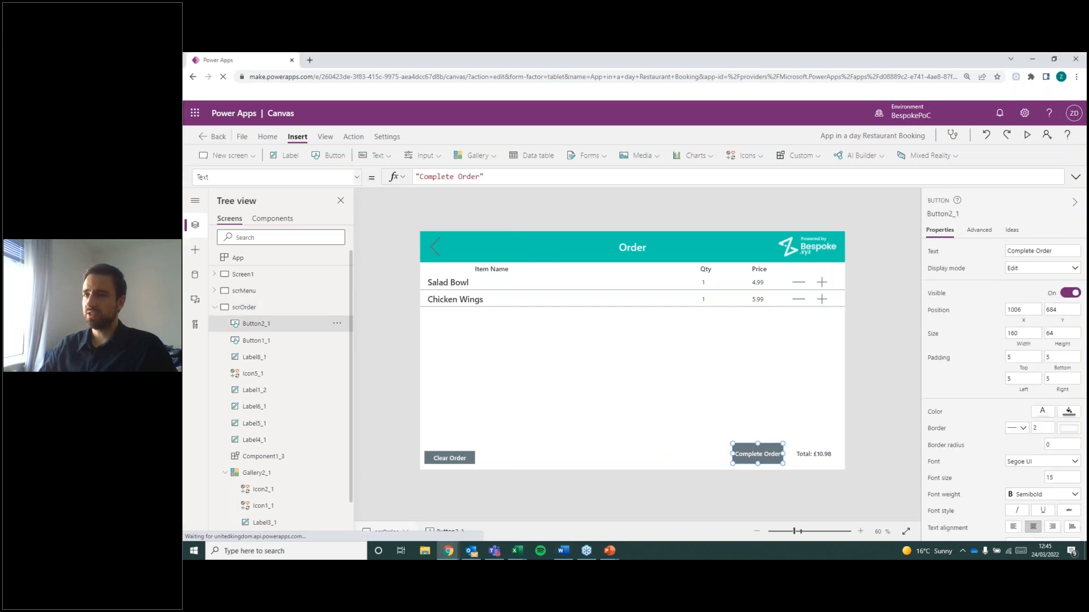
left_click(356, 177)
scroll(312, 325, "down", 2)
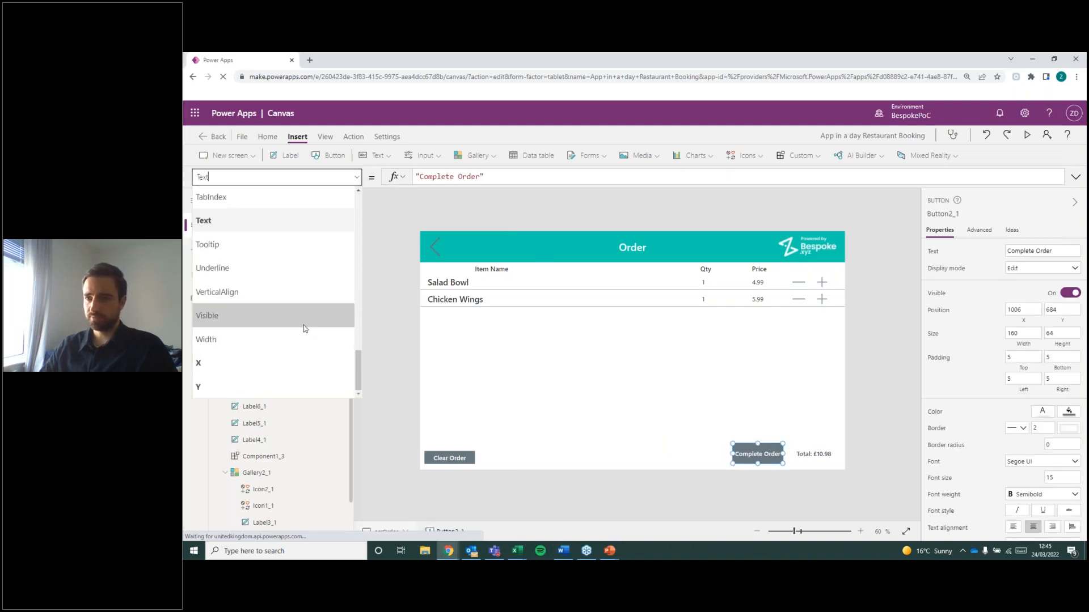
scroll(305, 328, "up", 5)
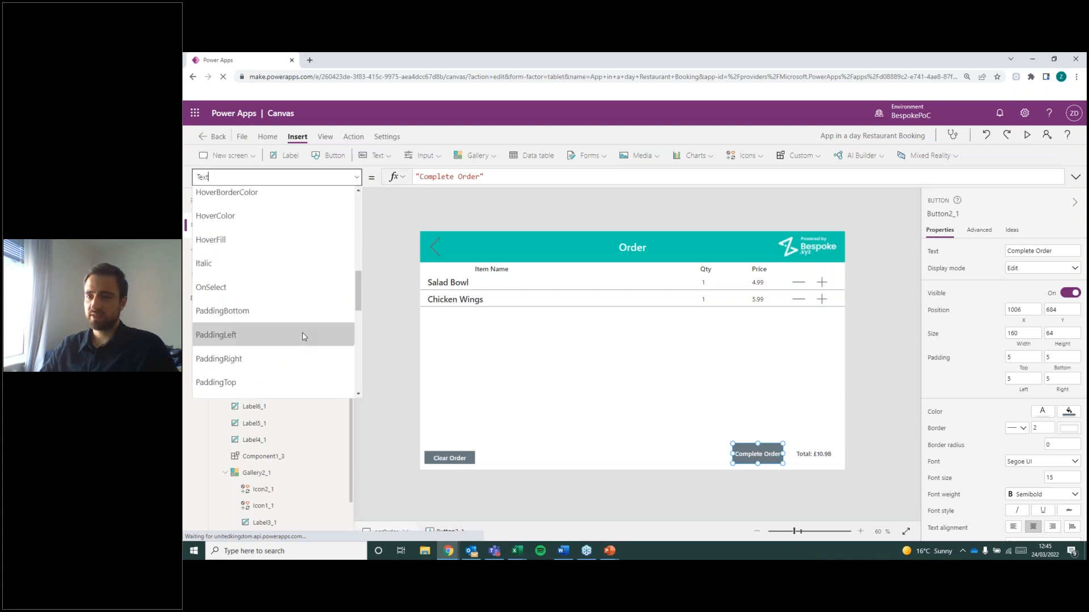
left_click(271, 288)
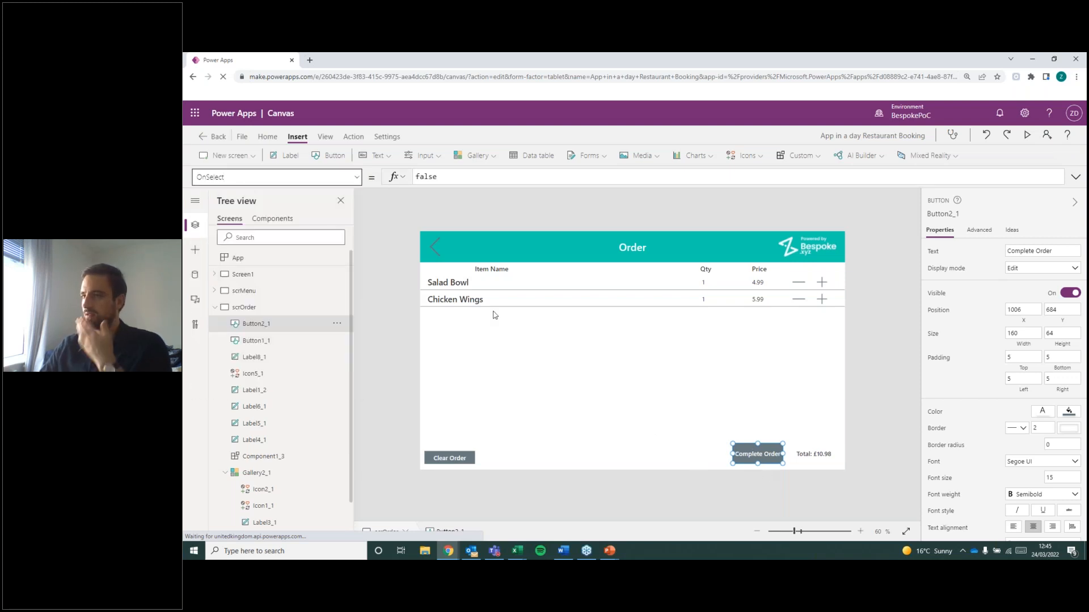
double_click(447, 180)
key("BackSpace")
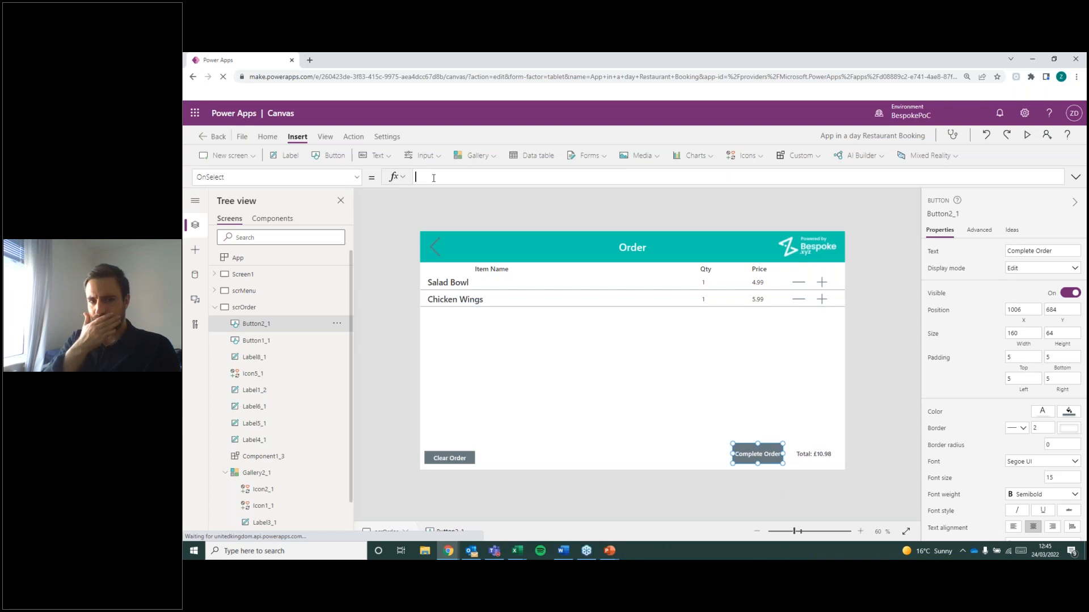
type("Of")
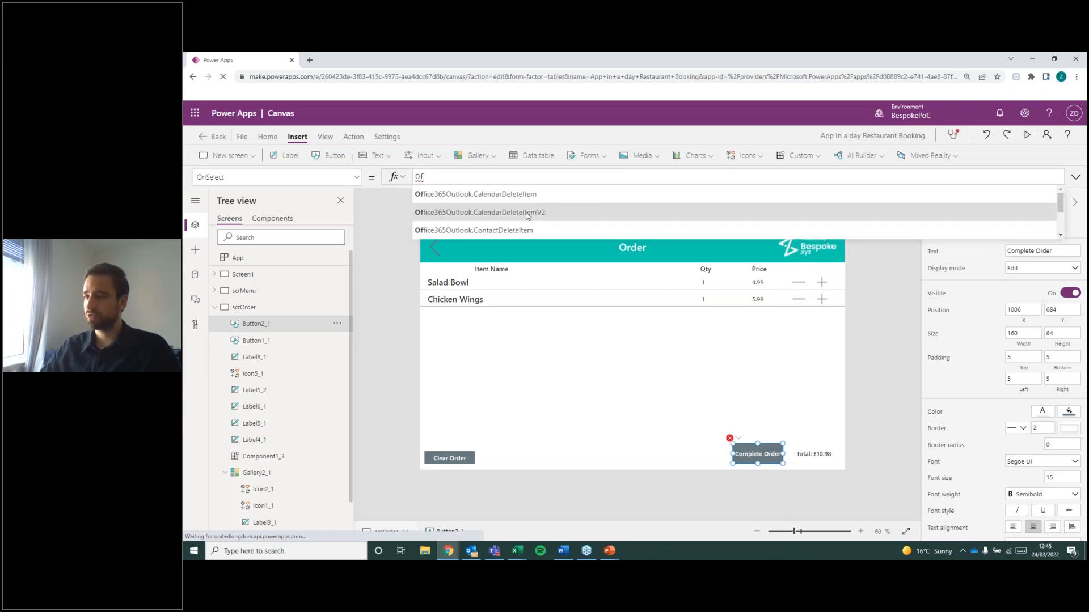
scroll(539, 212, "down", 3)
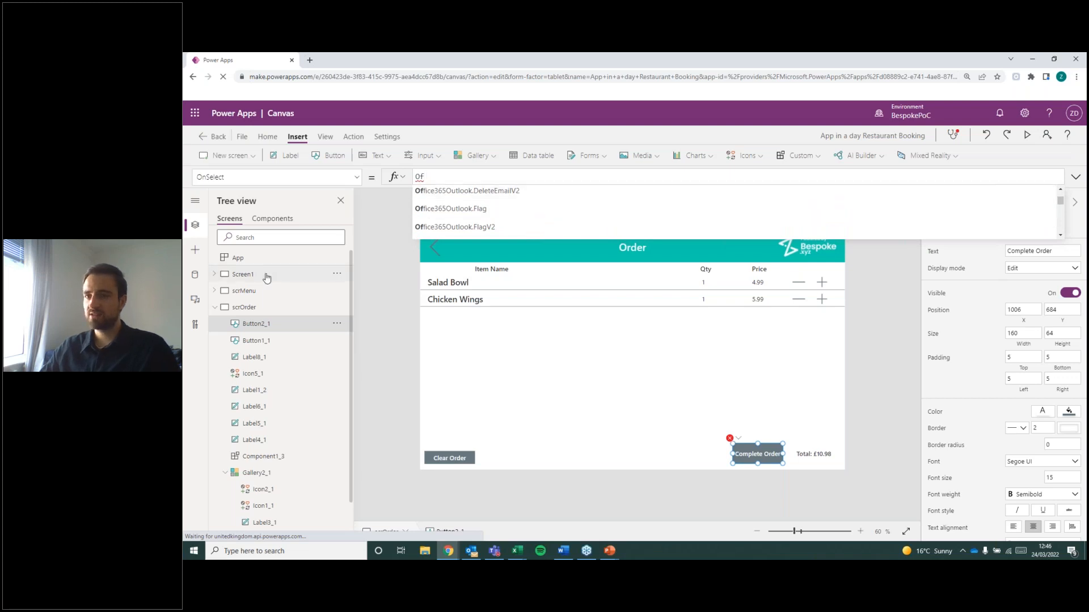
Add another Office 365 Outlook connection to the app's data sources and remove that duplicate again.
left_click(194, 274)
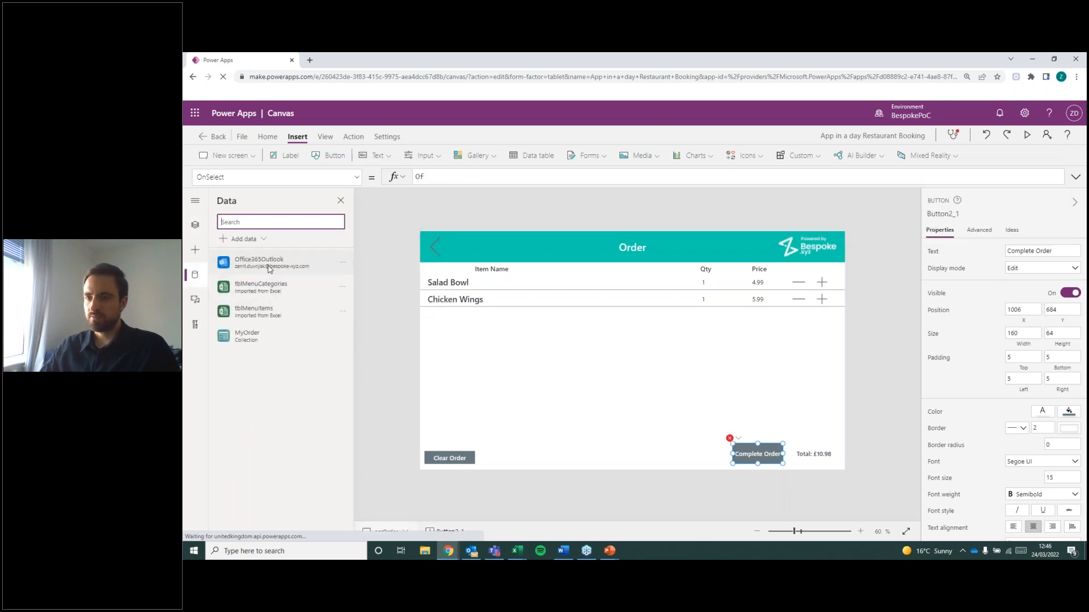
left_click(239, 239)
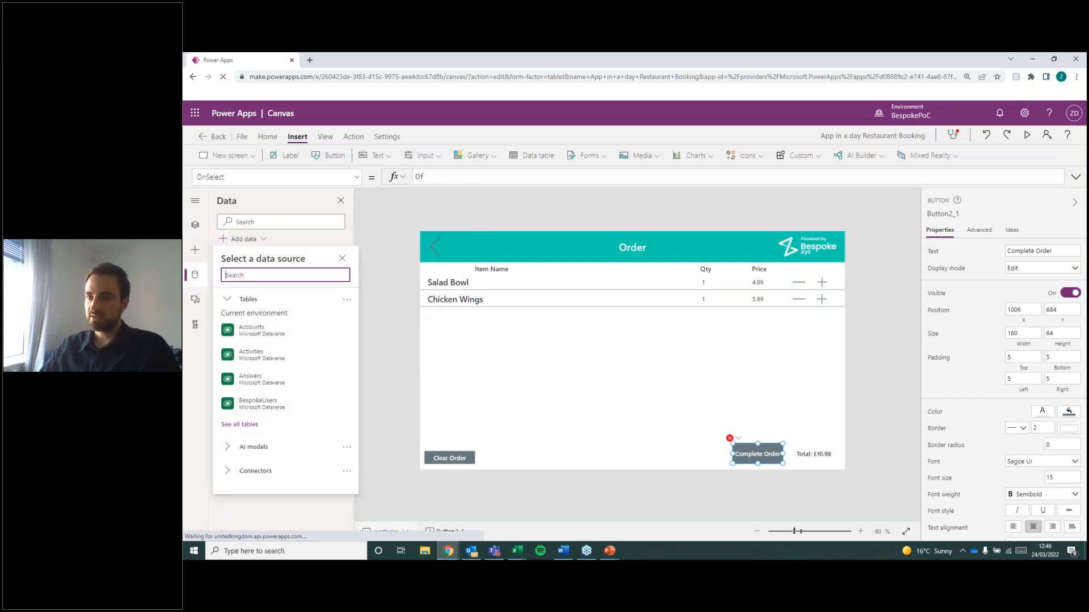
left_click(258, 471)
scroll(277, 454, "down", 1)
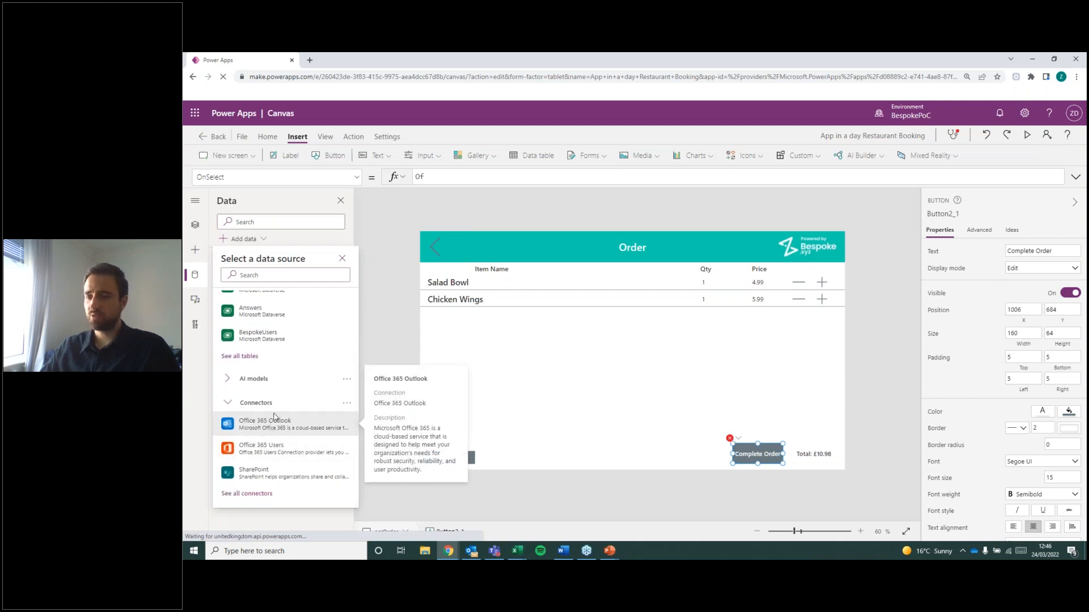
left_click(316, 423)
left_click(261, 309)
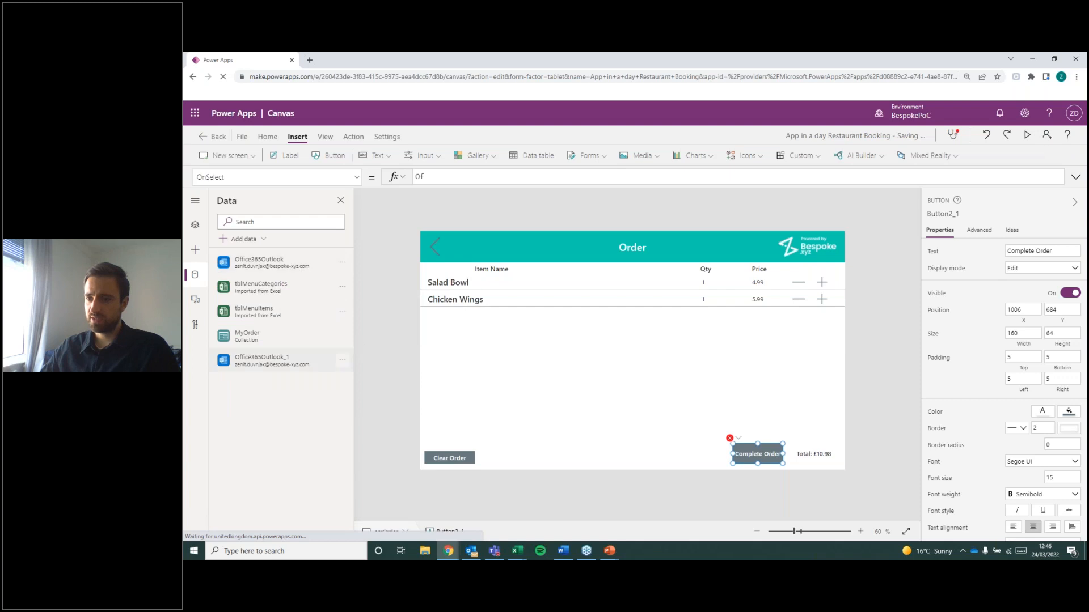
left_click(343, 365)
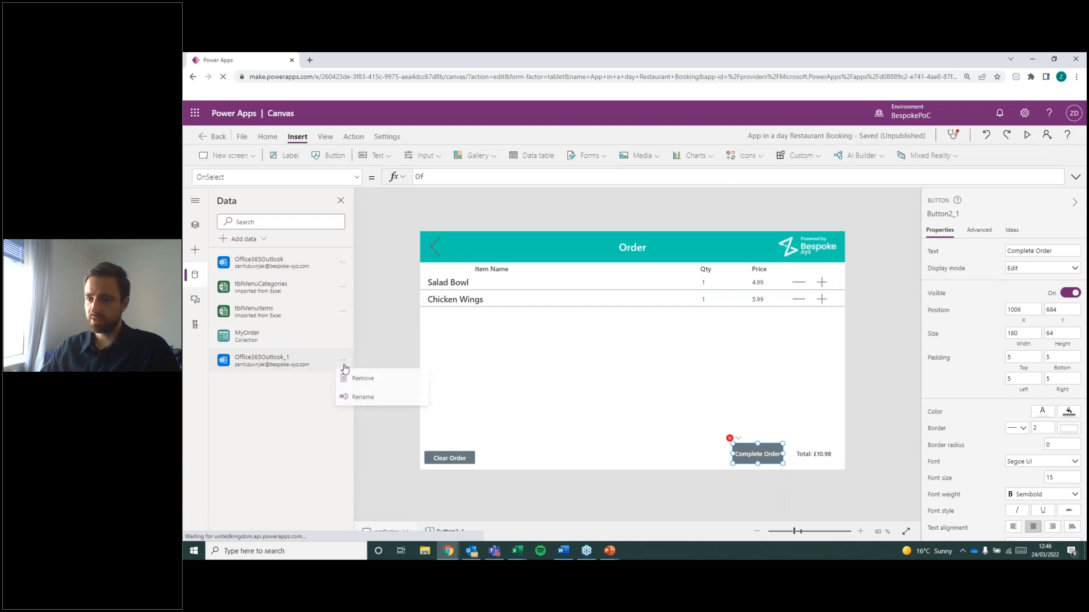
left_click(372, 384)
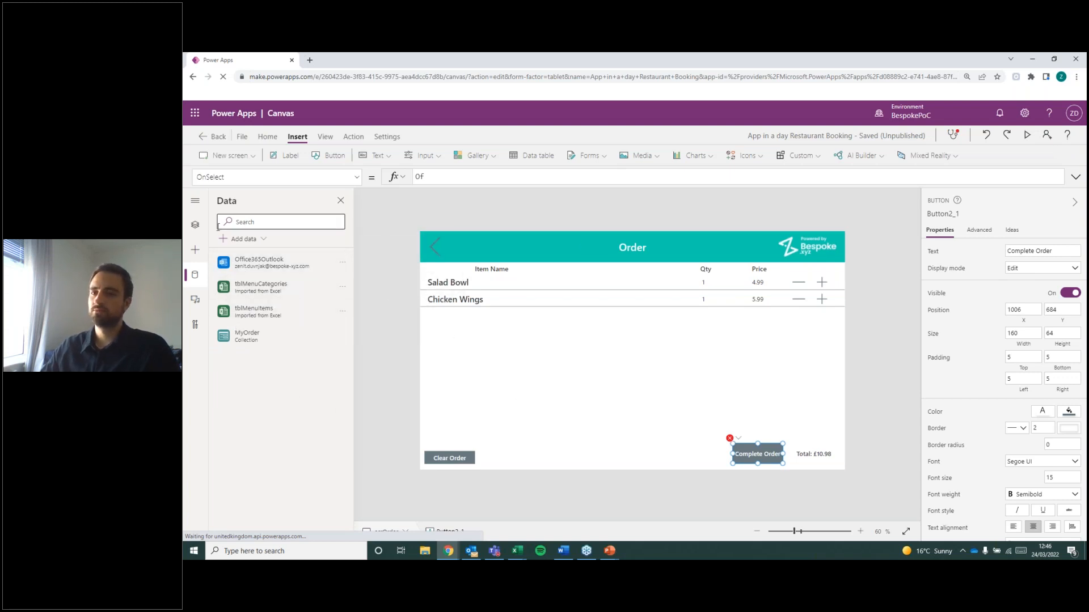
Replace the partial OnSelect formula of the Complete Order button with the opening of an Office365Outlook.SendEmail( call.
left_click(195, 225)
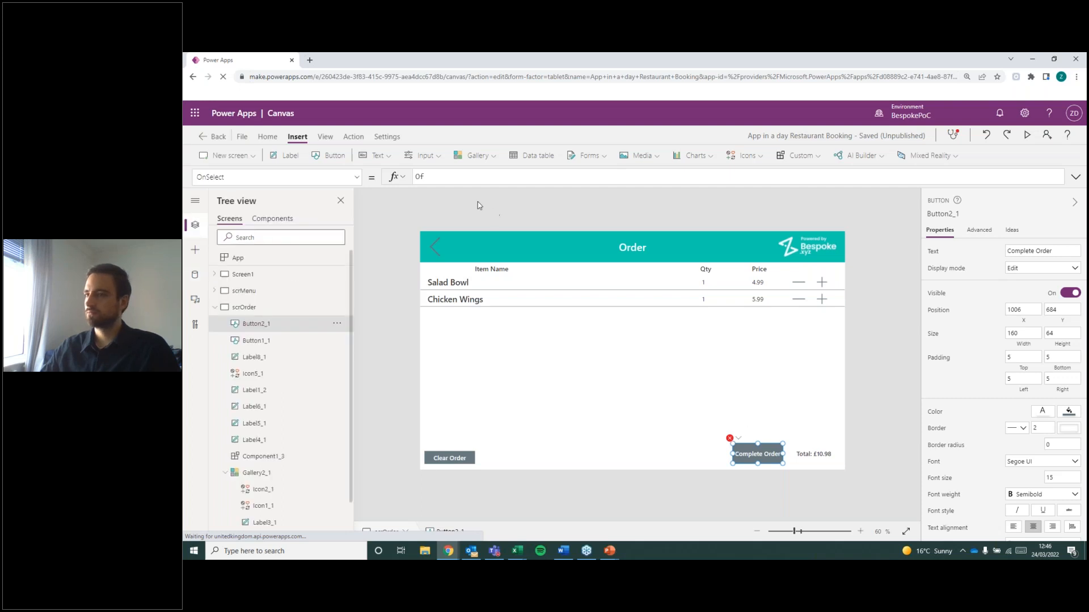
key("BackSpace")
key("BackSpace")
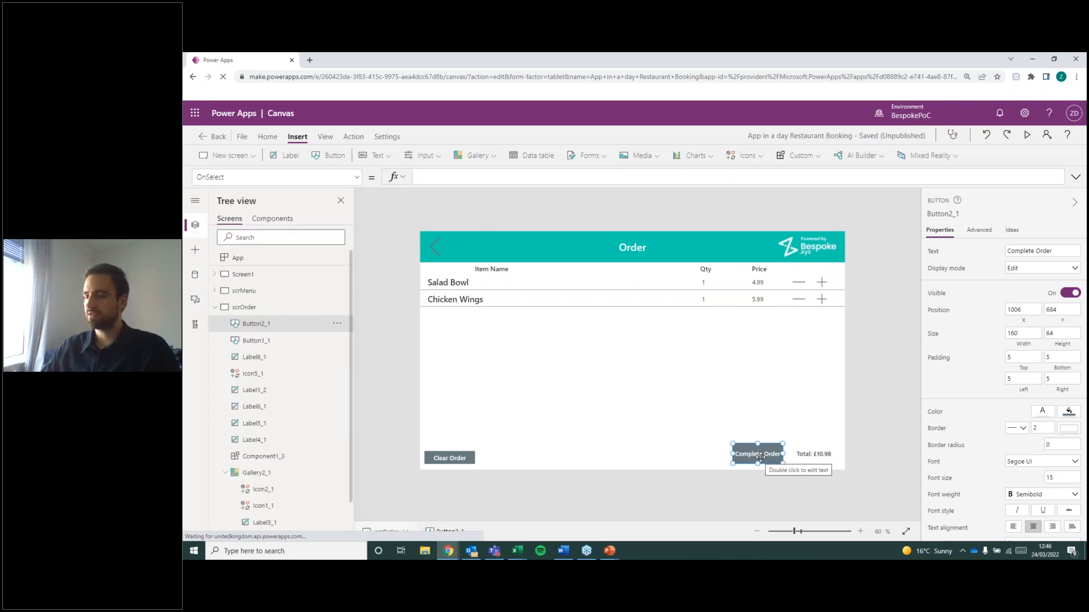
type("Office")
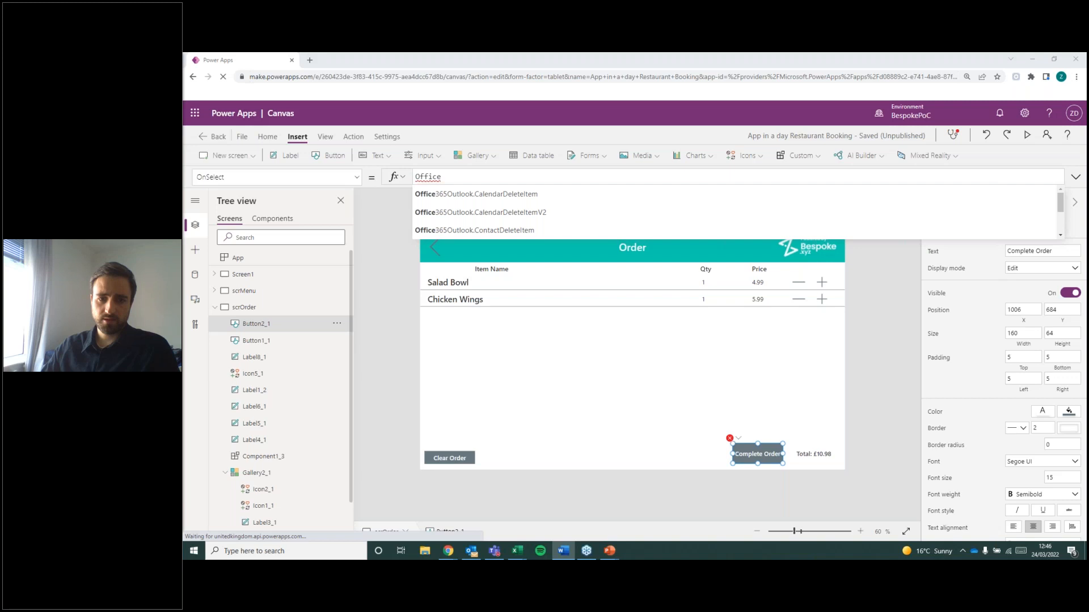
left_click(469, 180)
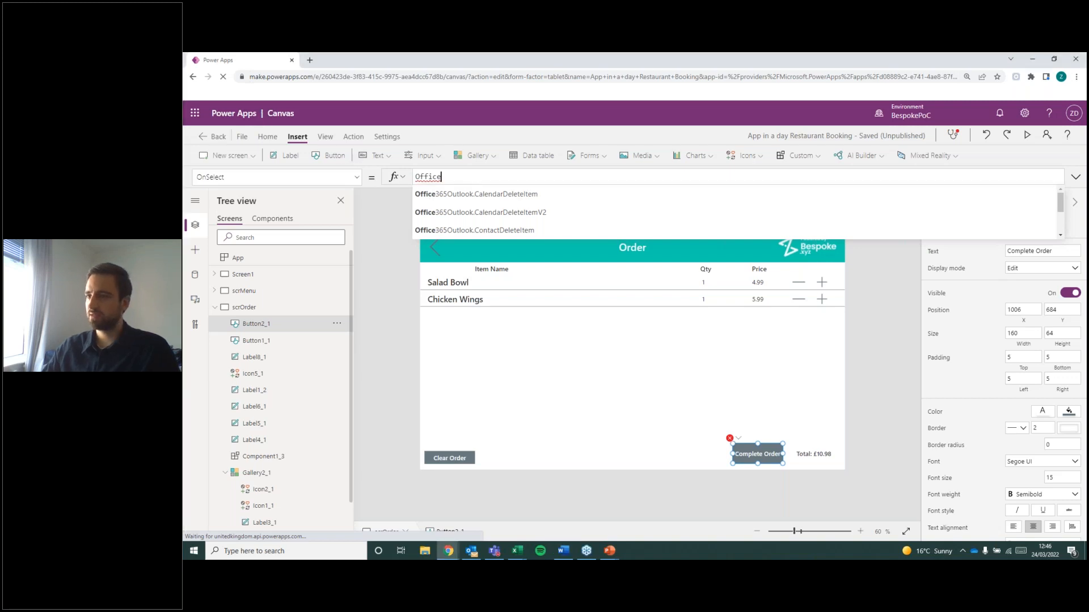
type("365Outlook")
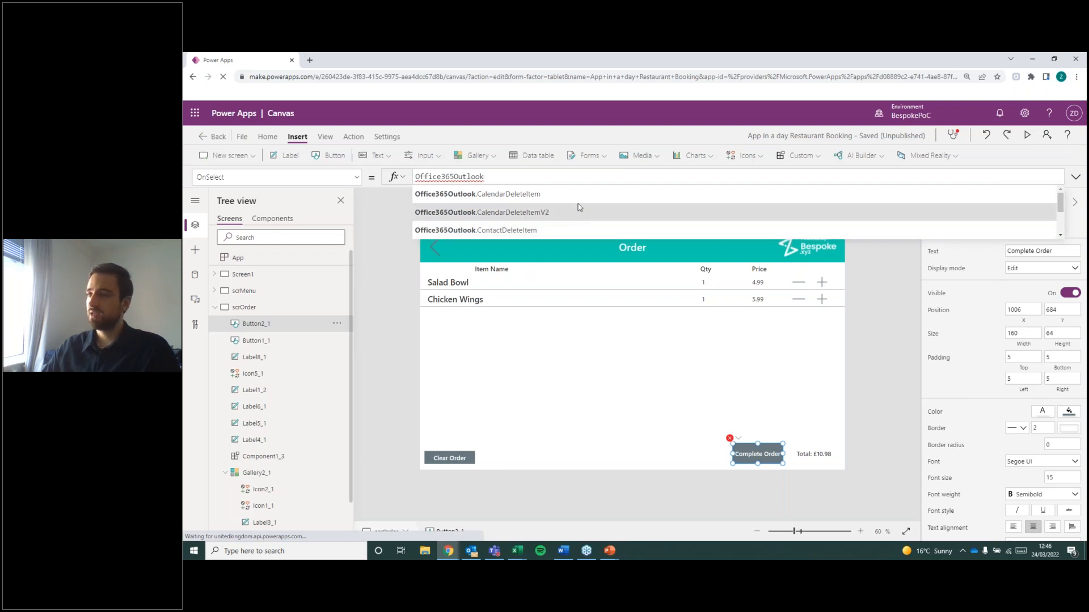
scroll(519, 213, "down", 1)
scroll(519, 213, "up", 3)
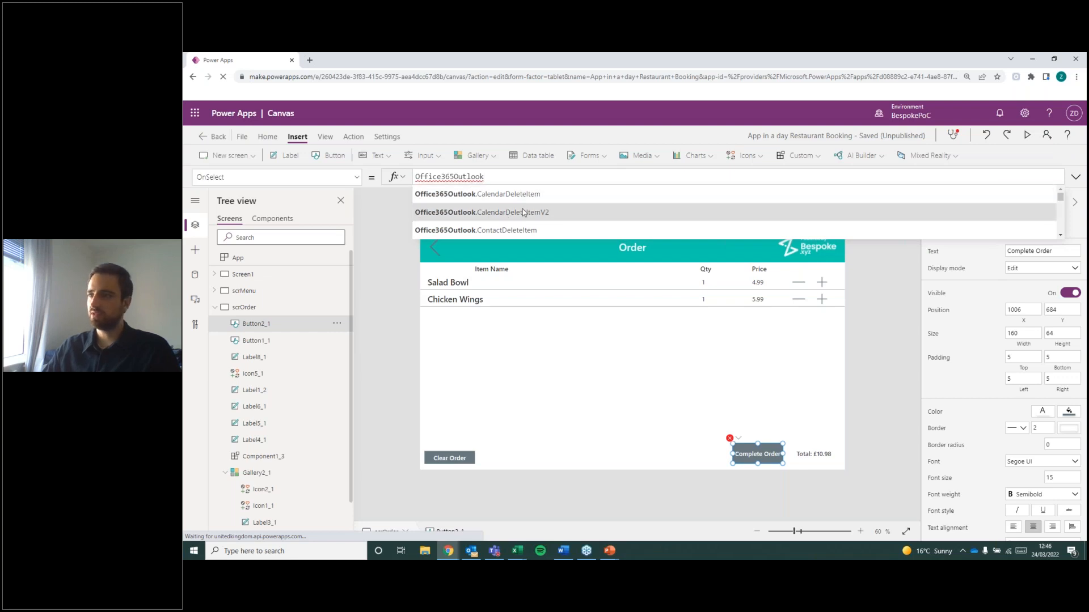
scroll(574, 220, "down", 1)
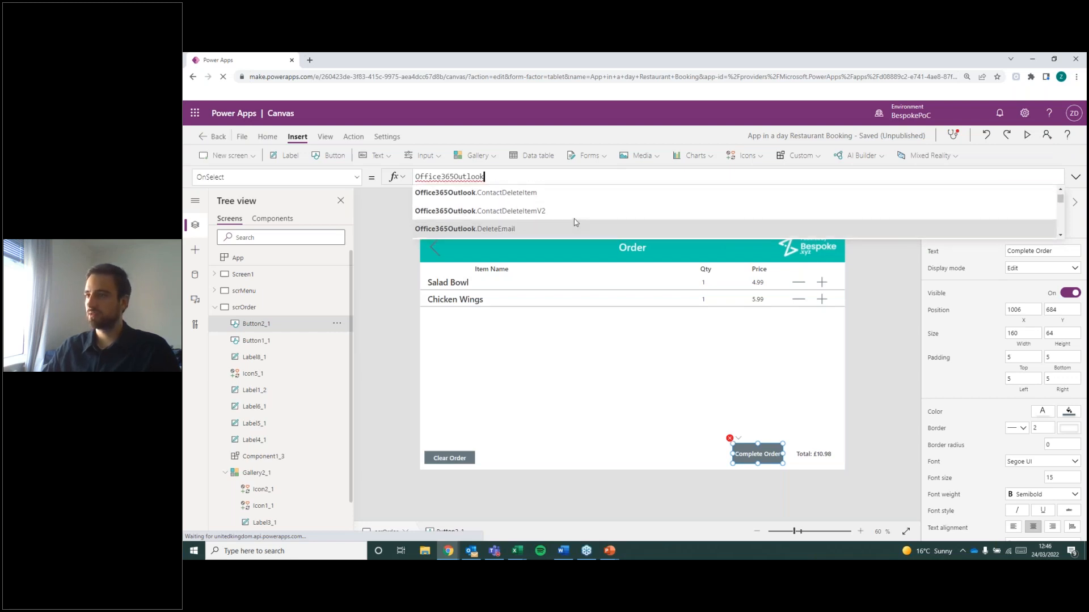
scroll(567, 225, "down", 1)
scroll(562, 227, "down", 3)
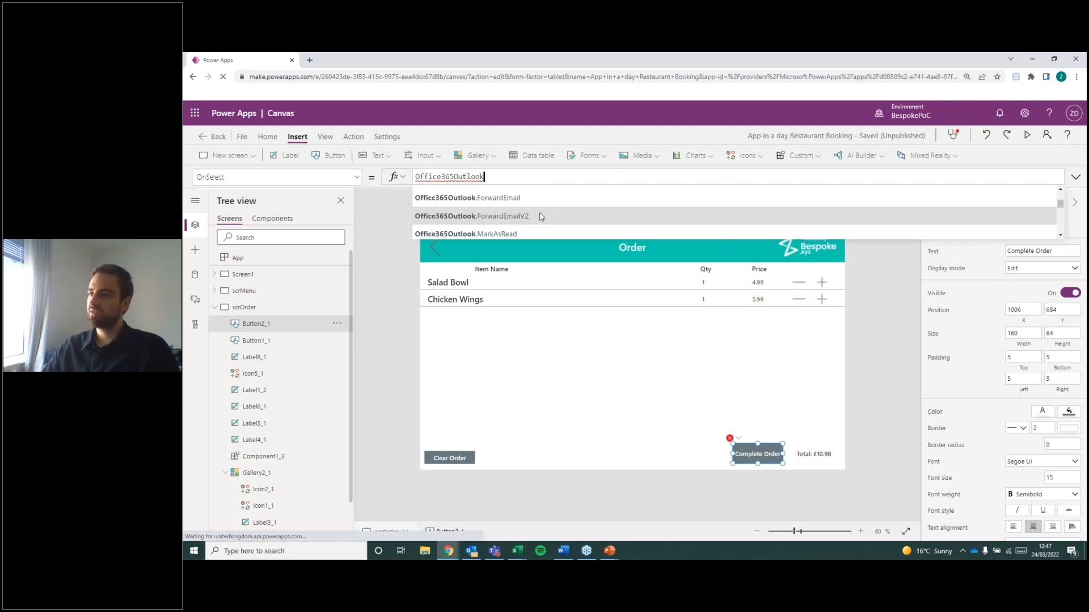
scroll(541, 214, "down", 5)
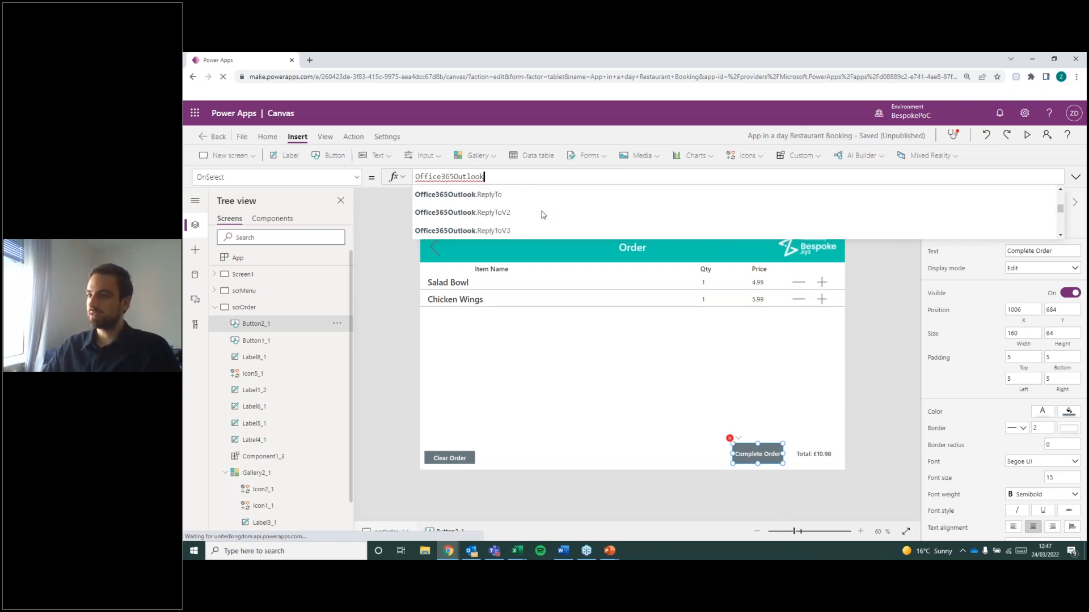
scroll(571, 217, "down", 2)
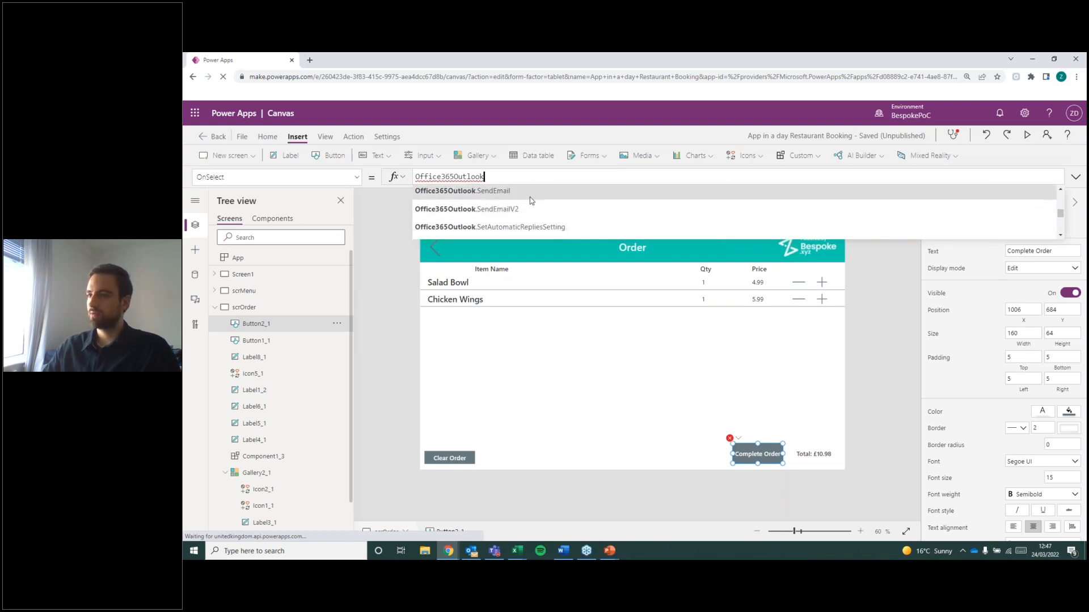
left_click(499, 192)
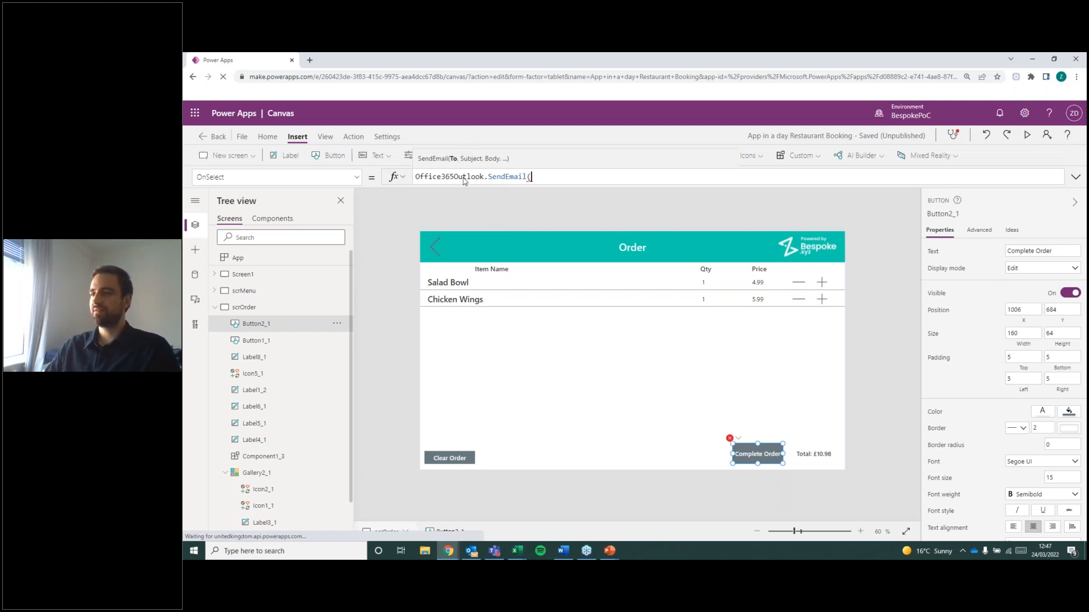
Add empty argument separators to the SendEmail call to examine its parameters, and remove them again.
type(",")
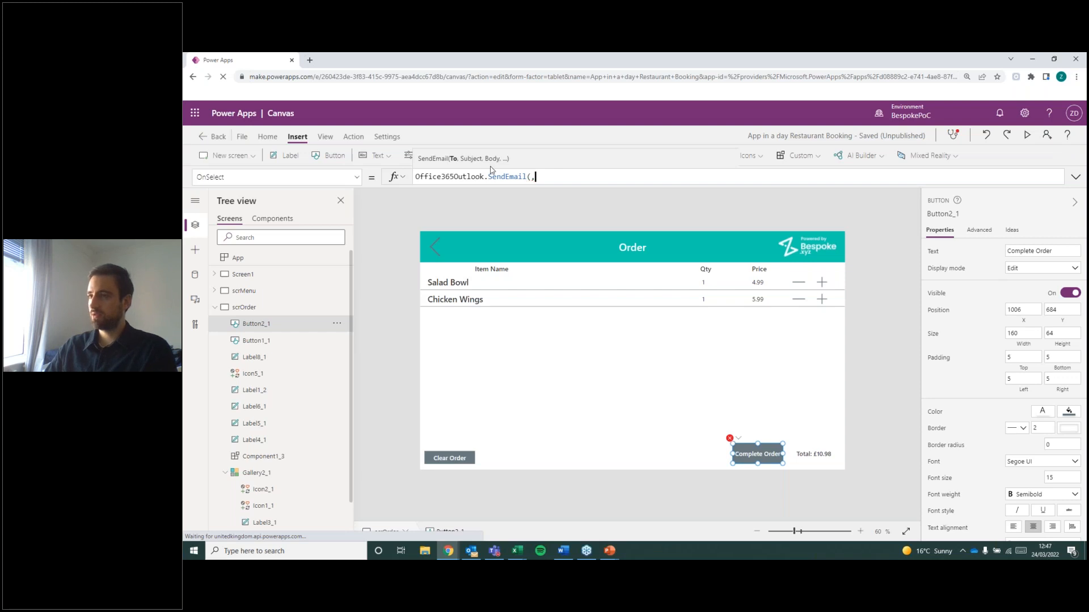
type(",")
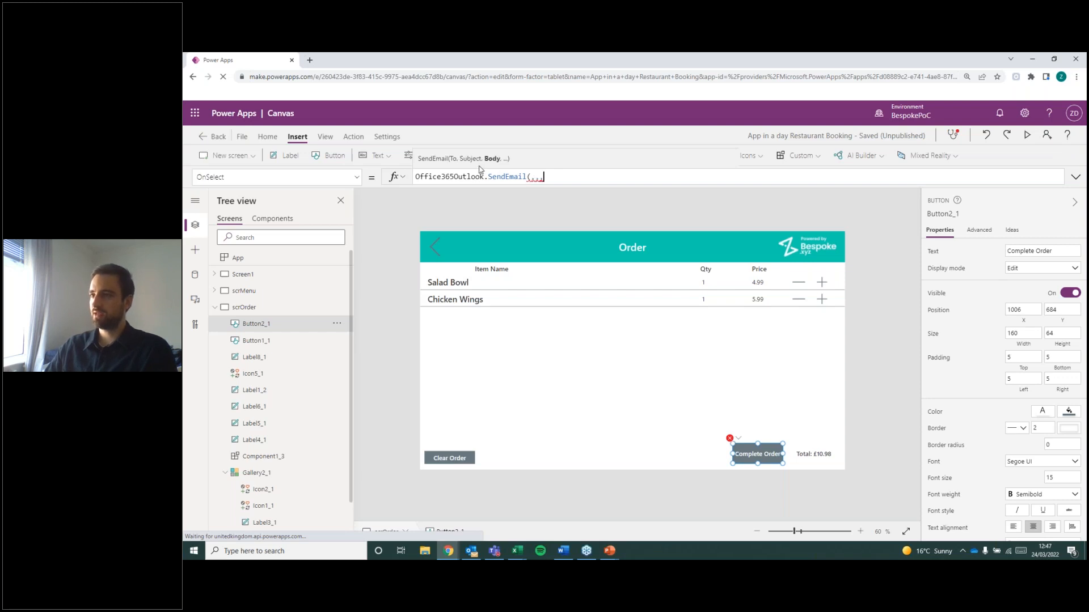
type(",")
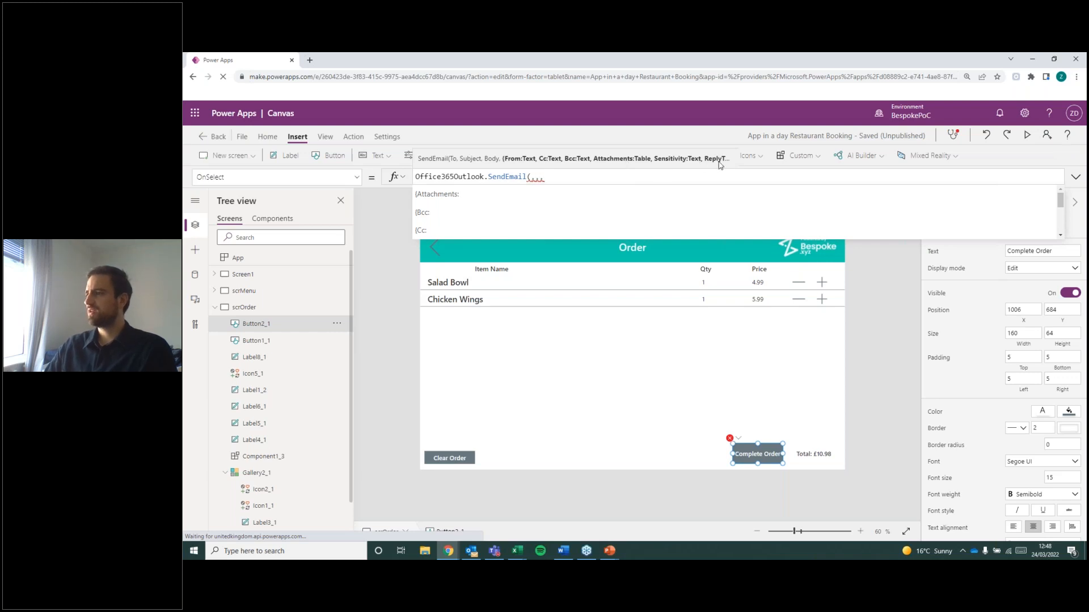
type(",,")
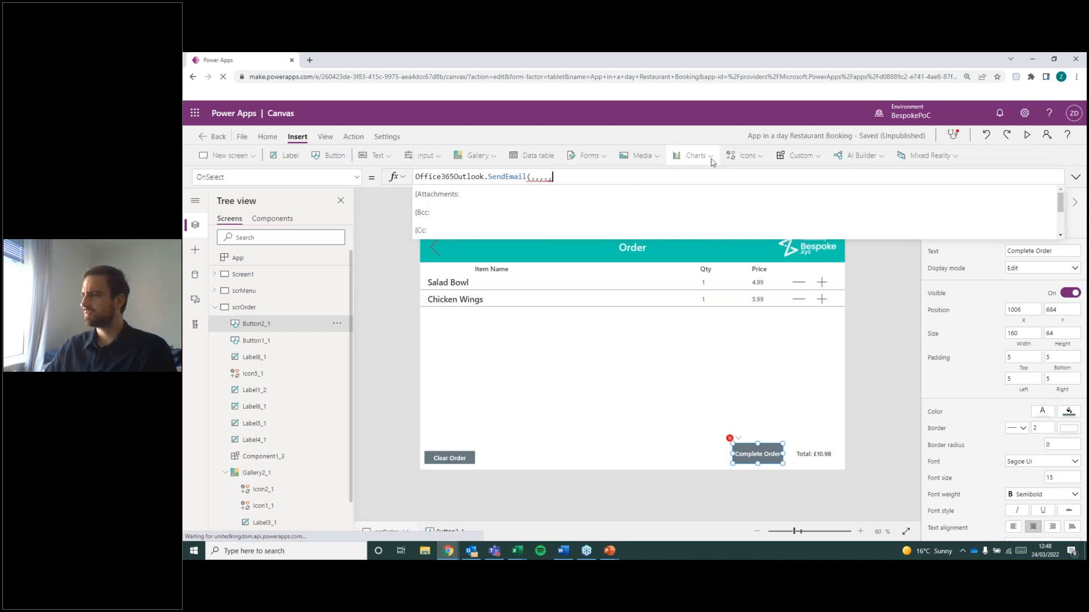
key("BackSpace")
key("BackSpace")
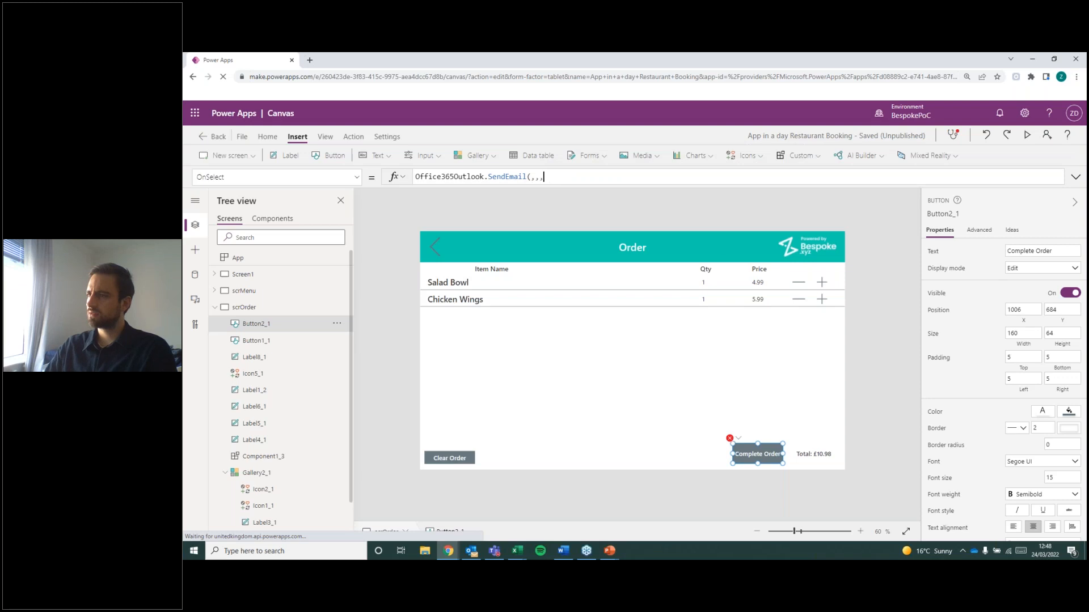
type(",")
key("BackSpace")
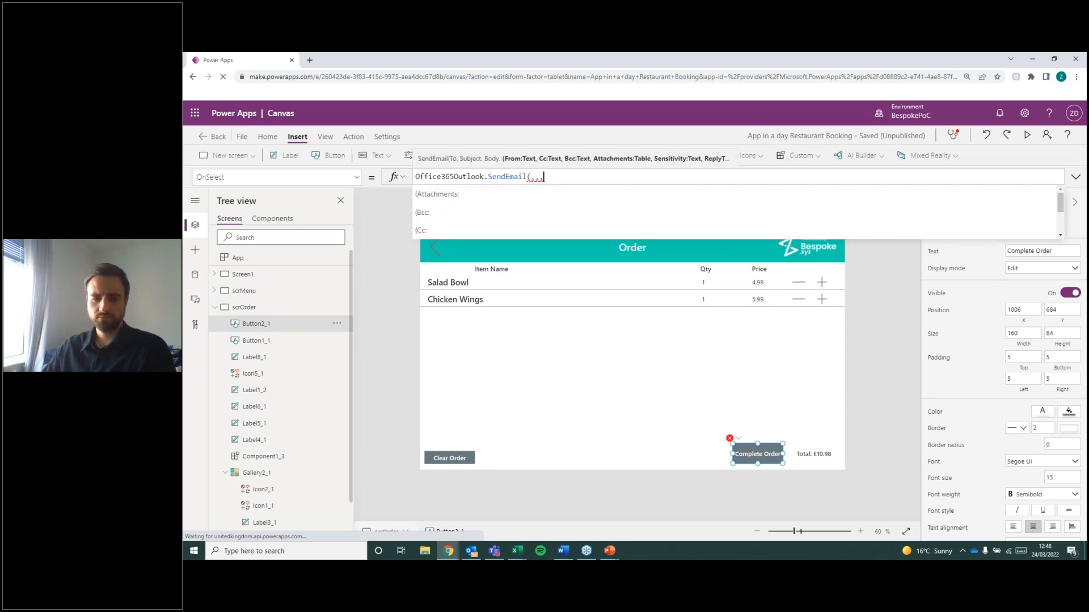
left_click_drag(543, 177, 532, 177)
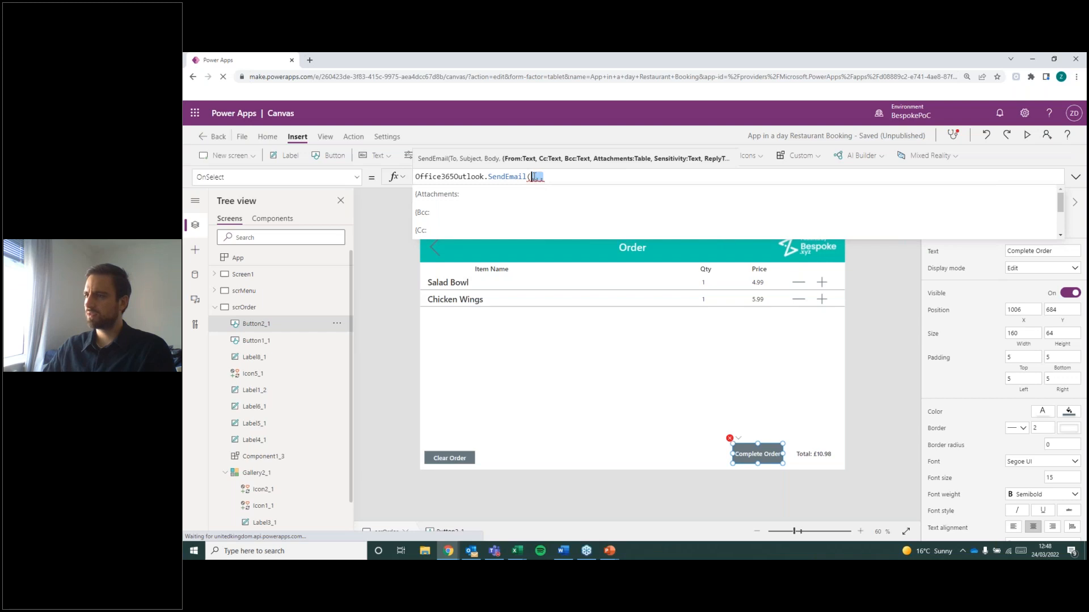
key("BackSpace")
key("BackSpace")
type("(")
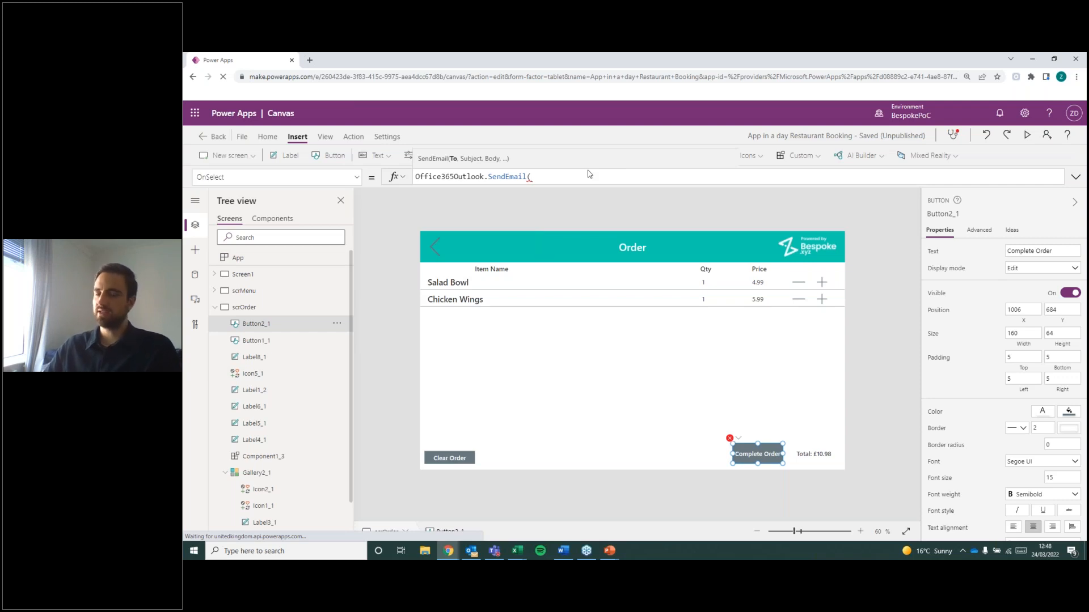
key("alt+Tab")
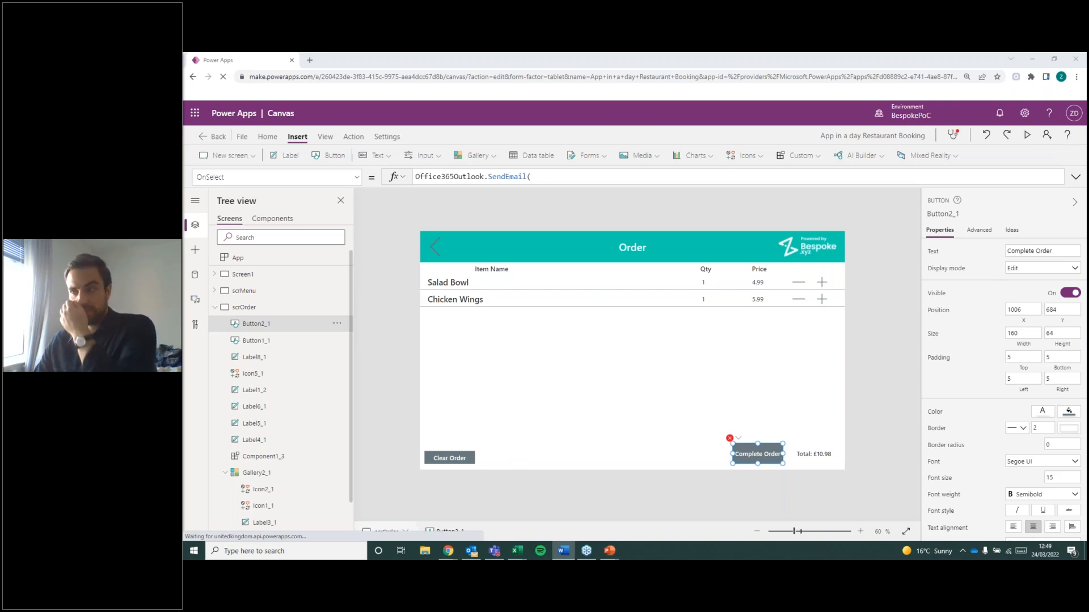
left_click(549, 177)
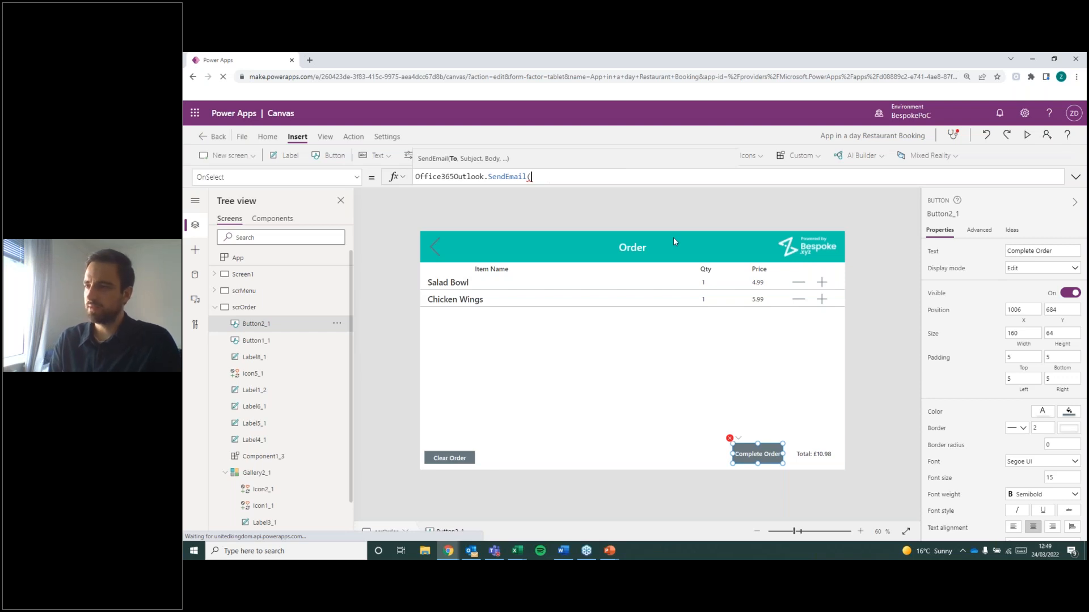
Set the recipient argument of the Complete Order button's SendEmail call to User().Email.
type("User")
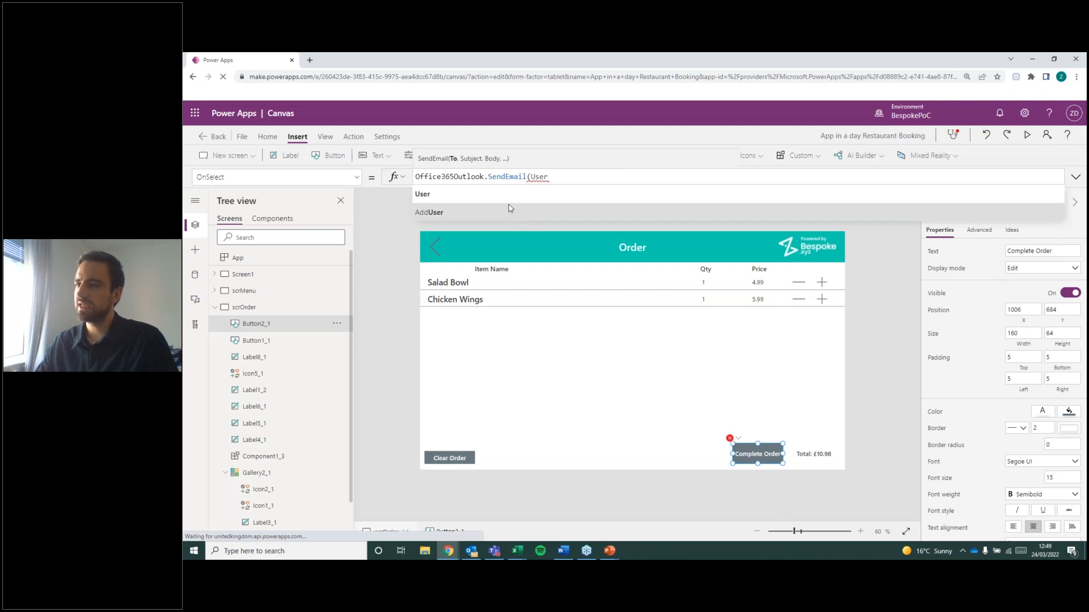
type("(")
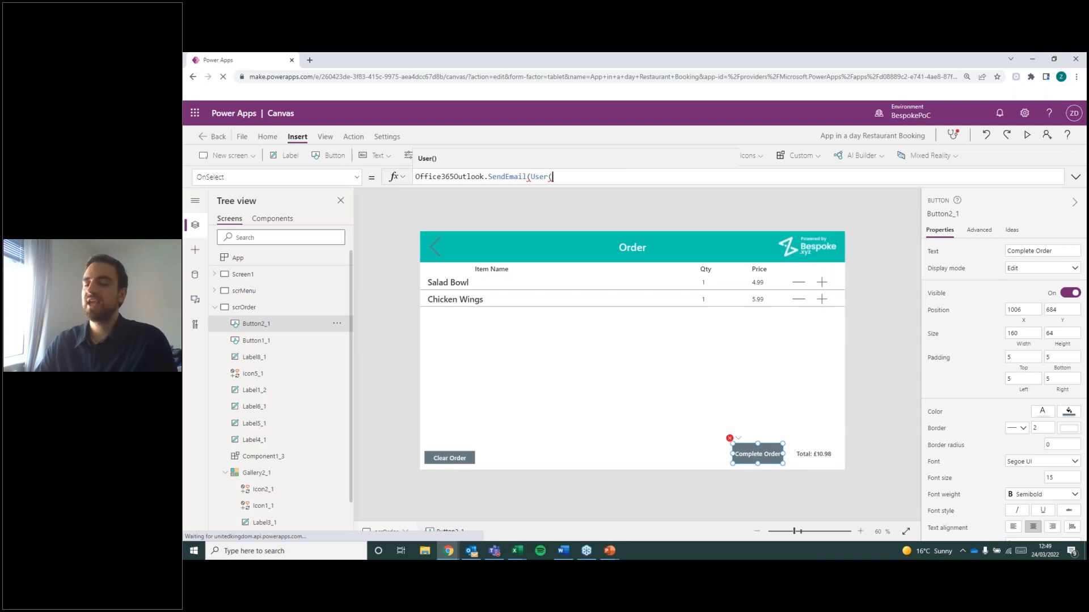
type("(")
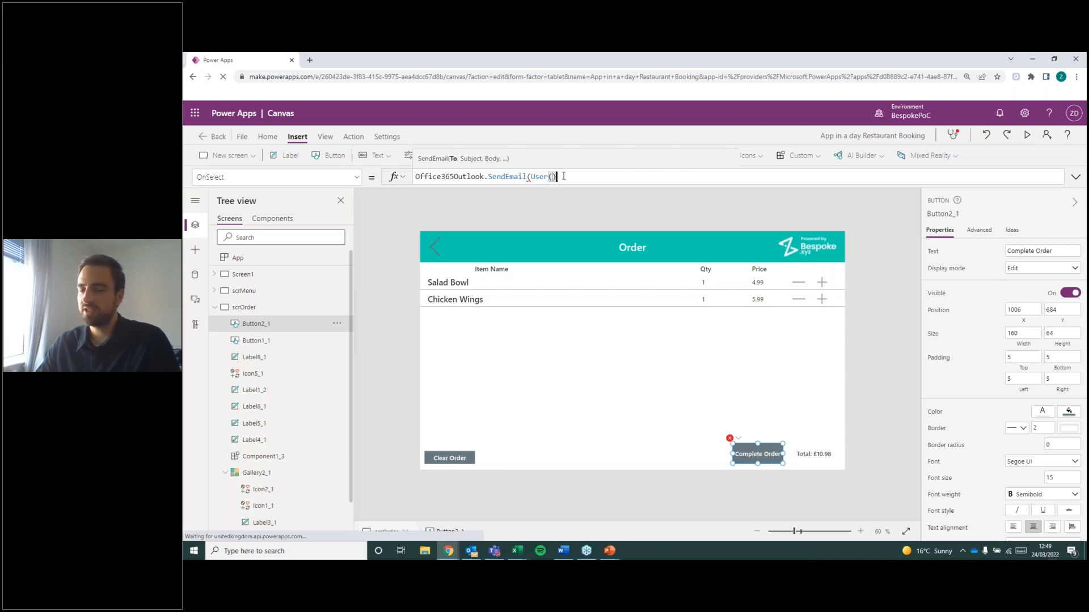
type(".")
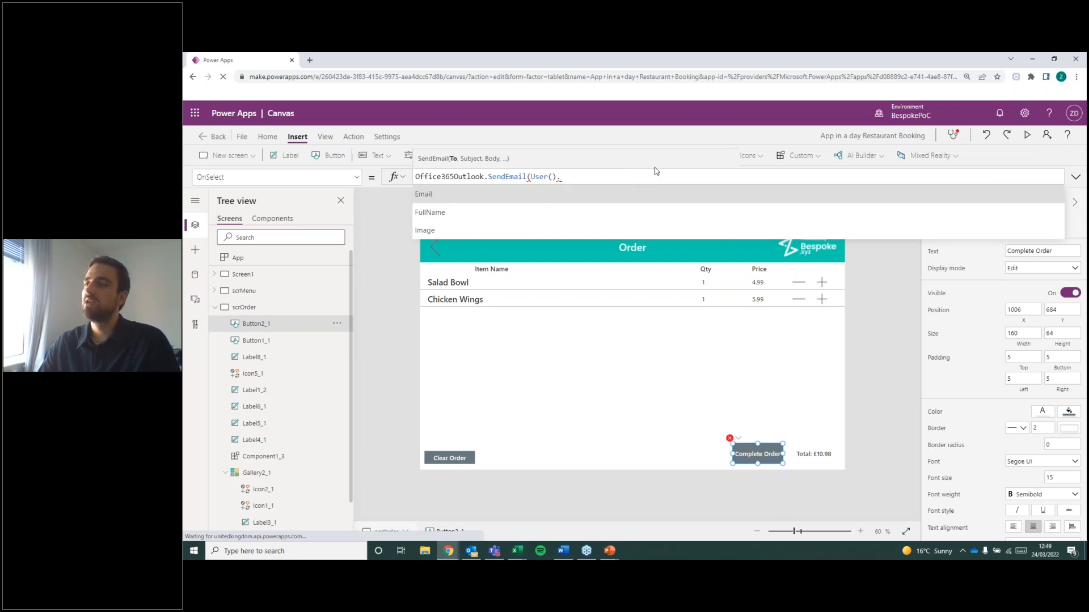
key("Tab")
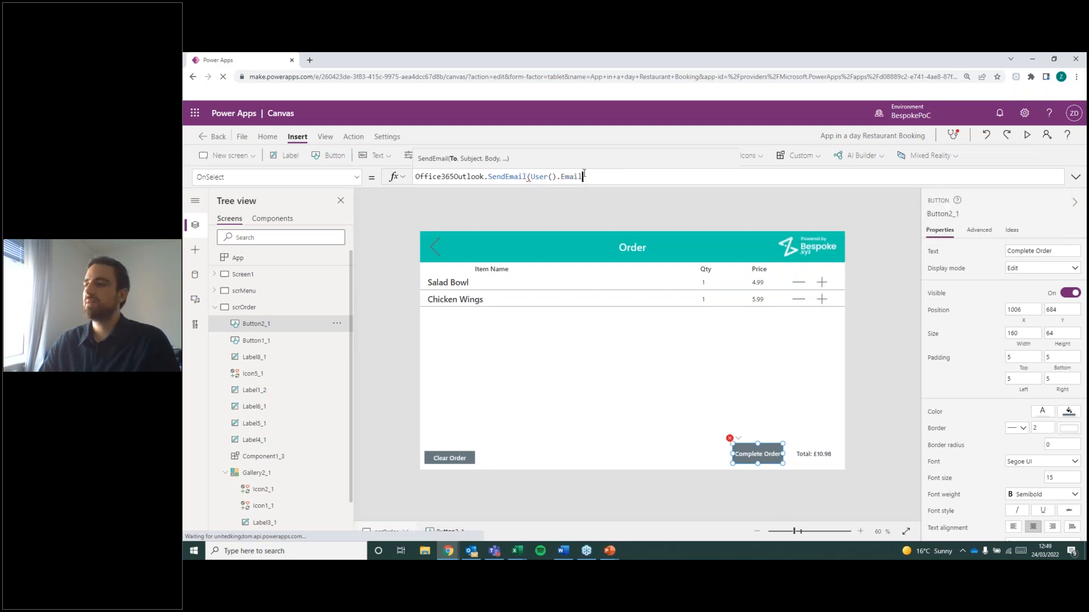
left_click_drag(582, 177, 531, 176)
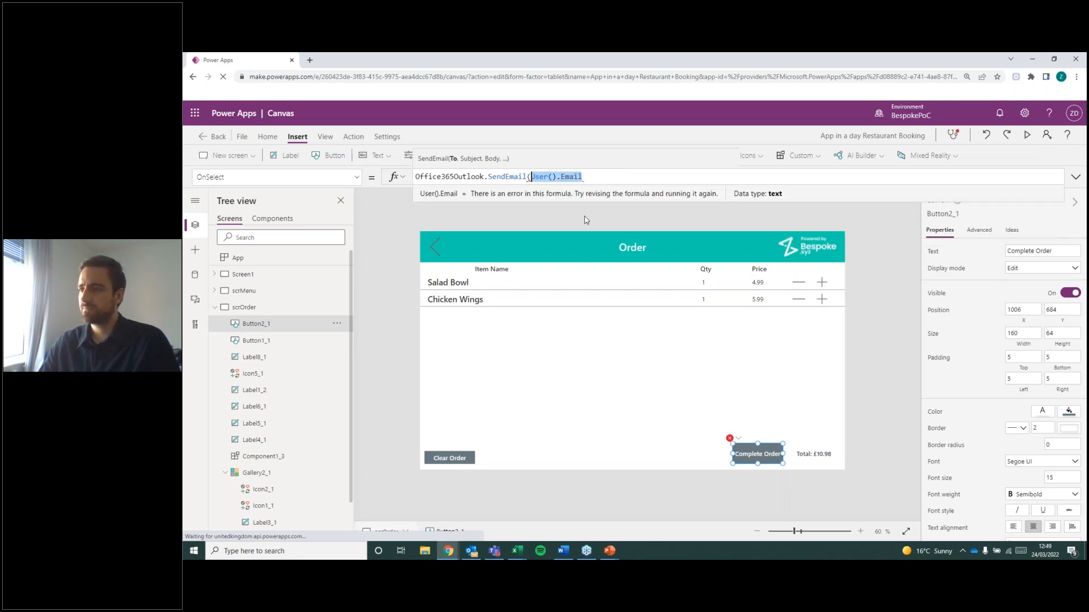
left_click(590, 178)
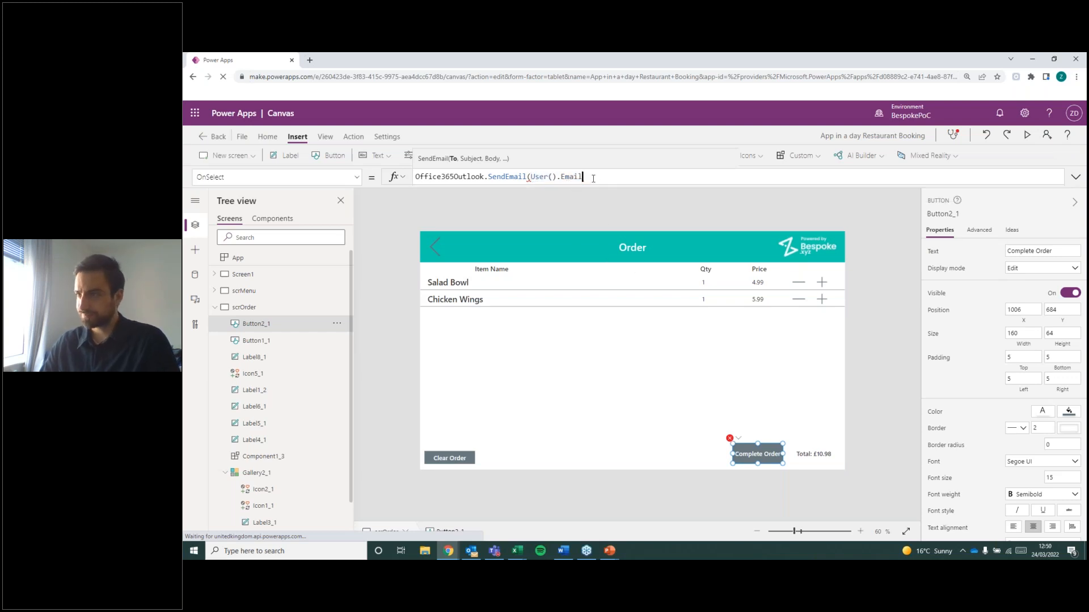
Add "Order" as the subject argument of the SendEmail call and open the body argument with a comma.
type(", ")
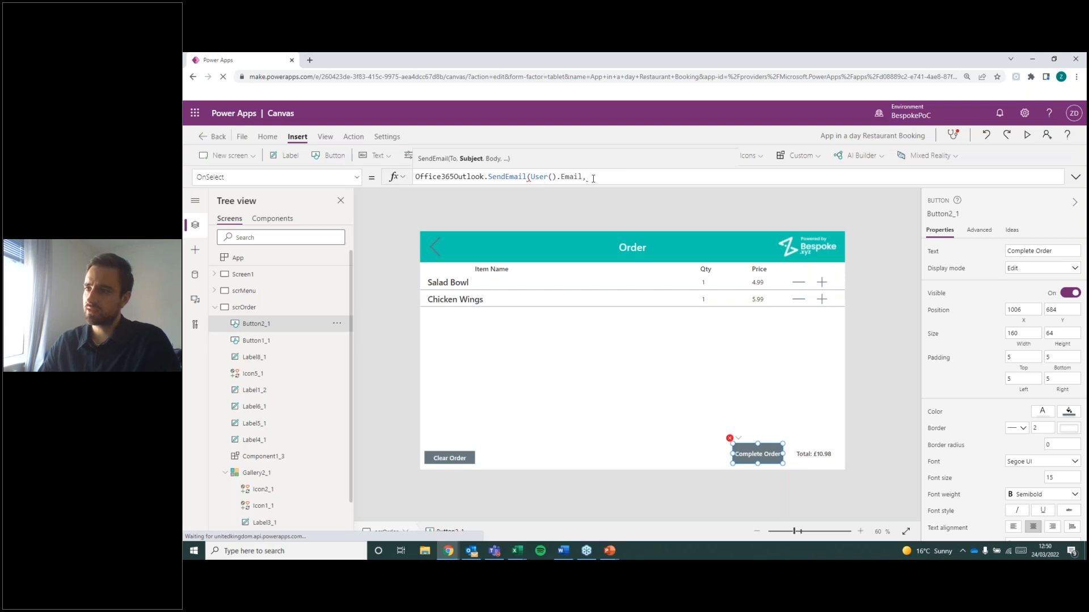
type("\"Order\"")
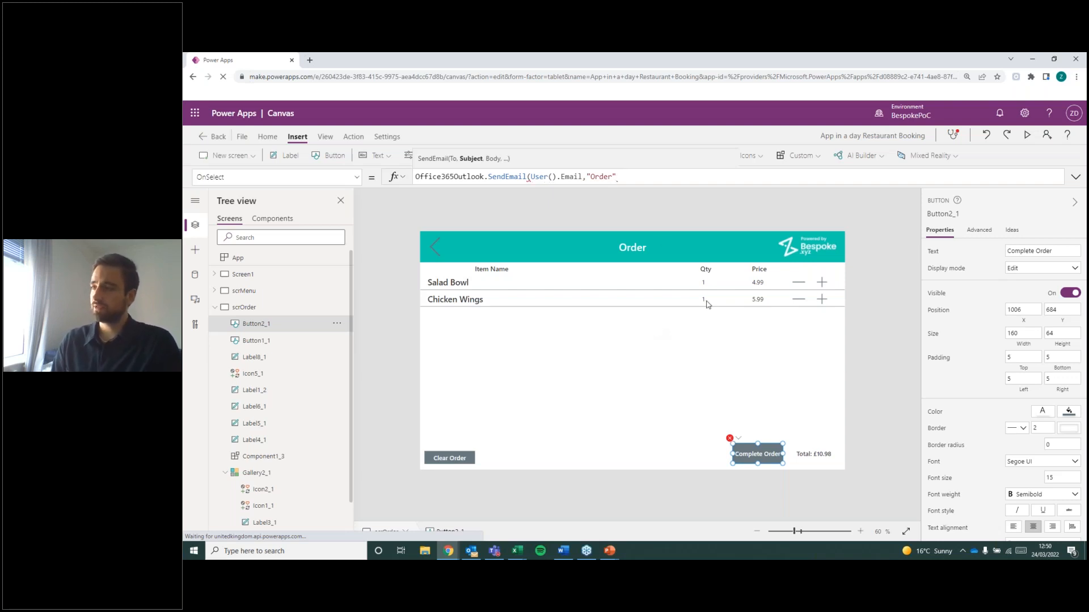
type(",")
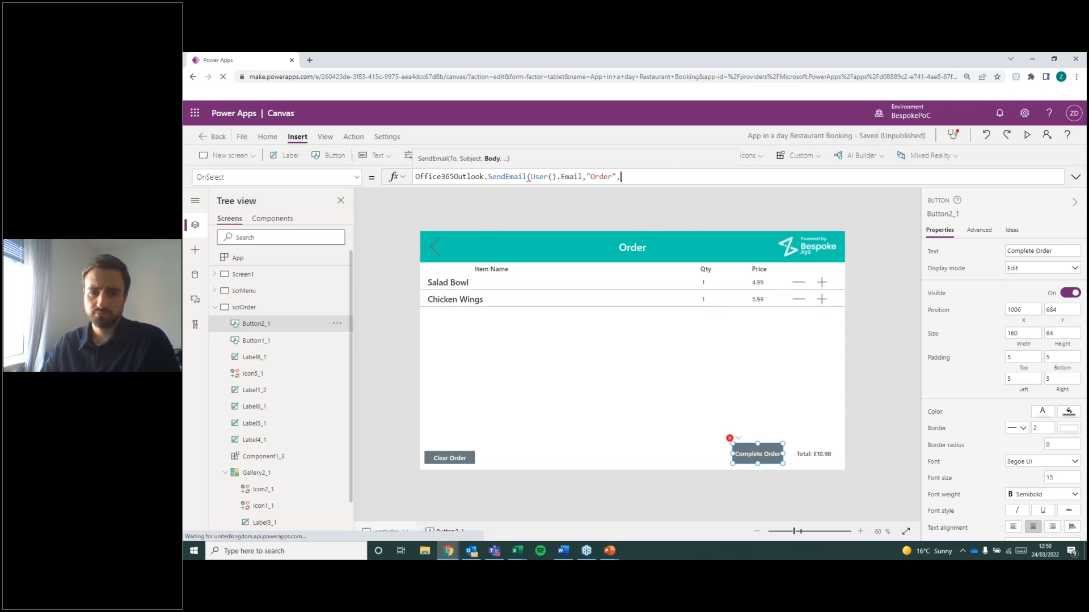
key("alt+Tab")
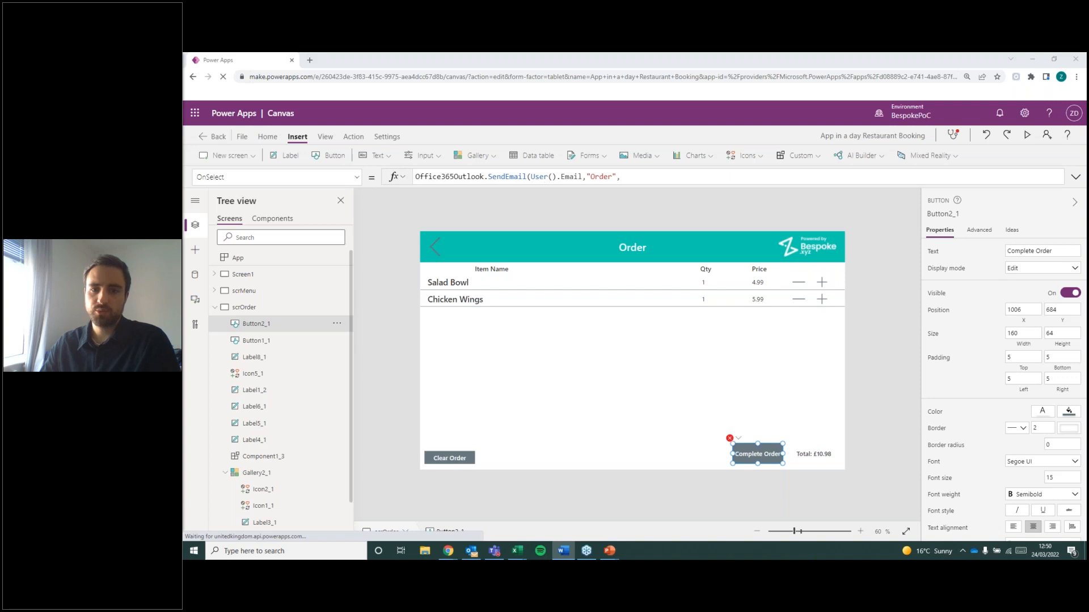
key("alt+Tab")
left_click(563, 178)
left_click(612, 178)
left_click(644, 178)
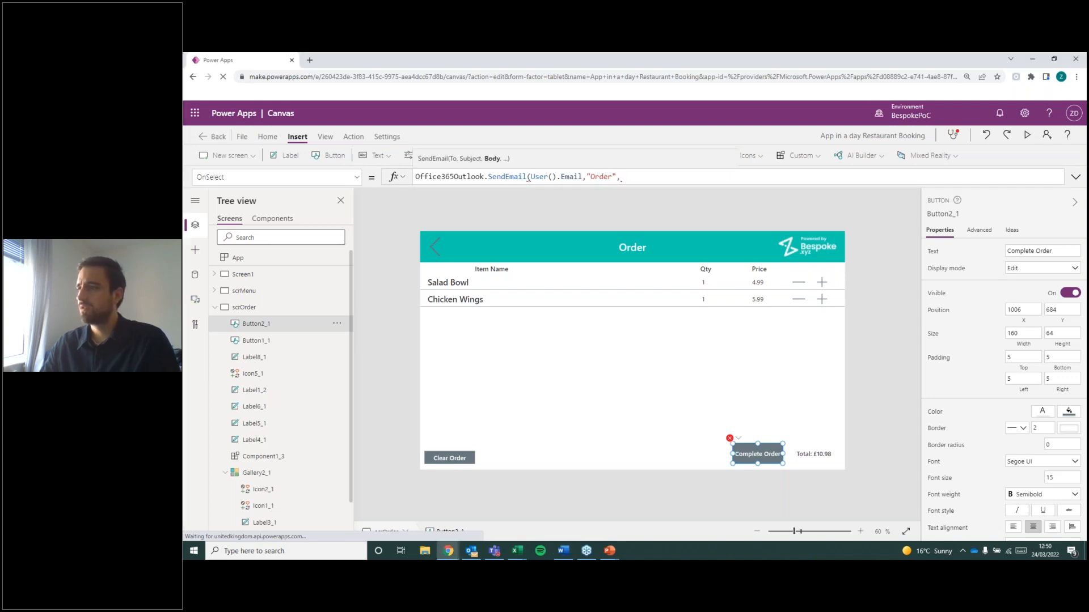
key("alt+Tab")
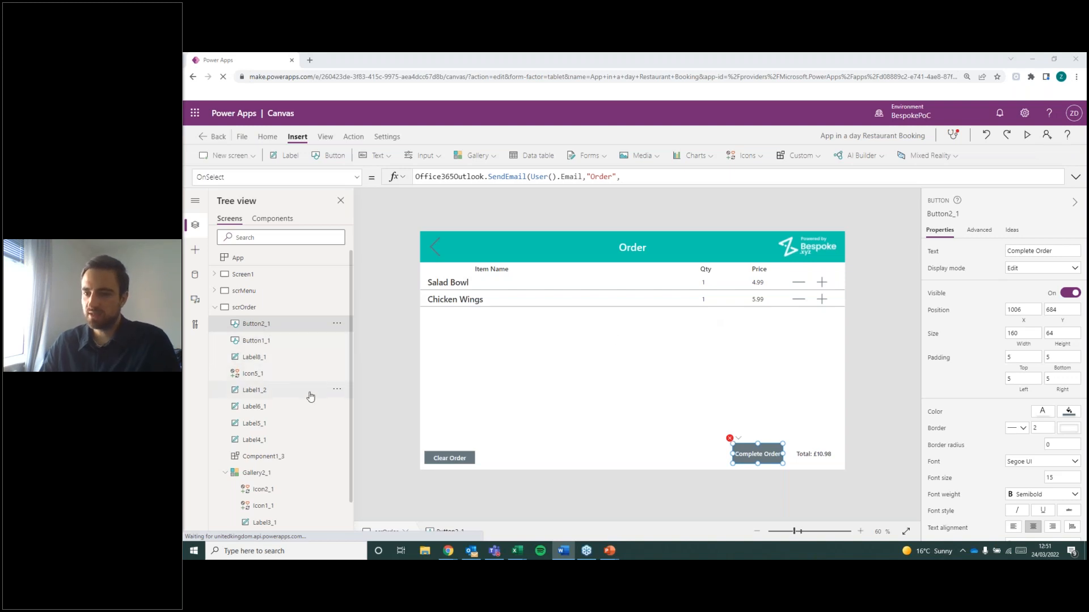
Rename the order total label on scrOrder to lblTotal.
scroll(273, 391, "down", 1)
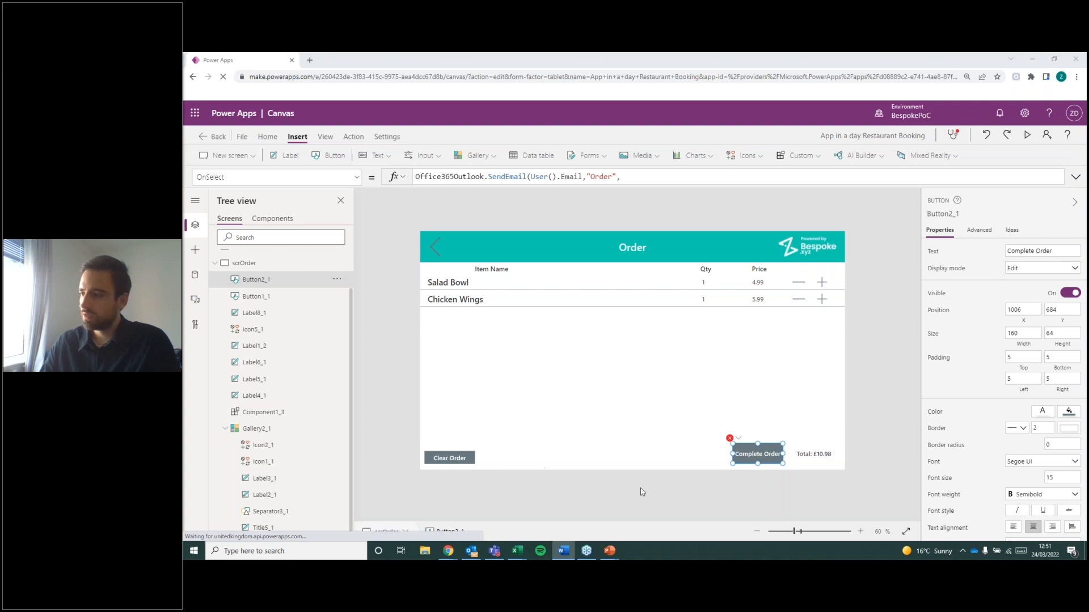
left_click(824, 455)
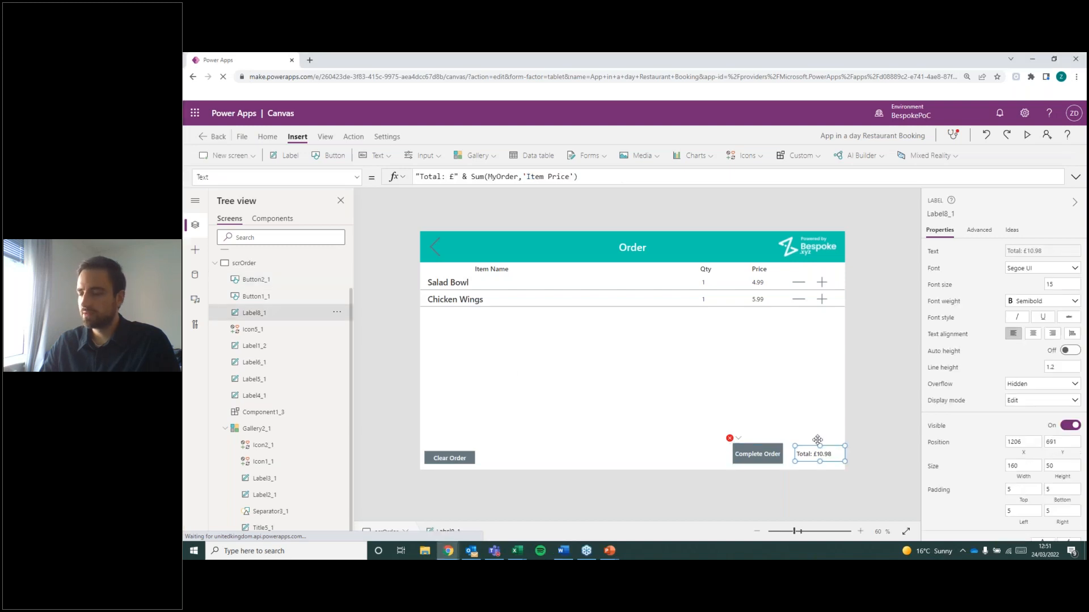
double_click(263, 312)
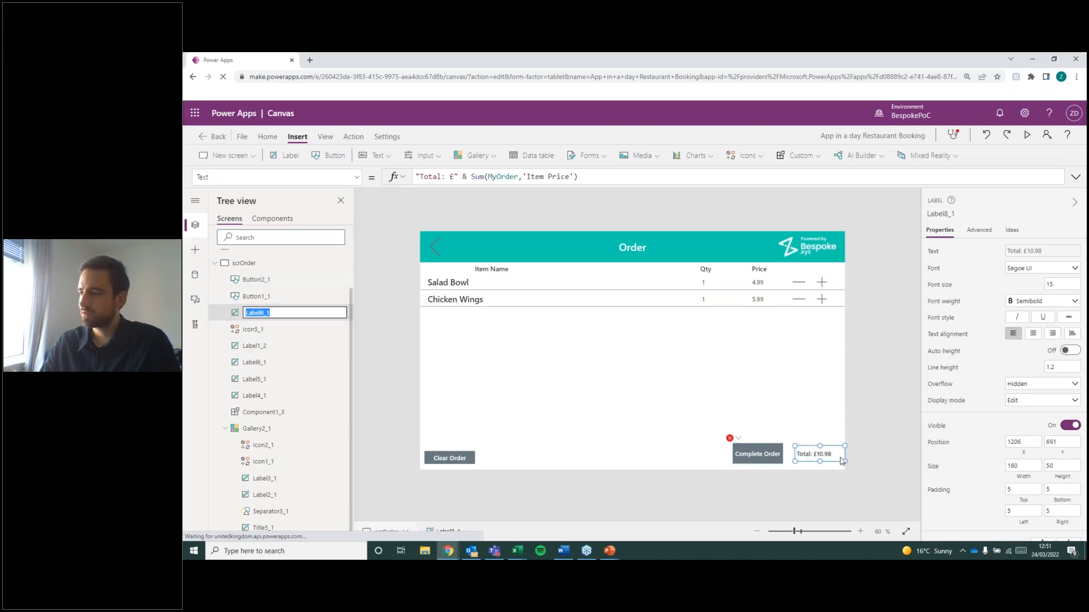
left_click(899, 437)
left_click(836, 455)
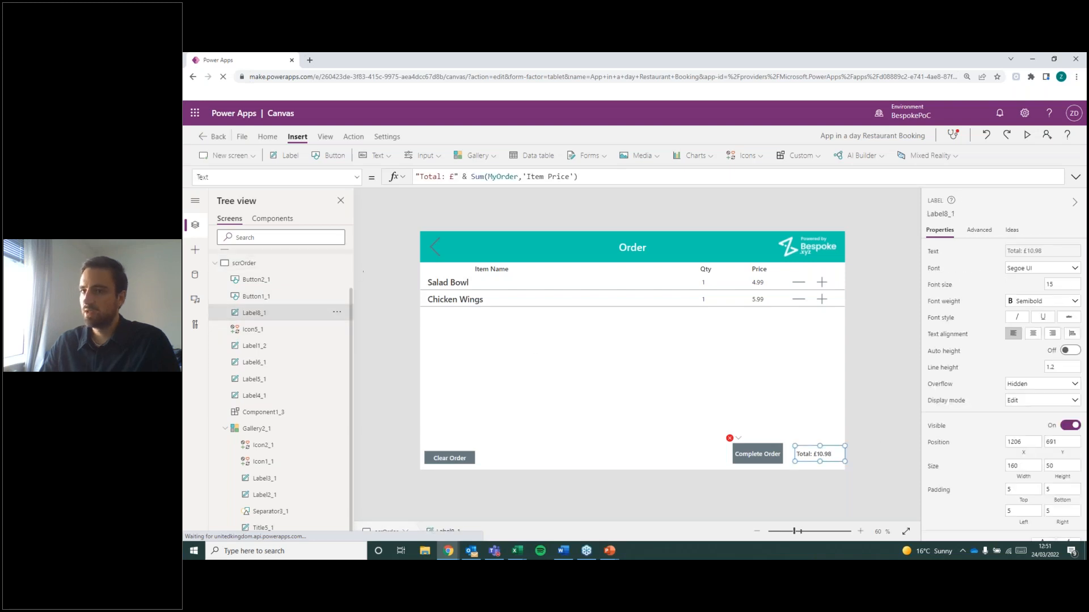
double_click(255, 315)
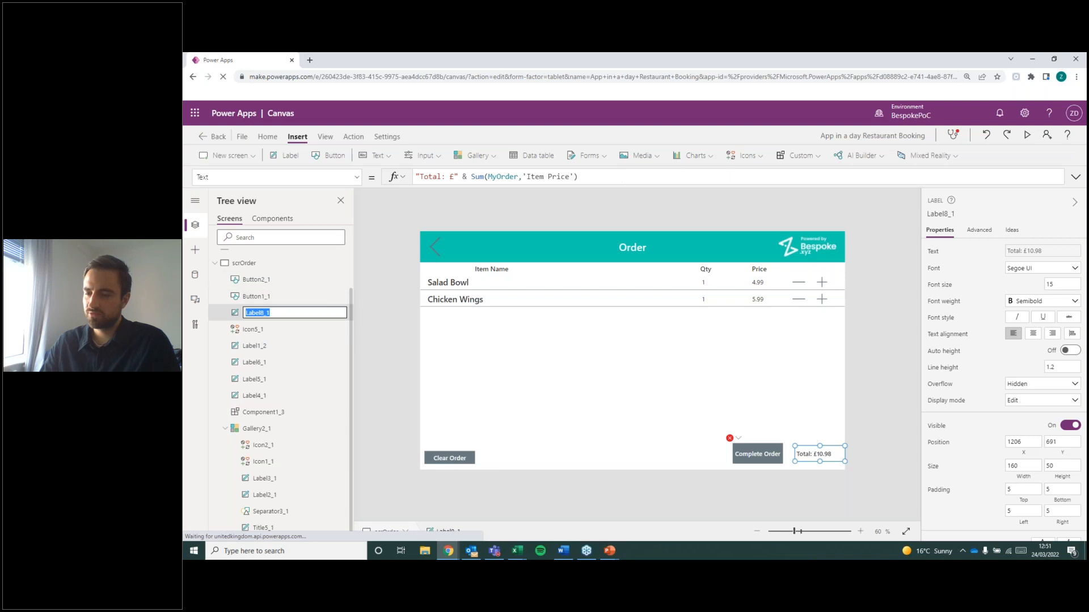
type("lbl")
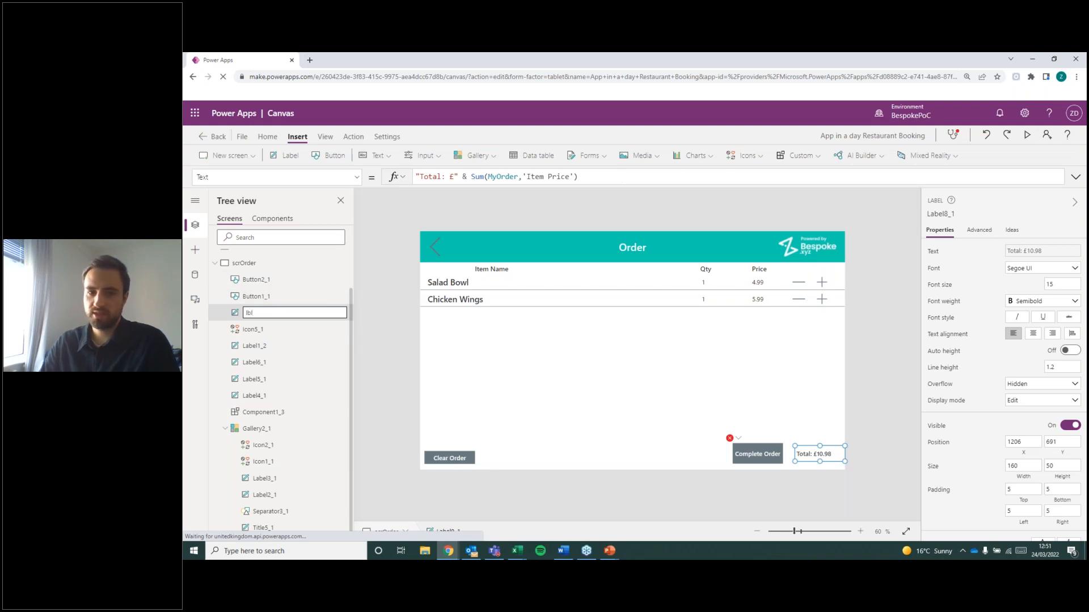
type("Total")
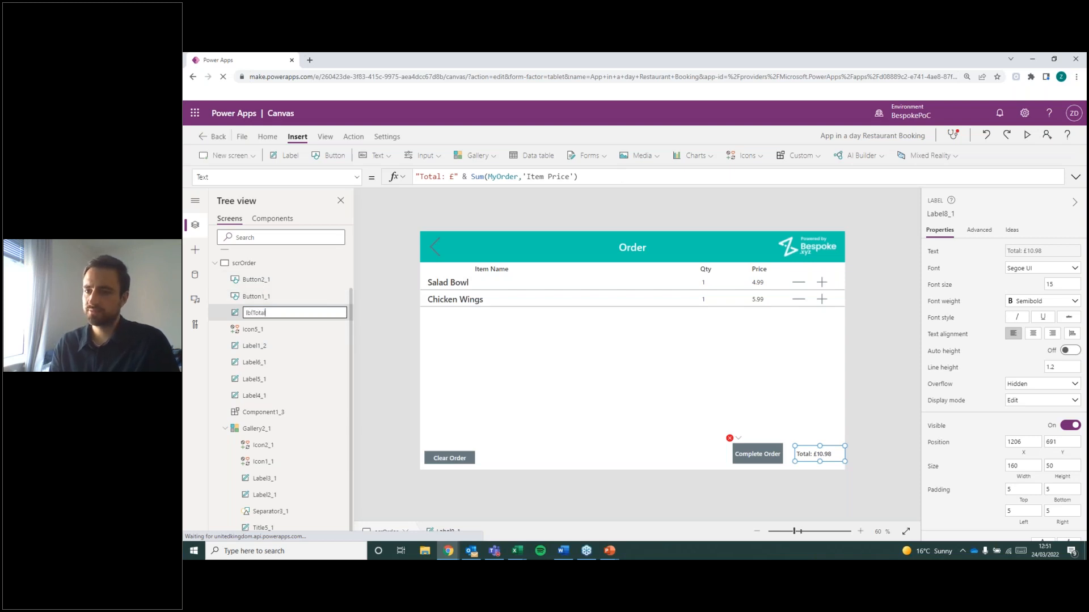
key("Return")
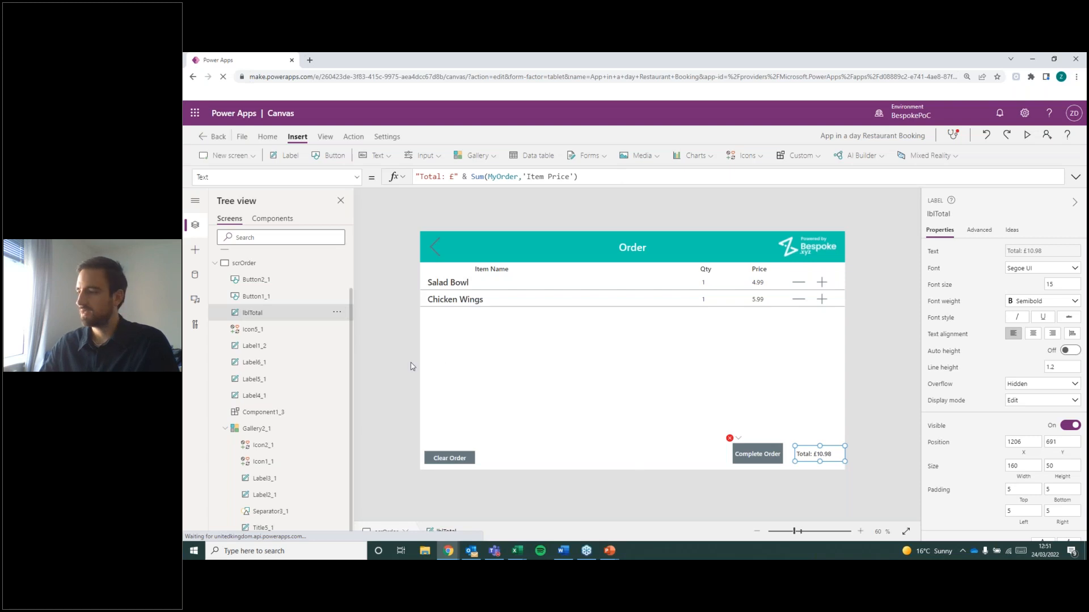
Paste the prepared HTML body into the Complete Order button's SendEmail formula, with a Concat table of MyOrder, lblTotal.Text and {IsHtml:true}.
key("alt+Tab")
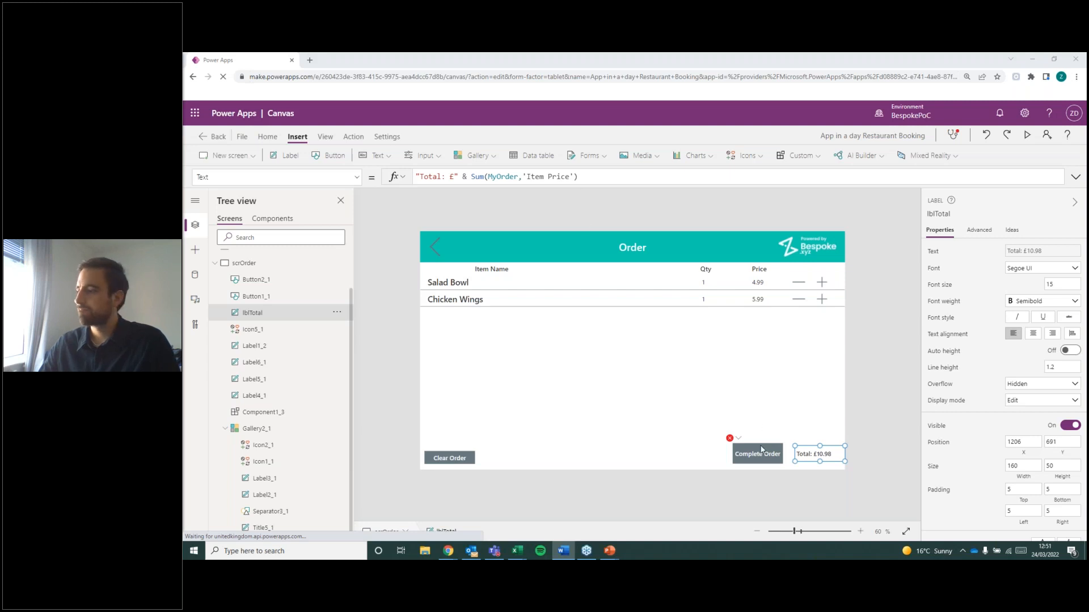
left_click(733, 448)
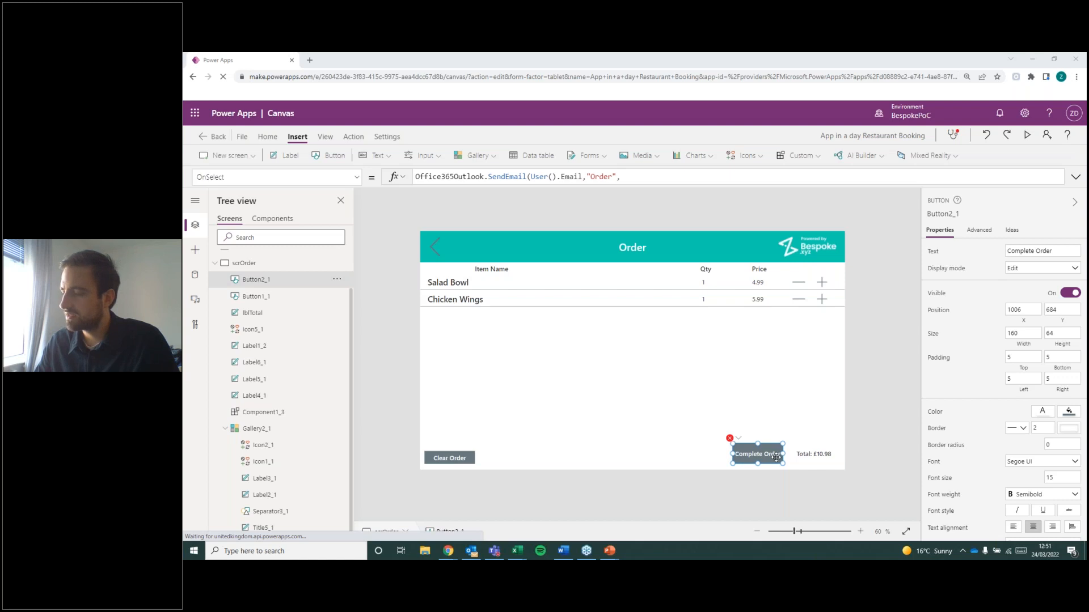
left_click(621, 178)
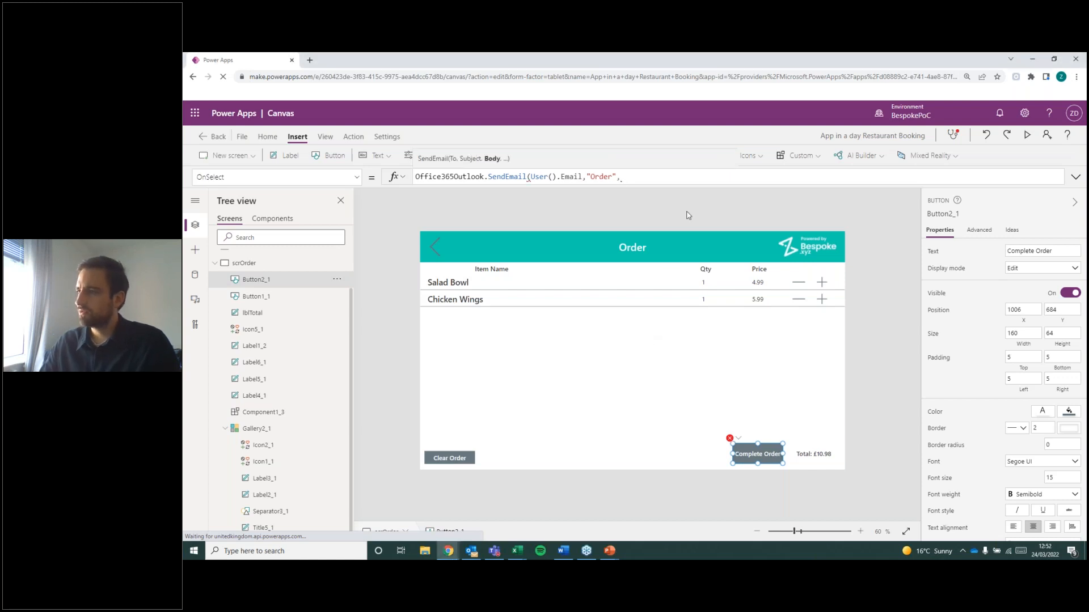
type("\"<HTML><table>     <tr>         <td><b>Item</b></td>         <td><b>Price</b></td>         <td><b>Qty</b></td>         <td><b>Total price</b></td>     </tr>\" & Concat(     MyOrder,     \"<tr>         <td>\" & 'Item Name' &\"</td>         <td>\" & 'Item Price' & \"</td>         <td>\" & Quantity & \"</td>         <td>\" &'Item Price'* Quantity & \"</td>     </tr>\" ) & \"</Table> <P><B>\" &lblTotal.Text & \"</B></HTML>\", {IsHtml:true})")
left_click(640, 319)
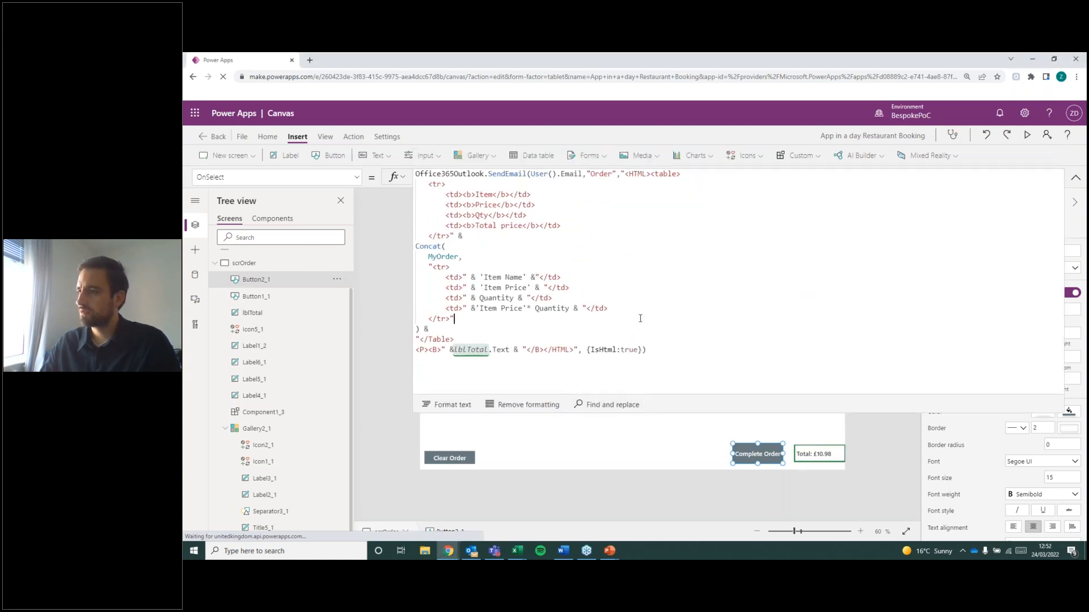
left_click(671, 351)
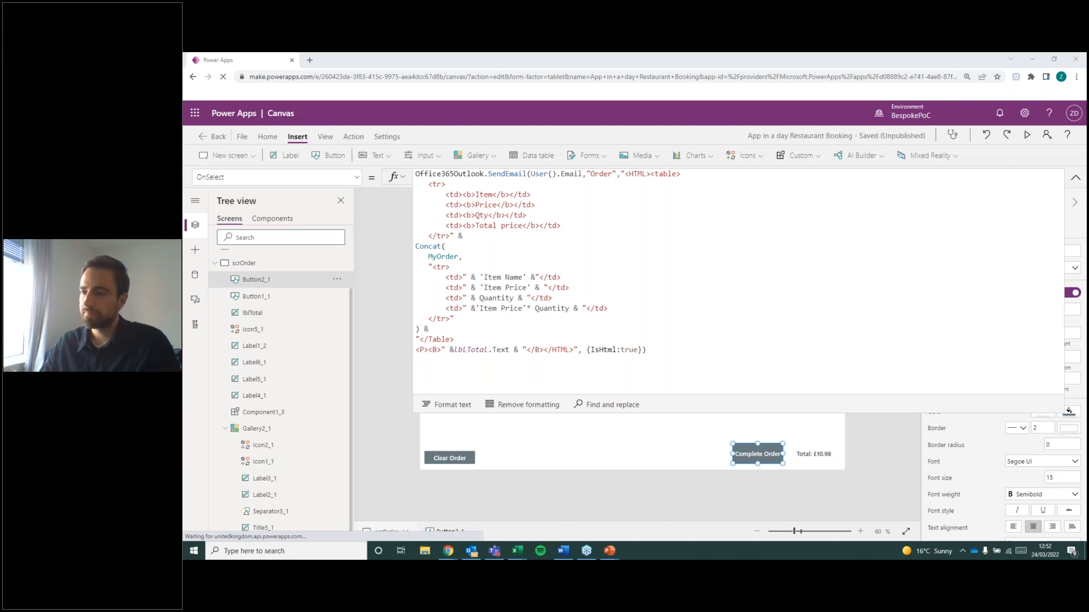
Insert a line break after the "Order" subject argument so the HTML body starts on its own line.
left_click(625, 174)
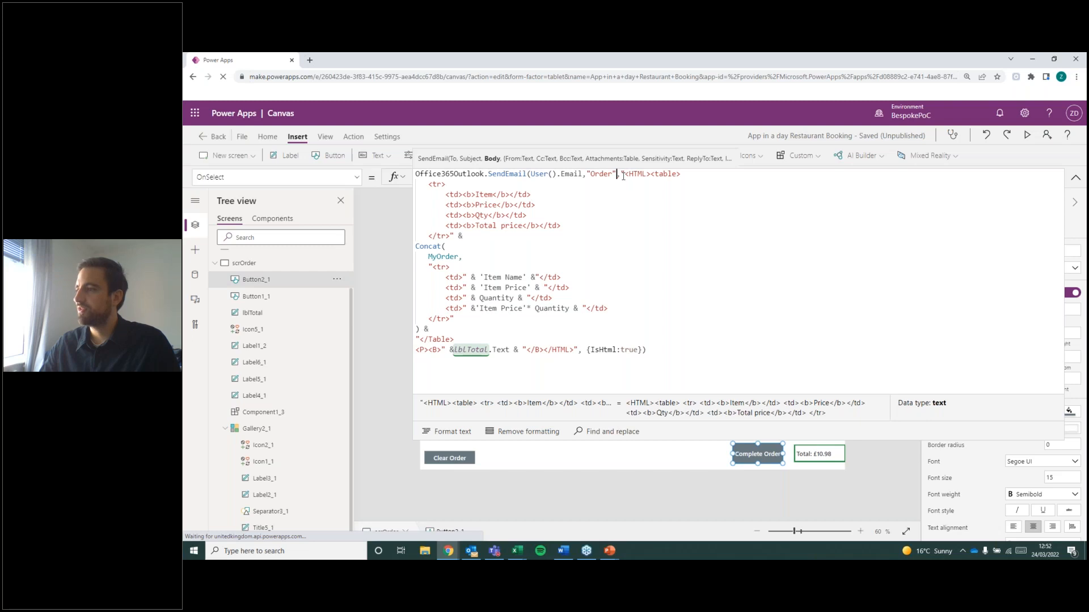
key("Left")
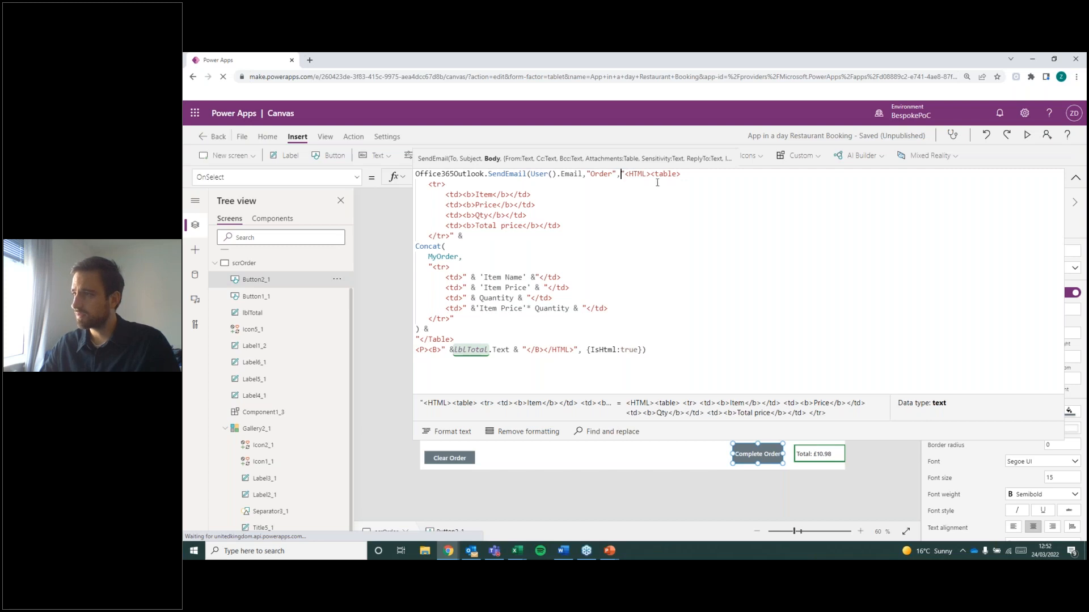
key("shift+Return")
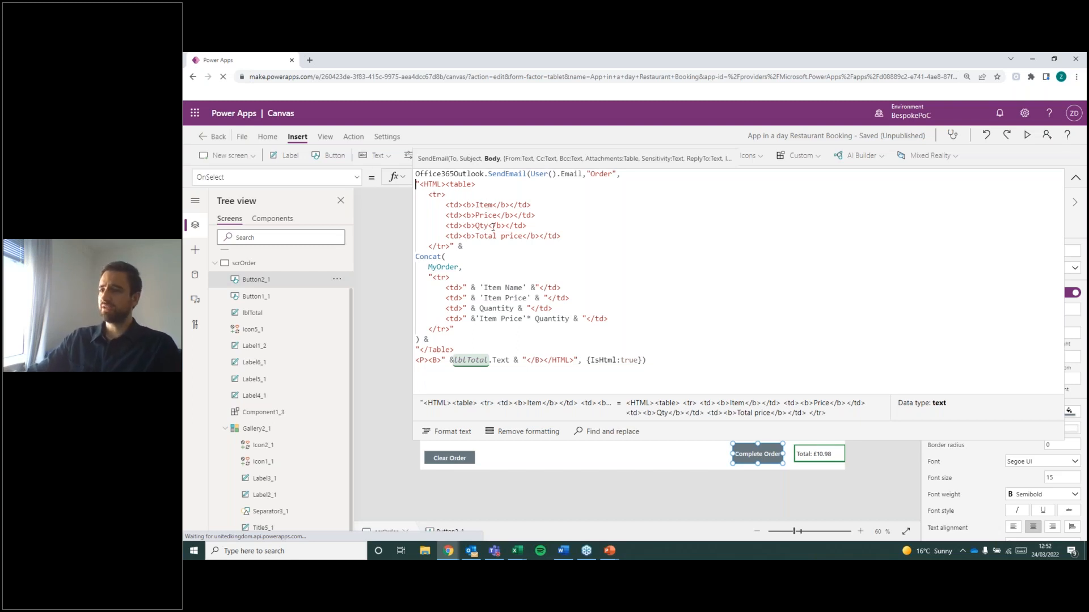
Inspect the Concat expression over MyOrder in the SendEmail formula, and collapse the formula editor.
left_click(459, 288)
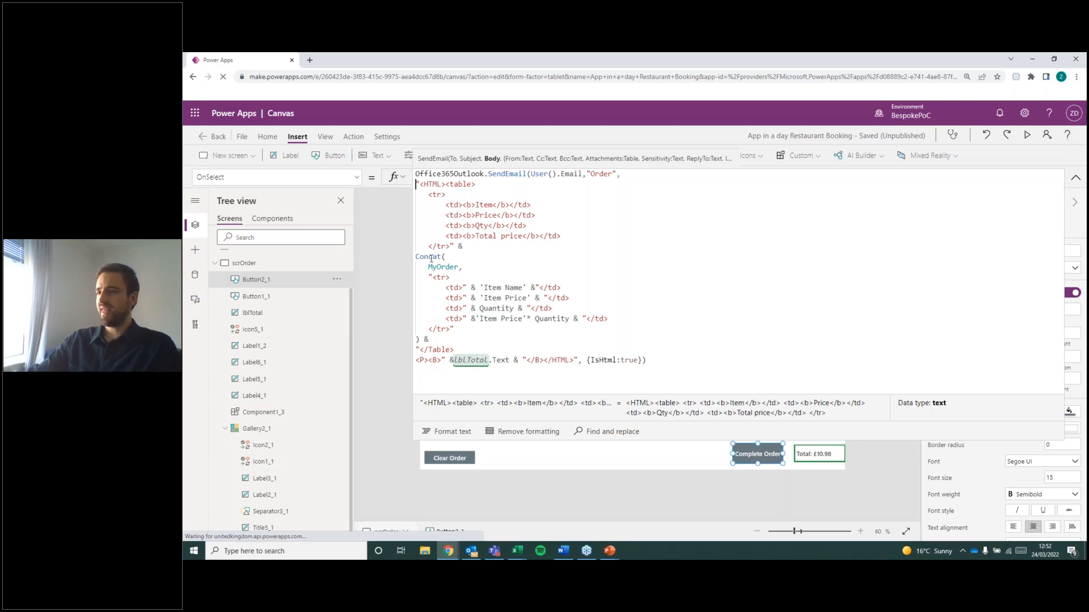
double_click(429, 258)
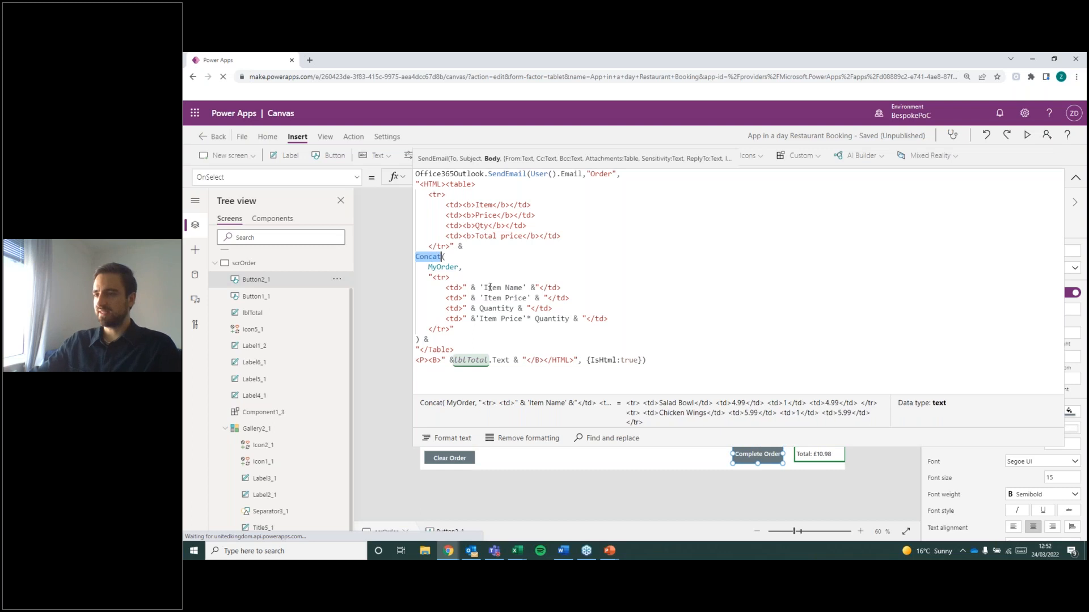
left_click(1086, 177)
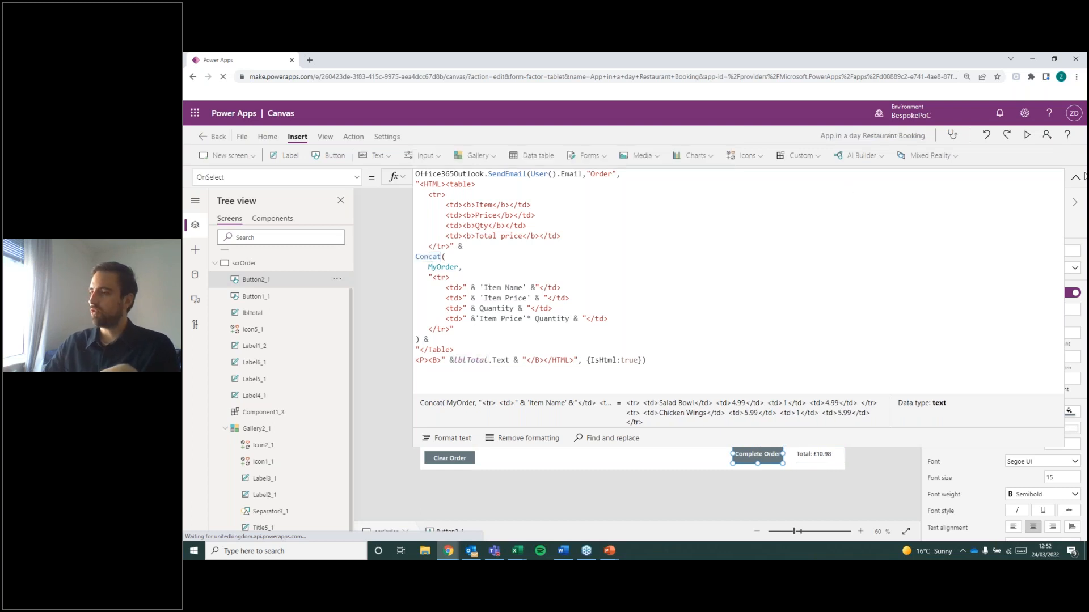
left_click(1076, 178)
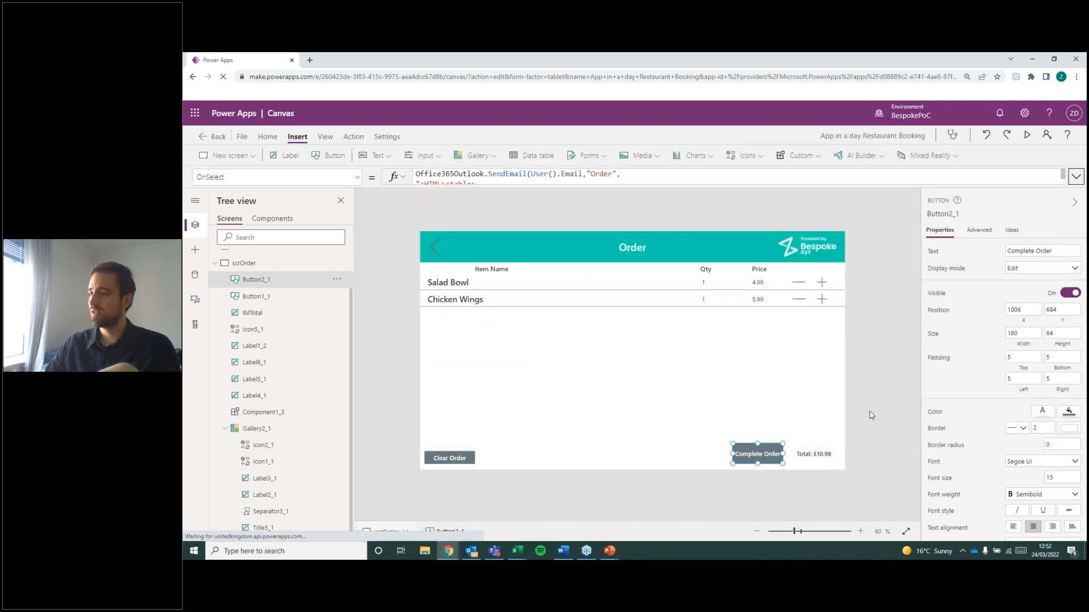
Enlarge the formula editor to show the whole SendEmail formula and examine its closing table and total lines.
left_click(676, 179)
left_click_drag(675, 185, 678, 518)
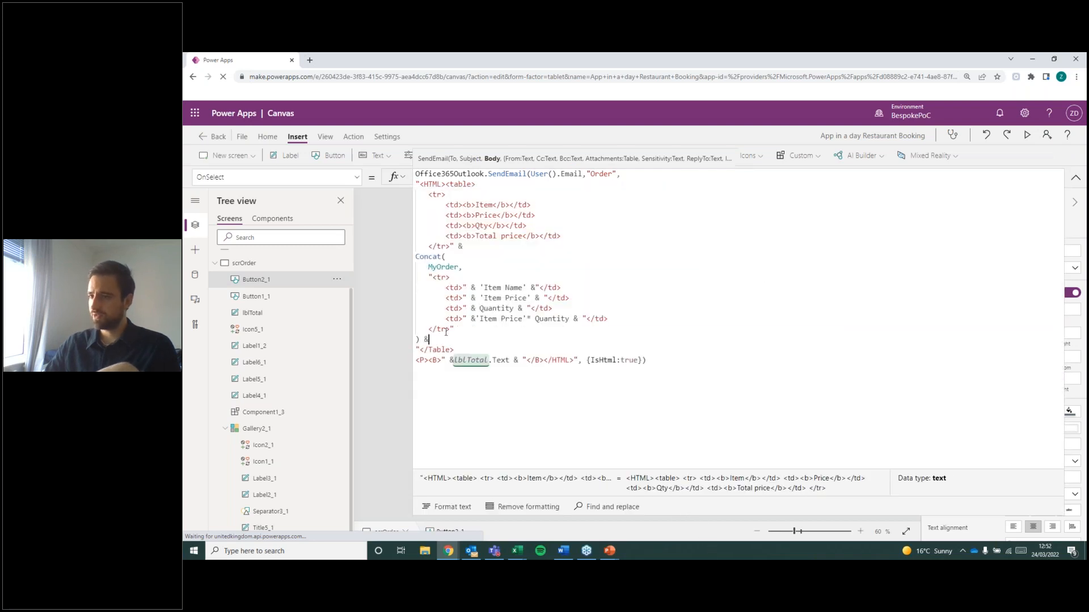
left_click(516, 349)
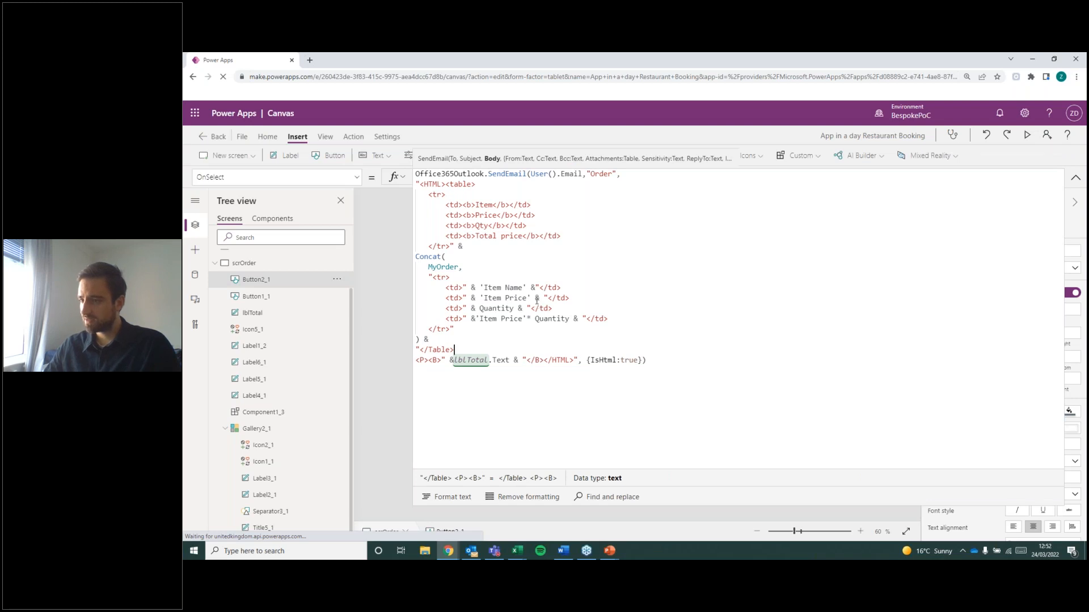
Examine the Concat row cells for Item Price, Quantity and their product, and the lblTotal reference in the SendEmail formula.
left_click(503, 289)
left_click(493, 308)
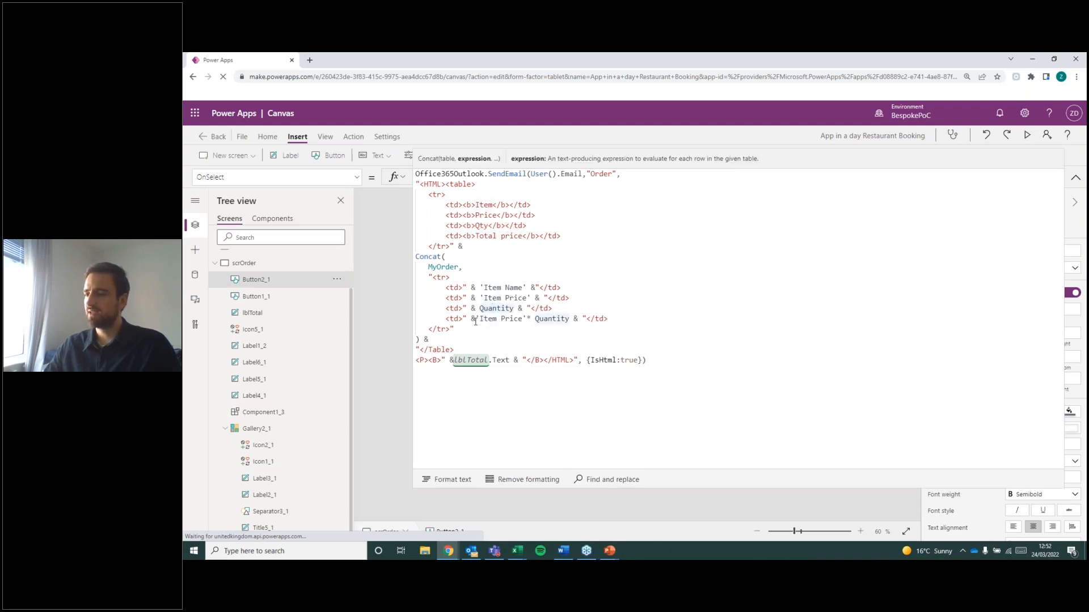
left_click_drag(476, 319, 569, 319)
left_click(550, 341)
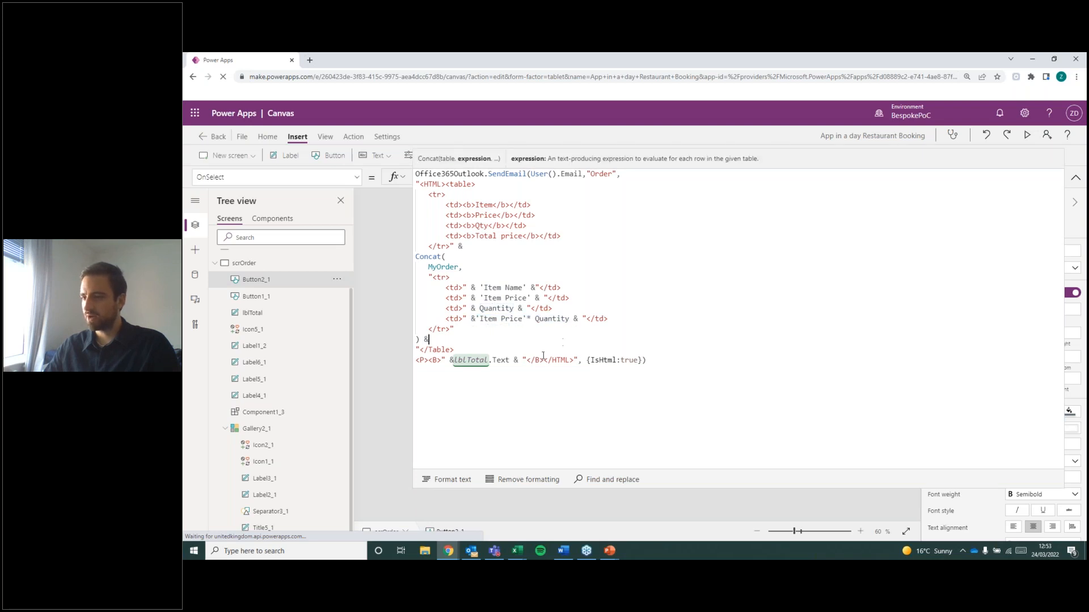
left_click(546, 375)
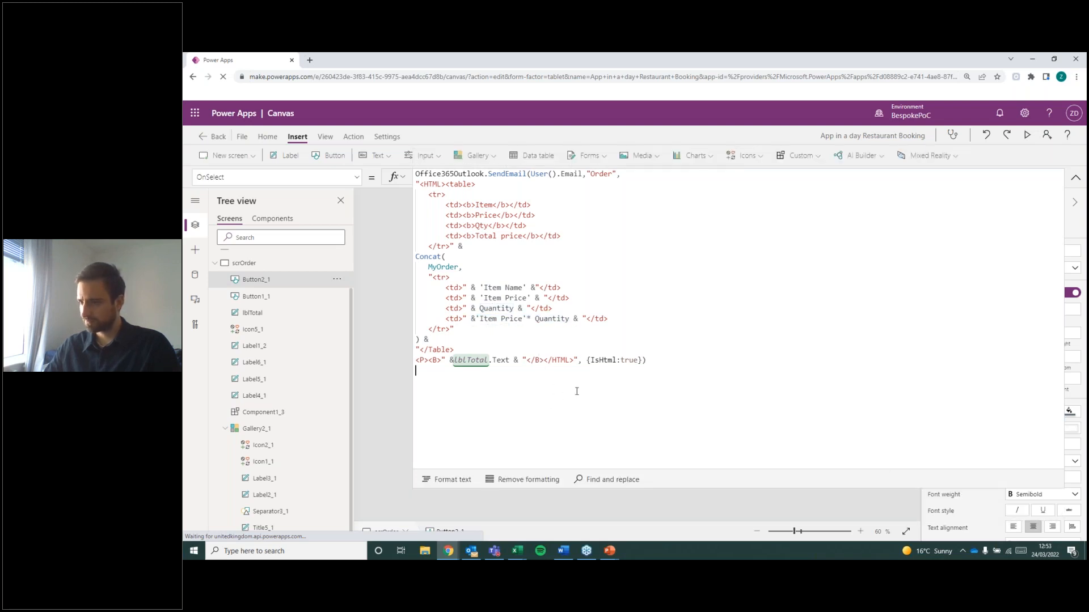
double_click(480, 361)
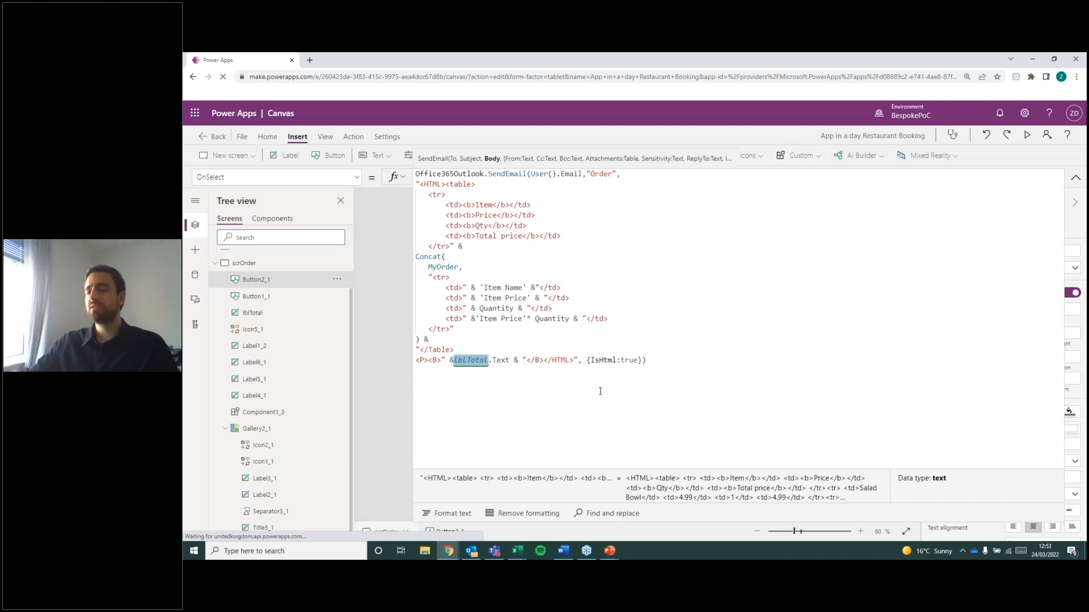
Switch to a new Outlook email message, insert a table of six columns and four rows, and enter Test in its first three cells.
left_click(474, 553)
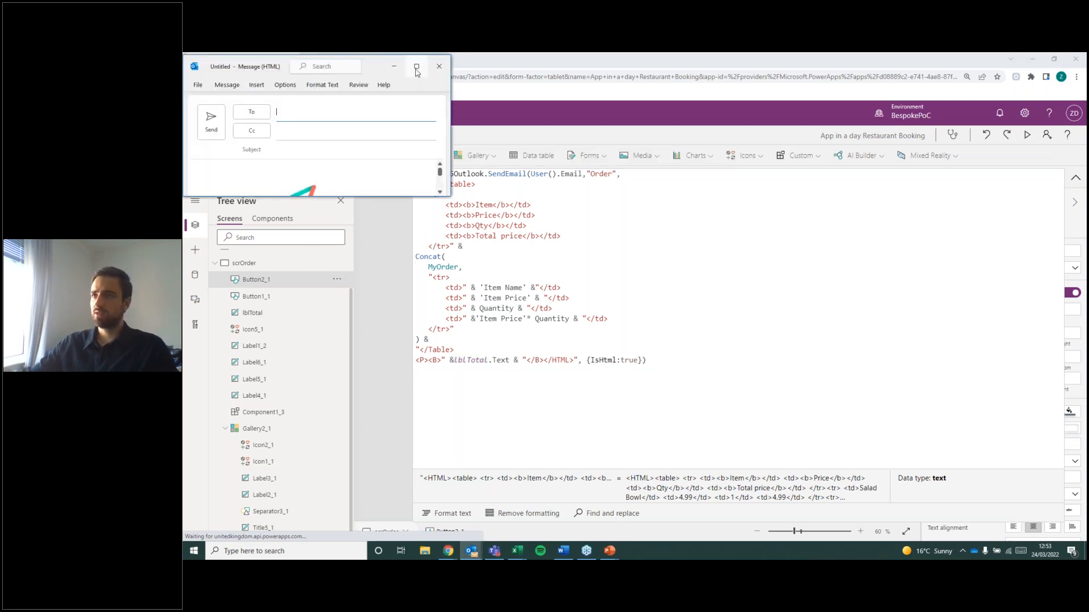
left_click(416, 68)
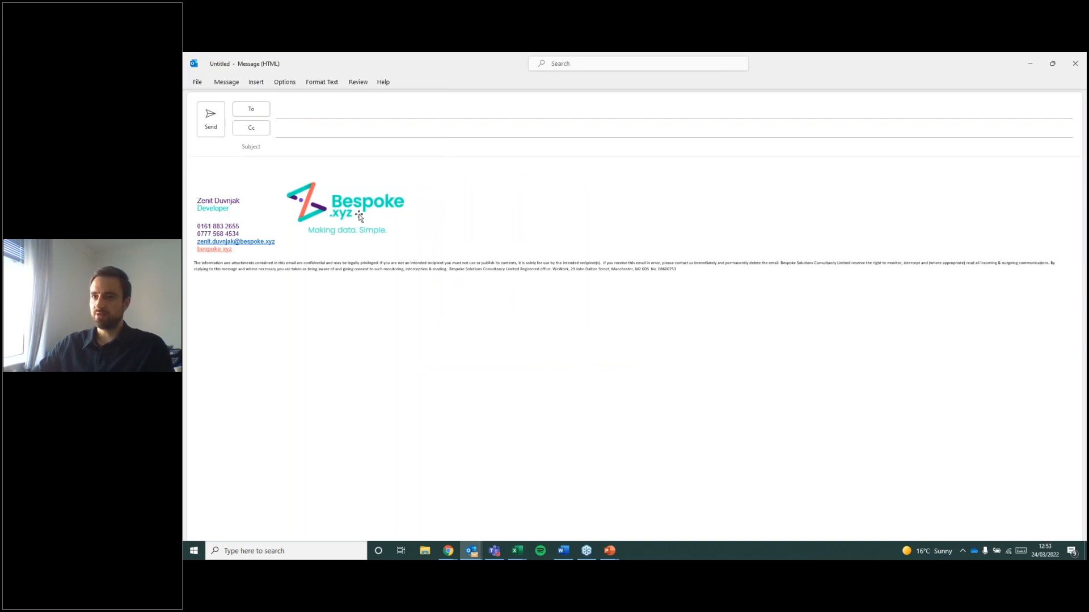
left_click(256, 82)
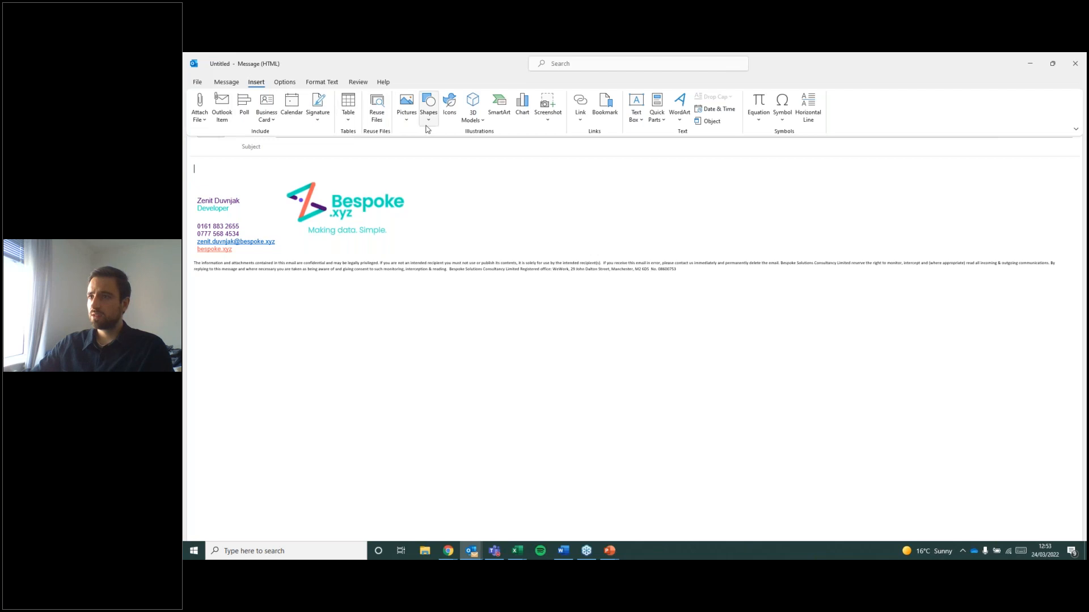
left_click(353, 116)
left_click(391, 172)
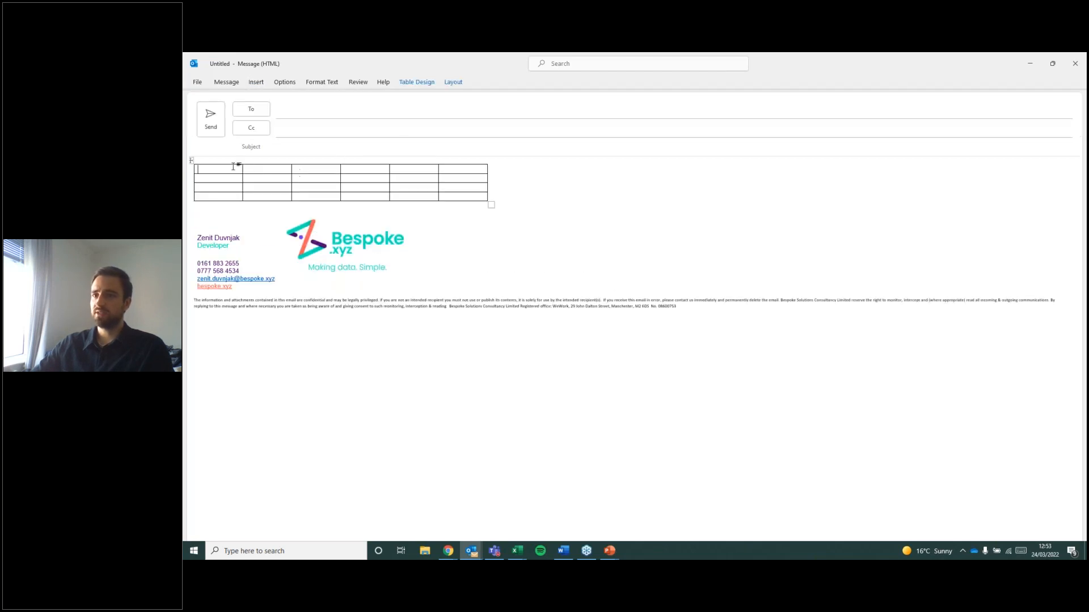
type("Test")
left_click(367, 165)
left_click(442, 204)
Look through the email's file, message, insert, options and text-formatting commands for HTML-related settings.
left_click(227, 83)
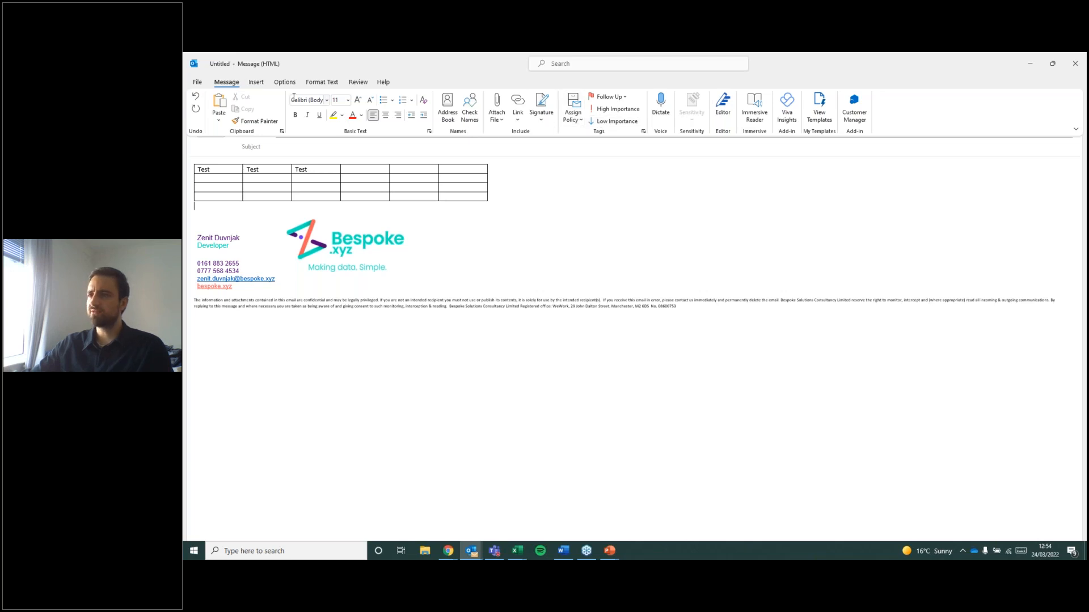
left_click(198, 83)
left_click(197, 75)
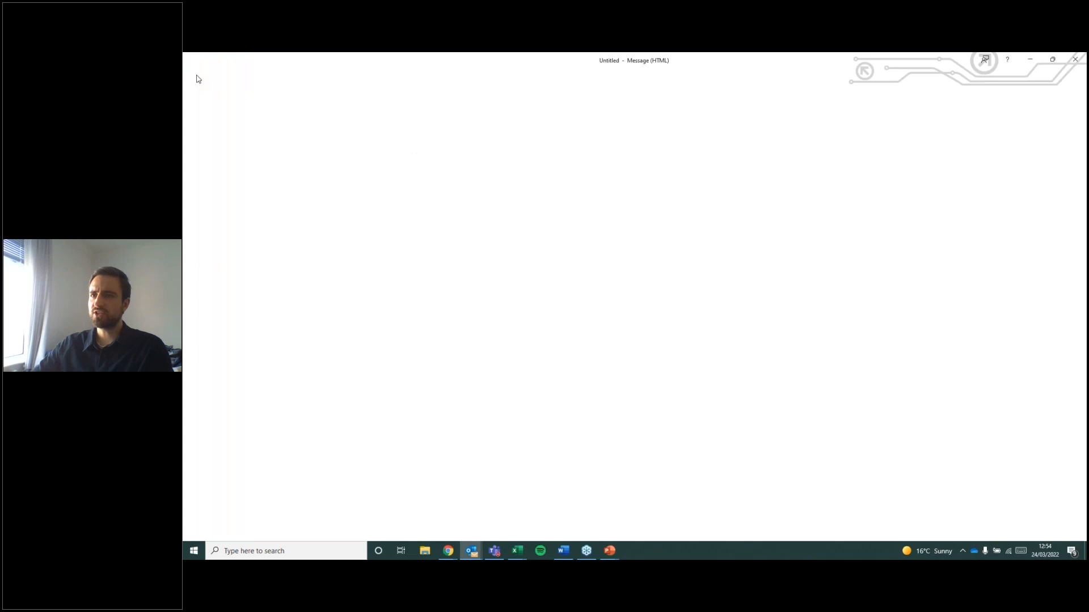
left_click(227, 81)
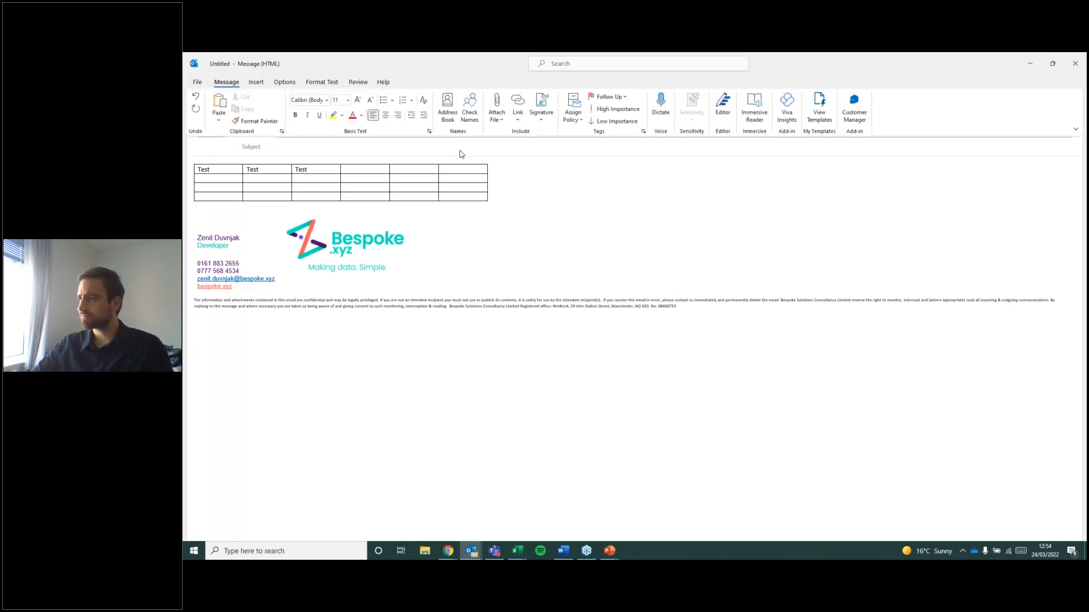
left_click(256, 82)
left_click(278, 83)
left_click(321, 82)
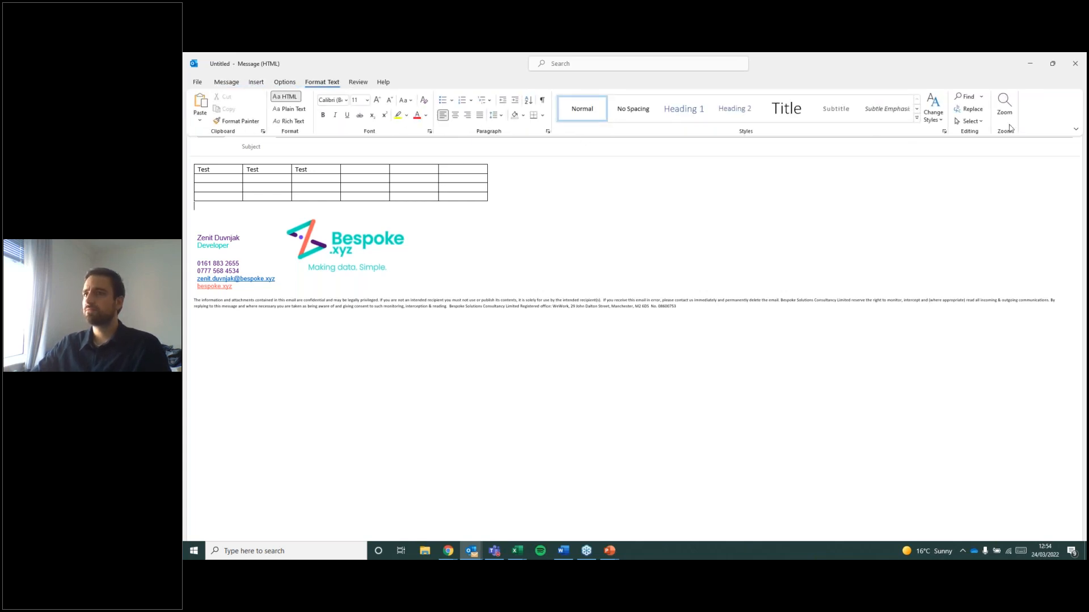
left_click(435, 266)
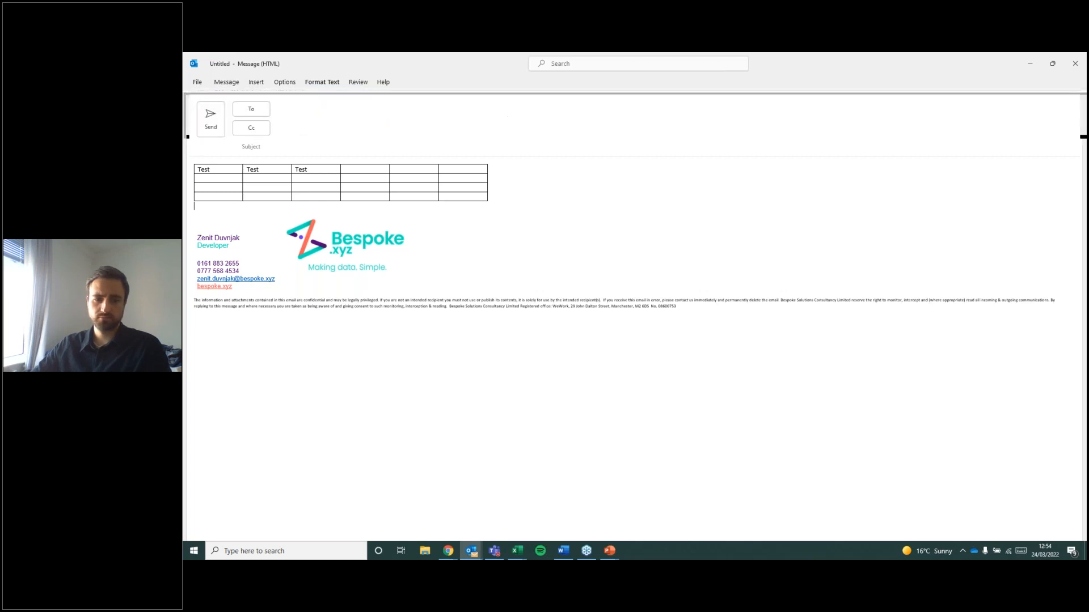
key("alt+Tab")
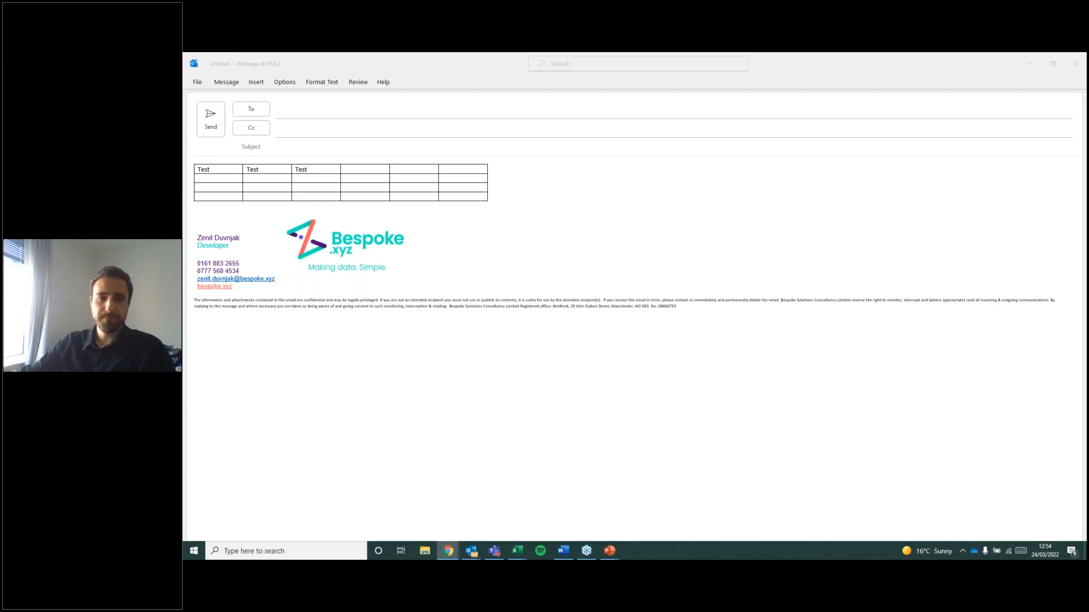
Check the Editor proofing tool for the email message and close it again.
left_click(226, 82)
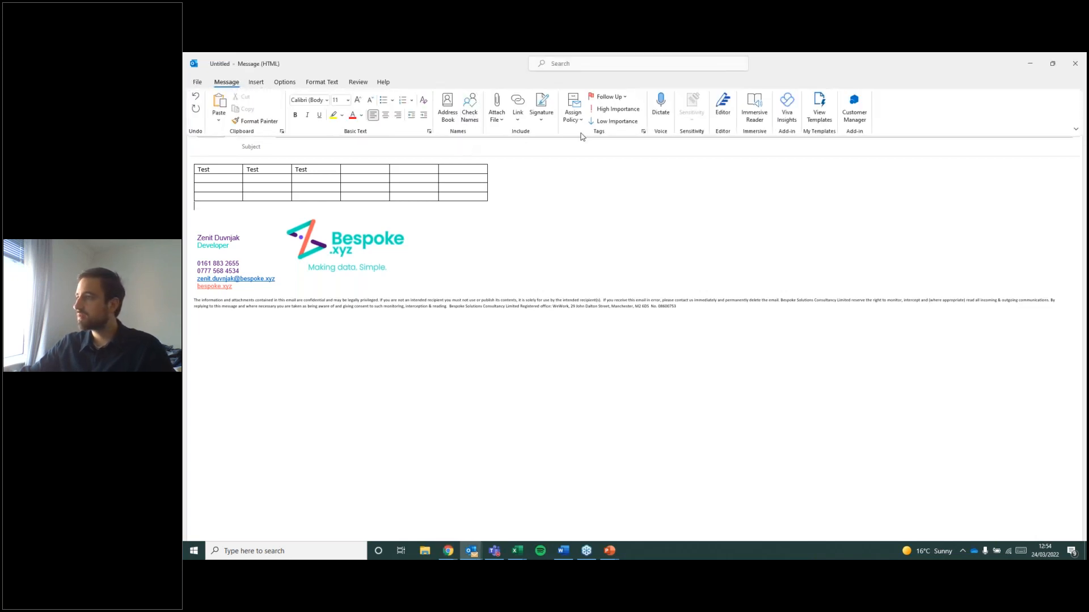
left_click(723, 107)
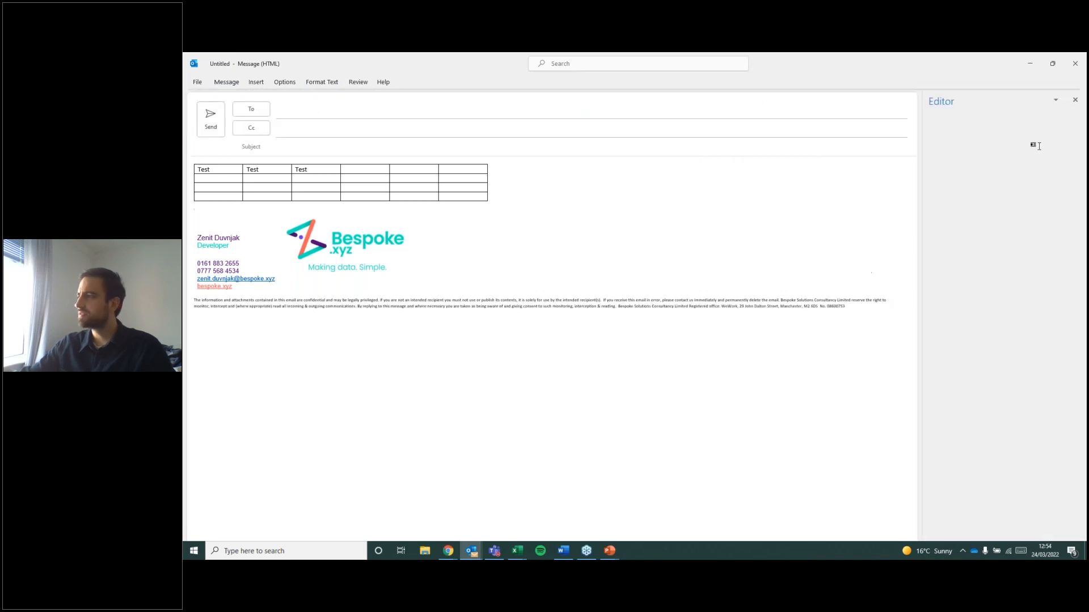
left_click(1074, 100)
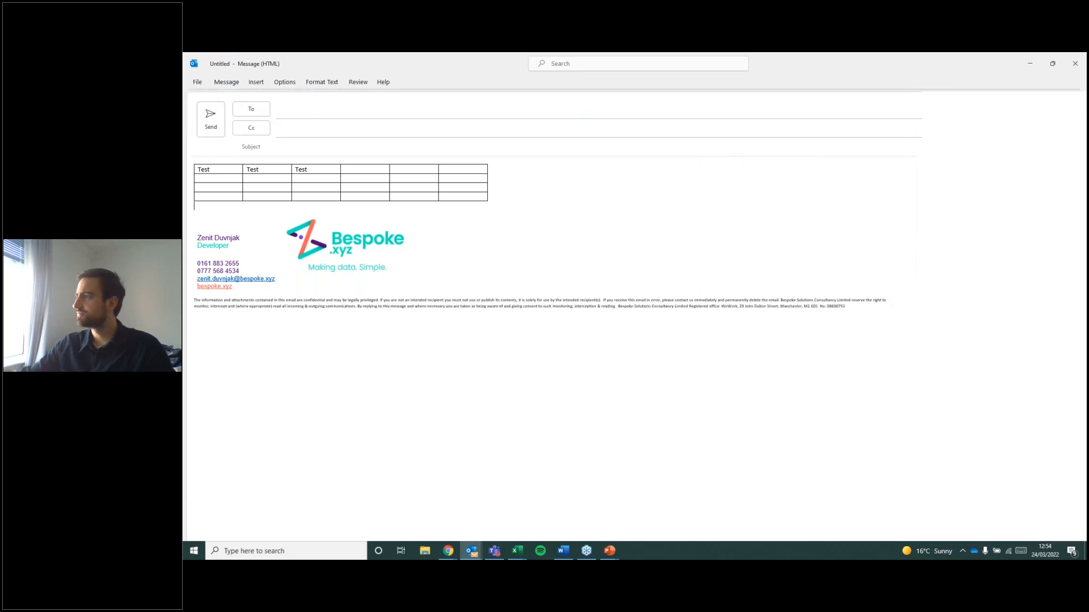
left_click(226, 83)
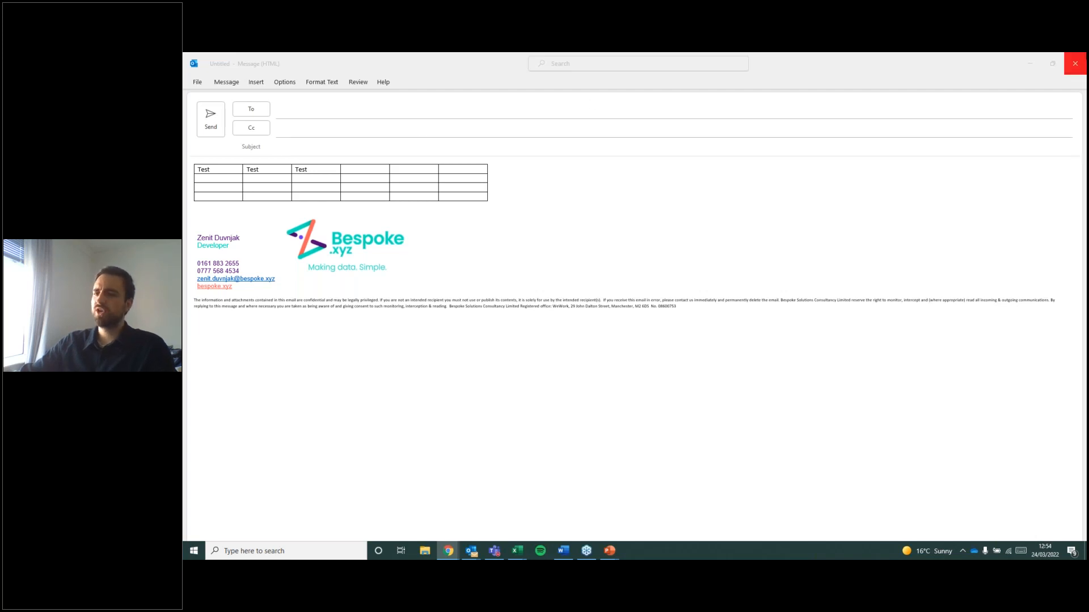
Recheck the email's message, options, review and formatting commands, and discard the test message without saving it.
left_click(1073, 62)
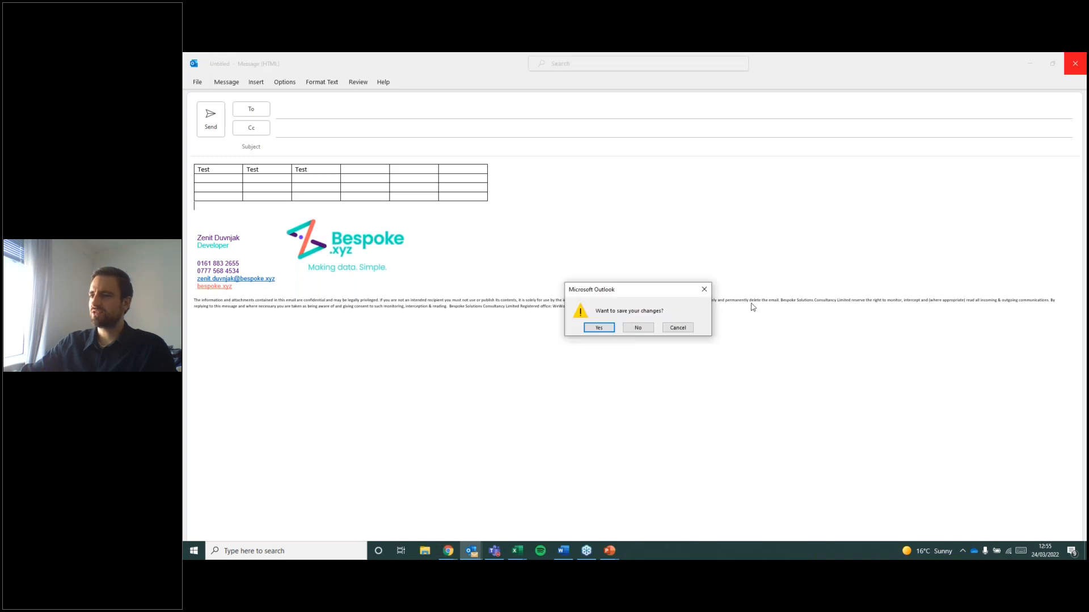
left_click(678, 328)
left_click(226, 82)
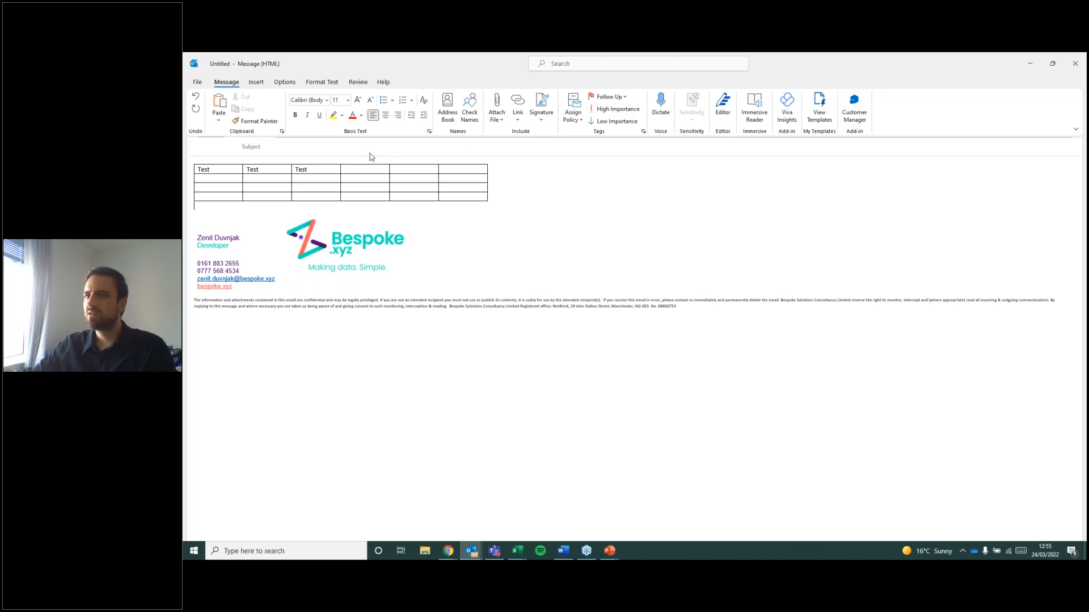
left_click(284, 82)
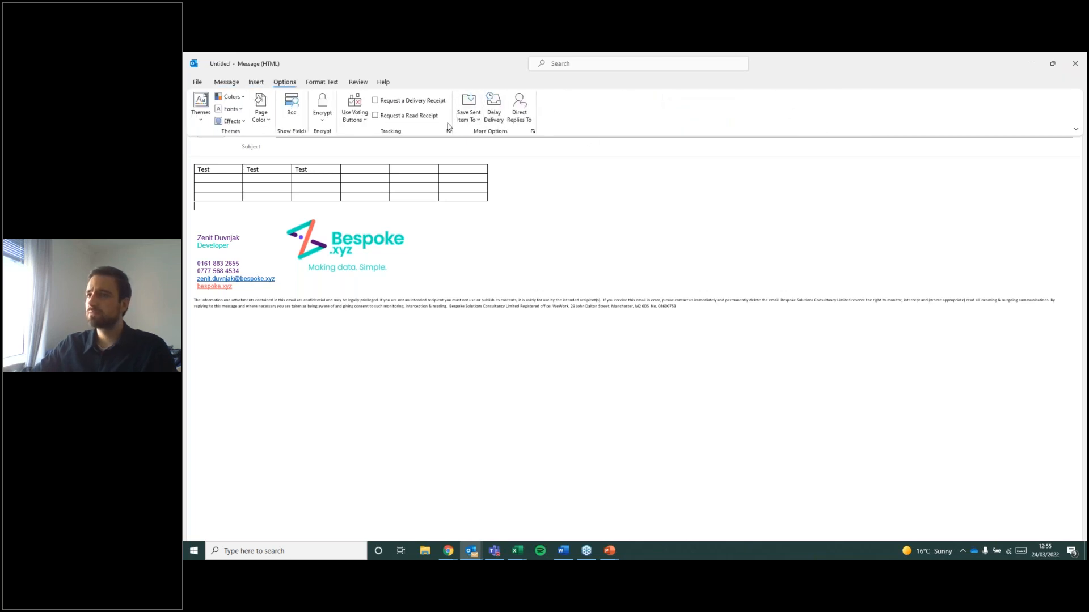
left_click(350, 83)
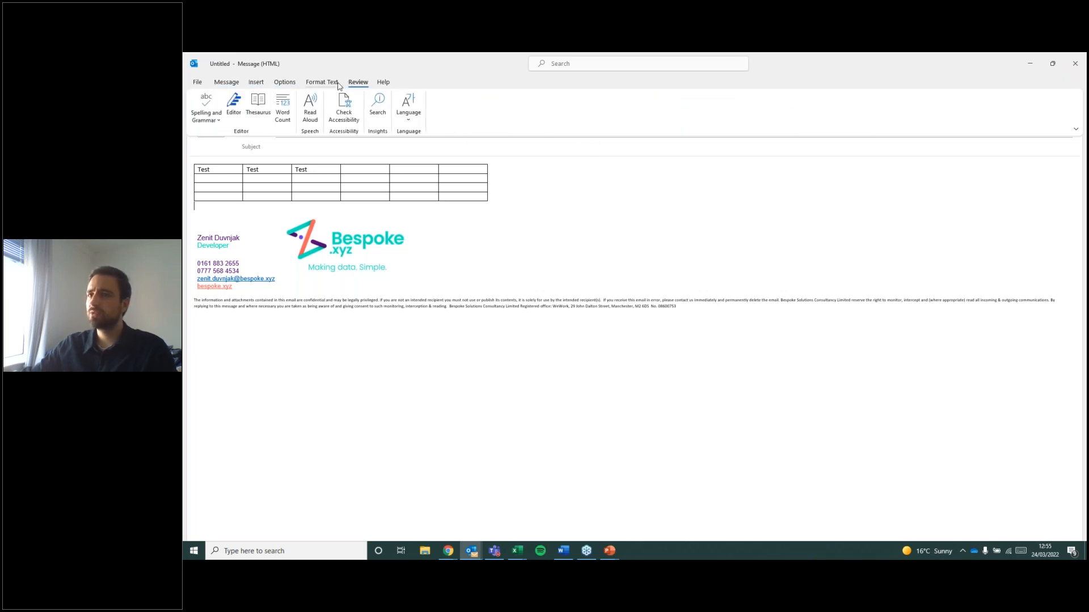
left_click(339, 84)
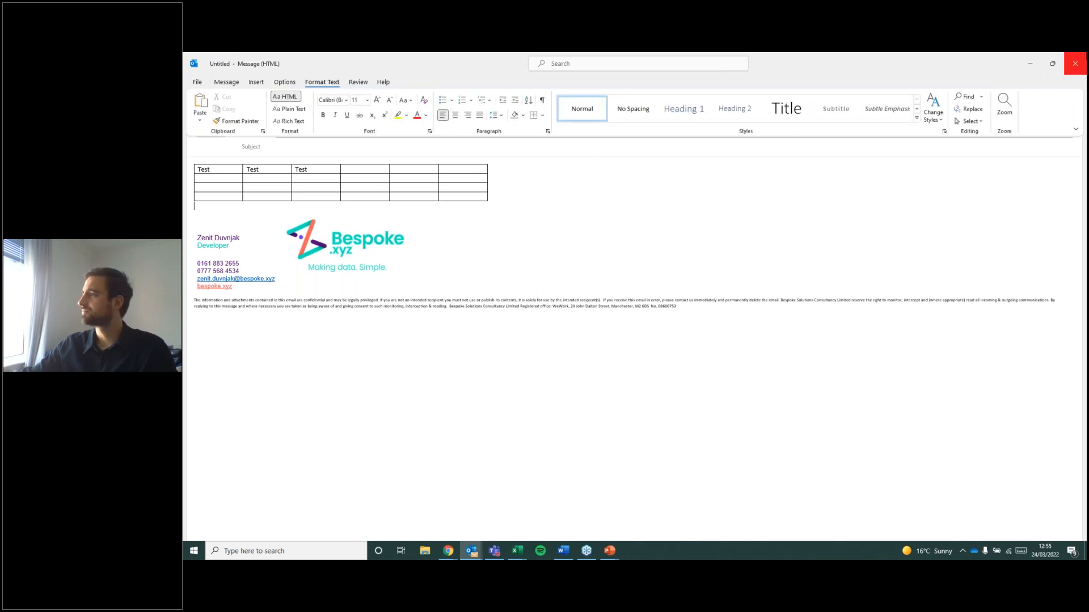
left_click(1074, 64)
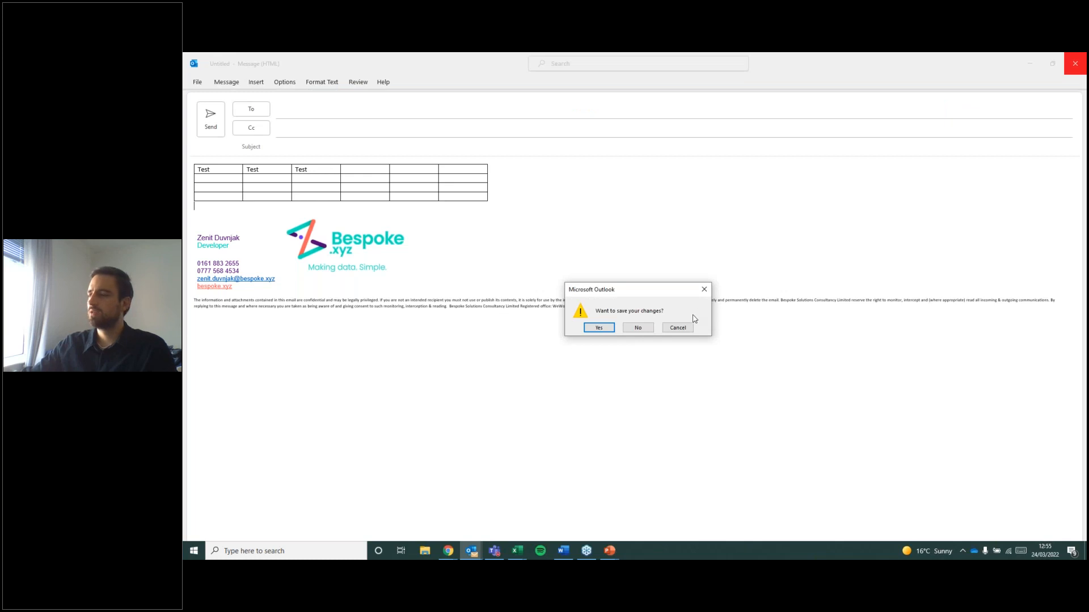
left_click(639, 328)
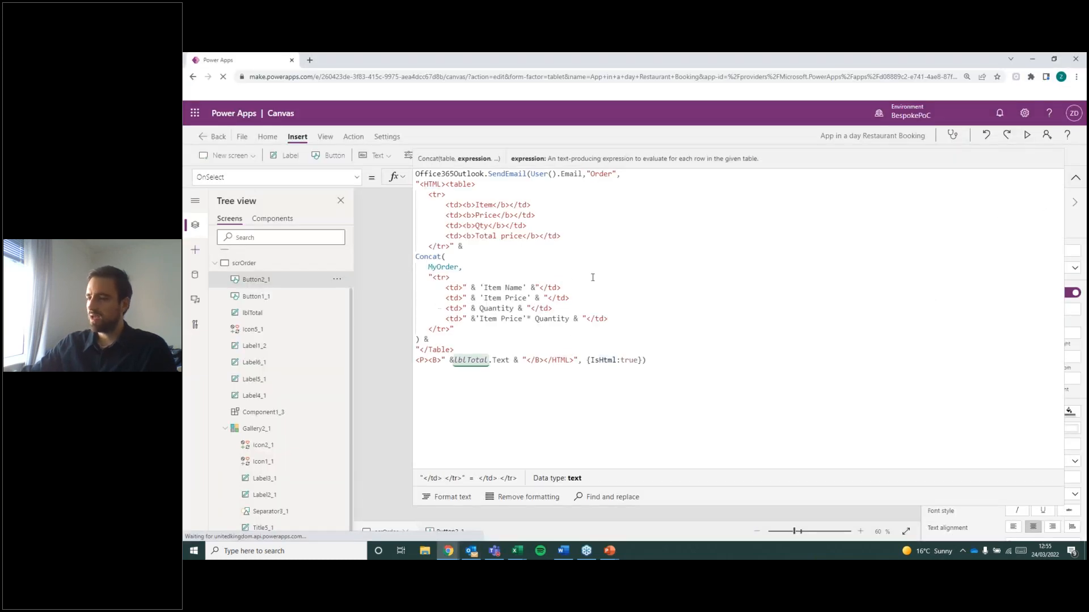
Examine the 'Item Name' and 'Item Price' references in the formula's Concat rows, and collapse the formula editor.
left_click(477, 288)
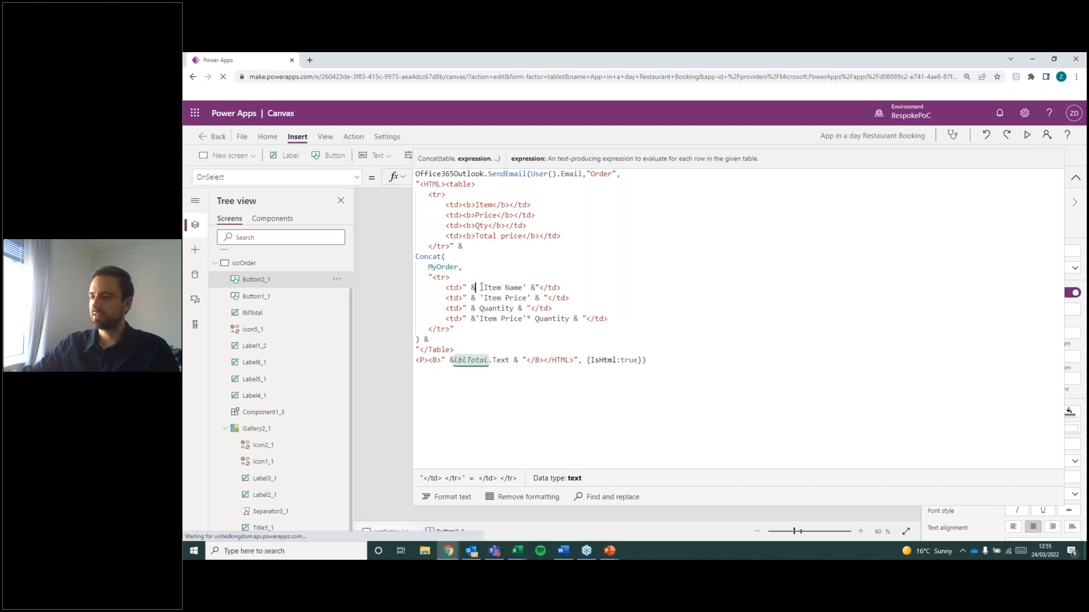
left_click_drag(481, 287, 528, 287)
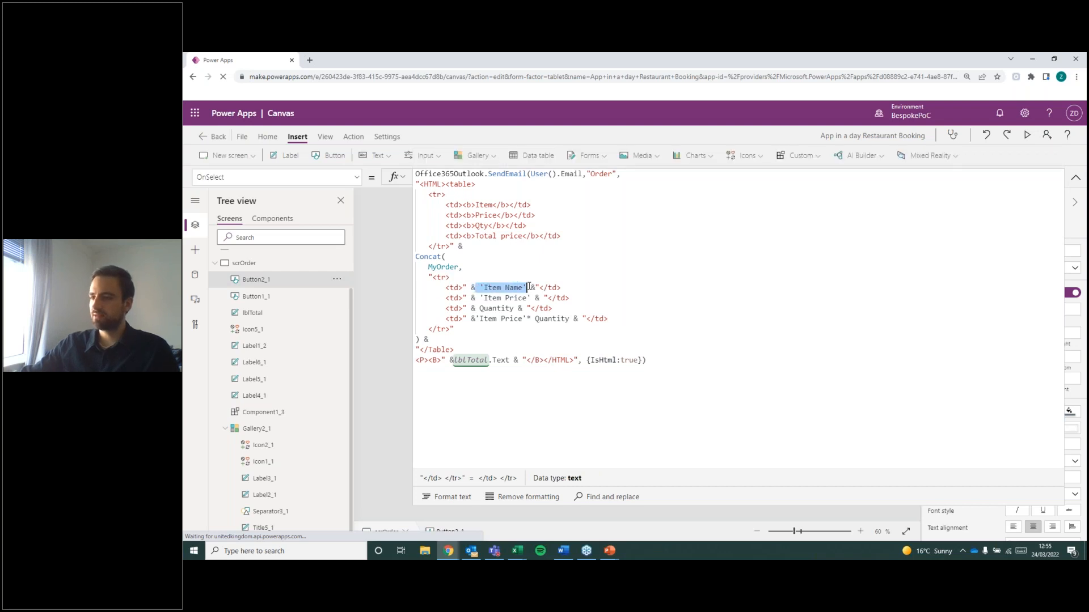
left_click_drag(481, 297, 531, 297)
left_click(527, 319)
left_click(498, 319)
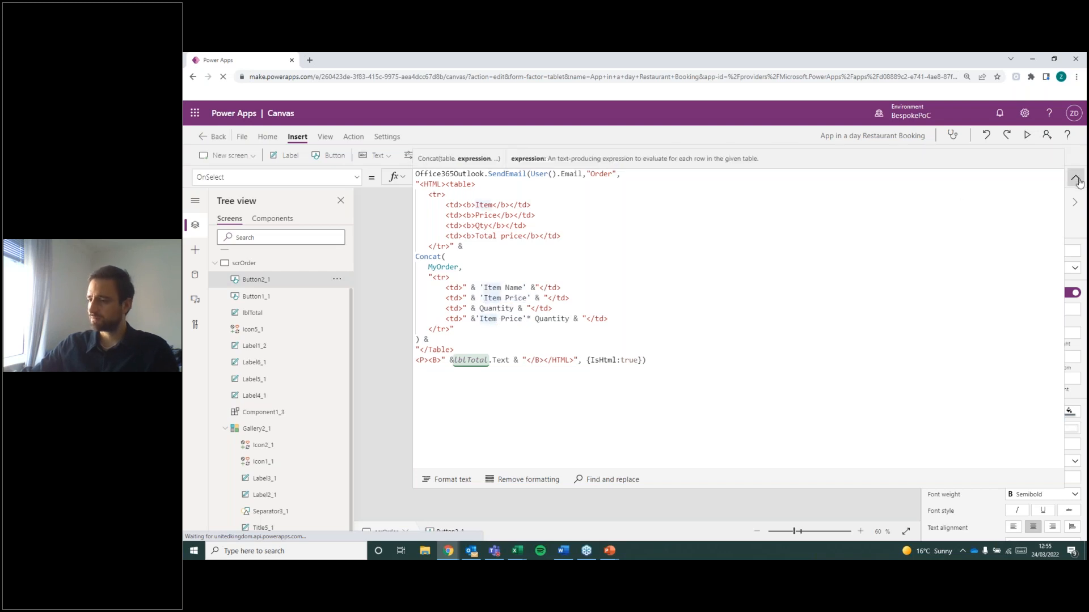
left_click(1076, 178)
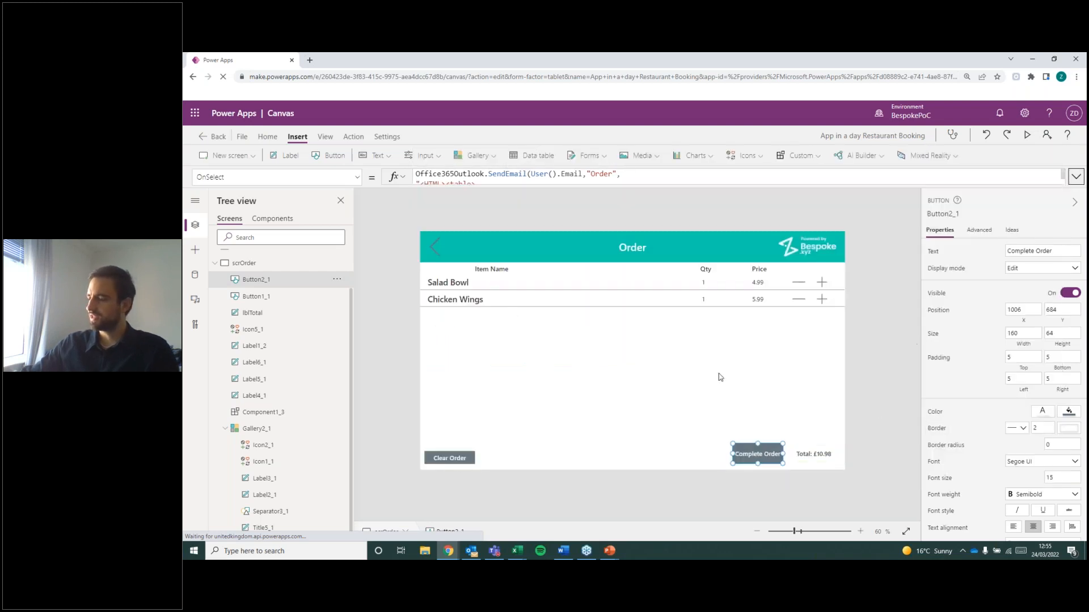
Enlarge the Complete Order button's formula again, examine its User().Email recipient, "Order" subject and HTML header arguments, and collapse the editor.
left_click(870, 410)
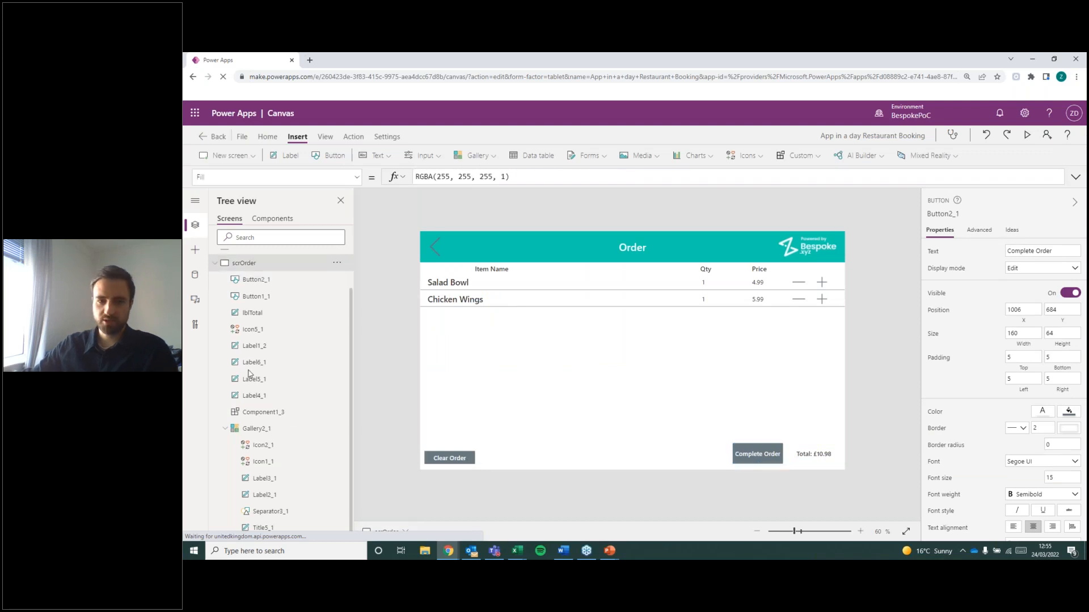
left_click(747, 452)
left_click_drag(546, 183, 656, 444)
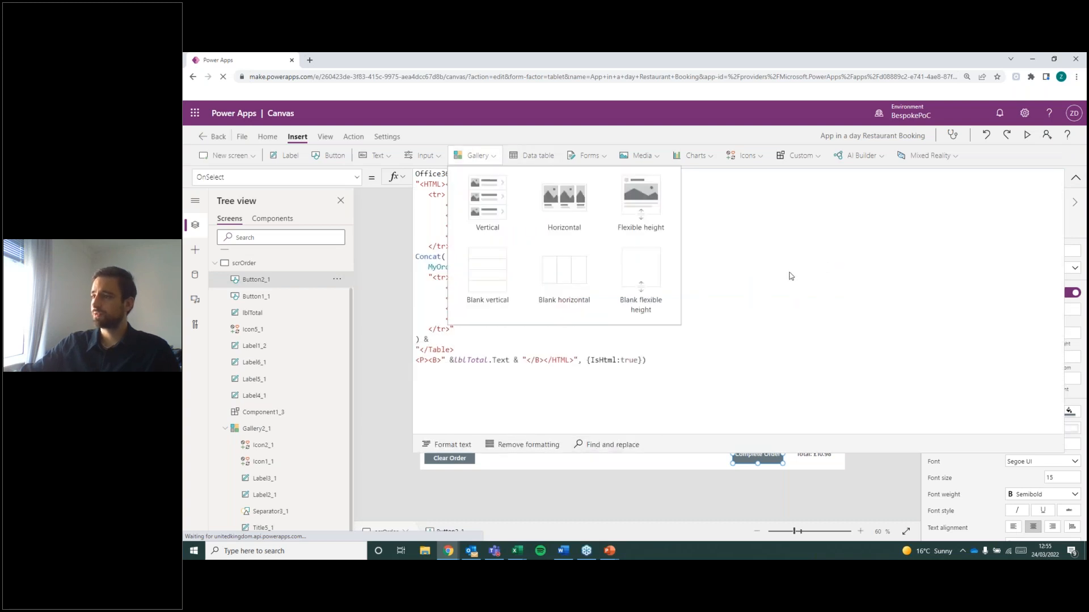
left_click(847, 329)
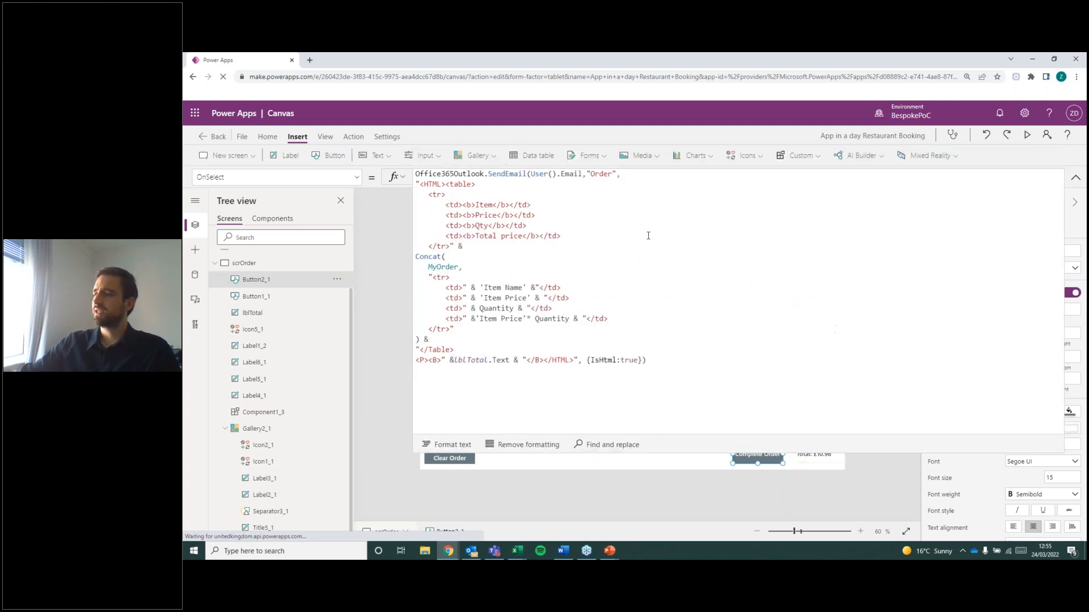
left_click(544, 173)
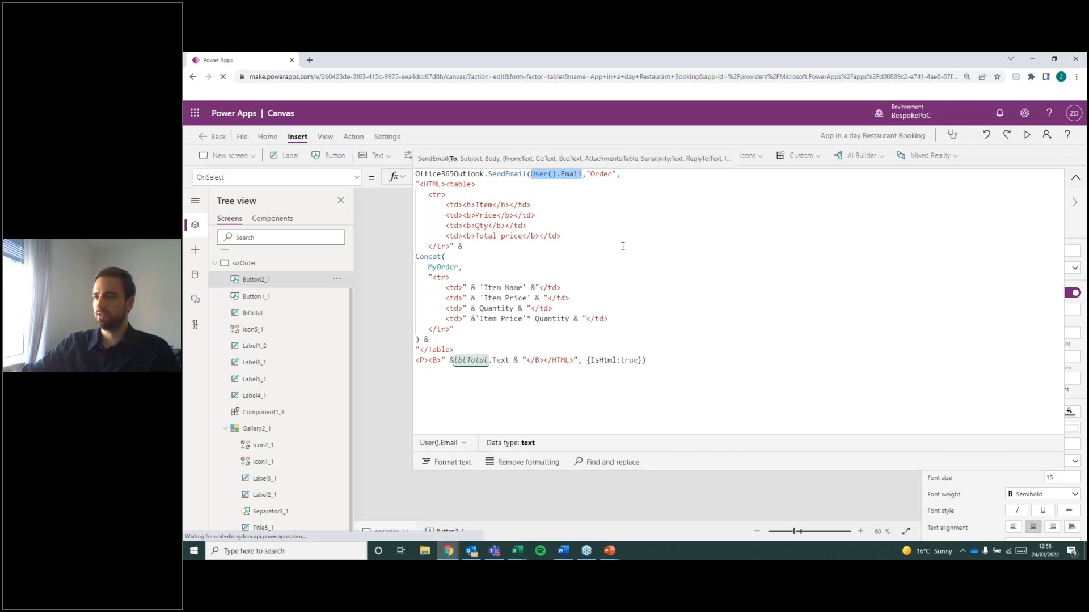
left_click(588, 174)
left_click(573, 228)
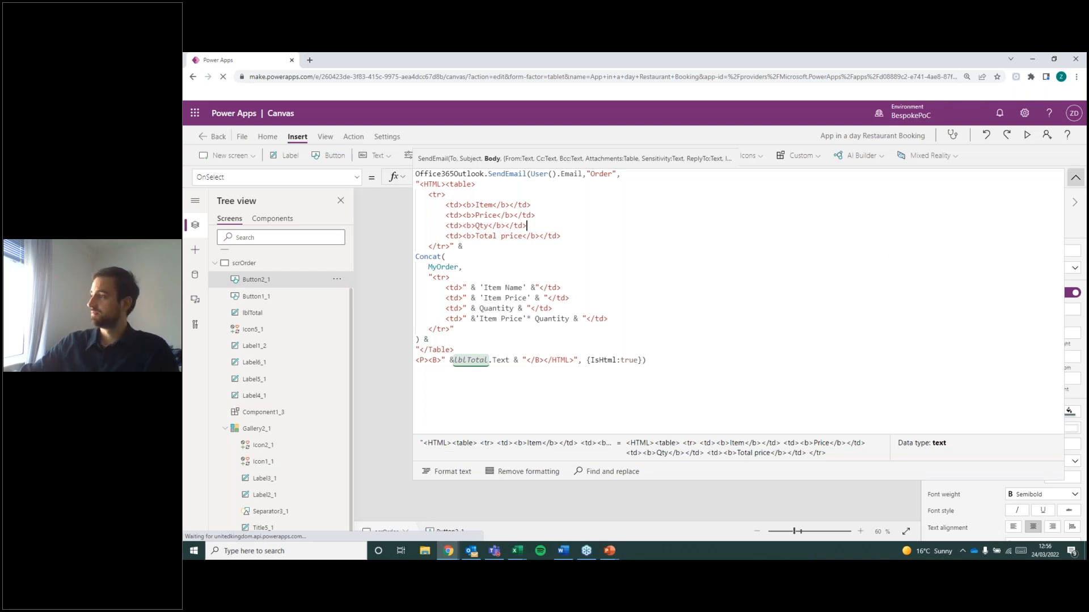
left_click(1075, 177)
scroll(282, 294, "up", 2)
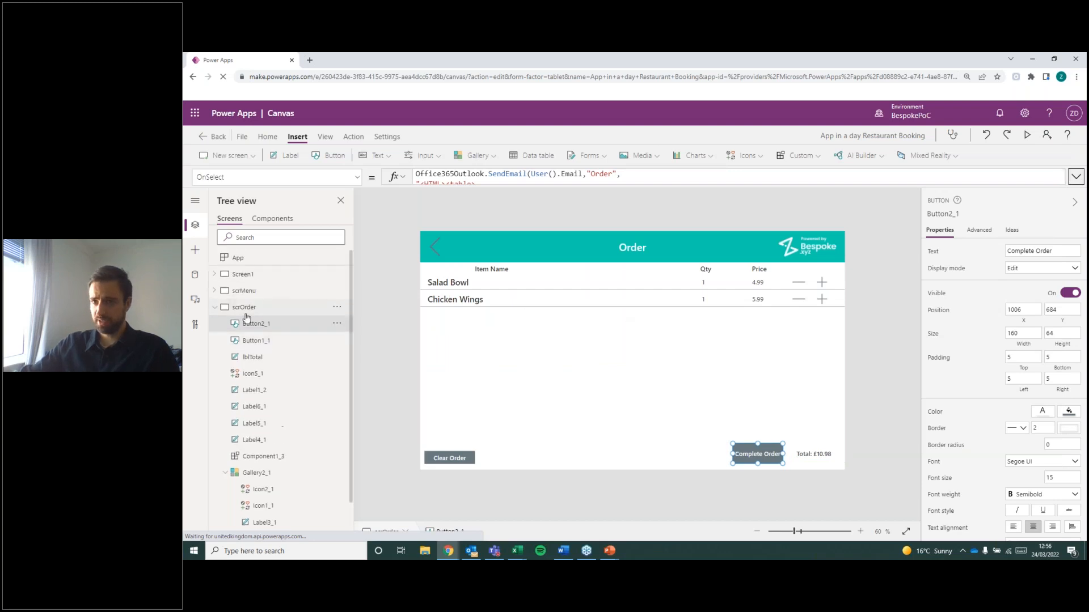
Preview the app from the Categories screen and add one Lager and one Ale to the order from Drinks.
left_click(215, 315)
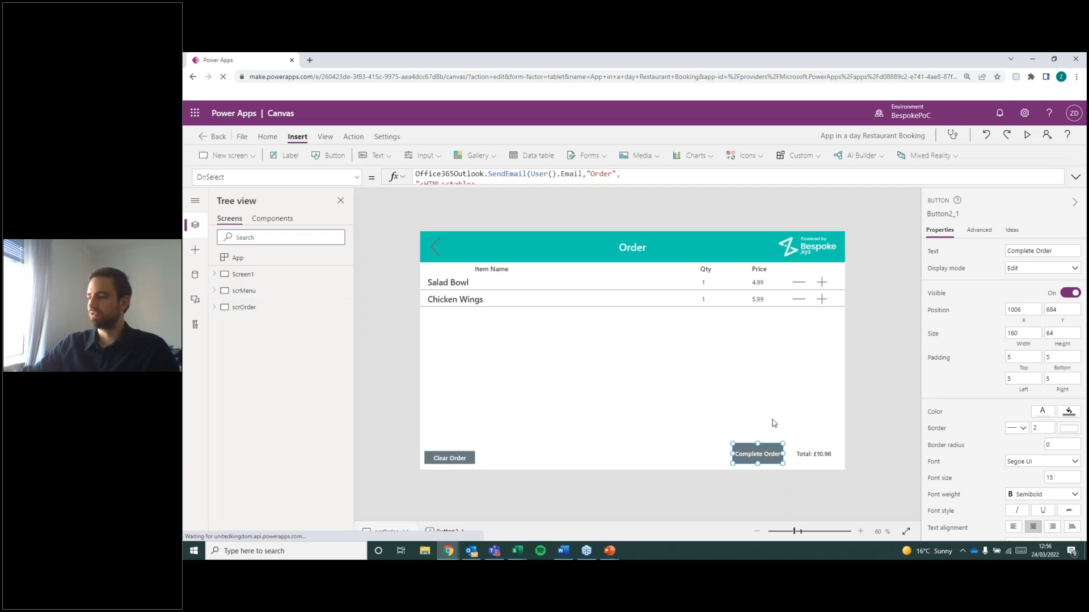
key("alt")
left_click(751, 451, "alt")
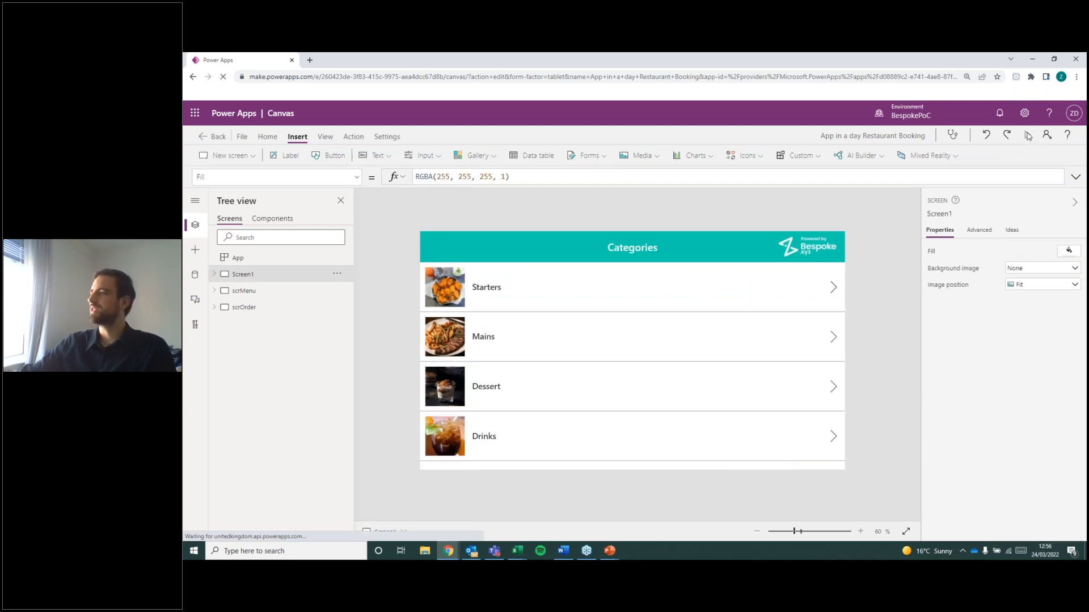
key("F5")
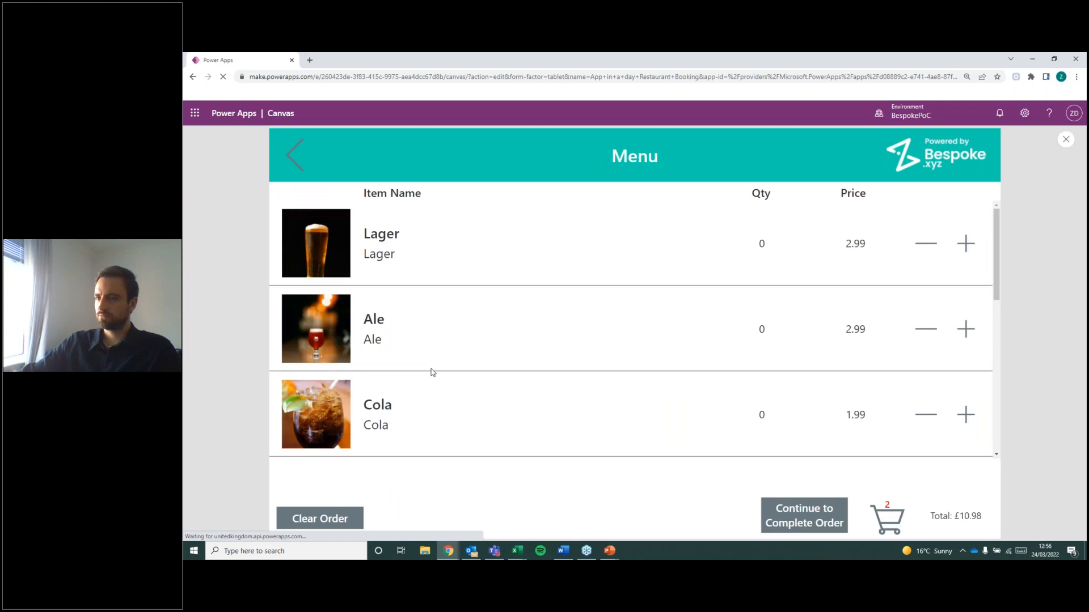
left_click(966, 245)
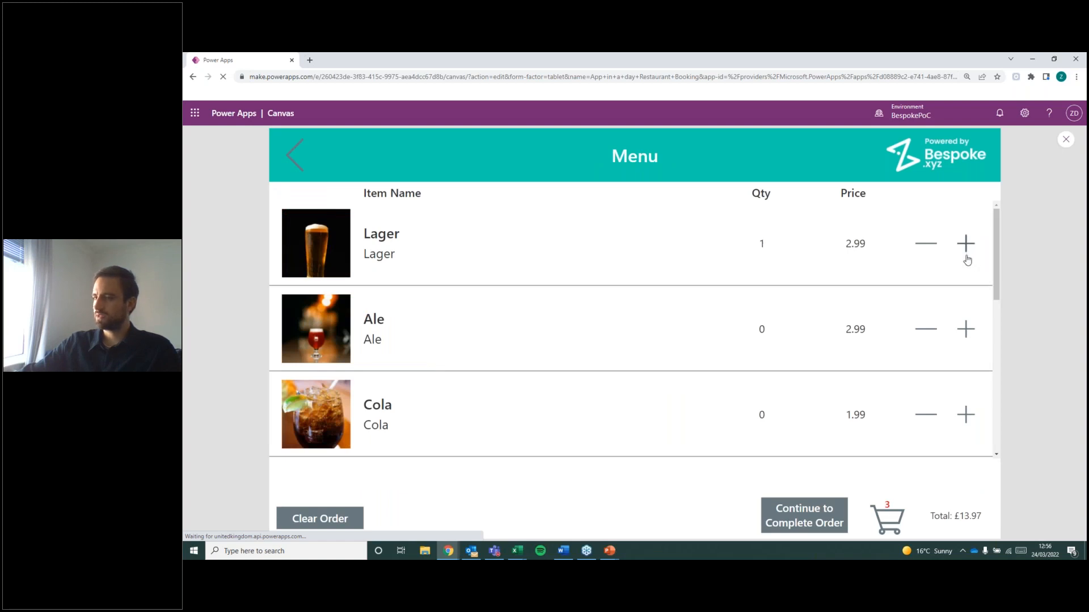
left_click(966, 330)
Add one Chicken Burger from the Mains category and continue to the Order screen.
left_click(294, 154)
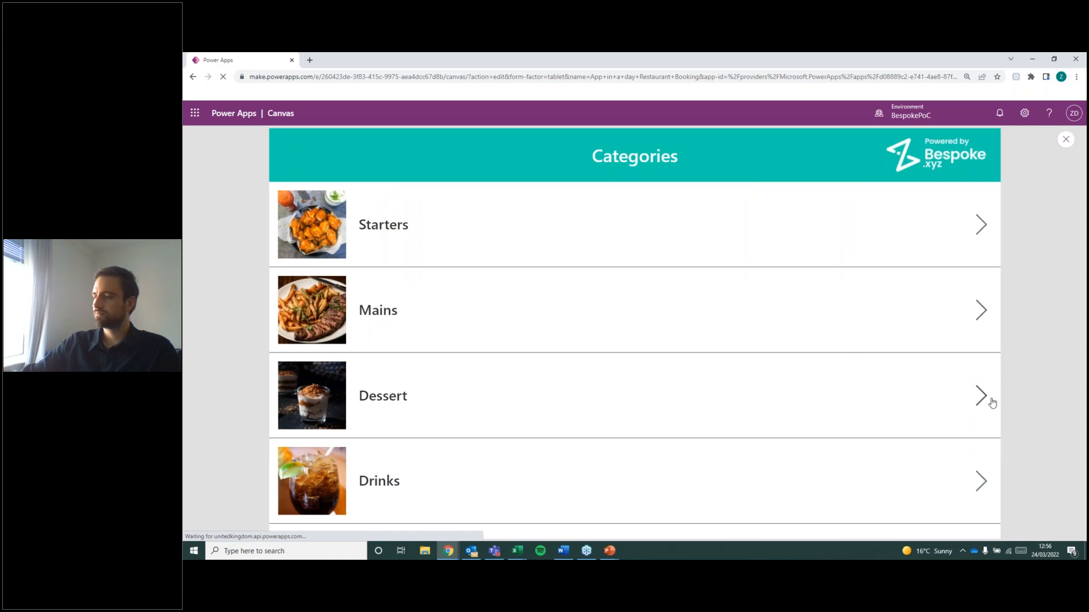
left_click(469, 347)
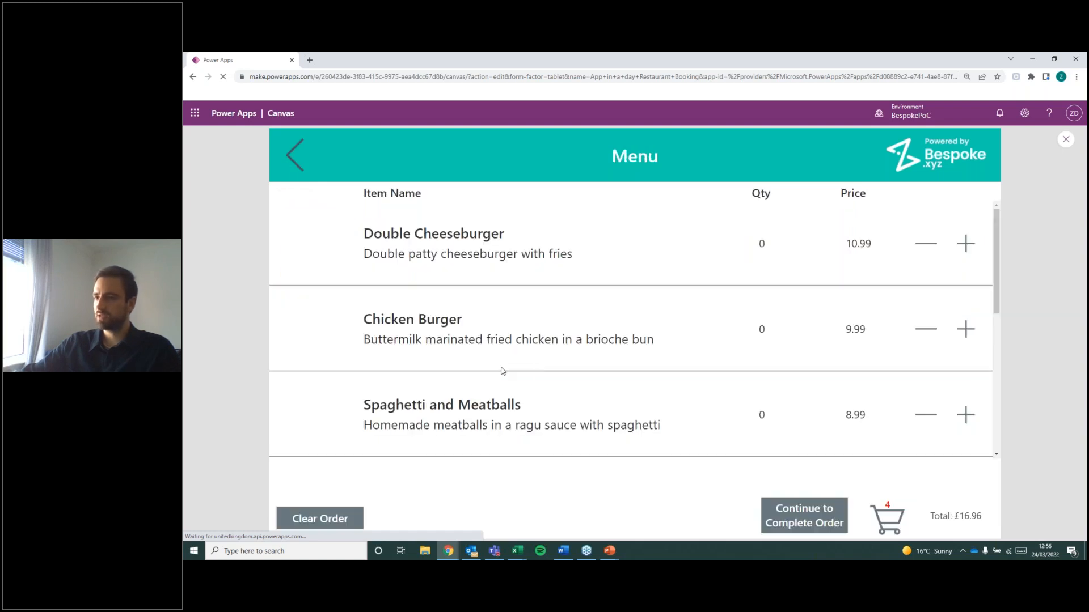
left_click(966, 330)
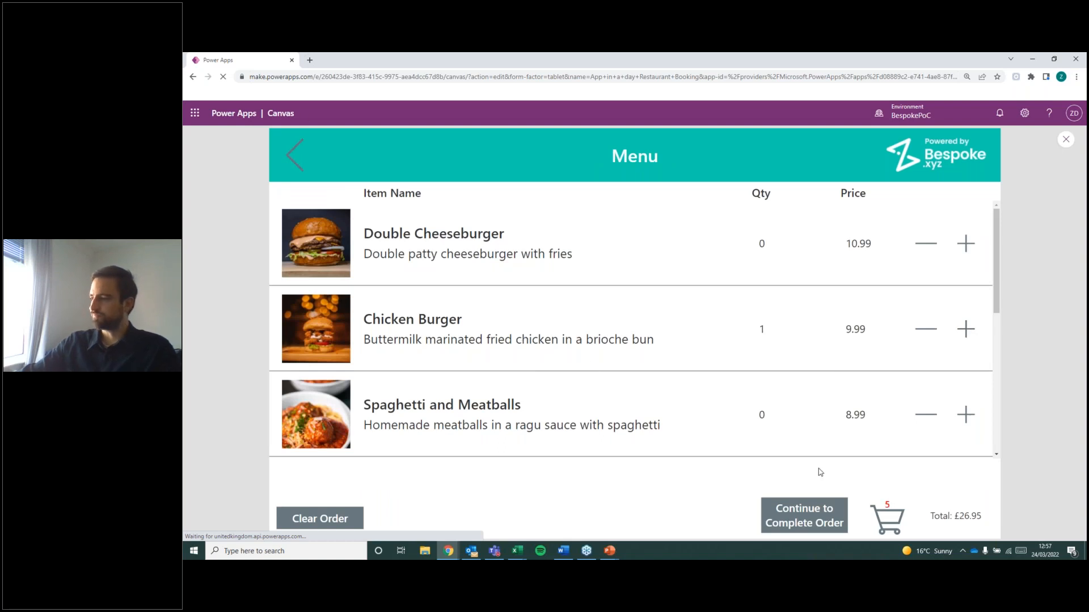
scroll(879, 358, "down", 2)
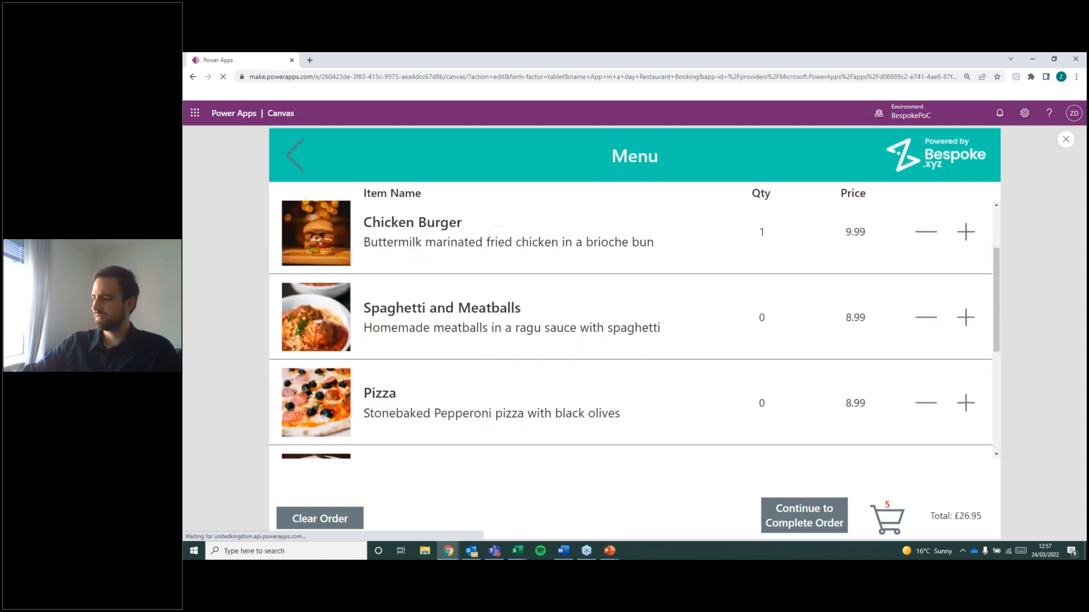
scroll(787, 434, "up", 2)
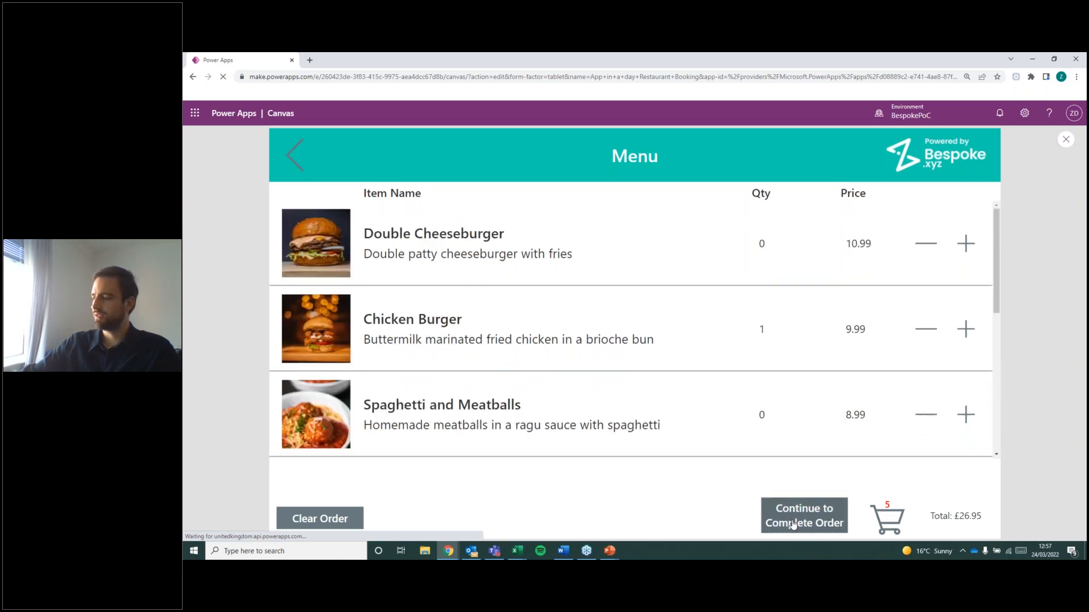
left_click(837, 522)
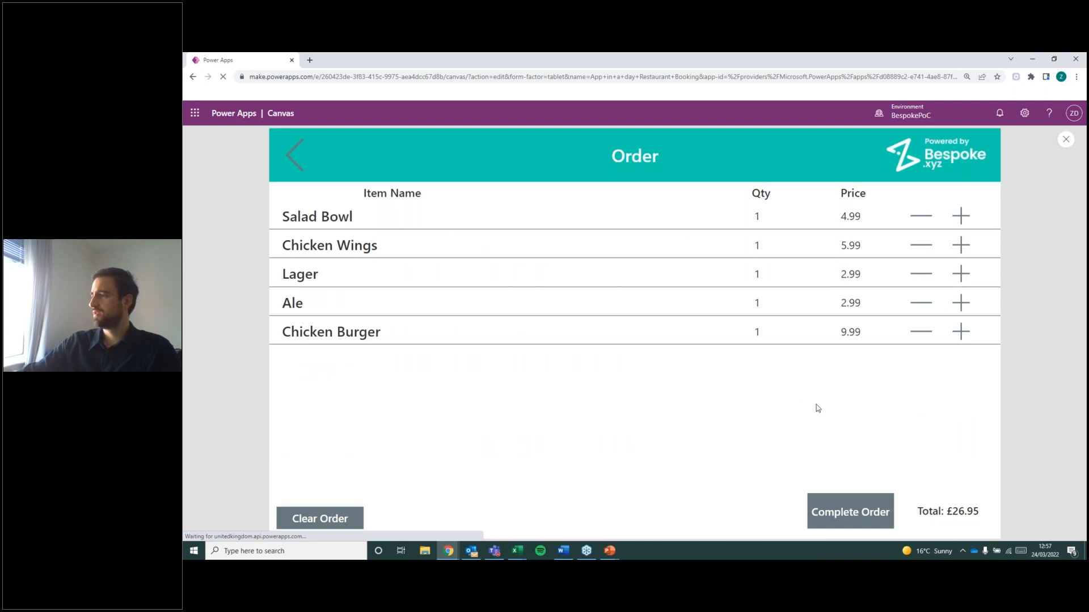
Test the Order screen's quantity controls by adding and removing a second Chicken Burger, and raise Lager to 2.
left_click(960, 332)
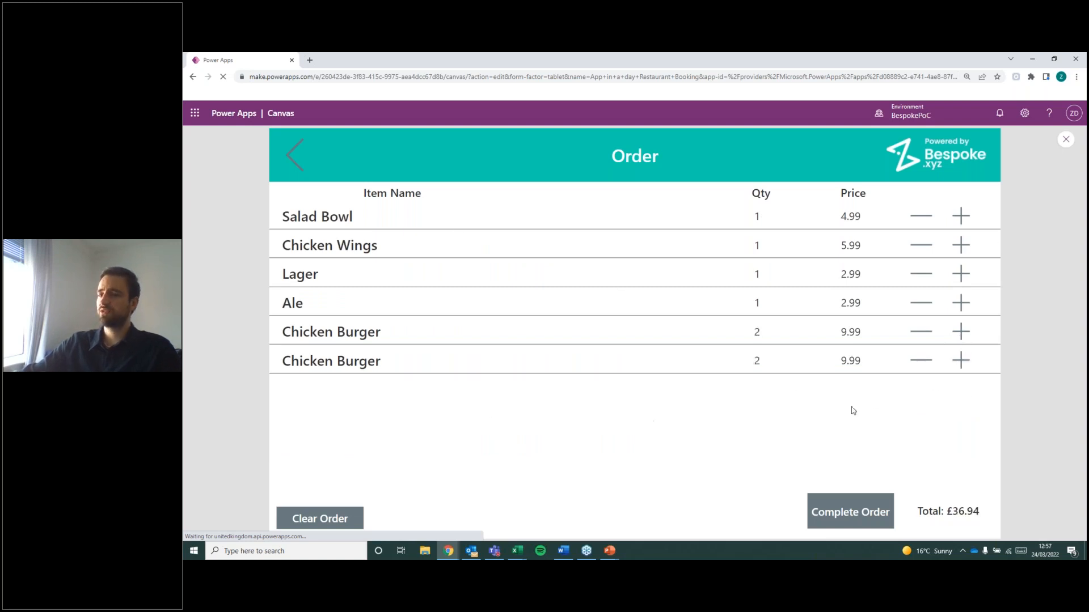
left_click(960, 360)
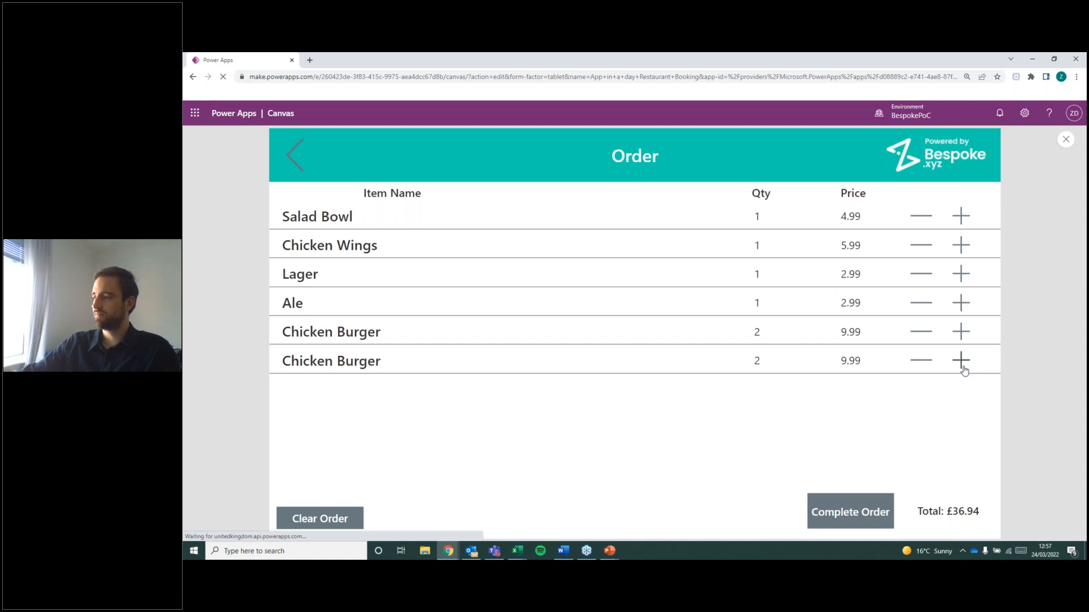
left_click(920, 389)
left_click(921, 361)
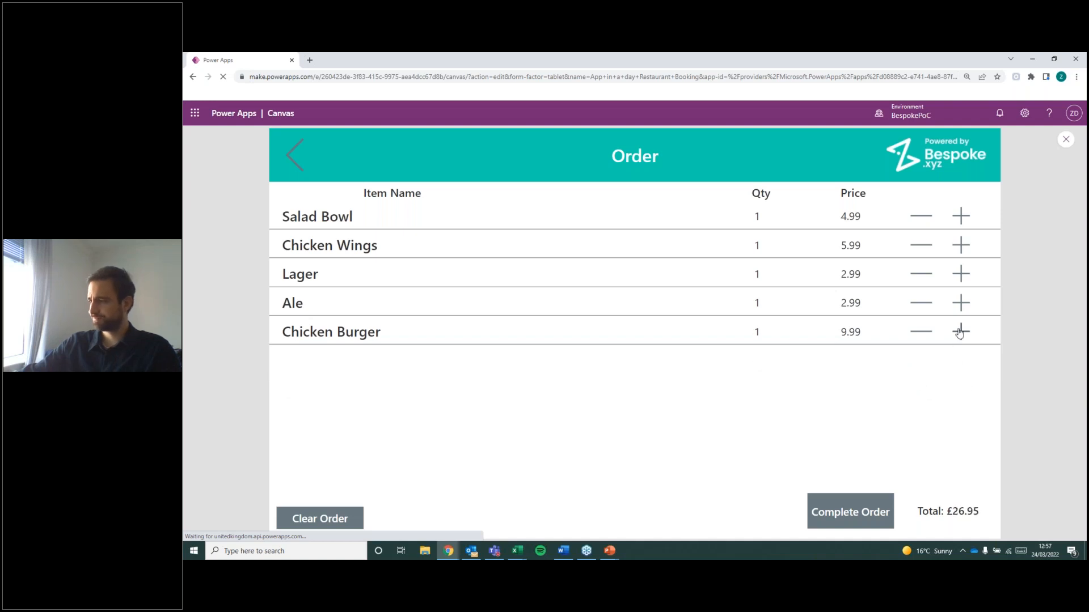
left_click(960, 274)
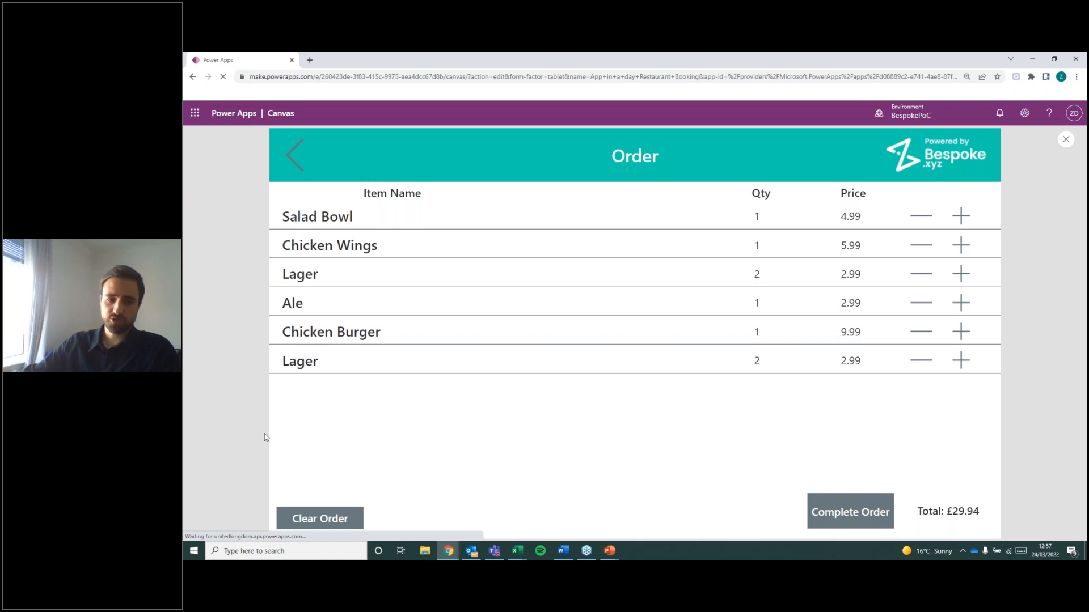
Complete the order, open the resulting Order email in Outlook and shrink its window so the app shows behind it.
key("alt+Tab")
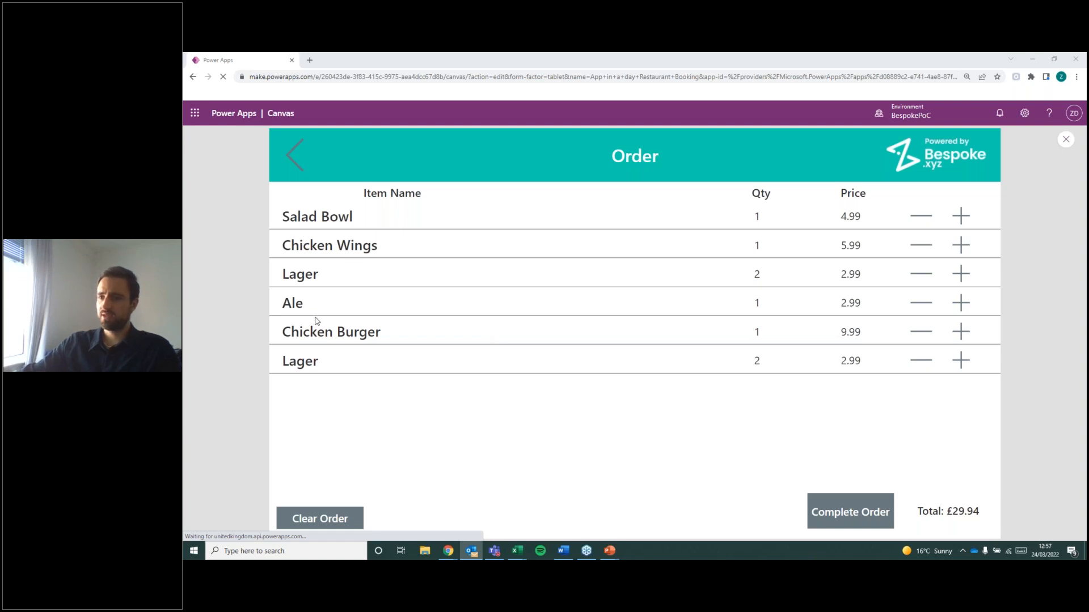
left_click(861, 510)
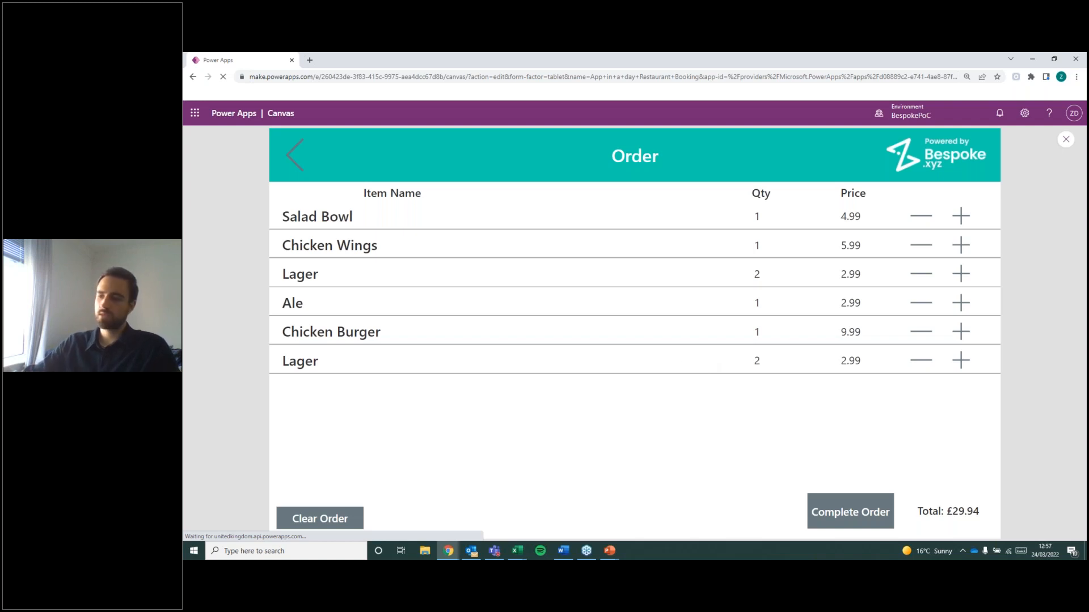
left_click(1022, 463)
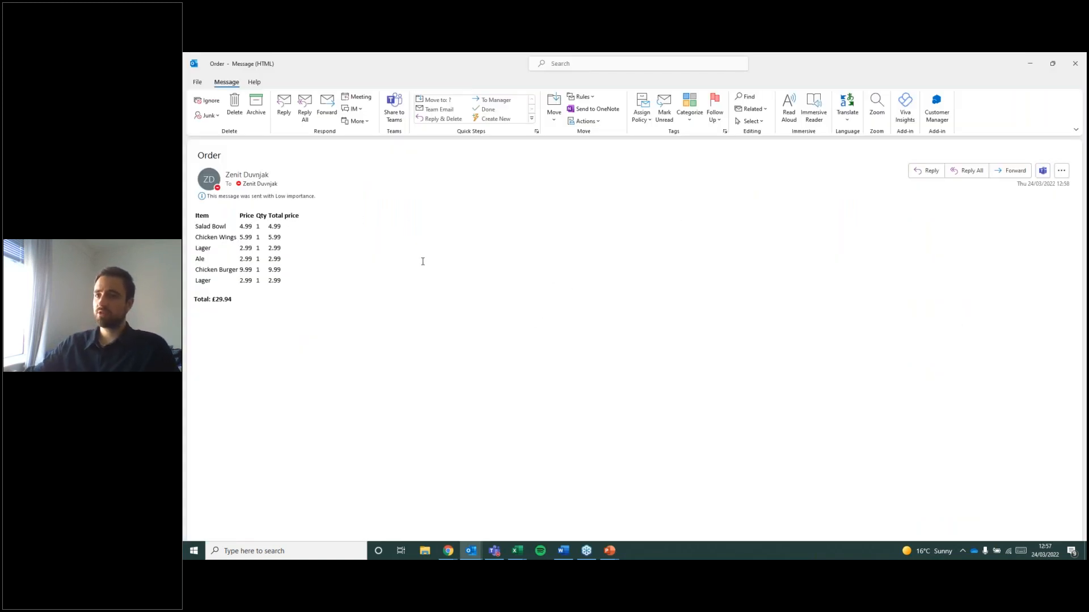
left_click_drag(827, 64, 360, 113)
left_click_drag(528, 243, 667, 473)
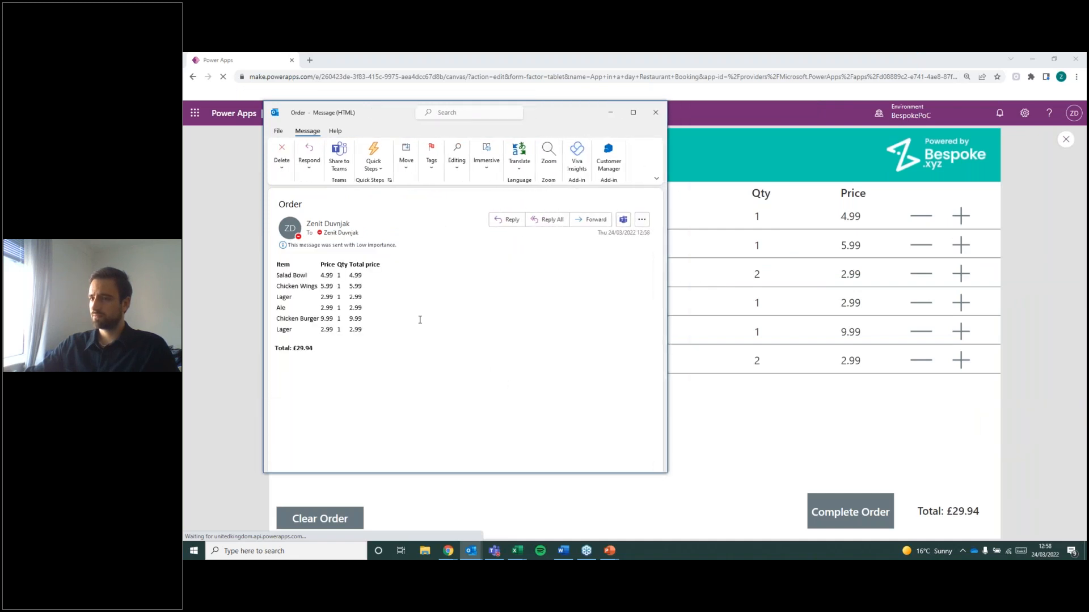
Compare the email's item rows, including both Lager lines, and its total with the app's order list, and close the email.
left_click_drag(560, 120, 733, 119)
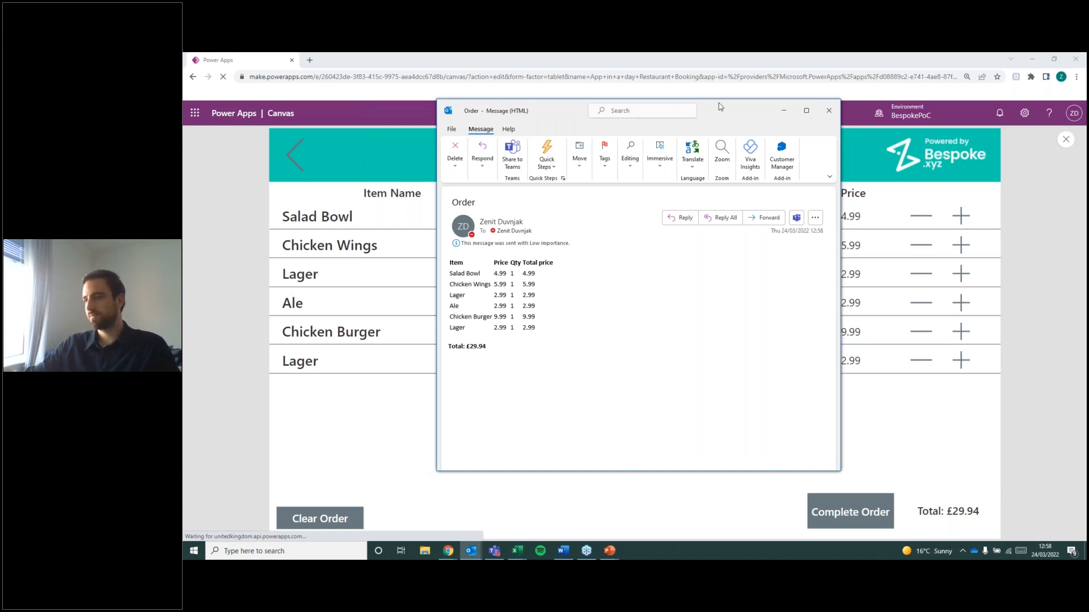
left_click_drag(721, 111, 606, 104)
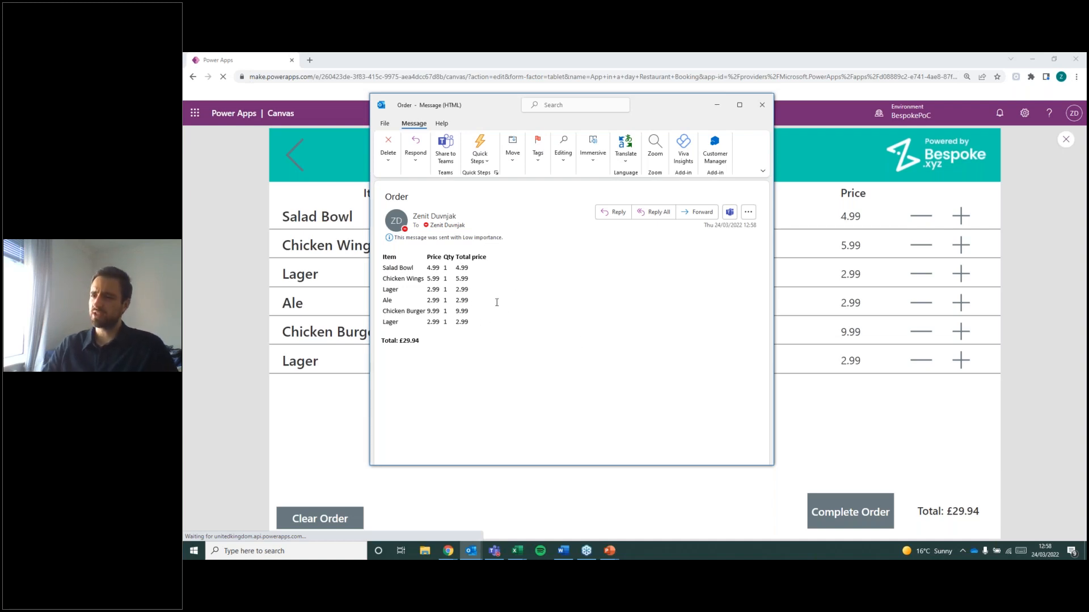
left_click_drag(399, 325, 381, 290)
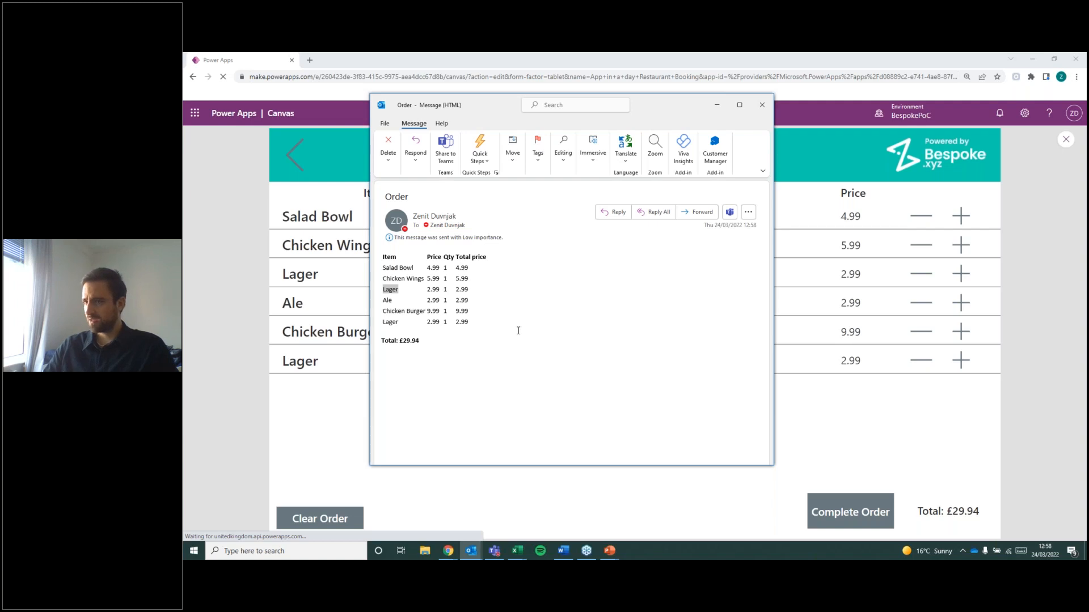
left_click_drag(685, 104, 835, 122)
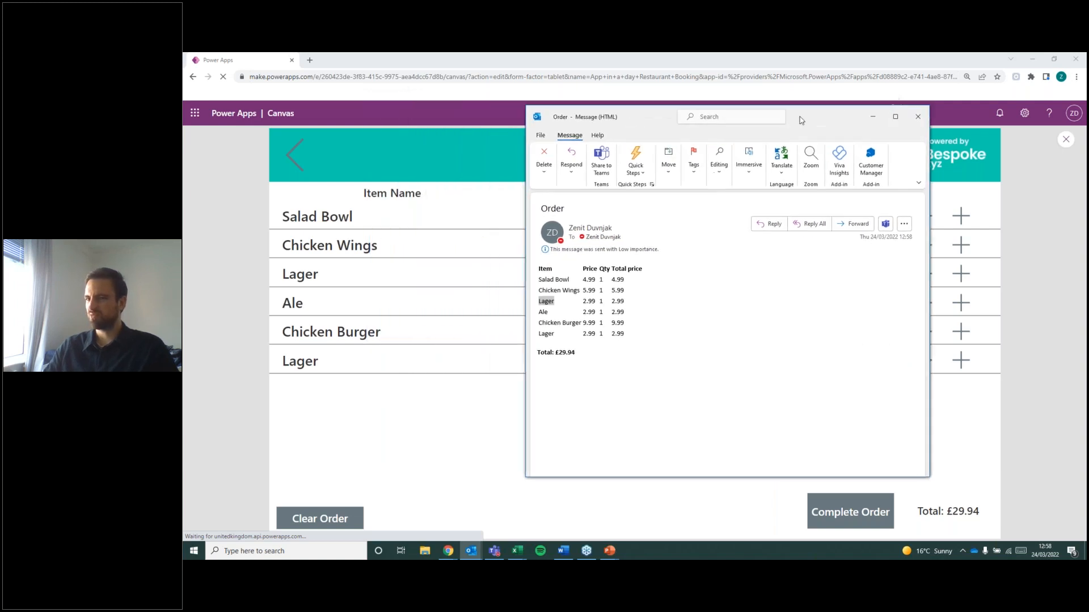
left_click(634, 311)
left_click_drag(527, 279, 630, 366)
left_click(640, 340)
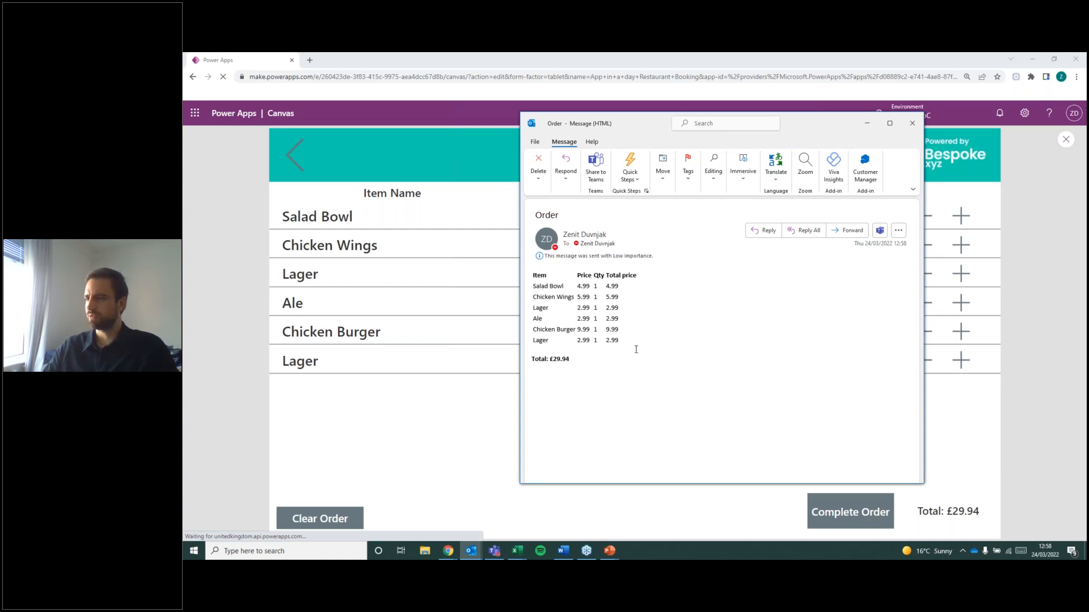
left_click(911, 133)
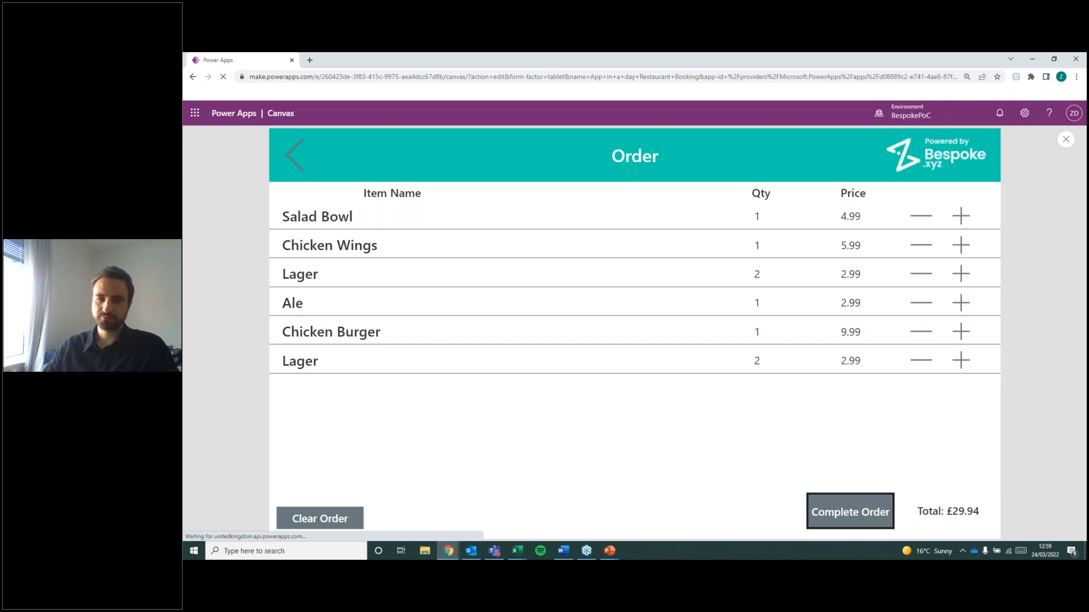
Leave the app preview, save the app without version notes and publish this version.
key("alt+Tab")
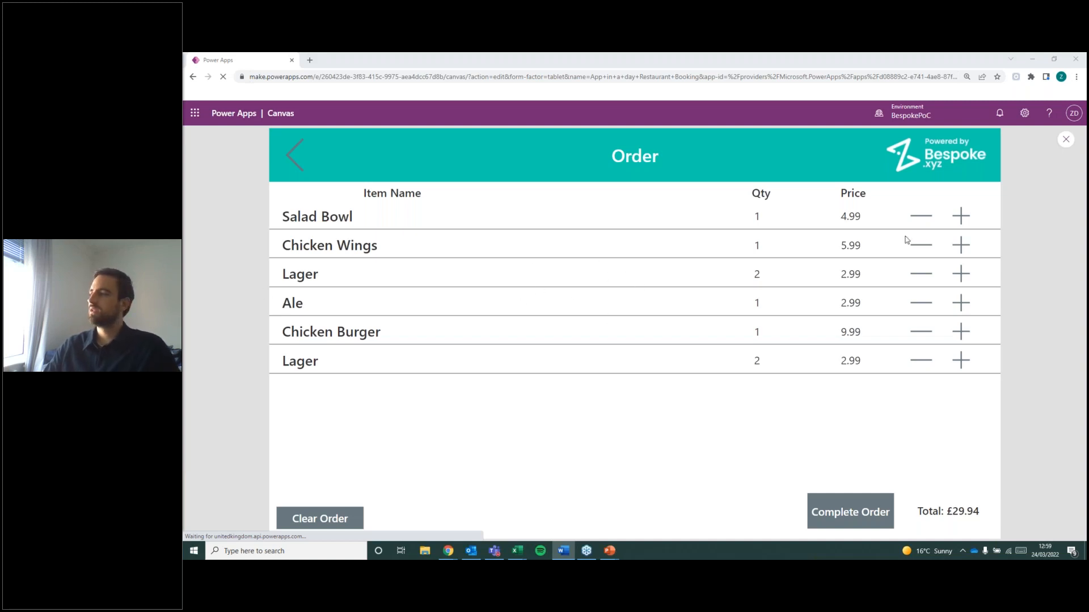
left_click(1066, 140)
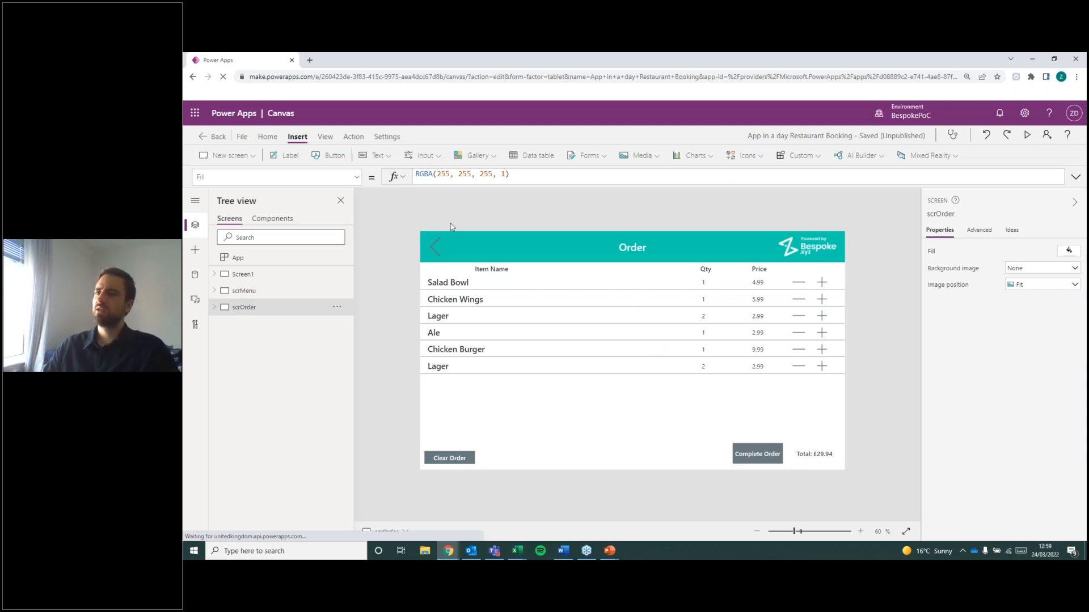
left_click(243, 139)
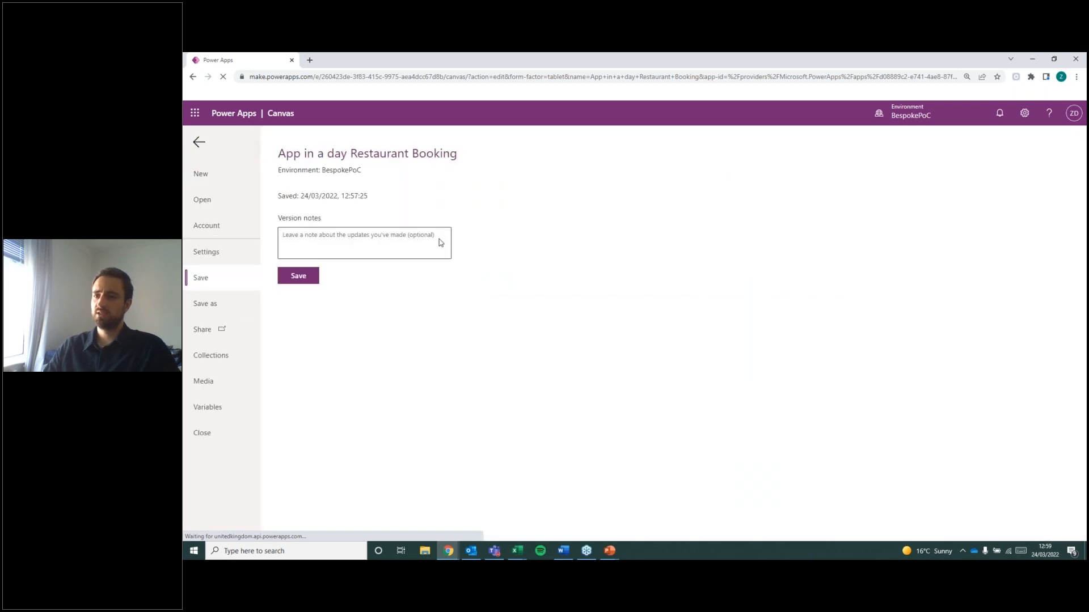
left_click(298, 278)
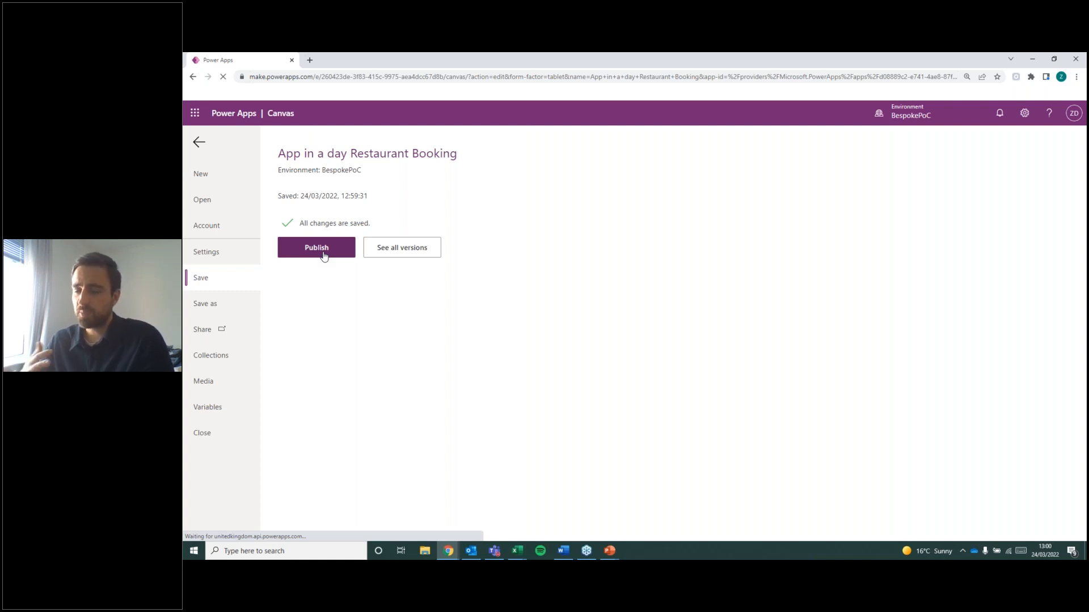
left_click(309, 247)
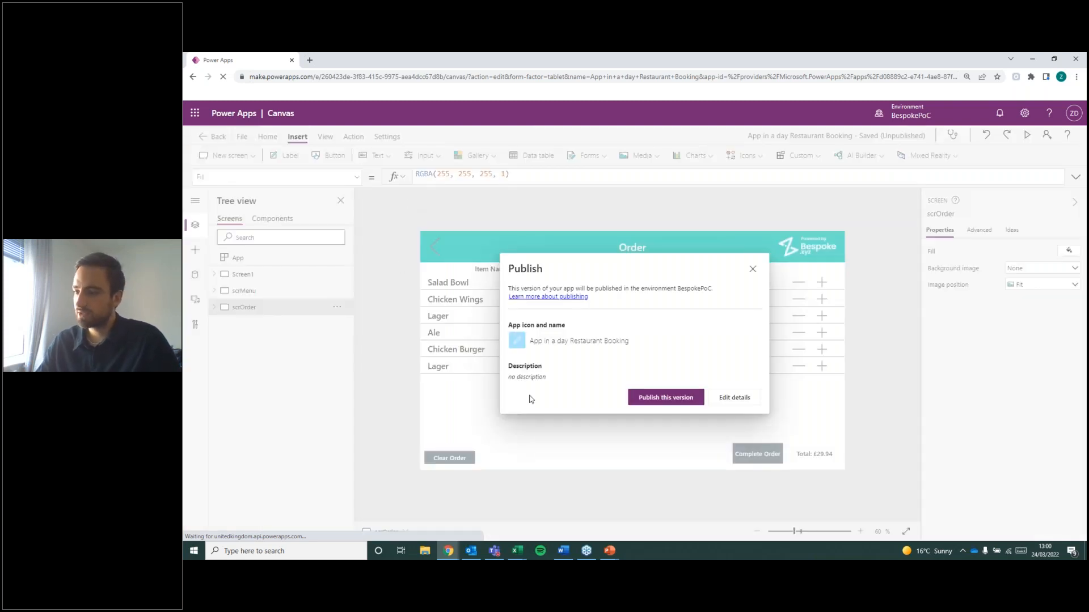
left_click(665, 398)
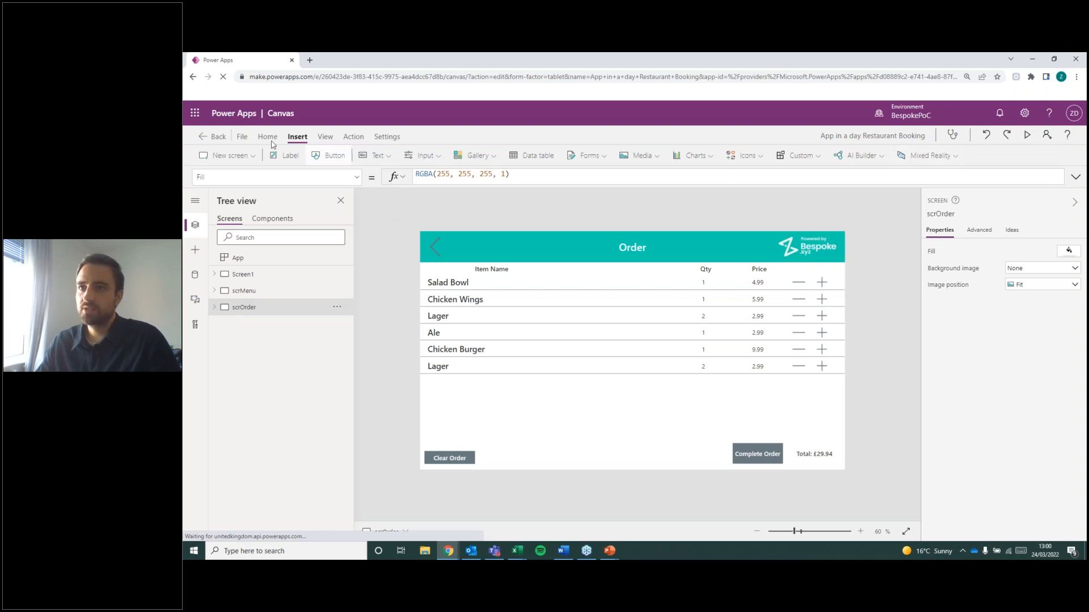
Share the published app with a colleague found by name, as a user without co-owner rights, and close the sharing pane.
left_click(244, 136)
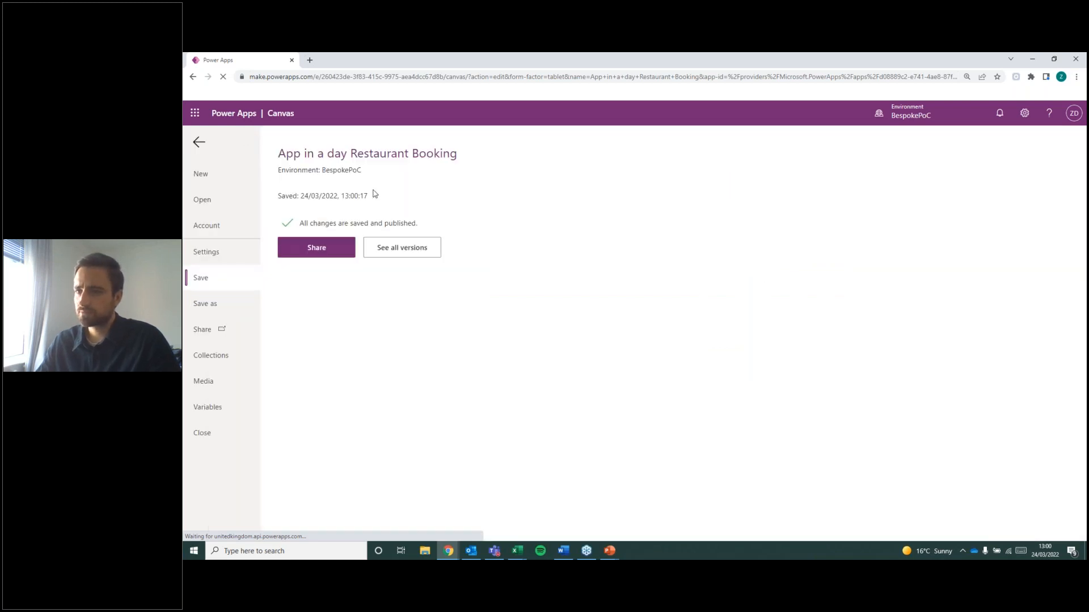
left_click(311, 254)
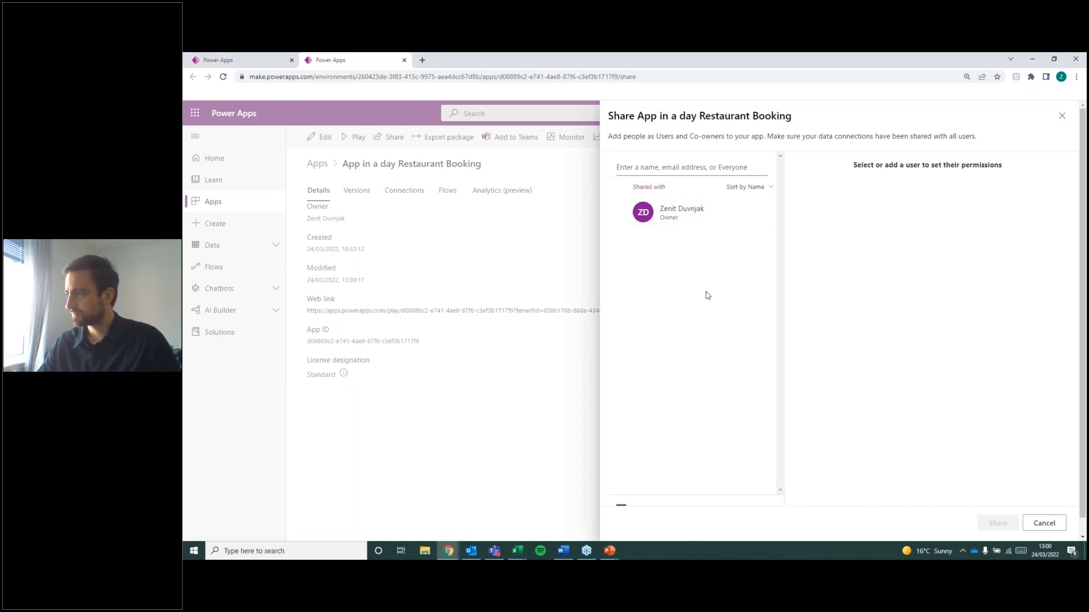
left_click(737, 167)
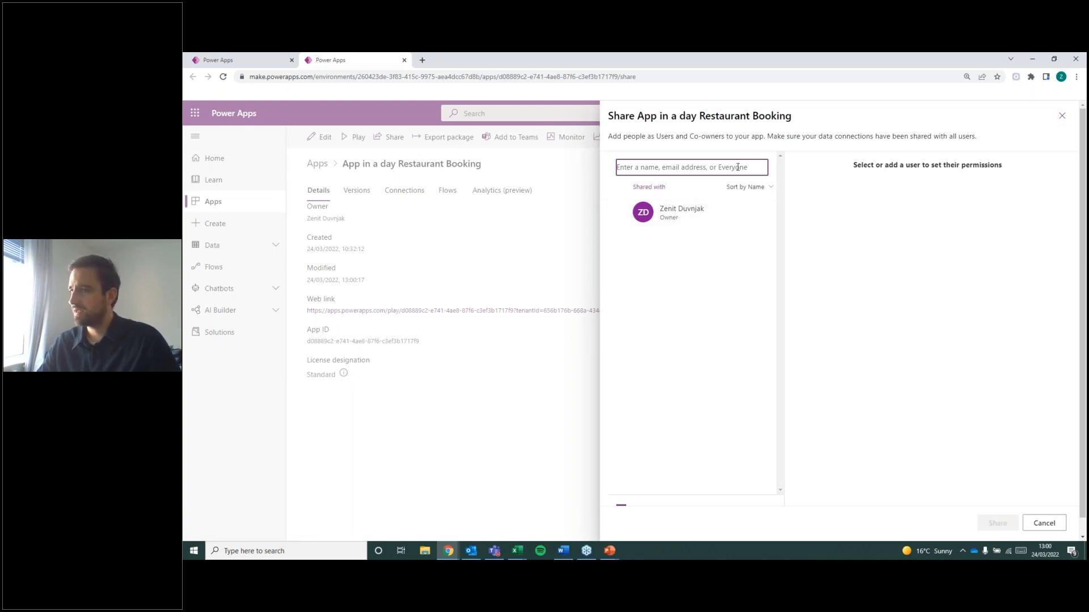
type("Kell")
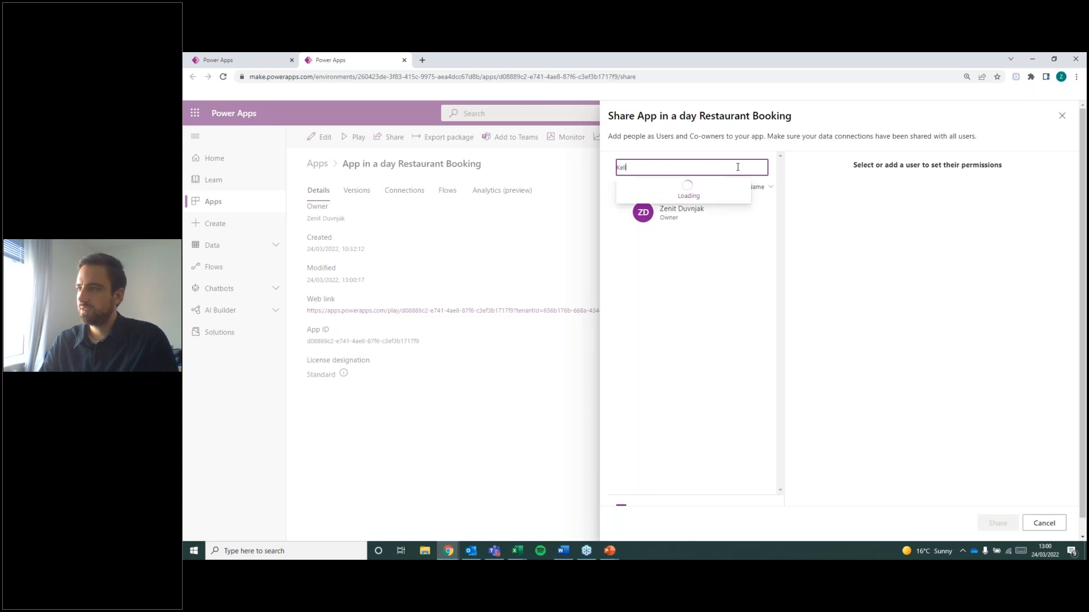
left_click(705, 193)
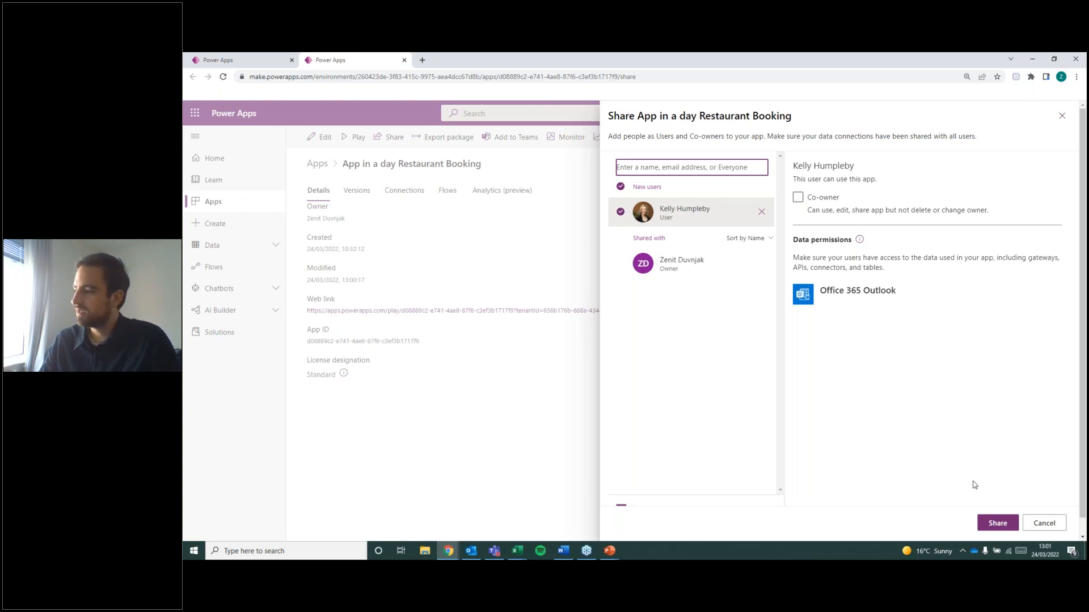
left_click(997, 522)
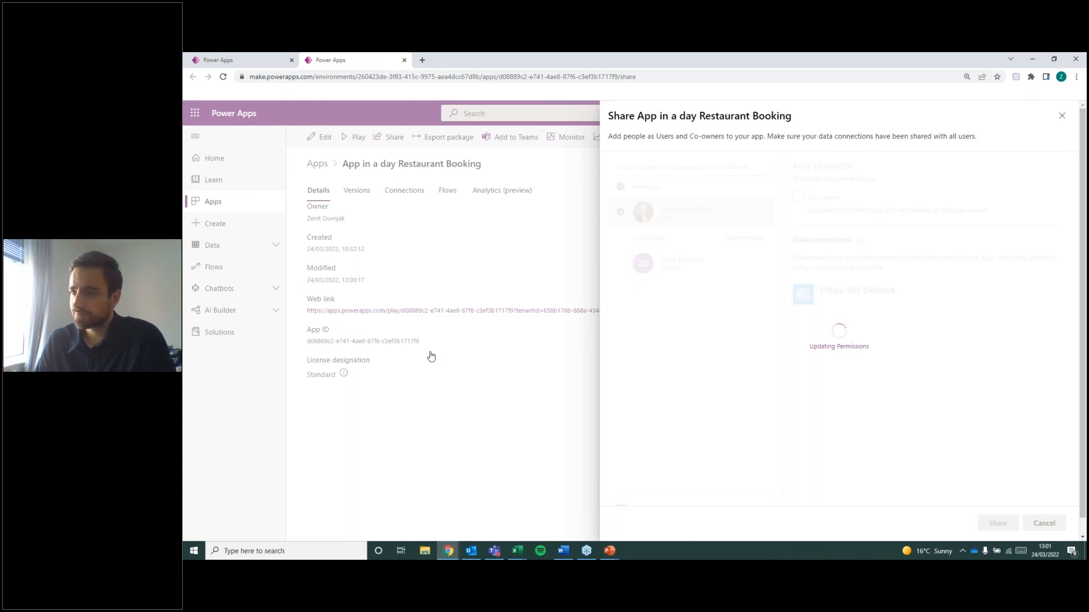
left_click(1060, 117)
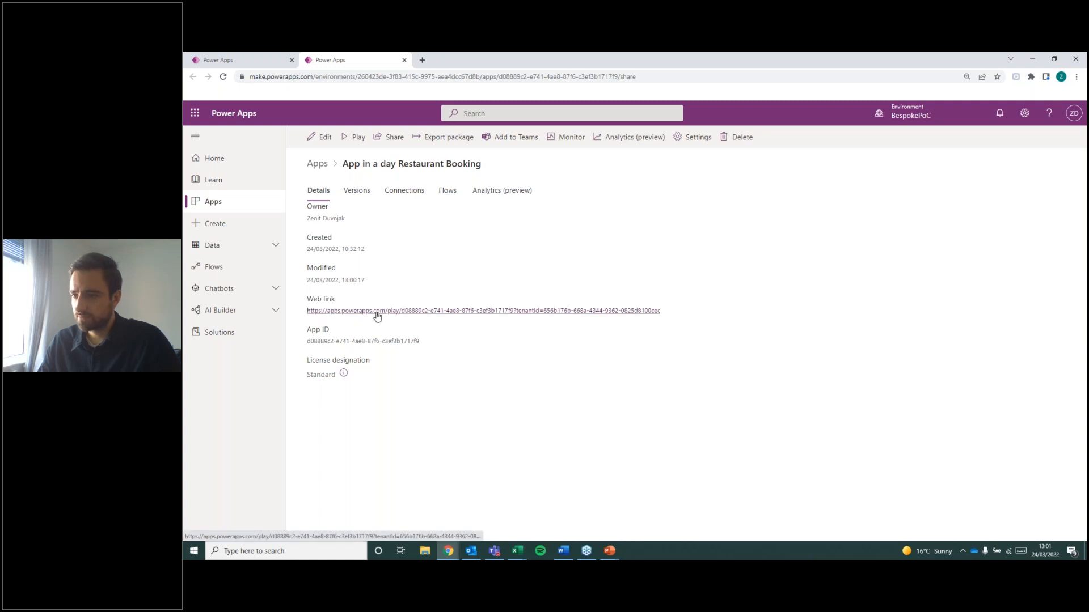
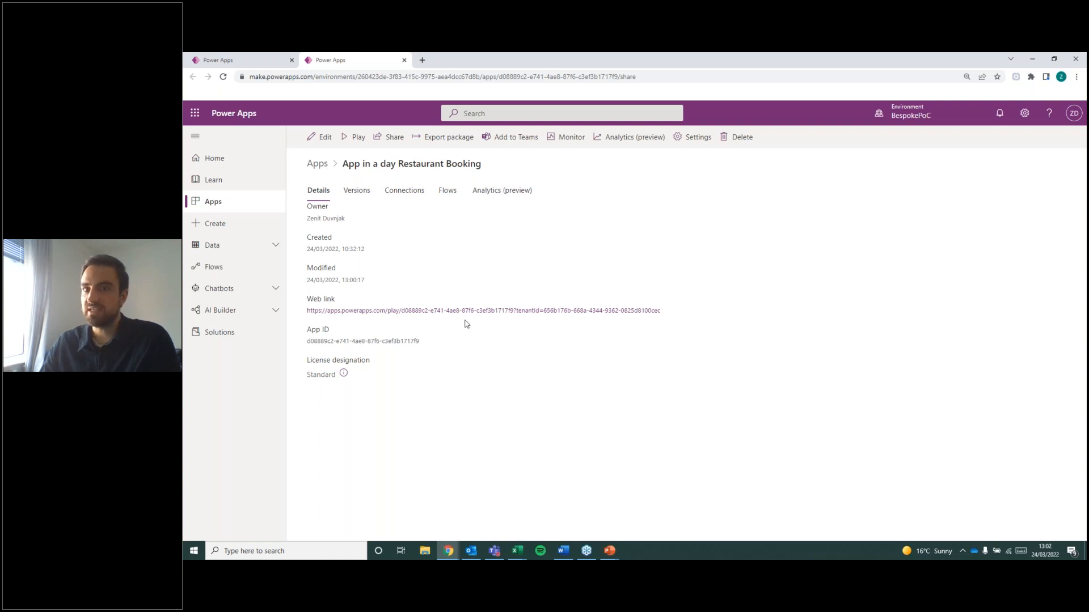
Review the Add to Teams options for the restaurant booking app, view the Apps list and return to the app's details.
left_click(523, 141)
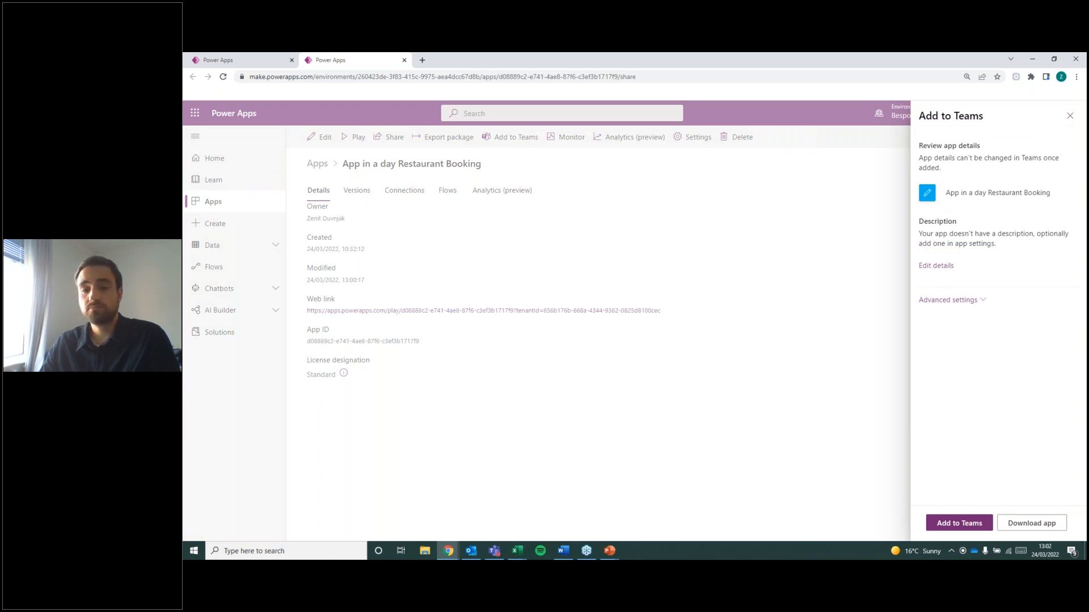
left_click(1070, 116)
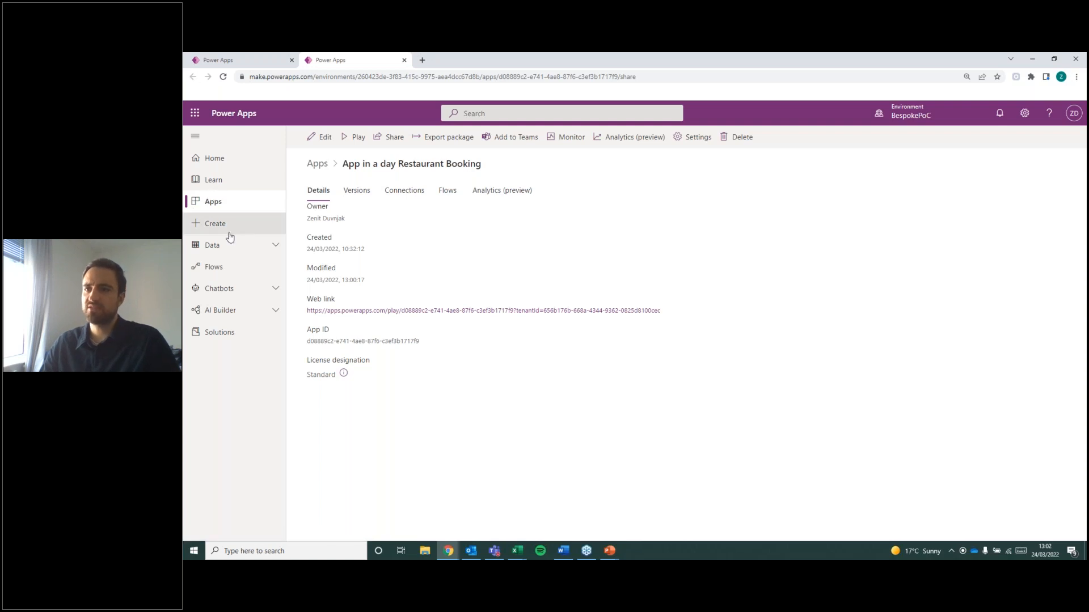
left_click(224, 210)
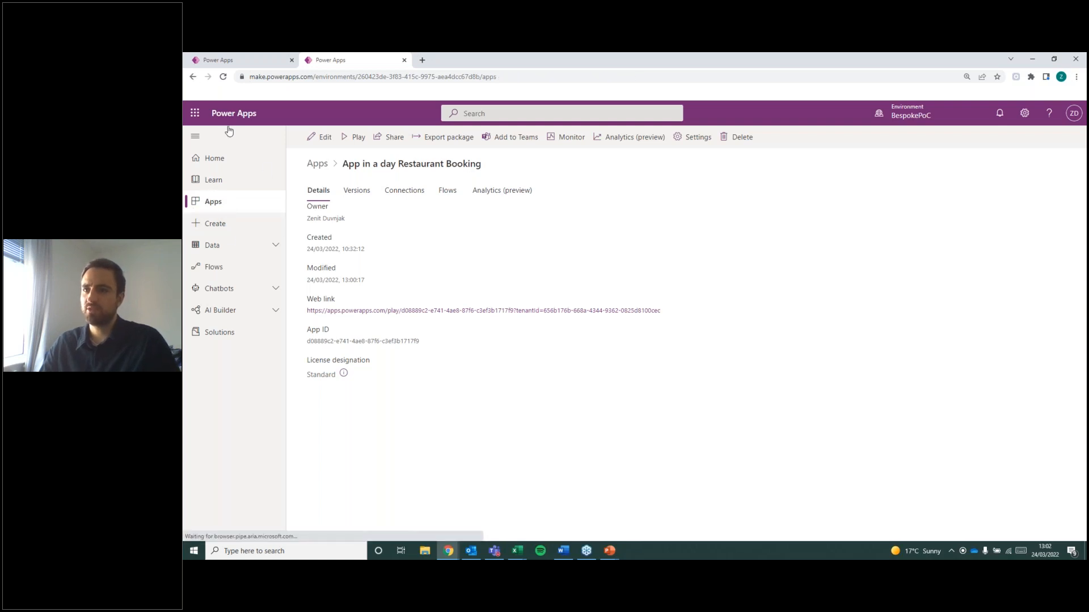
left_click(191, 77)
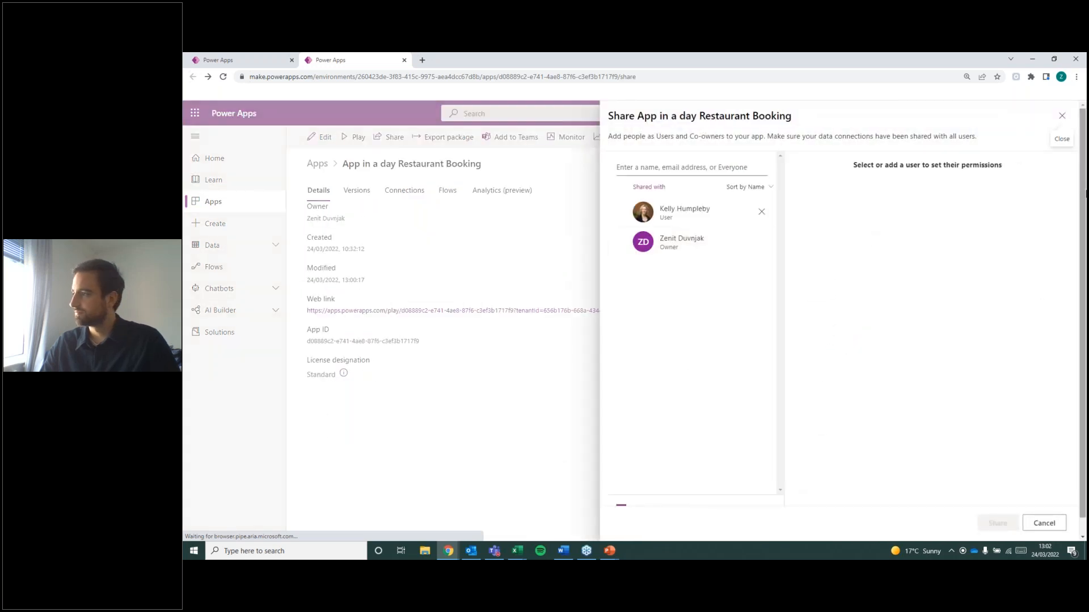
left_click(1062, 116)
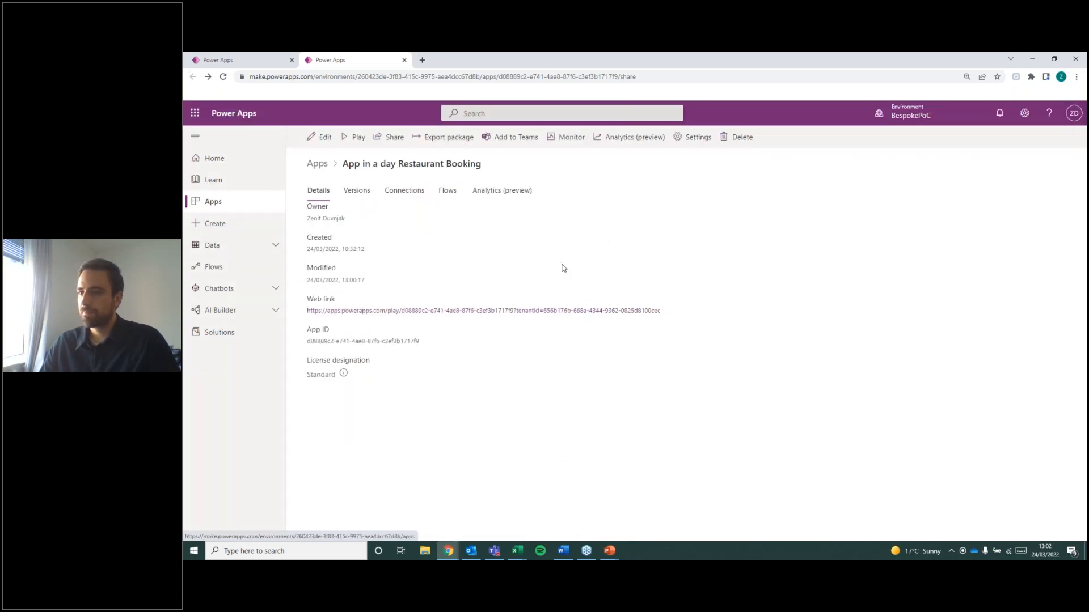
key("alt+Tab")
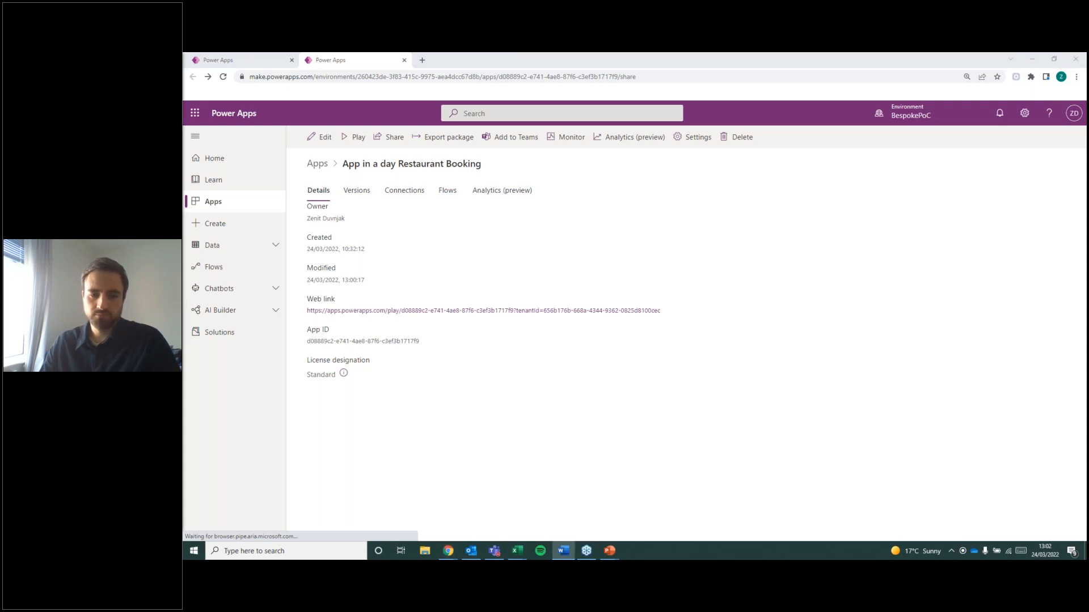
left_click(440, 393)
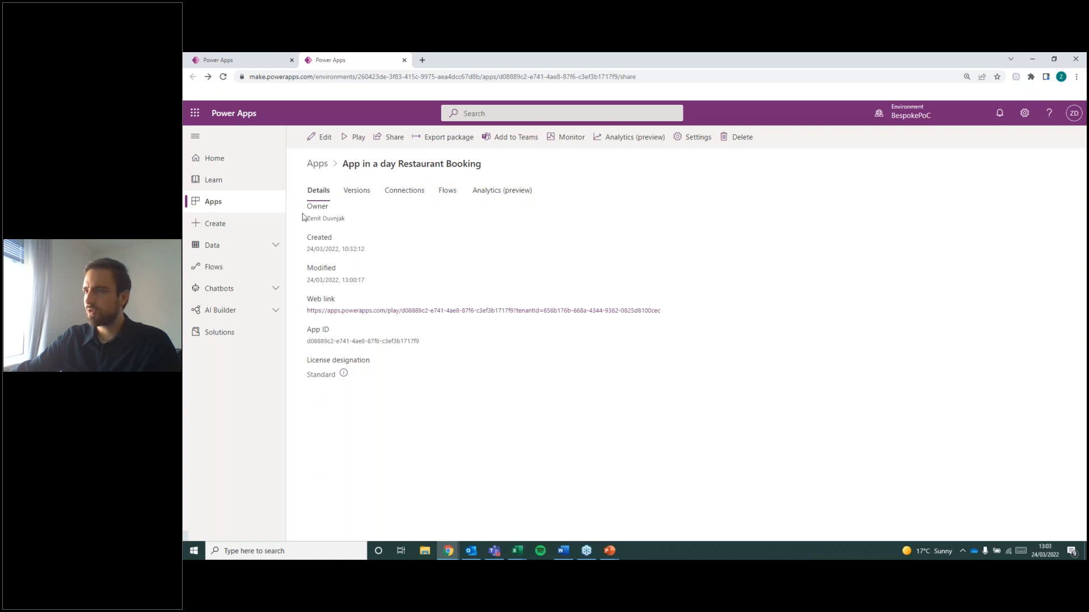
Open the App in a day Restaurant Booking app for editing.
left_click(320, 136)
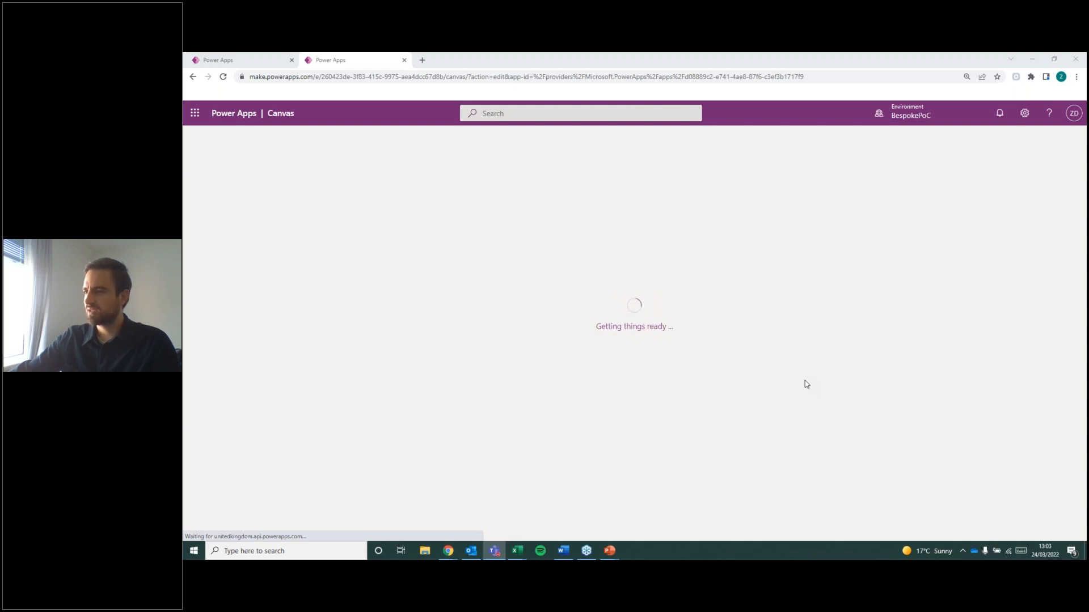
left_click(688, 376)
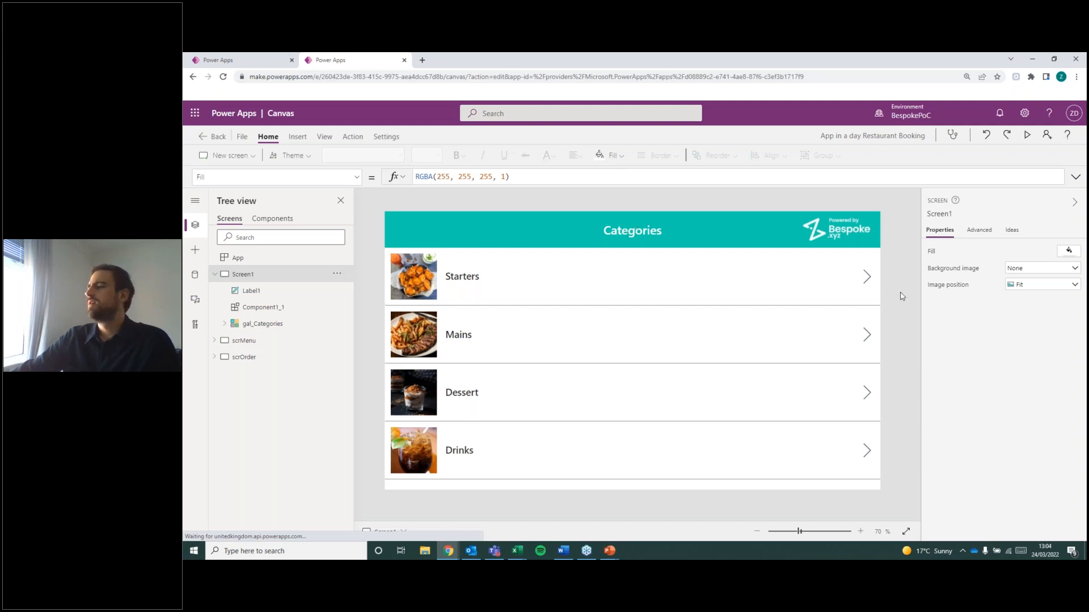
Switch to the Menu Categories workbook in Excel, examine its category table with types and image links, and return to Power Apps.
left_click(520, 551)
left_click(575, 517)
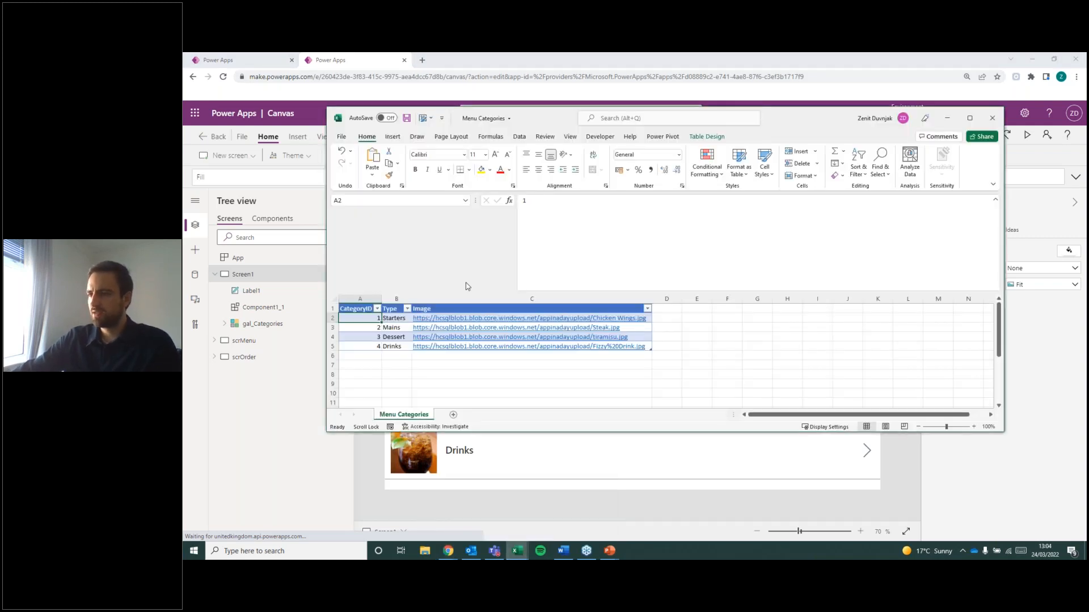
left_click(363, 365)
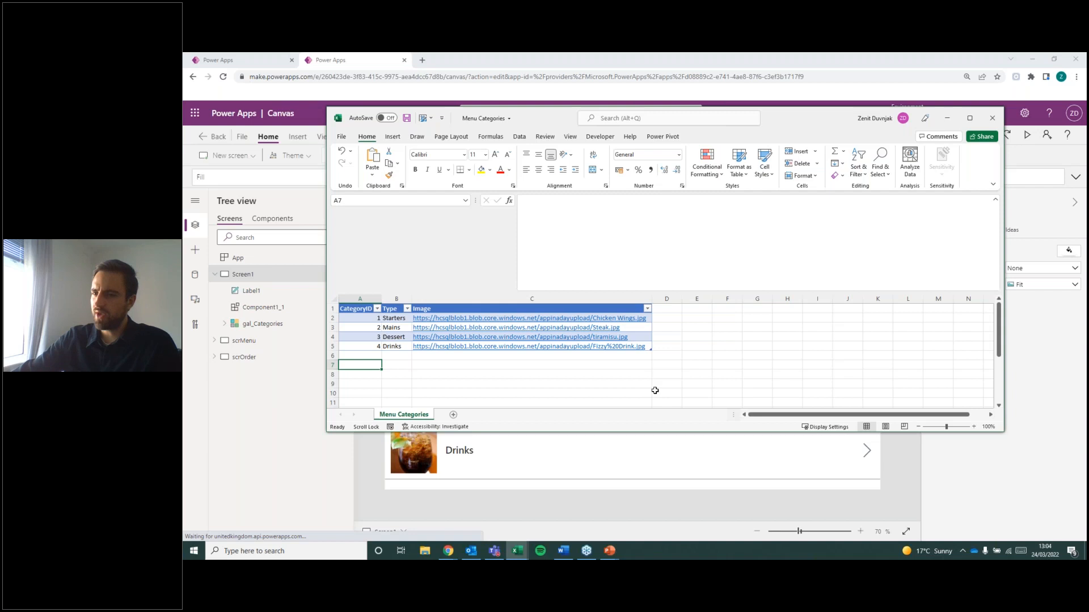
left_click(271, 430)
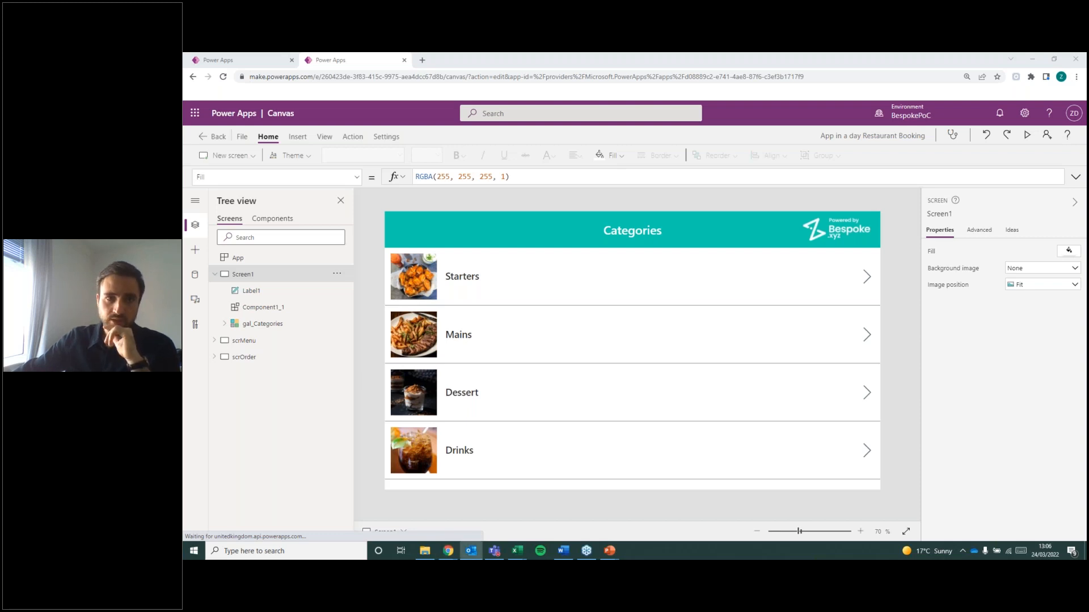
key("ctrl+n")
left_click_drag(375, 68, 184, 371)
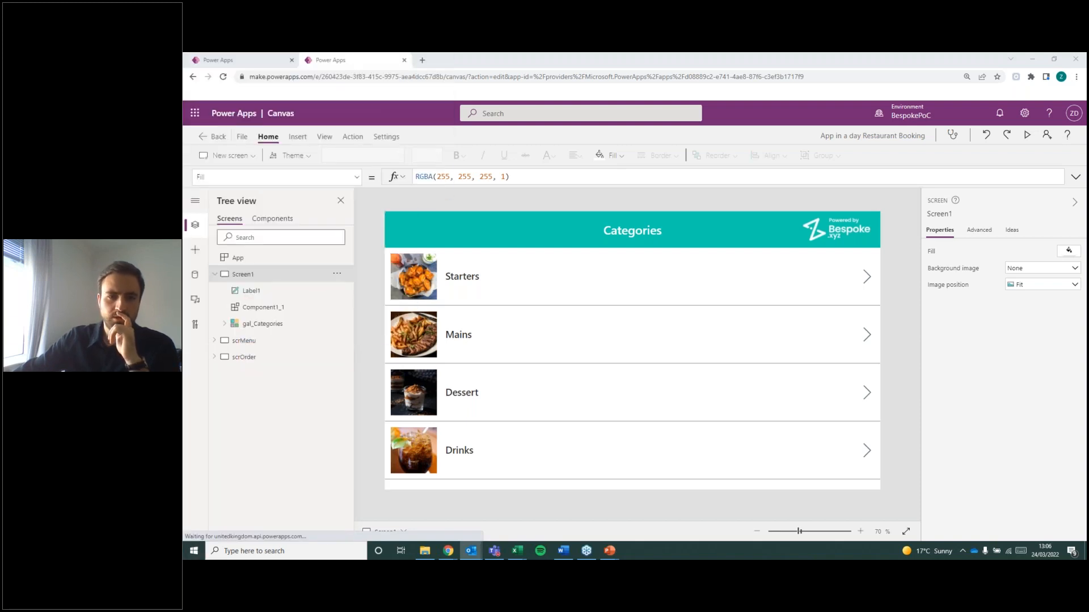